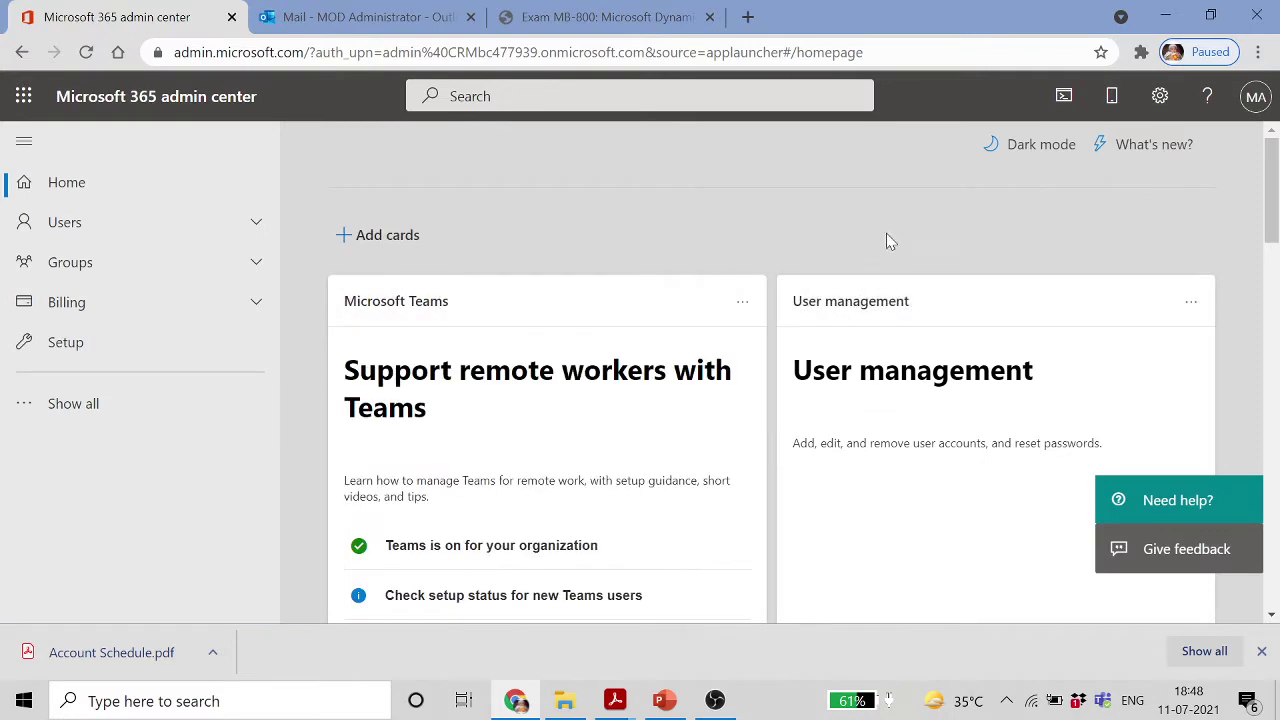
# Expand the Users section in the admin center's left navigation
pyautogui.scroll(-5, 1074, 369)
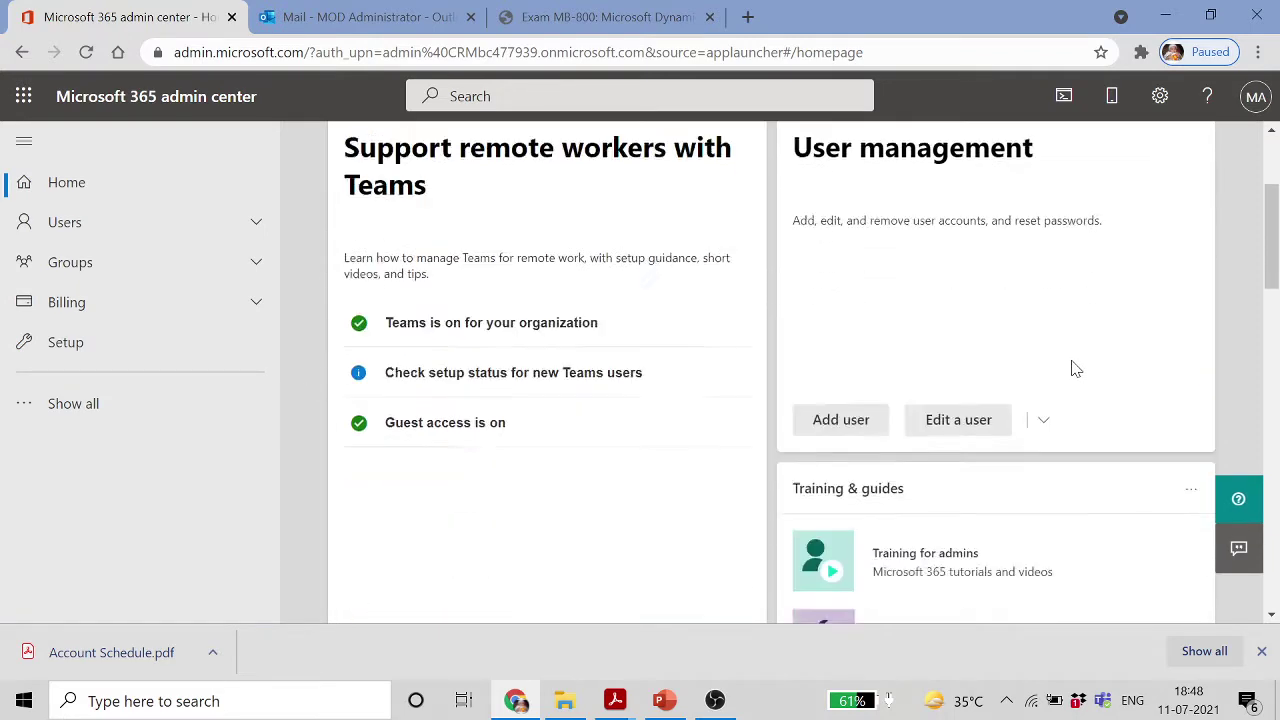
pyautogui.scroll(5, 1070, 370)
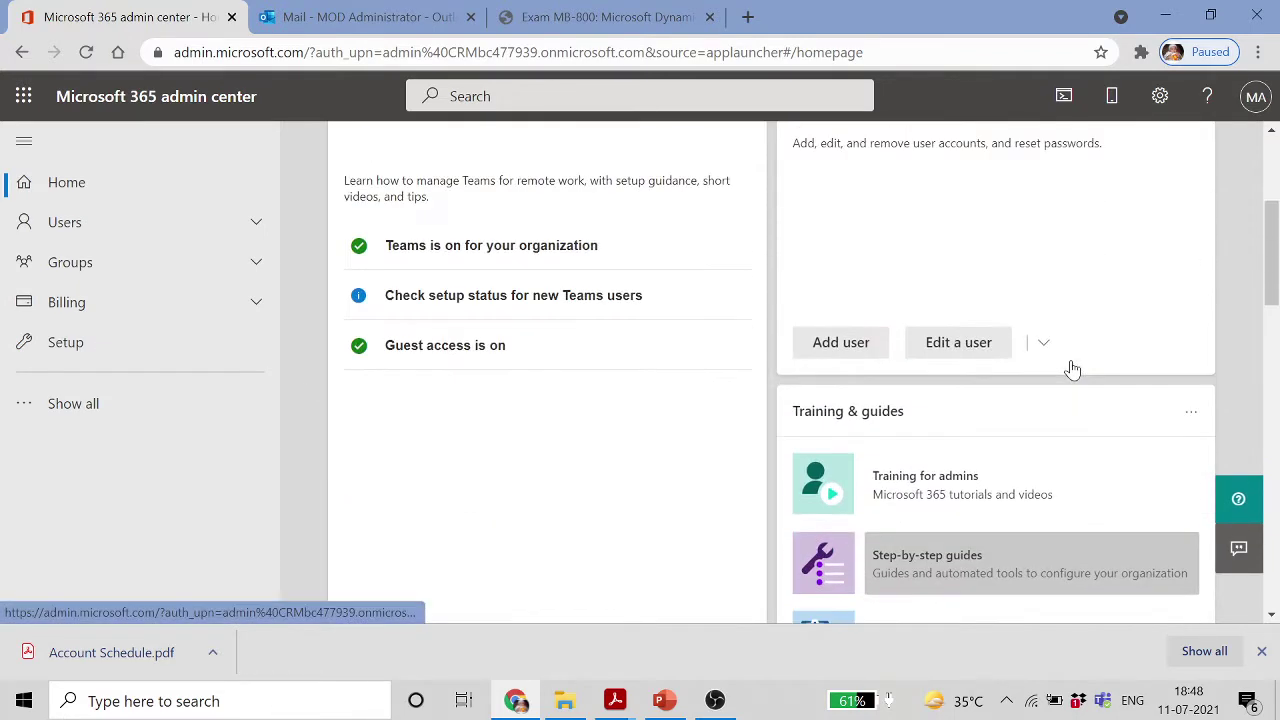
pyautogui.scroll(-2, 1000, 423)
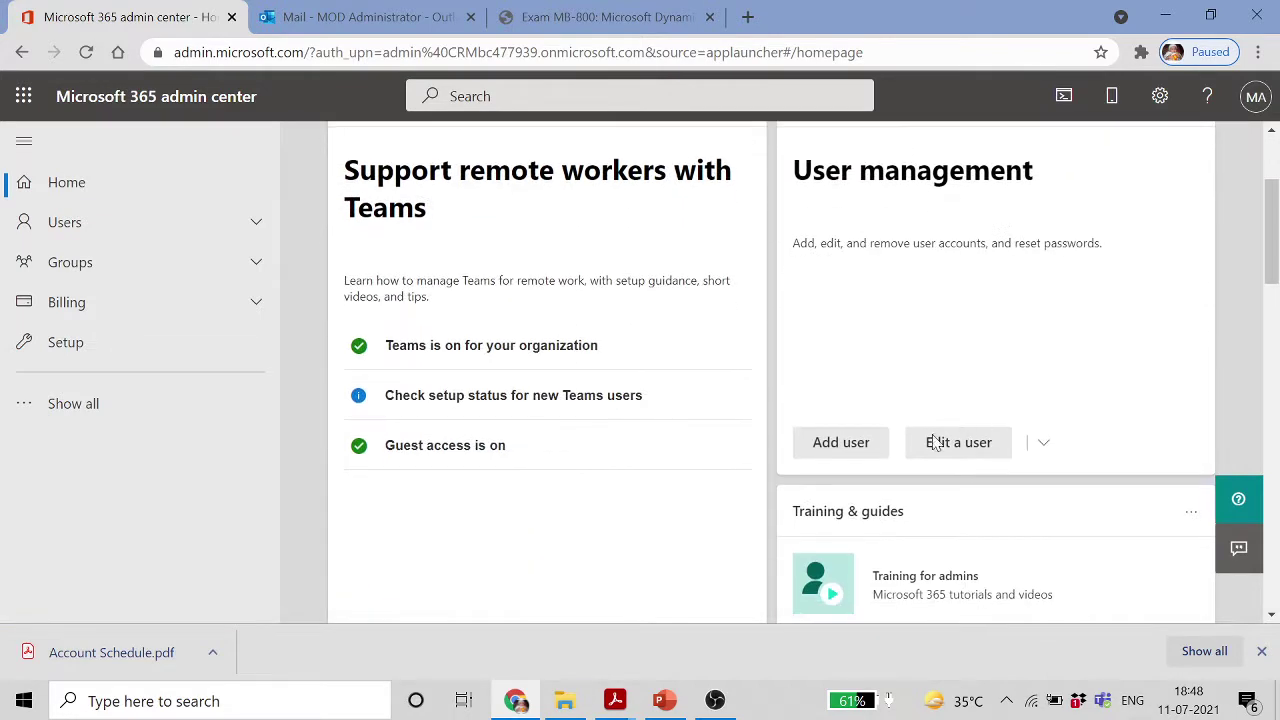
pyautogui.click(90, 226)
# Open the Active users list and start the Add a user wizard
pyautogui.click(115, 266)
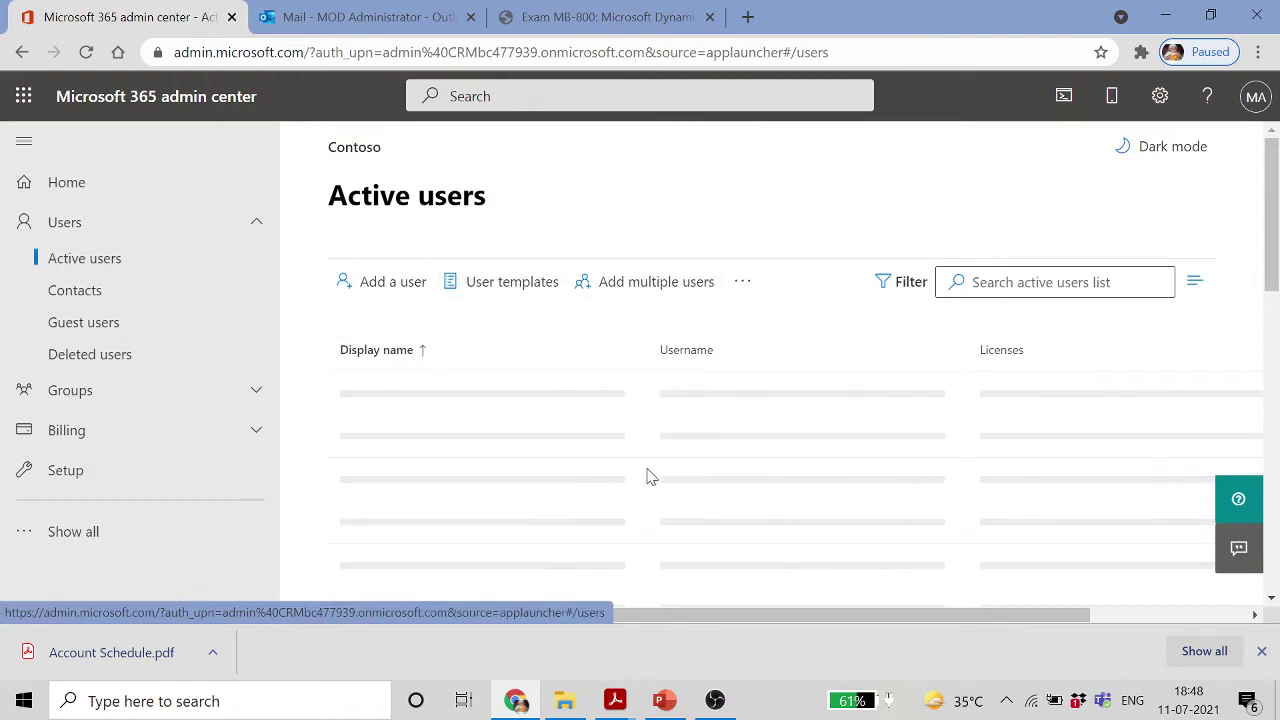
pyautogui.scroll(-2, 685, 425)
pyautogui.scroll(-10, 685, 425)
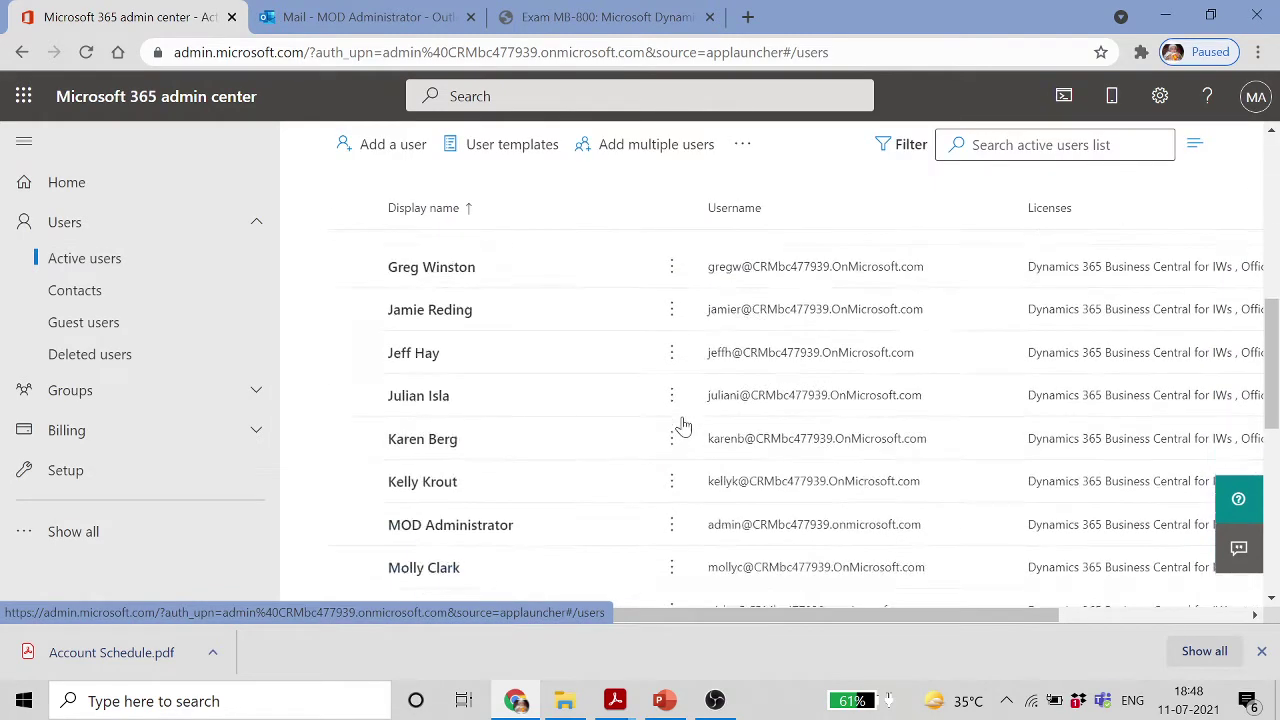
pyautogui.scroll(12, 685, 425)
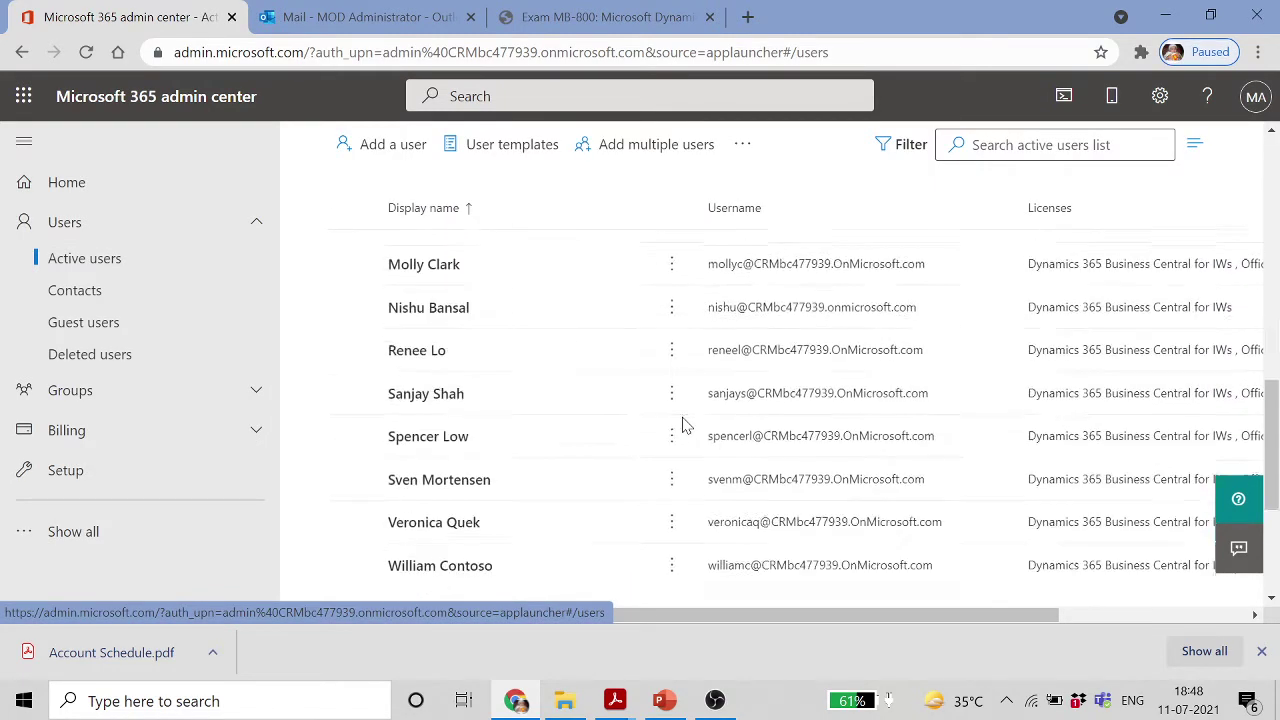
pyautogui.scroll(3, 683, 424)
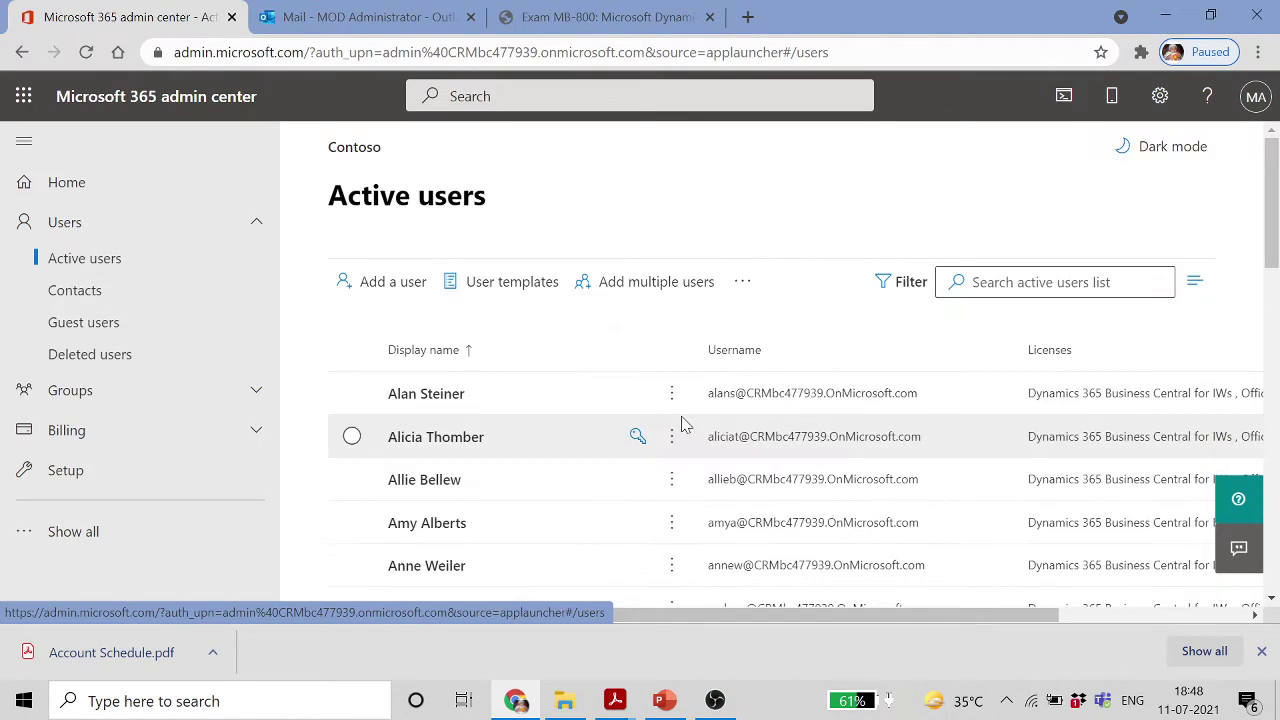
pyautogui.click(410, 355)
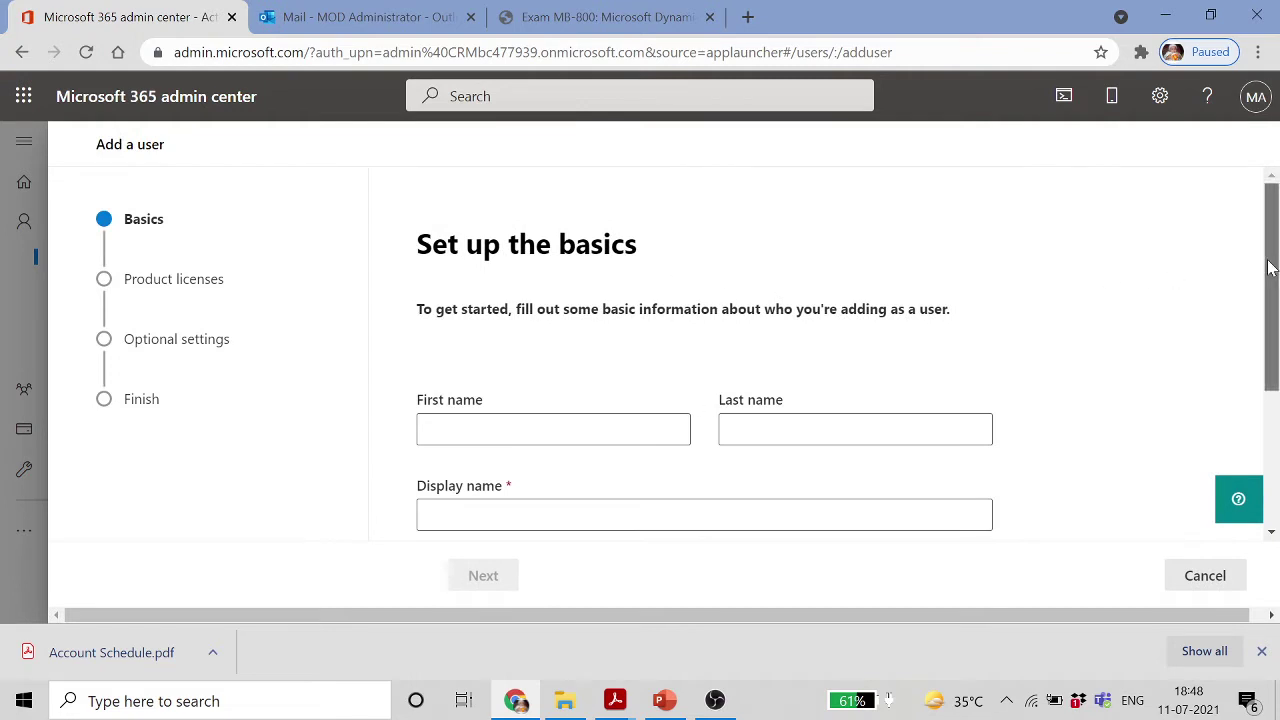
# Enter the new user's first name, last name and username, letting the display name fill in
pyautogui.moveTo(1270, 265)
pyautogui.mouseDown()
pyautogui.moveTo(1270, 345)
pyautogui.moveTo(1268, 271)
pyautogui.mouseUp()
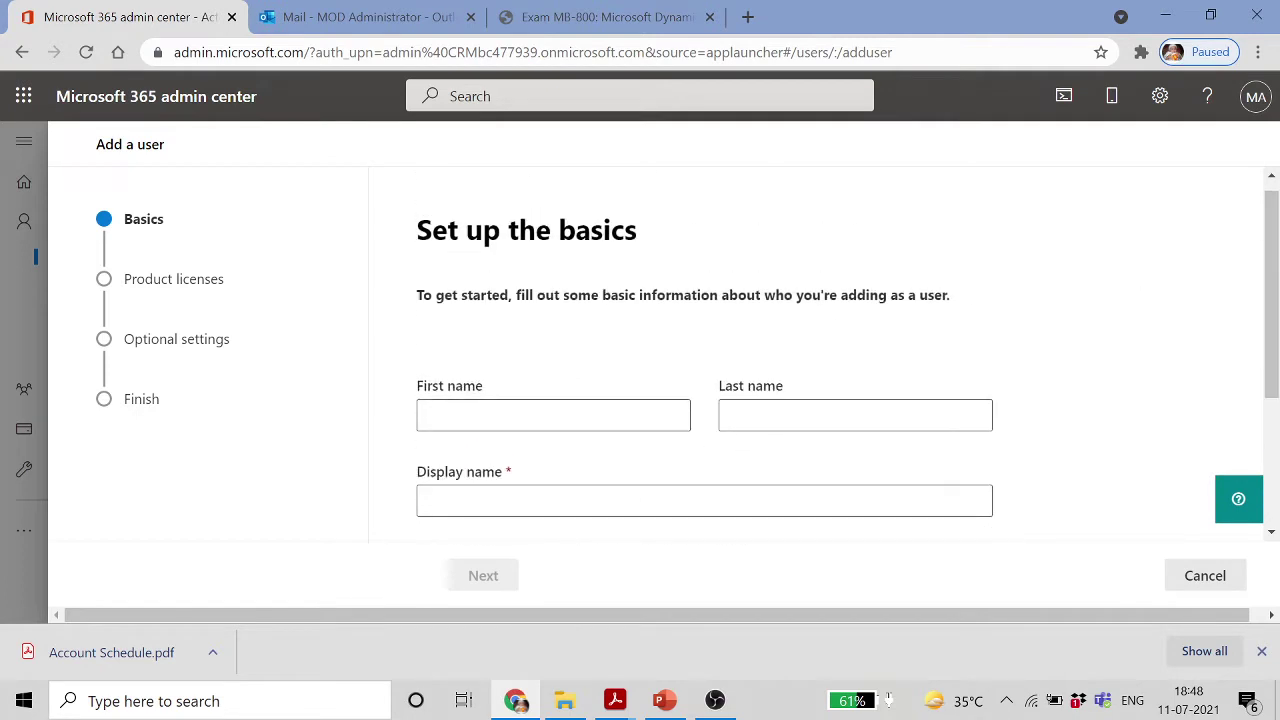
pyautogui.click(508, 413)
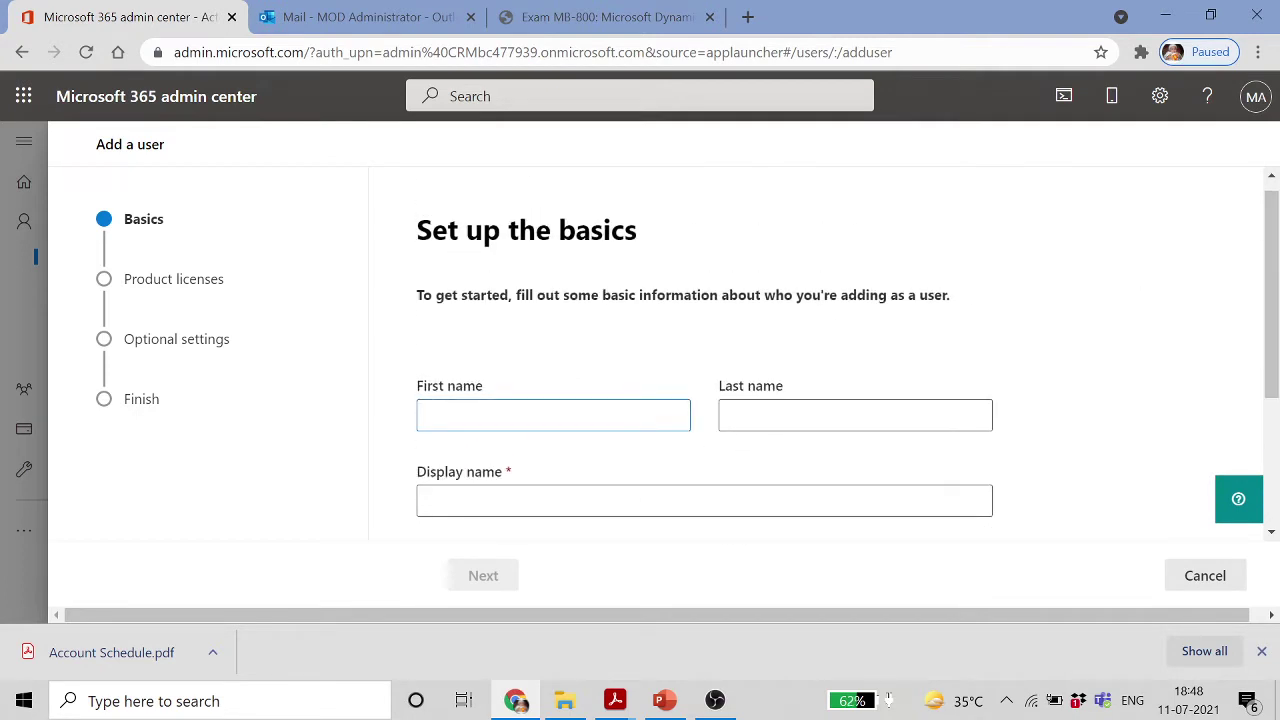
pyautogui.write('Agrim')
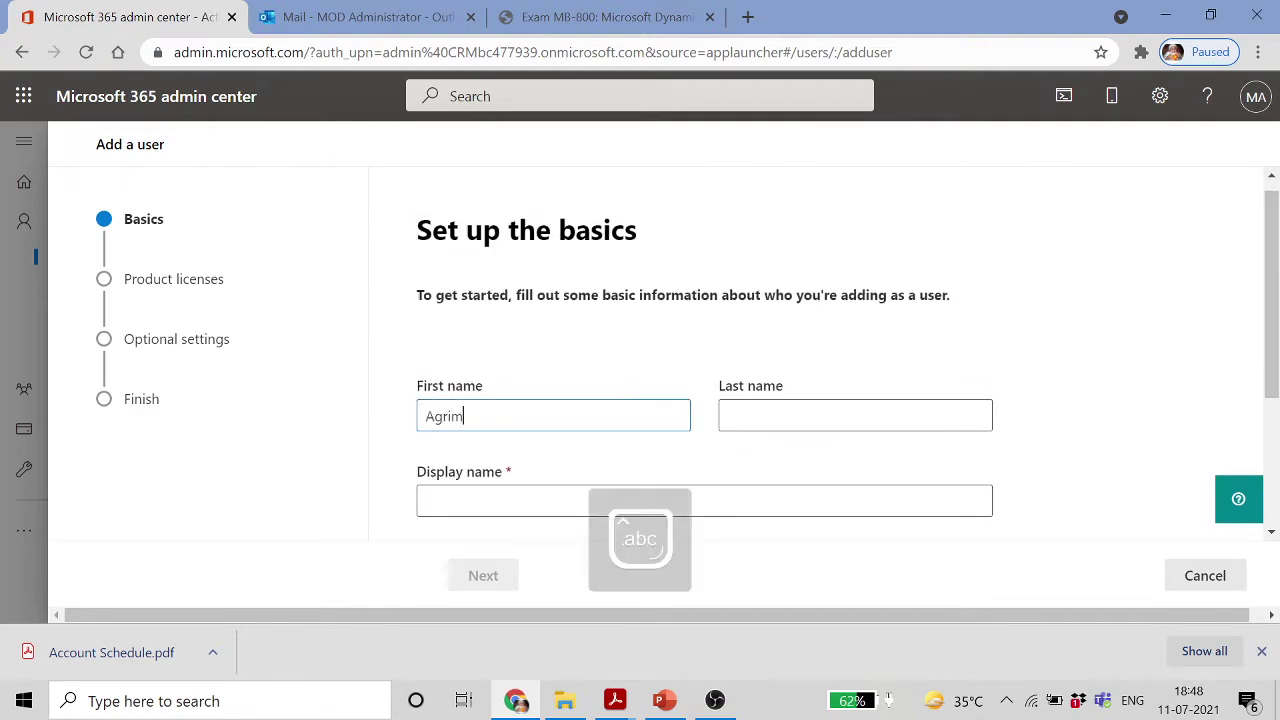
pyautogui.press('Tab')
pyautogui.write('B')
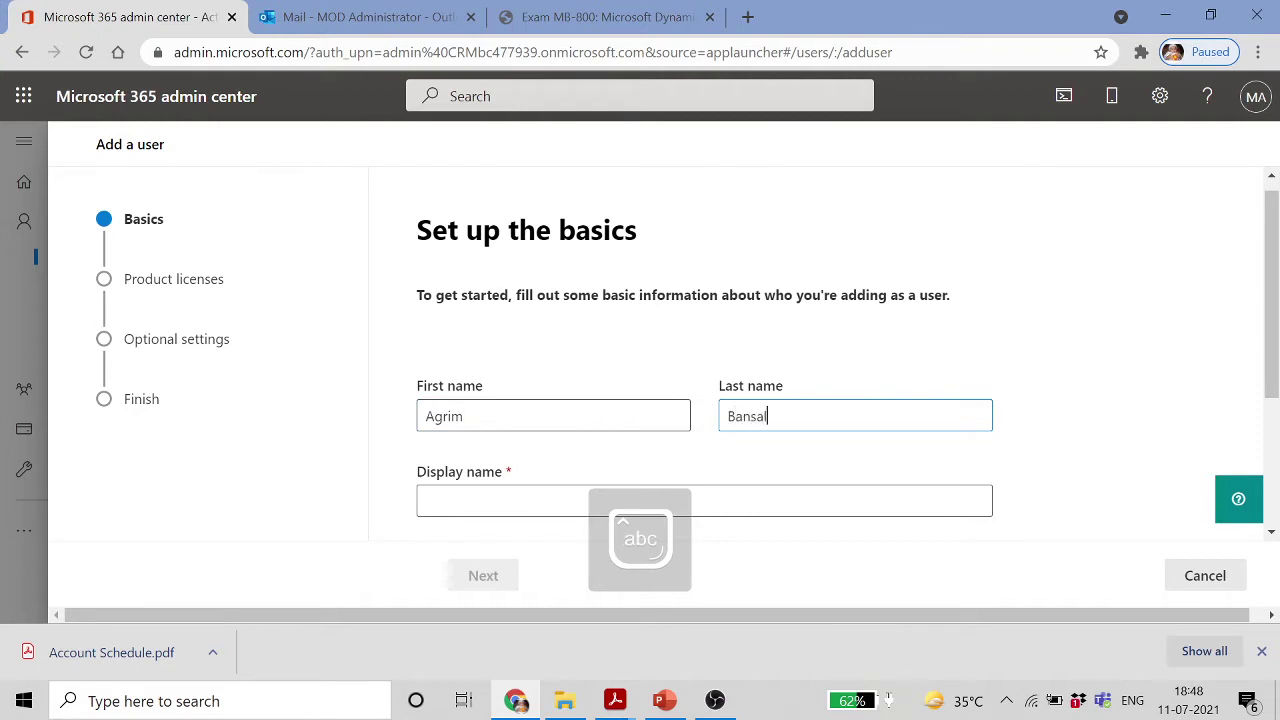
pyautogui.press('Tab')
pyautogui.press('Tab')
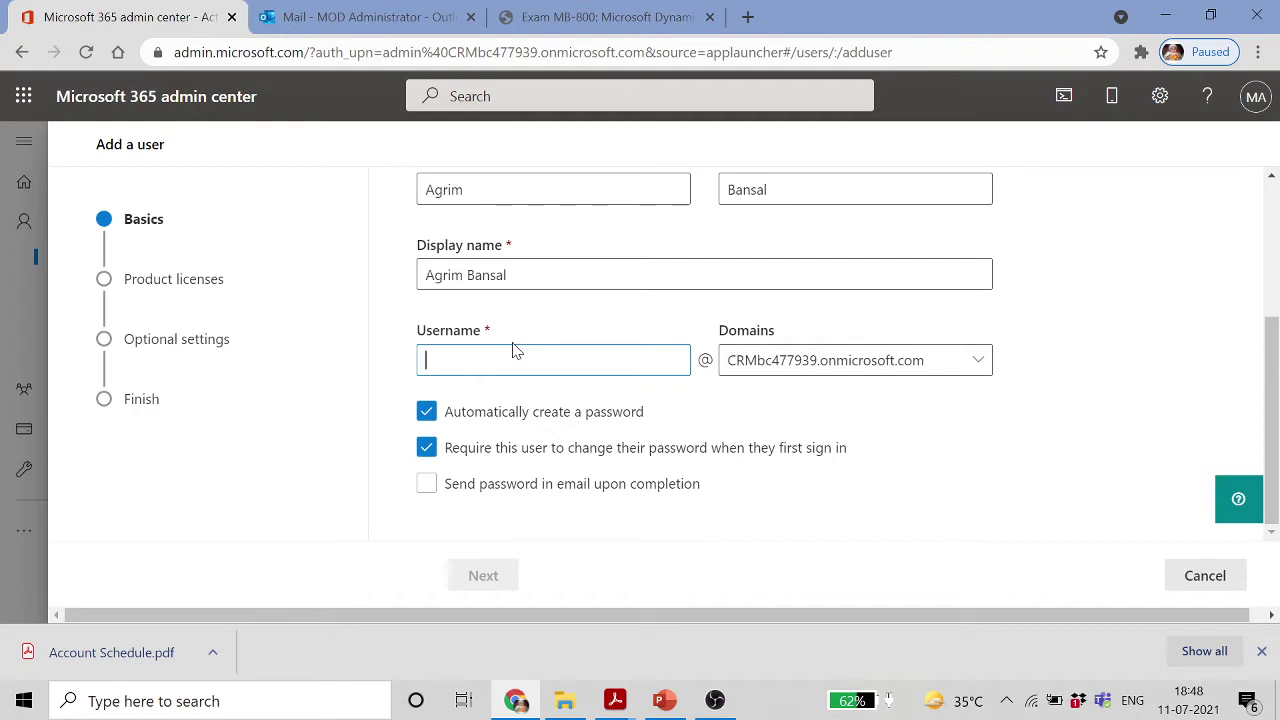
pyautogui.write('agrim')
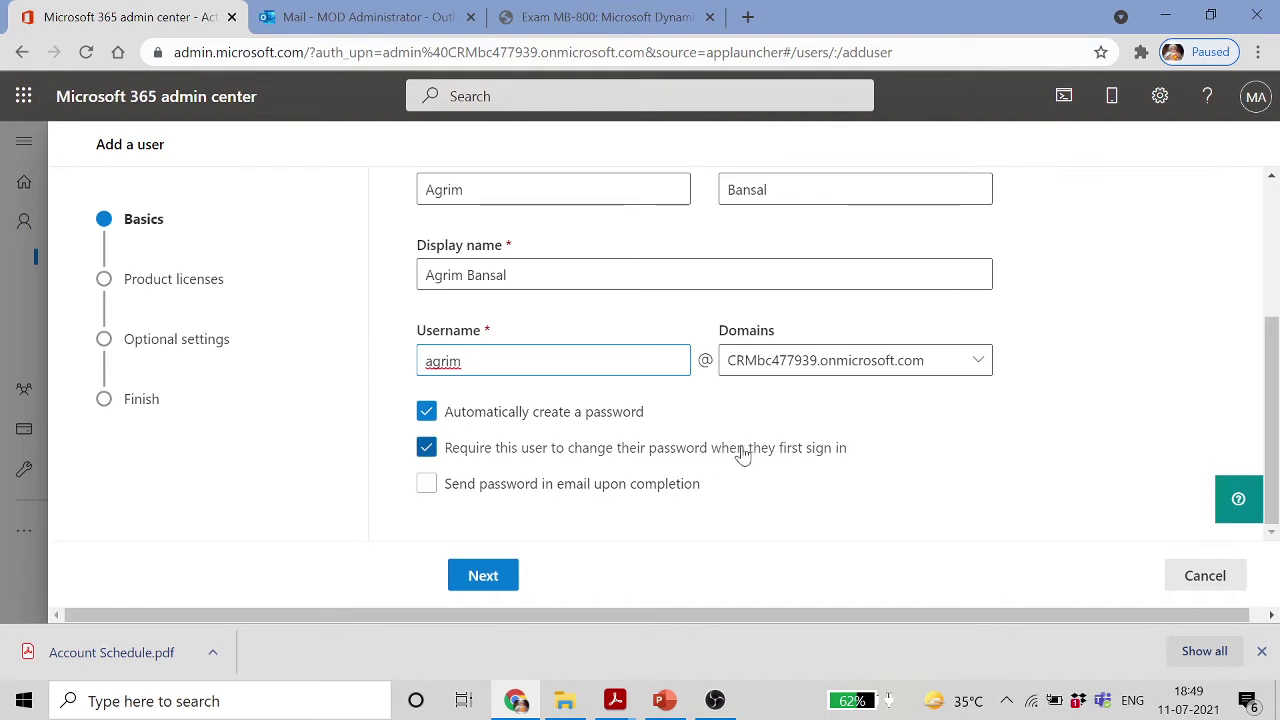
# Have the new password emailed upon completion and check the receiving address
pyautogui.click(430, 486)
pyautogui.scroll(-1, 610, 480)
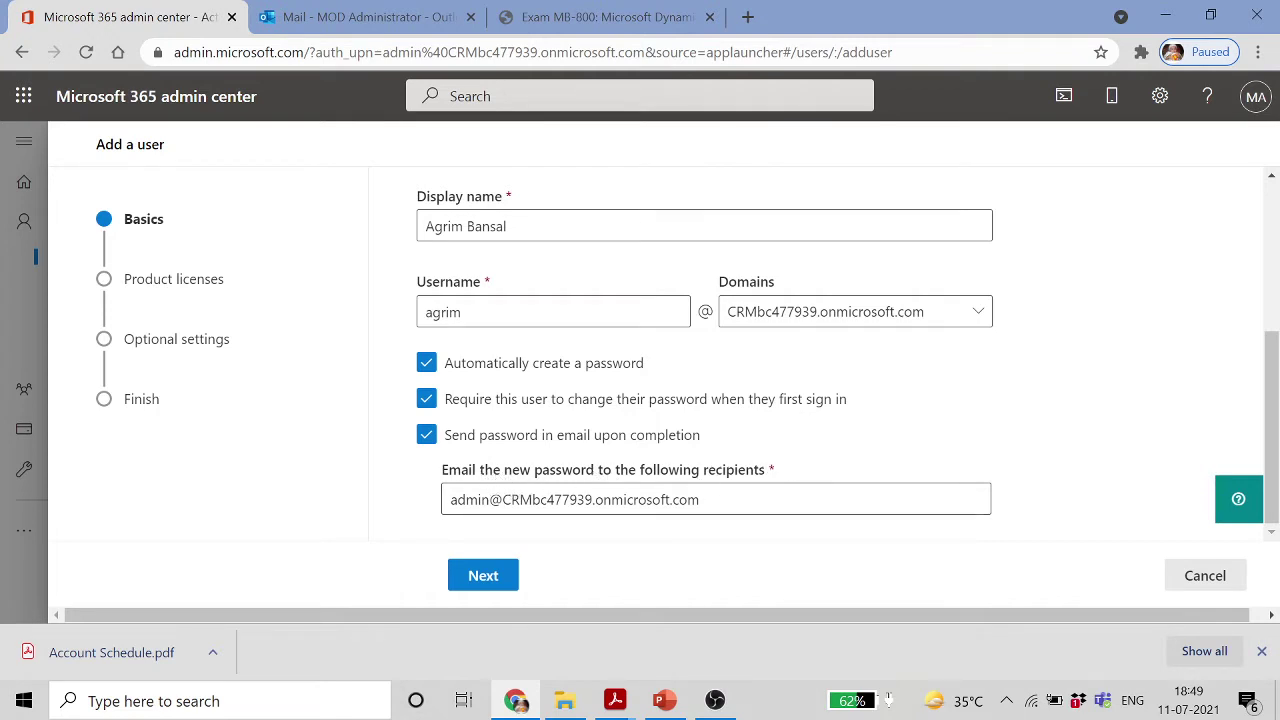
pyautogui.click(703, 499)
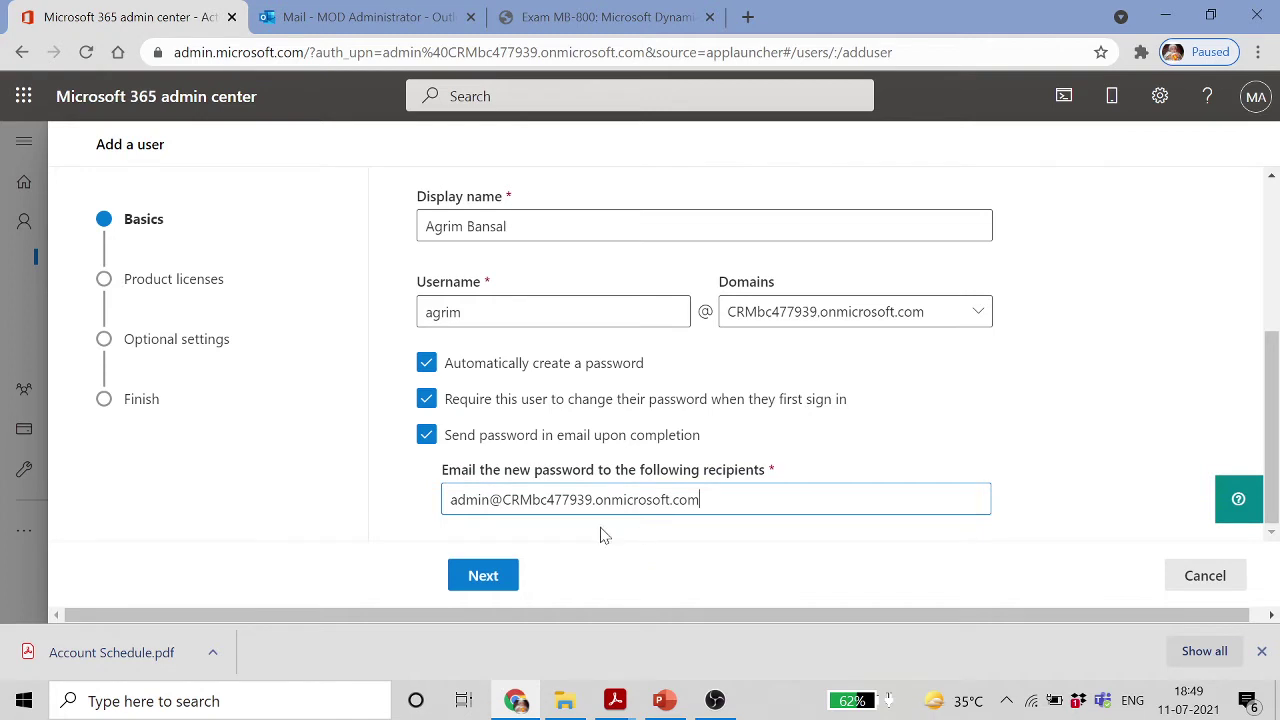
# Assign the Dynamics 365 Business Central for IWs license and review its included apps
pyautogui.click(484, 576)
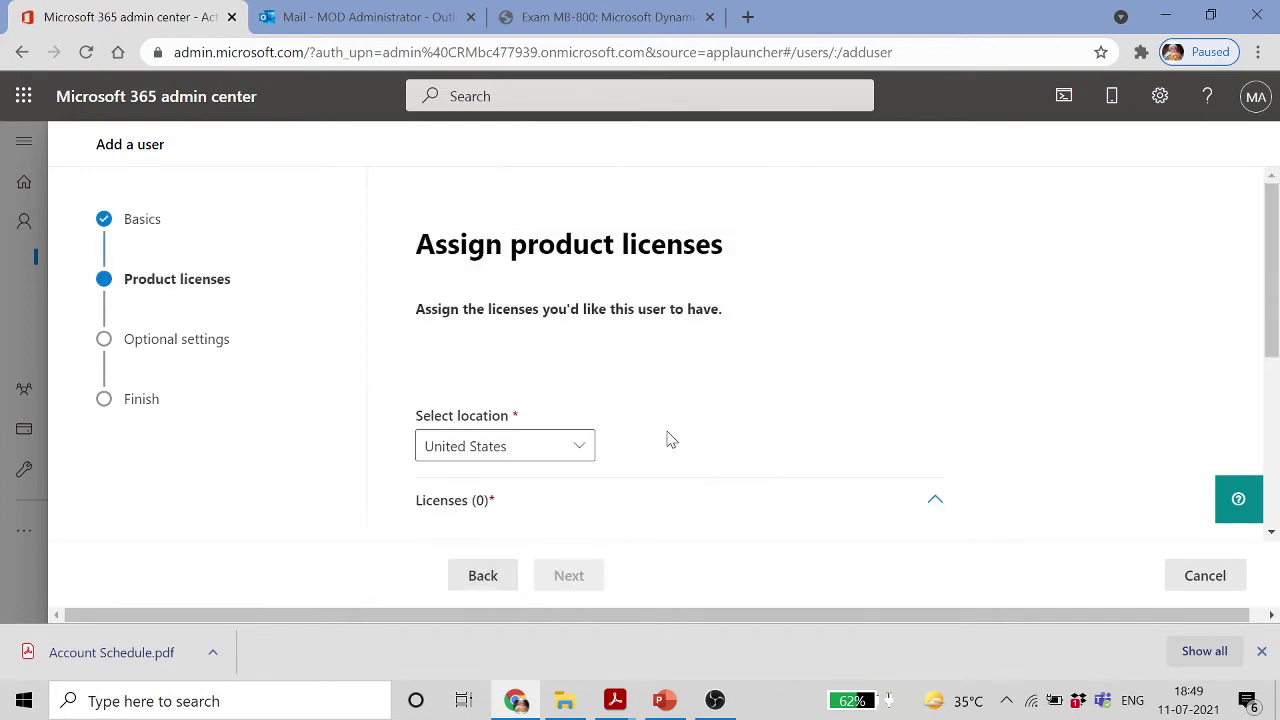
pyautogui.scroll(-3, 637, 436)
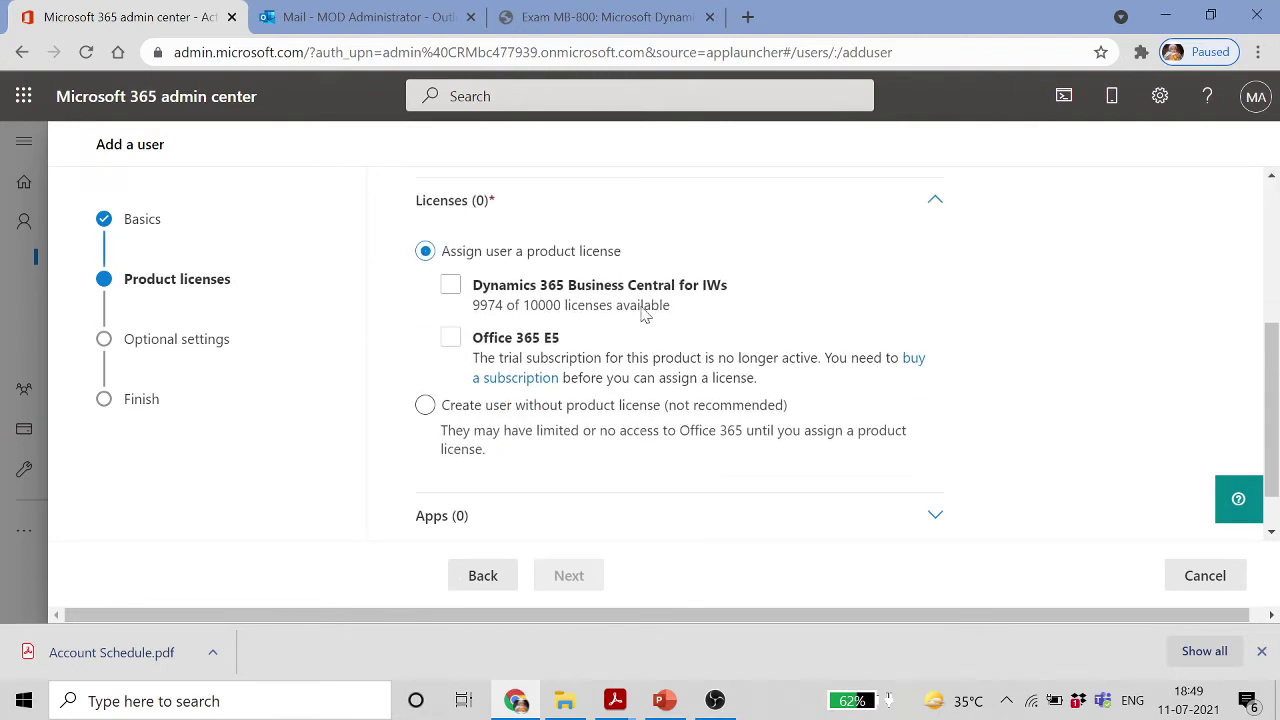
pyautogui.click(450, 286)
pyautogui.click(451, 288)
pyautogui.scroll(-1, 595, 385)
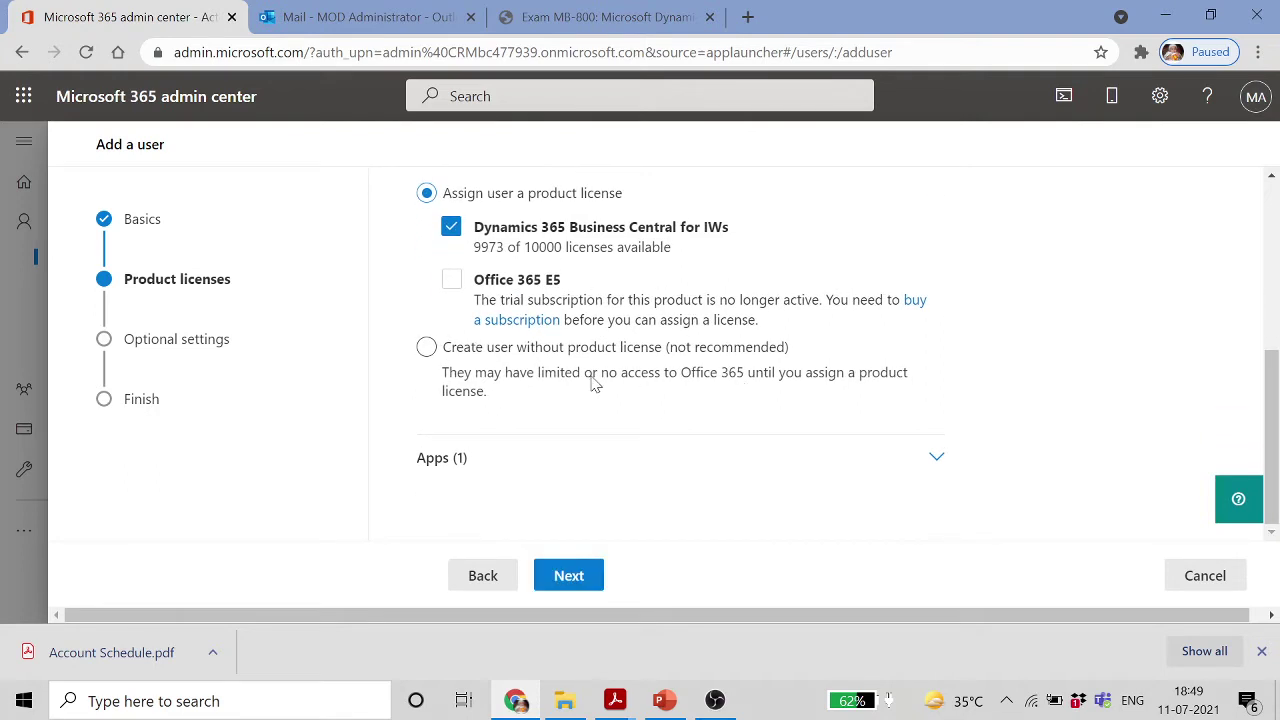
pyautogui.click(928, 456)
pyautogui.scroll(-1, 889, 463)
pyautogui.scroll(-3, 883, 460)
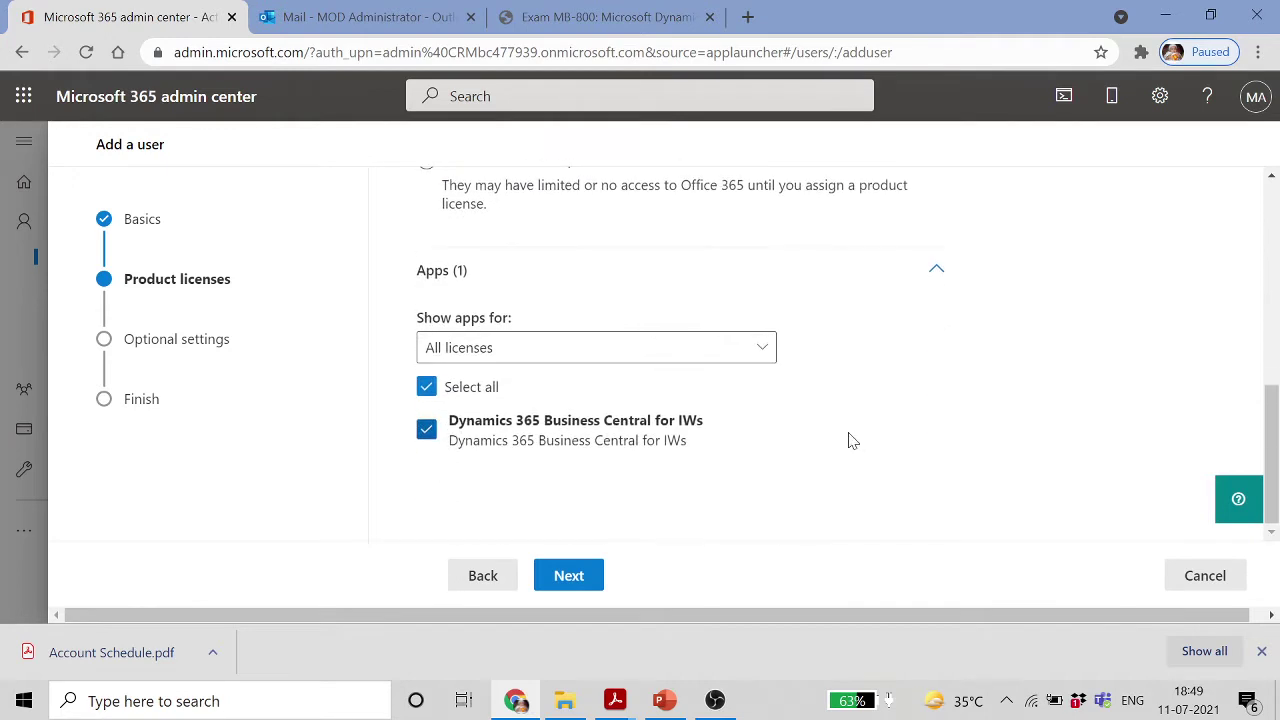
pyautogui.click(596, 580)
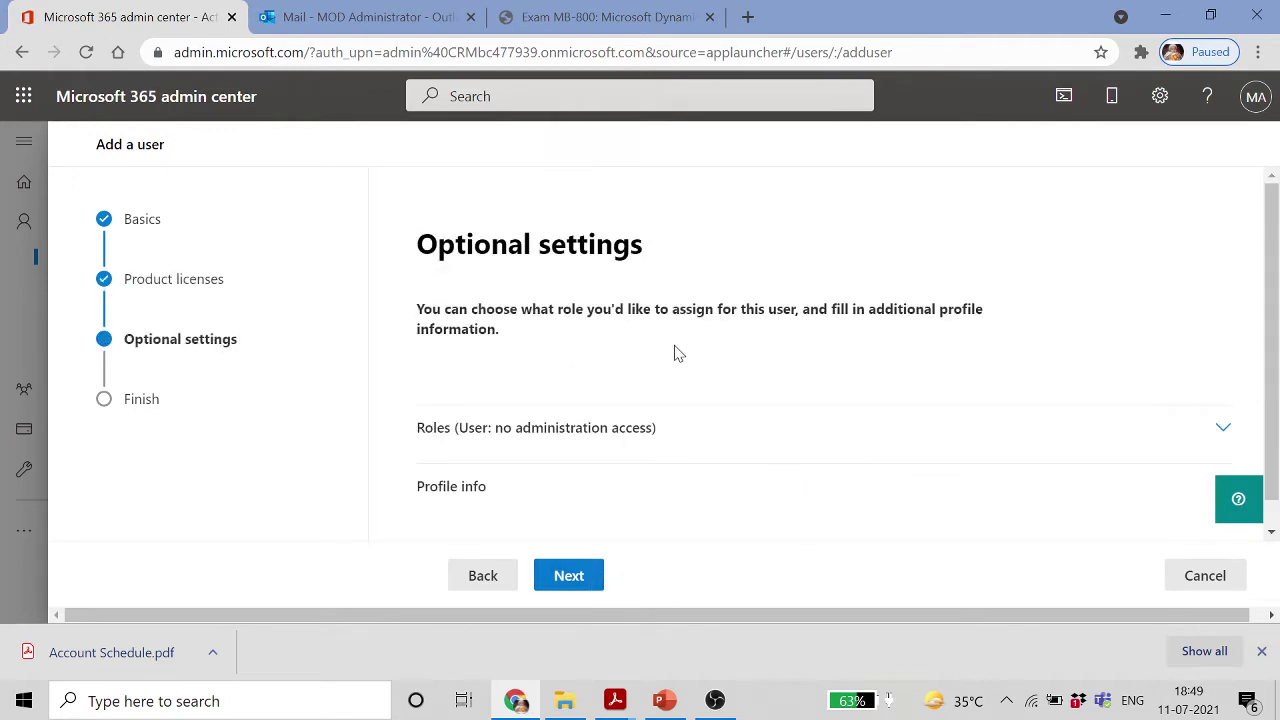
# Browse the admin role choices, including all roles by category, without assigning any
pyautogui.scroll(-1, 788, 356)
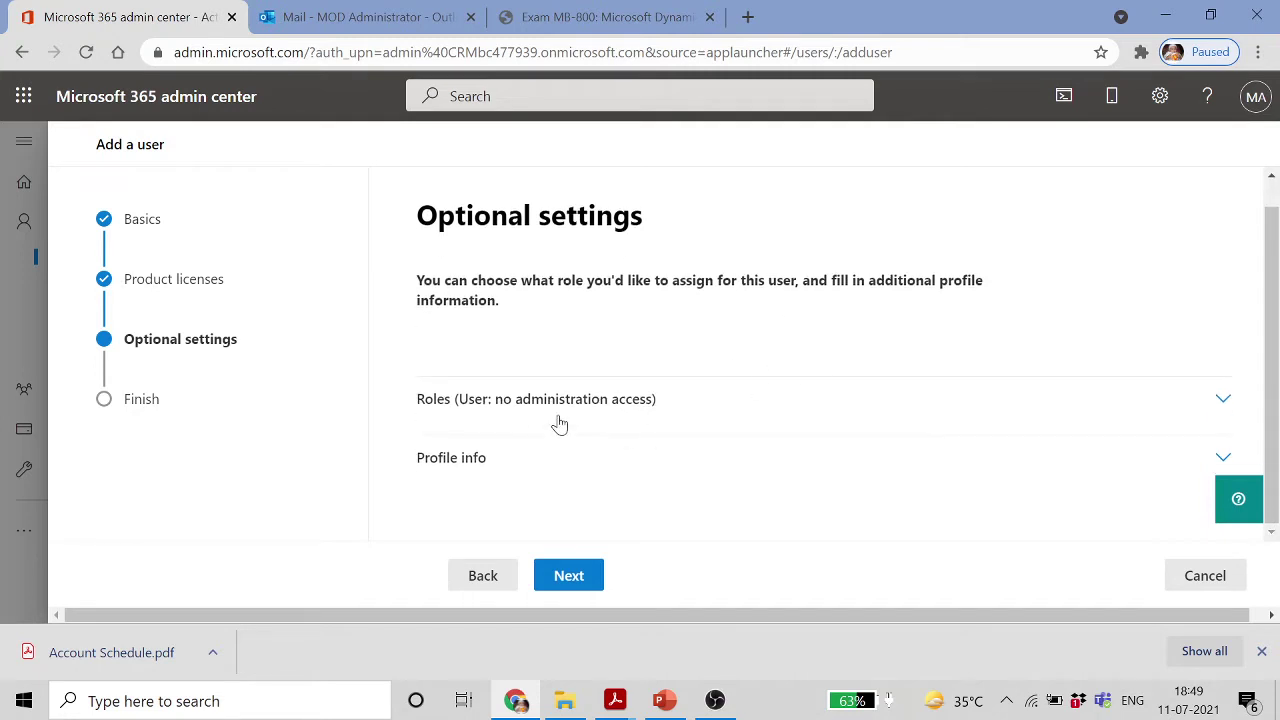
pyautogui.click(1222, 402)
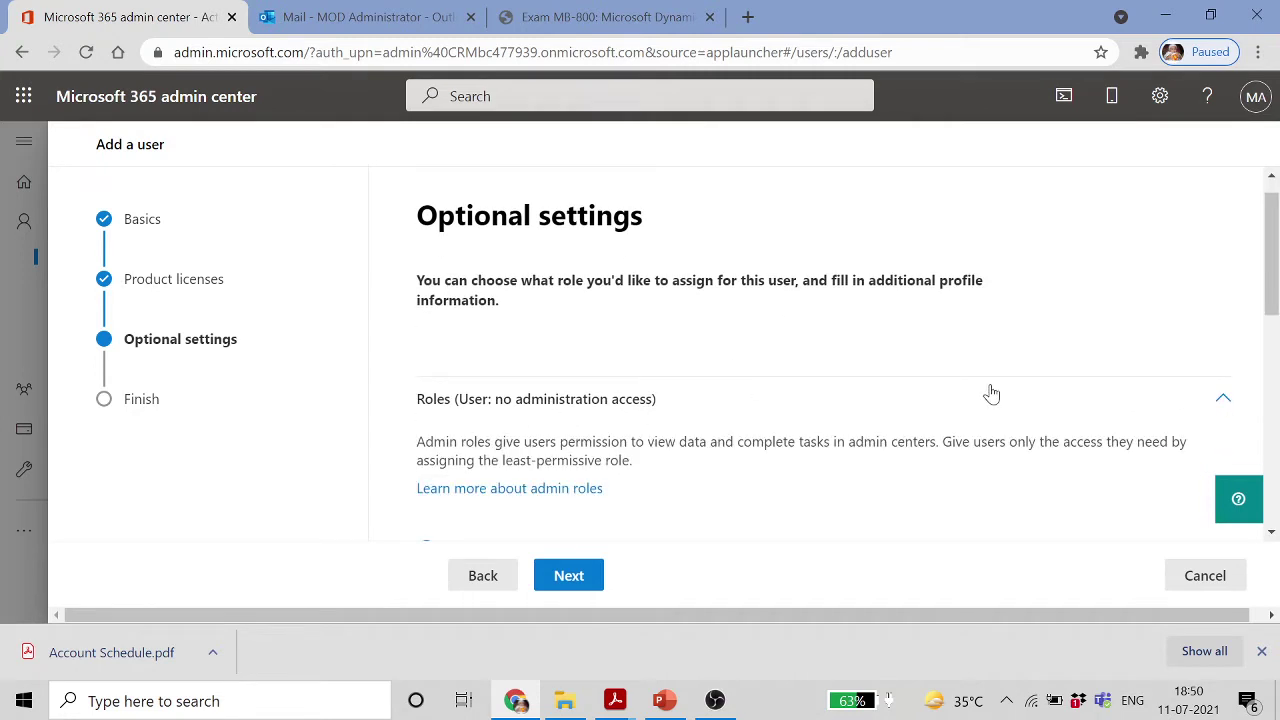
pyautogui.scroll(-3, 989, 391)
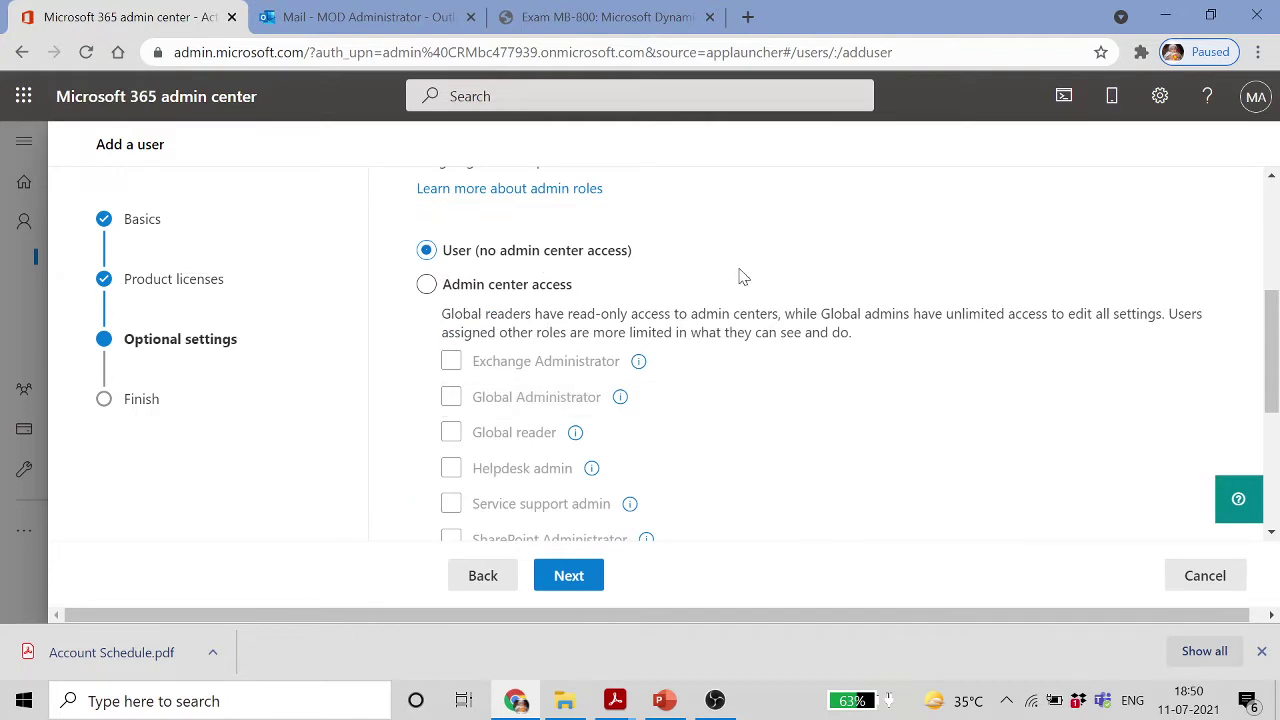
pyautogui.scroll(-4, 740, 277)
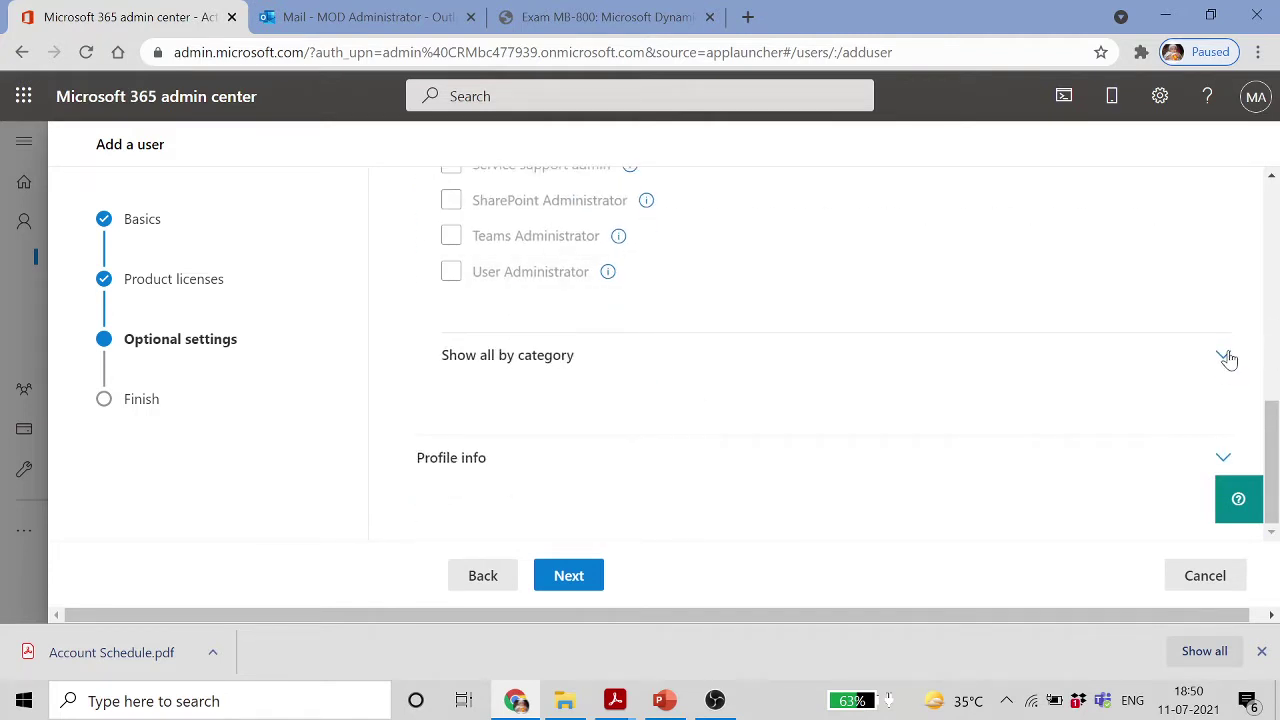
pyautogui.click(1224, 357)
pyautogui.scroll(-5, 1006, 323)
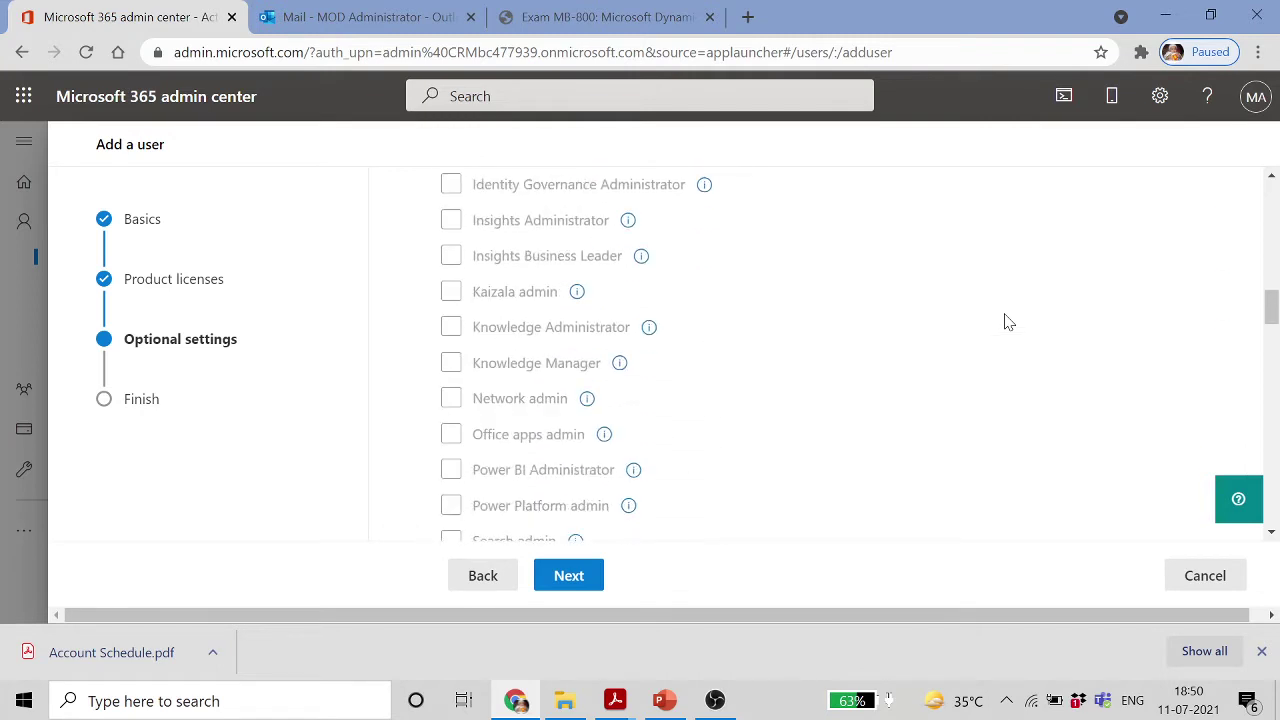
pyautogui.scroll(-20, 1008, 322)
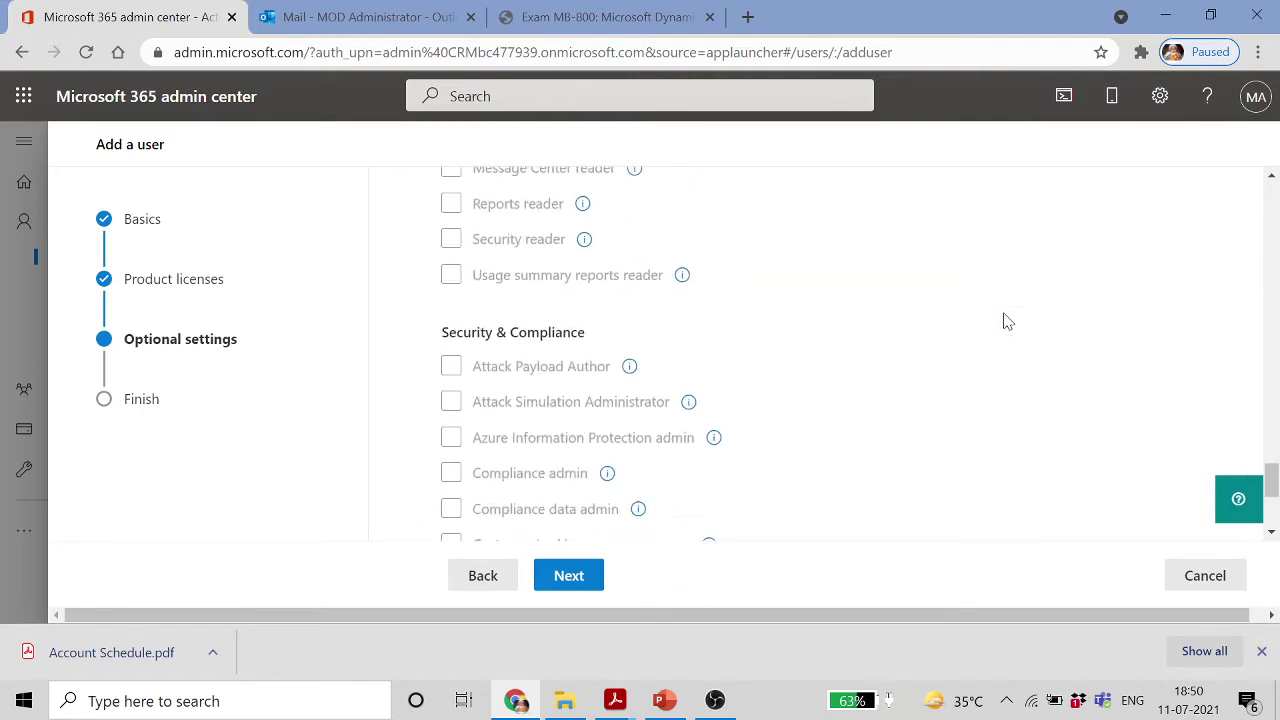
pyautogui.scroll(-3, 1006, 320)
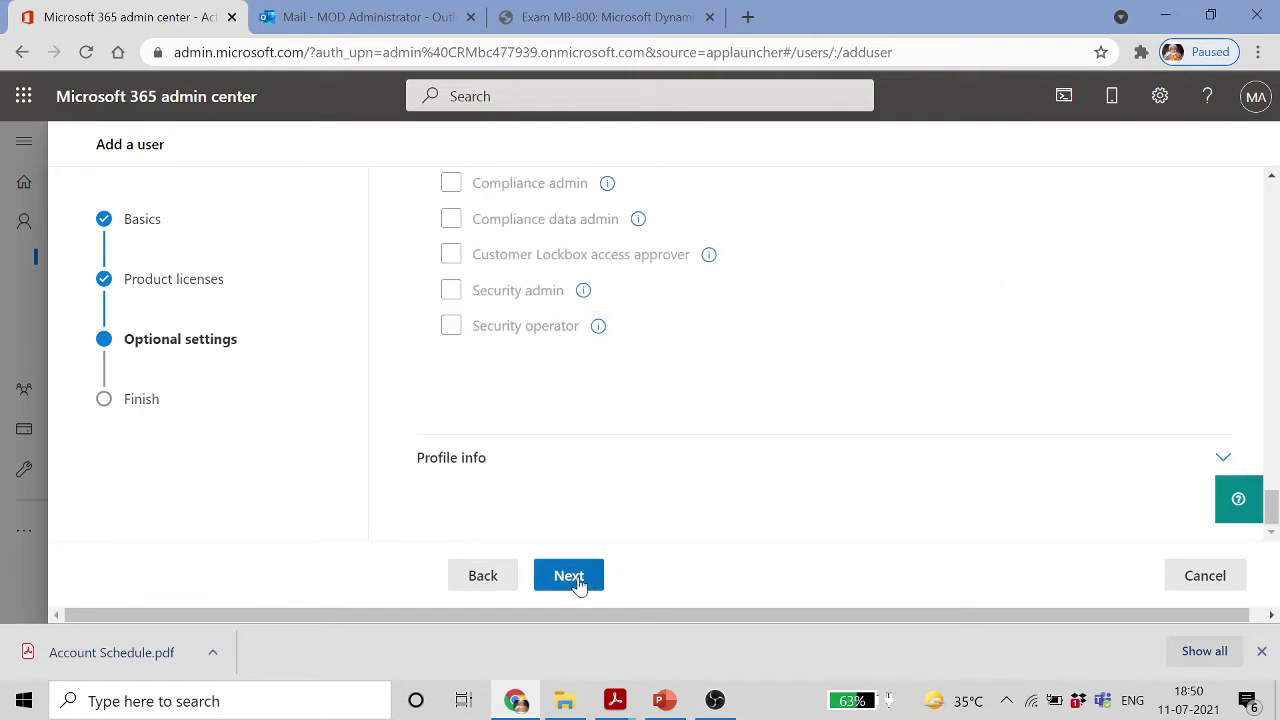
# Look through the profile info fields, leaving them empty, and continue to Review and finish
pyautogui.click(1223, 457)
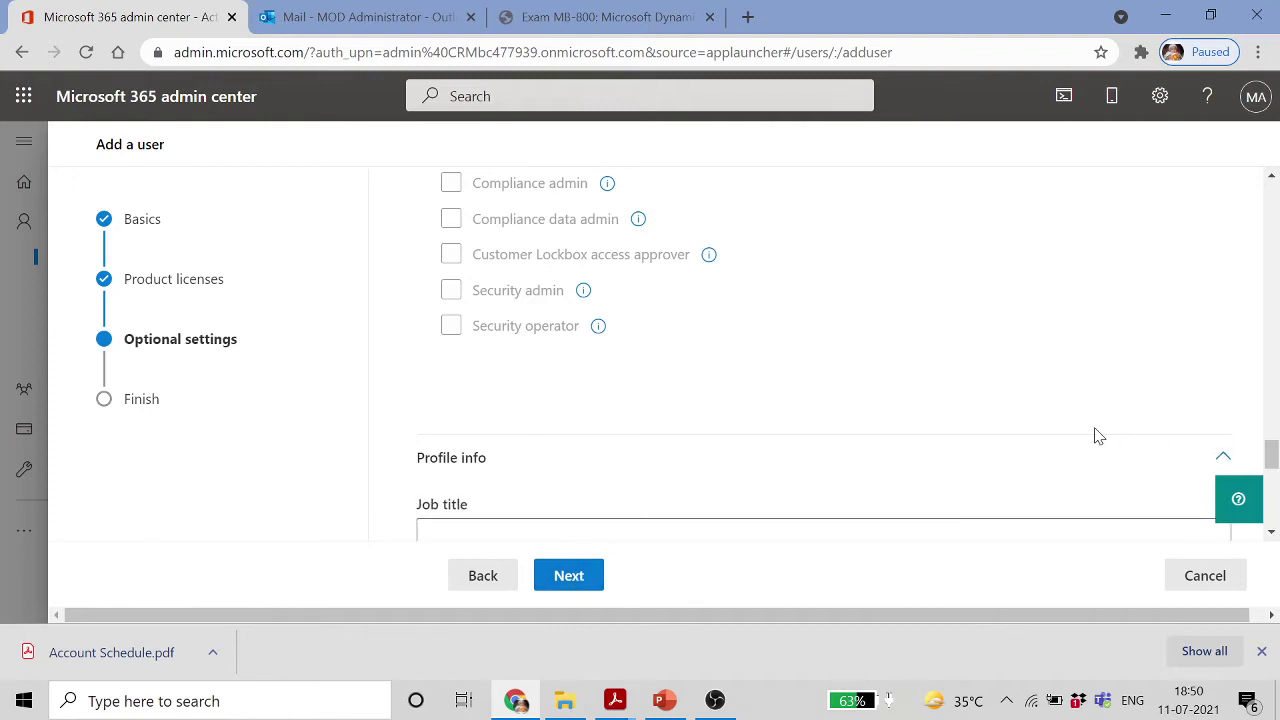
pyautogui.scroll(-1, 1108, 430)
pyautogui.scroll(-3, 1108, 430)
pyautogui.scroll(1, 1108, 430)
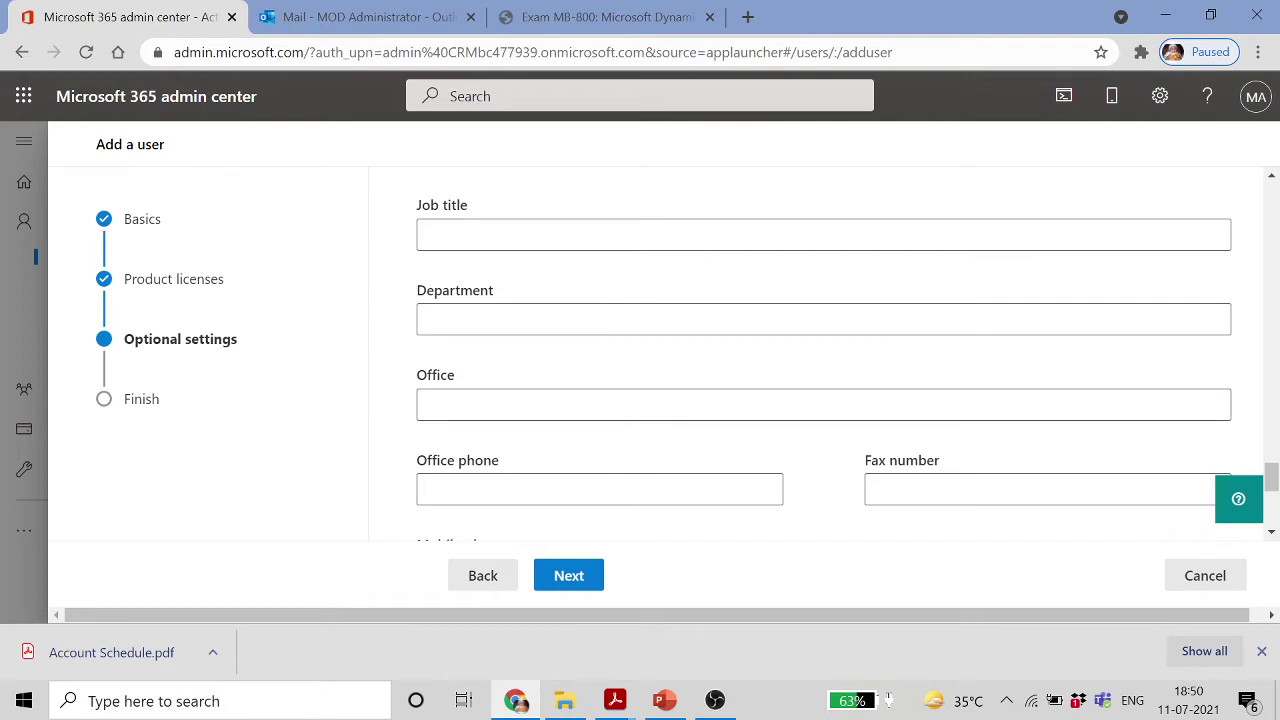
pyautogui.scroll(-2, 560, 400)
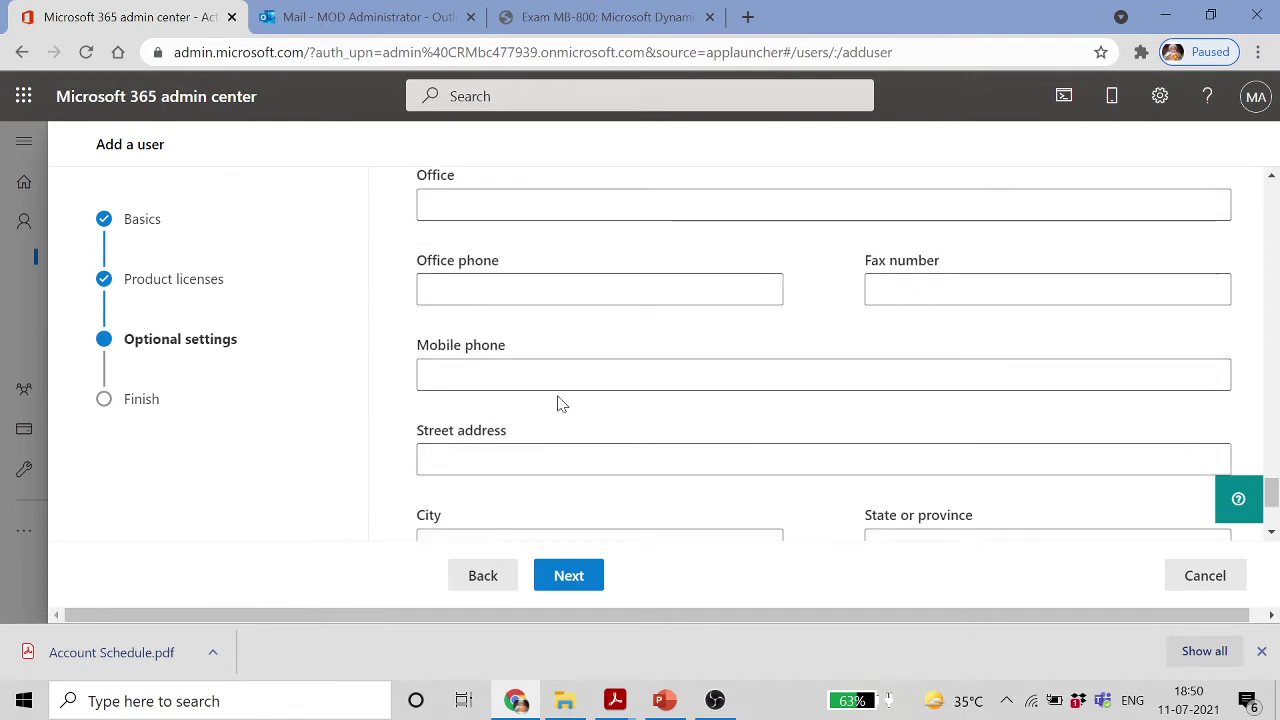
pyautogui.scroll(-2, 560, 400)
pyautogui.scroll(-1, 565, 390)
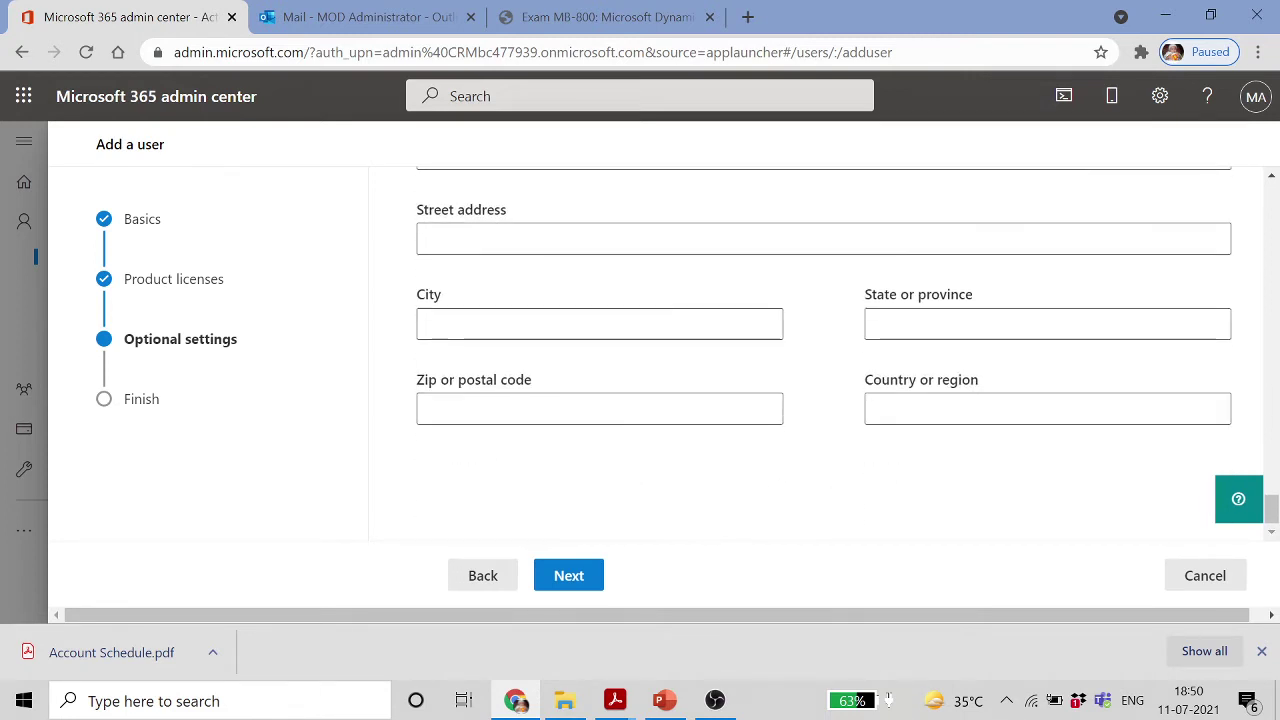
pyautogui.click(578, 578)
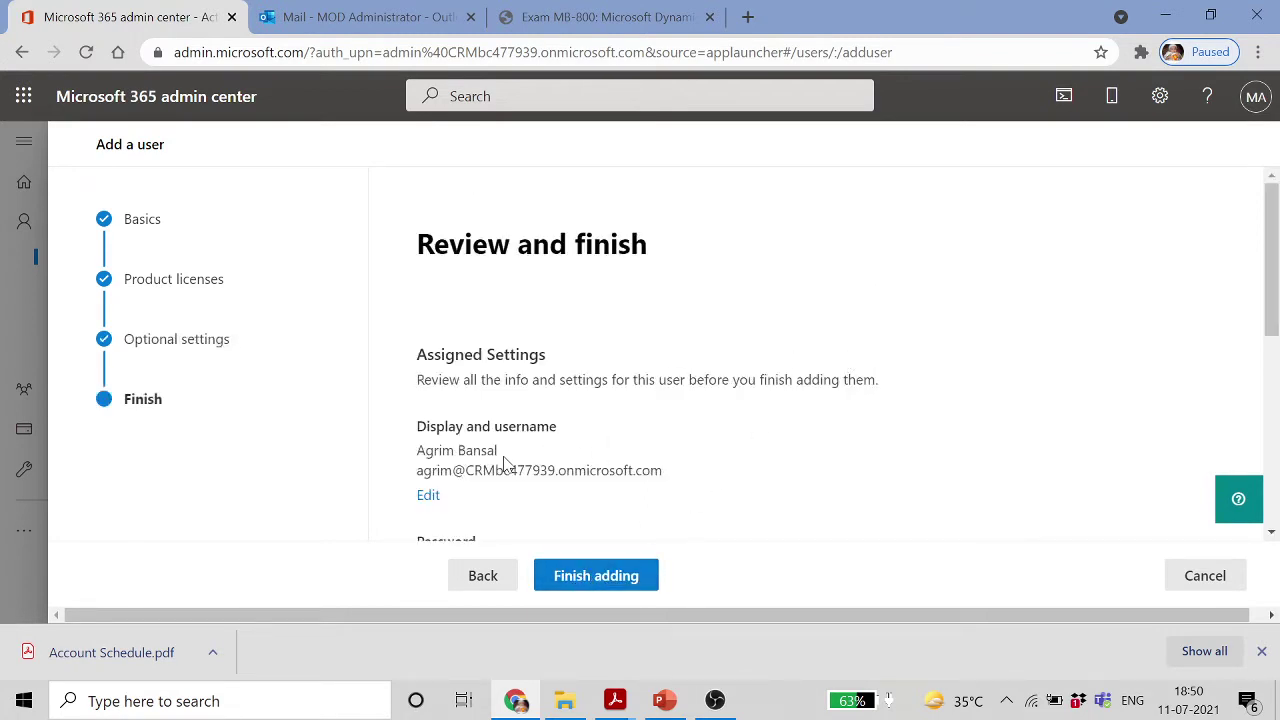
# Review the summary showing the Business Central for IWs license and finish adding the user
pyautogui.scroll(-3, 727, 457)
pyautogui.scroll(1, 725, 455)
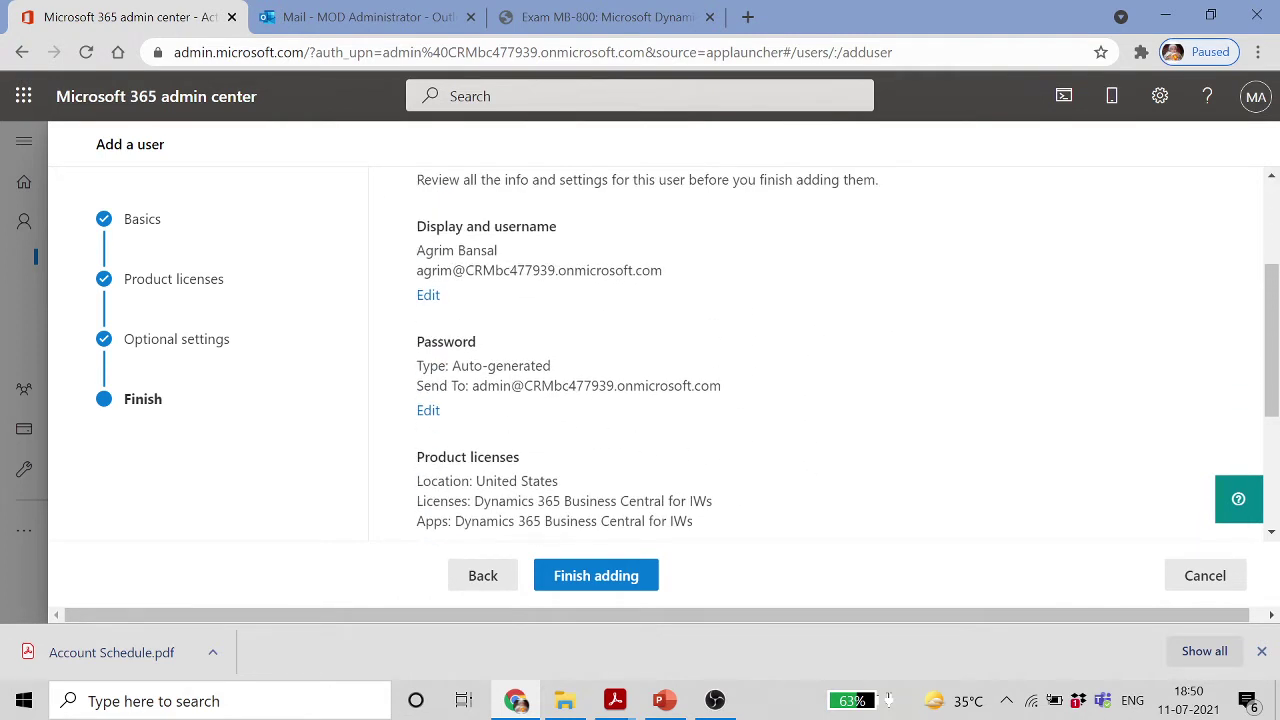
pyautogui.scroll(-2, 840, 353)
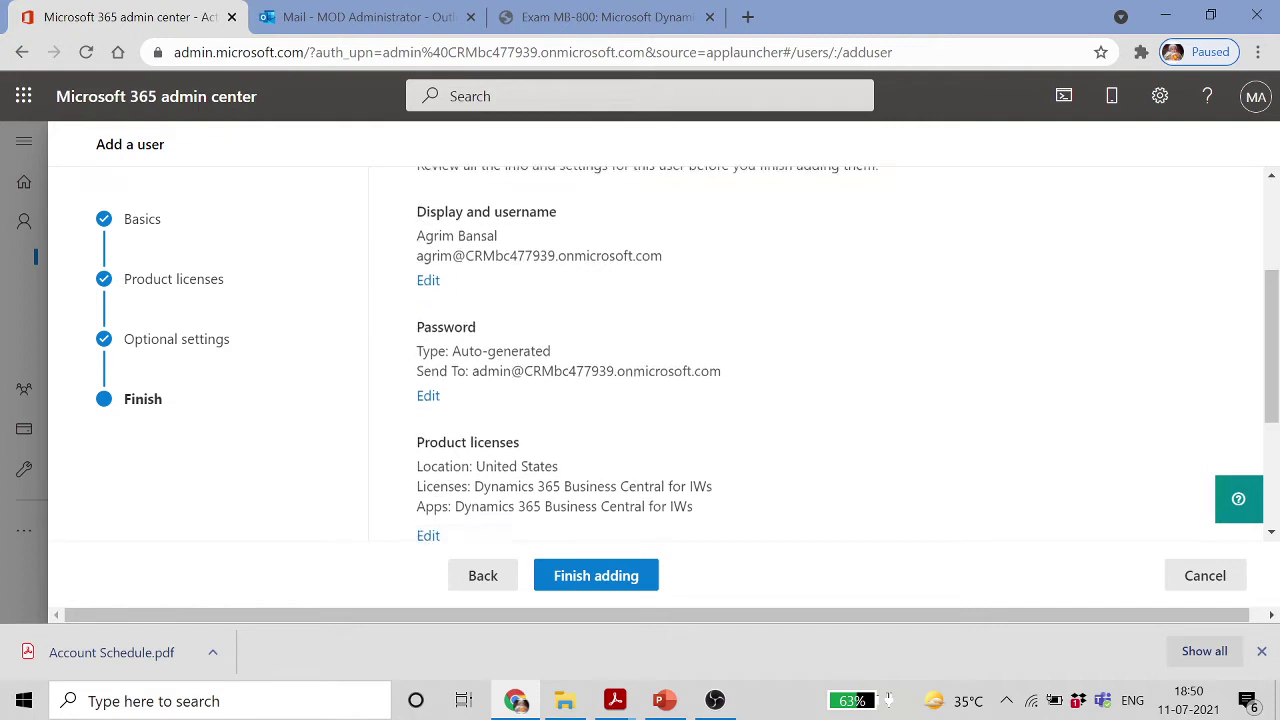
pyautogui.scroll(-1, 693, 395)
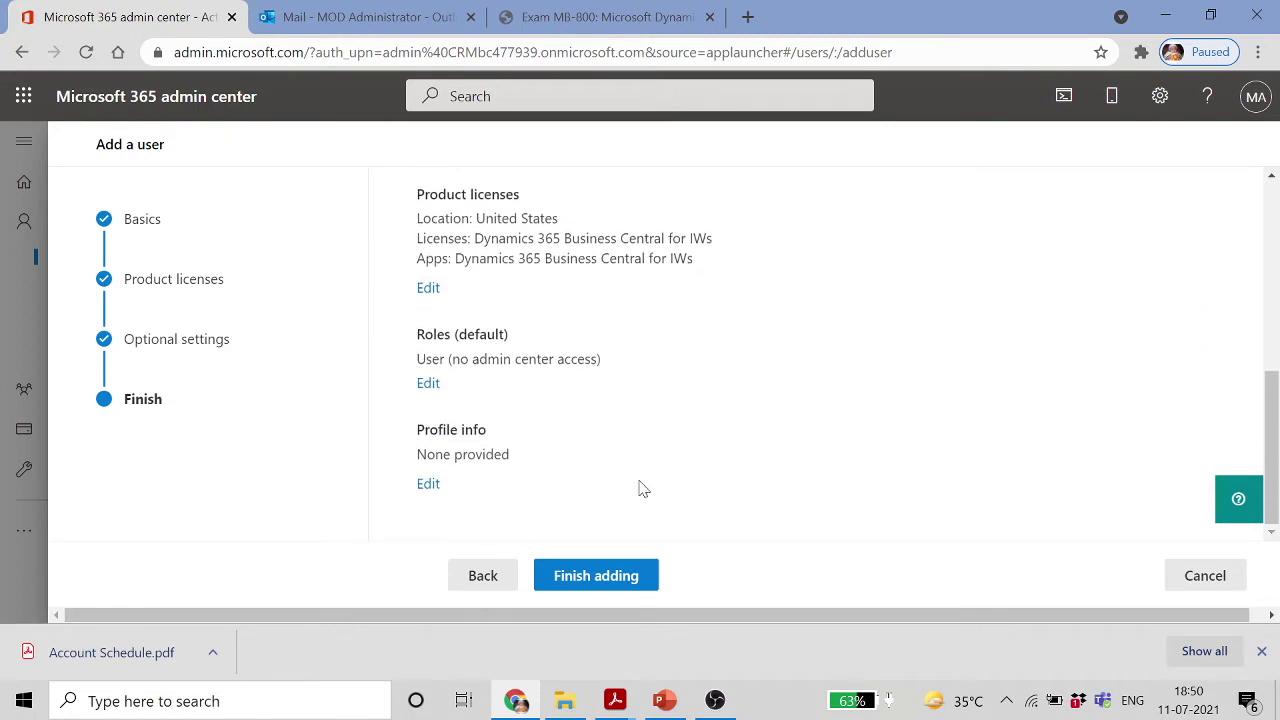
pyautogui.click(613, 585)
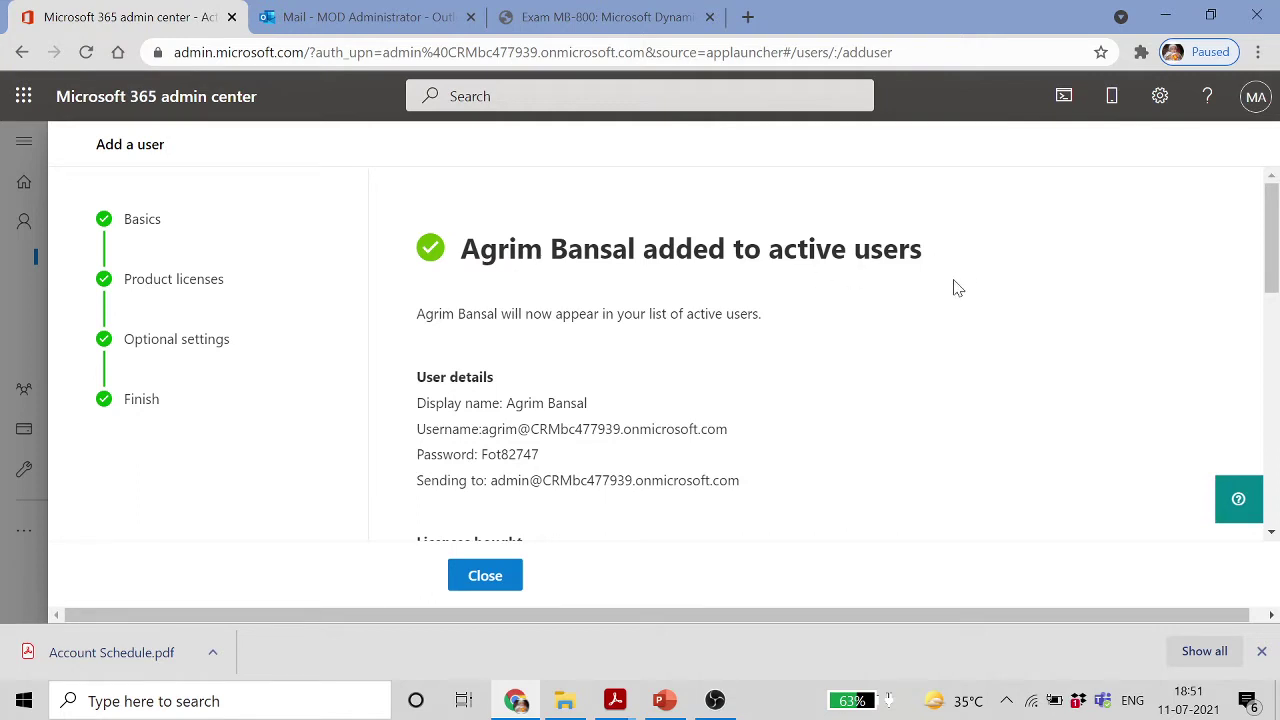
# Check the new user's details on the confirmation page, briefly opening and closing Windows search
pyautogui.scroll(-2, 955, 287)
pyautogui.scroll(1, 914, 286)
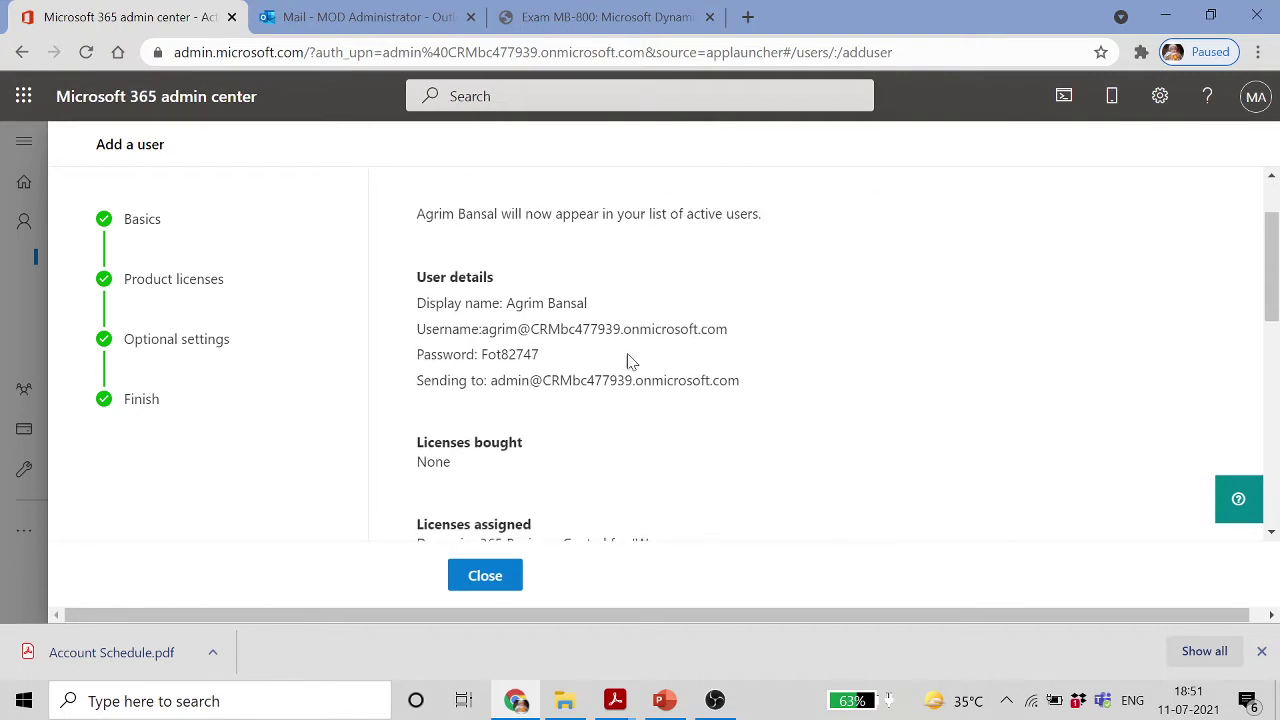
pyautogui.click(220, 701)
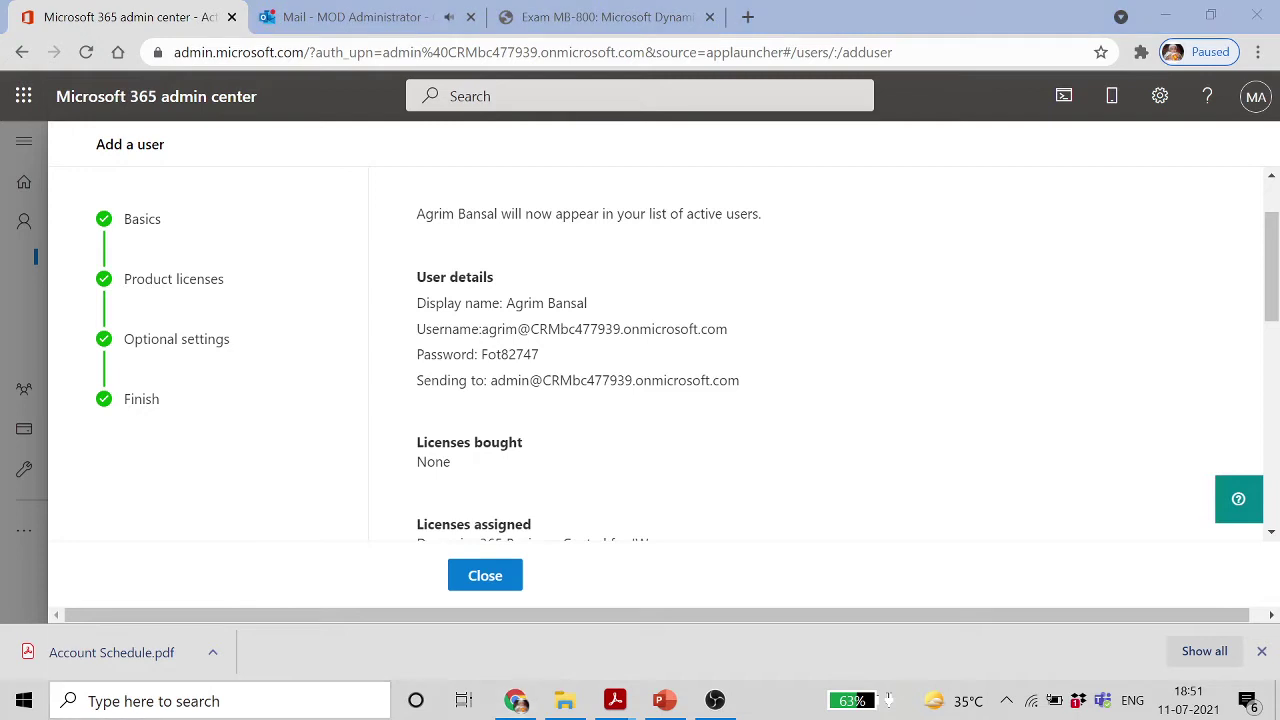
pyautogui.click(1088, 377)
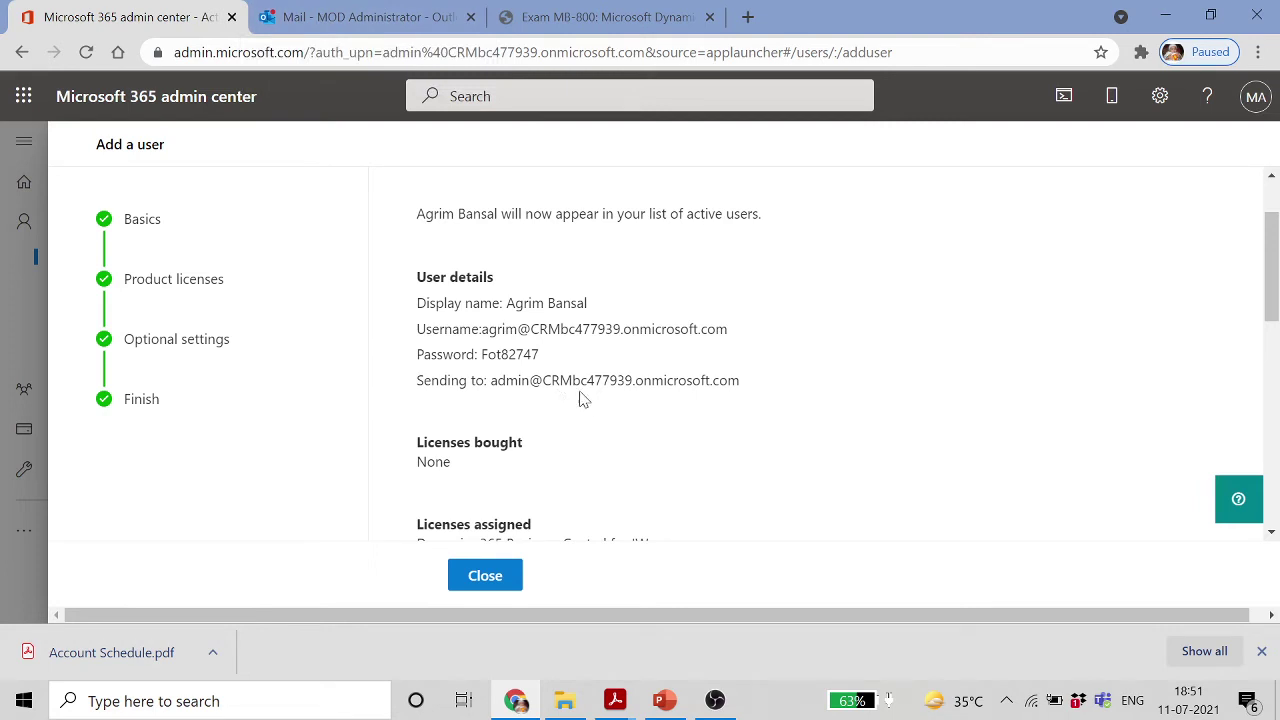
# Open the Account information email in Outlook and select the new user's sign-in name
pyautogui.click(385, 15)
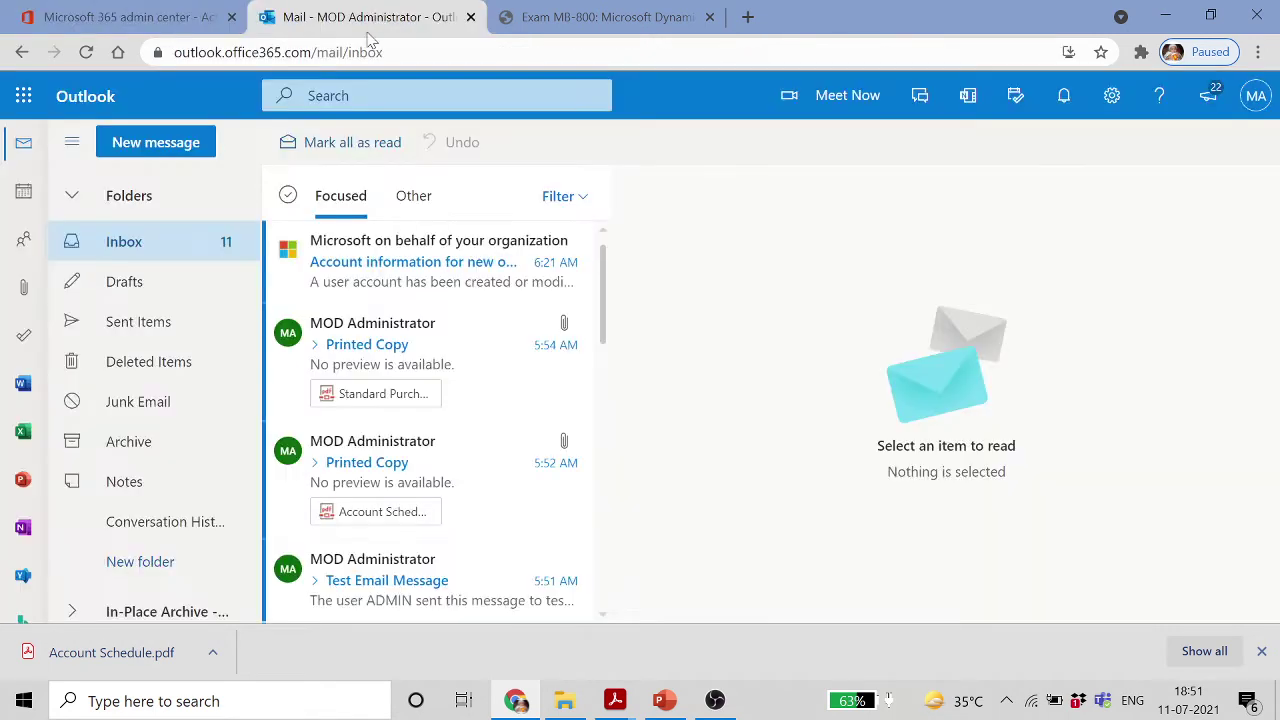
pyautogui.click(405, 290)
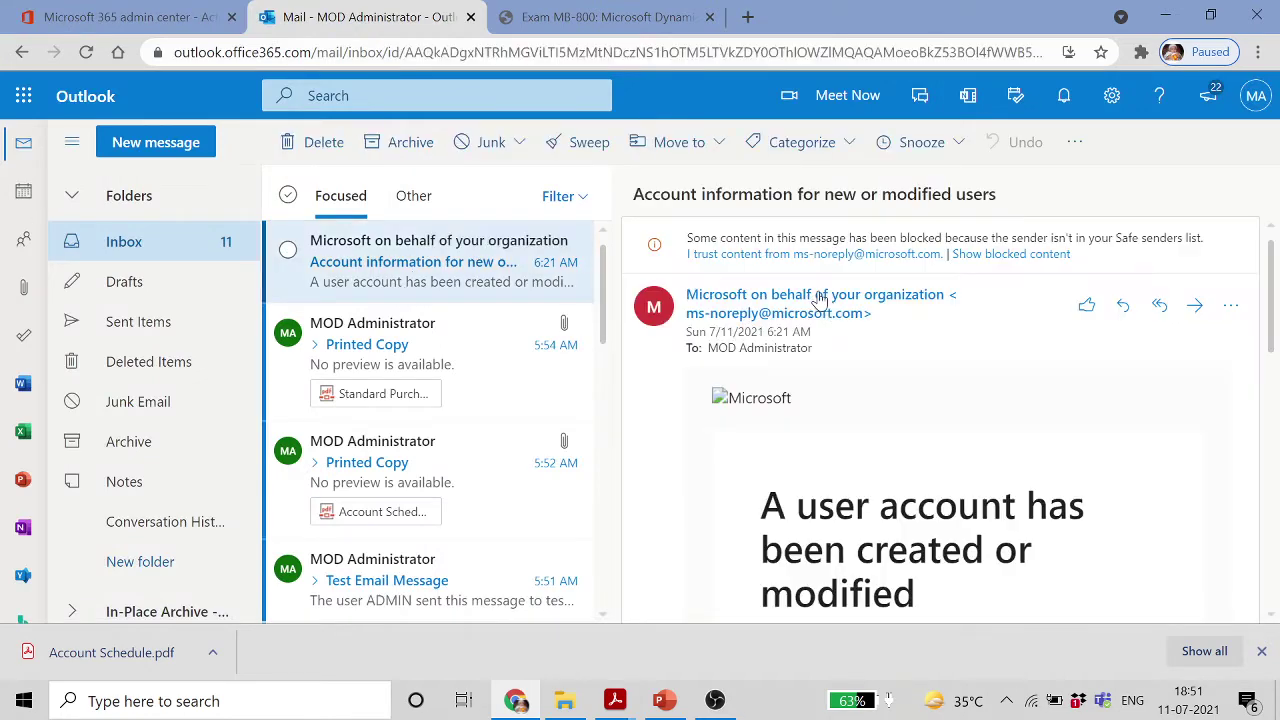
pyautogui.scroll(-3, 986, 431)
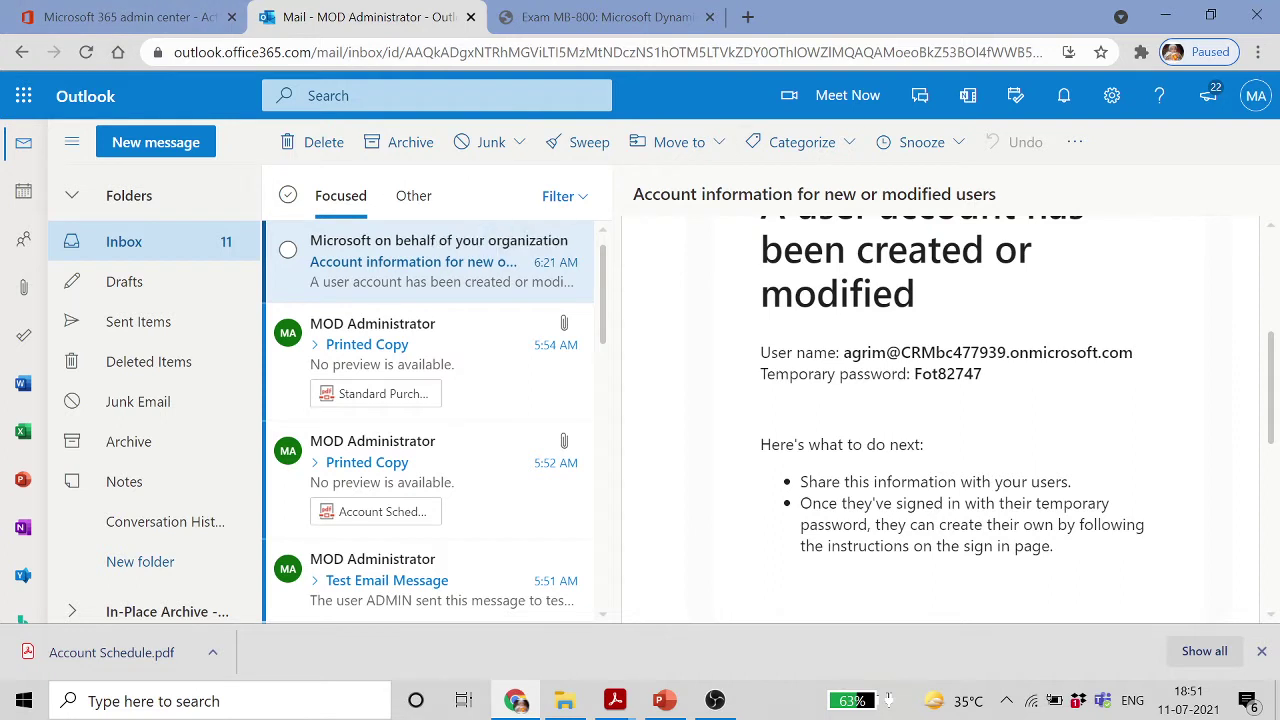
pyautogui.moveTo(1134, 352); pyautogui.dragTo(852, 352)
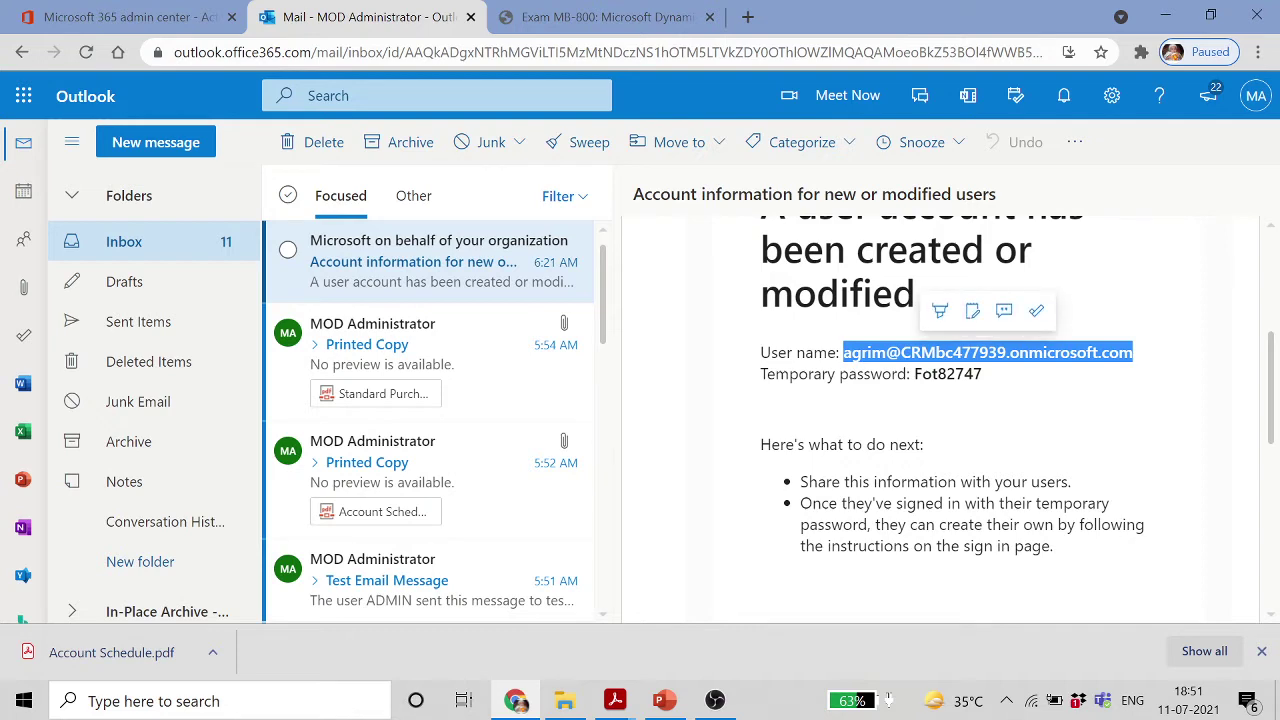
# Load businesscentral.dynamics.com in a new browser tab
pyautogui.click(747, 17)
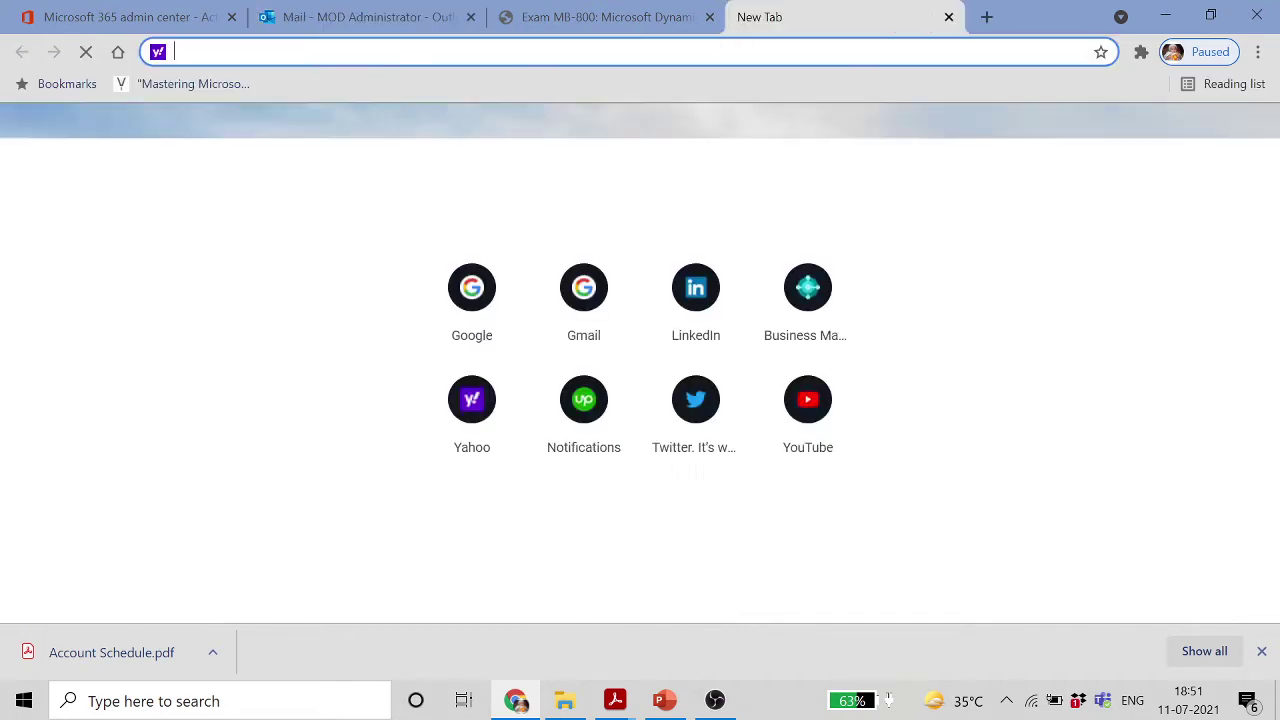
pyautogui.write('b')
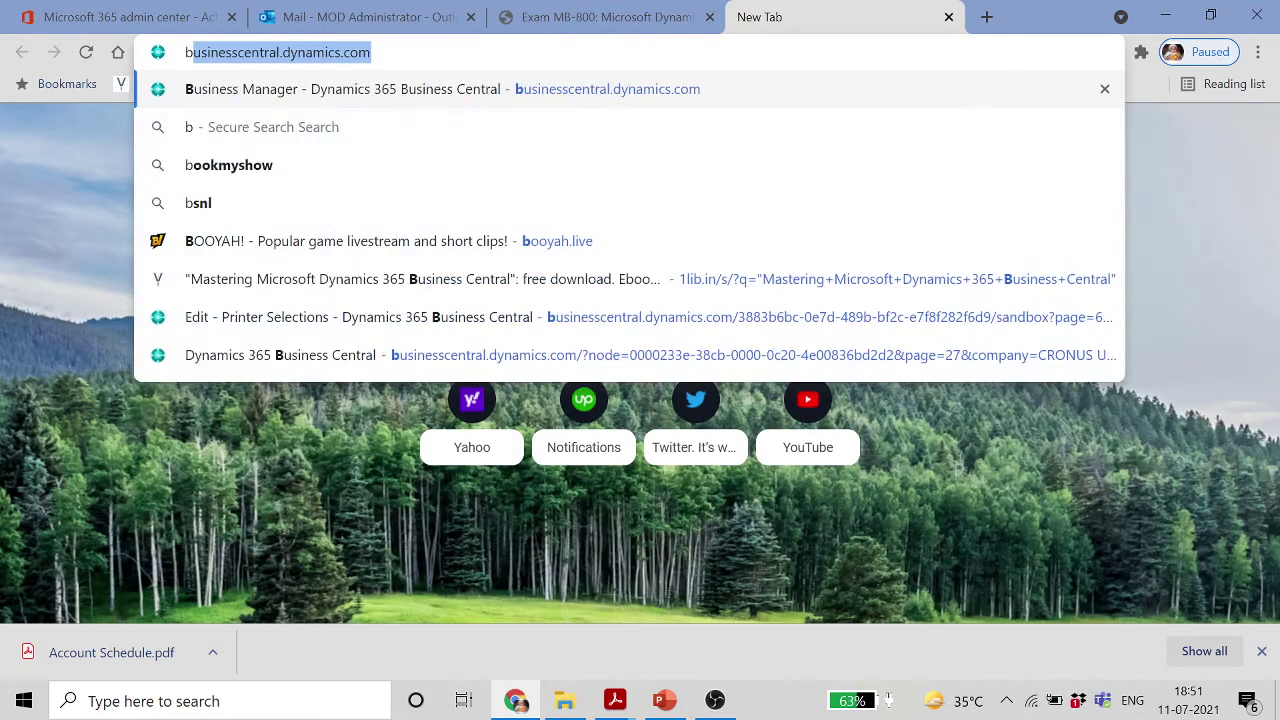
pyautogui.click(568, 90)
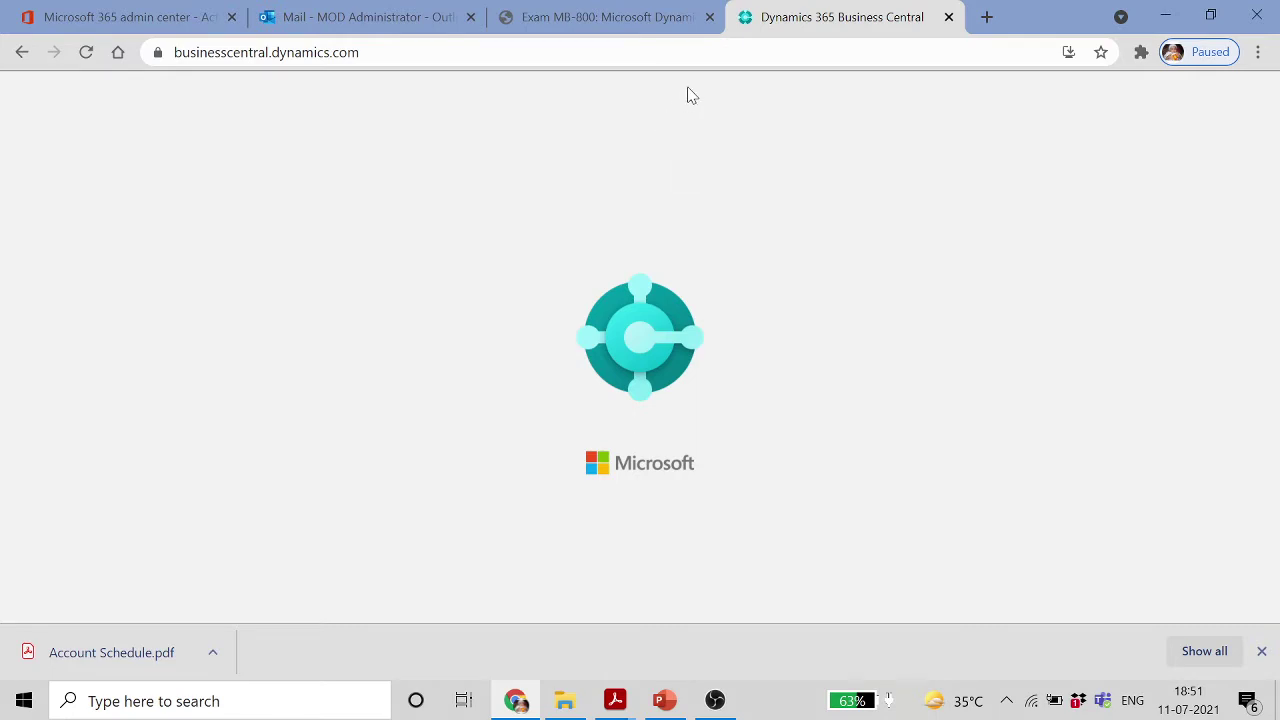
pyautogui.click(313, 12)
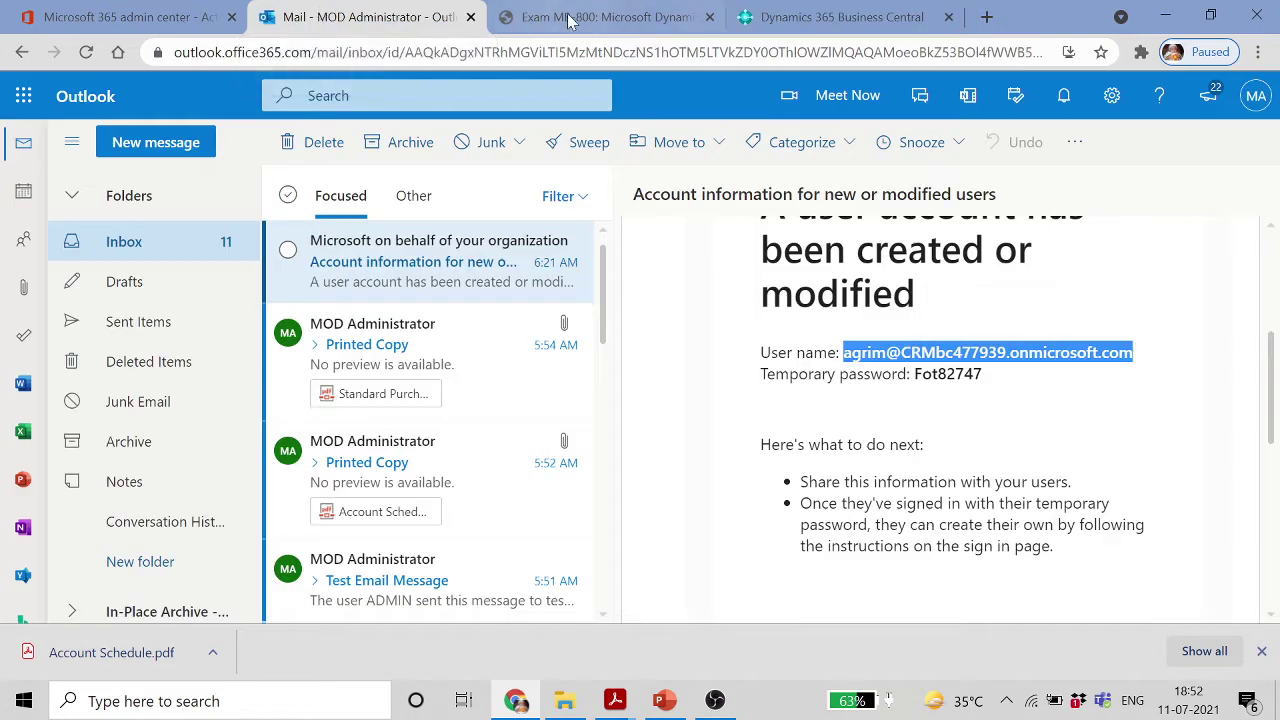
pyautogui.click(836, 16)
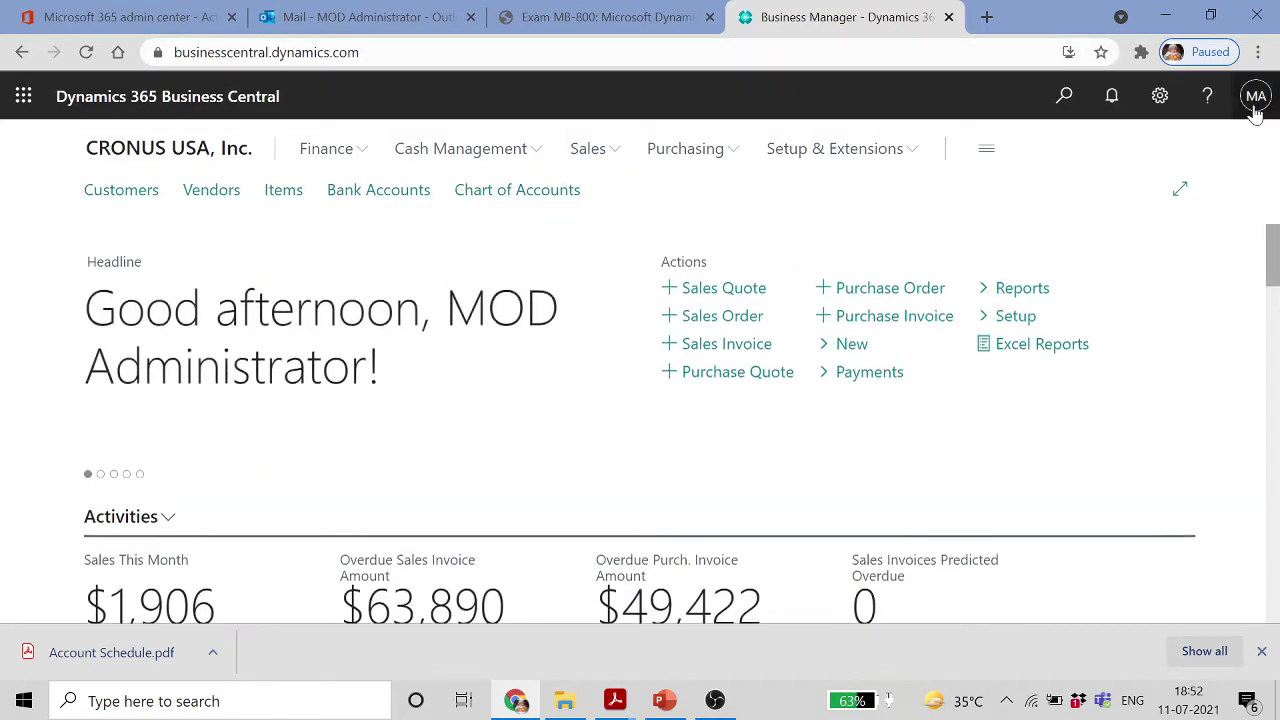
# Sign the administrator out of Business Central, close that tab and open a blank one
pyautogui.click(1253, 106)
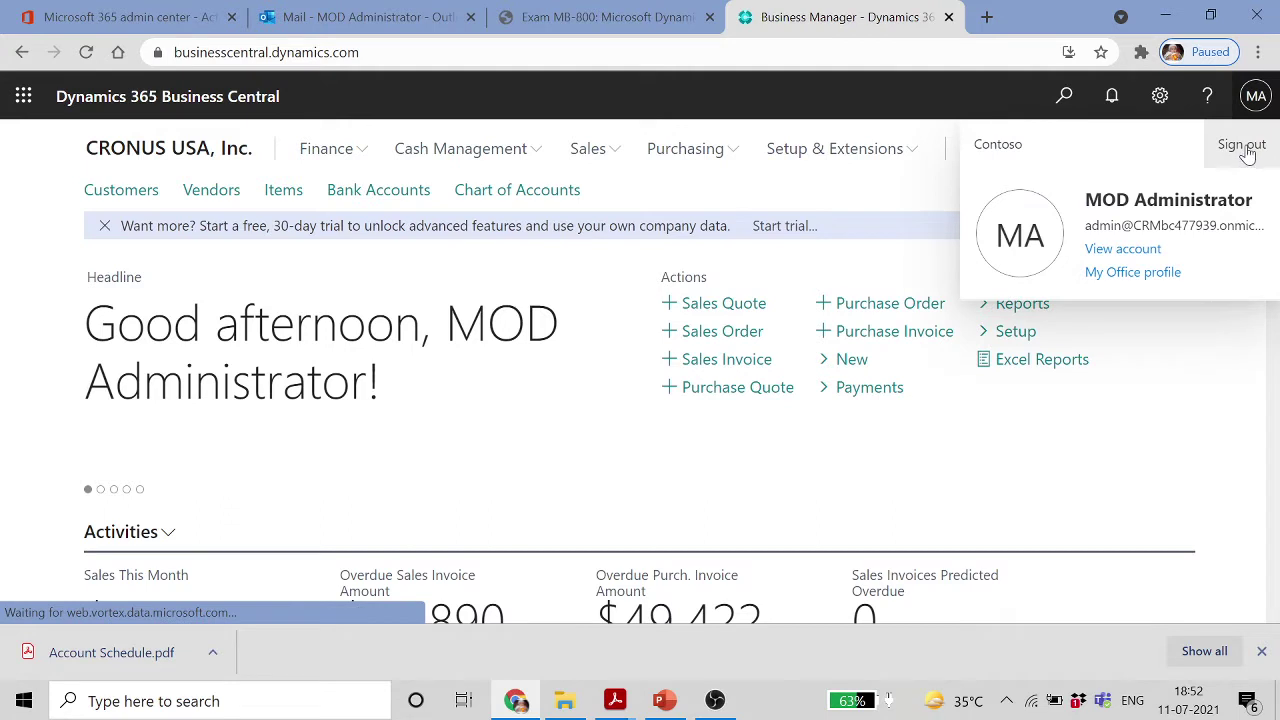
pyautogui.click(909, 184)
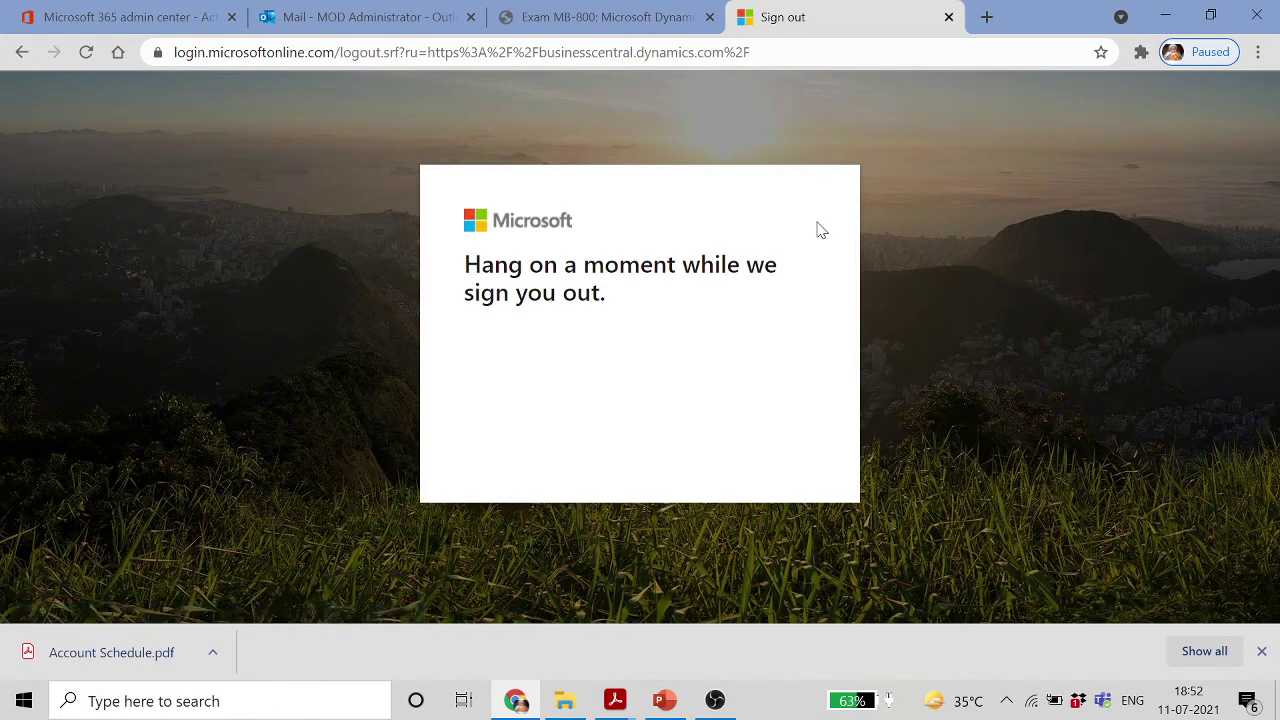
pyautogui.click(949, 17)
pyautogui.click(749, 18)
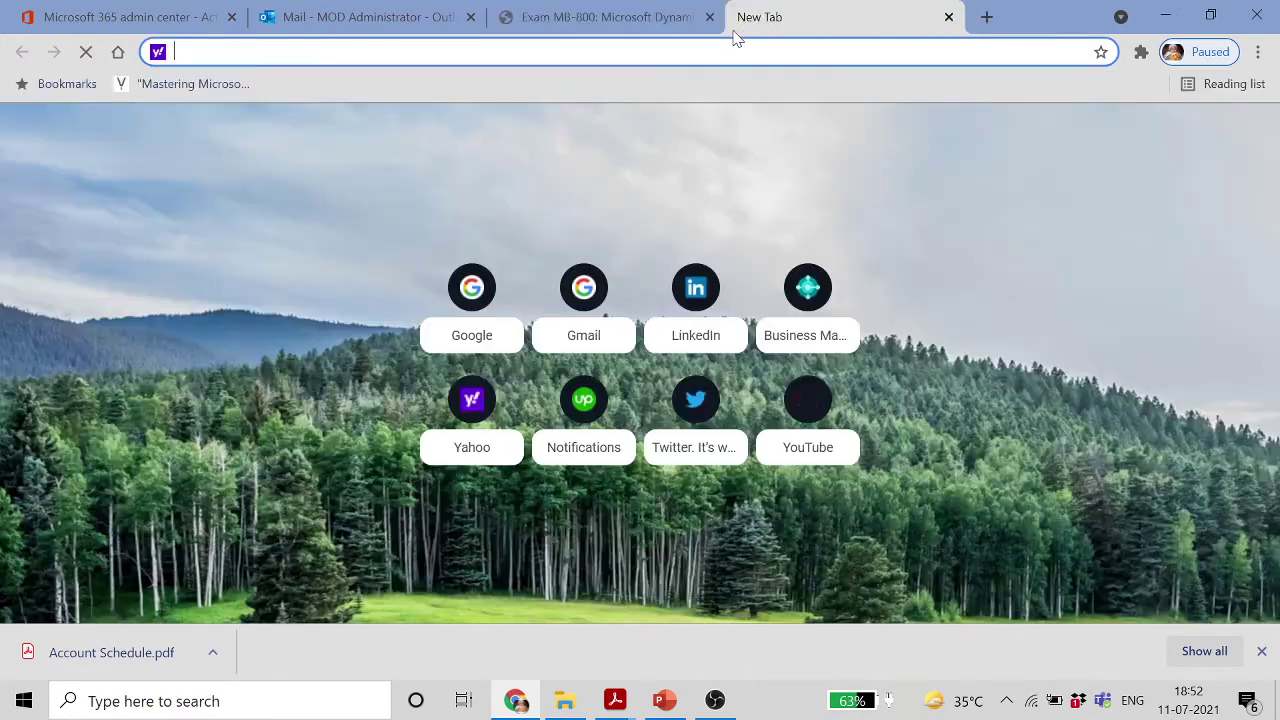
# Open Business Central and enter the new user's sign-in address as a different account
pyautogui.write('businesscentral.dynamics.com')
pyautogui.press('Return')
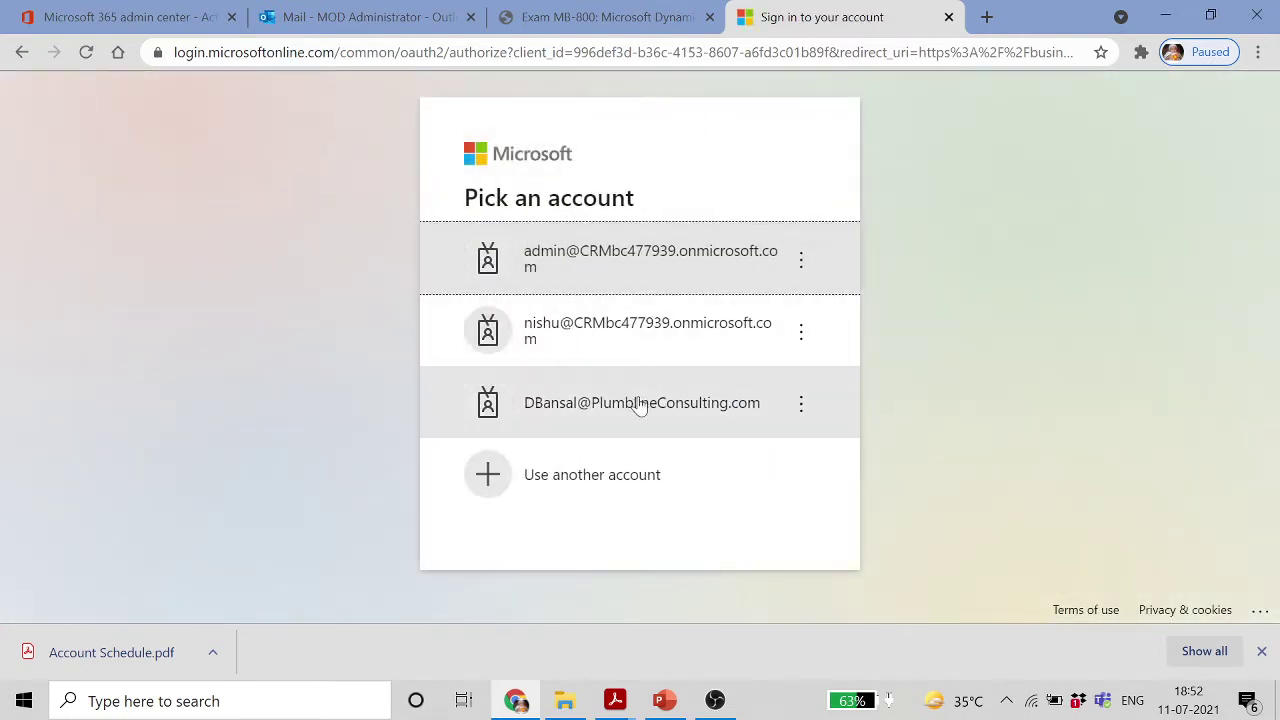
pyautogui.click(606, 485)
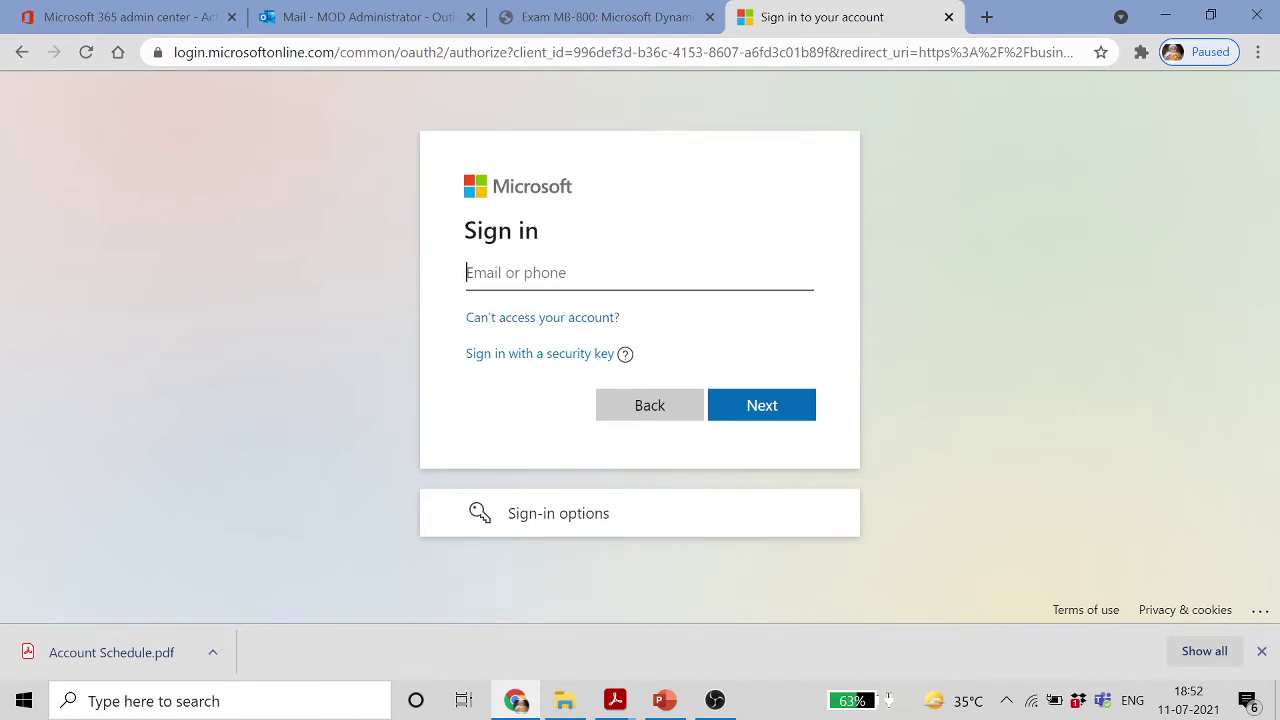
pyautogui.hotkey('ctrl', 'v')
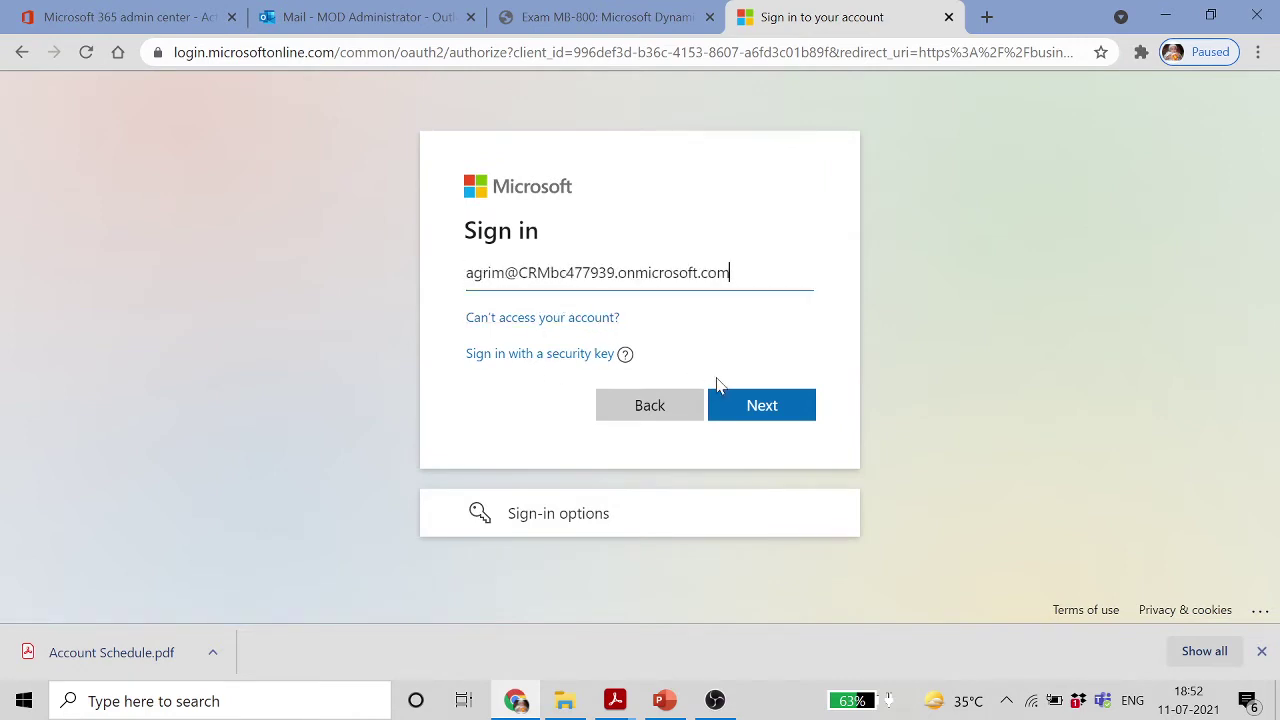
pyautogui.click(779, 405)
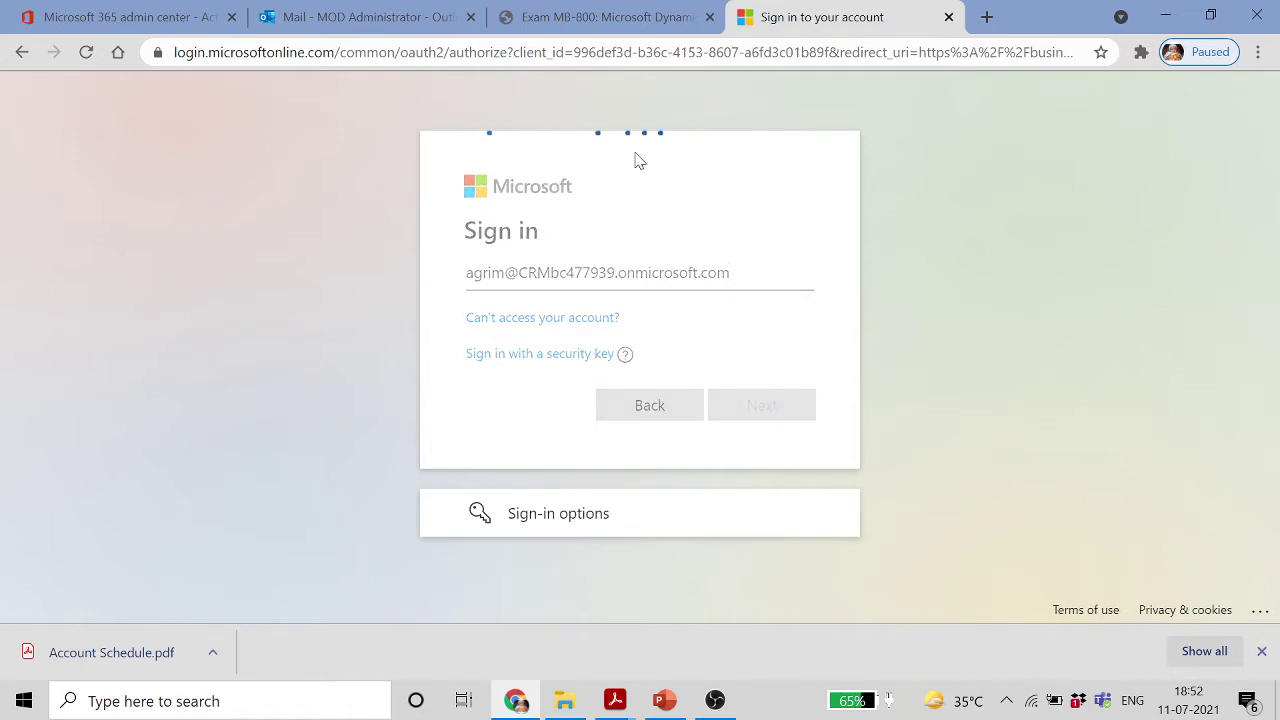
# Copy the password from the account email and submit it to sign in
pyautogui.click(340, 18)
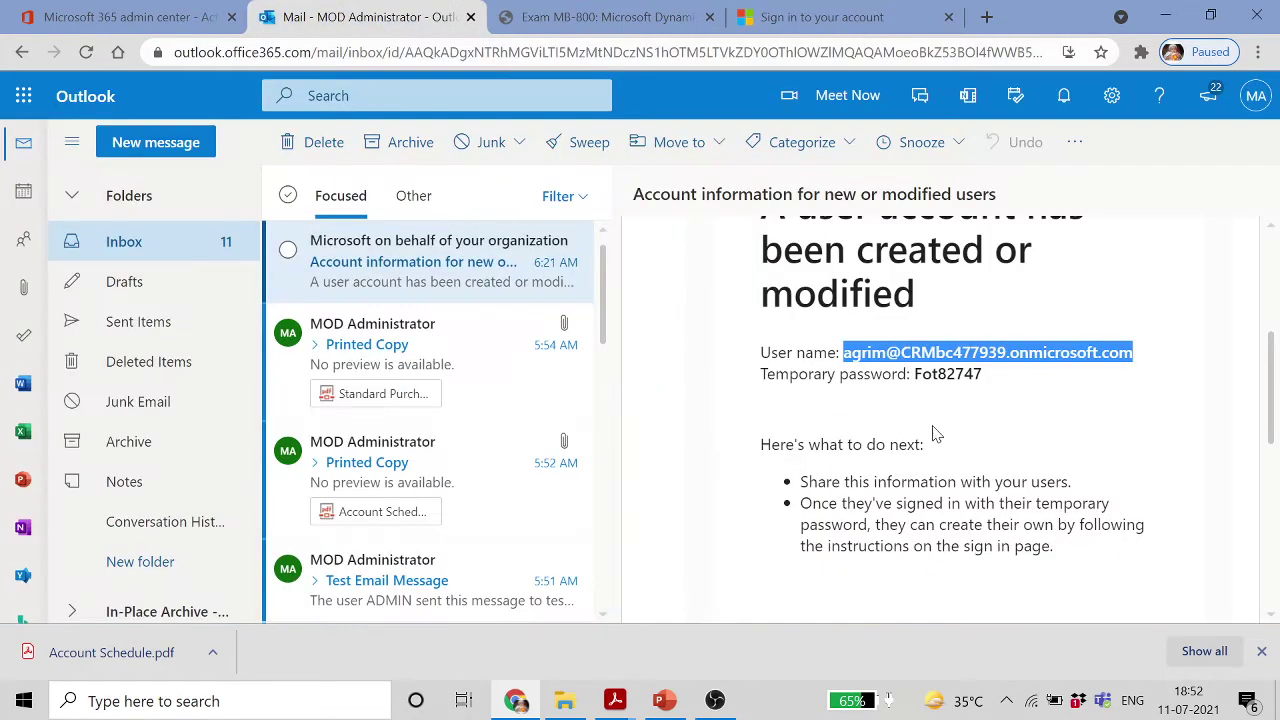
pyautogui.moveTo(990, 378); pyautogui.dragTo(918, 385)
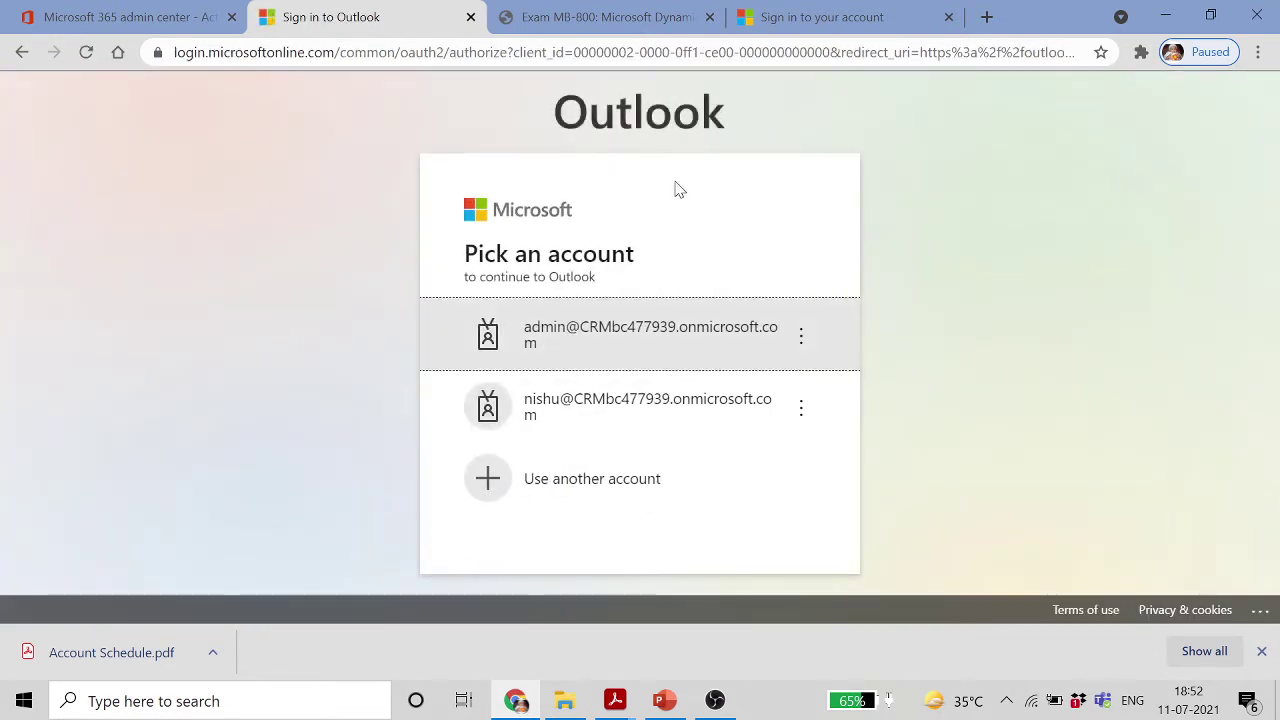
pyautogui.click(815, 17)
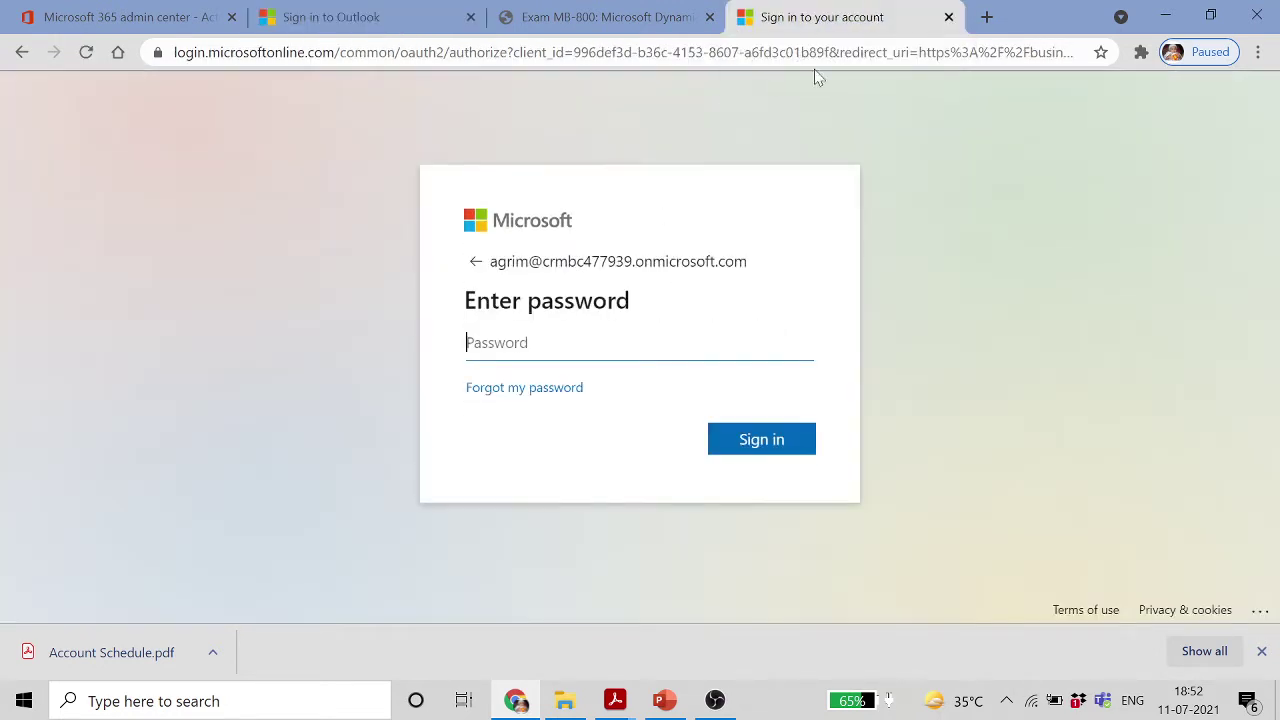
pyautogui.hotkey('ctrl', 'v')
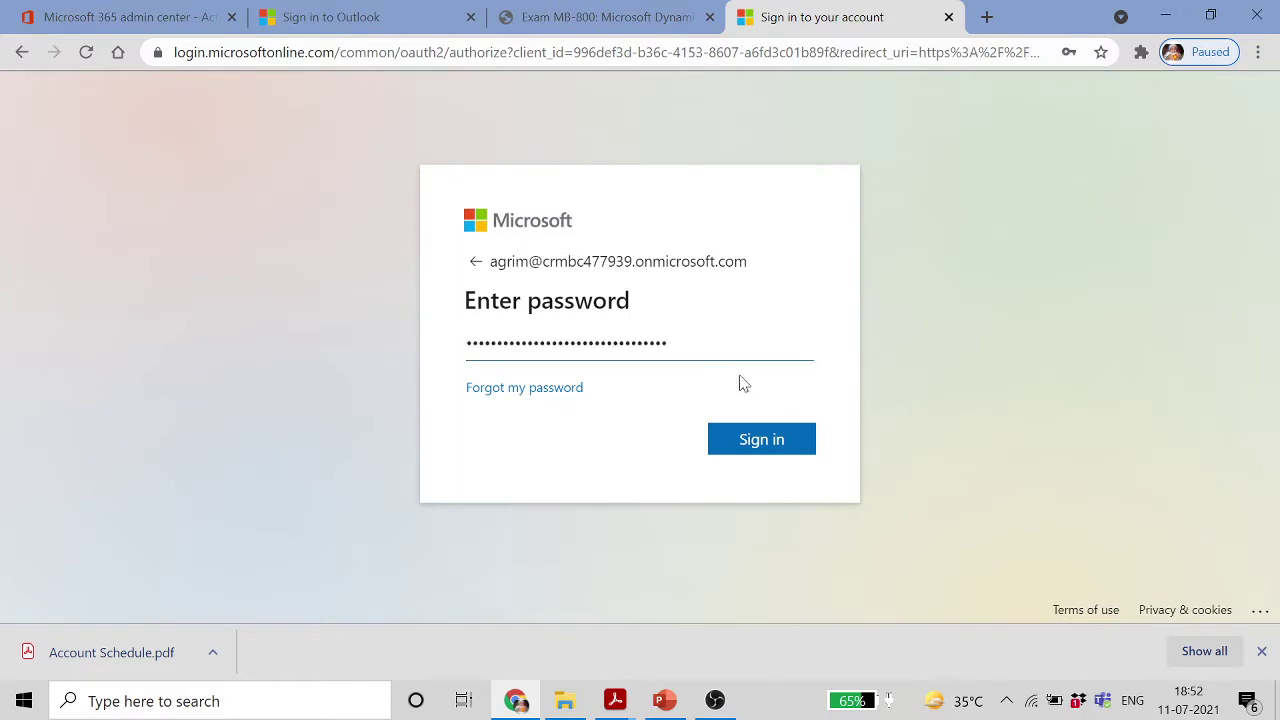
pyautogui.click(796, 439)
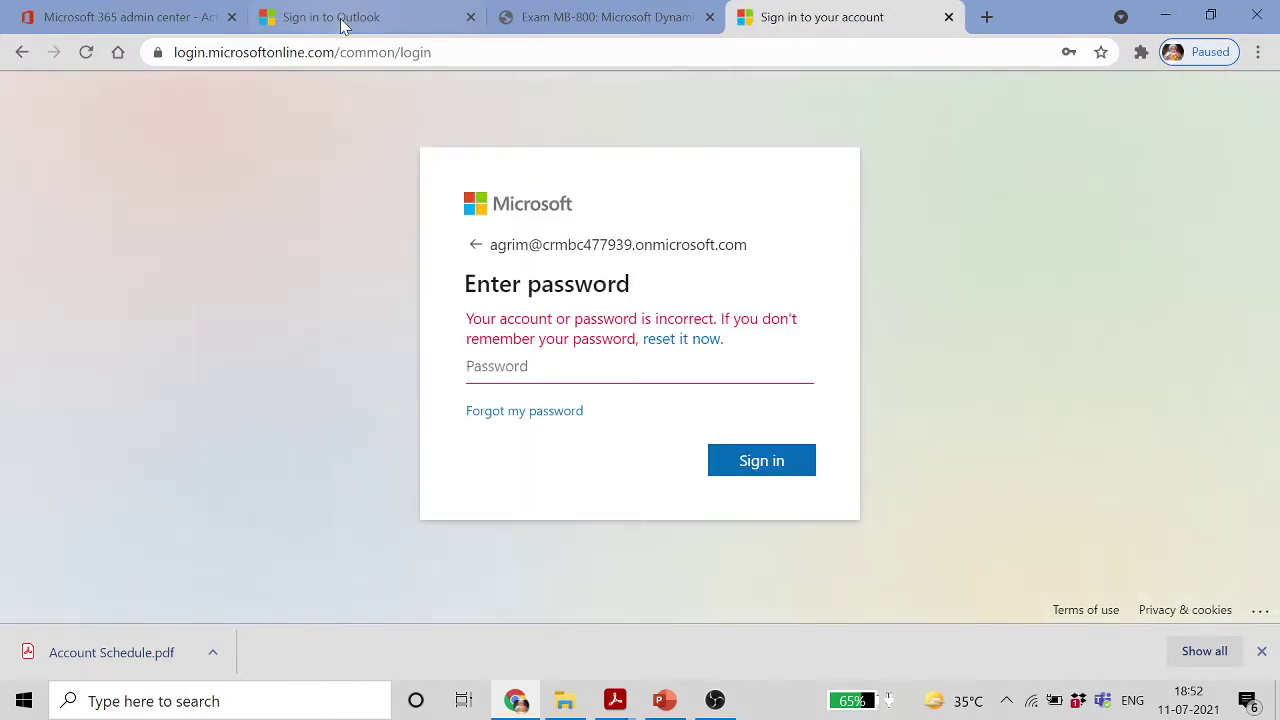
# Copy the temporary password from the admin center summary and retry signing in
pyautogui.click(341, 20)
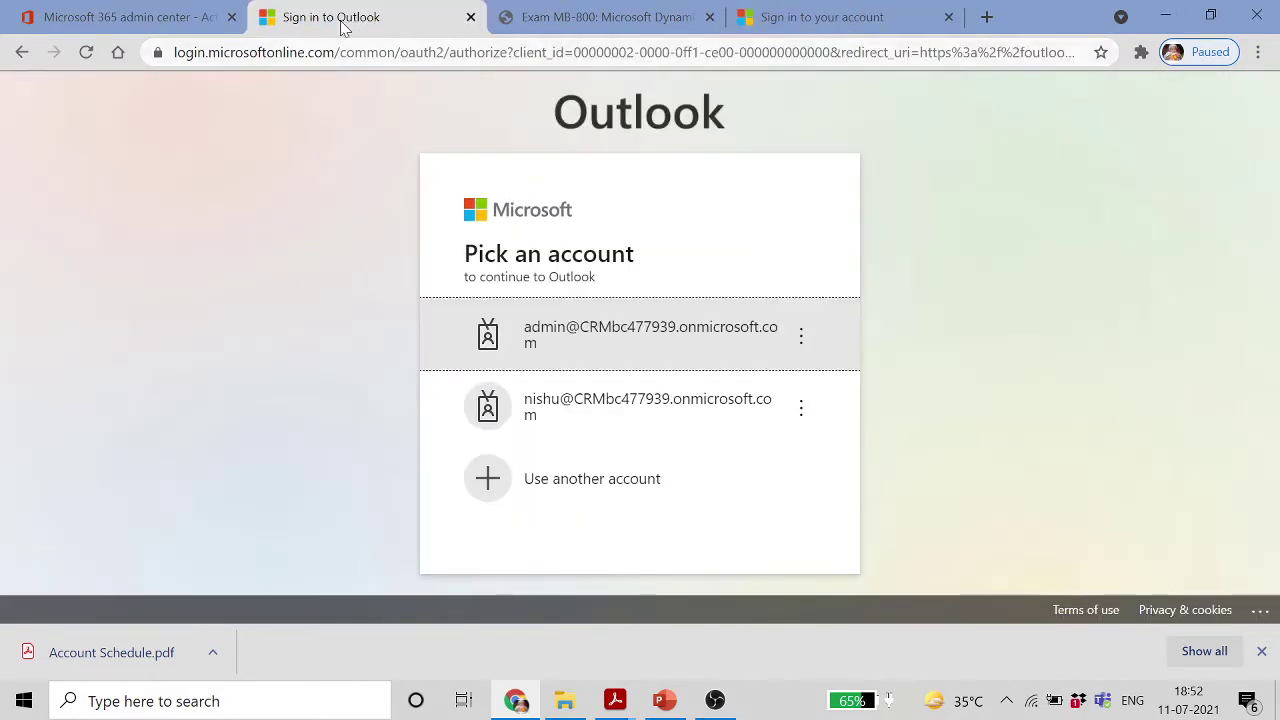
pyautogui.click(140, 20)
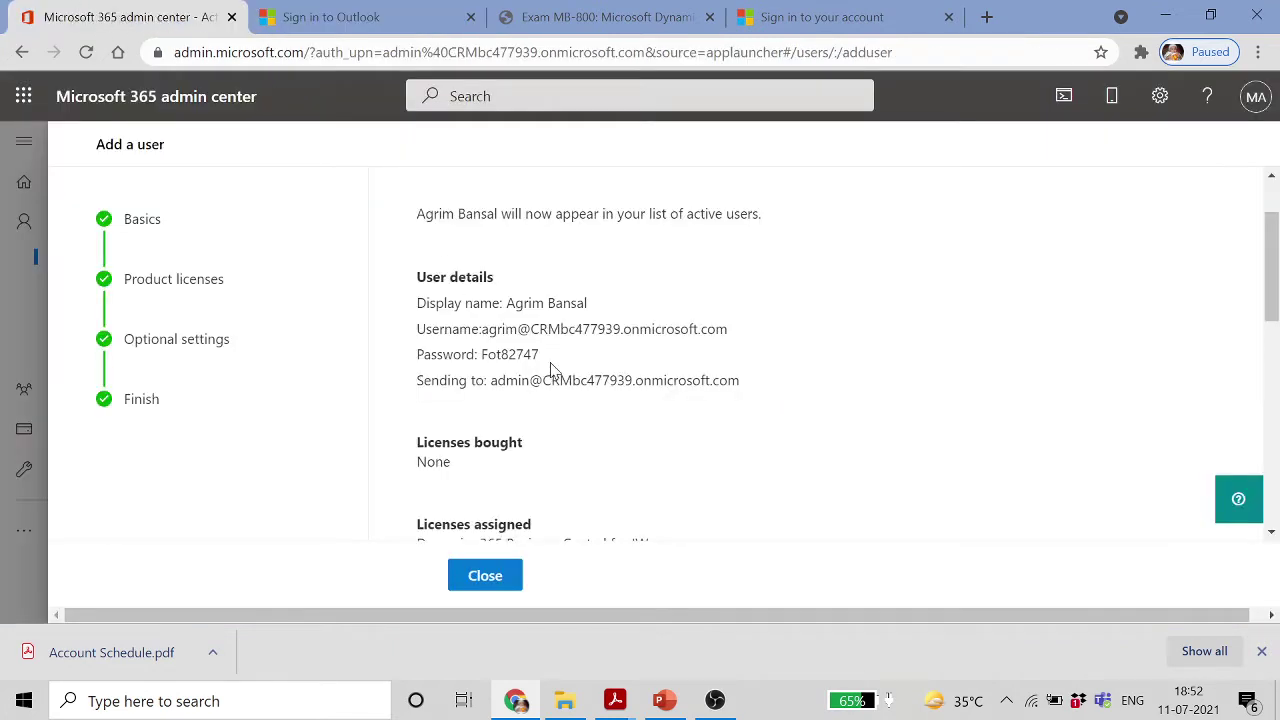
pyautogui.moveTo(541, 356); pyautogui.dragTo(487, 356)
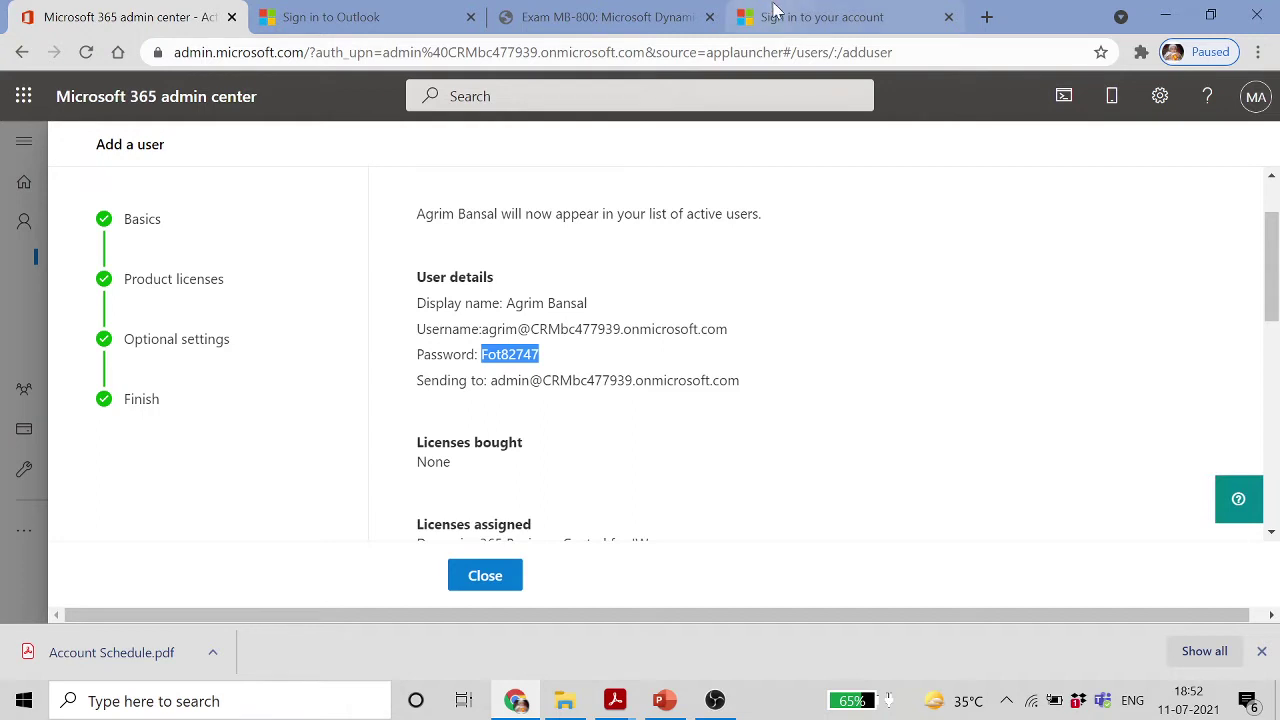
pyautogui.click(800, 18)
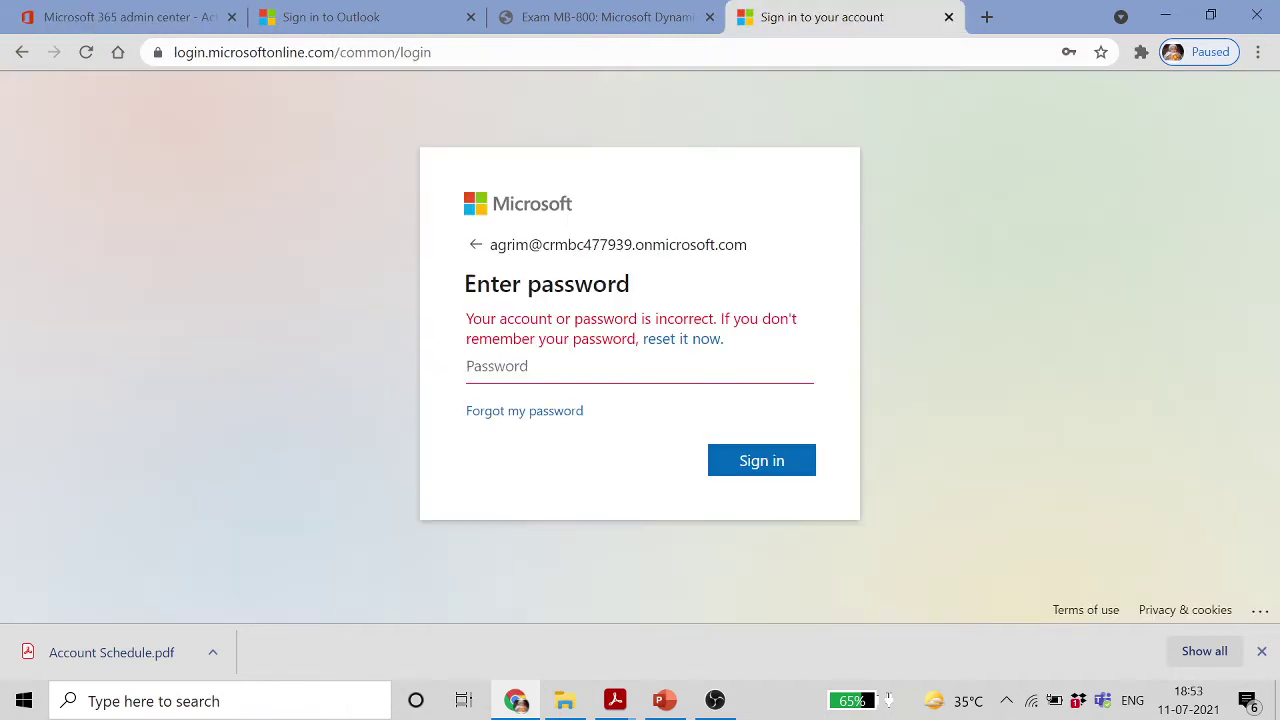
pyautogui.hotkey('ctrl', 'v')
pyautogui.click(771, 462)
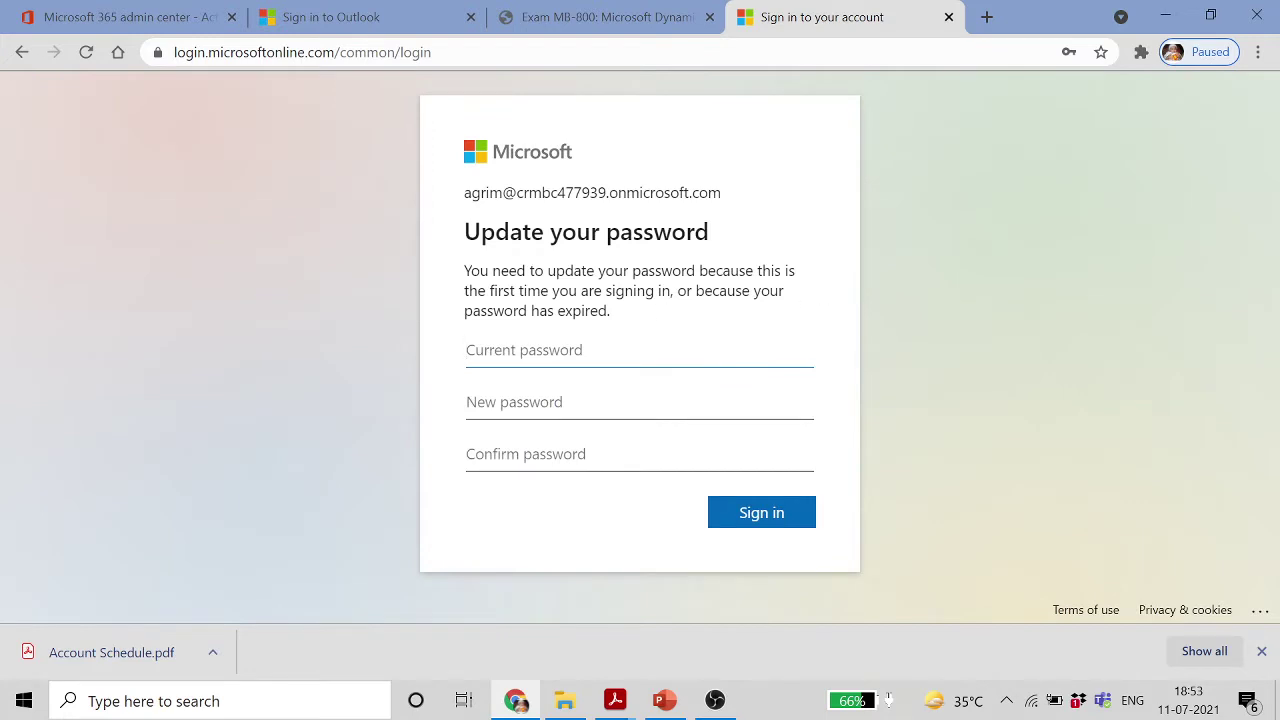
# Replace the temporary password with a new confirmed password and sign in to Business Central
pyautogui.hotkey('ctrl', 'v')
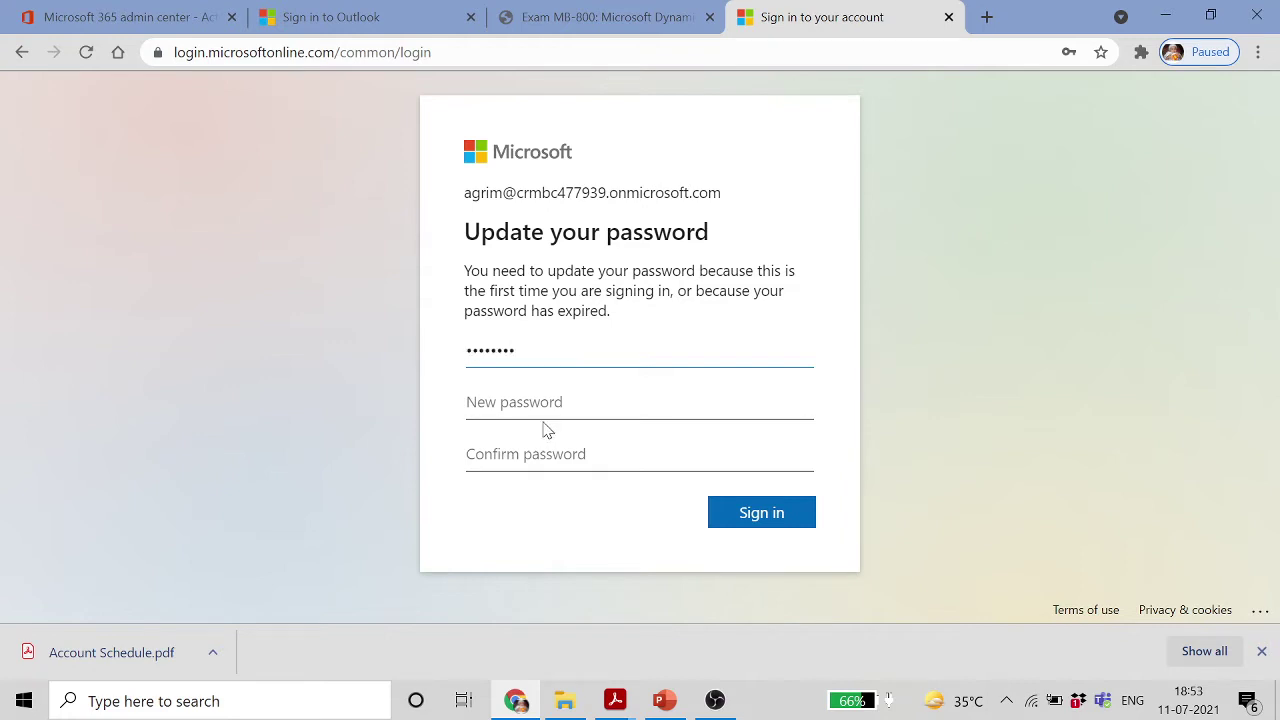
pyautogui.click(543, 420)
pyautogui.press('capslock')
pyautogui.write('P')
pyautogui.press('capslock')
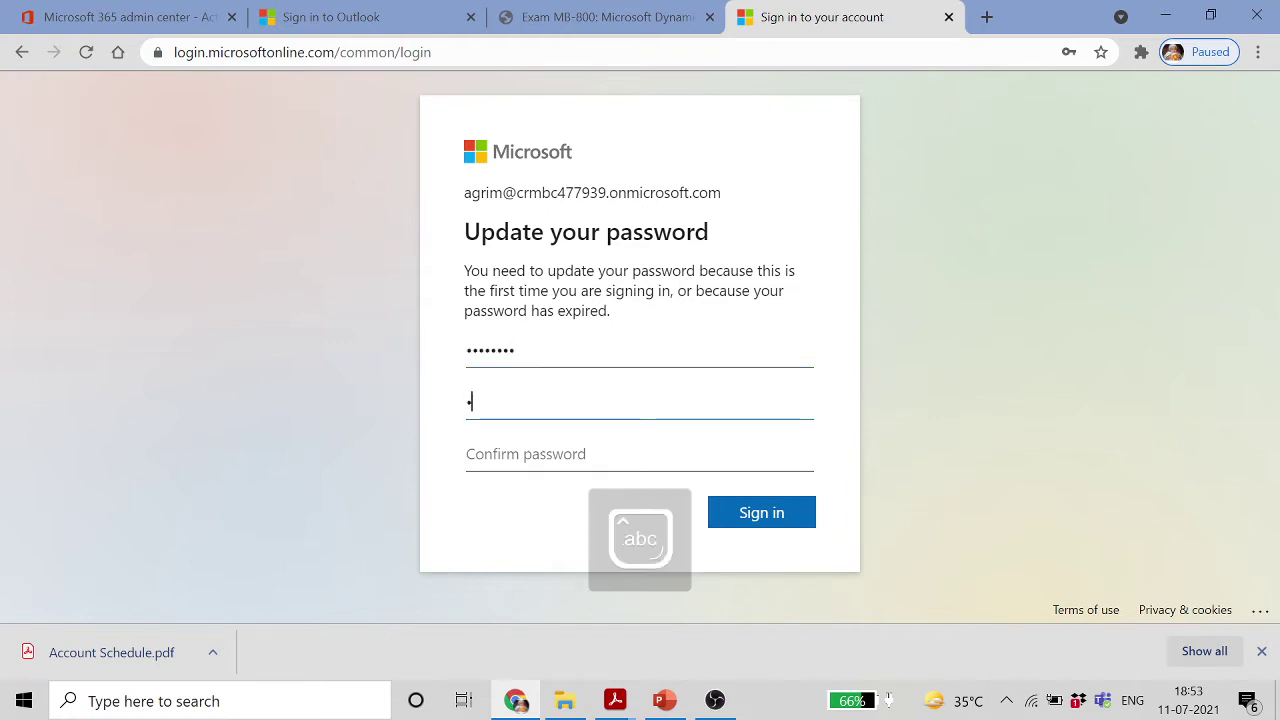
pyautogui.write('••••••••')
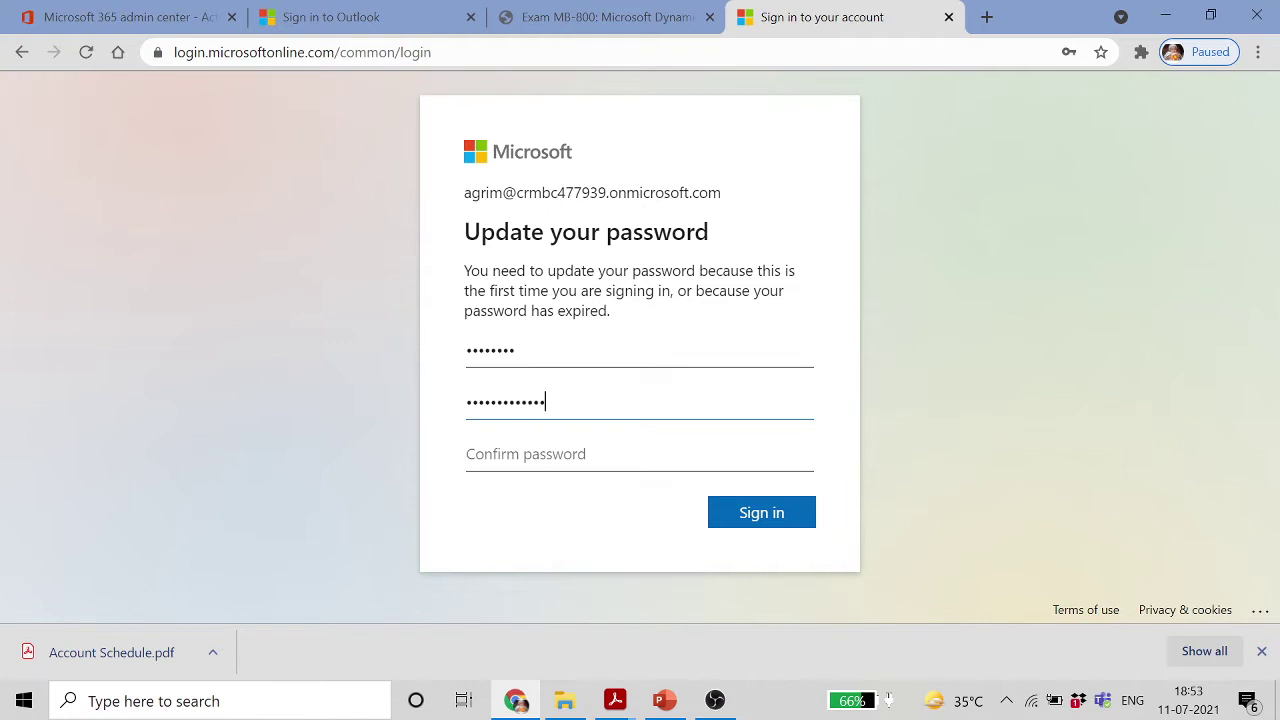
pyautogui.press('Tab')
pyautogui.press('capslock')
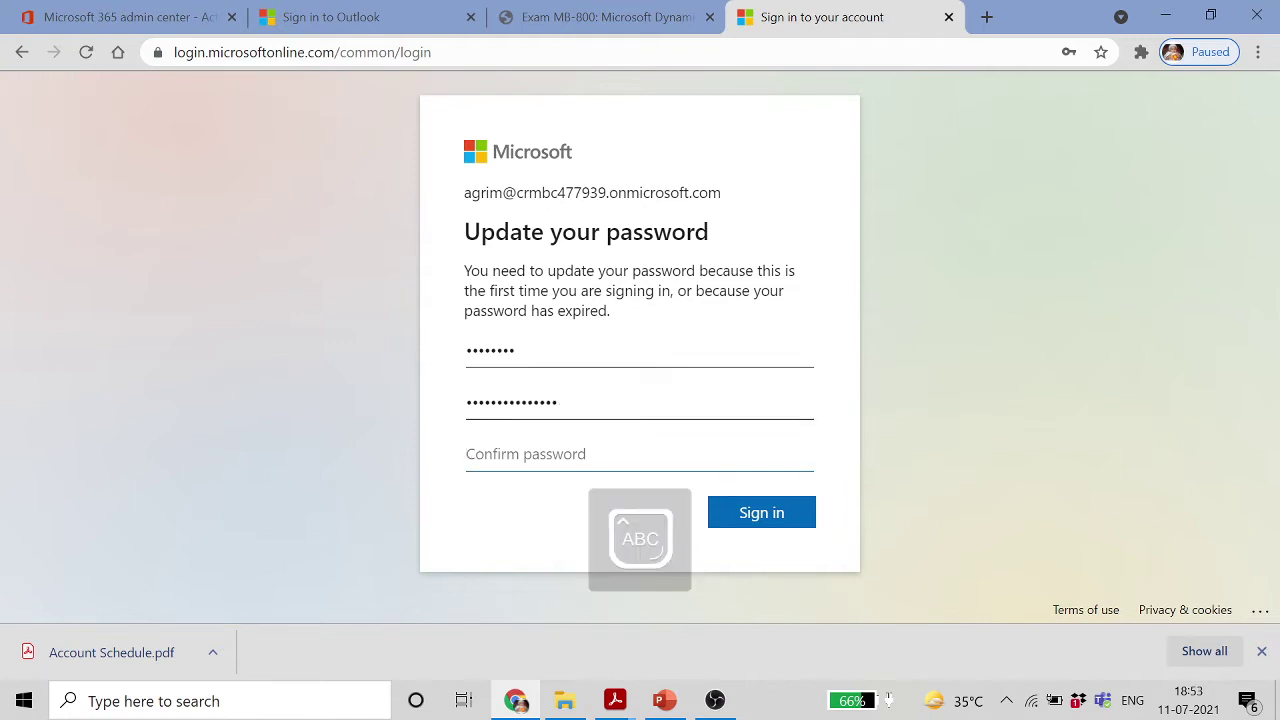
pyautogui.write('P')
pyautogui.press('capslock')
pyautogui.write('••••••')
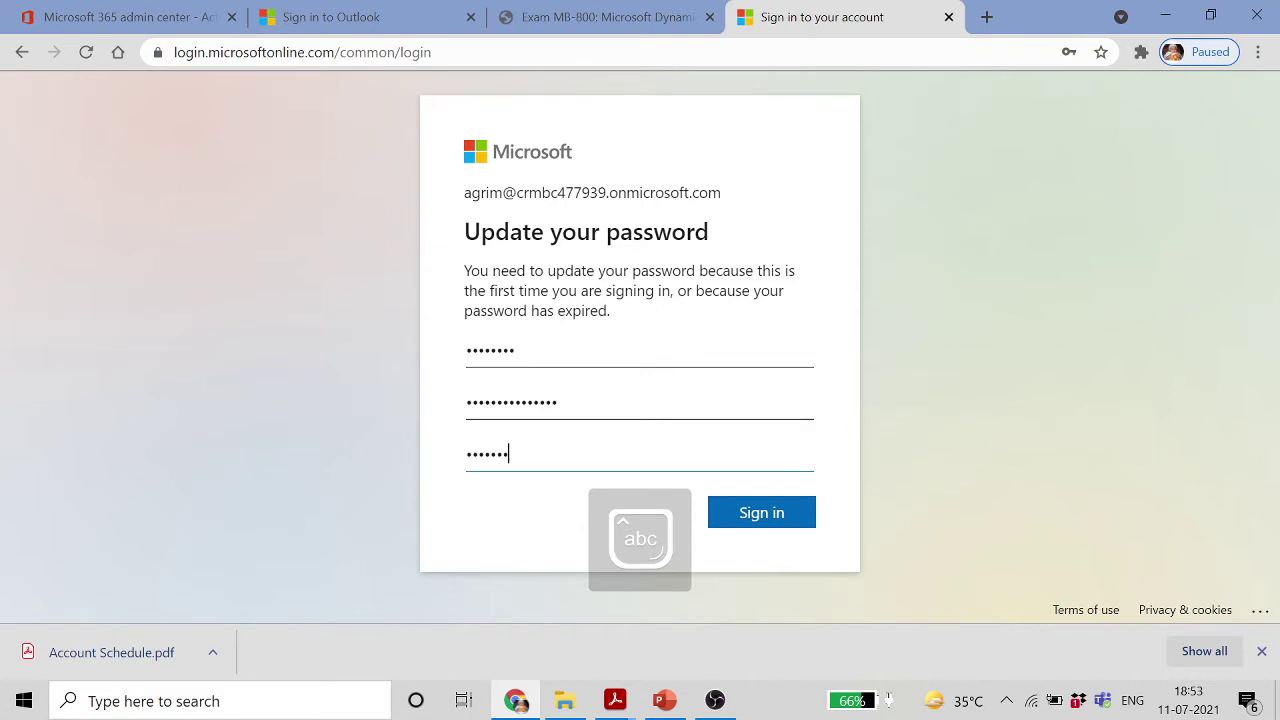
pyautogui.write('••')
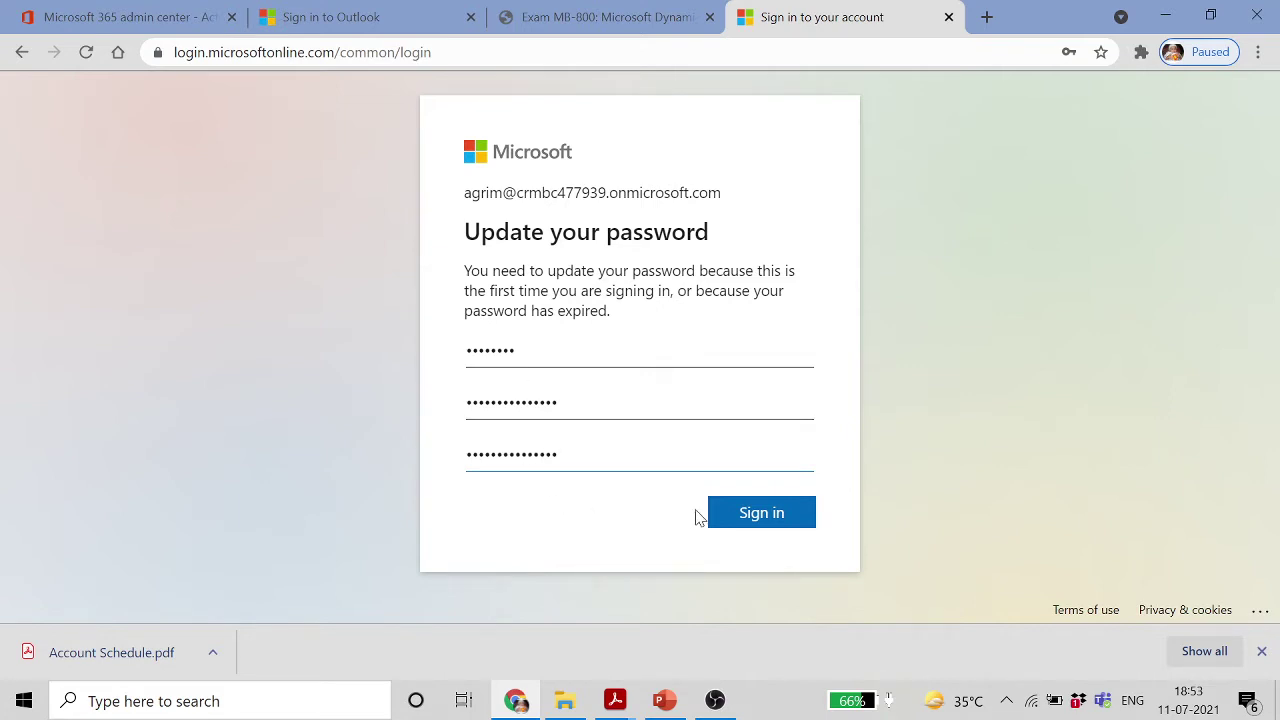
pyautogui.click(751, 514)
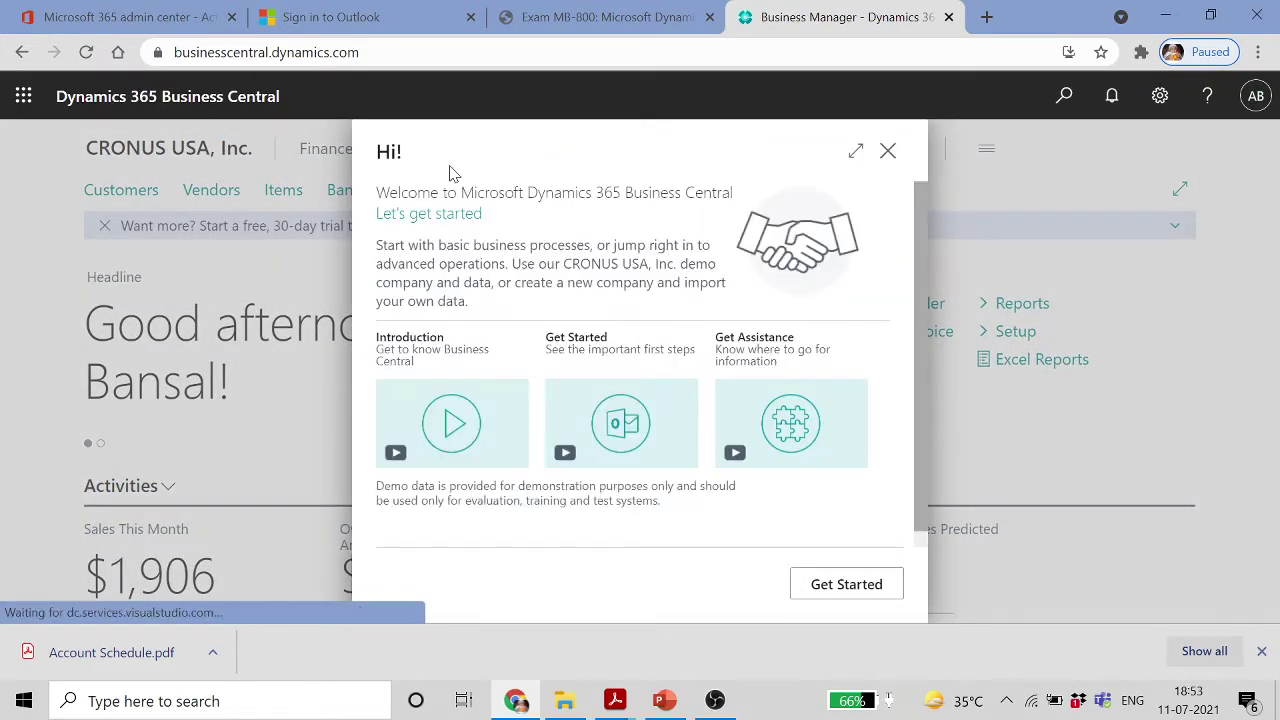
# Dismiss the welcome dialog, launch the Sandbox Environment found via Tell me, and return to the admin center
pyautogui.click(888, 152)
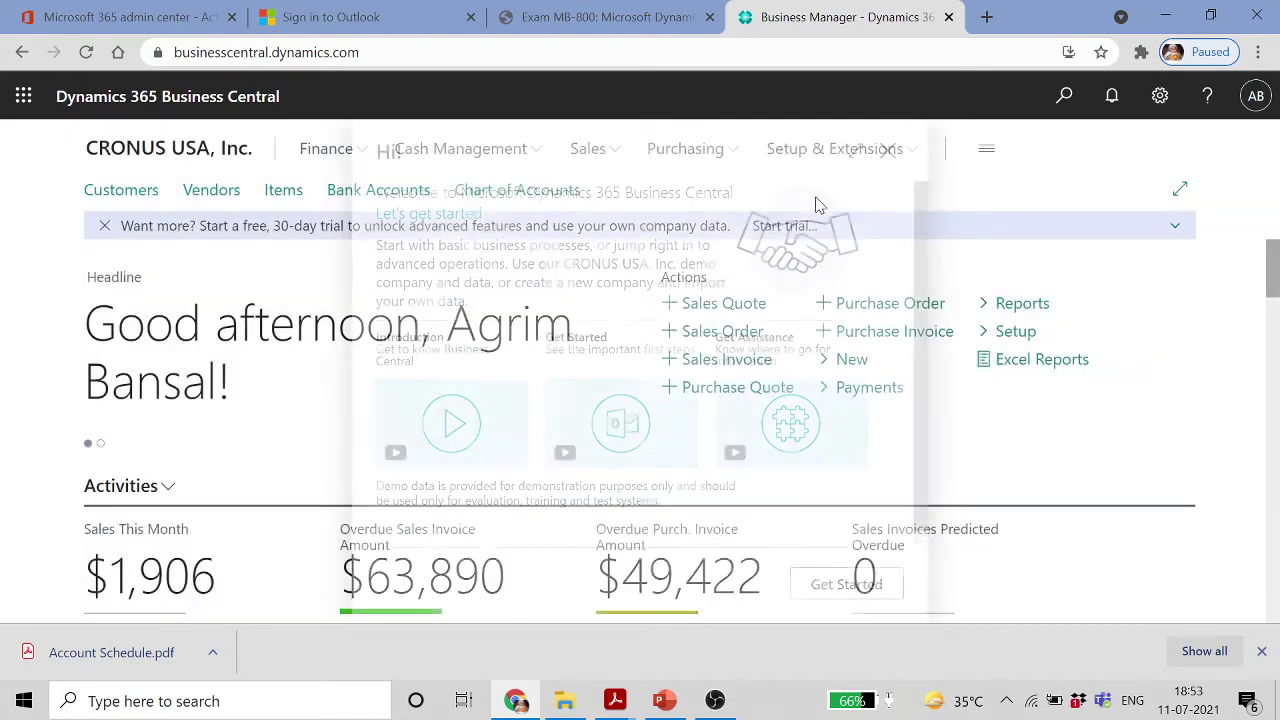
pyautogui.click(1066, 97)
pyautogui.write('san')
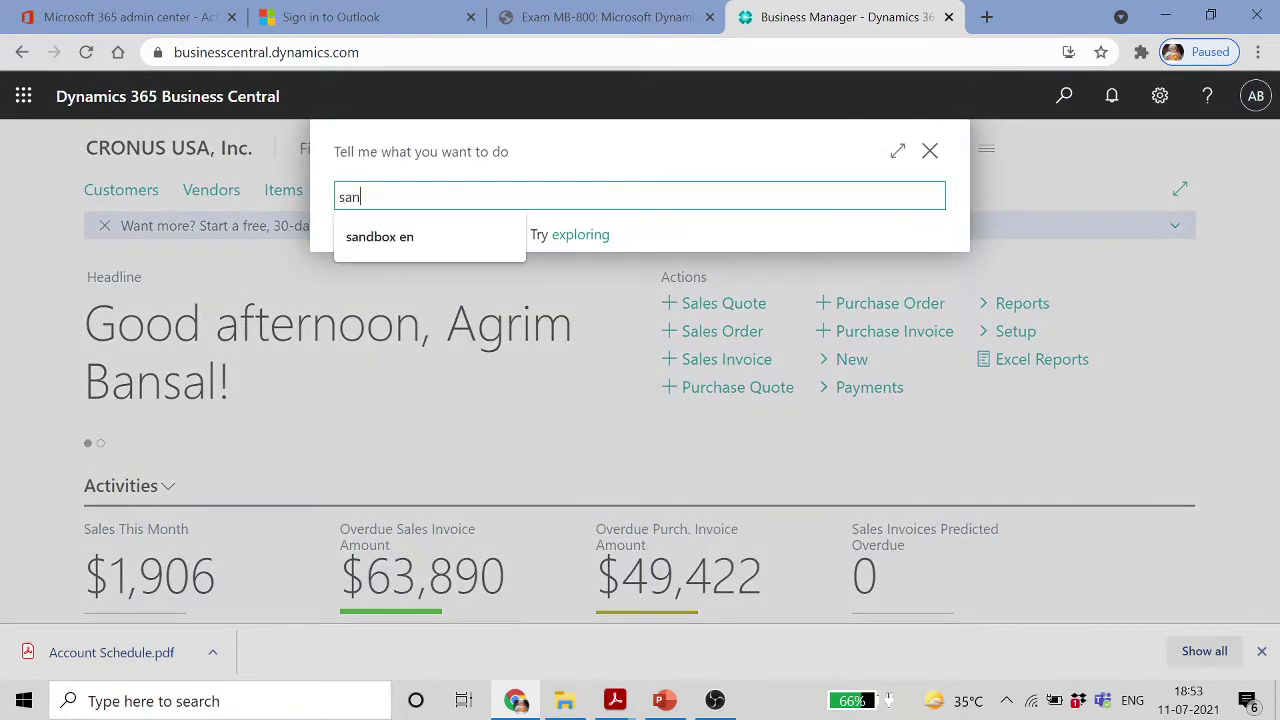
pyautogui.write('dbox')
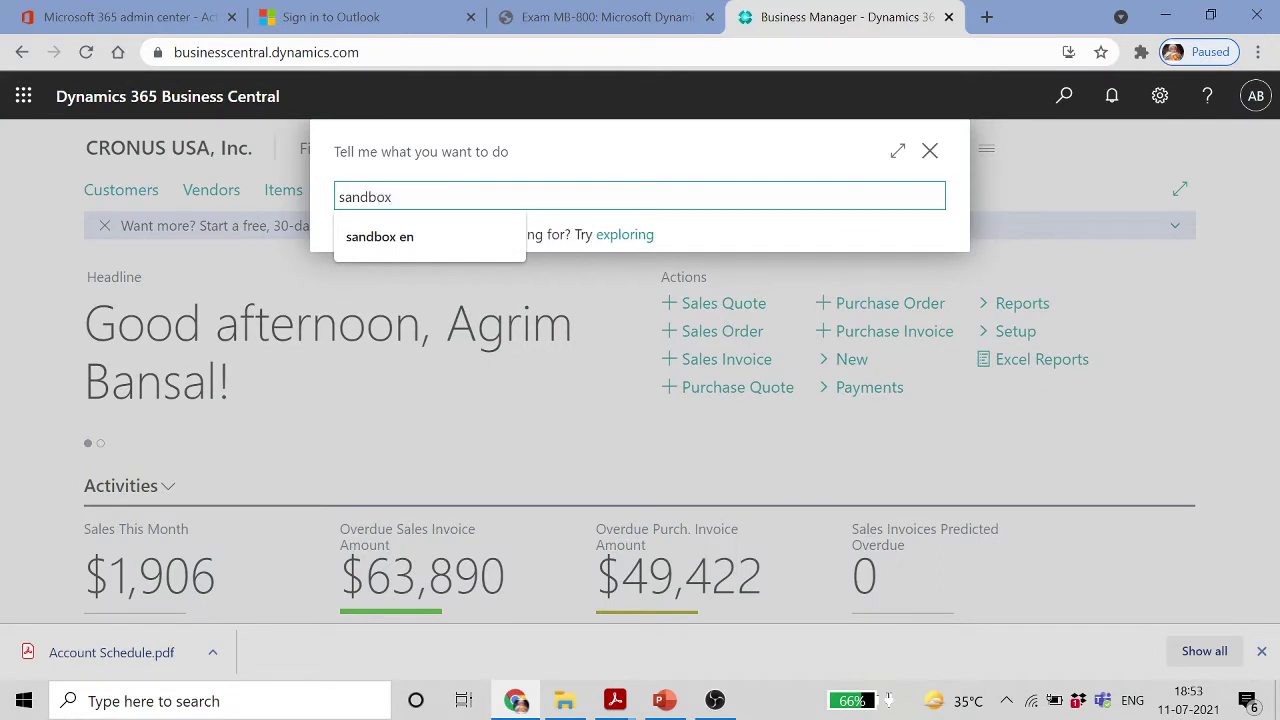
pyautogui.click(581, 257)
pyautogui.click(581, 257)
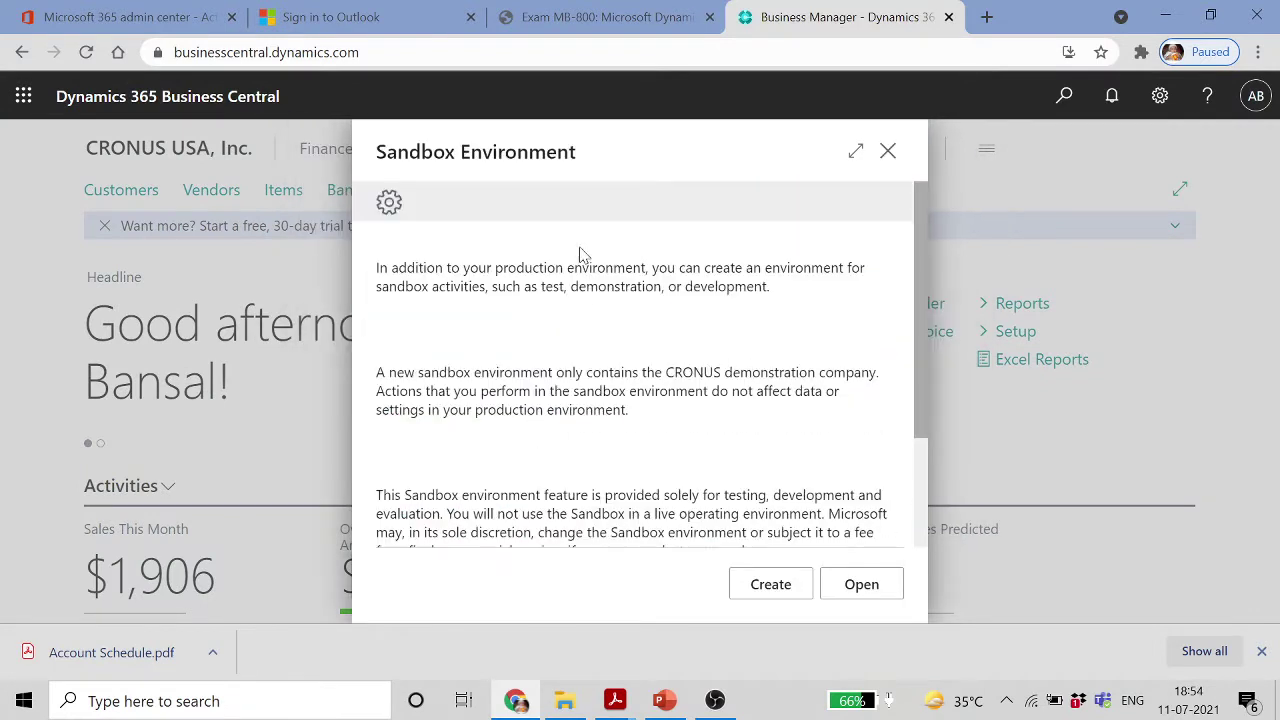
pyautogui.click(838, 580)
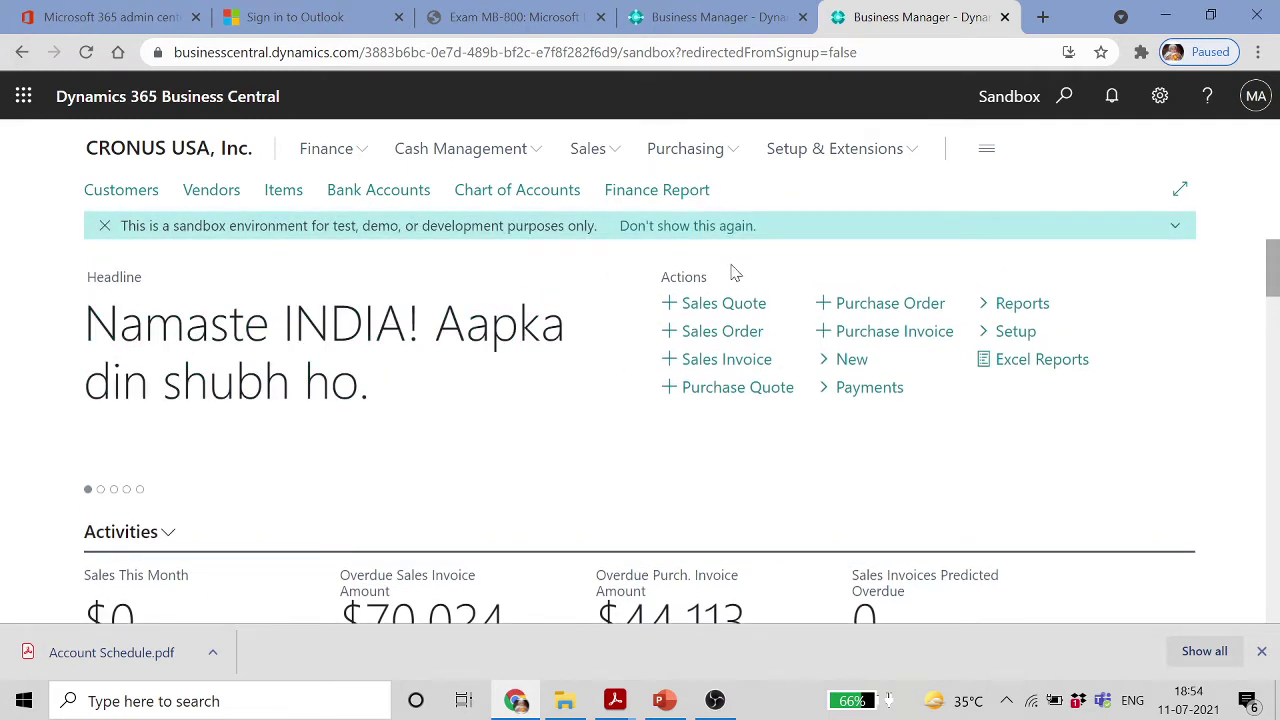
pyautogui.click(115, 14)
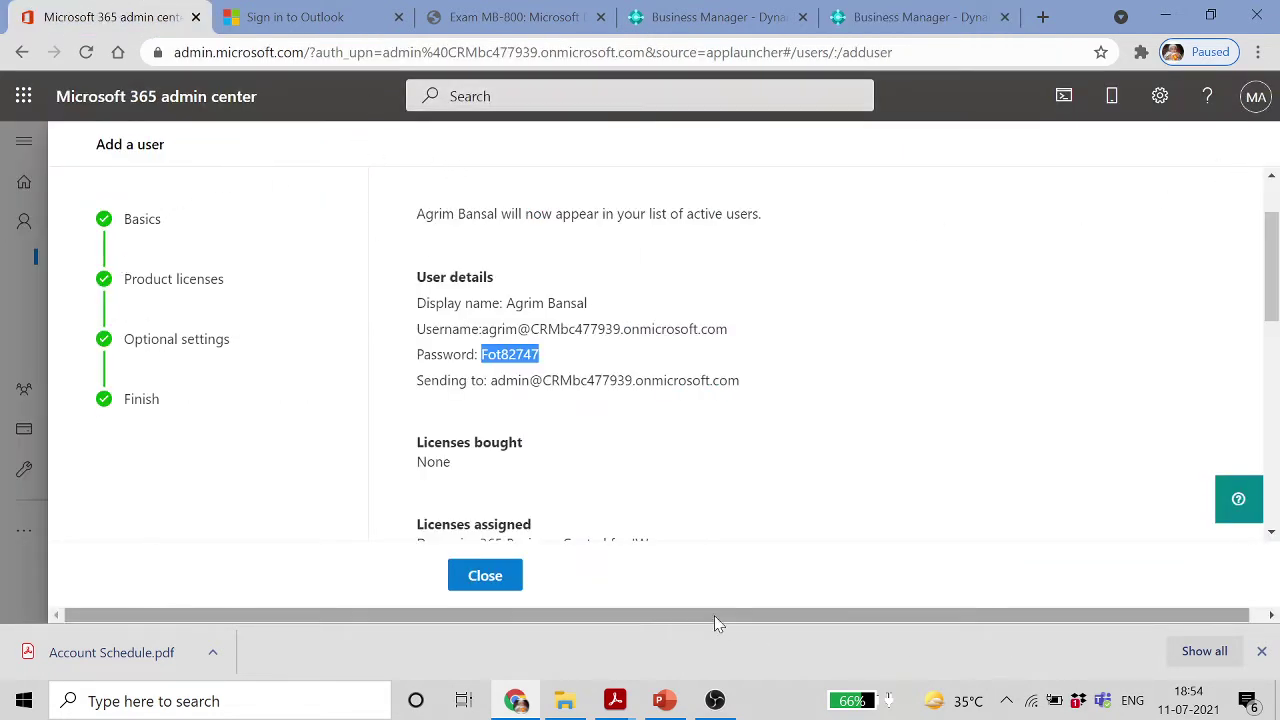
# Leave the Add a user summary for the Microsoft 365 admin center home page
pyautogui.moveTo(1194, 614); pyautogui.dragTo(1215, 614)
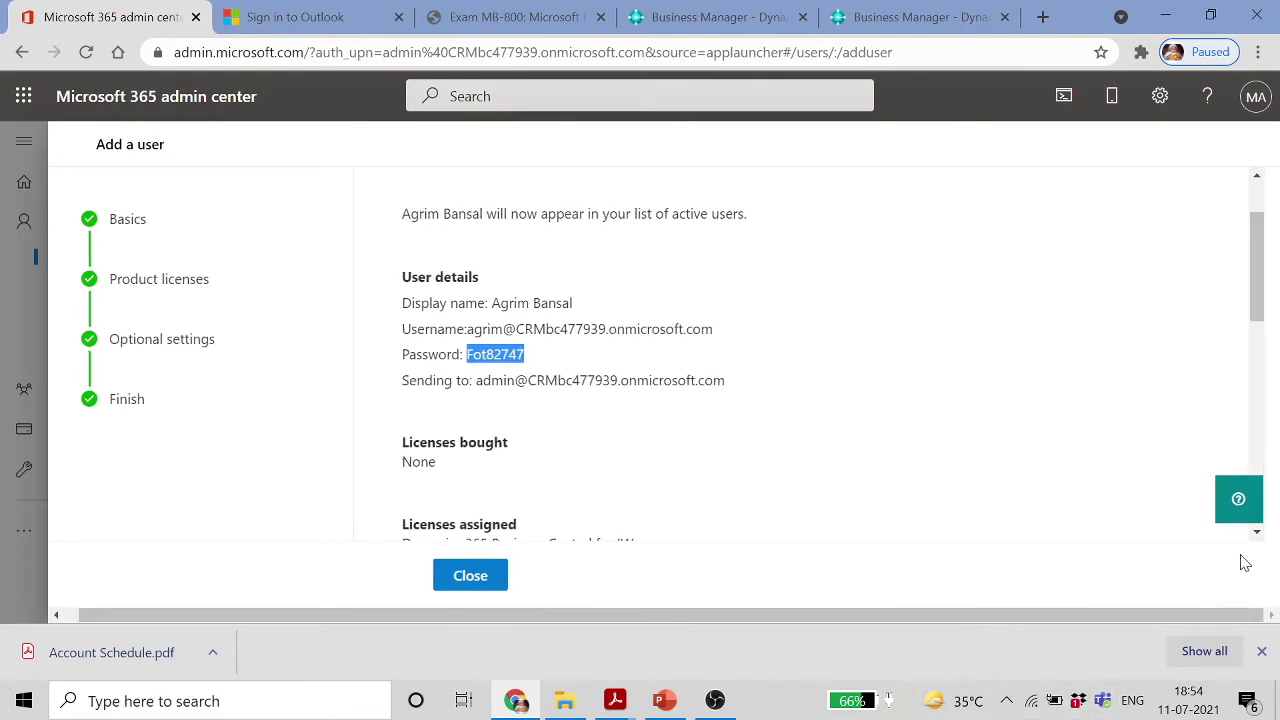
pyautogui.click(130, 97)
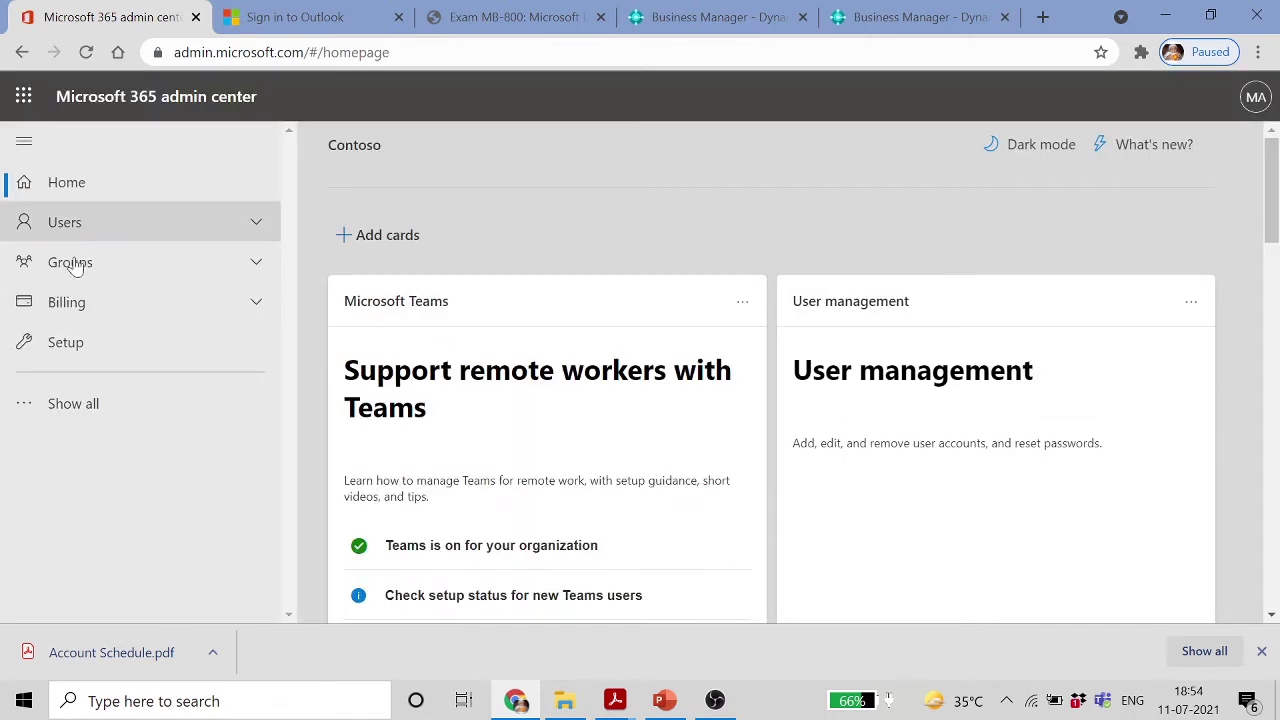
# Open Groups > Active groups and select the Production distribution list
pyautogui.click(72, 264)
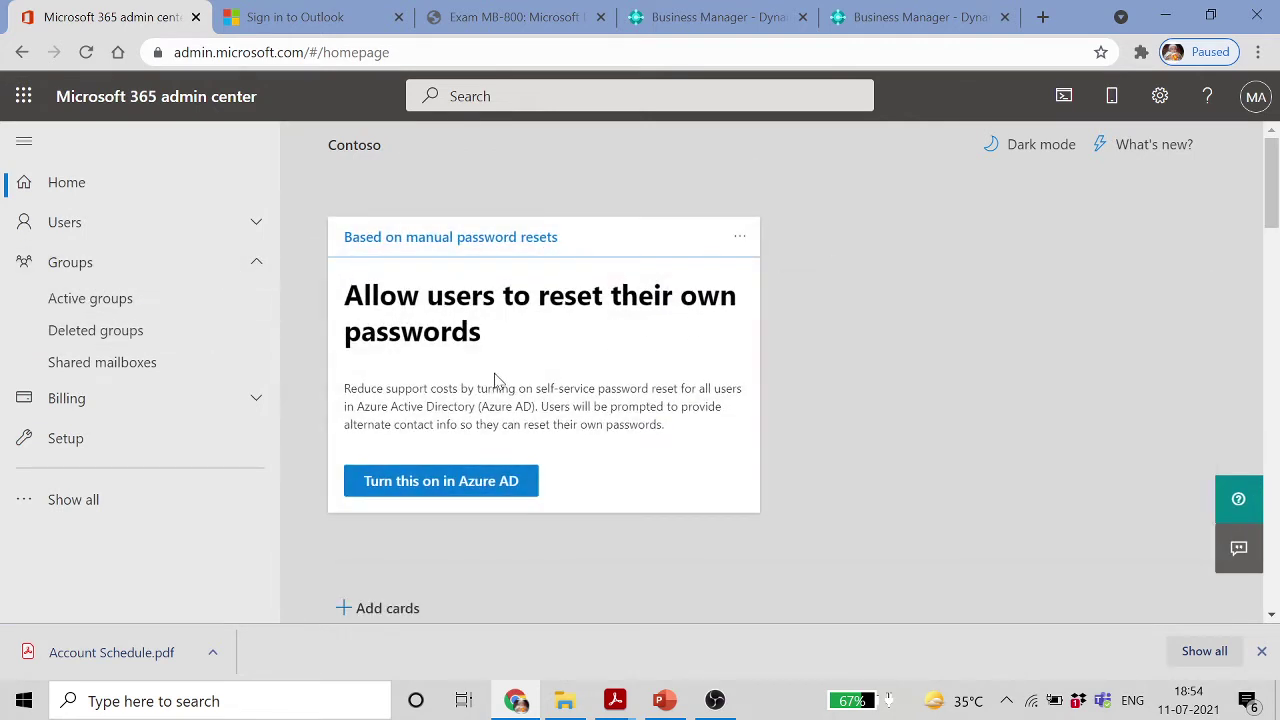
pyautogui.click(130, 312)
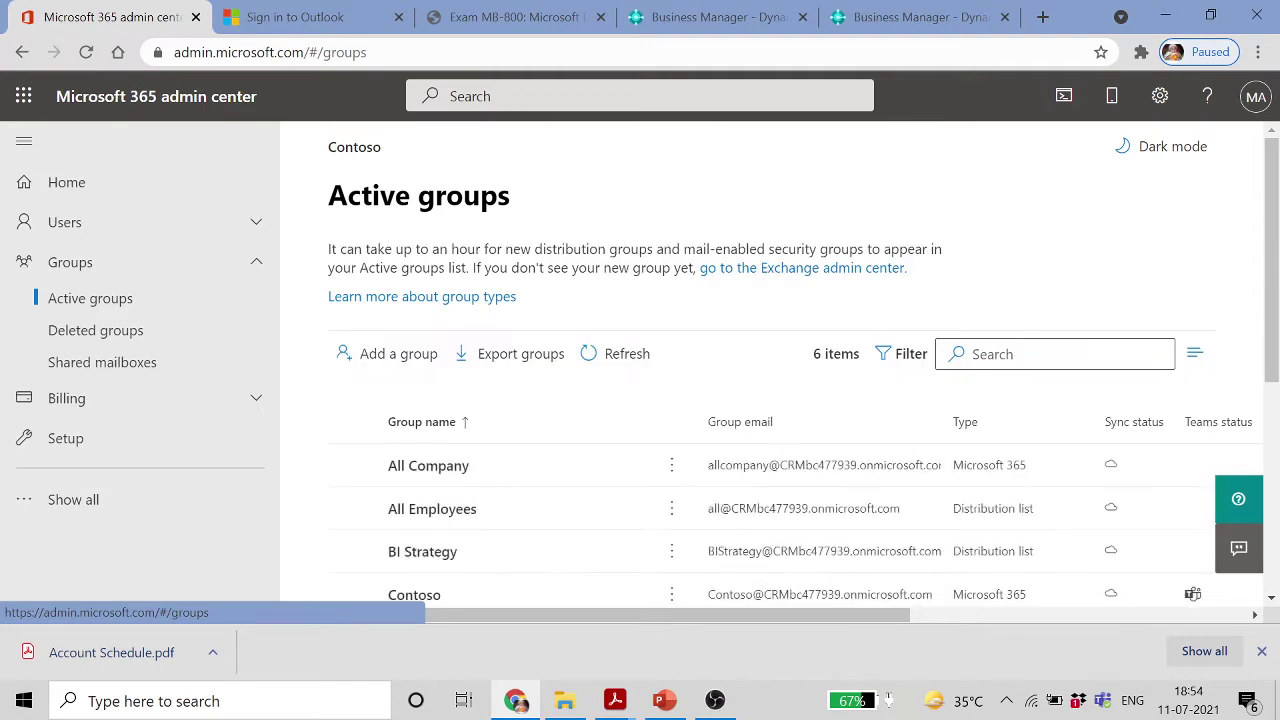
pyautogui.scroll(-3, 640, 417)
pyautogui.scroll(1, 640, 418)
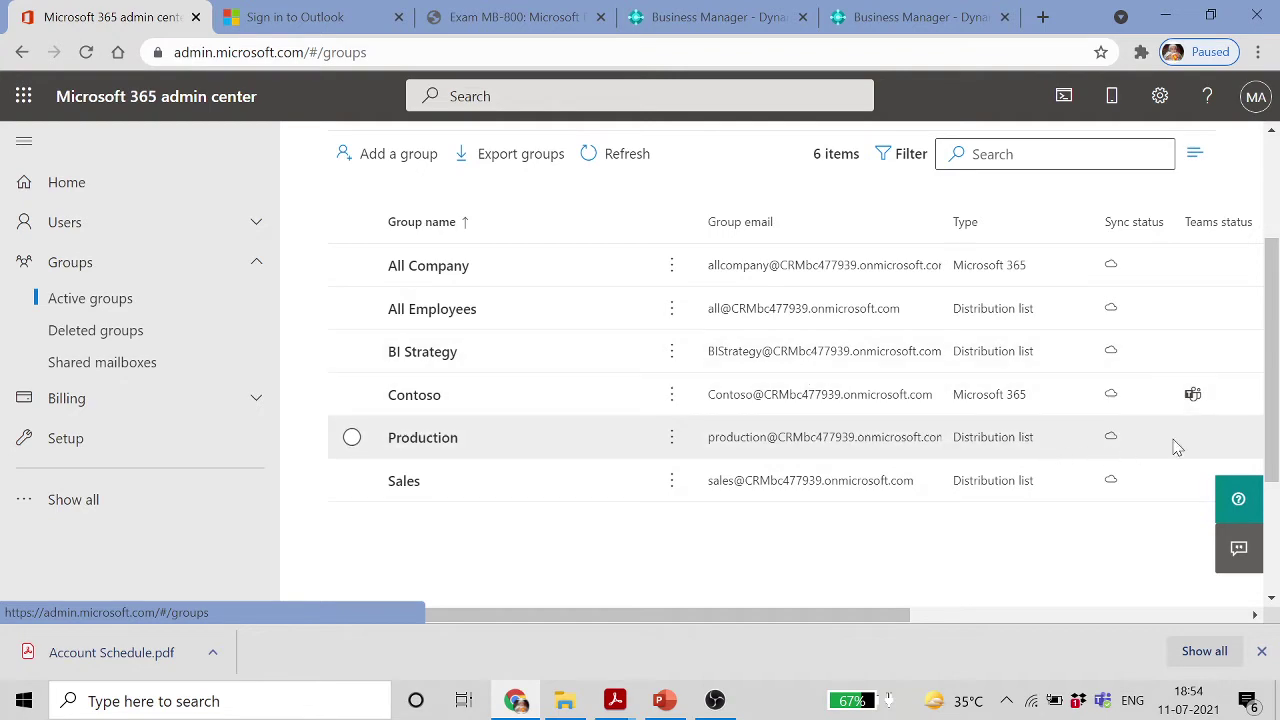
pyautogui.moveTo(912, 617); pyautogui.dragTo(531, 537)
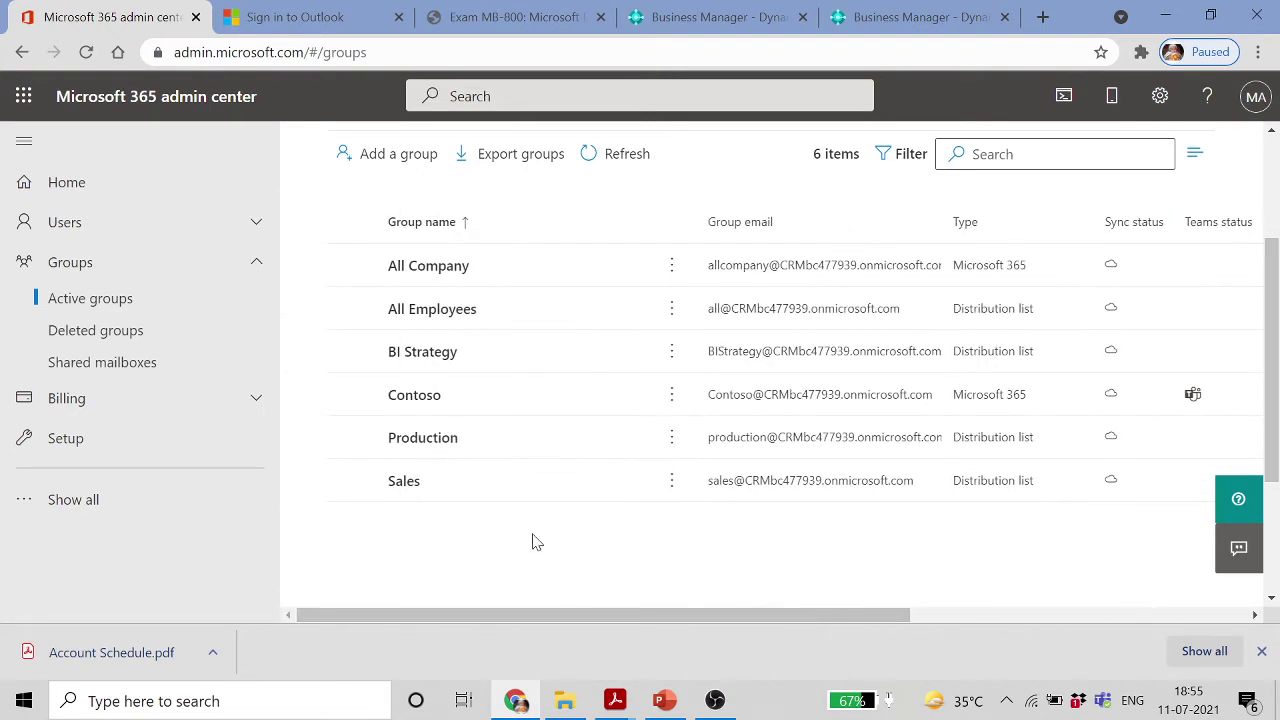
pyautogui.click(466, 441)
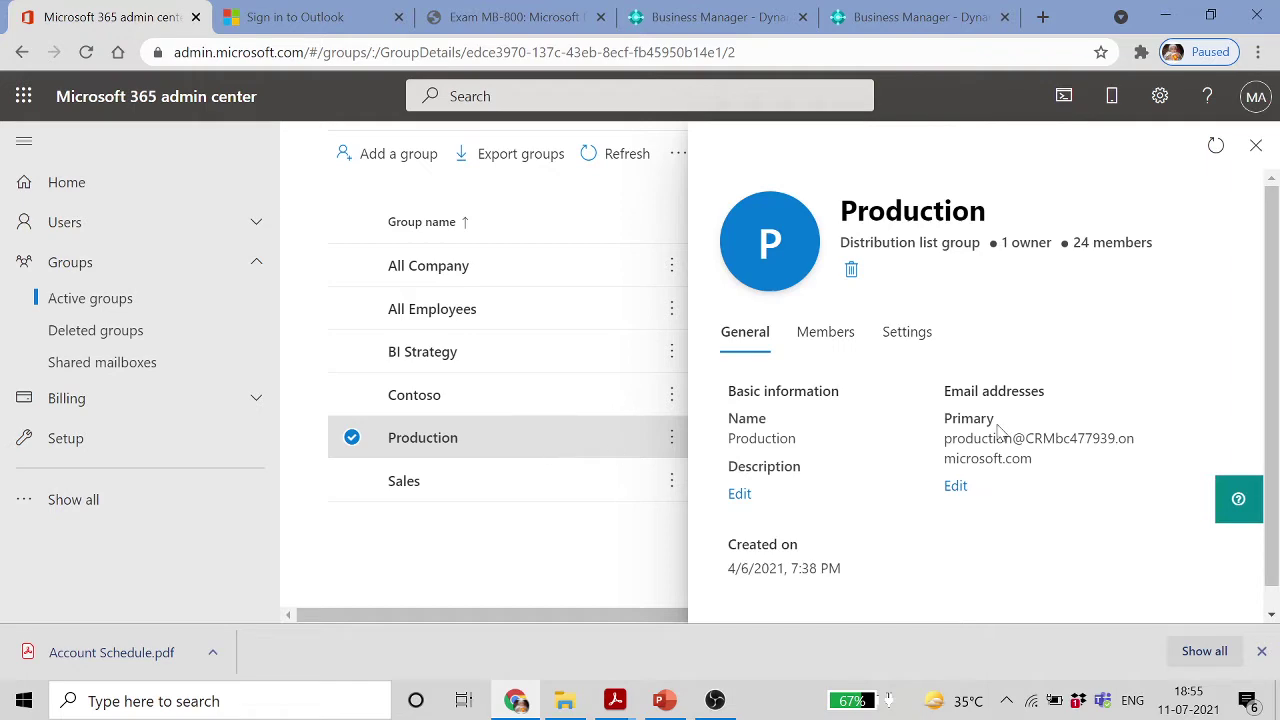
# Open the Production group's Members tab and its full manageable member list
pyautogui.click(826, 333)
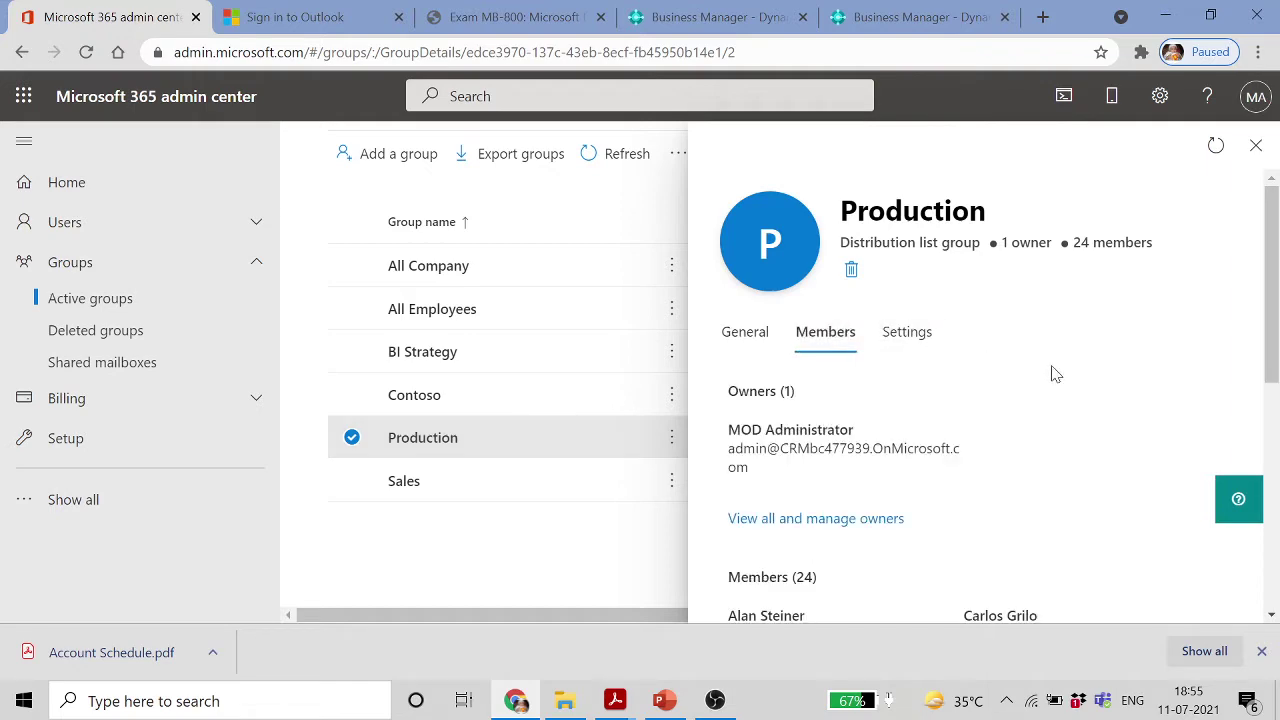
pyautogui.scroll(-2, 1055, 374)
pyautogui.scroll(-3, 1055, 374)
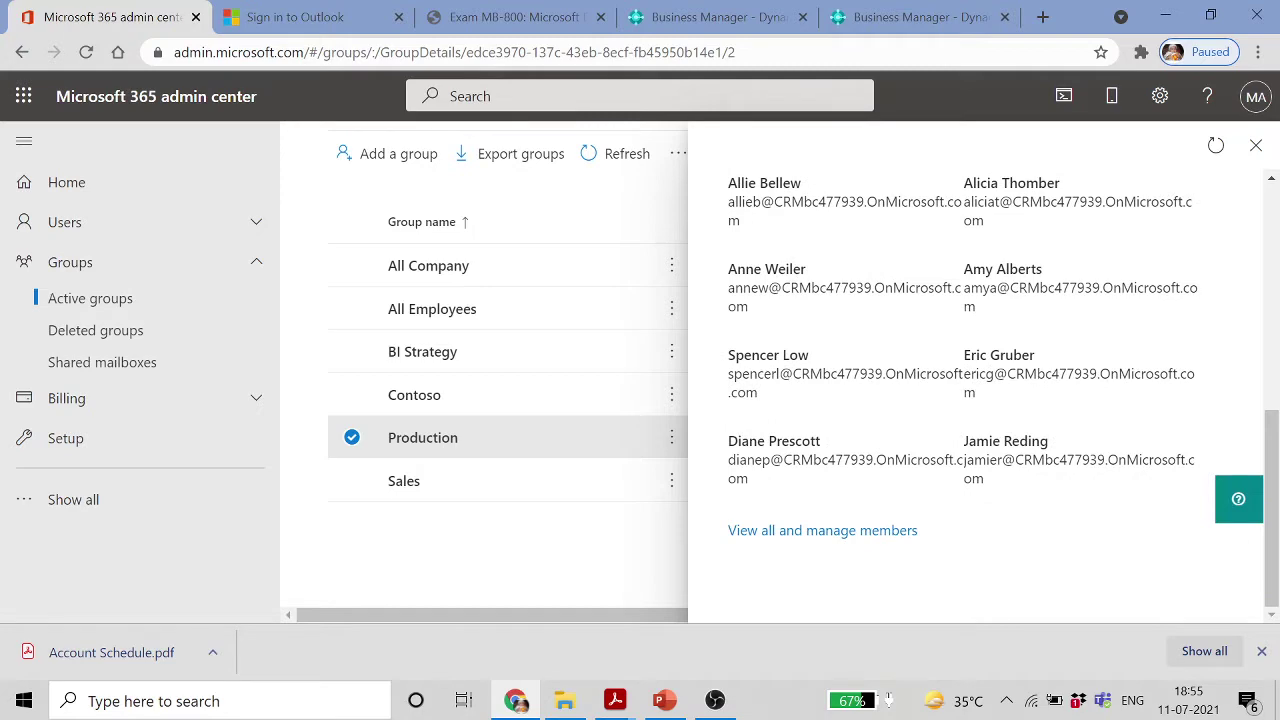
pyautogui.scroll(3, 865, 545)
pyautogui.scroll(-3, 865, 545)
pyautogui.click(865, 545)
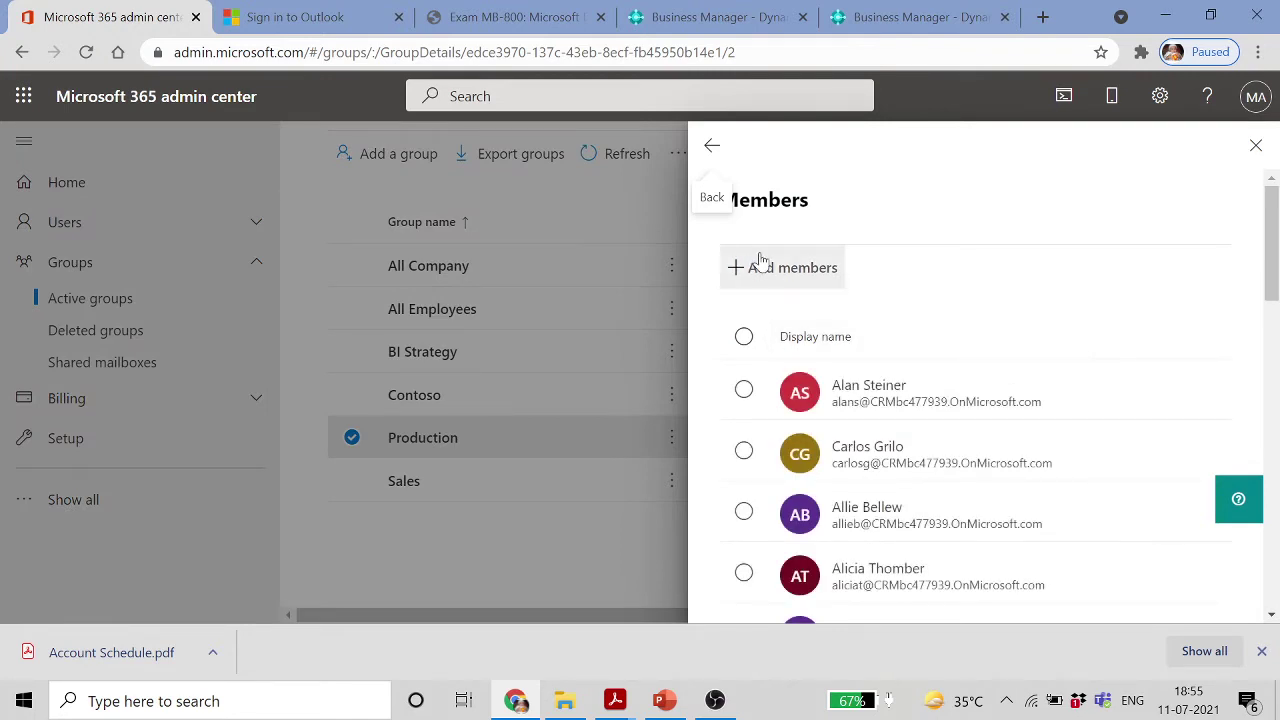
# Search Add members for the new user, find no match, and return to the group overview
pyautogui.click(770, 267)
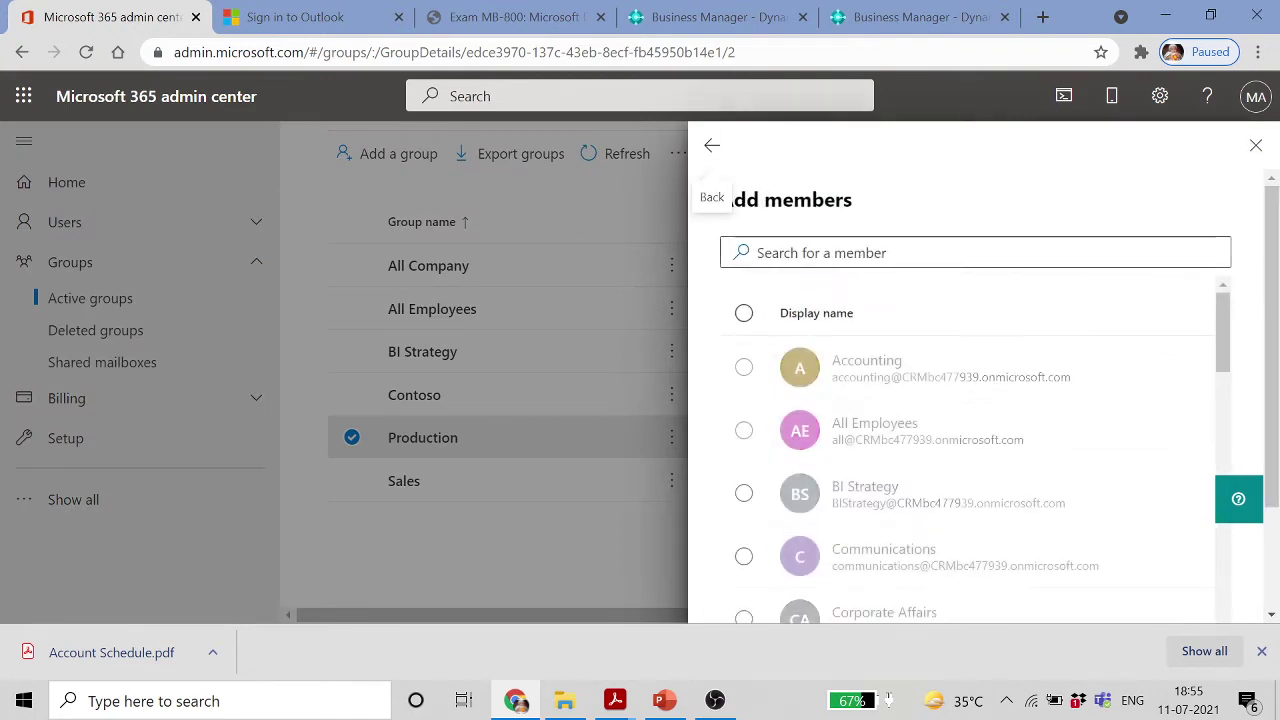
pyautogui.write('agr')
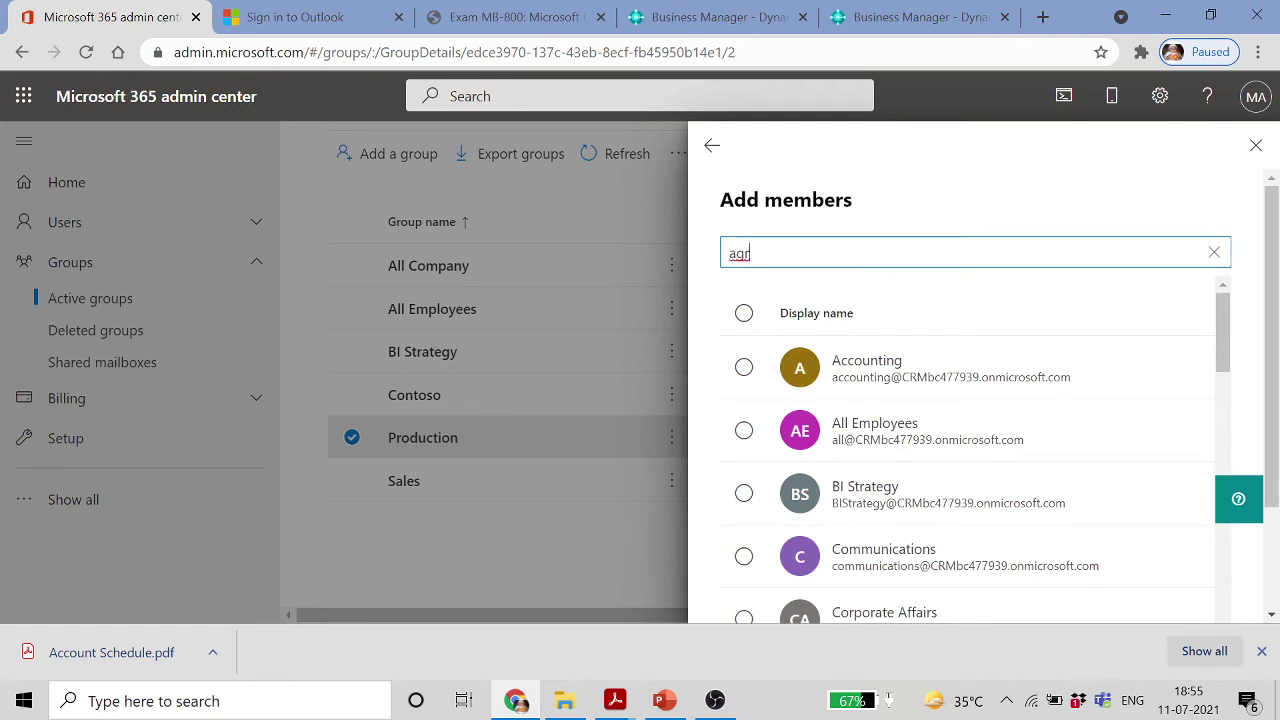
pyautogui.write('im')
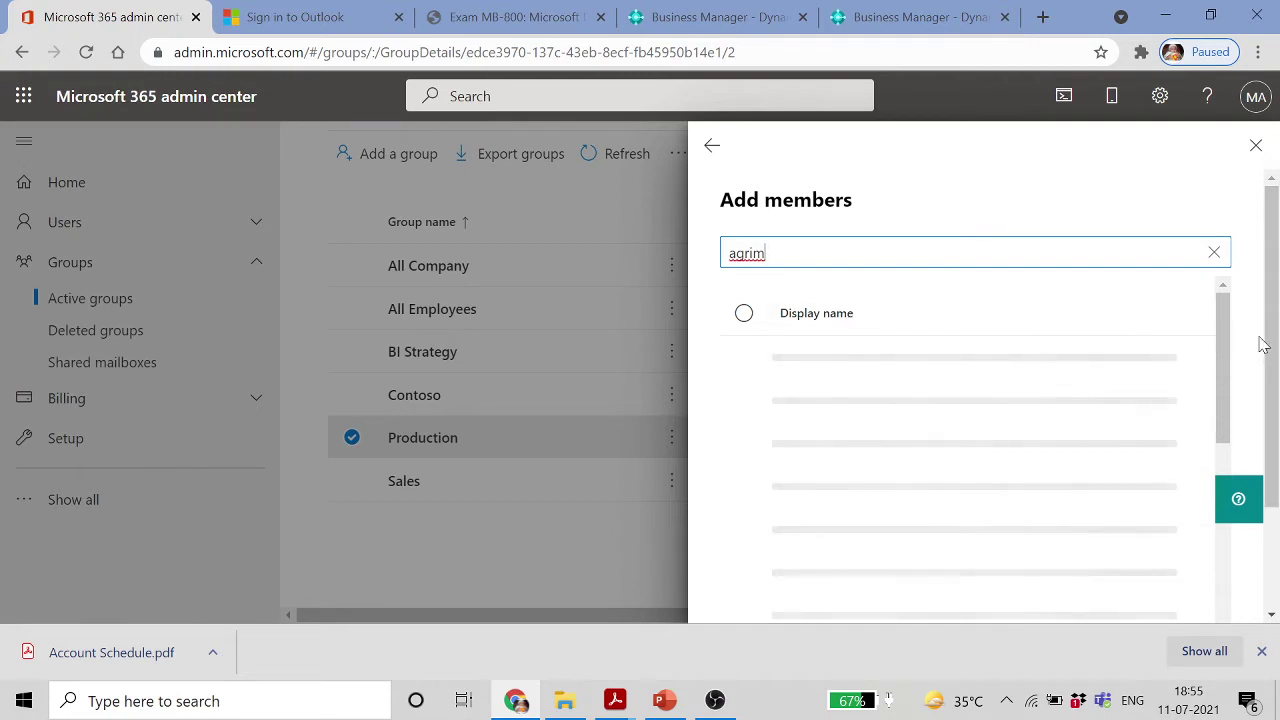
pyautogui.click(862, 254)
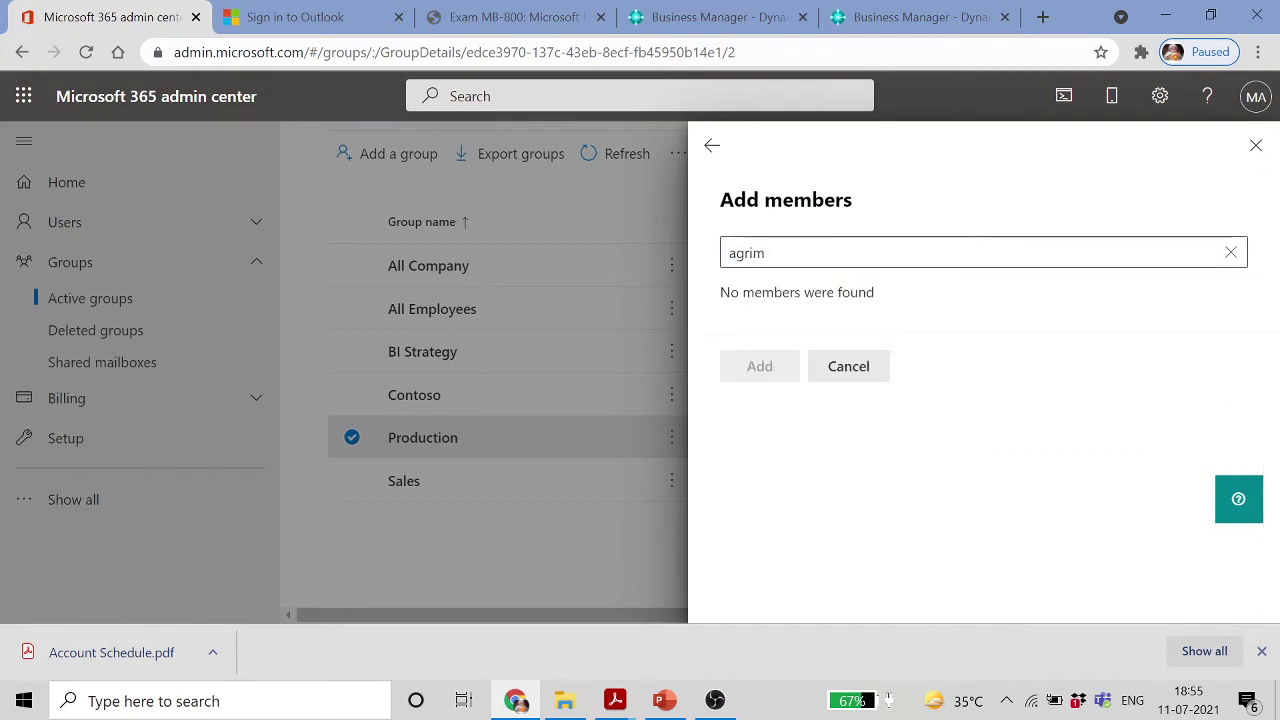
pyautogui.press('BackSpace')
pyautogui.press('BackSpace')
pyautogui.press('BackSpace')
pyautogui.press('BackSpace')
pyautogui.press('BackSpace')
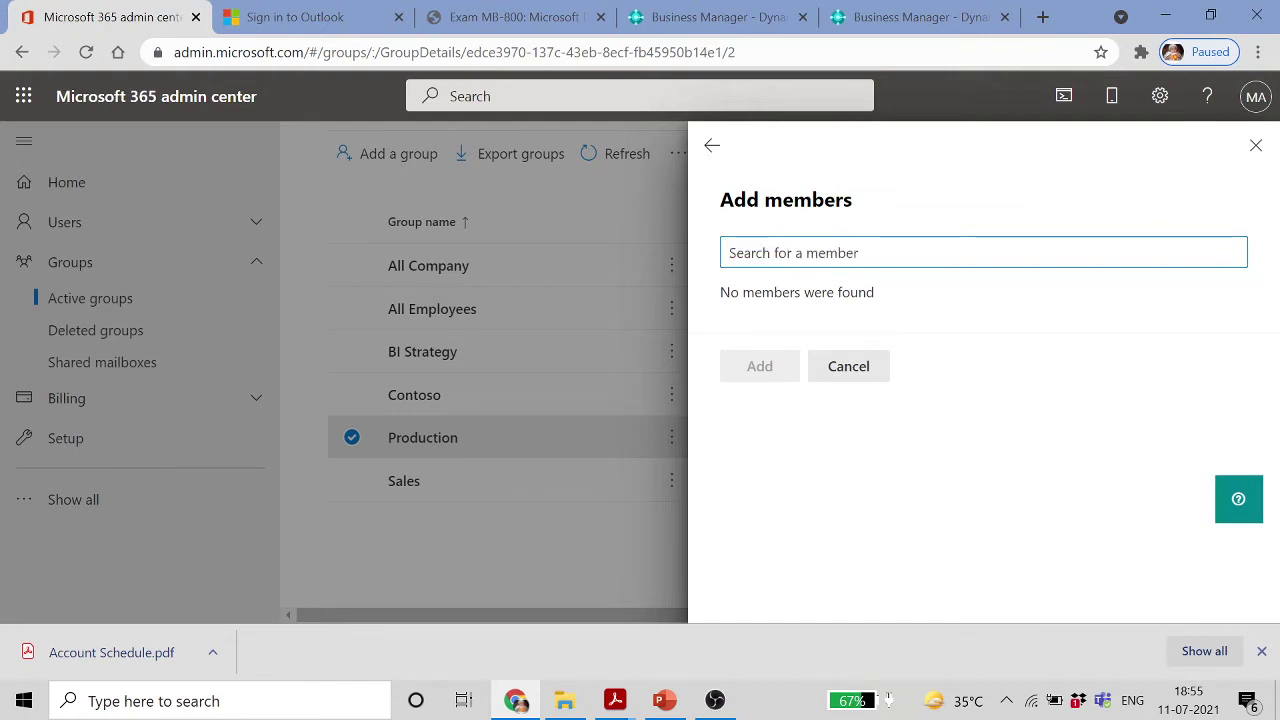
pyautogui.write('agrim')
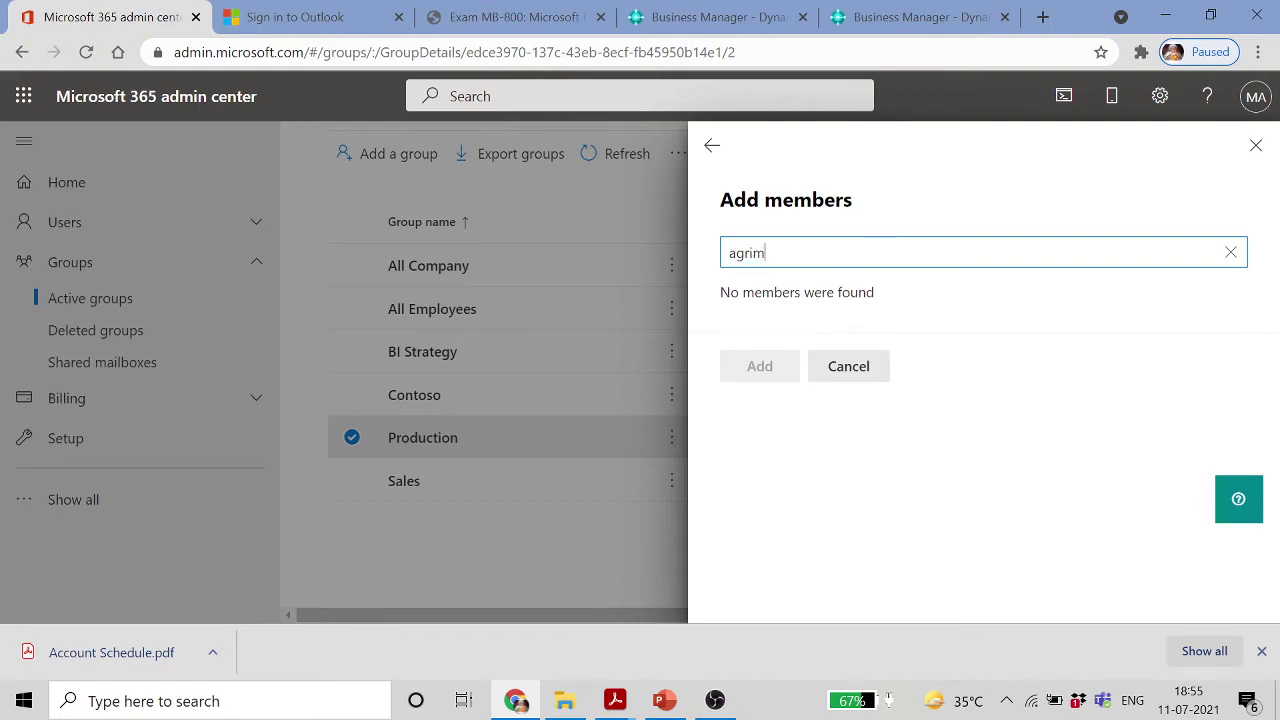
pyautogui.click(1229, 256)
pyautogui.click(712, 146)
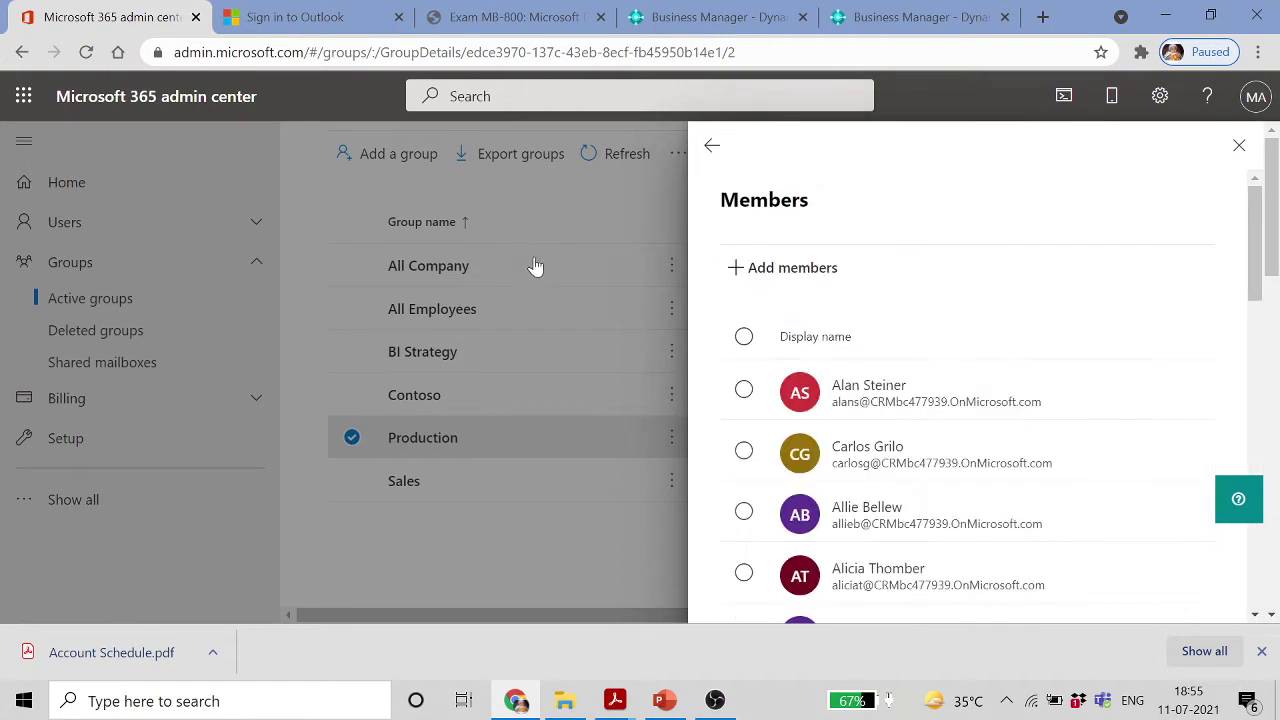
pyautogui.scroll(-10, 1014, 317)
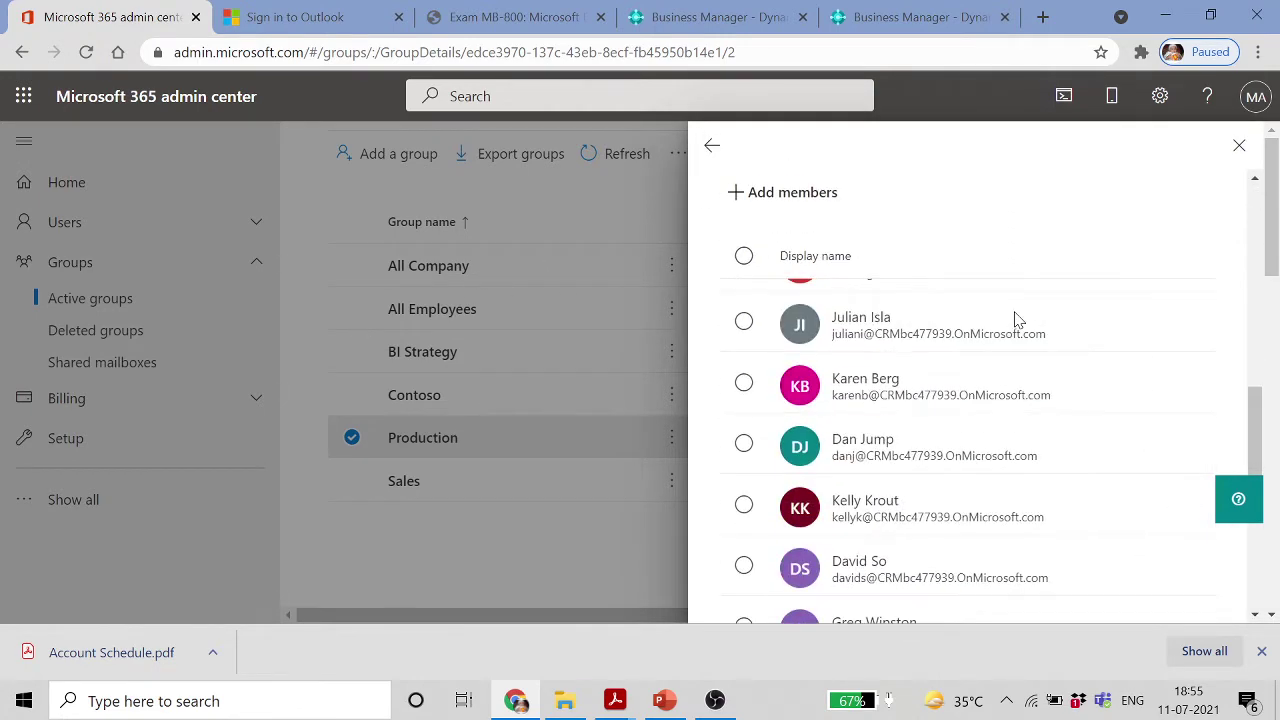
pyautogui.scroll(3, 1015, 318)
pyautogui.scroll(5, 1014, 317)
pyautogui.click(712, 146)
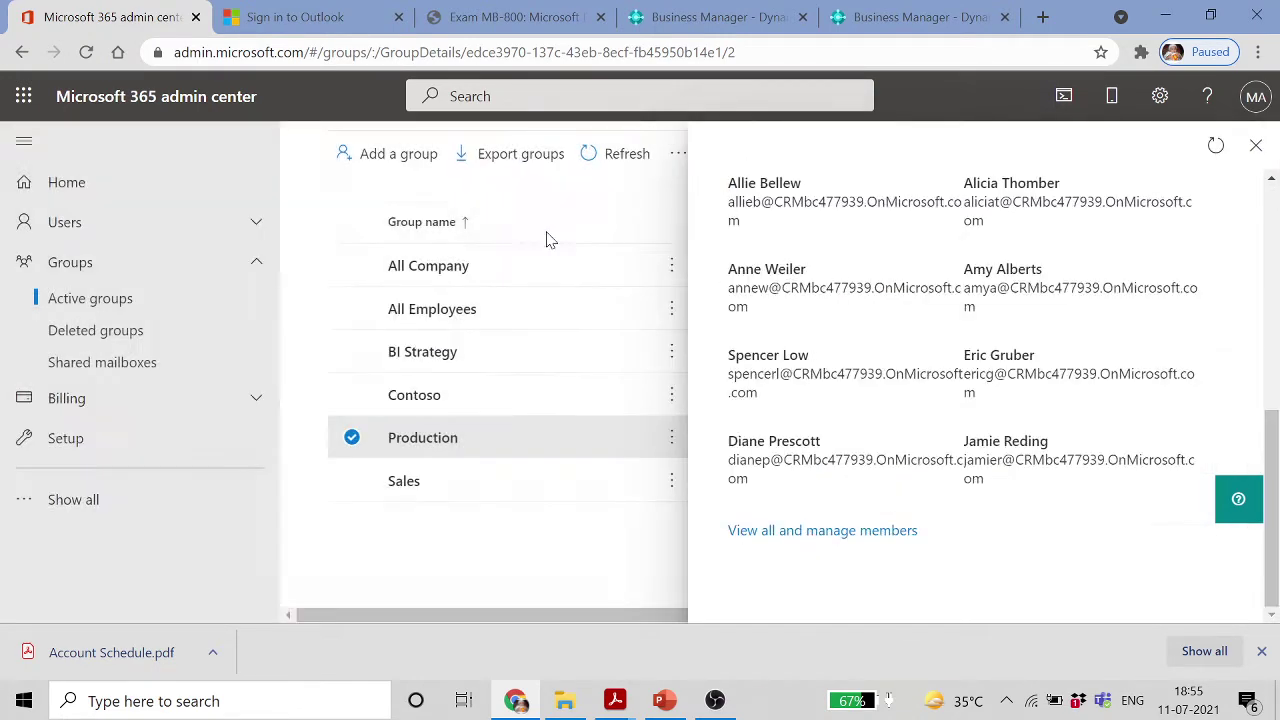
# Close the Production group panel and check that Deleted groups and Shared mailboxes are empty
pyautogui.click(1256, 145)
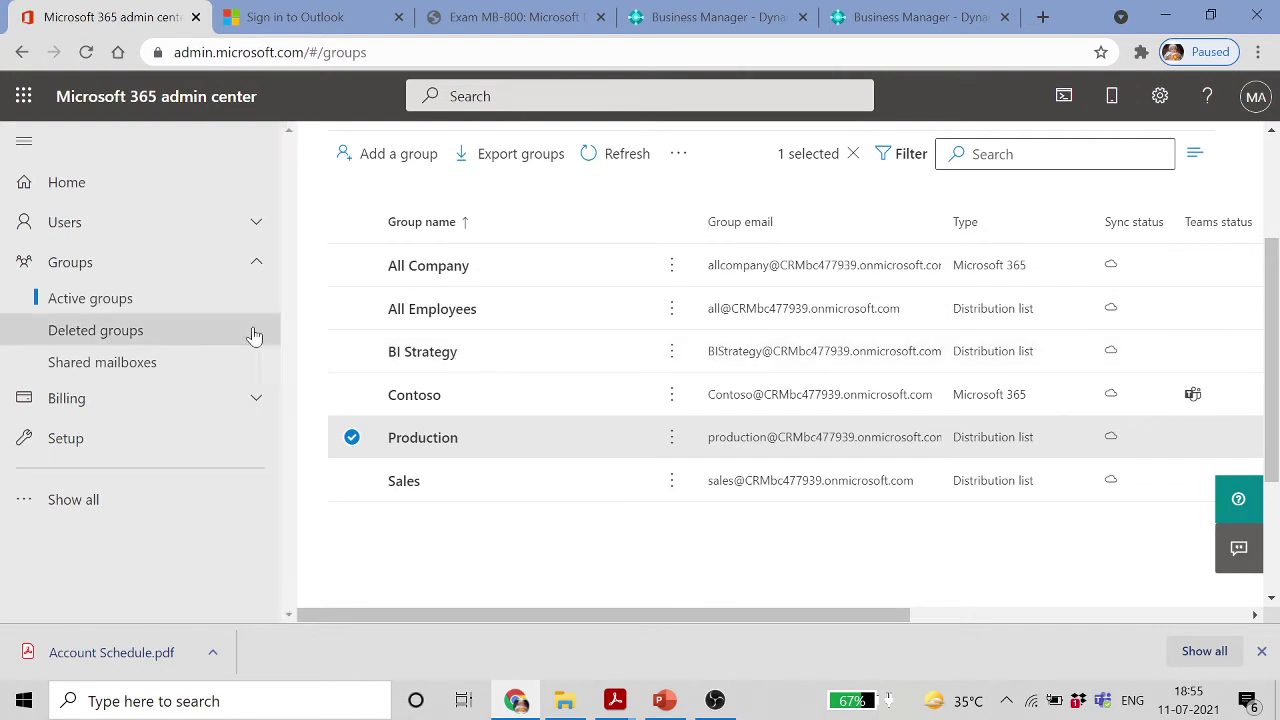
pyautogui.click(157, 335)
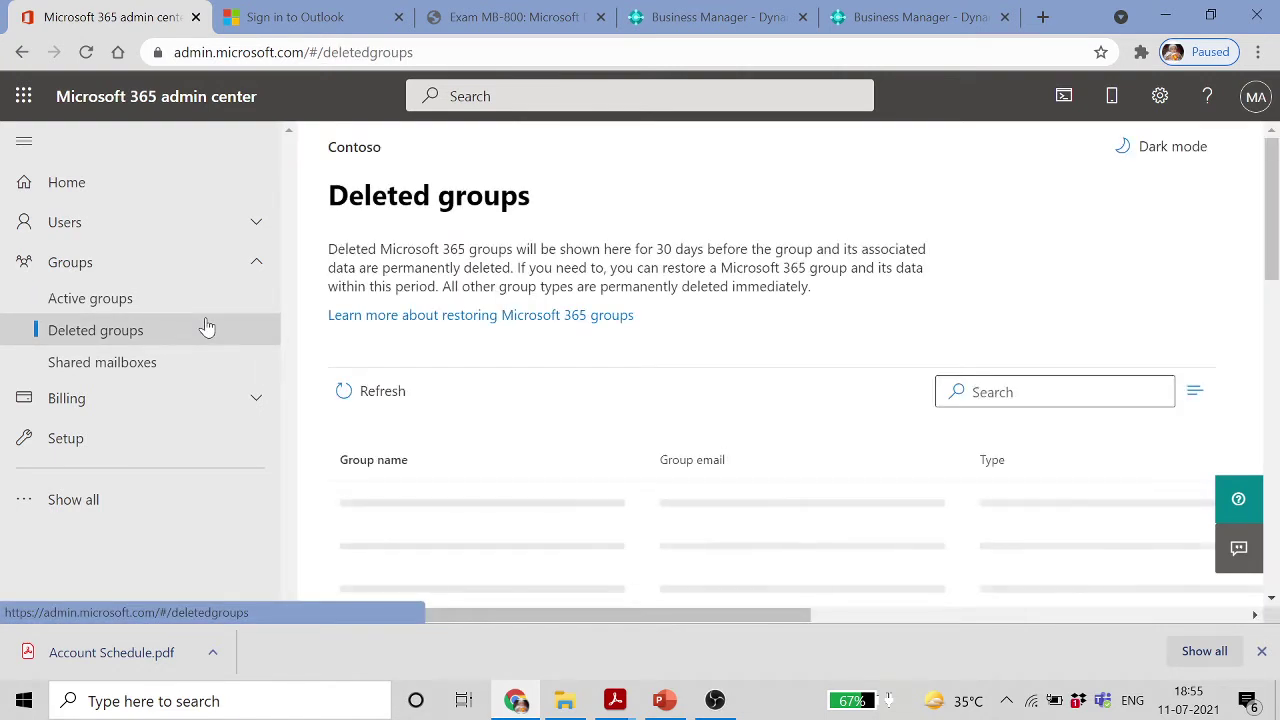
pyautogui.scroll(-3, 670, 383)
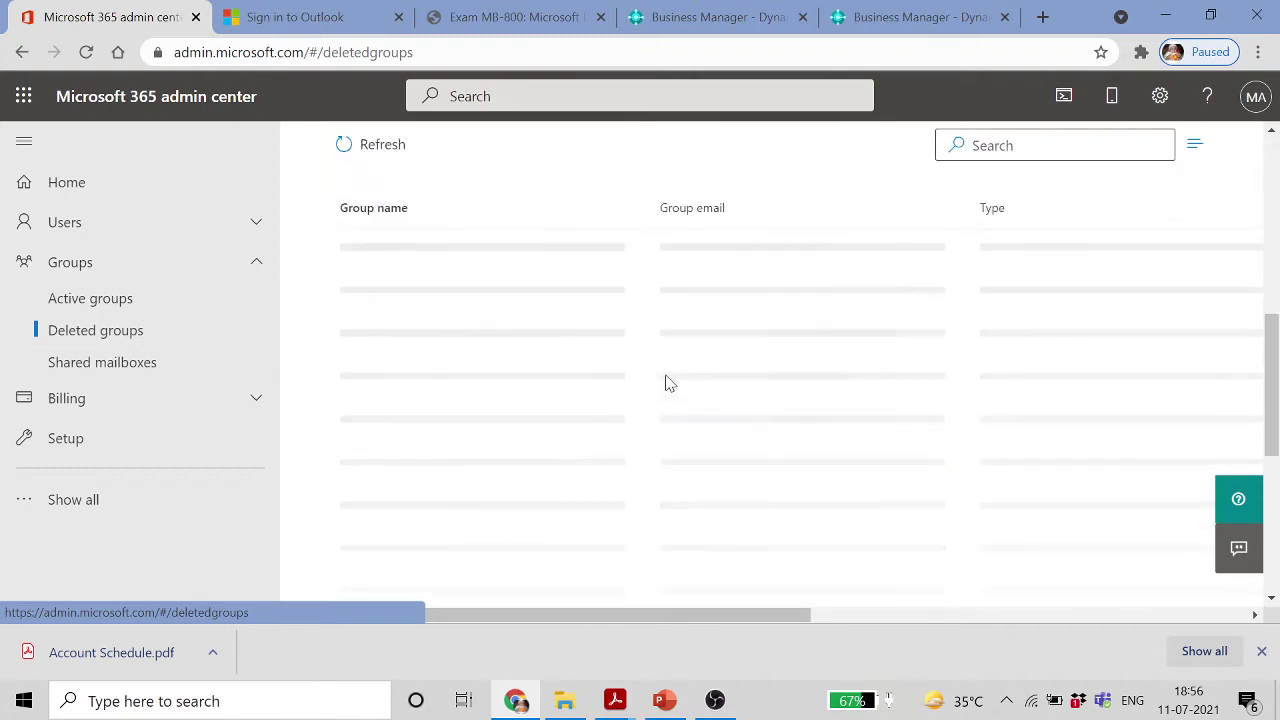
pyautogui.scroll(3, 666, 380)
pyautogui.scroll(-3, 670, 383)
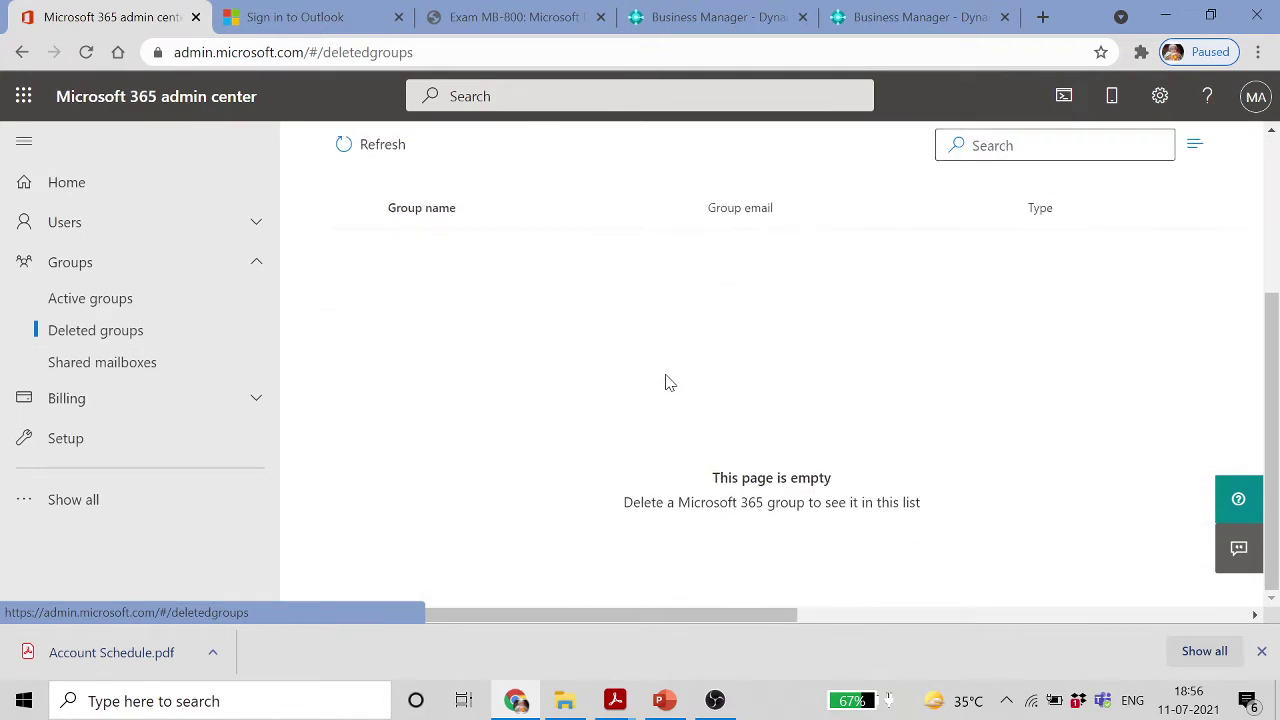
pyautogui.scroll(3, 670, 383)
pyautogui.scroll(-3, 666, 380)
pyautogui.click(124, 365)
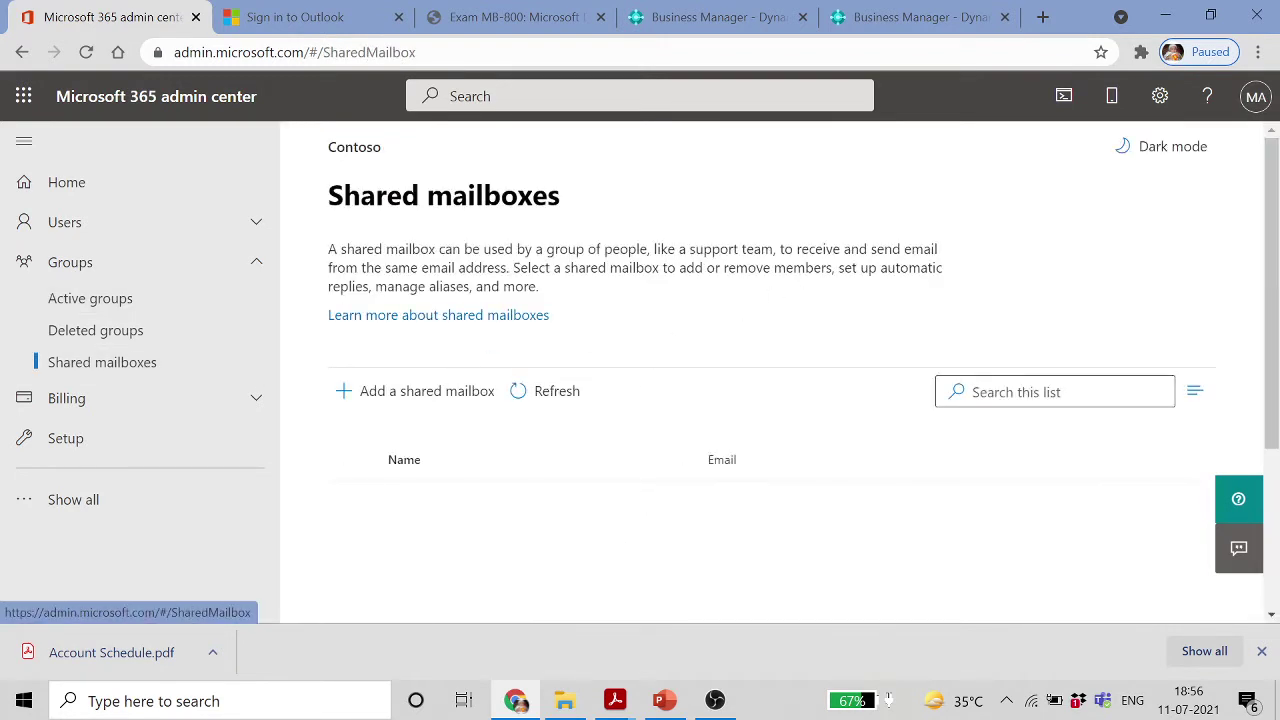
pyautogui.scroll(-2, 672, 297)
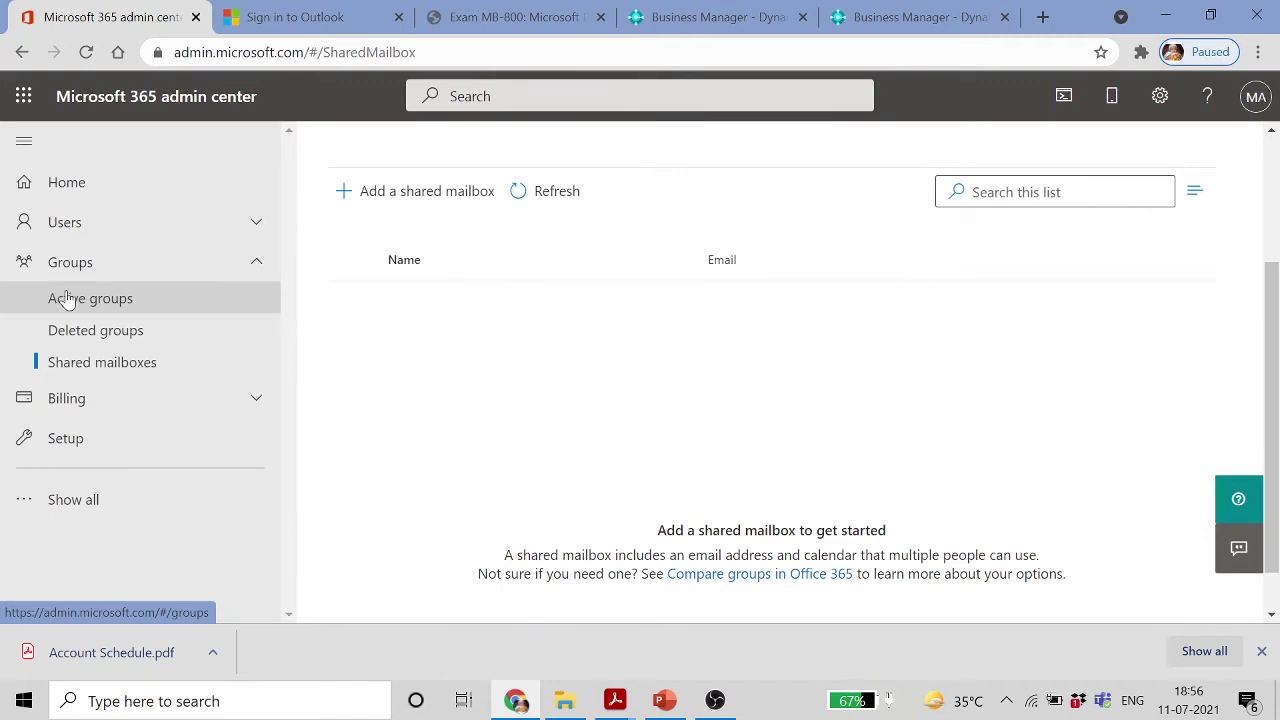
# Return to Active groups and reopen the Production group's details
pyautogui.click(66, 299)
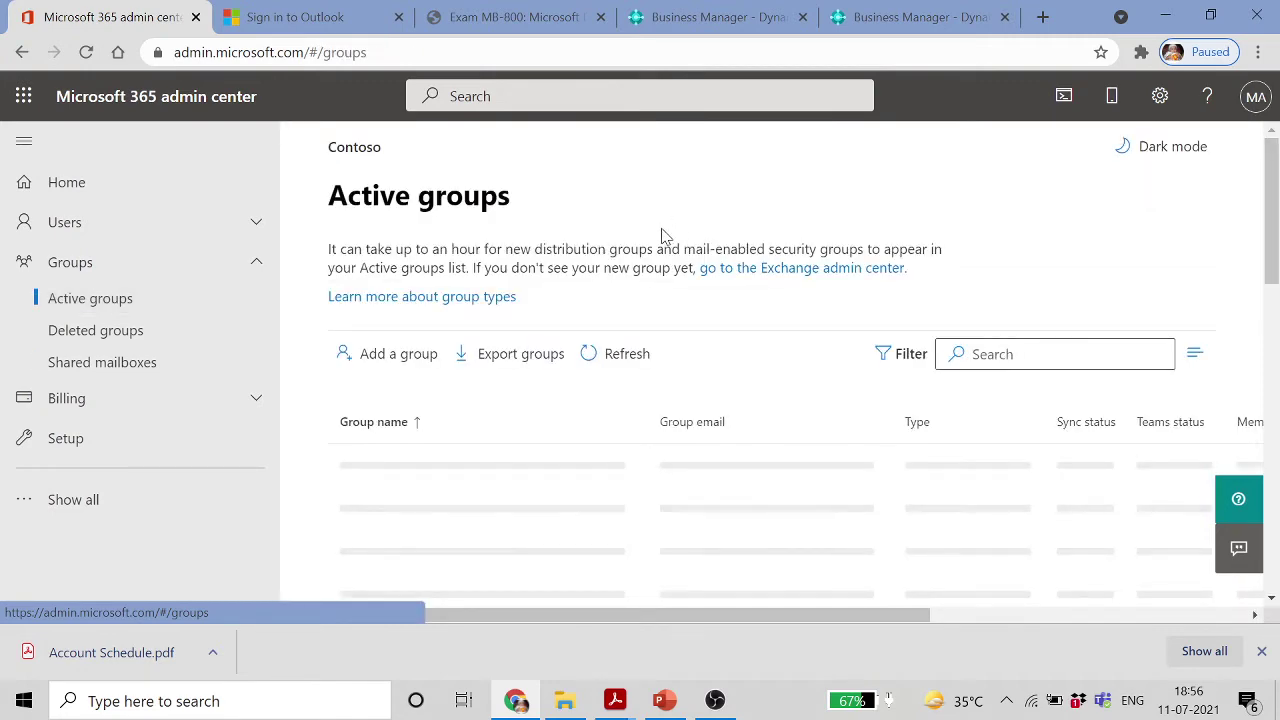
pyautogui.scroll(-2, 658, 240)
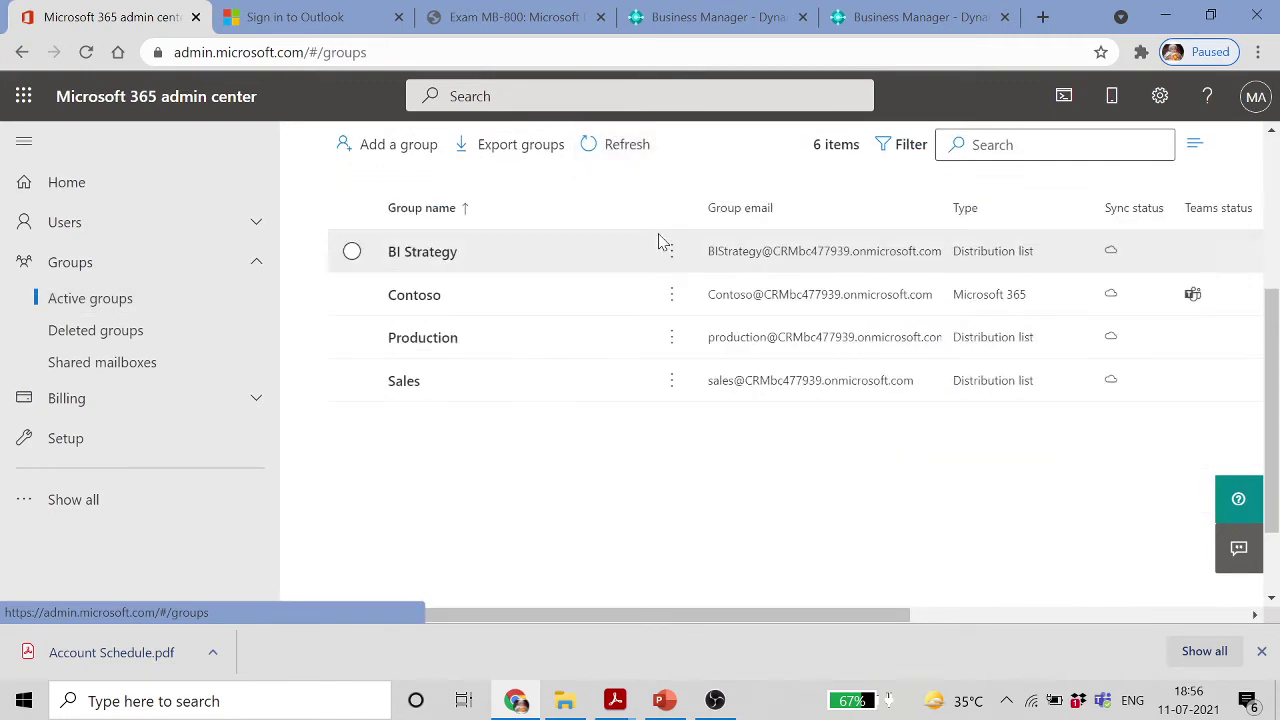
pyautogui.scroll(3, 660, 243)
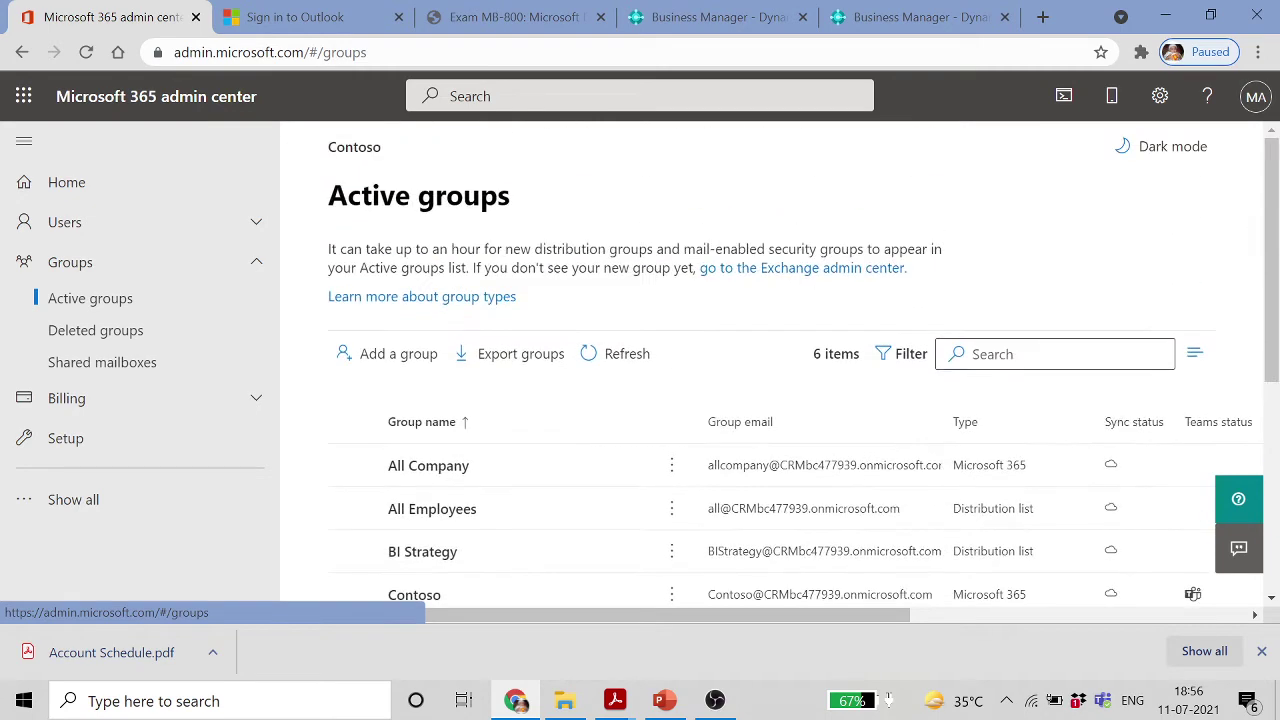
pyautogui.scroll(-2, 658, 242)
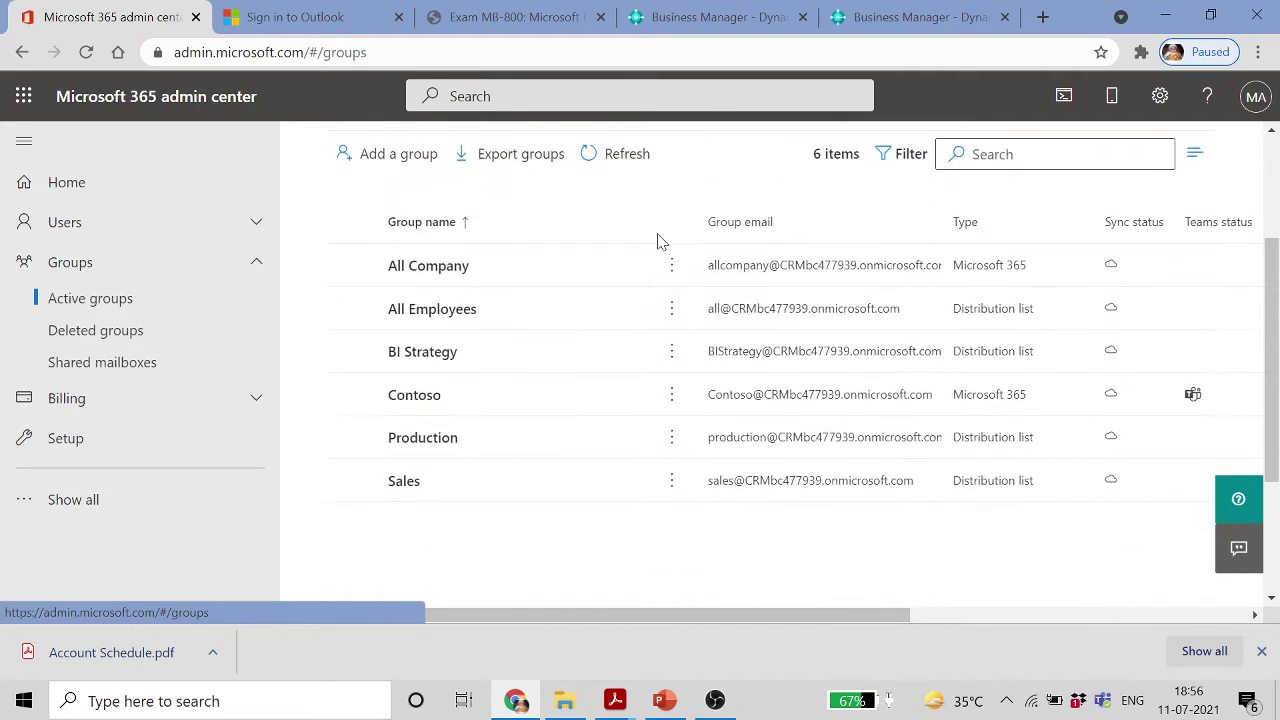
pyautogui.doubleClick(428, 441)
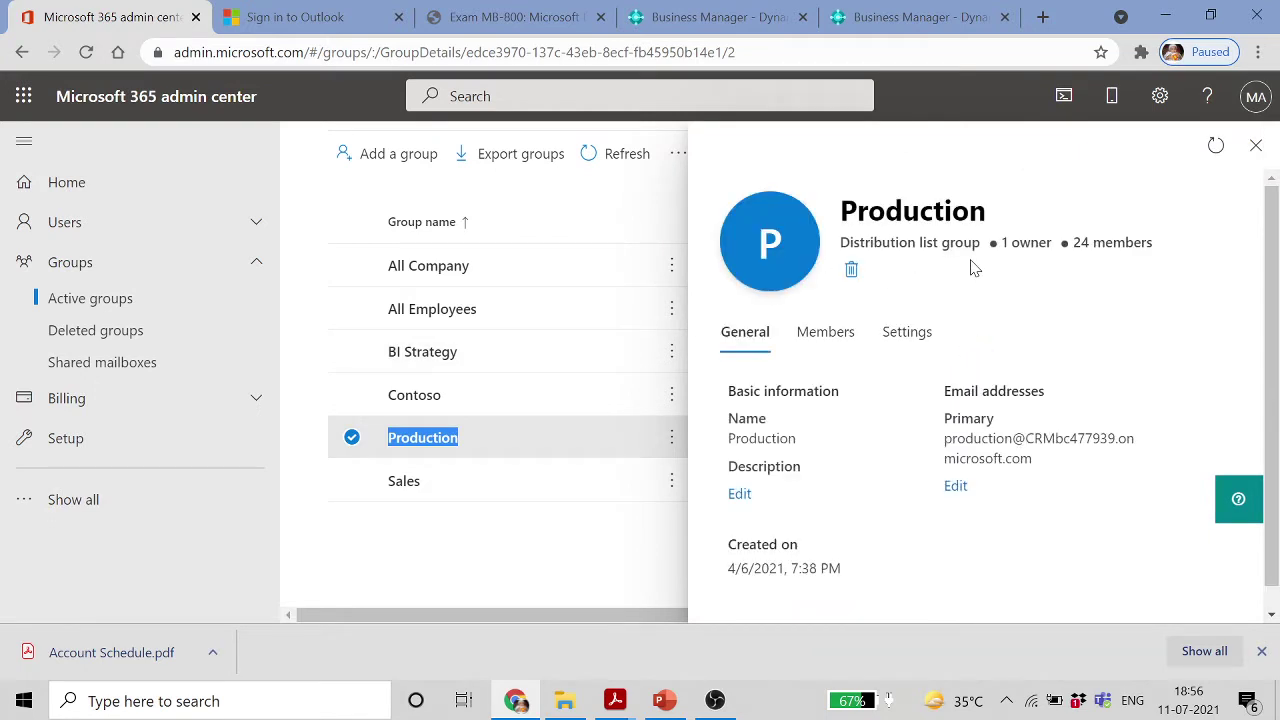
# Search the Production group's Add members for the new user, then cancel when none is found
pyautogui.click(822, 337)
pyautogui.scroll(-3, 940, 365)
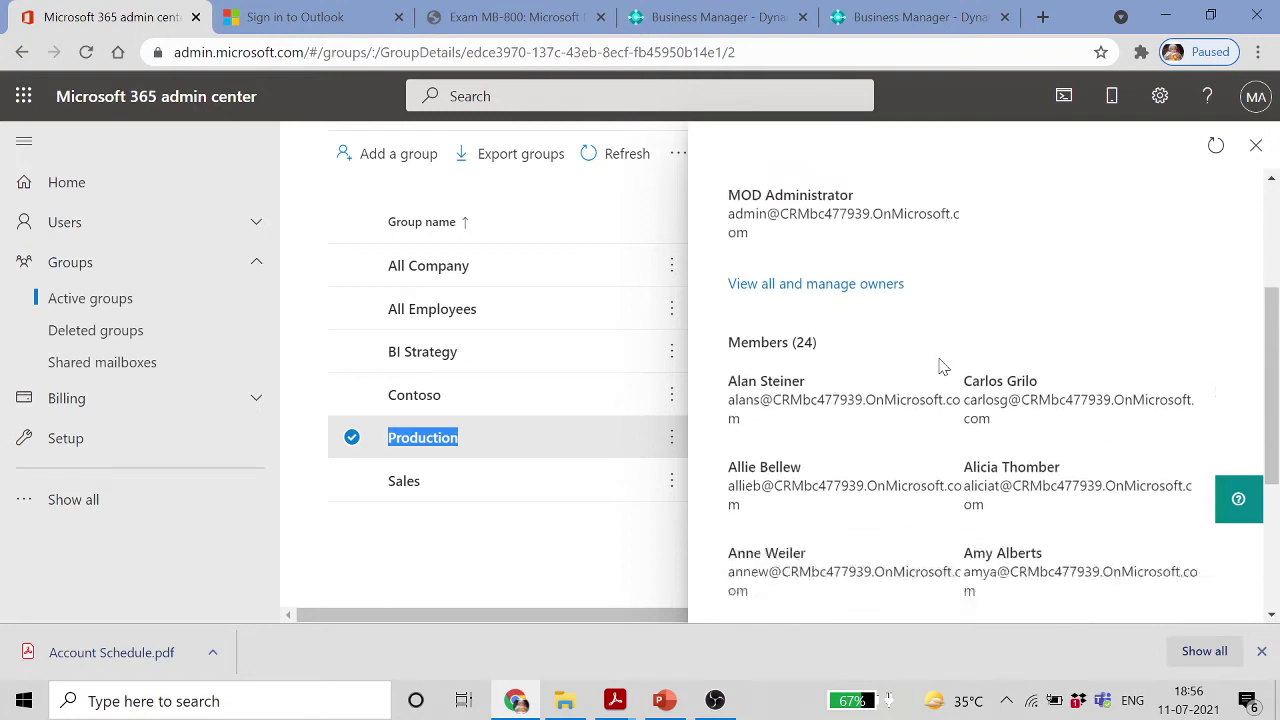
pyautogui.scroll(-2, 940, 365)
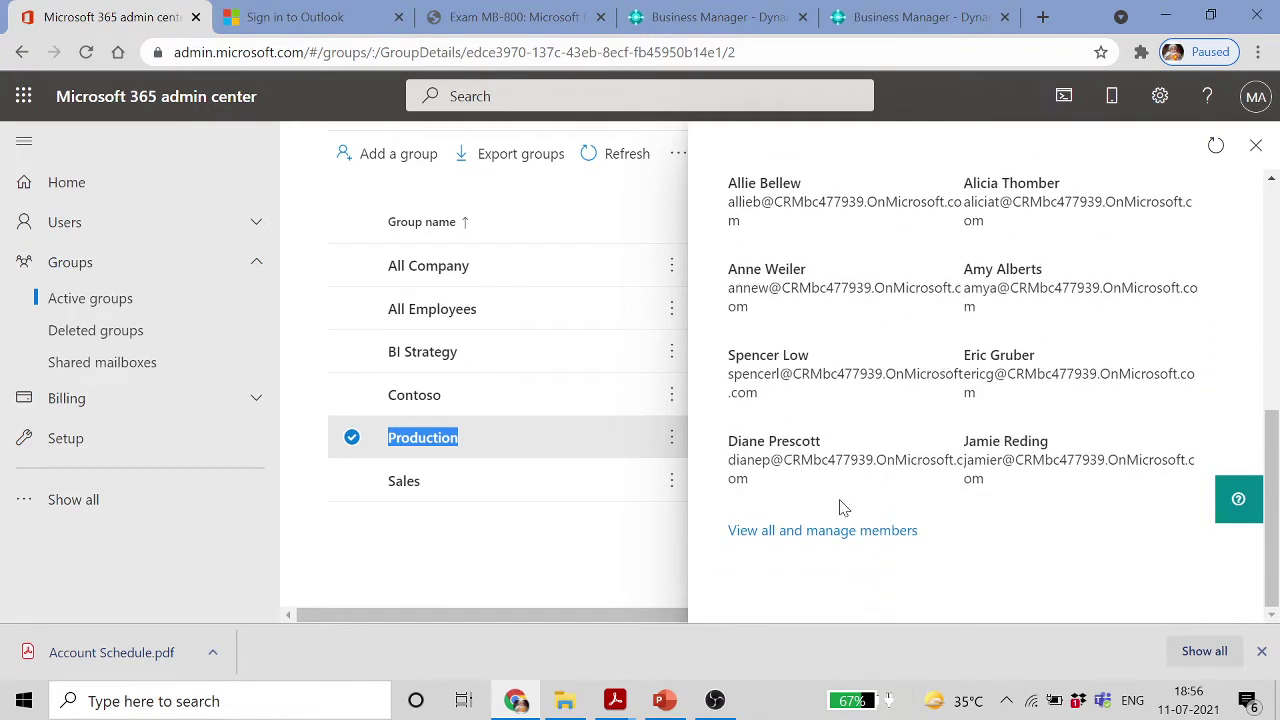
pyautogui.click(857, 531)
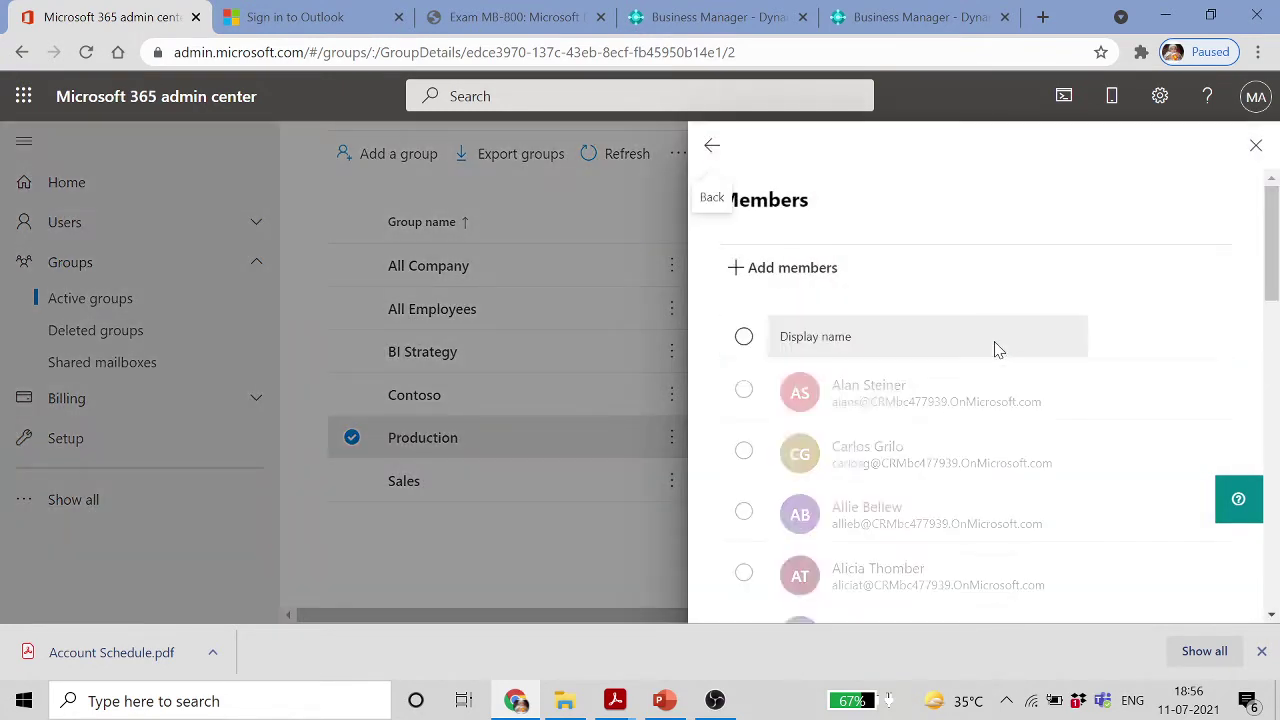
pyautogui.click(815, 279)
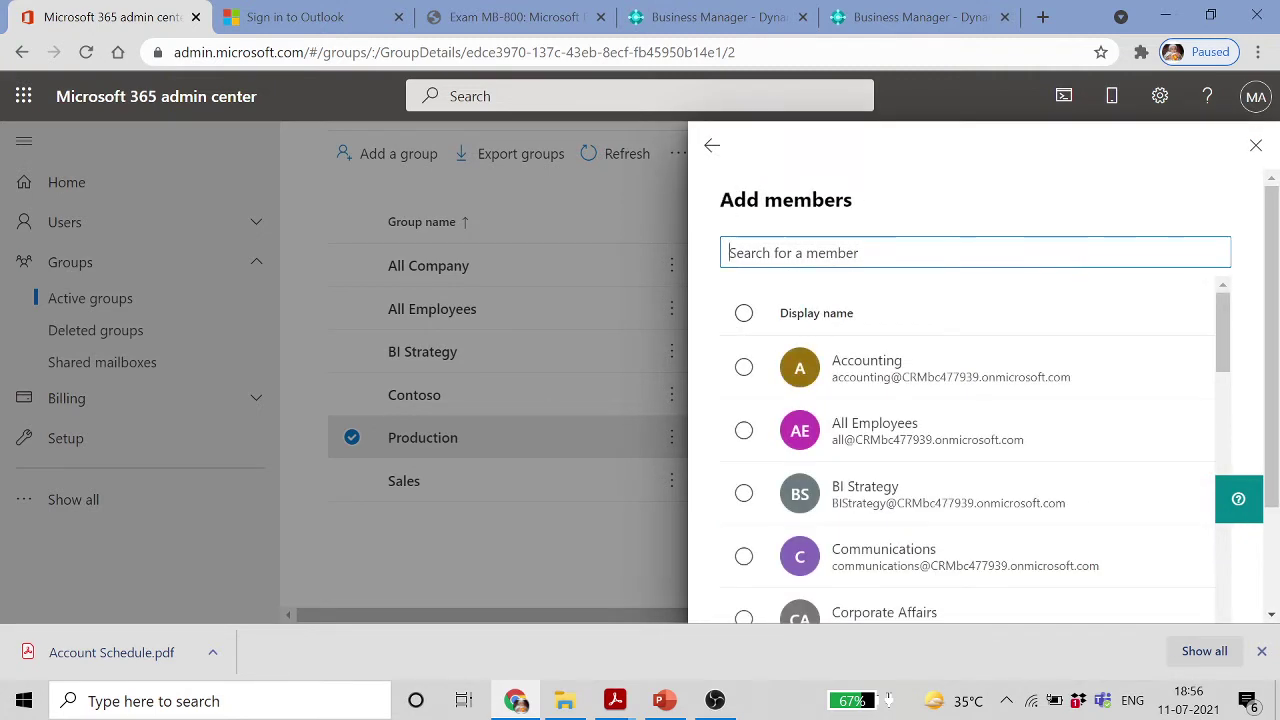
pyautogui.write('ag')
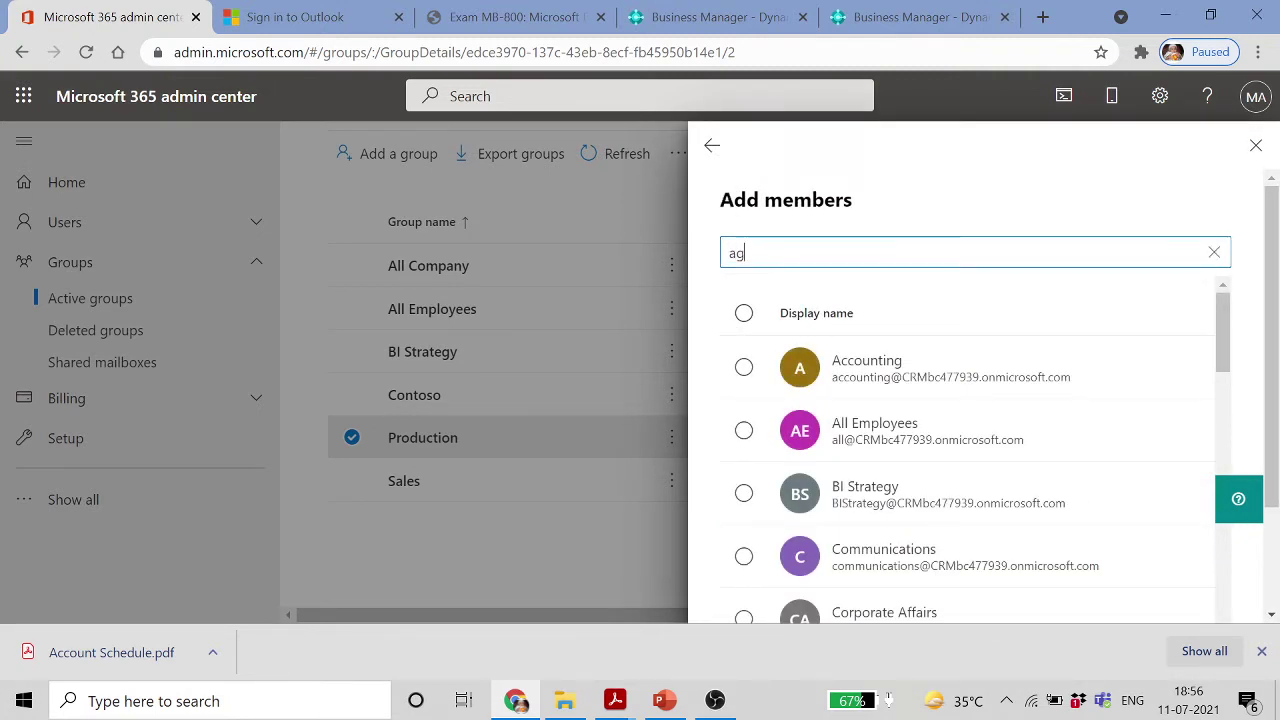
pyautogui.write('rim')
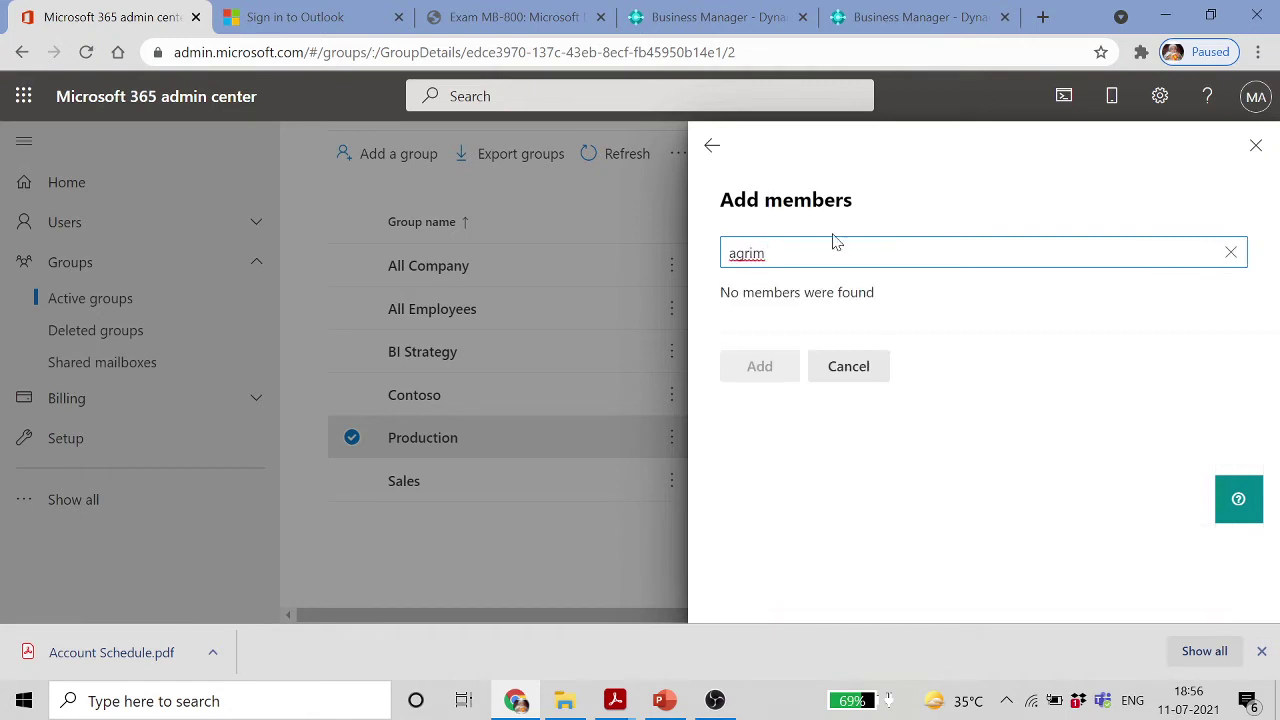
pyautogui.click(860, 366)
# Close the Production group details and refresh the Active groups list twice
pyautogui.scroll(-3, 977, 380)
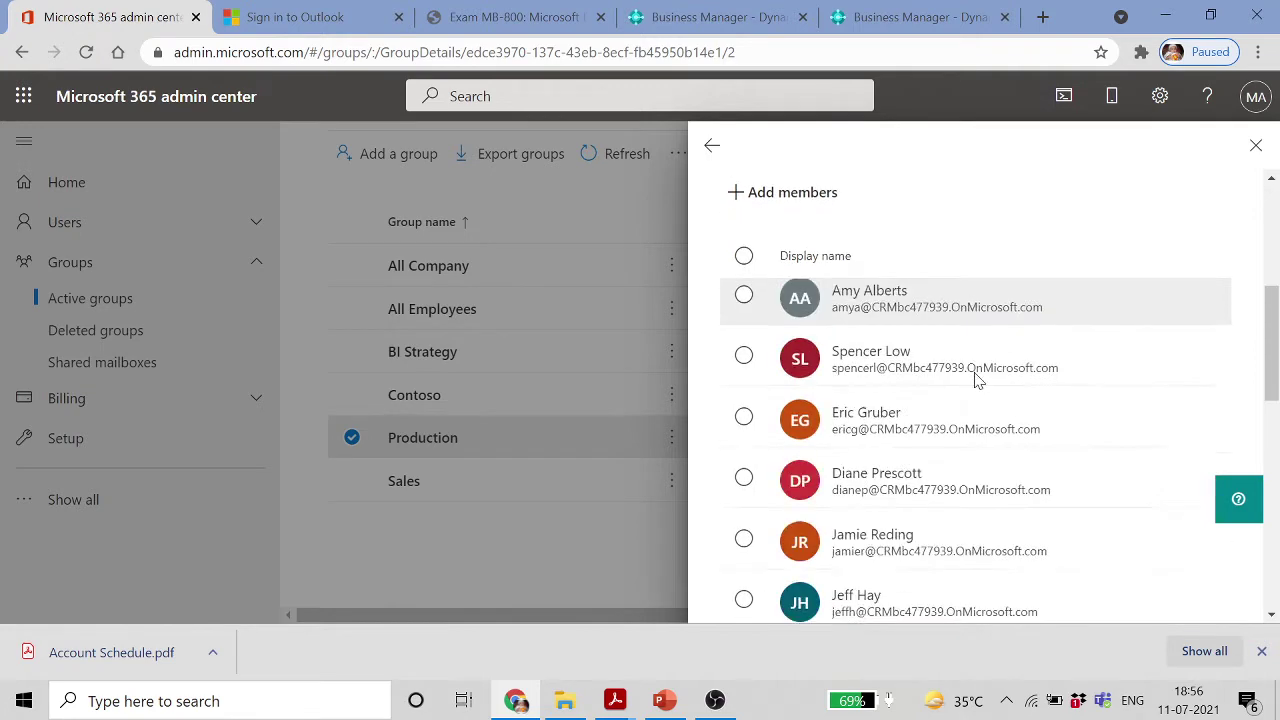
pyautogui.scroll(-5, 977, 380)
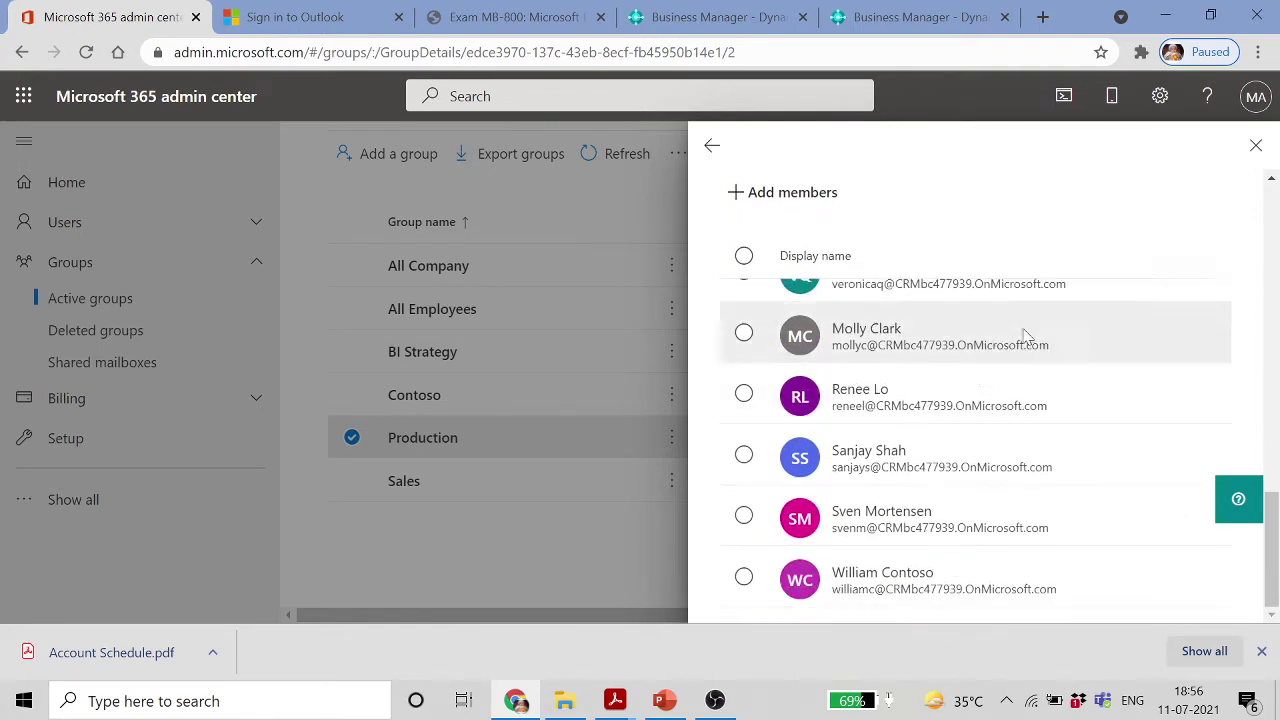
pyautogui.click(1255, 146)
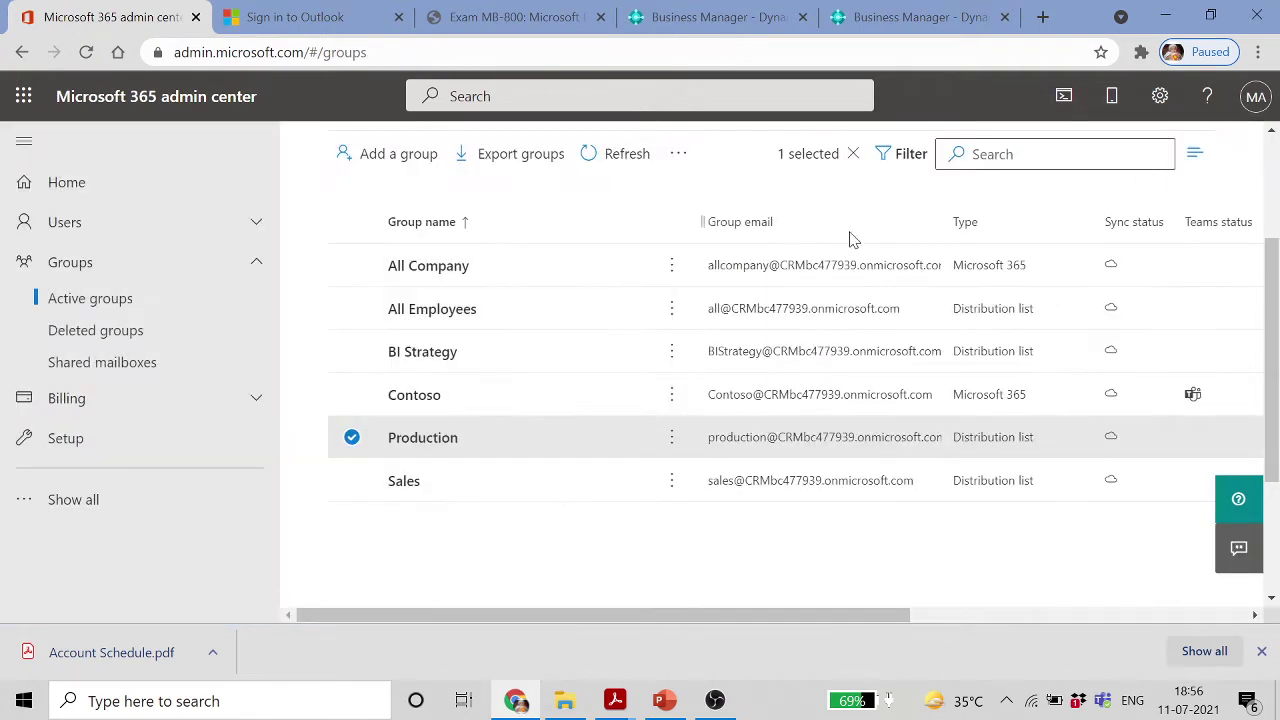
pyautogui.click(644, 166)
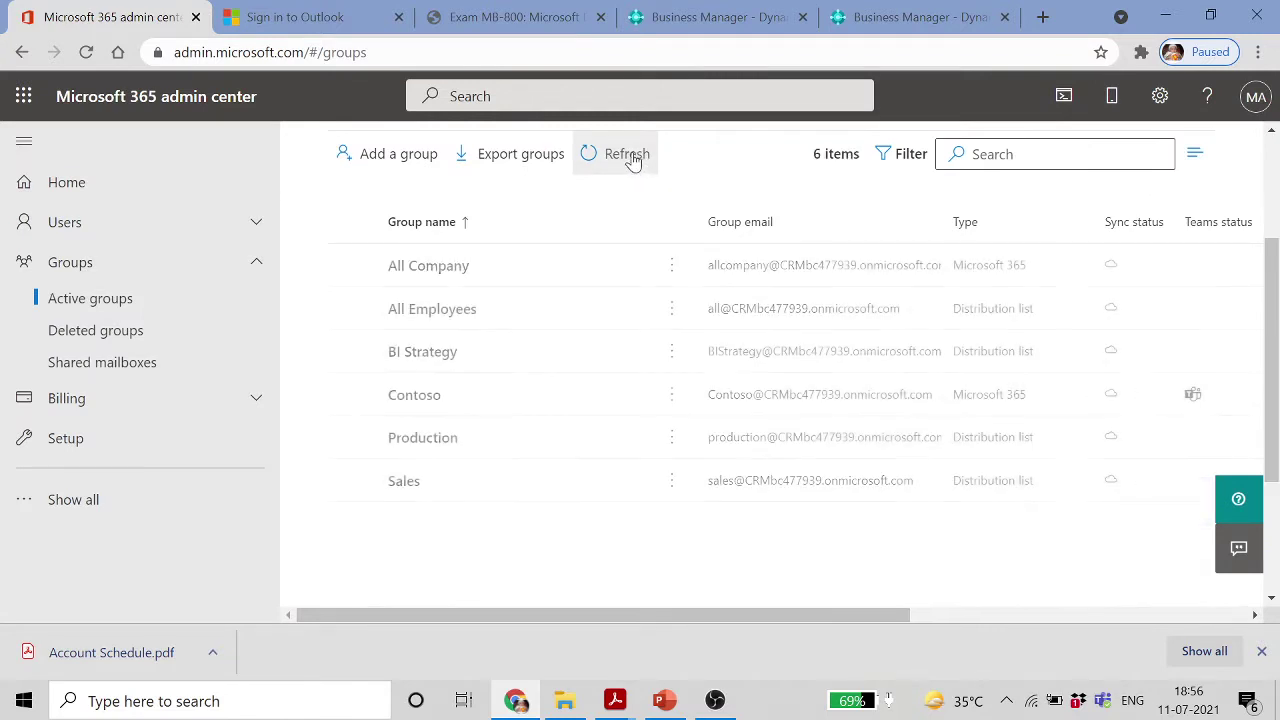
pyautogui.click(642, 162)
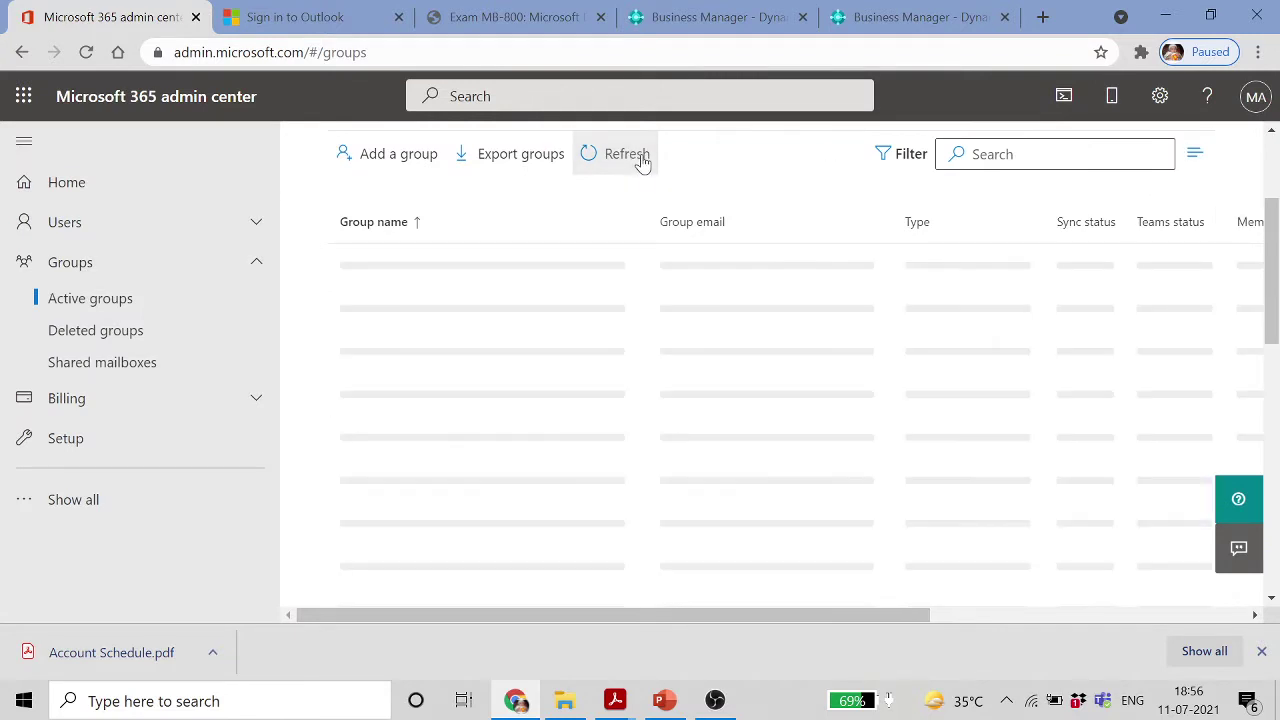
# Go to Users > Active users and open the first listed user's details
pyautogui.click(62, 222)
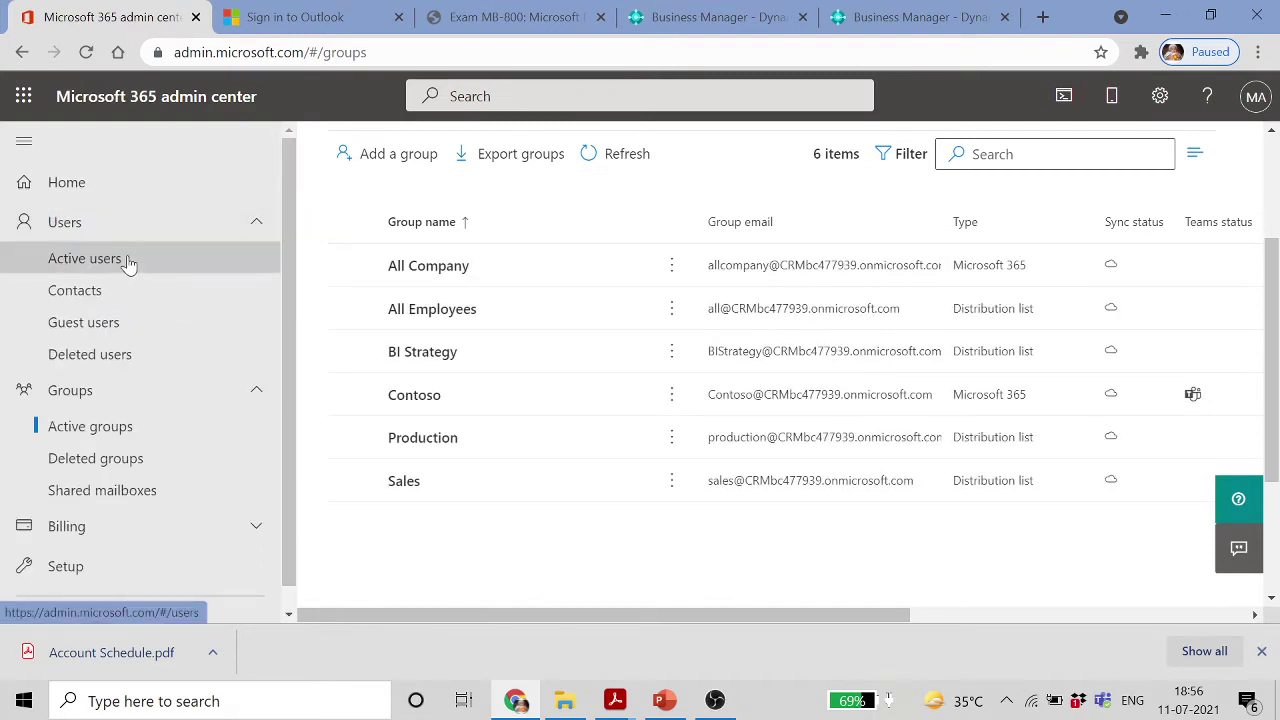
pyautogui.click(120, 263)
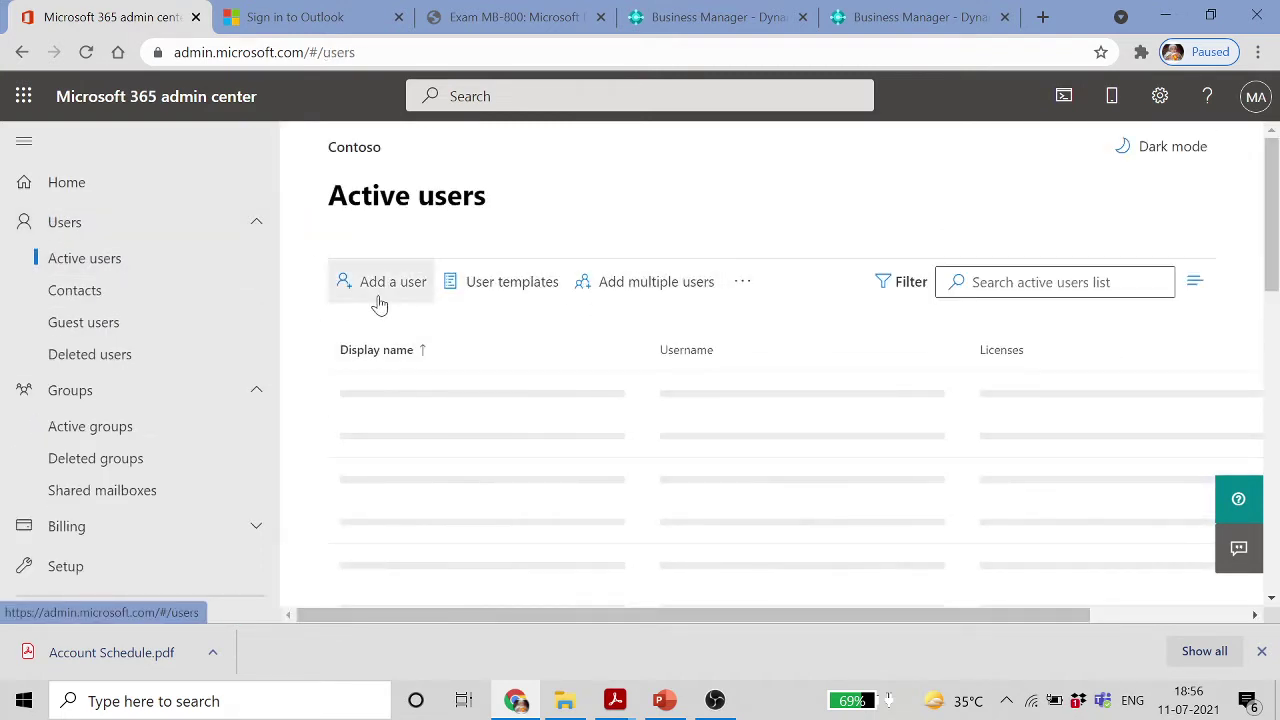
pyautogui.scroll(-3, 632, 390)
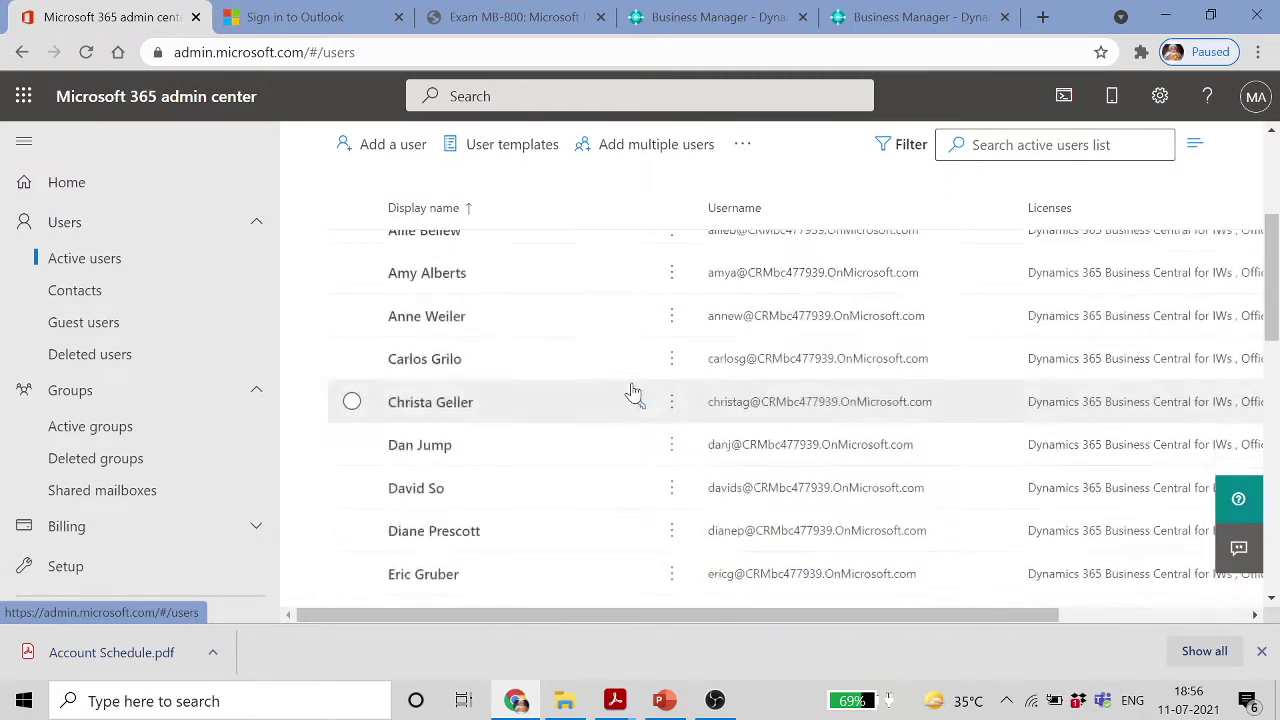
pyautogui.scroll(3, 632, 390)
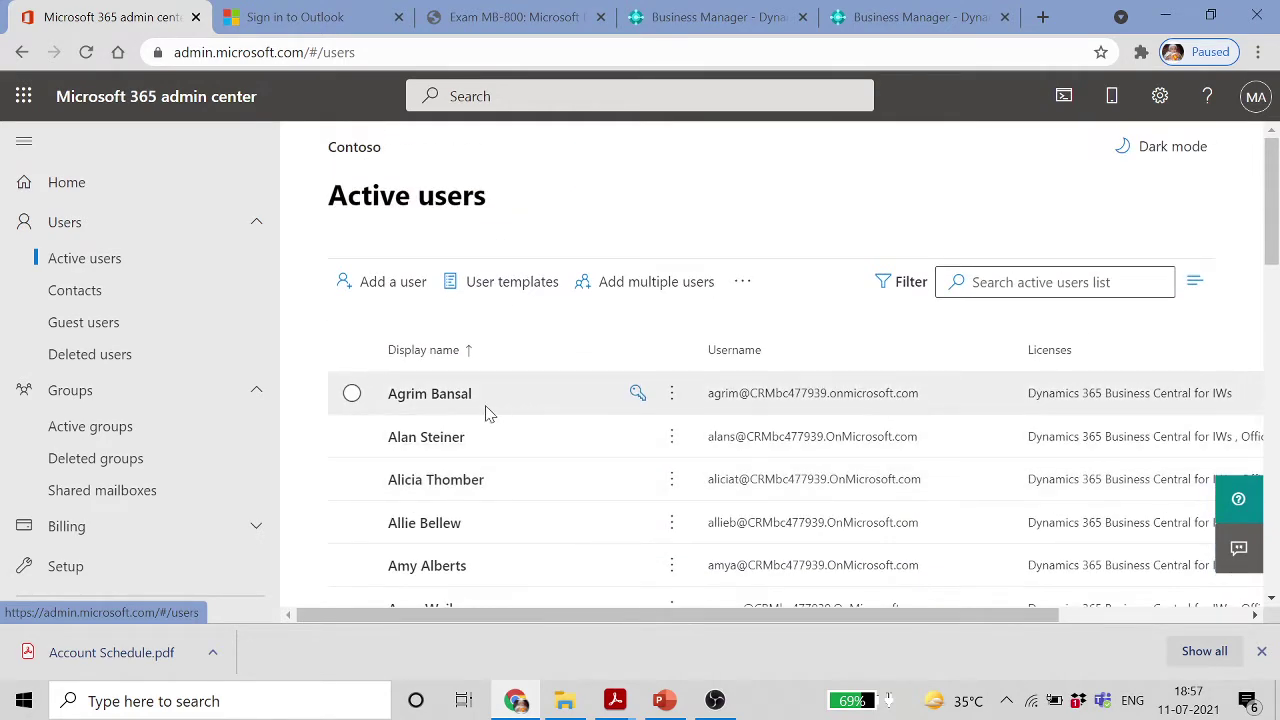
pyautogui.click(623, 397)
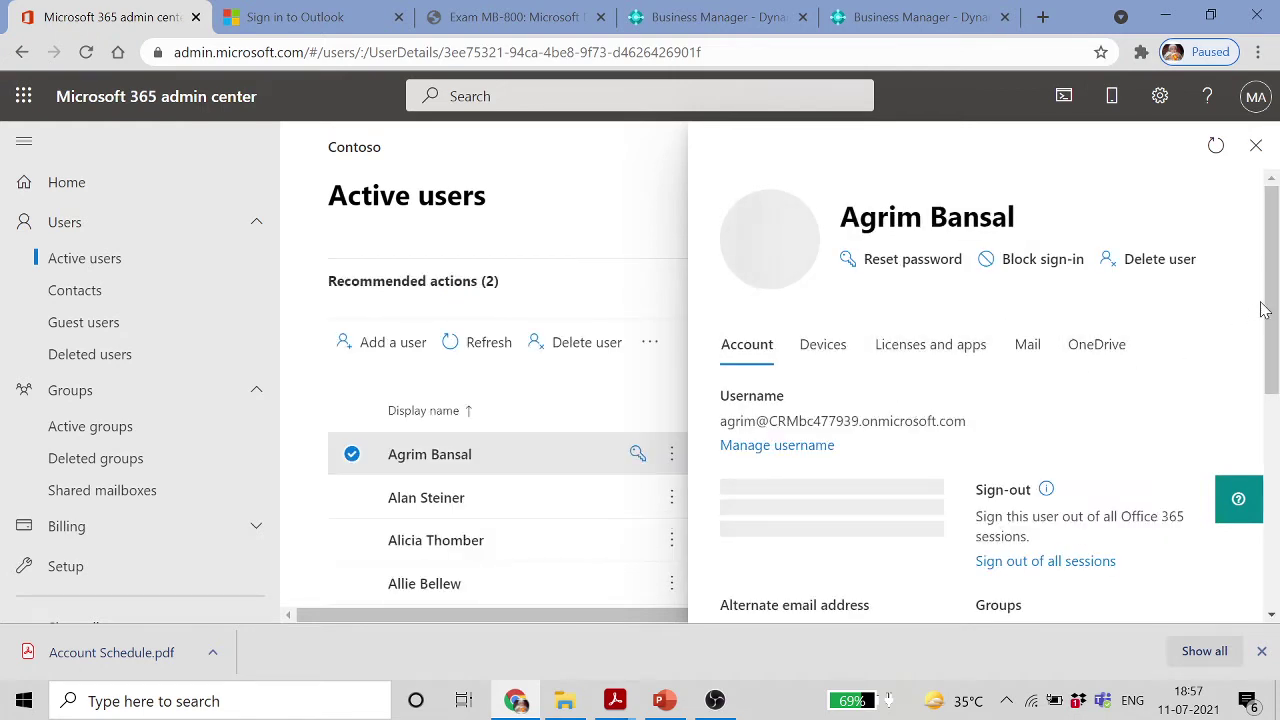
pyautogui.moveTo(1272, 285); pyautogui.dragTo(1000, 330)
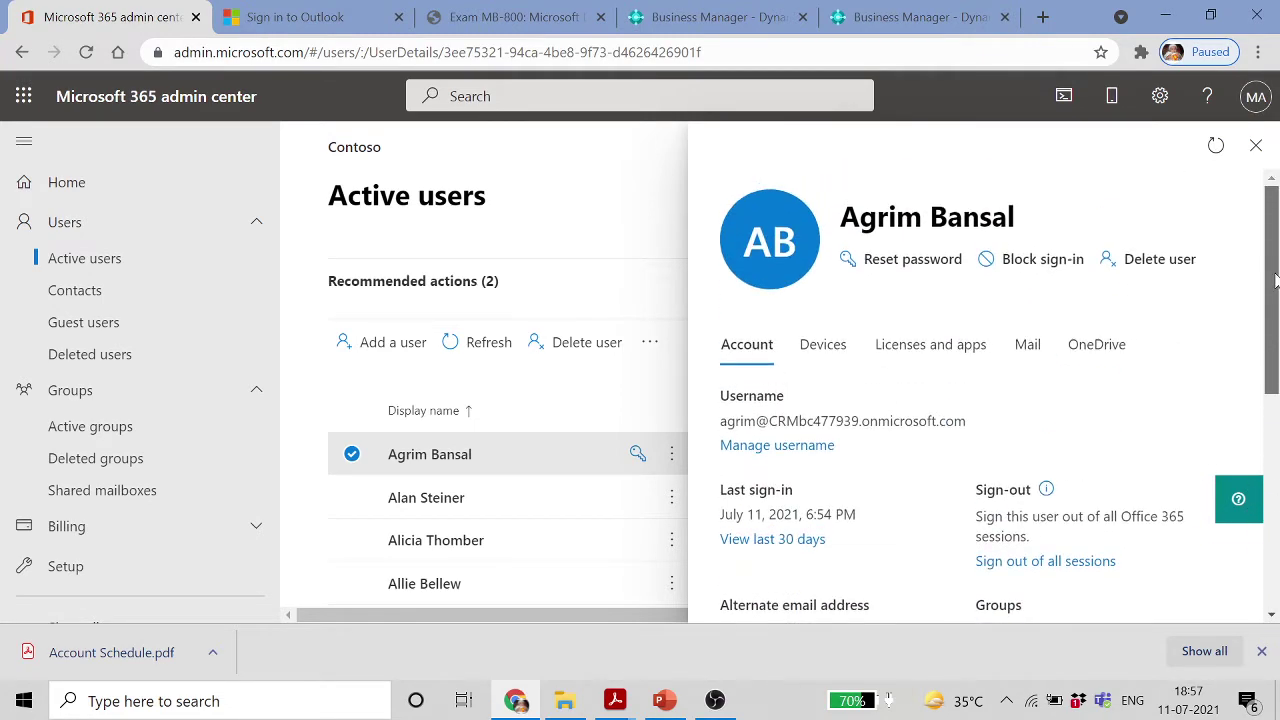
# Review the user's Devices, Licenses and apps, Mail and OneDrive tabs, then close the panel
pyautogui.click(837, 357)
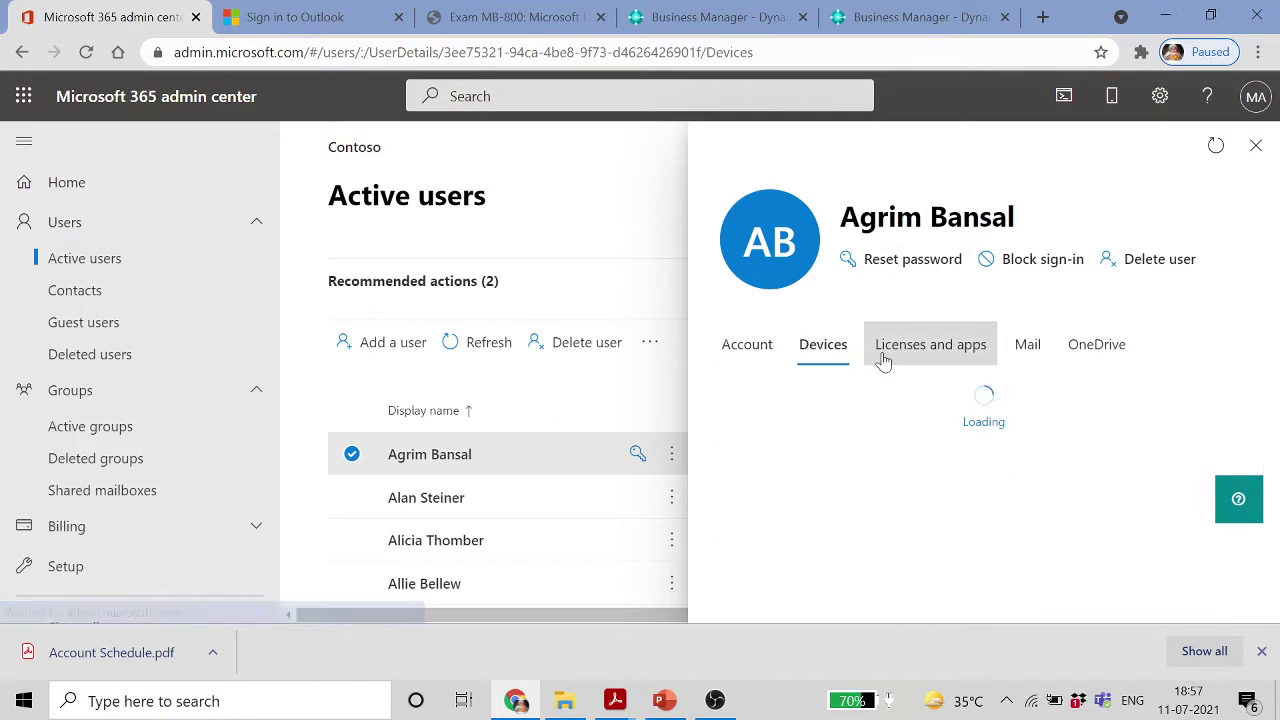
pyautogui.click(945, 355)
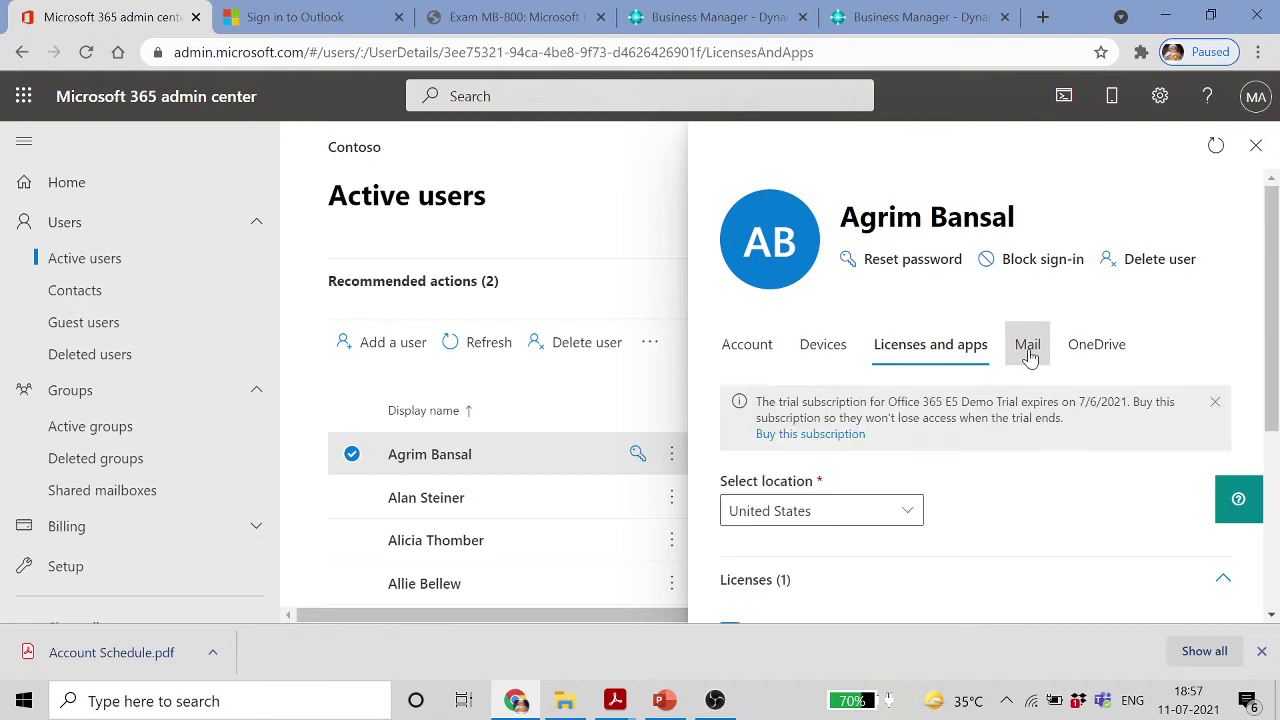
pyautogui.scroll(-3, 1000, 420)
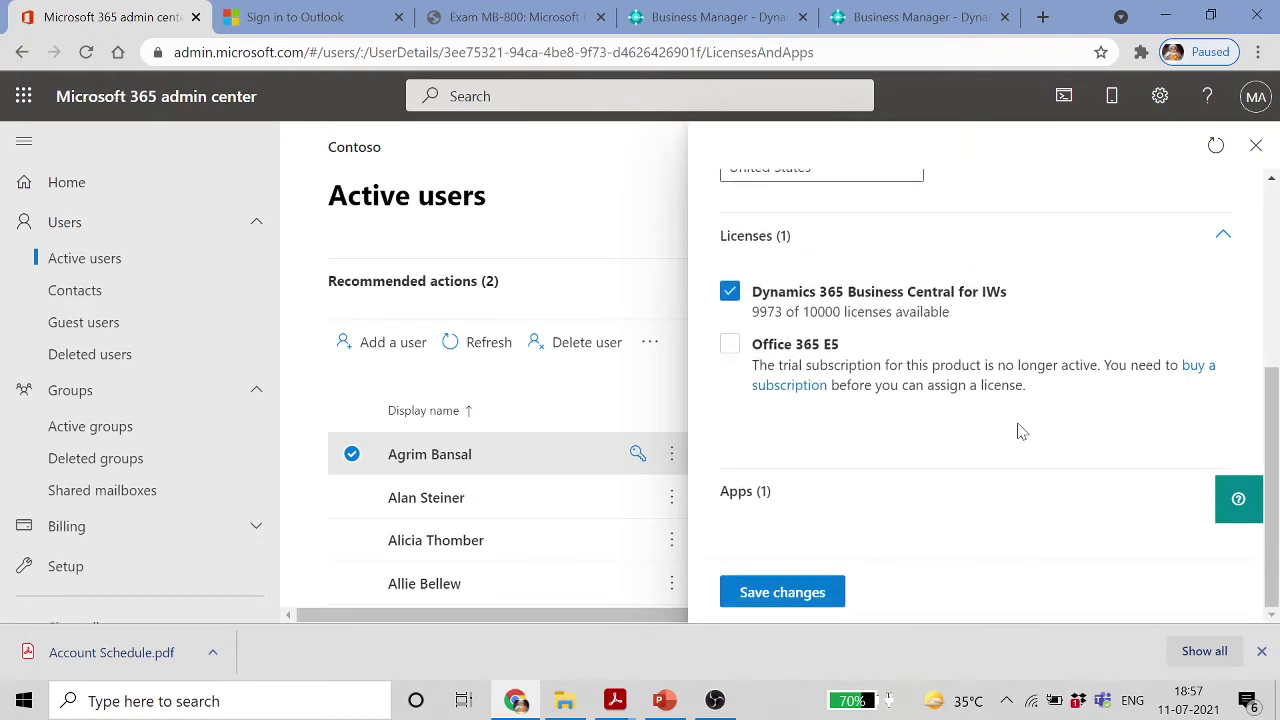
pyautogui.scroll(5, 1017, 429)
pyautogui.click(1028, 296)
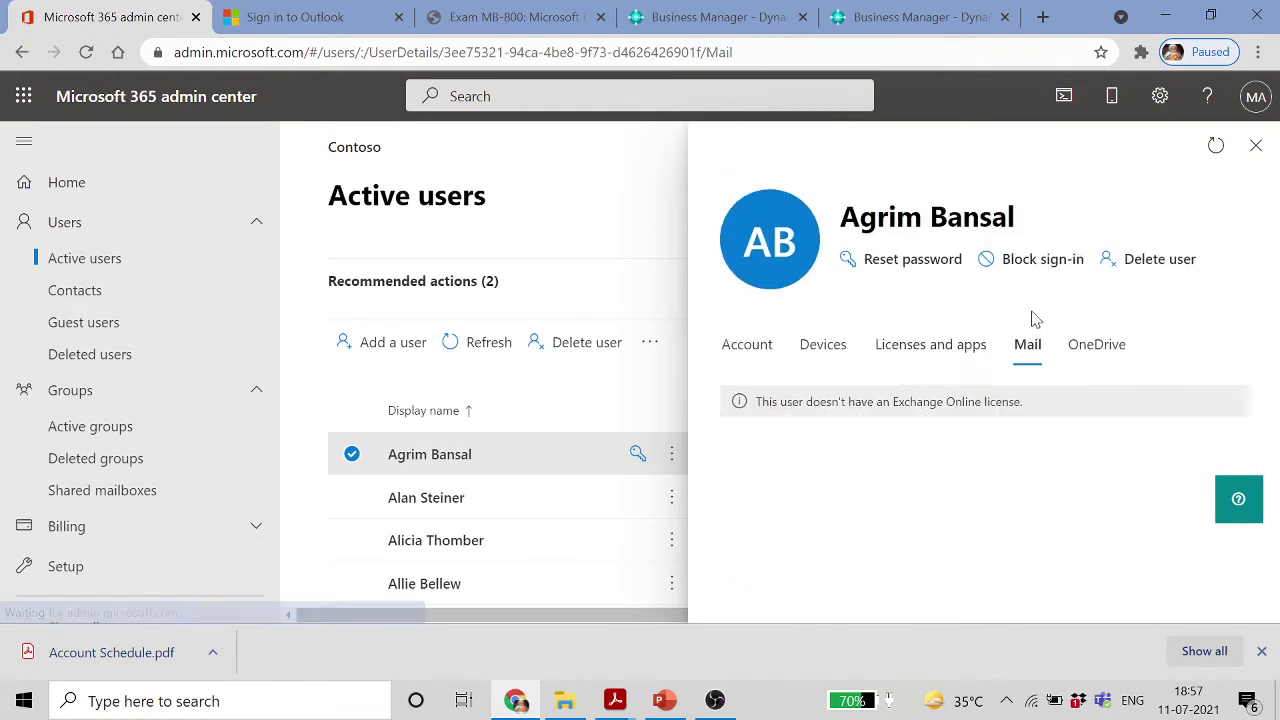
pyautogui.click(1121, 346)
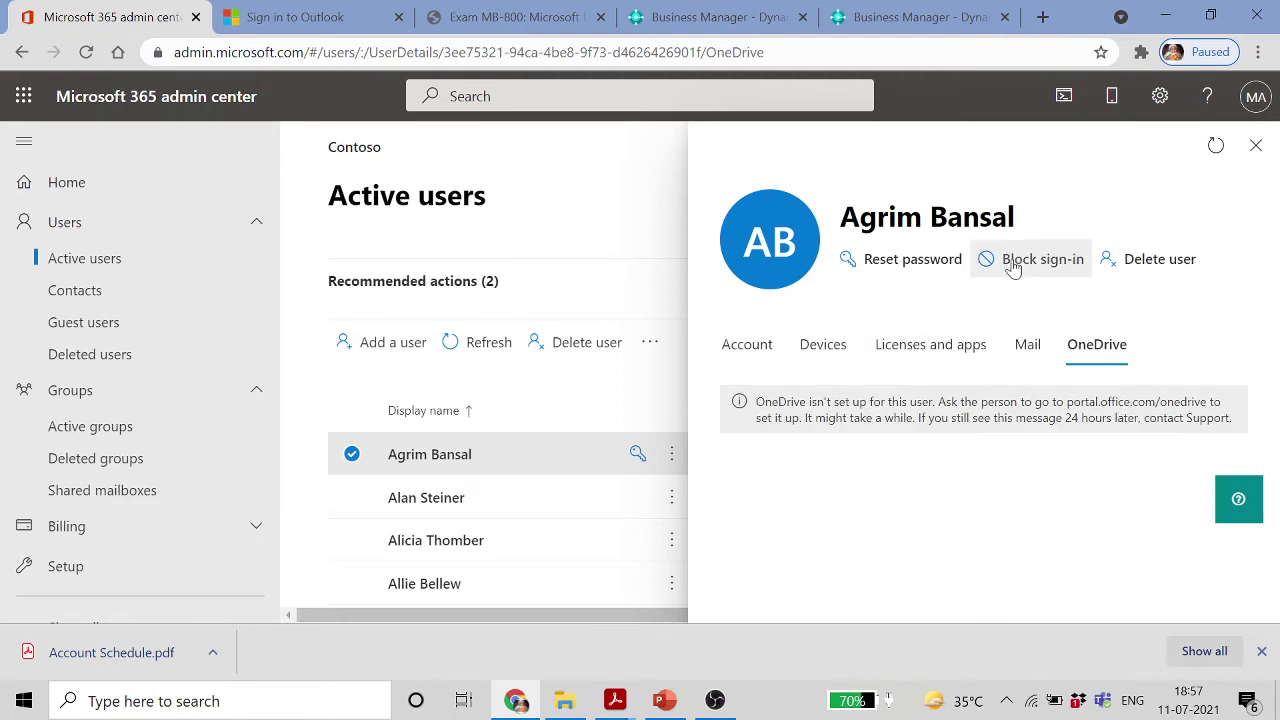
pyautogui.click(886, 264)
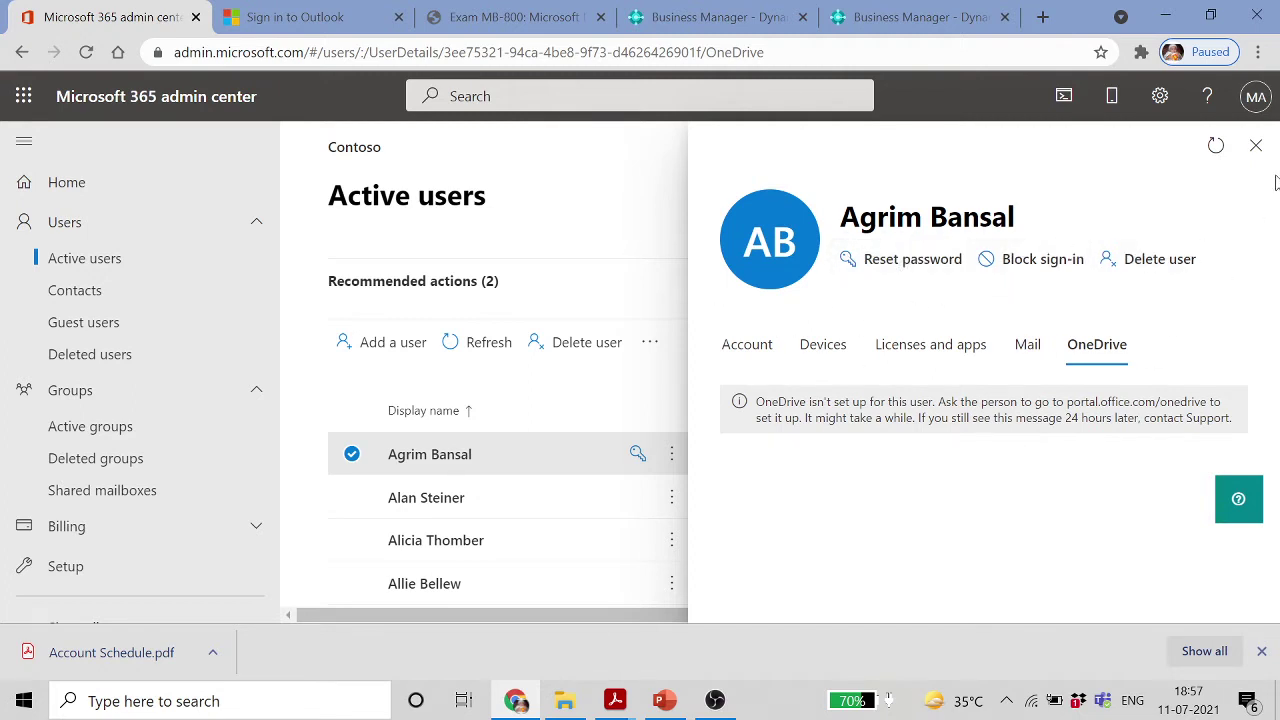
pyautogui.click(1256, 145)
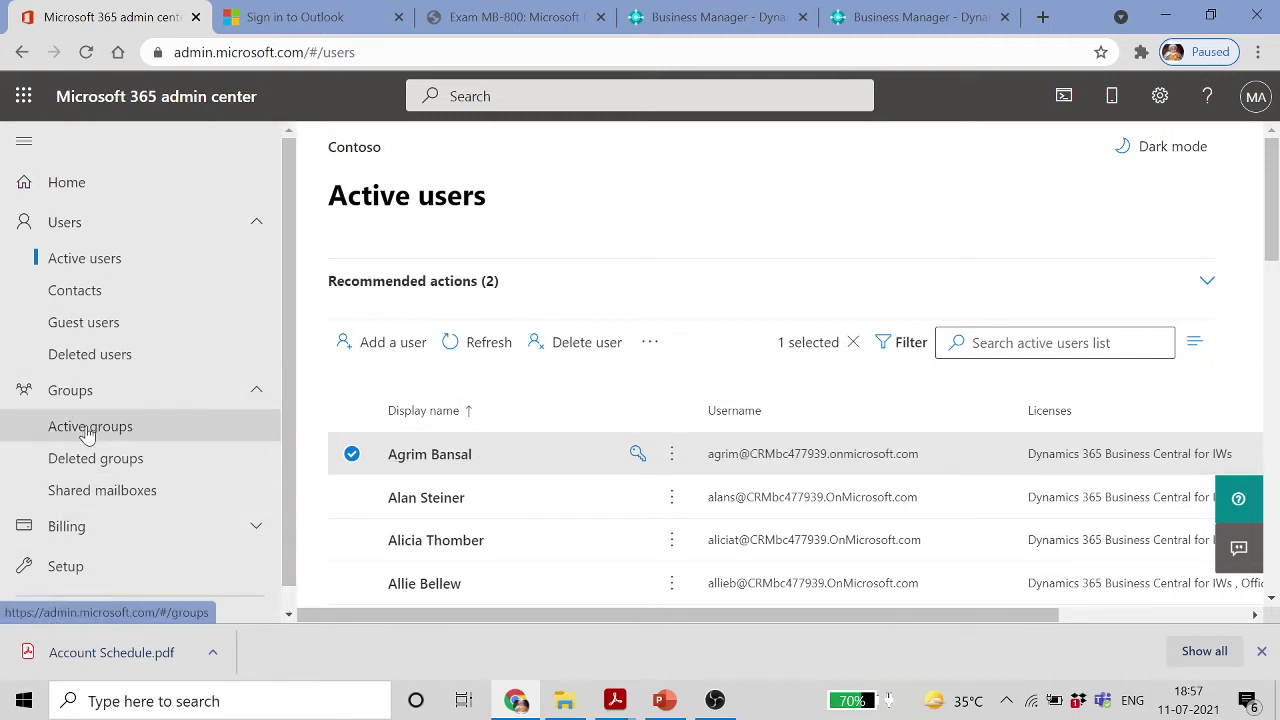
# Go to Groups > Active groups and open the Sales group's details
pyautogui.click(76, 396)
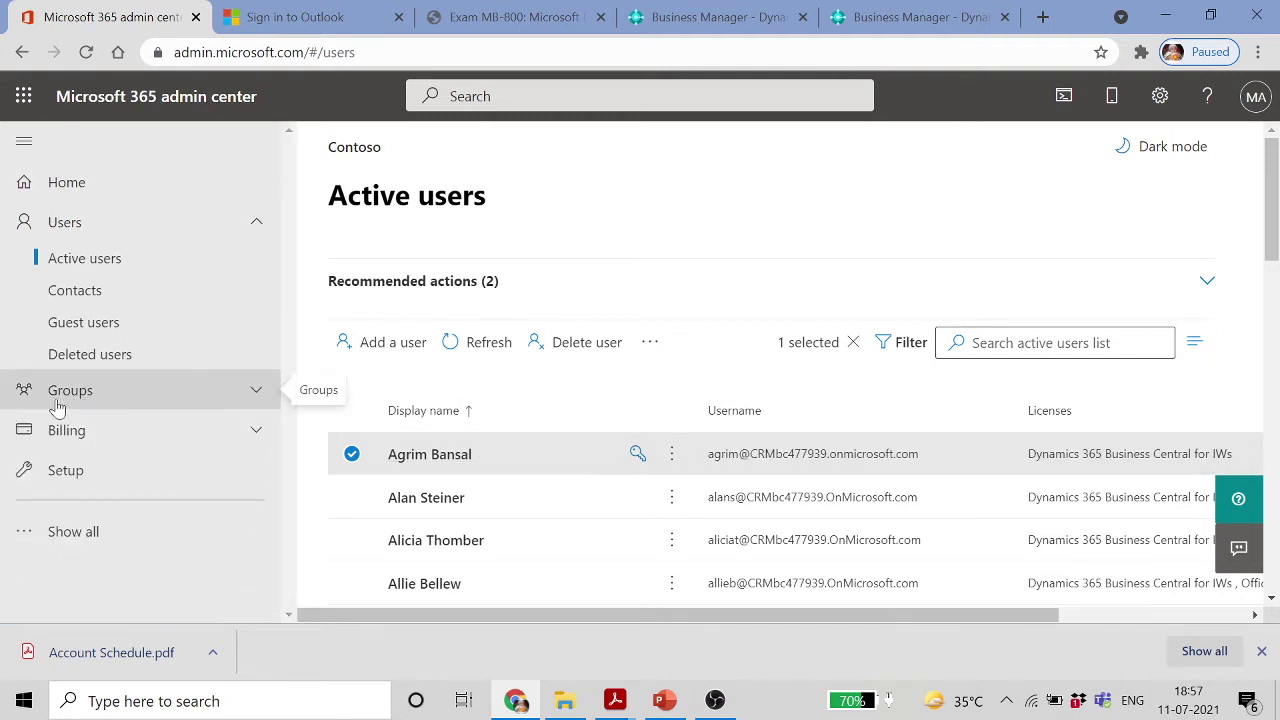
pyautogui.click(52, 404)
pyautogui.click(91, 428)
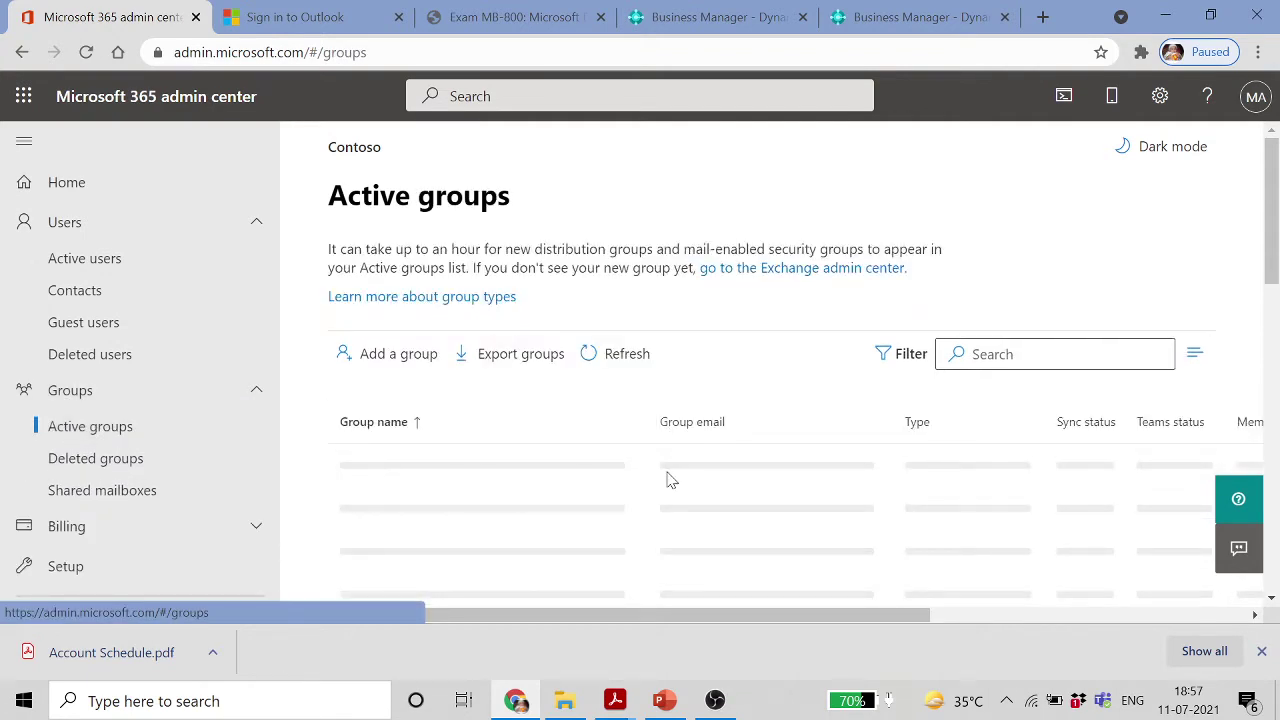
pyautogui.scroll(-2, 670, 480)
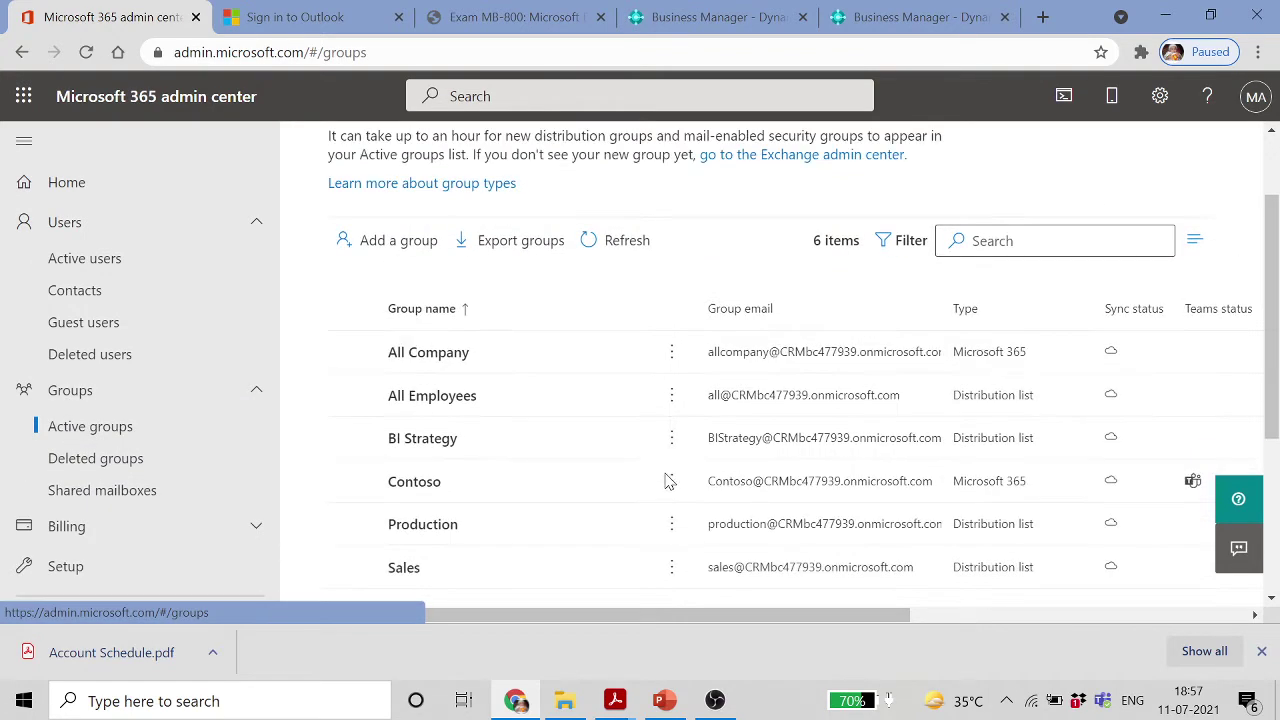
pyautogui.click(405, 568)
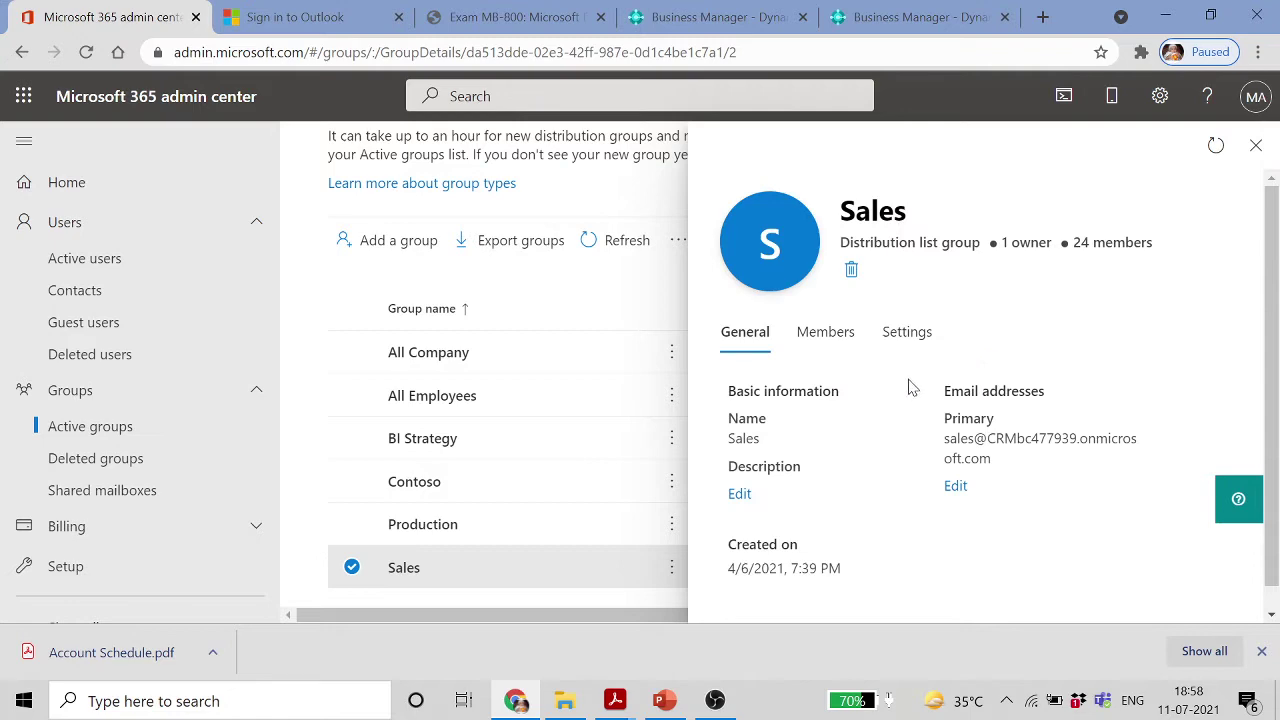
pyautogui.scroll(-1, 856, 440)
# Search Sales group's Add members for the new user, cancel after no match, and close the panel
pyautogui.click(829, 330)
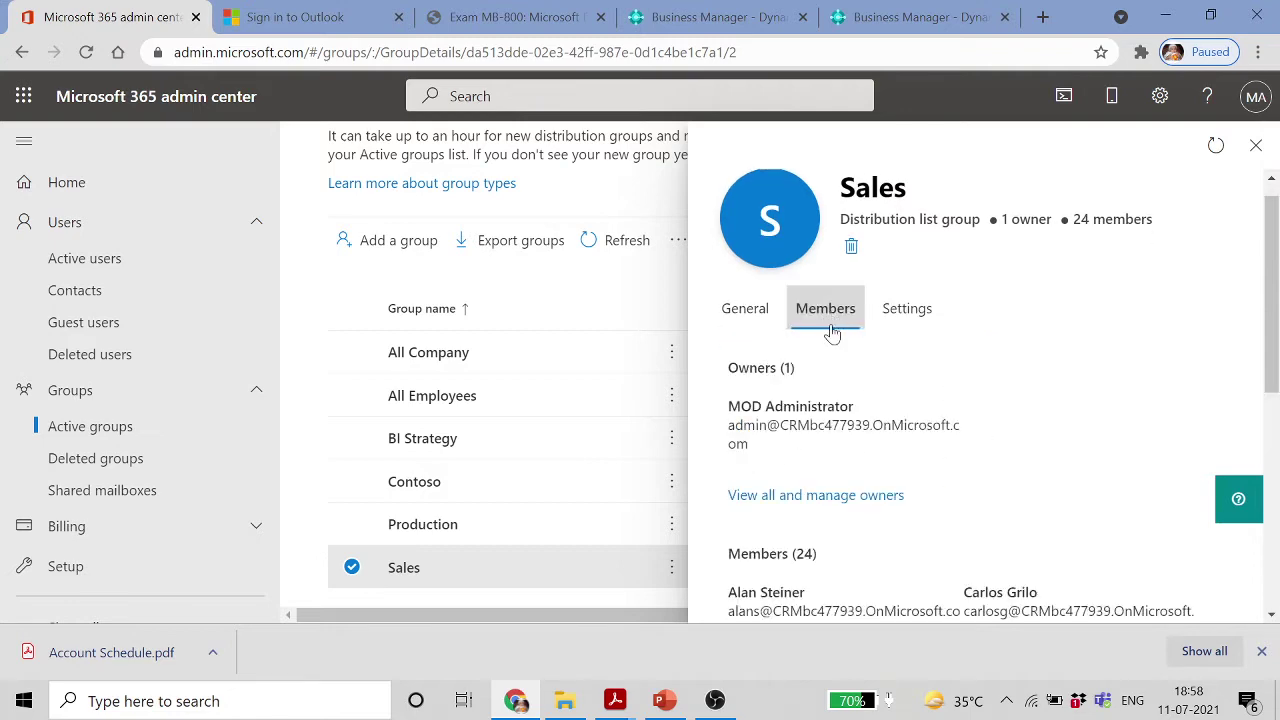
pyautogui.scroll(-5, 891, 423)
pyautogui.scroll(3, 895, 427)
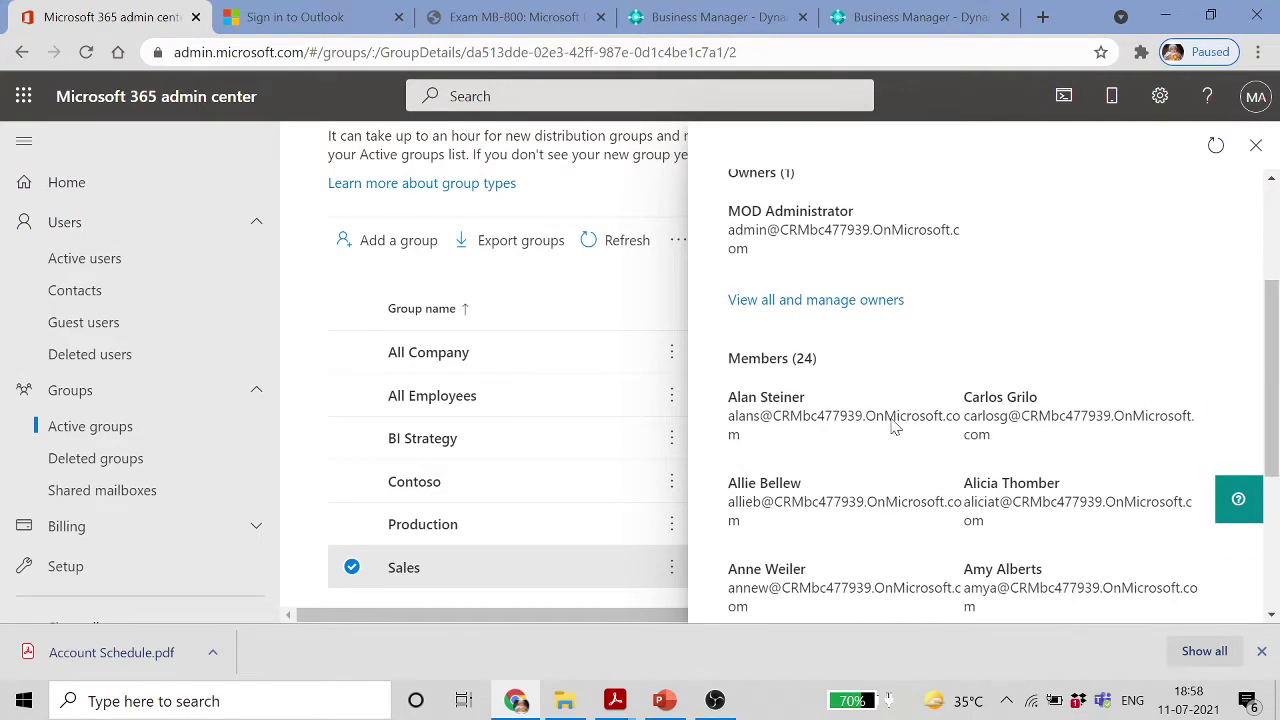
pyautogui.scroll(-3, 874, 318)
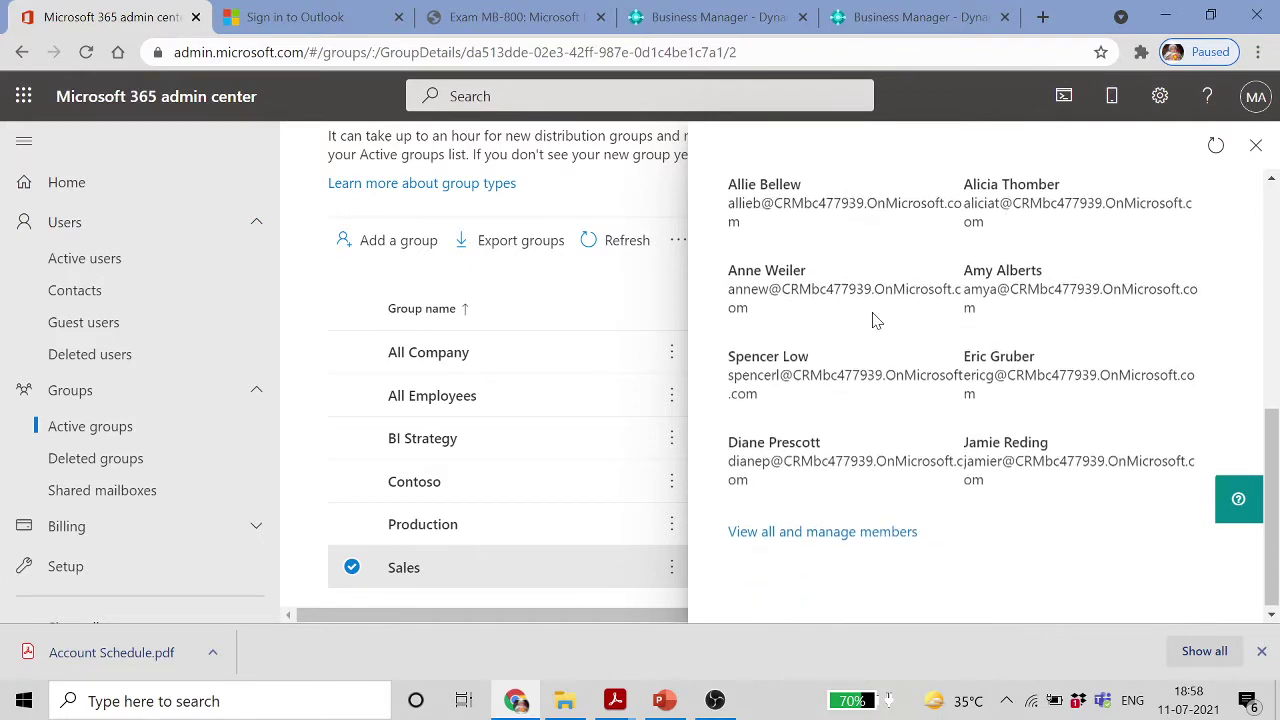
pyautogui.click(873, 532)
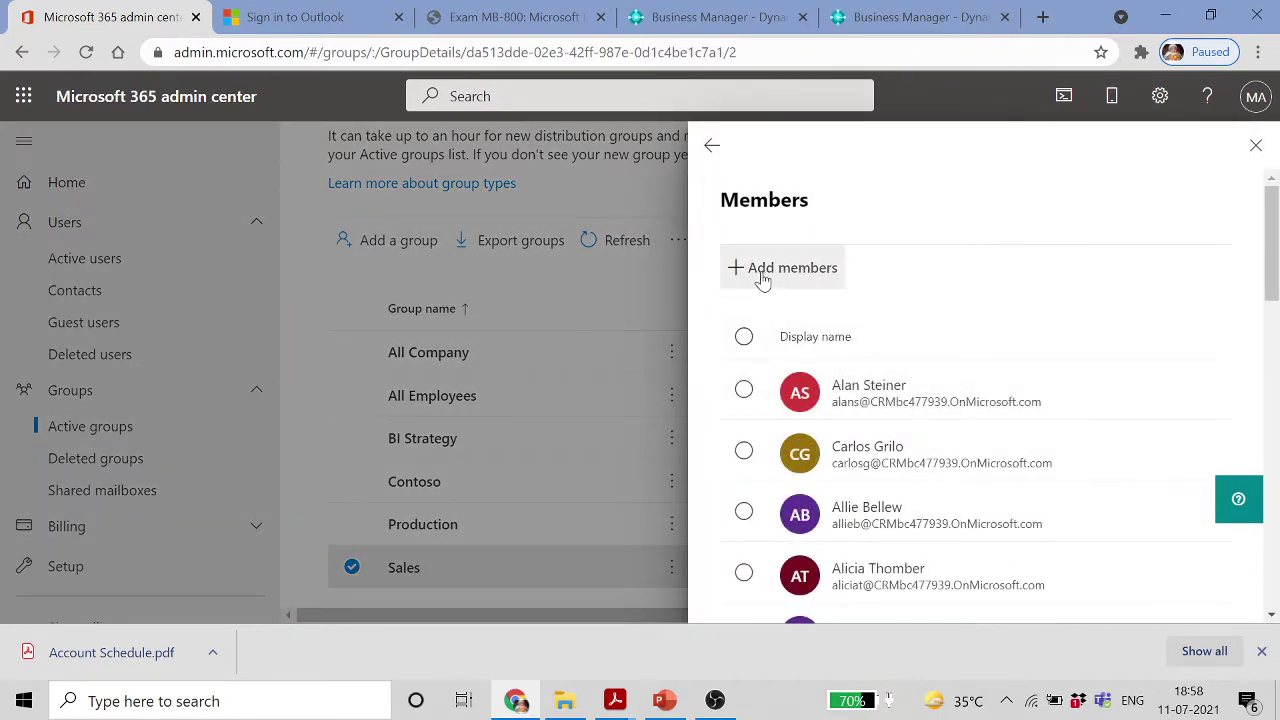
pyautogui.click(772, 270)
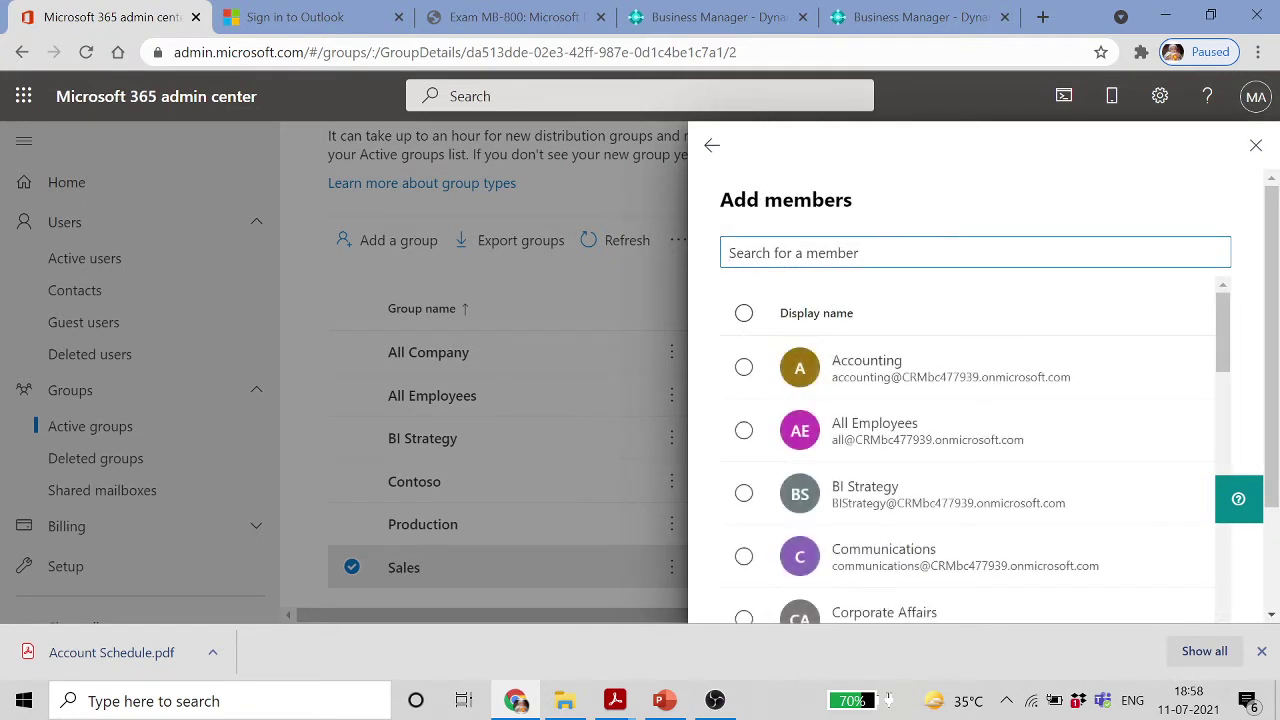
pyautogui.write('agrim')
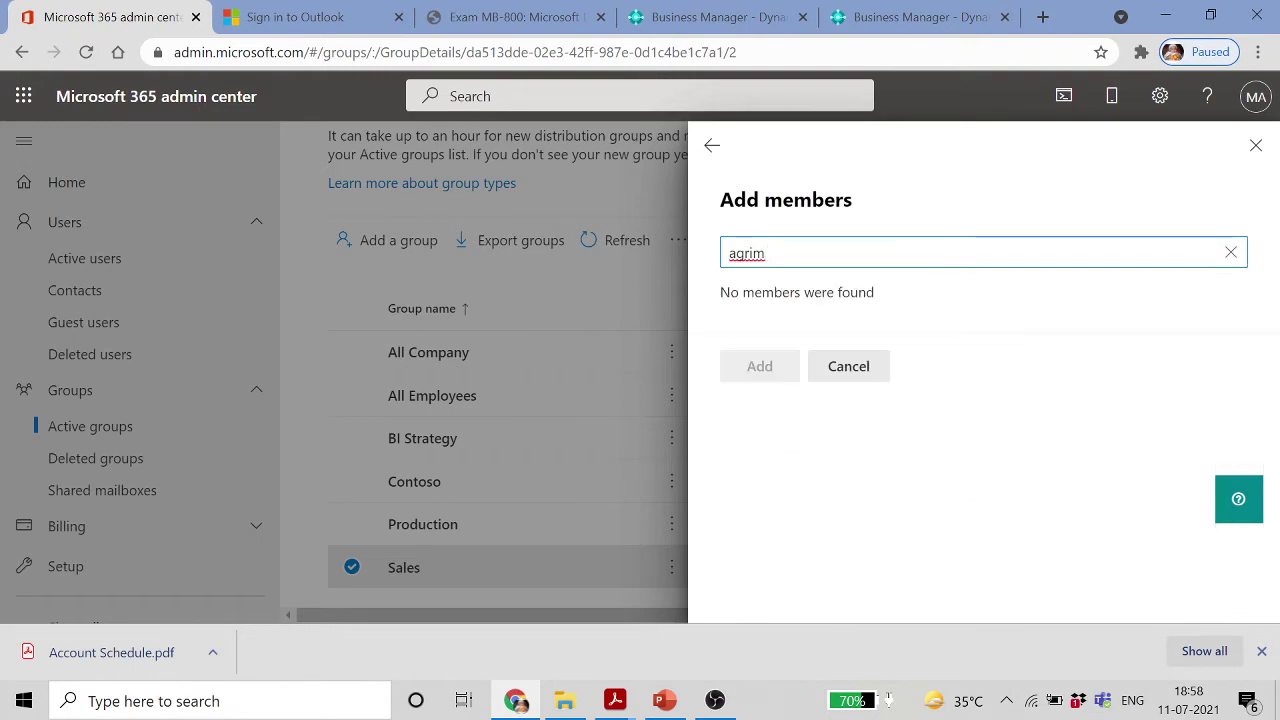
pyautogui.click(868, 366)
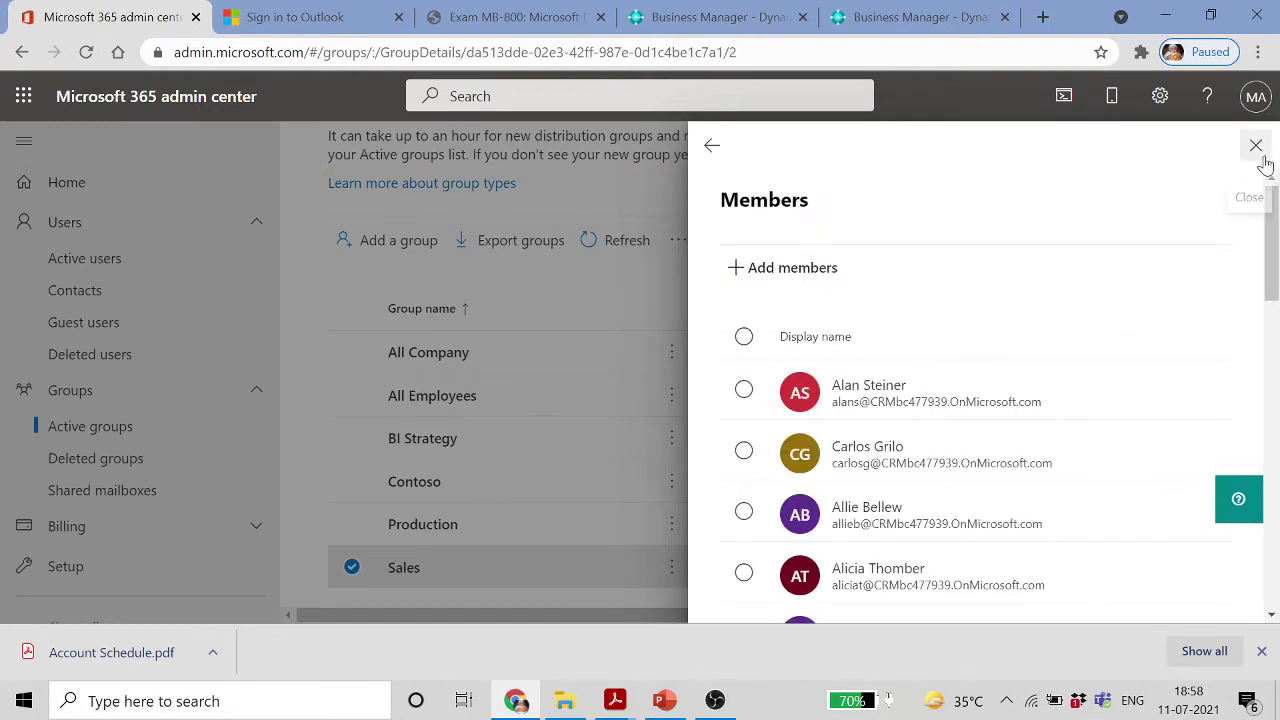
pyautogui.click(1254, 145)
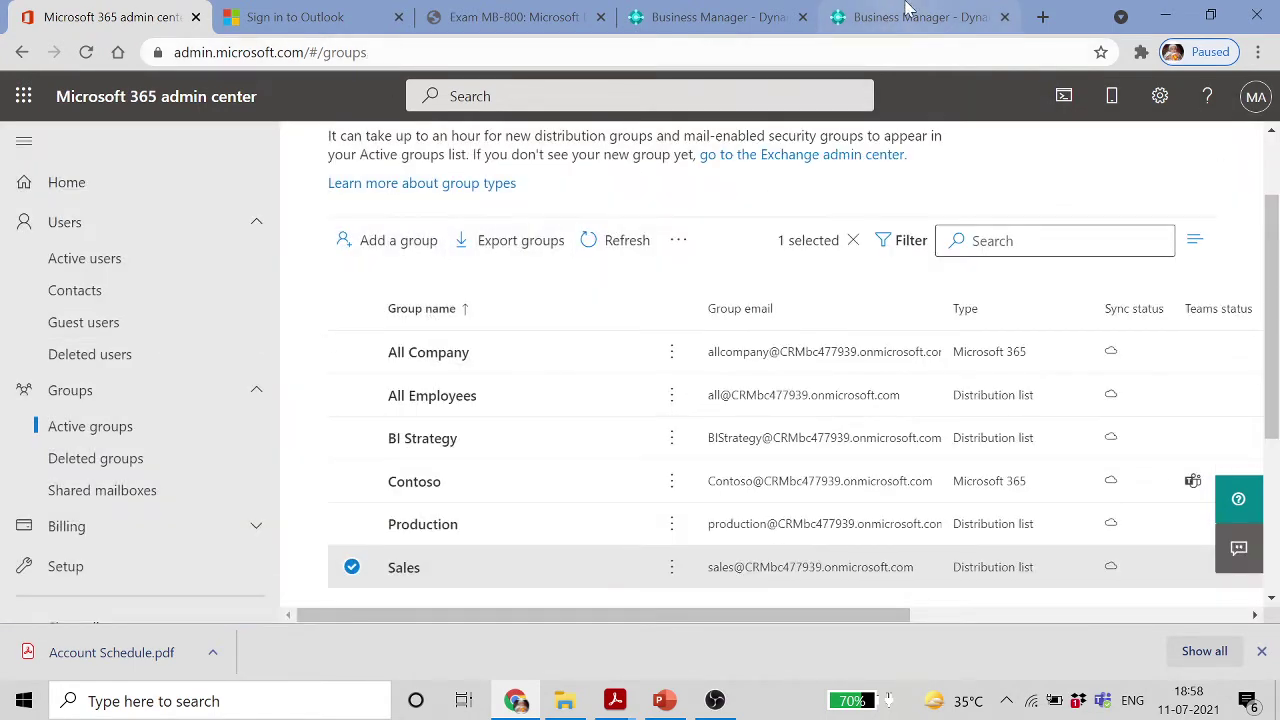
# Switch to Business Central and search 'user' in Tell me
pyautogui.click(905, 10)
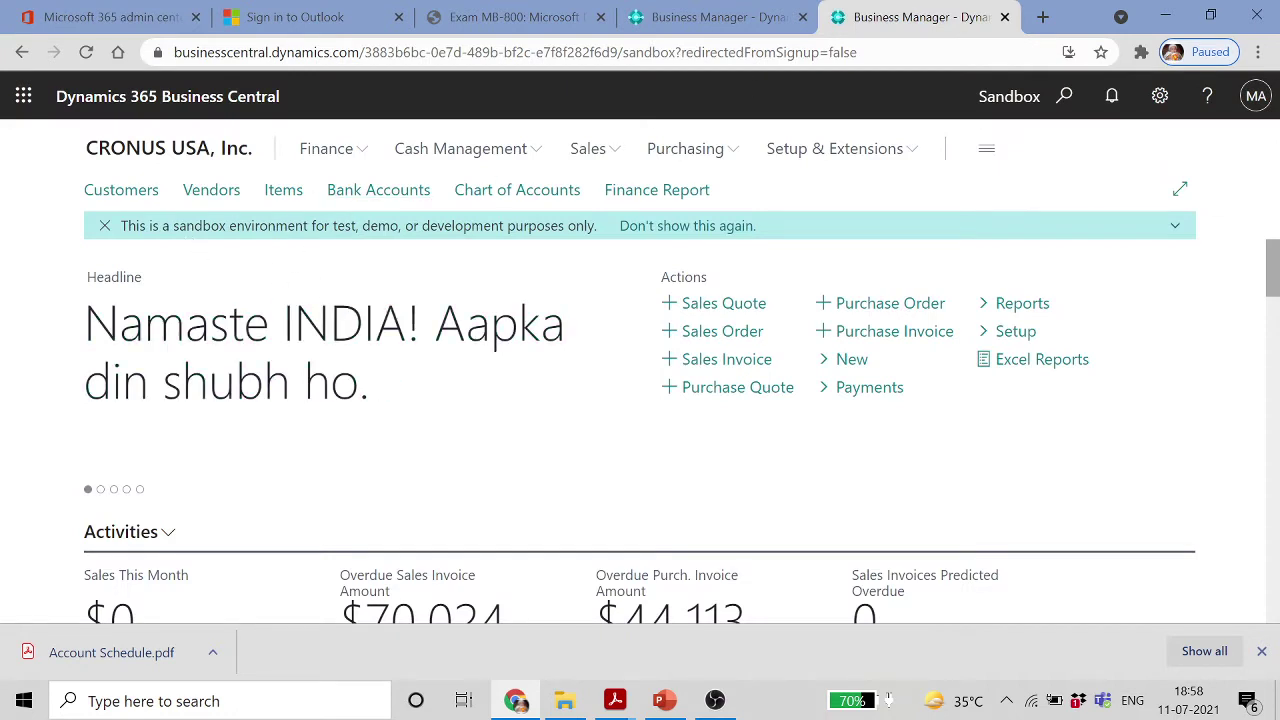
pyautogui.click(1064, 96)
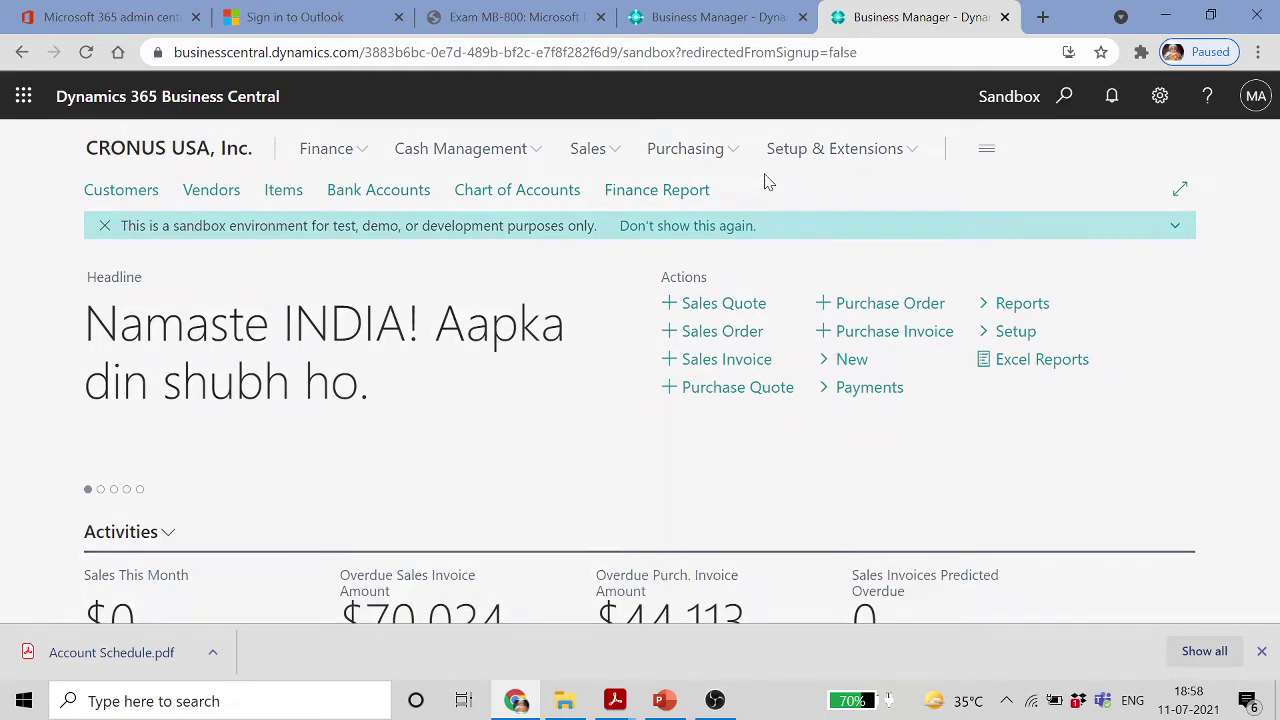
pyautogui.write('us')
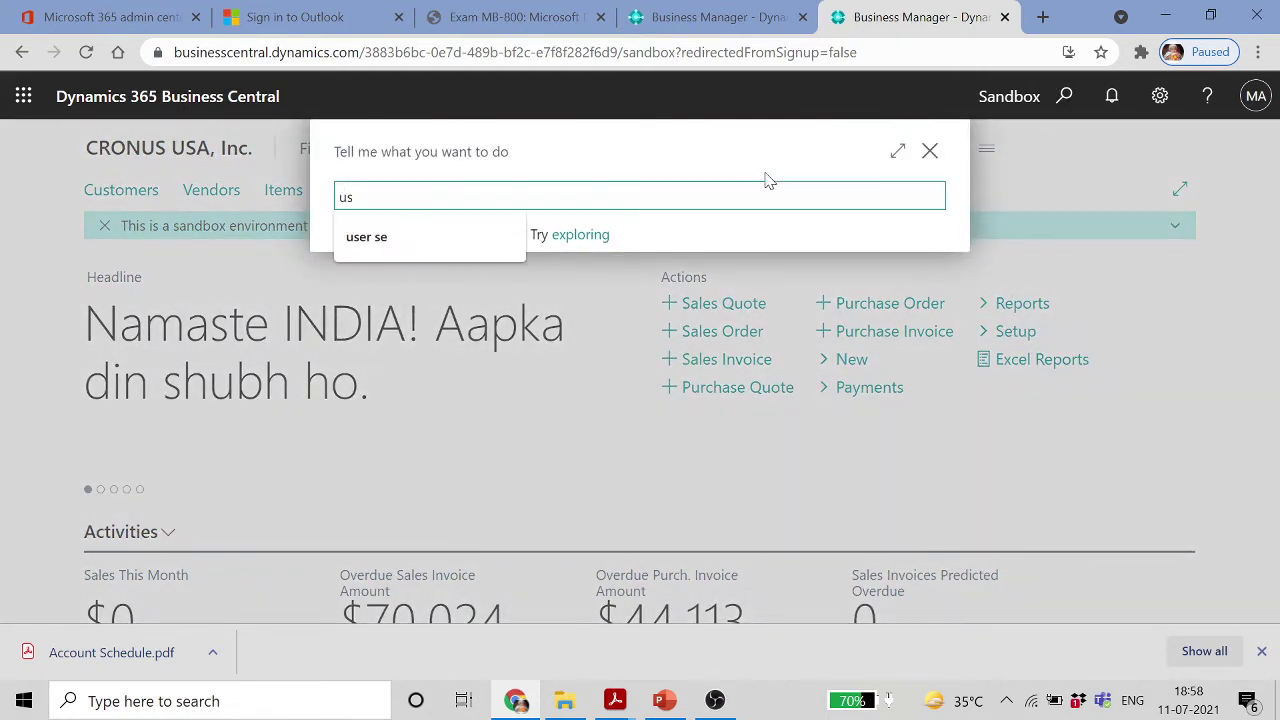
pyautogui.click(1256, 96)
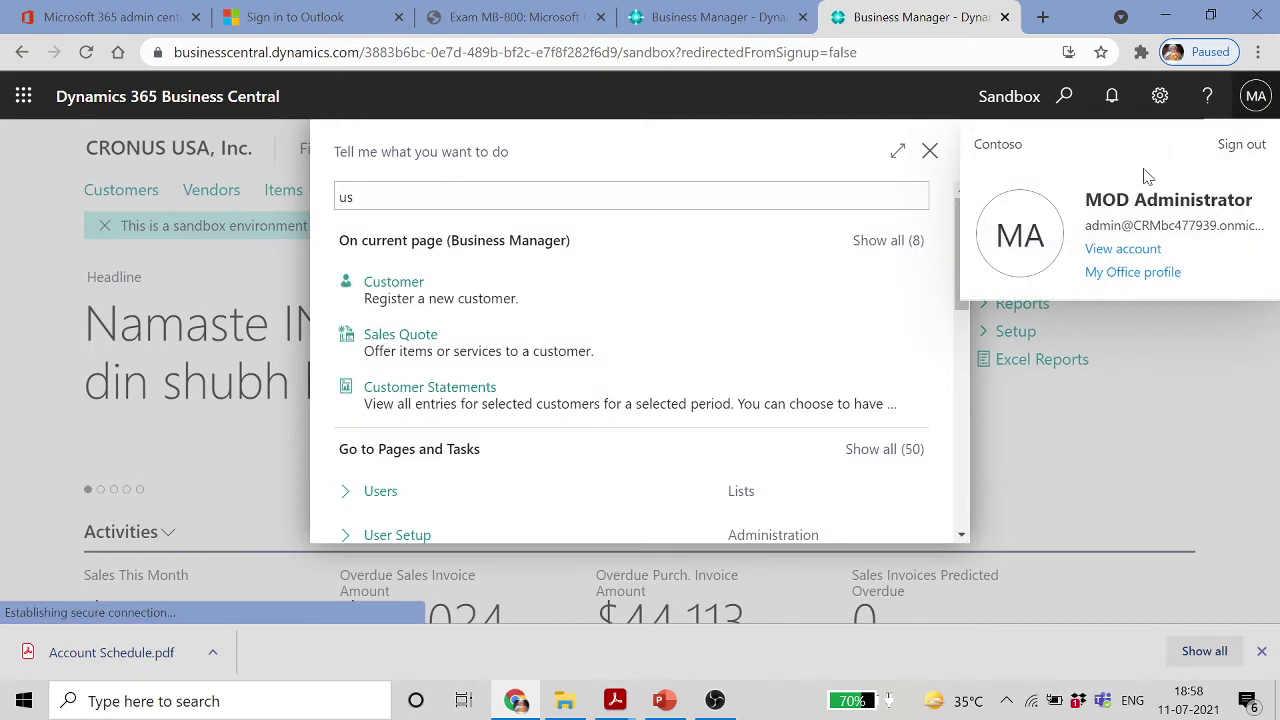
pyautogui.doubleClick(400, 208)
pyautogui.write('user')
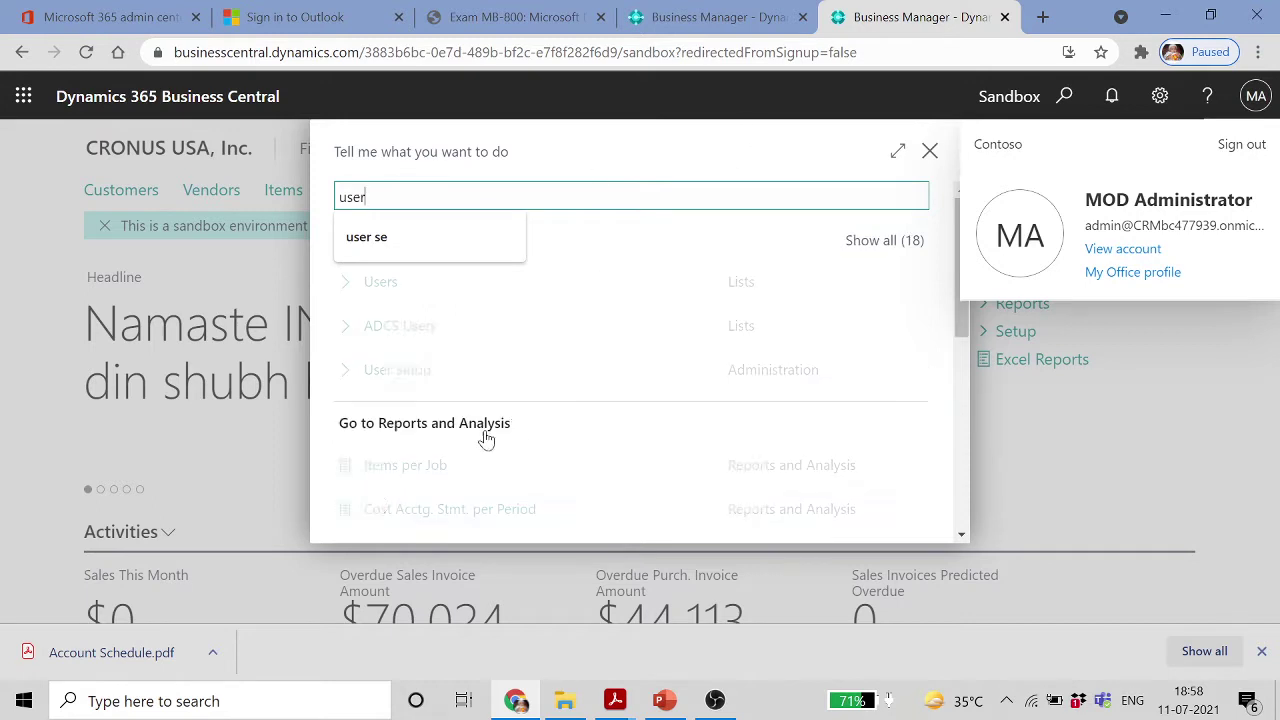
# Open the Users list, dismiss the About user accounts tip, and go back to the Role Center
pyautogui.click(420, 299)
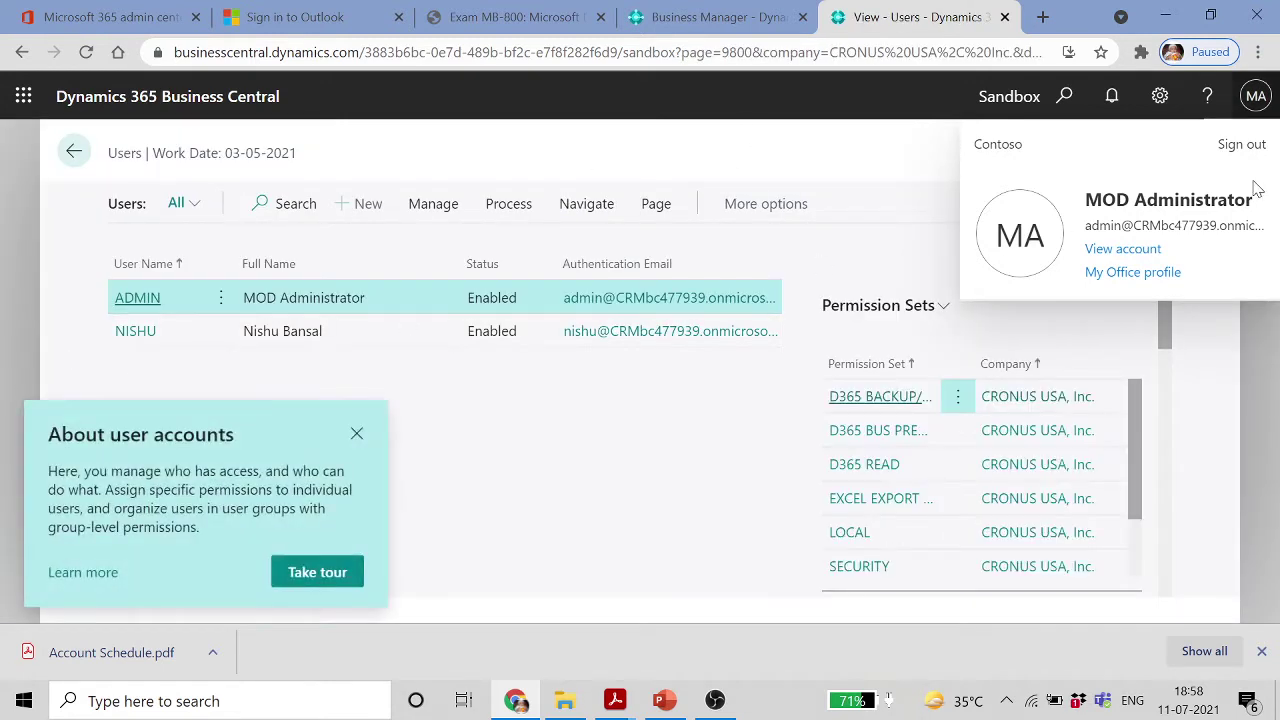
pyautogui.click(357, 434)
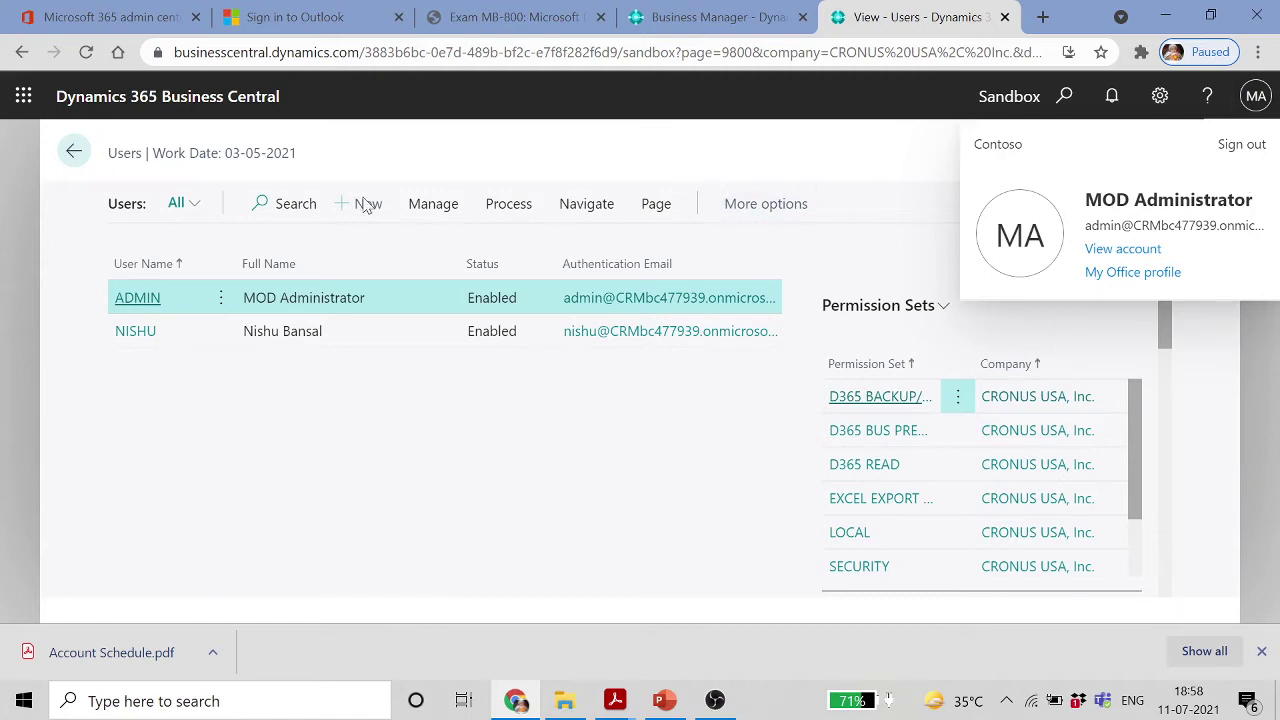
pyautogui.click(75, 157)
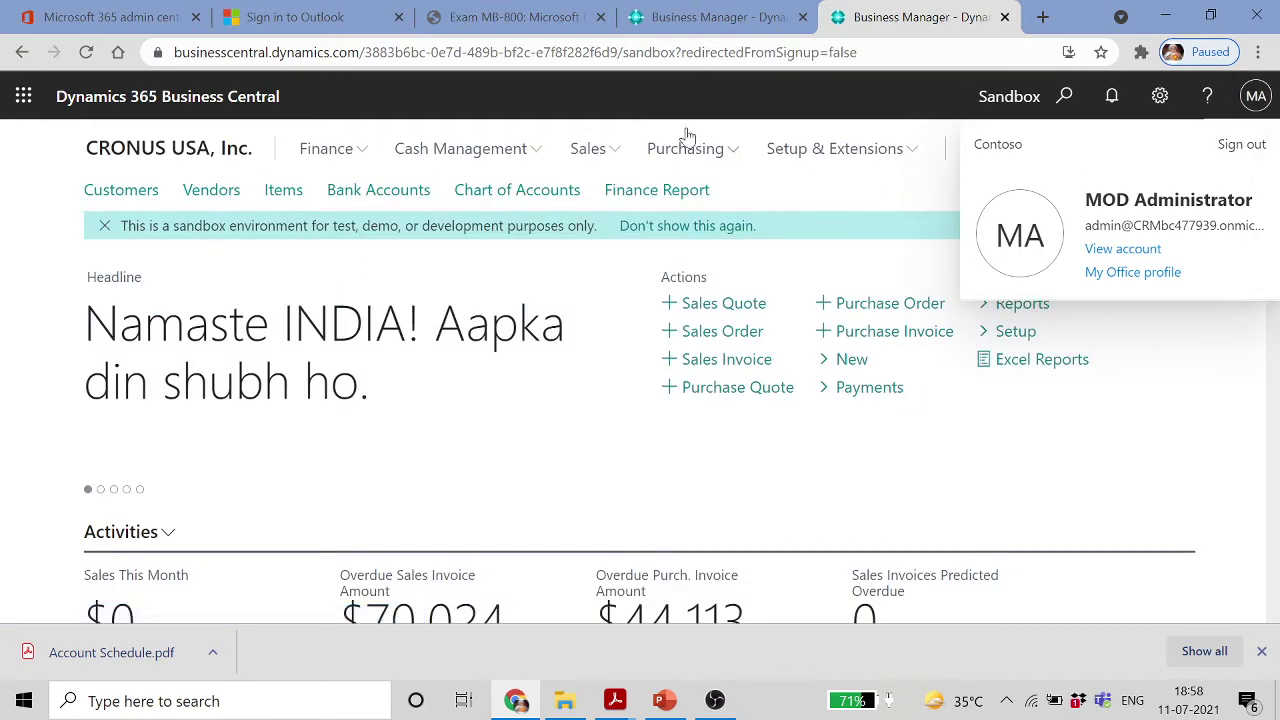
# Close the second Business Manager tab, dismiss the App published message, and open the Users list
pyautogui.click(720, 17)
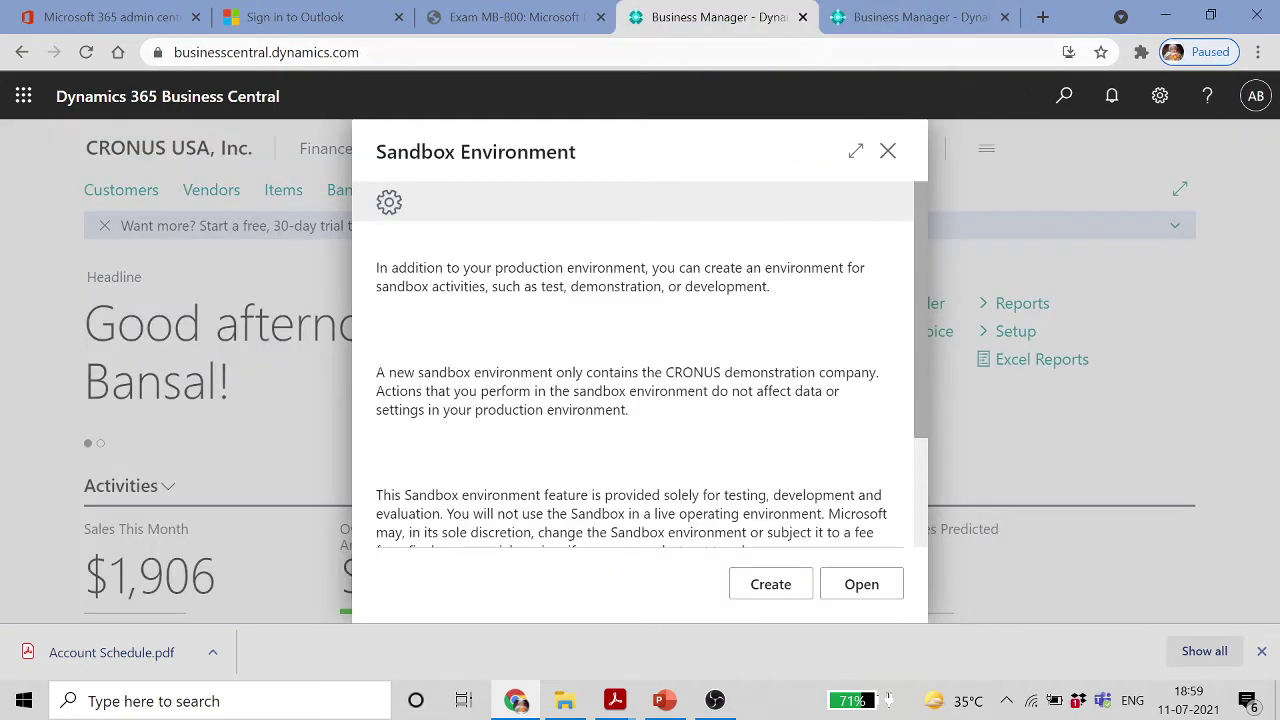
pyautogui.click(803, 17)
pyautogui.click(737, 164)
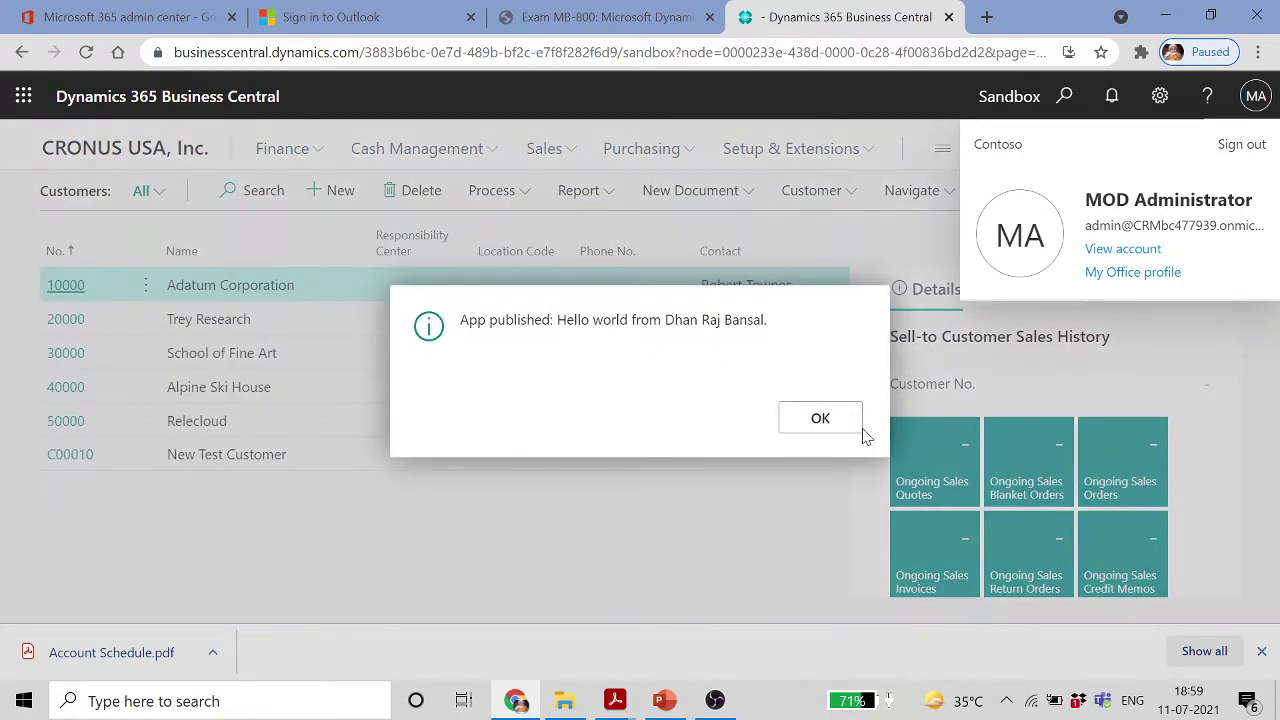
pyautogui.click(840, 428)
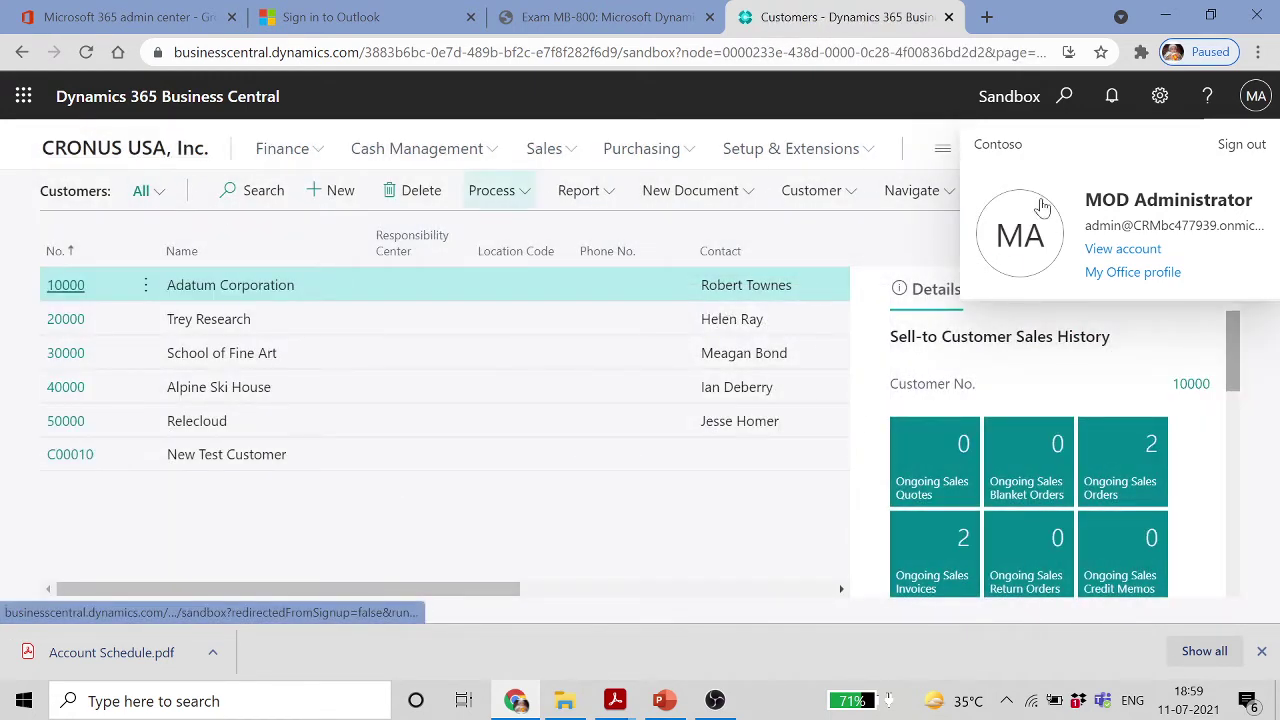
pyautogui.click(1067, 95)
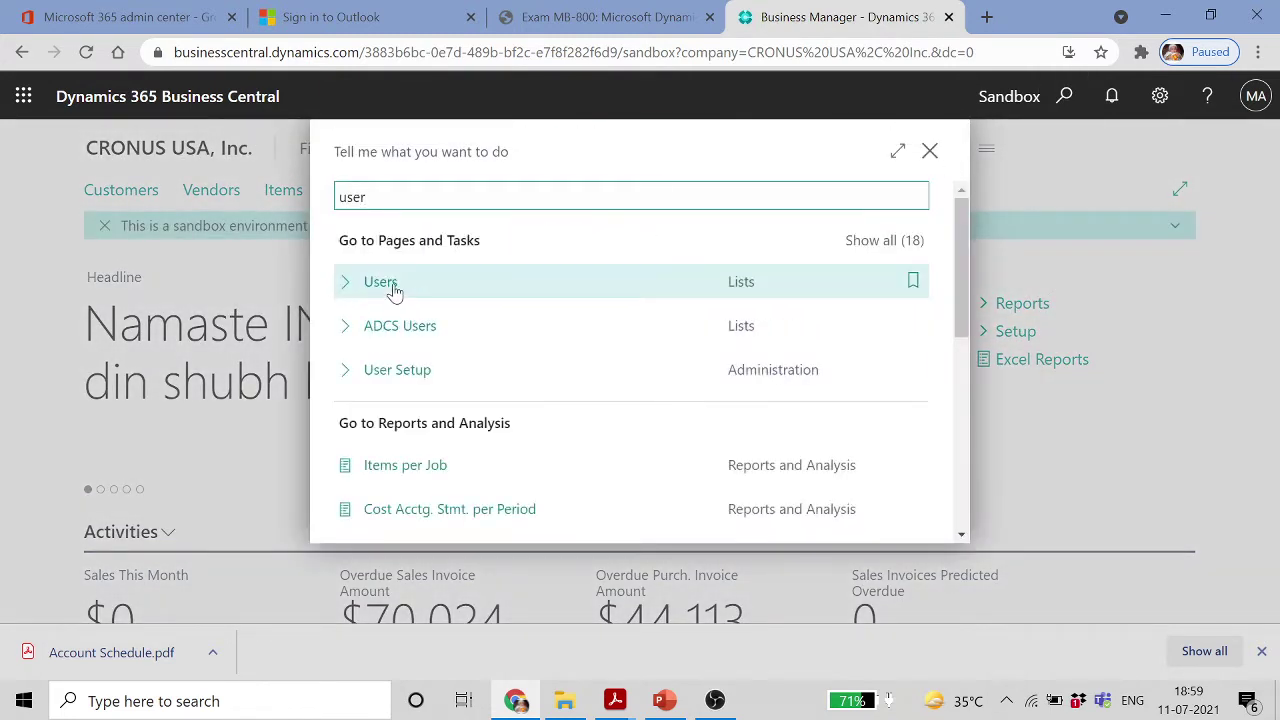
pyautogui.click(391, 288)
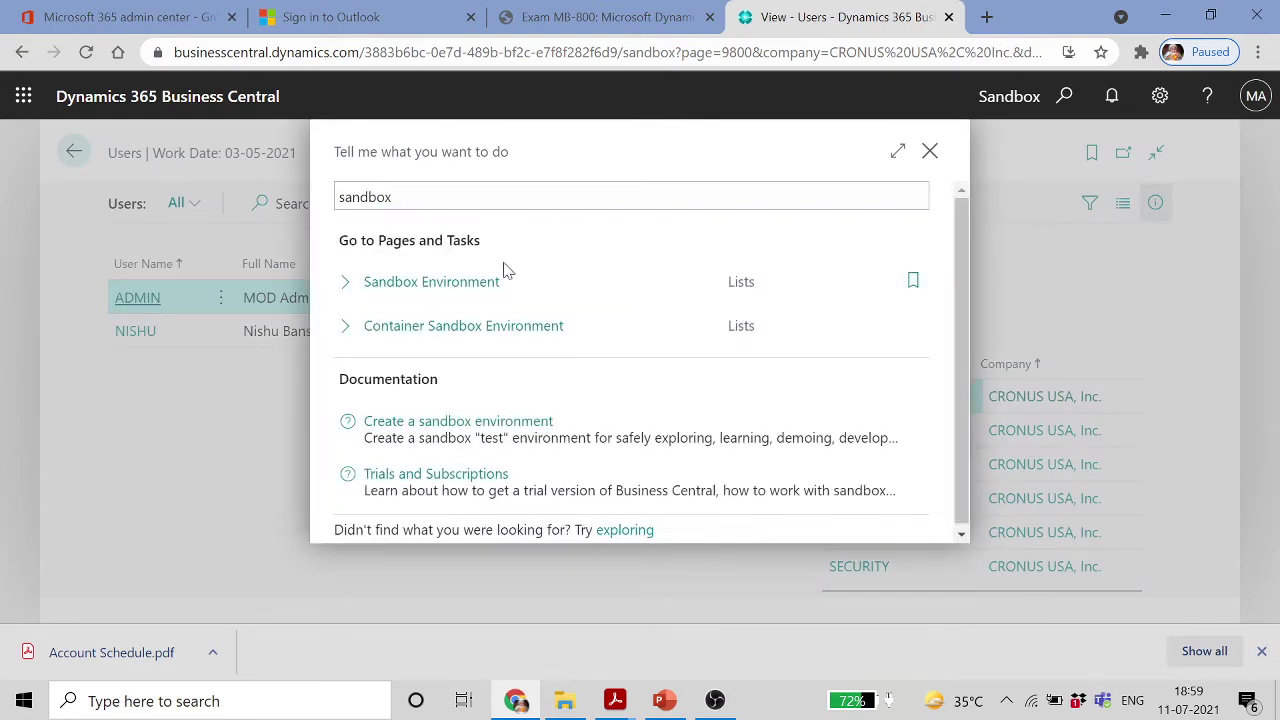
# Try the Sandbox Environment page twice, dismissing its production-only message each time
pyautogui.click(505, 270)
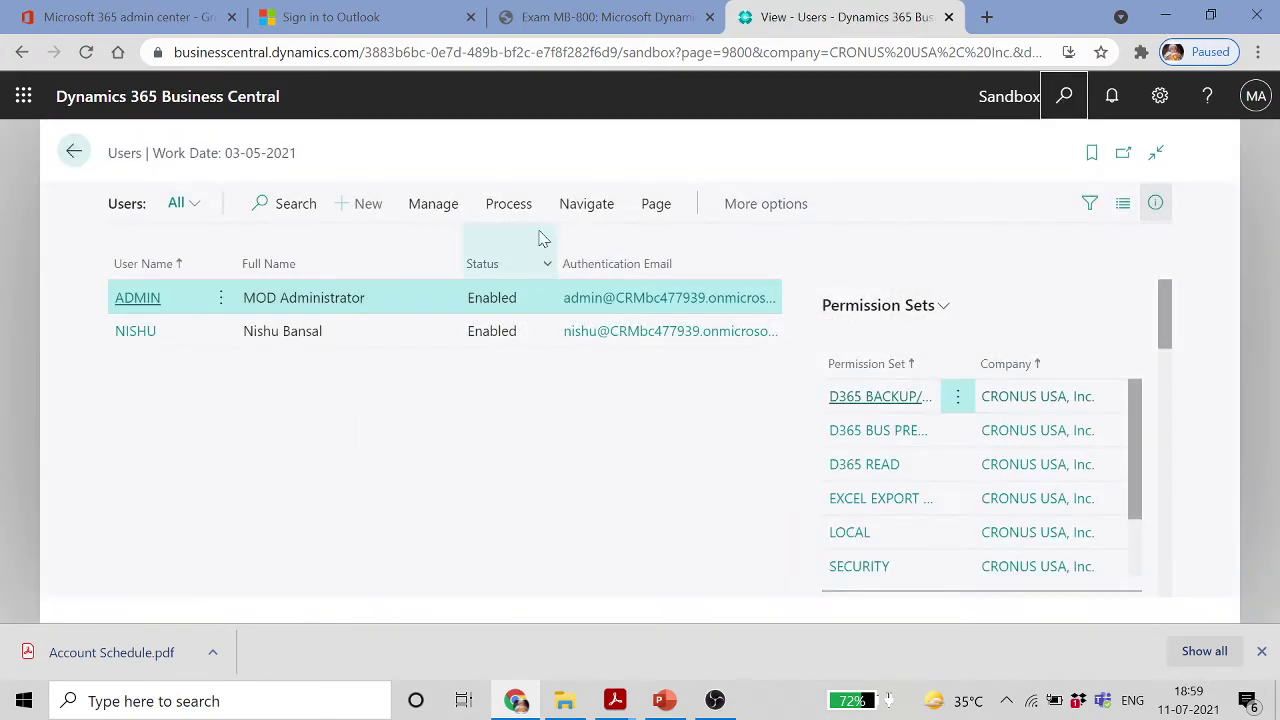
pyautogui.click(1064, 96)
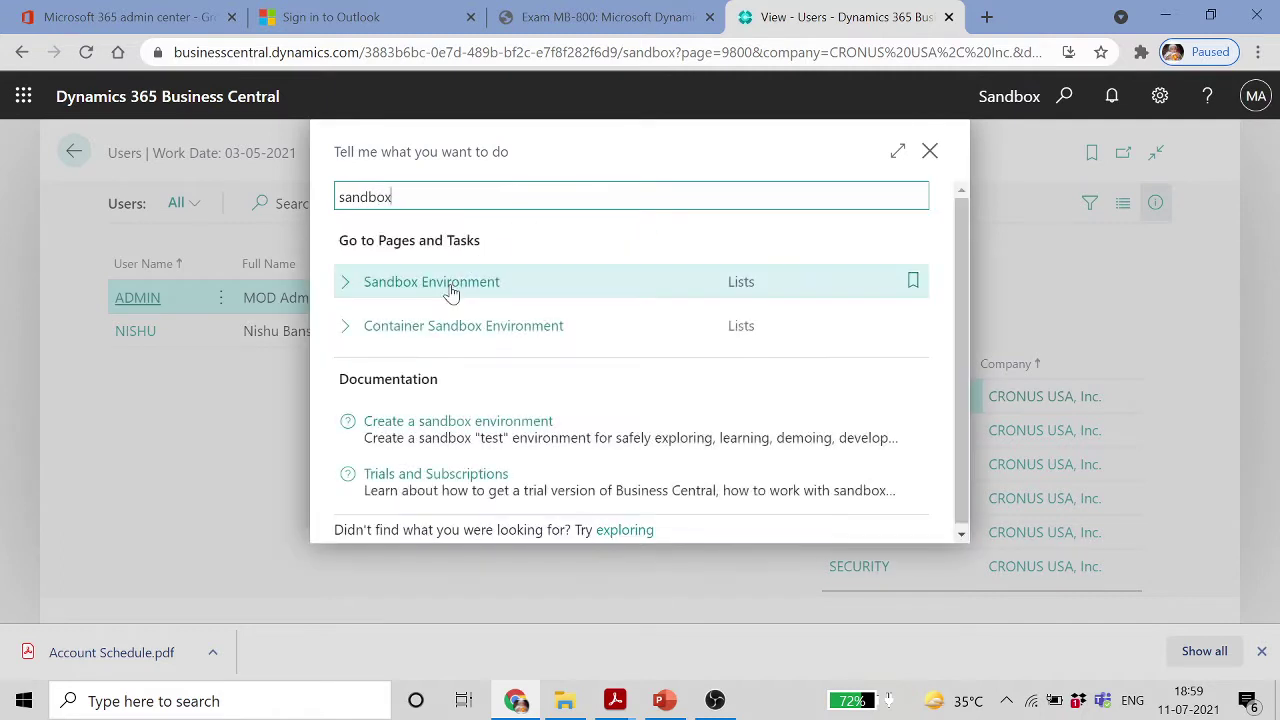
pyautogui.click(485, 281)
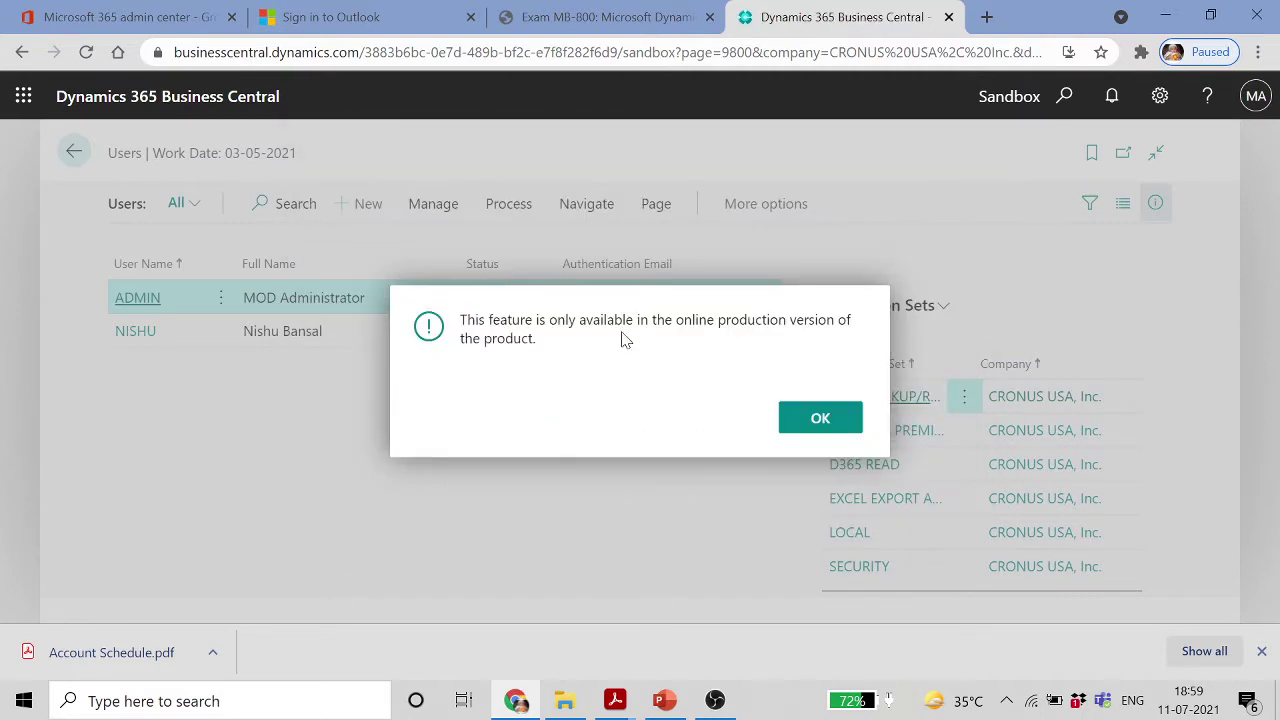
pyautogui.click(821, 421)
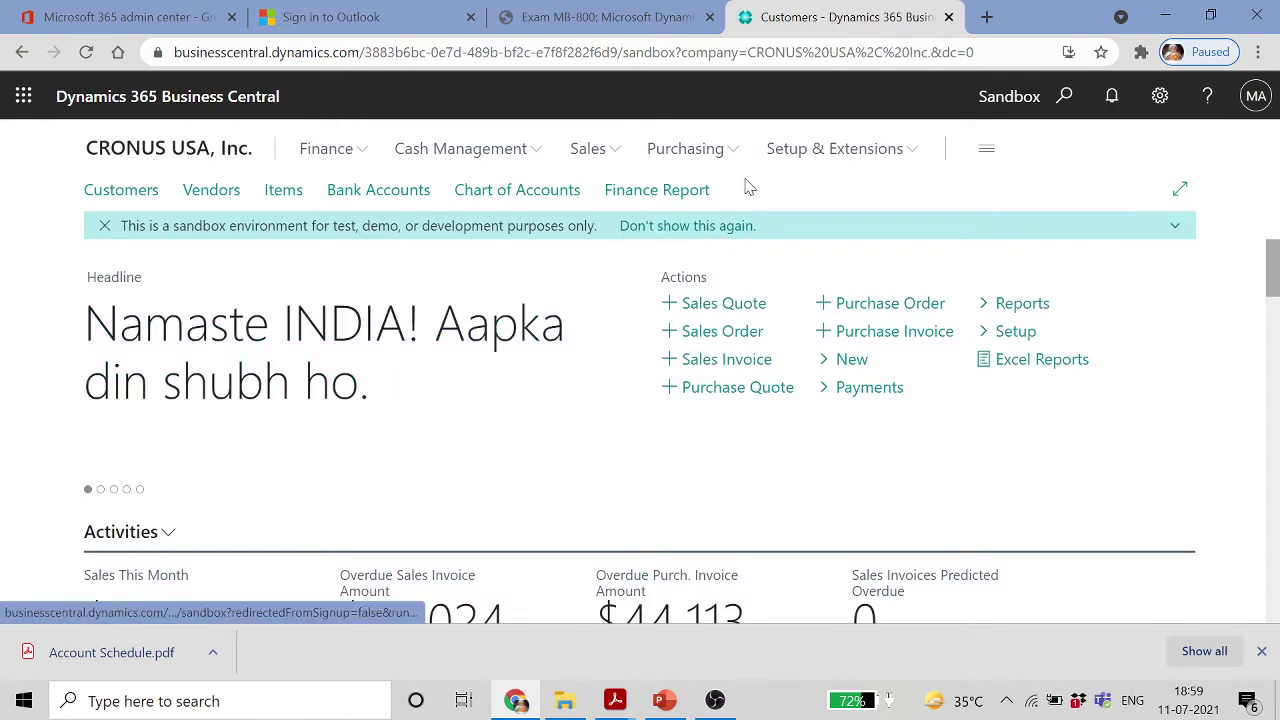
# Retry the Sandbox Environment page and dismiss its production-only message
pyautogui.click(1256, 100)
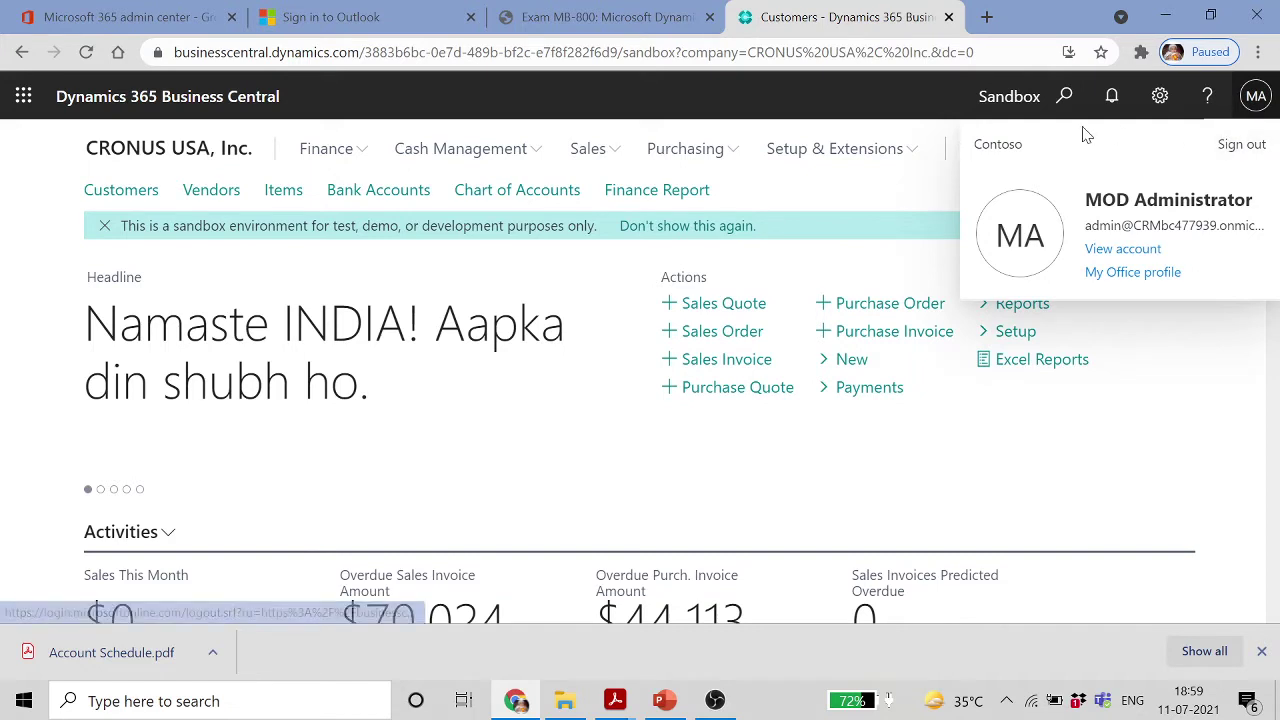
pyautogui.click(1066, 96)
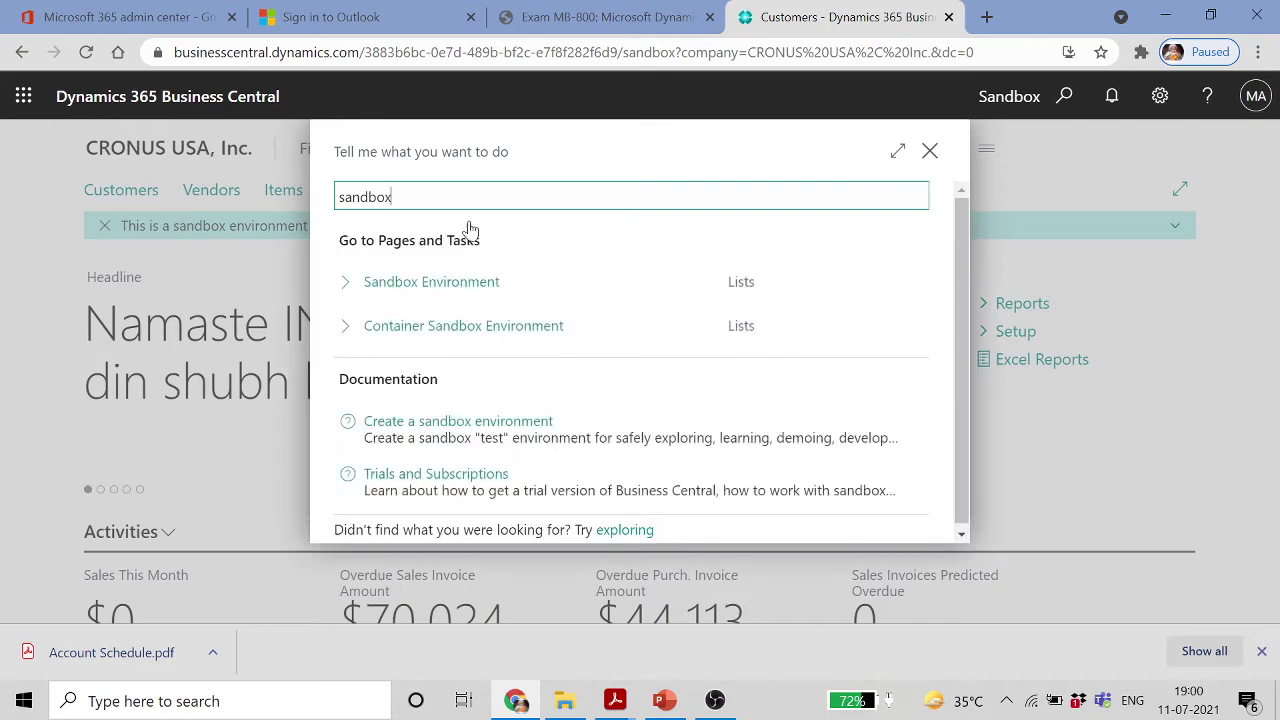
pyautogui.click(460, 280)
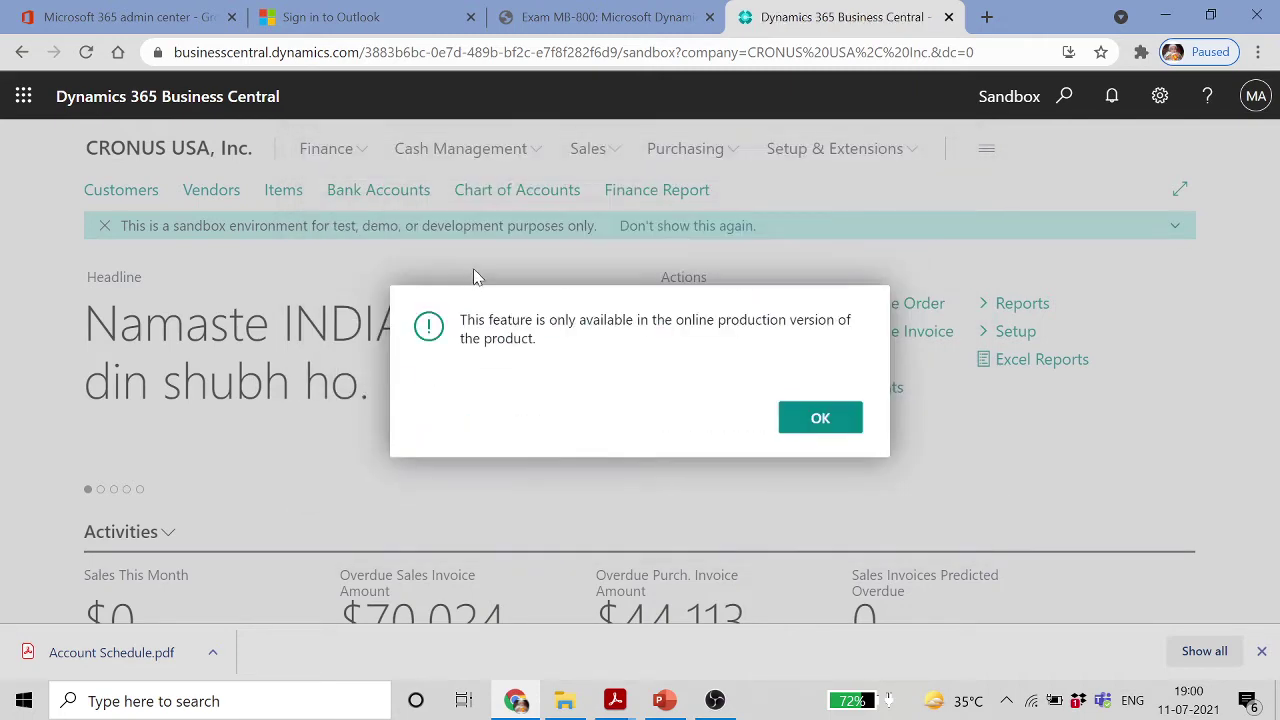
pyautogui.click(808, 418)
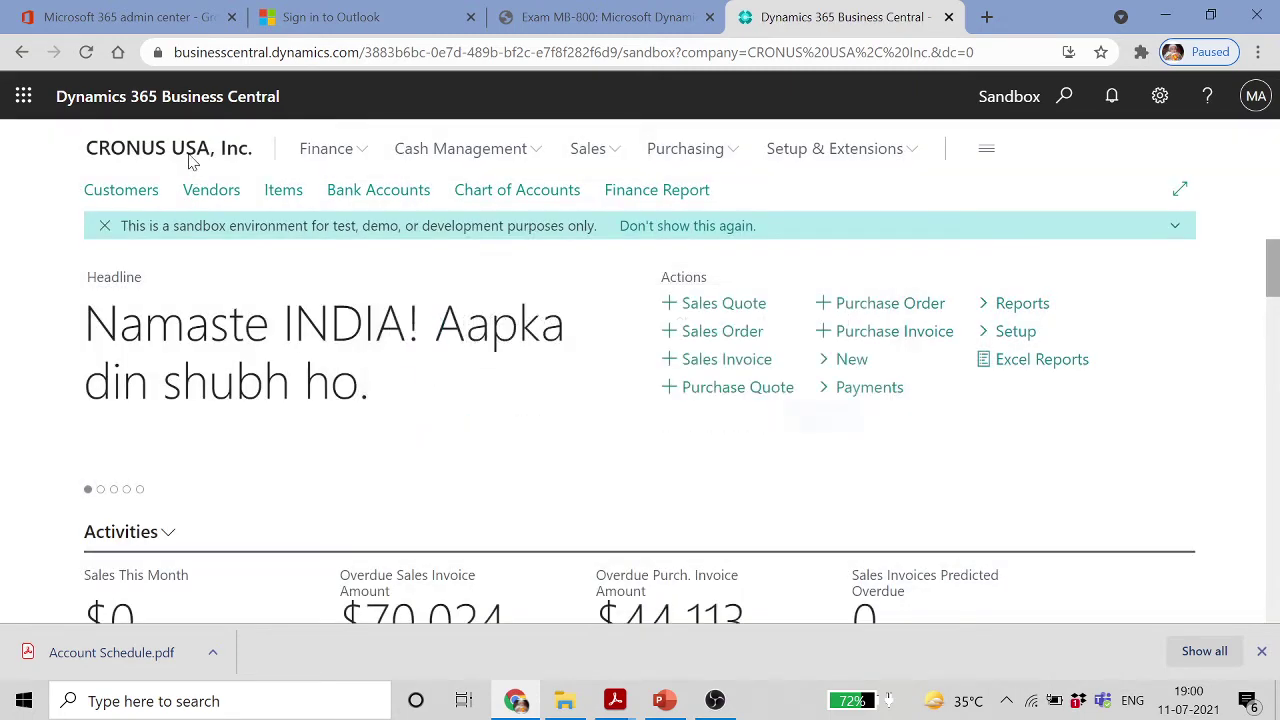
# Open the Users list from search, then return to the home page
pyautogui.click(1064, 95)
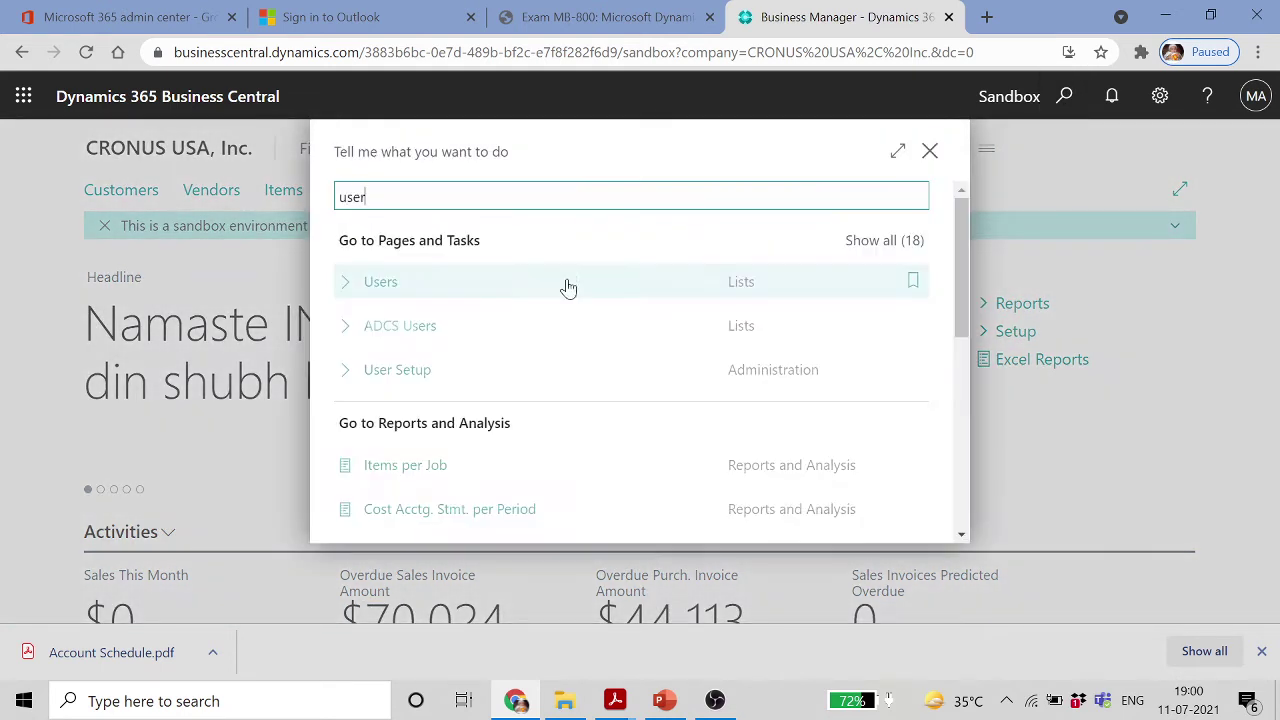
pyautogui.click(437, 283)
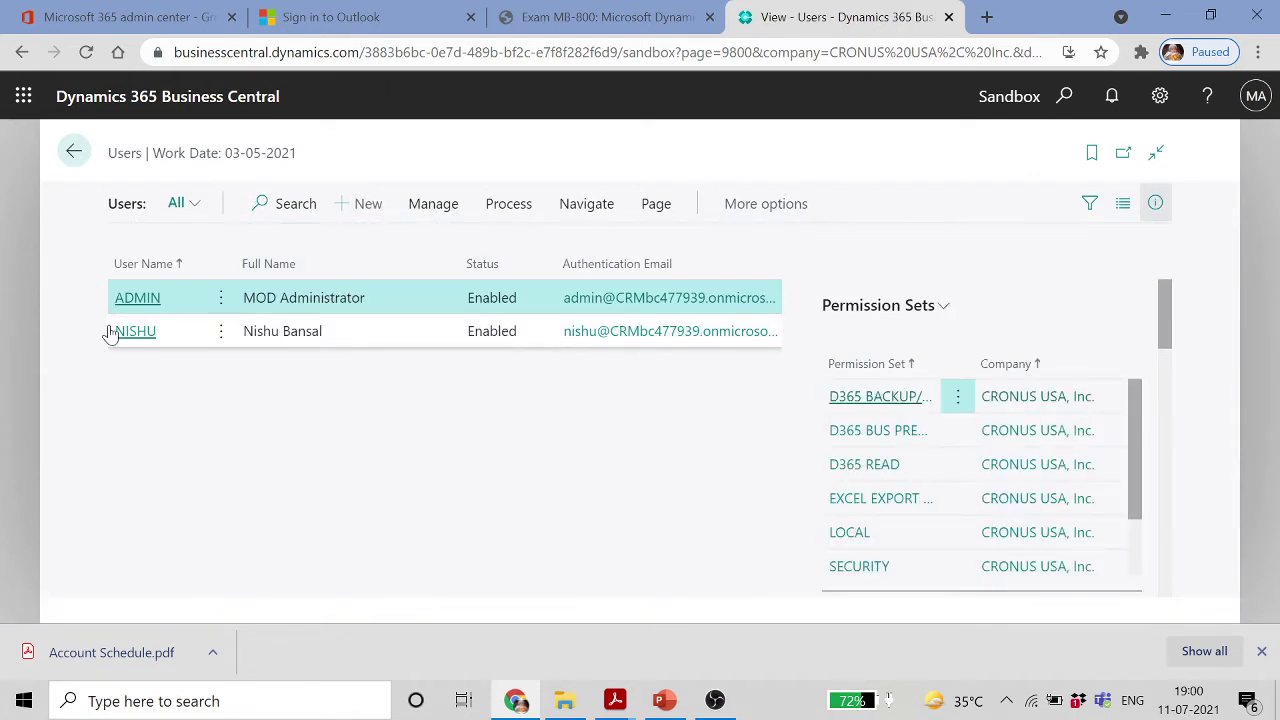
pyautogui.click(73, 151)
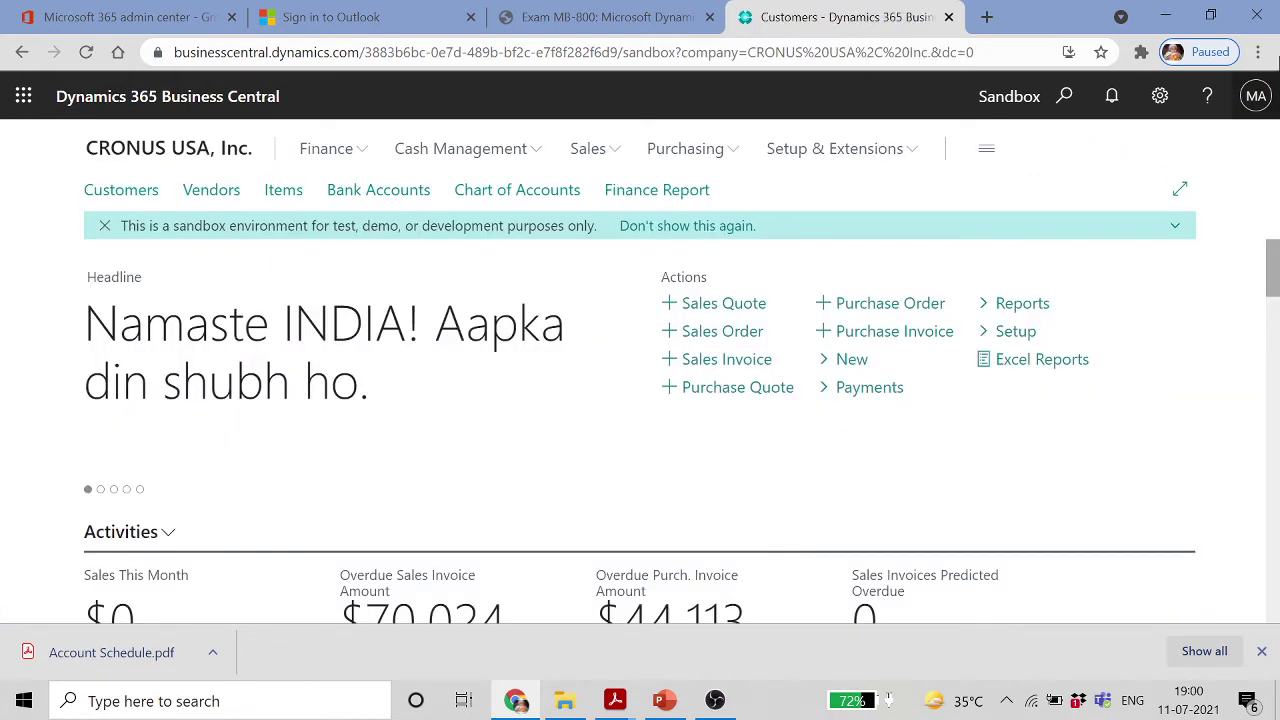
# Sign out of Business Central from the MA account menu and close that tab
pyautogui.click(1256, 96)
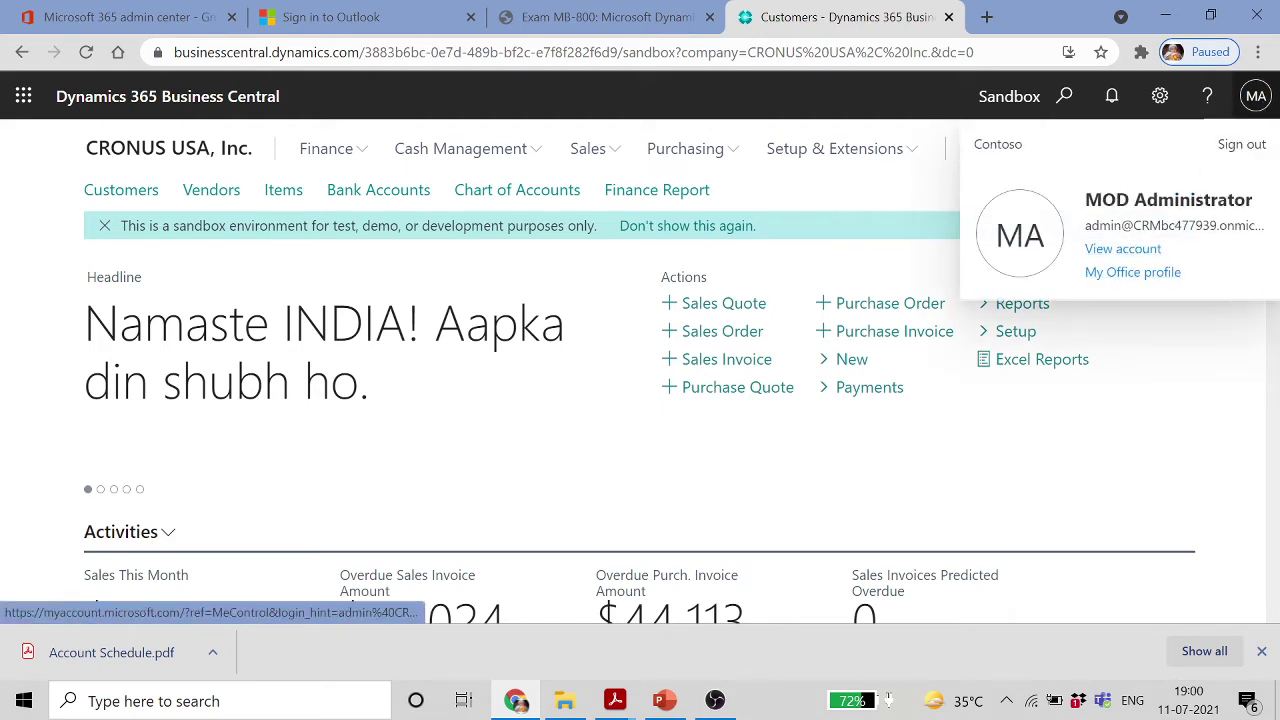
pyautogui.click(1241, 145)
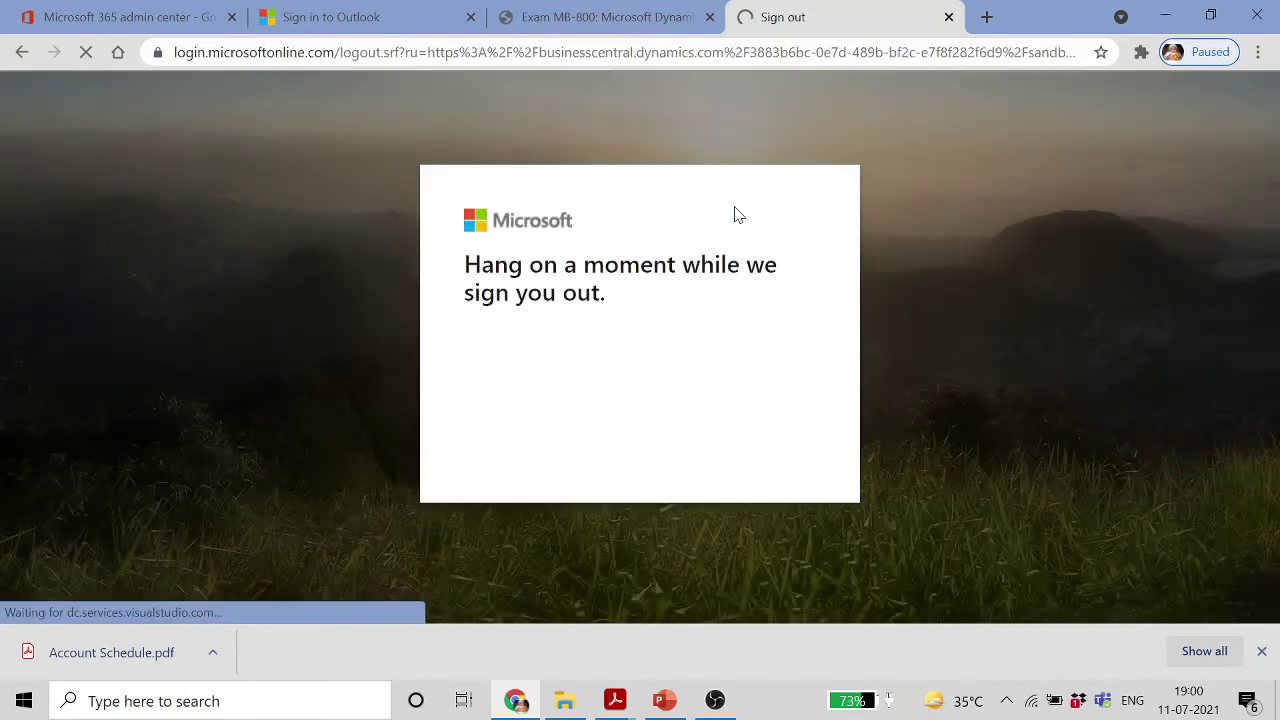
pyautogui.click(949, 17)
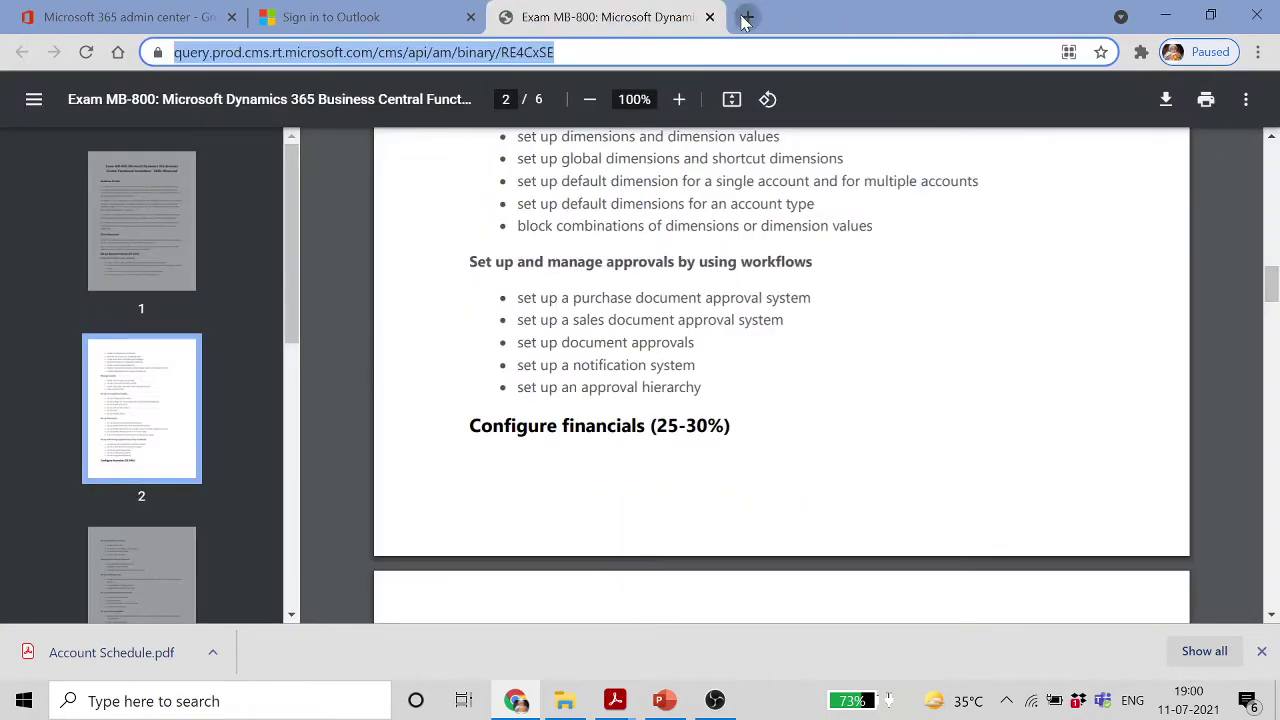
# Load the Business Central site in a new browser tab
pyautogui.click(748, 17)
pyautogui.write('busi')
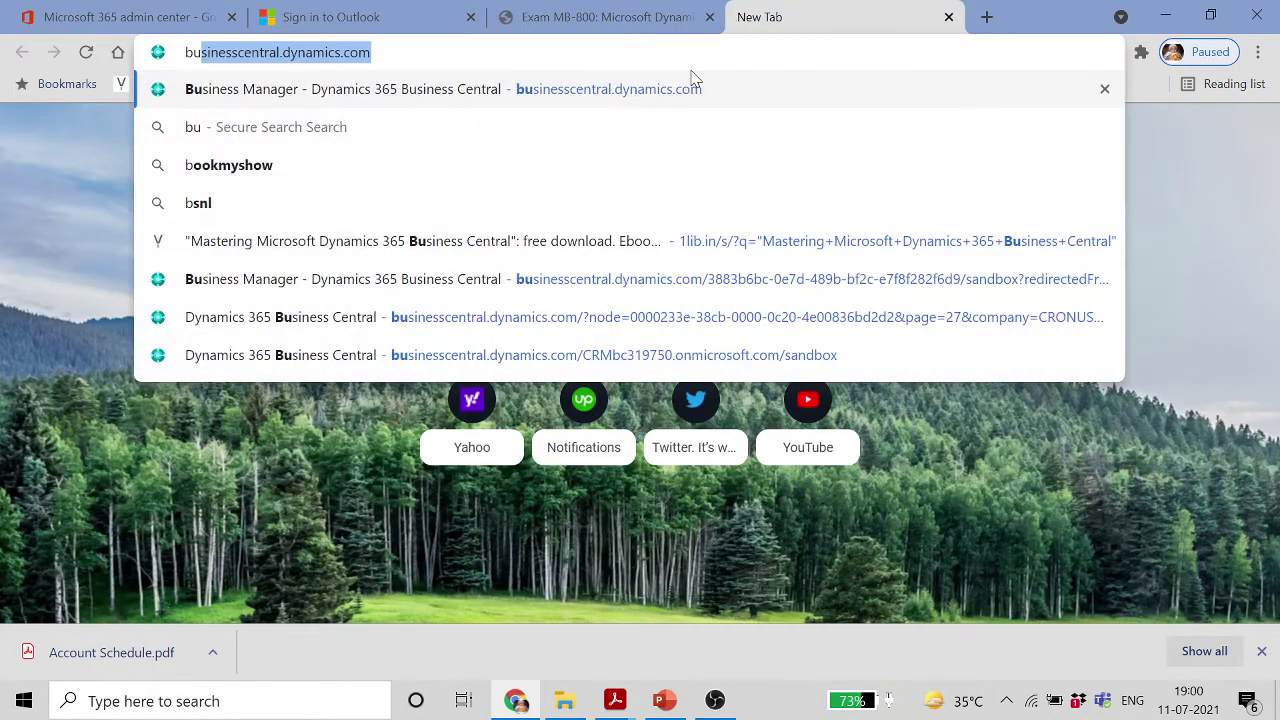
pyautogui.click(660, 92)
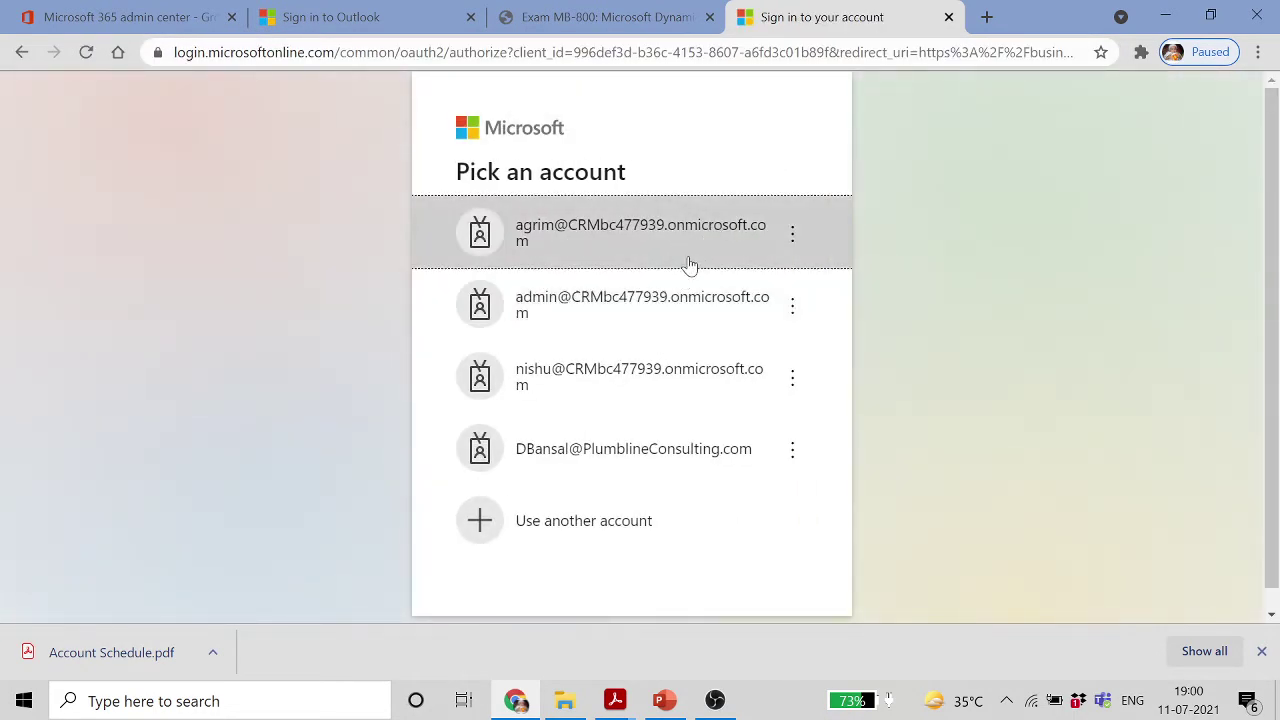
# Choose the administrator account, enter its password and sign in
pyautogui.click(647, 316)
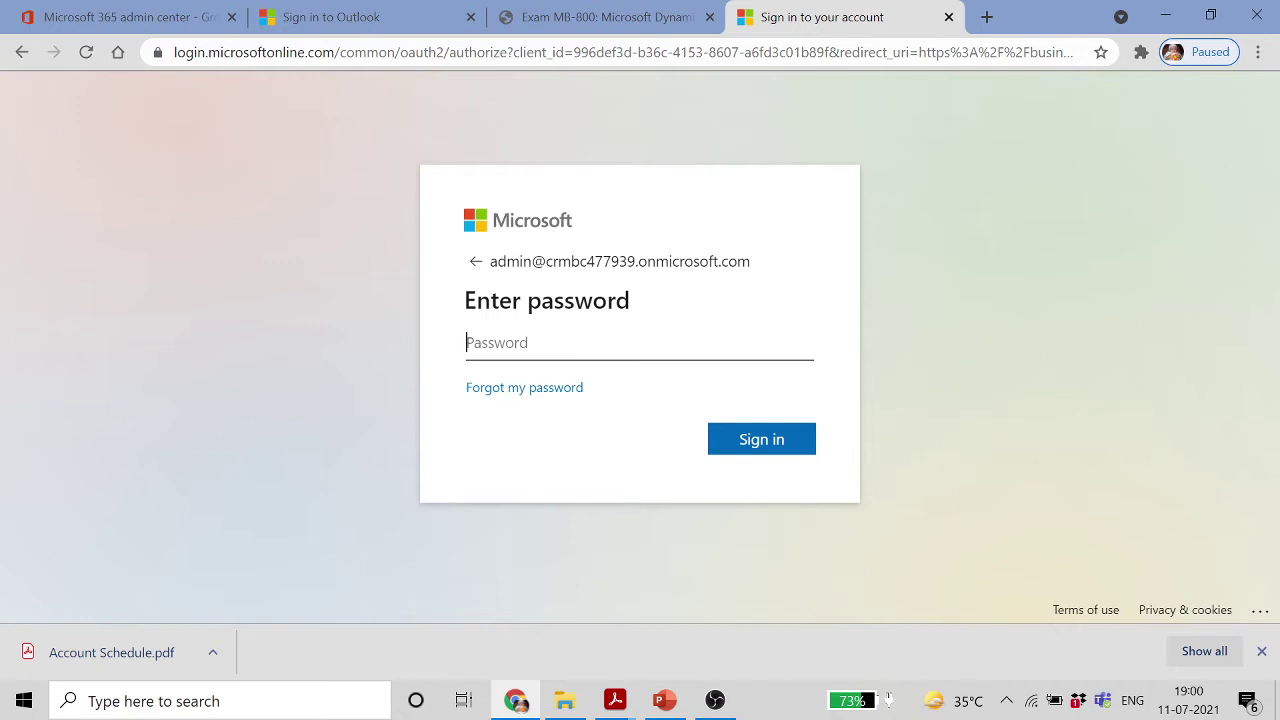
pyautogui.press('capslock')
pyautogui.write('••')
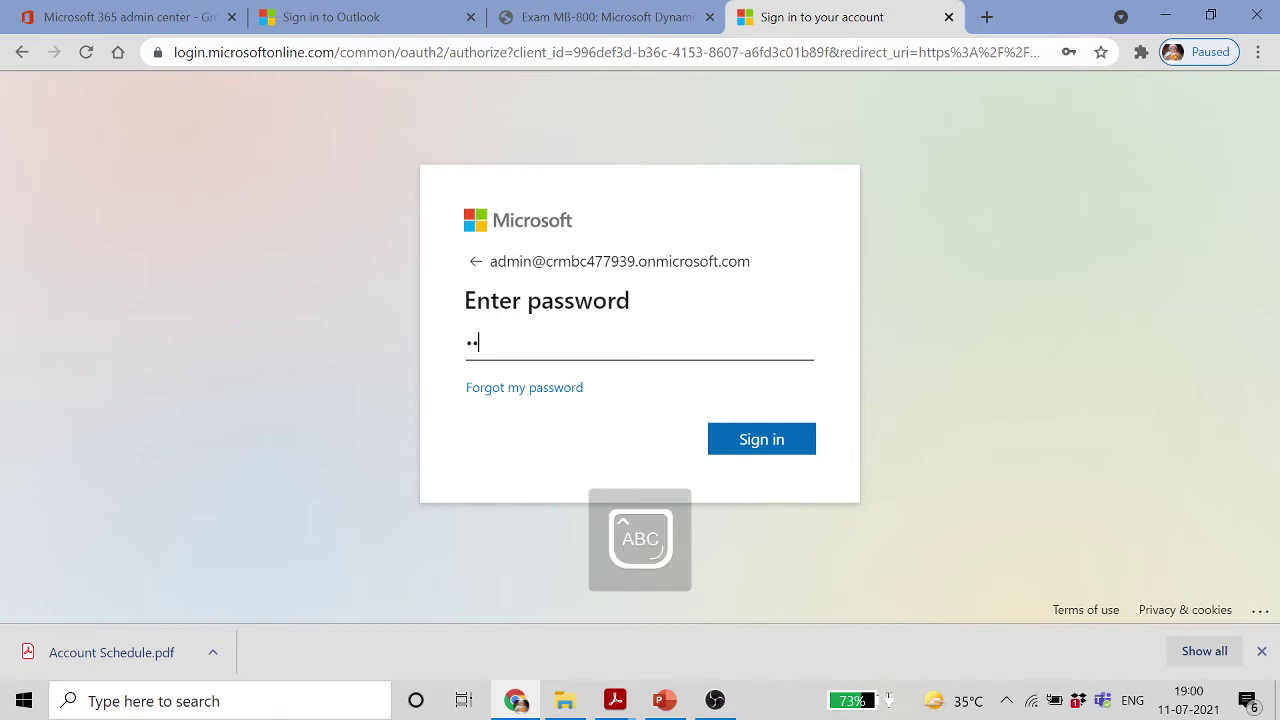
pyautogui.write('•')
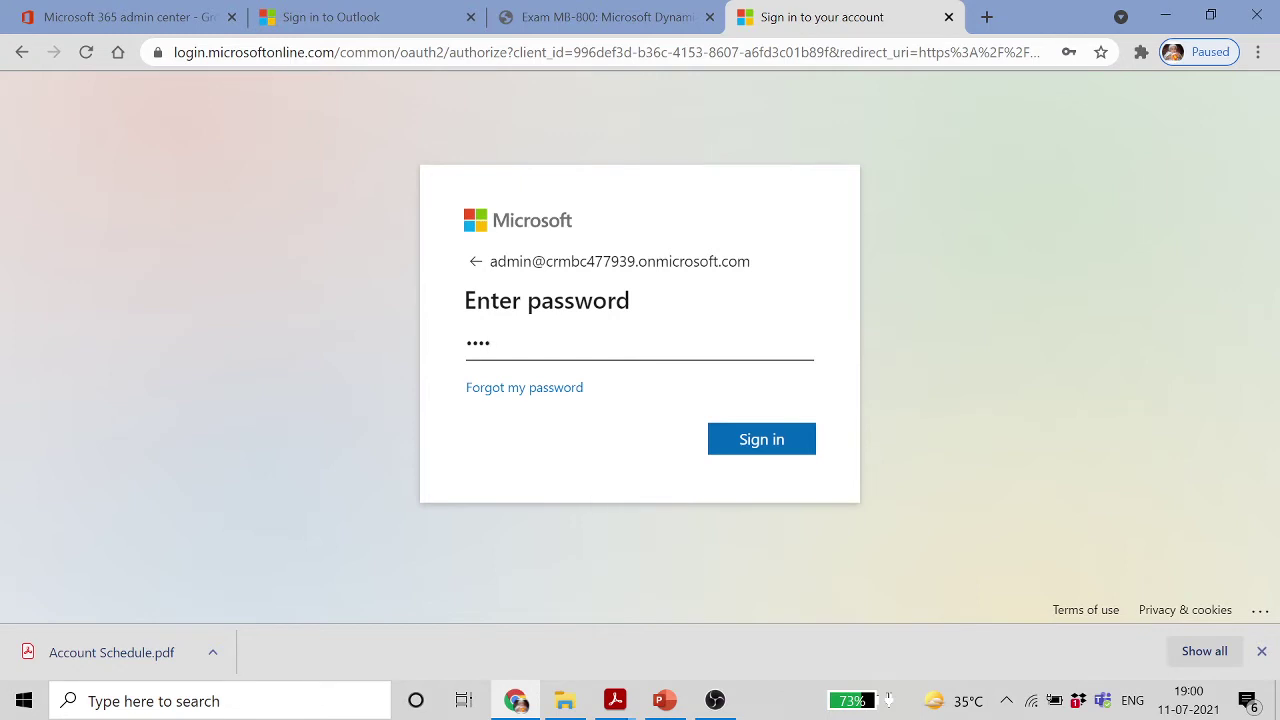
pyautogui.press('capslock')
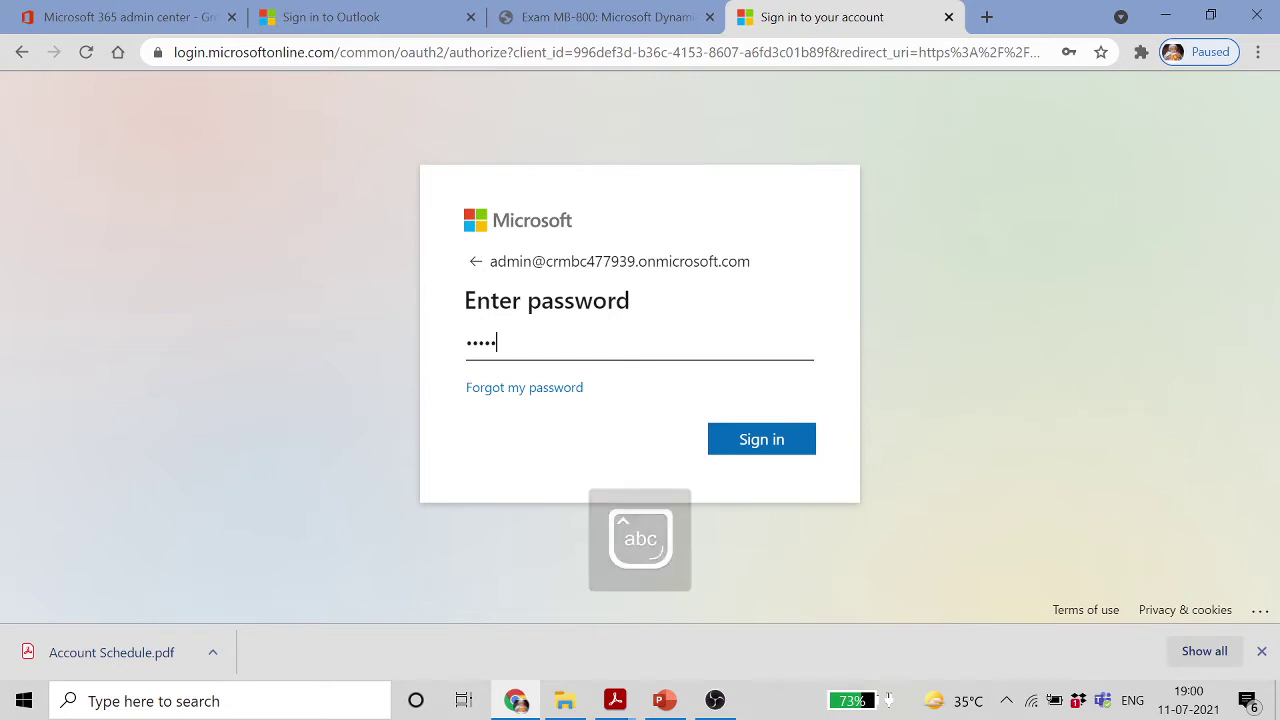
pyautogui.write('•')
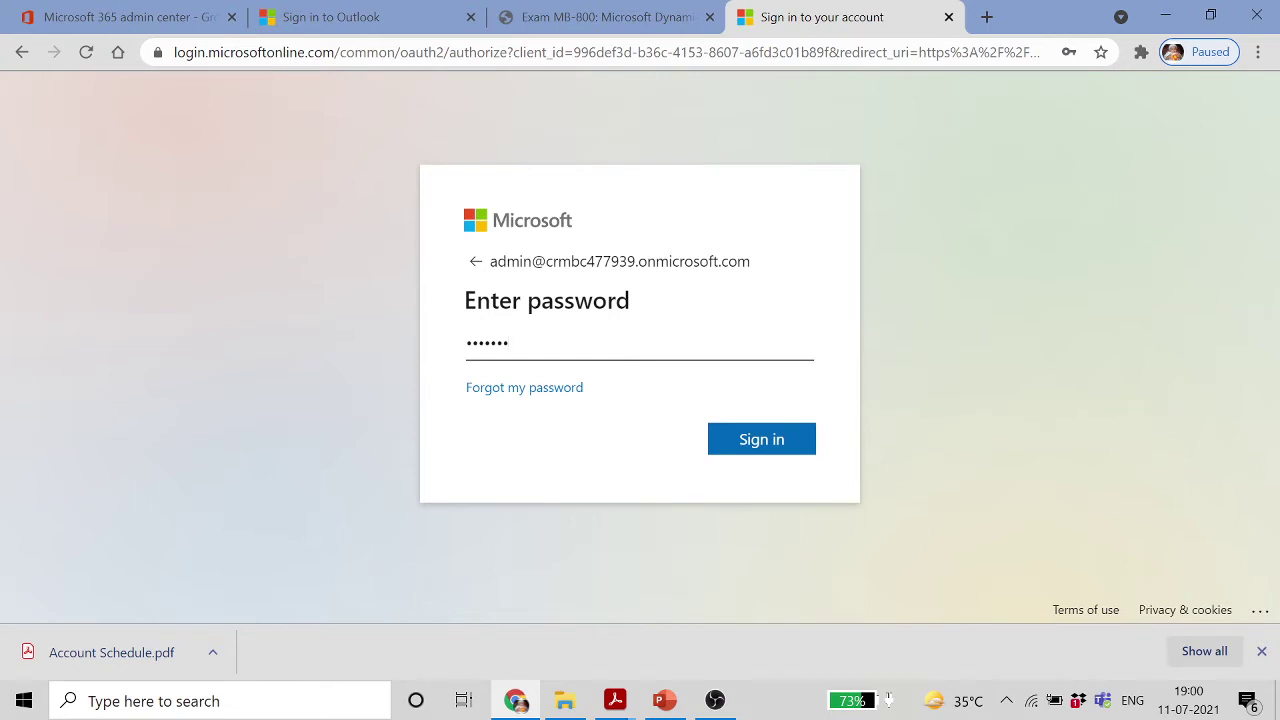
pyautogui.press('capslock')
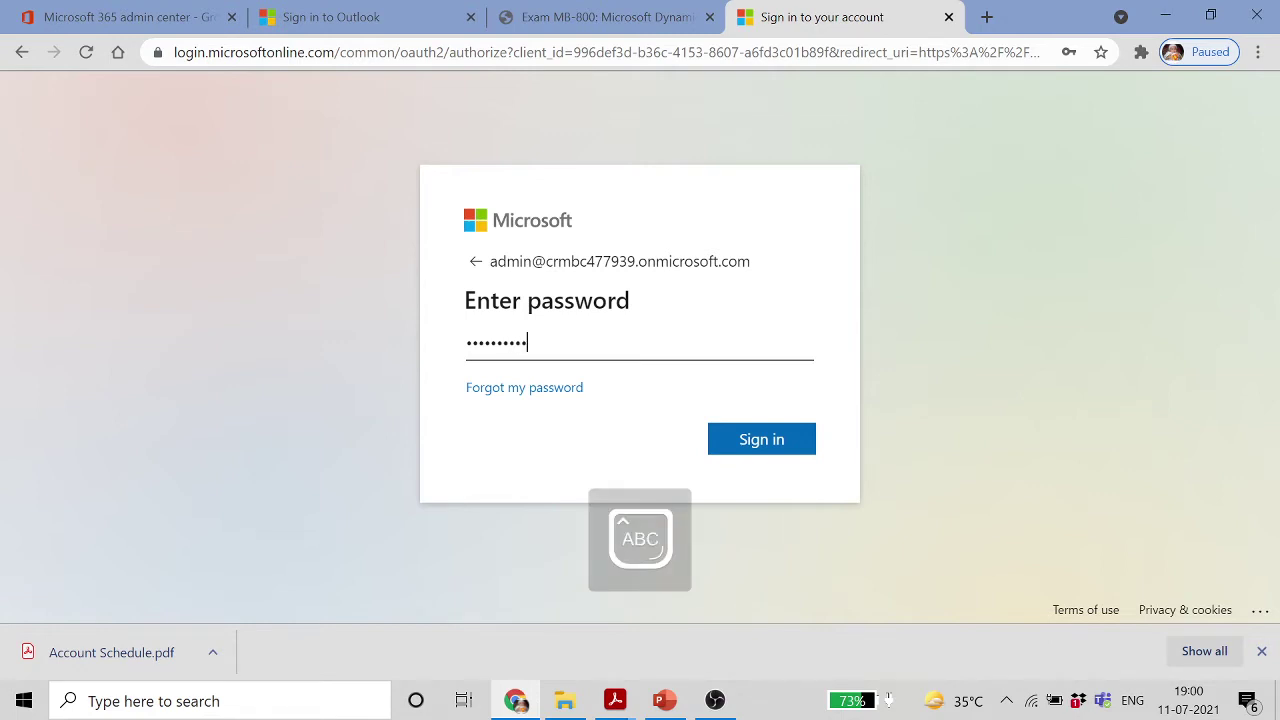
pyautogui.click(746, 449)
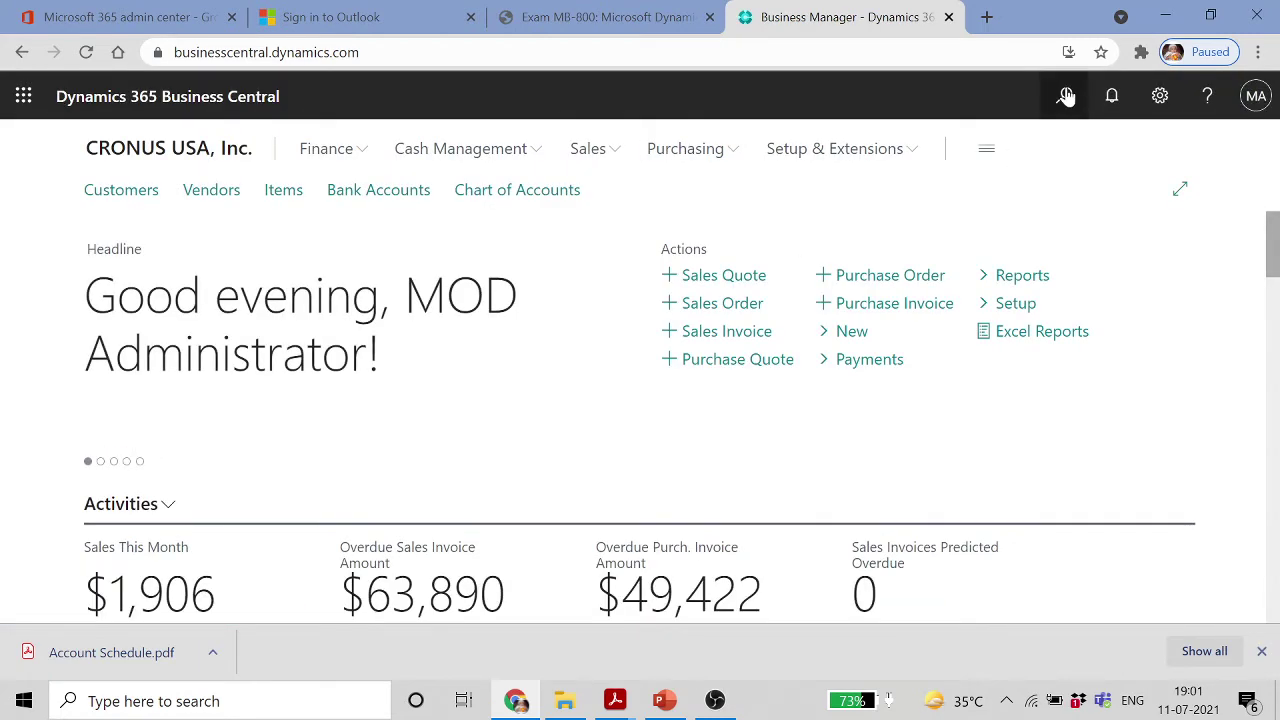
# Search 'us' in Tell Me, open the Users list, and dismiss both teaching tips
pyautogui.click(1066, 95)
pyautogui.write('user')
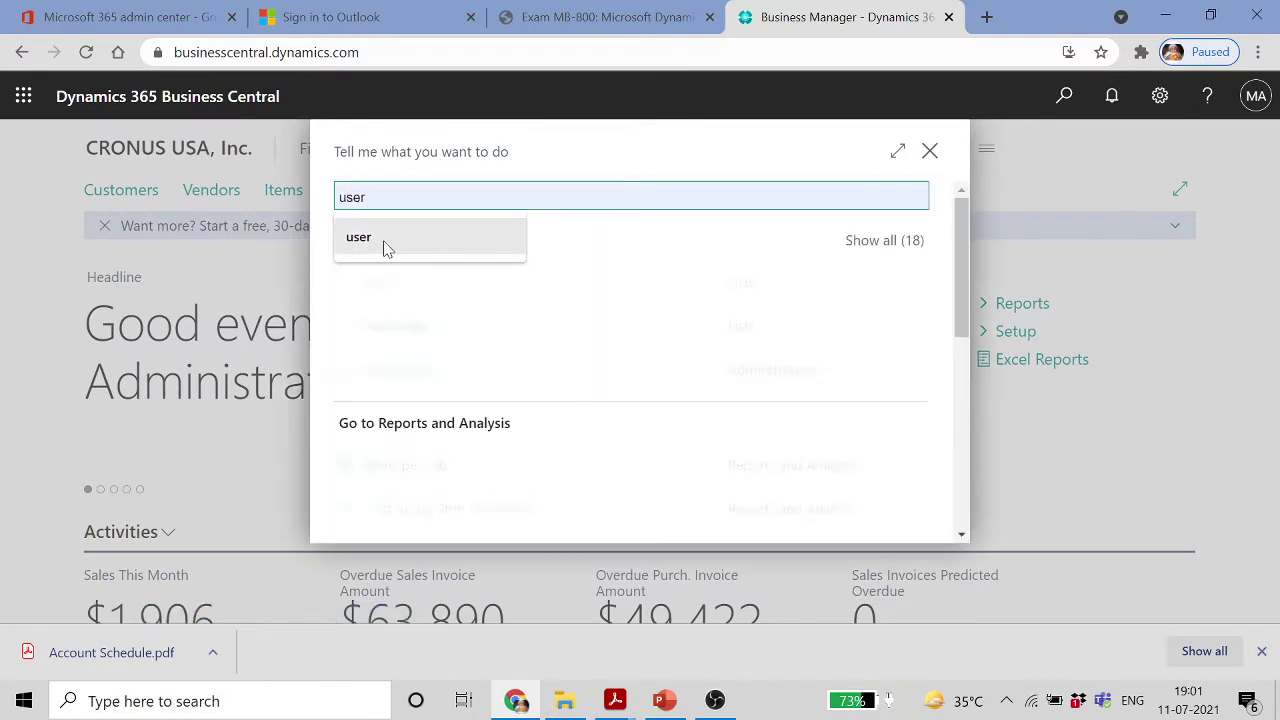
pyautogui.click(378, 284)
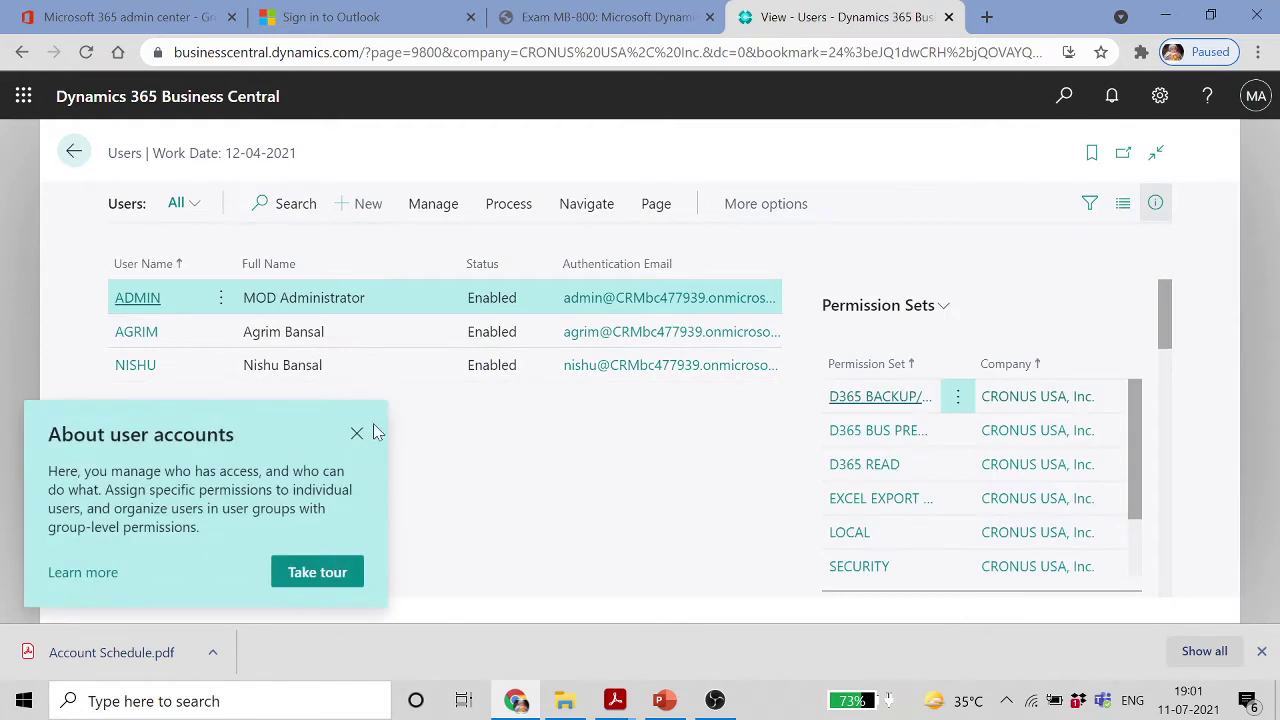
pyautogui.click(357, 435)
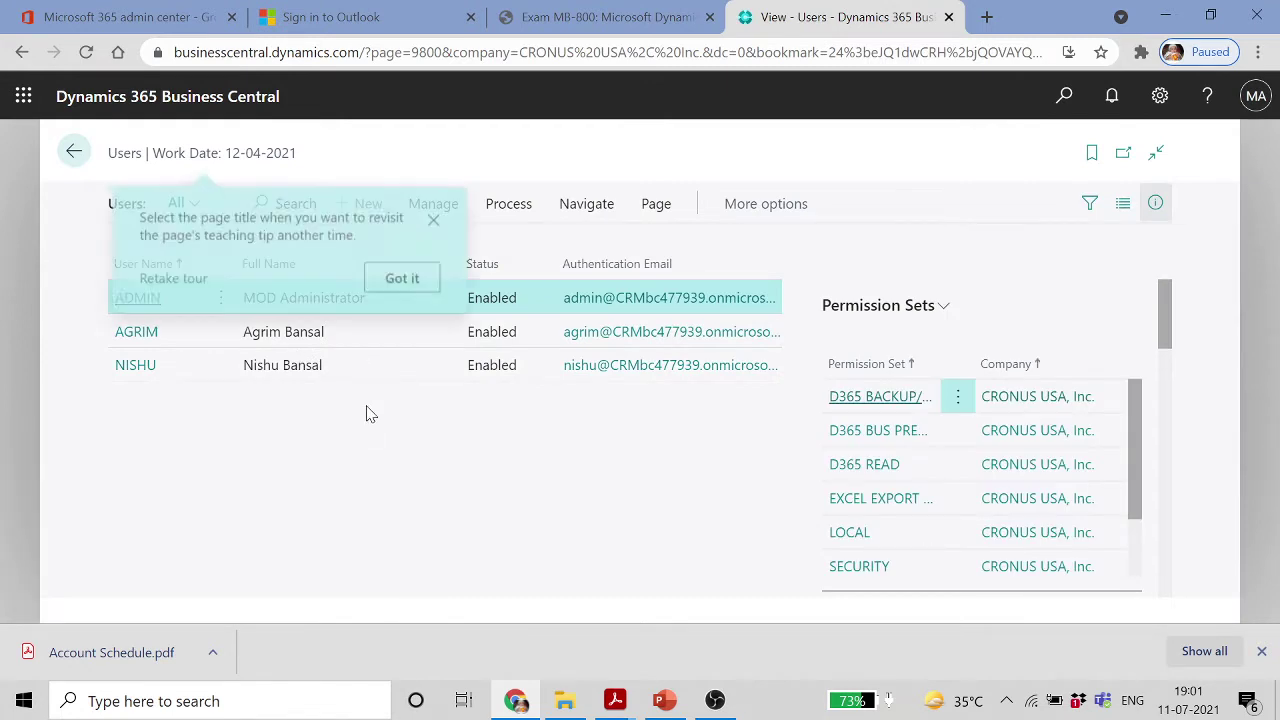
pyautogui.click(439, 220)
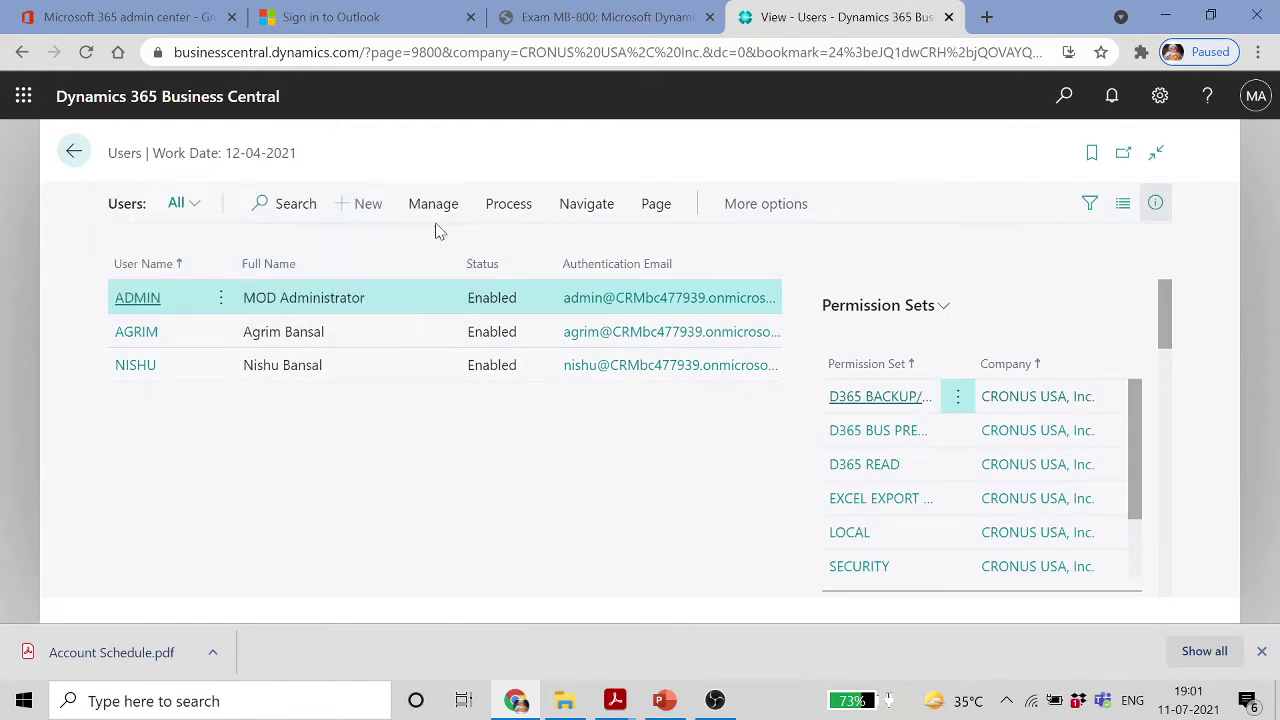
# Open the second user's card, dismiss its tip, and expand User Permission Sets showing four sets
pyautogui.click(130, 337)
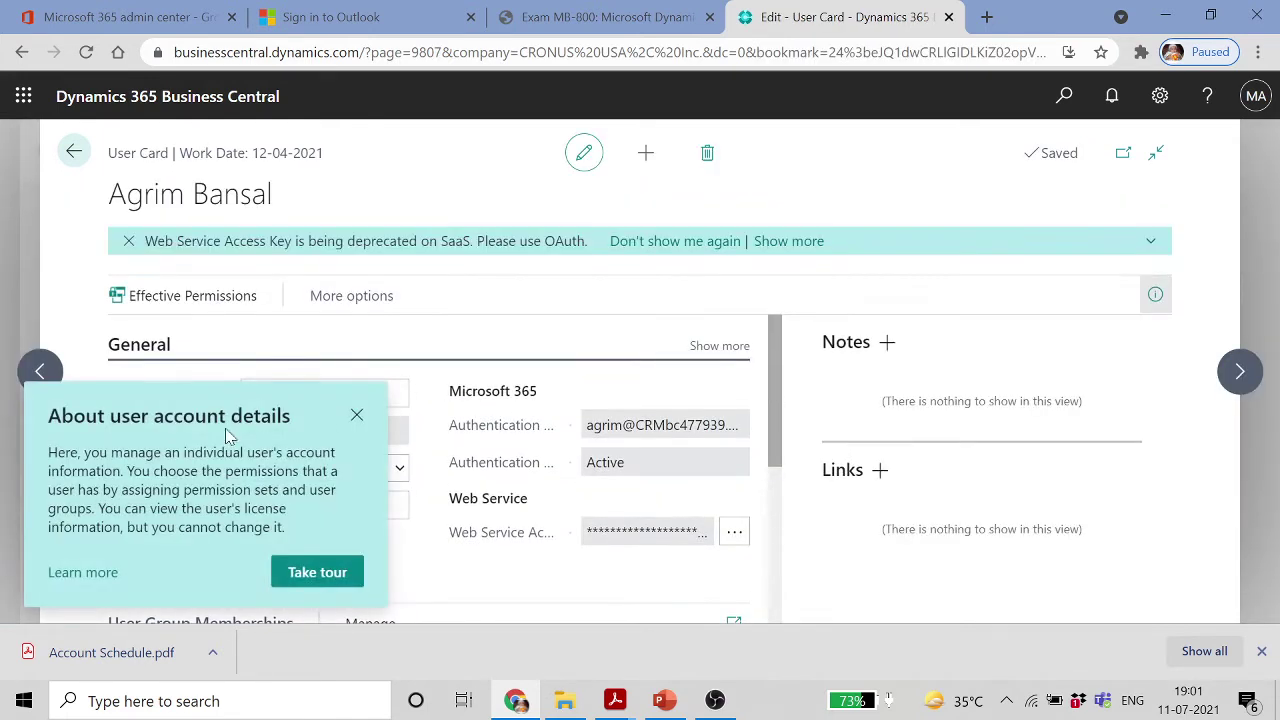
pyautogui.click(358, 416)
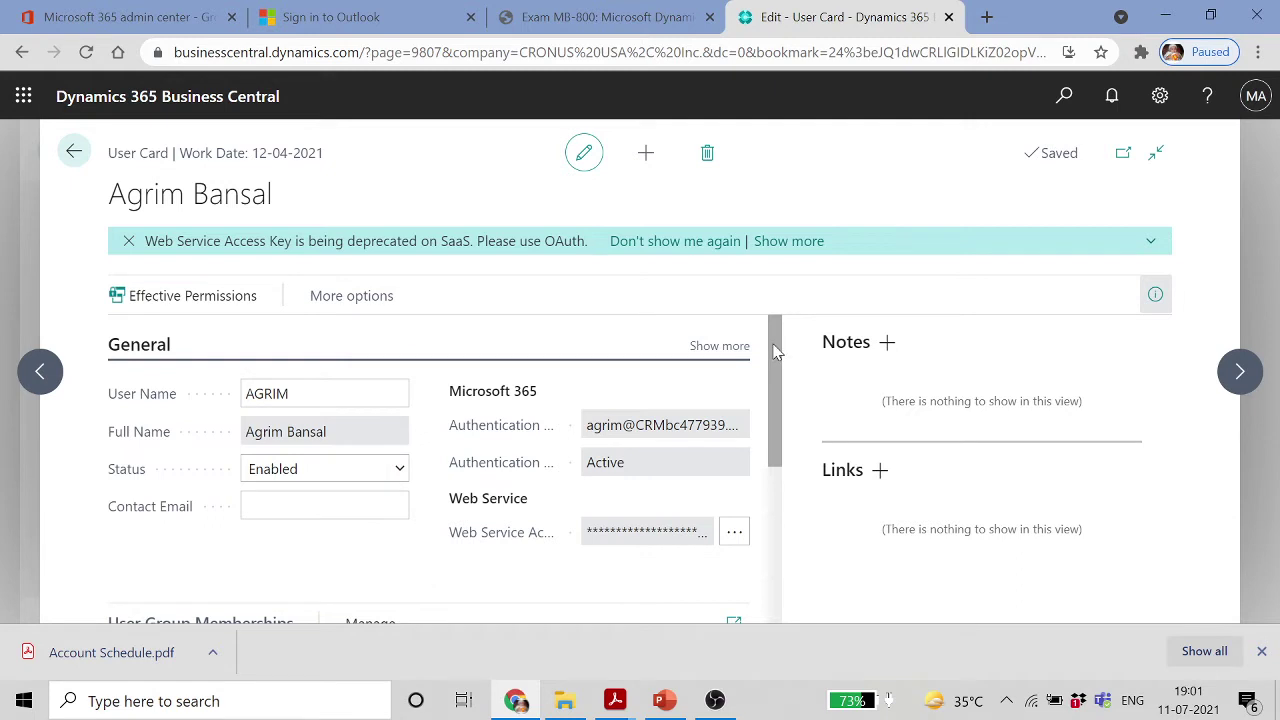
pyautogui.moveTo(770, 348); pyautogui.dragTo(759, 464)
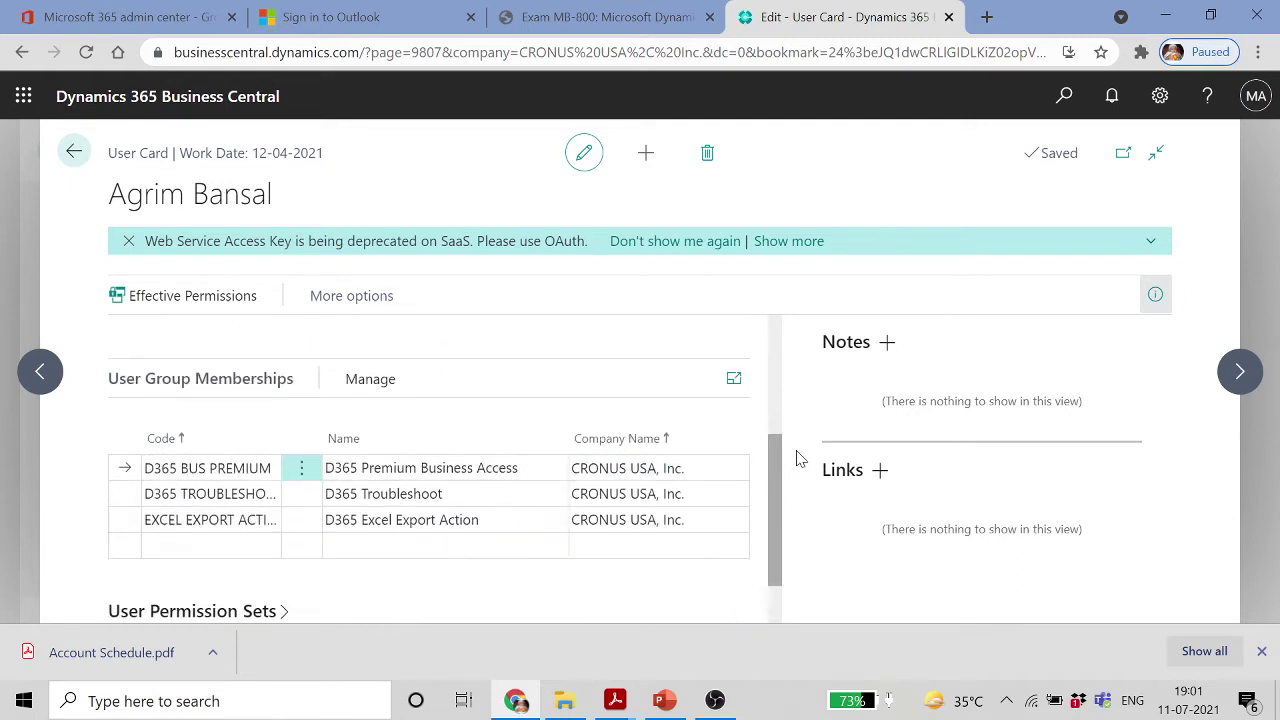
pyautogui.scroll(-2, 770, 530)
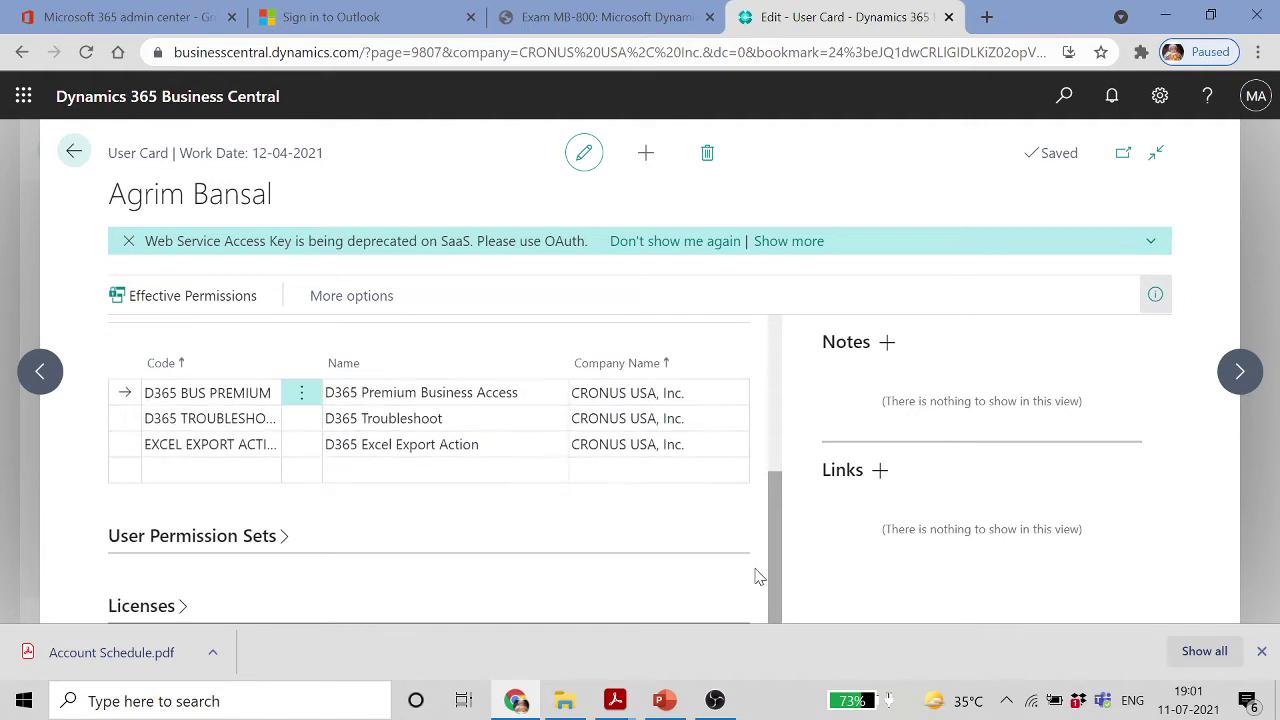
pyautogui.click(280, 540)
pyautogui.scroll(-4, 428, 537)
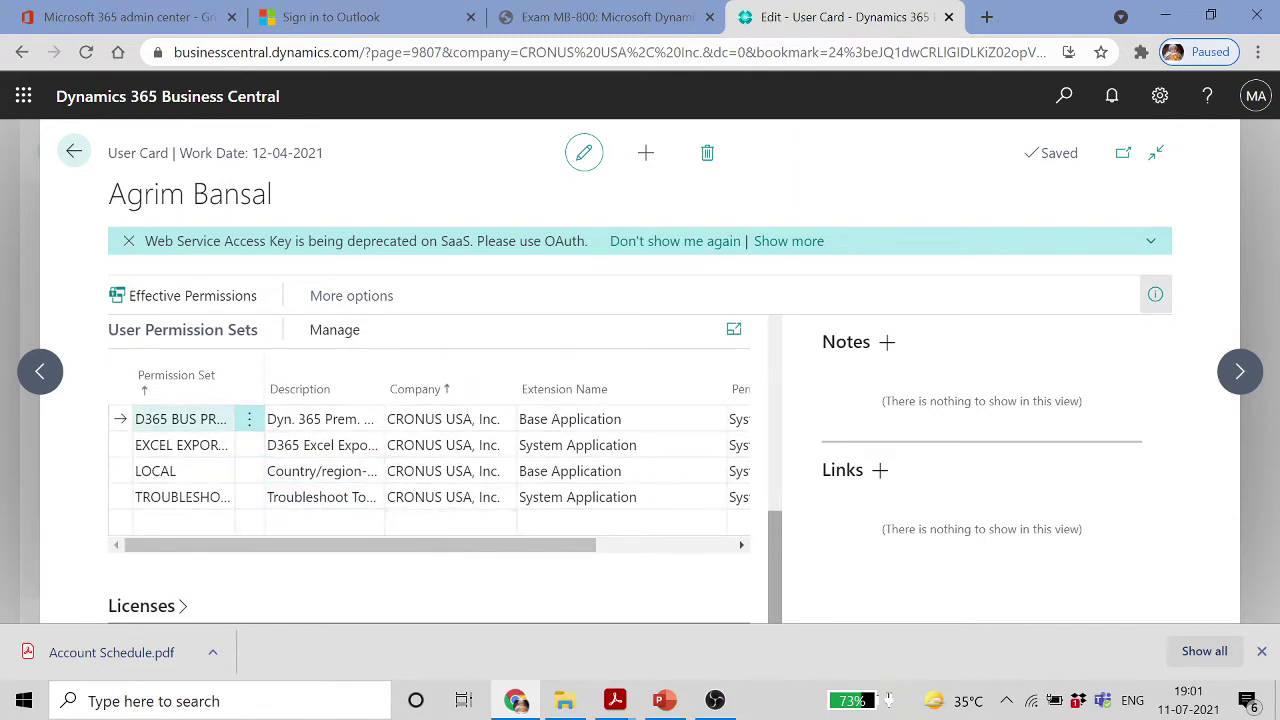
pyautogui.click(329, 424)
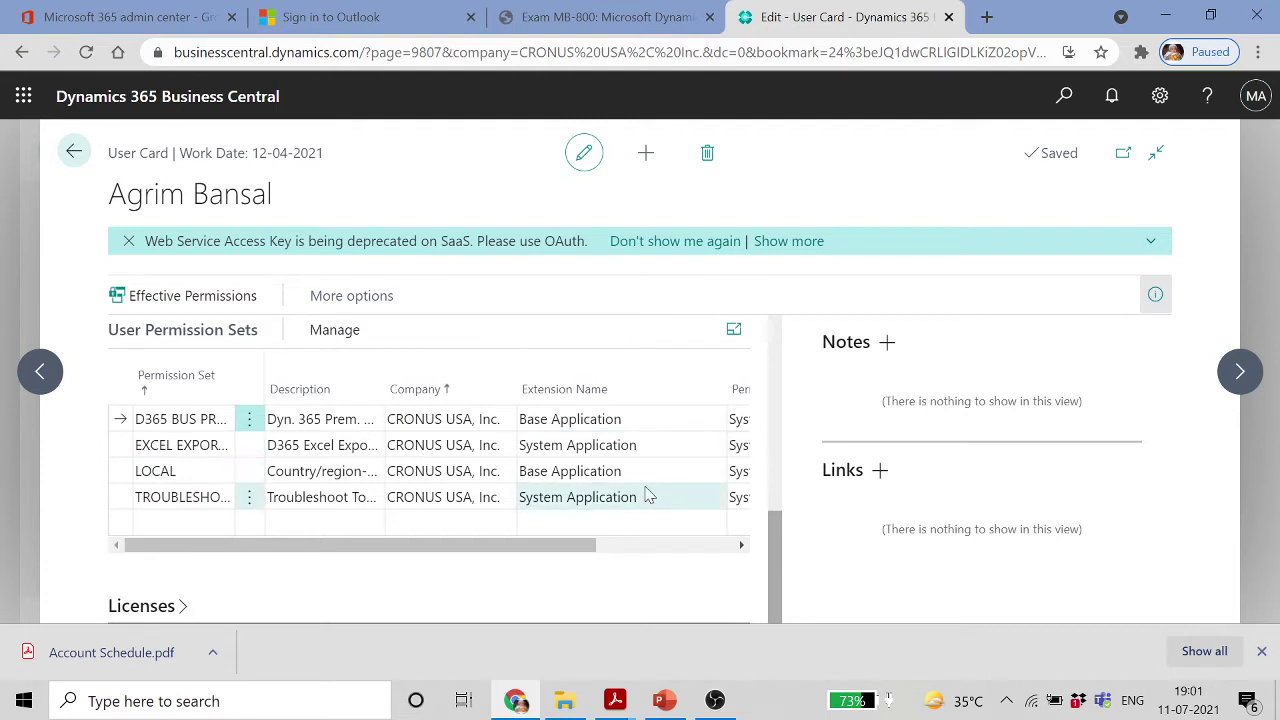
pyautogui.scroll(5, 643, 491)
pyautogui.scroll(2, 647, 494)
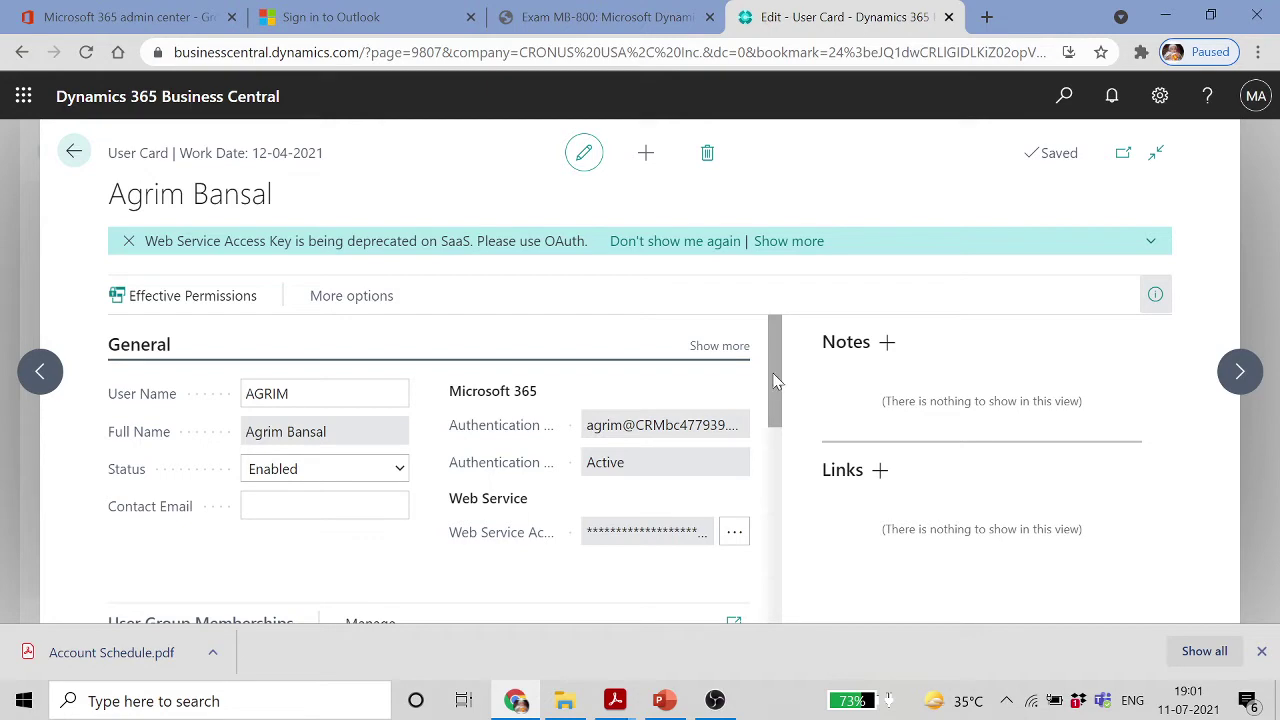
pyautogui.moveTo(777, 381); pyautogui.dragTo(772, 546)
pyautogui.click(199, 366)
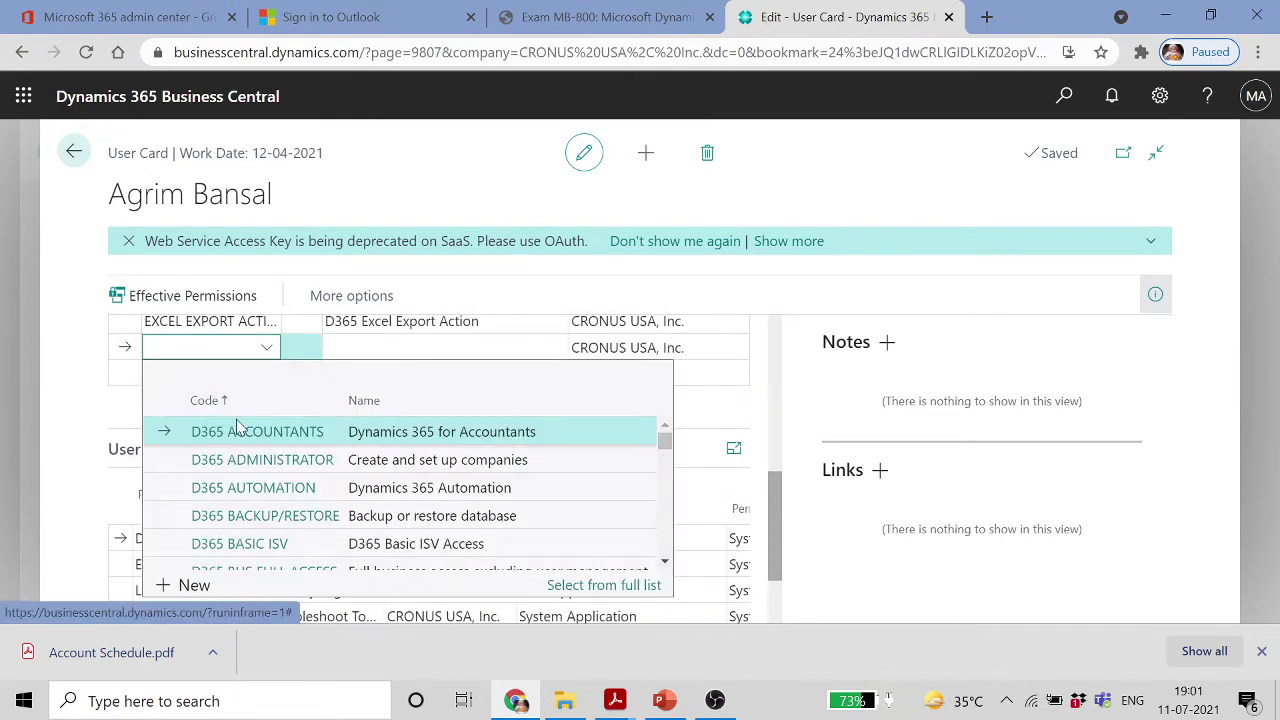
pyautogui.write('SUPER')
pyautogui.press('Tab')
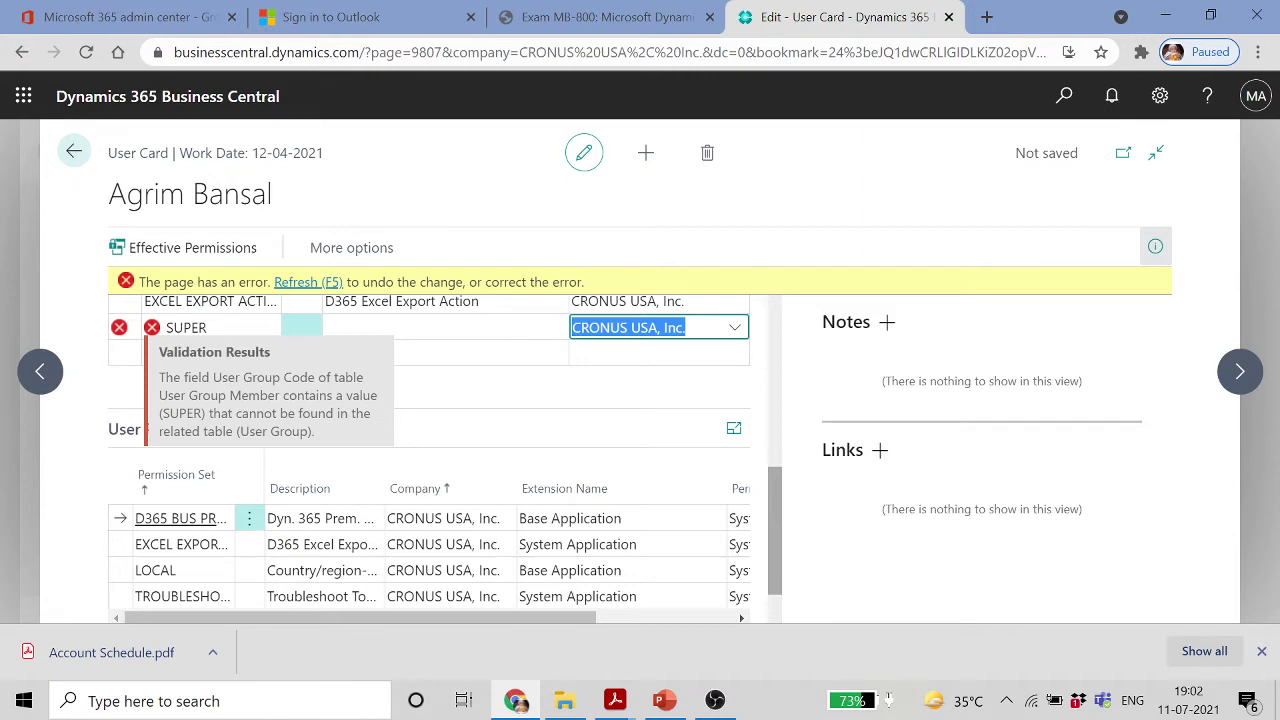
pyautogui.click(297, 285)
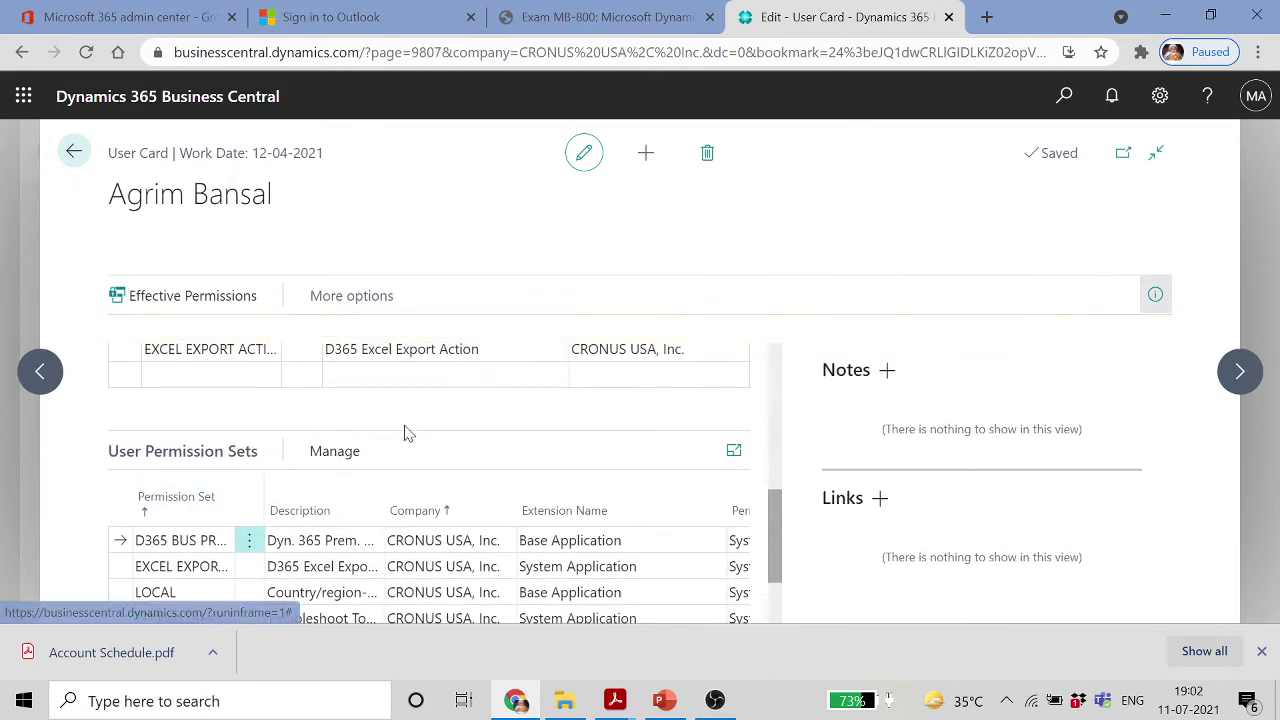
pyautogui.scroll(-1, 352, 492)
# Add a SUPER permission set line and assign it to company CRONUS USA, Inc
pyautogui.click(171, 522)
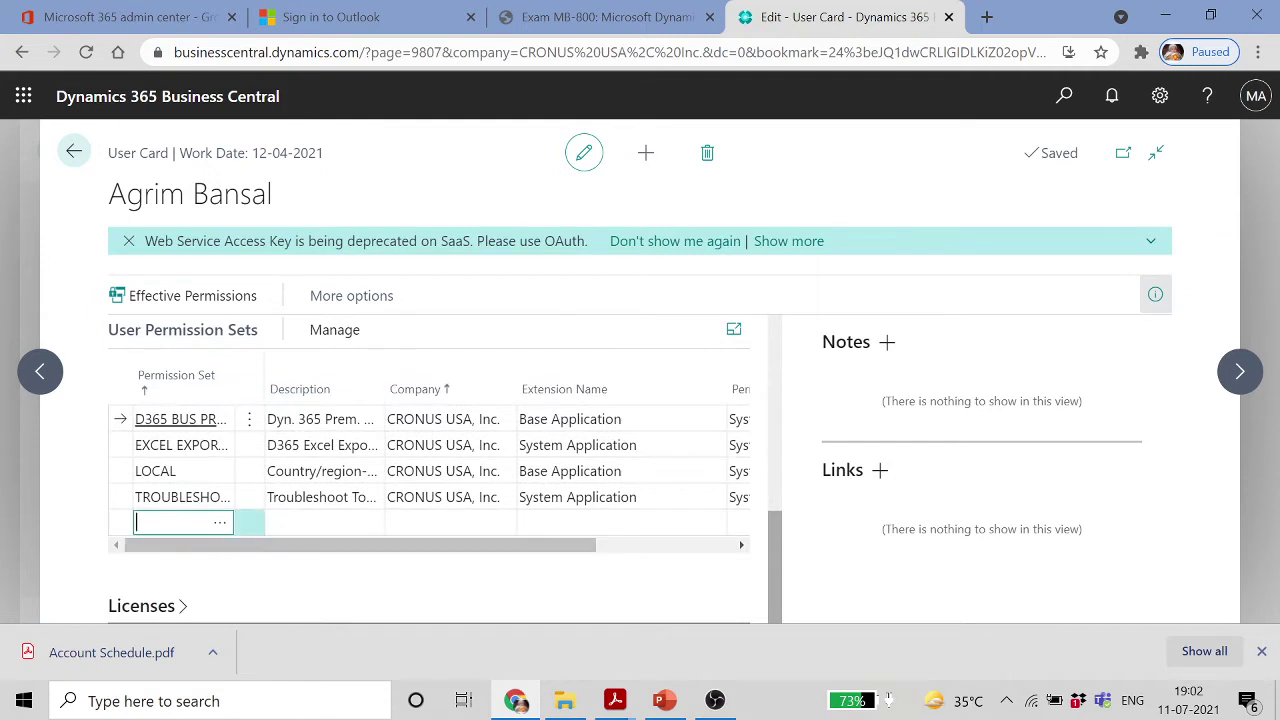
pyautogui.write('SUPER')
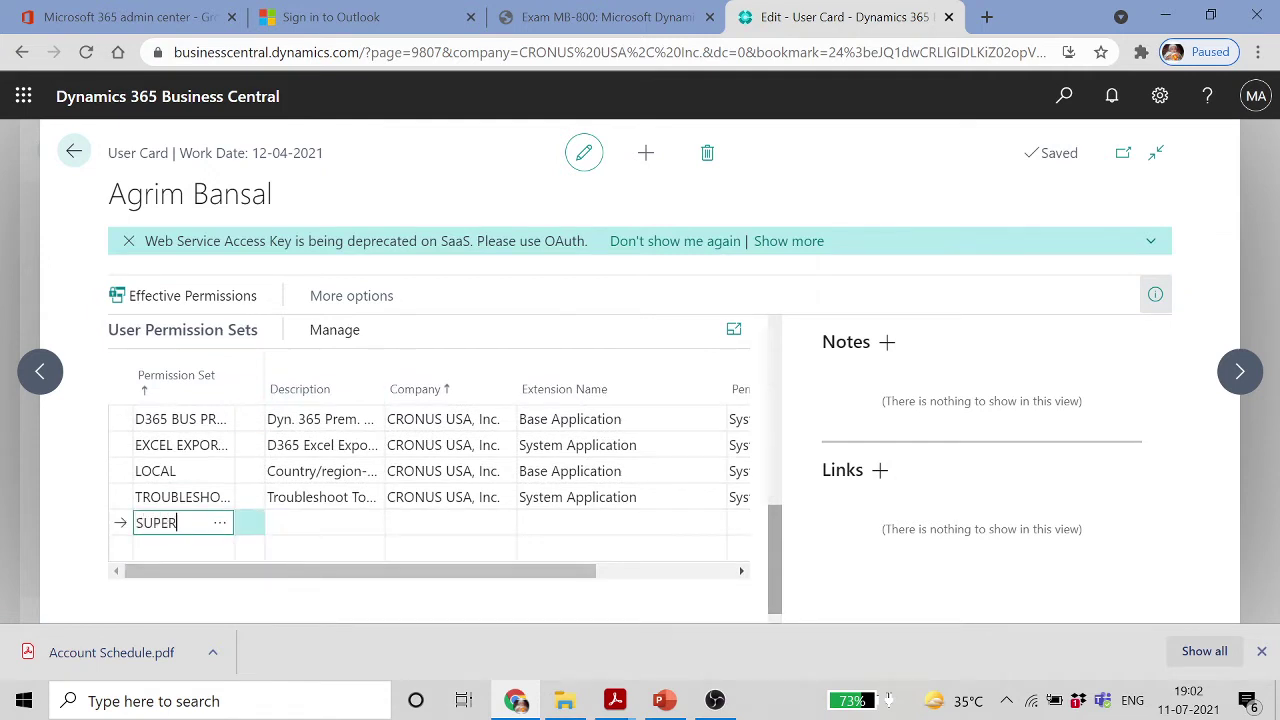
pyautogui.press('Tab')
pyautogui.press('Tab')
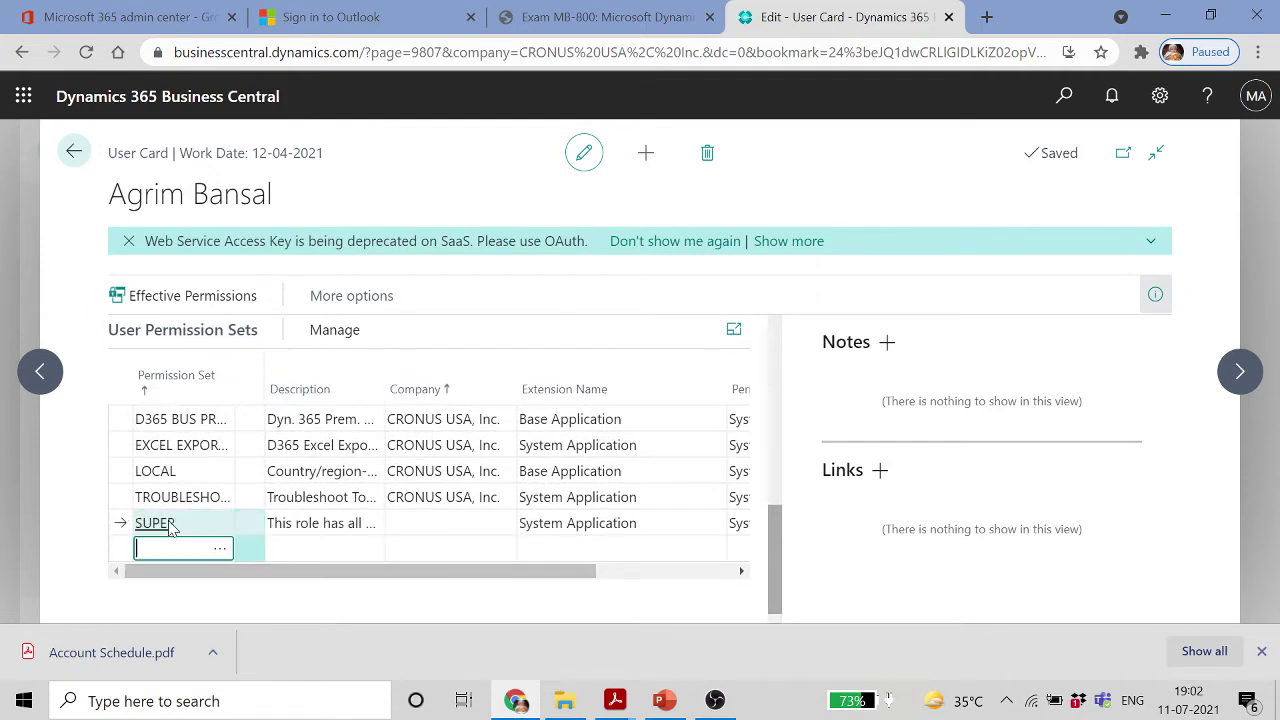
pyautogui.click(297, 528)
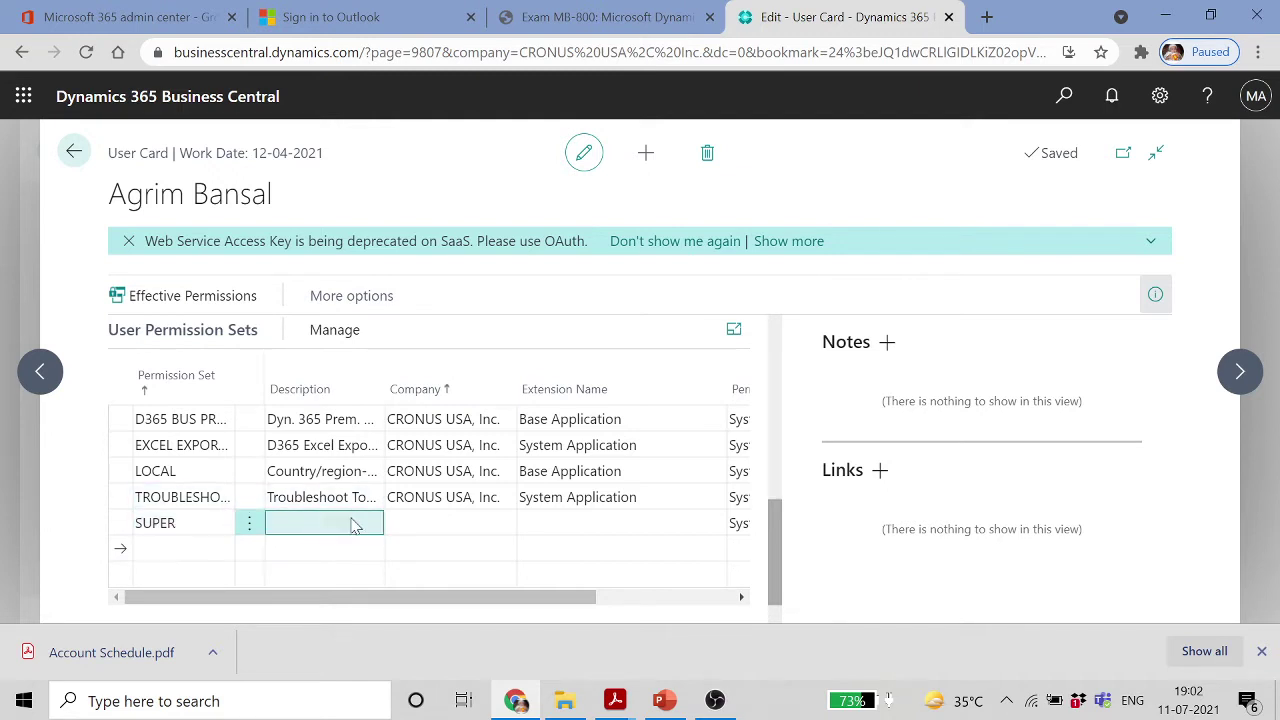
pyautogui.press('Tab')
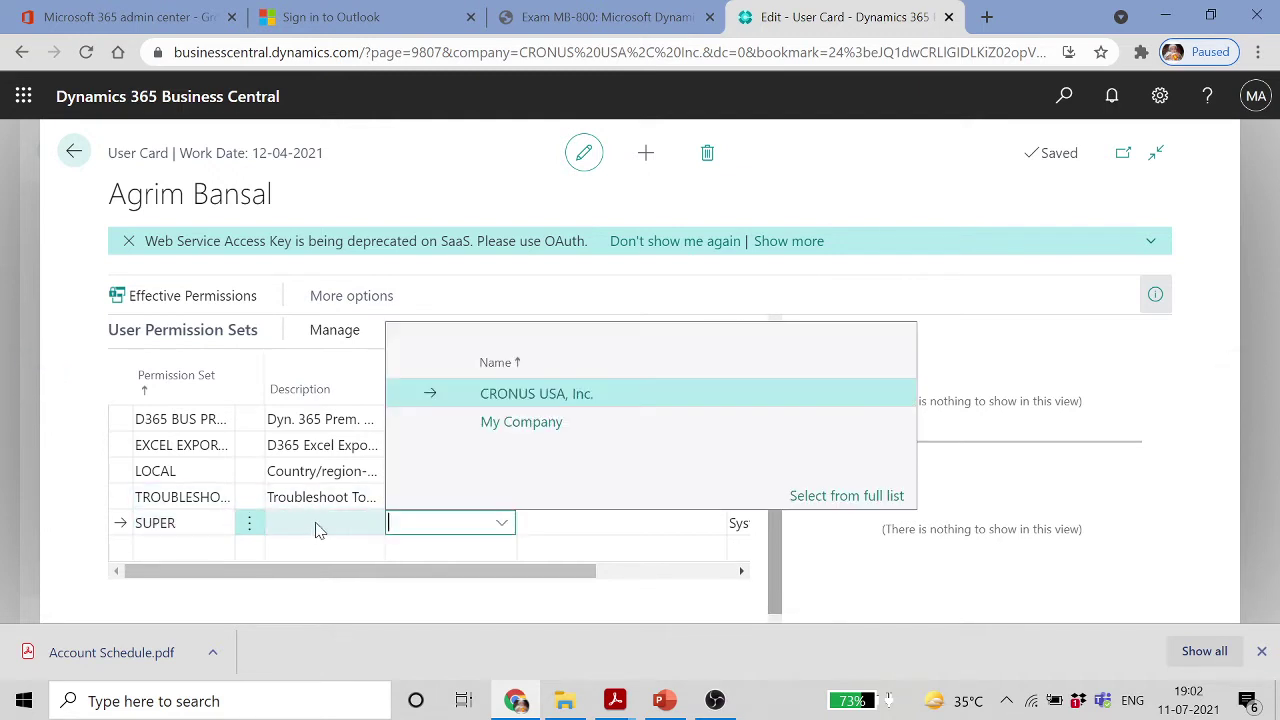
pyautogui.click(318, 528)
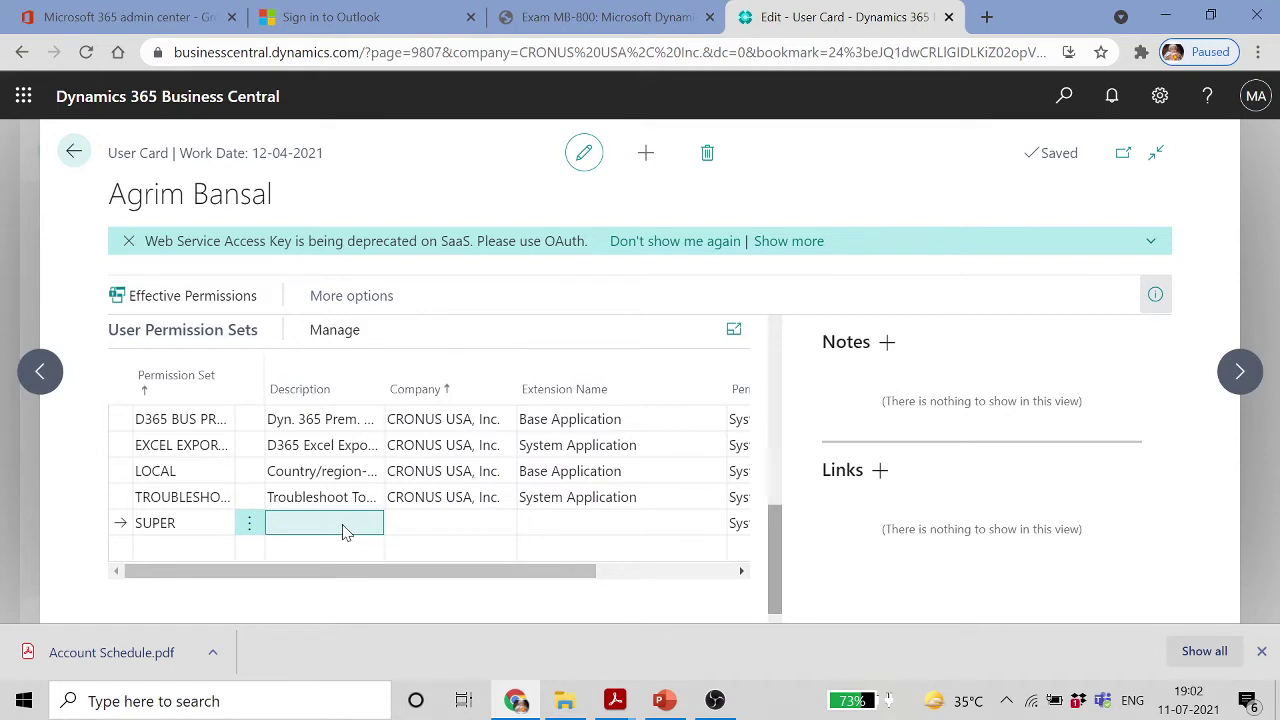
pyautogui.click(503, 528)
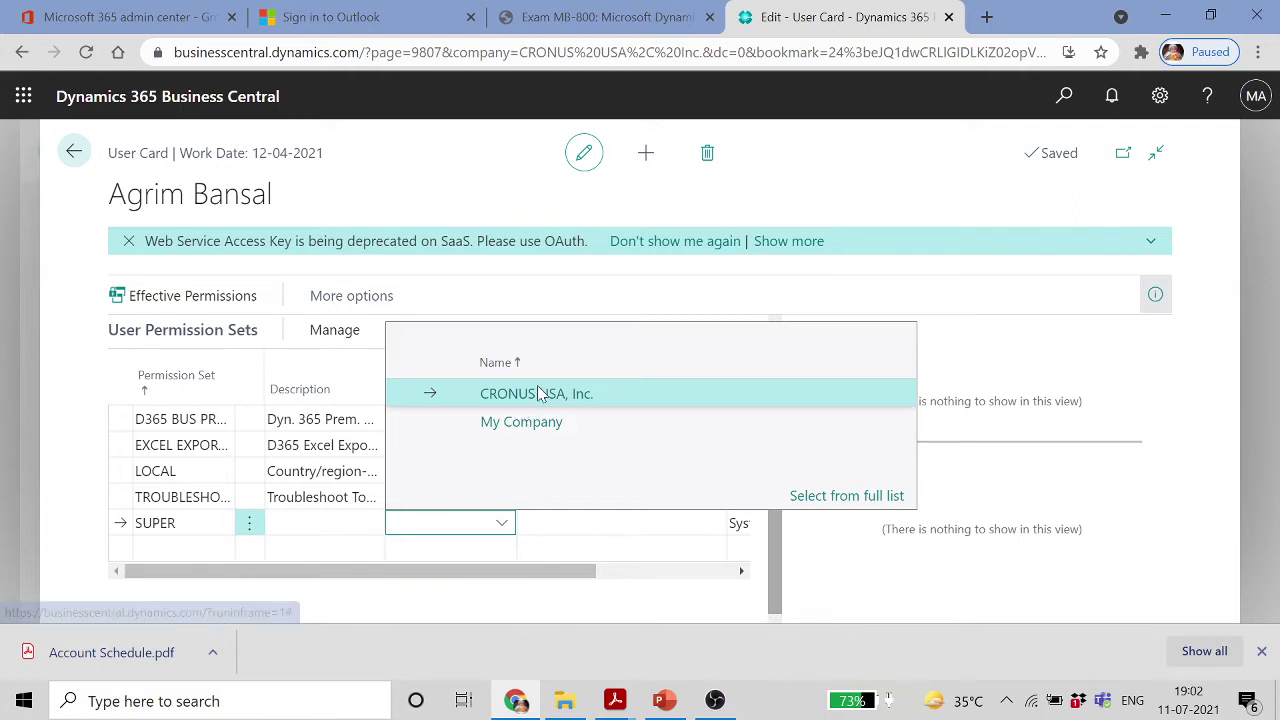
pyautogui.click(537, 394)
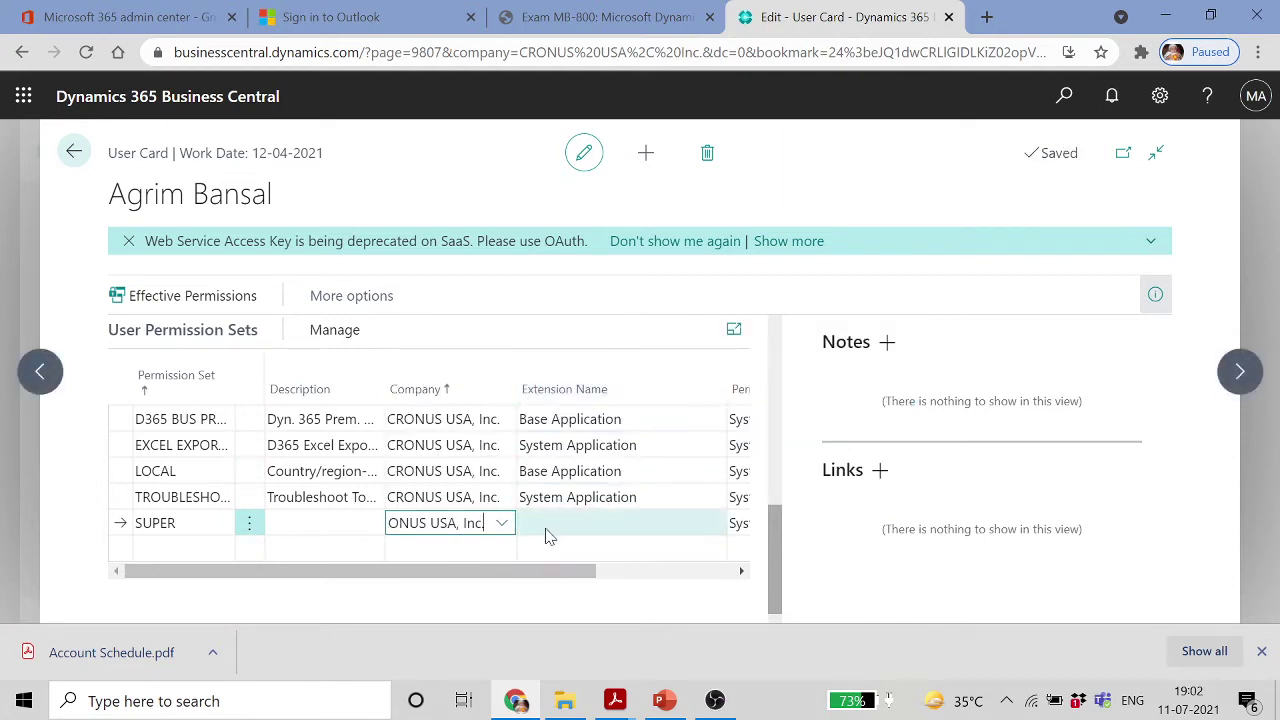
pyautogui.click(546, 530)
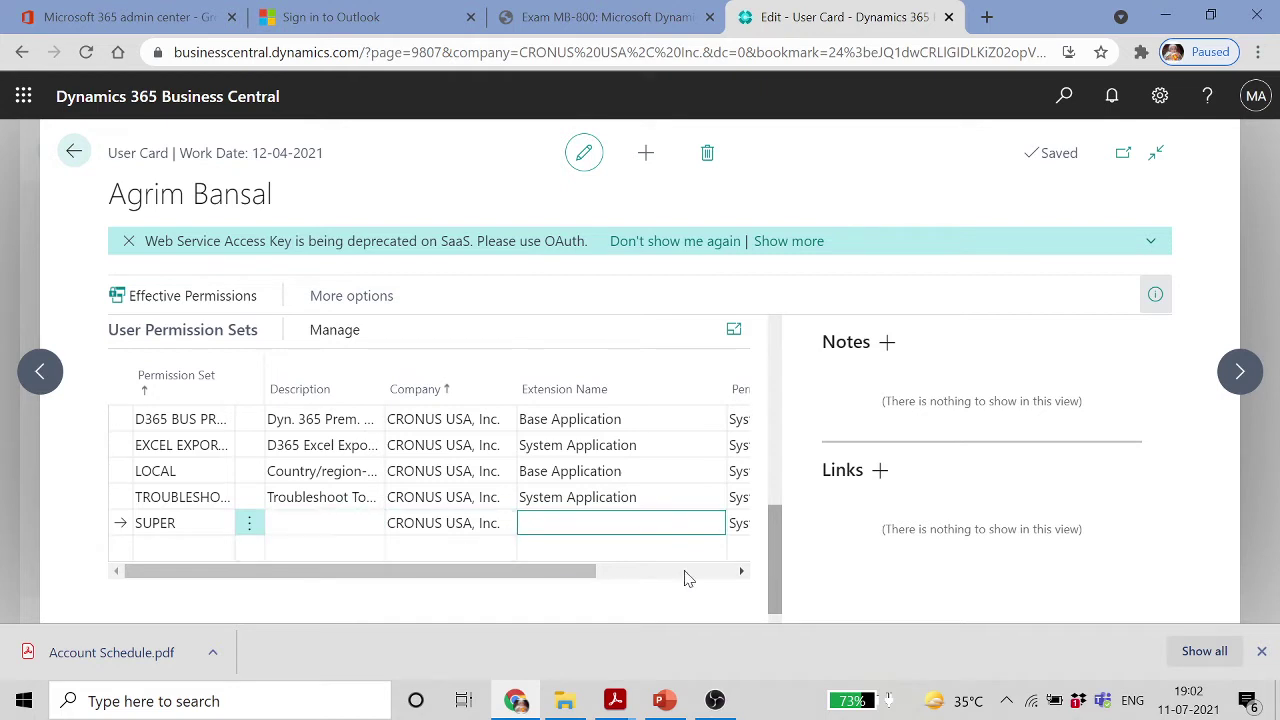
# Save the SUPER line, confirming the rename prompt, and finish editing its entry
pyautogui.moveTo(566, 571); pyautogui.dragTo(737, 580)
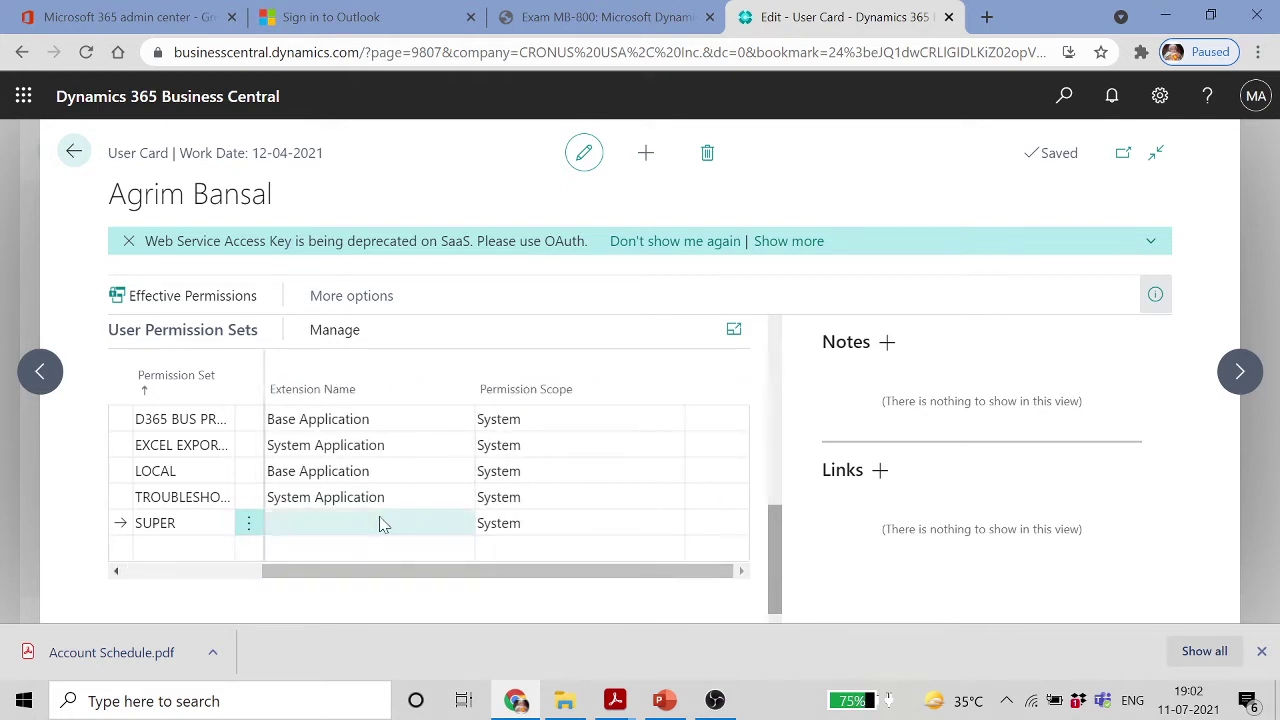
pyautogui.click(168, 471)
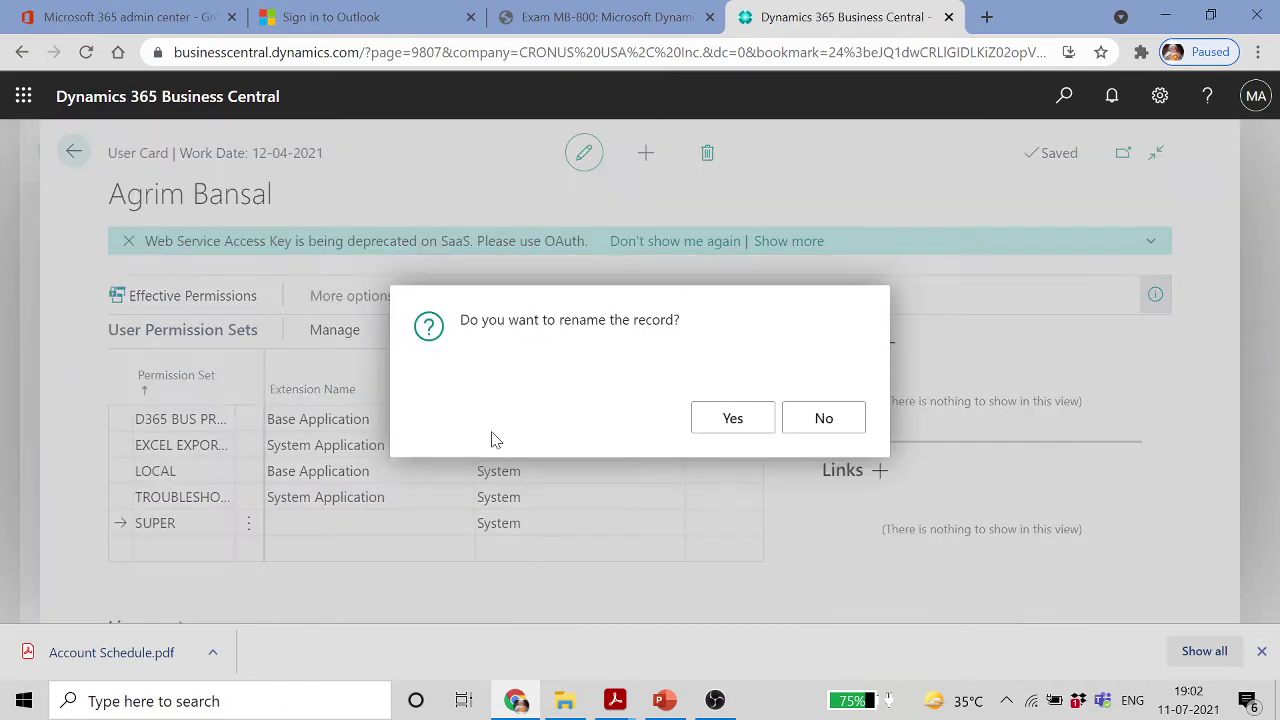
pyautogui.click(750, 420)
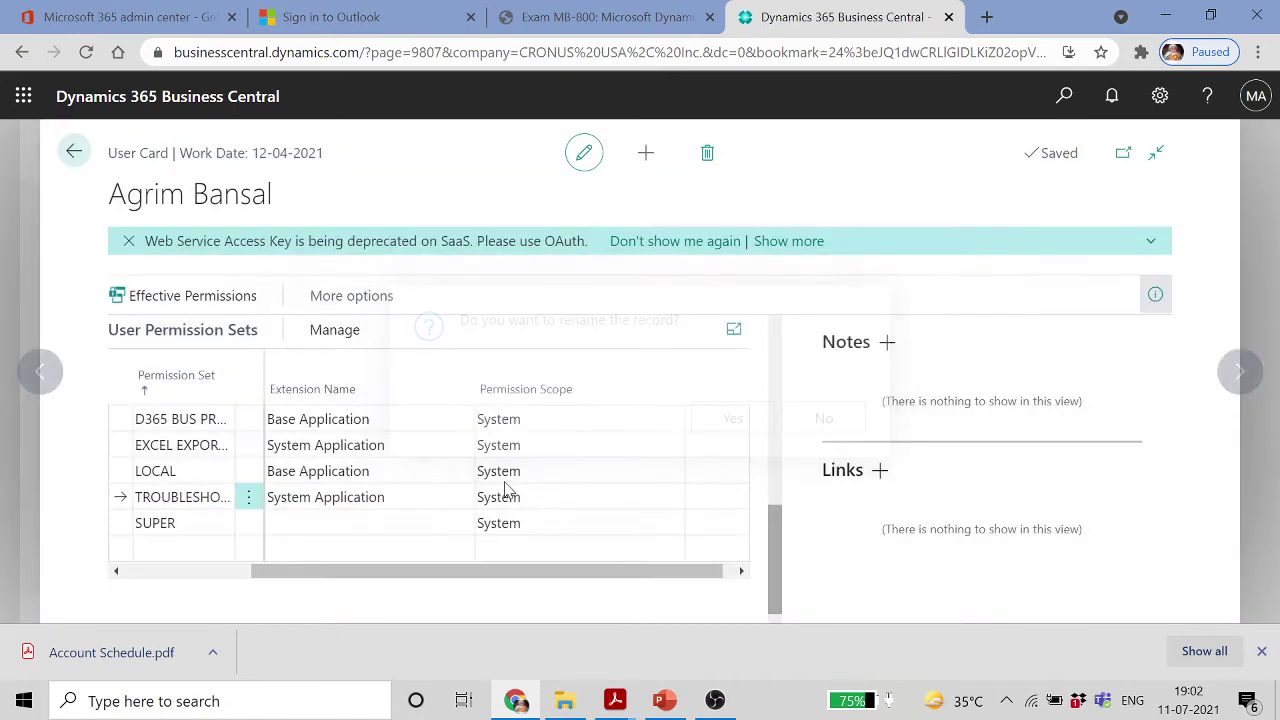
pyautogui.scroll(3, 495, 484)
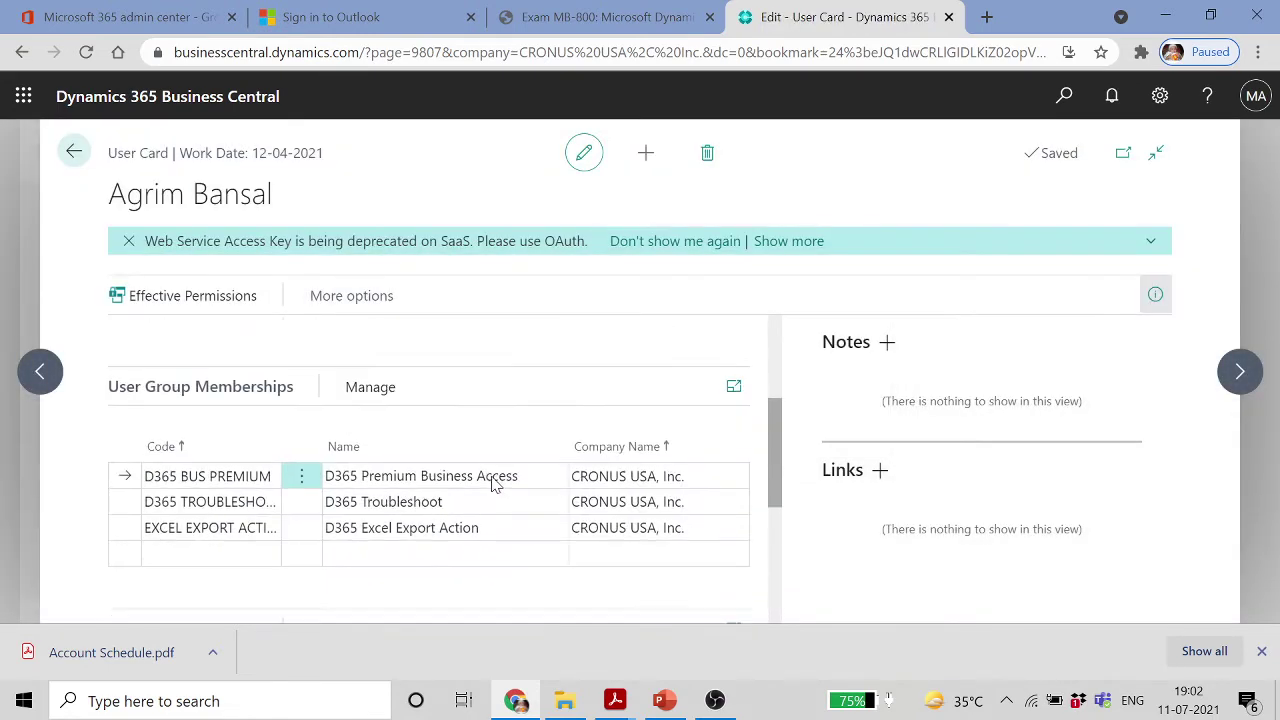
pyautogui.scroll(-3, 486, 486)
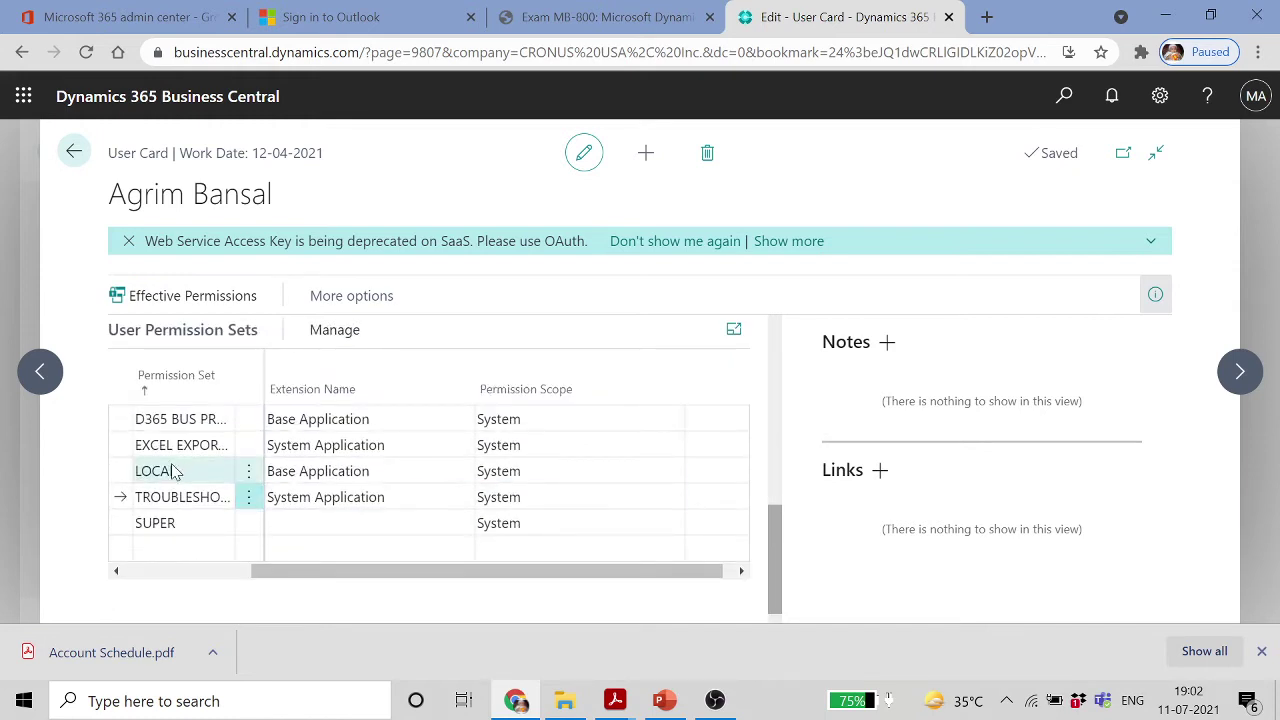
pyautogui.click(230, 523)
pyautogui.click(370, 524)
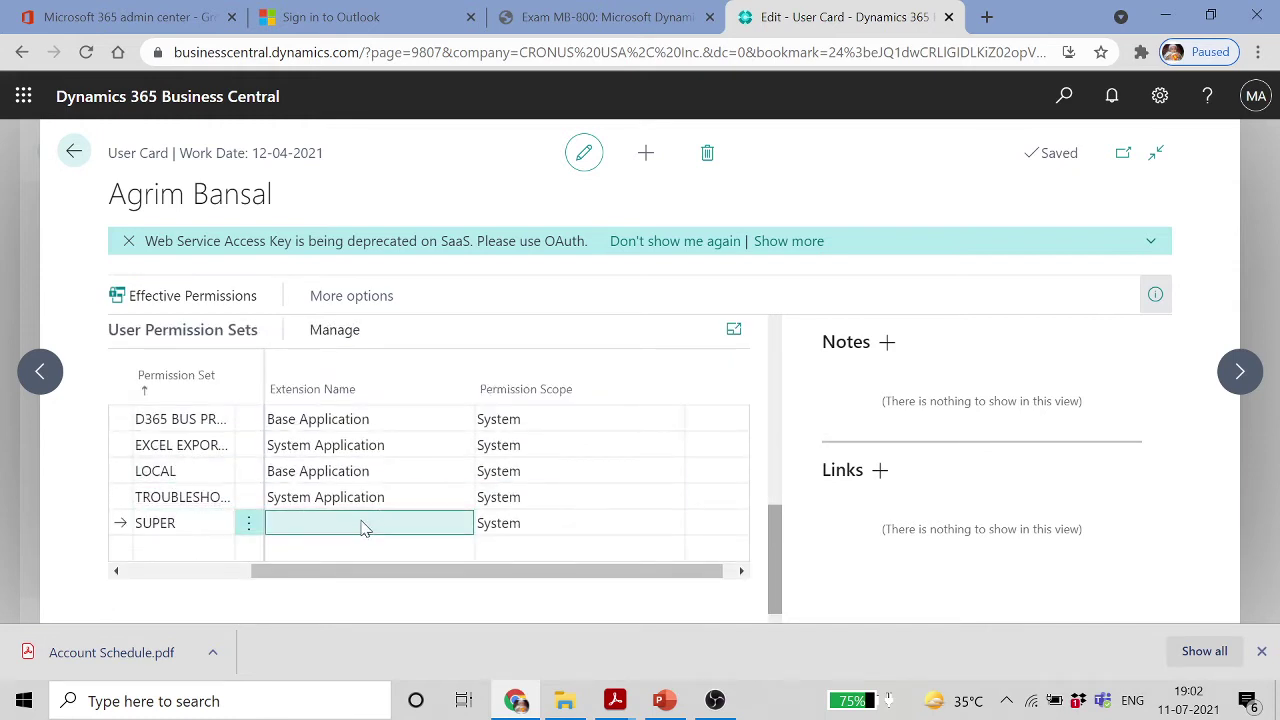
# Scroll through the Effective Permissions grid and its By Permission Set breakdown for CRONUS USA, Inc
pyautogui.scroll(2, 290, 428)
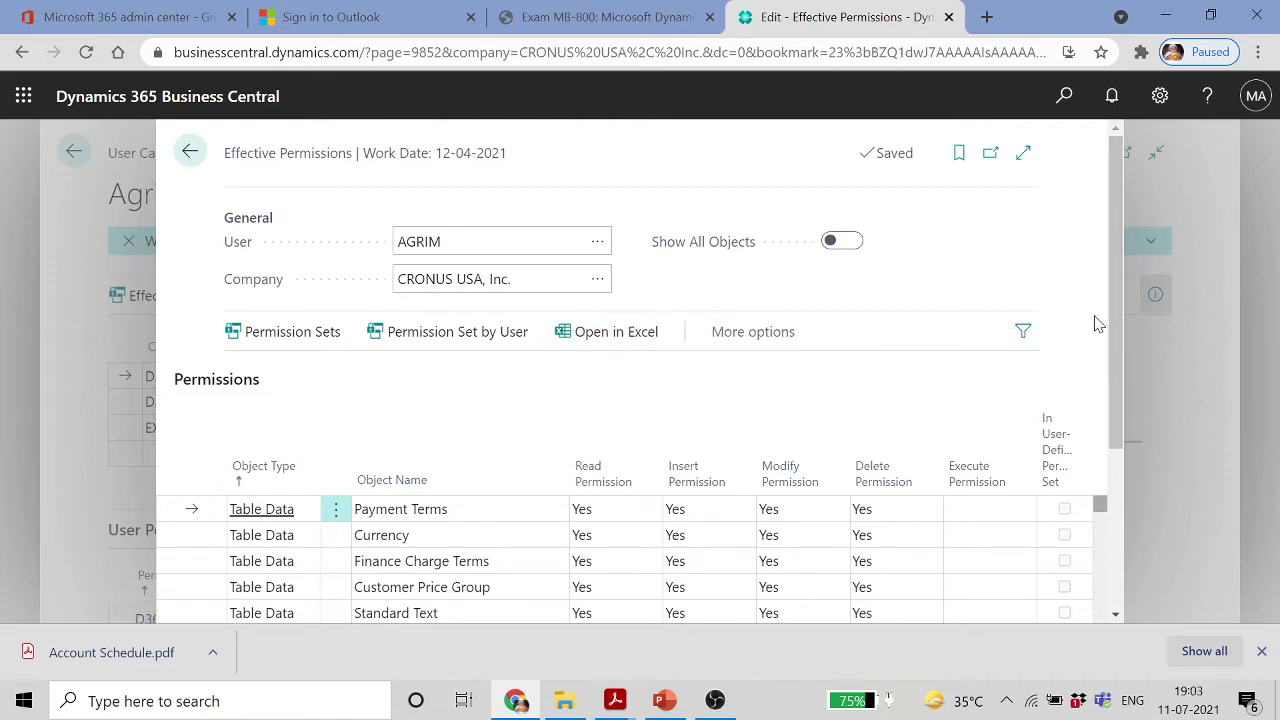
pyautogui.moveTo(1115, 278); pyautogui.dragTo(1111, 430)
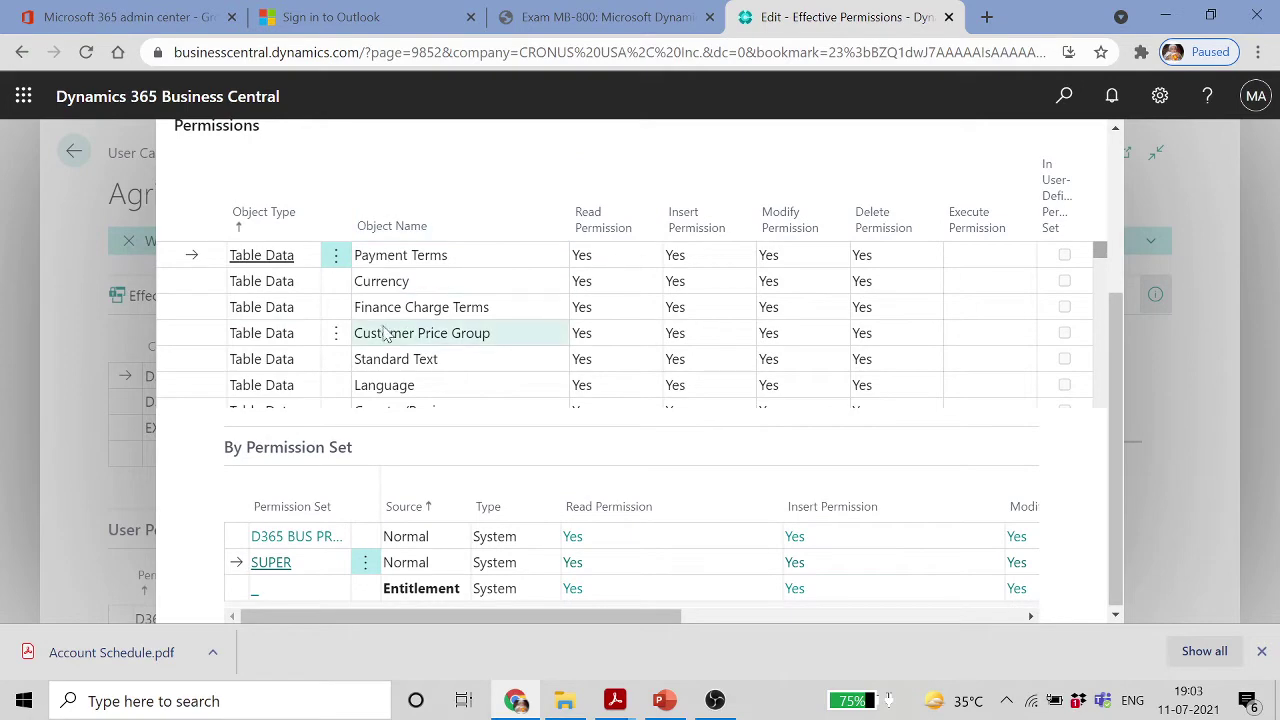
pyautogui.scroll(-10, 279, 291)
pyautogui.scroll(-10, 279, 291)
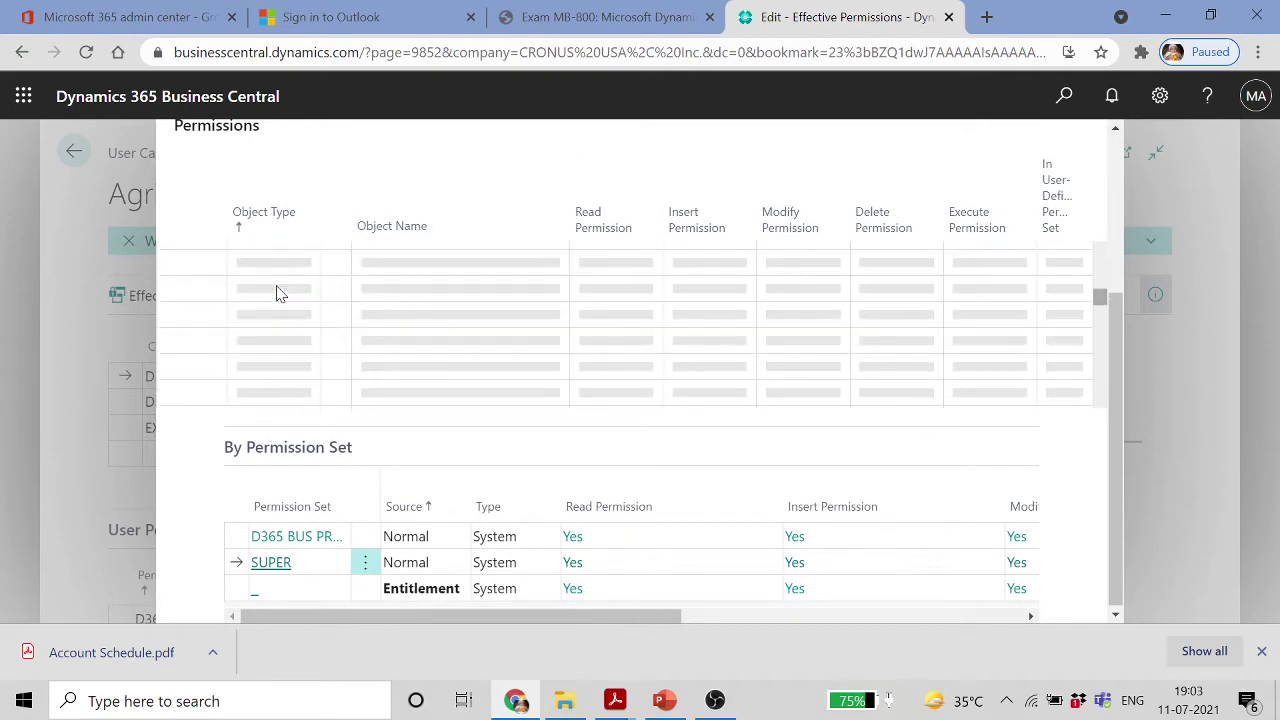
pyautogui.scroll(-10, 279, 291)
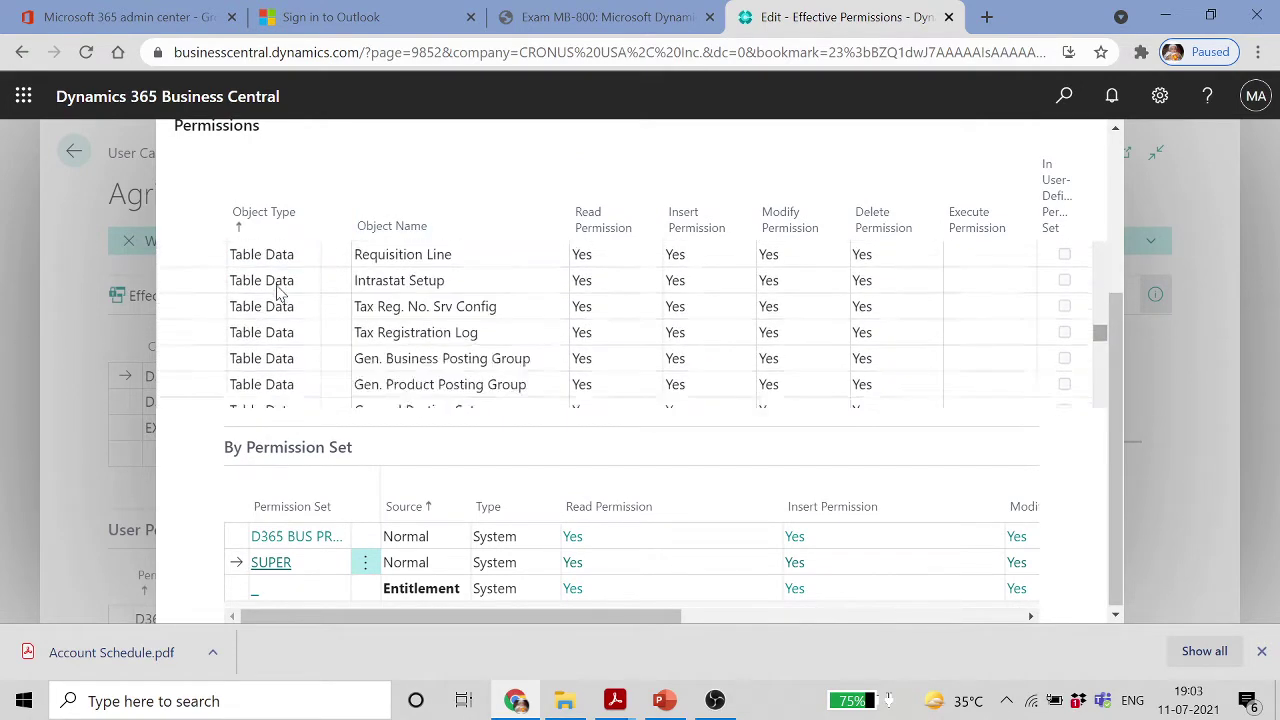
pyautogui.scroll(-10, 279, 291)
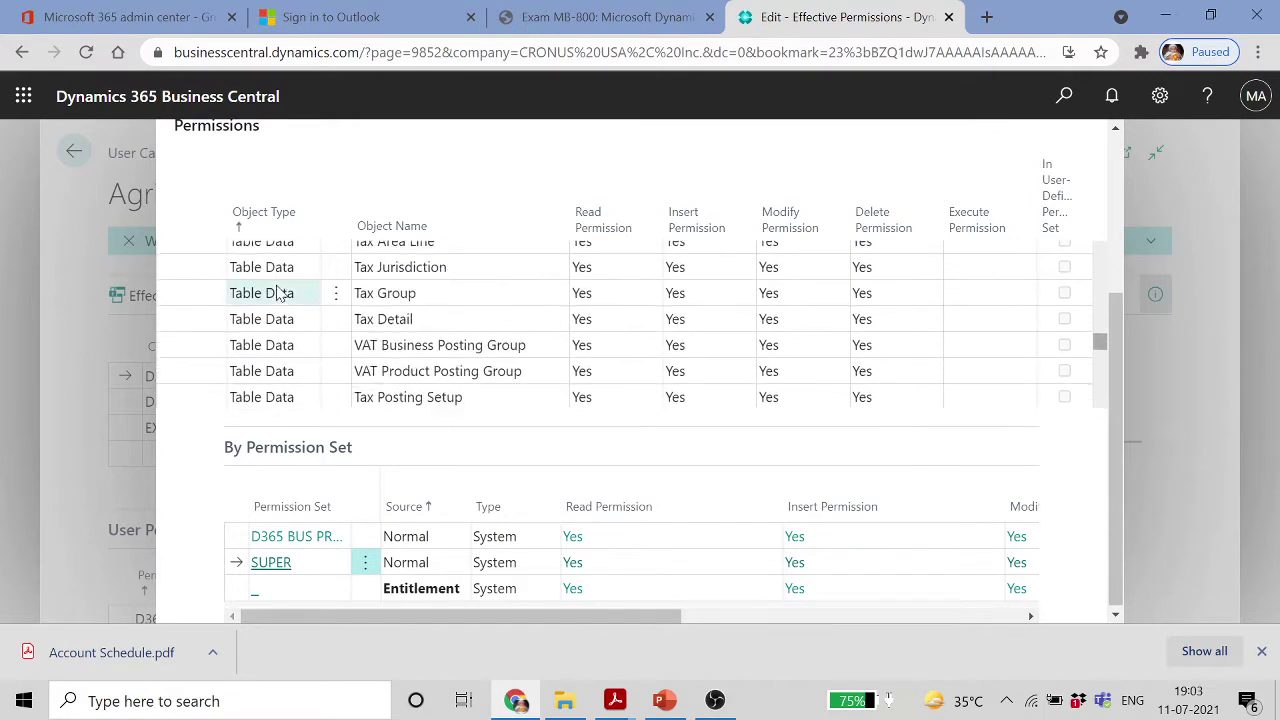
pyautogui.scroll(1, 279, 292)
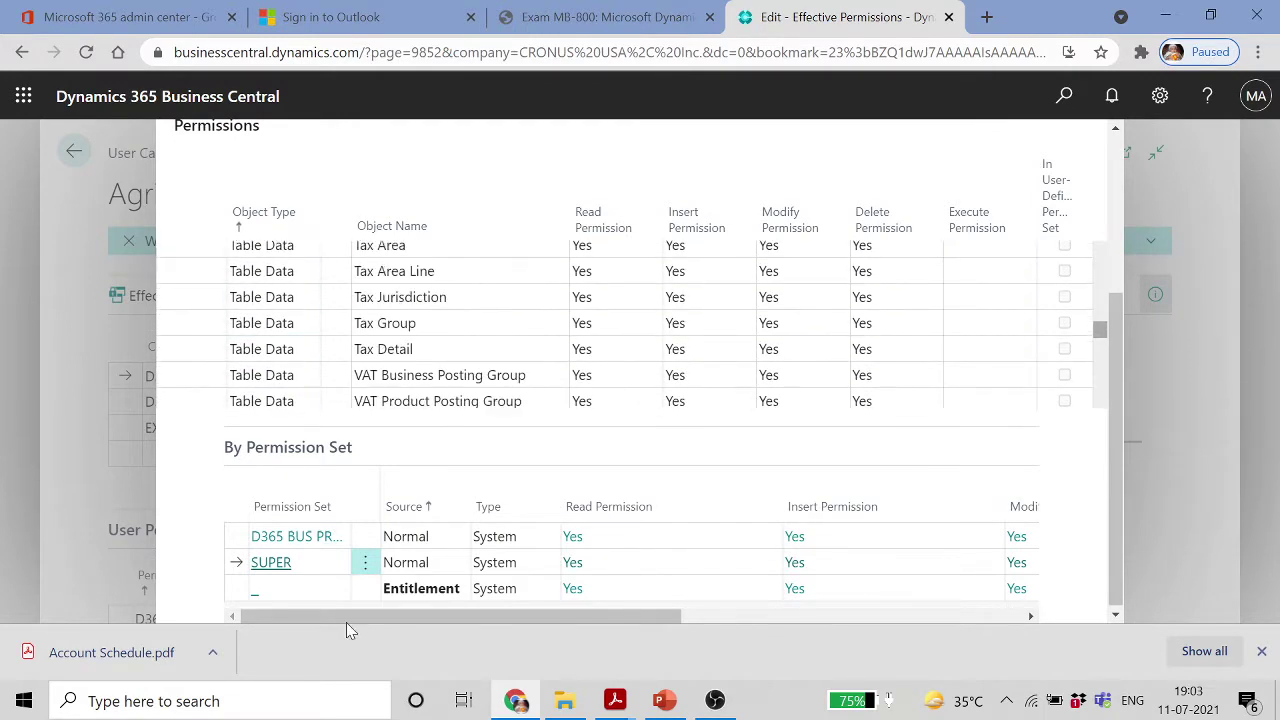
pyautogui.scroll(4, 361, 397)
pyautogui.scroll(5, 363, 397)
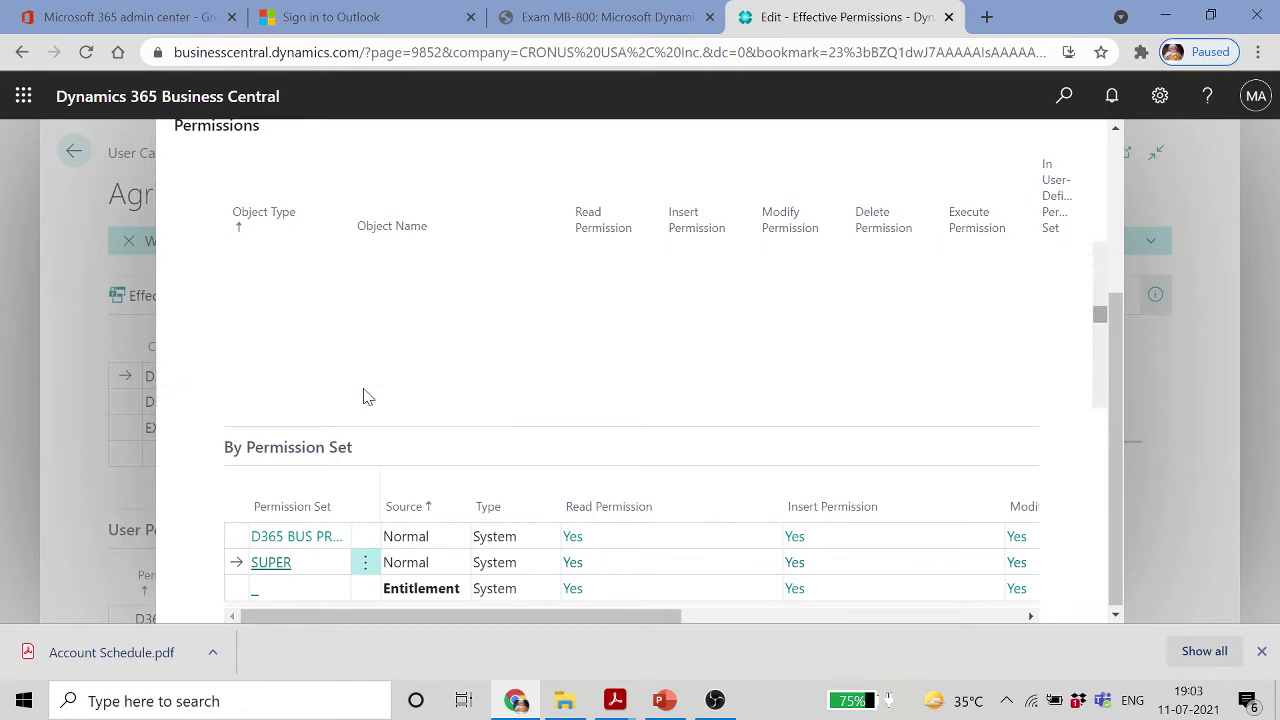
pyautogui.scroll(-2, 412, 347)
pyautogui.scroll(5, 412, 347)
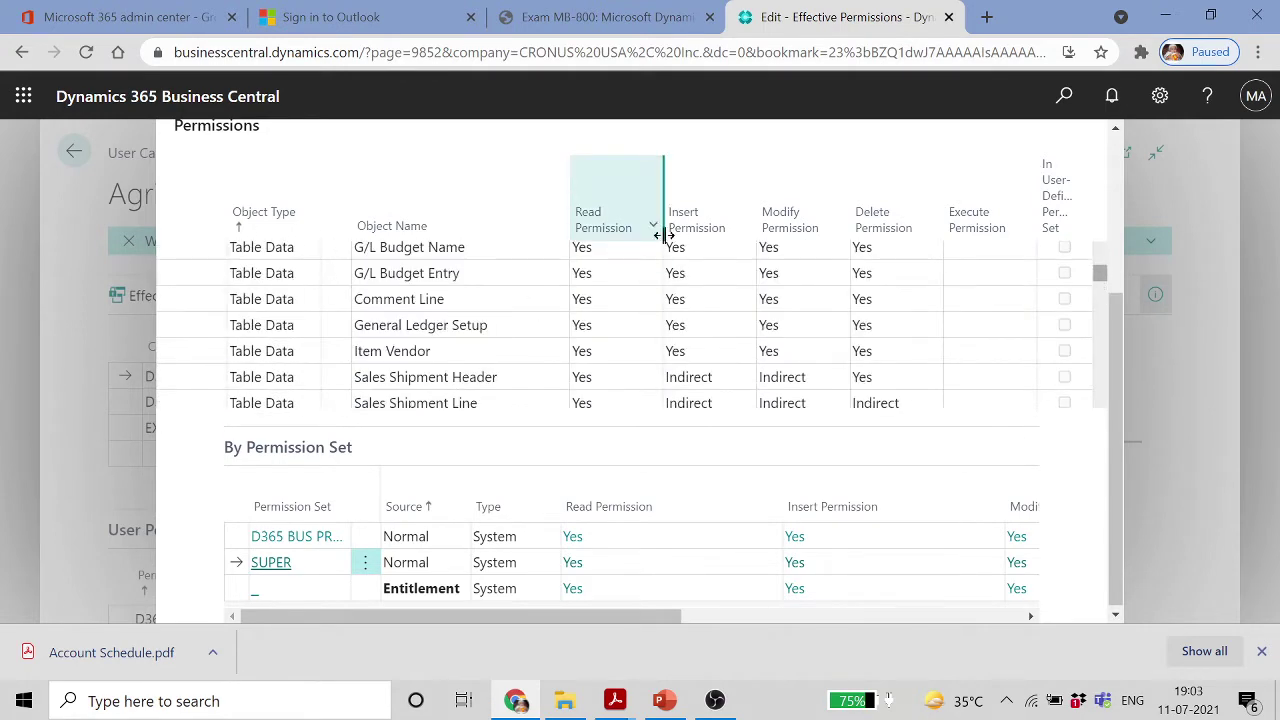
pyautogui.moveTo(613, 226)
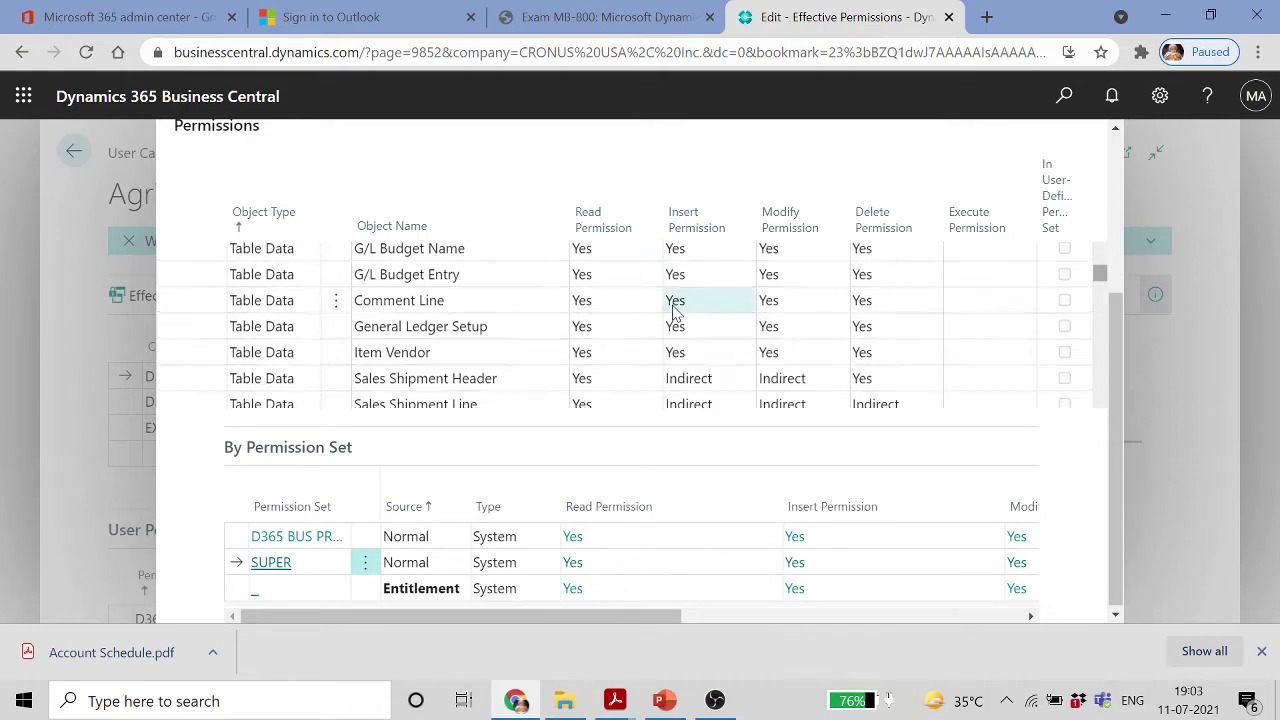
pyautogui.scroll(5, 673, 316)
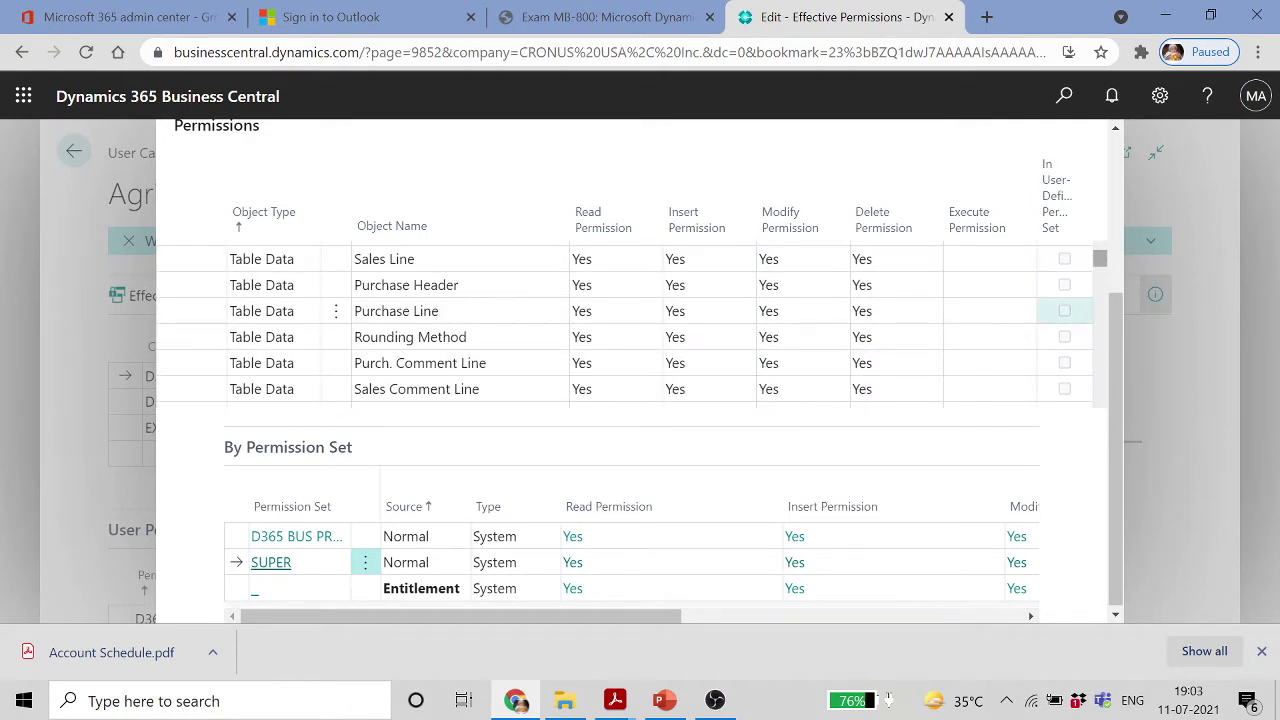
pyautogui.moveTo(1065, 177)
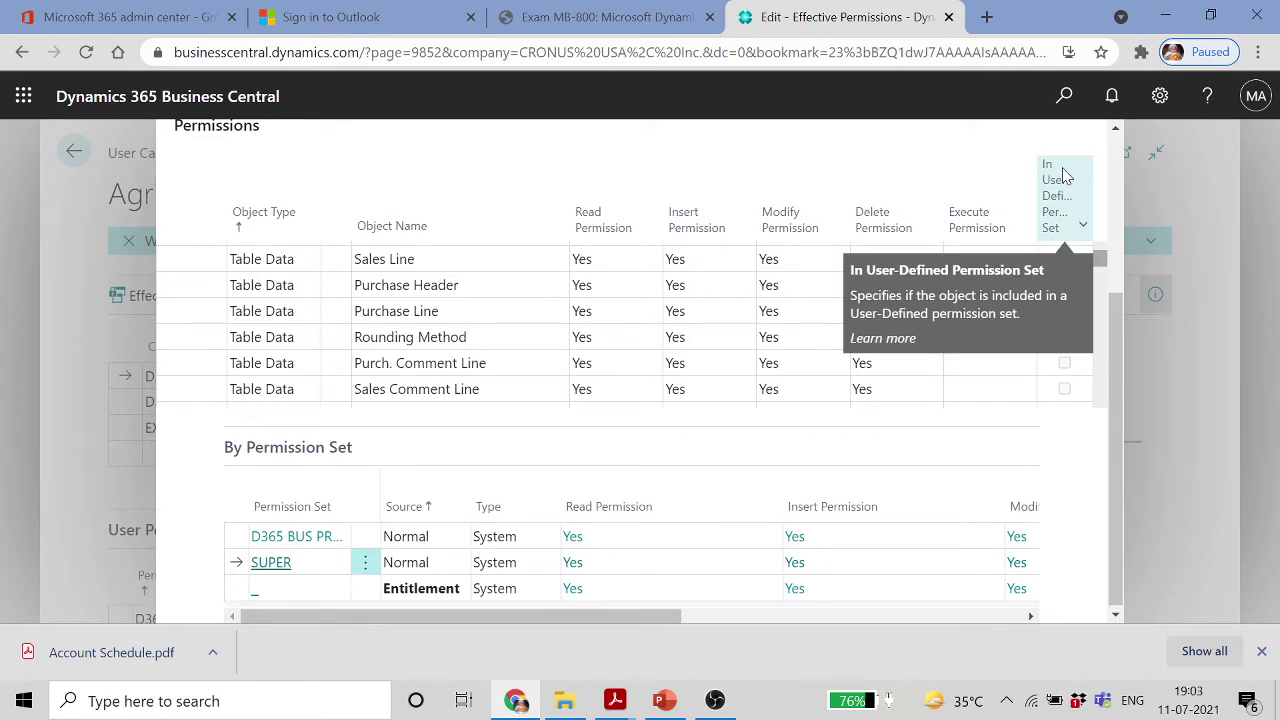
pyautogui.scroll(-5, 894, 394)
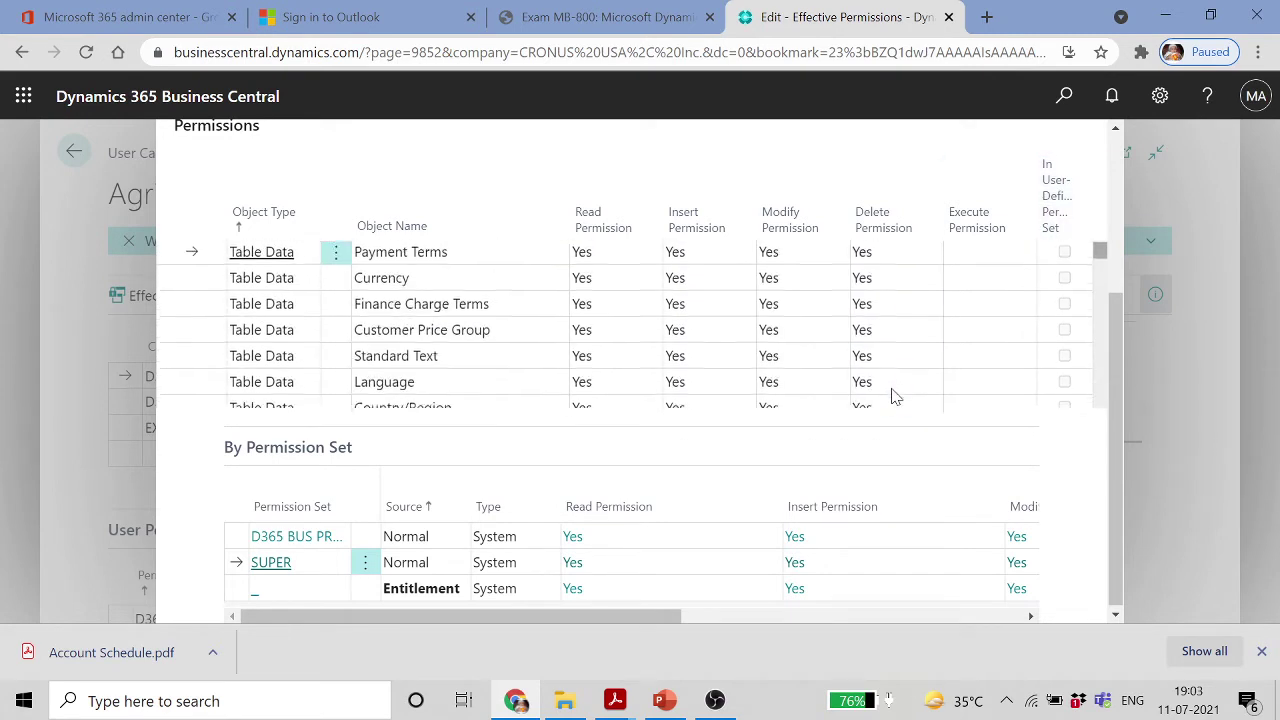
pyautogui.moveTo(1097, 251); pyautogui.dragTo(1097, 465)
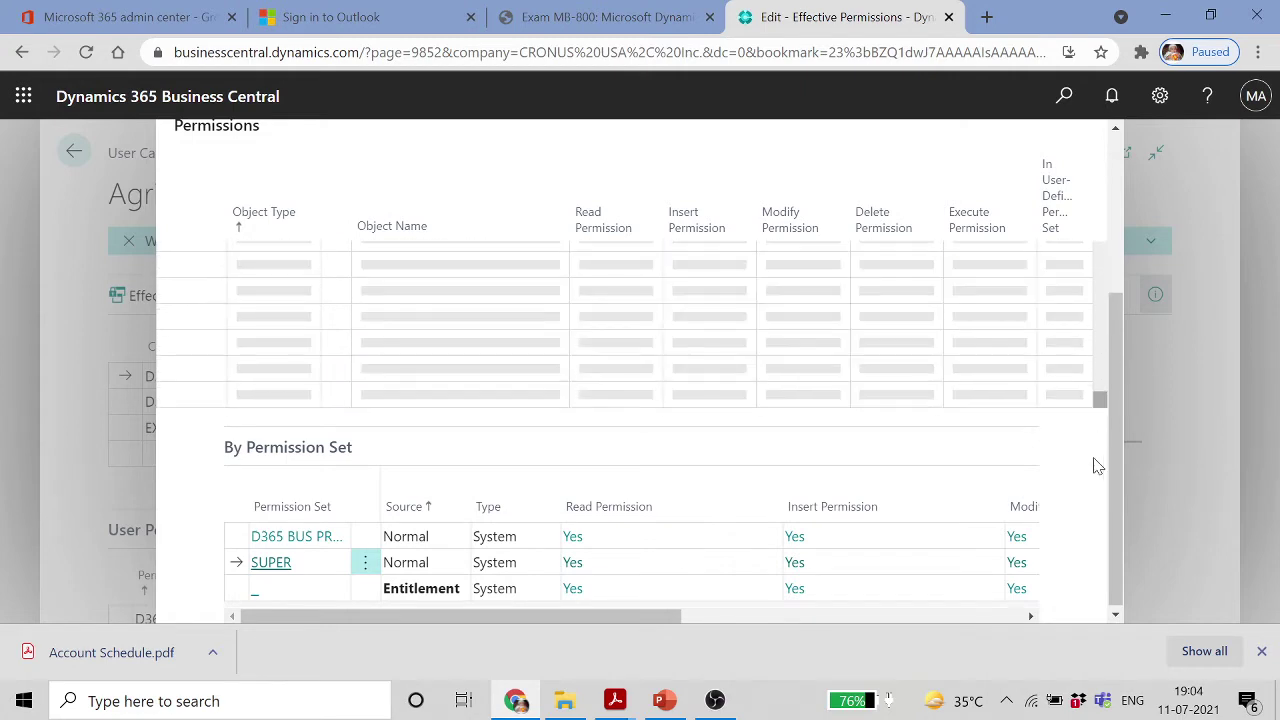
pyautogui.click(336, 540)
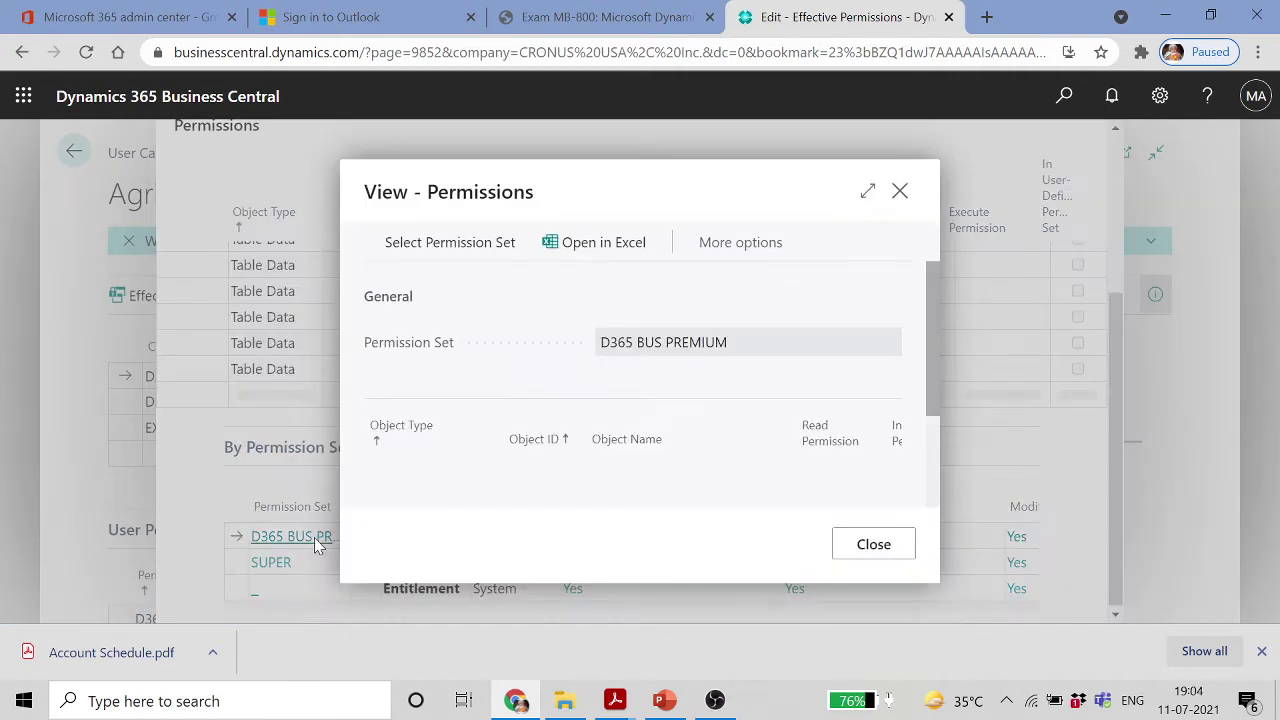
pyautogui.click(900, 191)
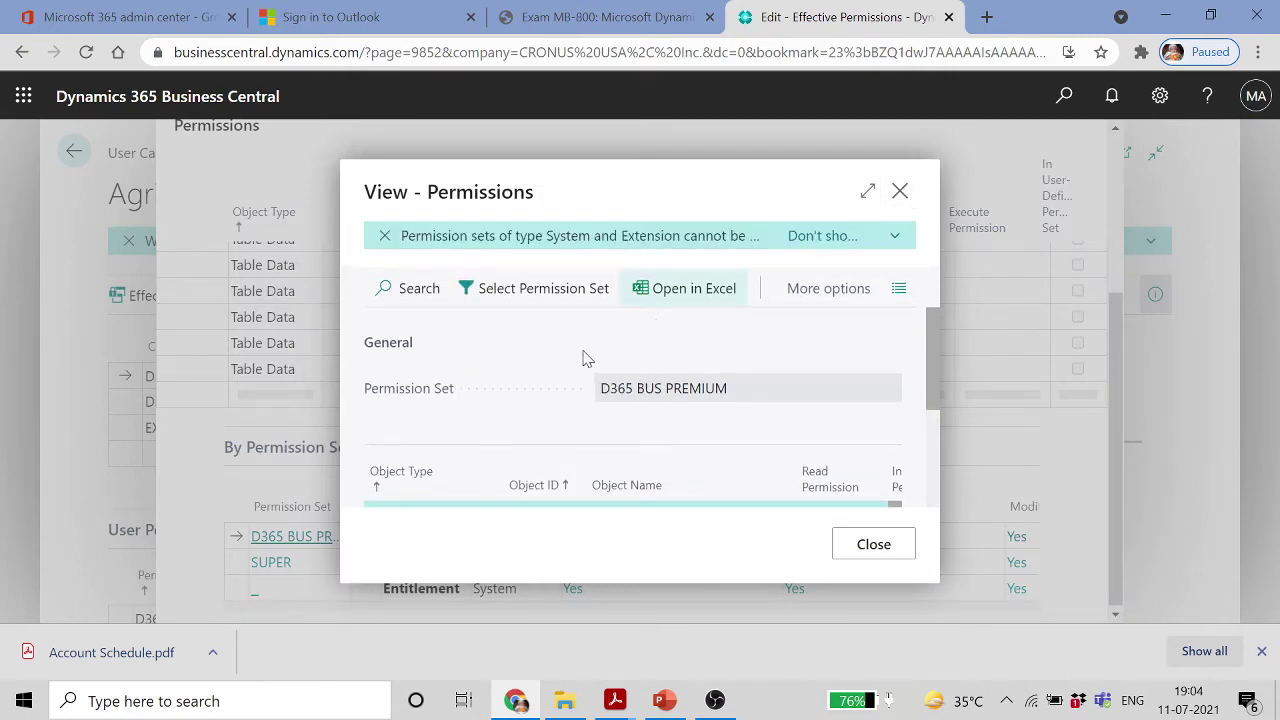
pyautogui.scroll(5, 430, 390)
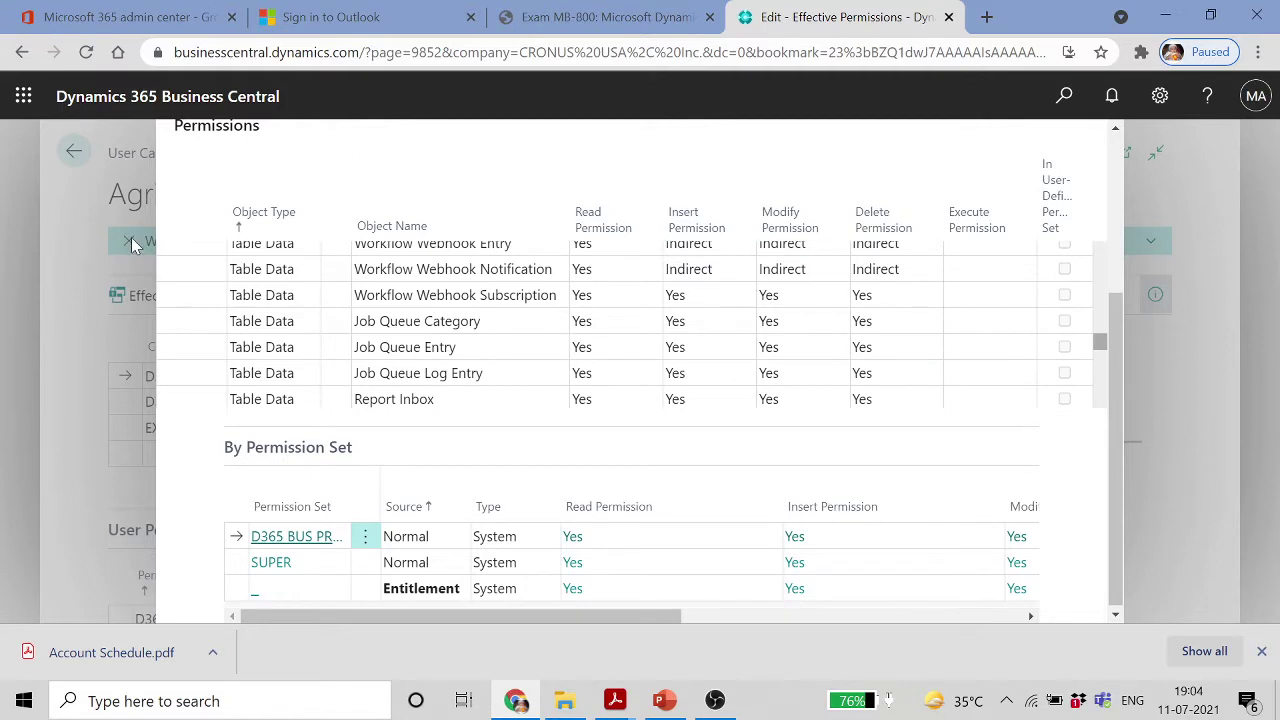
pyautogui.click(1262, 652)
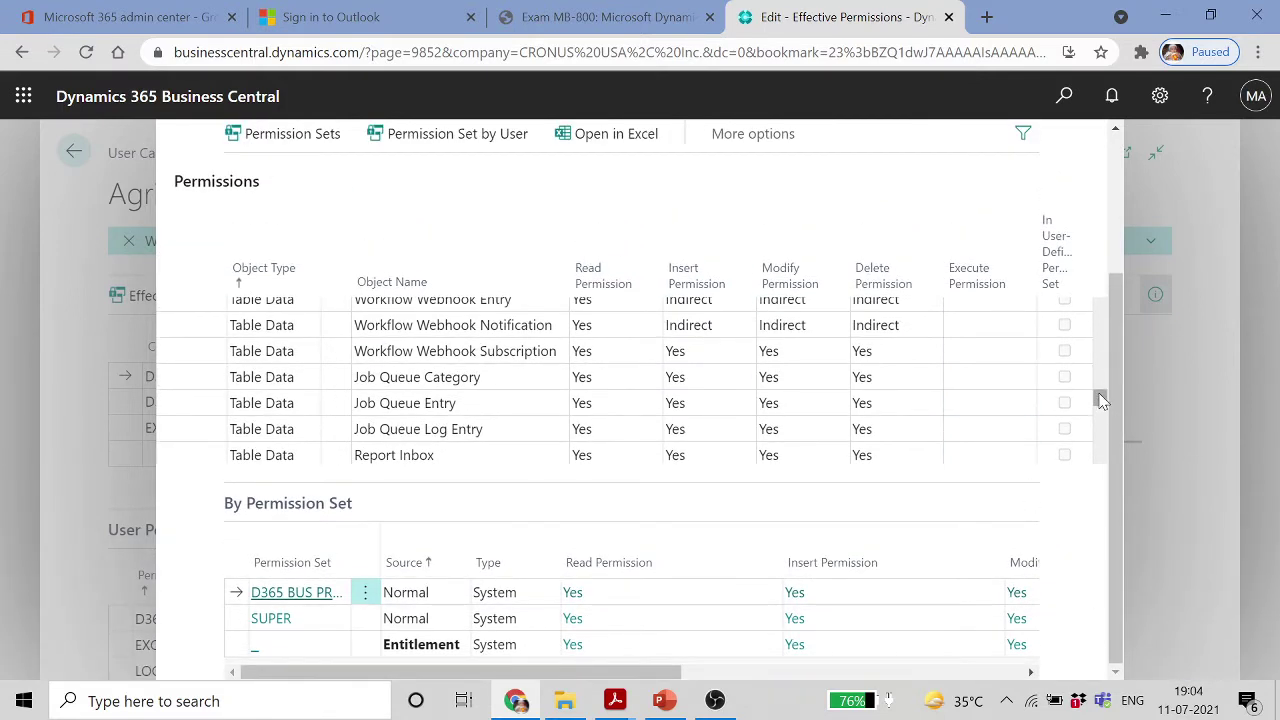
pyautogui.scroll(2, 1108, 304)
pyautogui.scroll(5, 1108, 304)
pyautogui.moveTo(1100, 304); pyautogui.dragTo(1100, 433)
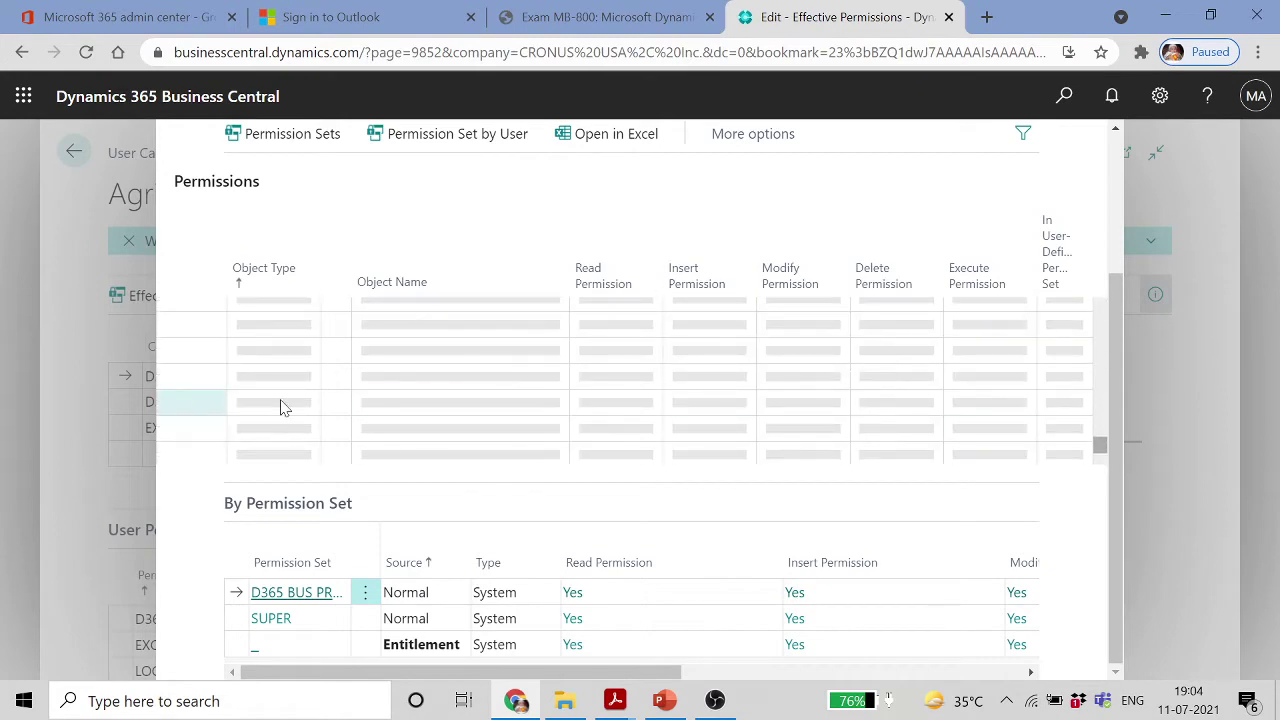
pyautogui.scroll(-3, 310, 360)
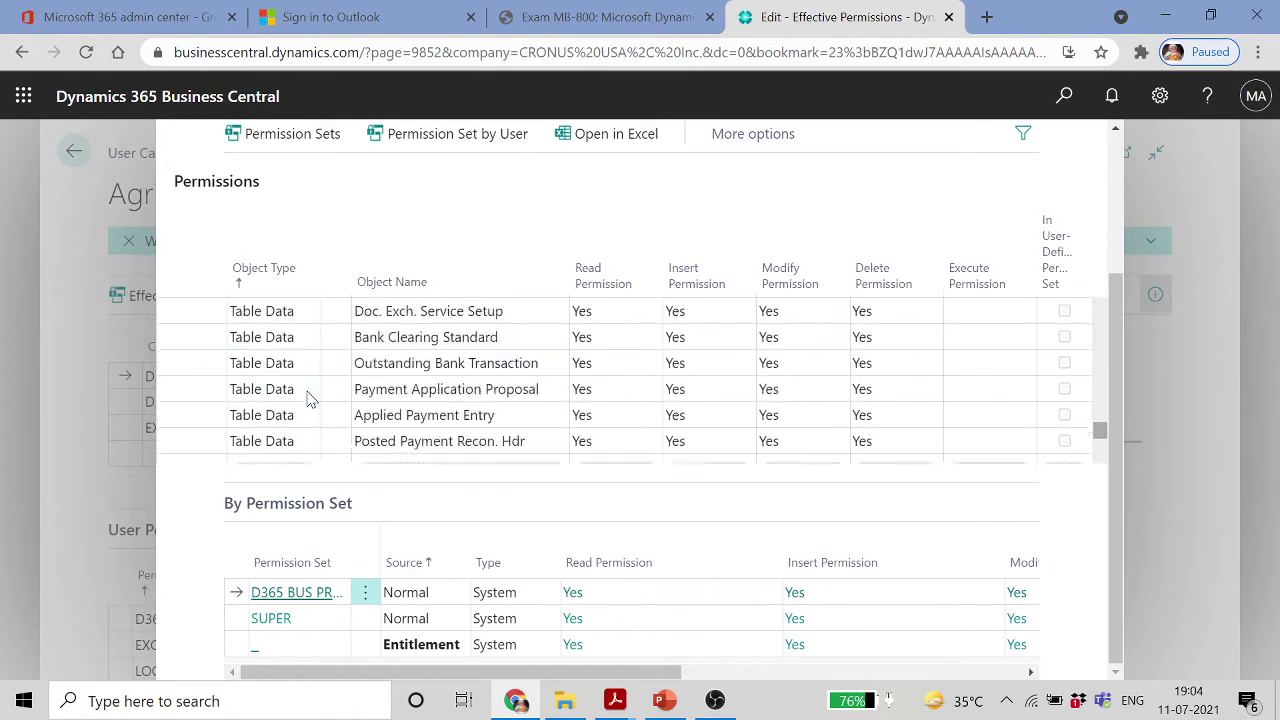
pyautogui.scroll(-2, 273, 398)
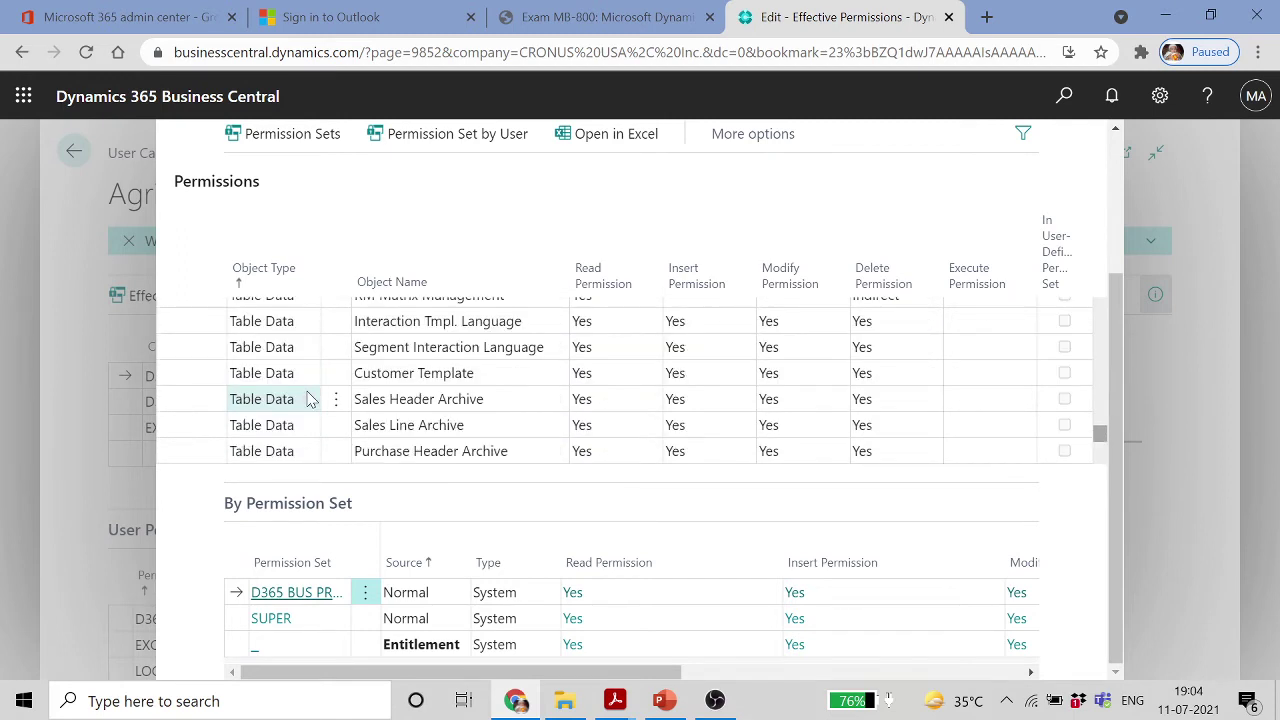
pyautogui.scroll(-3, 310, 399)
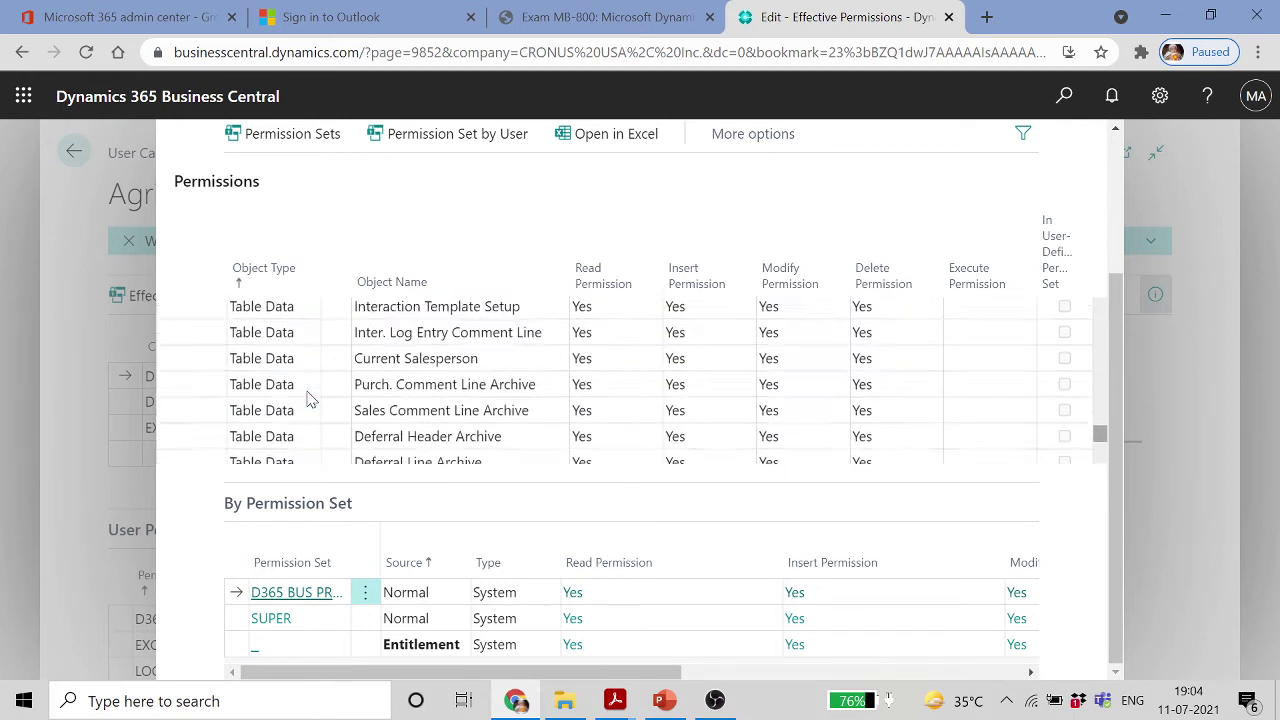
pyautogui.click(294, 140)
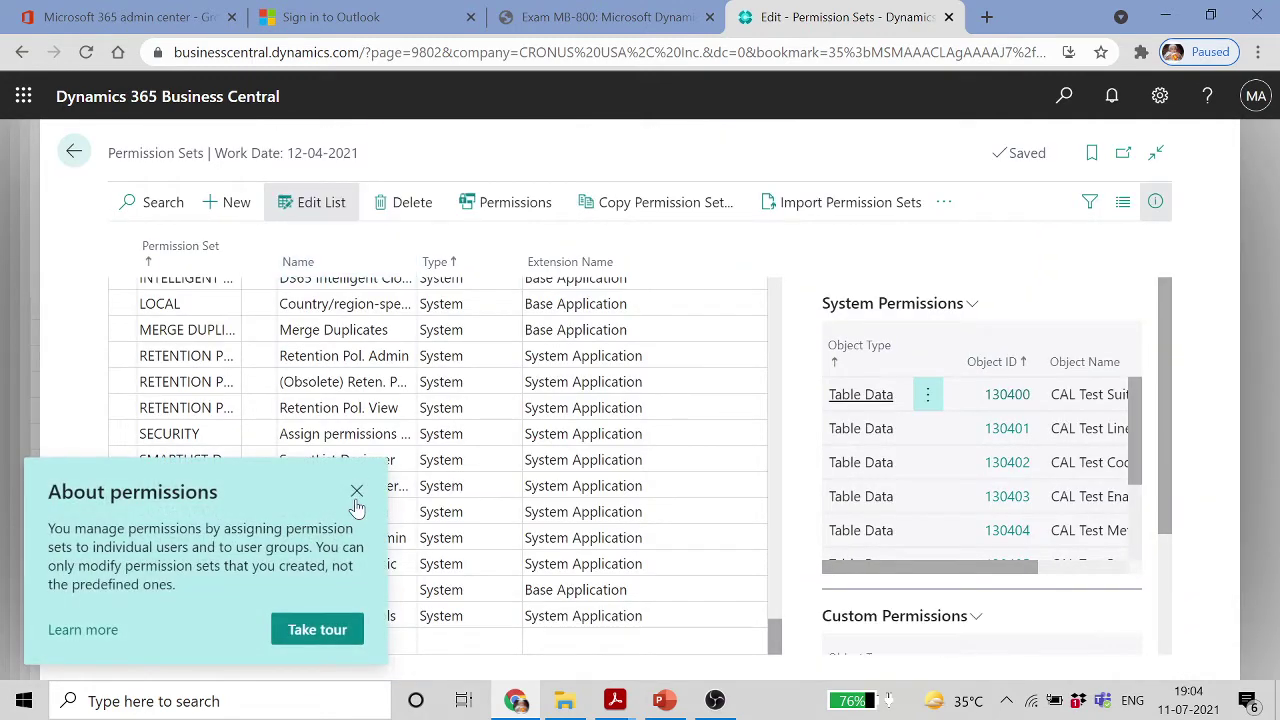
# Dismiss the About permissions tip and select D365 BASIC to show its system permissions
pyautogui.click(357, 493)
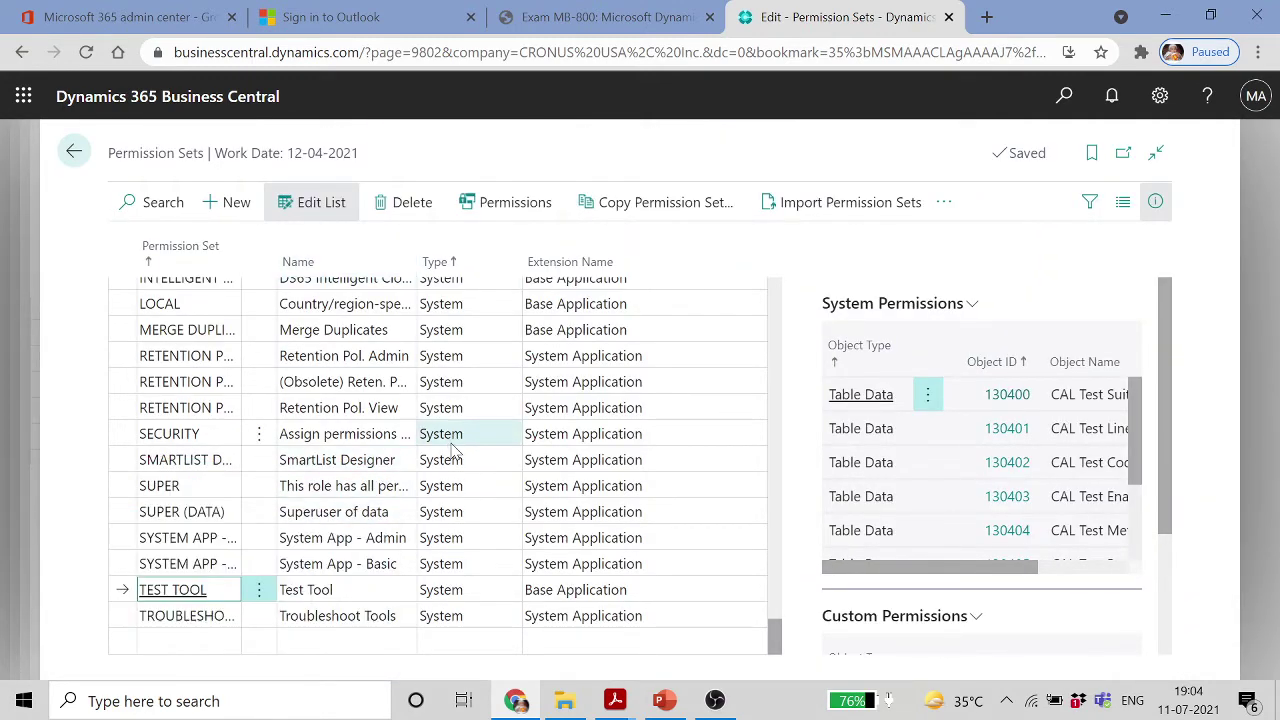
pyautogui.scroll(20, 452, 452)
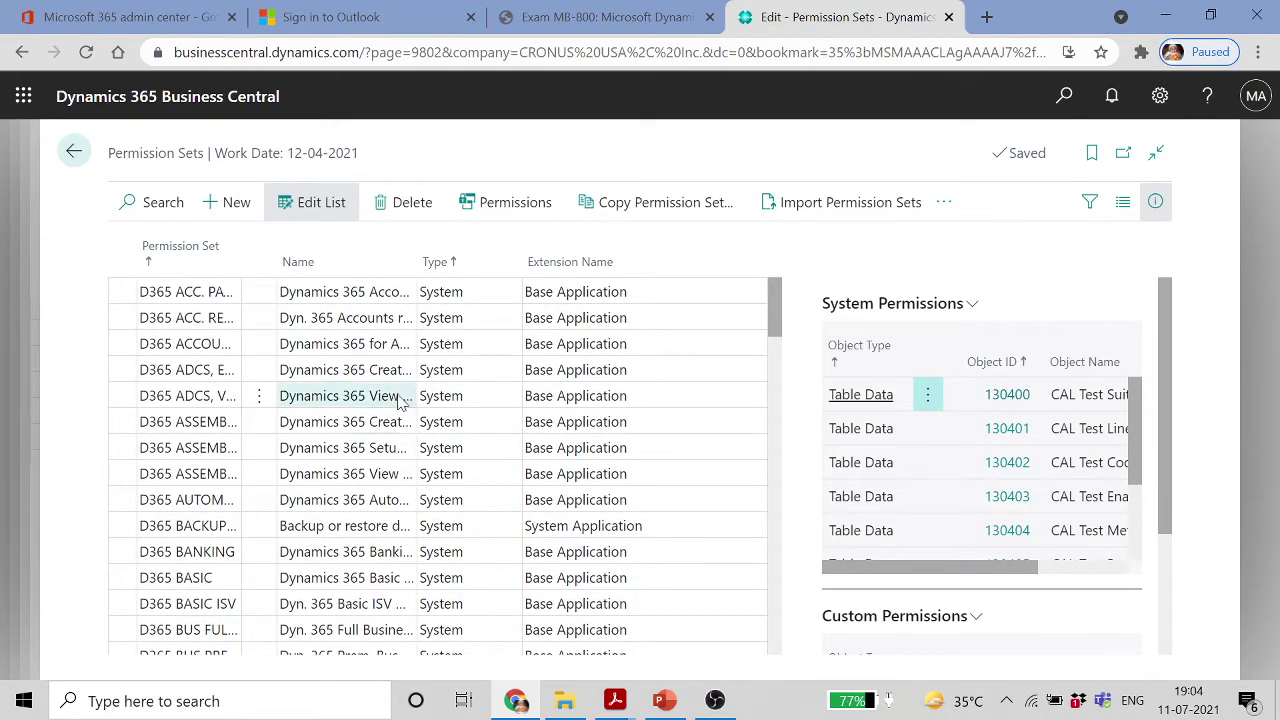
pyautogui.click(199, 590)
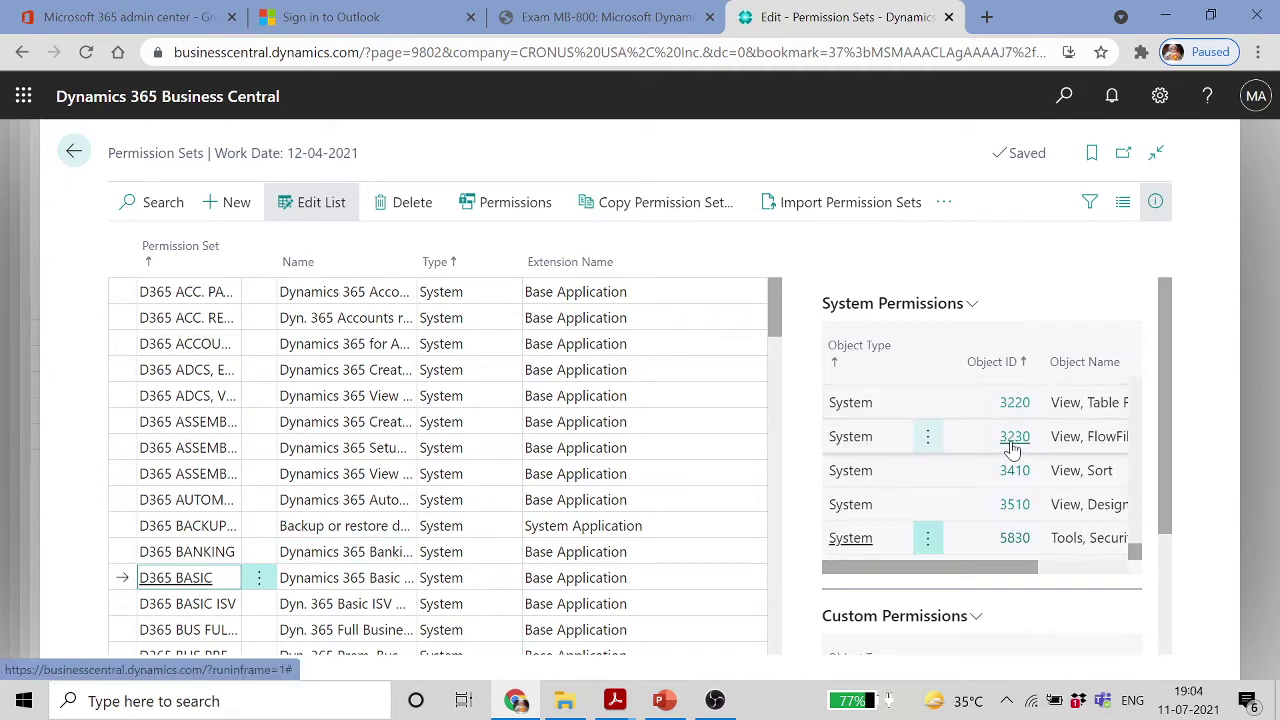
# Scroll through D365 BASIC's System Permissions FactBox, then go back to Effective Permissions
pyautogui.scroll(10, 1010, 448)
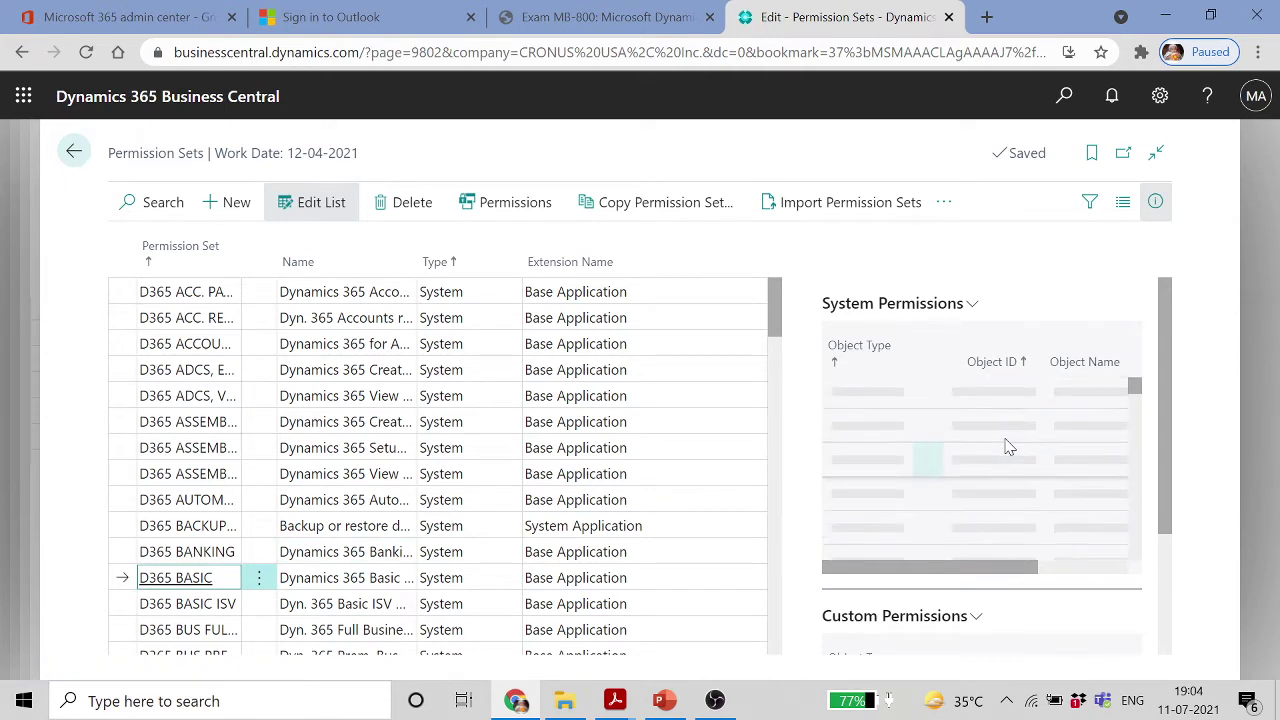
pyautogui.scroll(5, 1006, 447)
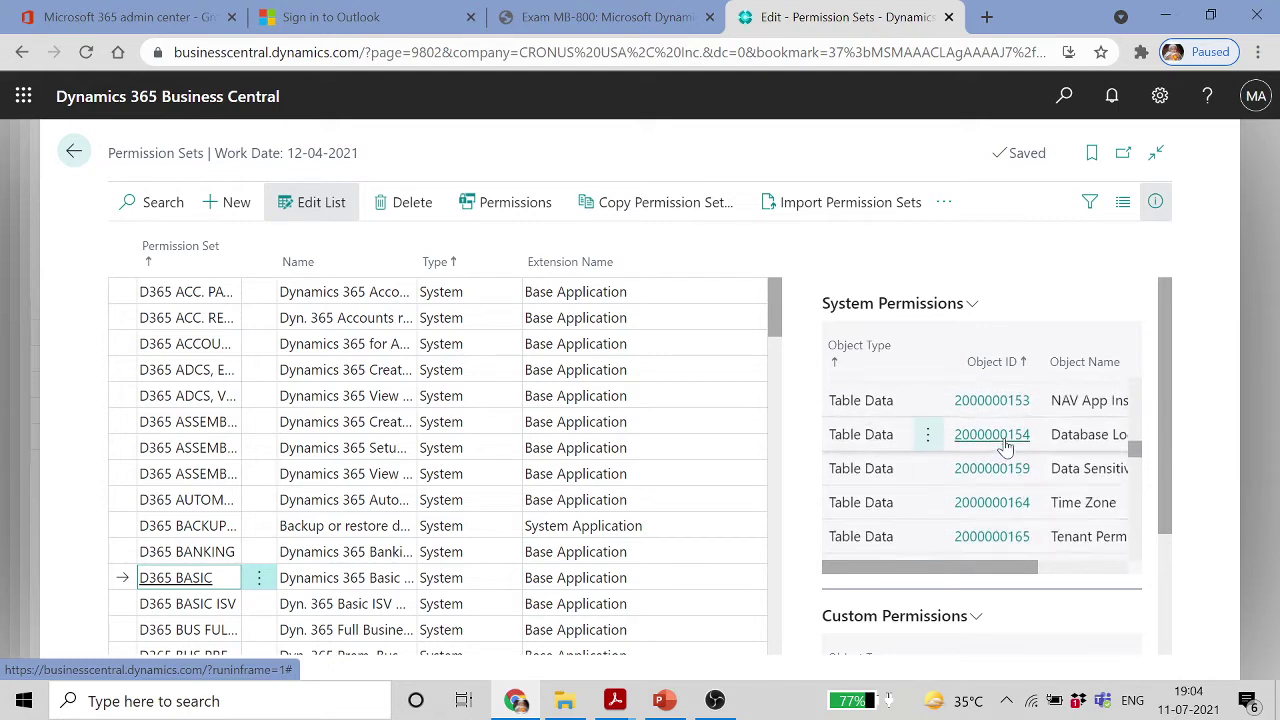
pyautogui.scroll(8, 1006, 448)
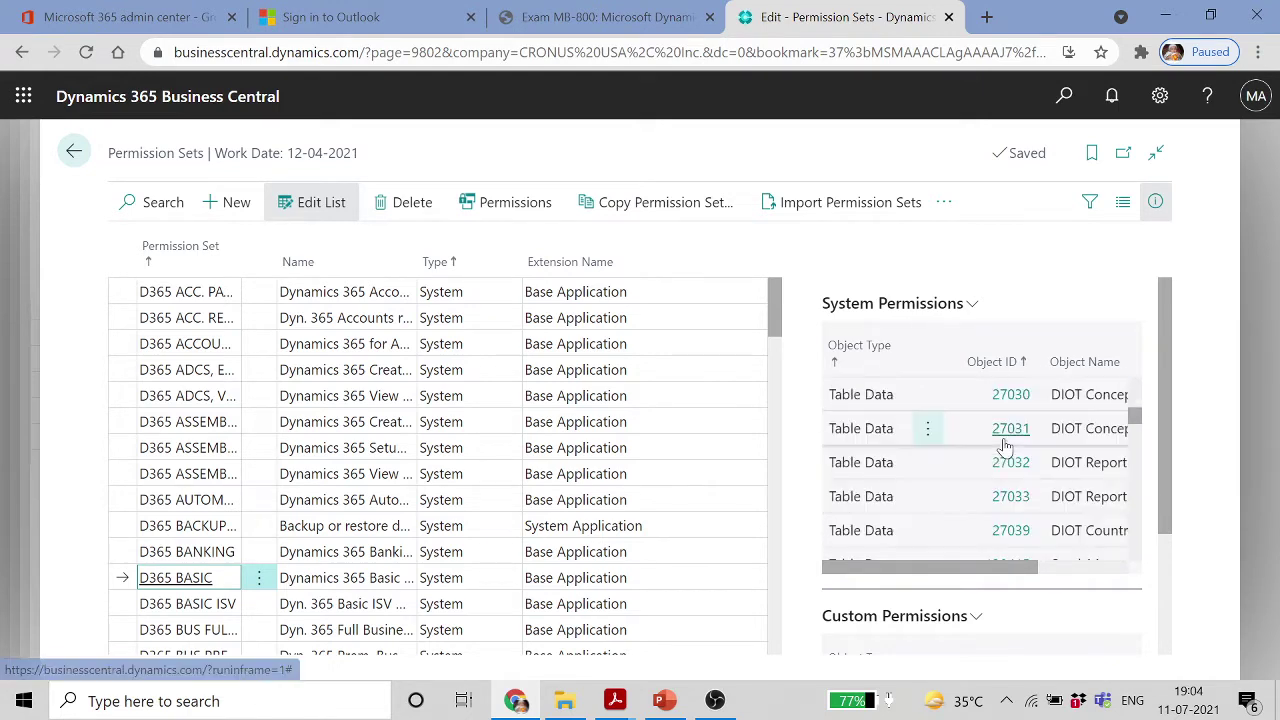
pyautogui.scroll(-1, 1004, 447)
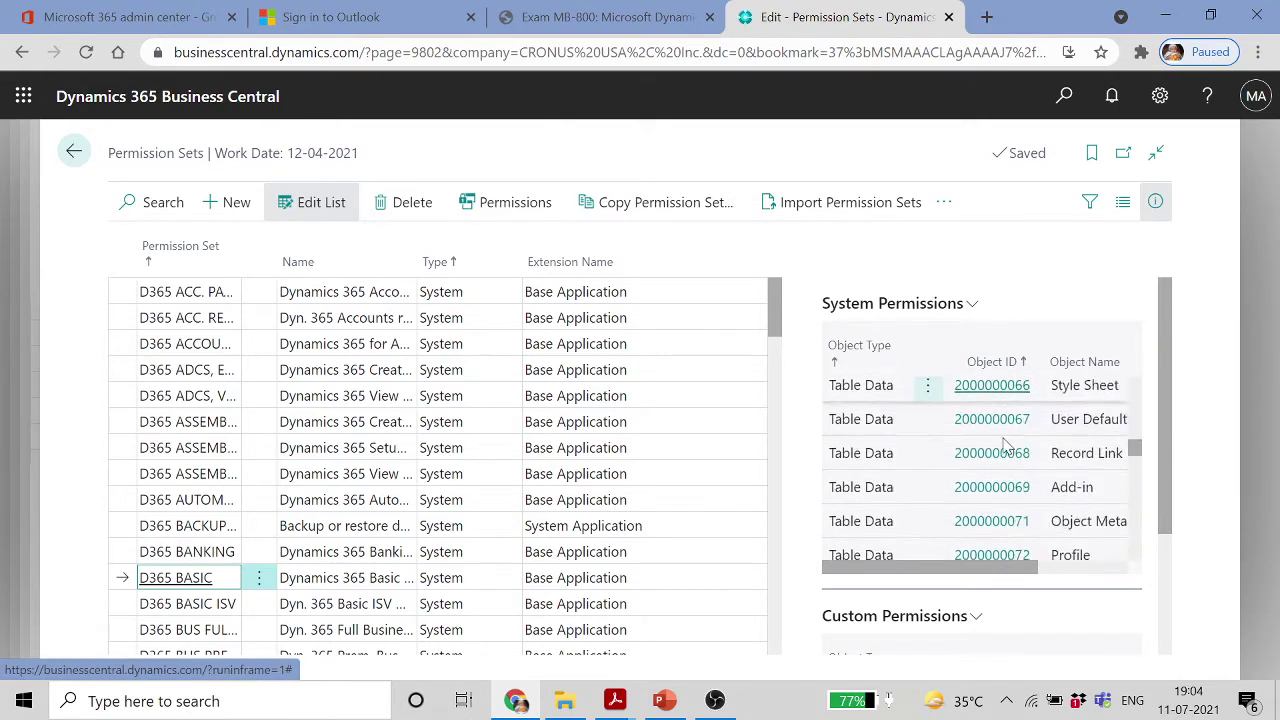
pyautogui.scroll(-3, 1005, 447)
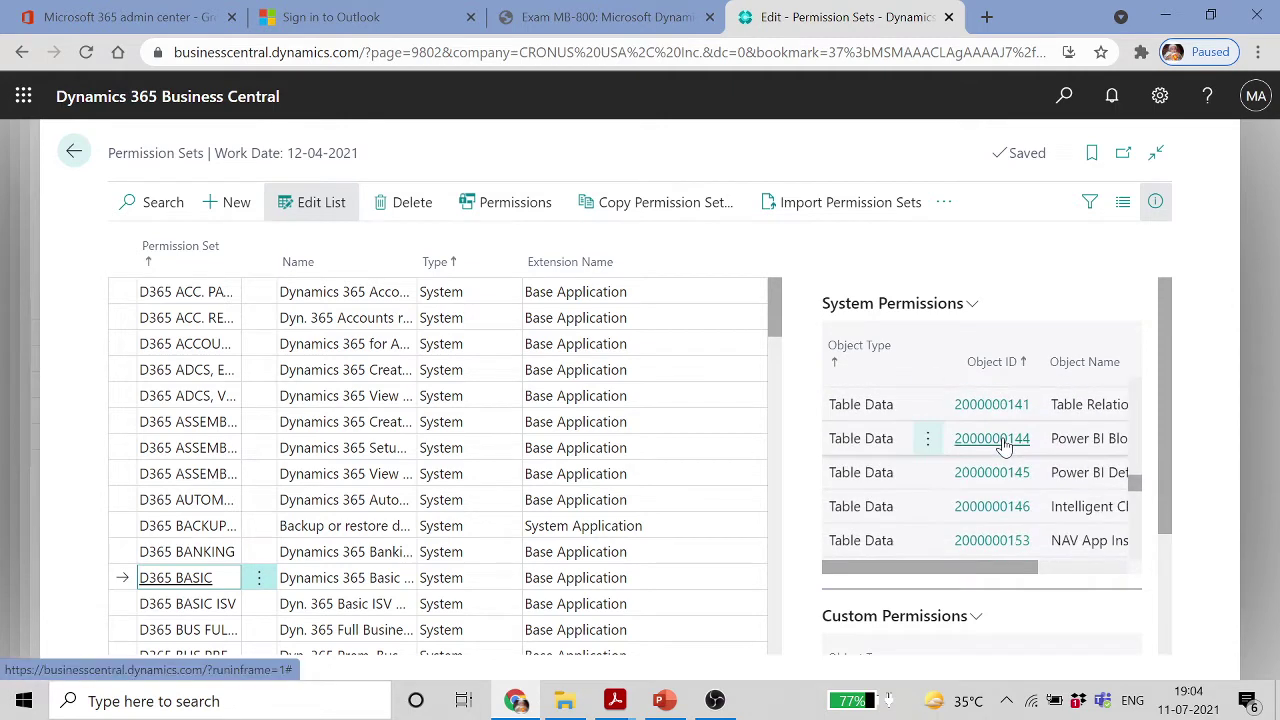
pyautogui.scroll(-10, 1005, 447)
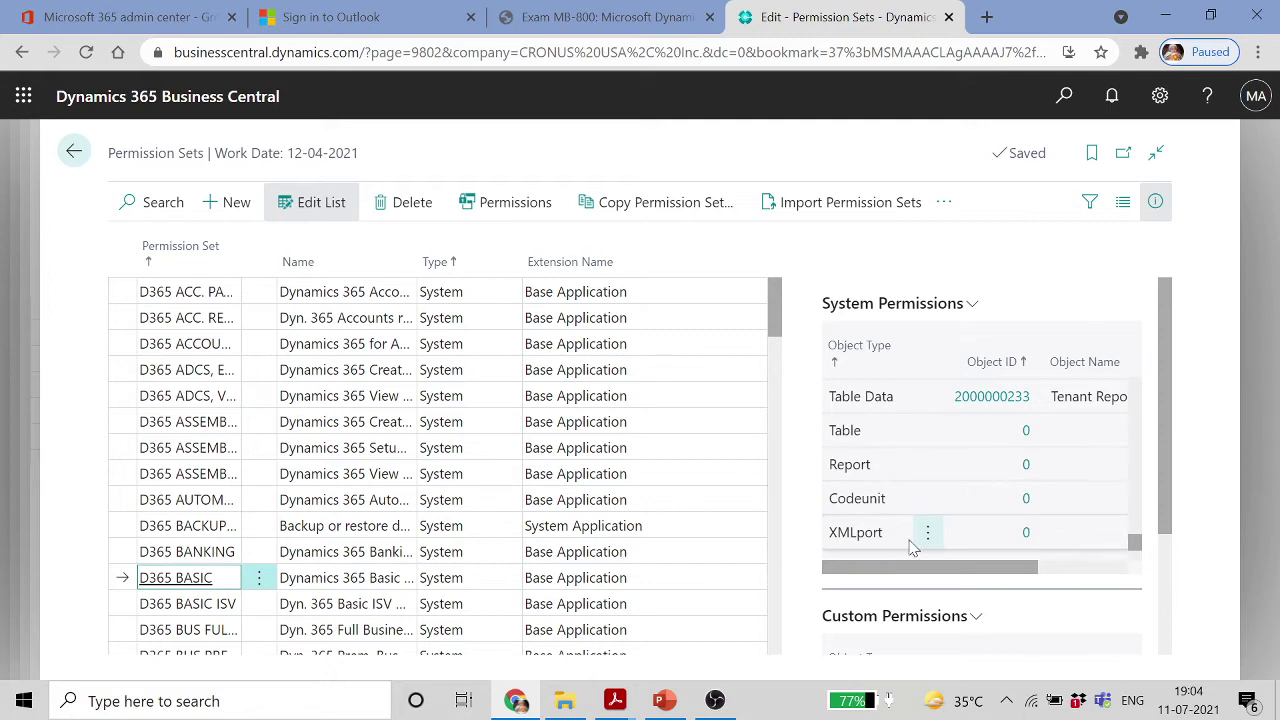
pyautogui.scroll(-1, 1018, 533)
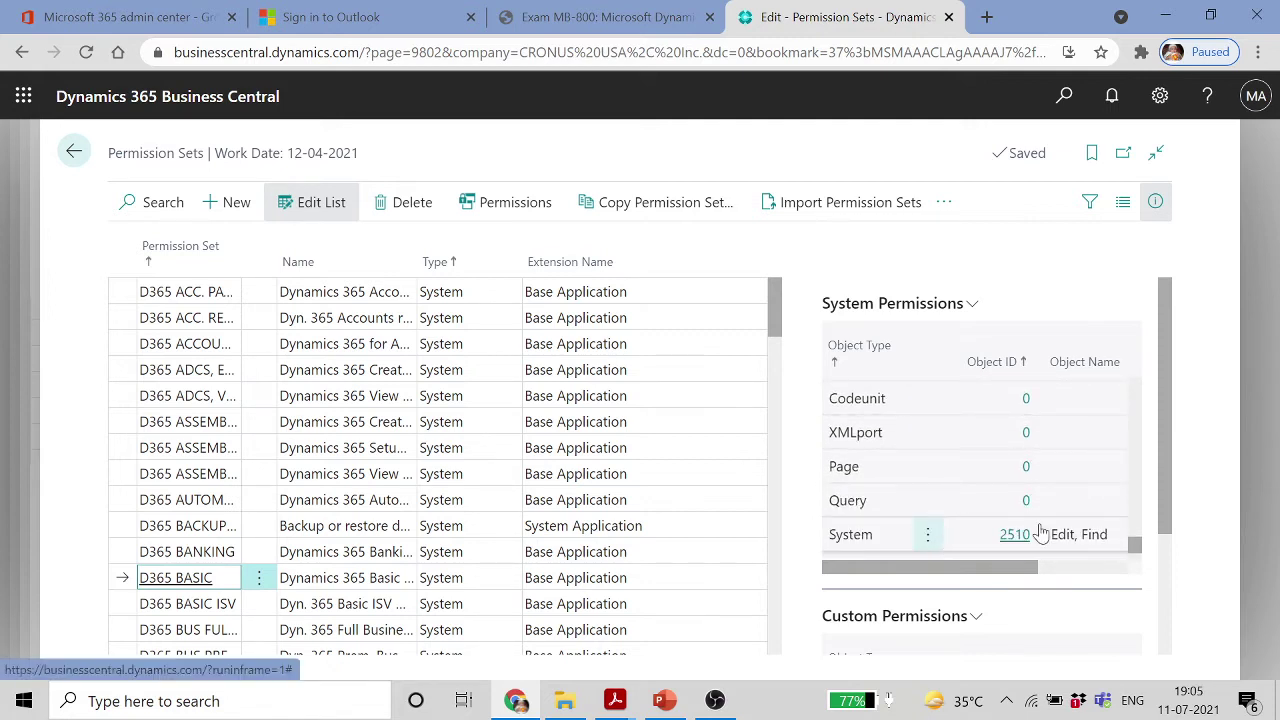
pyautogui.scroll(-2, 1005, 534)
pyautogui.scroll(-1, 1022, 500)
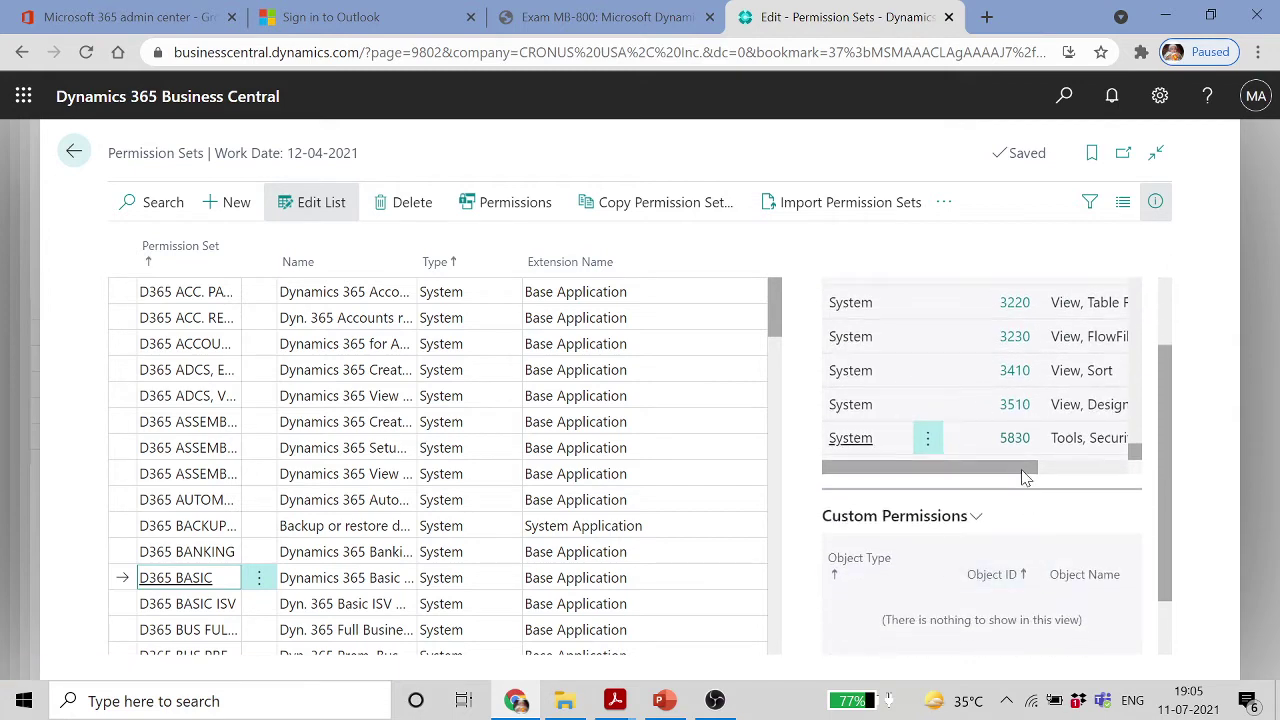
pyautogui.moveTo(1022, 470); pyautogui.dragTo(1113, 458)
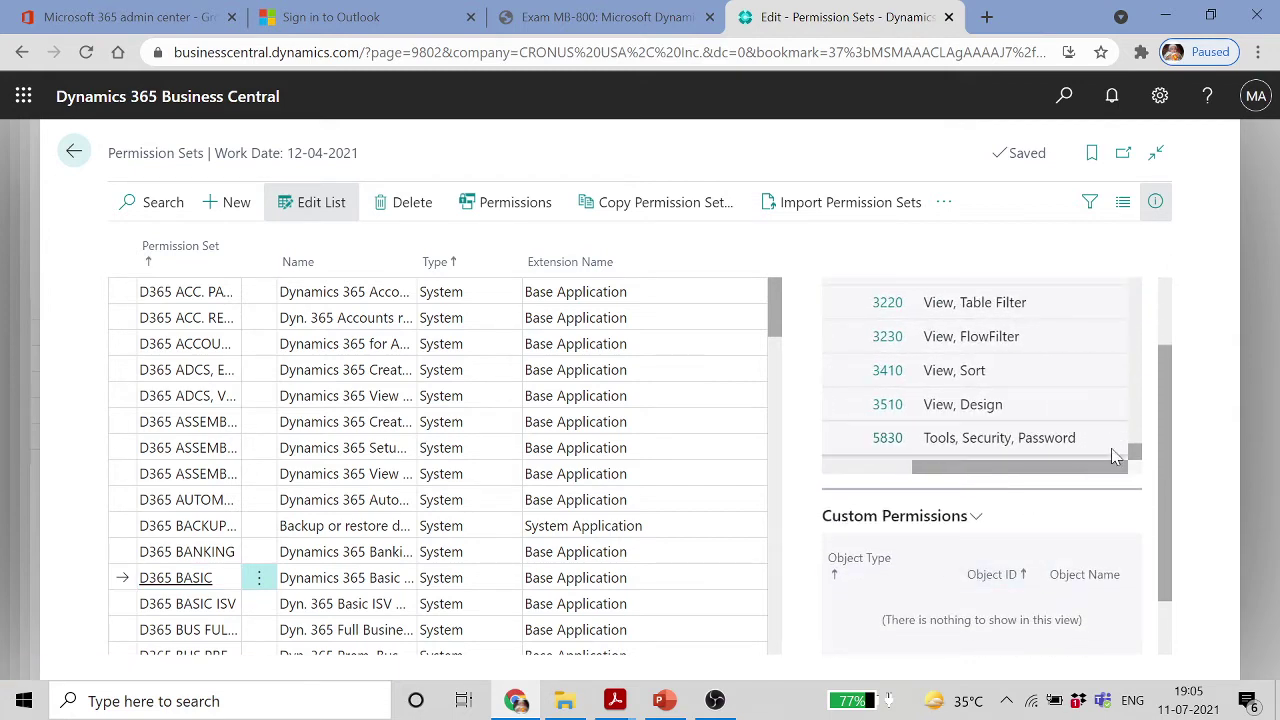
pyautogui.scroll(10, 1111, 449)
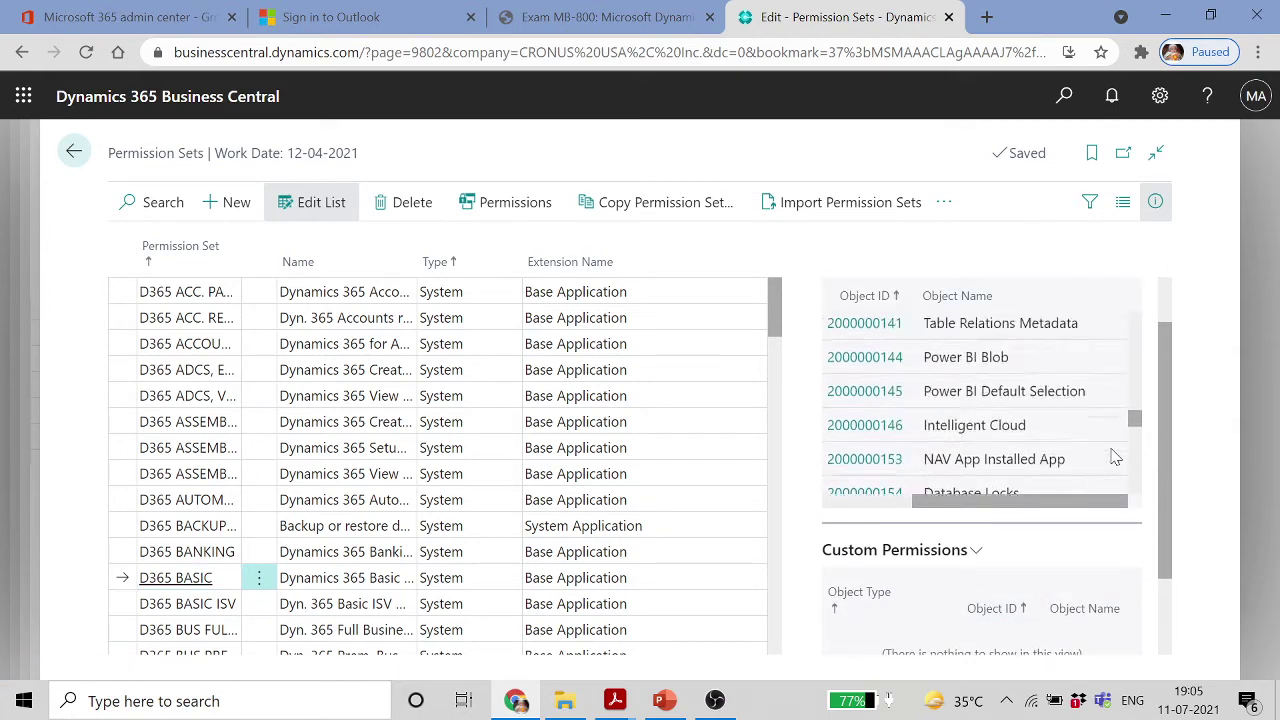
pyautogui.scroll(10, 1115, 457)
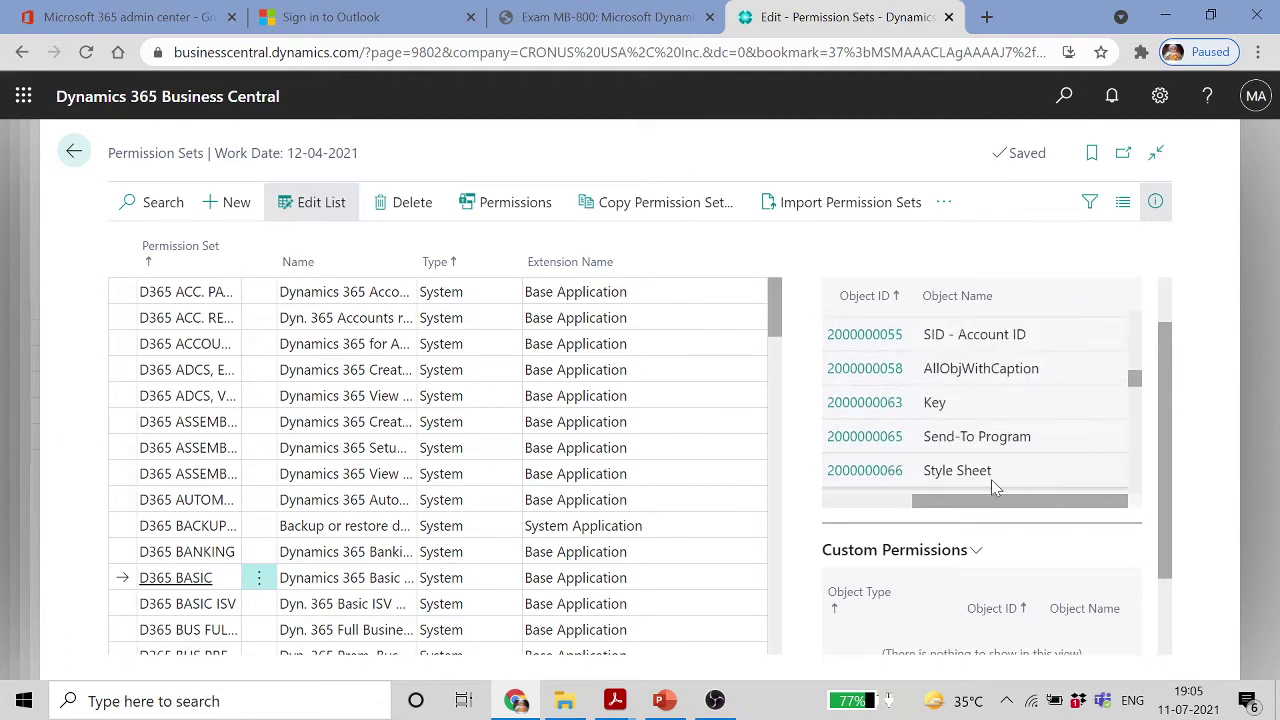
pyautogui.click(73, 155)
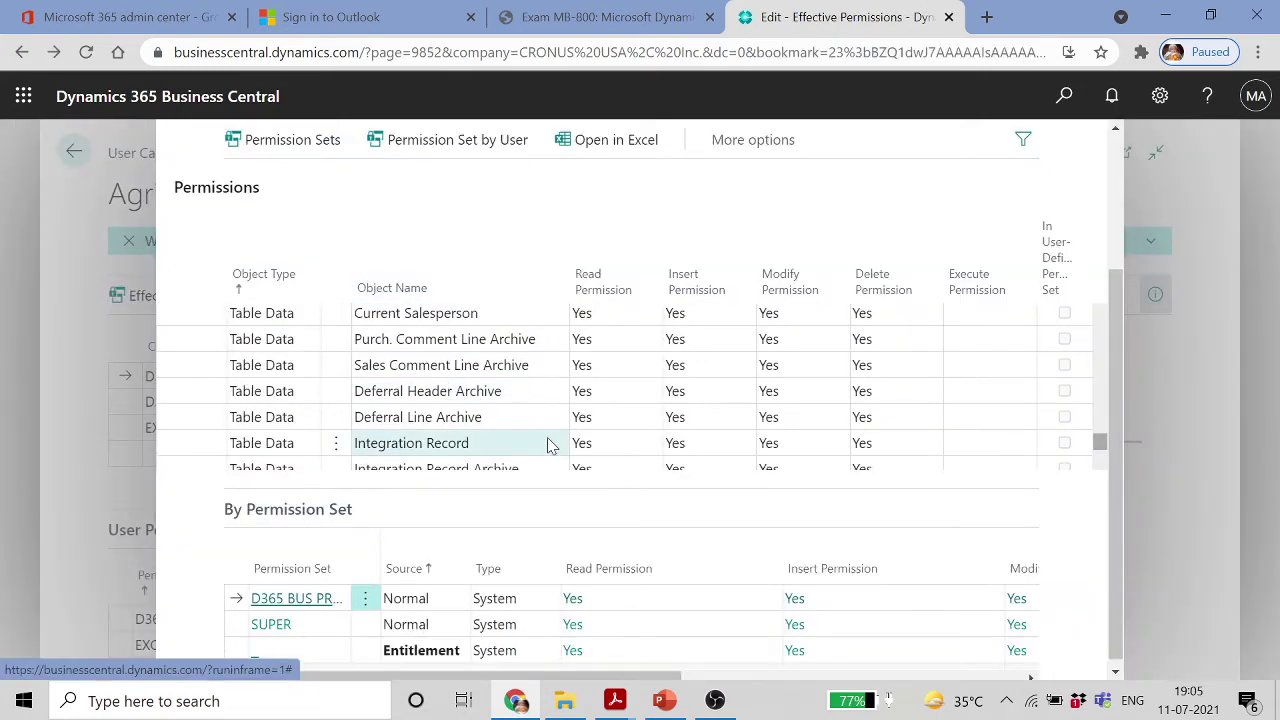
# Scroll Effective Permissions, then return to the user card listing five permission sets including SUPER
pyautogui.scroll(-5, 549, 443)
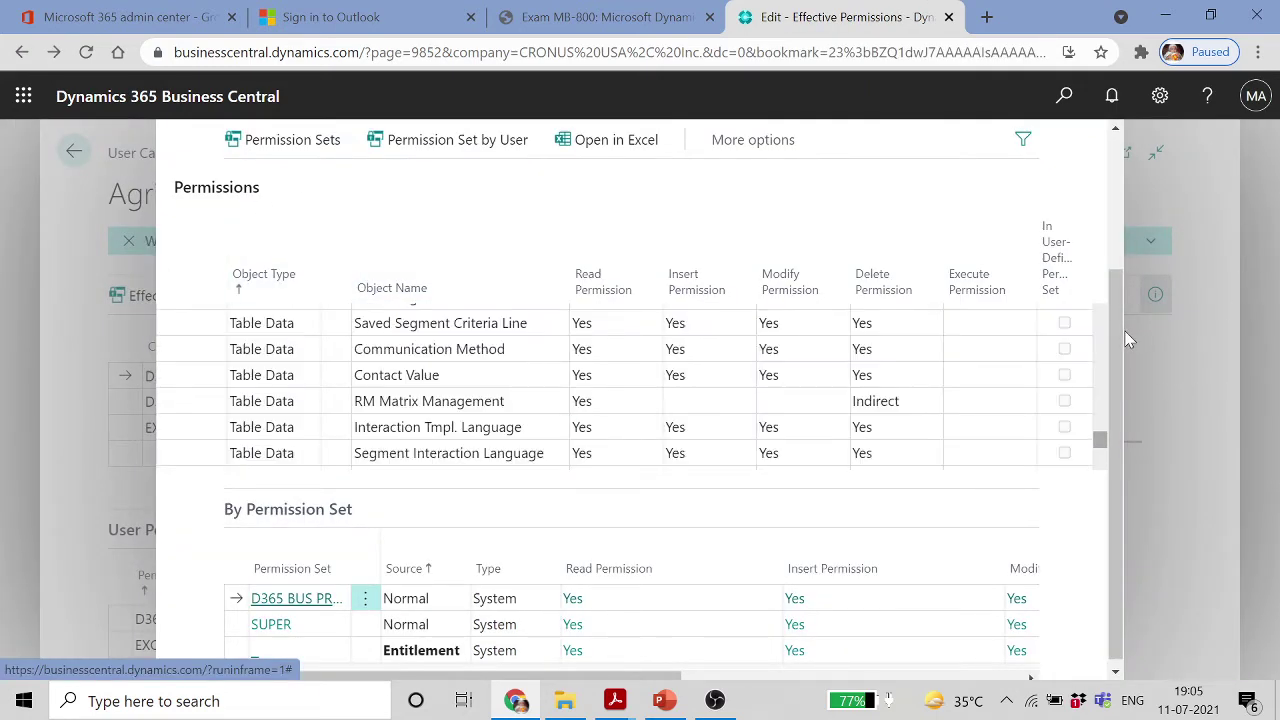
pyautogui.moveTo(1114, 336); pyautogui.dragTo(1034, 126)
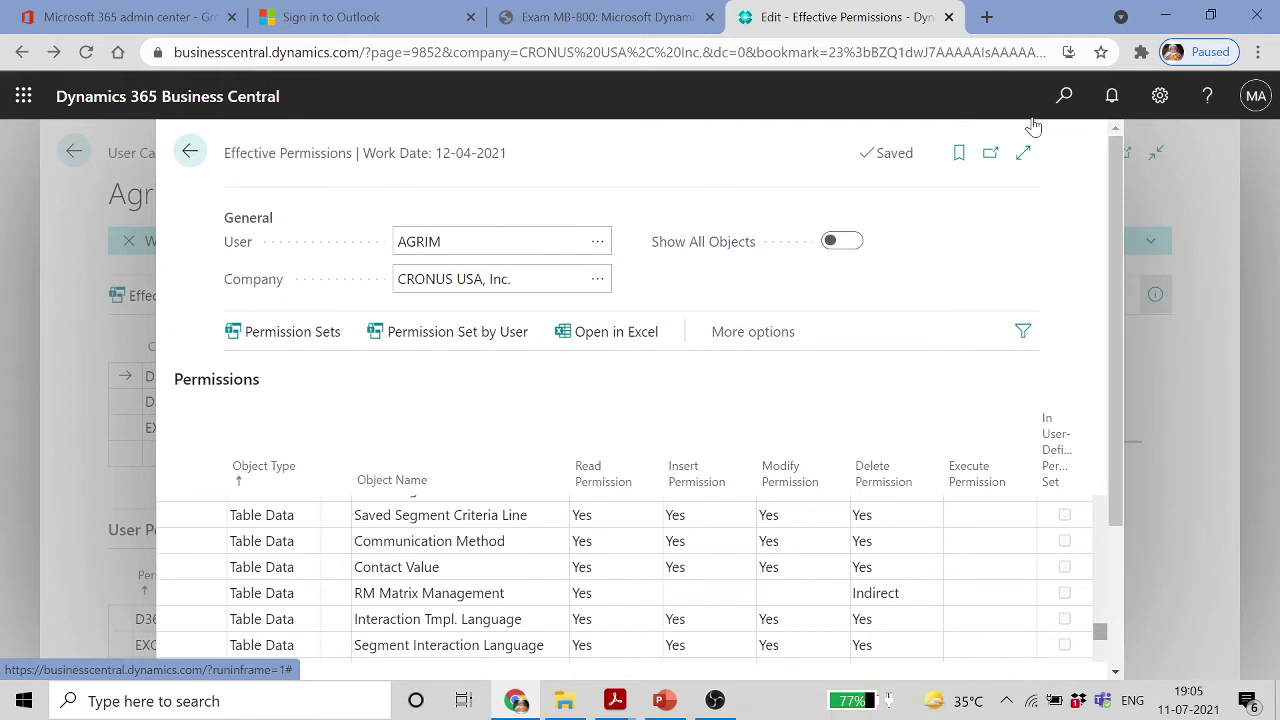
pyautogui.click(196, 155)
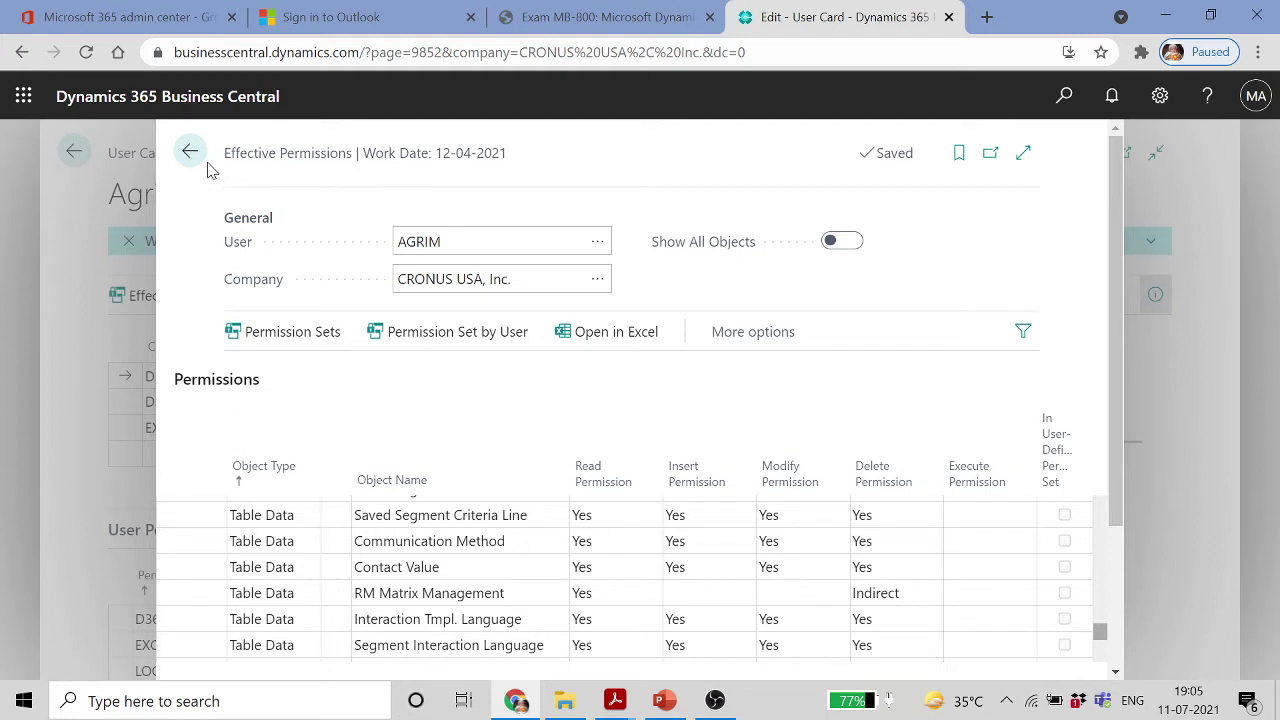
pyautogui.click(190, 153)
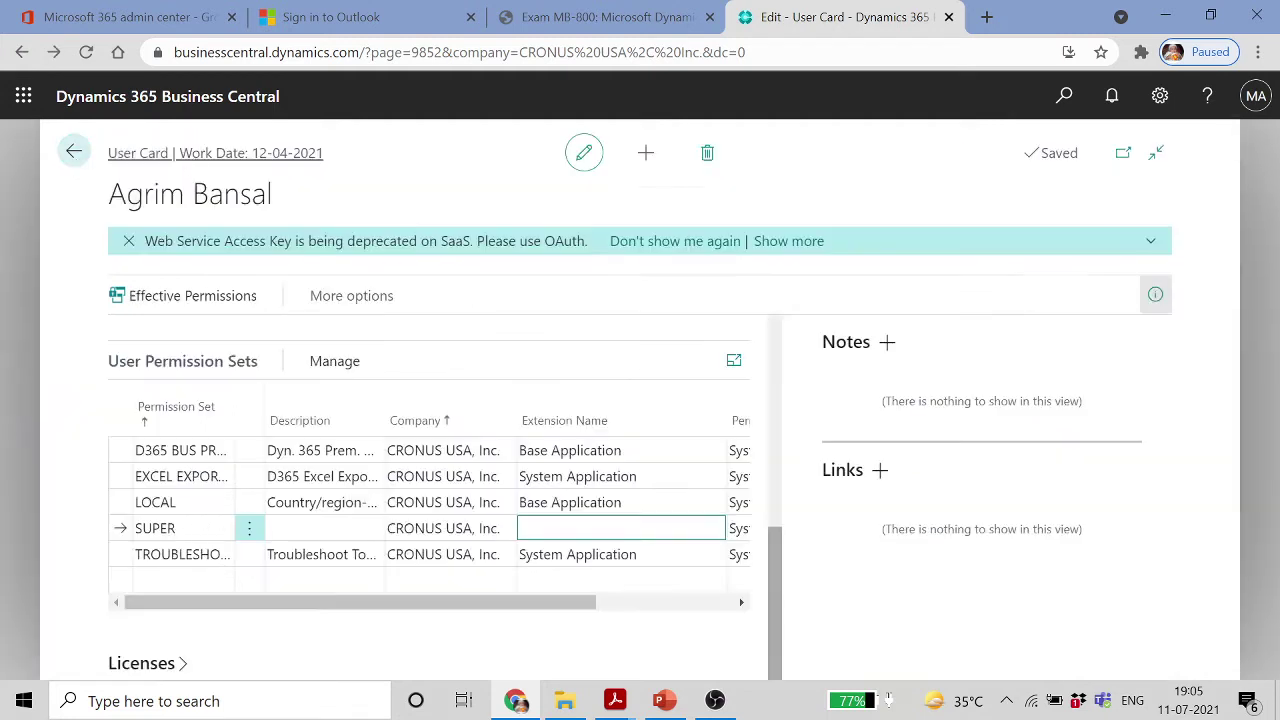
# Select the EXCEL EXPORT ACTION permission set row and scroll through the User Card
pyautogui.click(176, 480)
pyautogui.scroll(2, 337, 490)
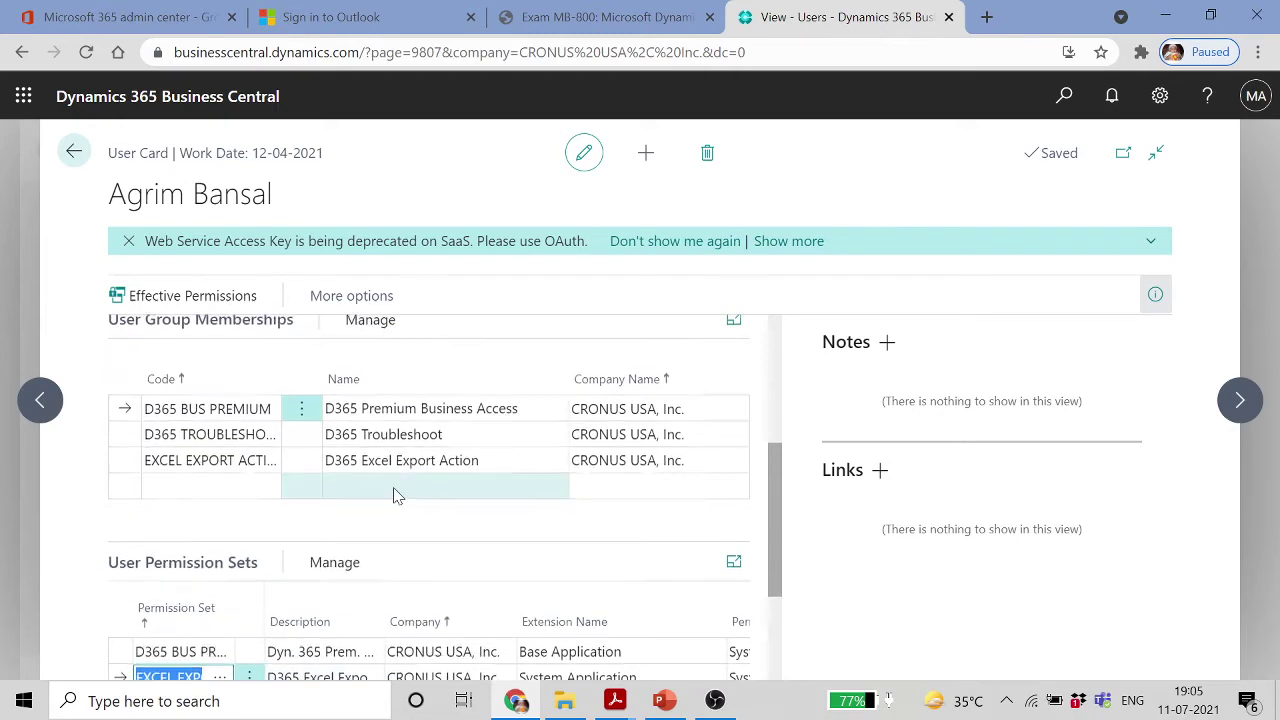
pyautogui.scroll(3, 394, 491)
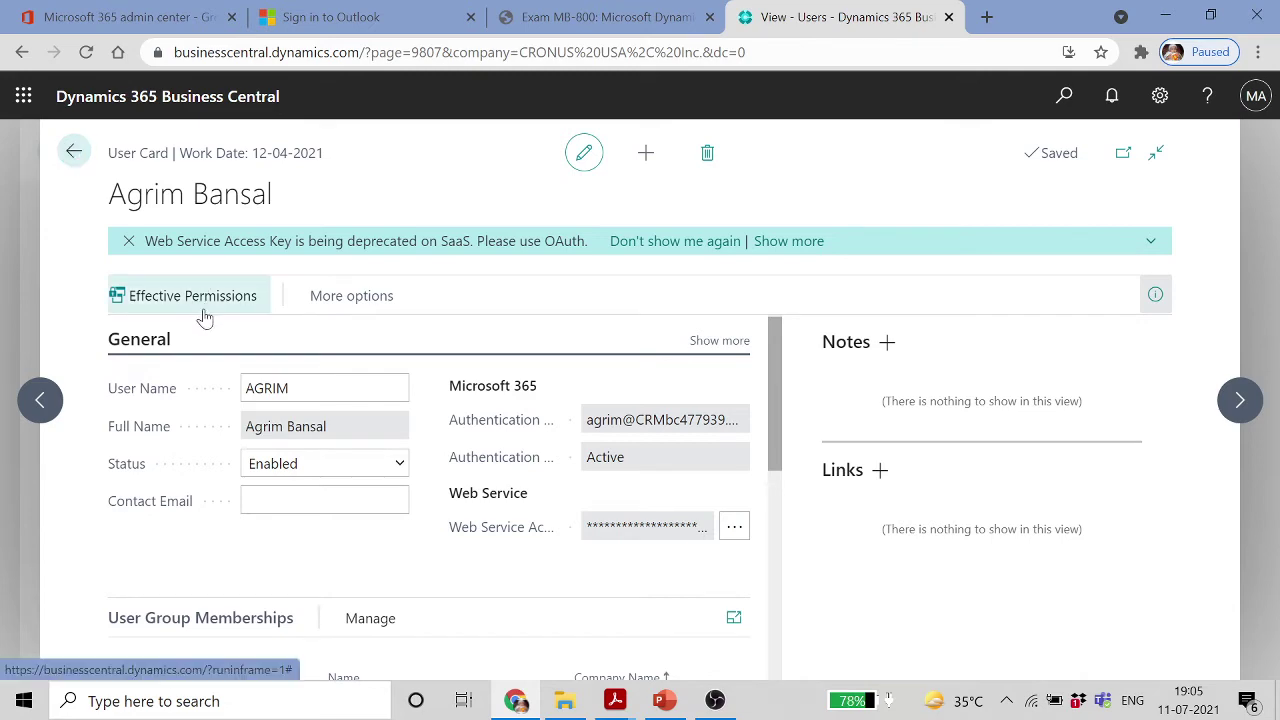
pyautogui.scroll(-1, 325, 467)
pyautogui.scroll(-3, 325, 467)
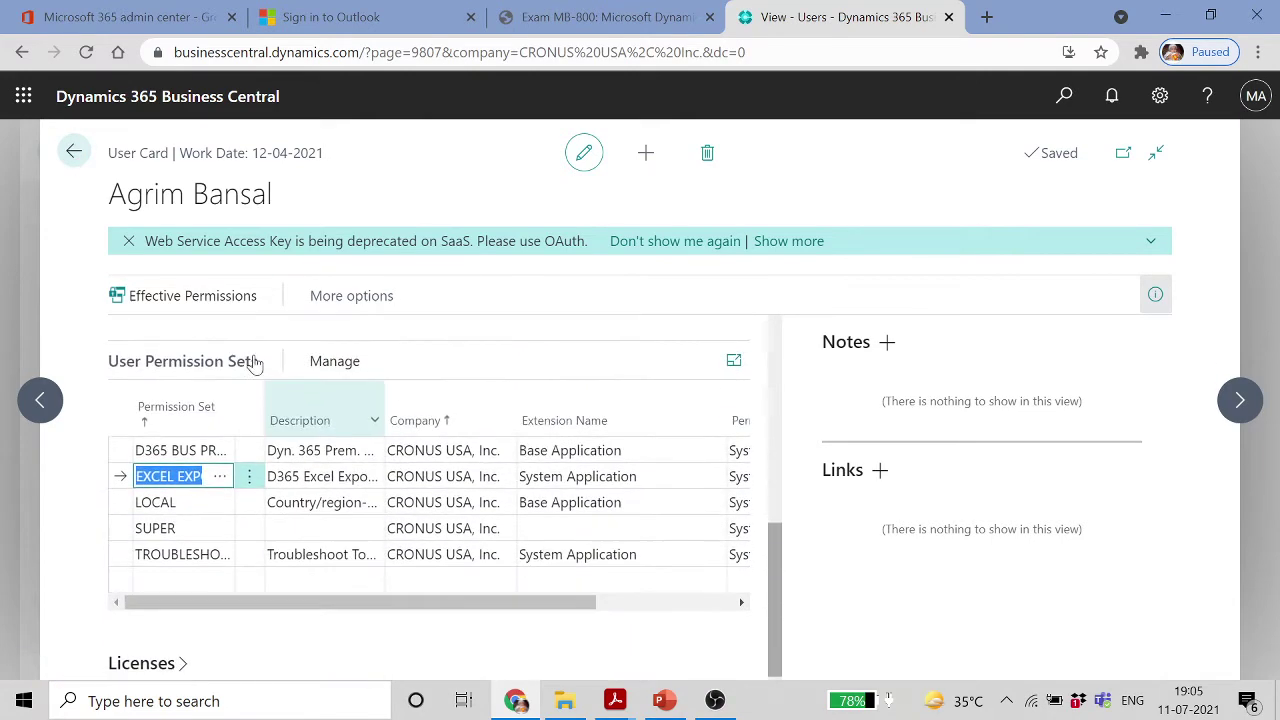
# Leave the User Card and Users list for the home page, then bring up the PowerPoint deck
pyautogui.click(74, 151)
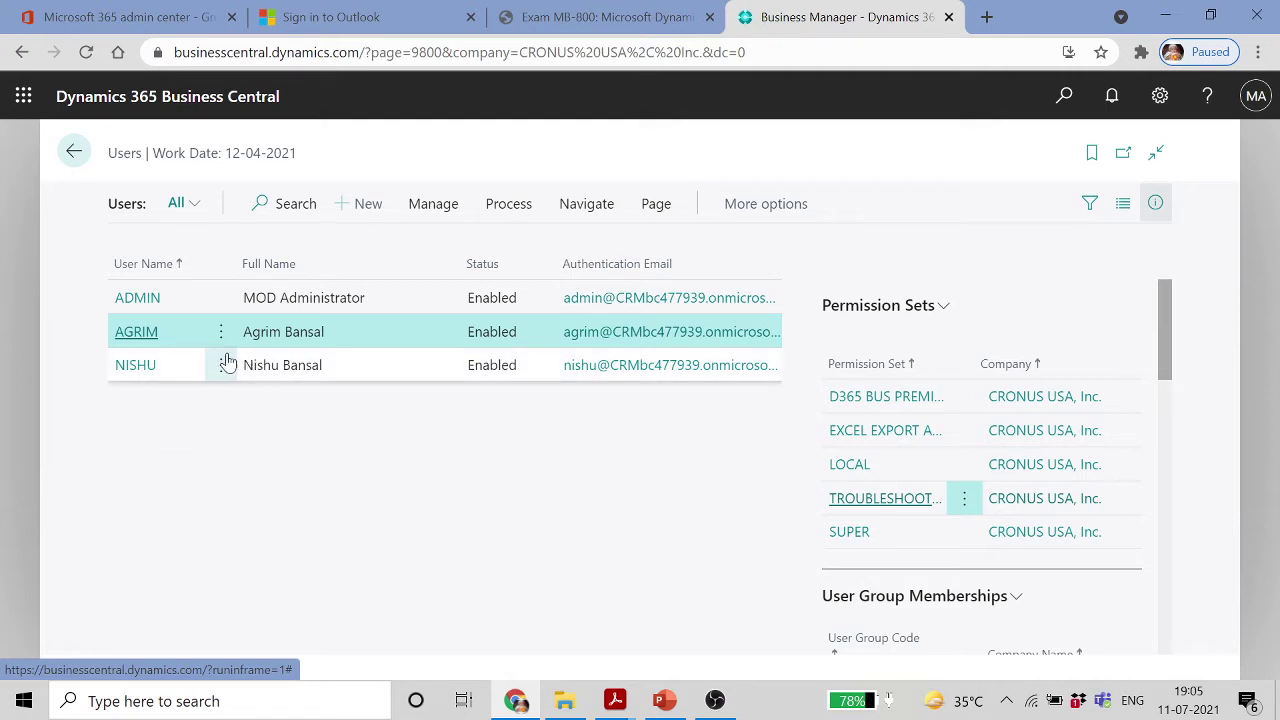
pyautogui.click(74, 152)
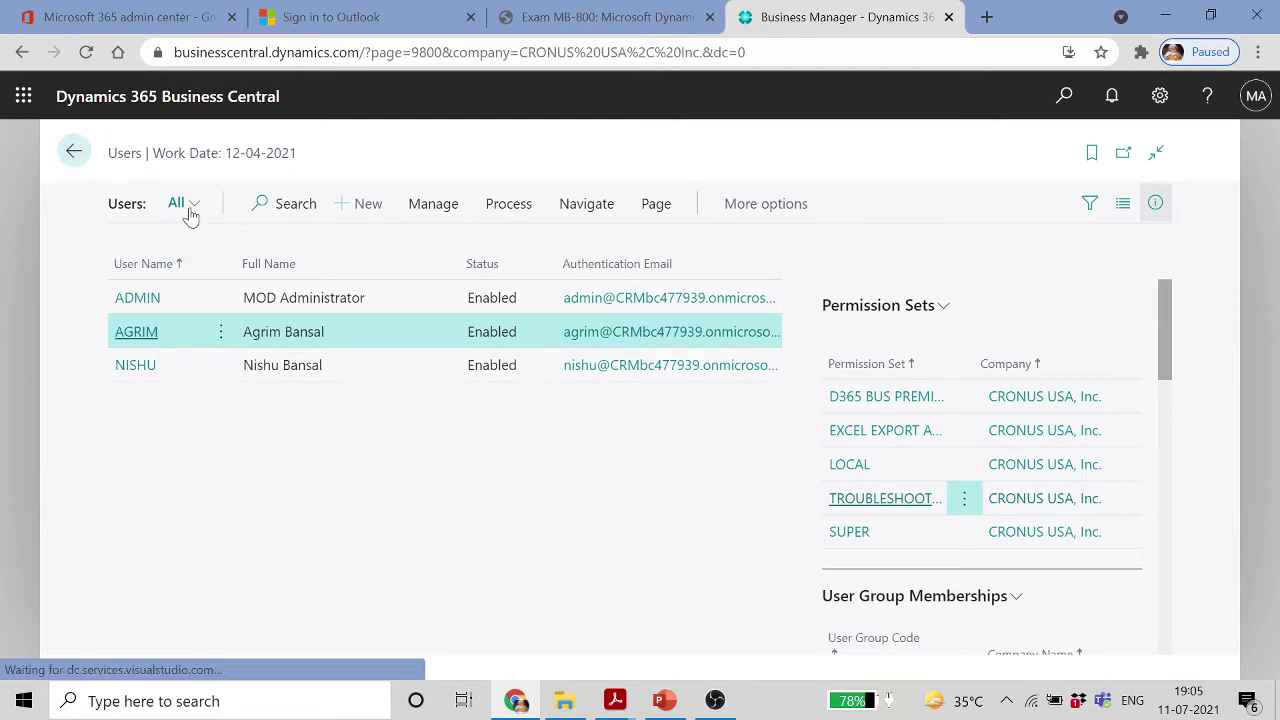
pyautogui.click(664, 700)
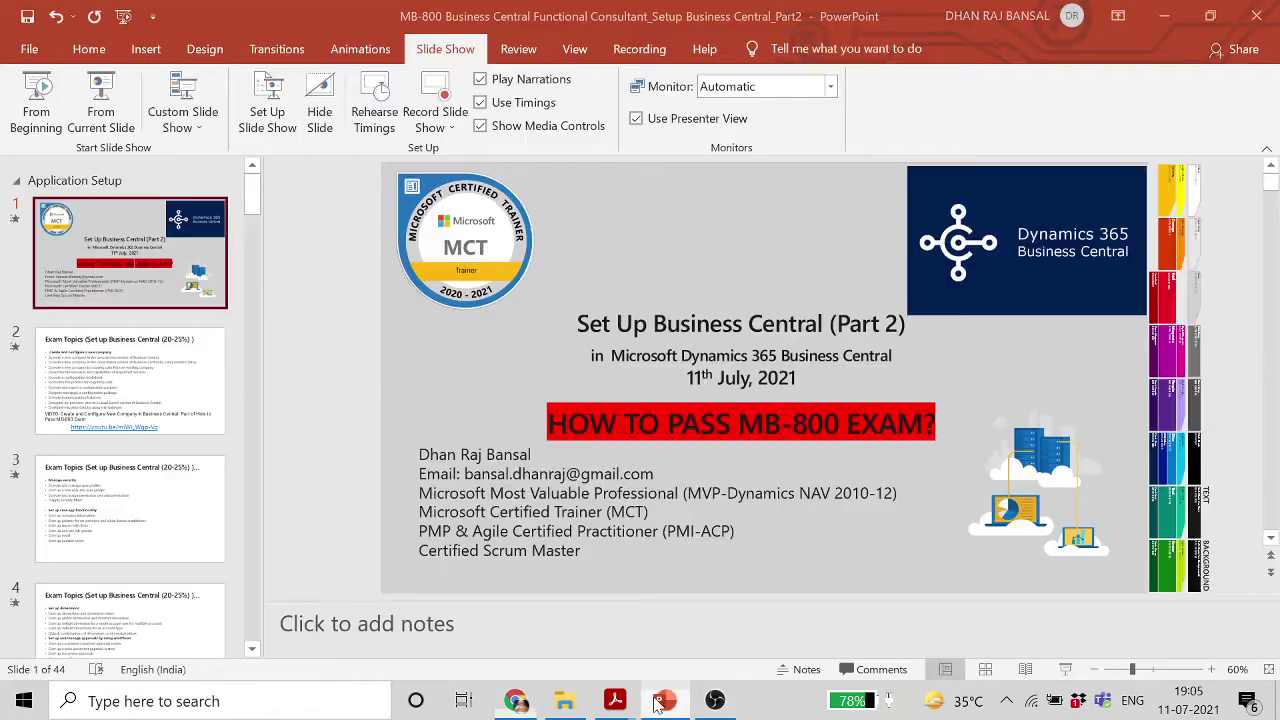
# Select the 'Module 3: Manage Security' slide, then the 'Module Agenda' slide
pyautogui.scroll(-5, 152, 520)
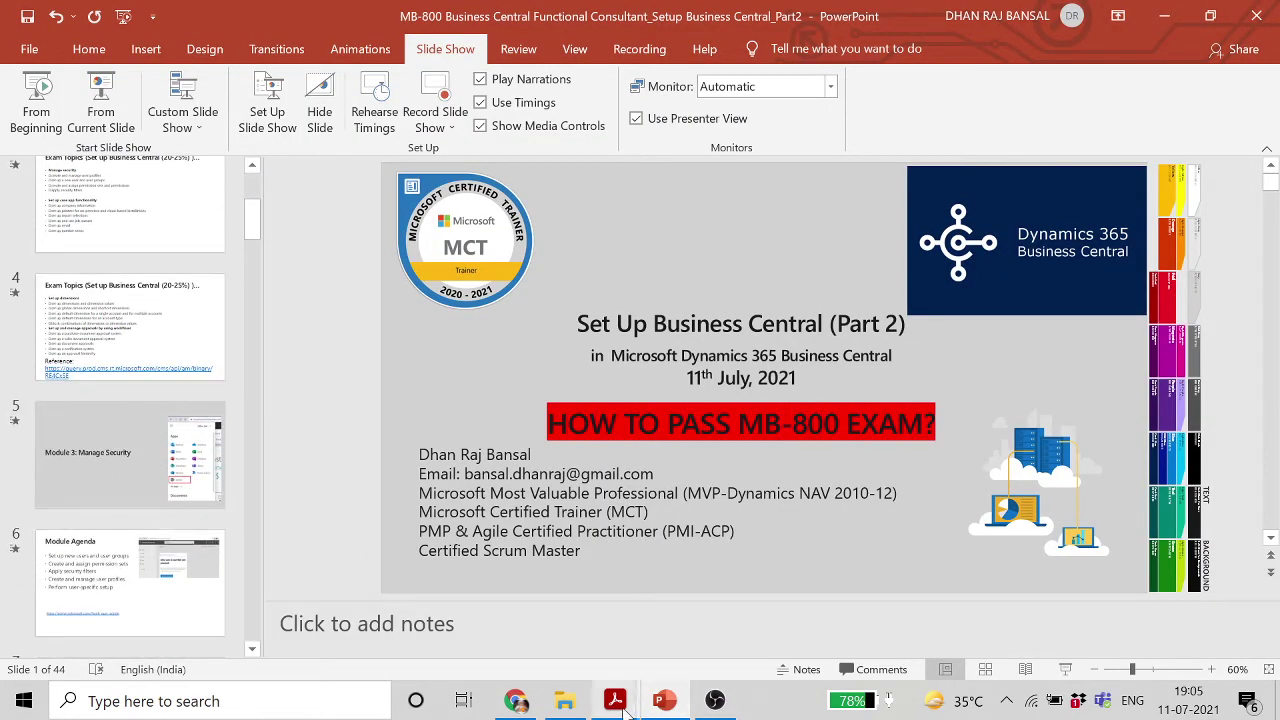
pyautogui.moveTo(615, 700)
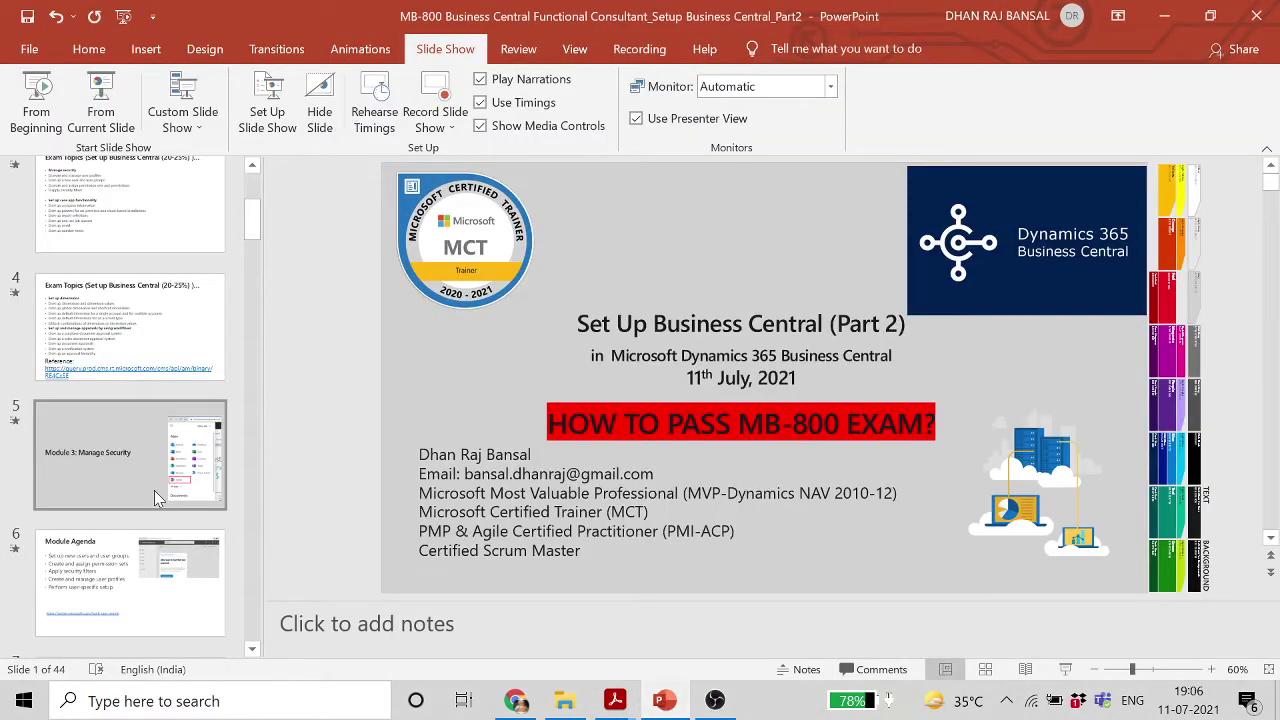
pyautogui.click(108, 474)
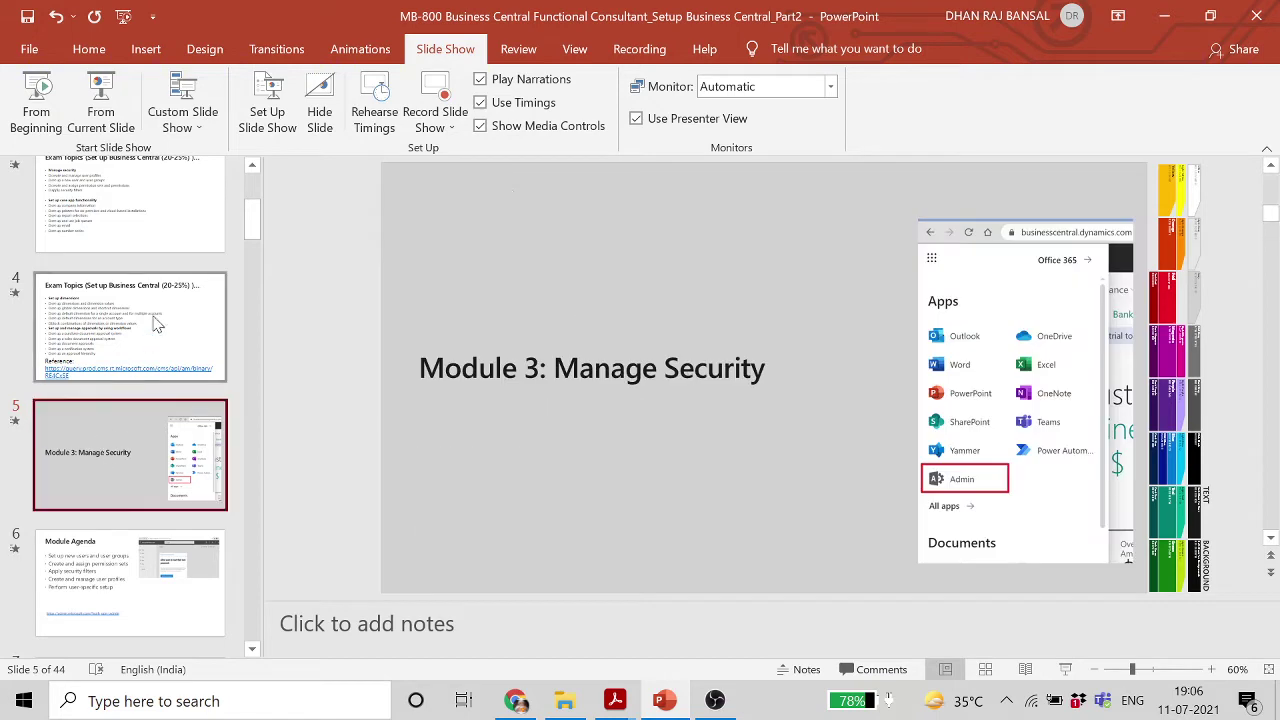
pyautogui.click(152, 566)
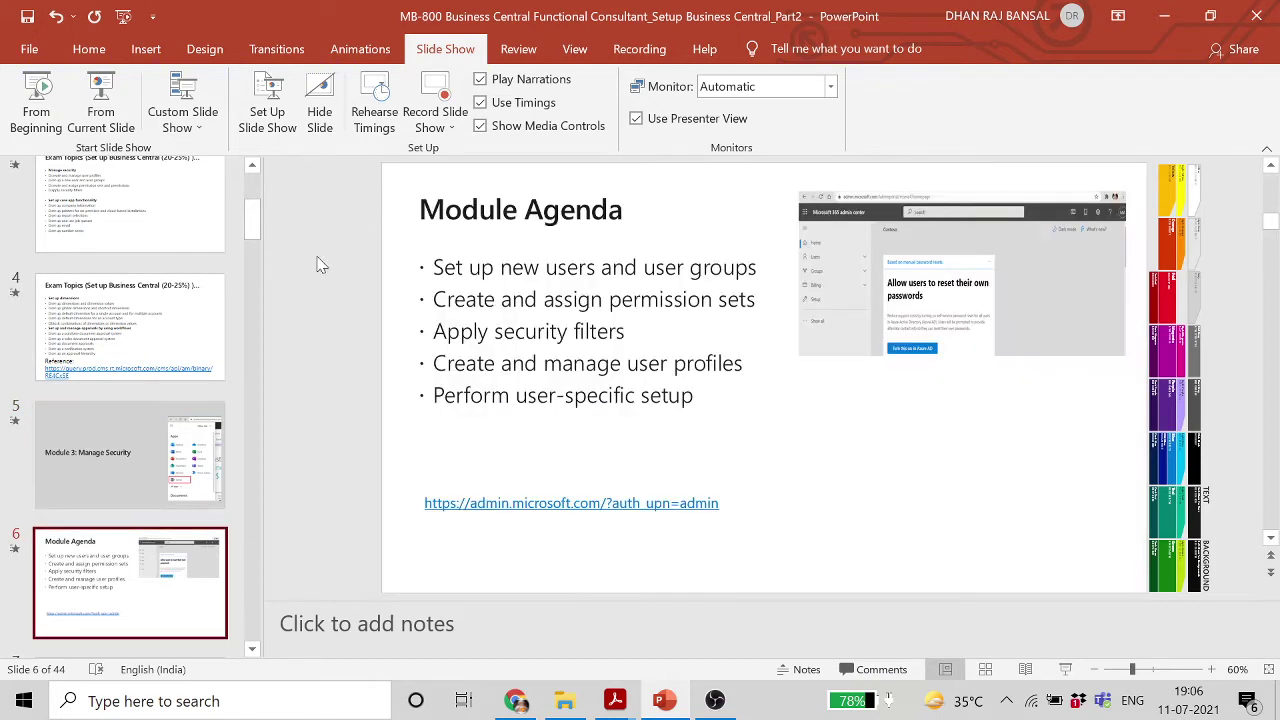
# Present the Module Agenda slide full screen, end the show, and return to Business Central in Chrome
pyautogui.click(118, 125)
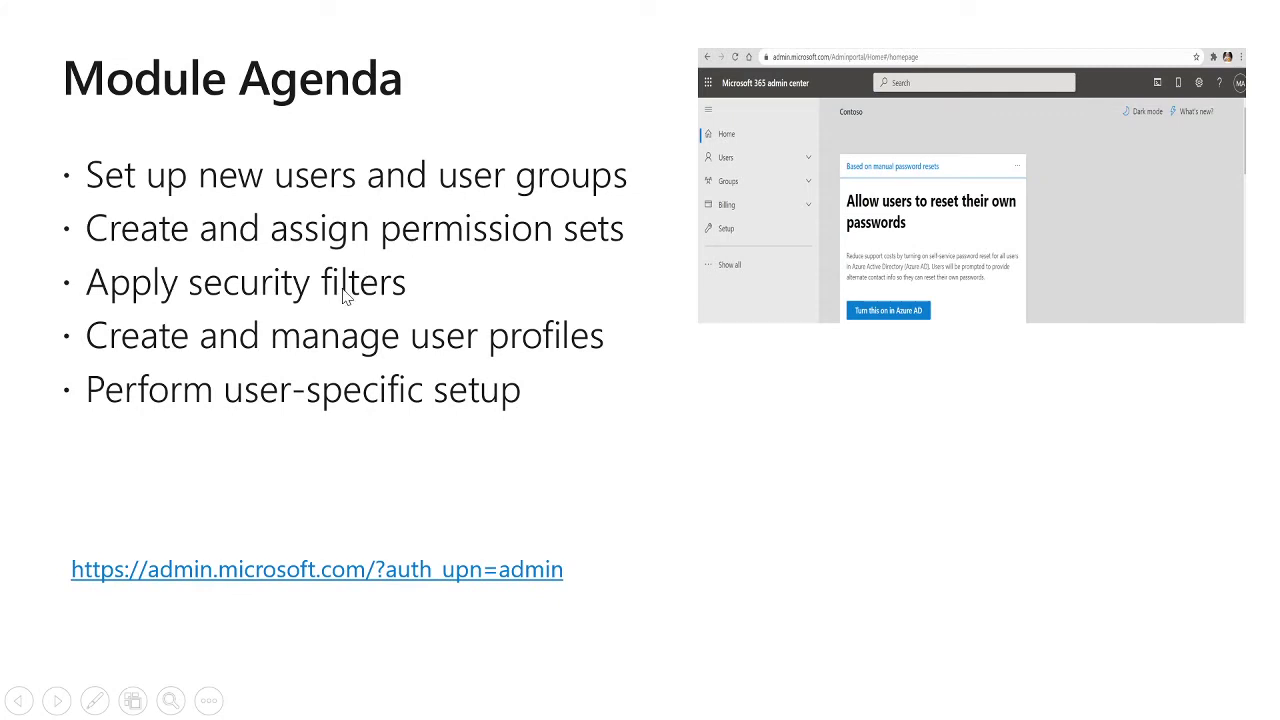
pyautogui.press('Escape')
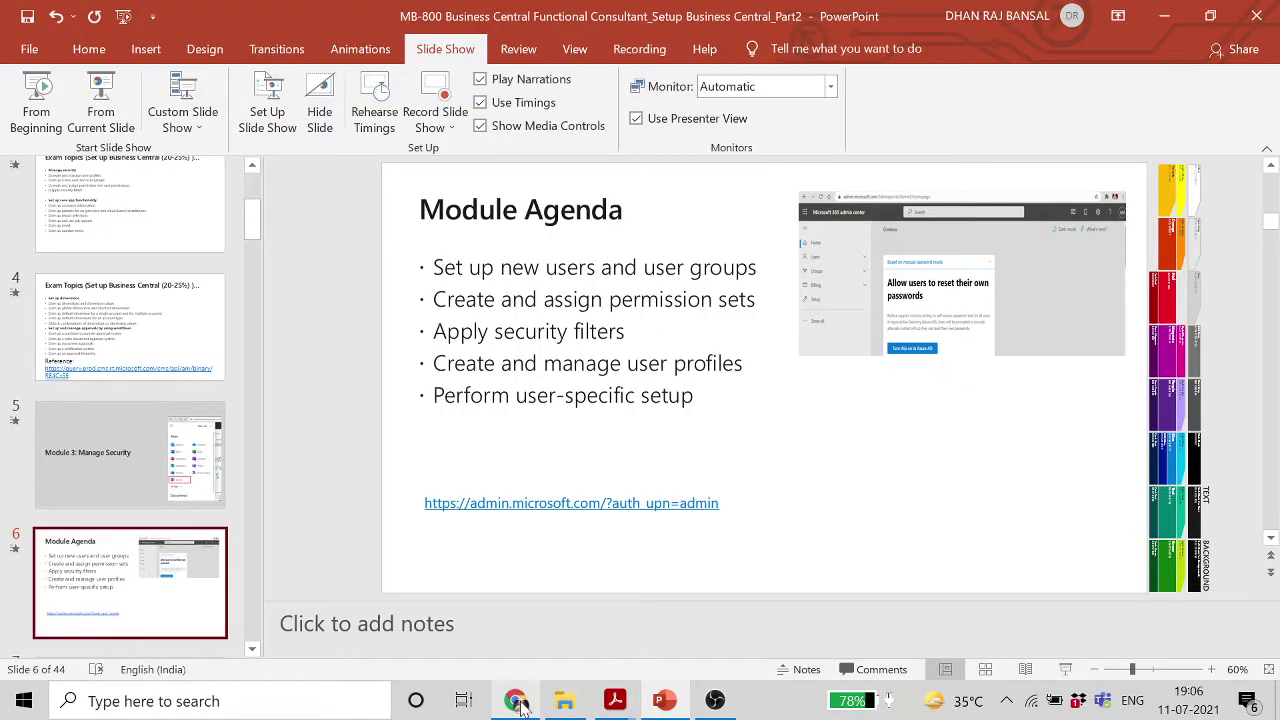
pyautogui.click(517, 703)
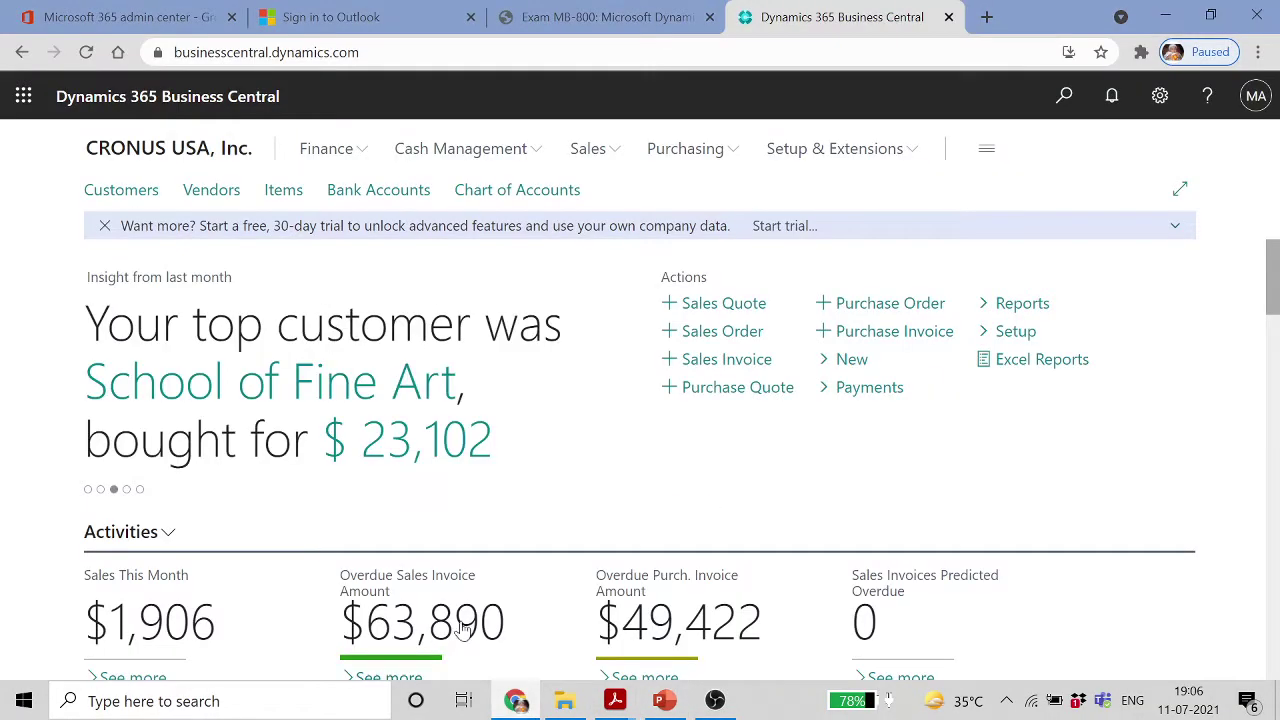
# Search 'USERS', open the Users page, and reopen the second user's card at User Permission Sets
pyautogui.click(1063, 96)
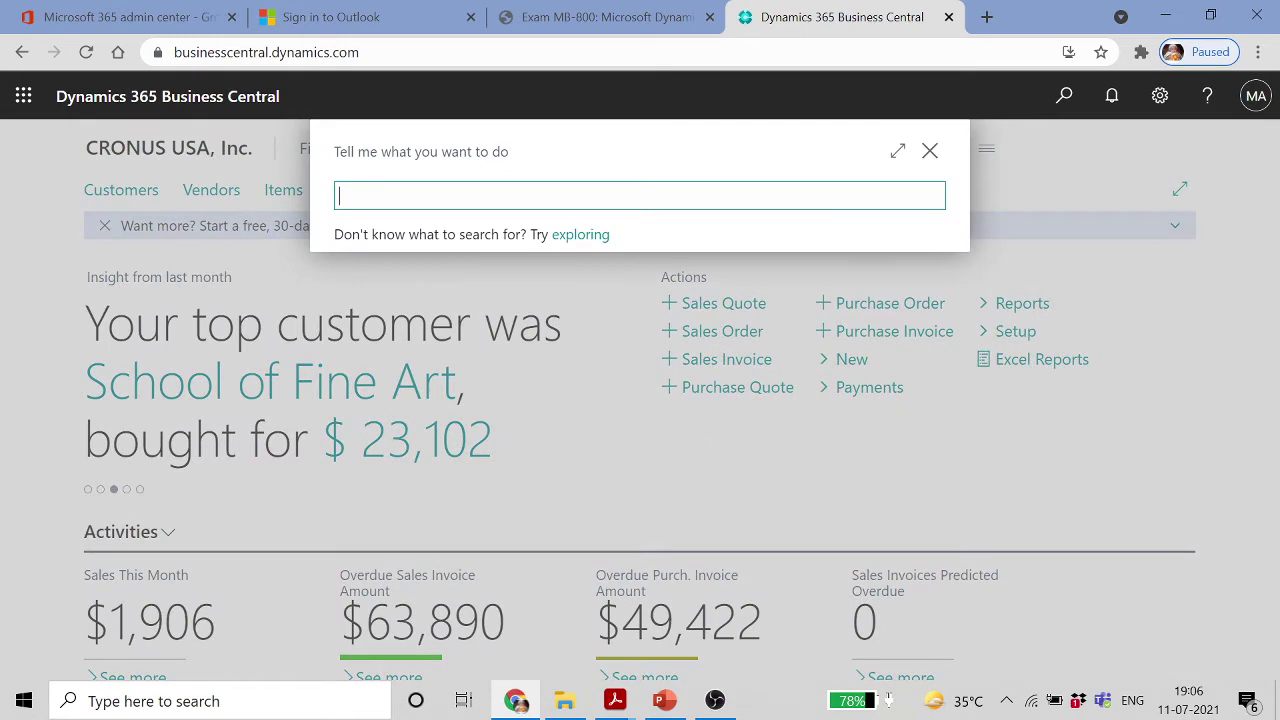
pyautogui.write('USERS')
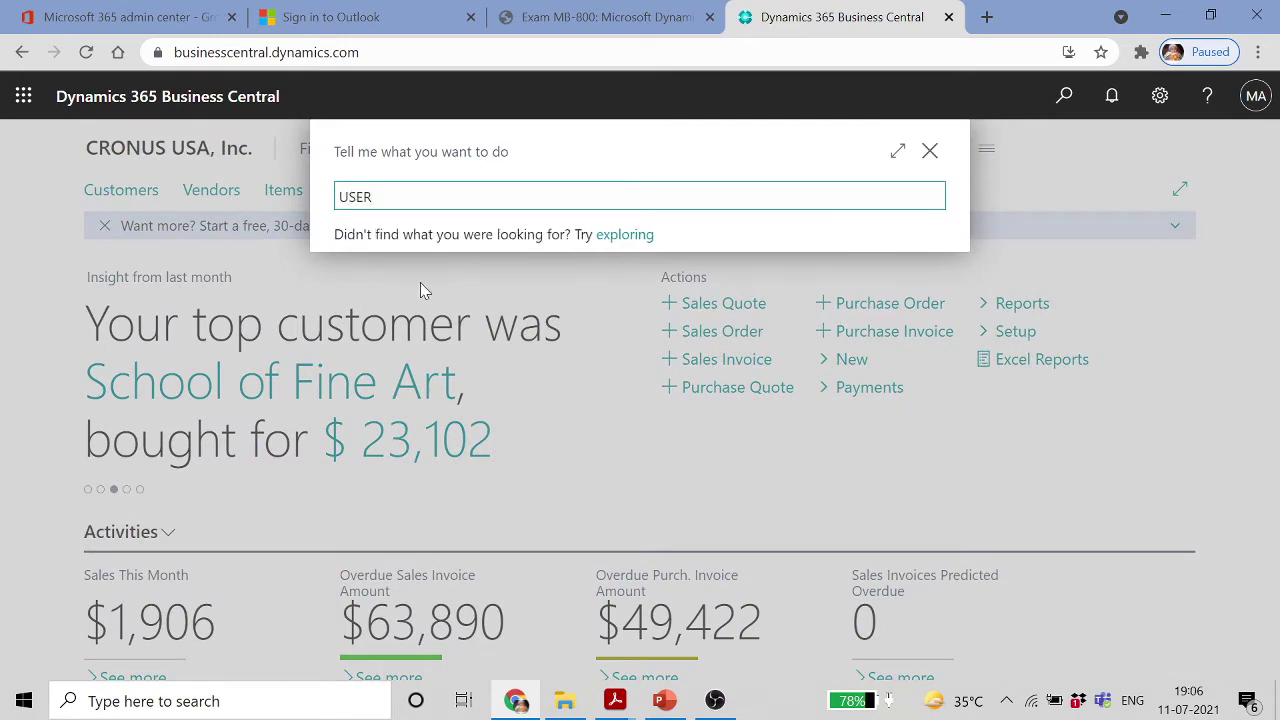
pyautogui.click(390, 288)
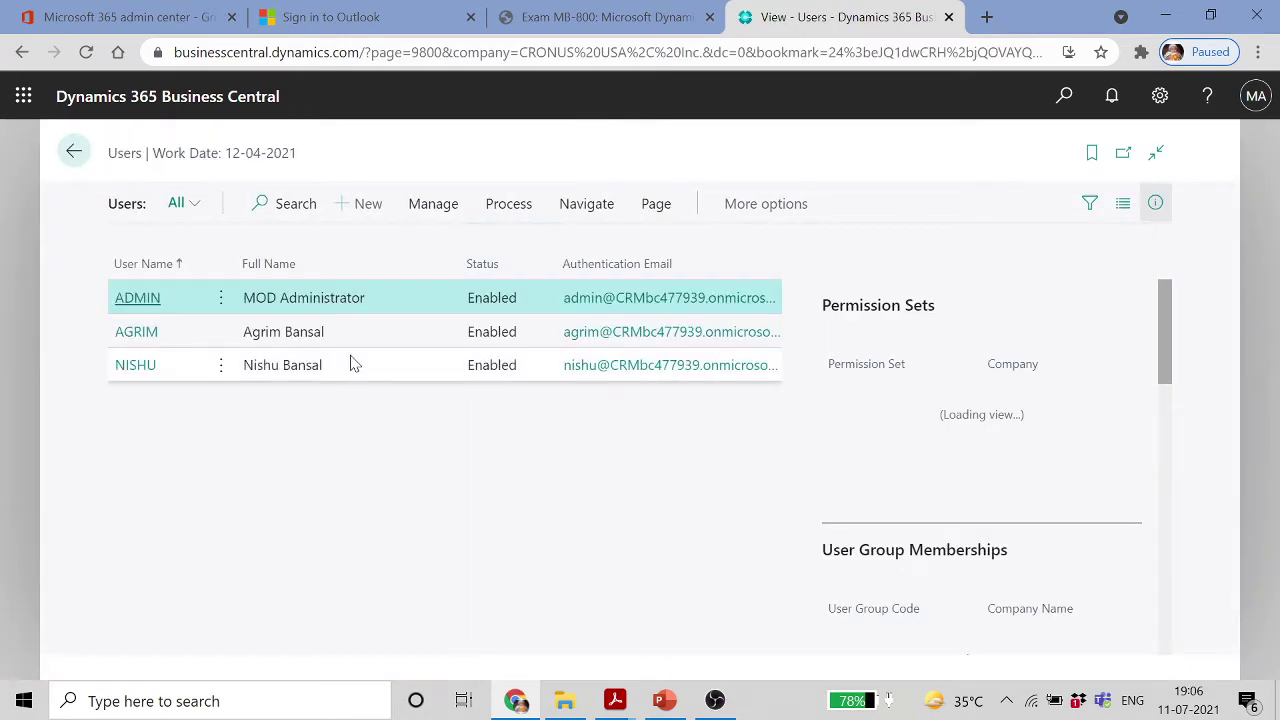
pyautogui.doubleClick(137, 337)
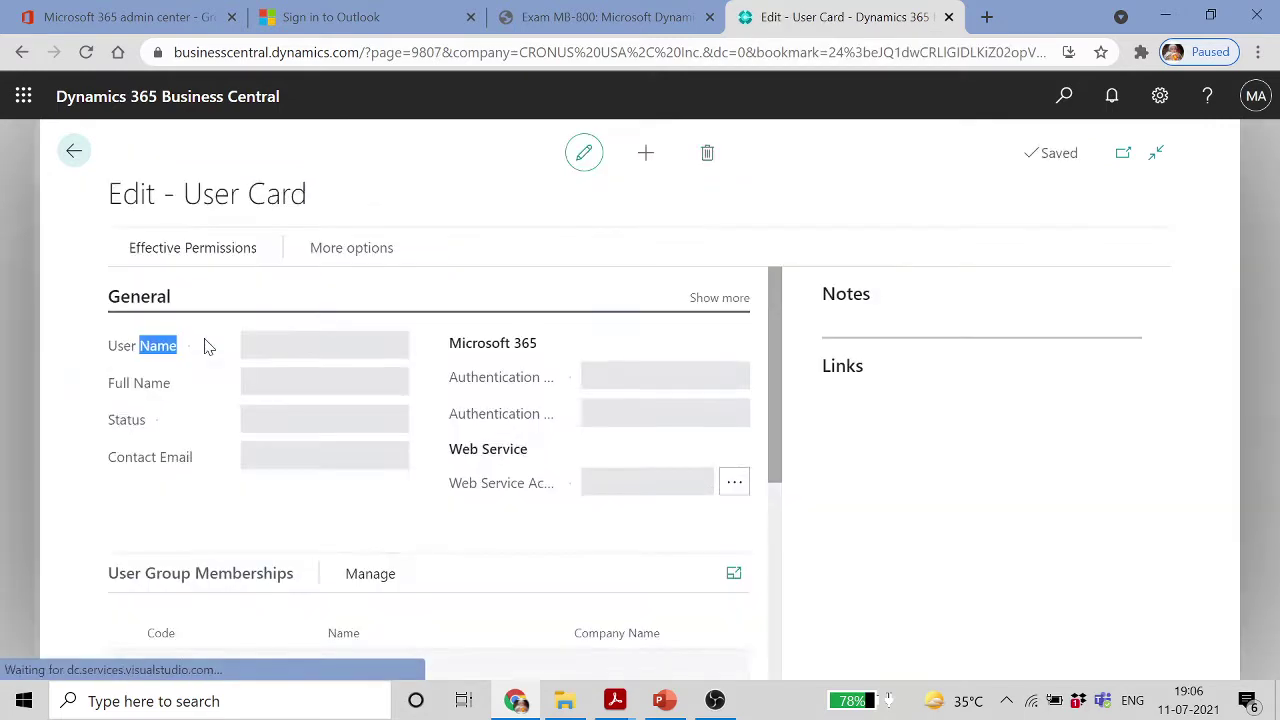
pyautogui.moveTo(780, 380); pyautogui.dragTo(789, 576)
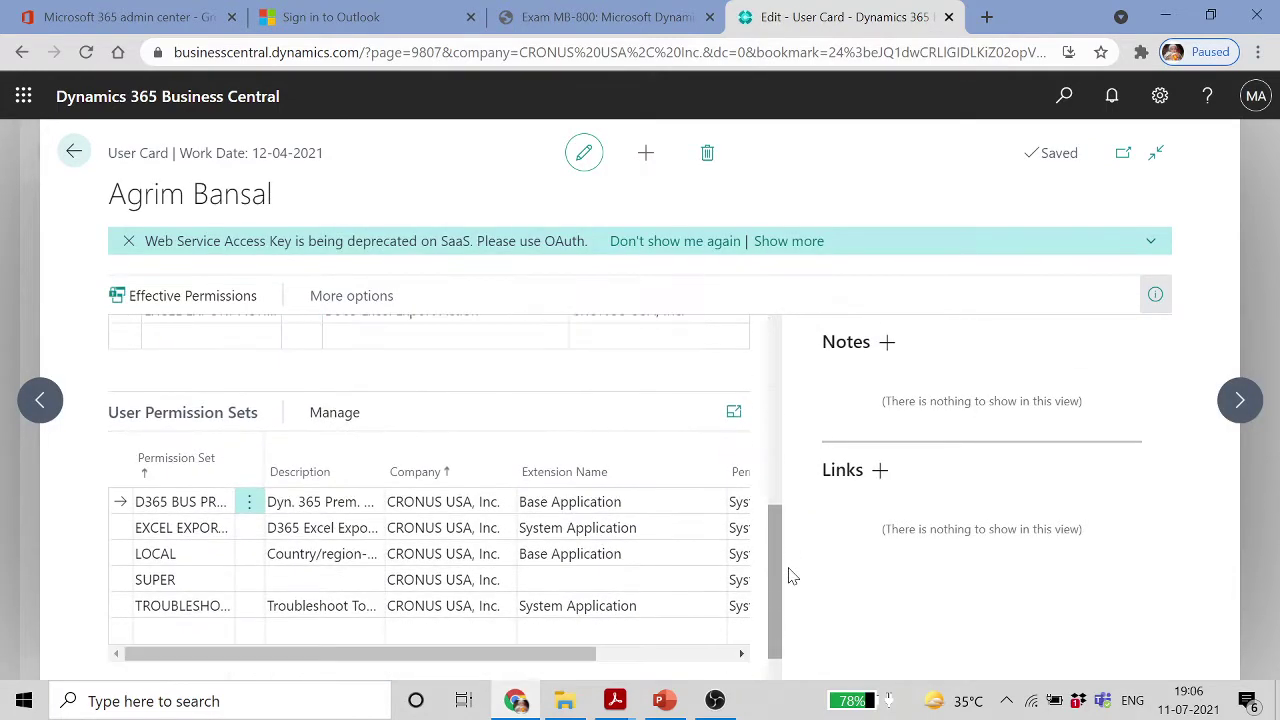
# Hide the notes and links details pane to widen the user card's permission list
pyautogui.click(1156, 302)
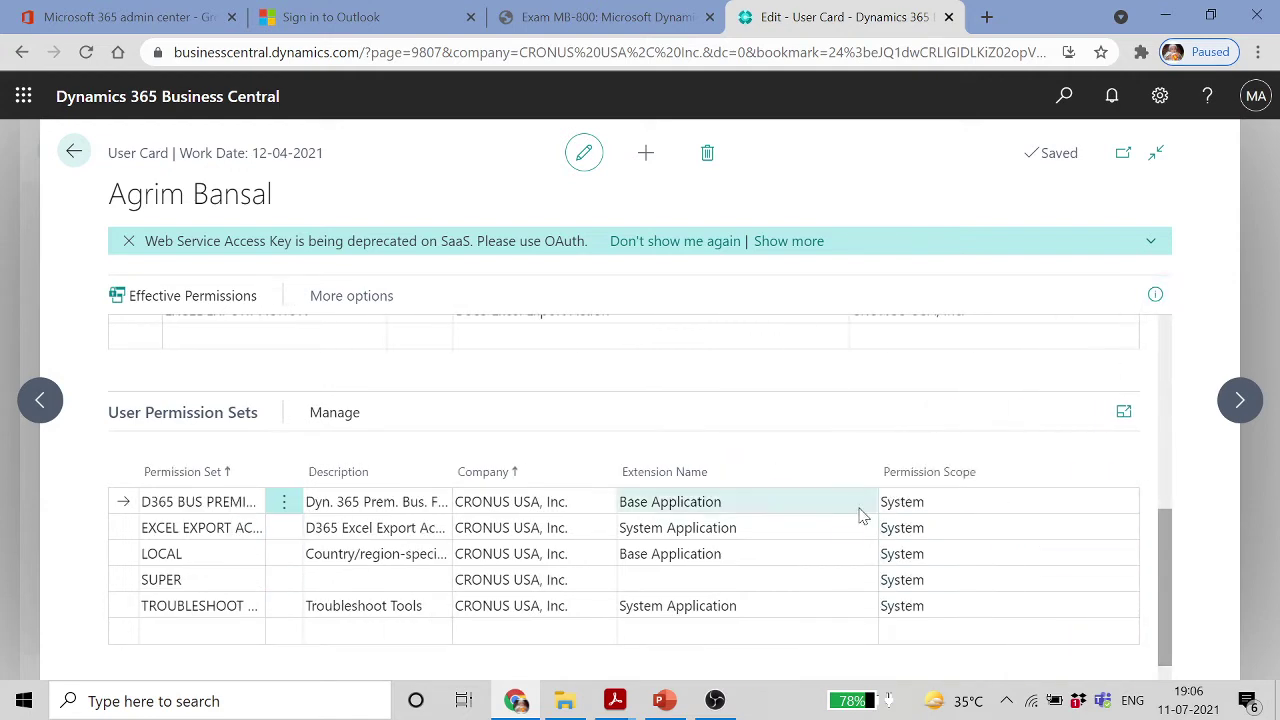
pyautogui.scroll(-1, 975, 518)
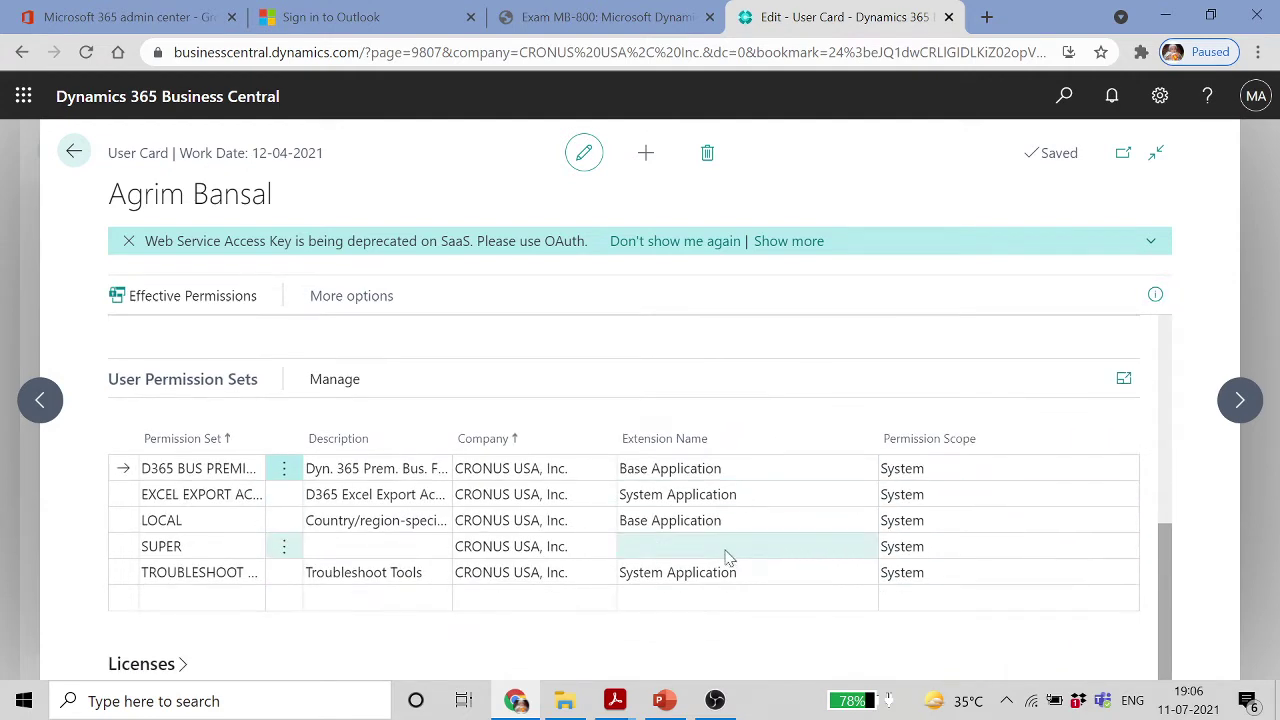
pyautogui.scroll(3, 340, 500)
pyautogui.scroll(-3, 390, 440)
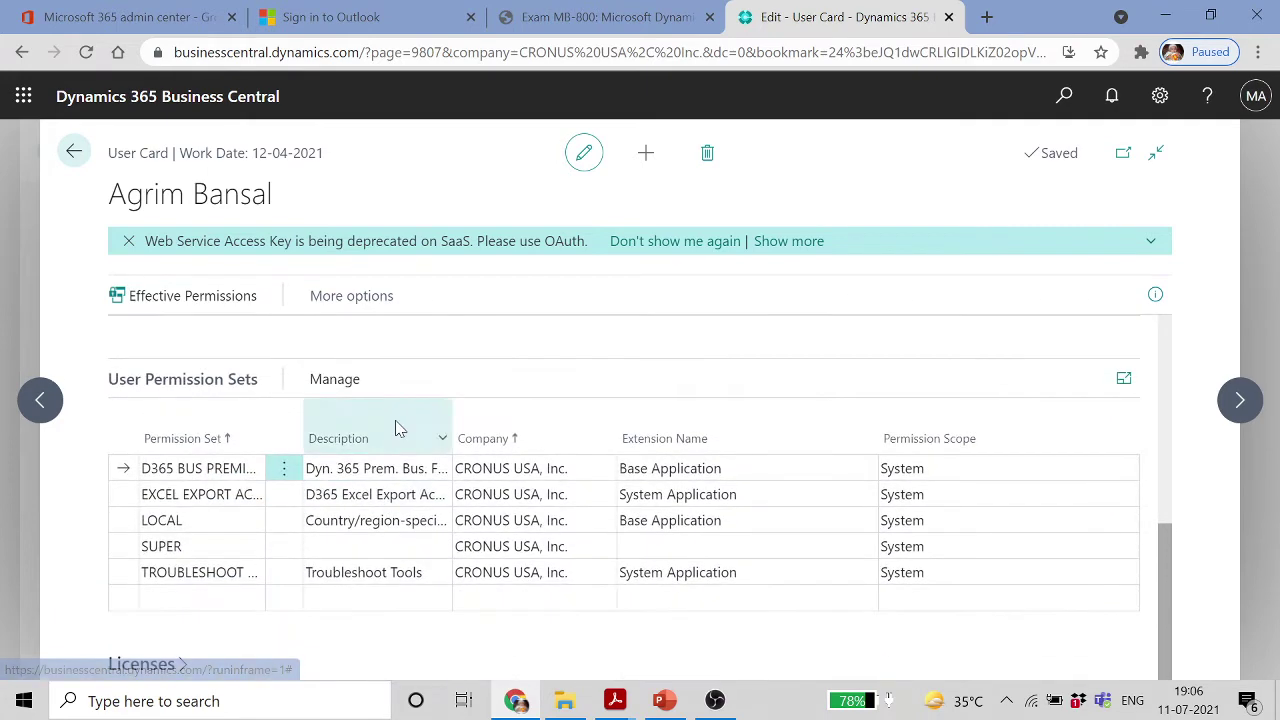
# Select the SUPER permission set and review the group memberships and permission sets
pyautogui.click(240, 546)
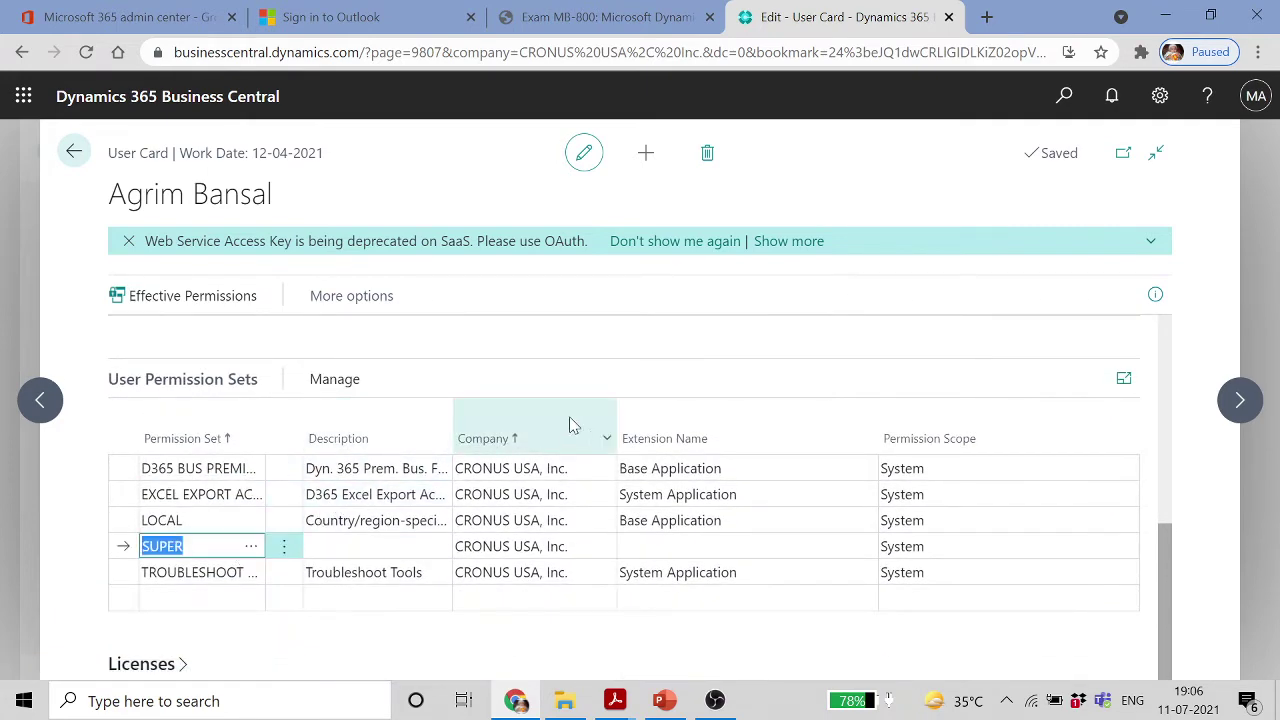
pyautogui.scroll(5, 1093, 565)
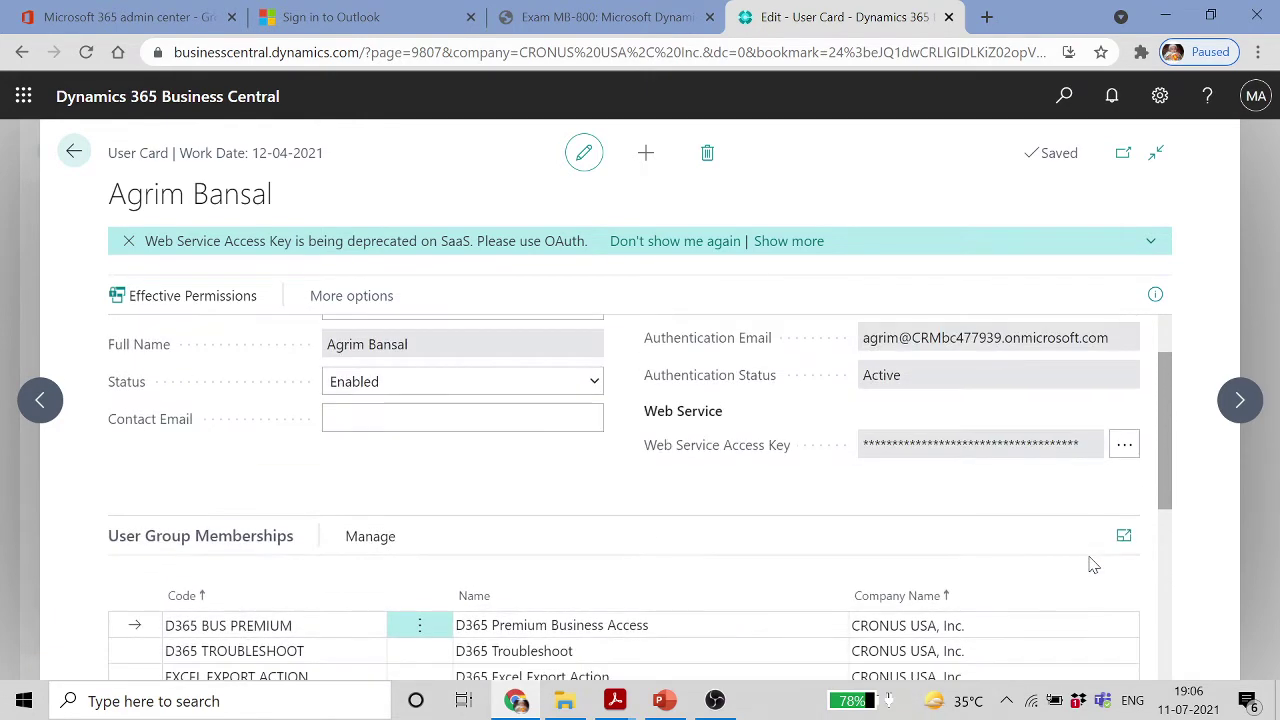
pyautogui.scroll(-2, 1090, 563)
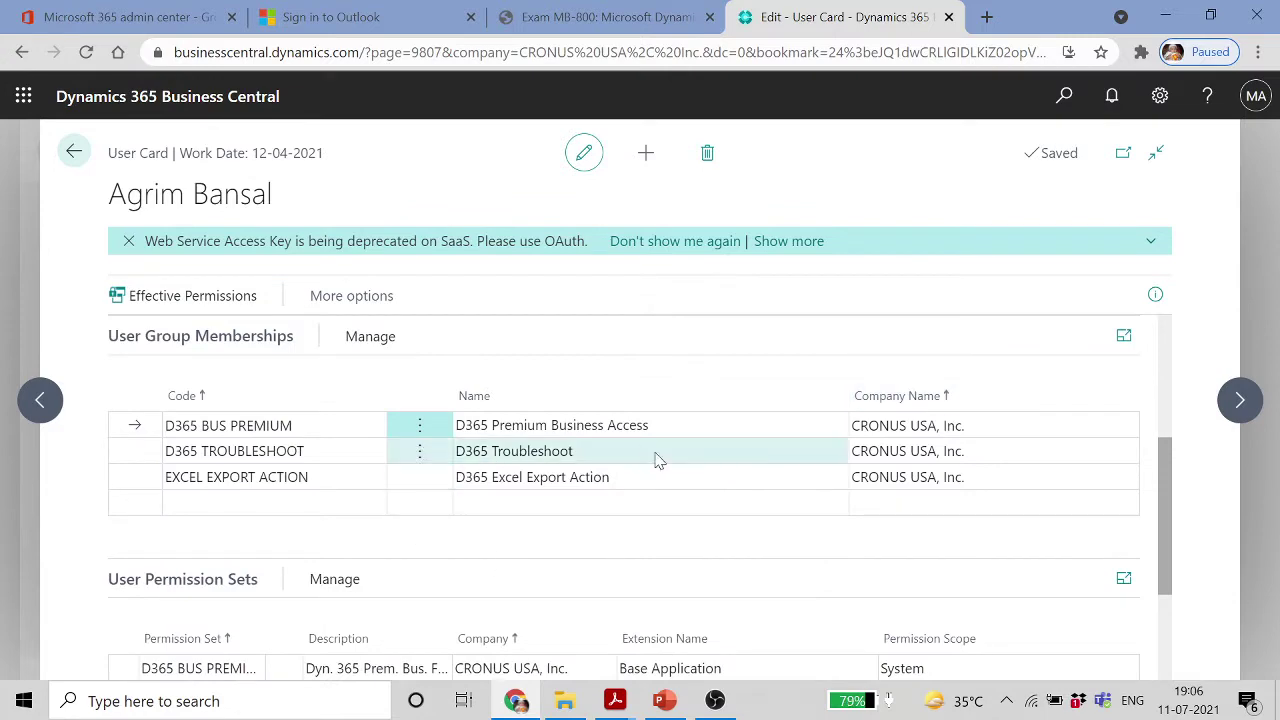
pyautogui.scroll(1, 703, 483)
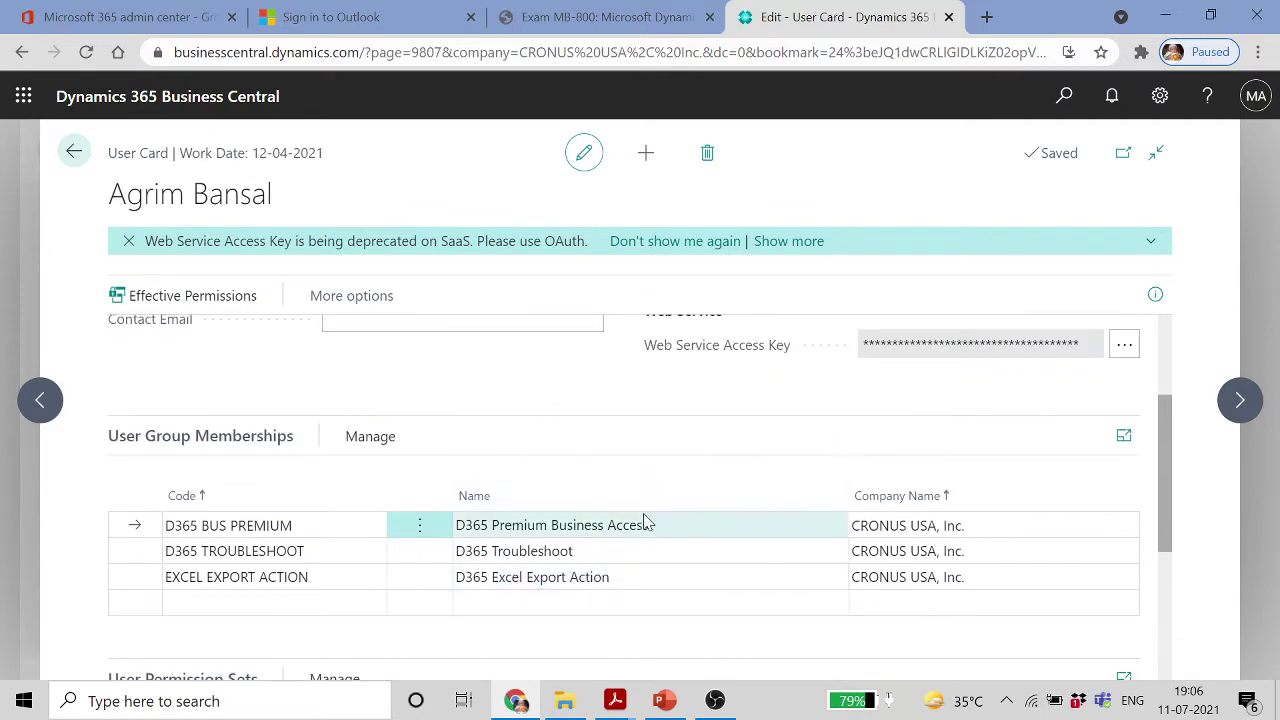
pyautogui.scroll(2, 645, 522)
pyautogui.scroll(-5, 645, 522)
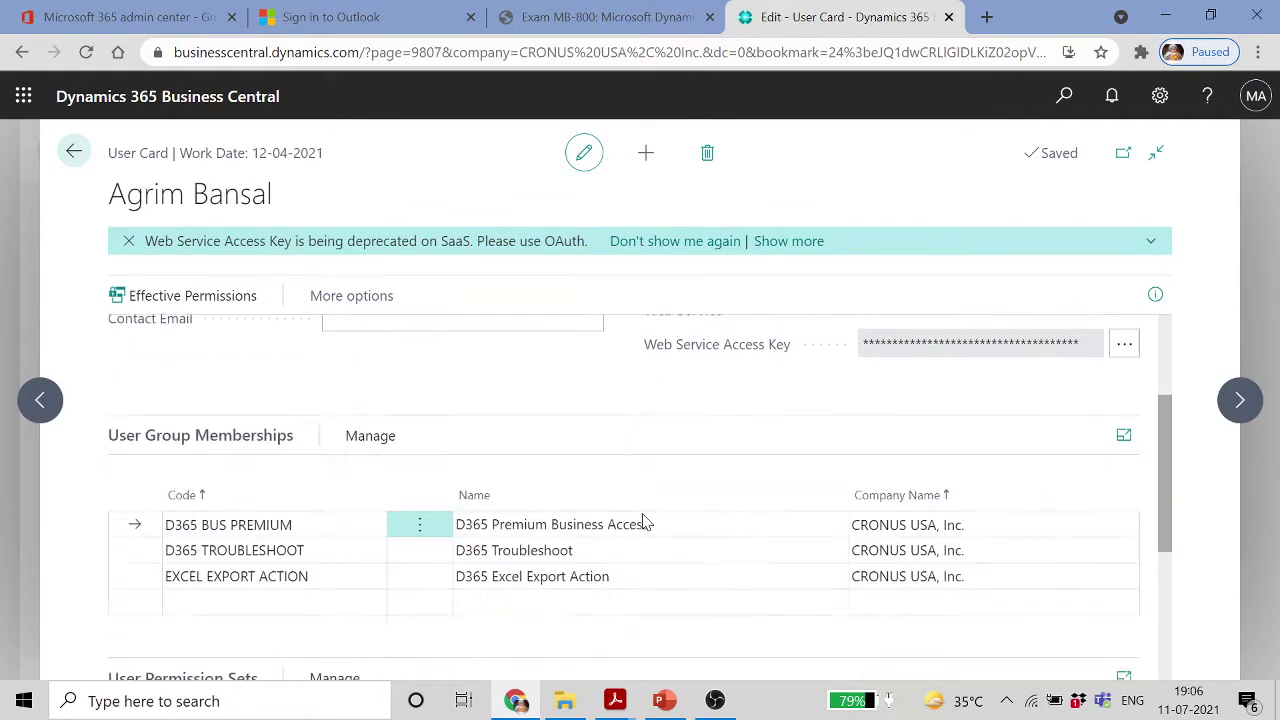
pyautogui.scroll(2, 540, 512)
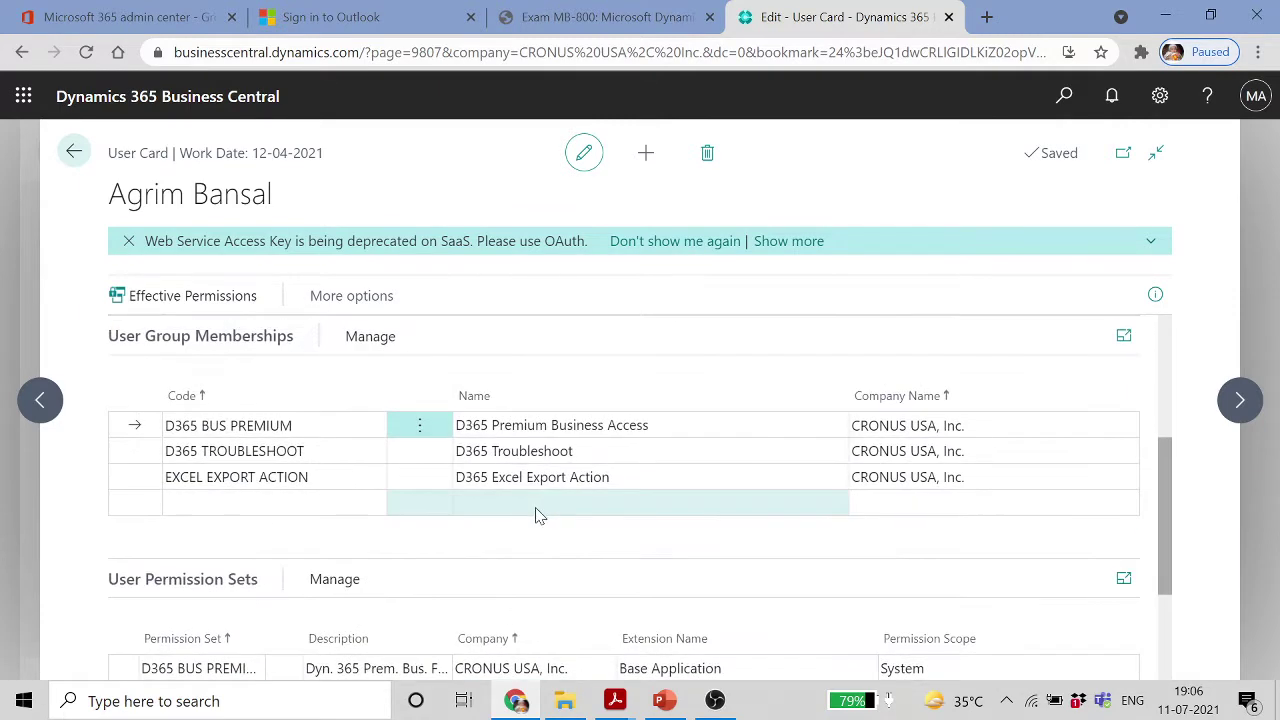
pyautogui.scroll(3, 393, 487)
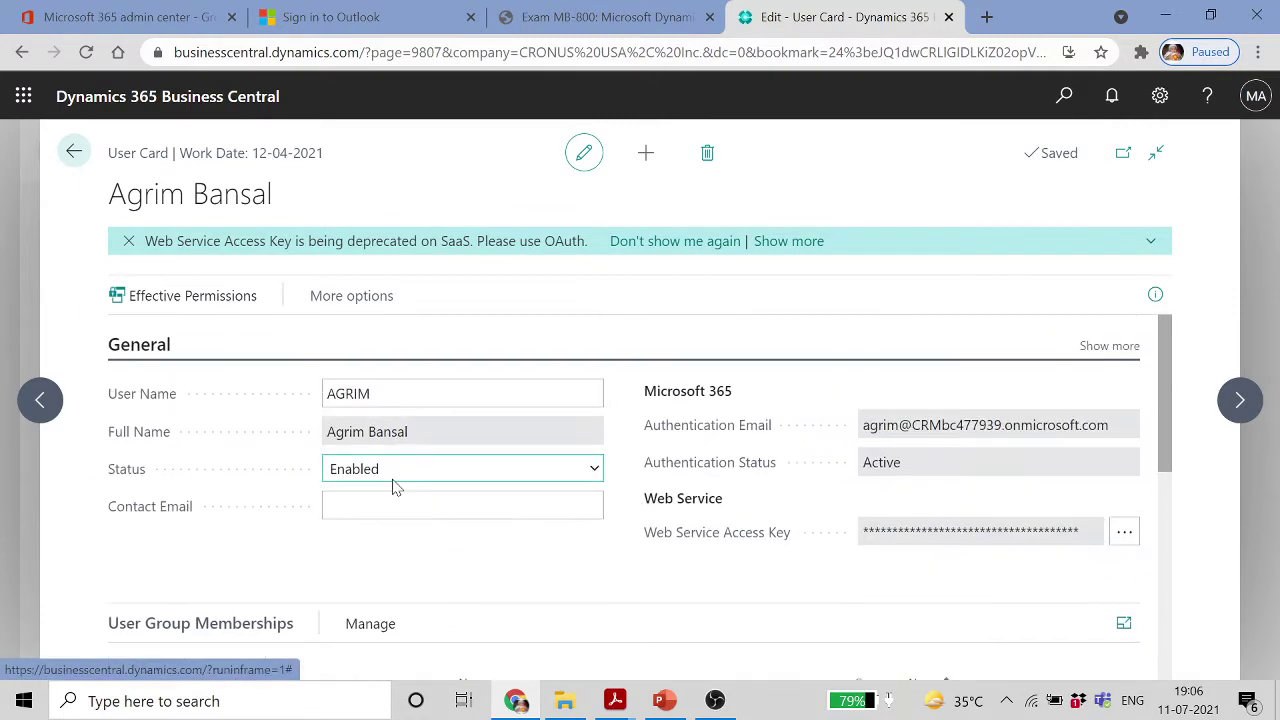
pyautogui.scroll(-5, 393, 487)
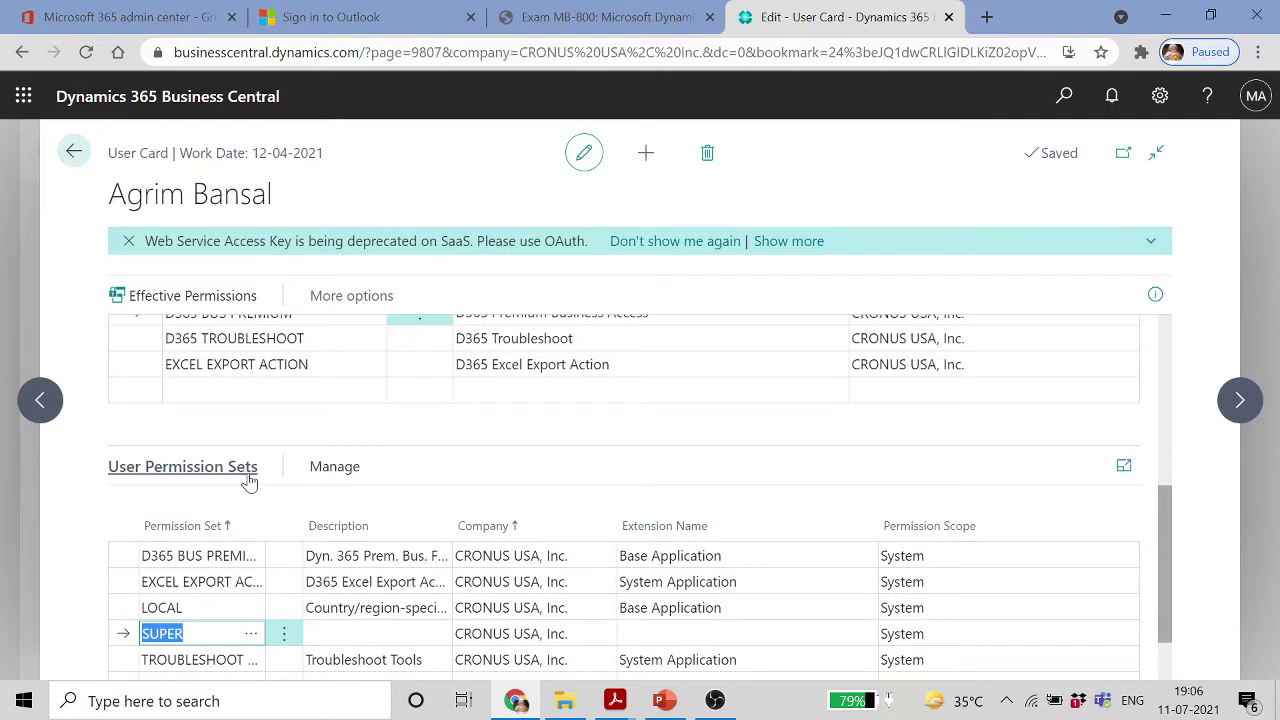
# Select the LOCAL permission set, expand Licenses, and collapse then re-expand User Permission Sets
pyautogui.click(230, 610)
pyautogui.scroll(-1, 843, 608)
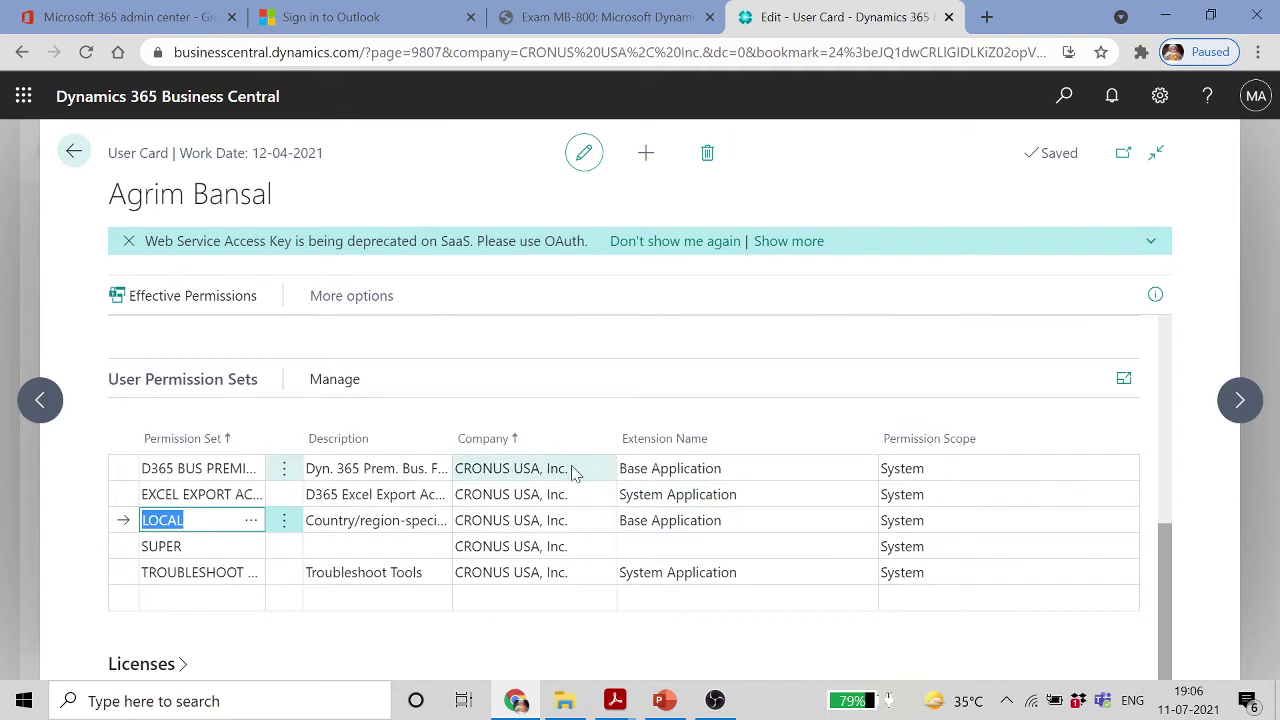
pyautogui.click(190, 668)
pyautogui.scroll(-2, 424, 606)
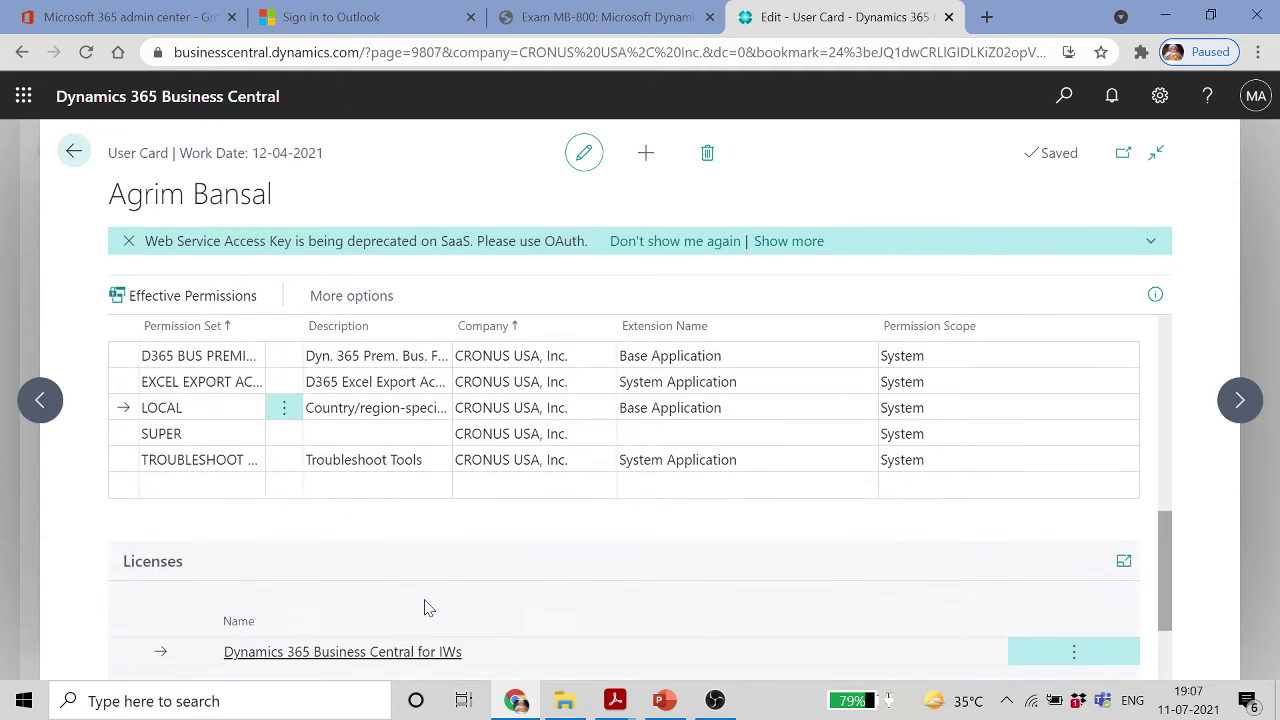
pyautogui.scroll(4, 423, 608)
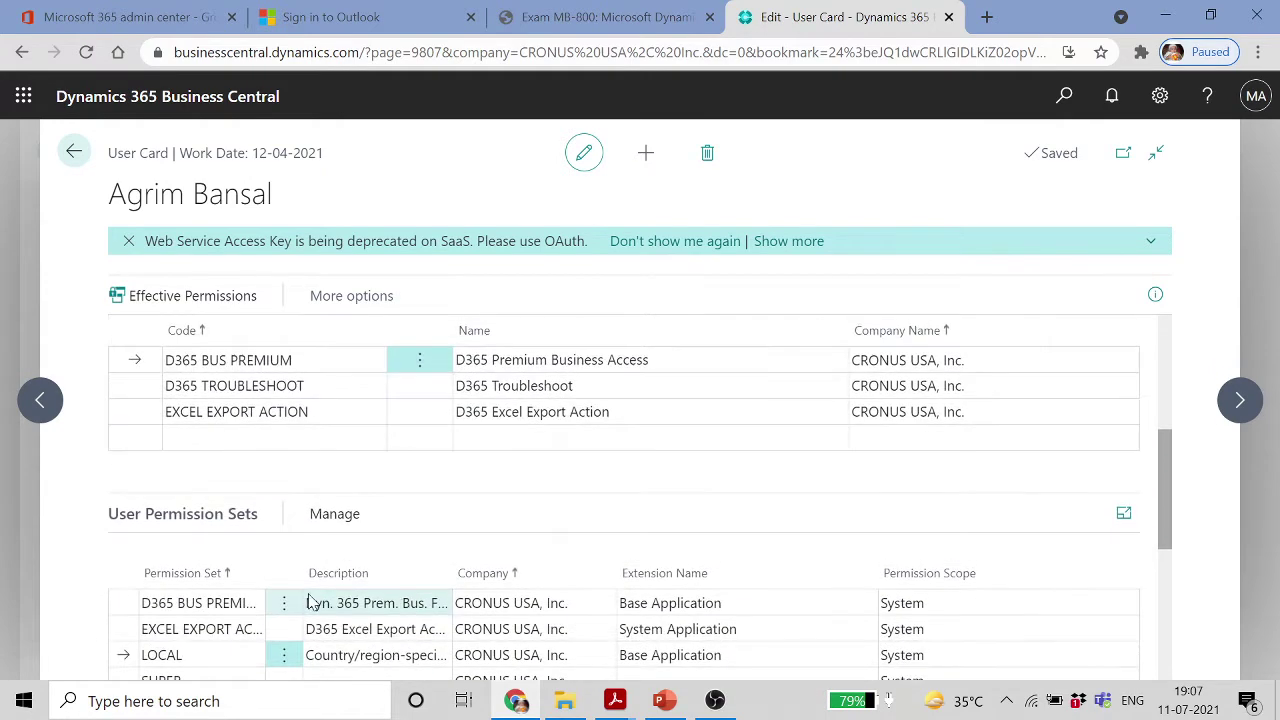
pyautogui.click(229, 528)
pyautogui.click(234, 514)
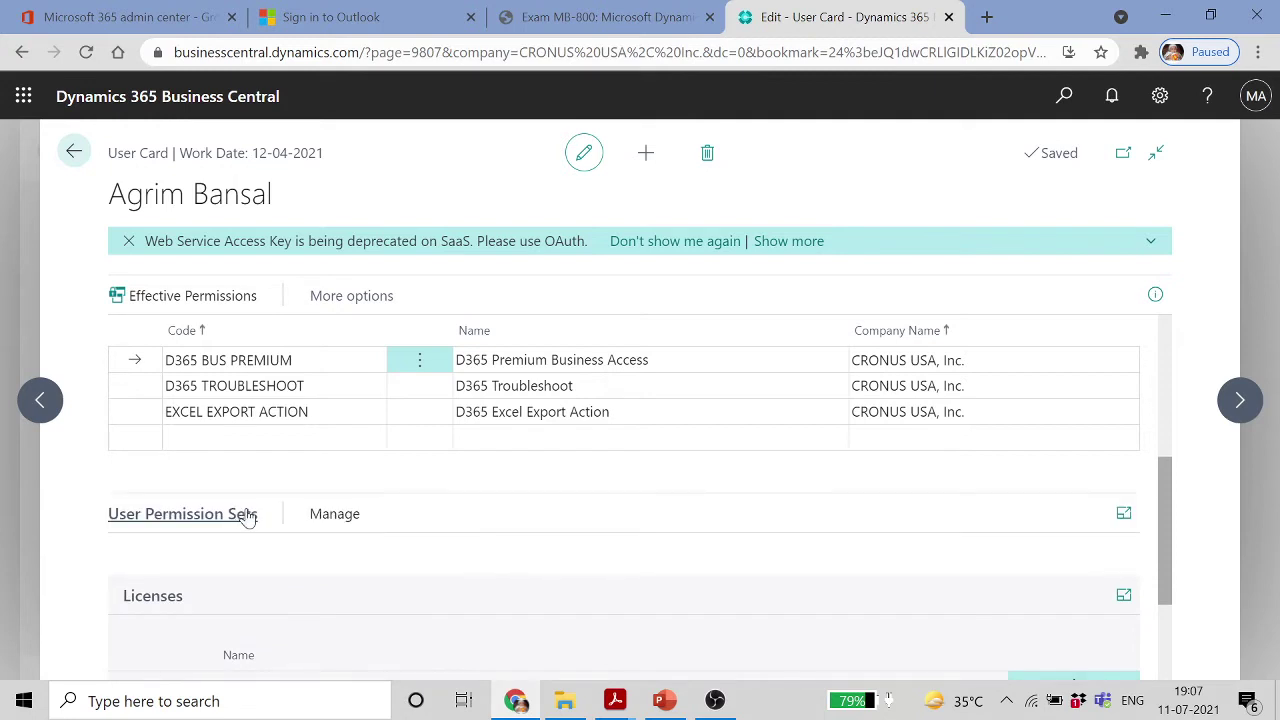
pyautogui.scroll(-2, 340, 545)
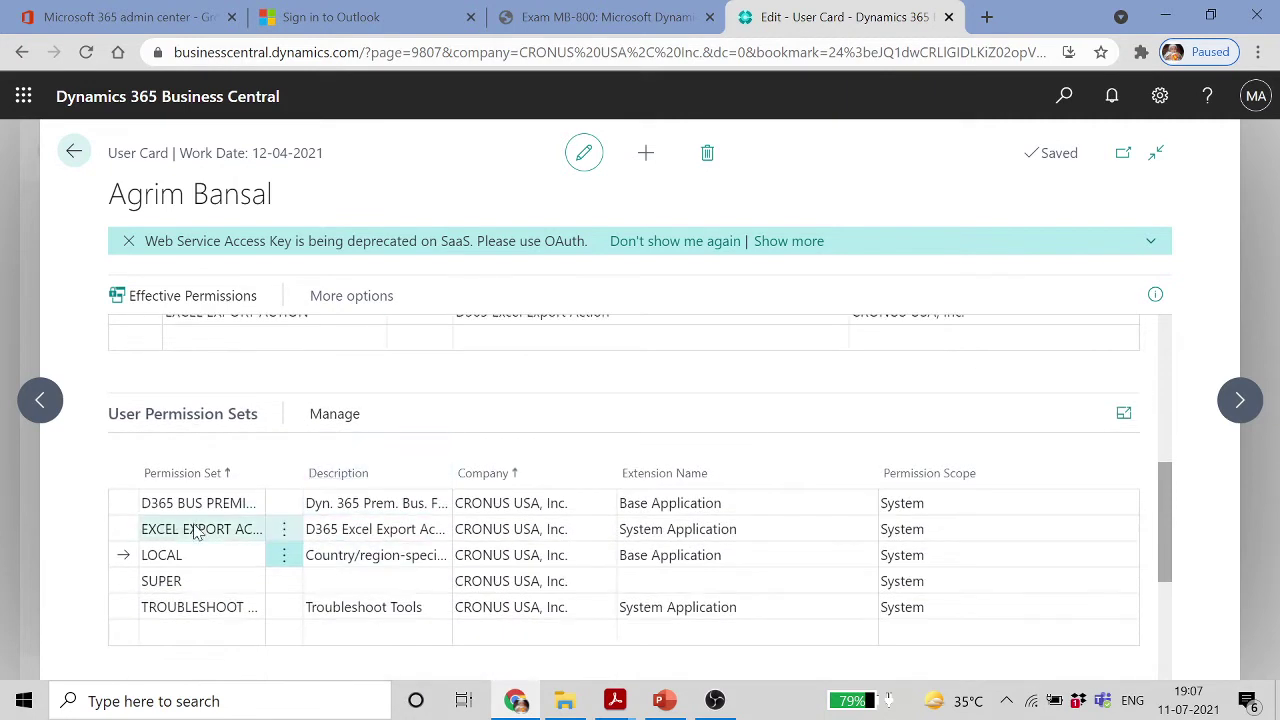
# Open the LOCAL permission set's permissions and select its first permission row
pyautogui.click(348, 420)
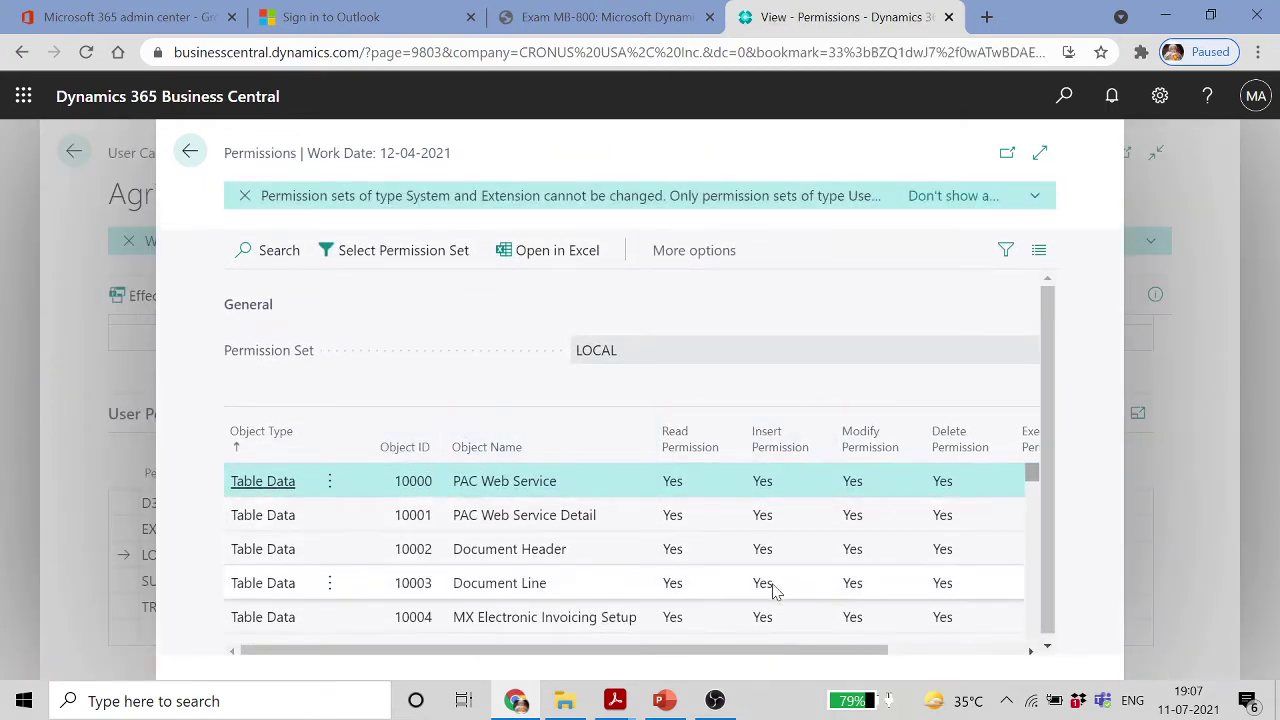
pyautogui.scroll(-3, 930, 560)
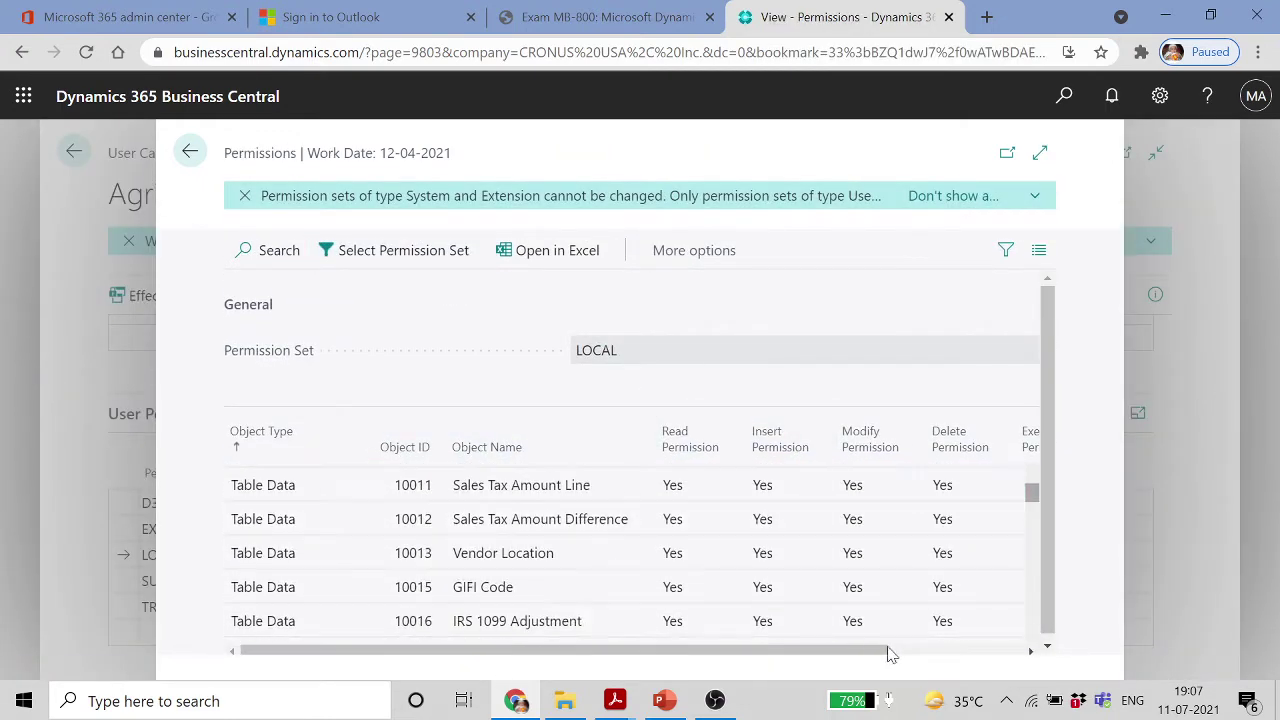
pyautogui.moveTo(880, 655); pyautogui.dragTo(1033, 634)
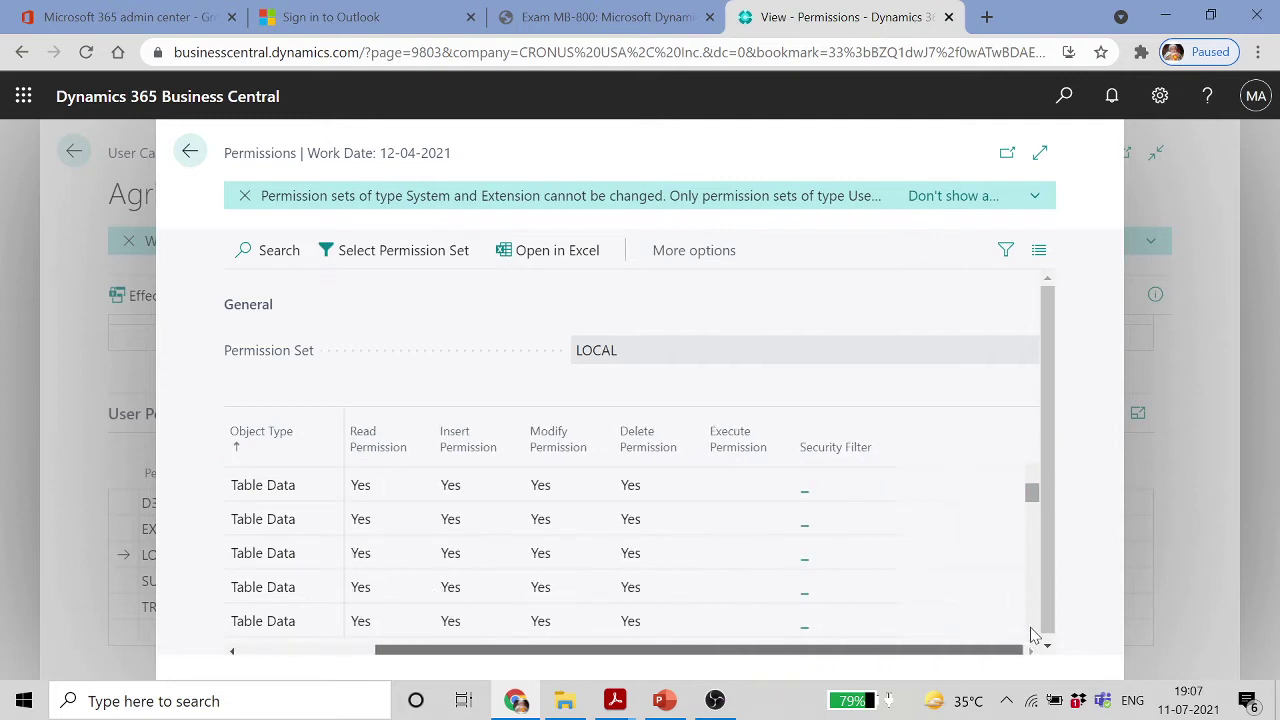
pyautogui.click(801, 497)
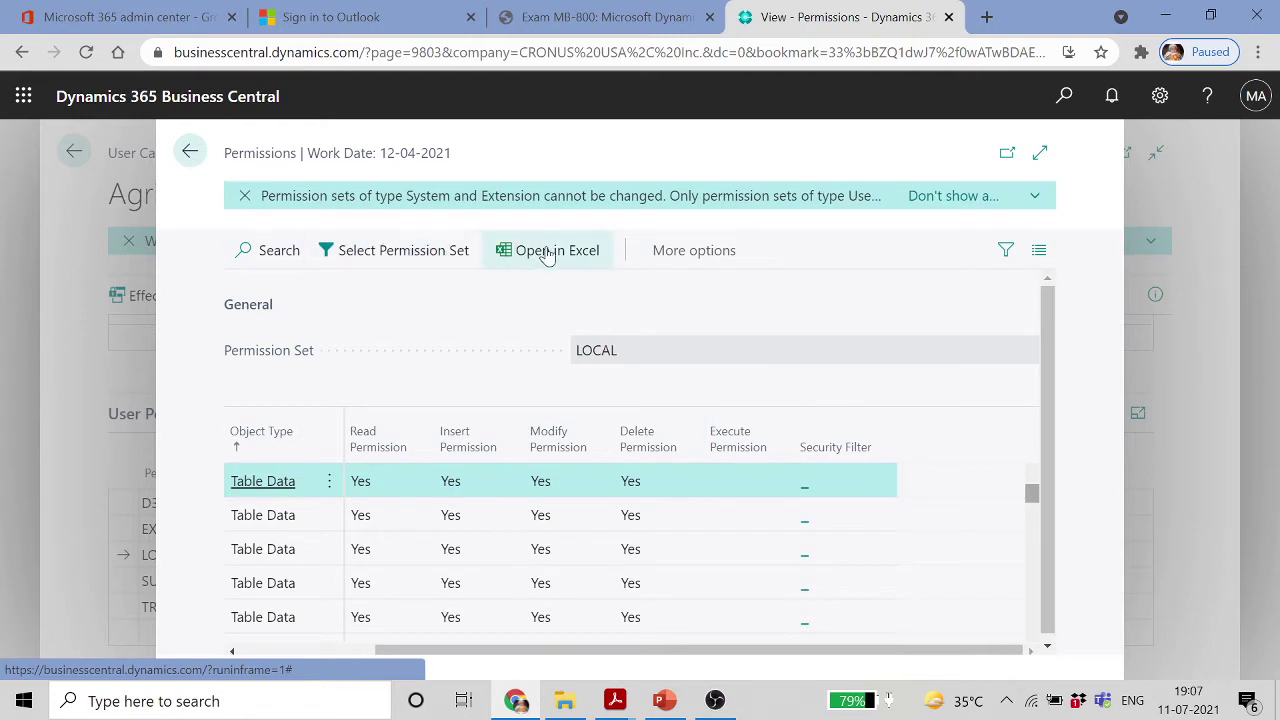
# Review the LOCAL permissions page actions and notification, then return to the Users list
pyautogui.click(708, 254)
pyautogui.click(685, 258)
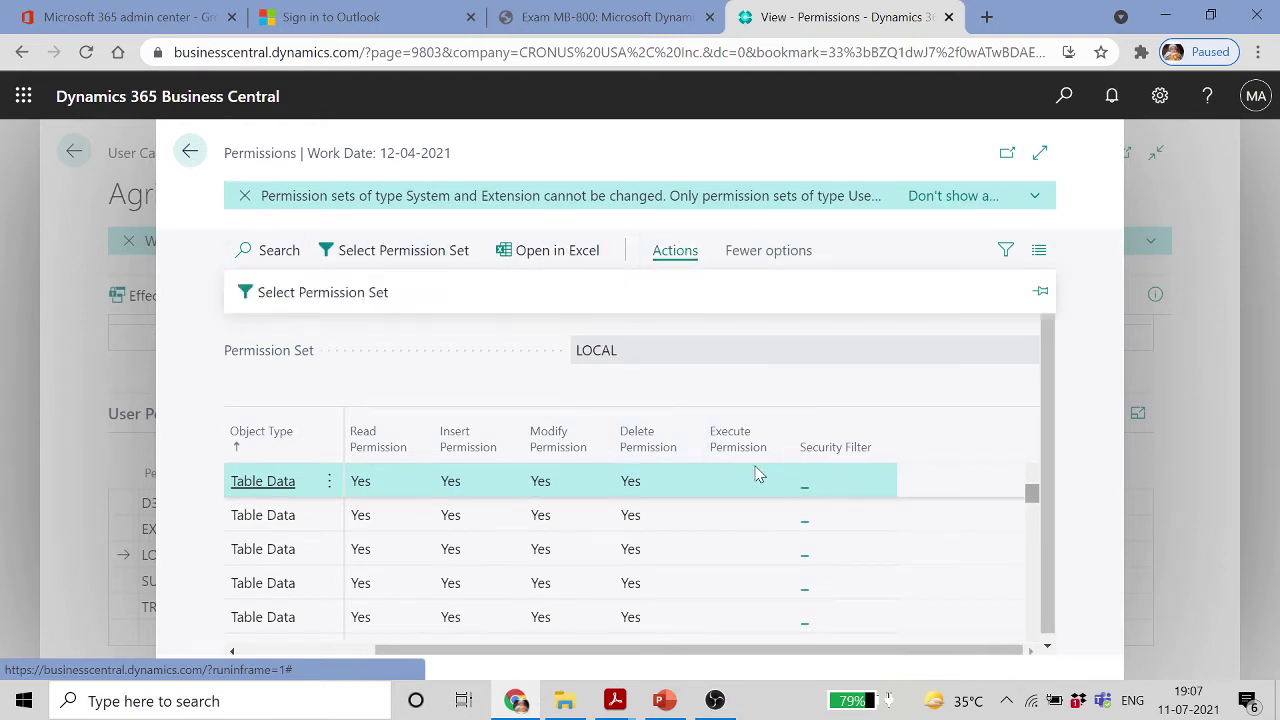
pyautogui.click(840, 497)
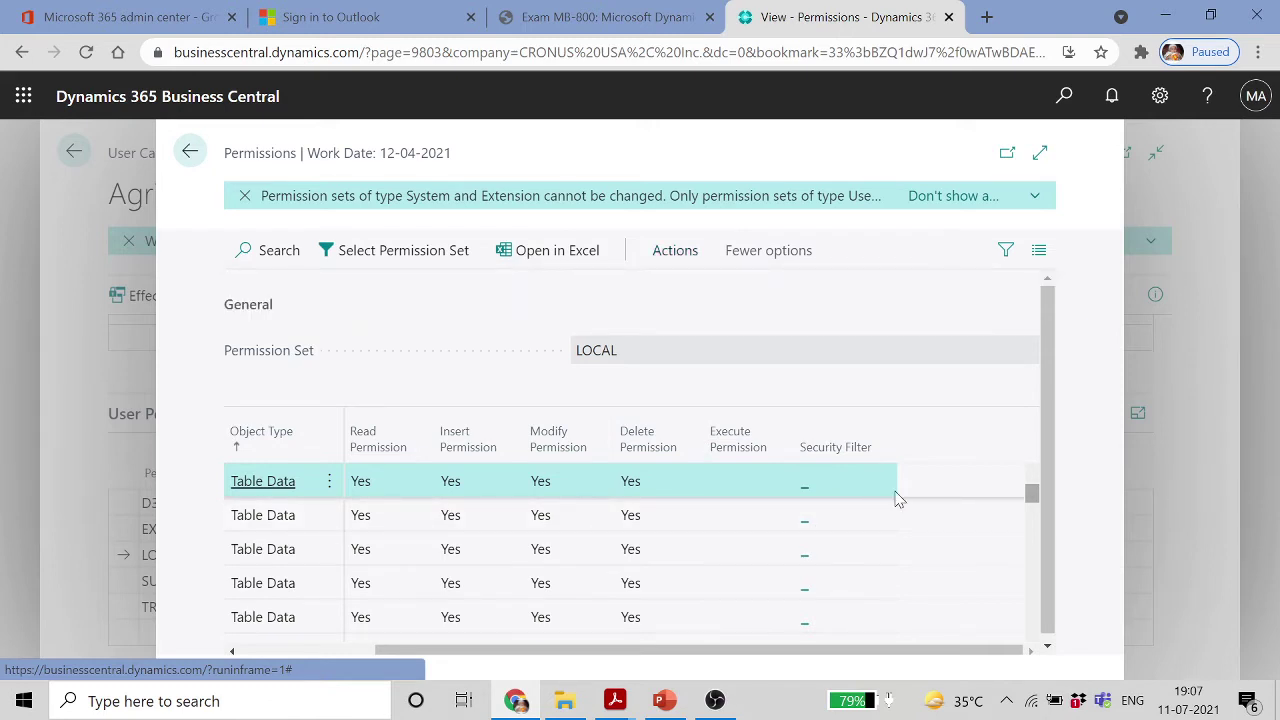
pyautogui.moveTo(957, 651); pyautogui.dragTo(824, 662)
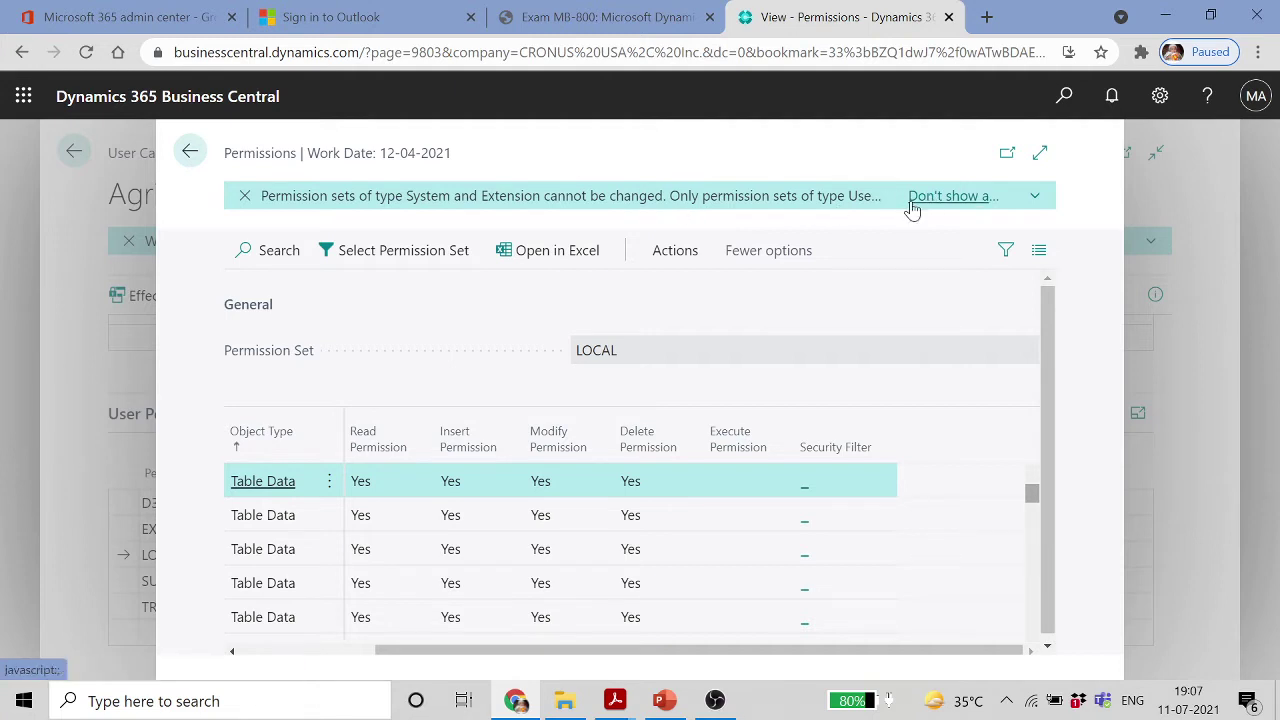
pyautogui.click(1035, 196)
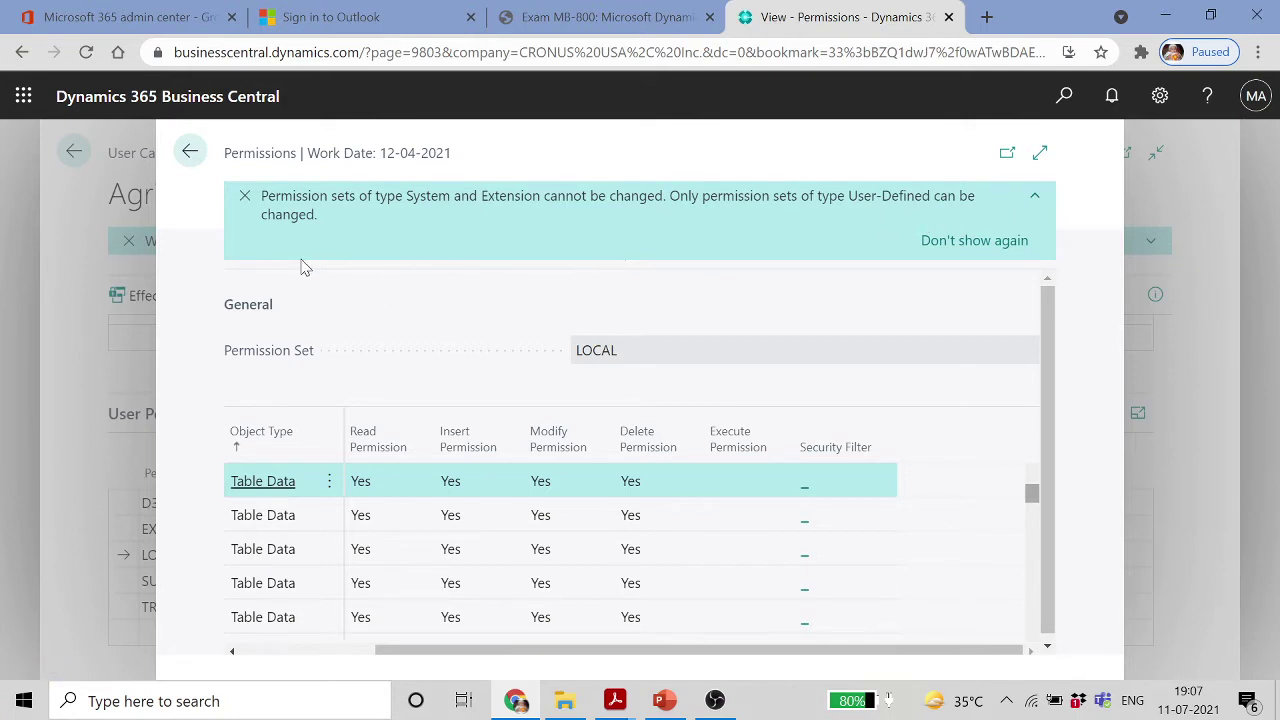
pyautogui.click(190, 152)
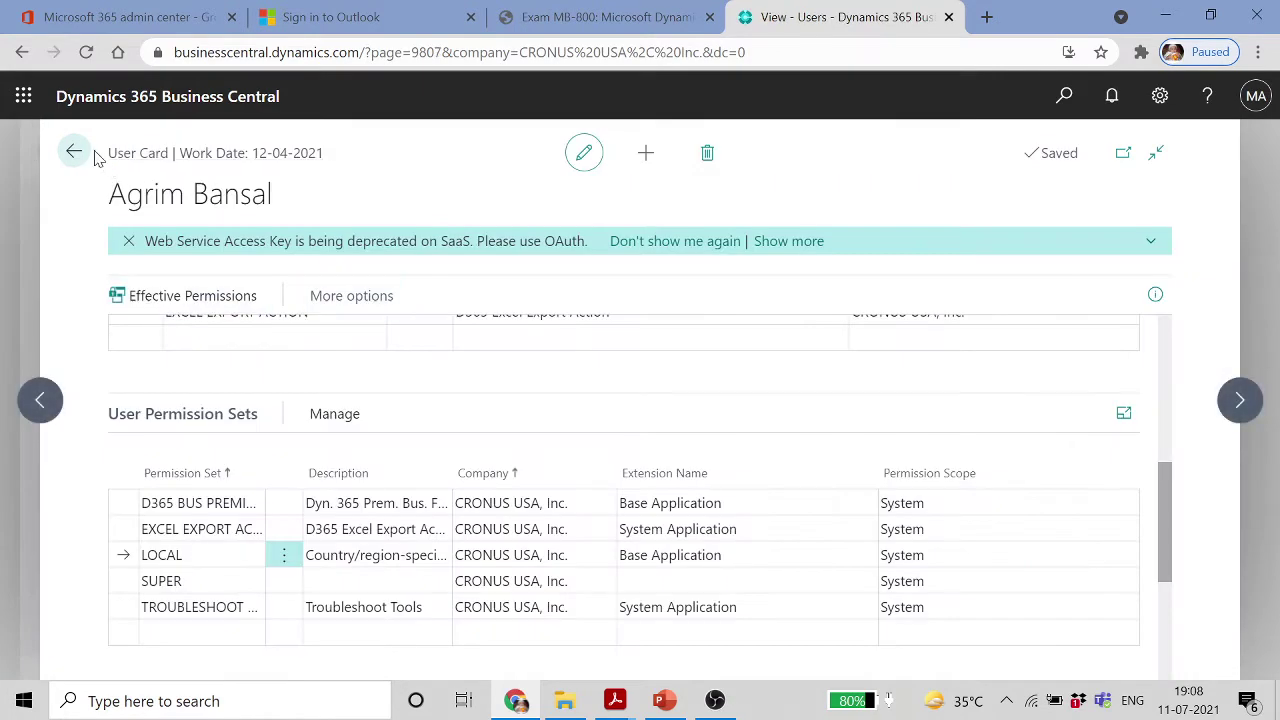
pyautogui.click(73, 155)
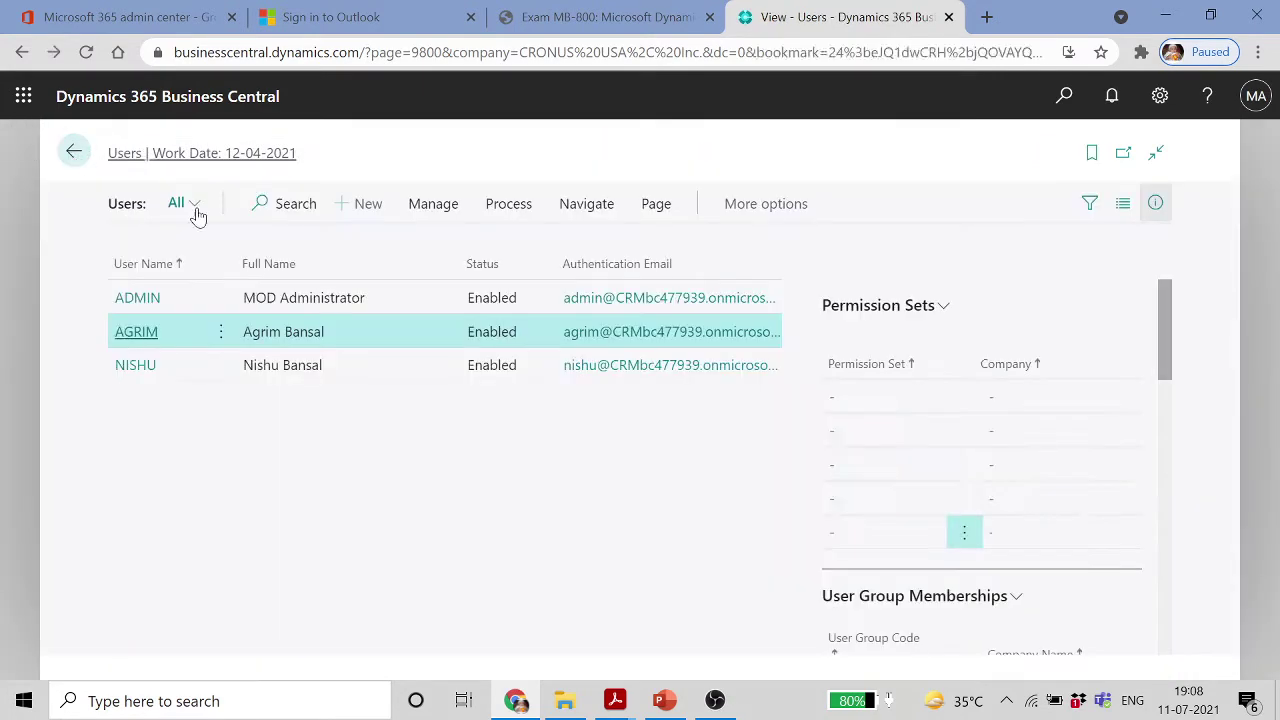
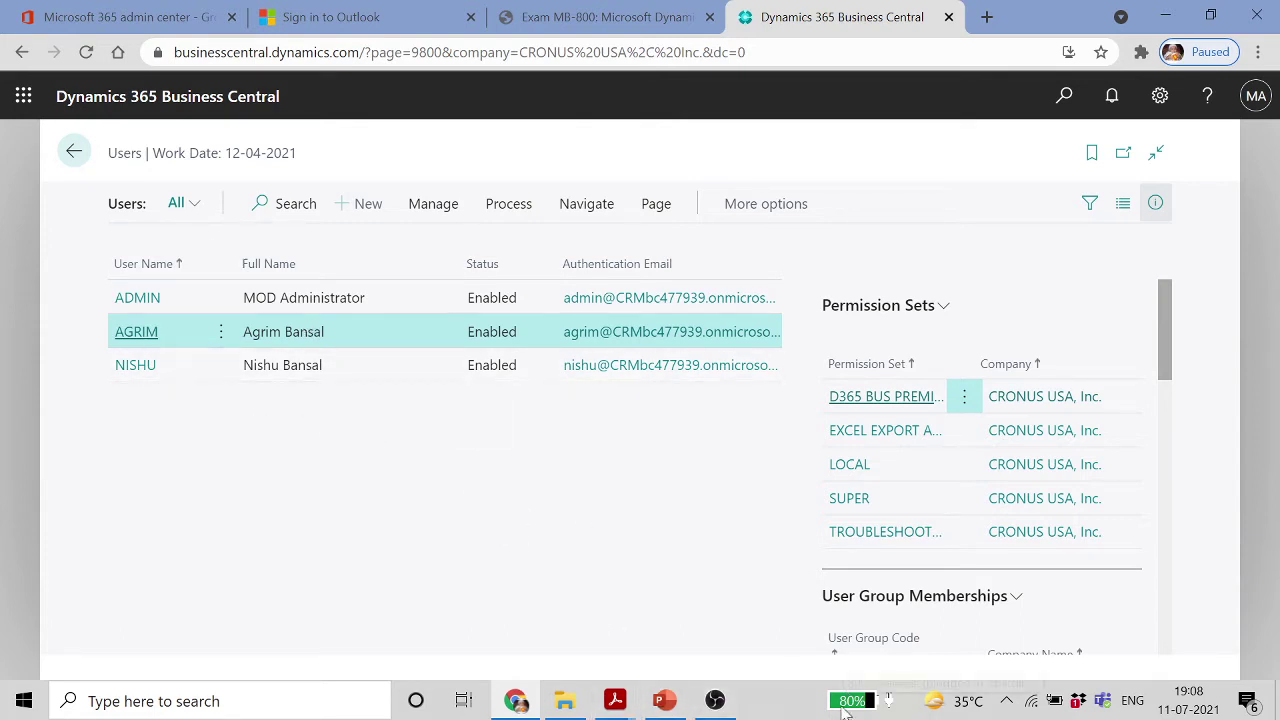
# Glance at the Module Agenda presentation, then open the User Setup page via search
pyautogui.click(665, 700)
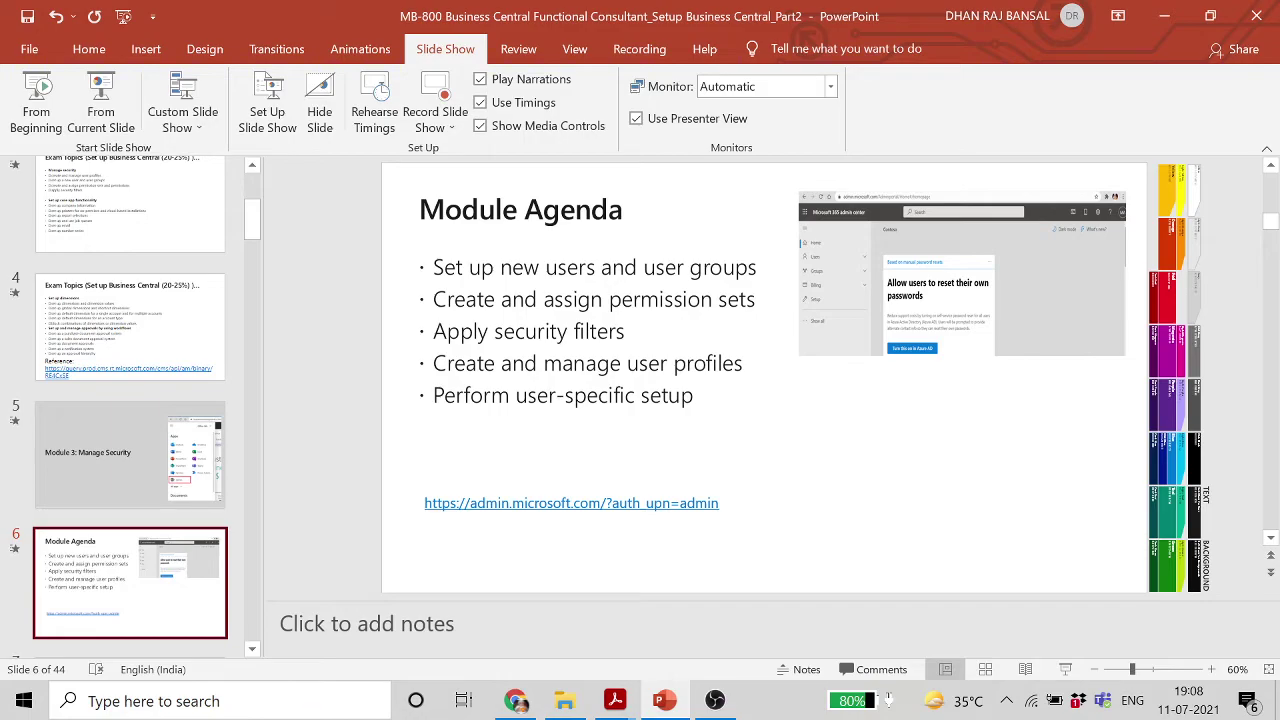
pyautogui.click(1164, 15)
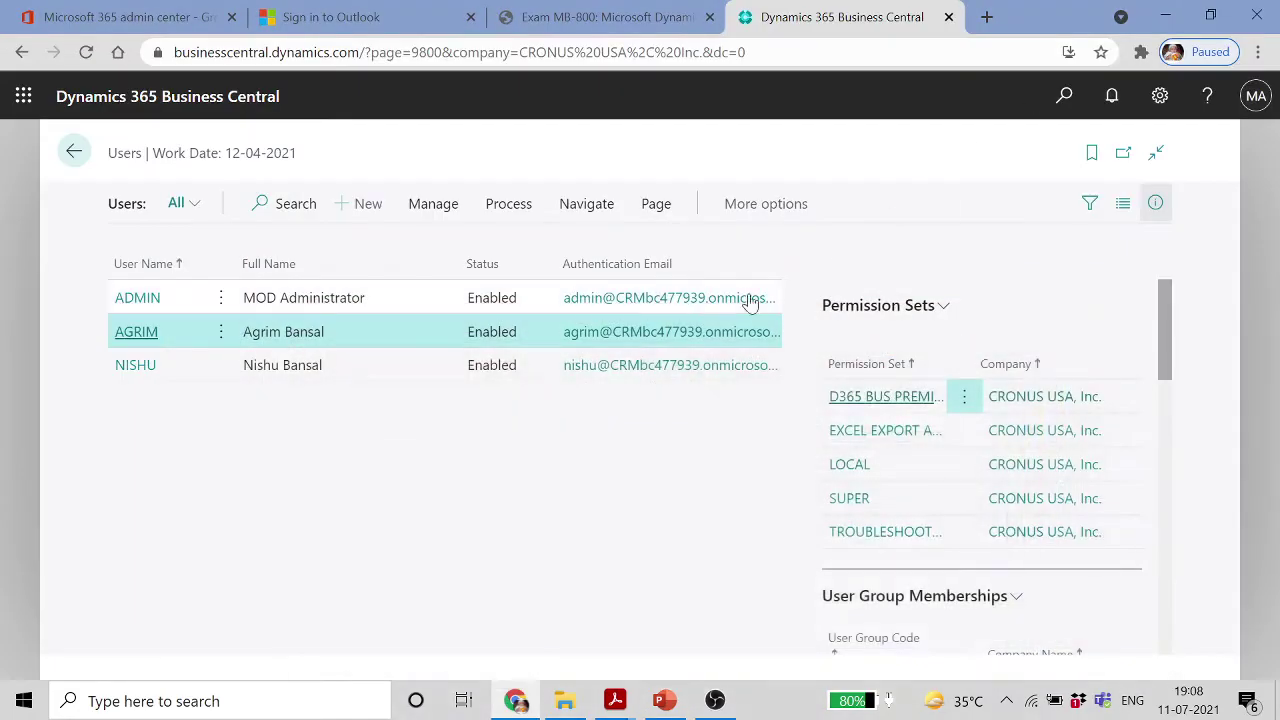
pyautogui.click(1065, 96)
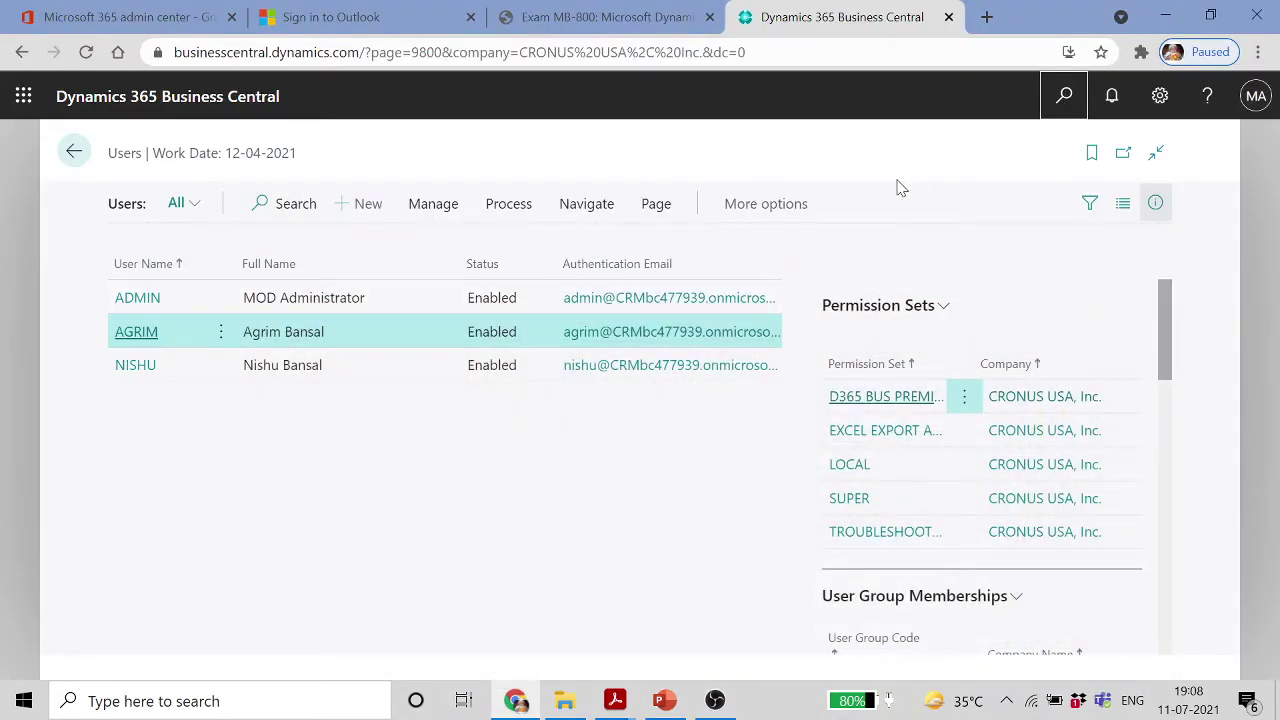
pyautogui.write('USER')
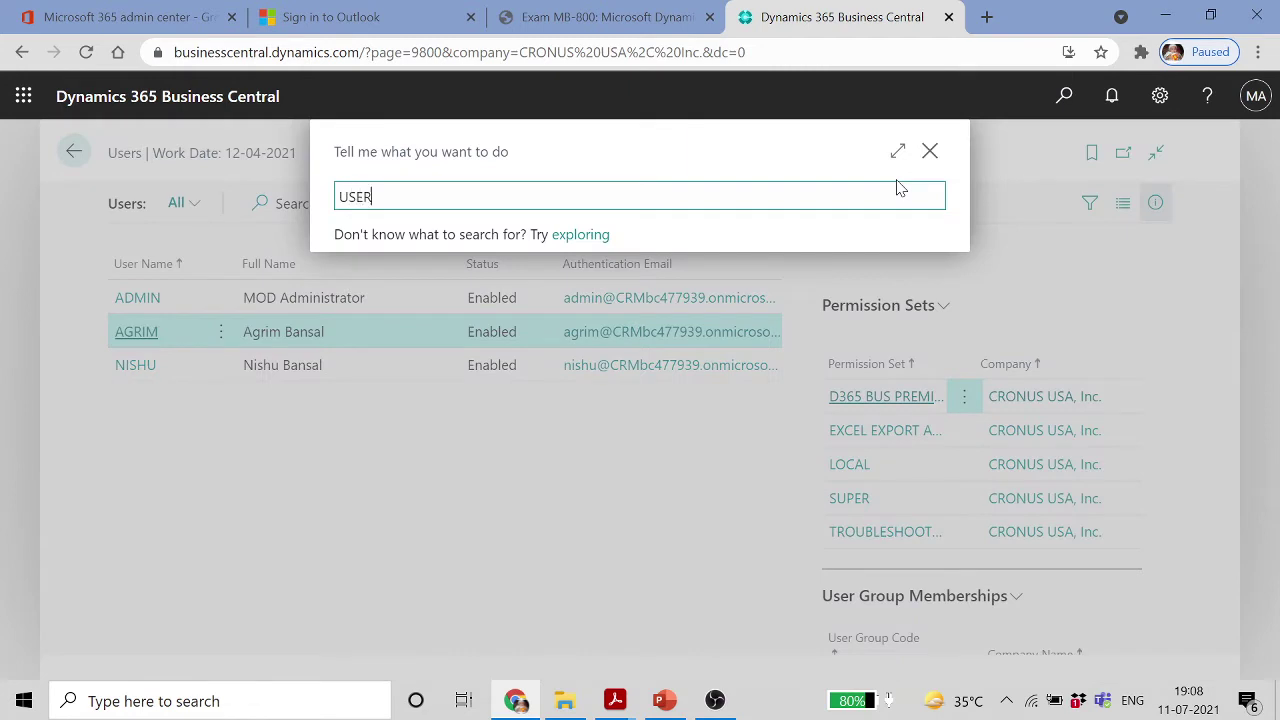
pyautogui.write(' SET')
pyautogui.click(504, 277)
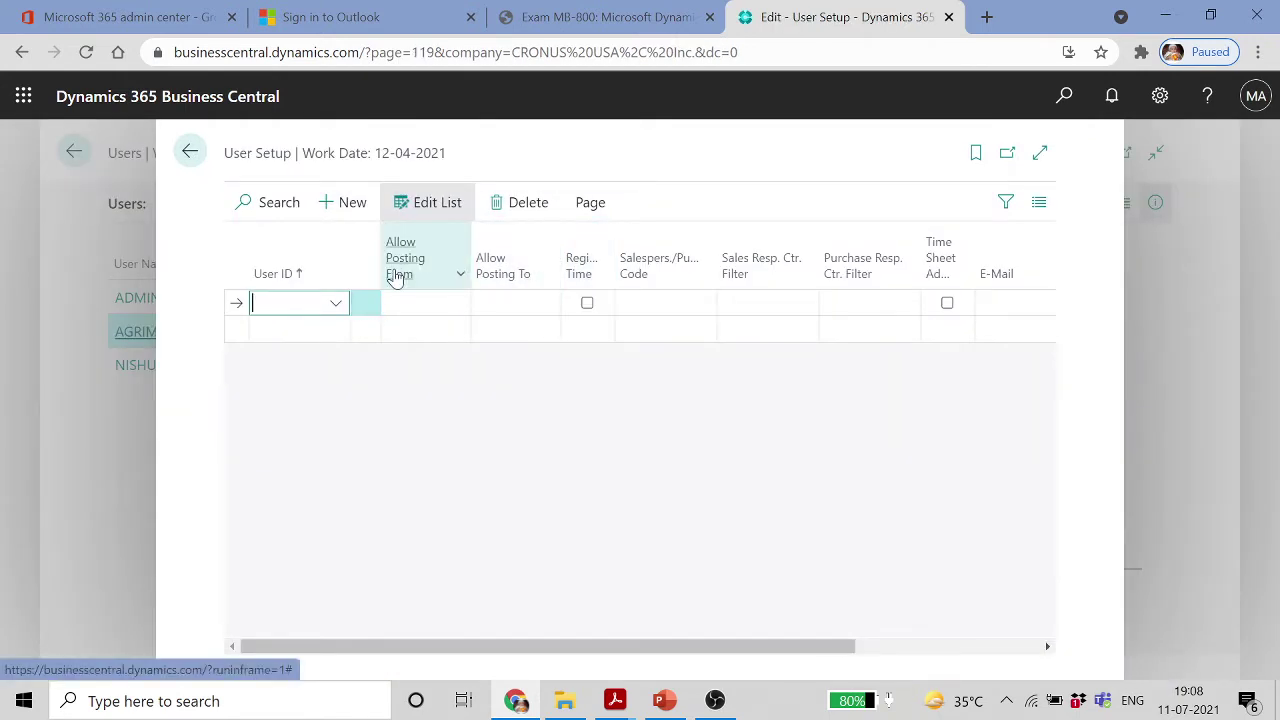
# Pick the second user and allow posting from 01-07-2021 to 31-07-2021
pyautogui.click(338, 304)
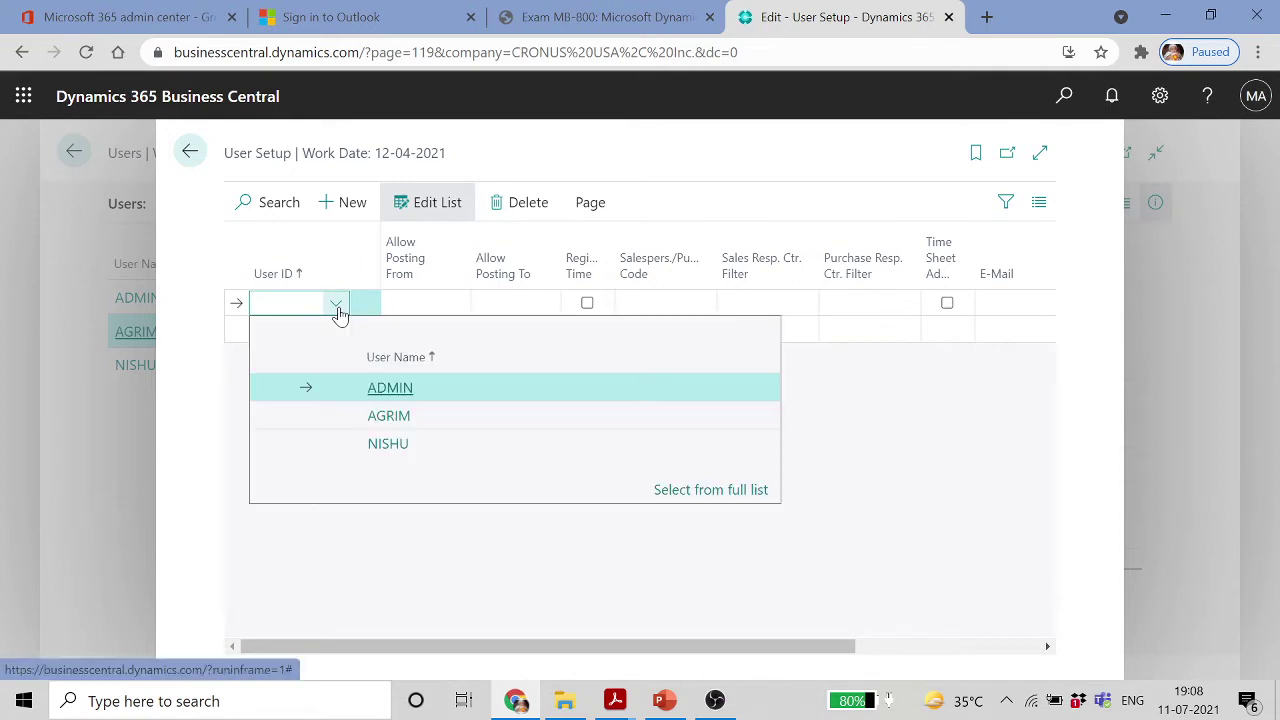
pyautogui.click(399, 412)
pyautogui.click(430, 304)
pyautogui.click(457, 304)
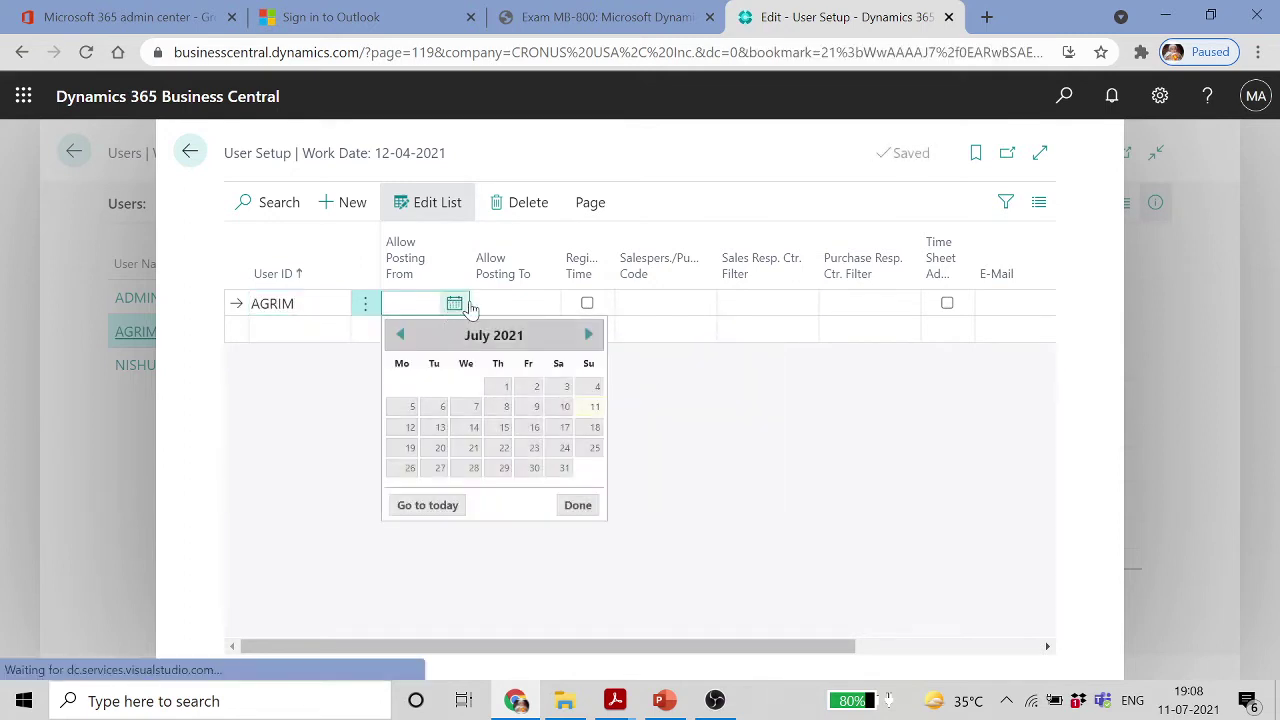
pyautogui.click(506, 390)
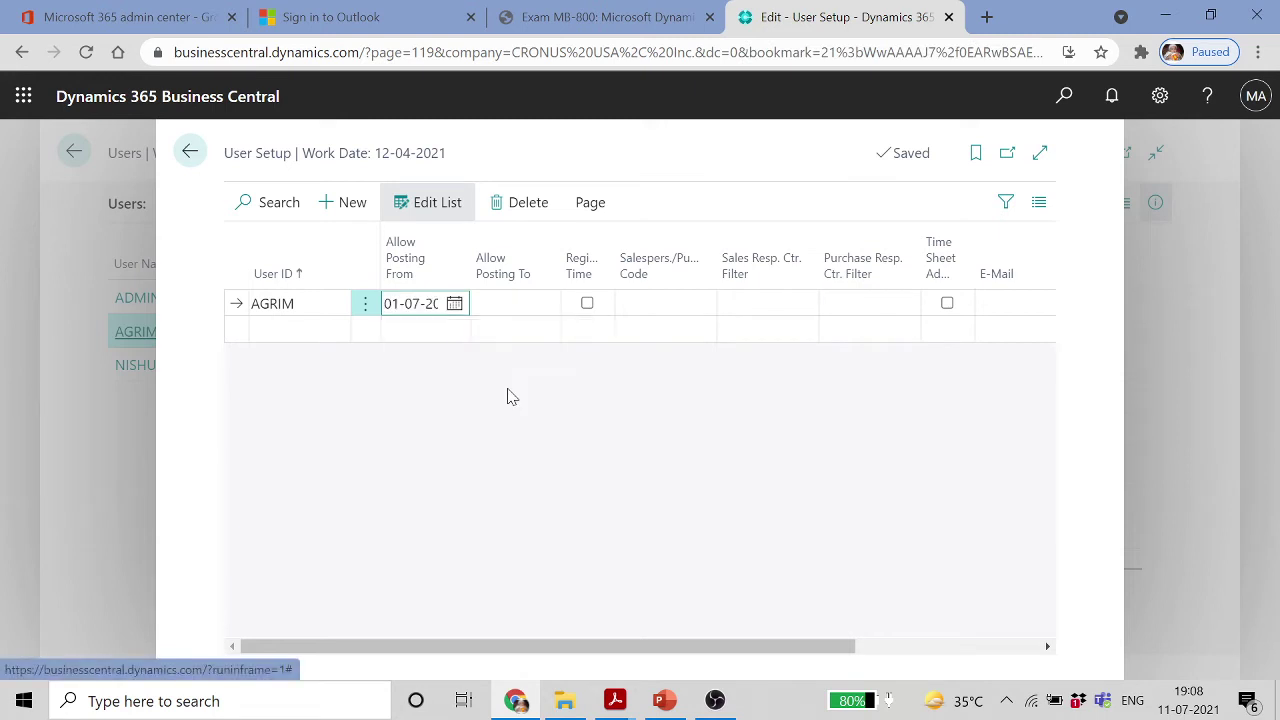
pyautogui.click(544, 303)
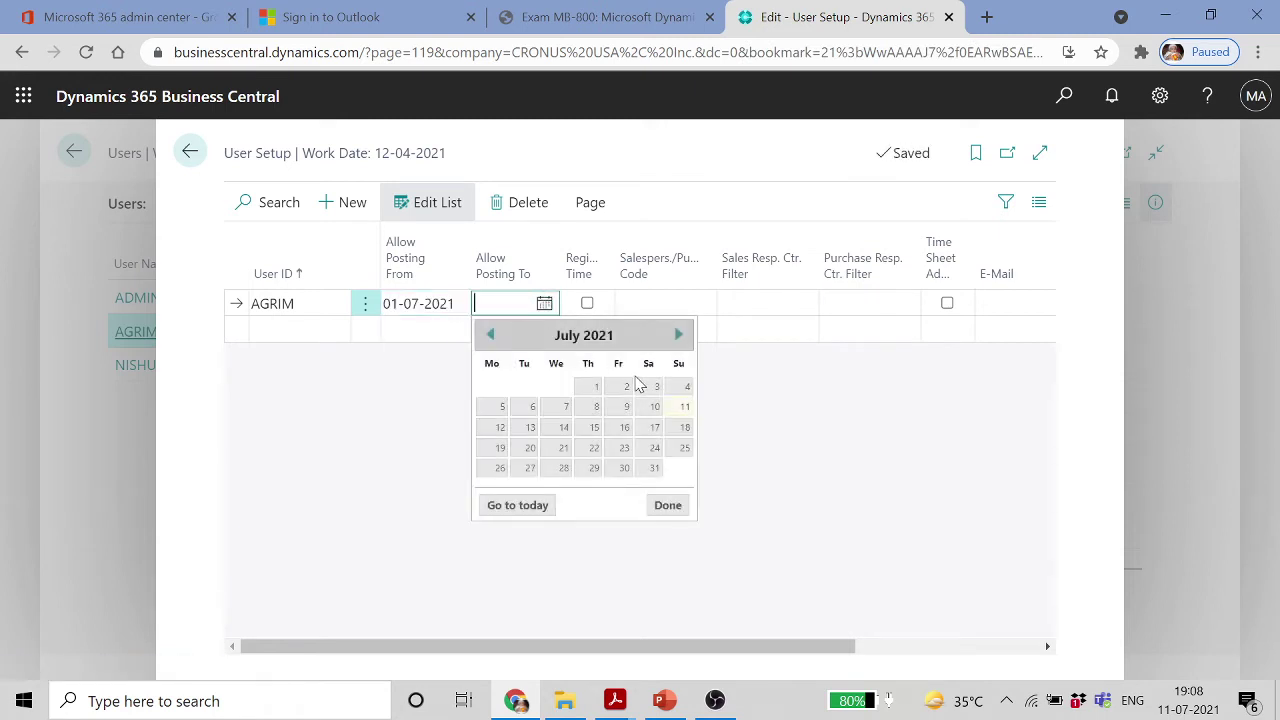
pyautogui.click(654, 468)
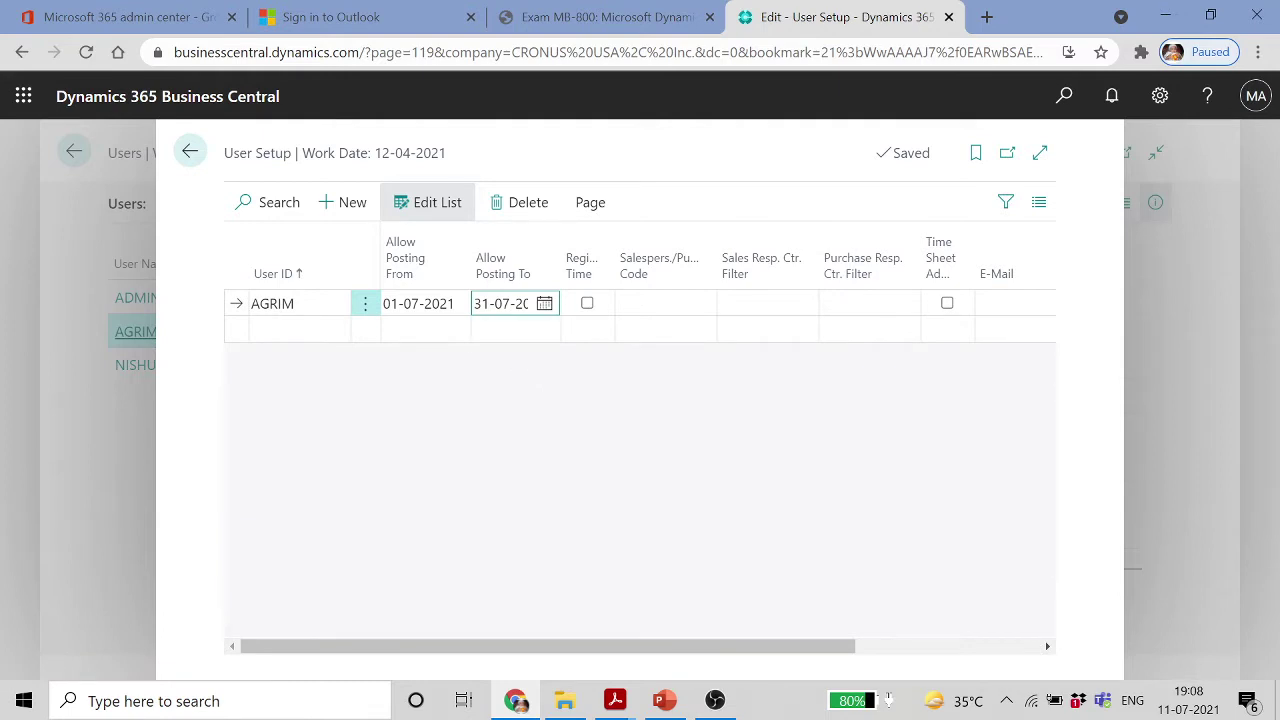
# Assign salesperson code BC to the user and close User Setup
pyautogui.click(690, 303)
pyautogui.click(702, 303)
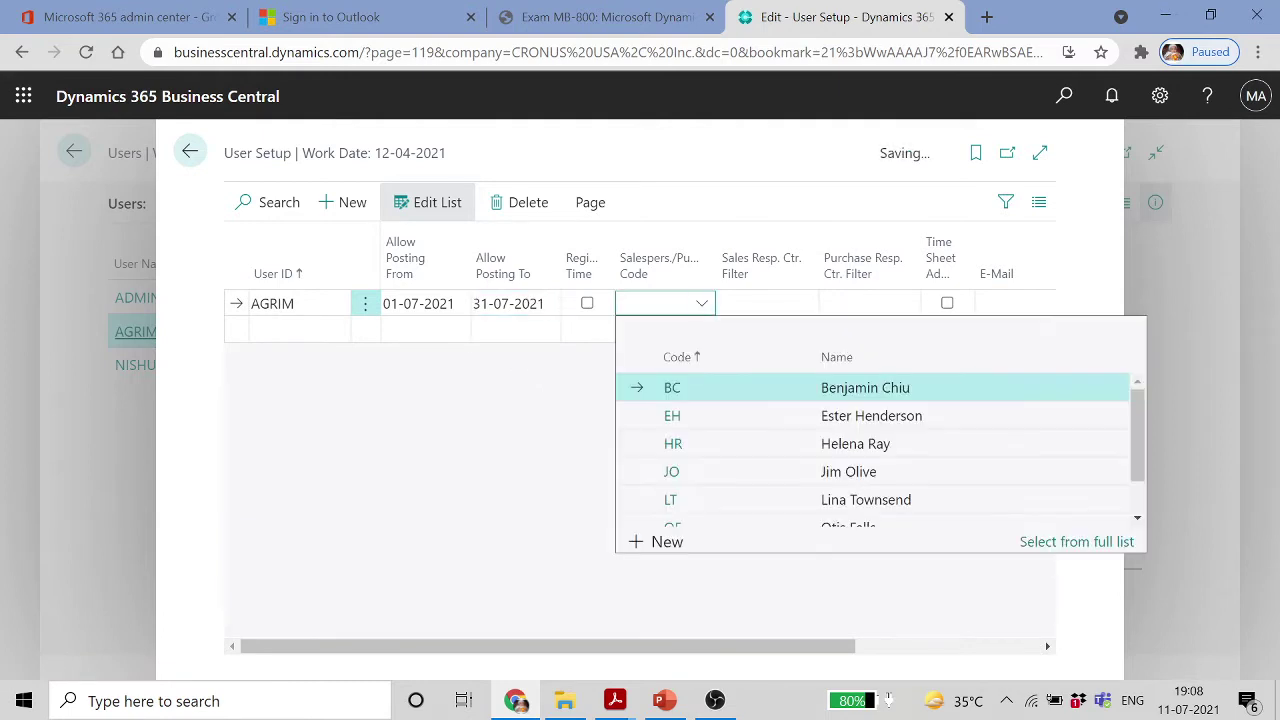
pyautogui.click(683, 387)
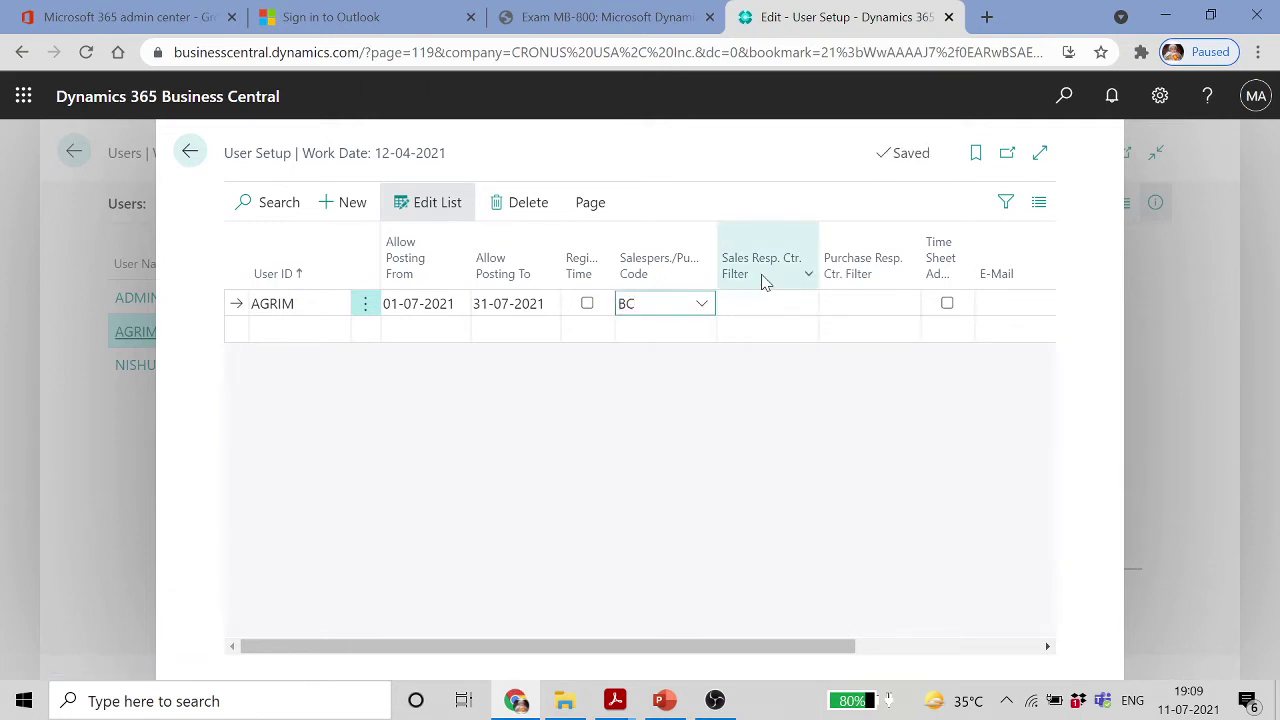
pyautogui.moveTo(762, 298)
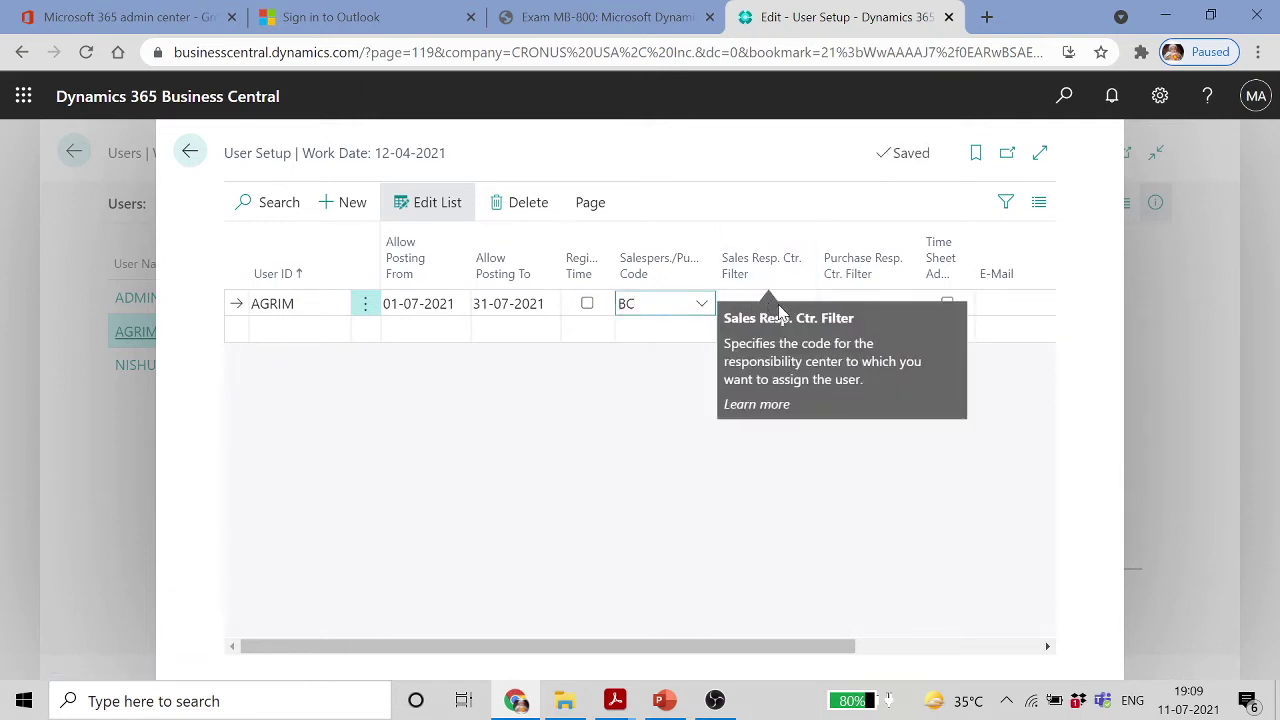
pyautogui.click(1012, 303)
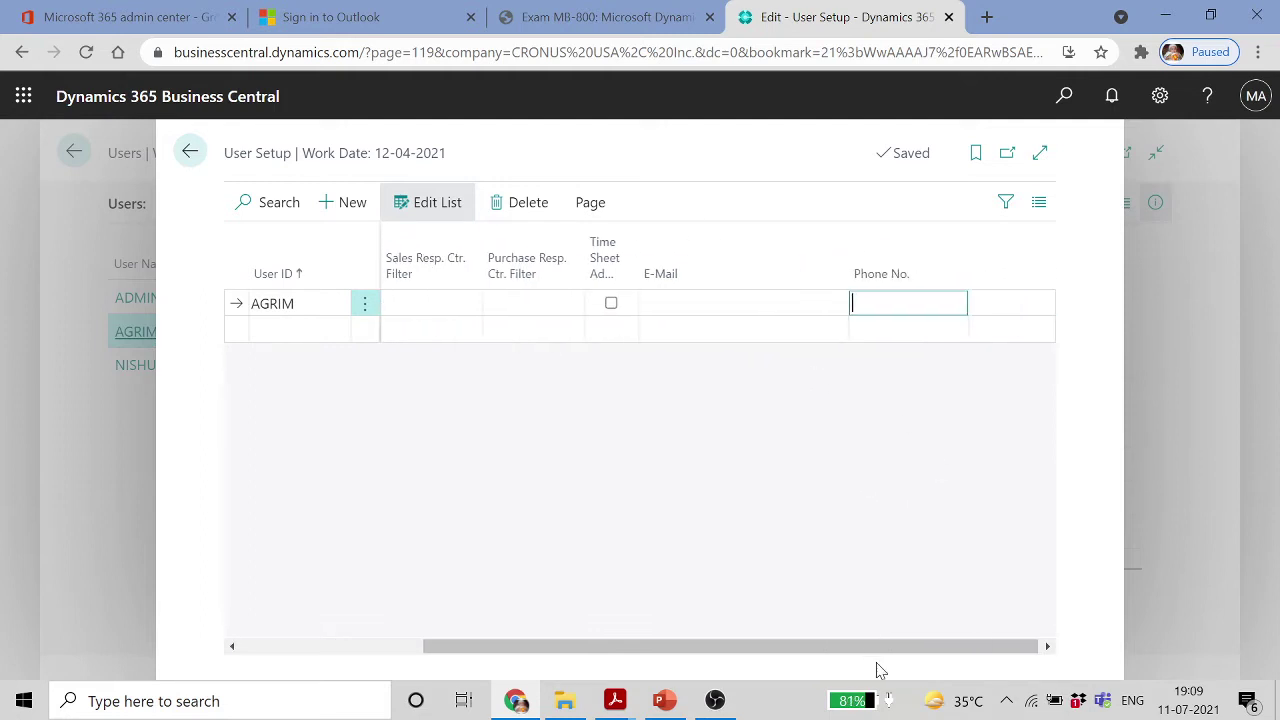
pyautogui.moveTo(974, 651); pyautogui.dragTo(580, 634)
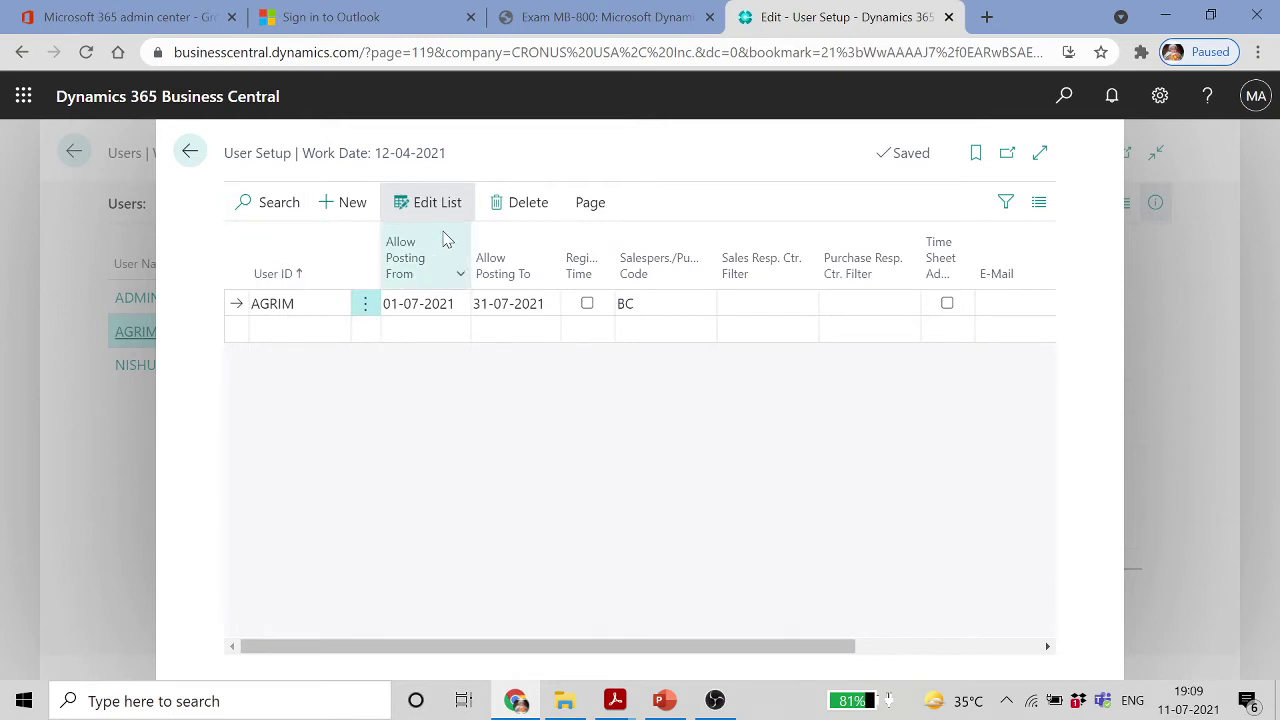
pyautogui.click(188, 152)
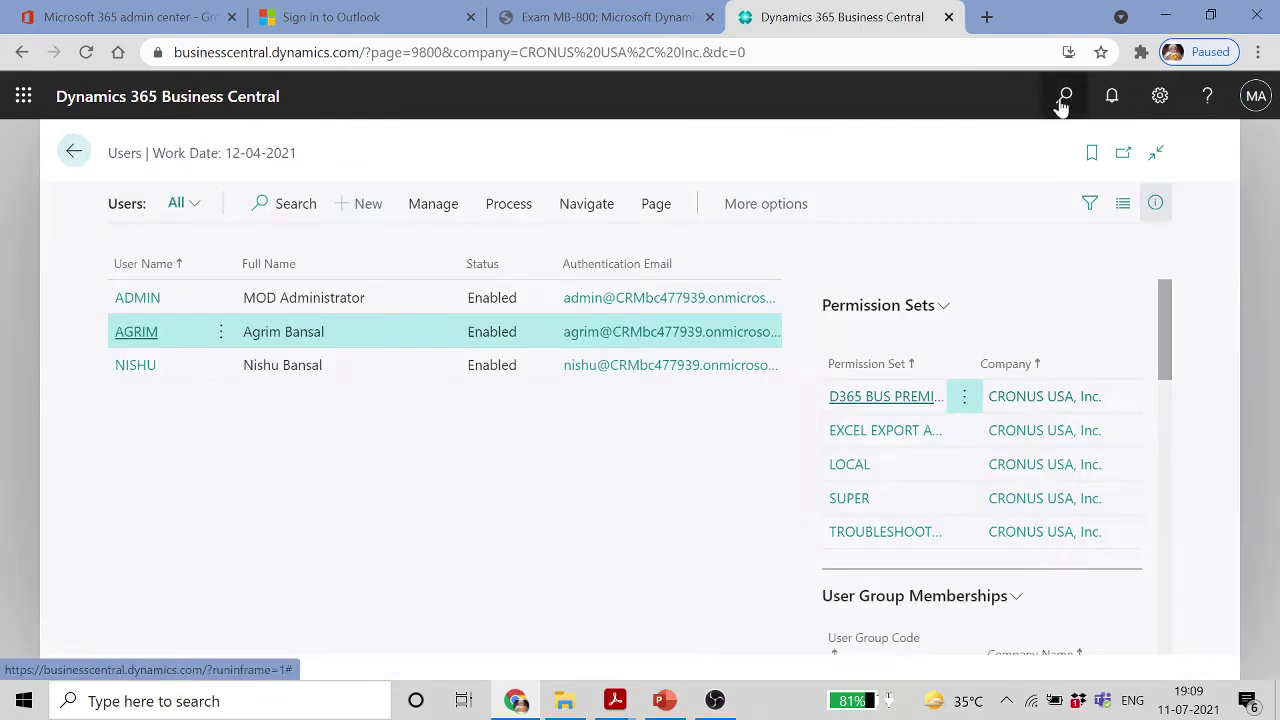
pyautogui.click(1063, 100)
pyautogui.write('G')
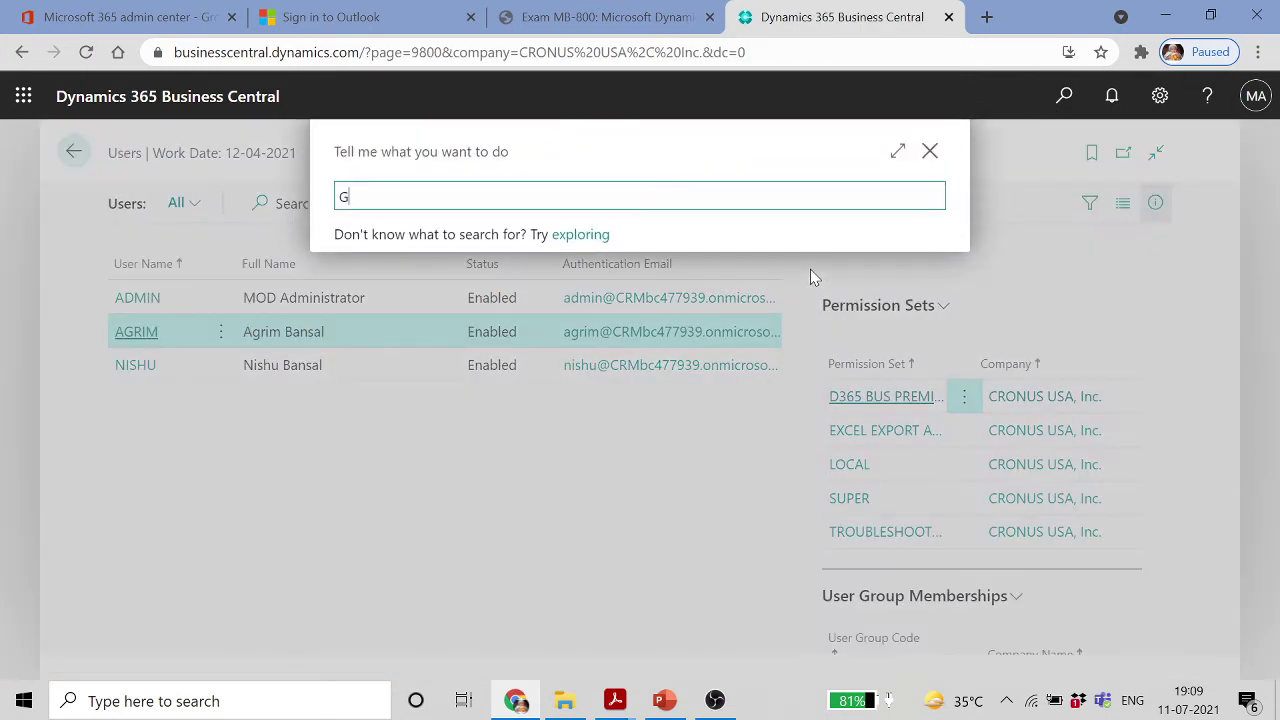
pyautogui.write('ENERAL LEDGER SET')
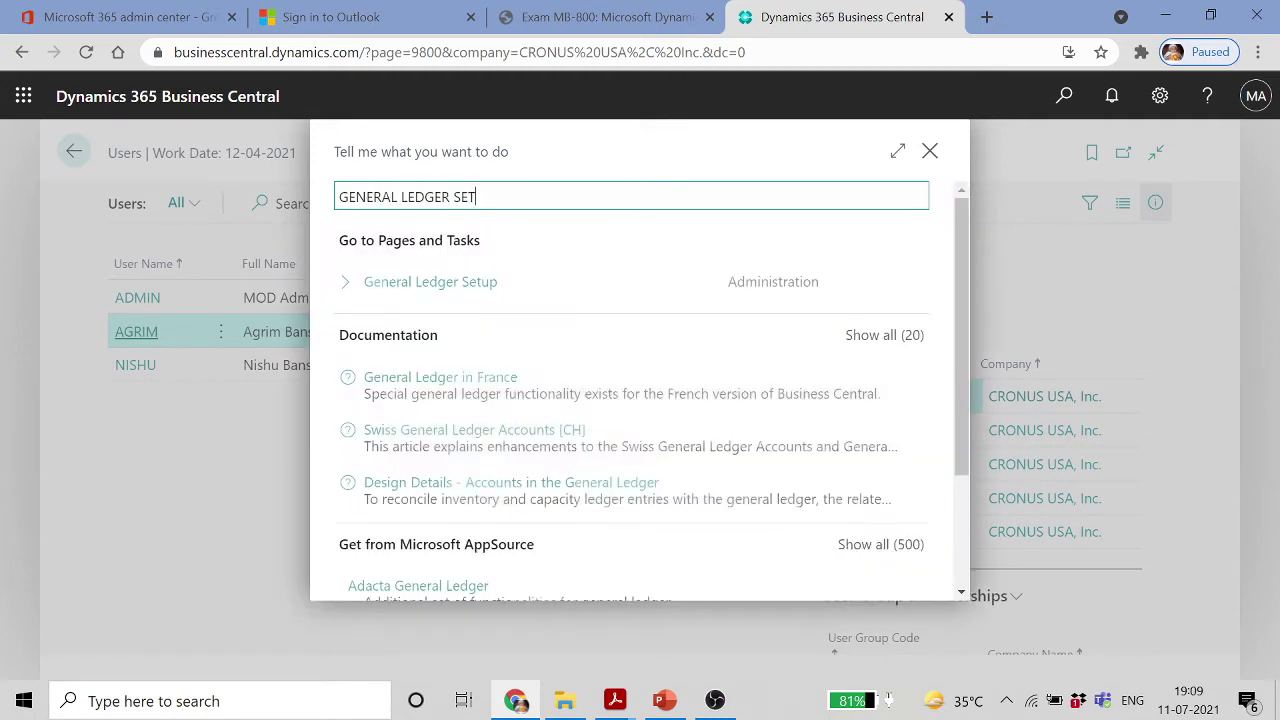
pyautogui.click(470, 283)
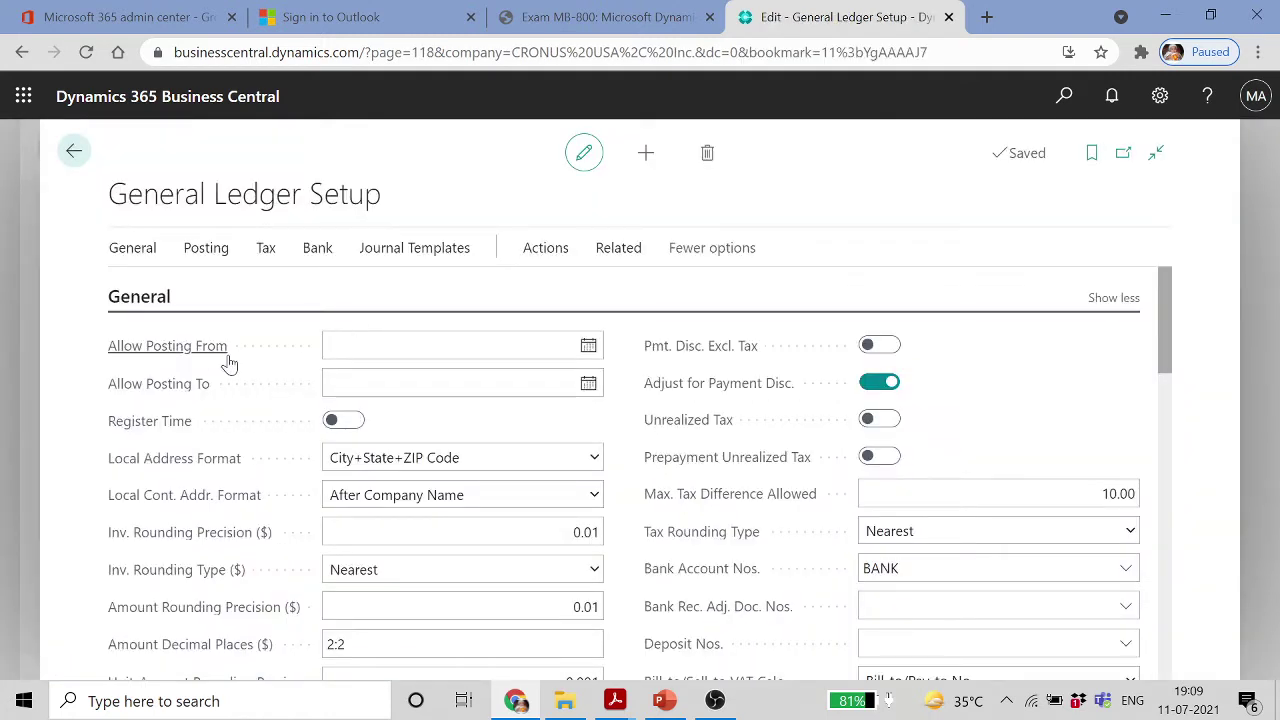
pyautogui.click(304, 345)
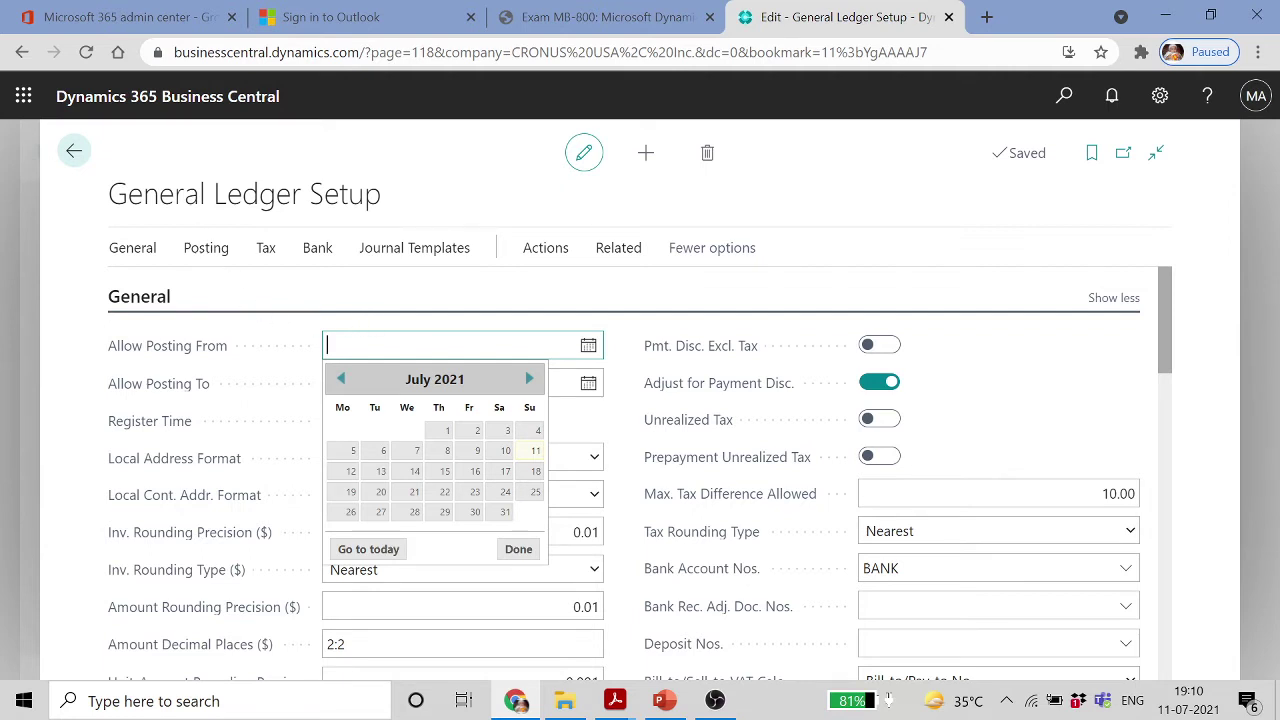
pyautogui.click(69, 153)
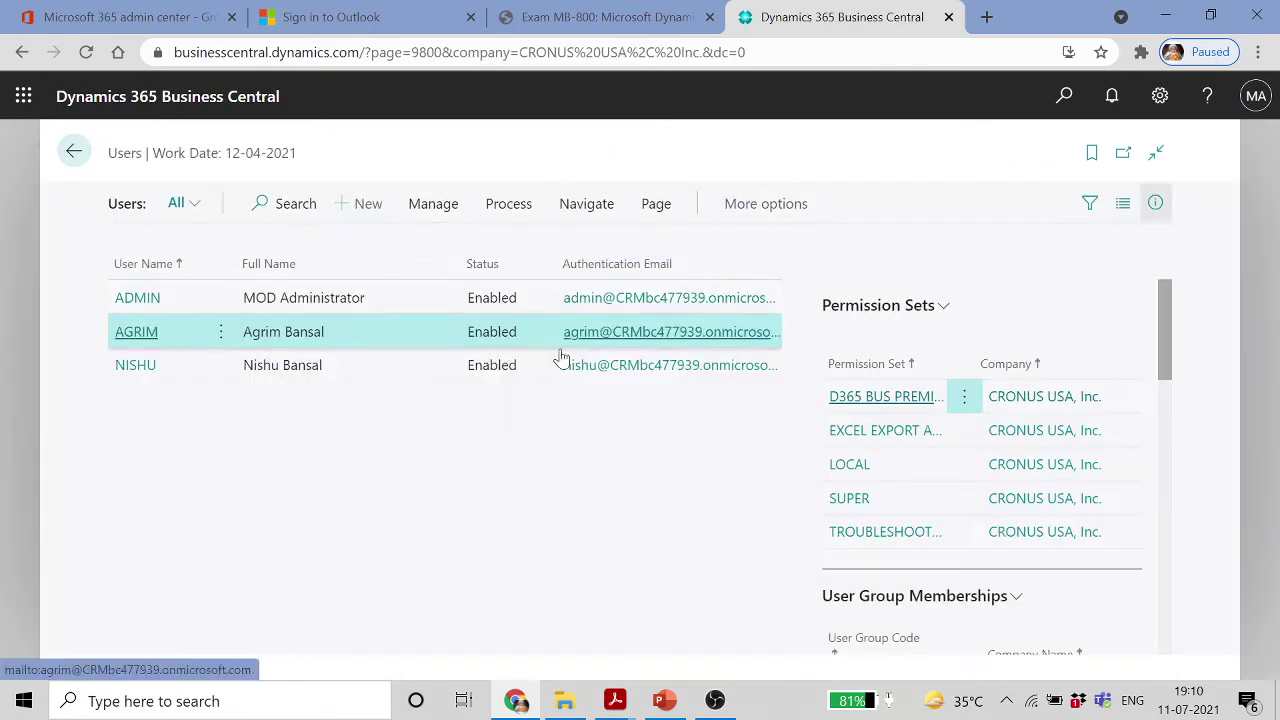
# Start the slideshow and advance through Lesson 1 and Create New Users to Set Up User Groups
pyautogui.click(670, 701)
pyautogui.click(99, 113)
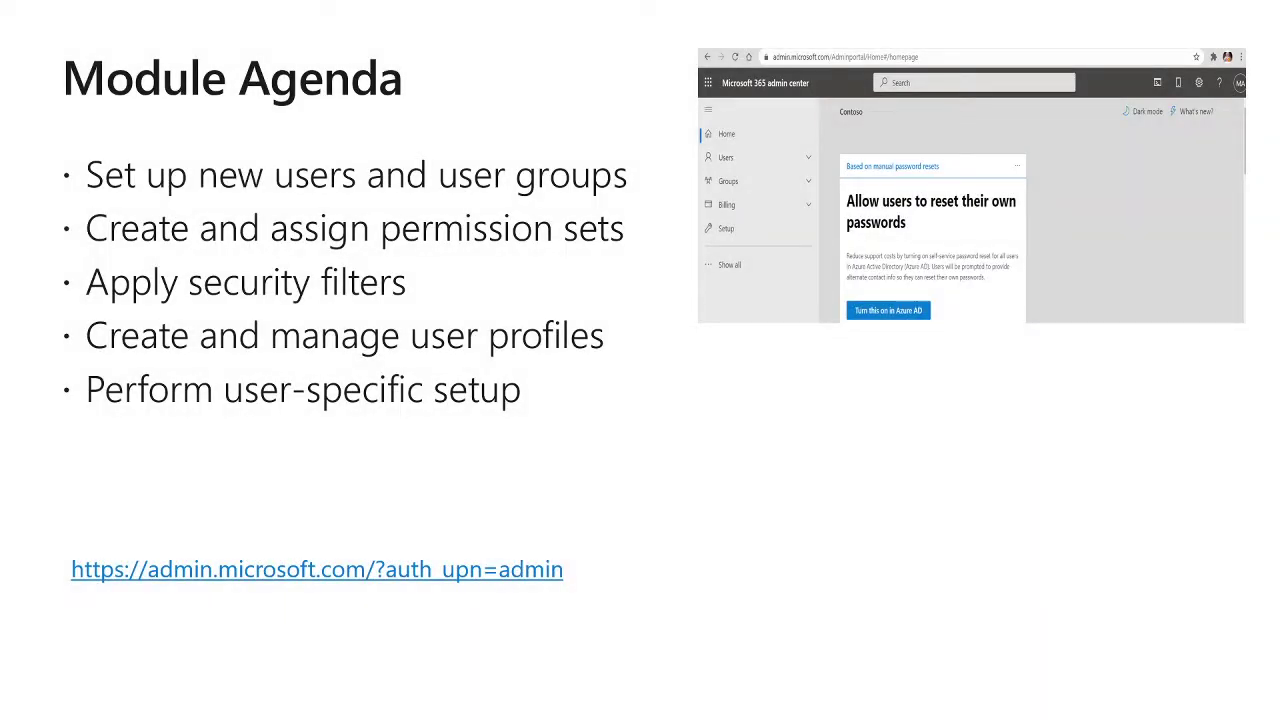
pyautogui.press('Right')
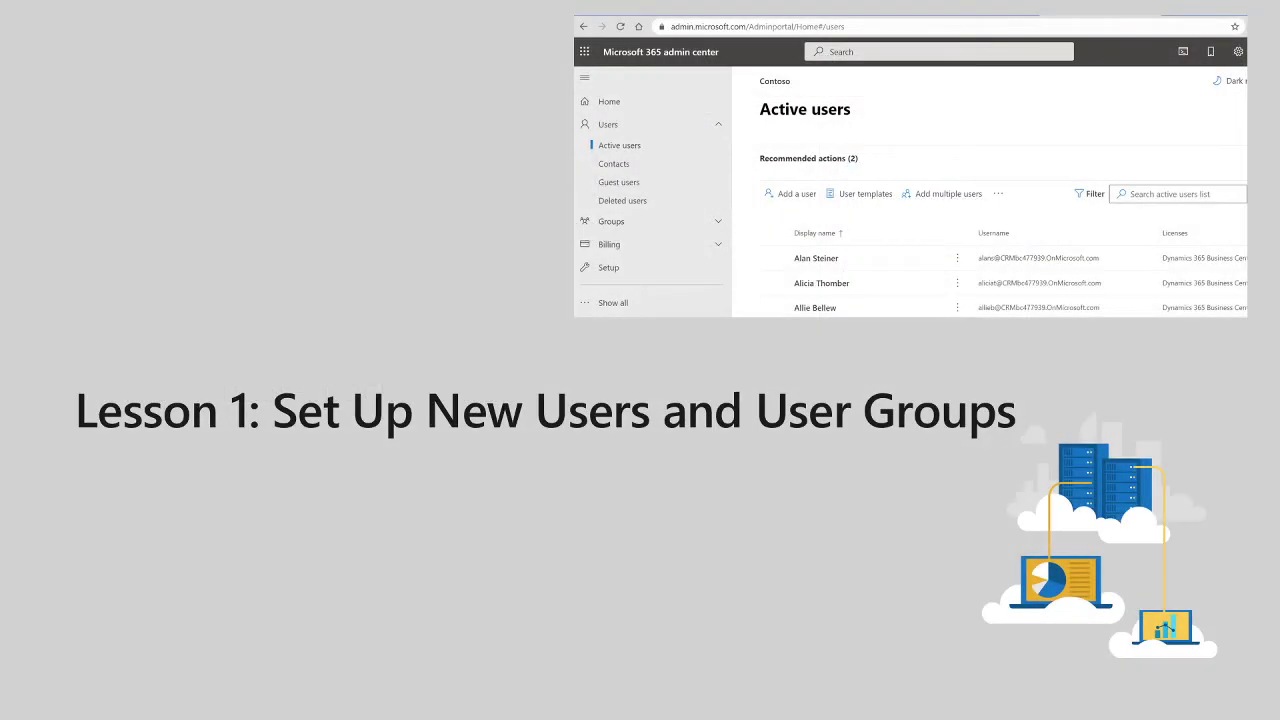
pyautogui.press('Right')
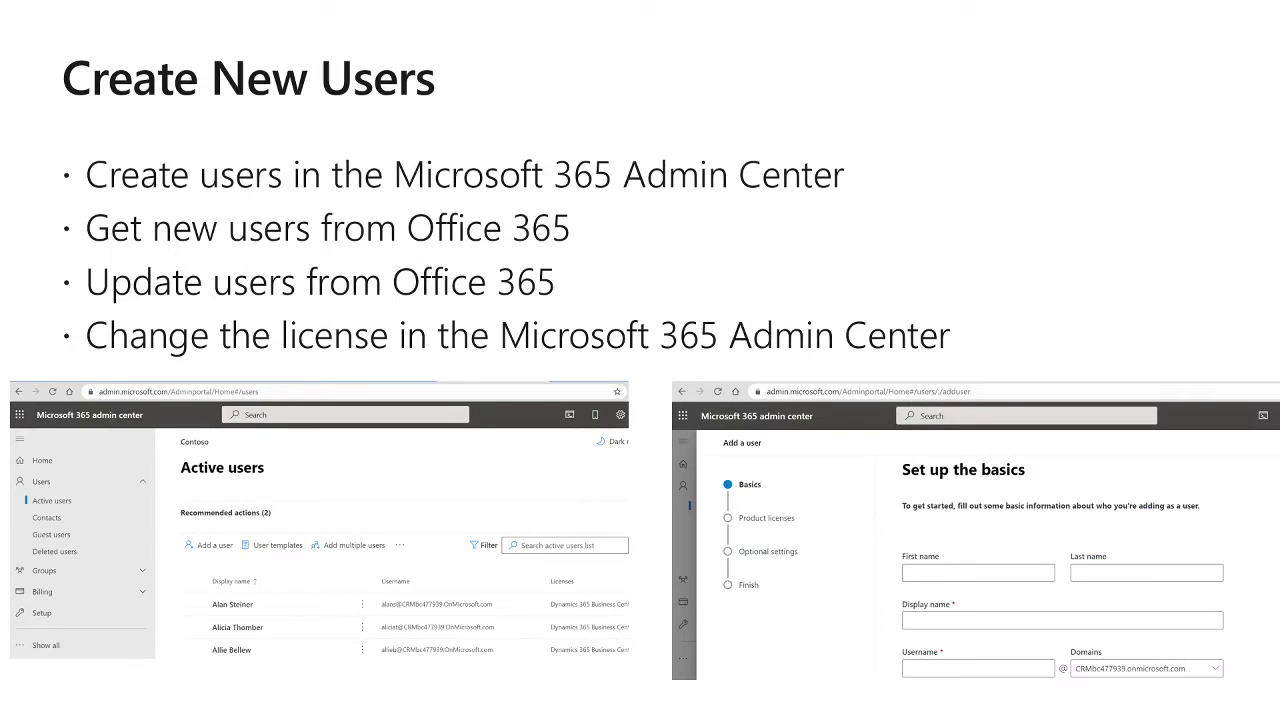
pyautogui.press('Right')
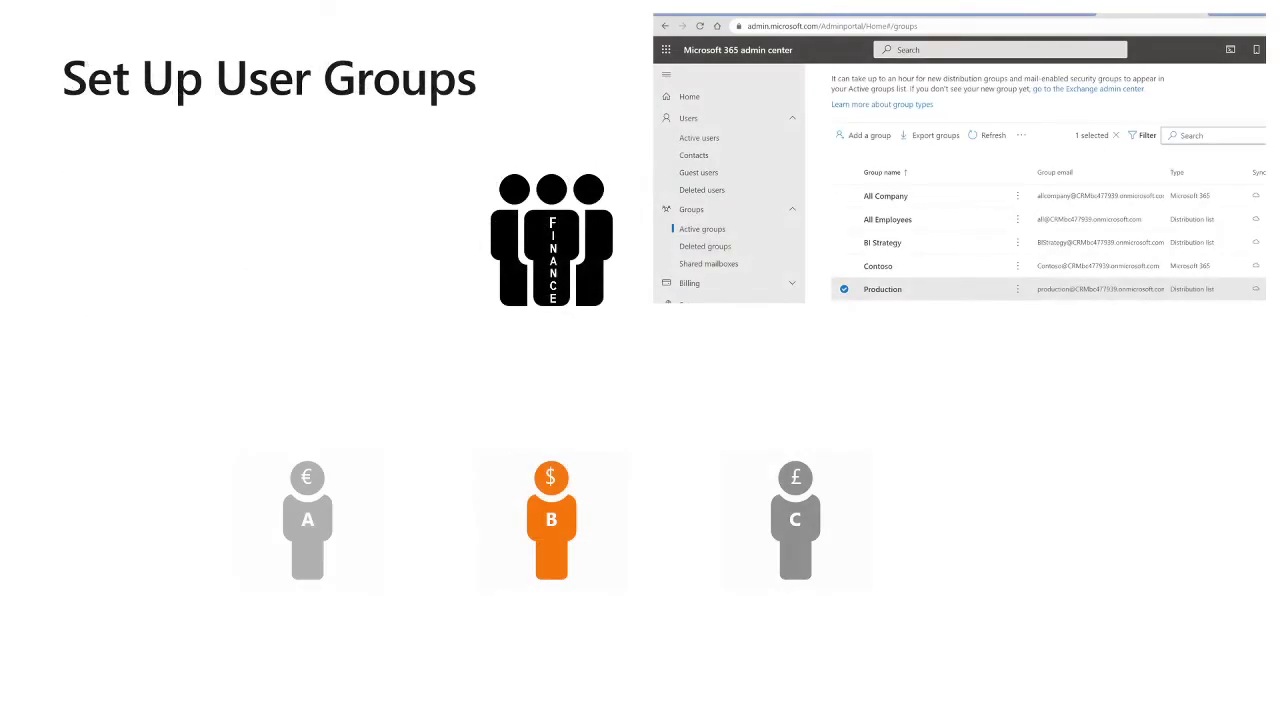
# Play the user-group animations, reach Assign Permission Sets, end the show and return to Business Central
pyautogui.press('Right')
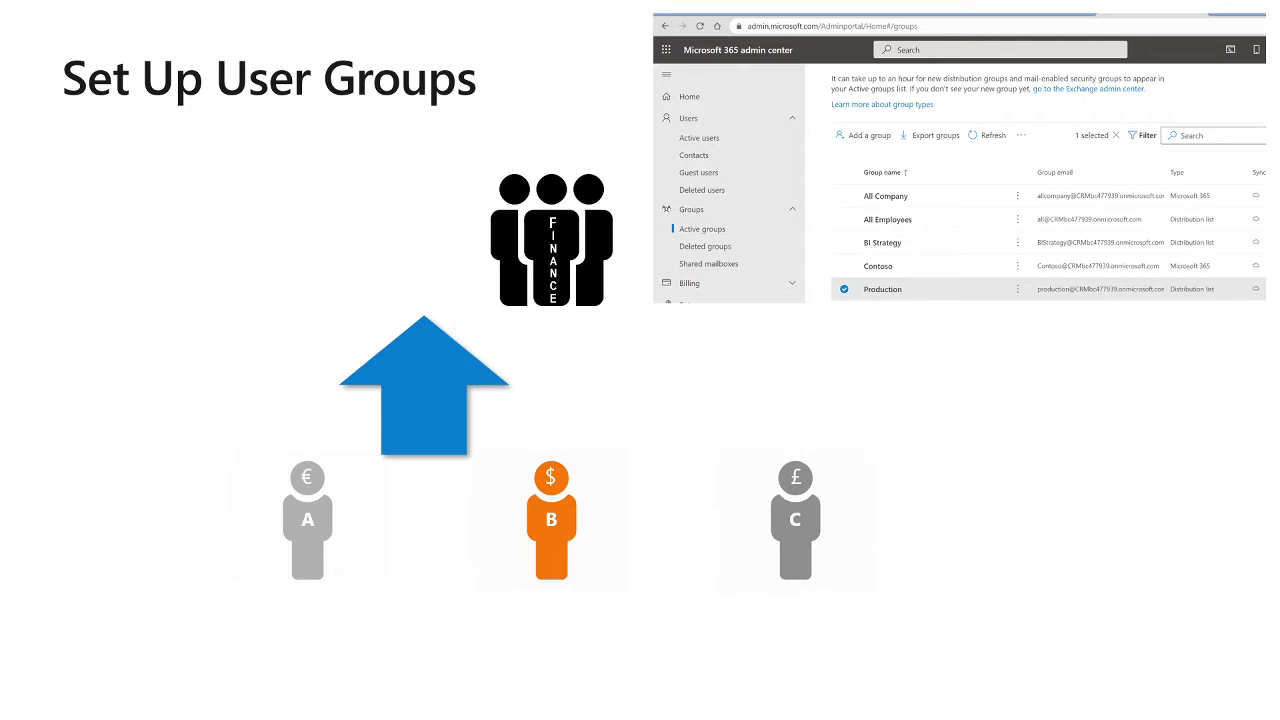
pyautogui.press('Right')
pyautogui.press('Right')
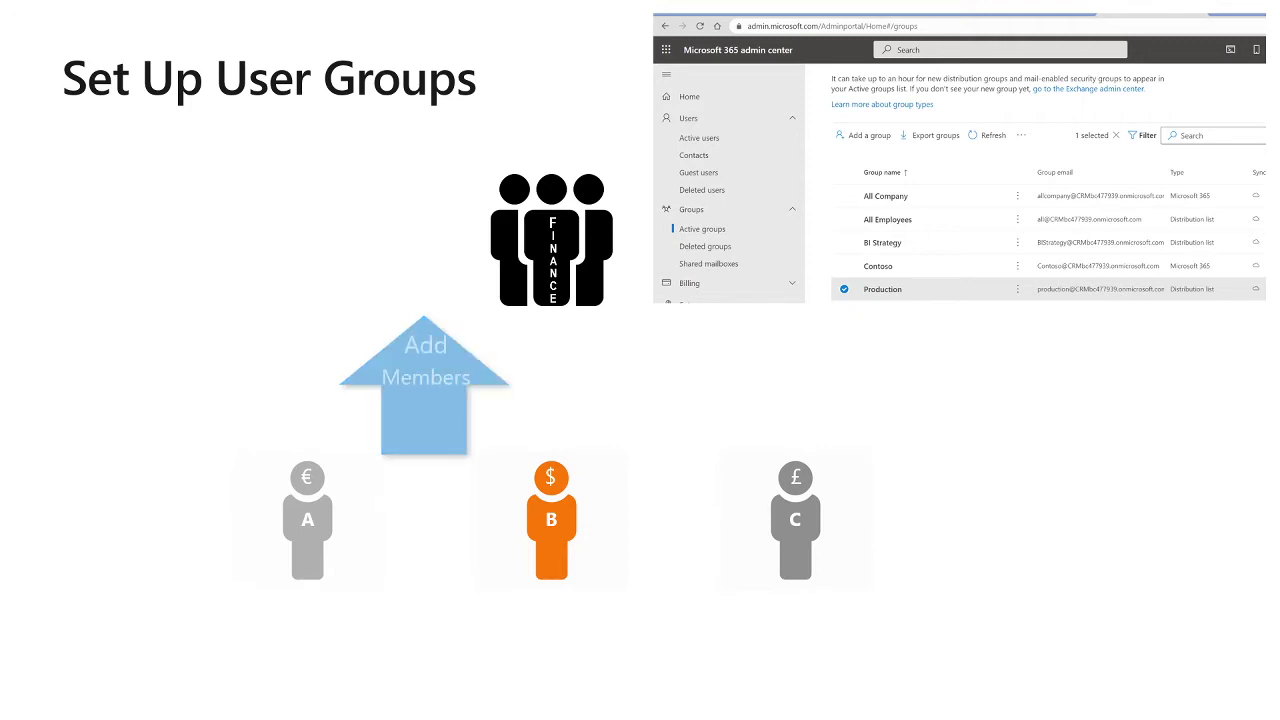
pyautogui.press('Right')
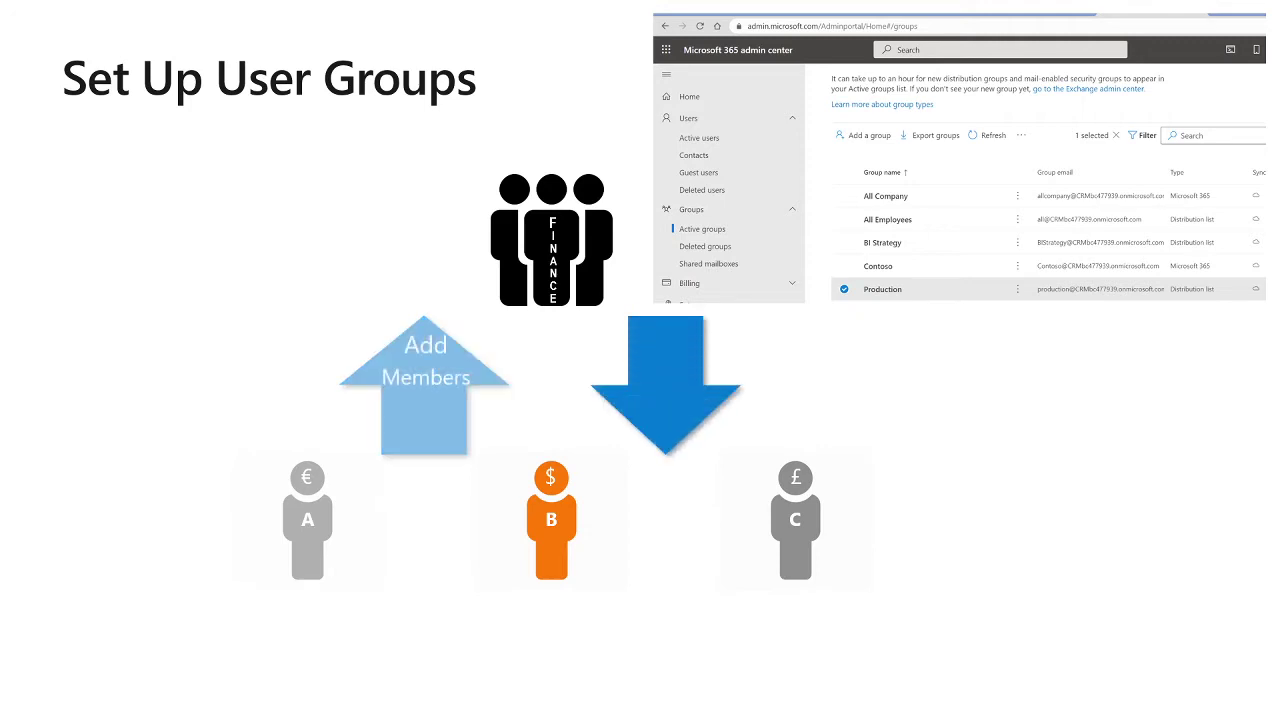
pyautogui.press('Right')
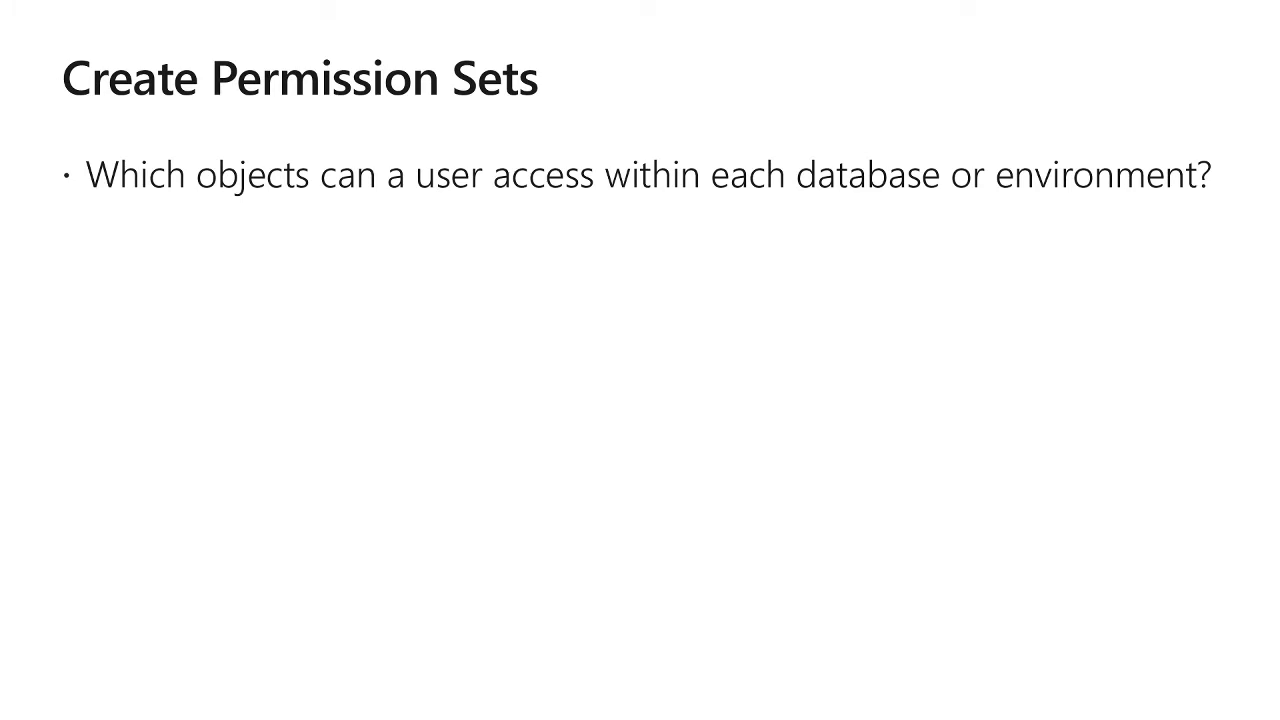
pyautogui.press('Right')
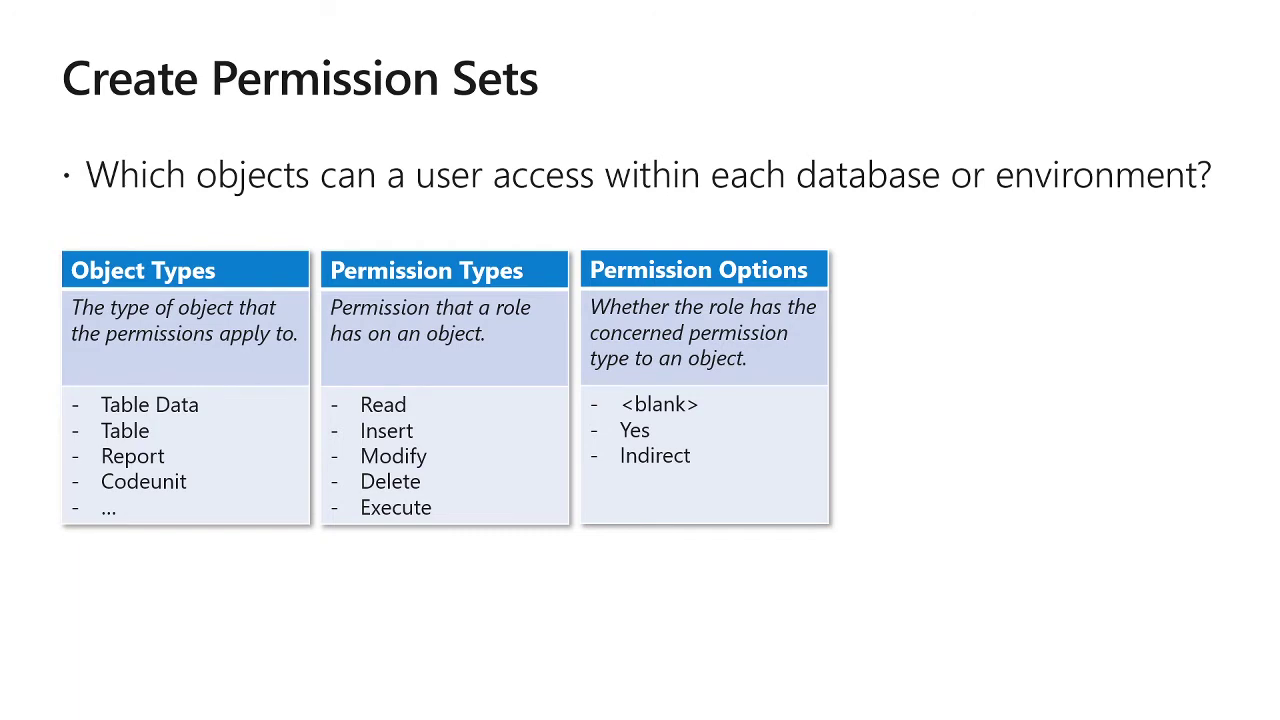
pyautogui.press('Right')
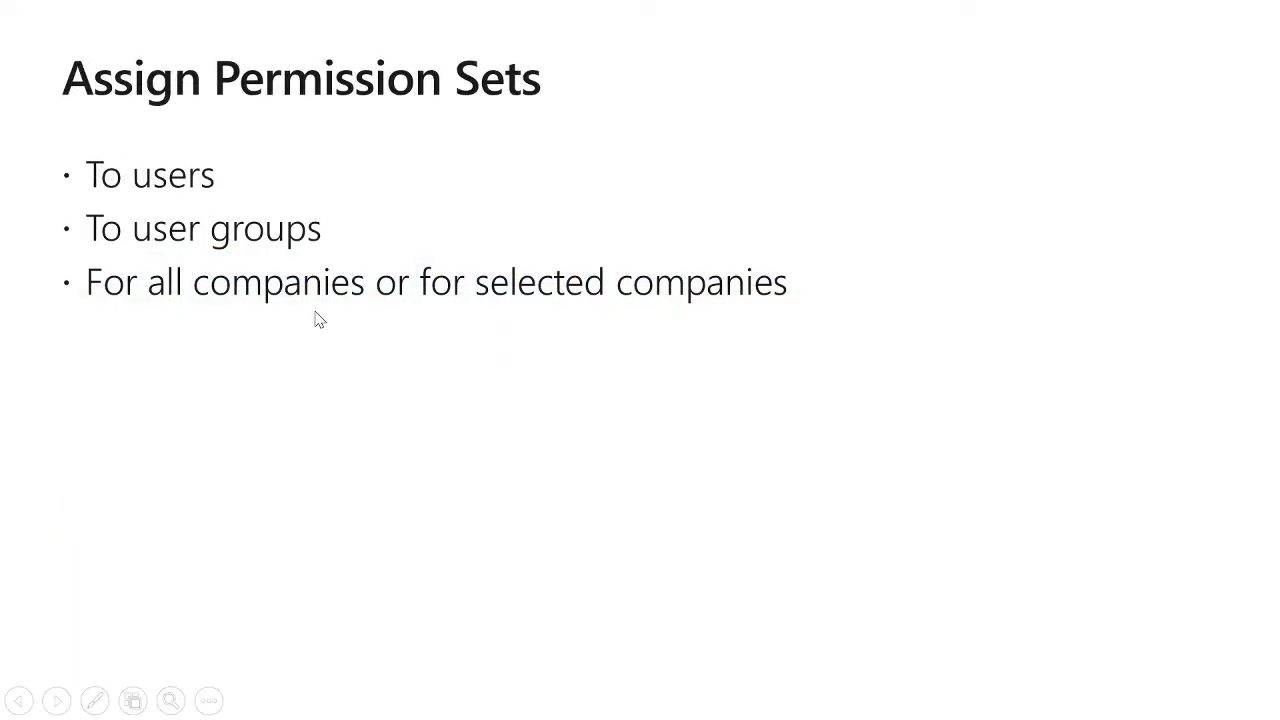
pyautogui.press('Escape')
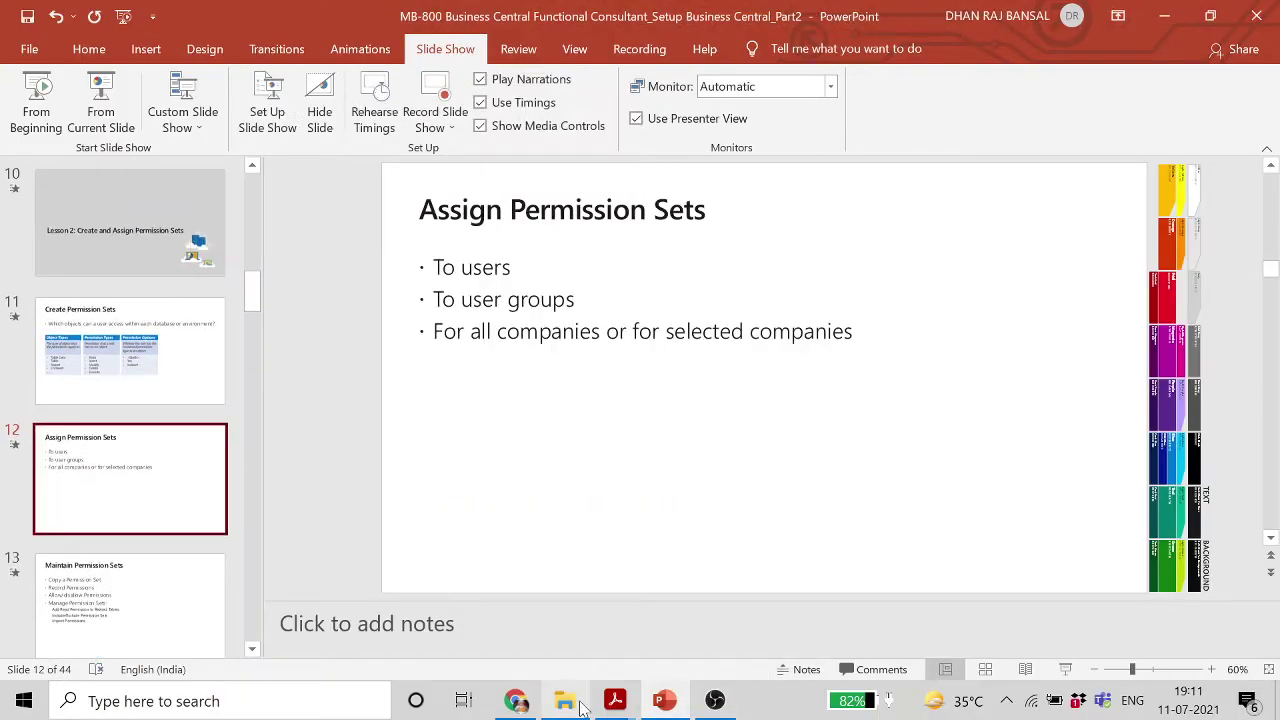
pyautogui.click(516, 703)
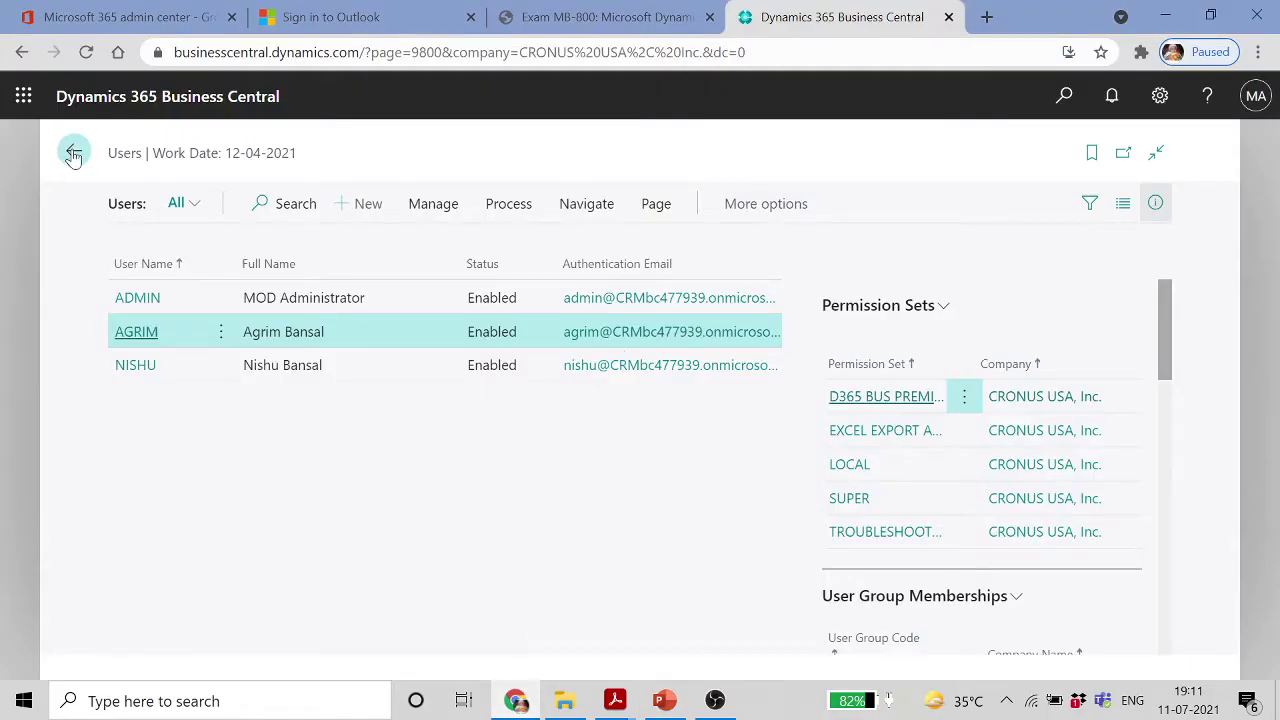
# Open the Permission Sets list from the home page search
pyautogui.press('Escape')
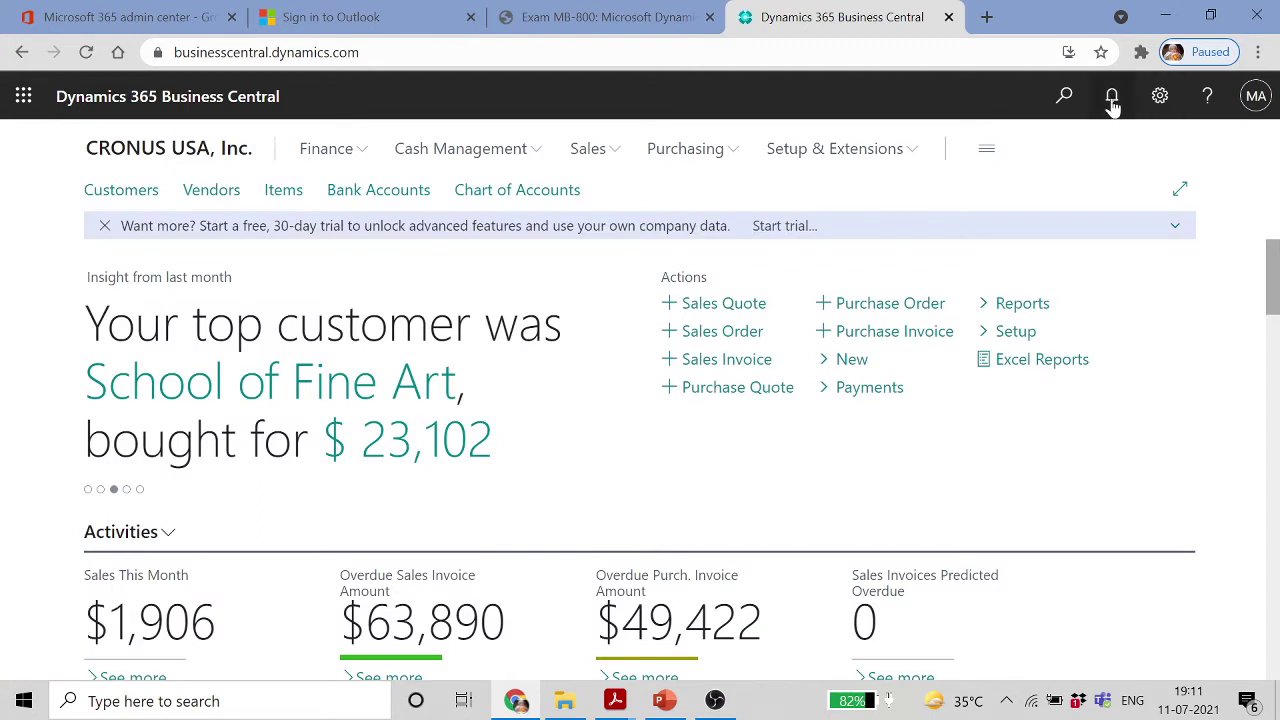
pyautogui.click(1068, 97)
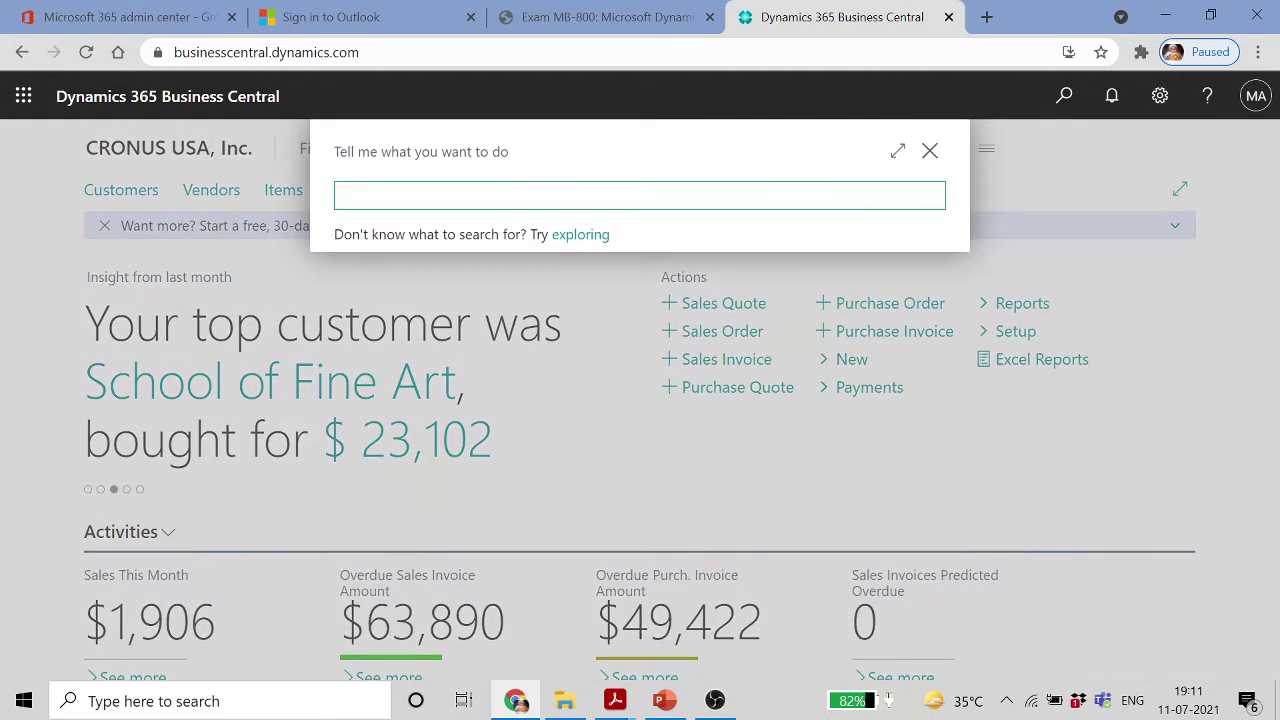
pyautogui.write('PERM')
pyautogui.press('BackSpace')
pyautogui.write('RMISSION')
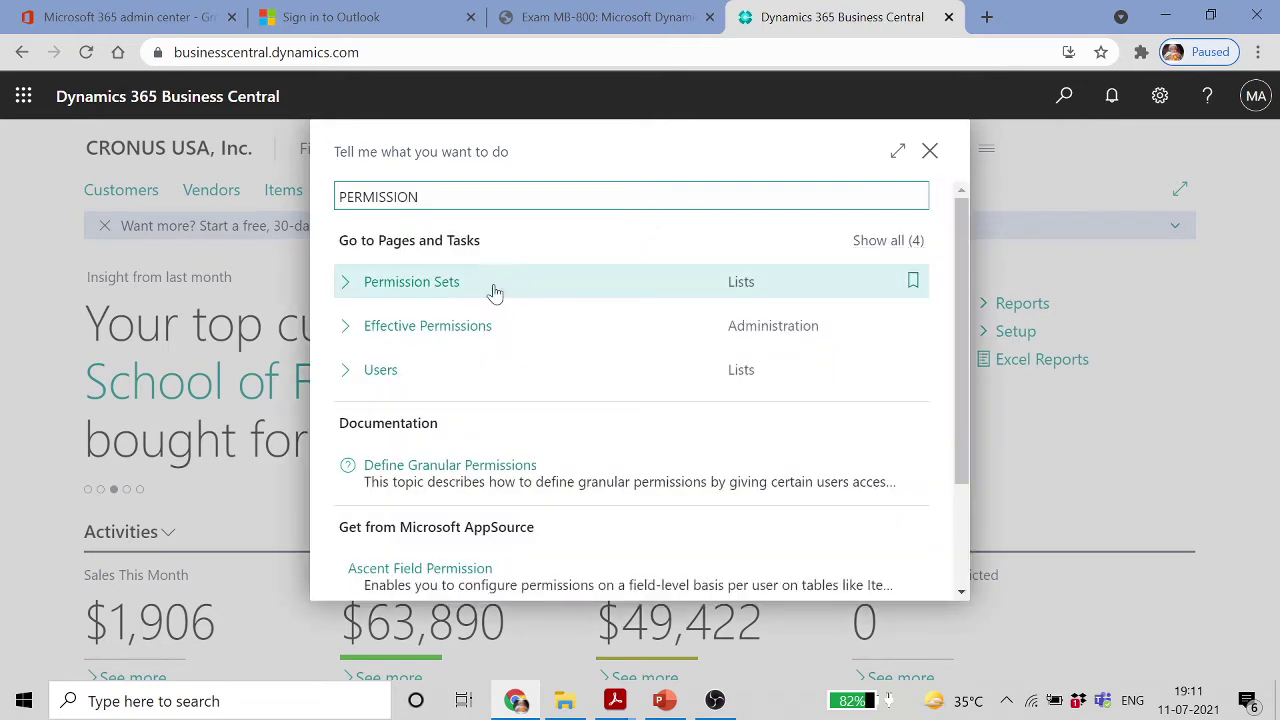
pyautogui.click(463, 289)
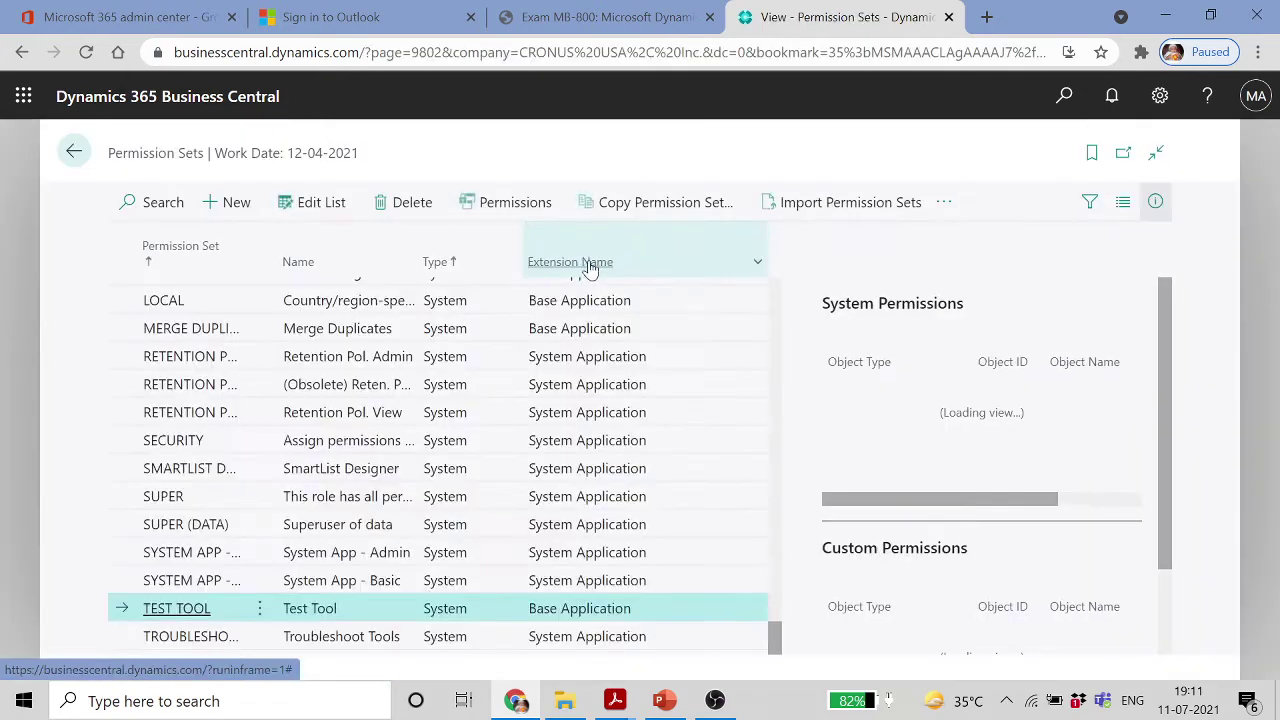
# Create a permission set with code TEST ROLE named 'Test Permission Set Role'
pyautogui.click(229, 202)
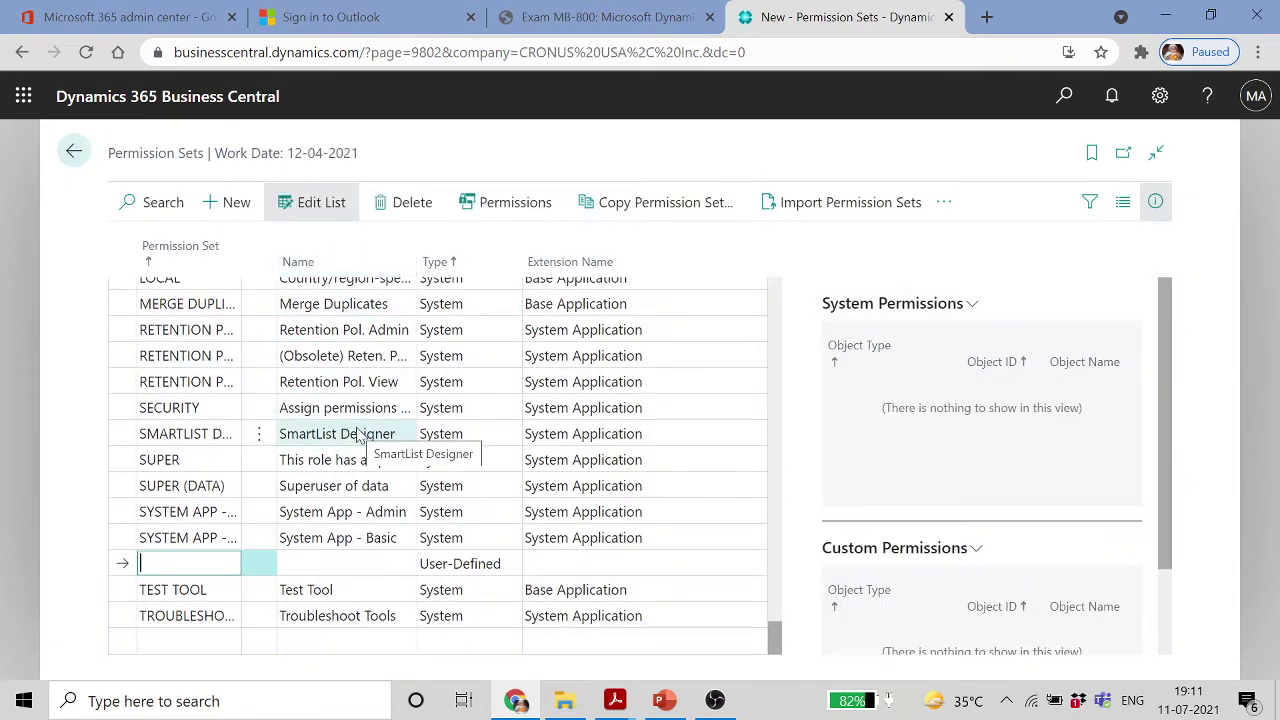
pyautogui.write('TEST')
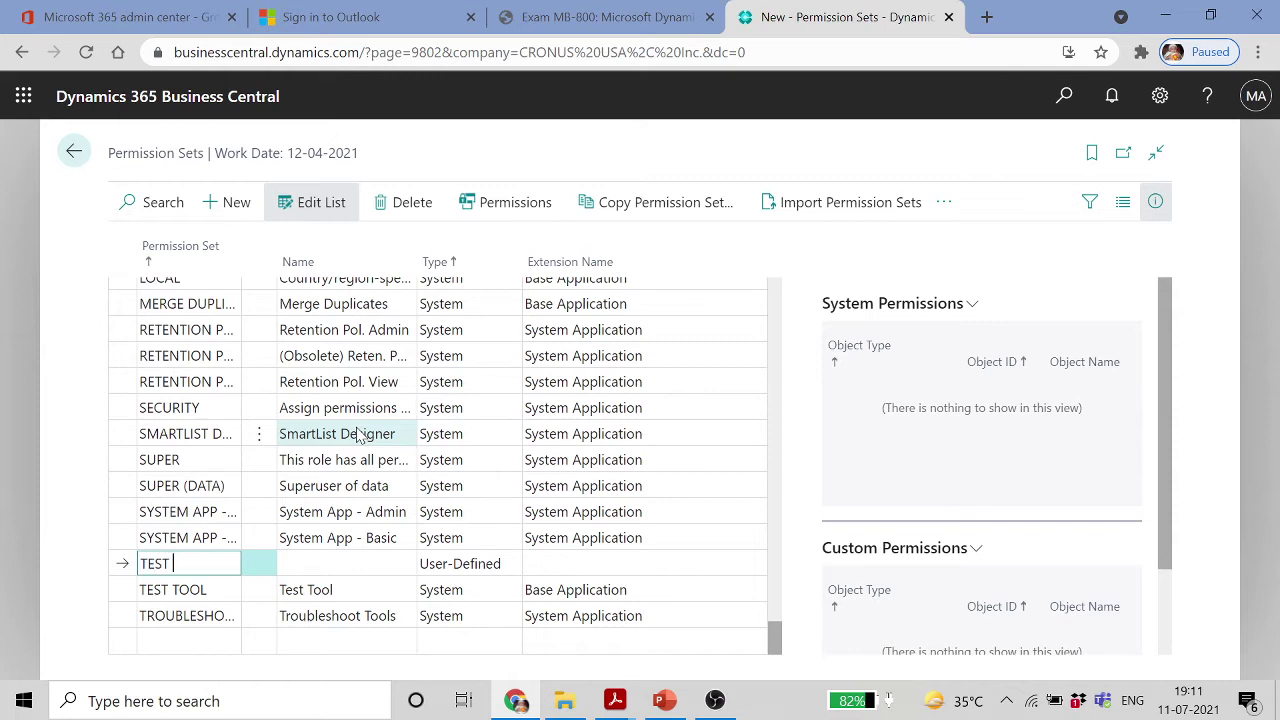
pyautogui.write(' ROLE')
pyautogui.press('Tab')
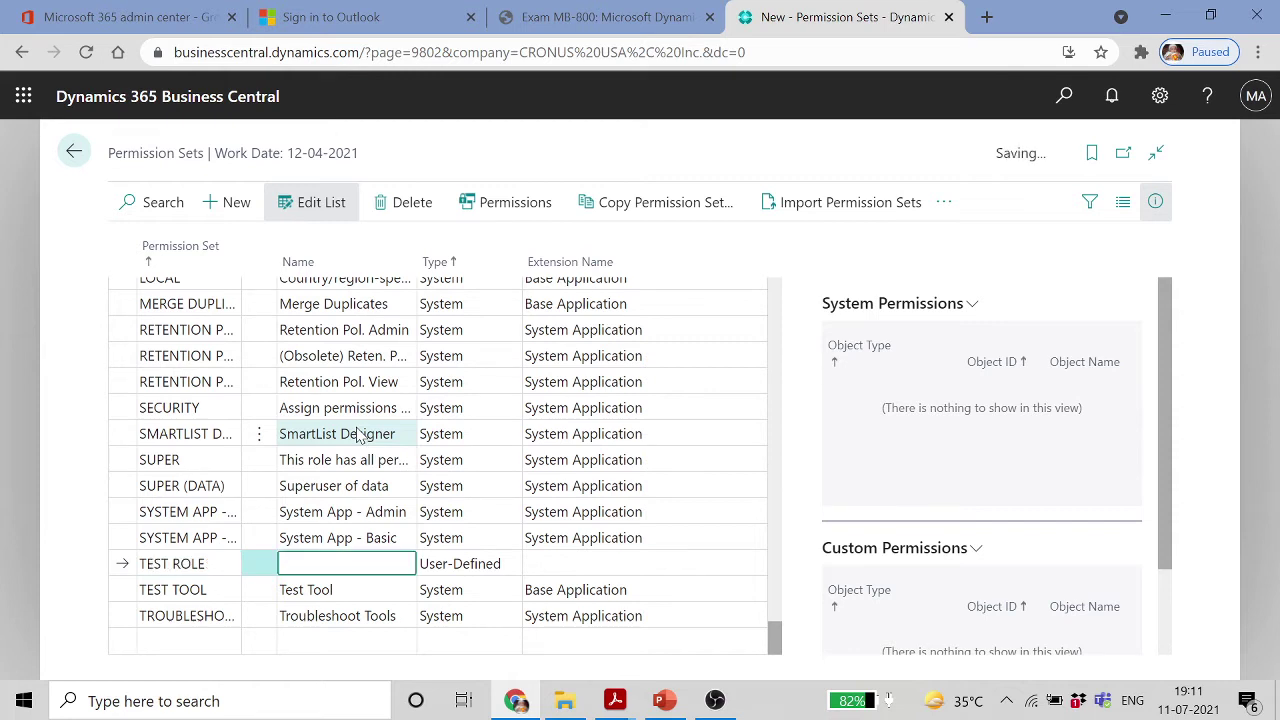
pyautogui.write('T')
pyautogui.press('capslock')
pyautogui.write('es')
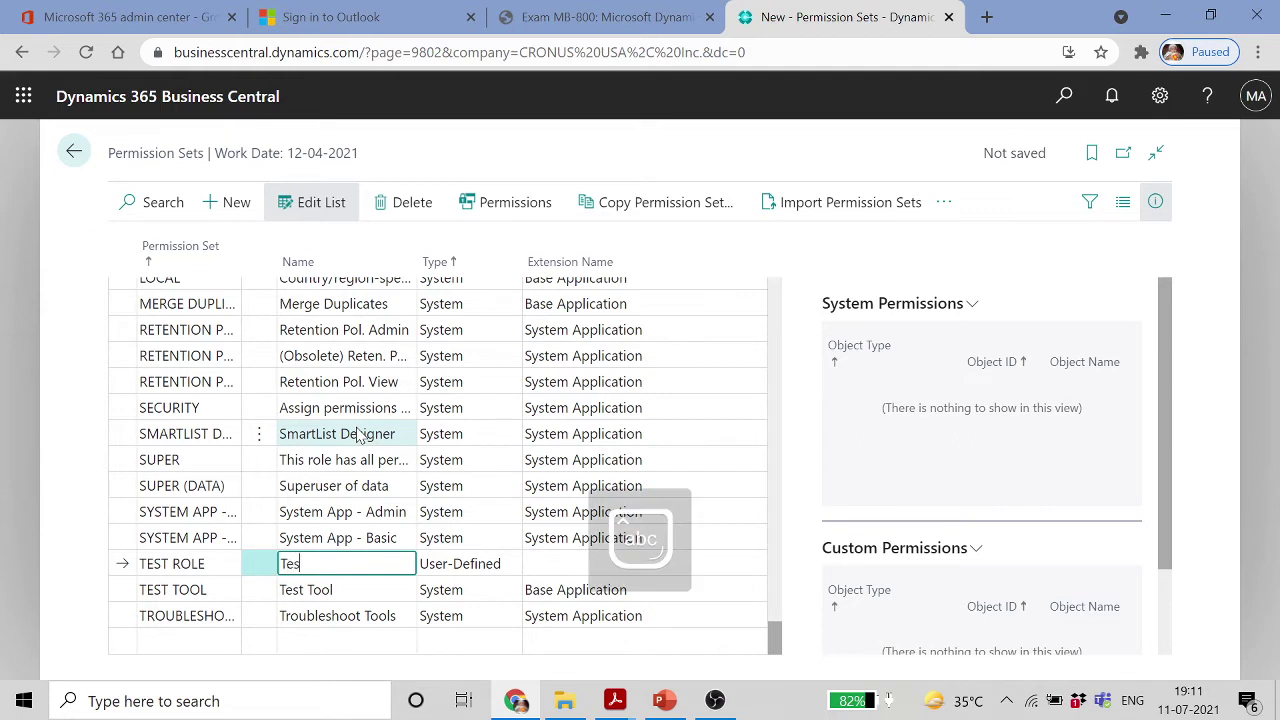
pyautogui.write('t Permis')
pyautogui.write('sion Set Role')
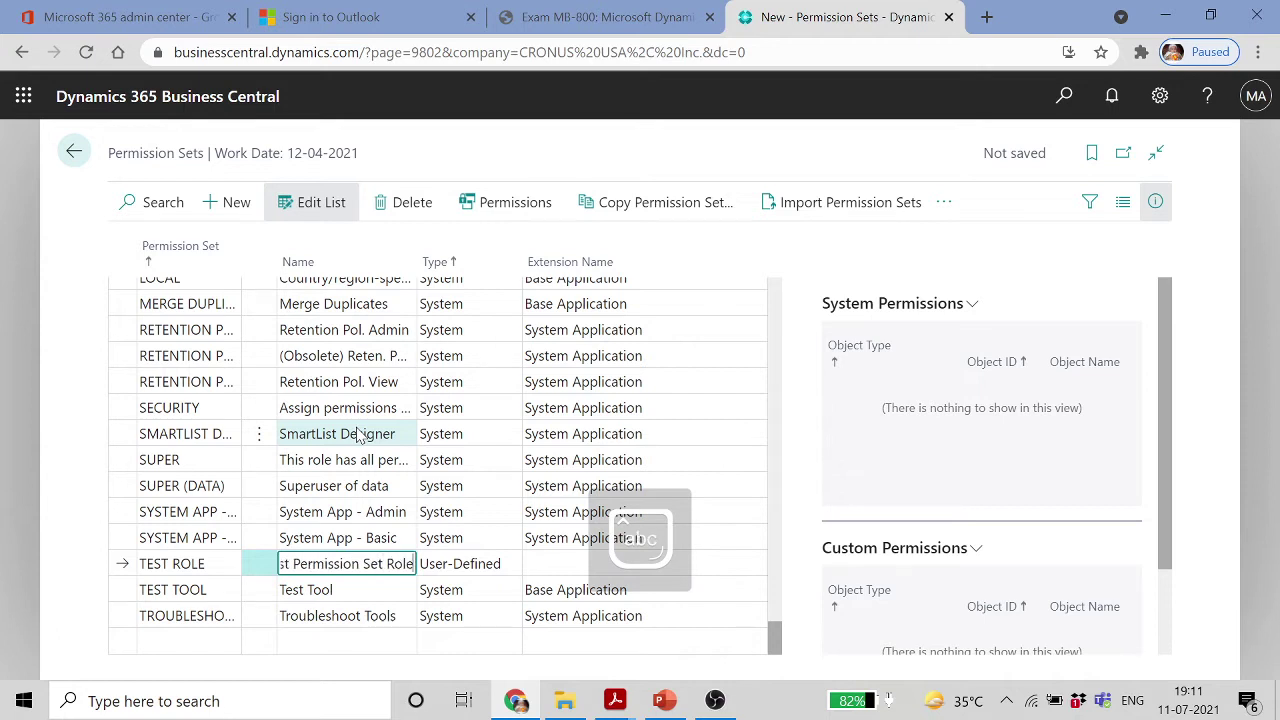
pyautogui.press('Return')
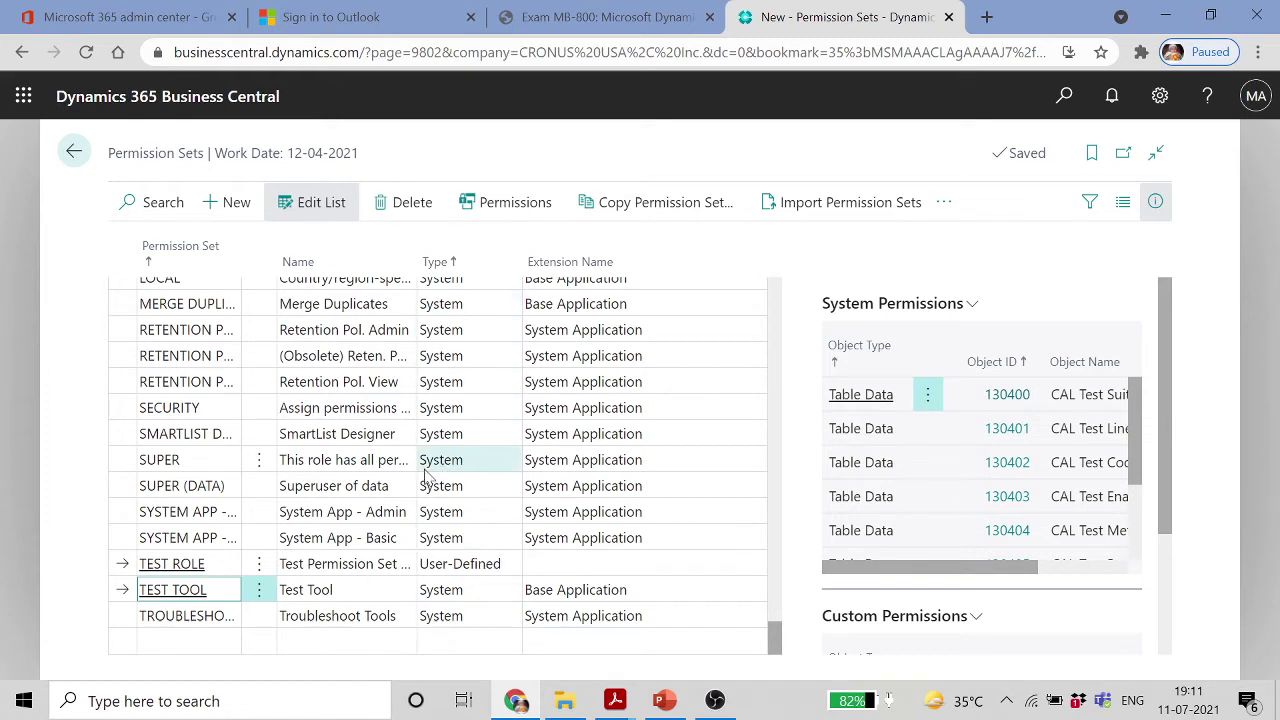
# Select the TEST ROLE permission set and open its permission lines
pyautogui.click(493, 570)
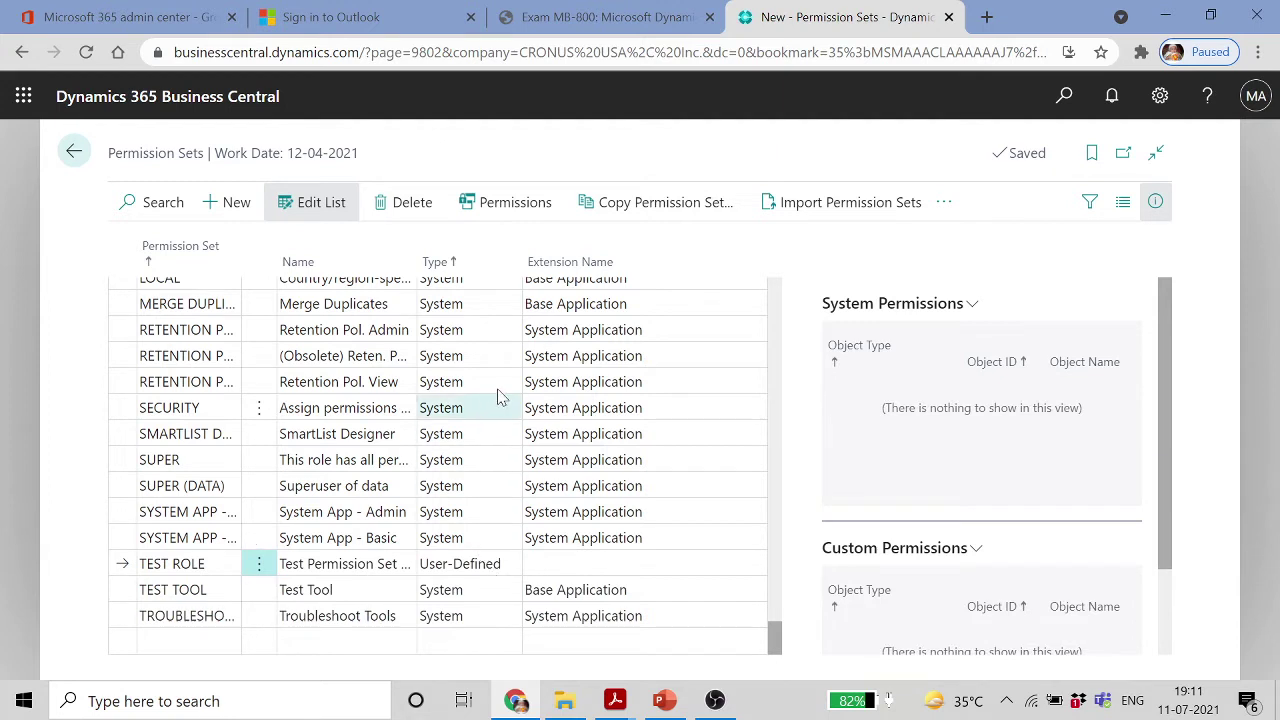
pyautogui.click(560, 570)
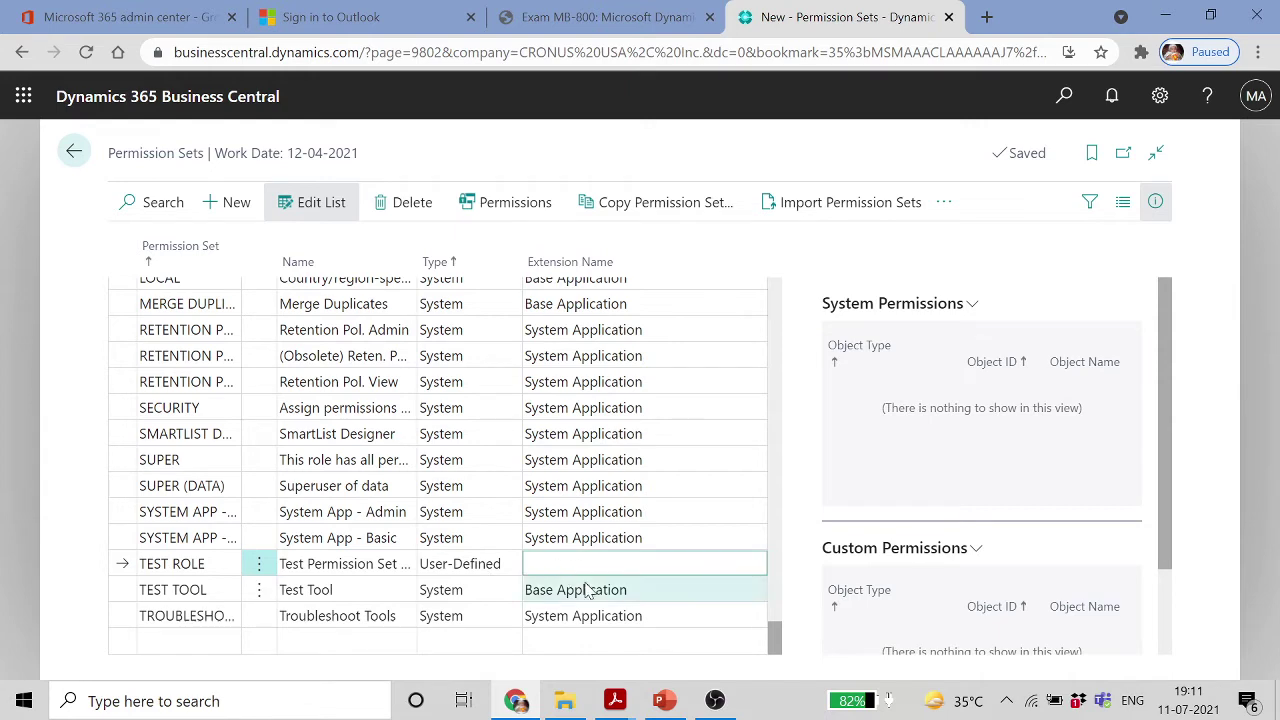
pyautogui.moveTo(778, 644); pyautogui.dragTo(783, 680)
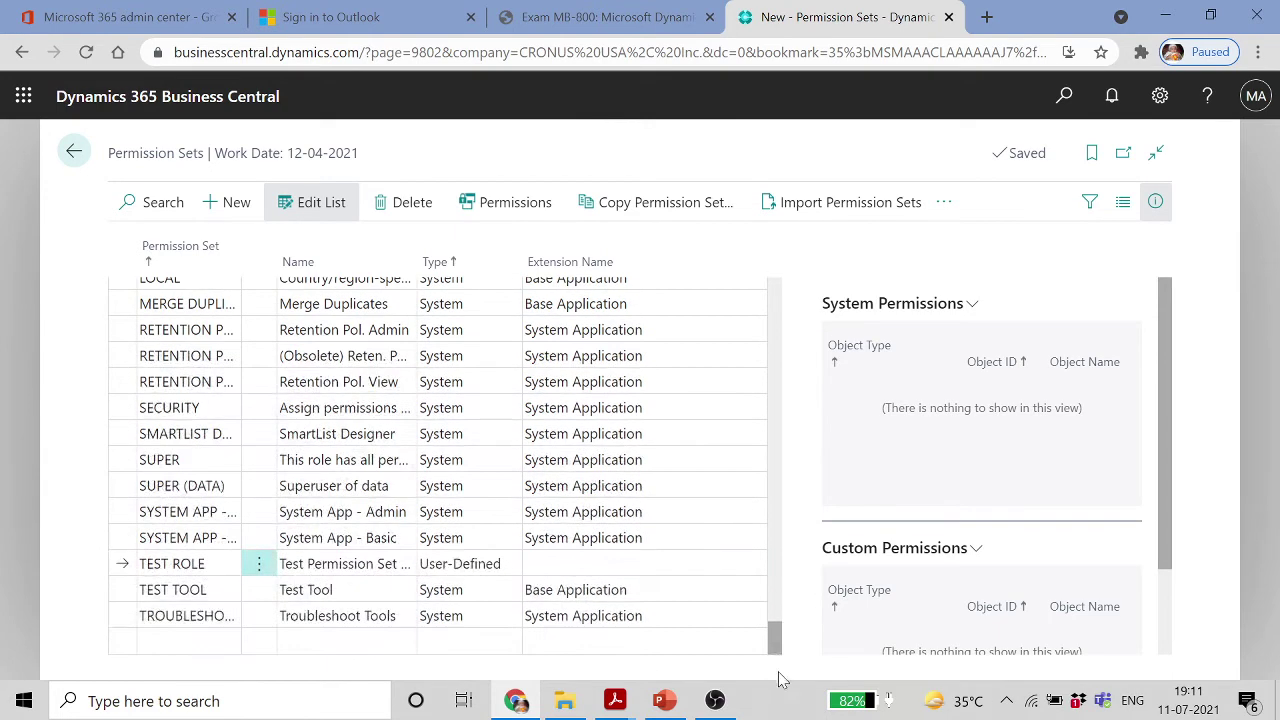
pyautogui.click(214, 541)
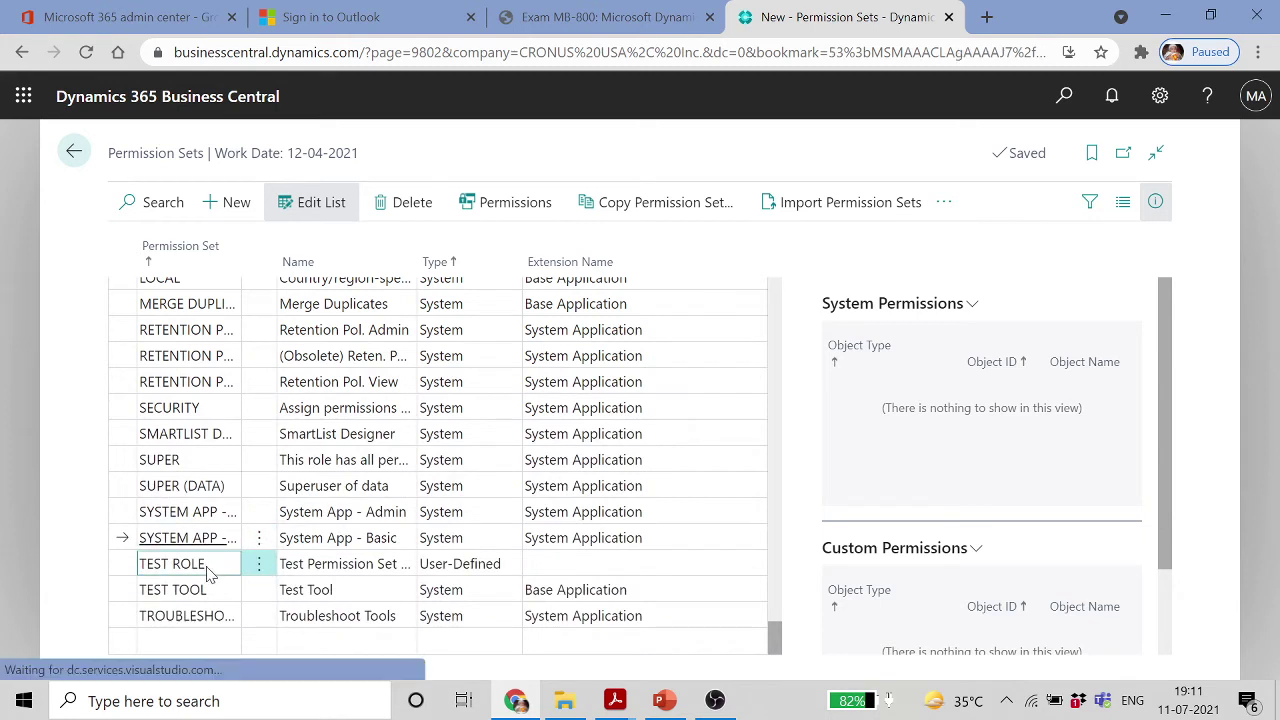
pyautogui.click(525, 206)
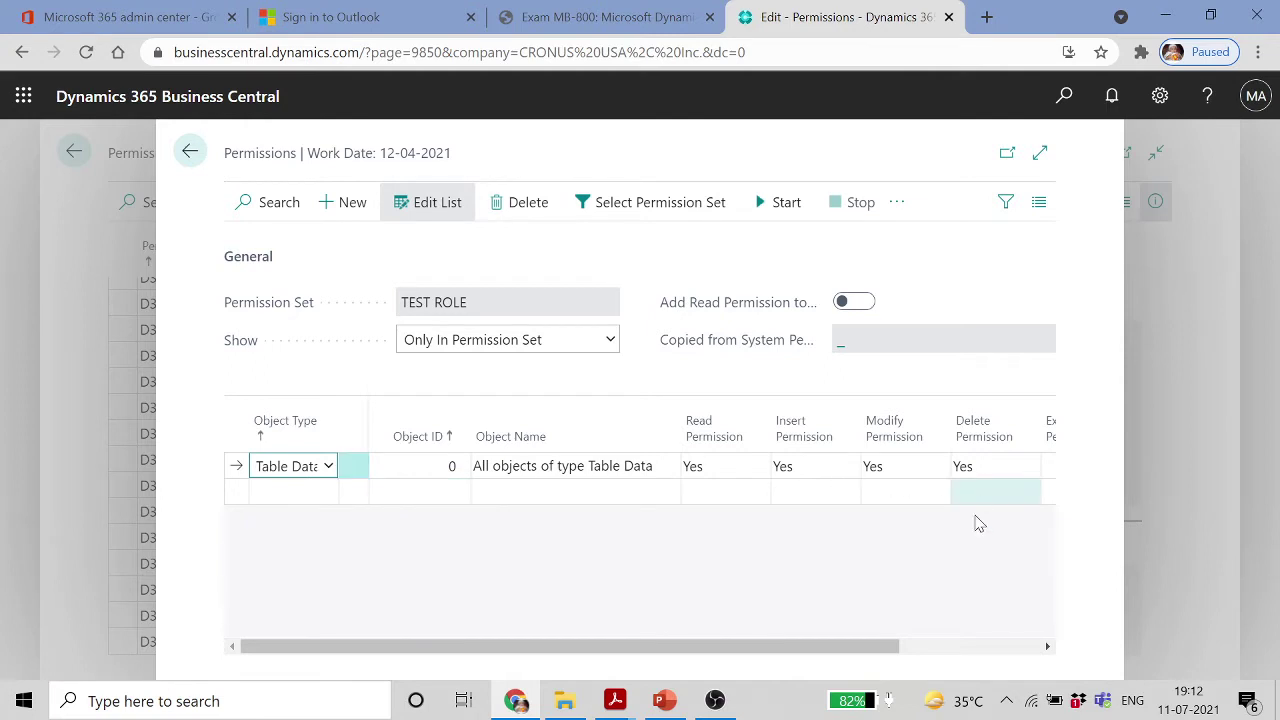
# Point TEST ROLE's Table Data permission line at object 18, Customer
pyautogui.moveTo(870, 648); pyautogui.dragTo(1040, 645)
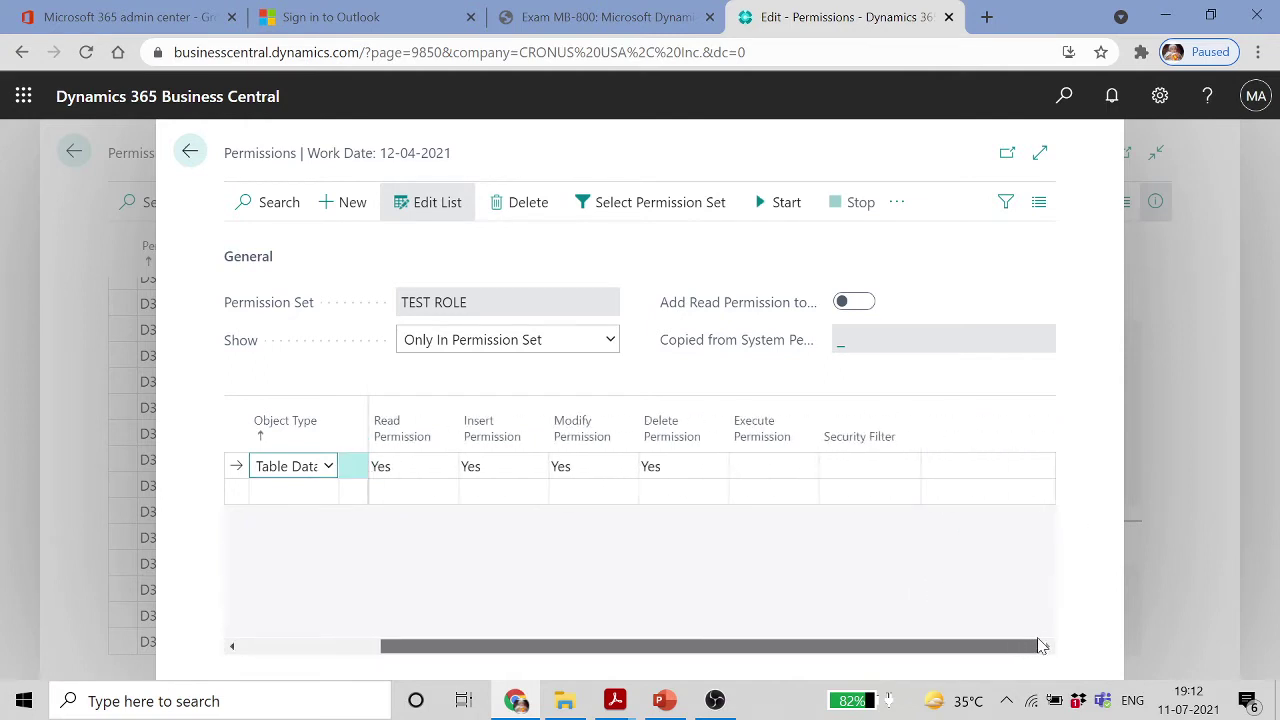
pyautogui.click(263, 492)
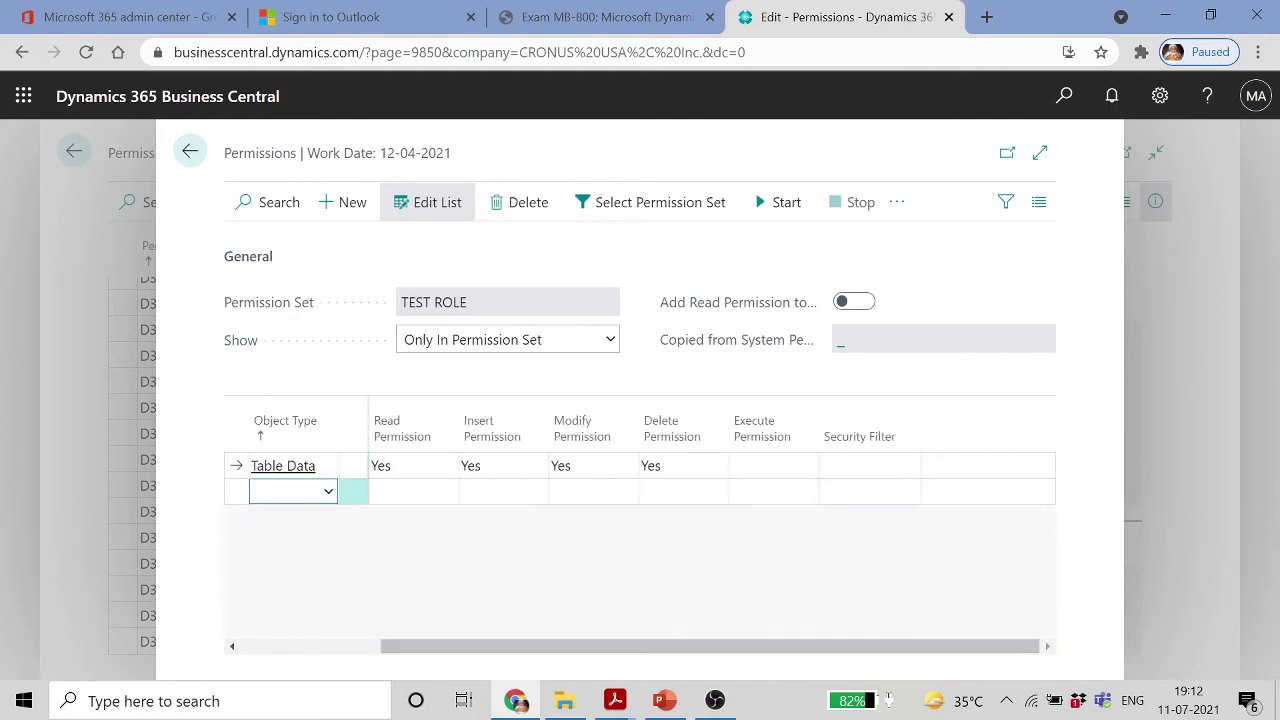
pyautogui.moveTo(494, 646); pyautogui.dragTo(298, 655)
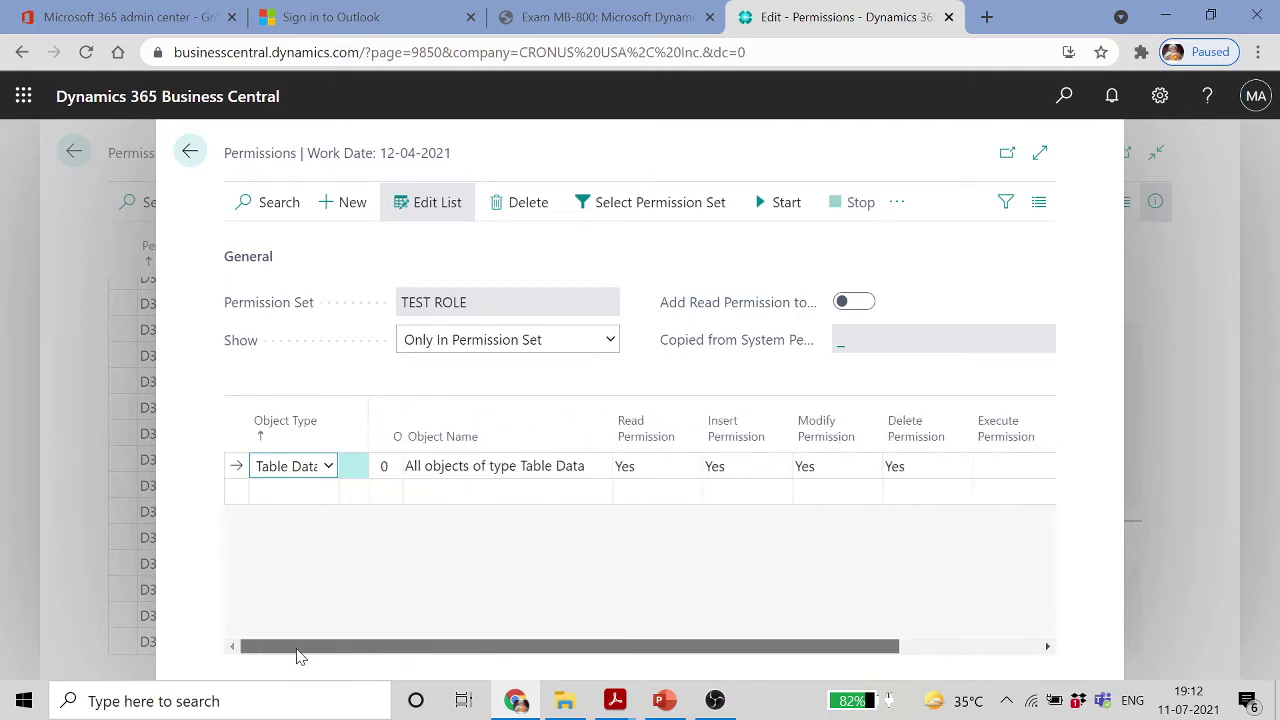
pyautogui.click(462, 476)
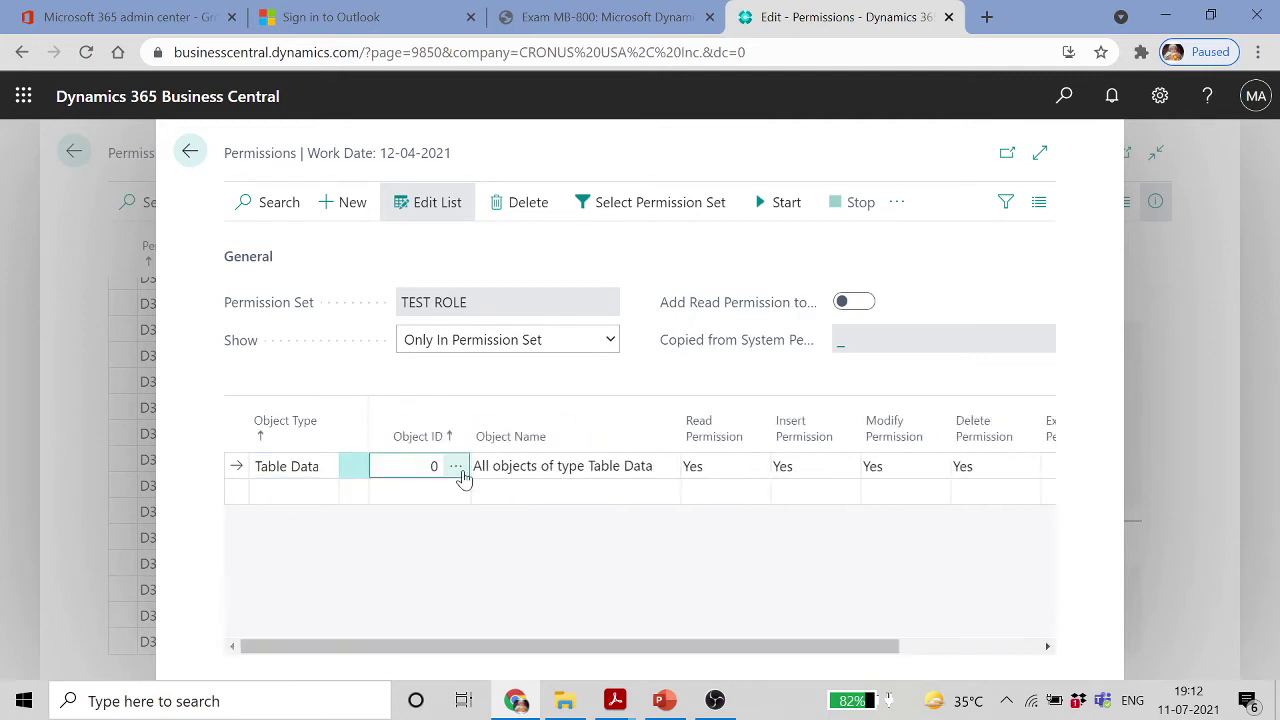
pyautogui.click(461, 474)
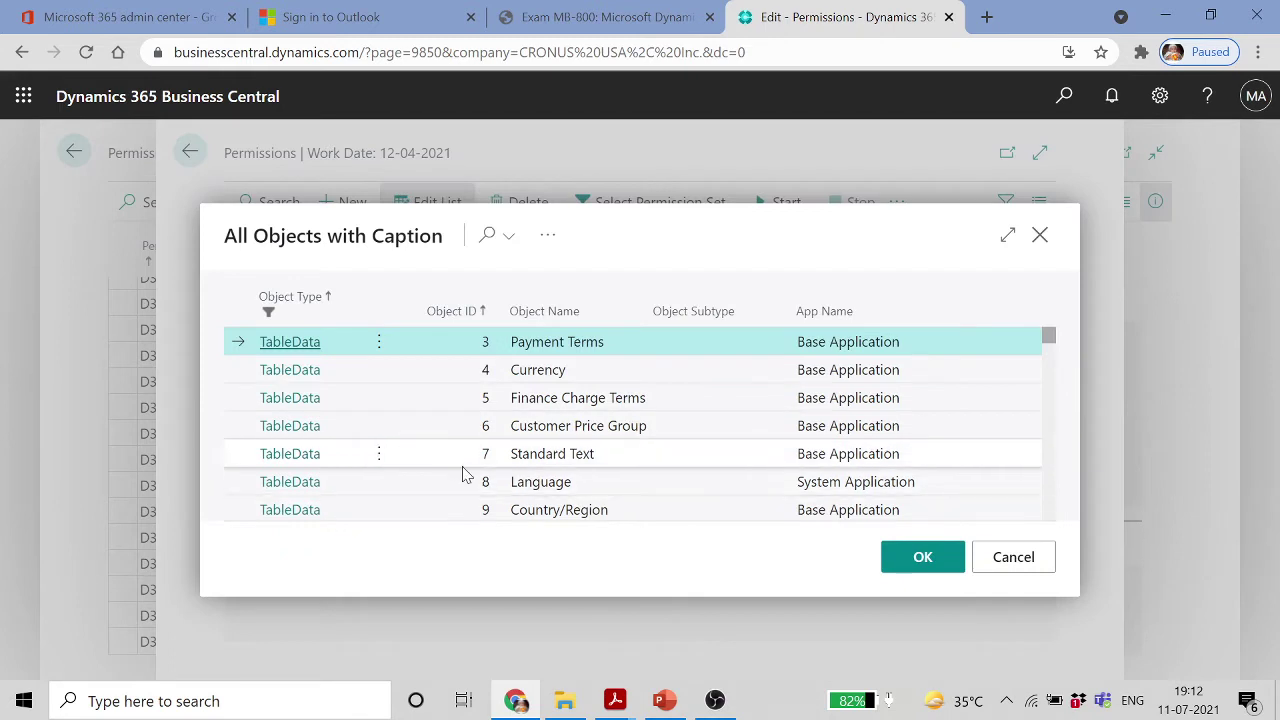
pyautogui.scroll(-2, 468, 475)
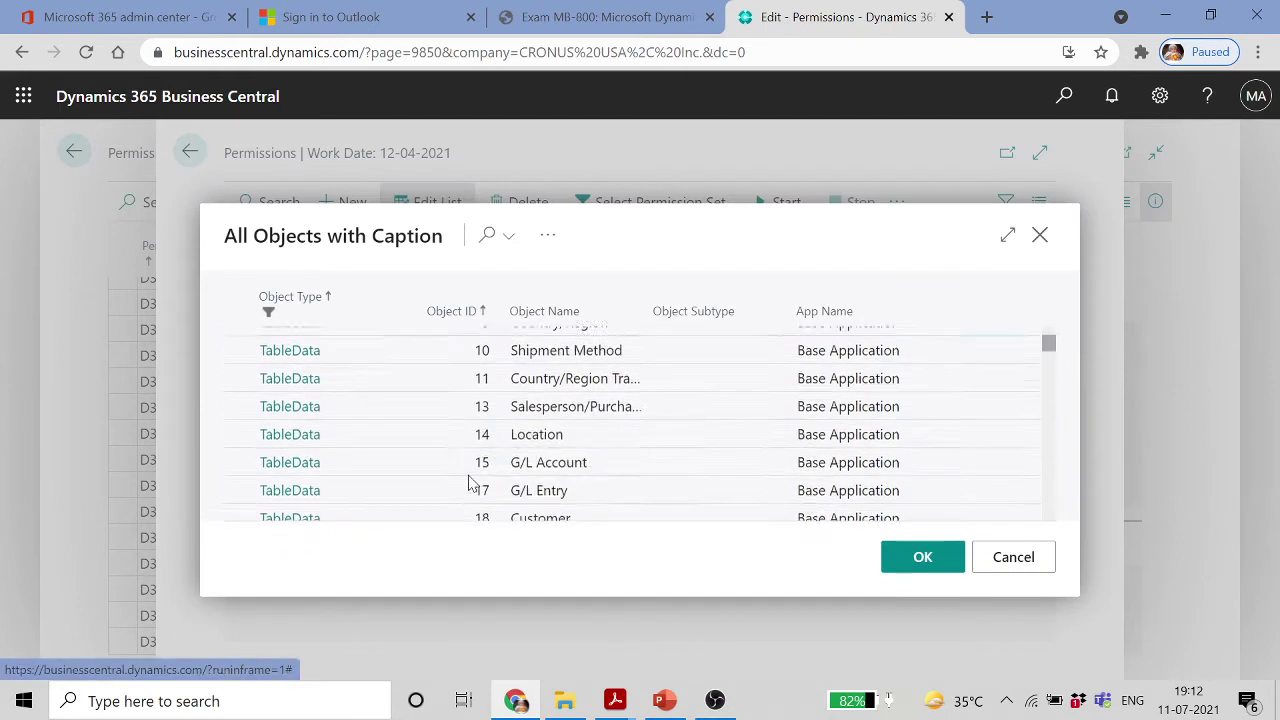
pyautogui.click(537, 512)
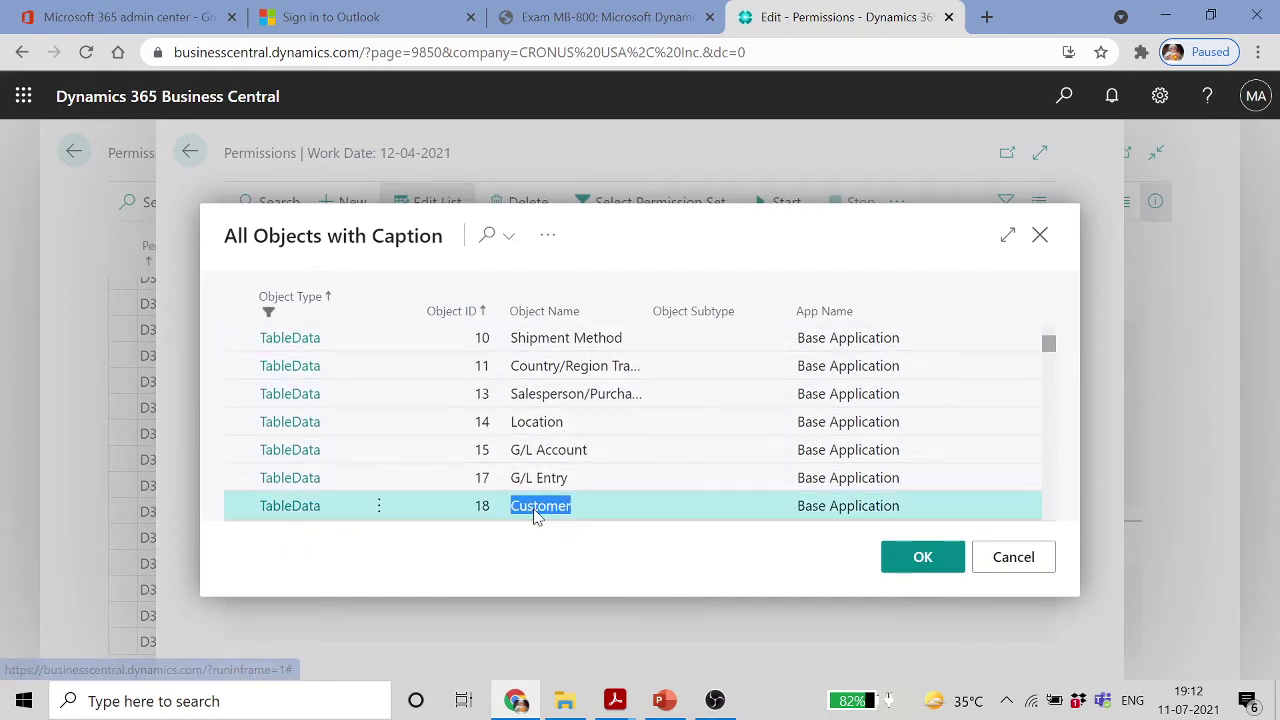
pyautogui.click(906, 558)
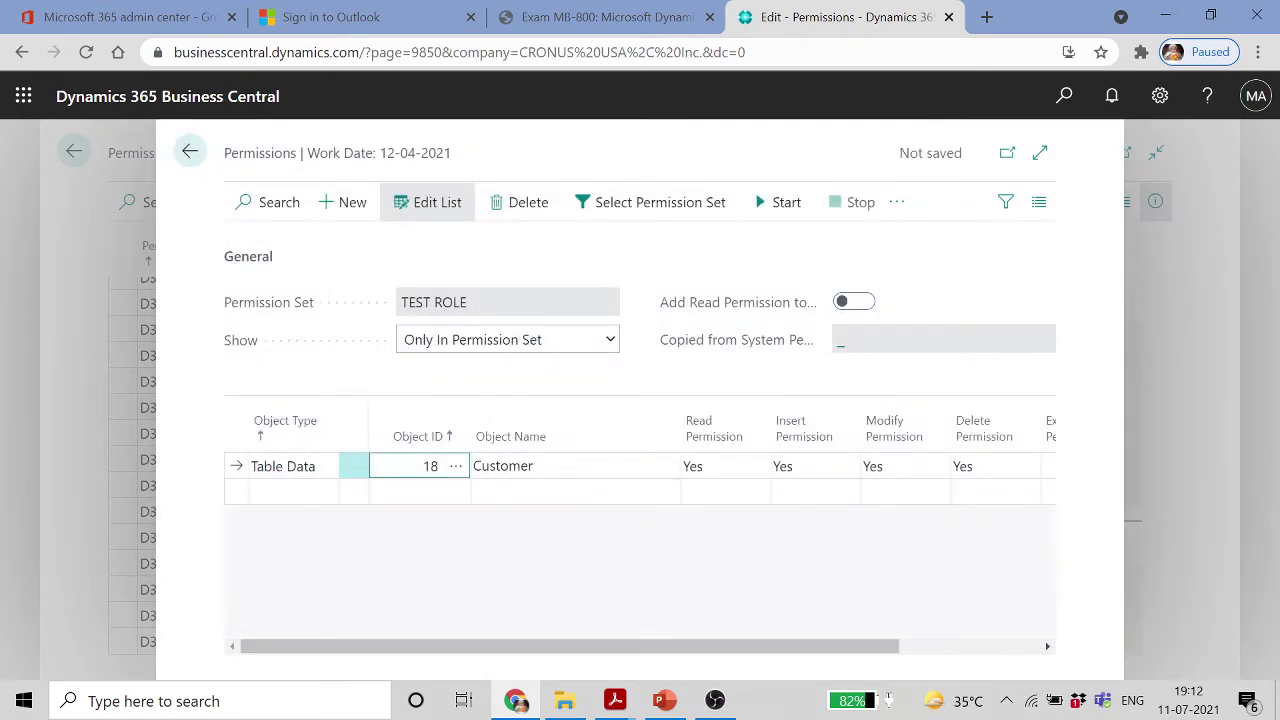
pyautogui.click(331, 468)
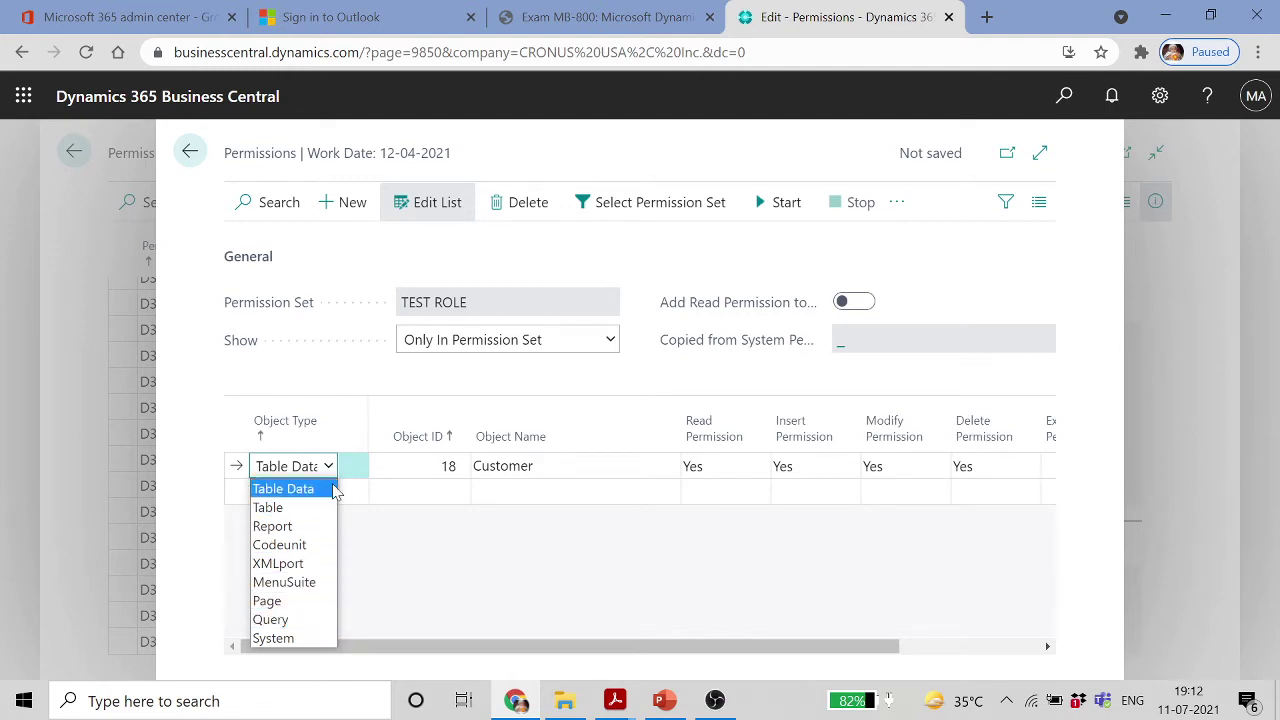
# Keep the Customer line as Table Data with Read and Insert, and clear its Delete permission
pyautogui.press('Tab')
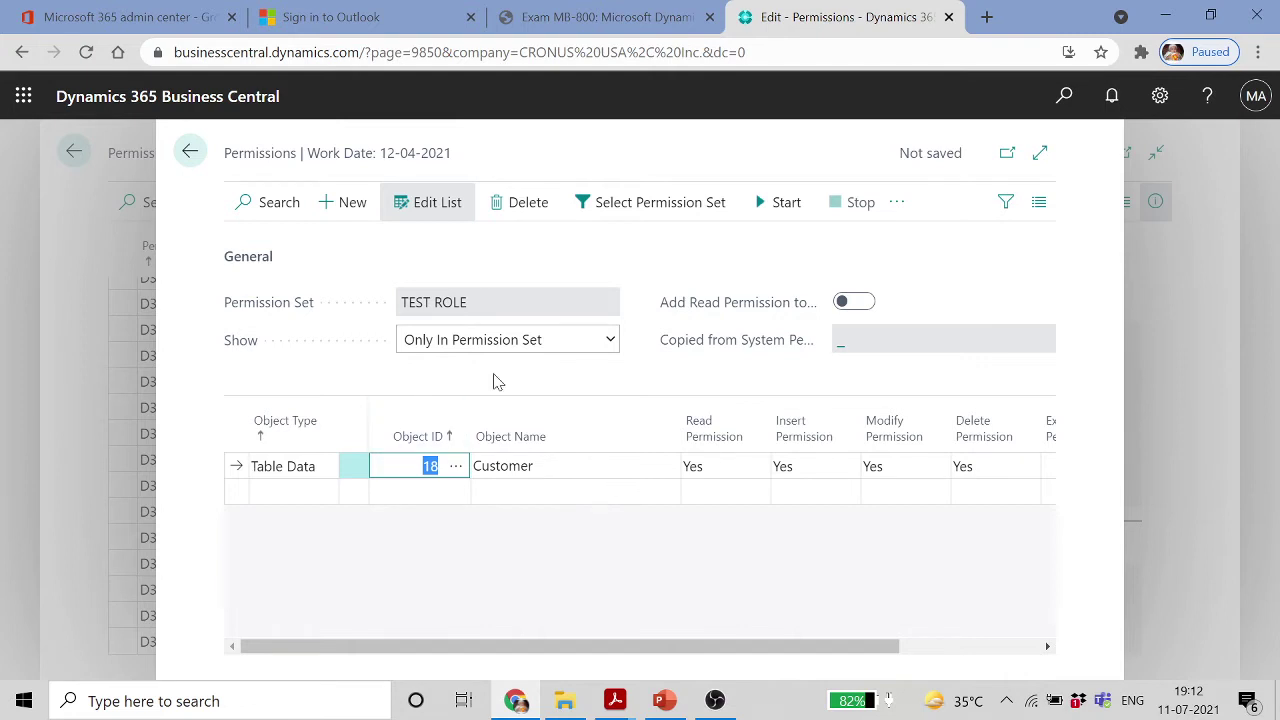
pyautogui.moveTo(534, 410)
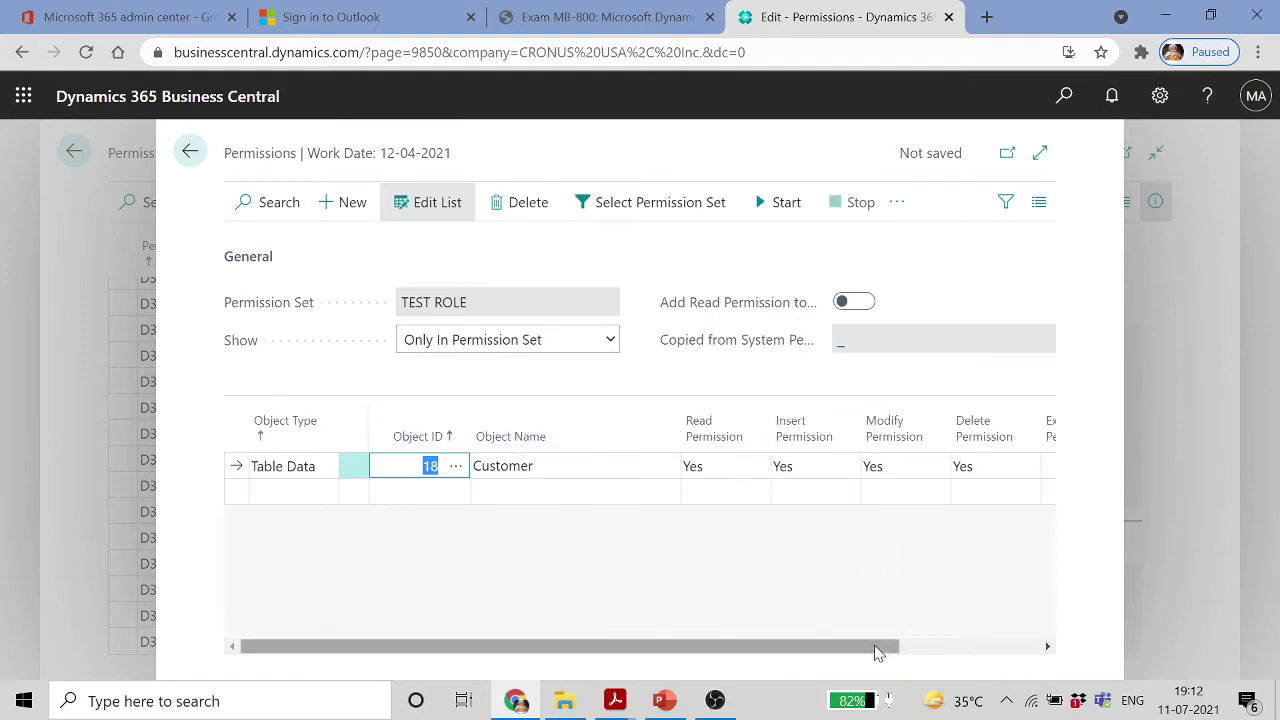
pyautogui.moveTo(877, 648); pyautogui.dragTo(1040, 655)
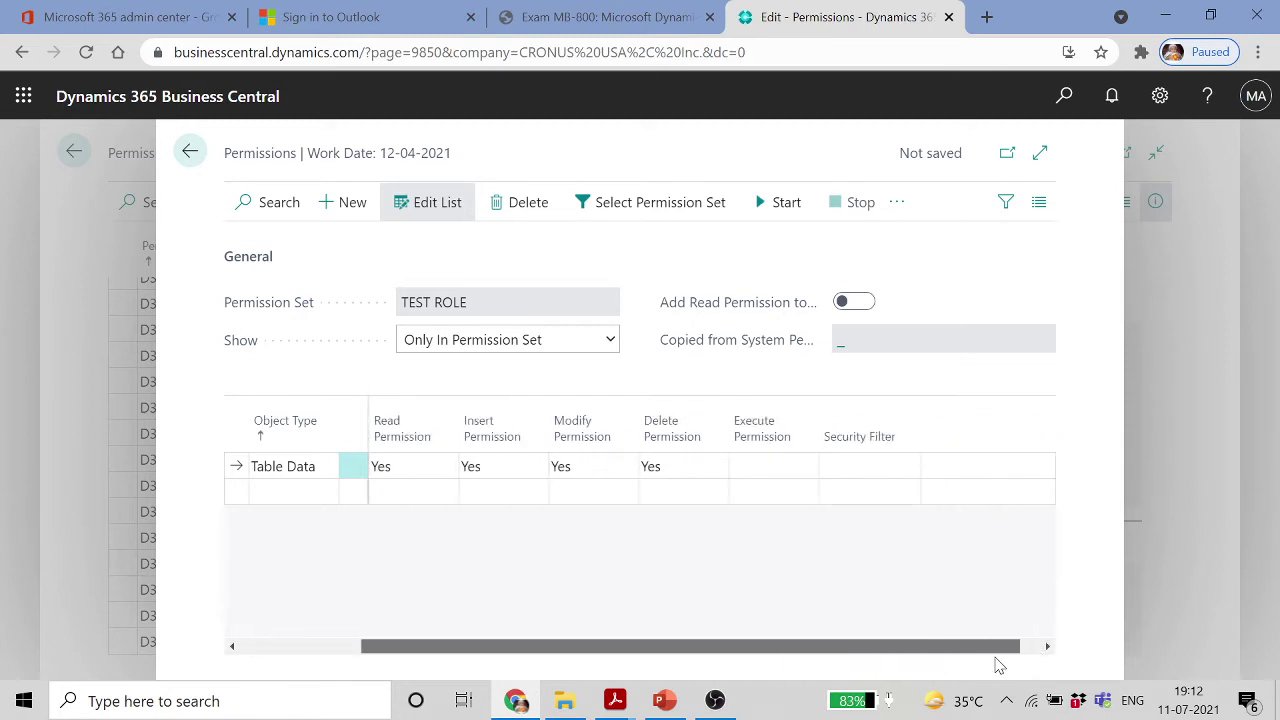
pyautogui.moveTo(997, 665); pyautogui.dragTo(909, 666)
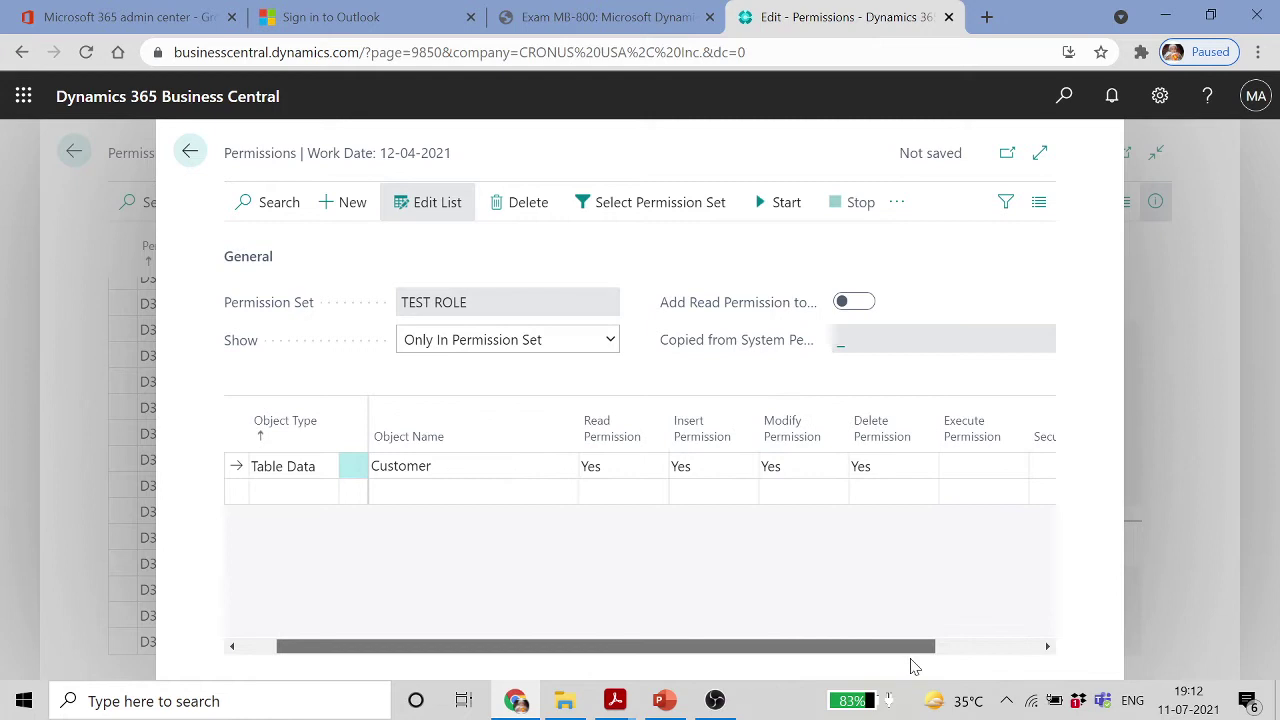
pyautogui.click(641, 470)
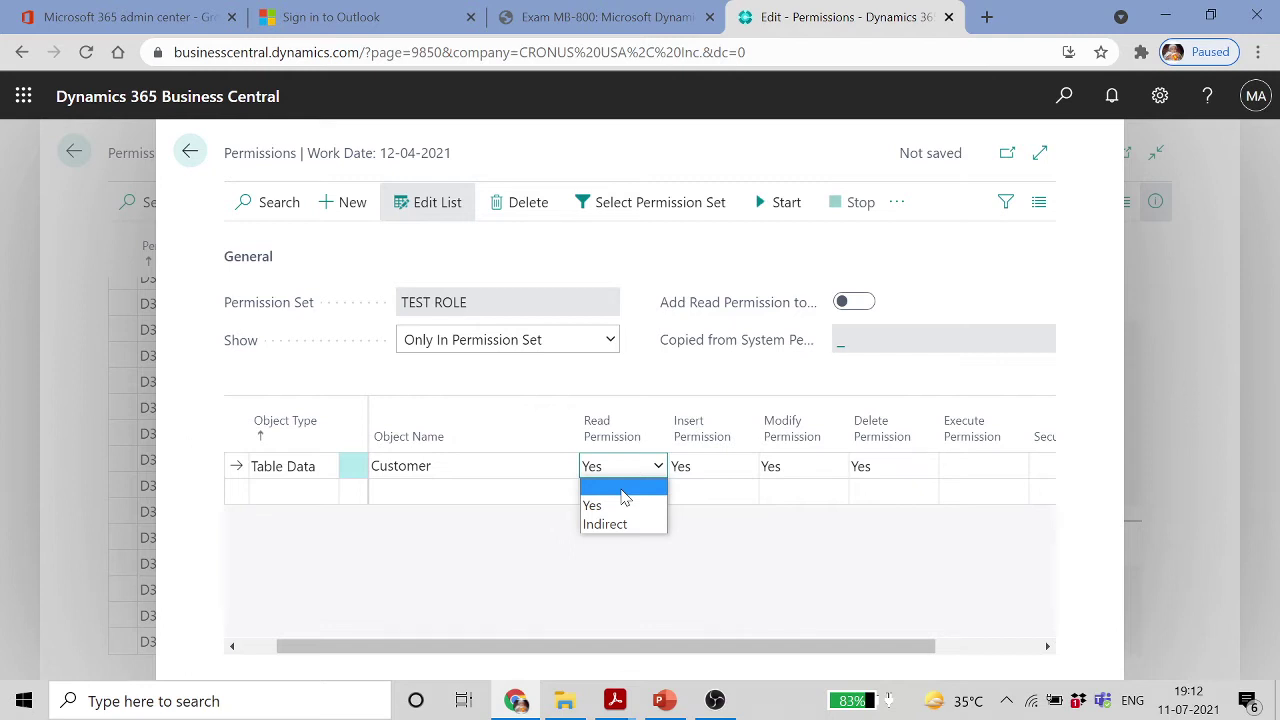
pyautogui.click(714, 478)
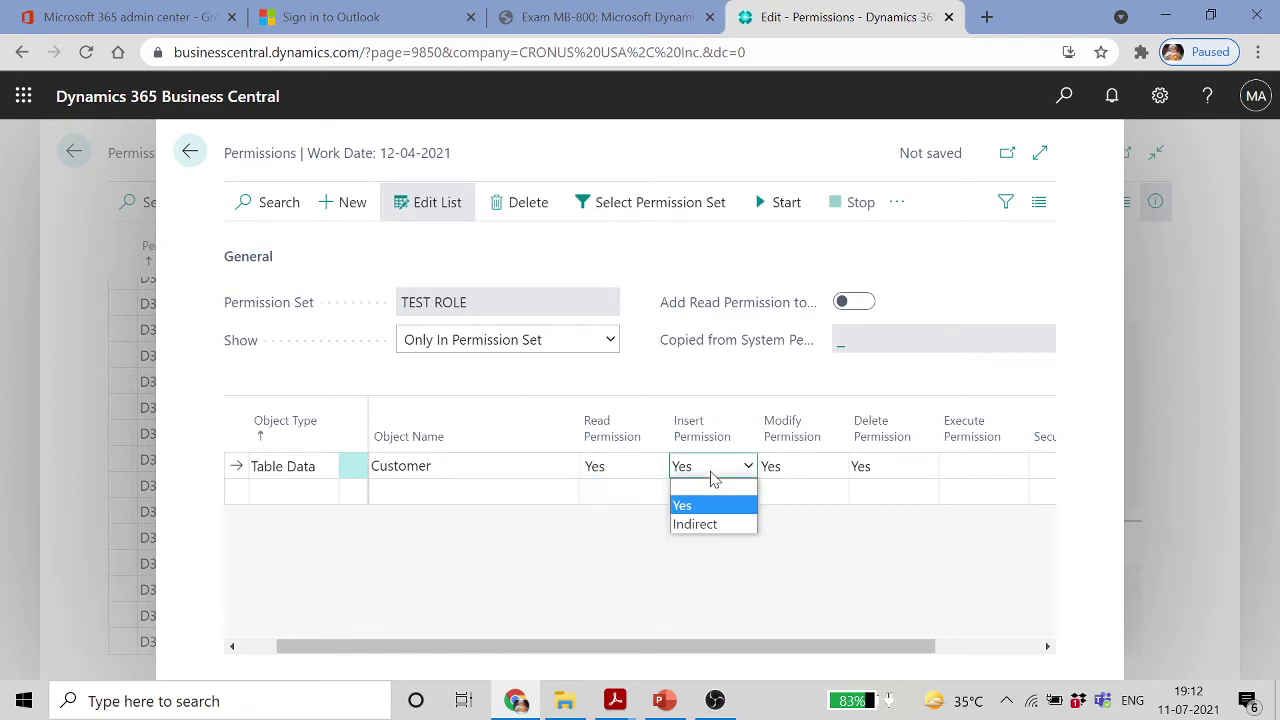
pyautogui.click(895, 472)
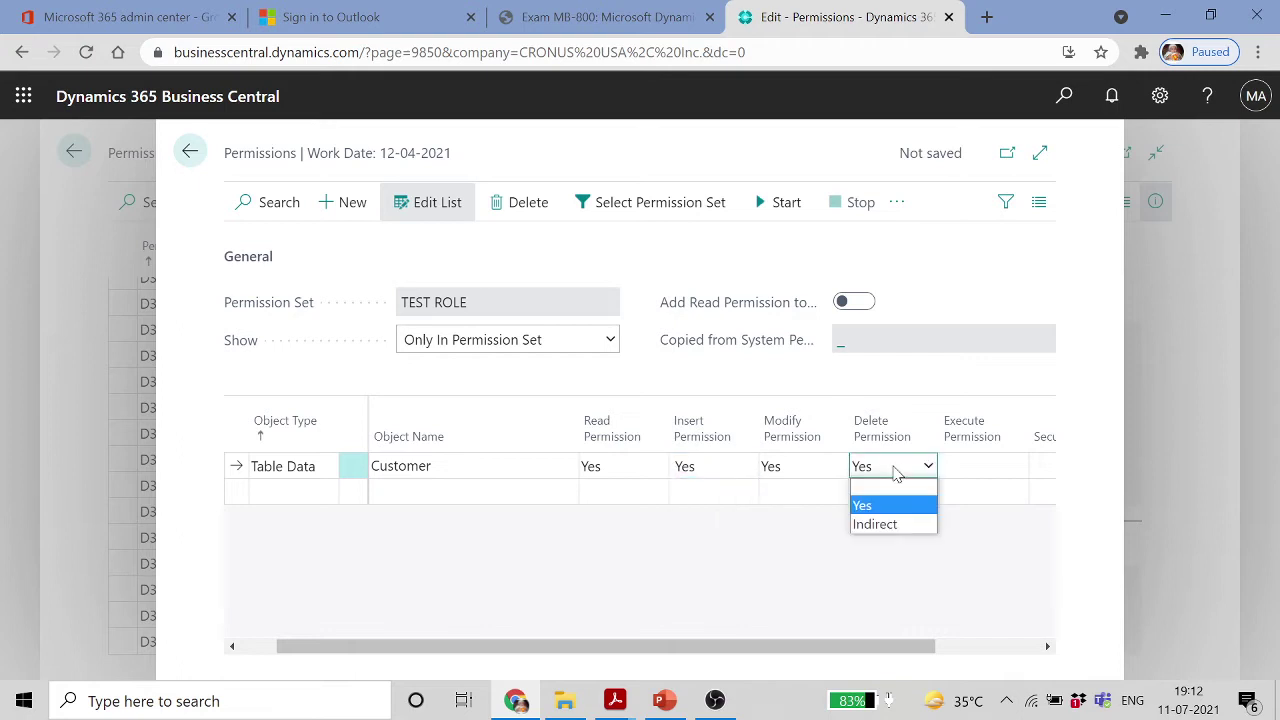
pyautogui.click(880, 489)
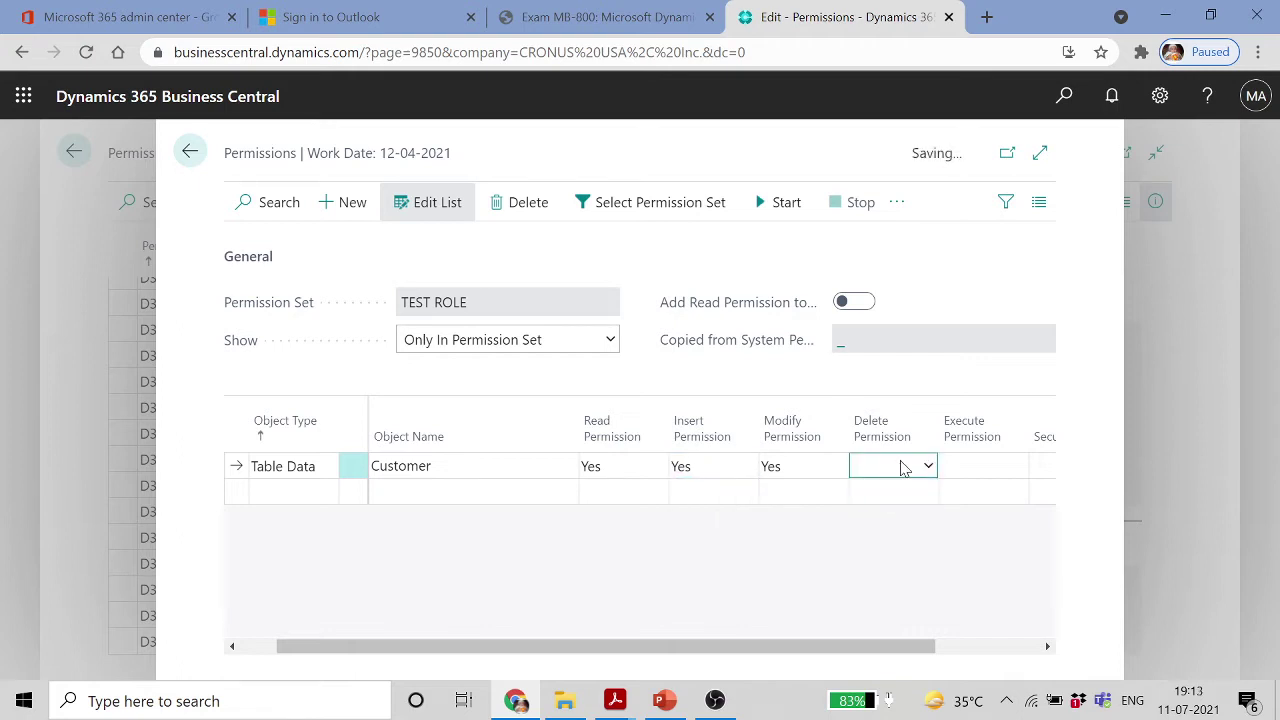
pyautogui.click(975, 466)
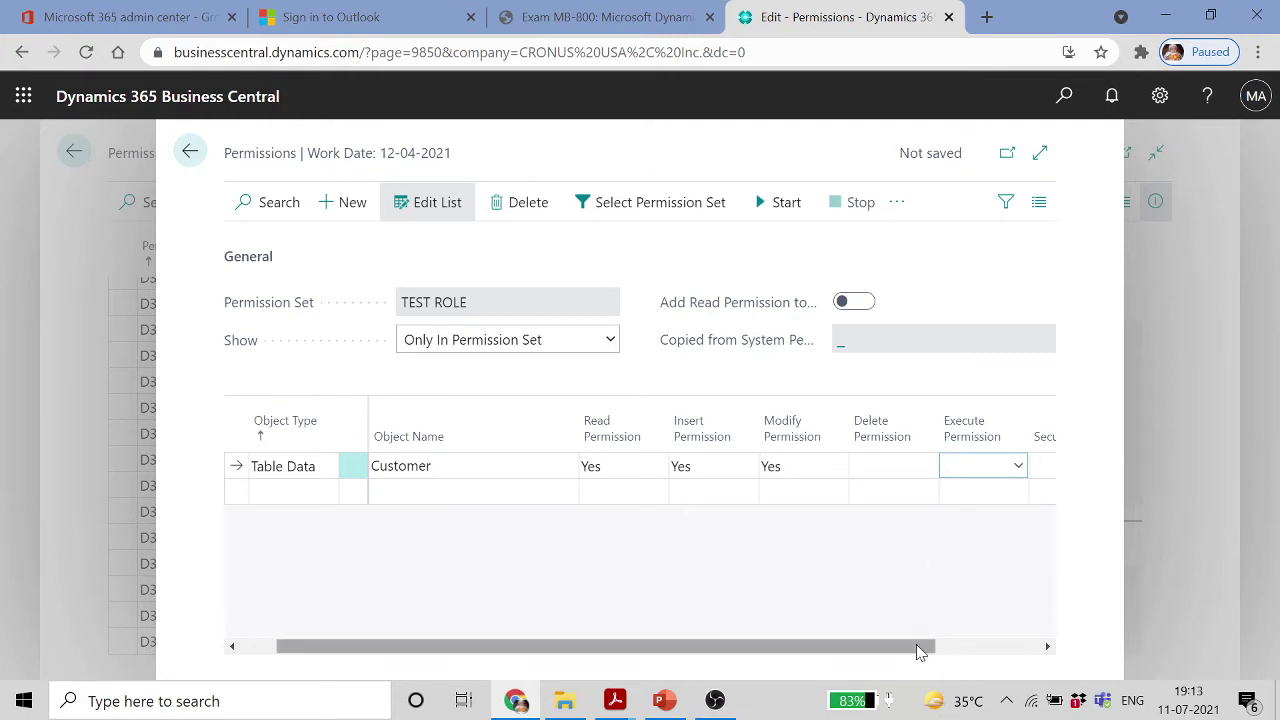
pyautogui.moveTo(917, 648); pyautogui.dragTo(1020, 648)
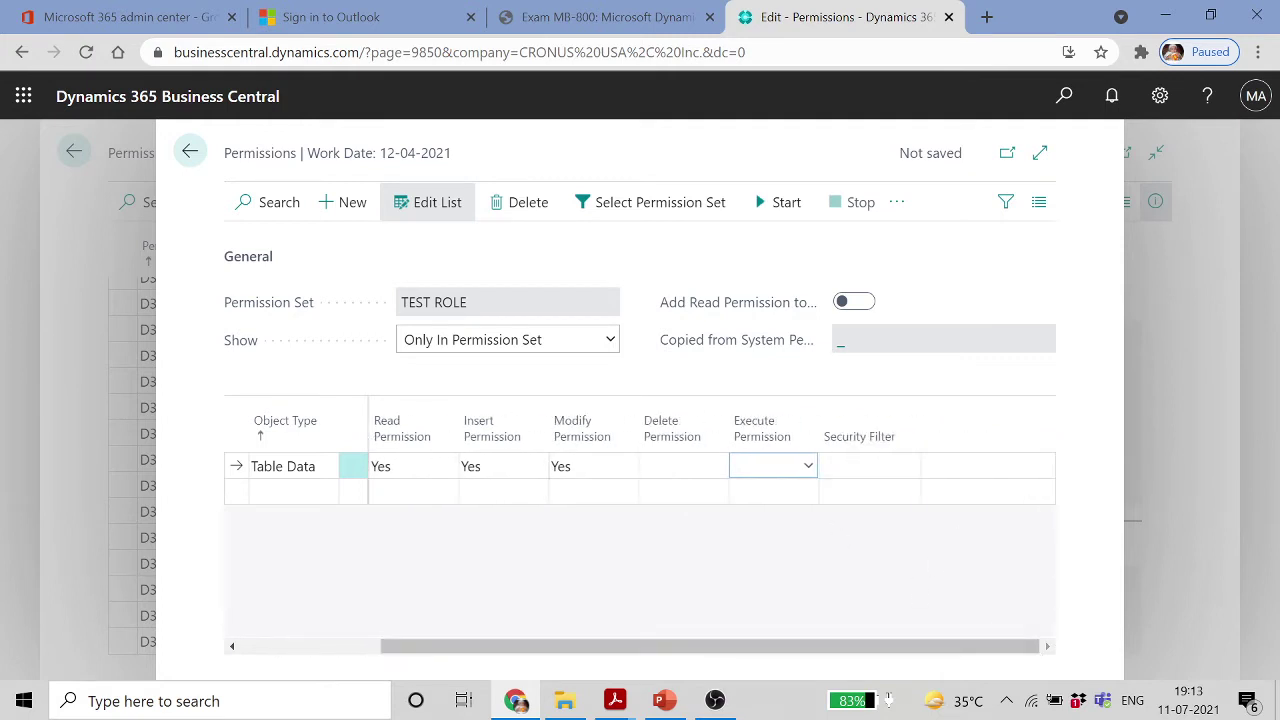
pyautogui.click(866, 466)
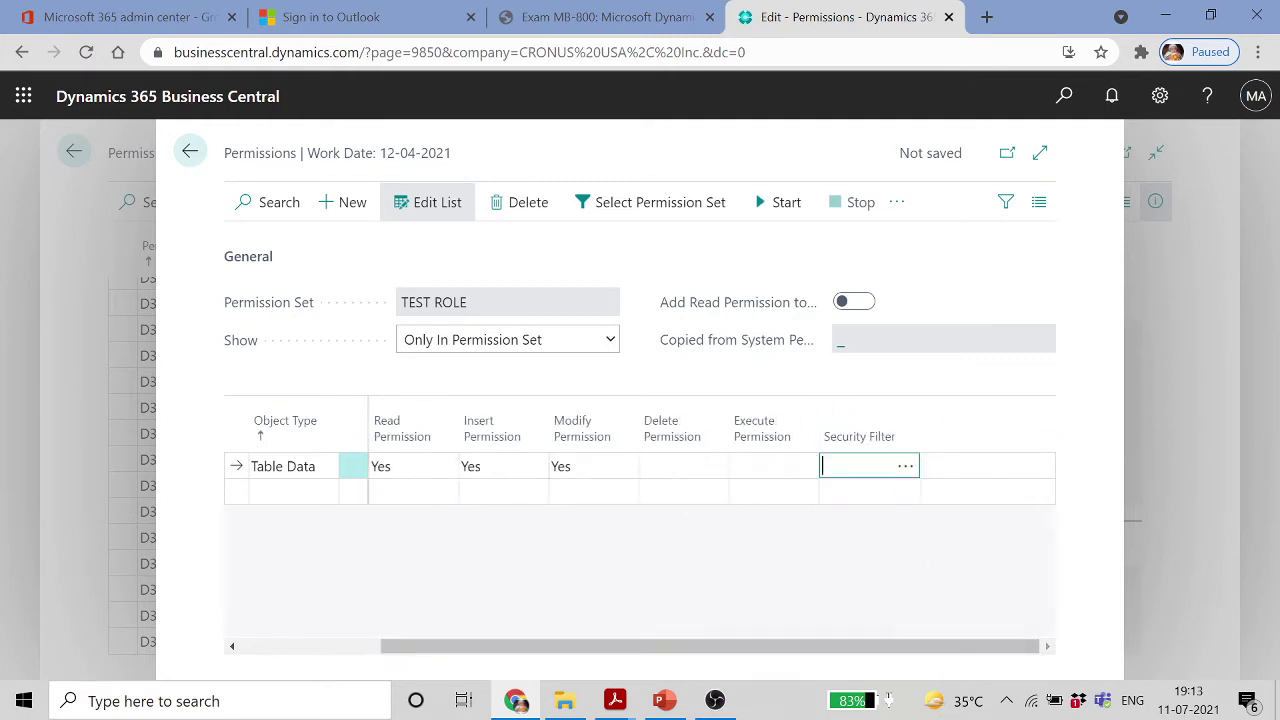
# Add field 29, Salesperson Code, as a line in the Customer security filter
pyautogui.click(905, 468)
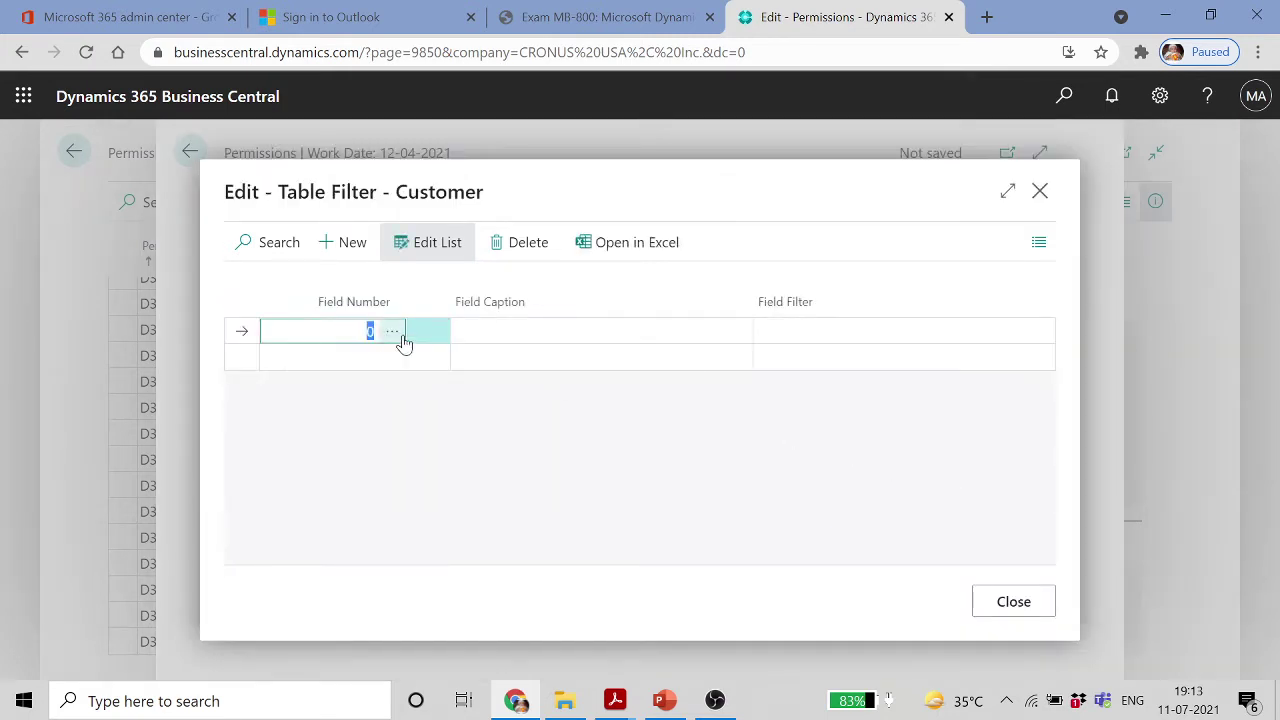
pyautogui.click(390, 332)
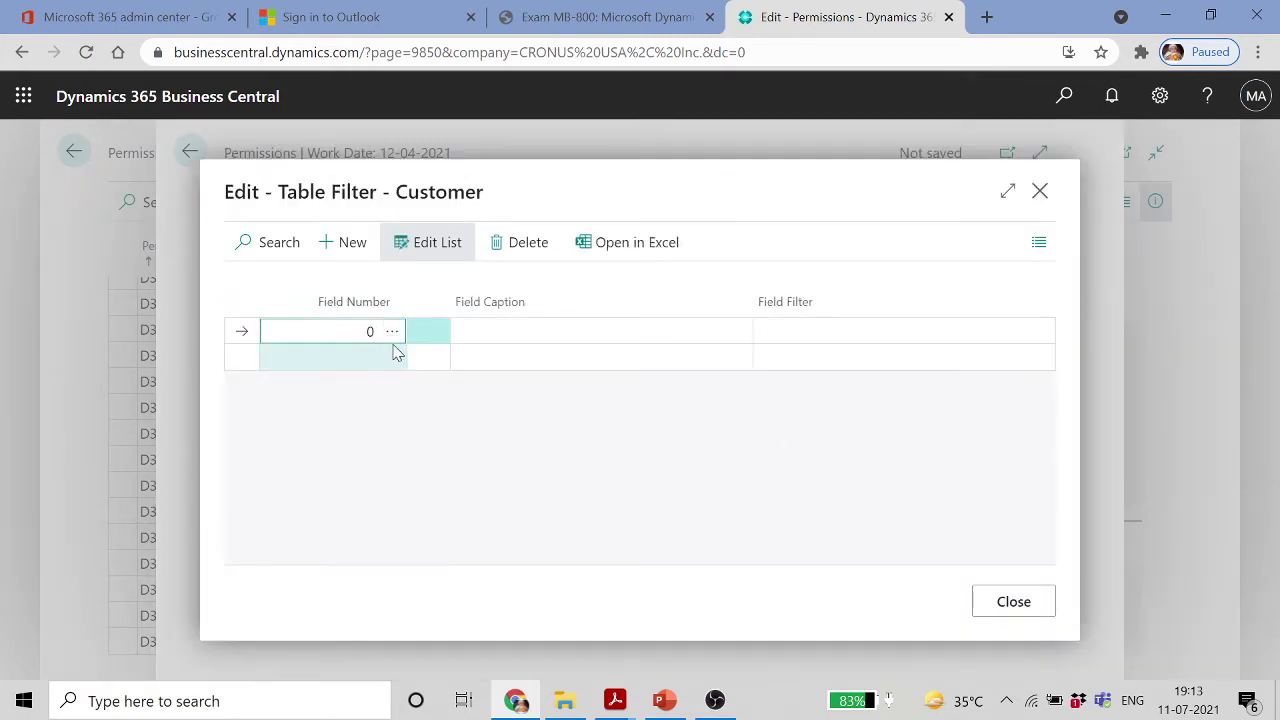
pyautogui.scroll(-3, 614, 432)
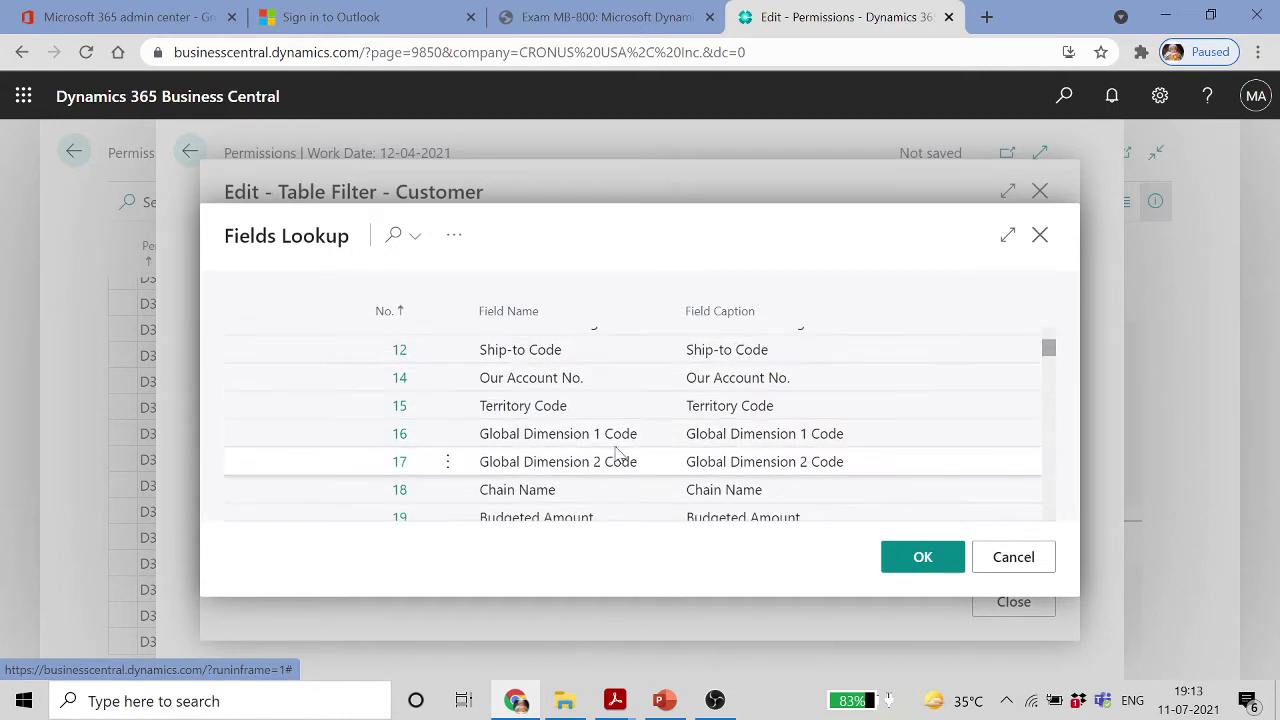
pyautogui.scroll(-1, 612, 450)
pyautogui.scroll(1, 612, 450)
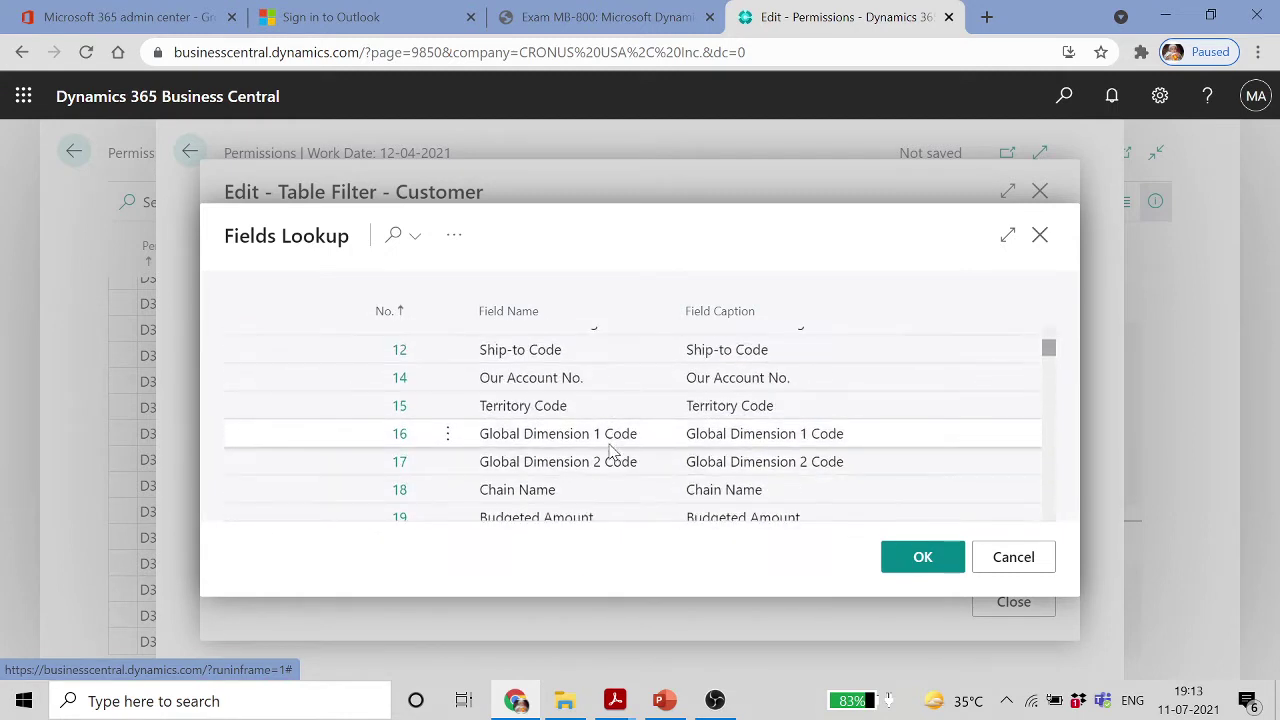
pyautogui.scroll(-3, 612, 450)
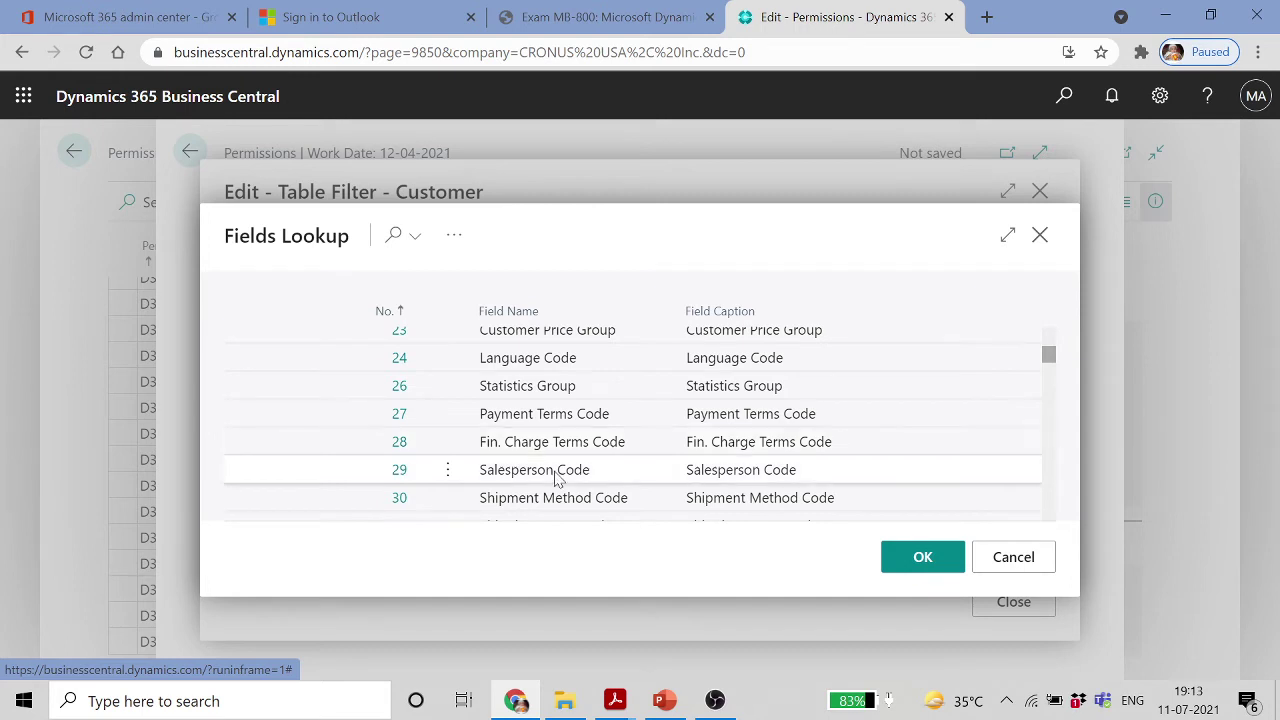
pyautogui.click(588, 470)
pyautogui.click(910, 559)
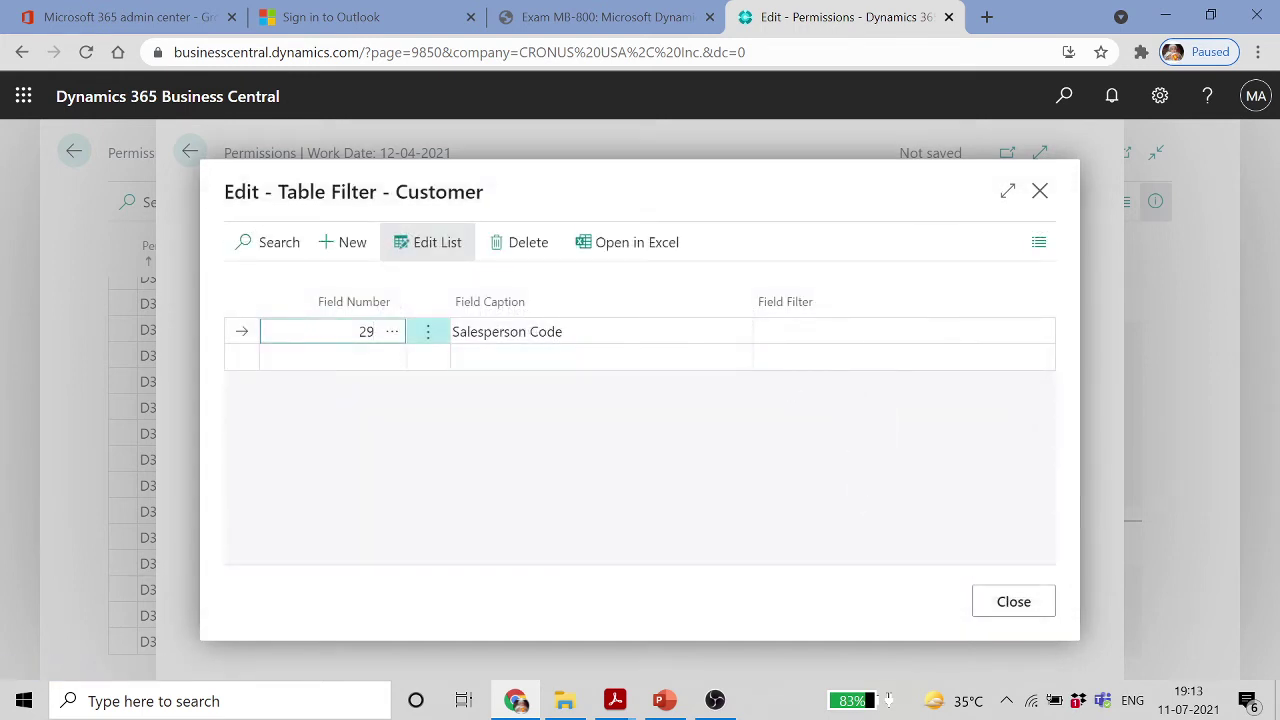
pyautogui.click(758, 331)
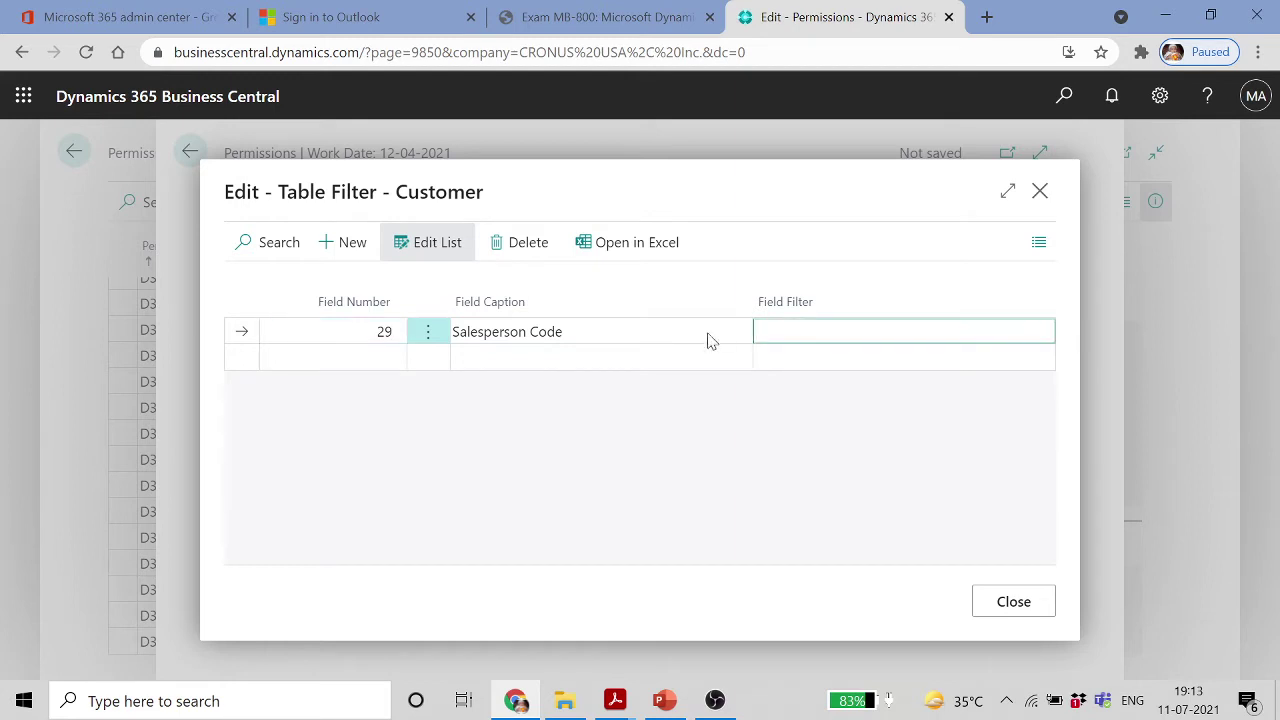
pyautogui.click(643, 356)
pyautogui.click(802, 331)
pyautogui.click(1064, 96)
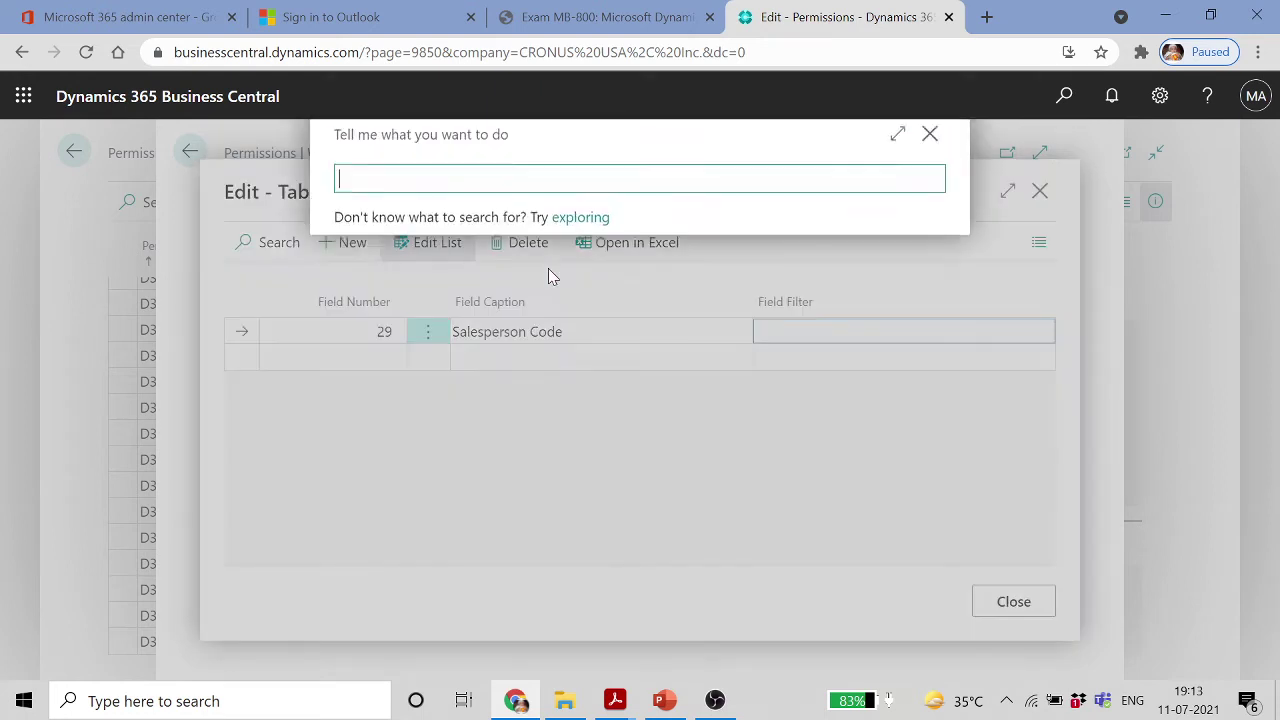
pyautogui.write('sales ')
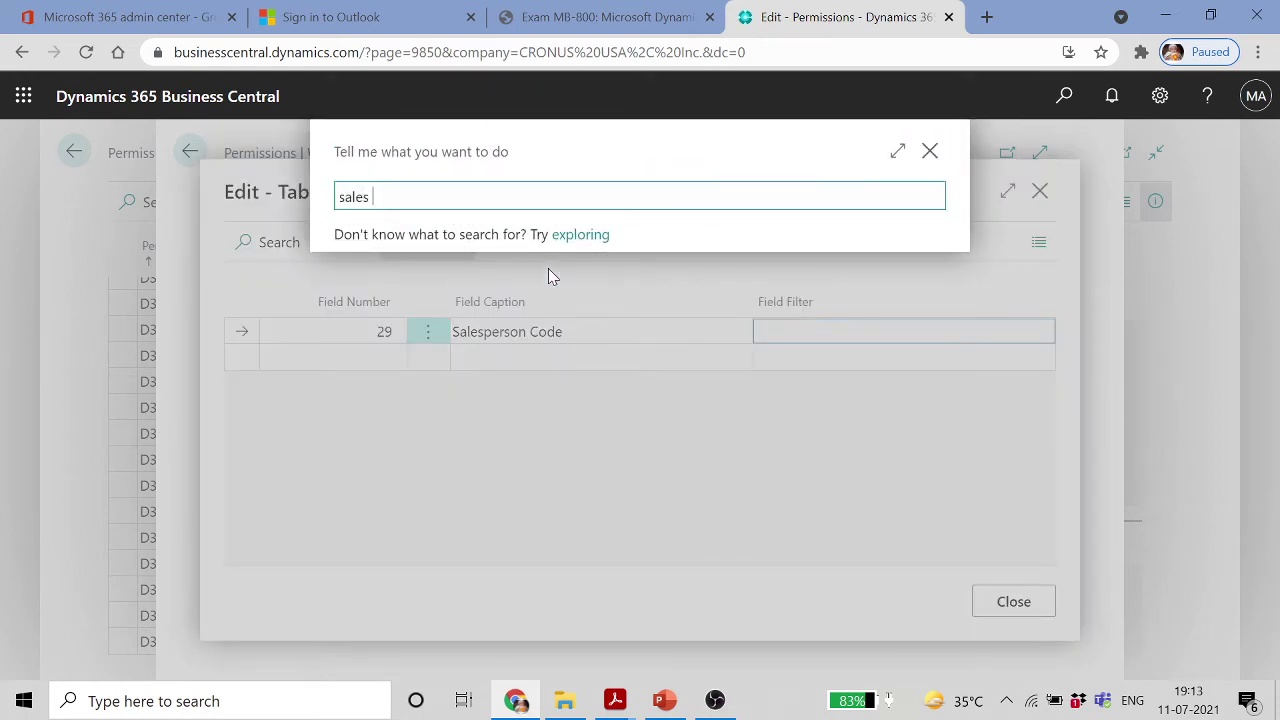
pyautogui.write('person')
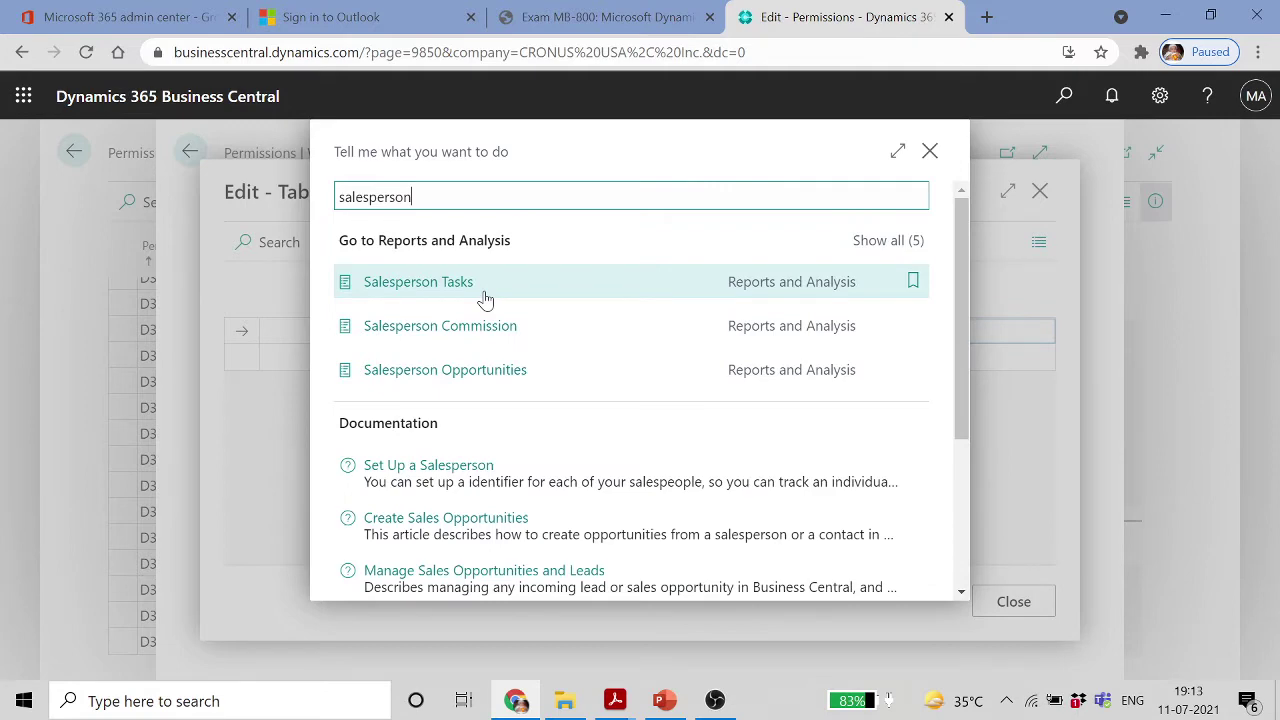
pyautogui.scroll(-3, 485, 300)
pyautogui.scroll(3, 475, 275)
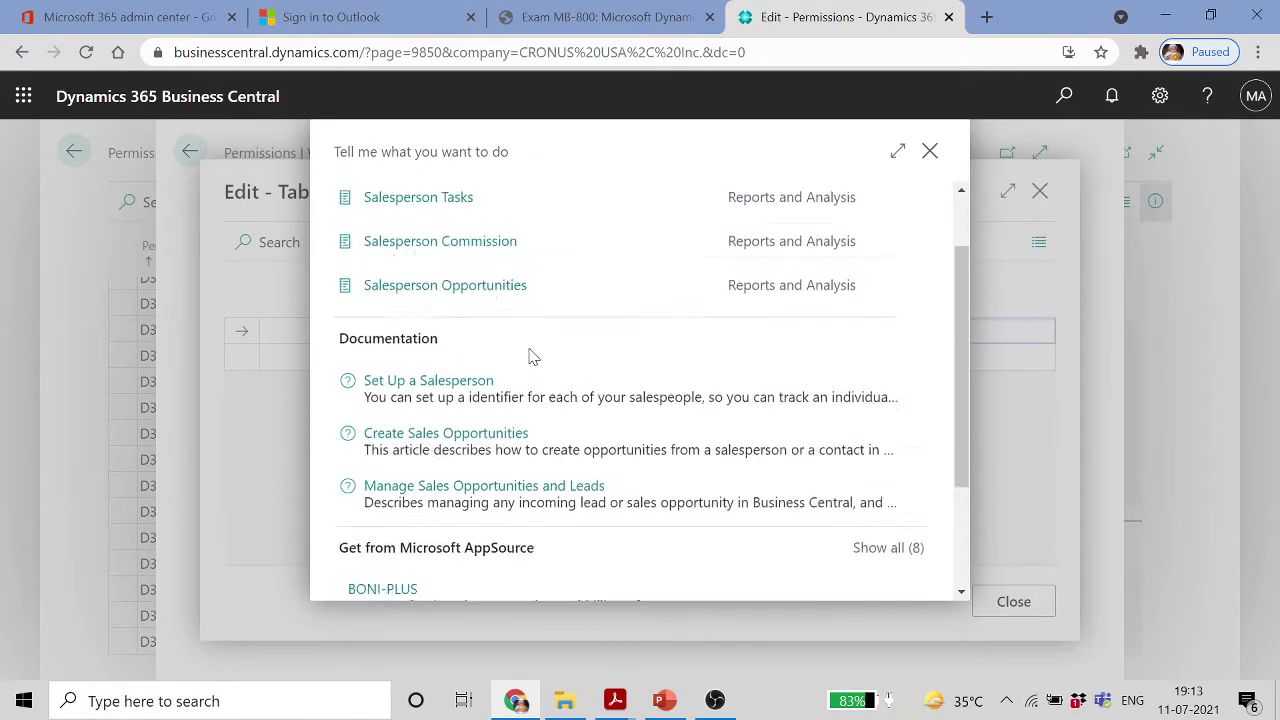
pyautogui.click(934, 165)
pyautogui.press('Tab')
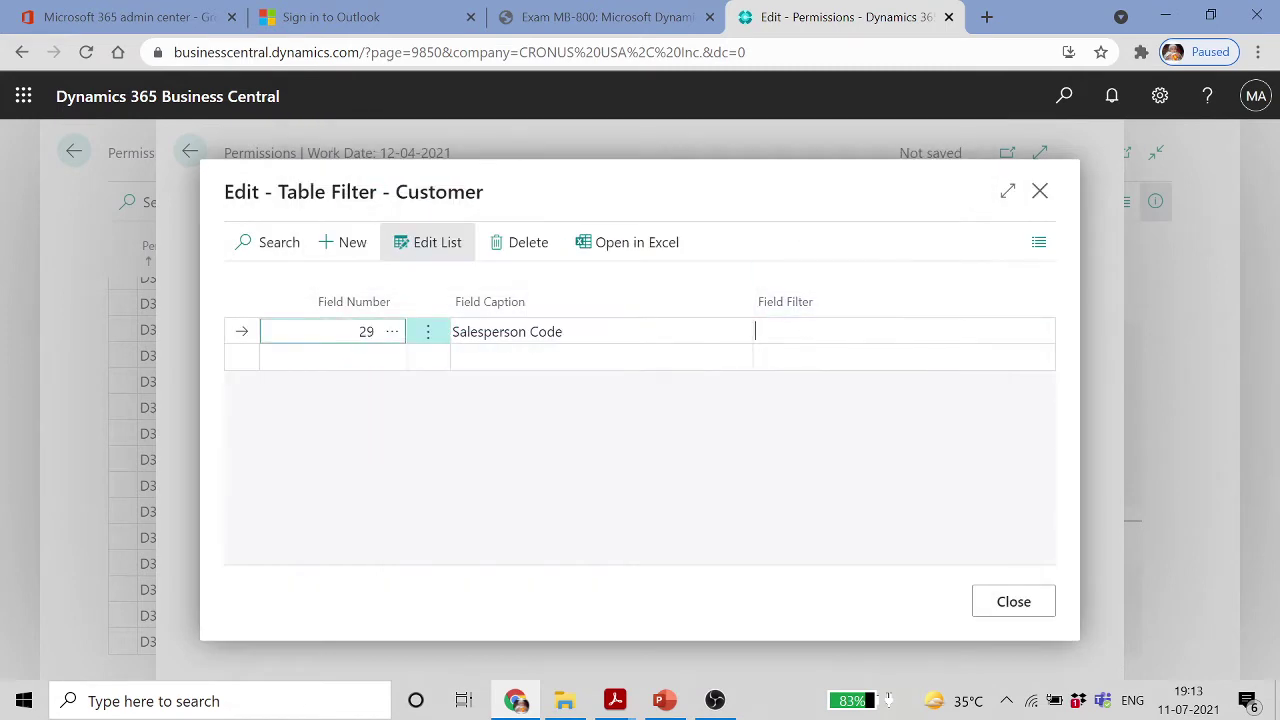
# Enter JR as the Salesperson Code filter value and apply the Customer security filter
pyautogui.press('capslock')
pyautogui.write('JR')
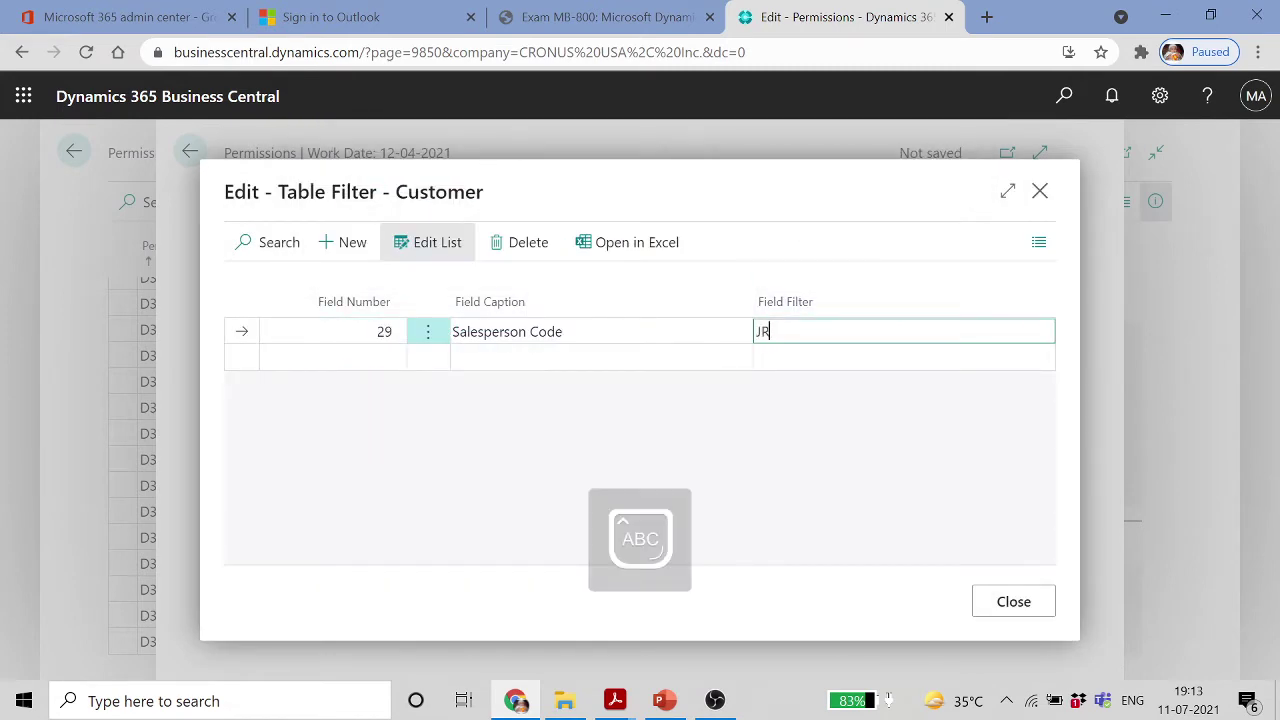
pyautogui.press('Return')
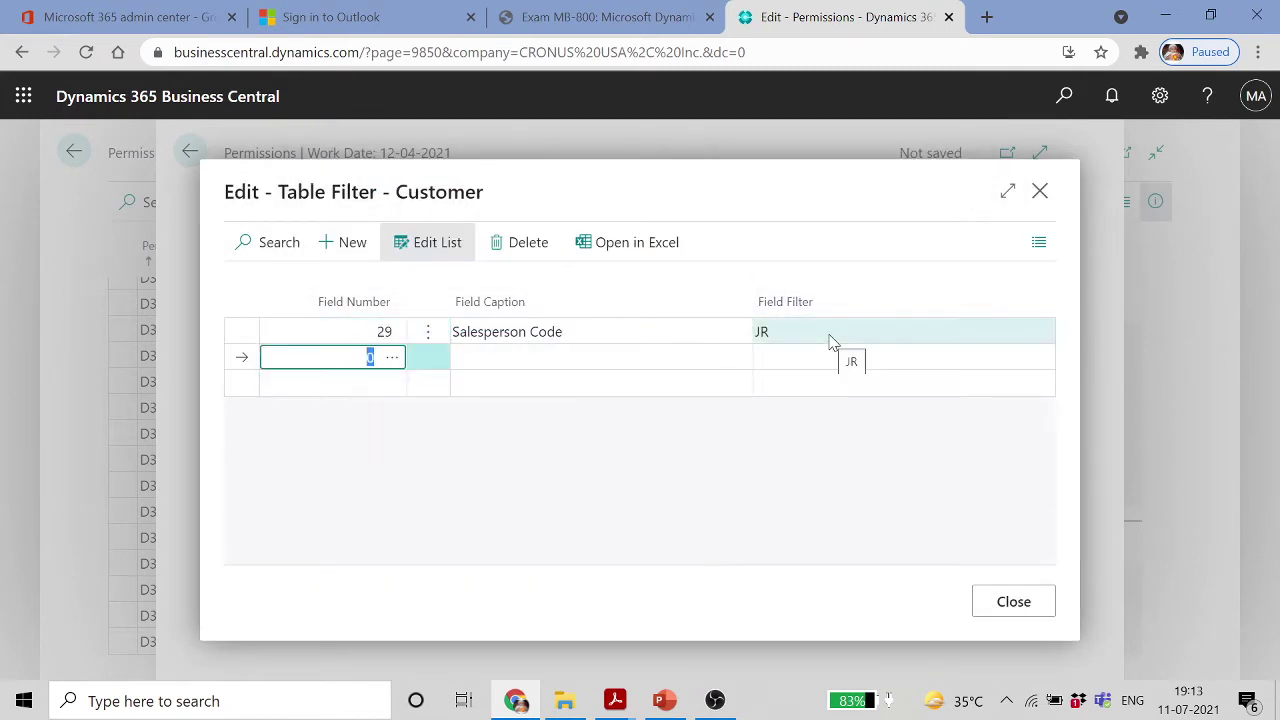
pyautogui.click(637, 331)
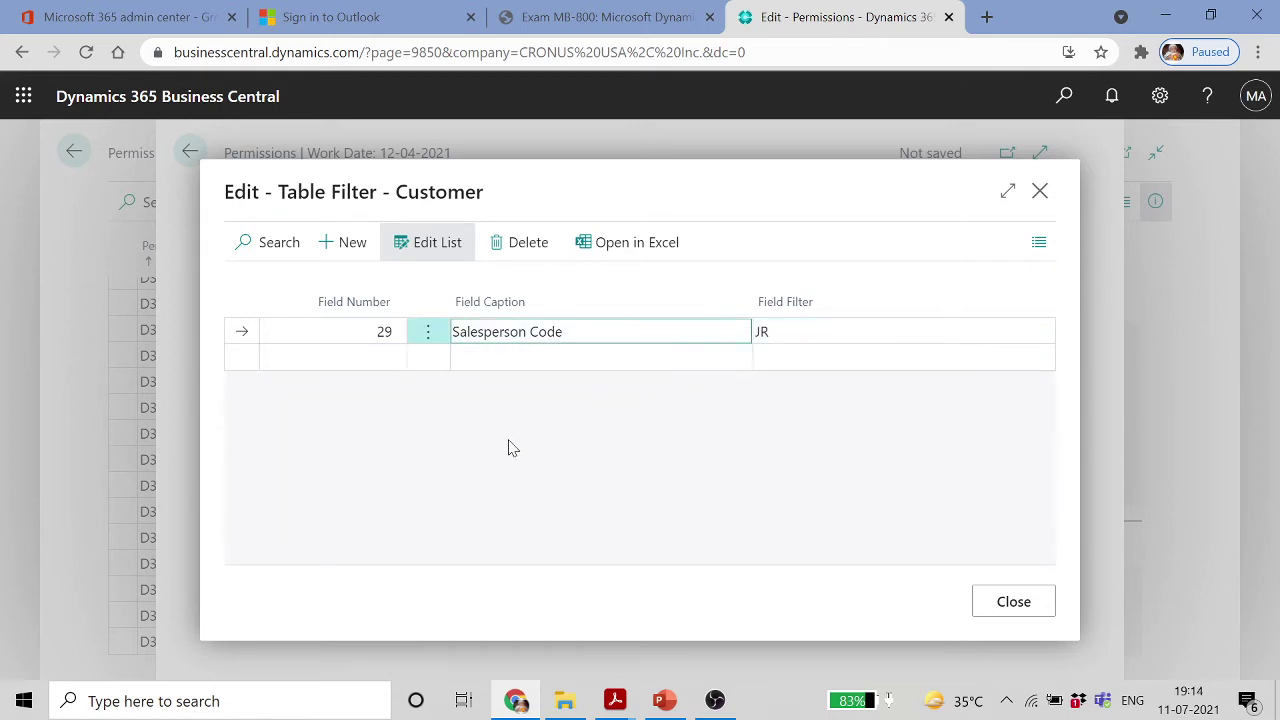
pyautogui.click(762, 331)
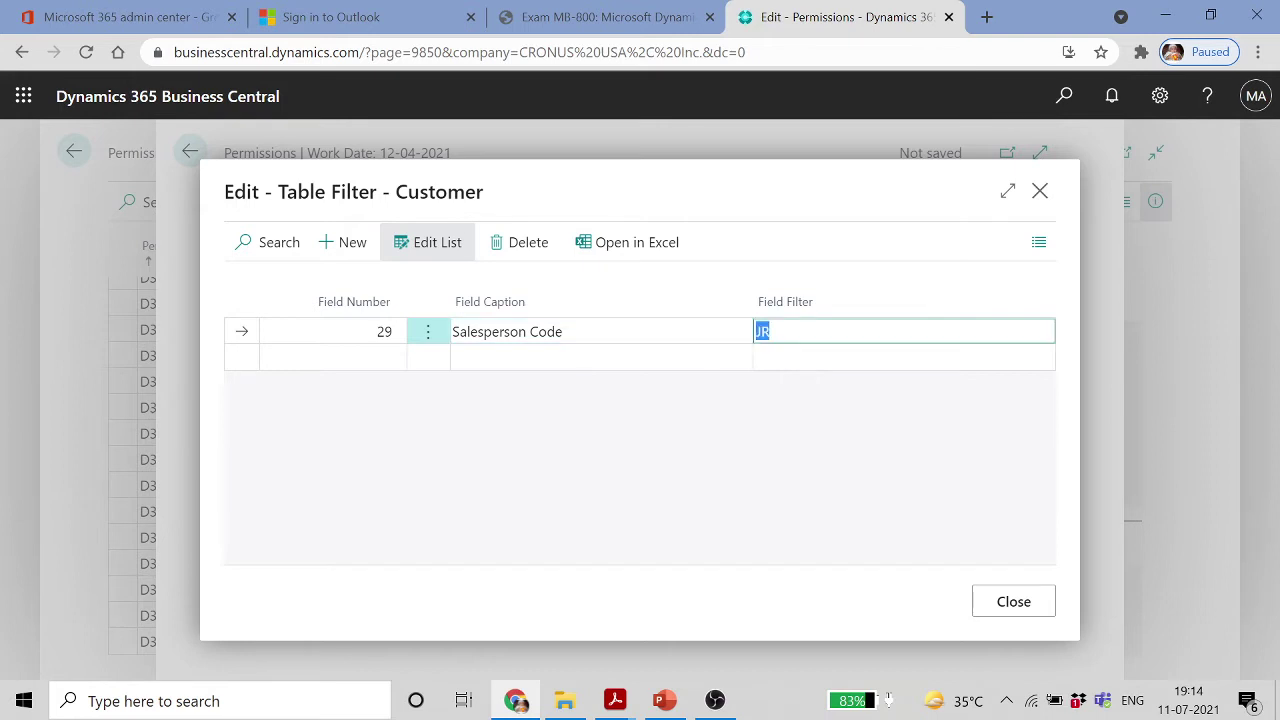
pyautogui.click(343, 360)
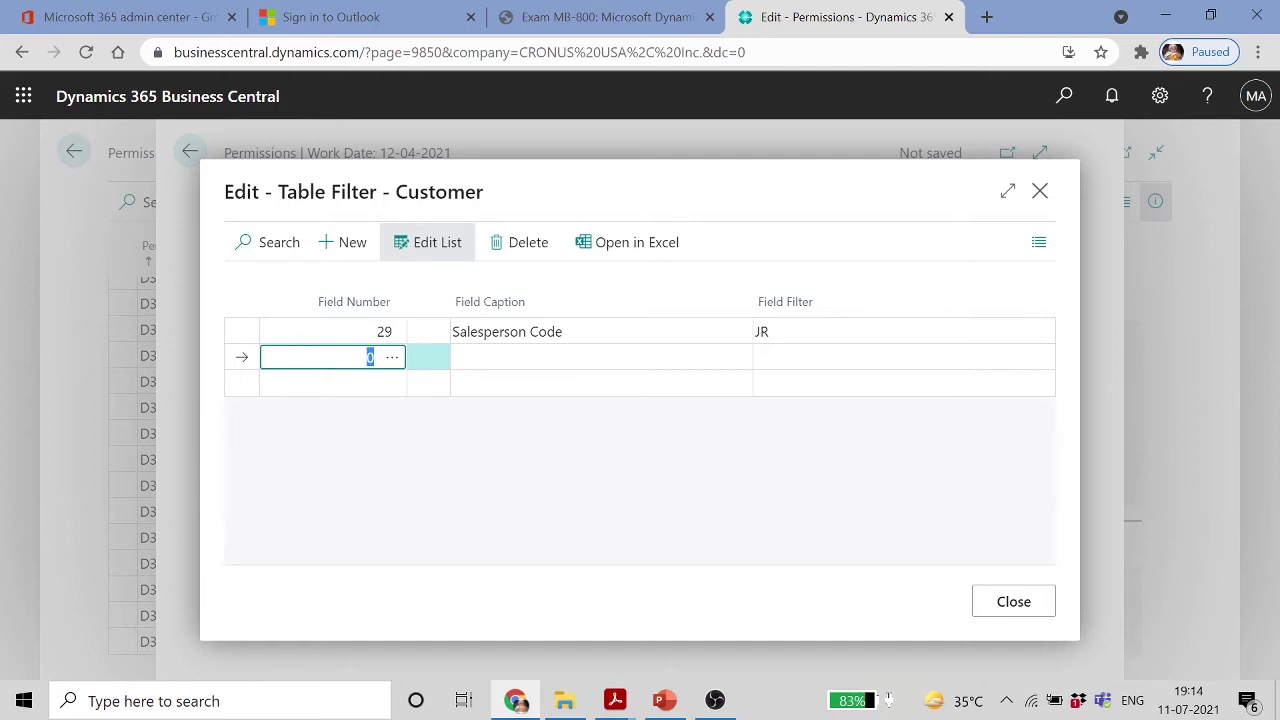
pyautogui.click(791, 333)
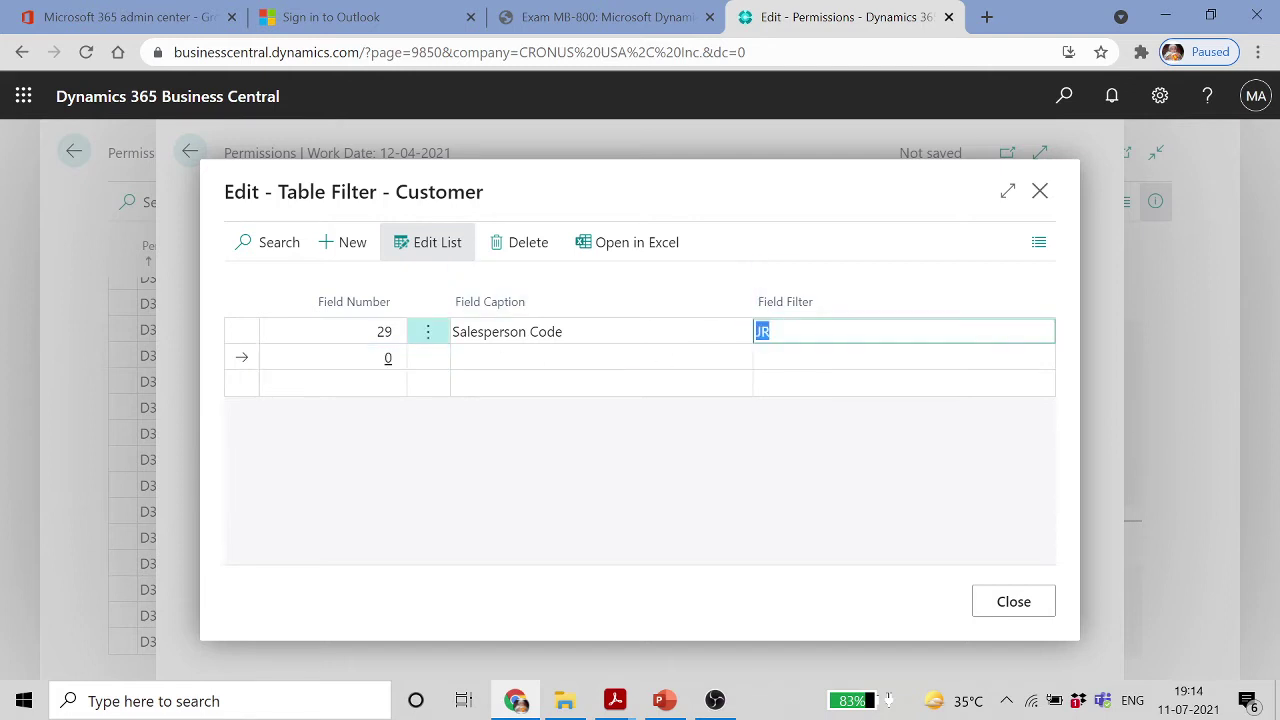
pyautogui.click(1012, 602)
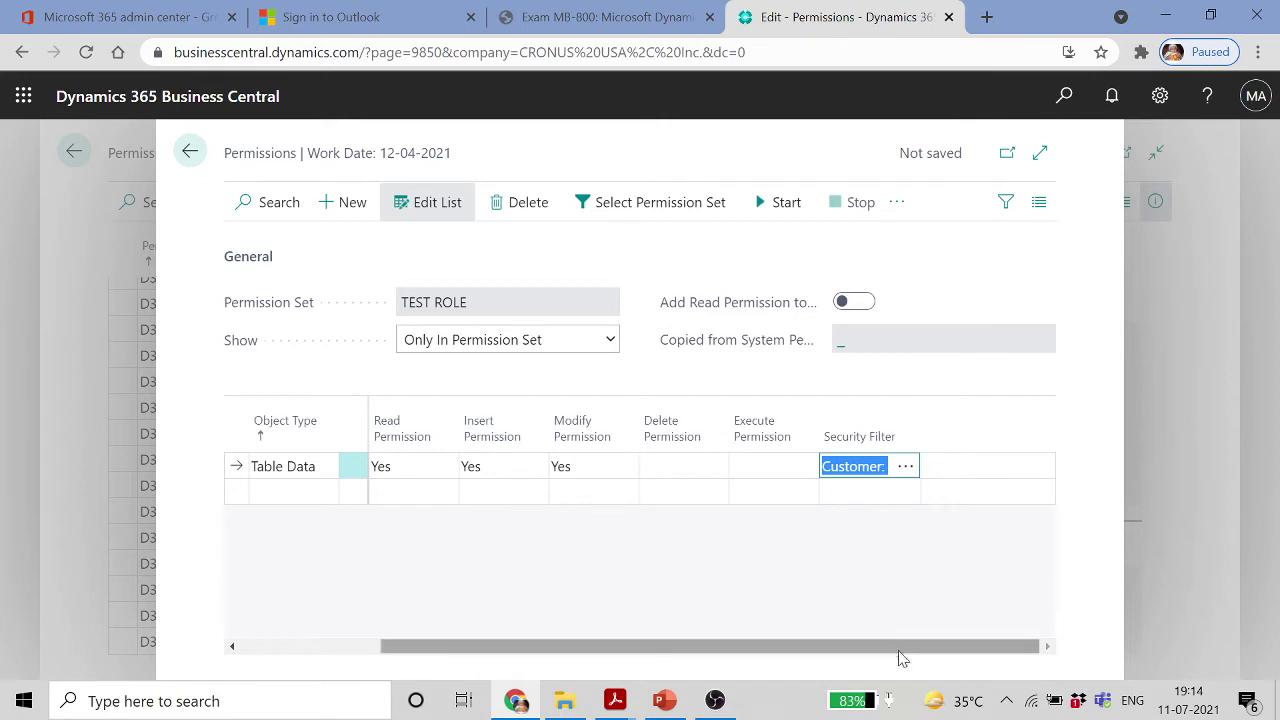
pyautogui.moveTo(900, 646); pyautogui.dragTo(517, 650)
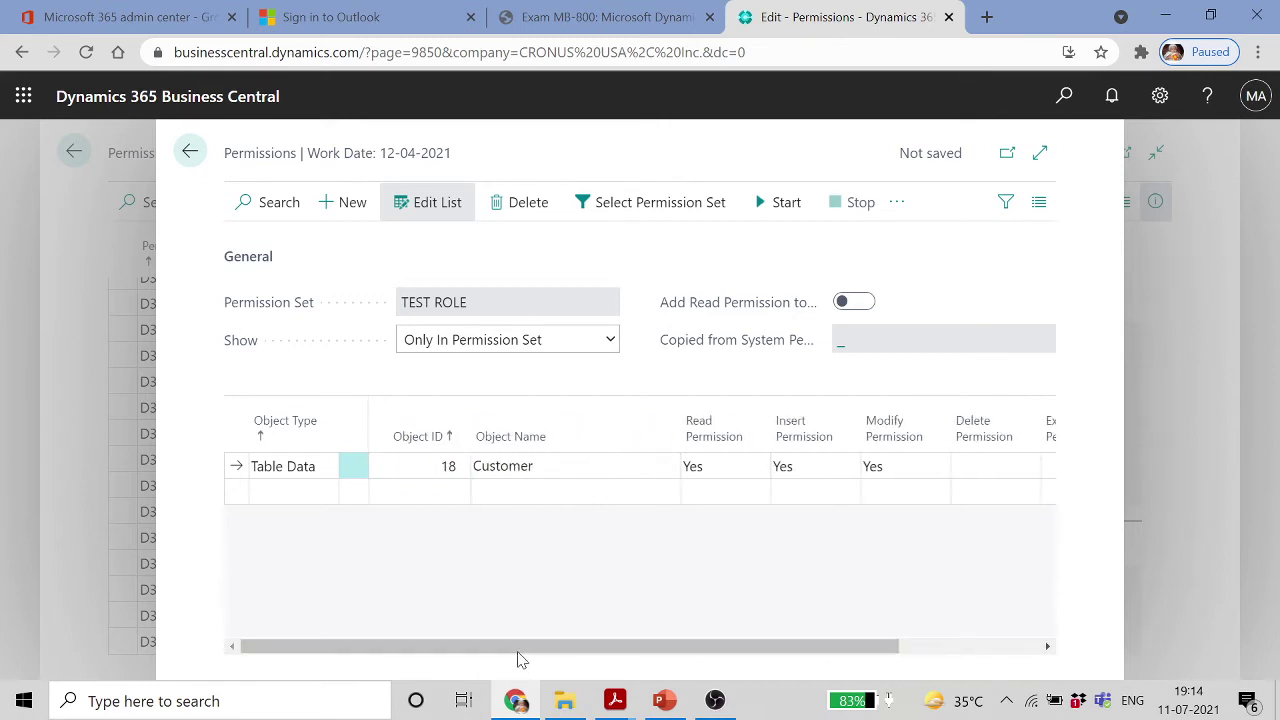
# Add a new Table Data line for object 36, Sales Header
pyautogui.click(297, 498)
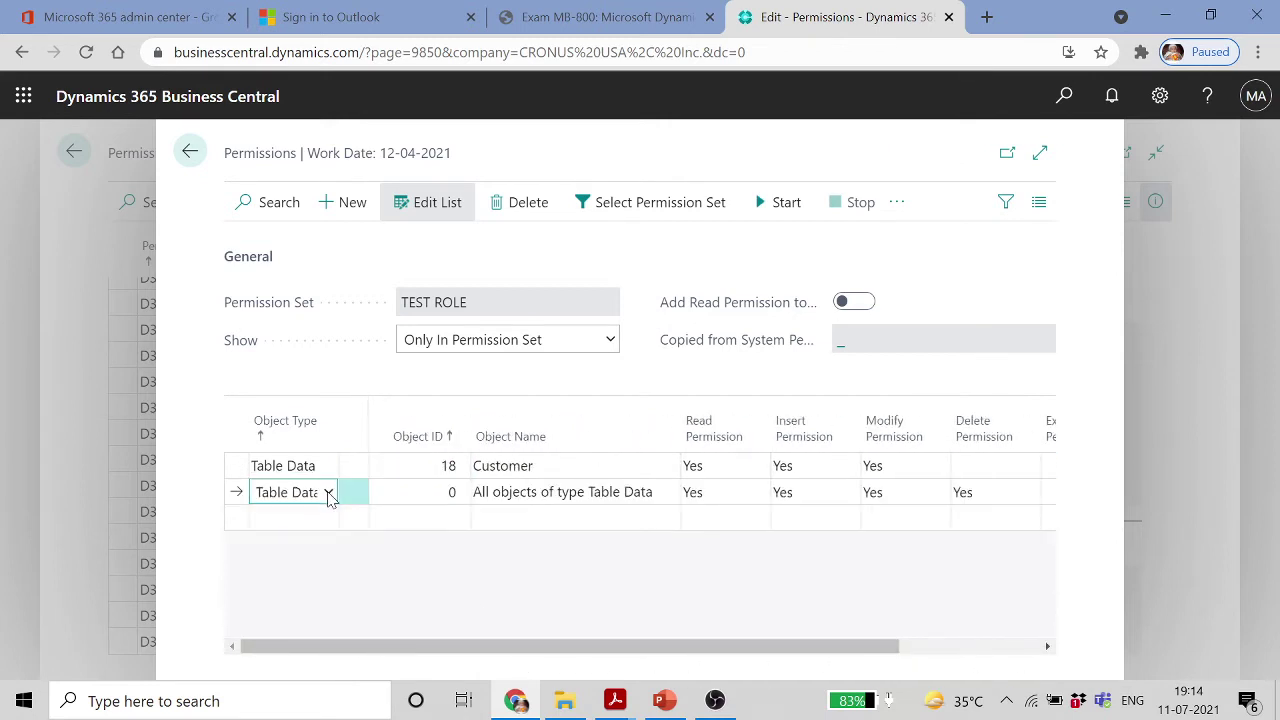
pyautogui.press('Tab')
pyautogui.click(312, 525)
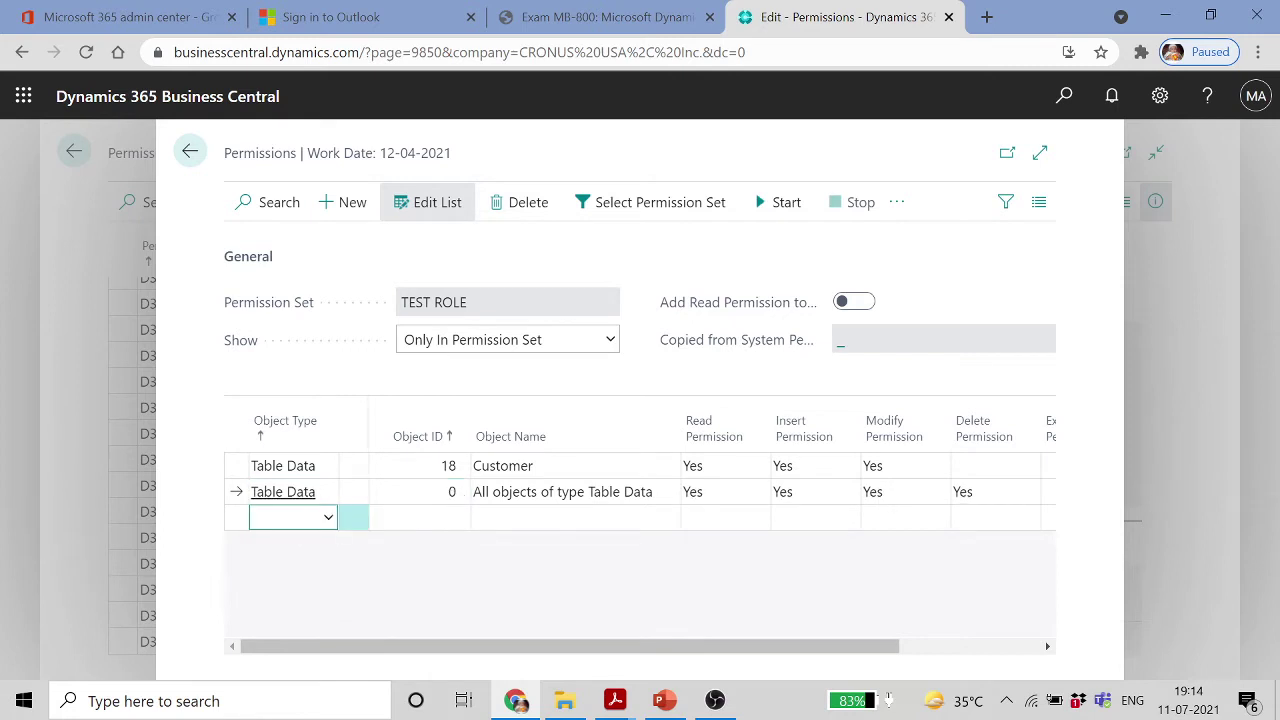
pyautogui.click(445, 492)
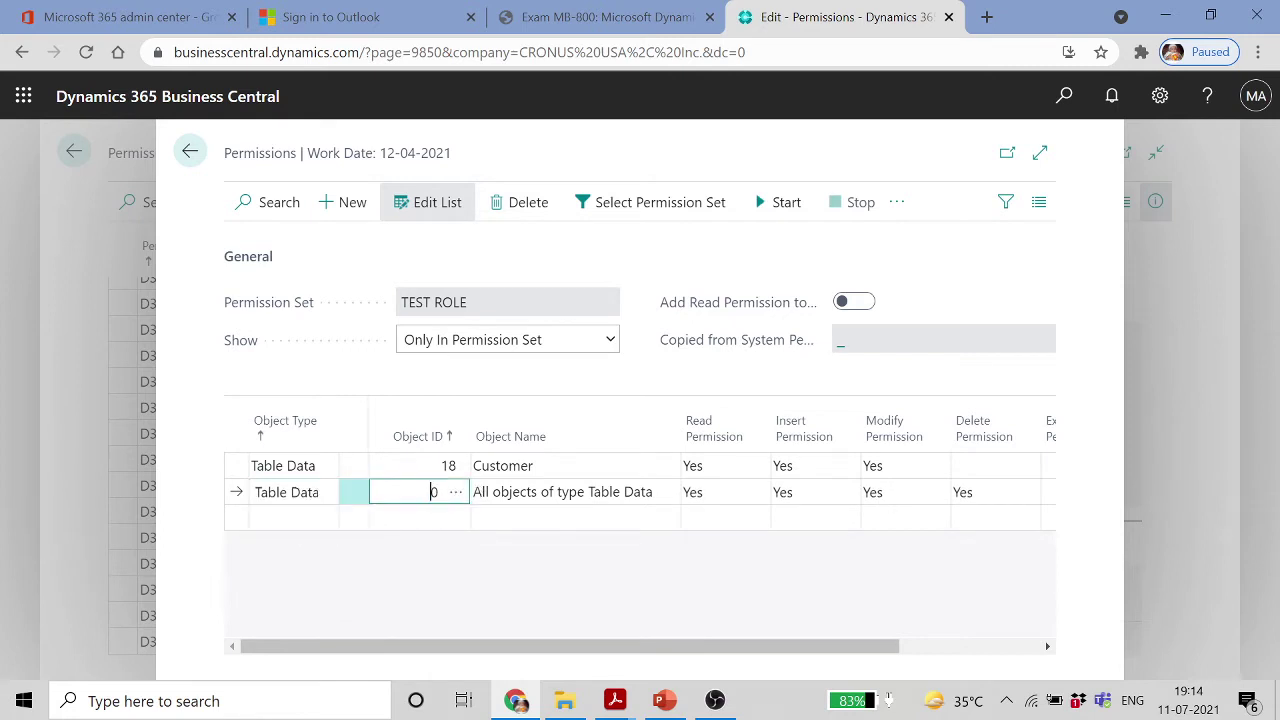
pyautogui.click(460, 493)
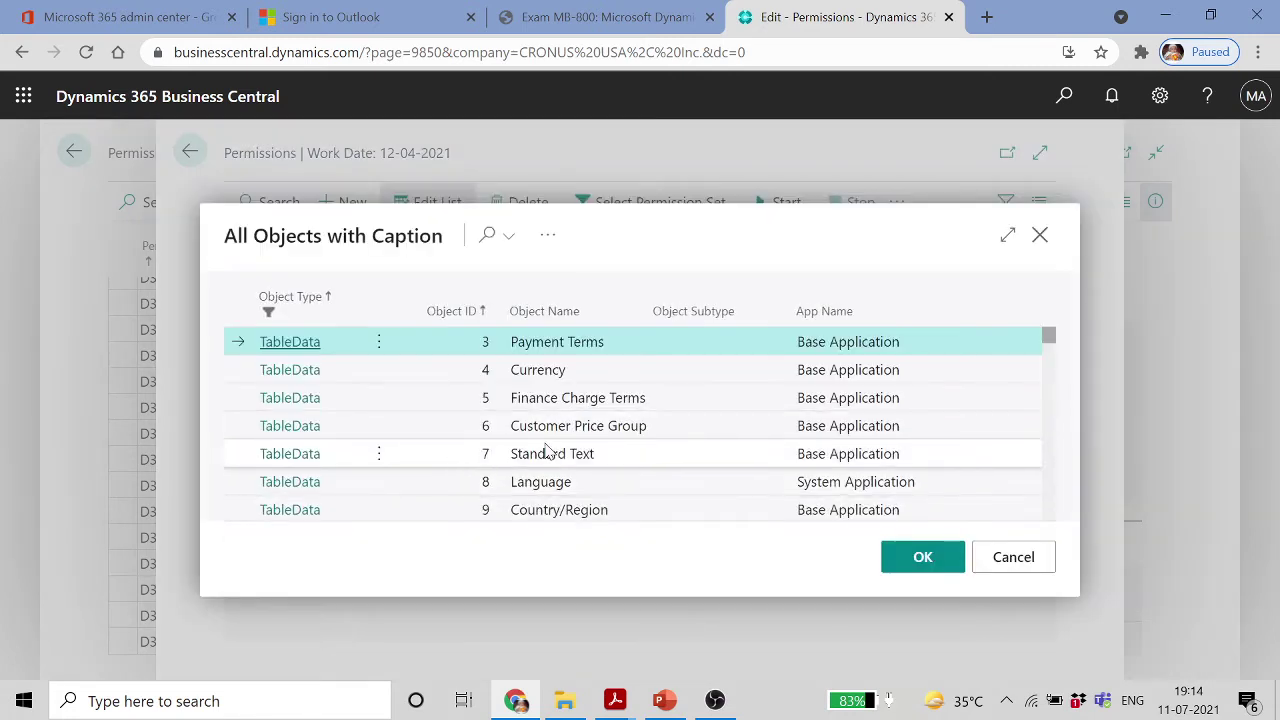
pyautogui.scroll(-3, 543, 449)
pyautogui.scroll(-3, 547, 450)
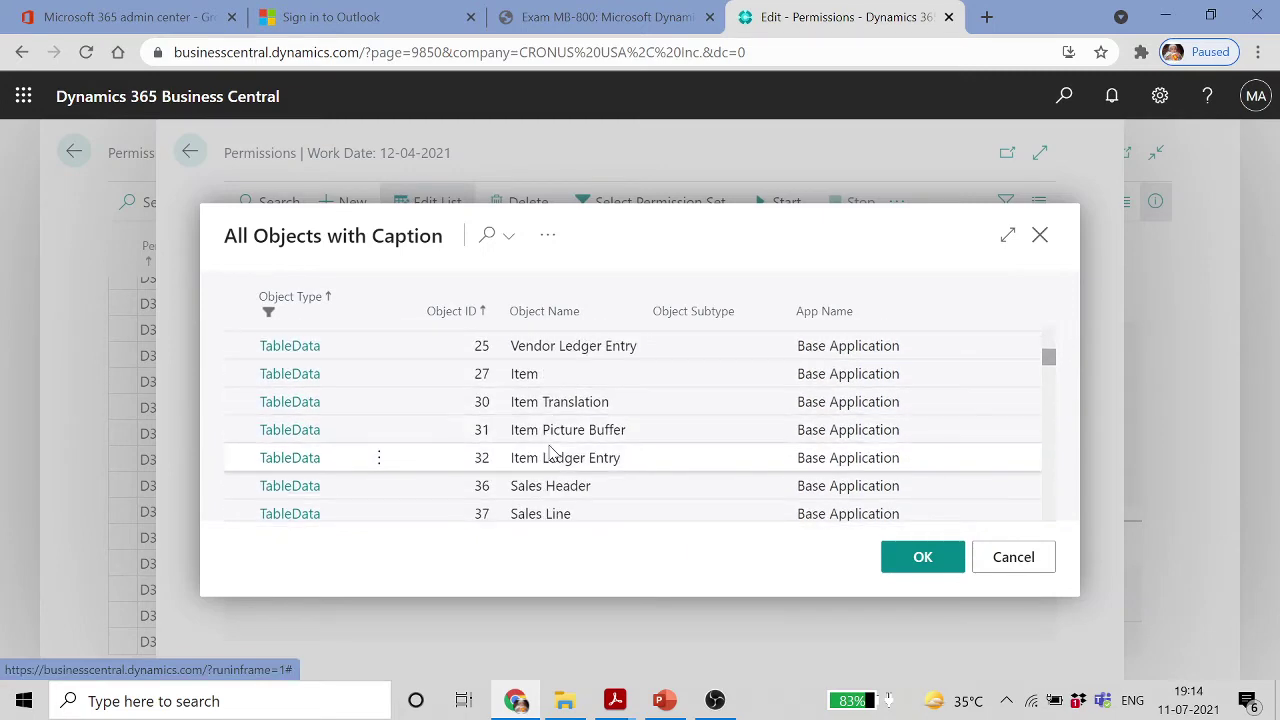
pyautogui.click(570, 490)
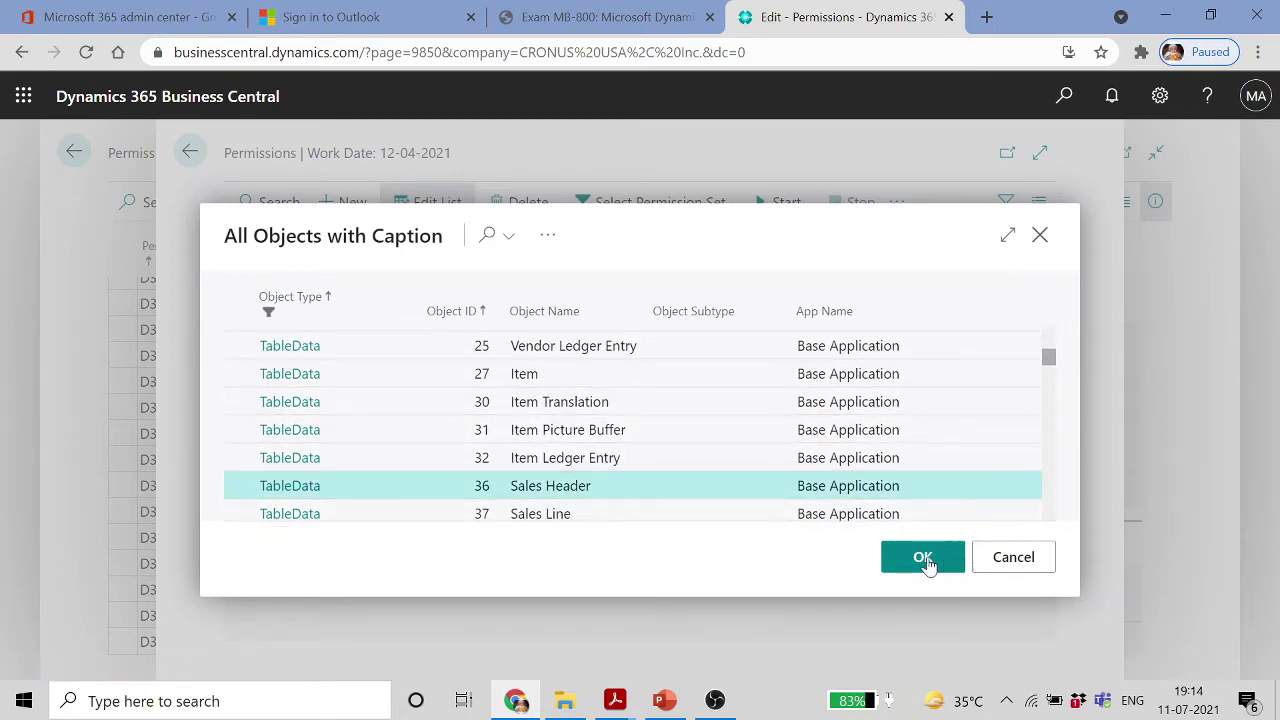
pyautogui.click(923, 557)
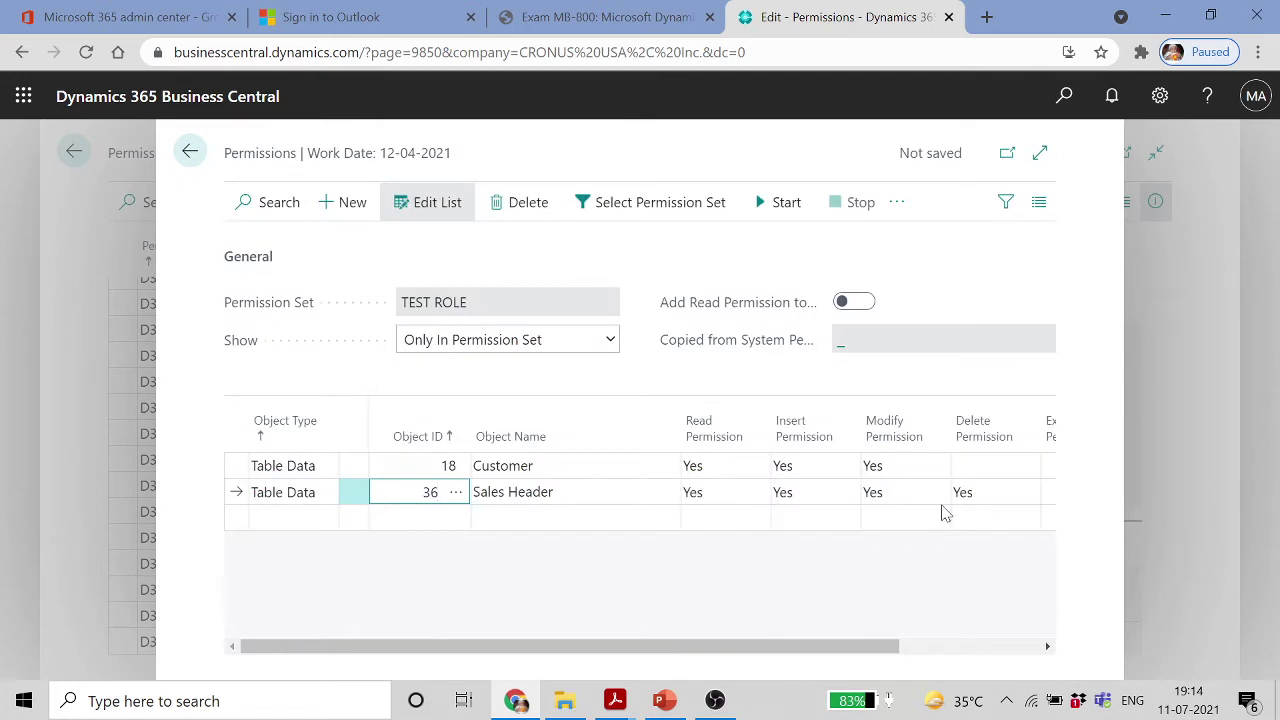
# Add a Table Data line for object 37, Sales Line
pyautogui.click(386, 520)
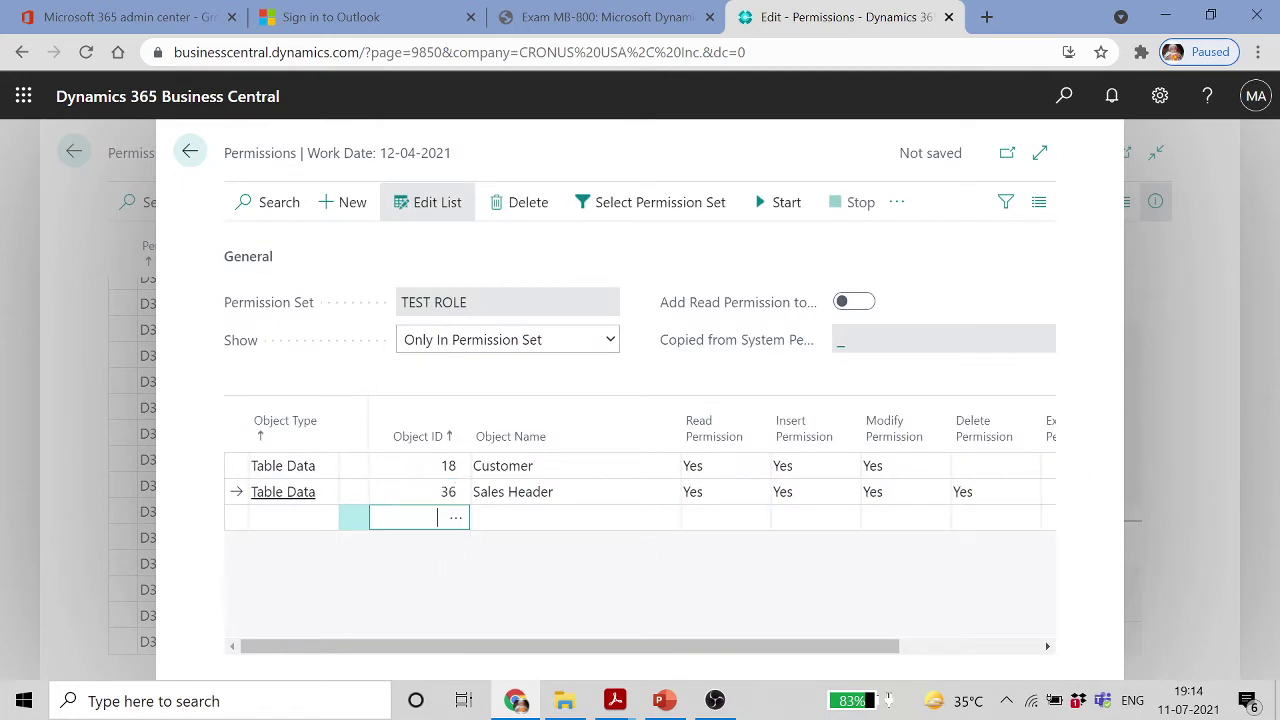
pyautogui.write('37')
pyautogui.press('Tab')
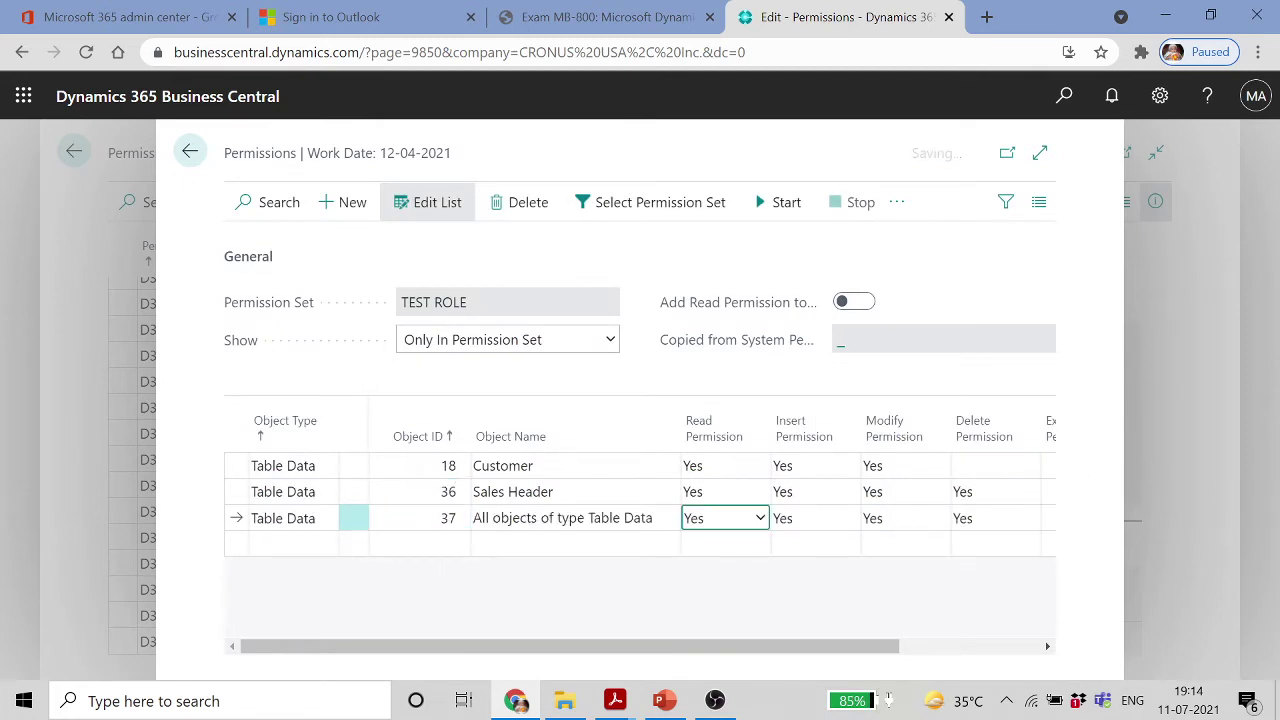
pyautogui.press('Tab')
pyautogui.press('Tab')
pyautogui.press('Tab')
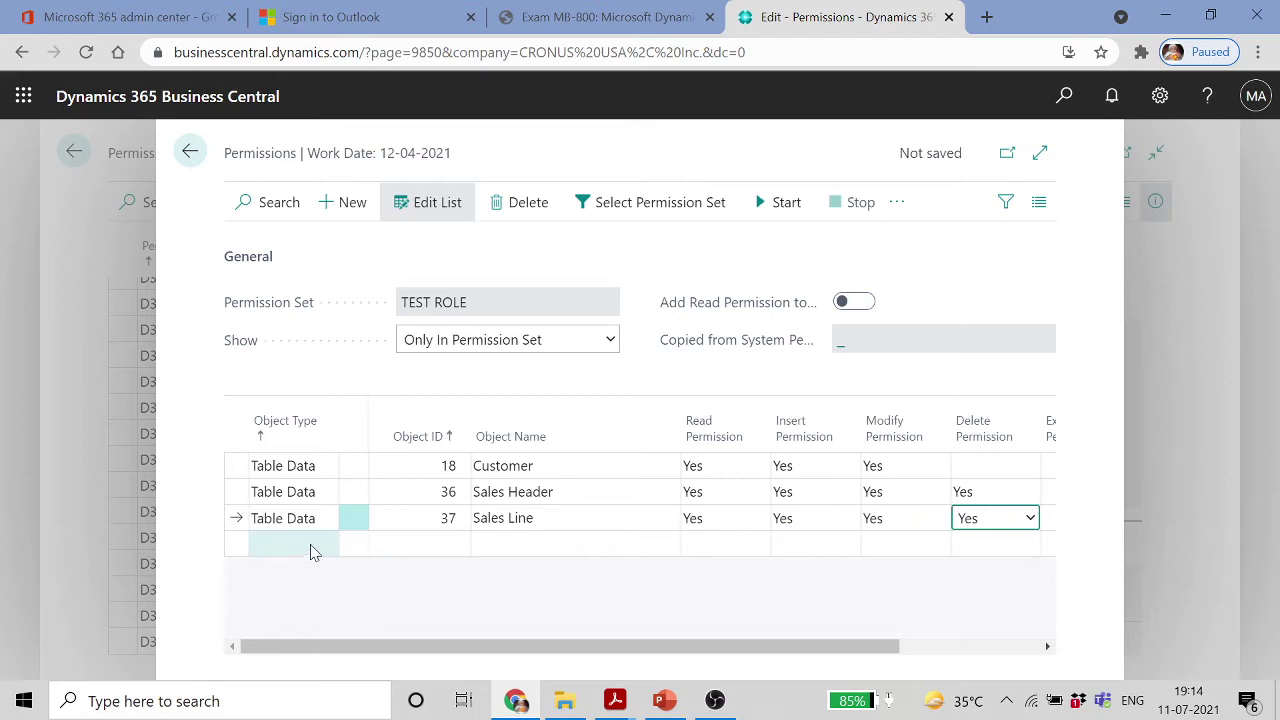
# Add a Table line with Object ID 0 covering all tables, with Execute Permission Yes
pyautogui.click(307, 544)
pyautogui.click(329, 546)
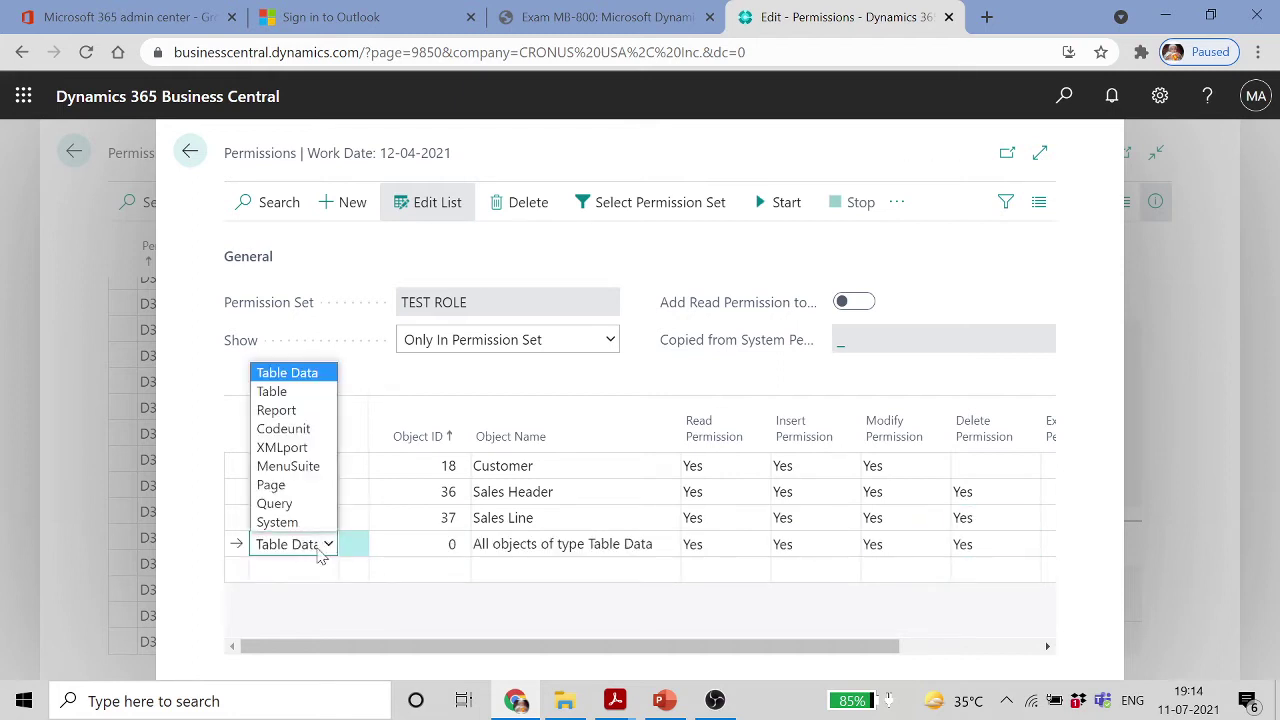
pyautogui.click(287, 390)
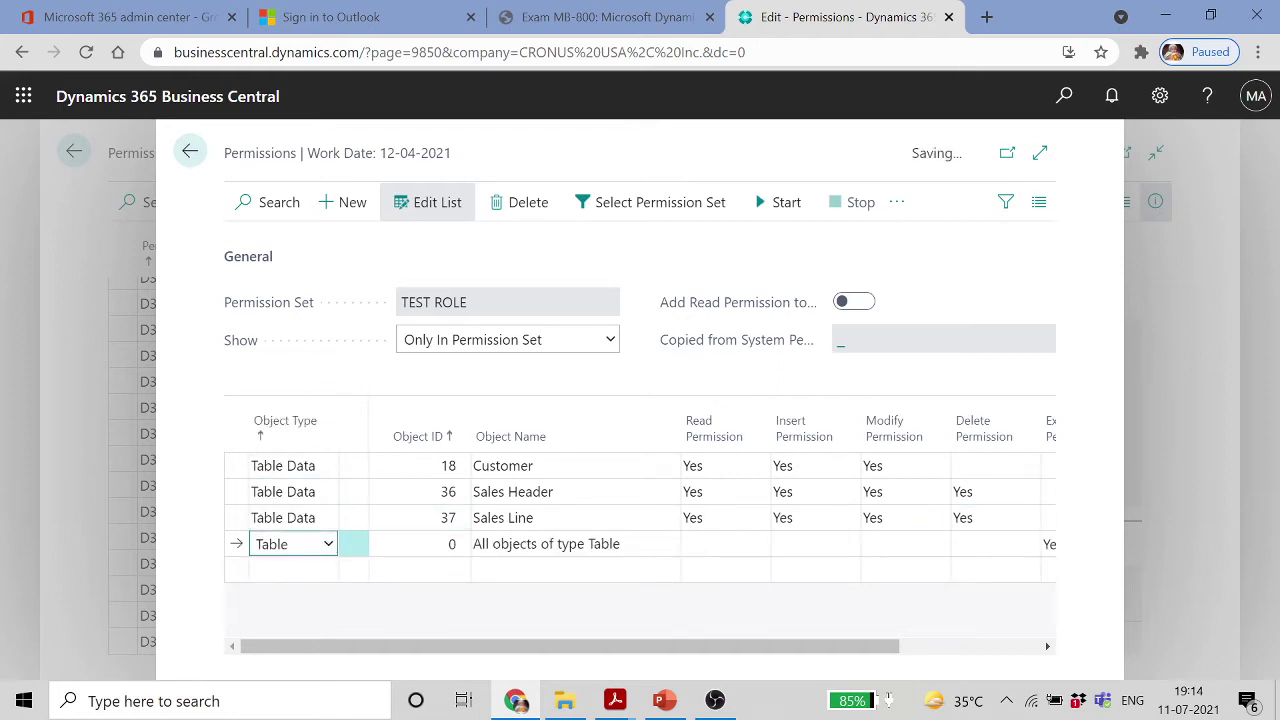
pyautogui.click(440, 544)
pyautogui.press('Return')
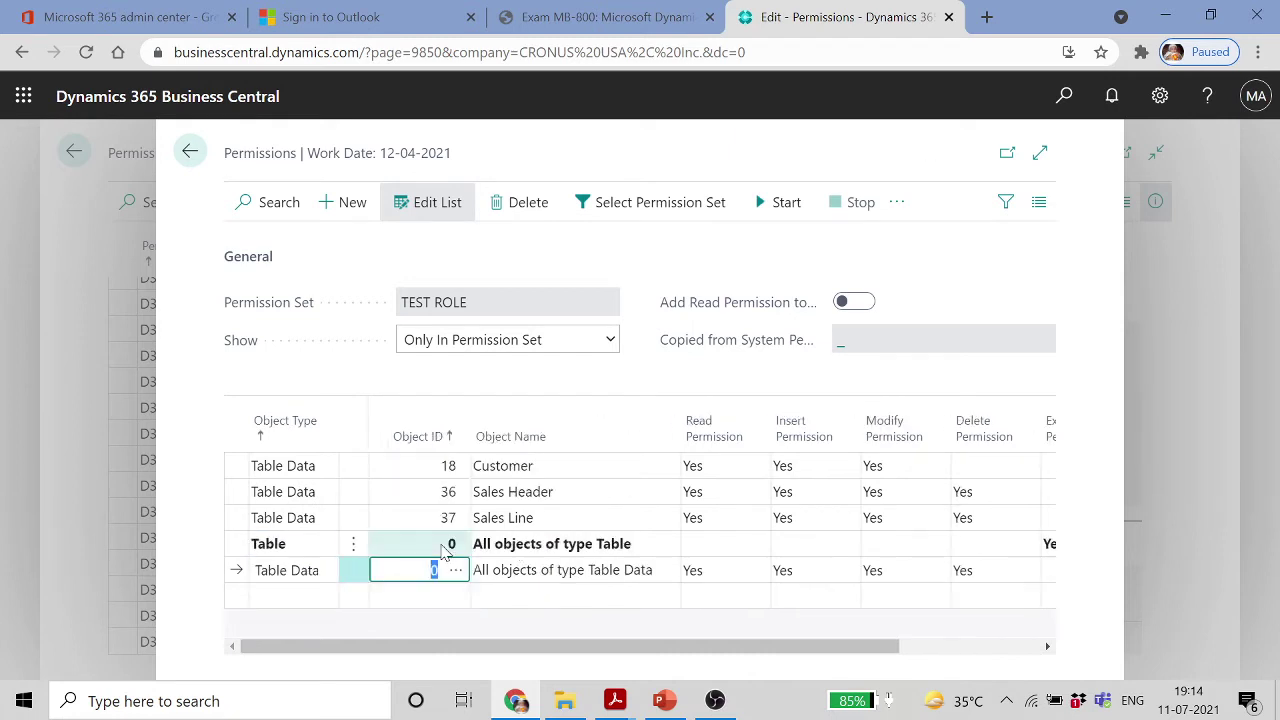
pyautogui.click(752, 550)
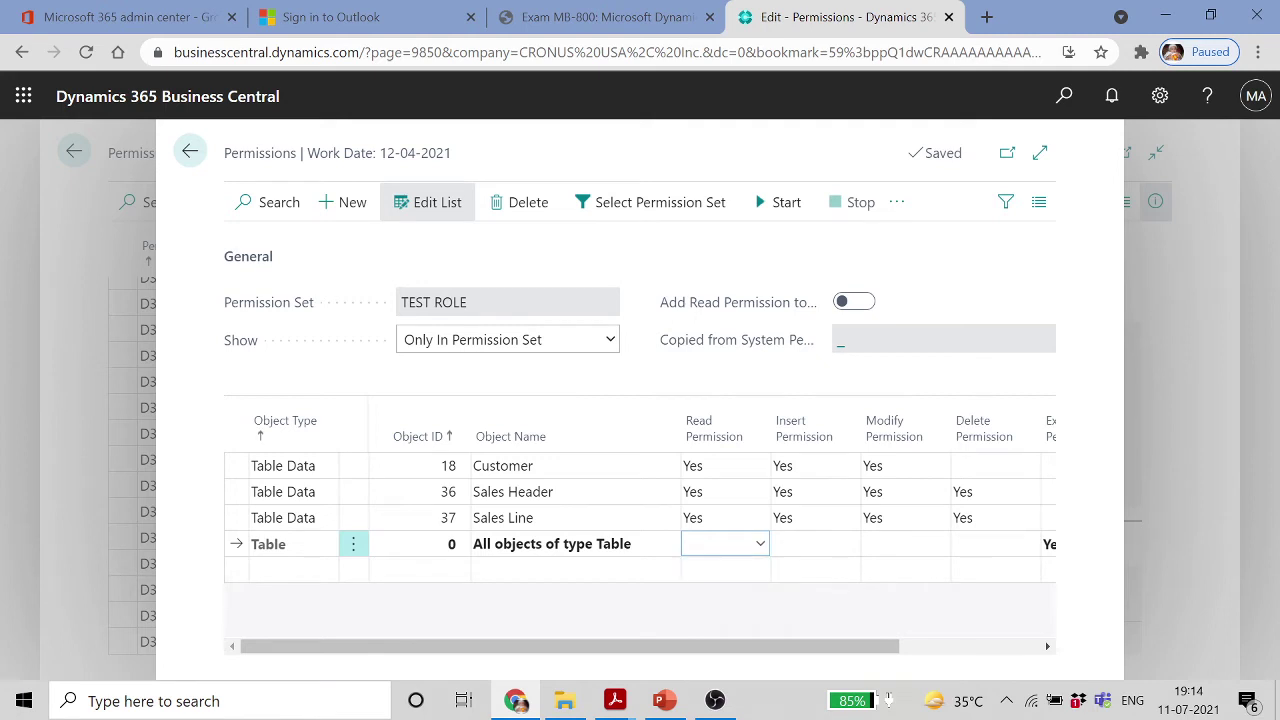
pyautogui.click(275, 570)
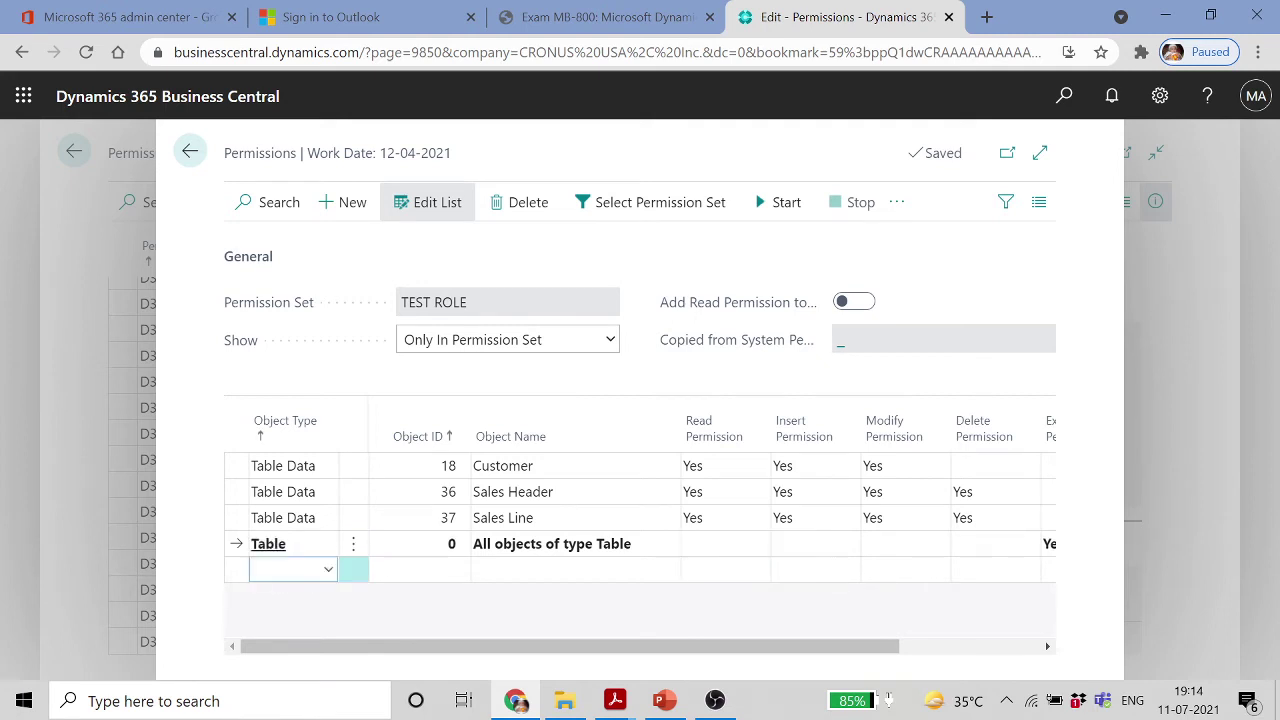
pyautogui.click(297, 545)
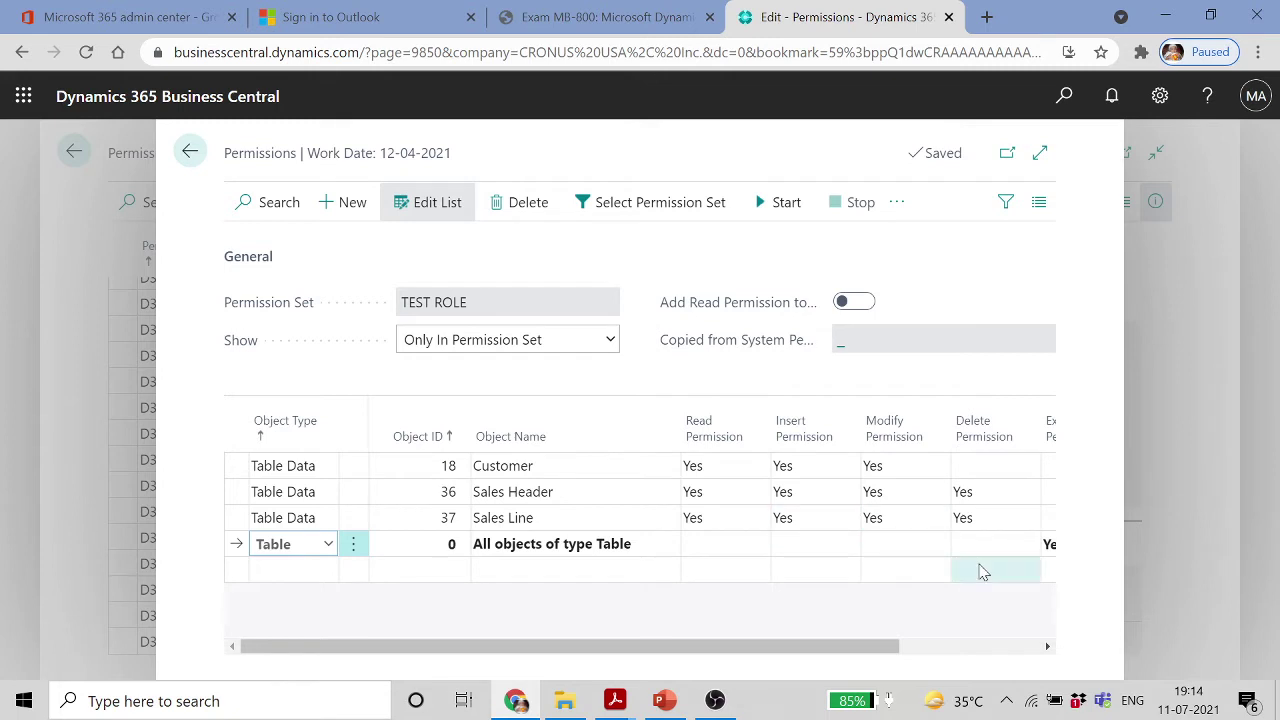
pyautogui.click(724, 544)
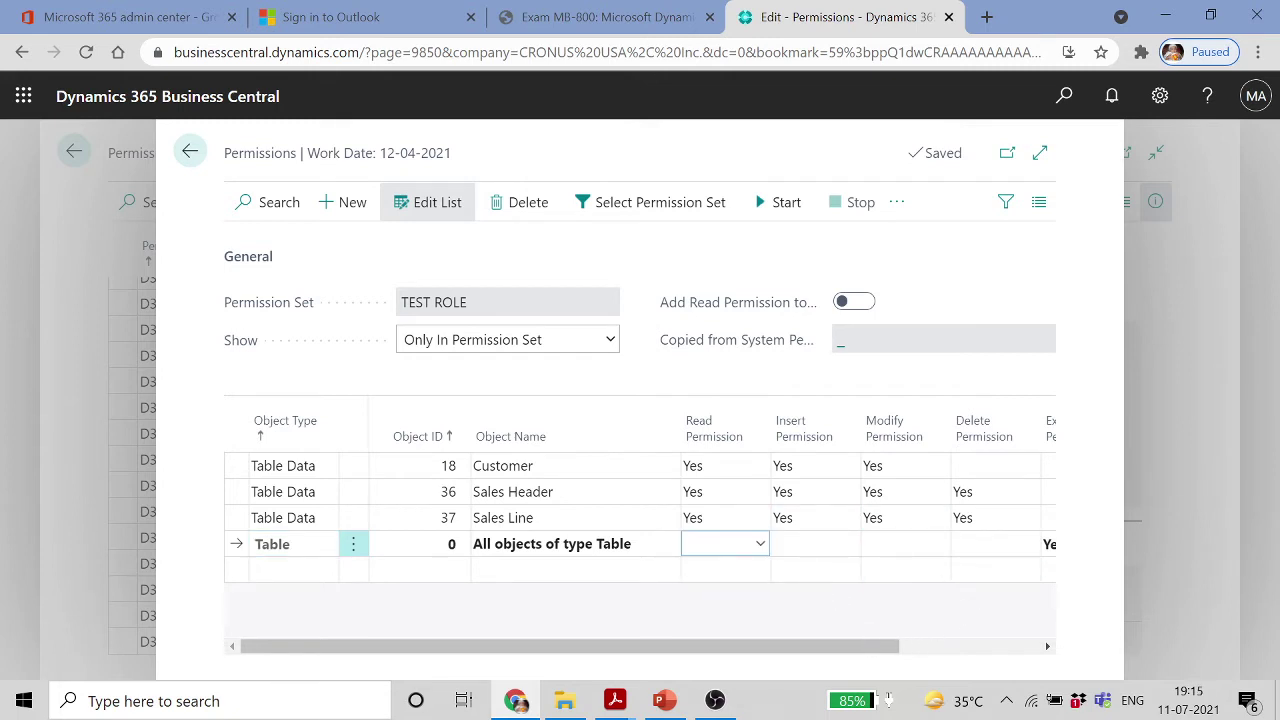
pyautogui.moveTo(890, 646); pyautogui.dragTo(1030, 648)
pyautogui.click(783, 548)
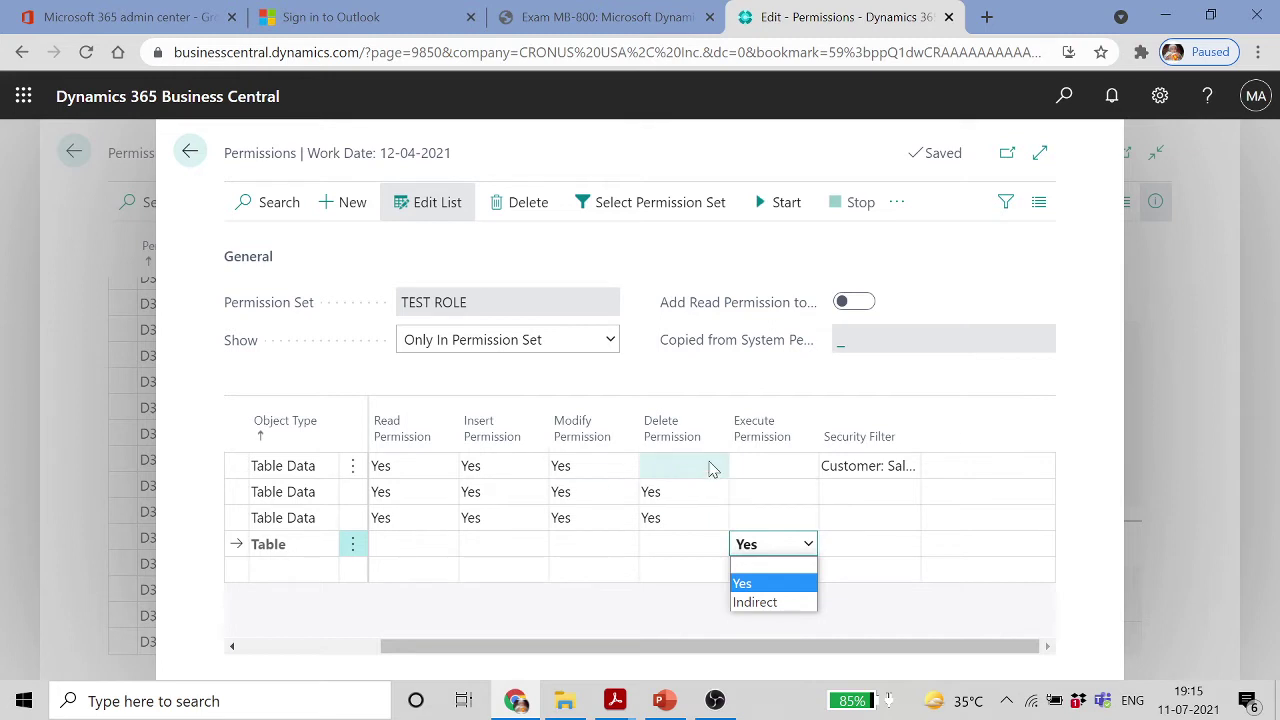
pyautogui.click(768, 471)
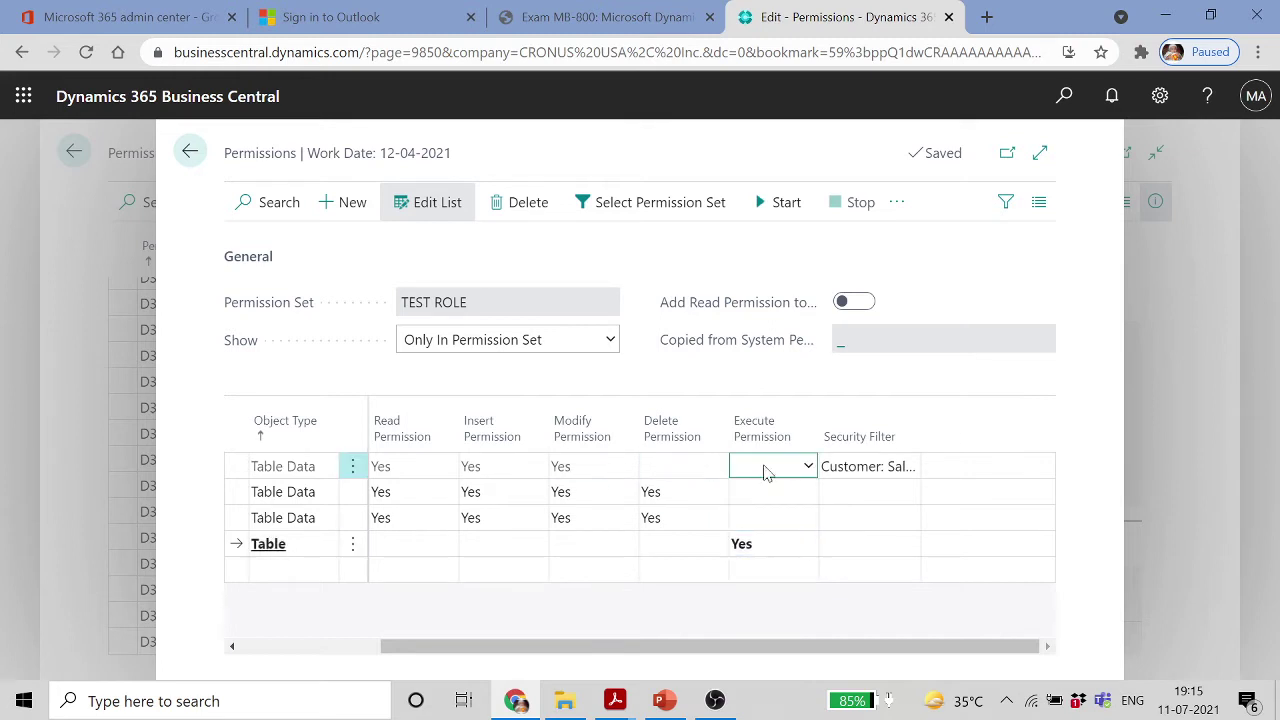
pyautogui.moveTo(866, 651); pyautogui.dragTo(634, 646)
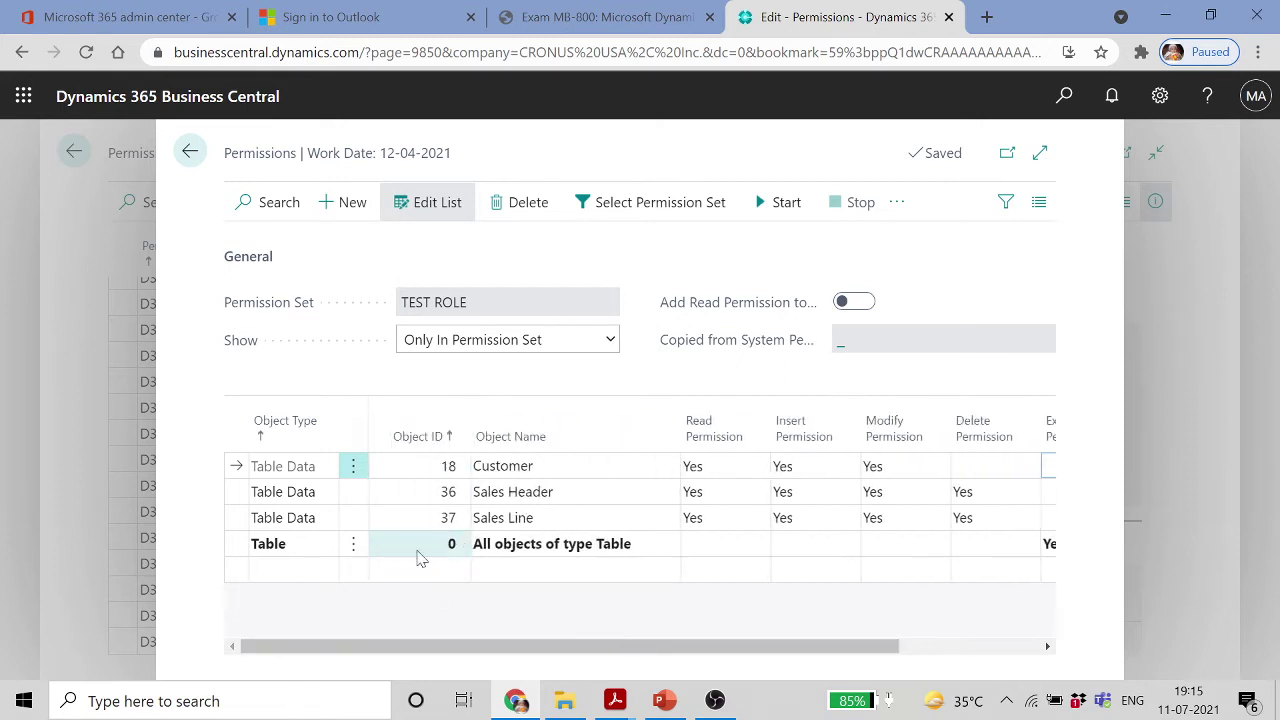
pyautogui.click(305, 572)
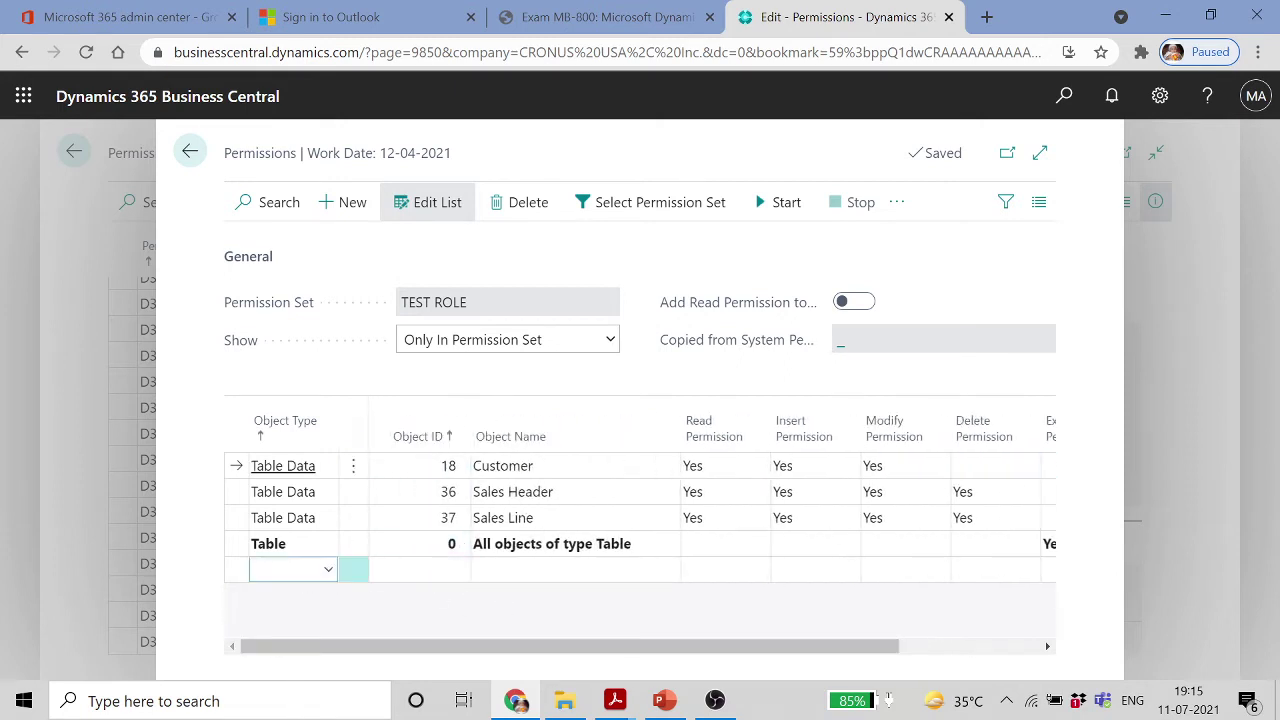
# Add a Page permission line for the Sales Order page
pyautogui.click(328, 572)
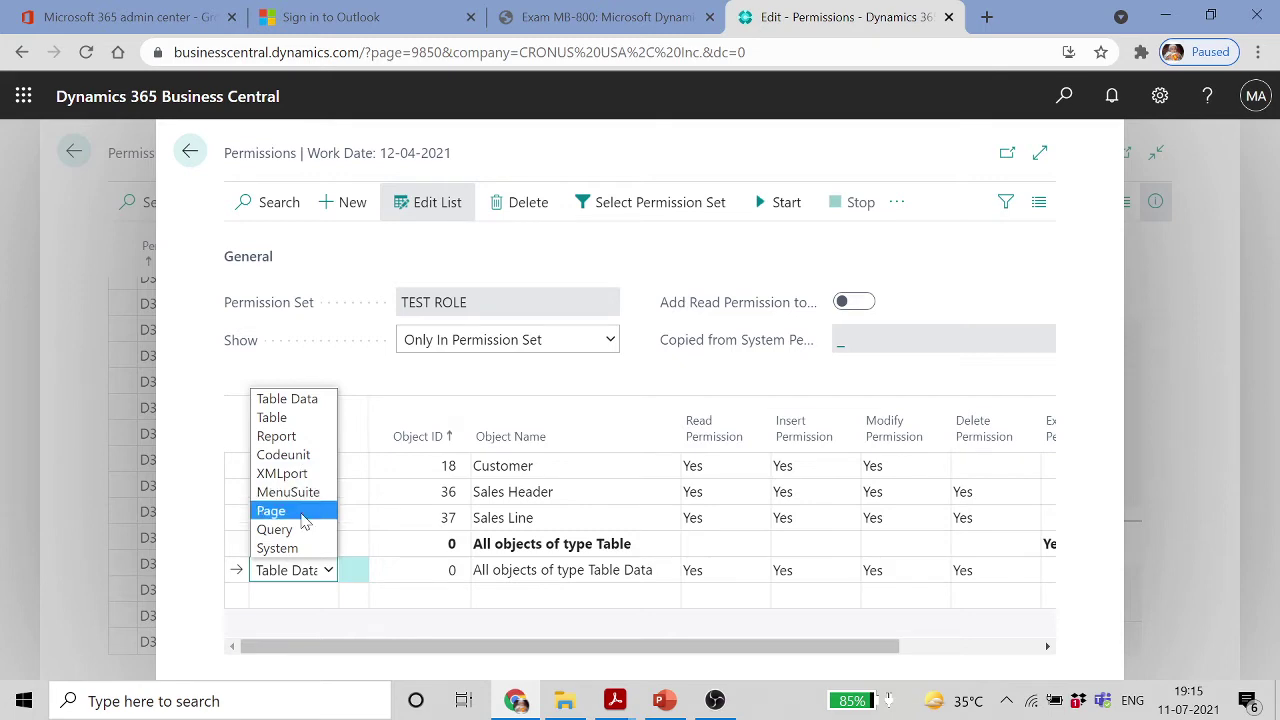
pyautogui.click(302, 514)
pyautogui.press('Tab')
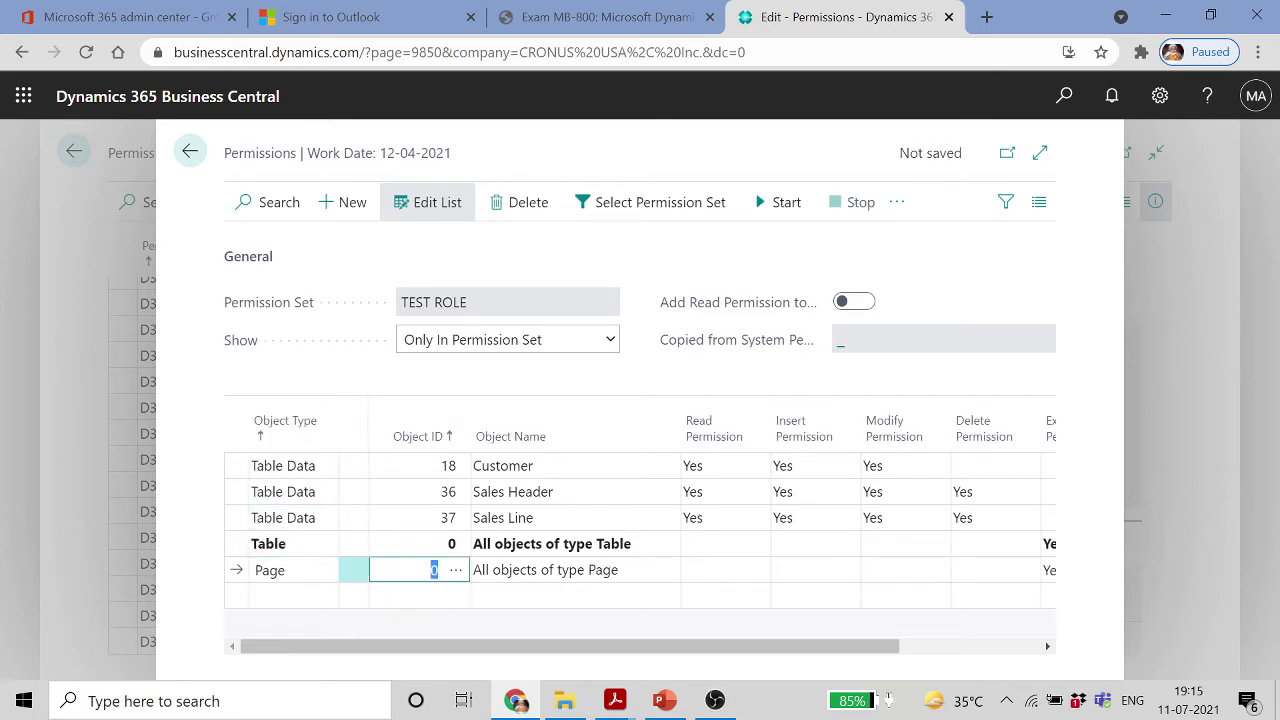
pyautogui.click(459, 570)
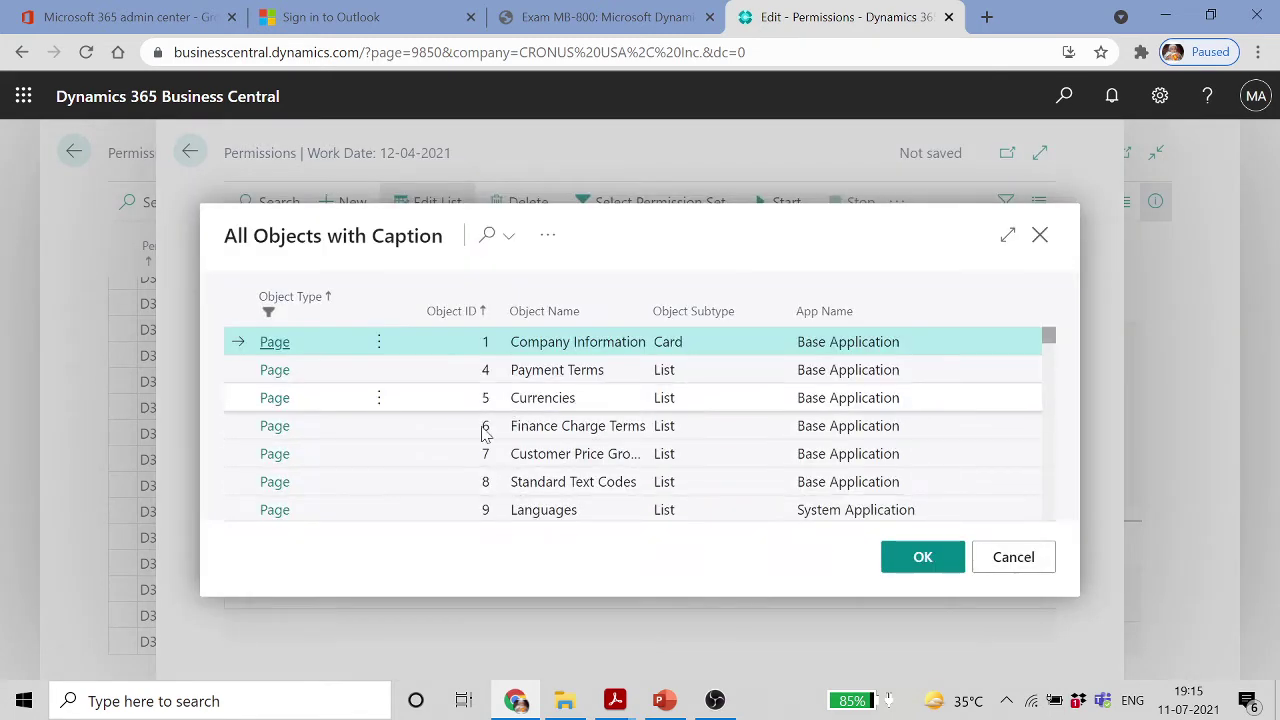
pyautogui.scroll(-8, 505, 495)
pyautogui.scroll(-2, 470, 484)
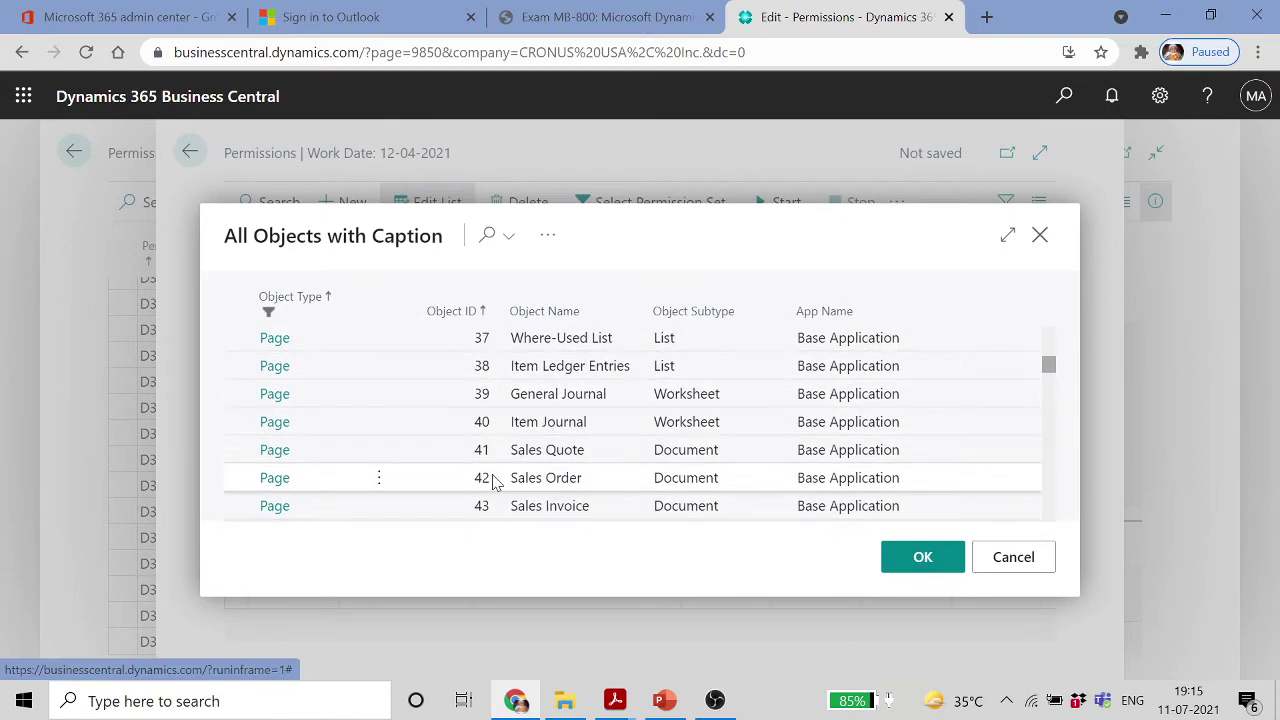
pyautogui.click(493, 482)
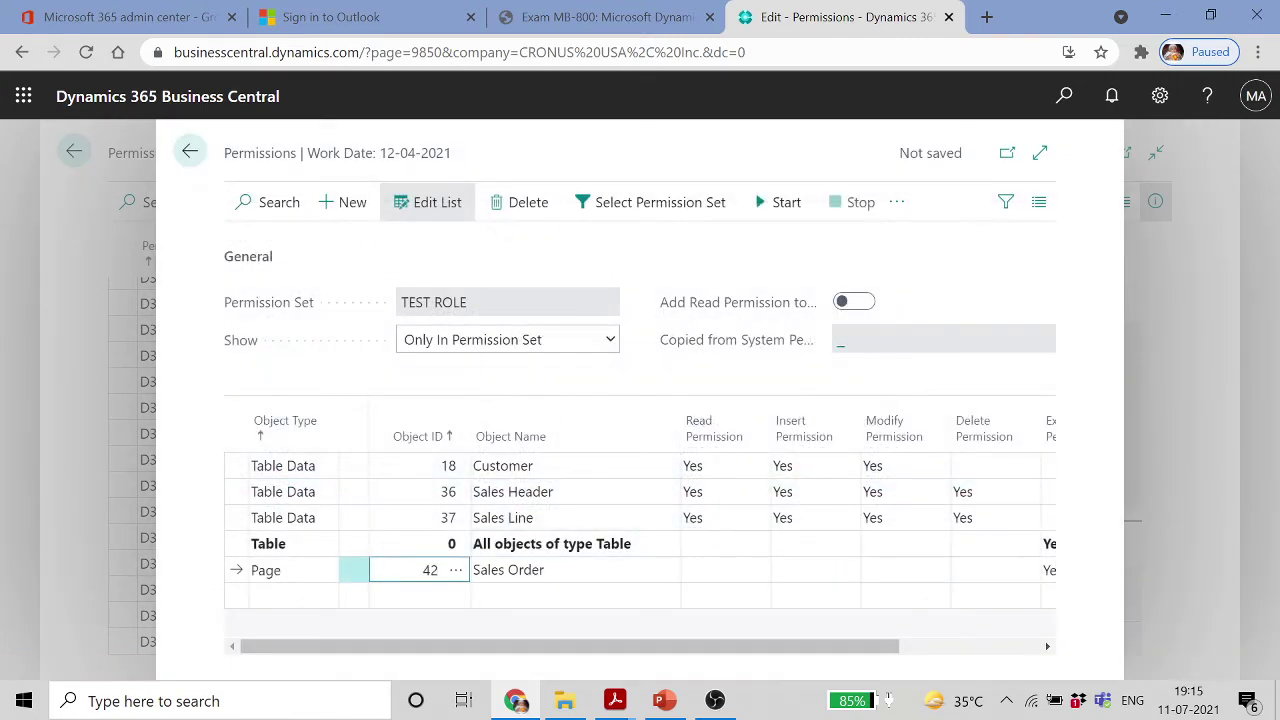
pyautogui.click(716, 570)
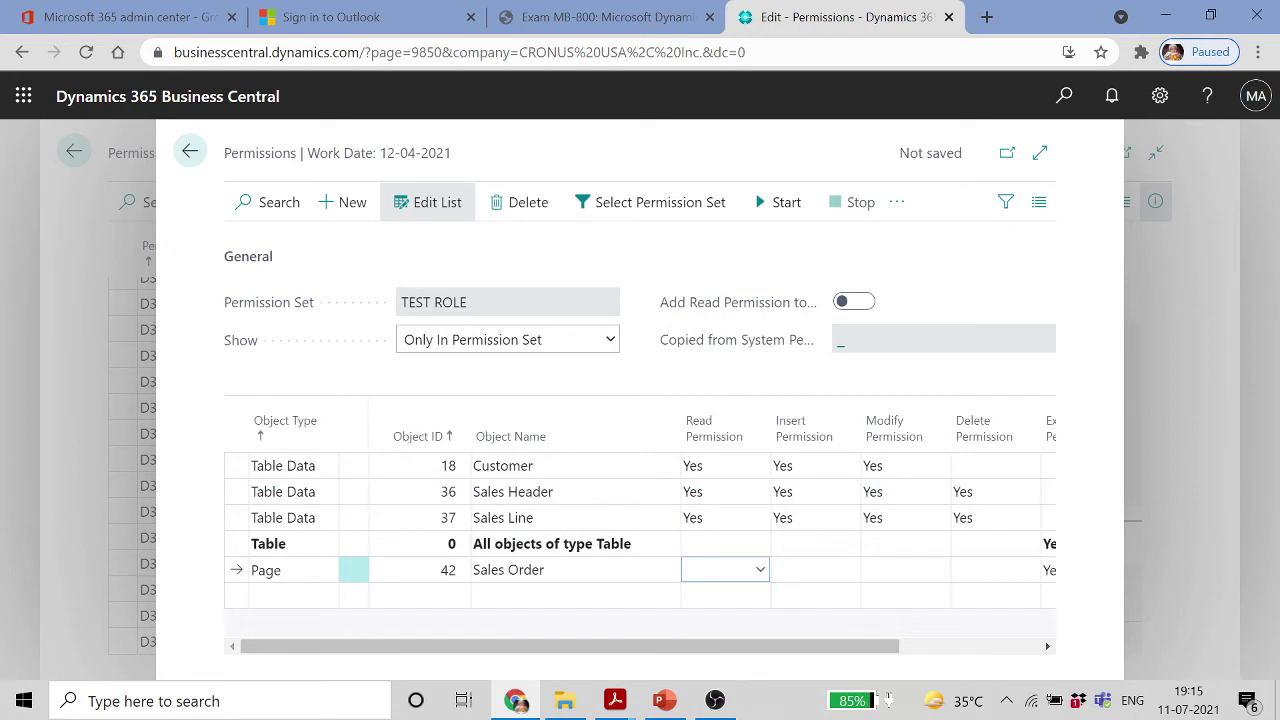
pyautogui.moveTo(883, 646); pyautogui.dragTo(1074, 654)
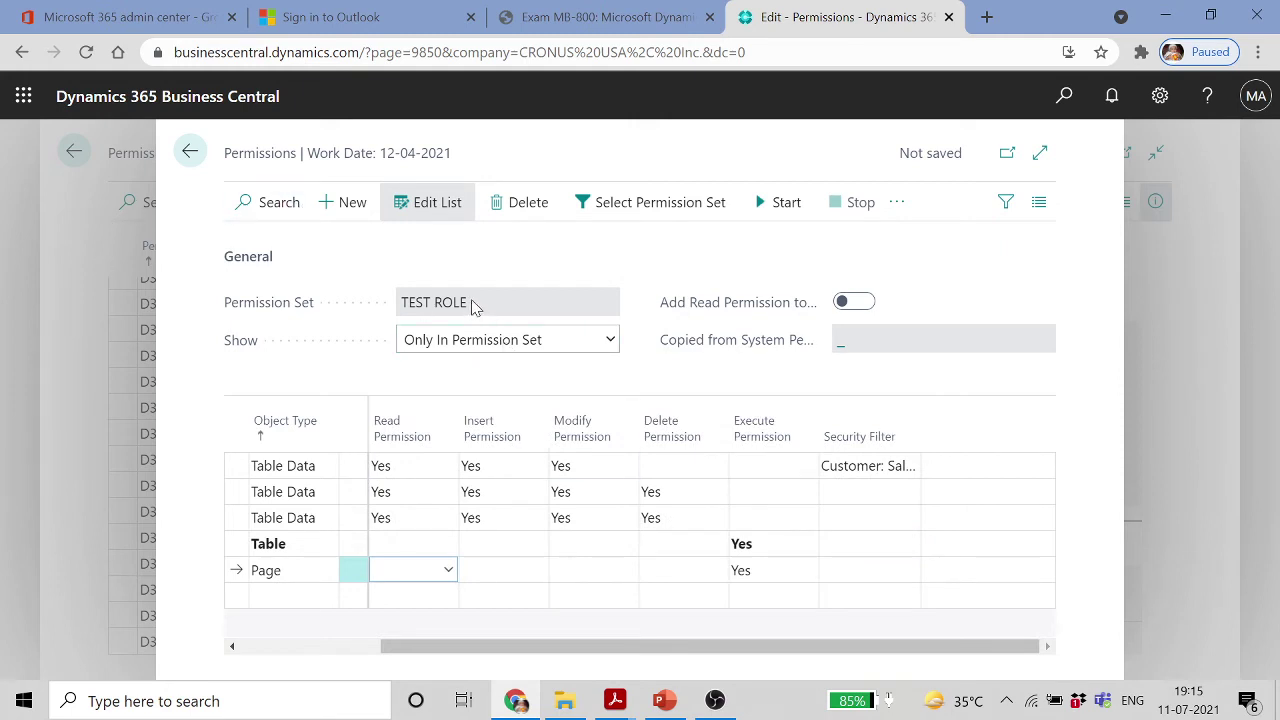
# Cancel the Select Permission Set list, close the TEST ROLE permissions, and switch to PowerPoint
pyautogui.click(678, 210)
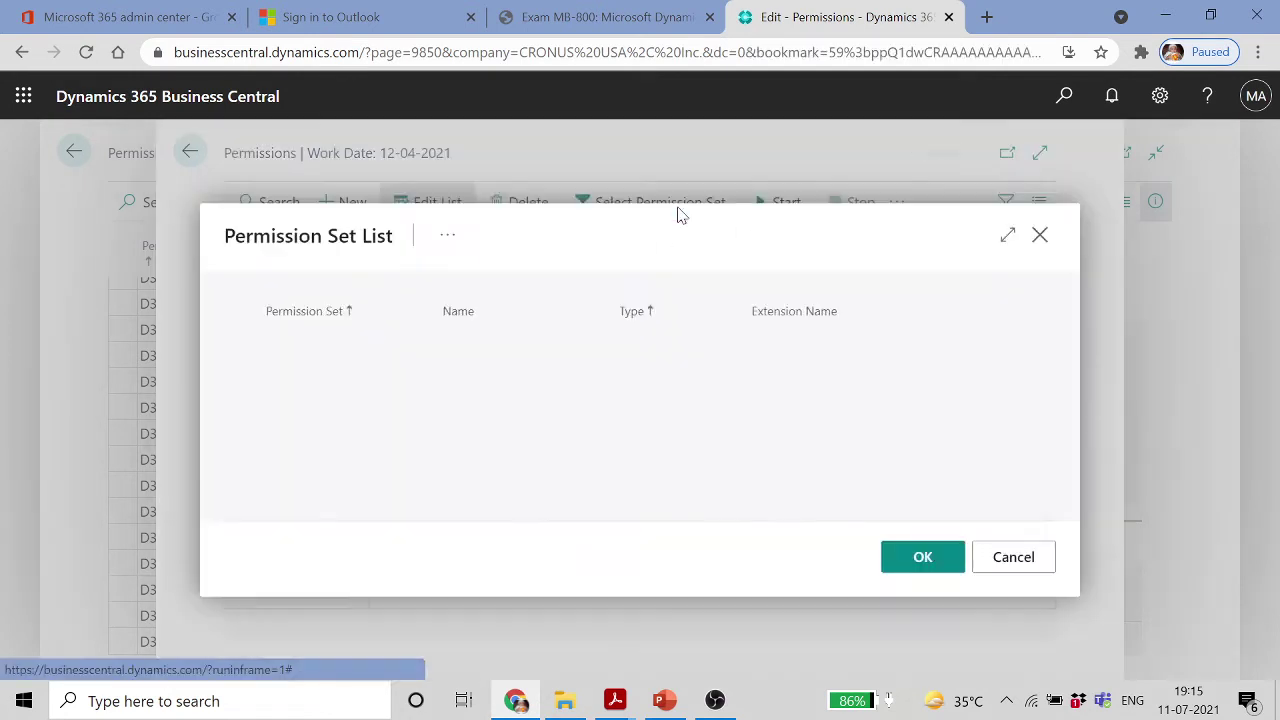
pyautogui.click(1022, 560)
pyautogui.click(189, 151)
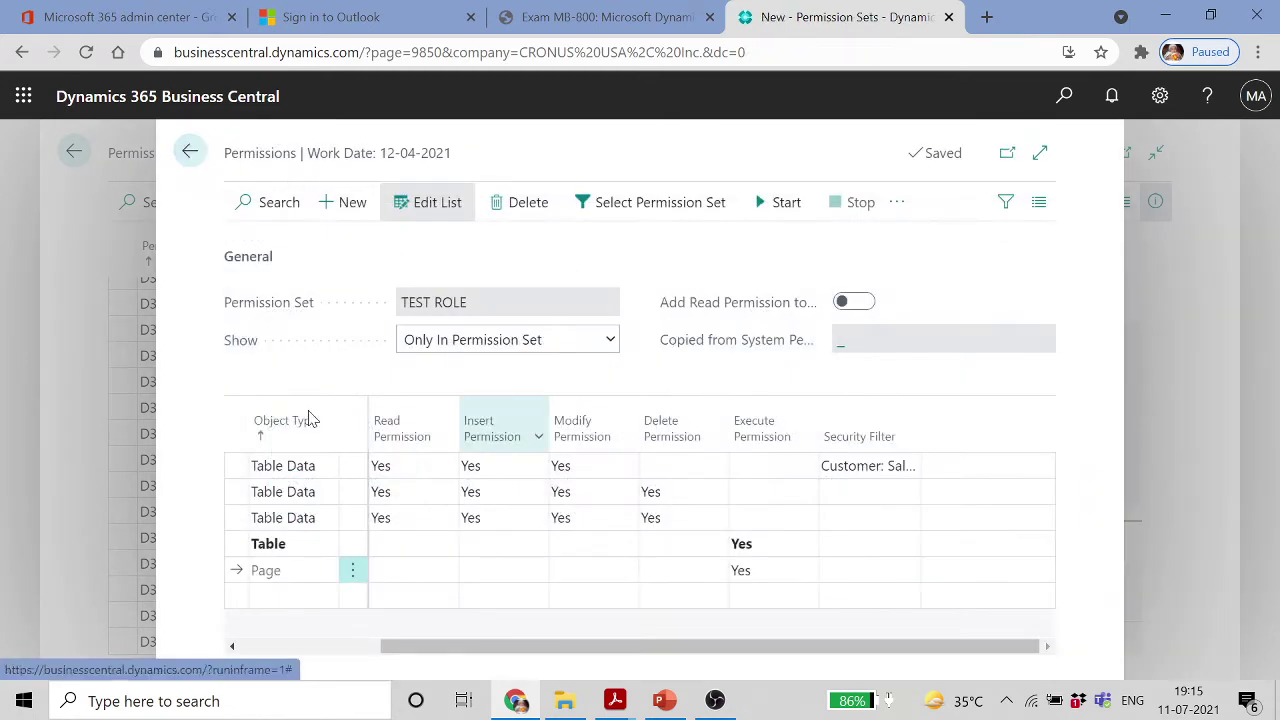
pyautogui.click(664, 700)
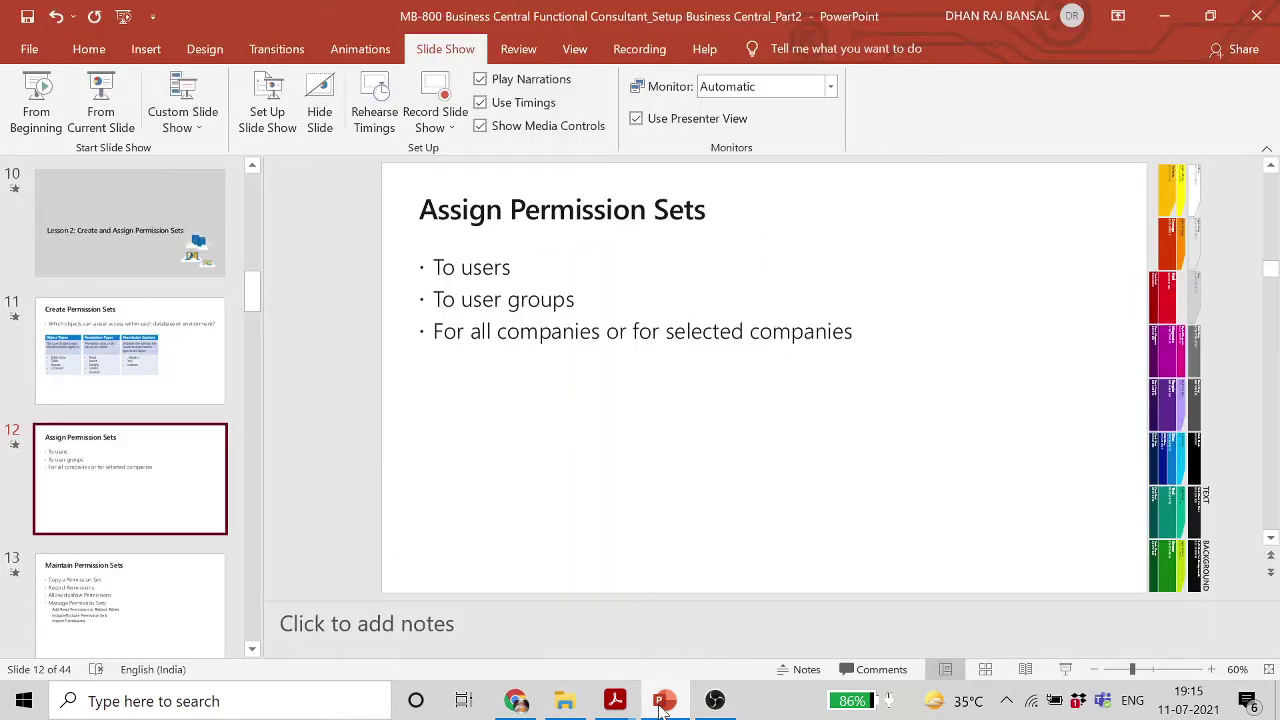
# Back in Business Central, go to the home page, search for Users, and open the second user's card
pyautogui.hotkey('alt', 'Tab')
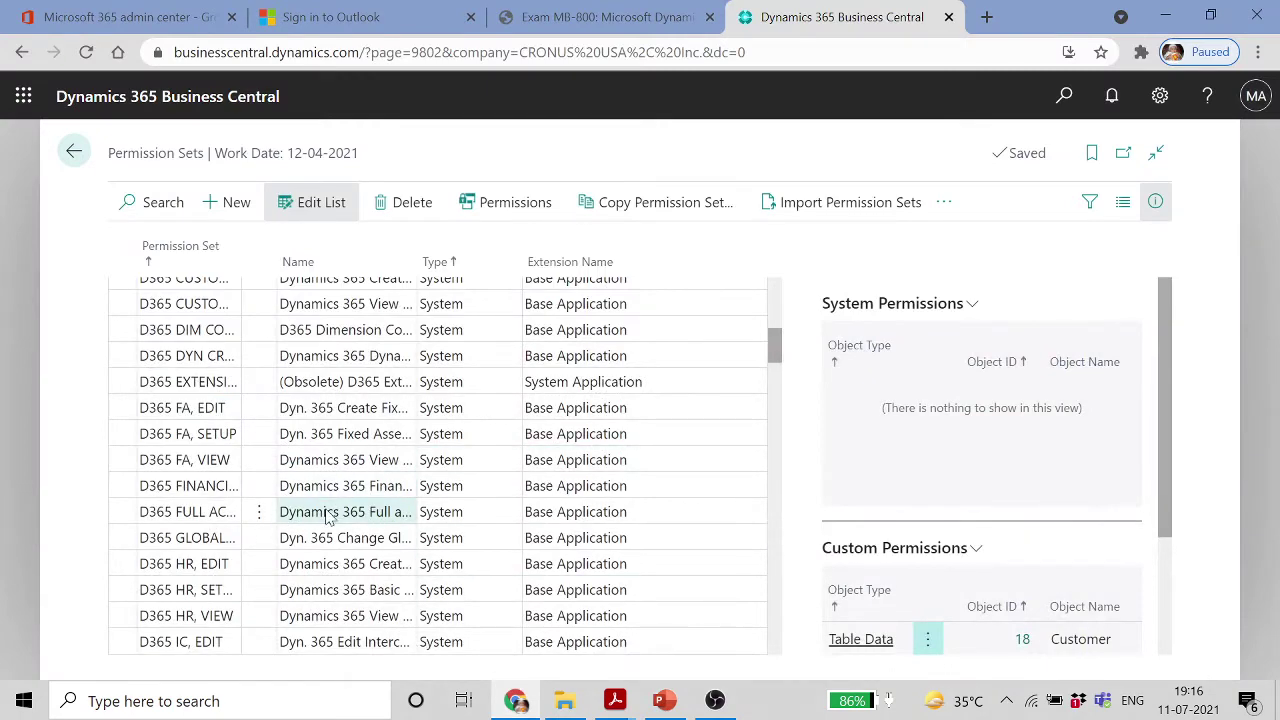
pyautogui.scroll(-5, 257, 487)
pyautogui.scroll(5, 257, 487)
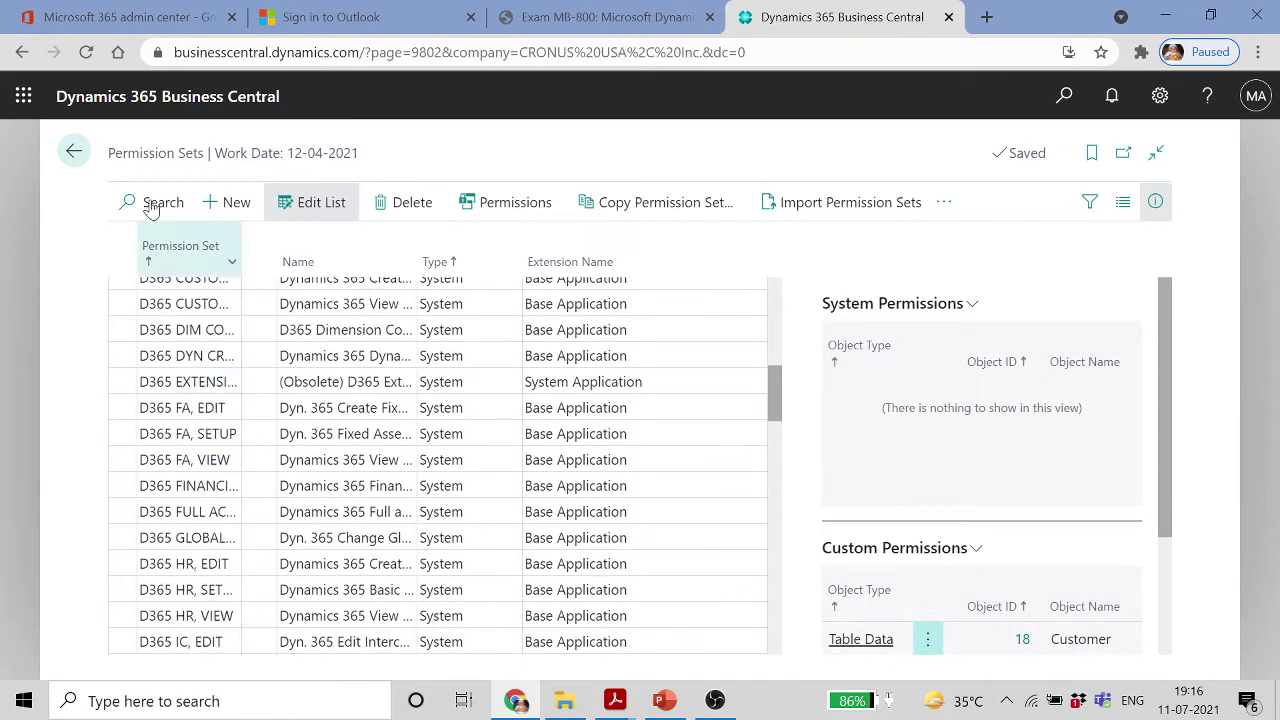
pyautogui.click(76, 153)
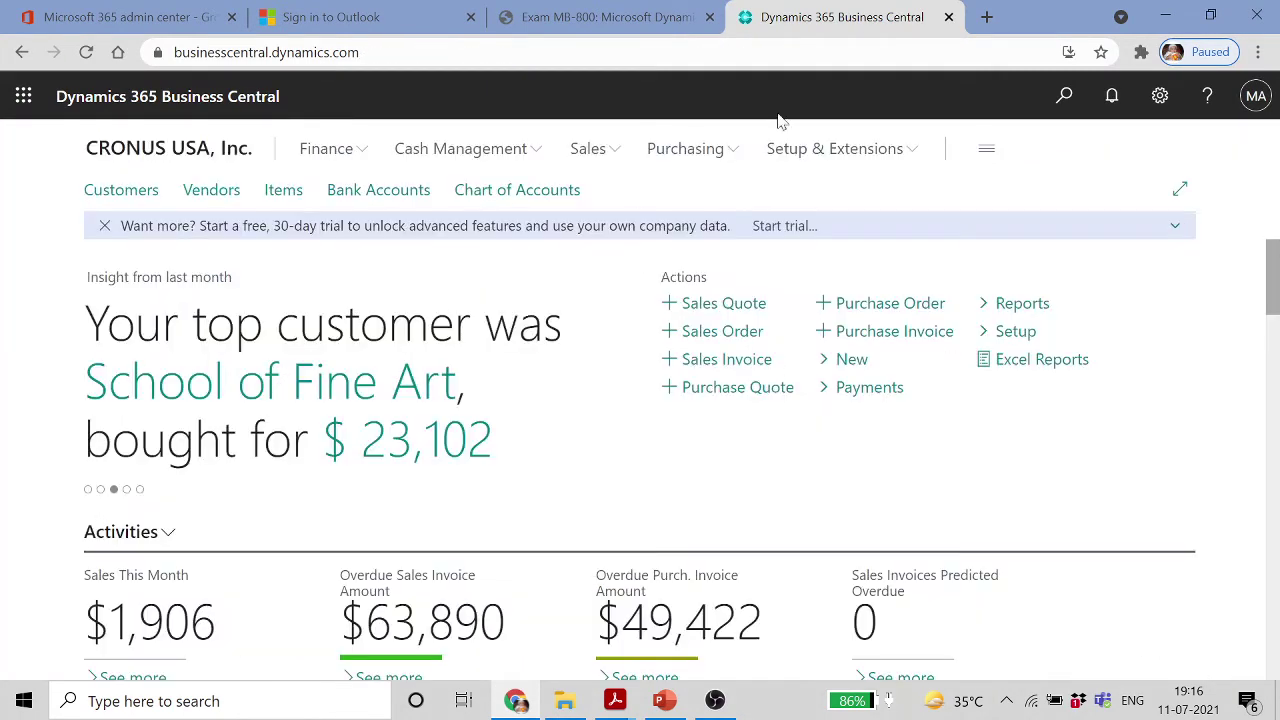
pyautogui.click(1066, 98)
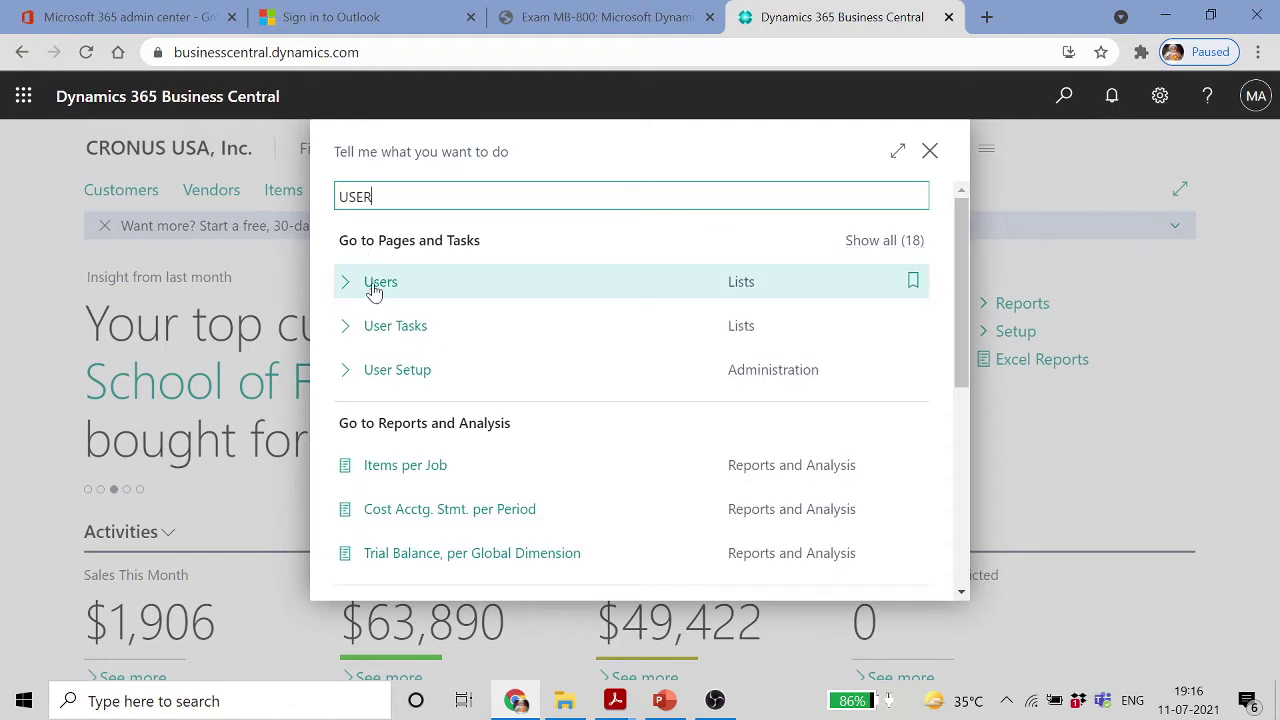
pyautogui.click(381, 282)
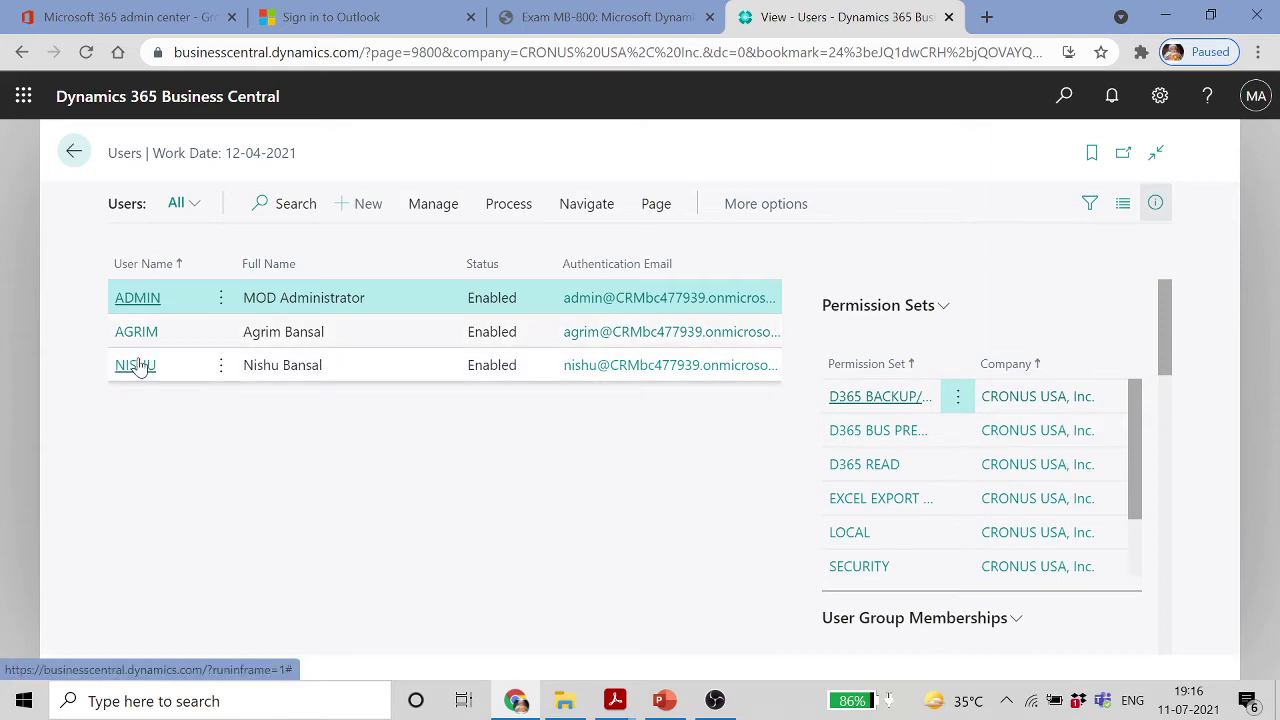
pyautogui.click(140, 336)
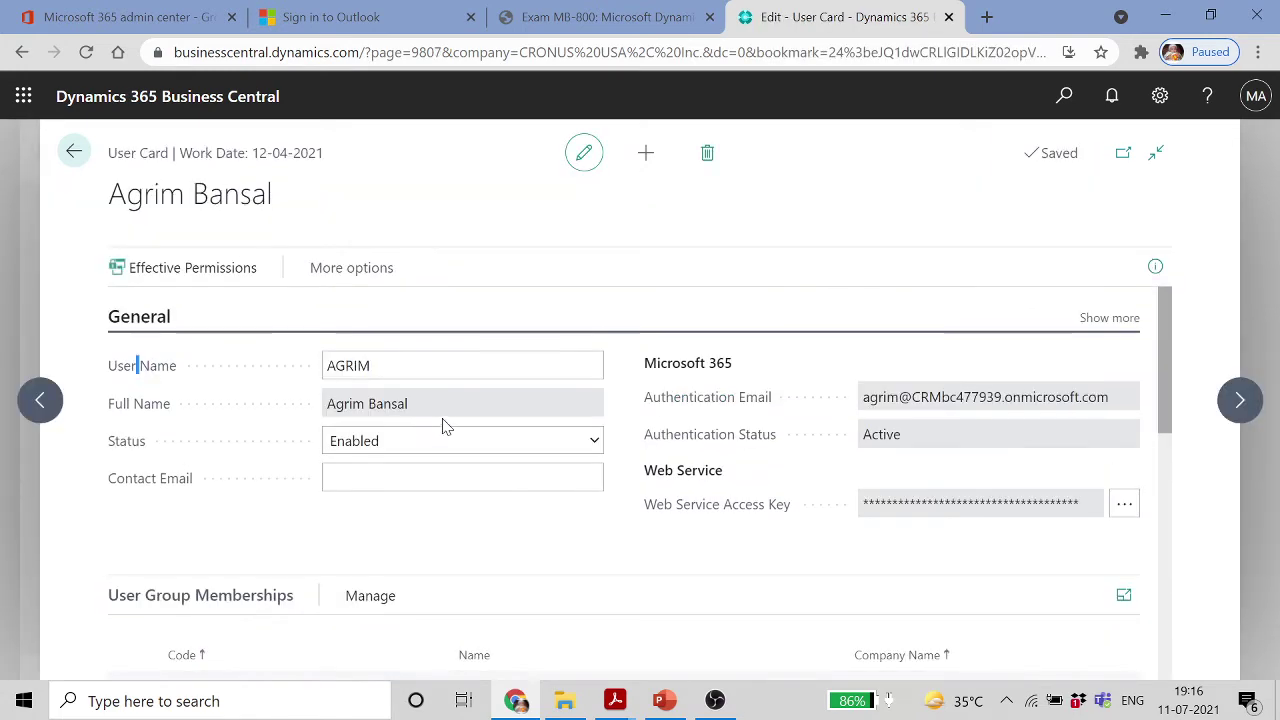
# Delete the SUPER permission set line from the second user's card
pyautogui.scroll(-6, 443, 420)
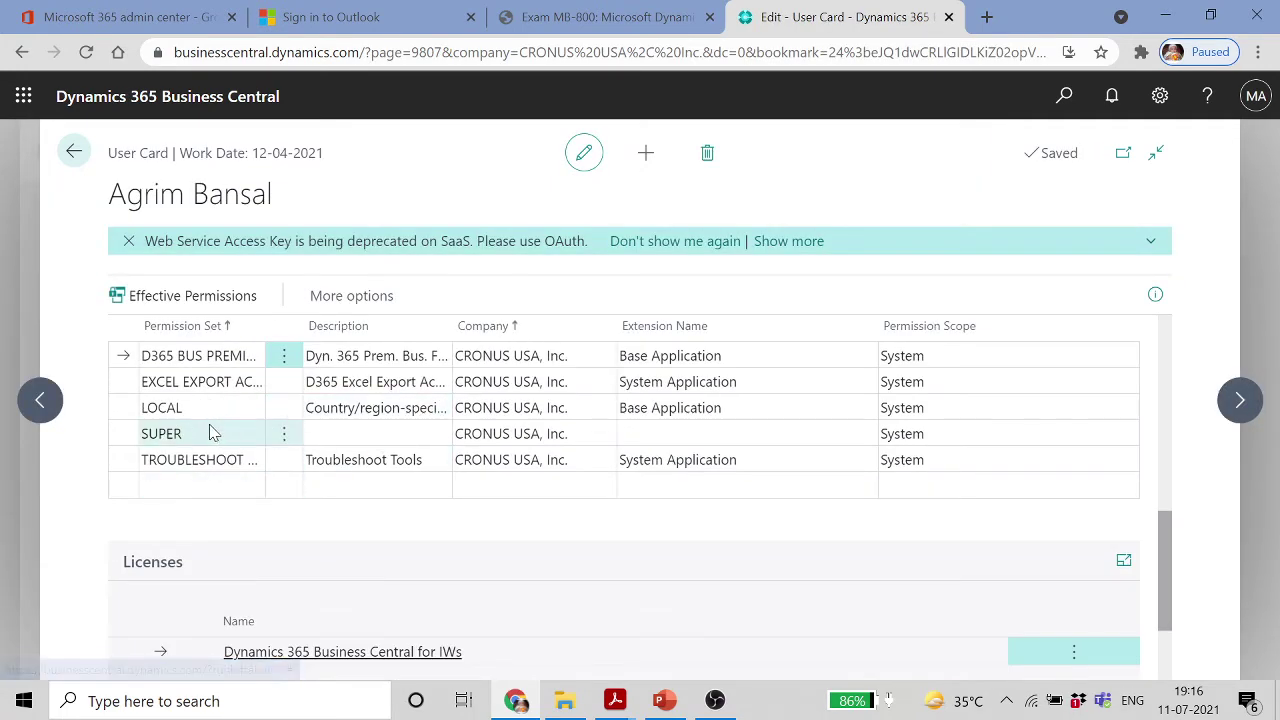
pyautogui.click(203, 433)
pyautogui.click(284, 440)
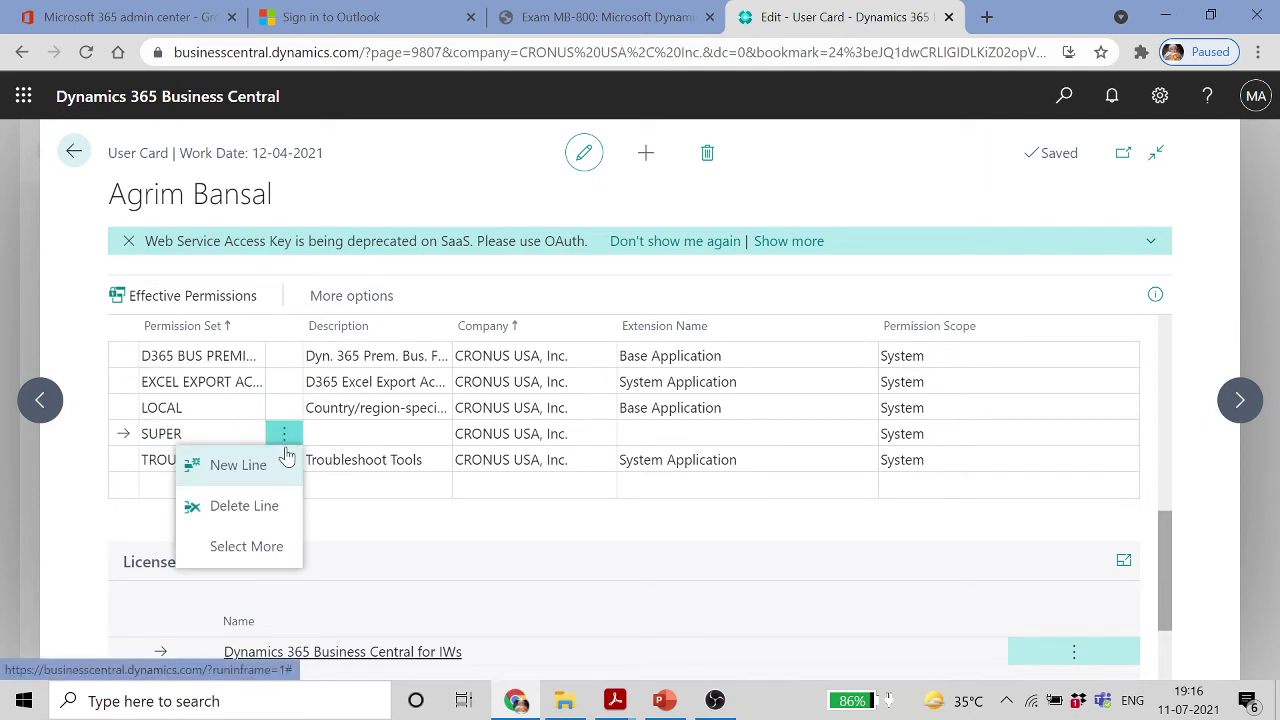
pyautogui.click(262, 513)
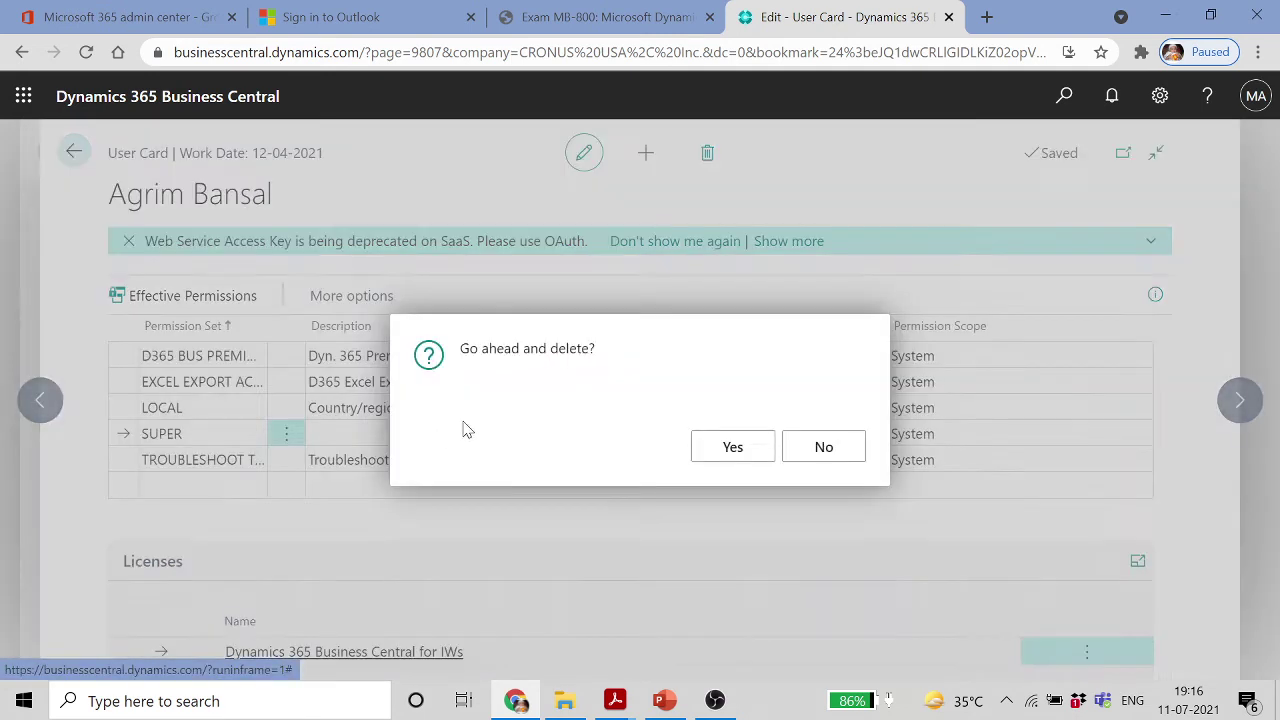
pyautogui.click(738, 452)
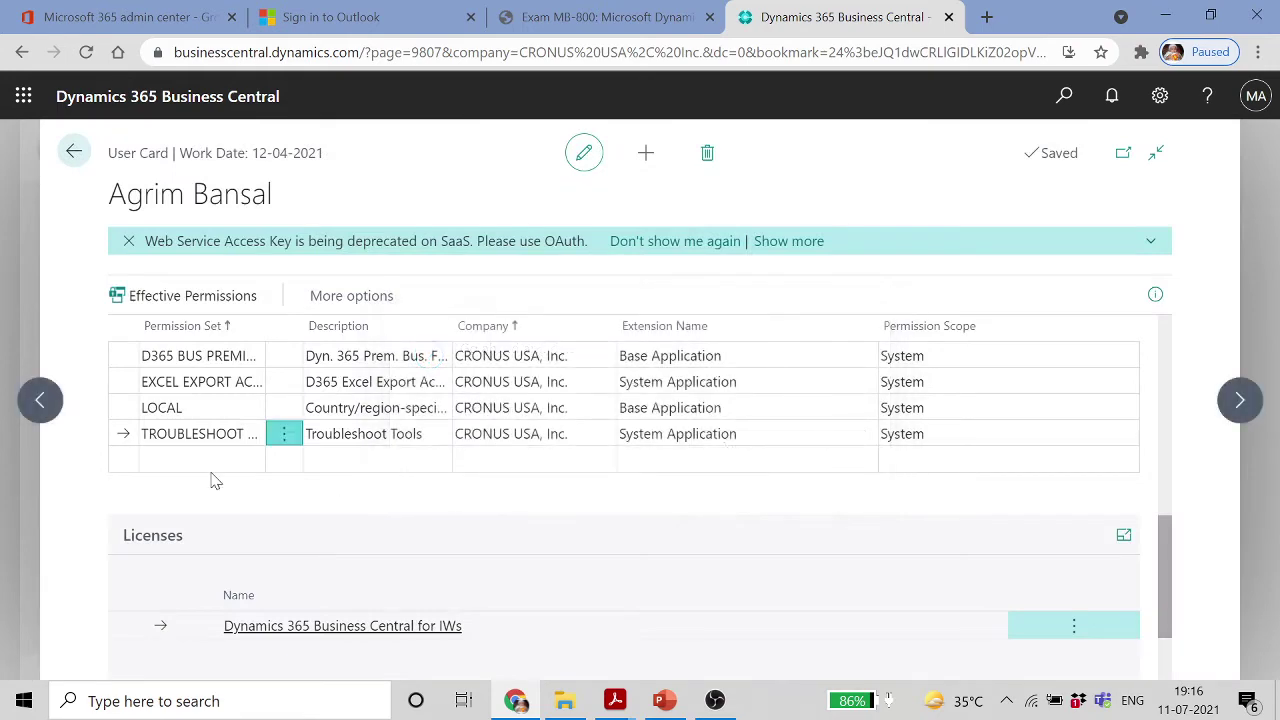
# Add TEST ROLE as a new permission set for the user via the lookup
pyautogui.click(250, 462)
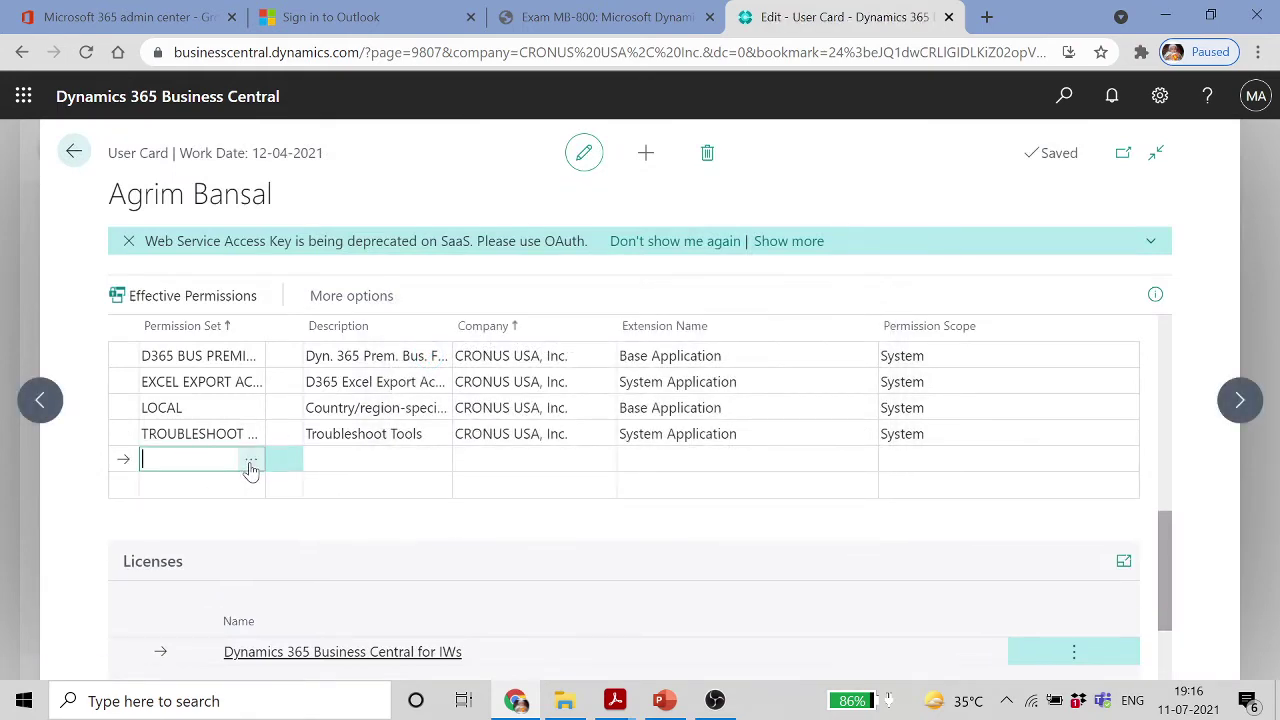
pyautogui.click(251, 463)
pyautogui.scroll(-5, 443, 467)
pyautogui.scroll(-2, 441, 460)
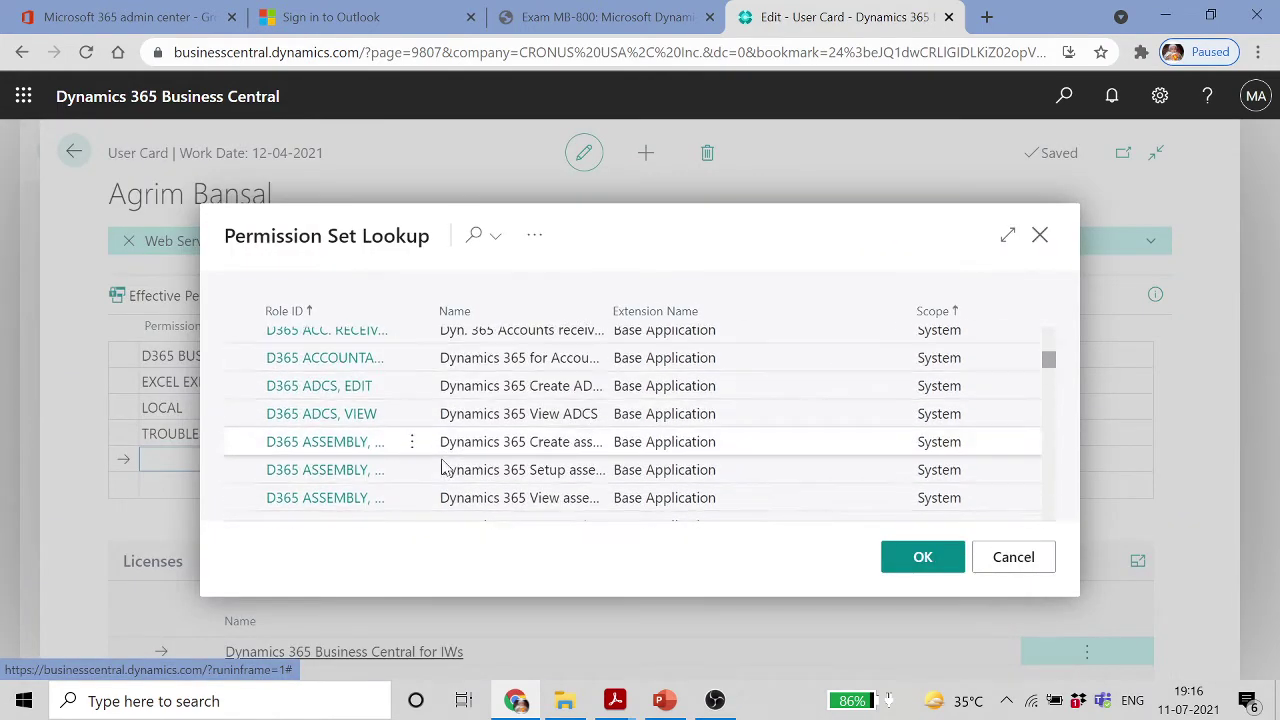
pyautogui.scroll(2, 440, 460)
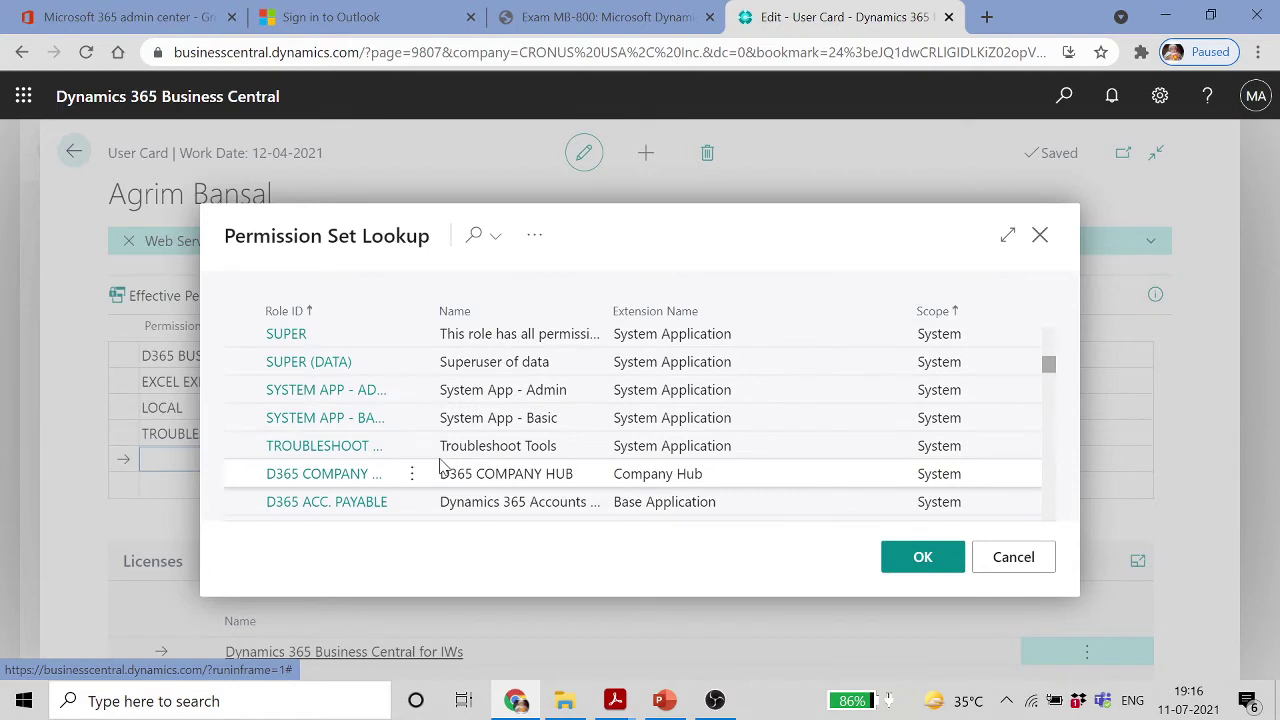
pyautogui.scroll(-10, 440, 465)
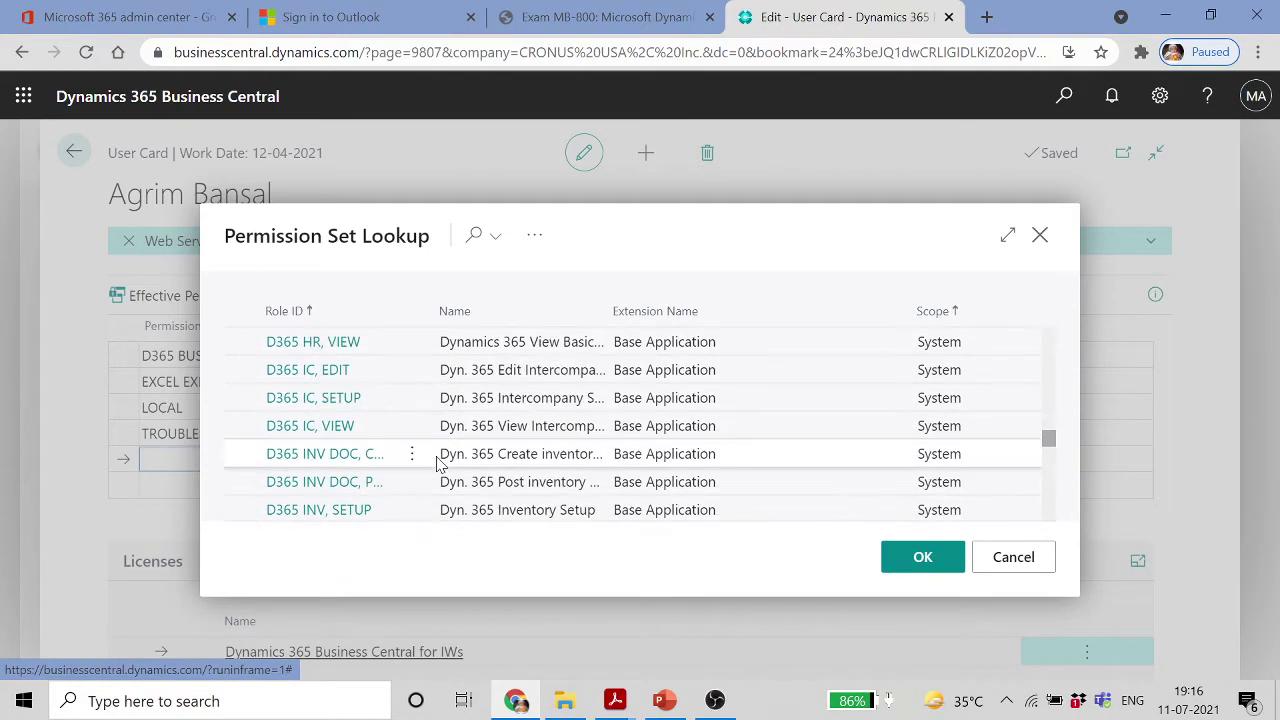
pyautogui.scroll(-15, 440, 465)
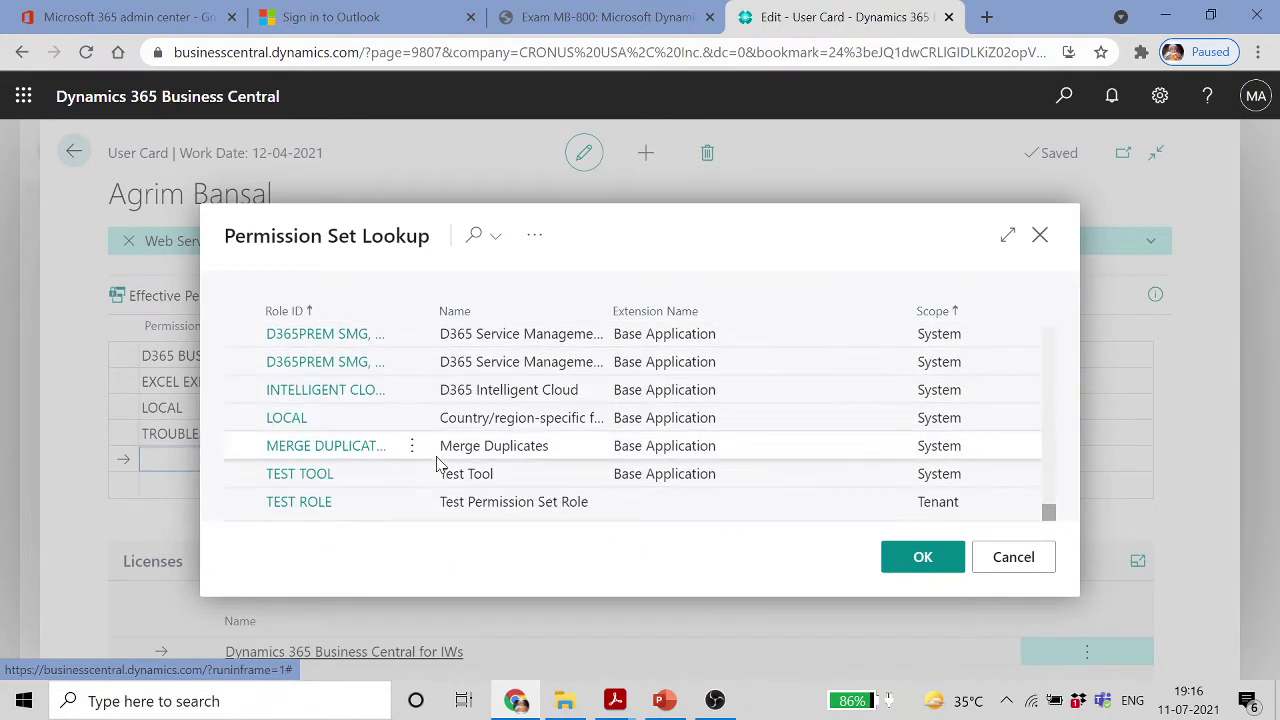
pyautogui.click(510, 510)
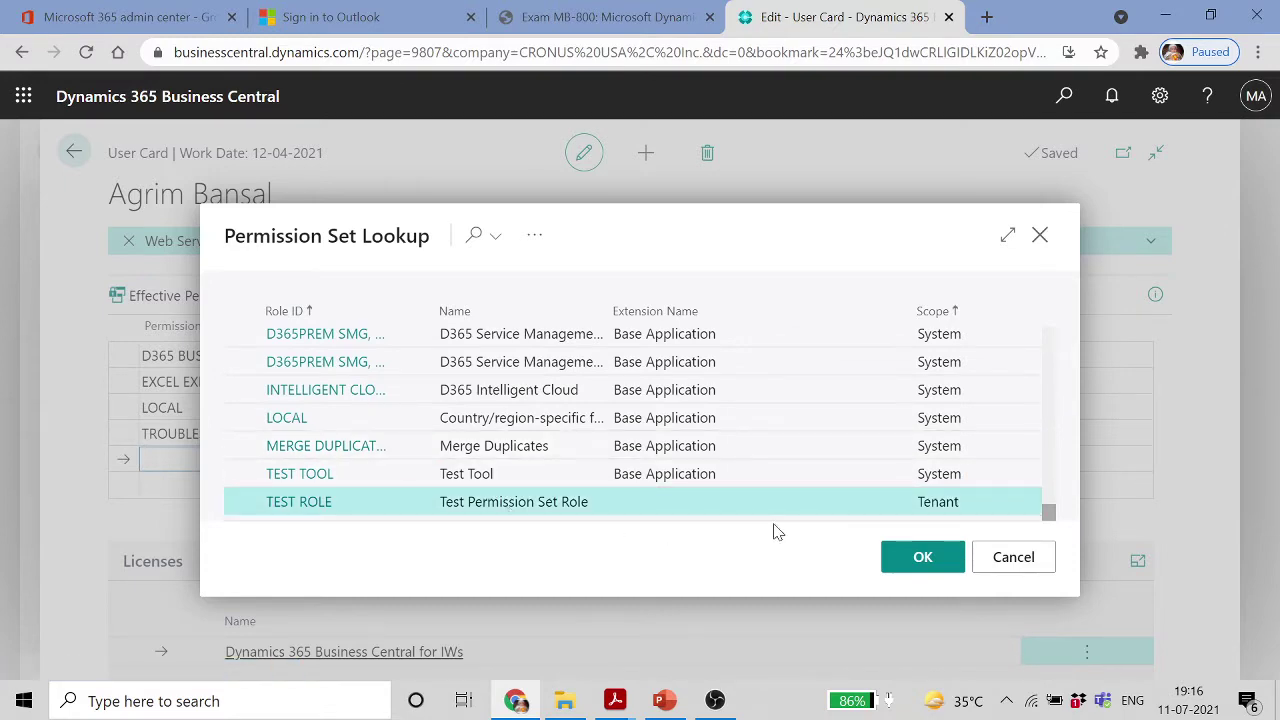
pyautogui.click(922, 557)
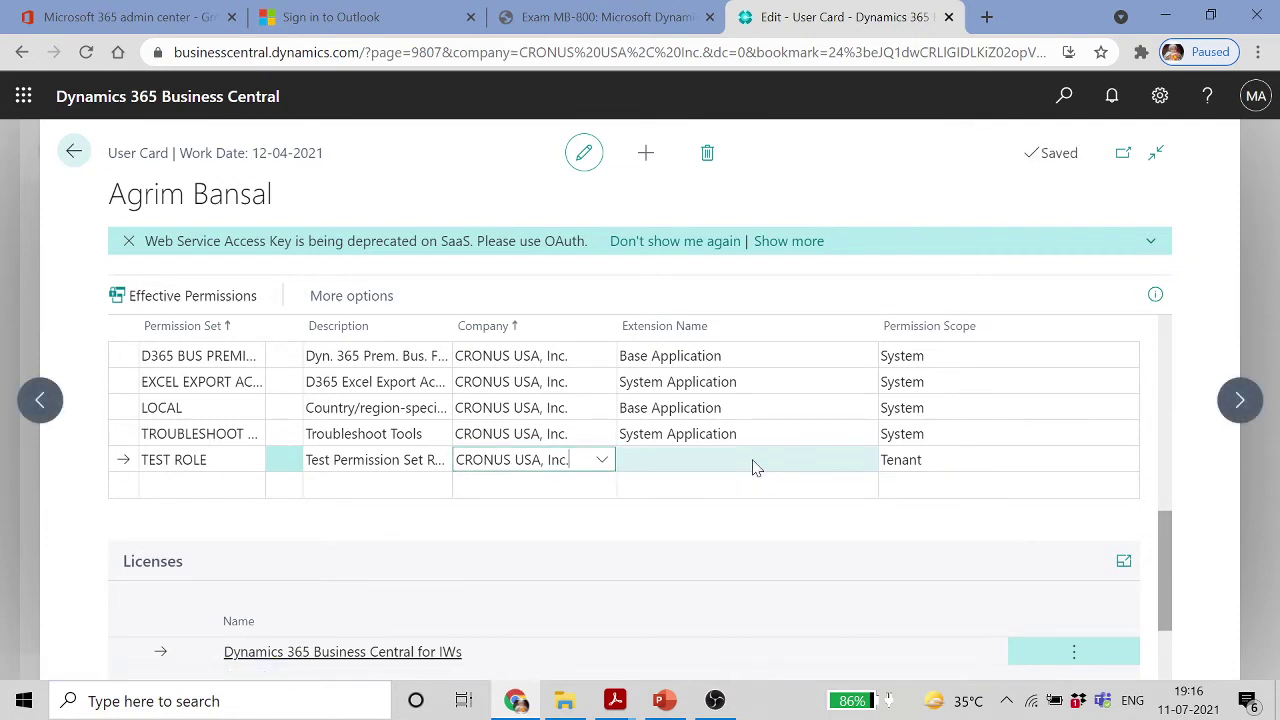
pyautogui.press('Down')
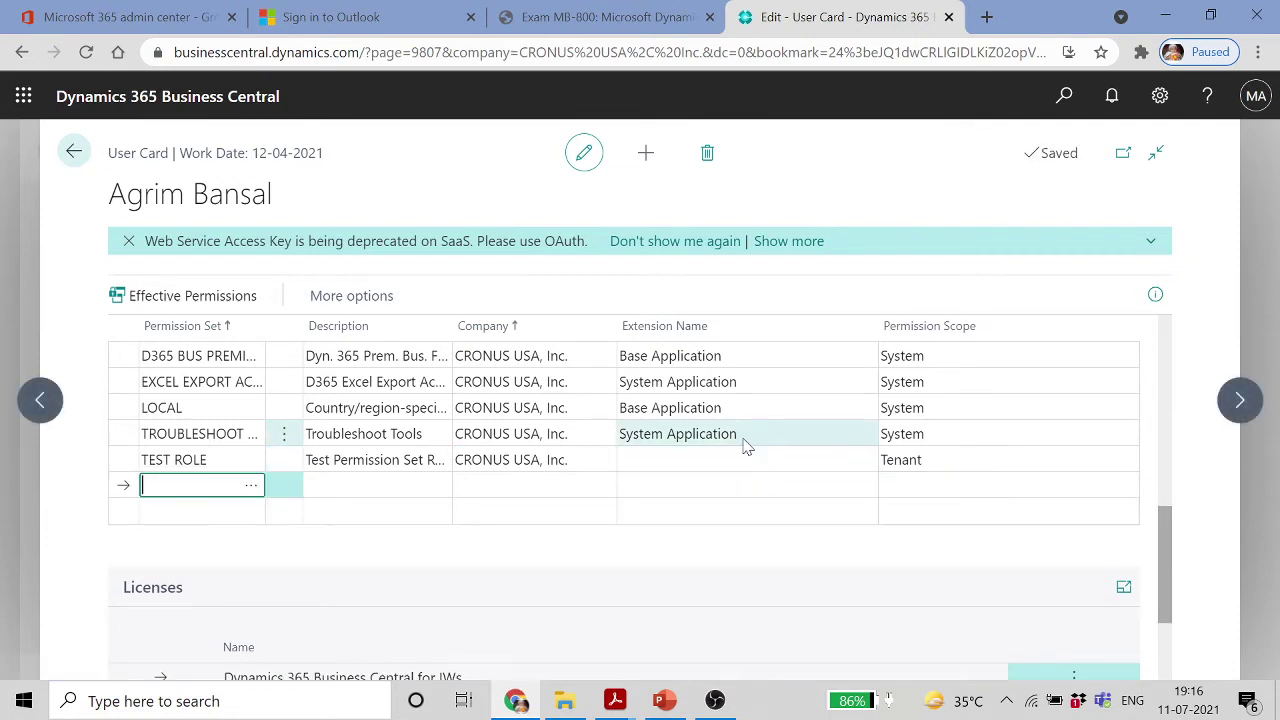
pyautogui.click(753, 444)
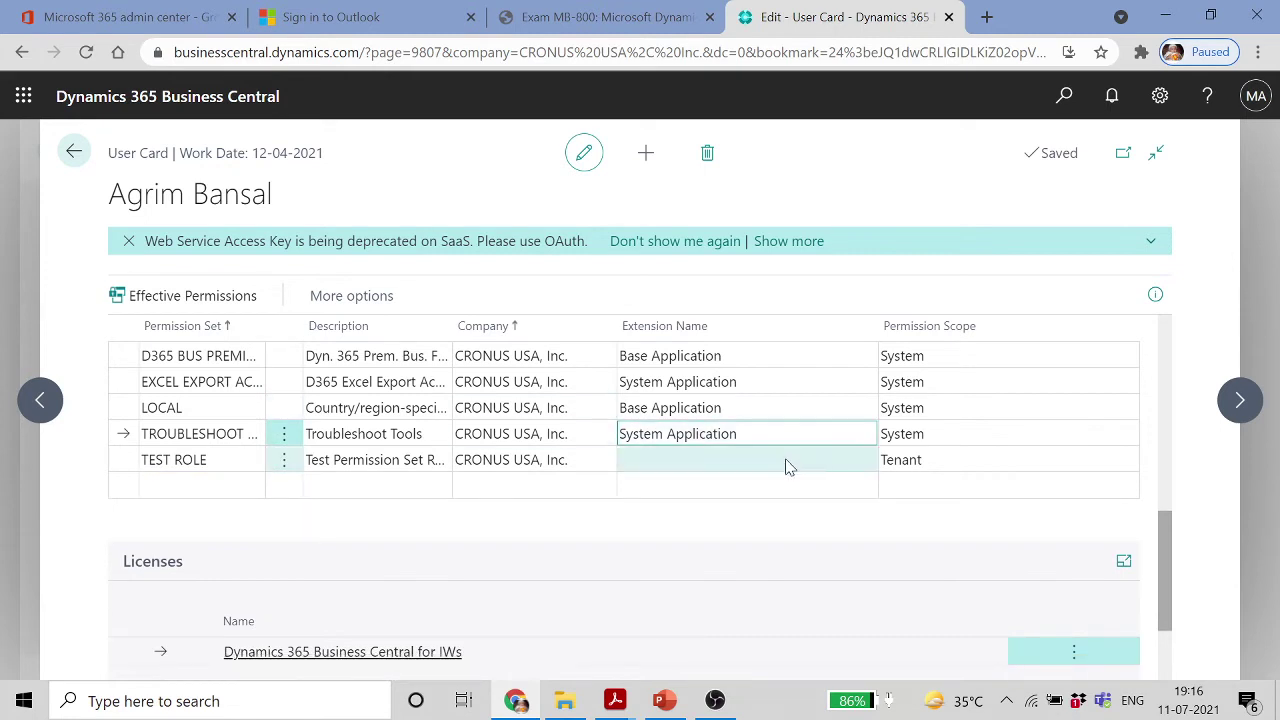
# Return to the company home page and switch over to the PowerPoint presentation
pyautogui.click(75, 153)
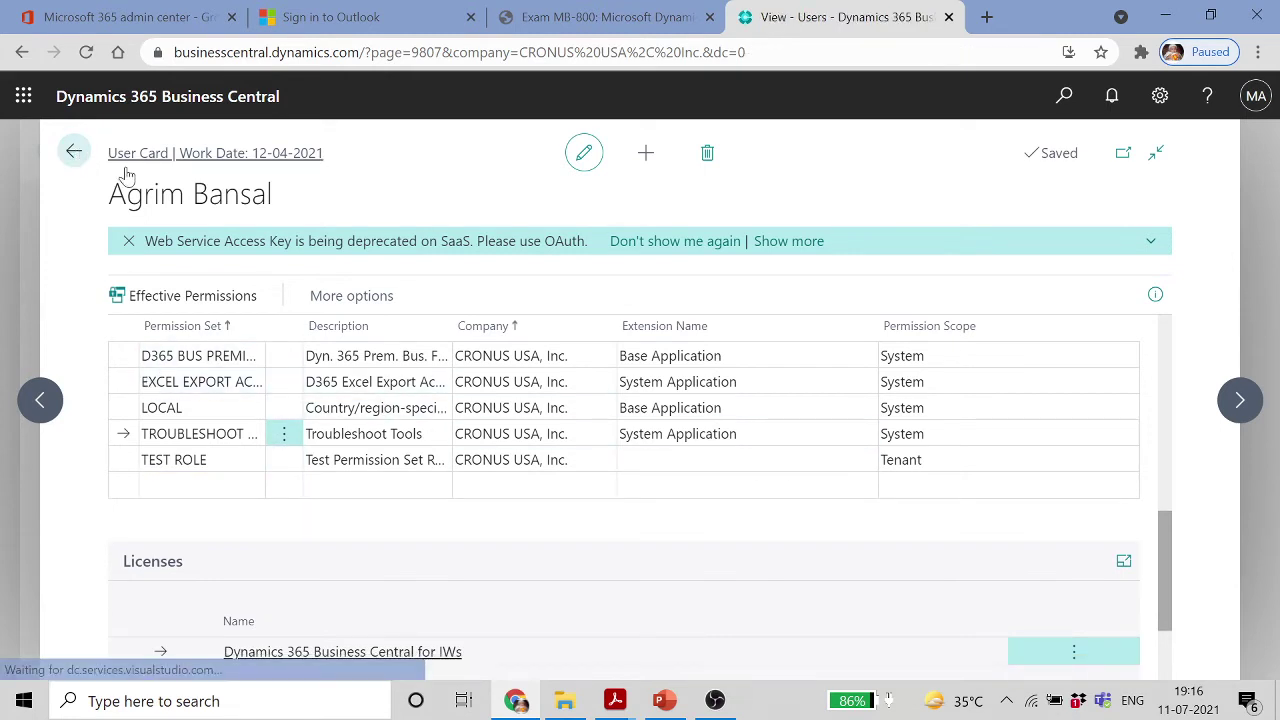
pyautogui.click(75, 153)
pyautogui.click(666, 706)
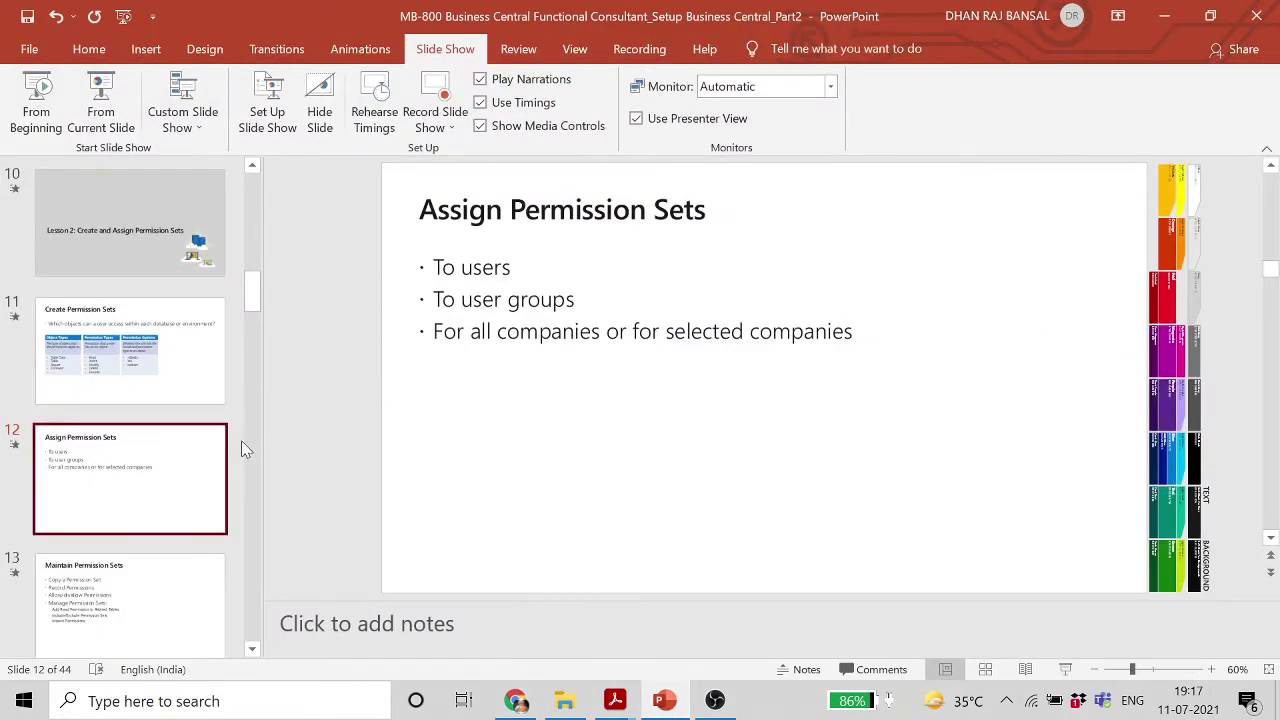
# Start the slide show from slide 13, Maintain Permission Sets
pyautogui.click(140, 575)
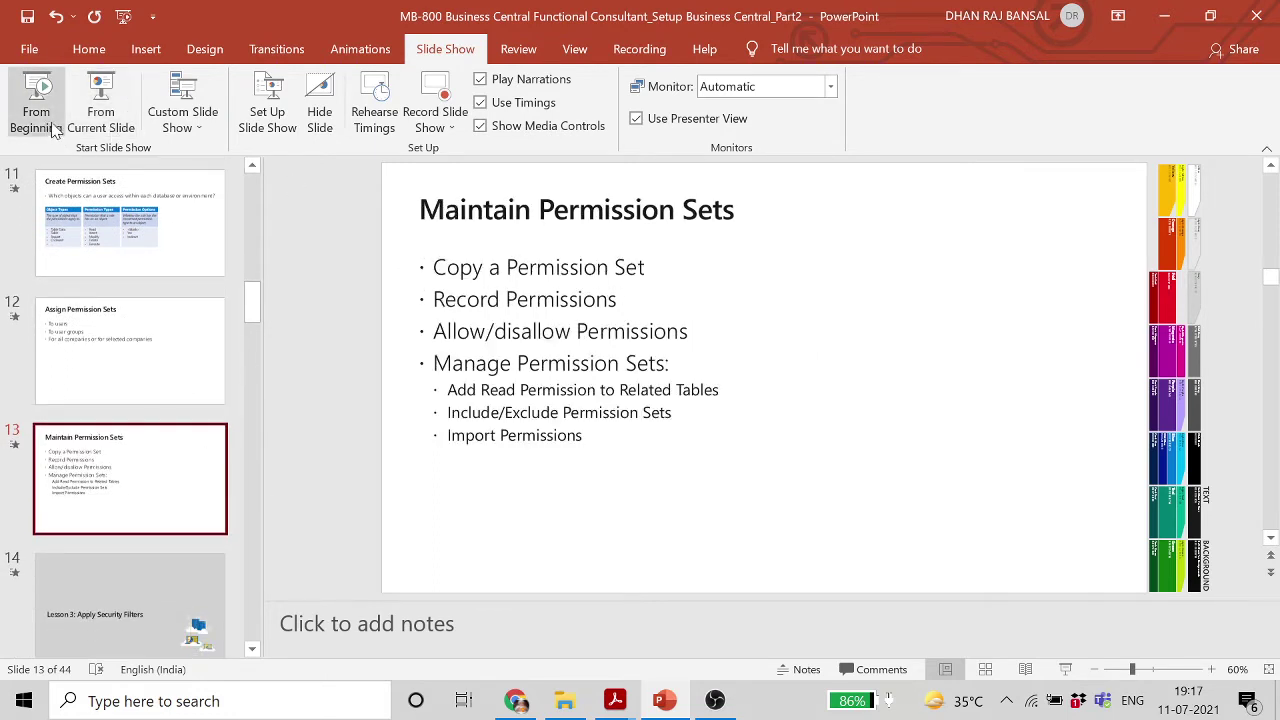
pyautogui.click(101, 105)
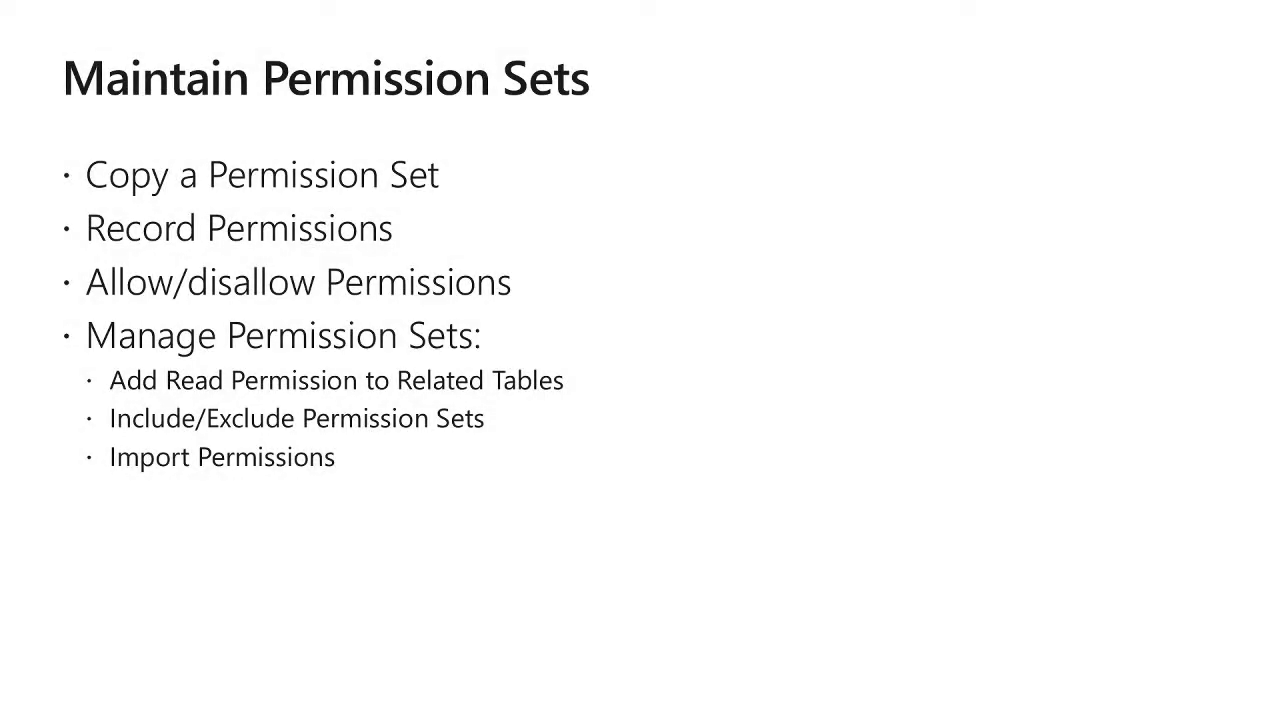
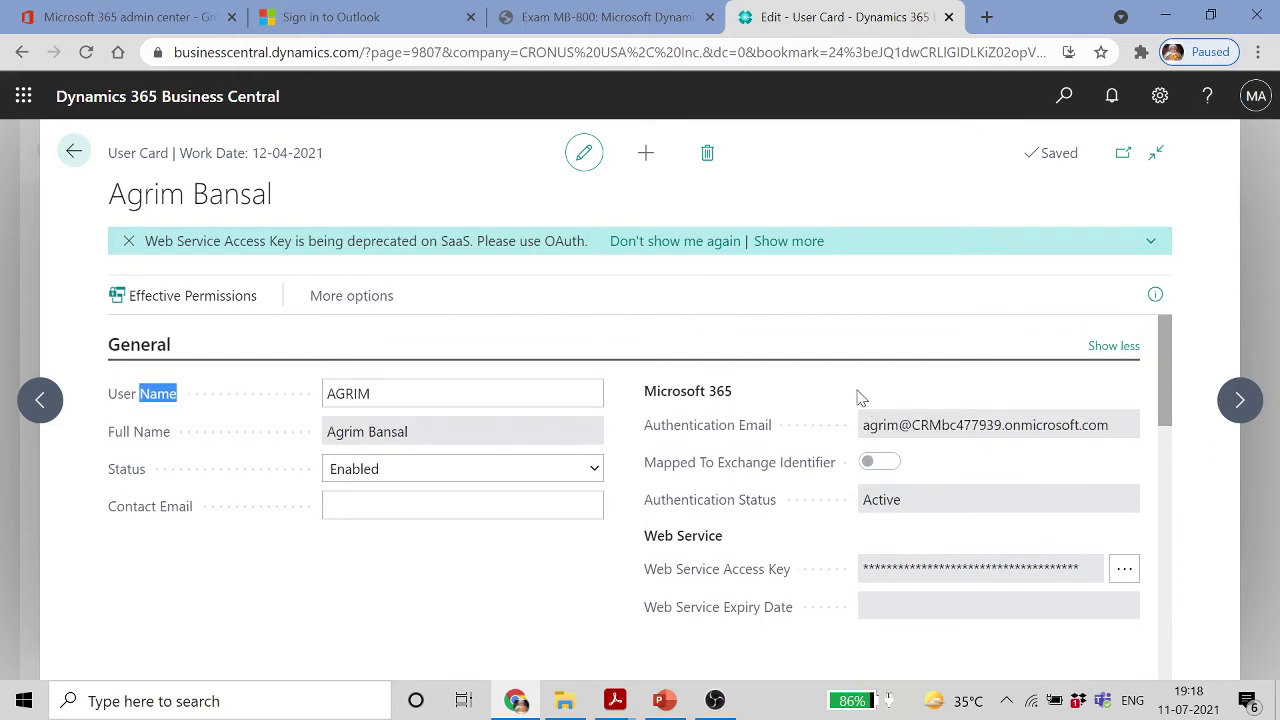
# Review the User Card's permission sets and Authentication actions, then return to the Users list
pyautogui.scroll(-5, 857, 398)
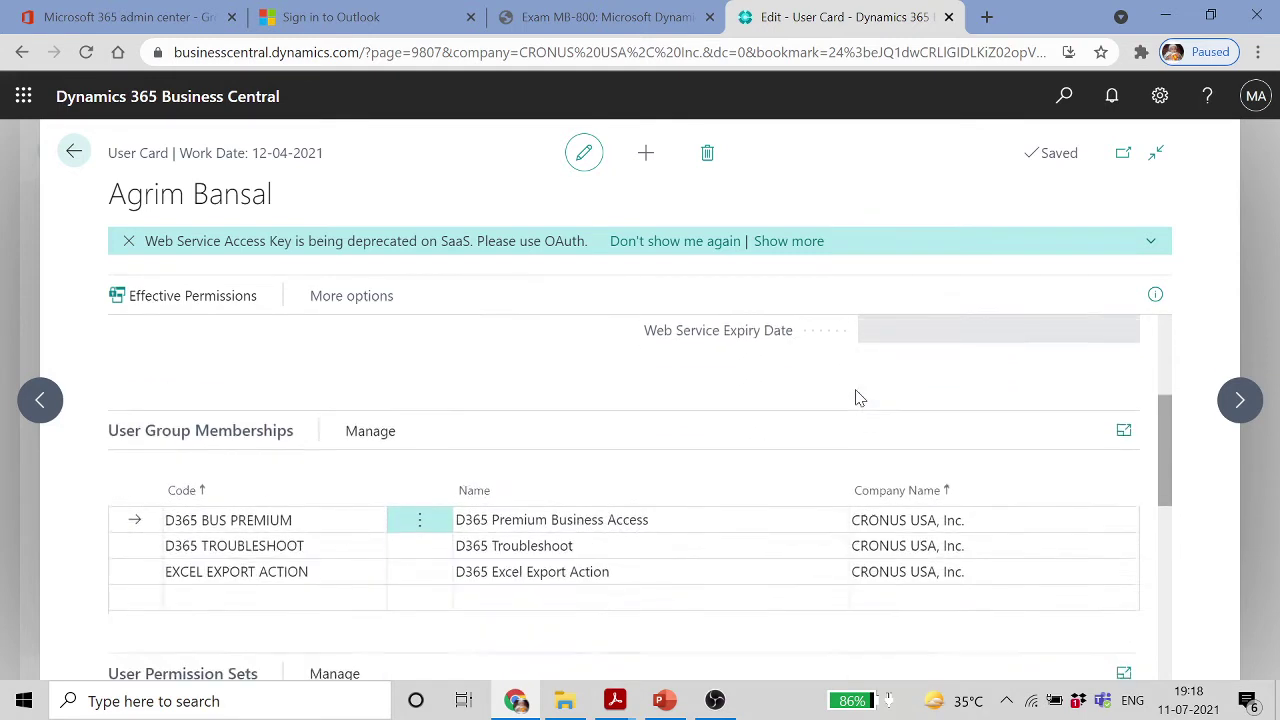
pyautogui.click(371, 408)
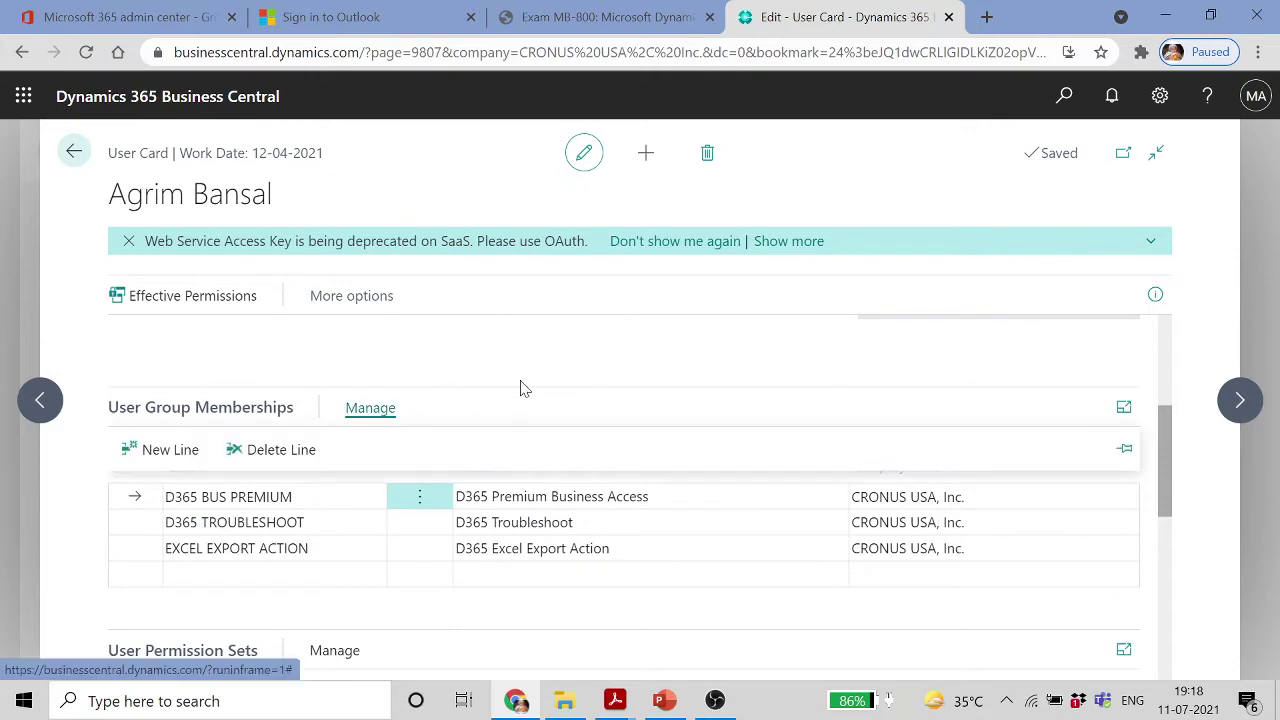
pyautogui.scroll(-6, 522, 388)
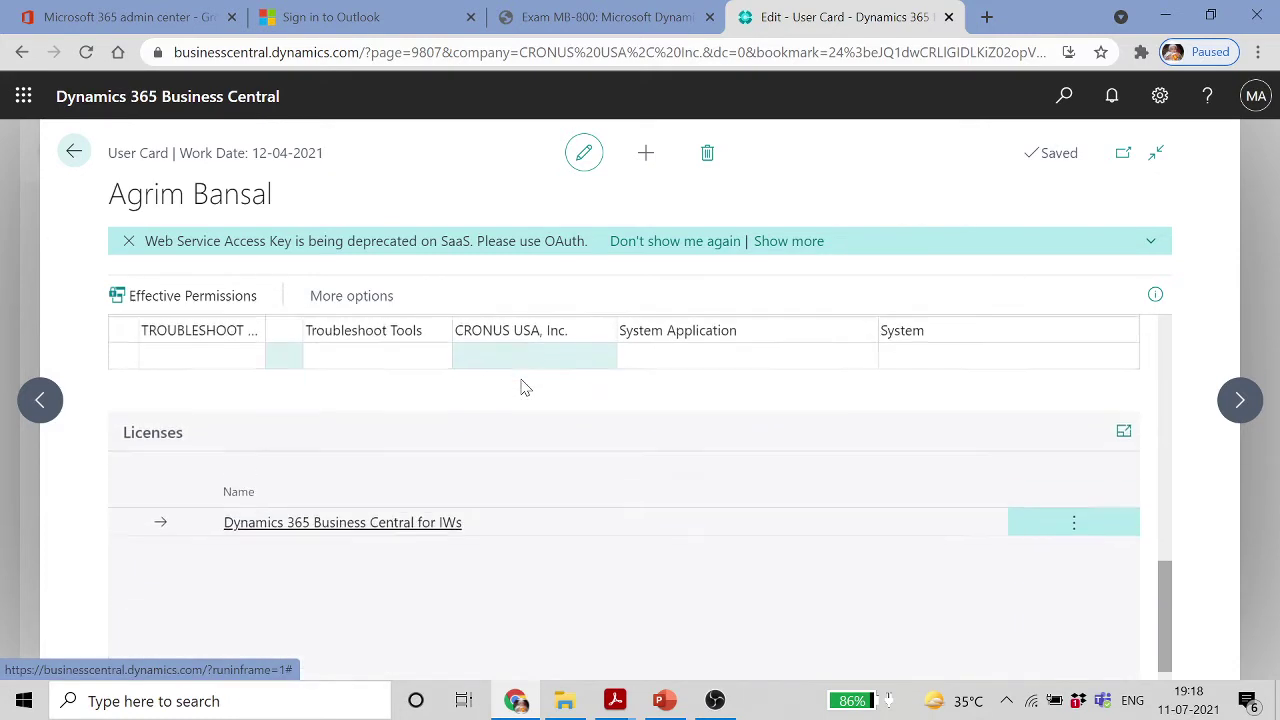
pyautogui.scroll(10, 522, 388)
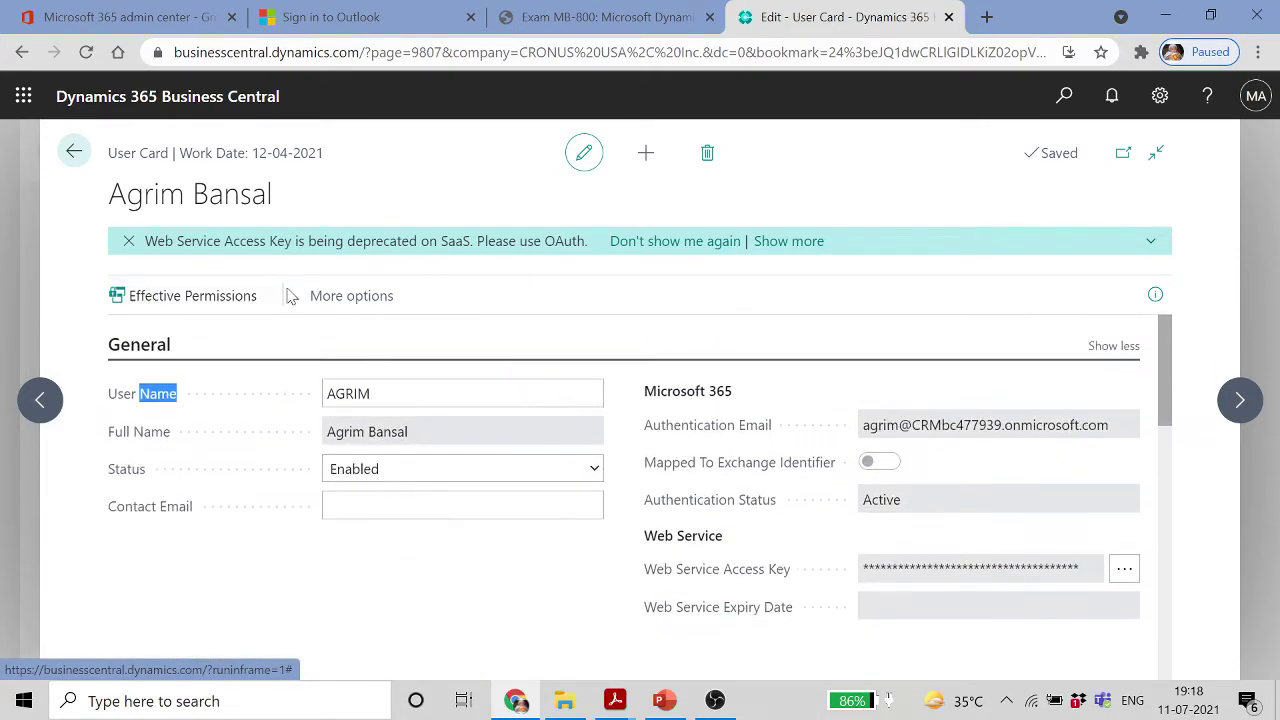
pyautogui.click(336, 302)
pyautogui.click(347, 305)
pyautogui.click(230, 345)
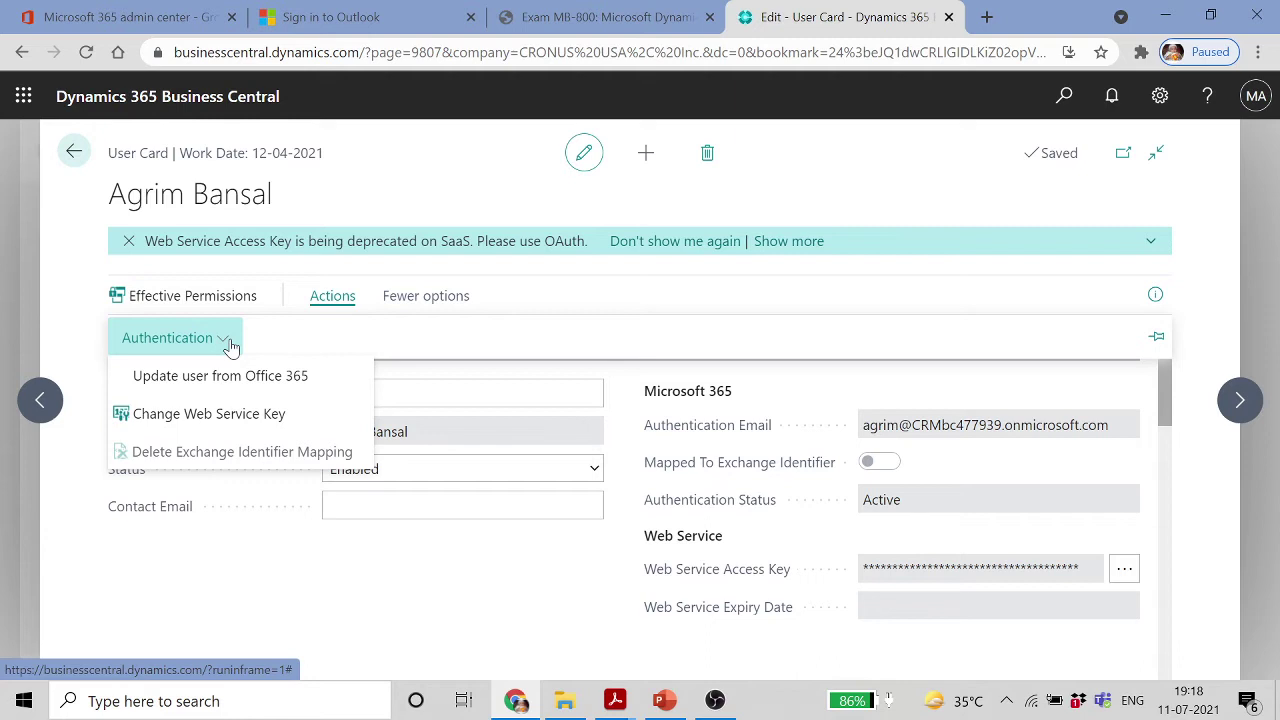
pyautogui.click(72, 156)
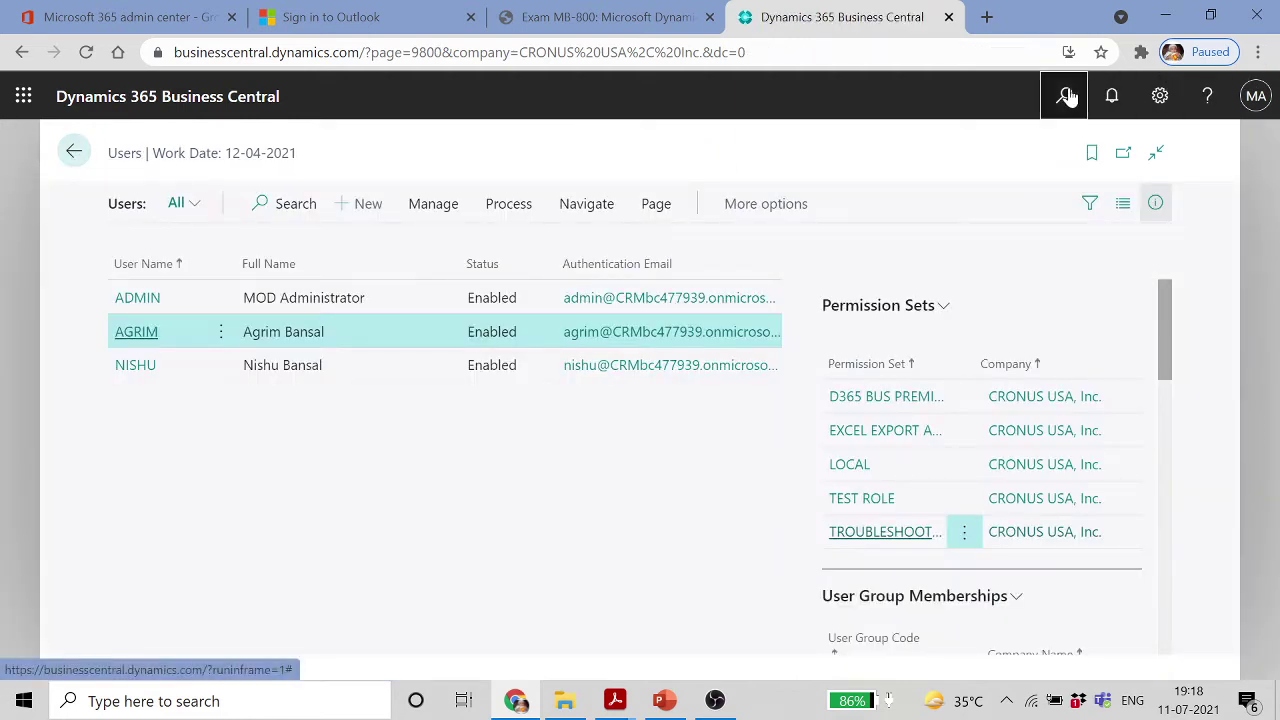
pyautogui.click(1066, 96)
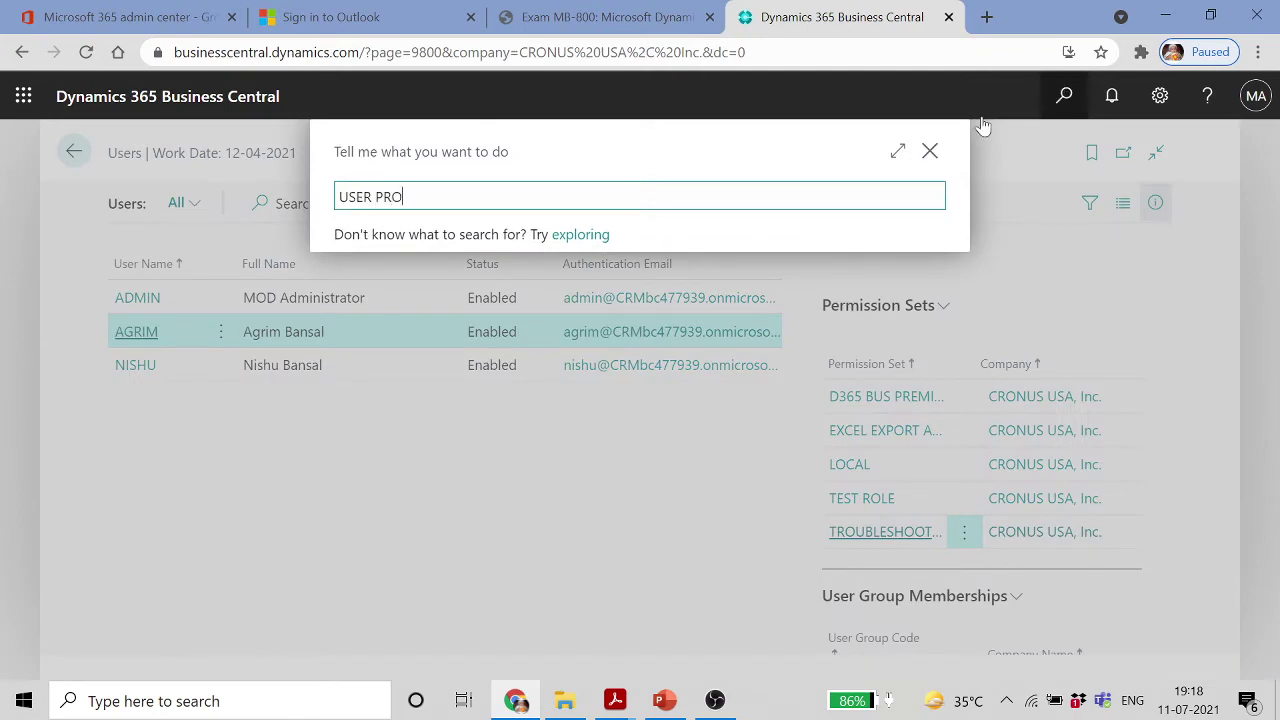
pyautogui.scroll(-2, 652, 393)
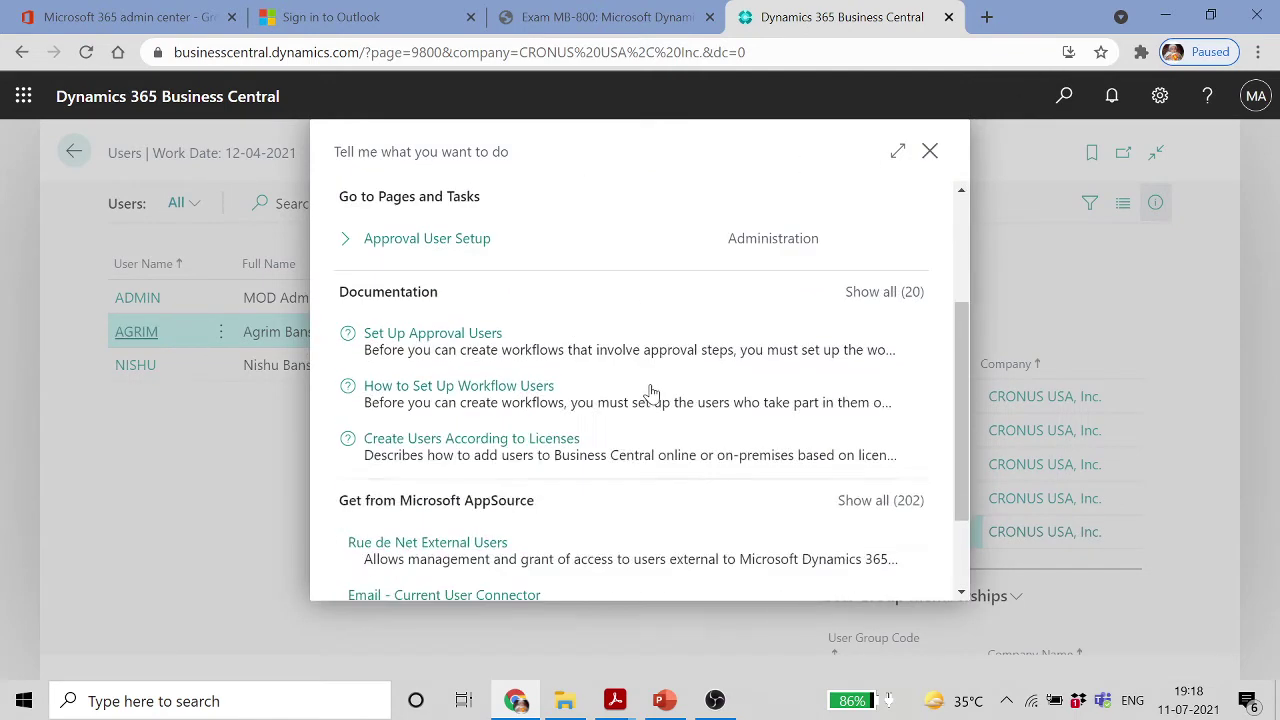
pyautogui.scroll(-2, 648, 382)
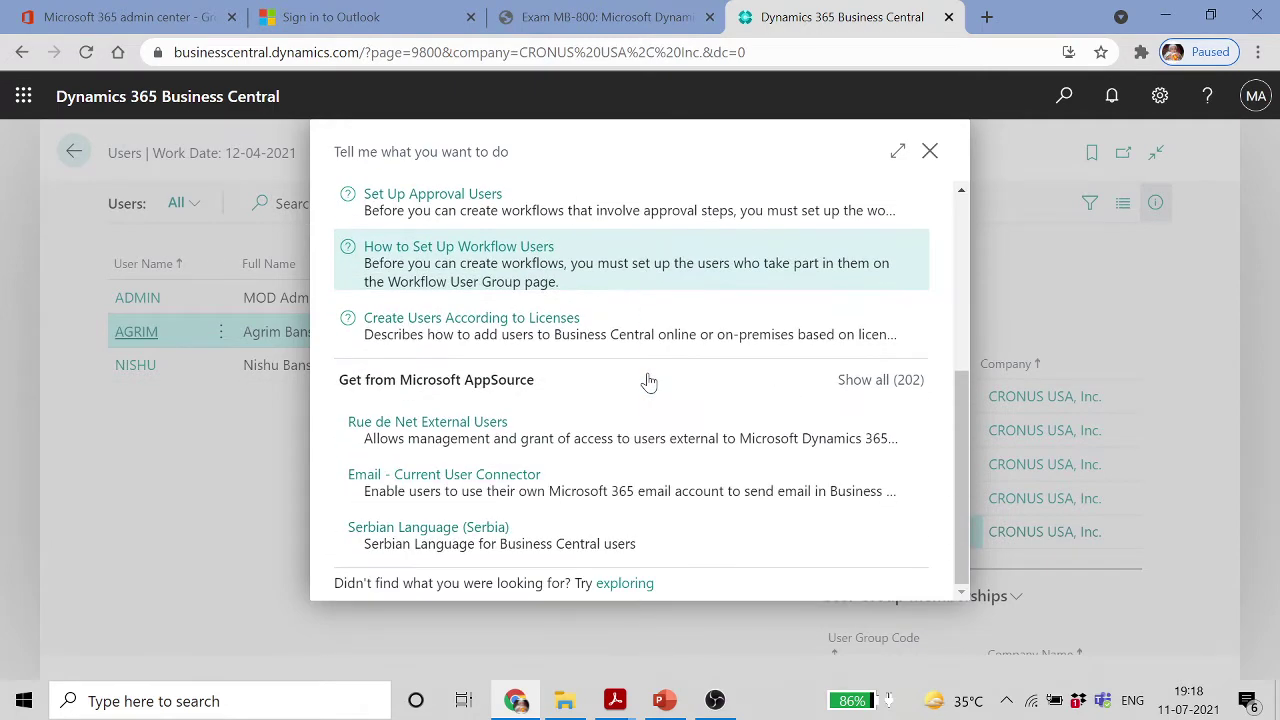
pyautogui.click(929, 150)
pyautogui.click(1160, 97)
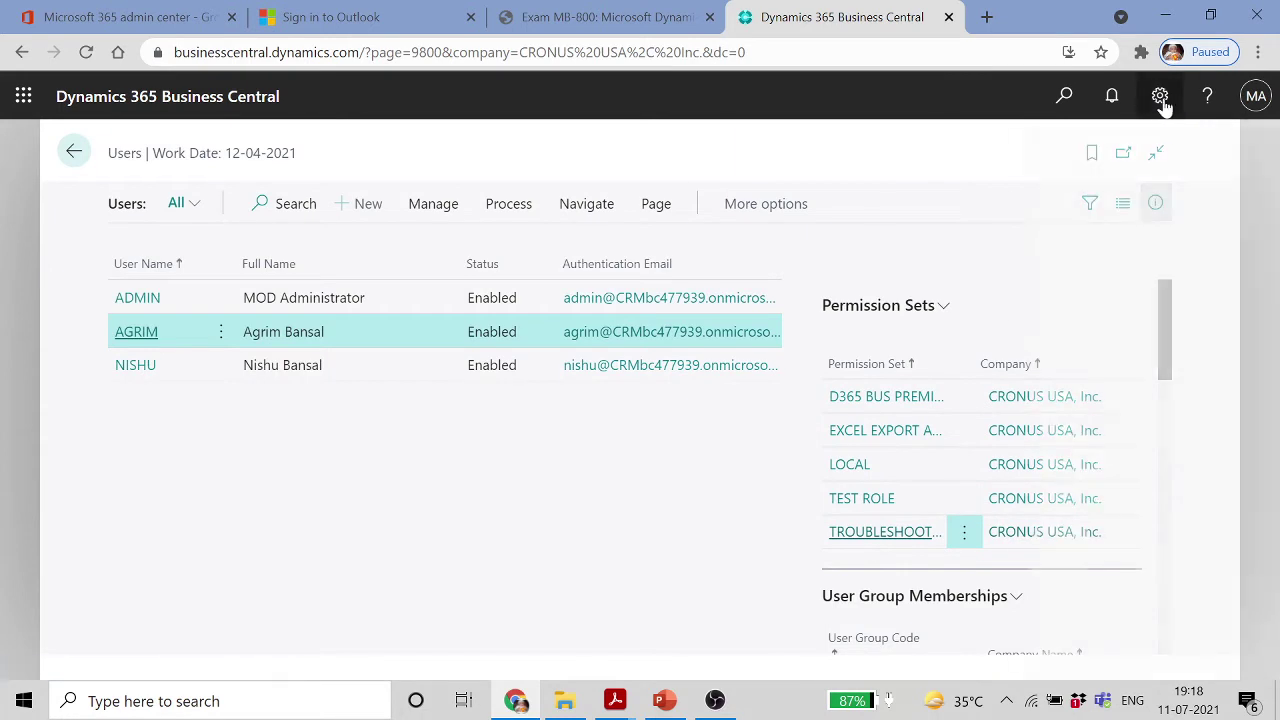
pyautogui.click(1020, 262)
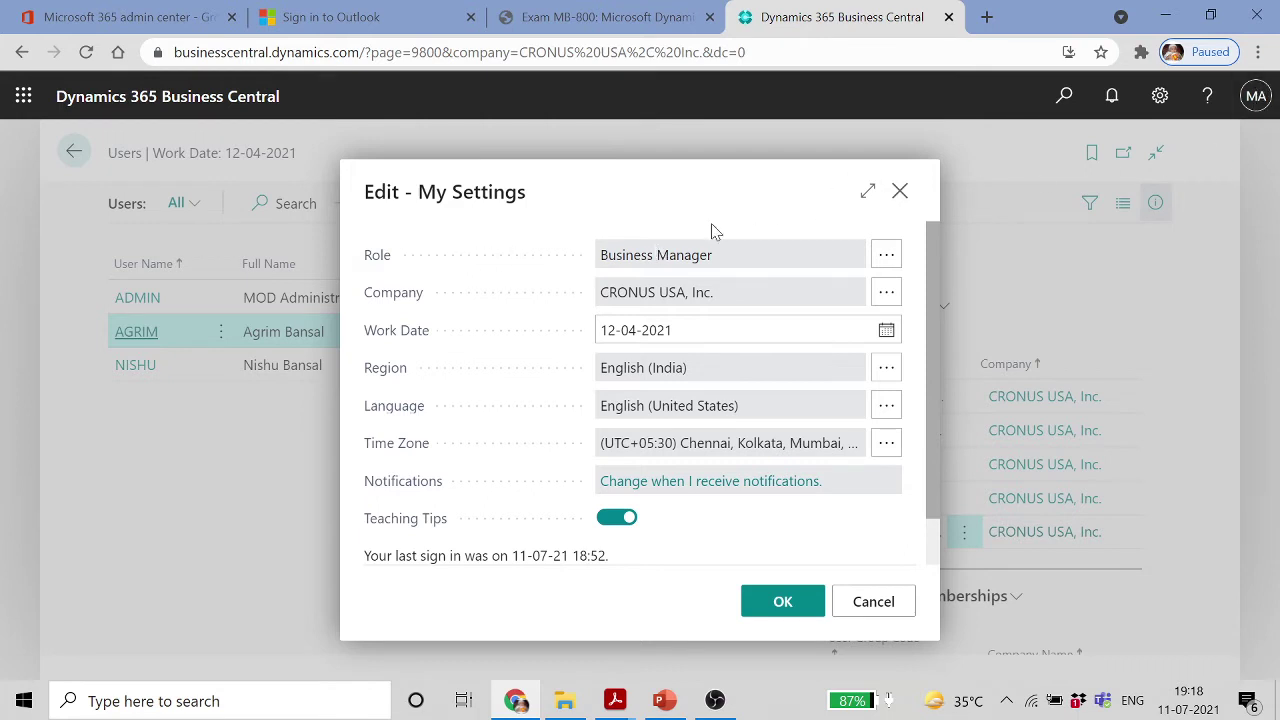
pyautogui.click(876, 258)
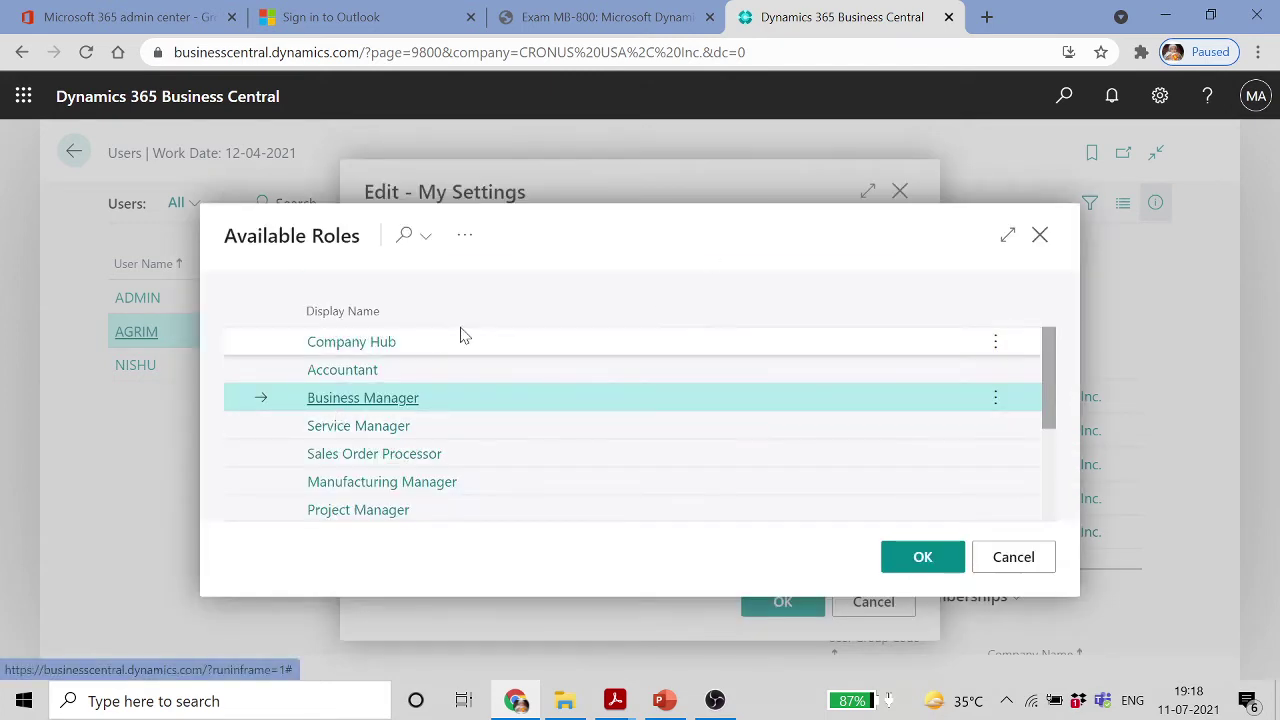
pyautogui.scroll(-3, 500, 400)
pyautogui.scroll(3, 499, 401)
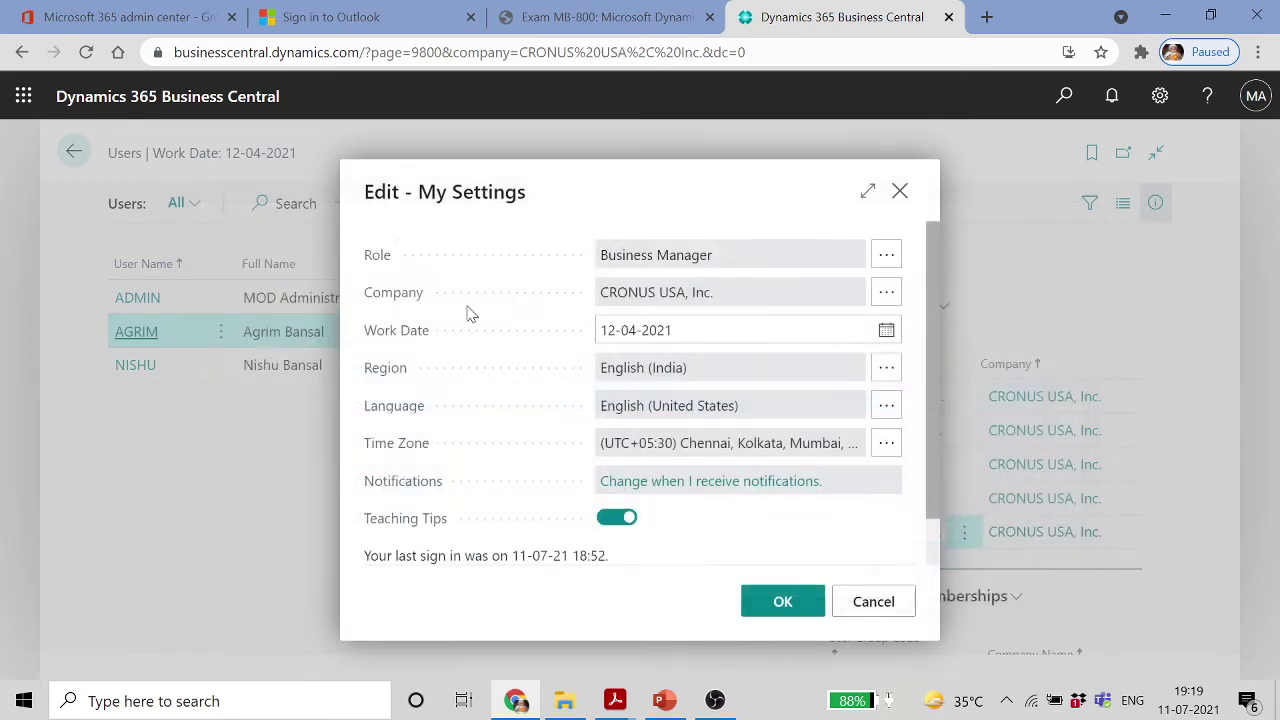
pyautogui.click(892, 603)
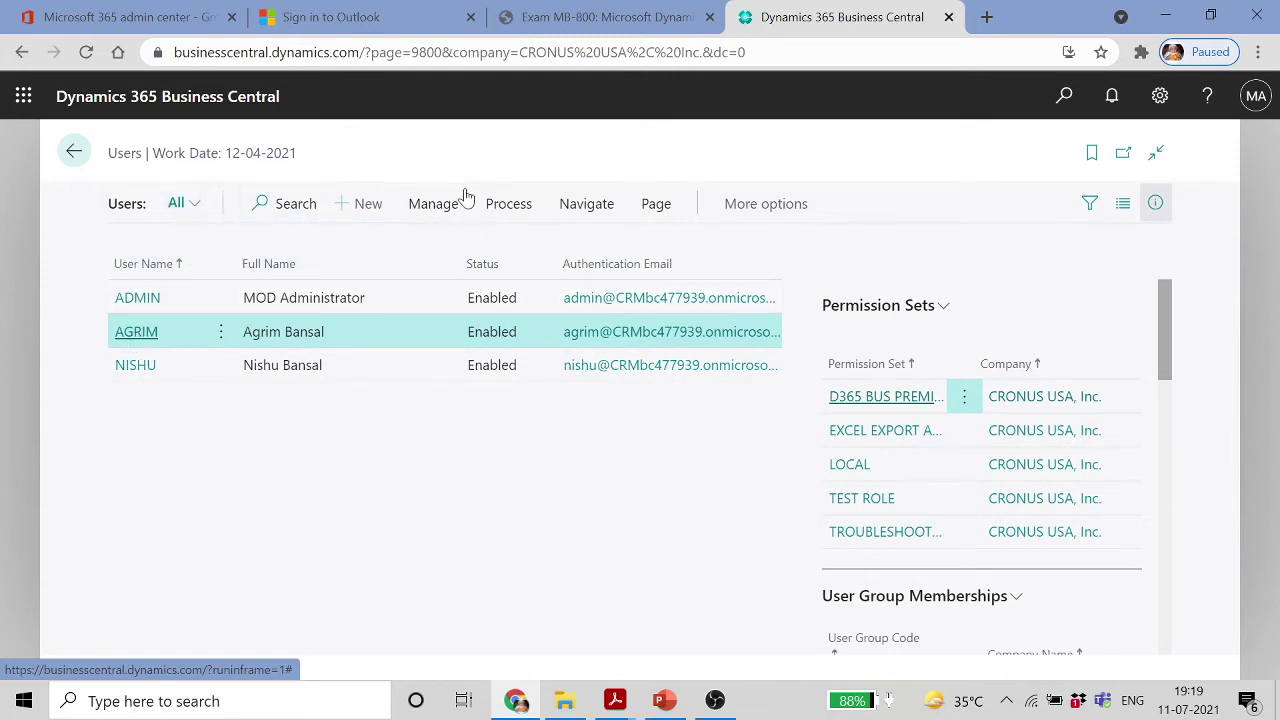
# Browse the Users page's Process, Page, Actions and Manage menus
pyautogui.click(523, 213)
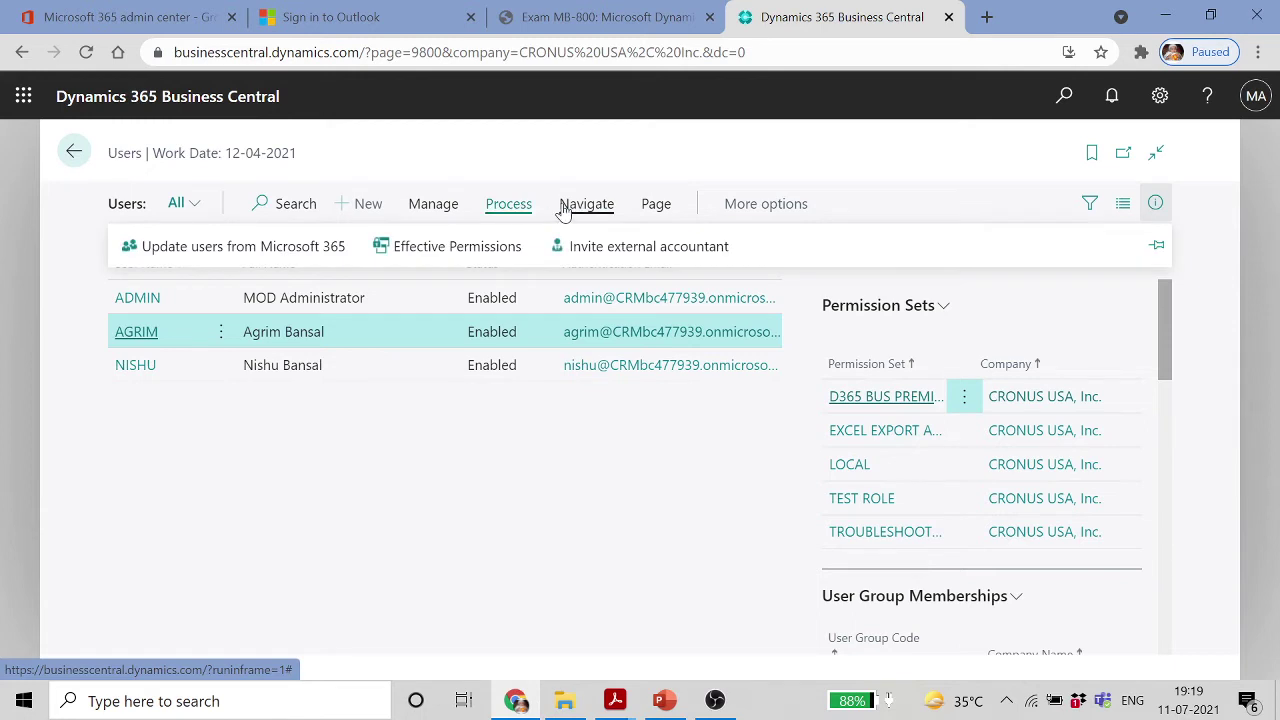
pyautogui.click(657, 209)
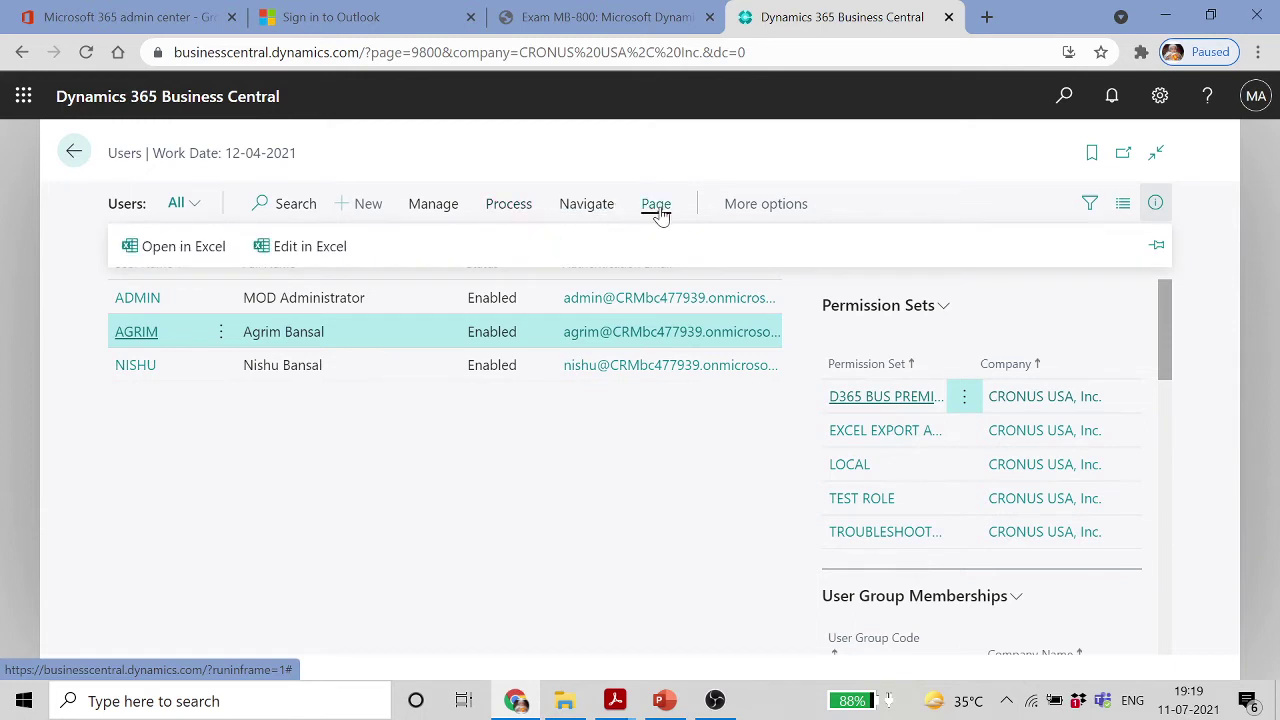
pyautogui.click(766, 210)
pyautogui.click(749, 212)
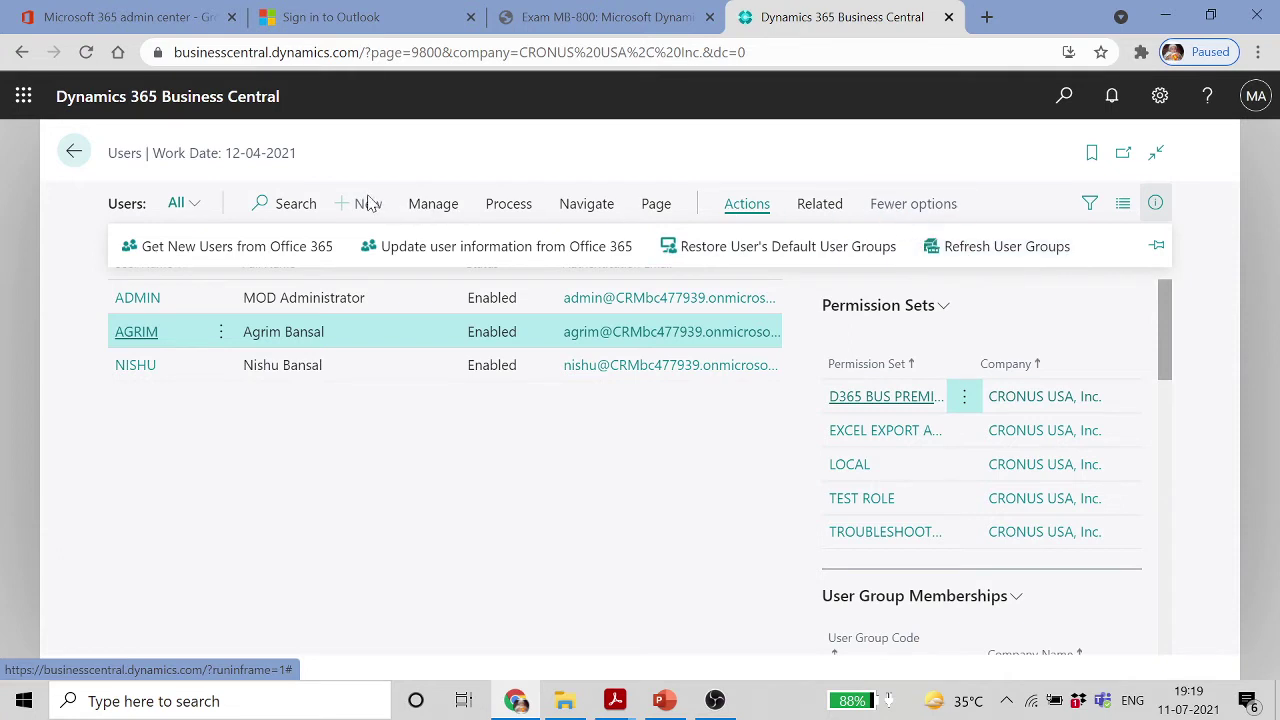
pyautogui.click(434, 211)
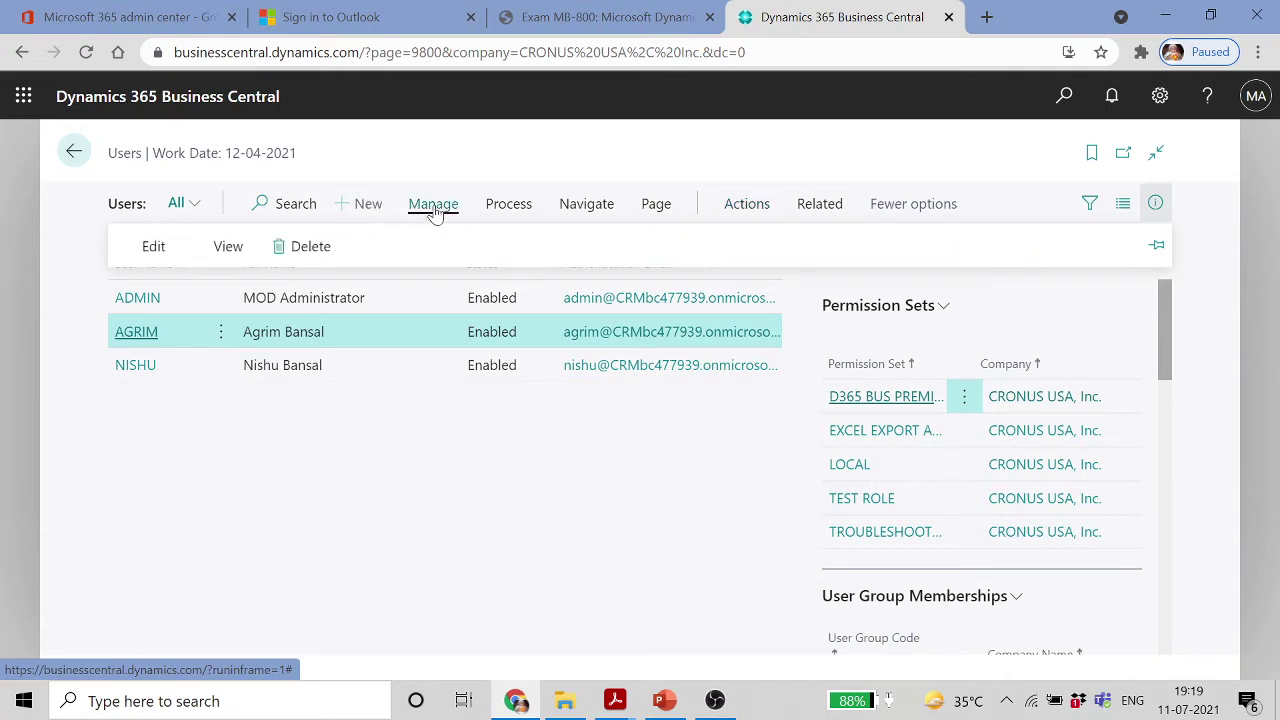
pyautogui.click(530, 214)
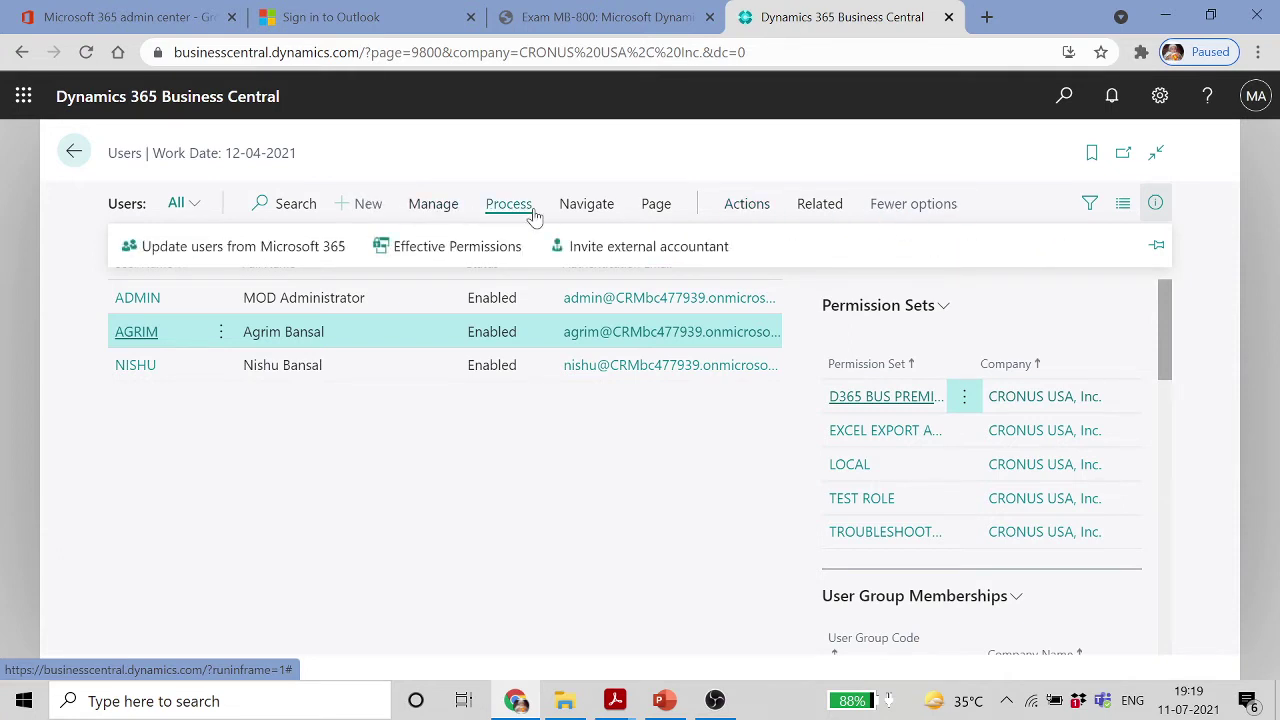
# Open the User Groups list from Navigate, review D365 ACCOUNTANTS, and go back to Users
pyautogui.click(582, 211)
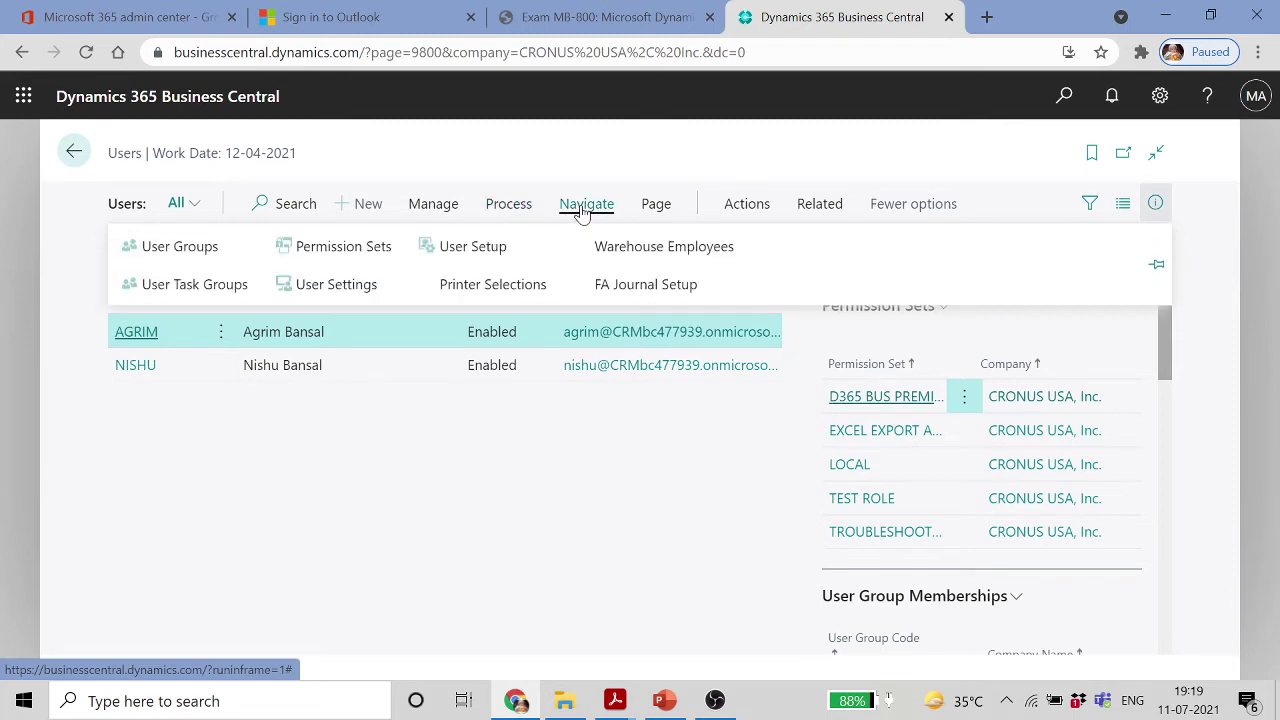
pyautogui.click(214, 246)
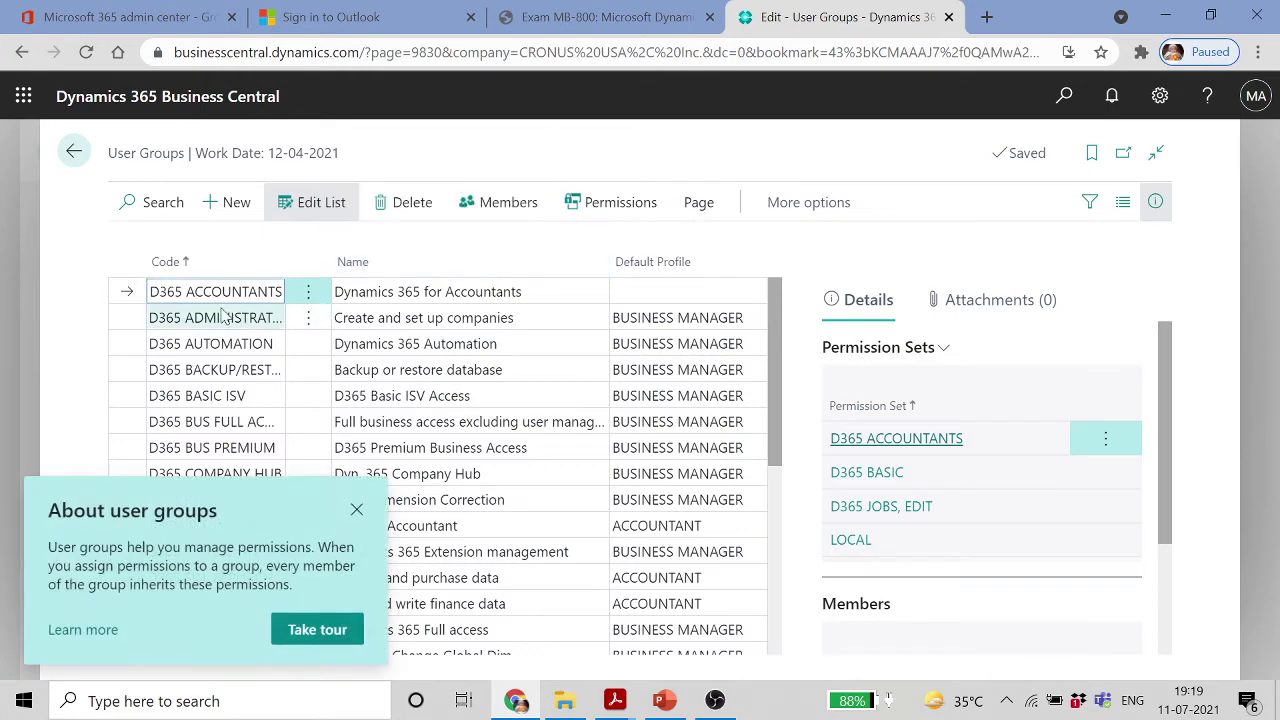
pyautogui.click(356, 510)
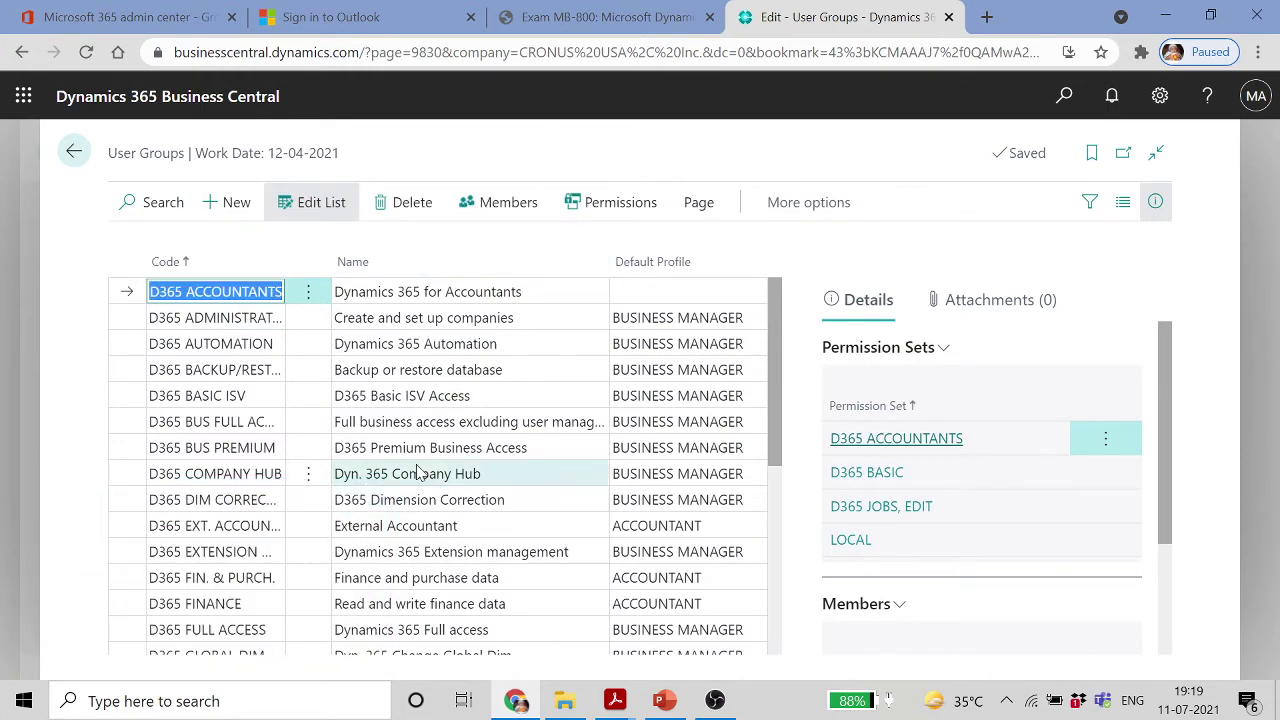
pyautogui.scroll(-5, 429, 474)
pyautogui.scroll(5, 431, 466)
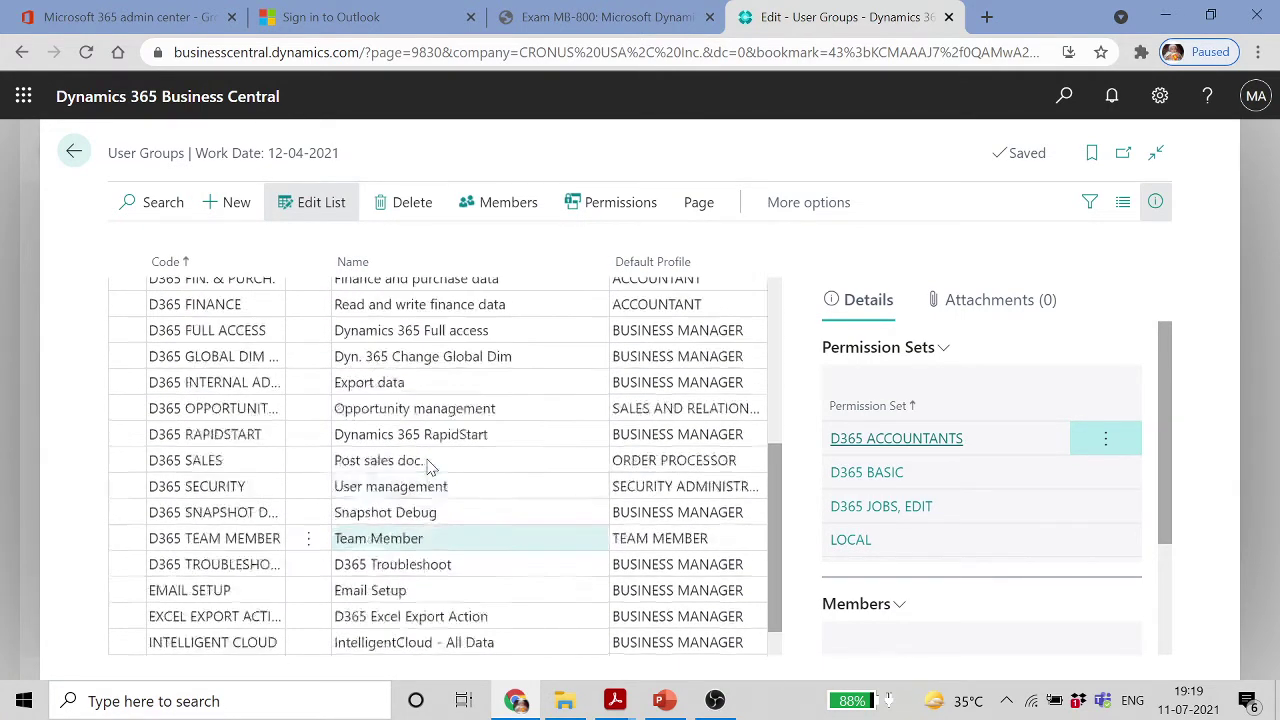
pyautogui.click(82, 160)
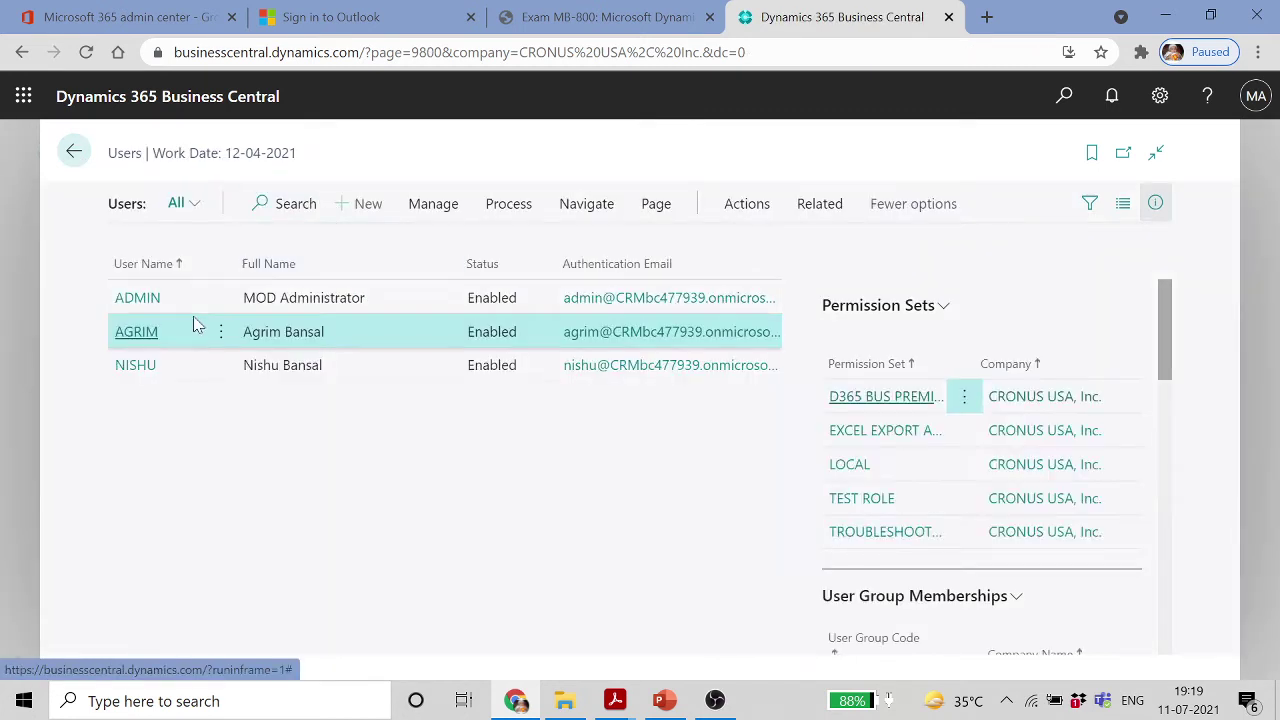
# Show the Manage, Process and Navigate menus on the Users page again
pyautogui.click(440, 205)
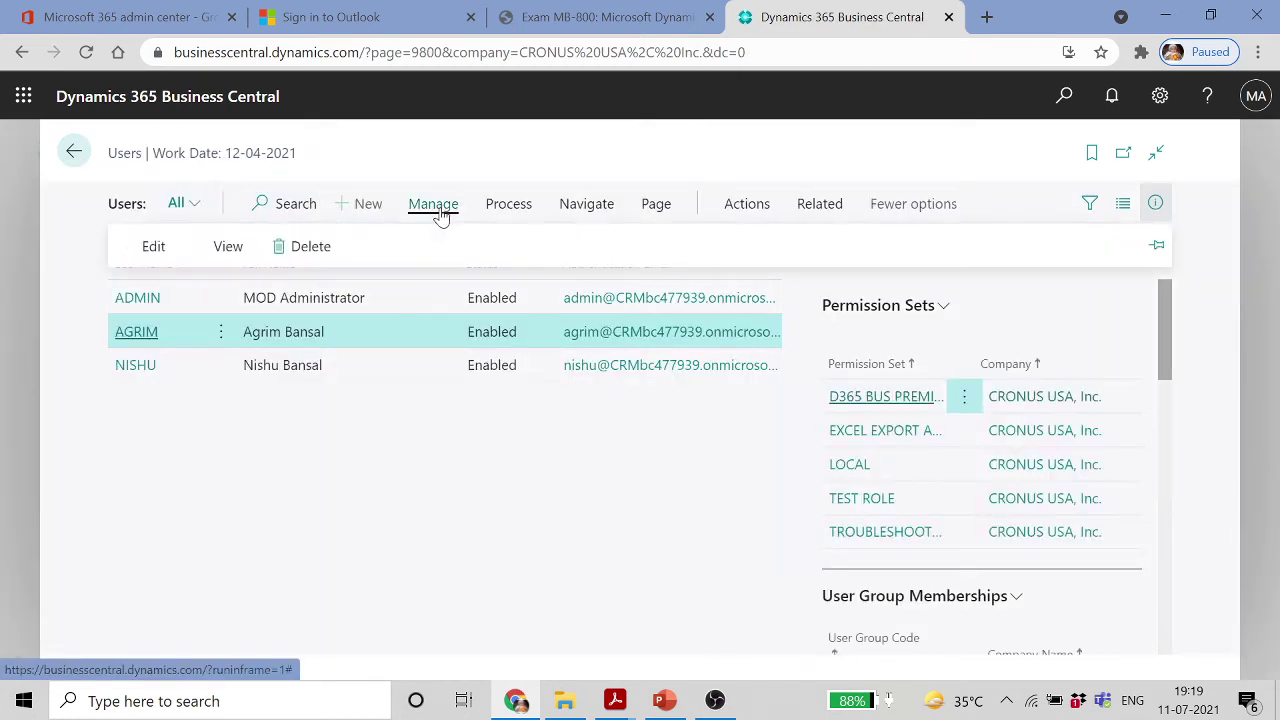
pyautogui.click(505, 210)
pyautogui.click(586, 205)
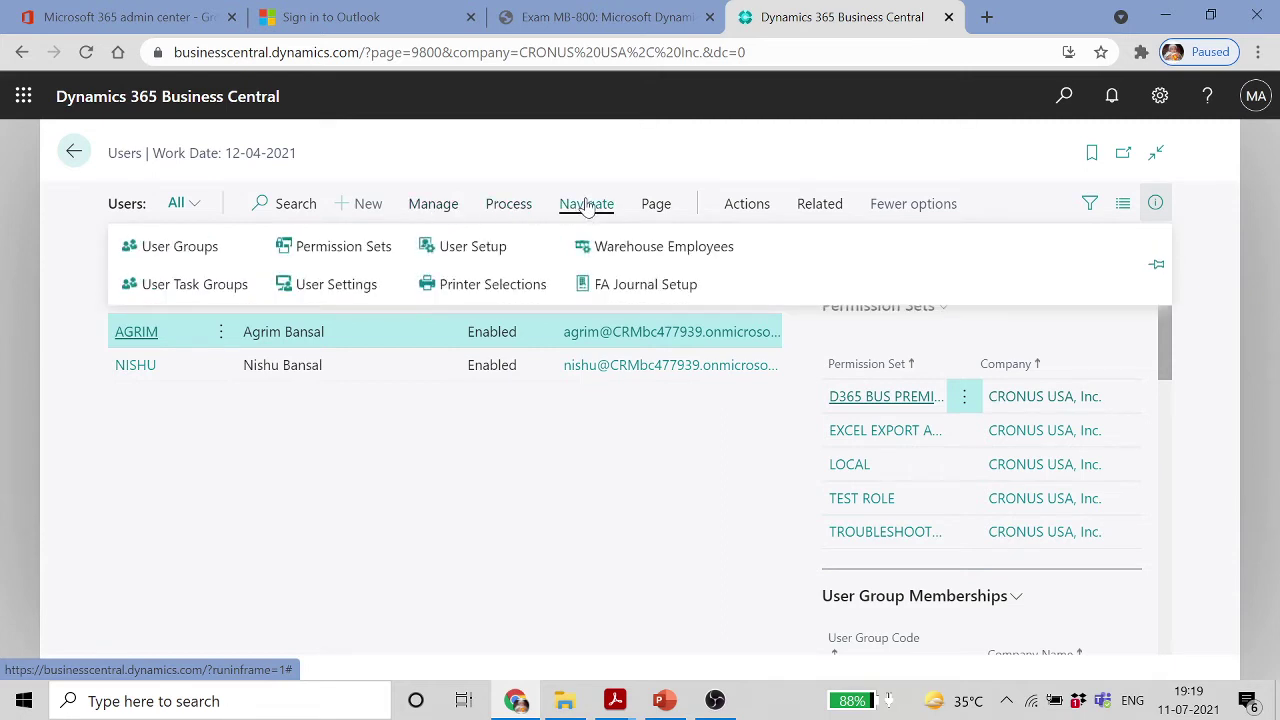
# Open User Settings and edit the first user's settings card
pyautogui.click(303, 290)
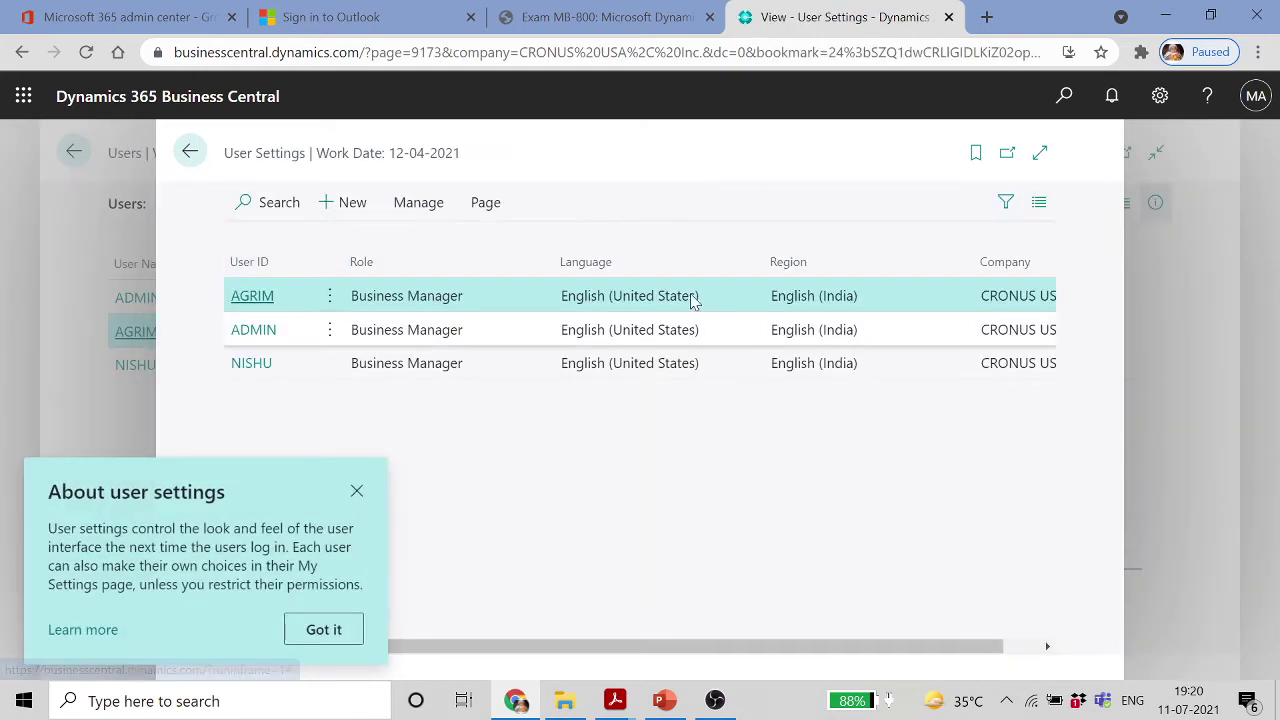
pyautogui.click(356, 491)
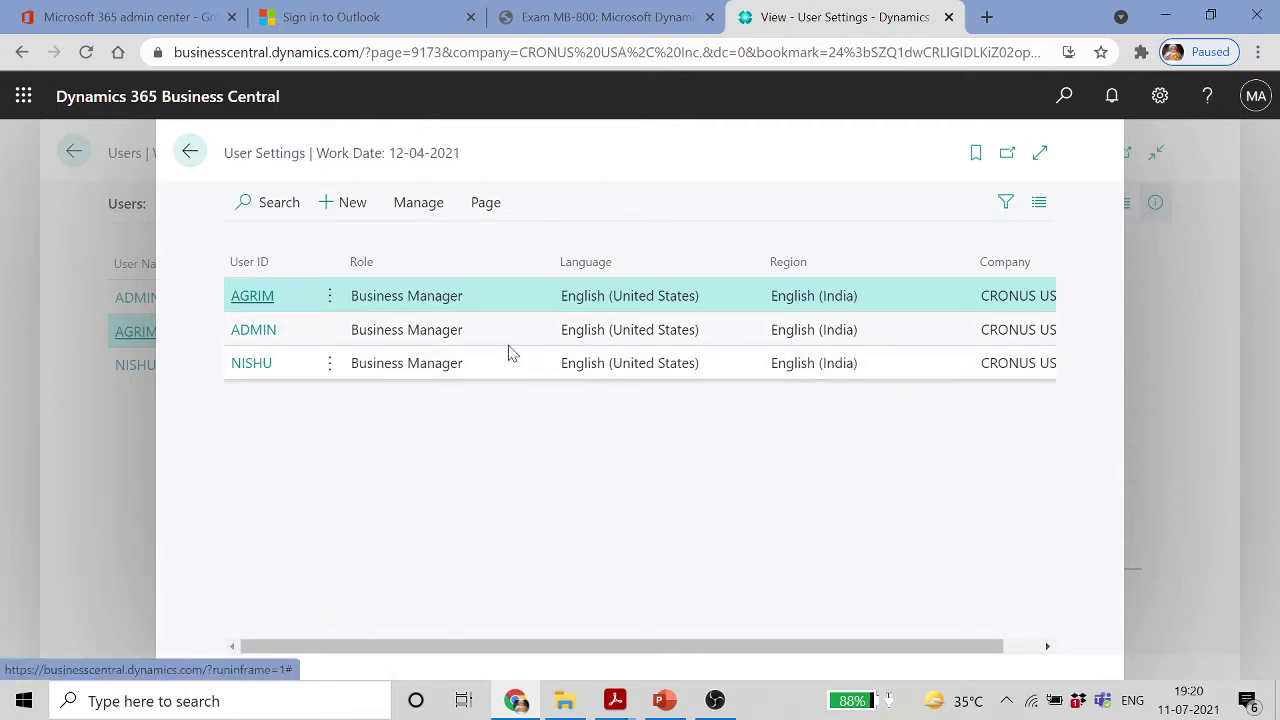
pyautogui.click(420, 208)
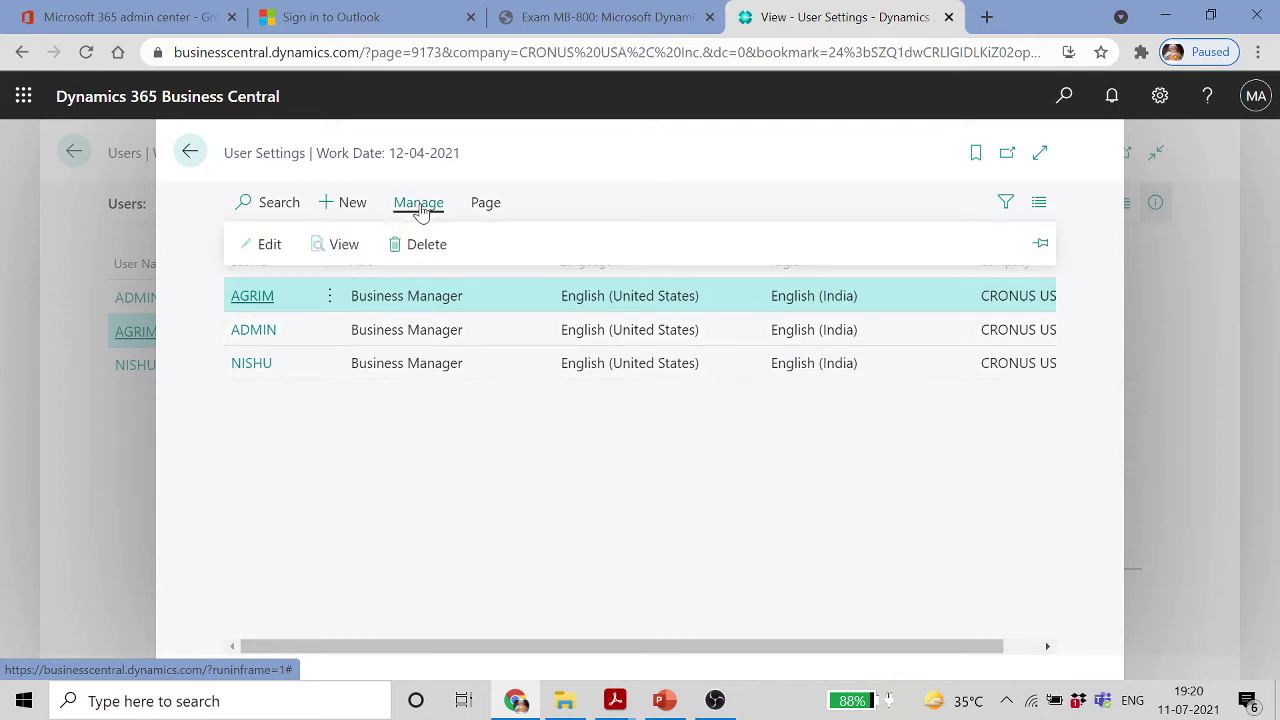
pyautogui.click(269, 247)
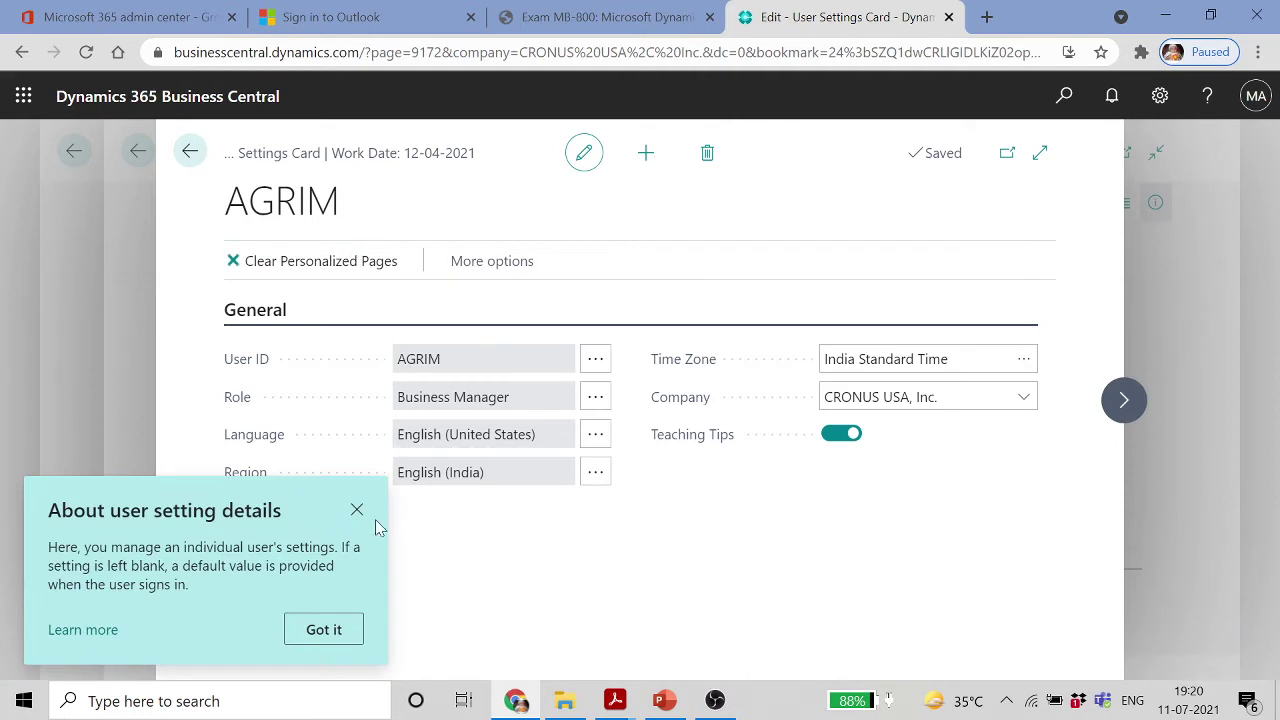
pyautogui.click(356, 510)
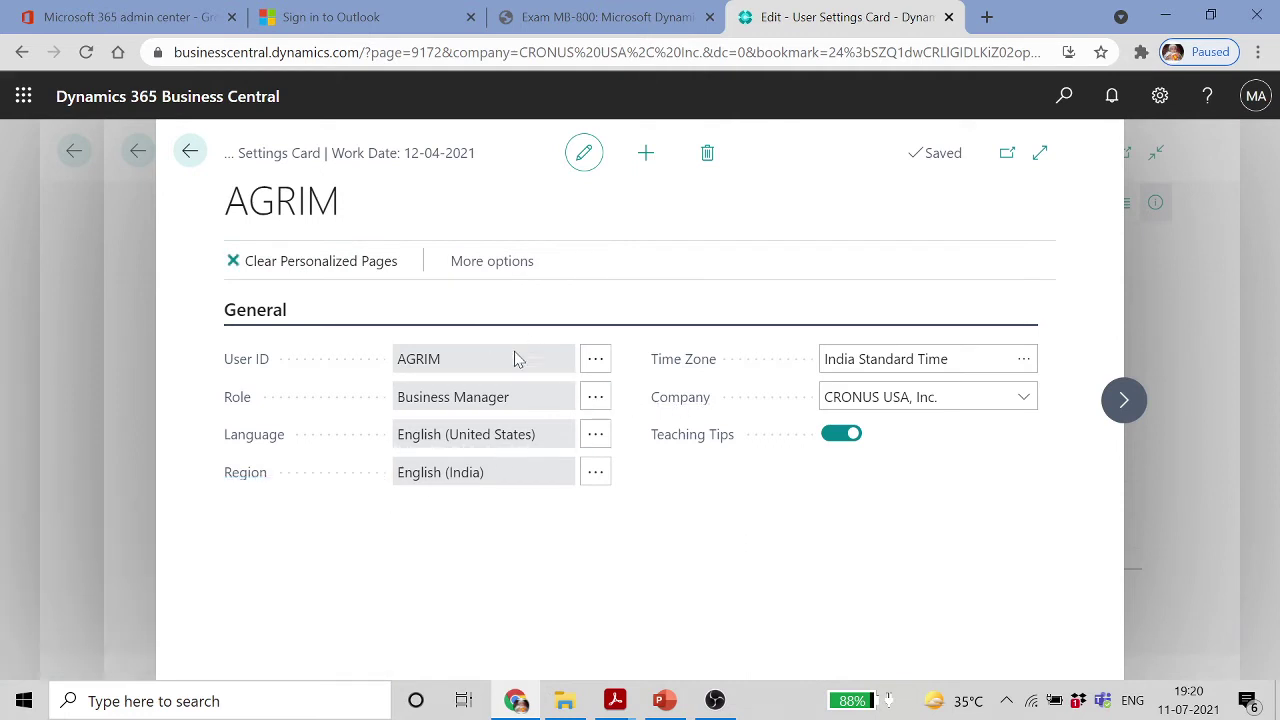
# Set the user's role to Sales and Relationship Manager
pyautogui.click(597, 400)
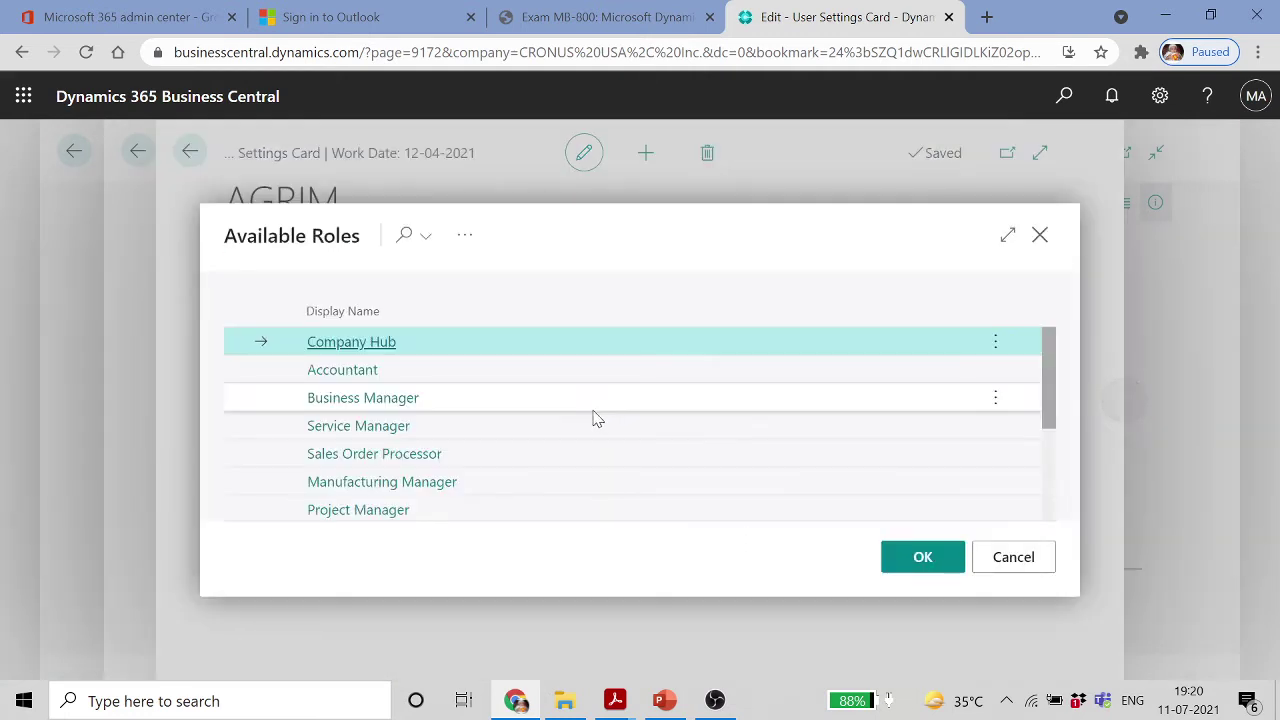
pyautogui.scroll(-1, 463, 449)
pyautogui.scroll(-2, 463, 449)
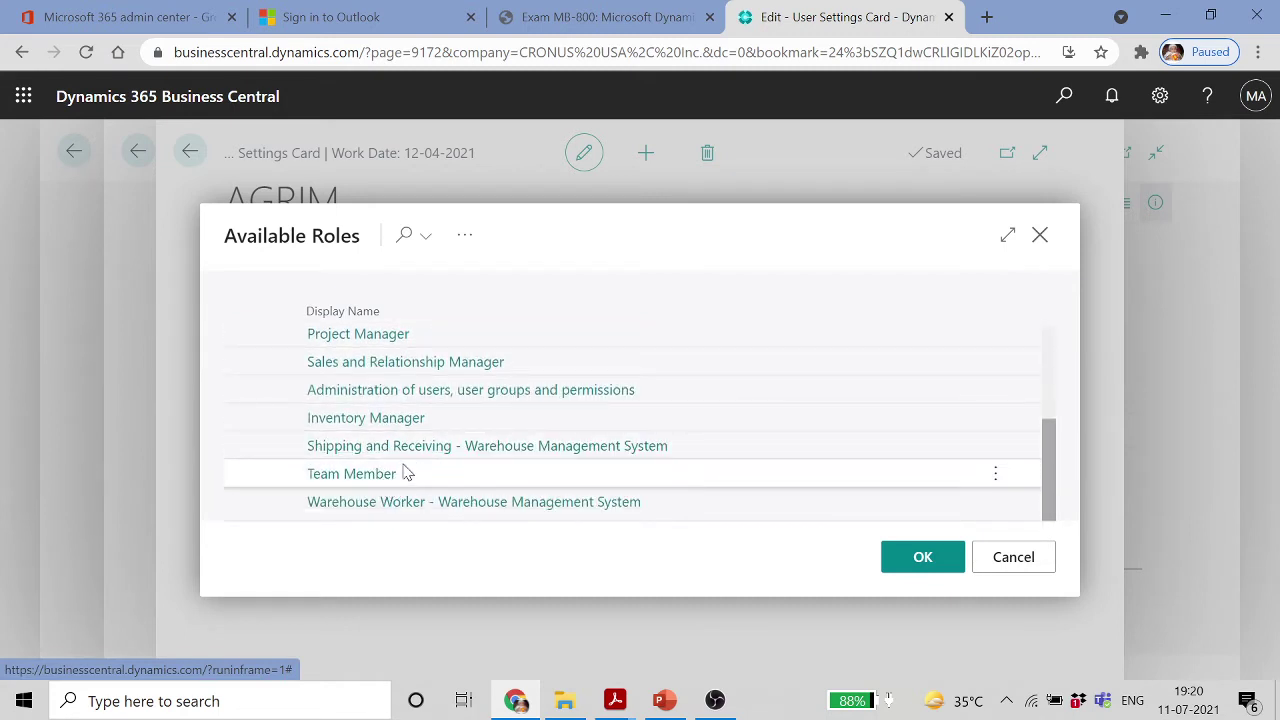
pyautogui.doubleClick(470, 363)
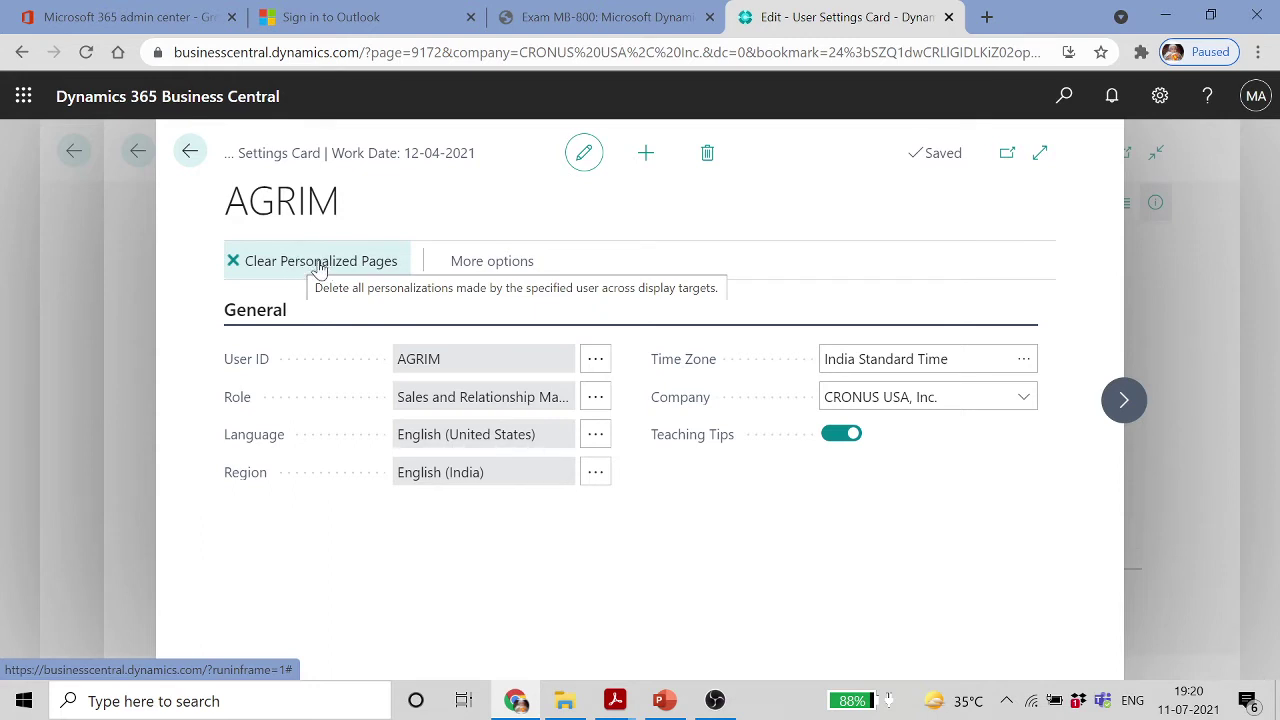
# Decline clearing personalized pages, then check the Personalized and Customized Pages lists are empty
pyautogui.click(345, 261)
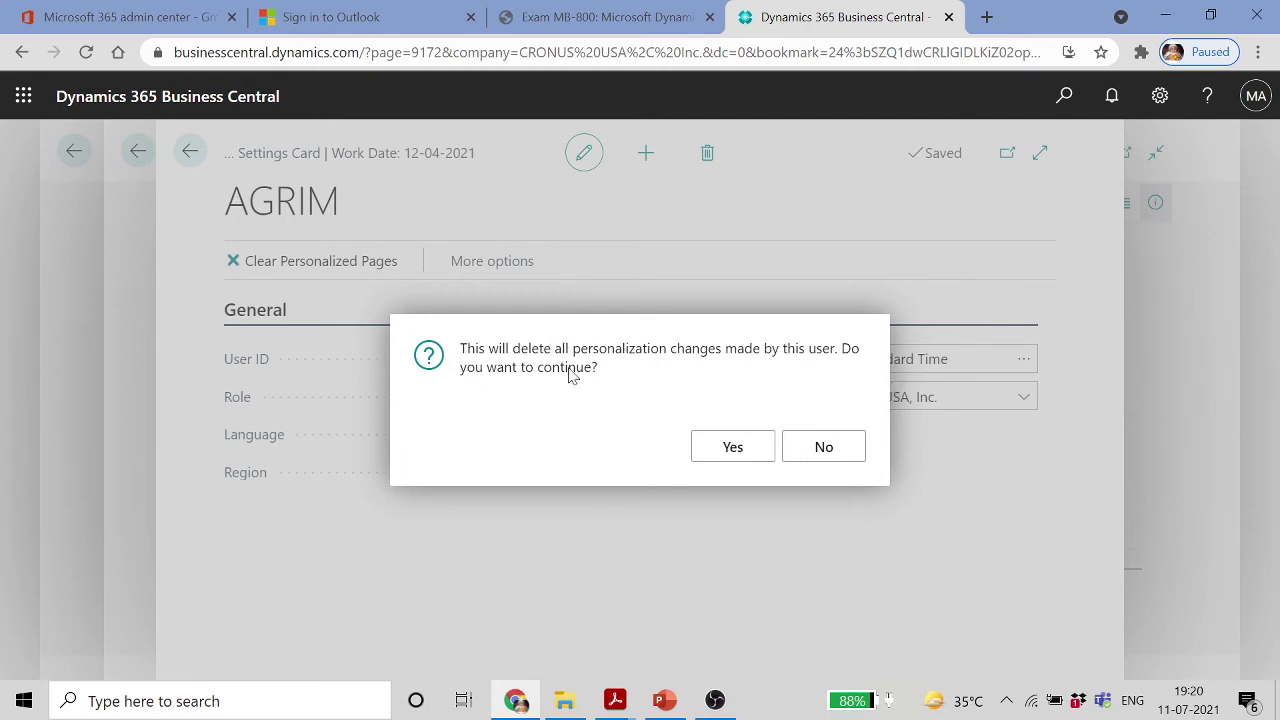
pyautogui.click(829, 447)
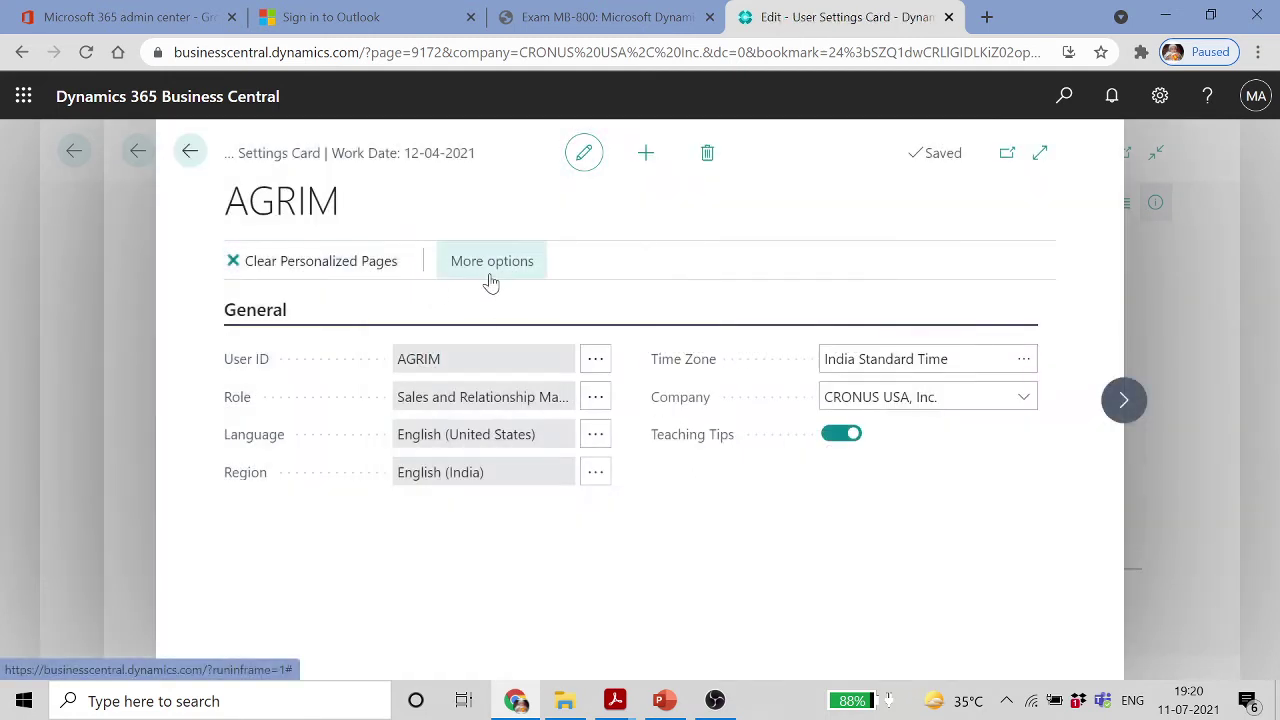
pyautogui.click(490, 271)
pyautogui.click(491, 270)
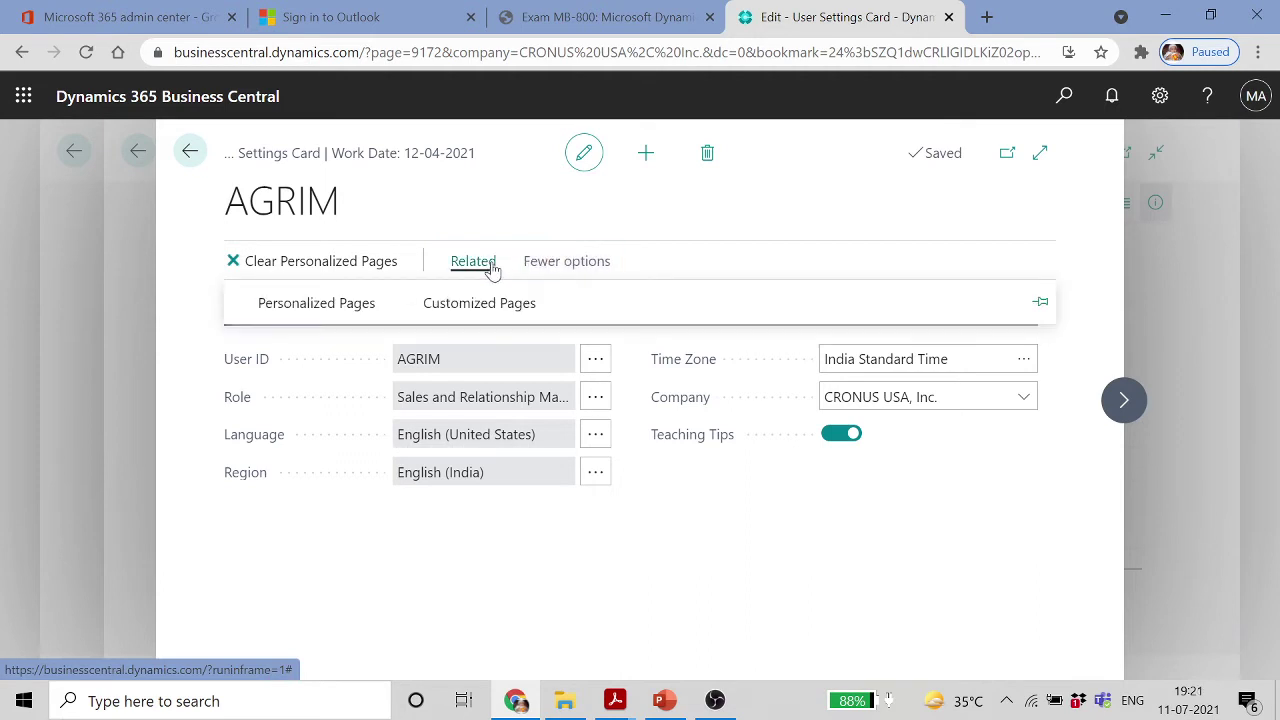
pyautogui.click(337, 305)
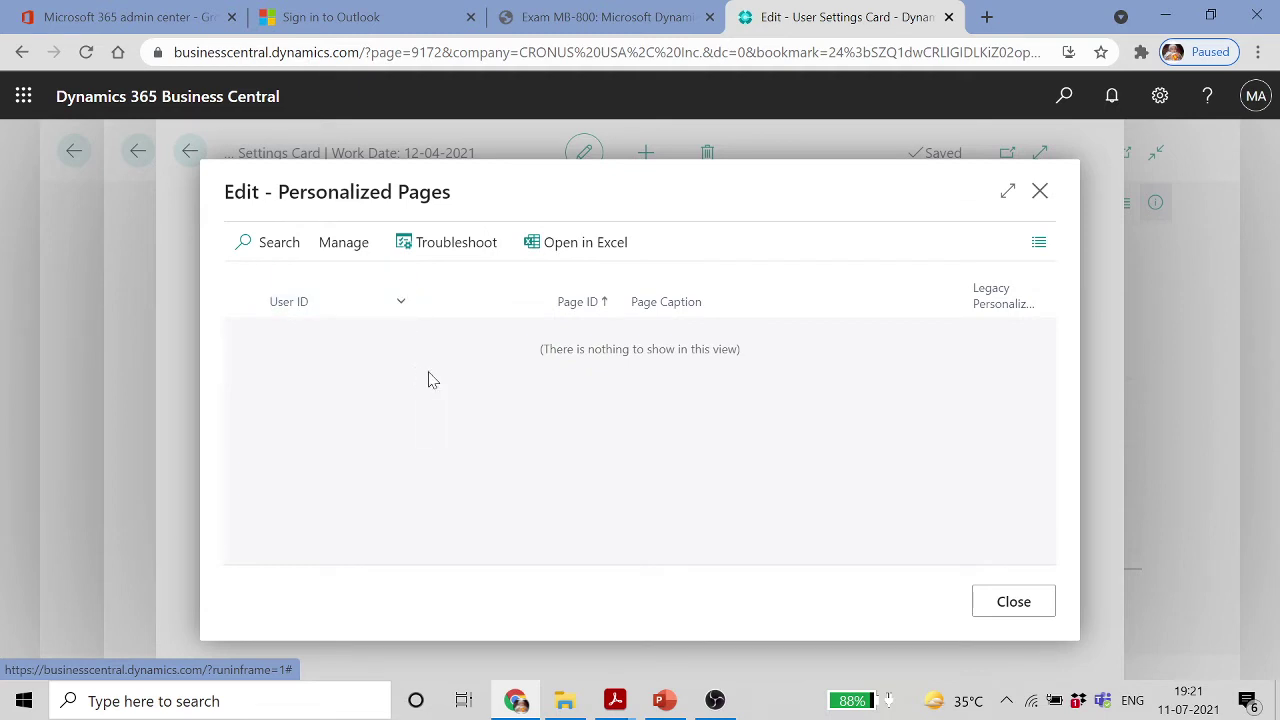
pyautogui.click(1040, 191)
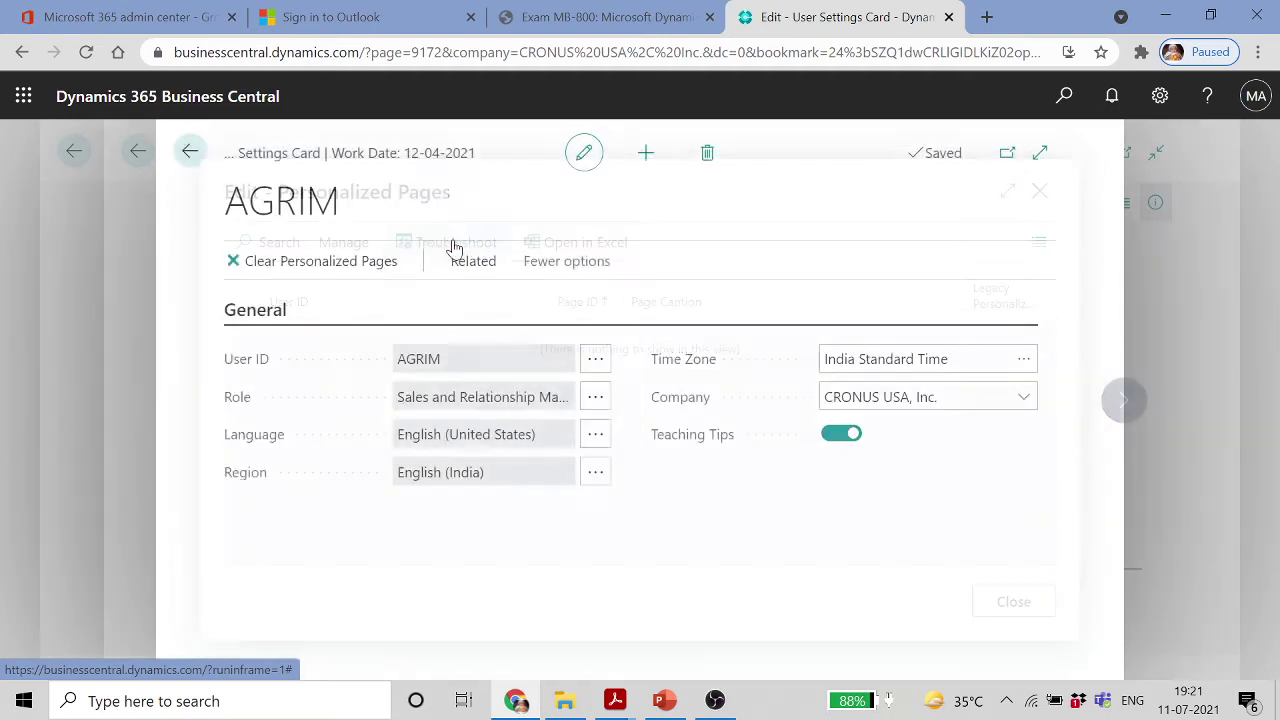
pyautogui.click(468, 262)
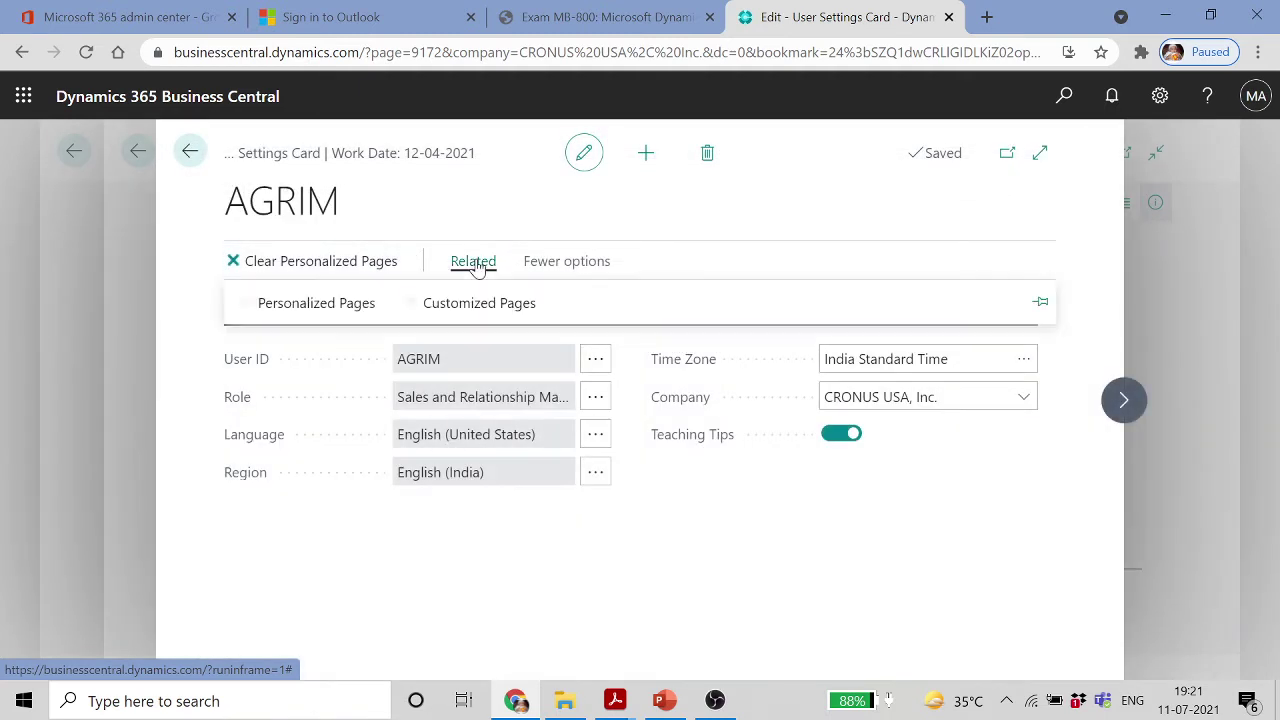
pyautogui.click(489, 312)
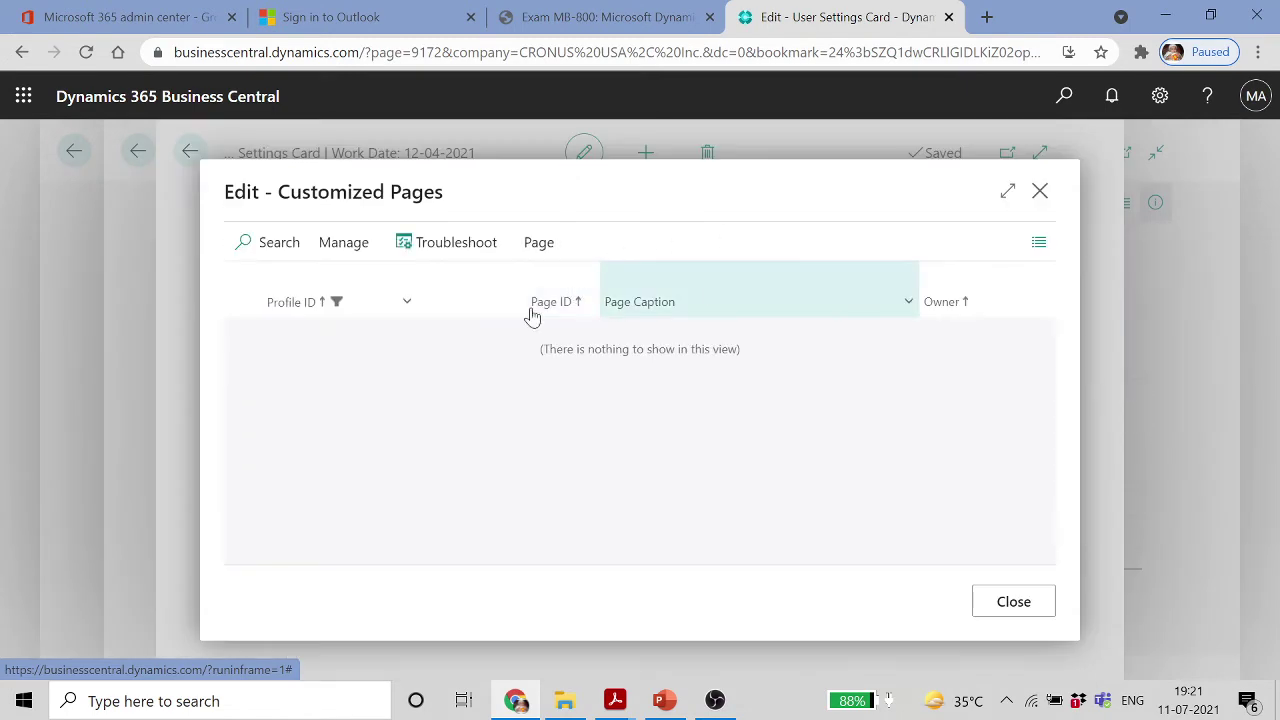
# Open businesscentral.dynamics.com in a new Chrome tab
pyautogui.click(986, 18)
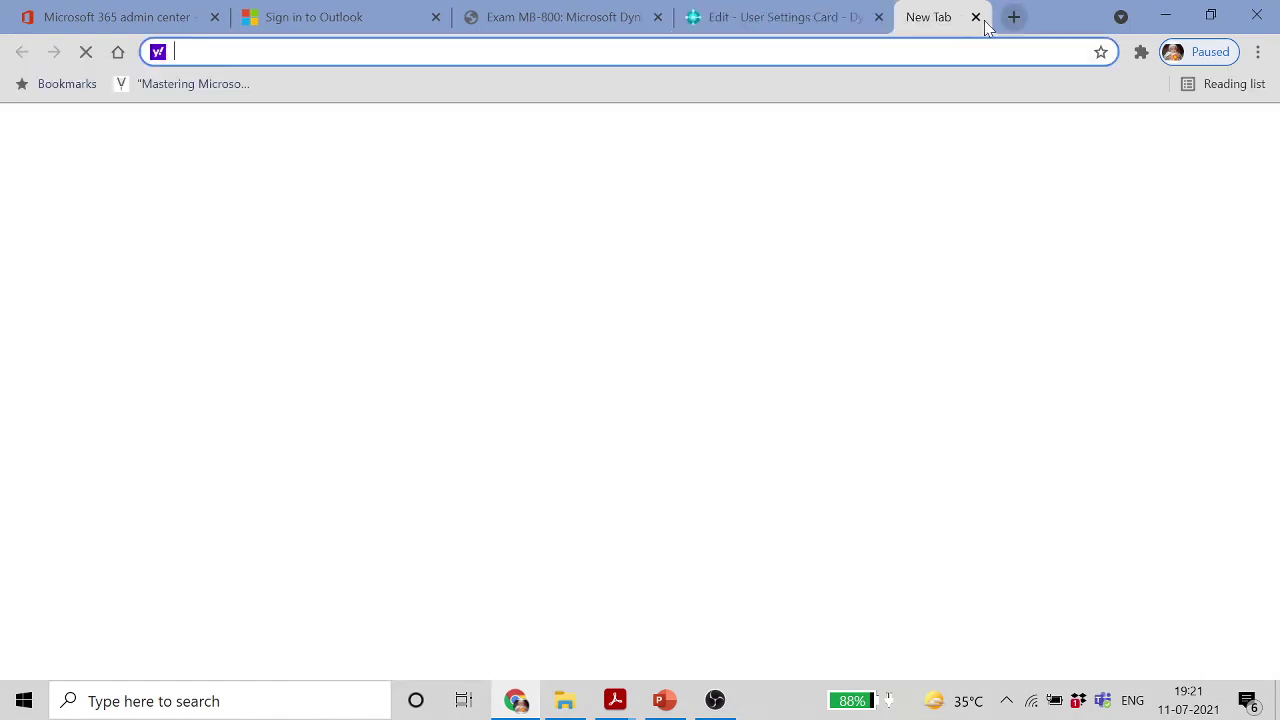
pyautogui.write('BU')
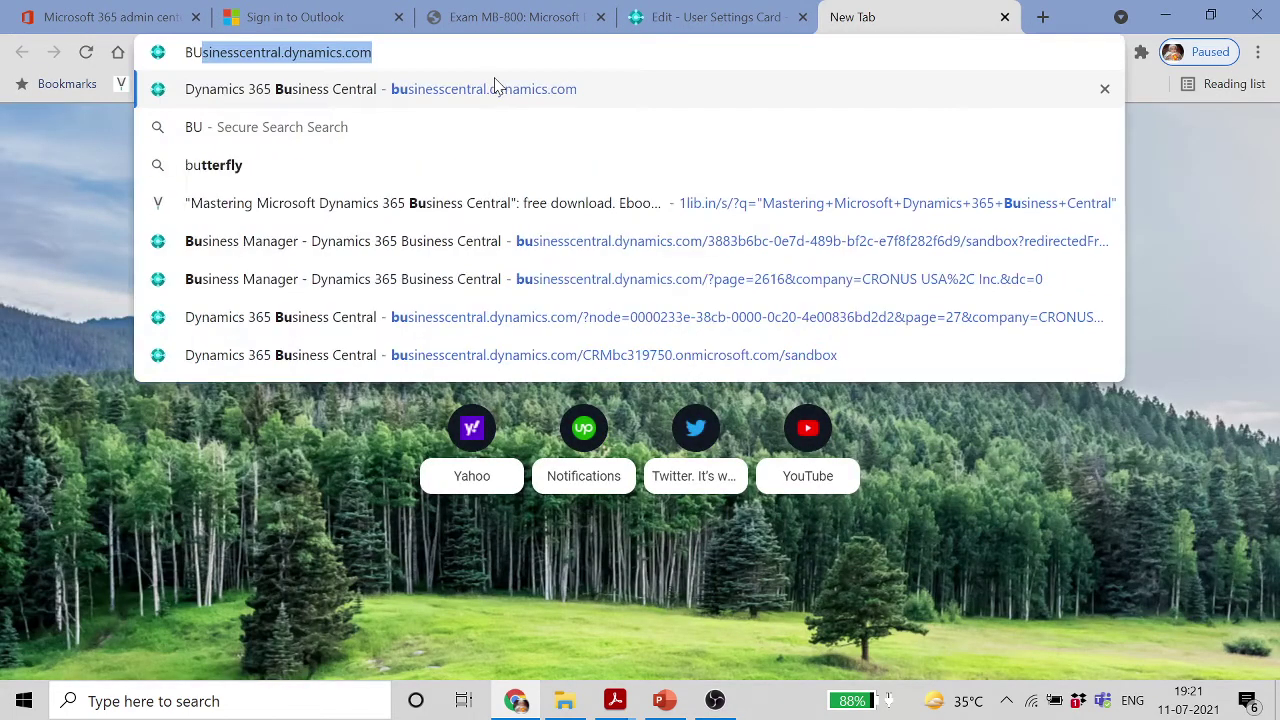
pyautogui.press('Return')
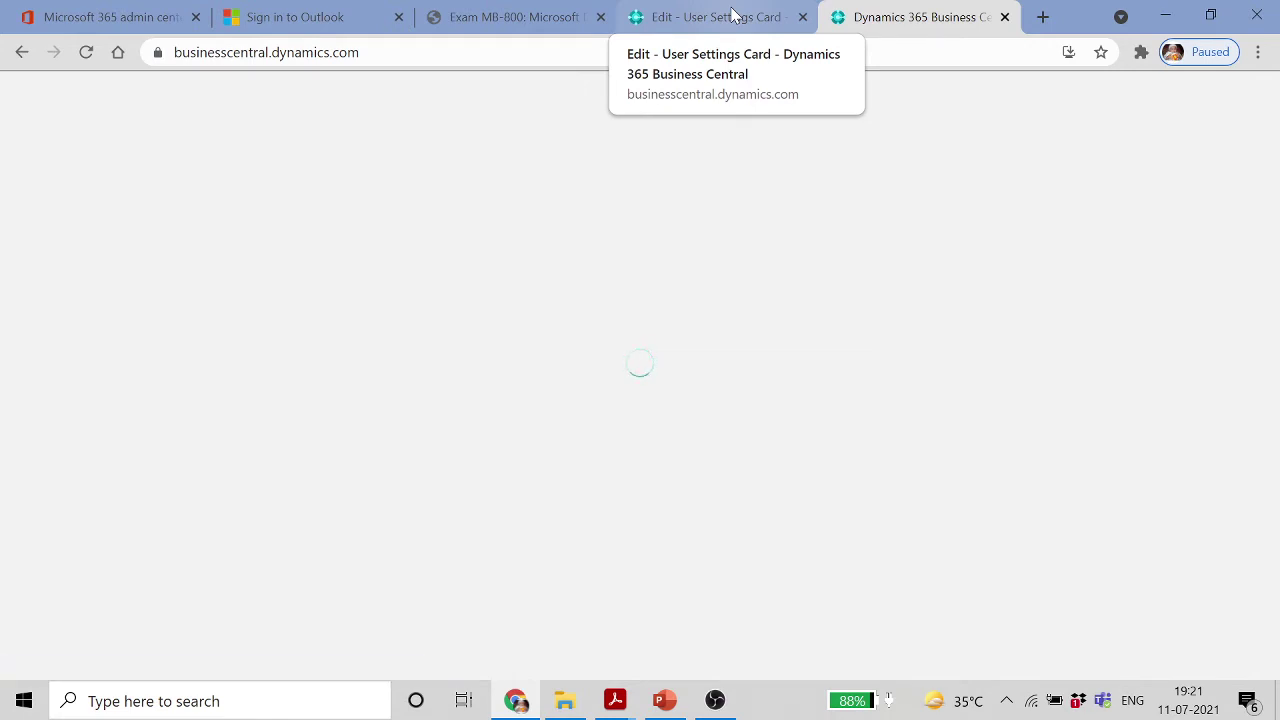
# Close the Customized Pages list and go back to the User Settings list
pyautogui.click(733, 14)
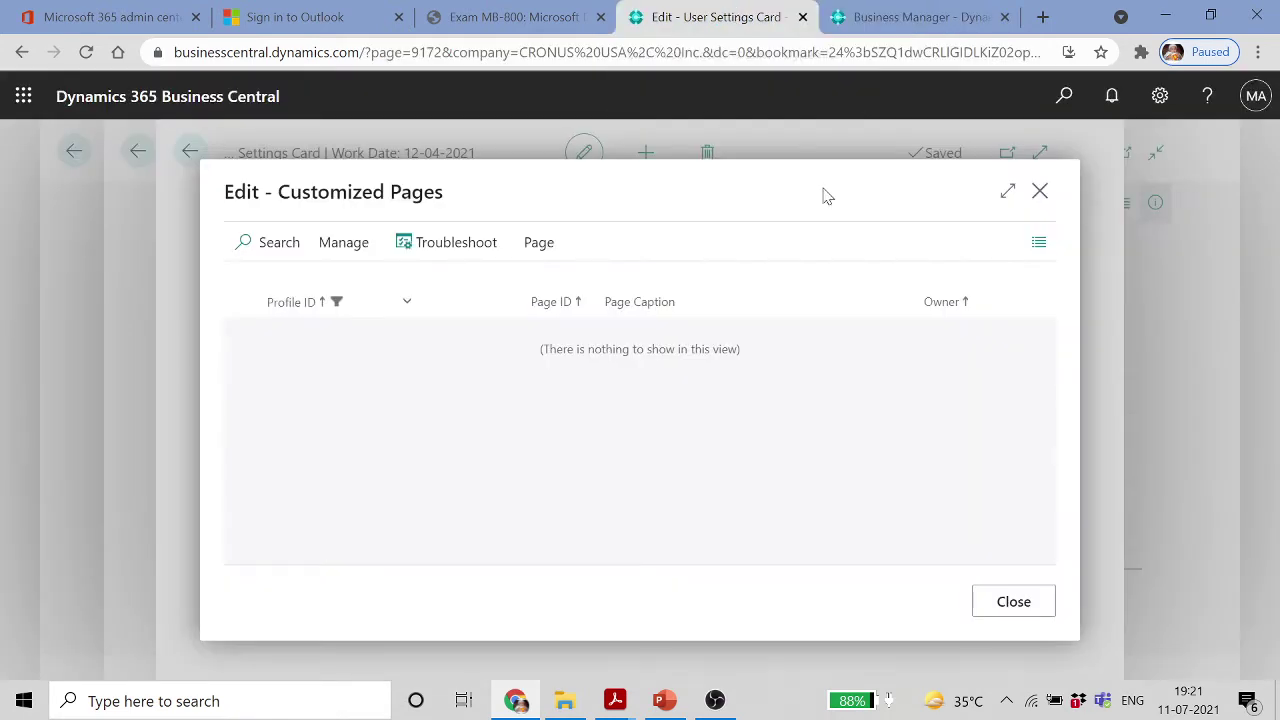
pyautogui.click(1041, 192)
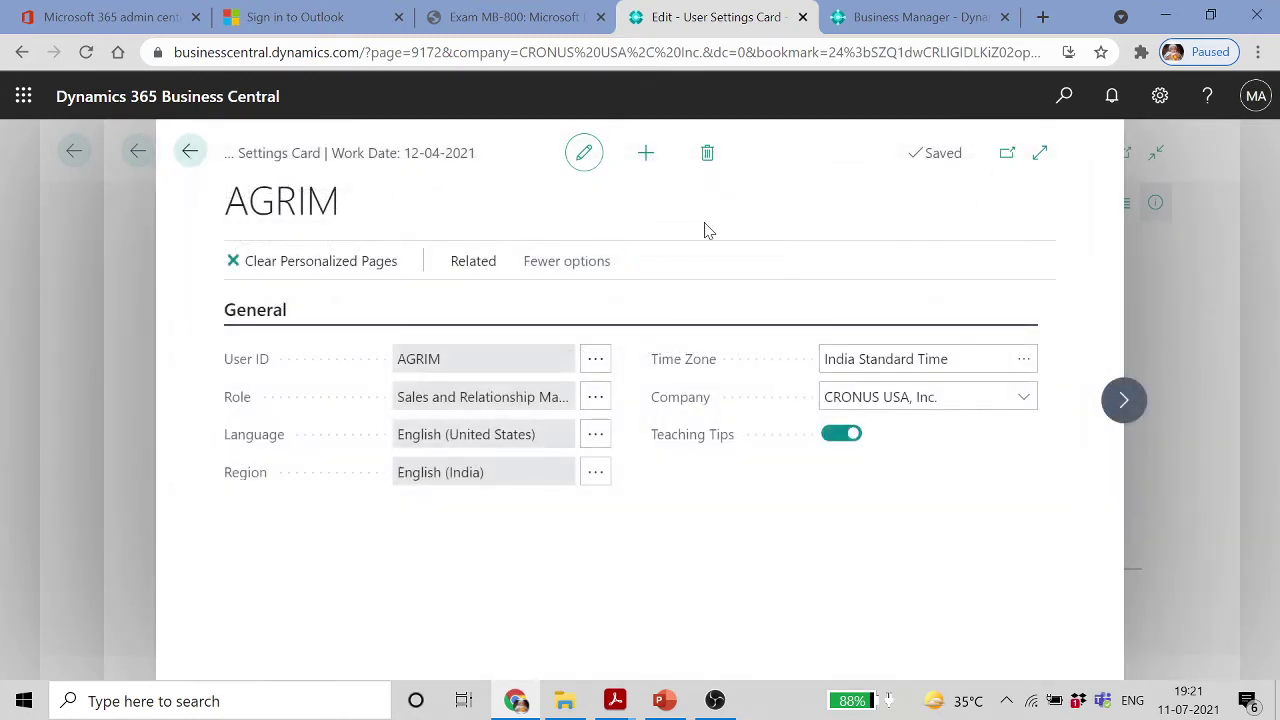
pyautogui.click(189, 151)
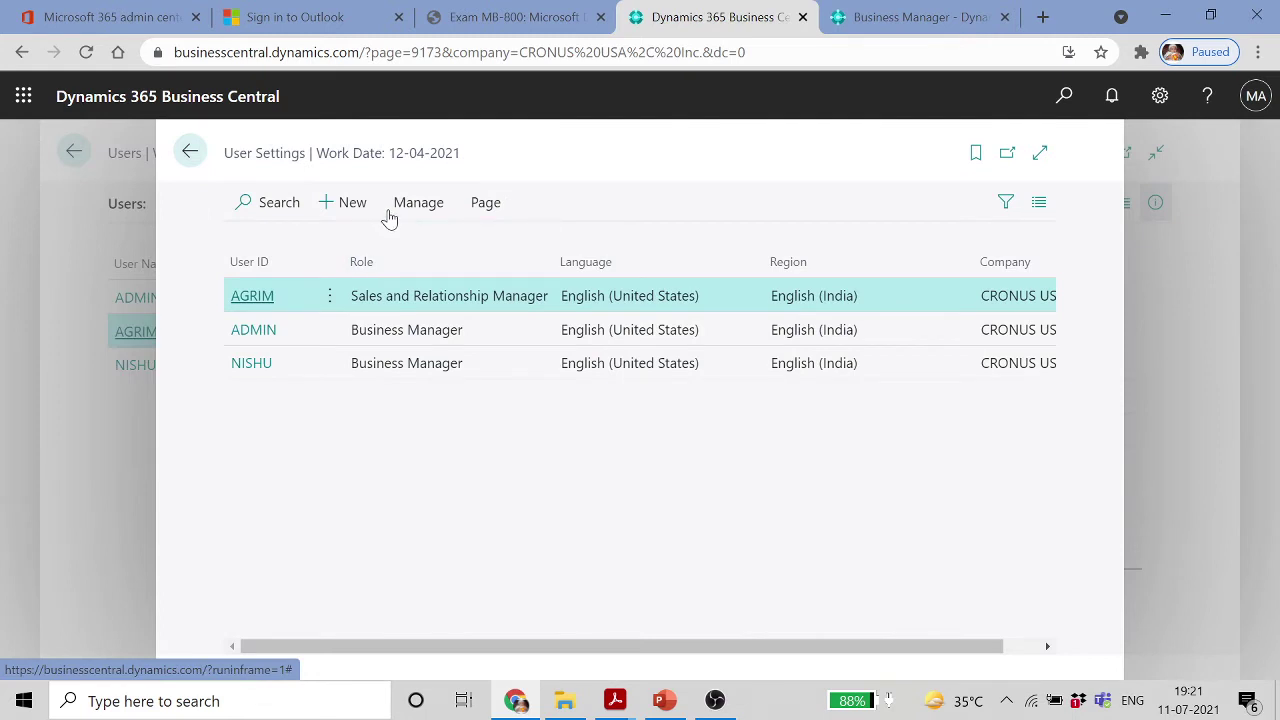
# Reopen the first user's settings card via Manage > Edit, then switch to the new Business Central tab
pyautogui.click(413, 207)
pyautogui.click(486, 210)
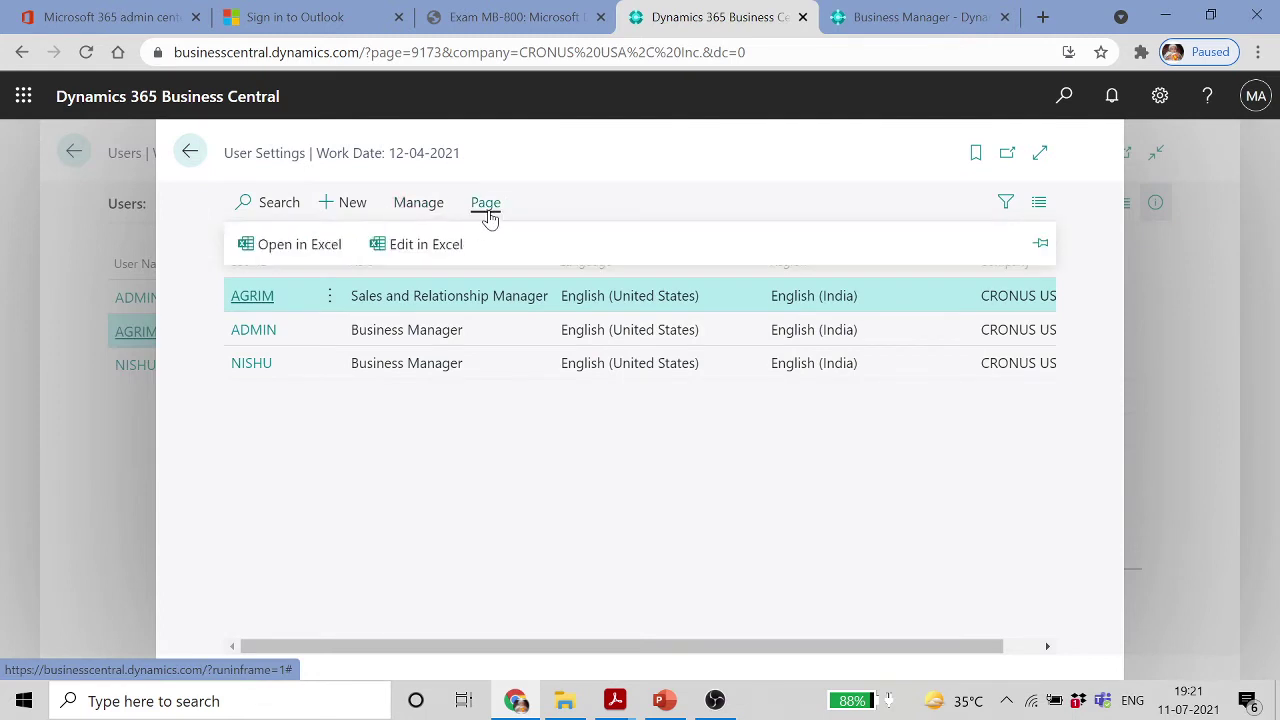
pyautogui.click(325, 298)
pyautogui.click(424, 205)
pyautogui.click(424, 205)
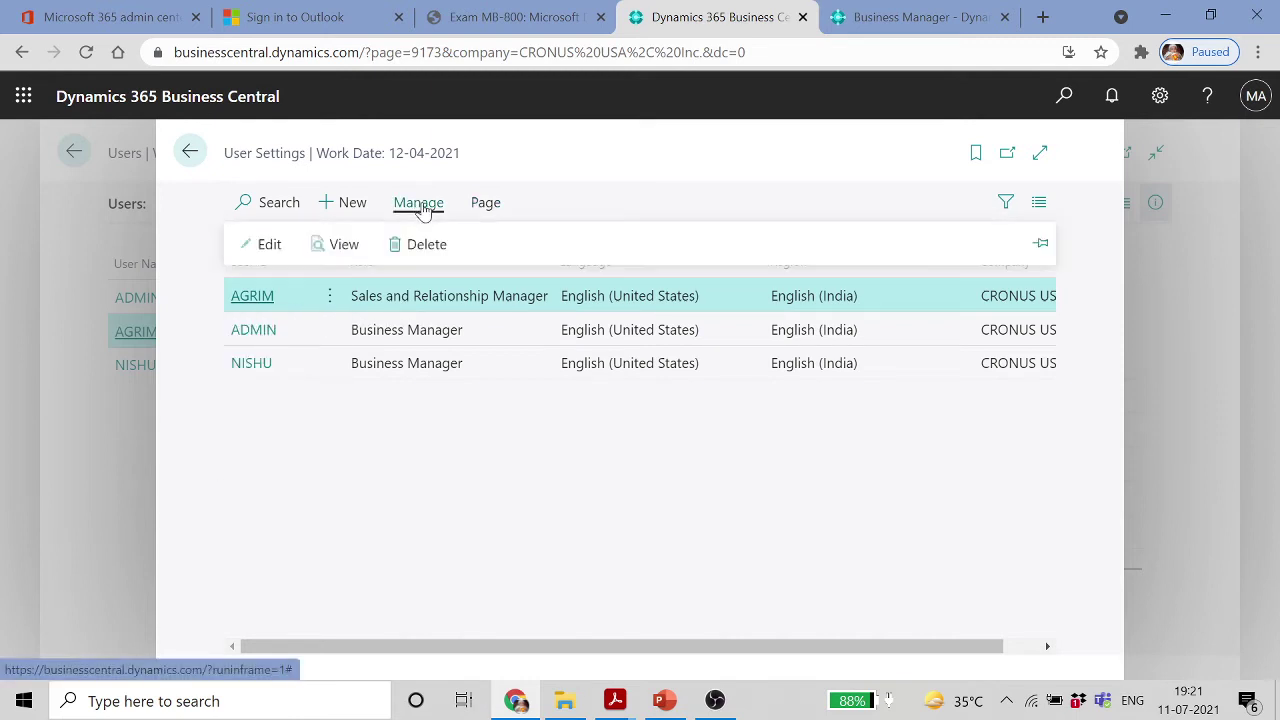
pyautogui.click(275, 248)
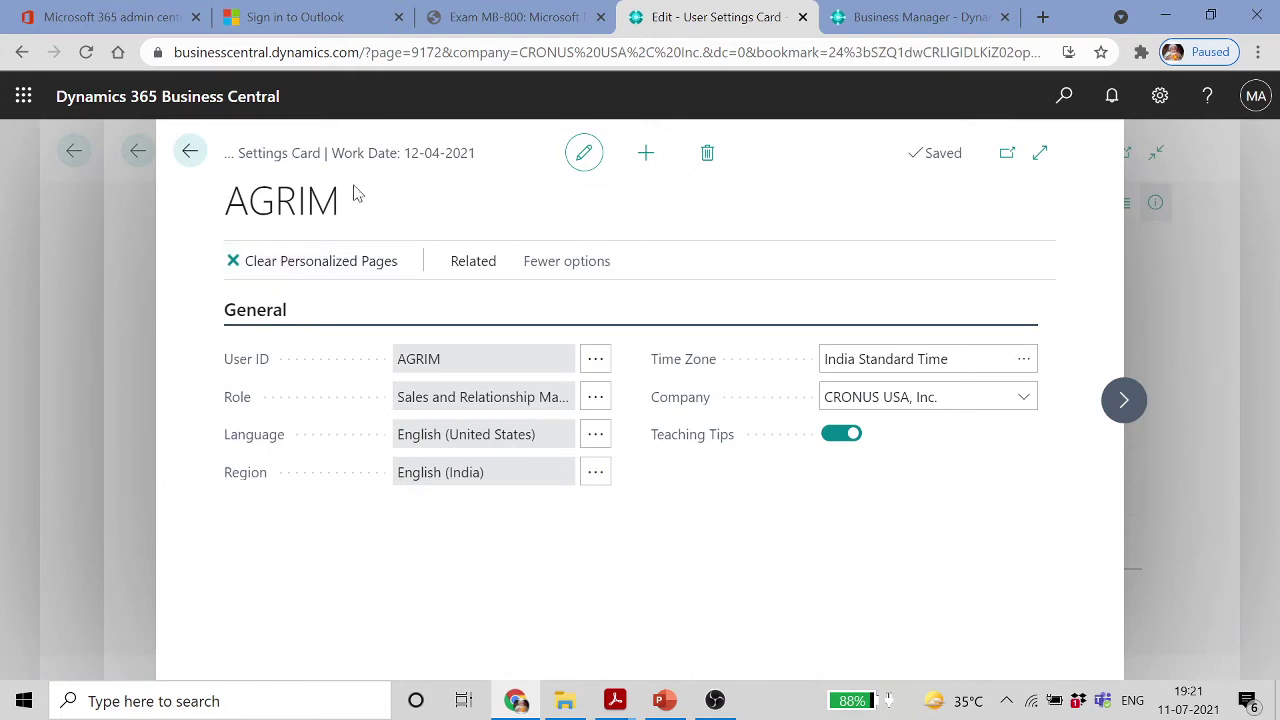
pyautogui.click(920, 18)
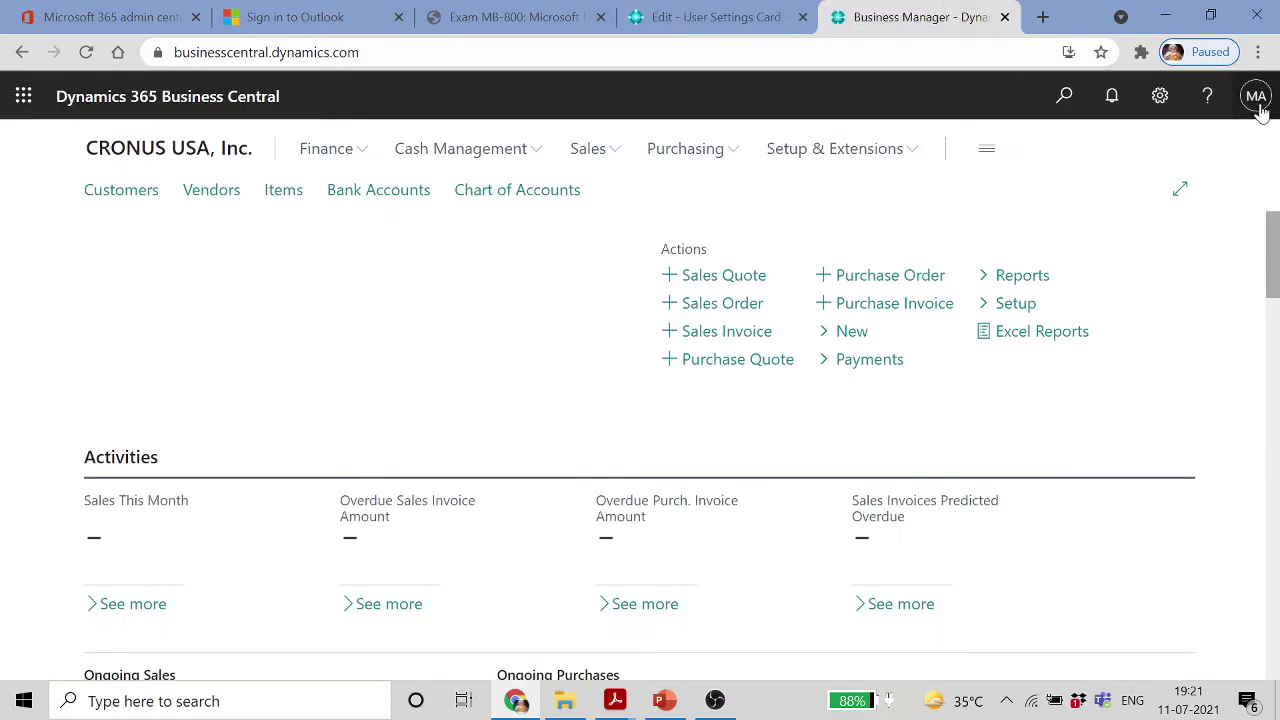
# Sign out of Business Central and reopen it in a new browser tab
pyautogui.click(1256, 96)
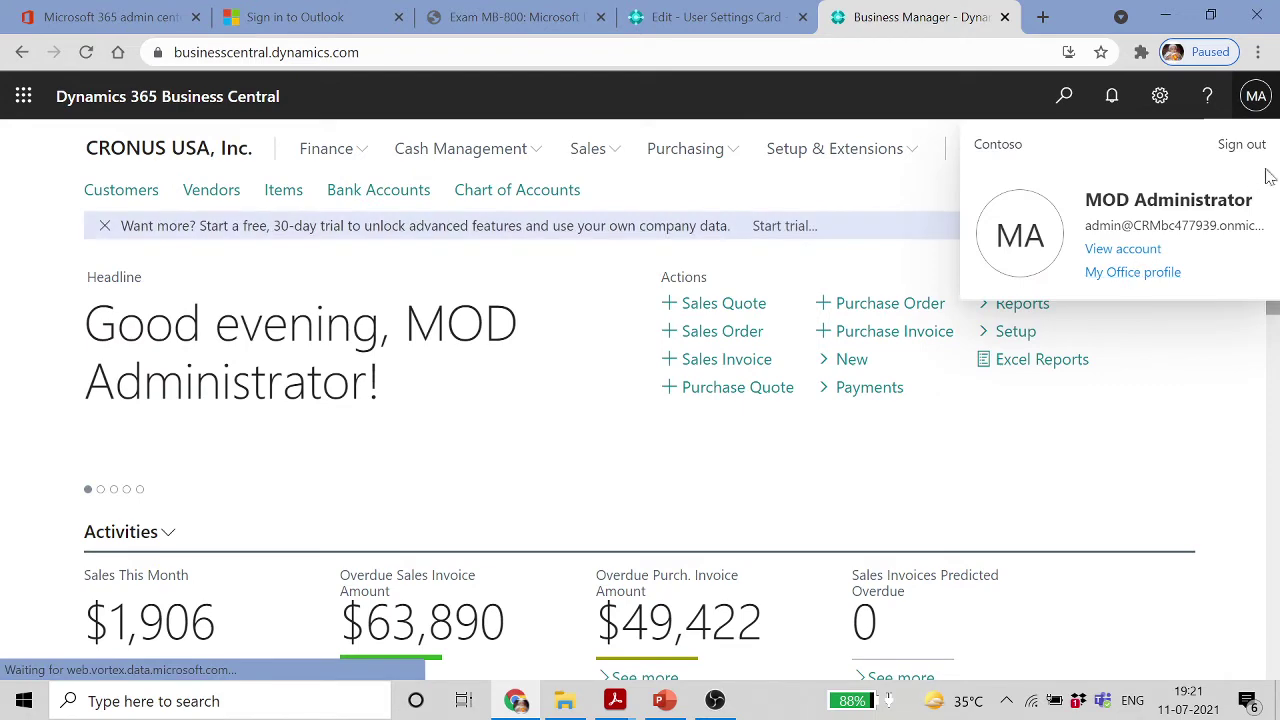
pyautogui.click(1242, 146)
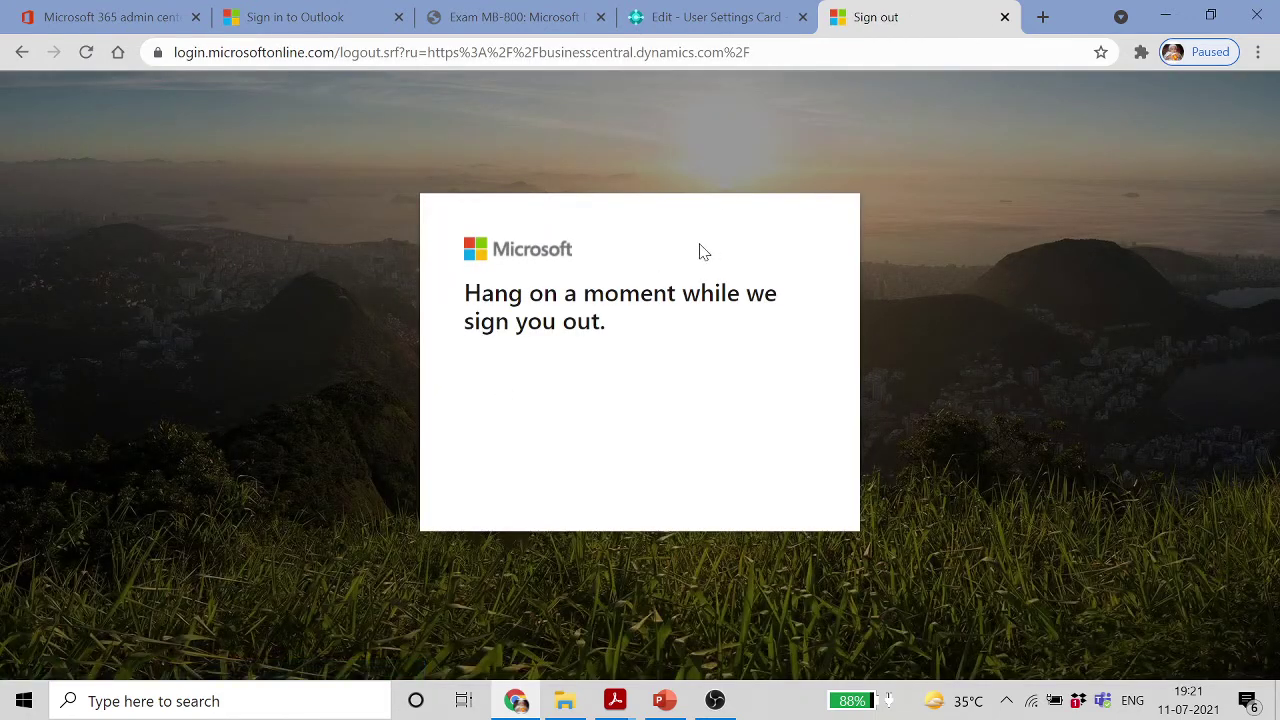
pyautogui.click(1005, 17)
pyautogui.click(987, 17)
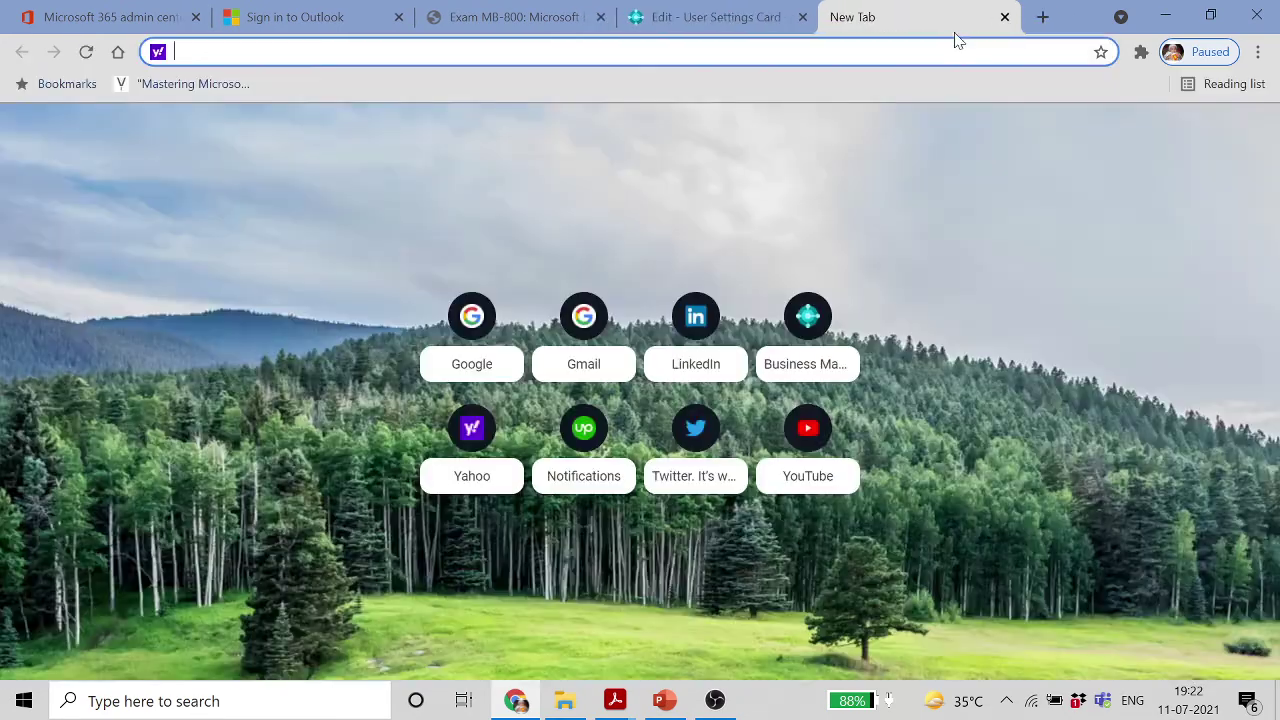
pyautogui.write('B')
pyautogui.press('Return')
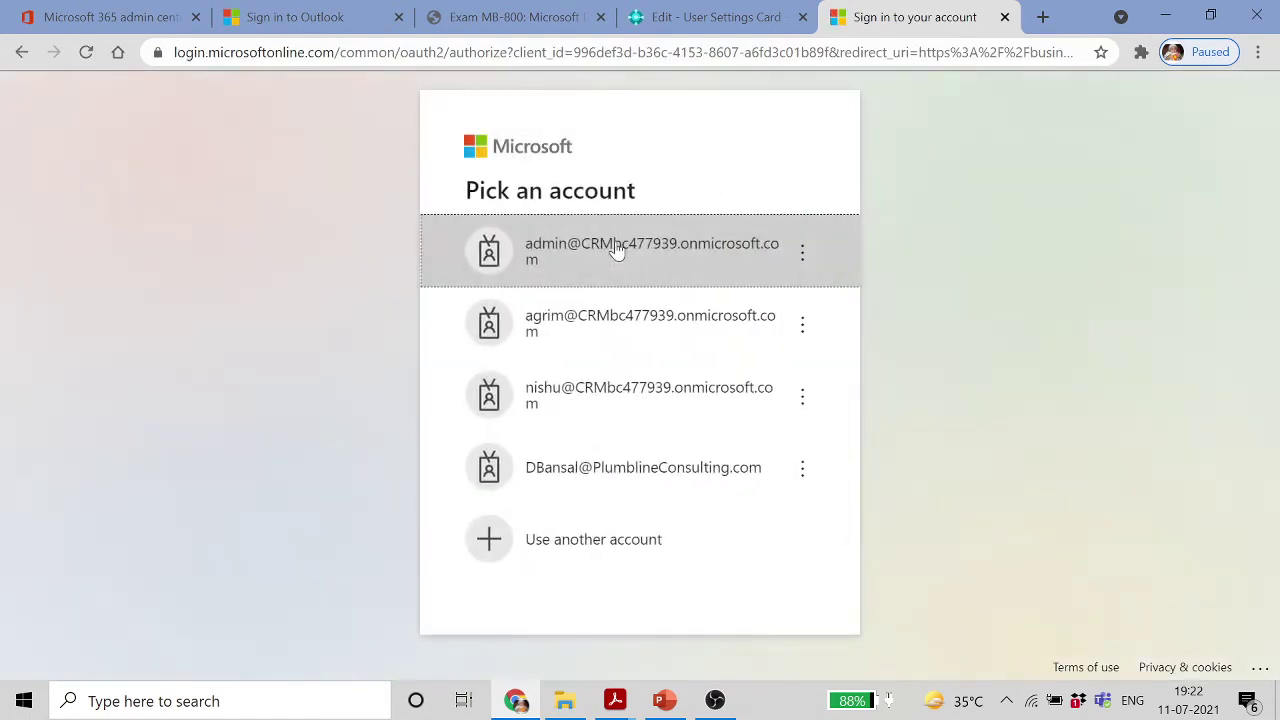
# Sign in with the second listed account by entering its password
pyautogui.click(591, 327)
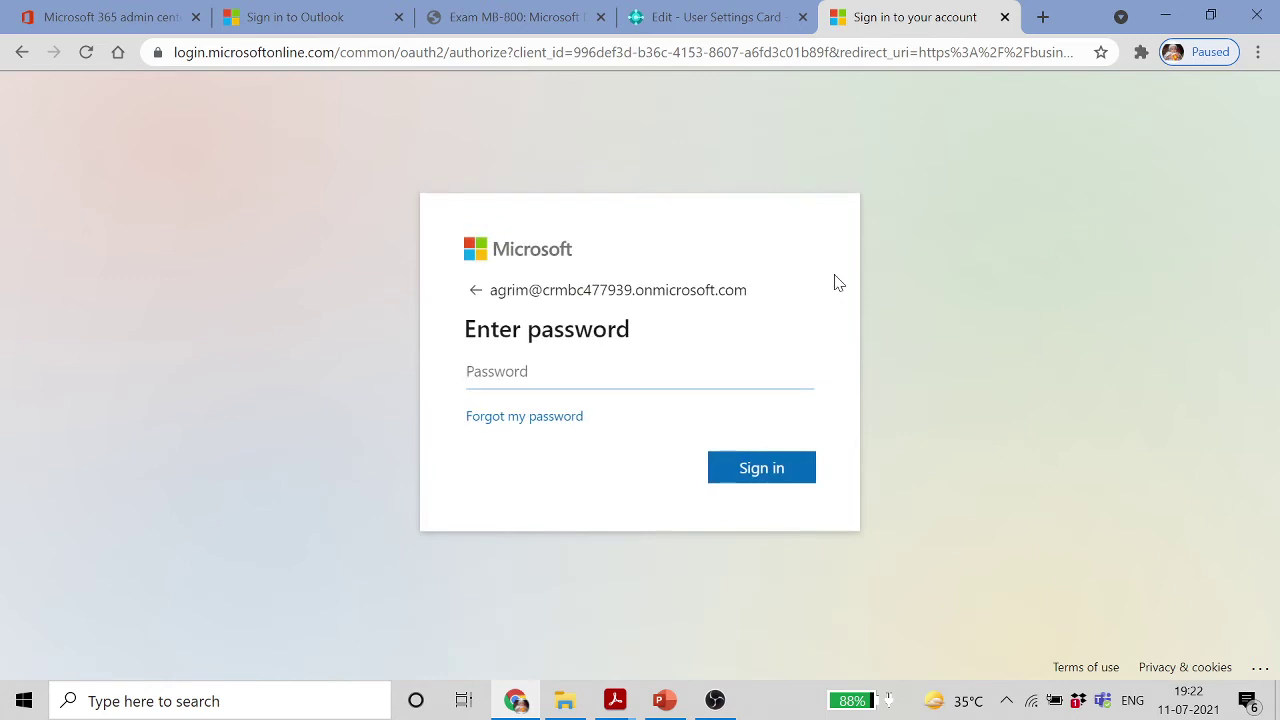
pyautogui.write('••')
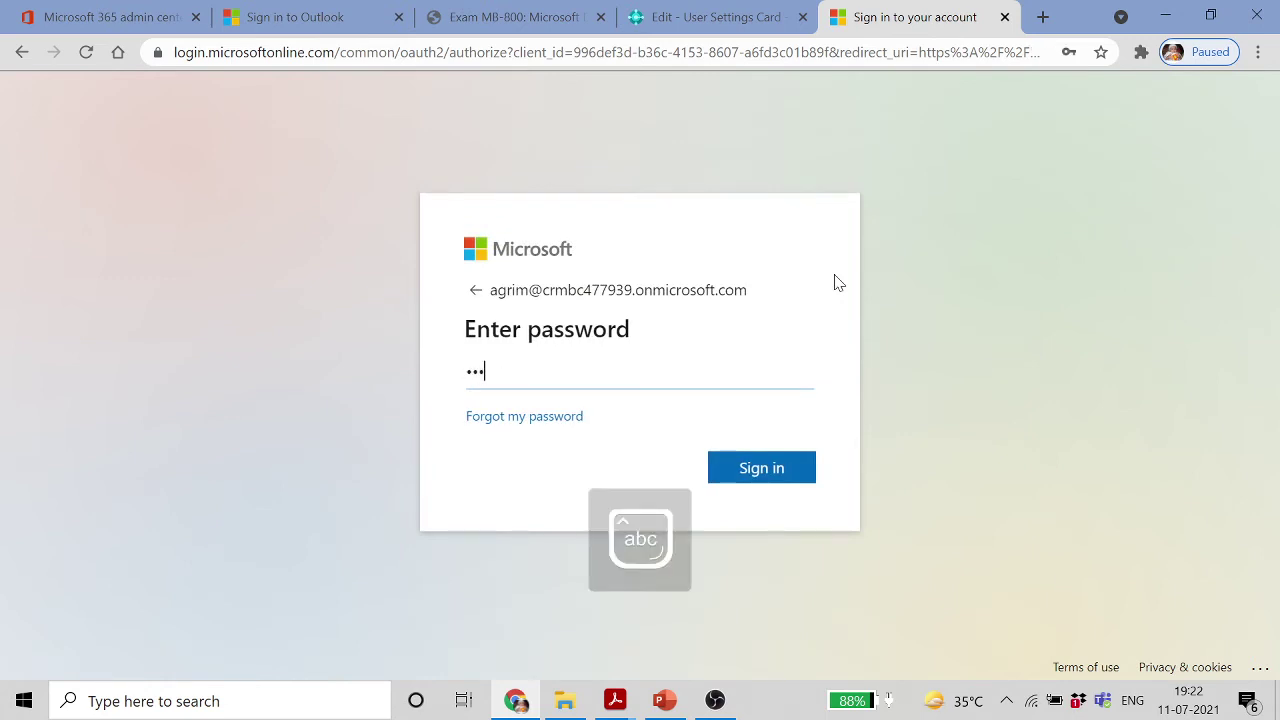
pyautogui.write('•••••••')
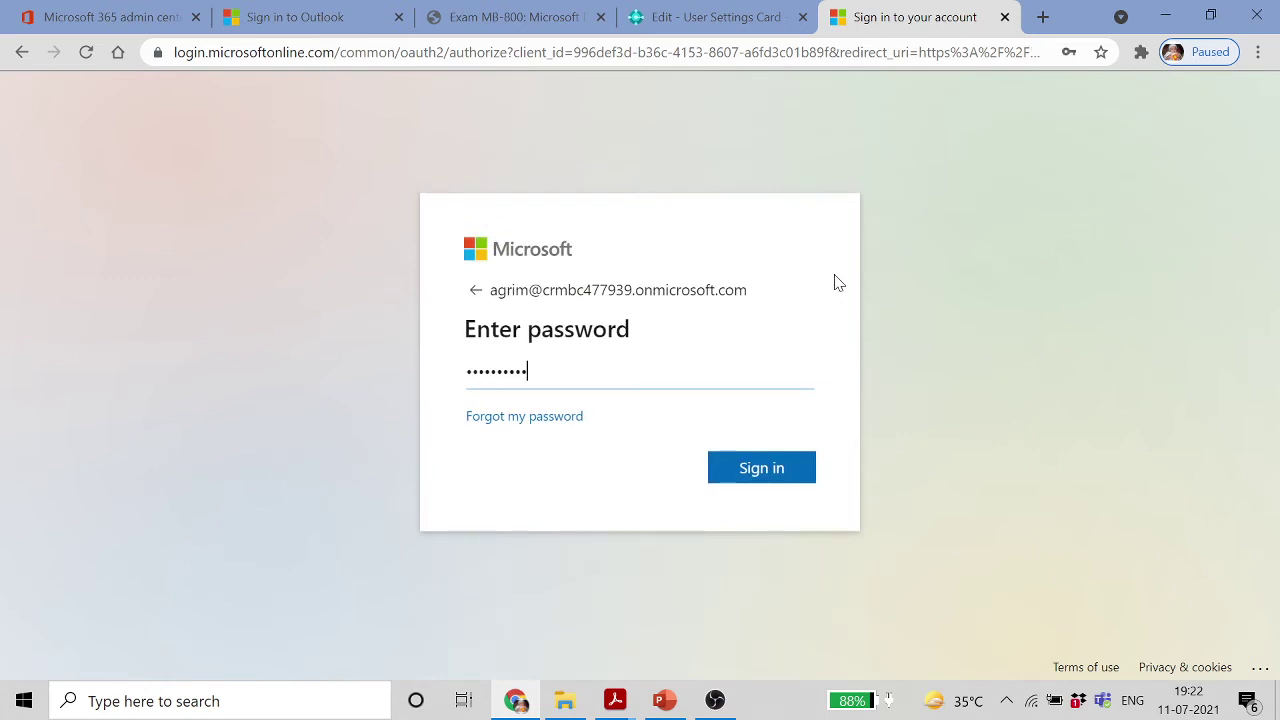
pyautogui.write('•••••')
pyautogui.press('Return')
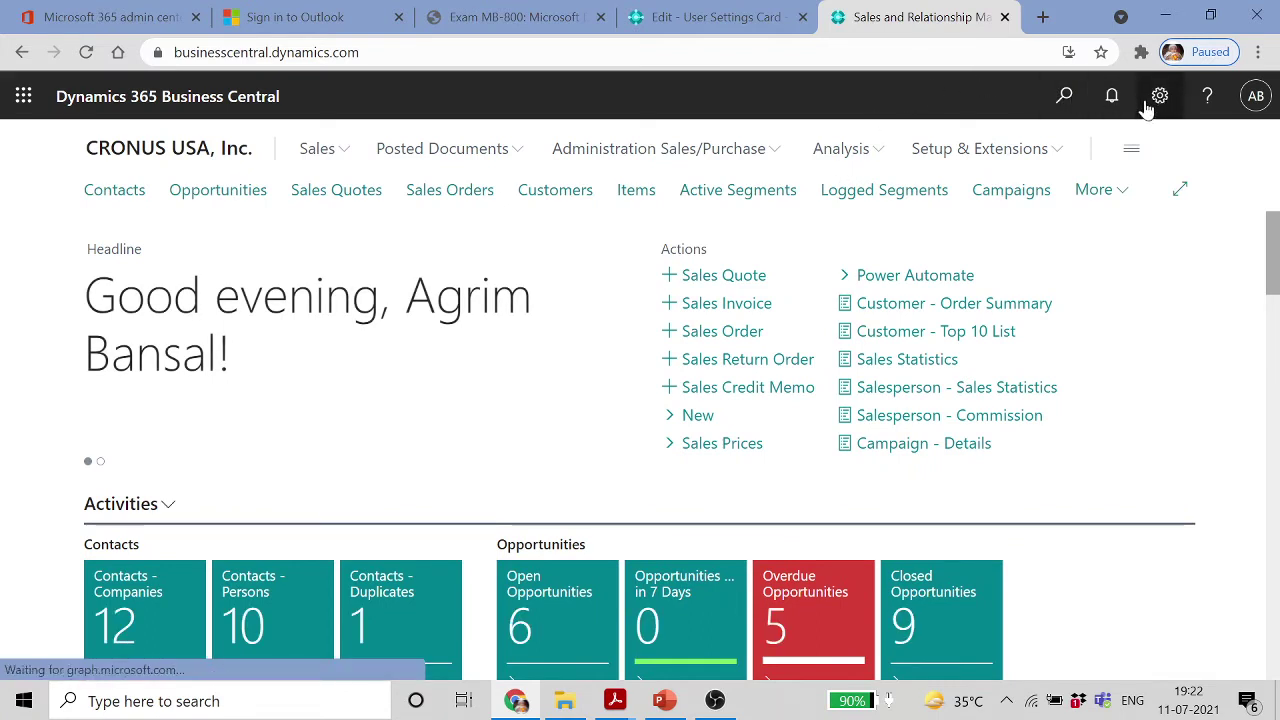
# Review My Settings on the Sales role centre and close without changes
pyautogui.click(715, 18)
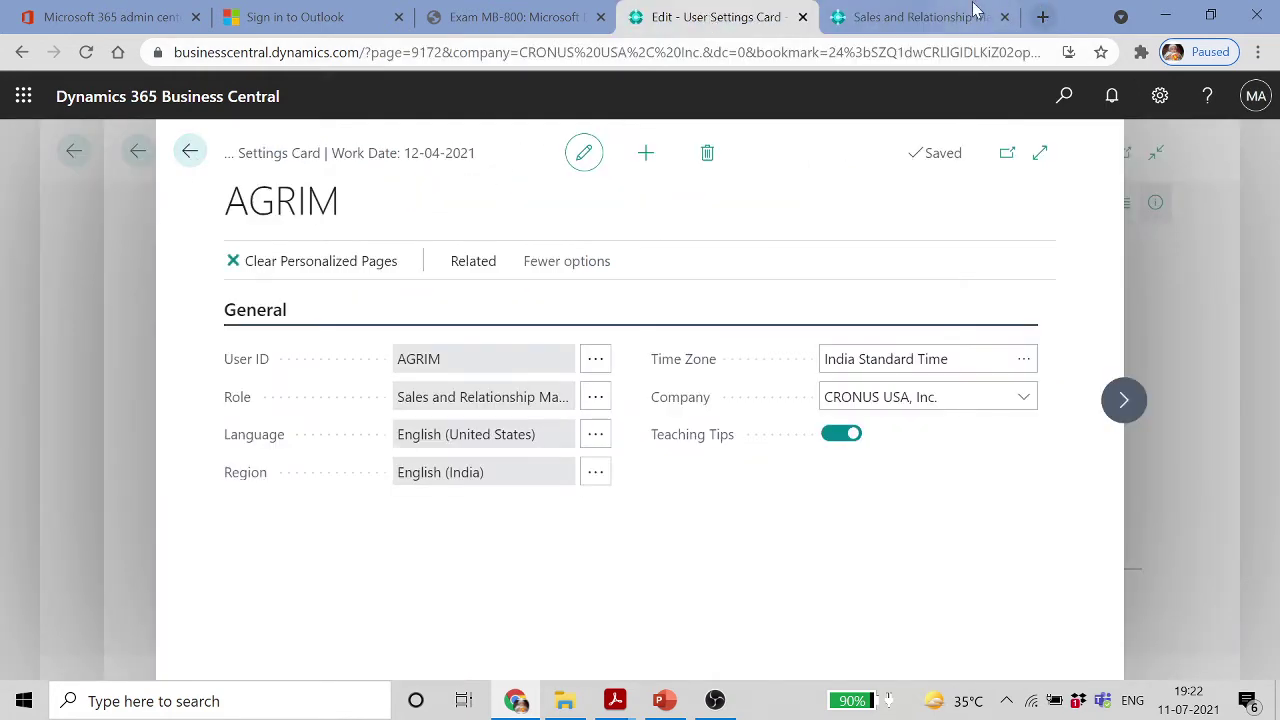
pyautogui.click(925, 18)
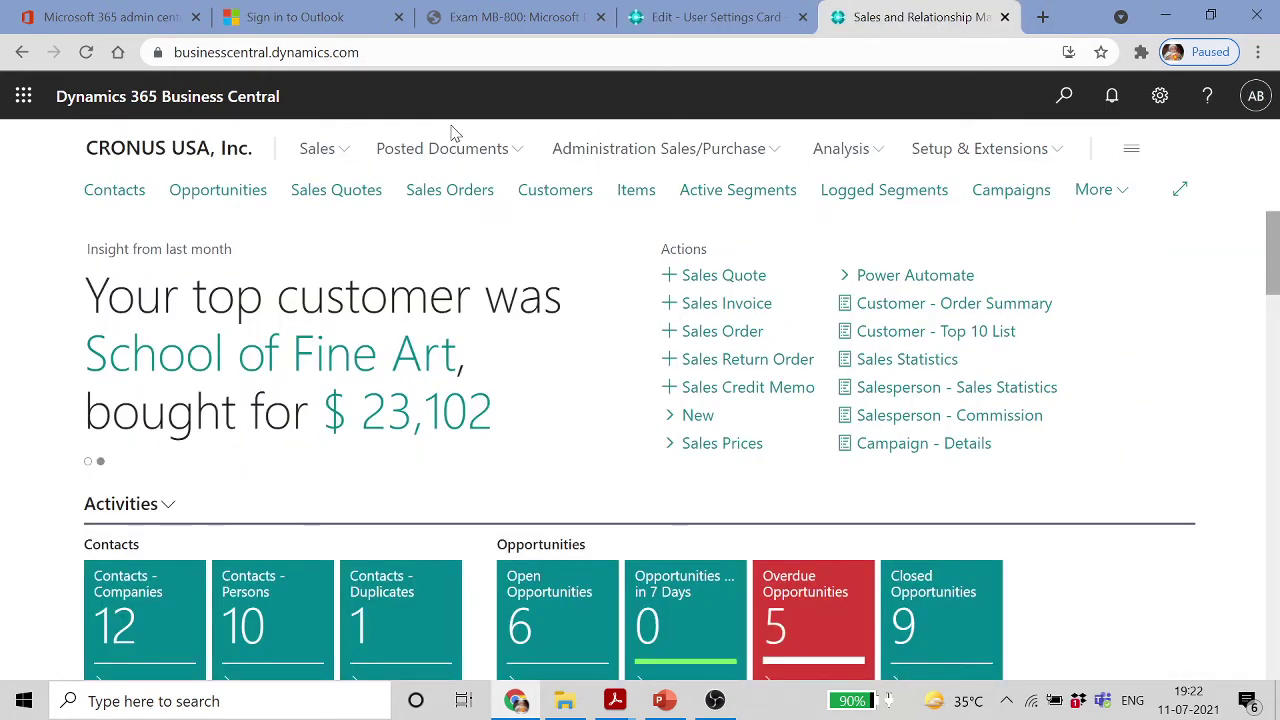
pyautogui.click(1160, 96)
pyautogui.click(1014, 260)
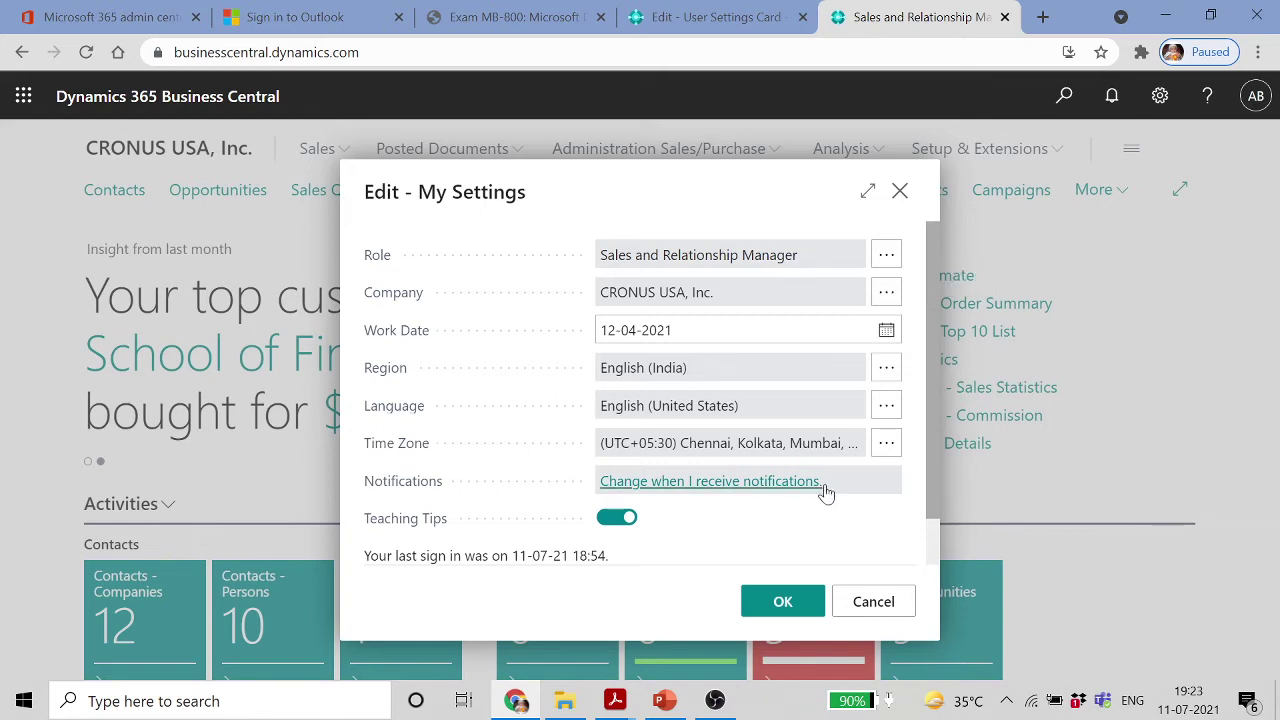
pyautogui.click(886, 601)
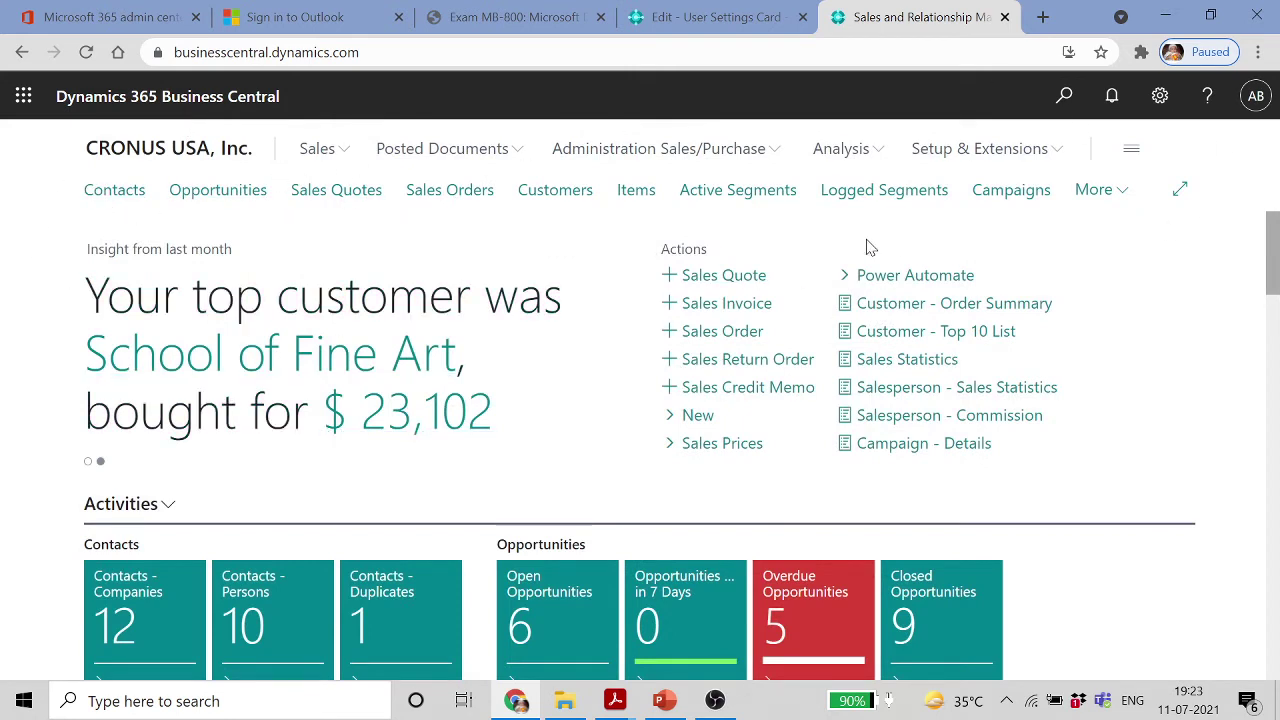
pyautogui.click(1159, 97)
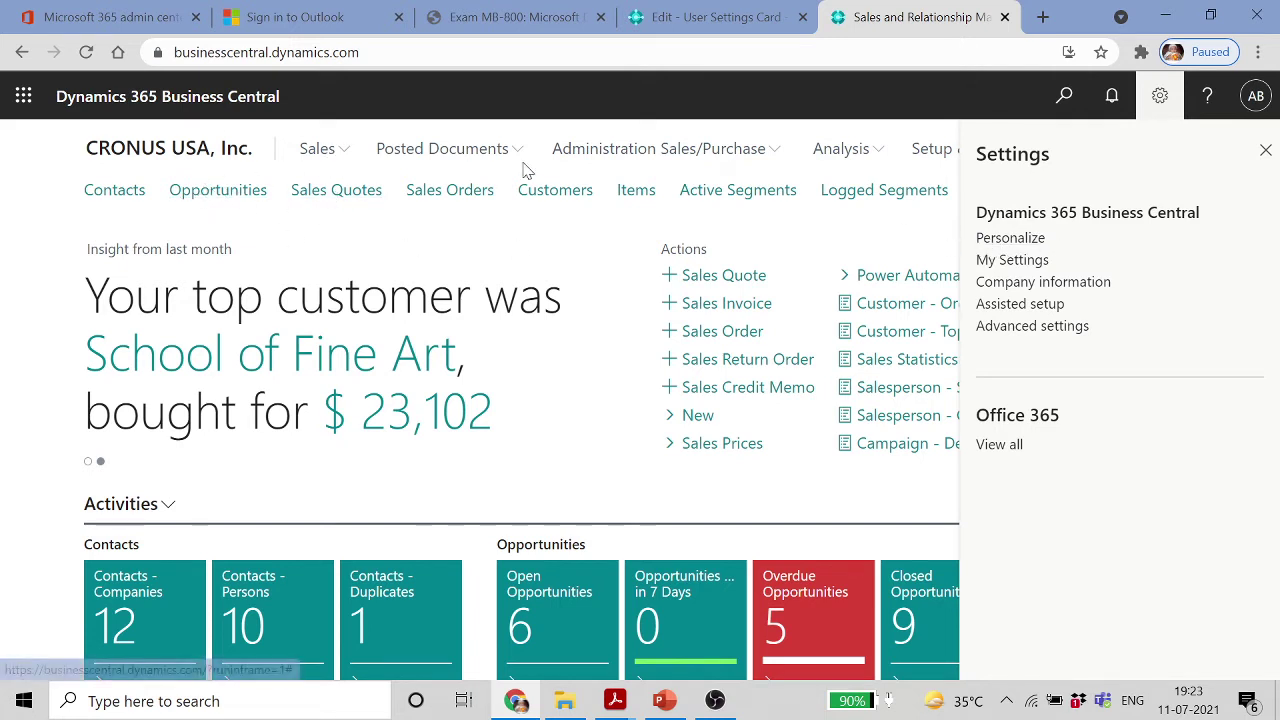
# Open customer 10000 Adatum Corporation from Sales > Customers
pyautogui.click(345, 153)
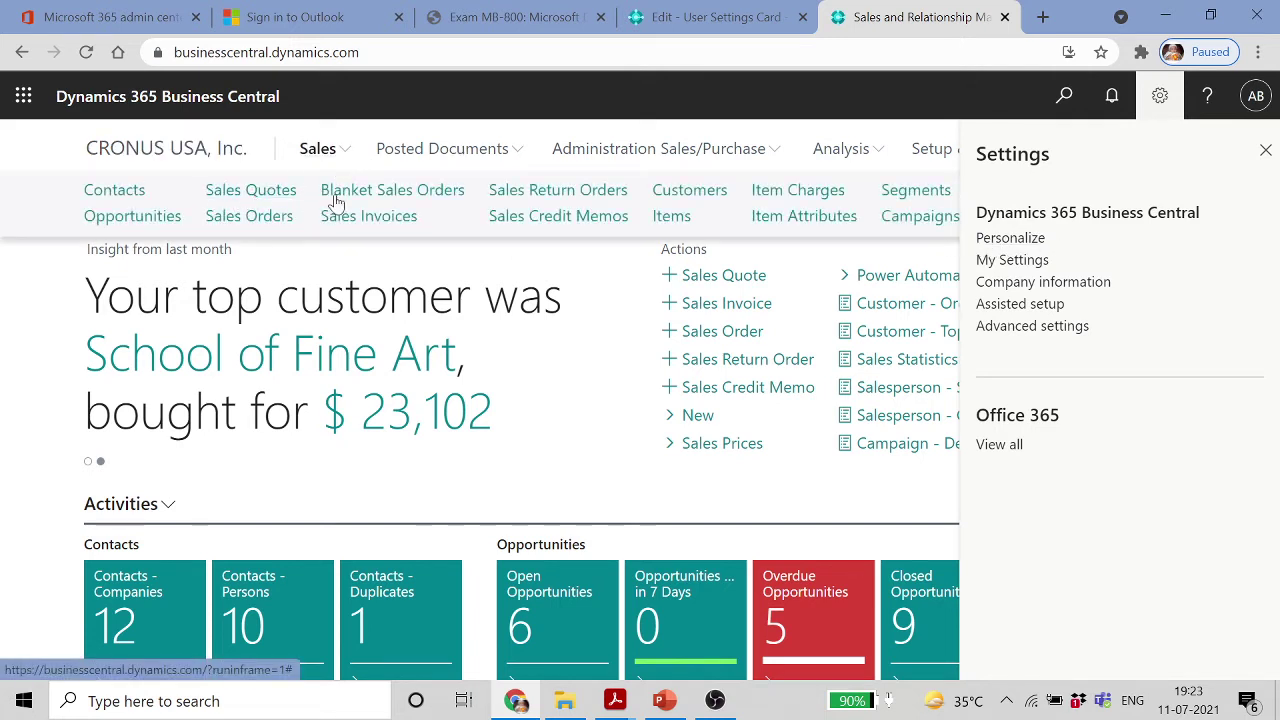
pyautogui.click(705, 200)
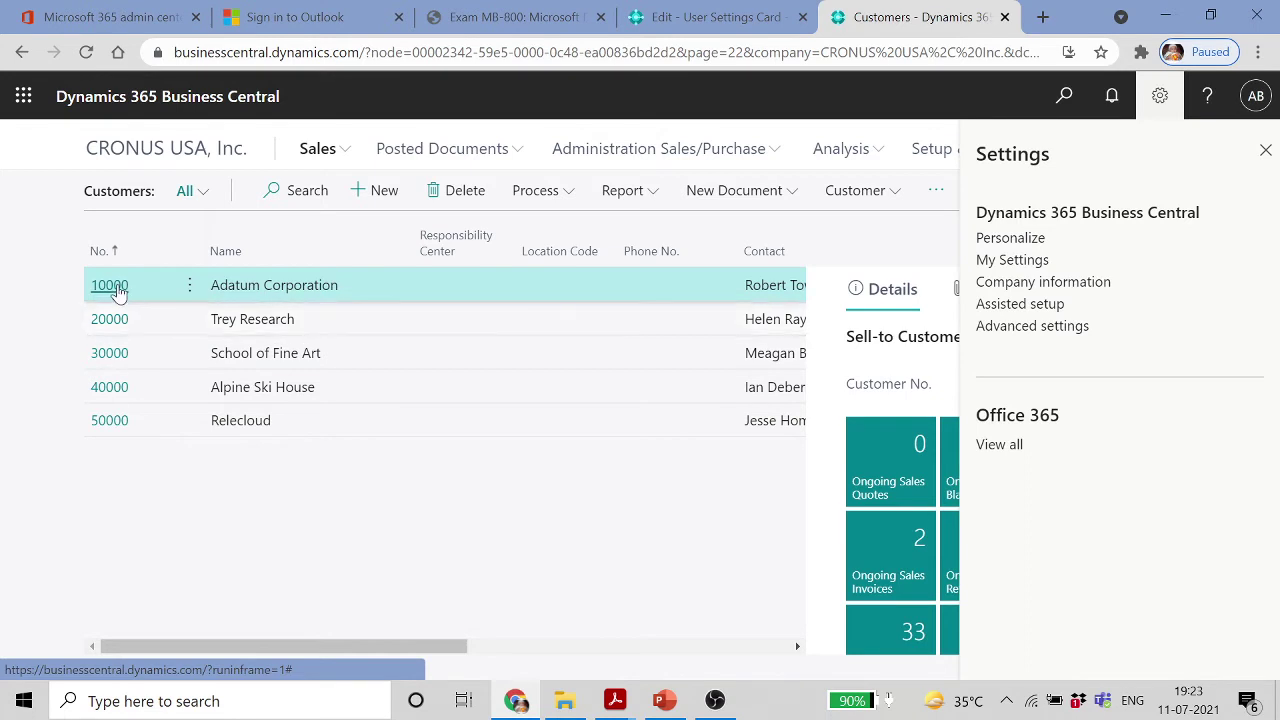
pyautogui.doubleClick(119, 292)
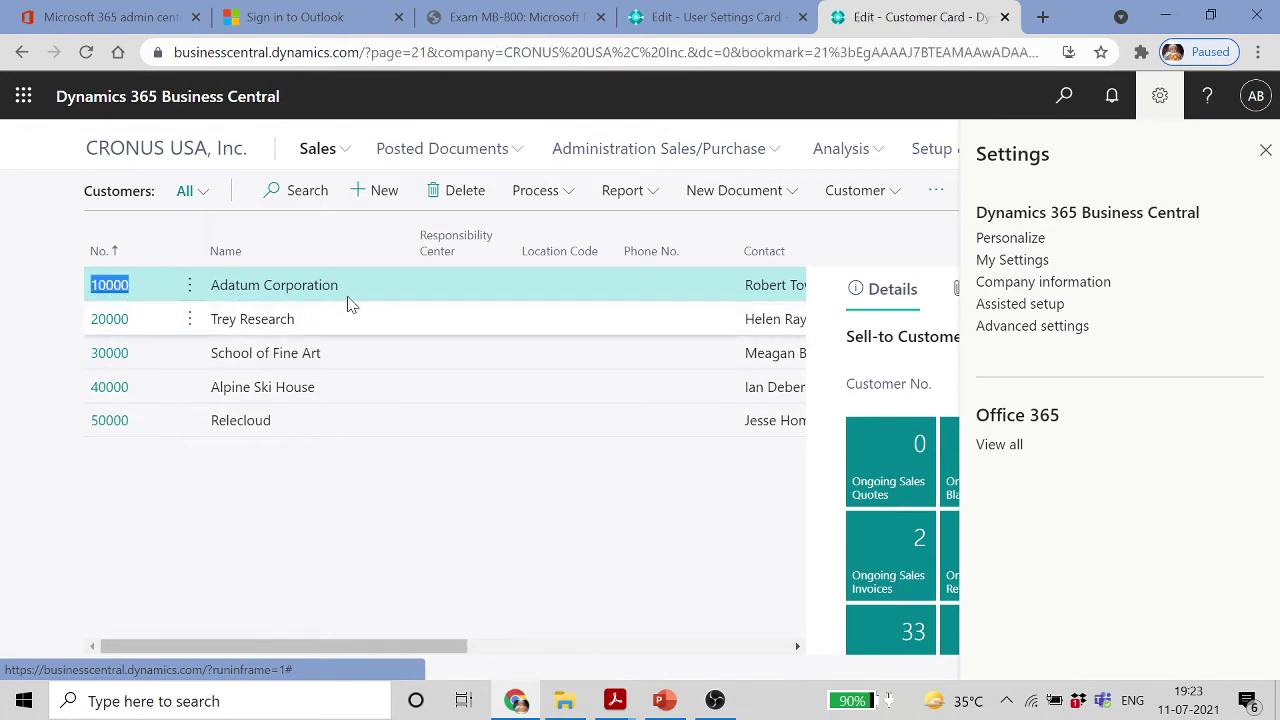
# Personalize the Customer Card by placing Name 2 and Search Name fields under Name
pyautogui.click(1010, 240)
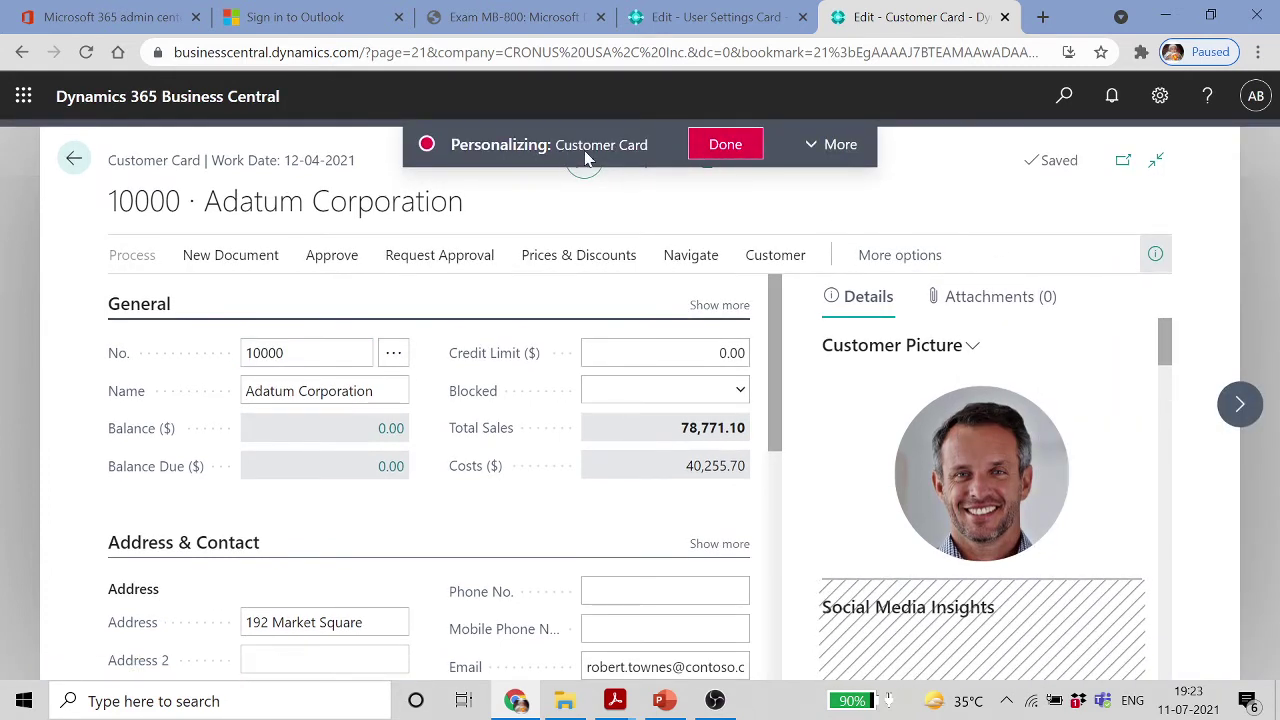
pyautogui.click(727, 145)
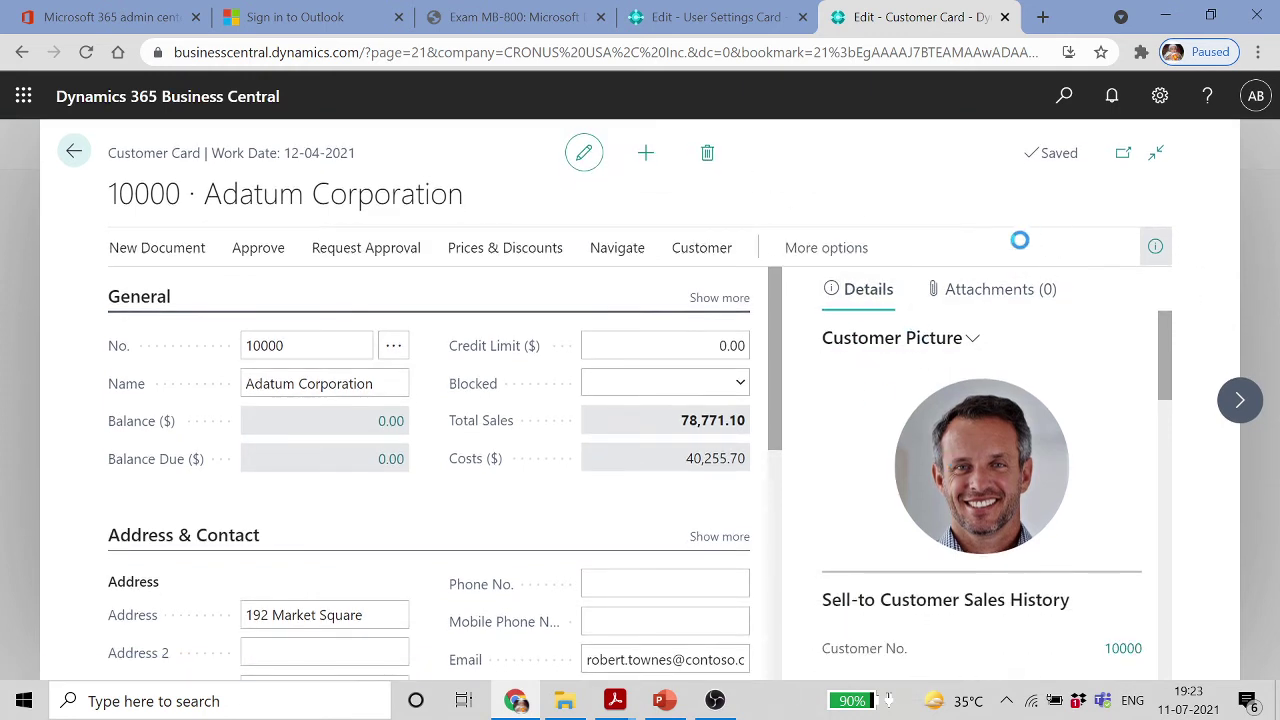
pyautogui.click(1159, 95)
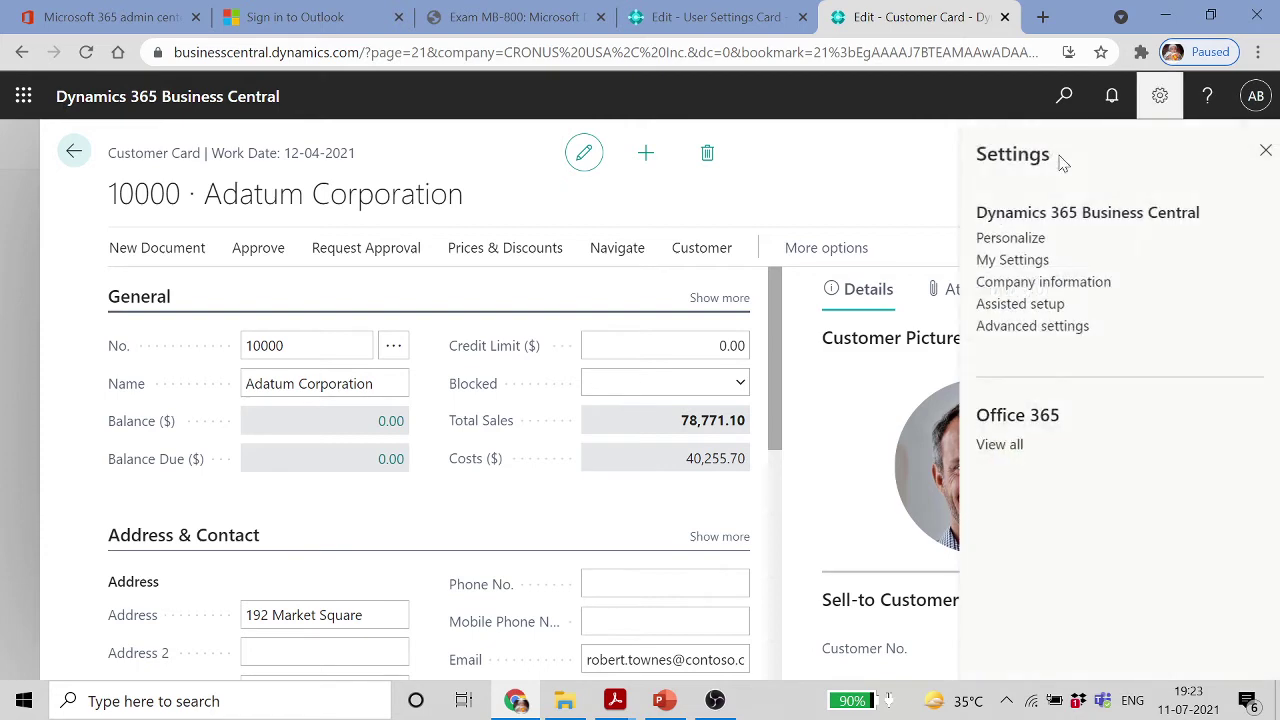
pyautogui.click(1010, 238)
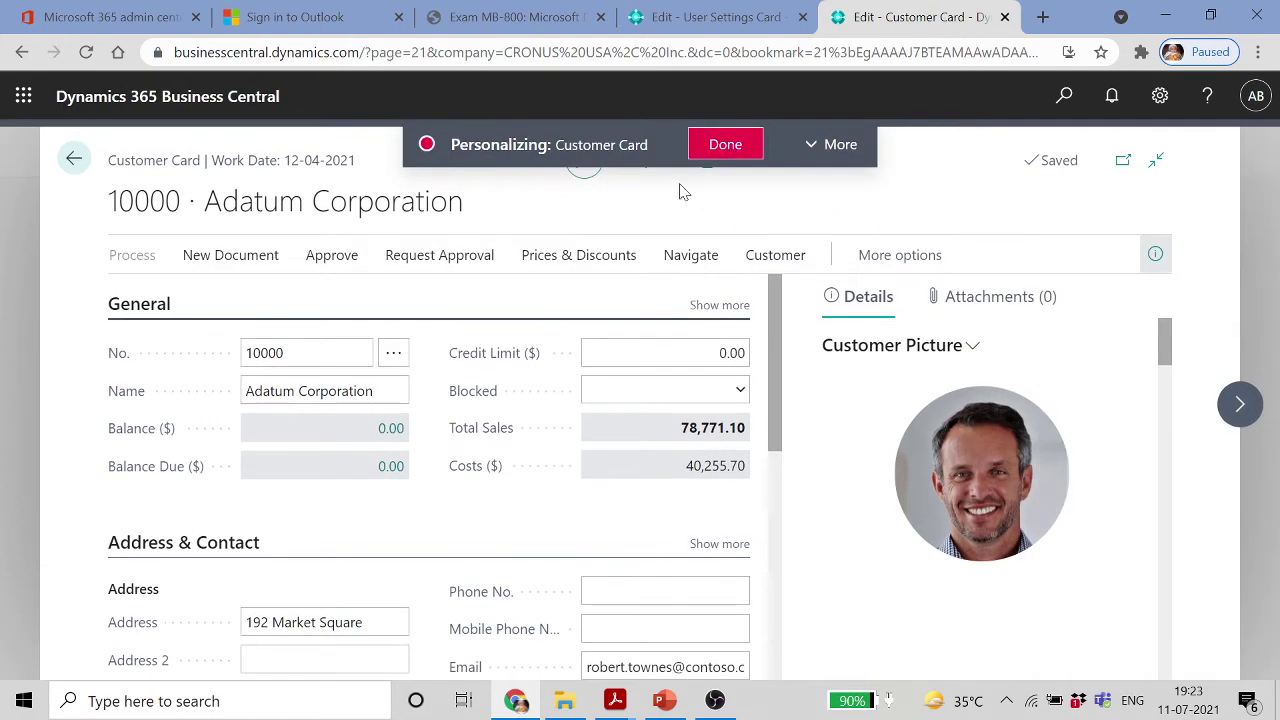
pyautogui.click(829, 150)
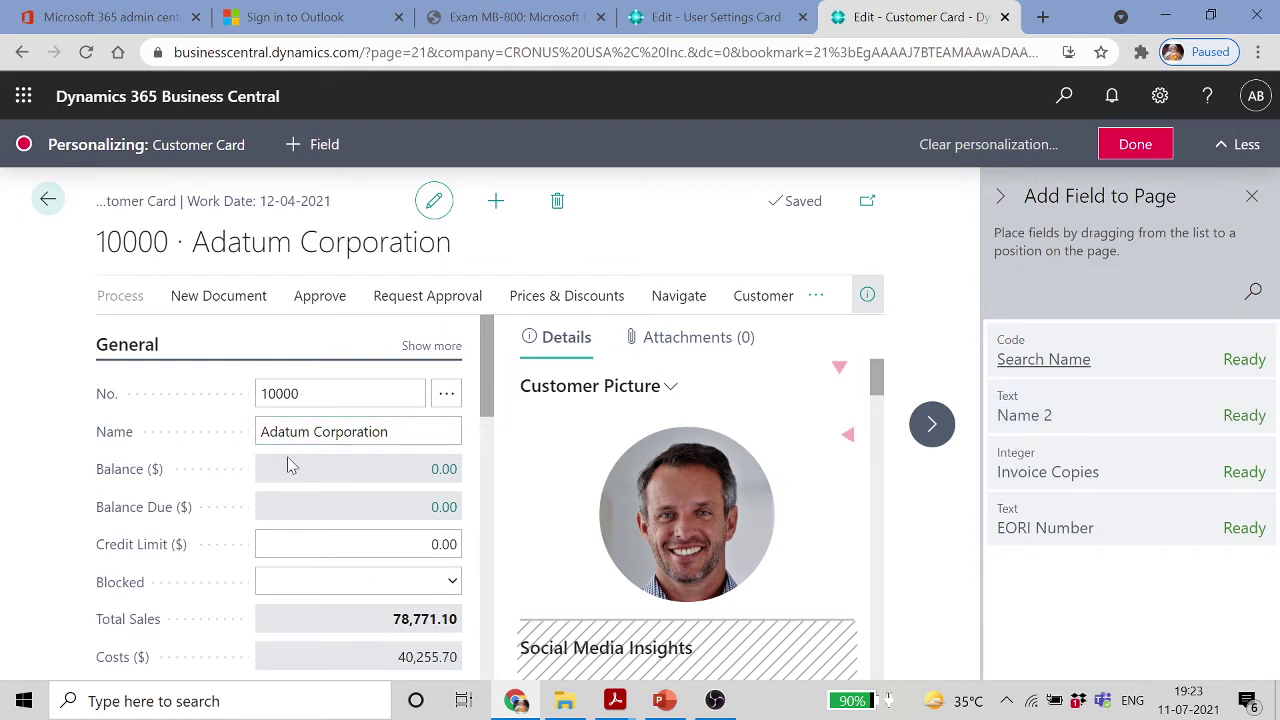
pyautogui.moveTo(1062, 419); pyautogui.dragTo(172, 457)
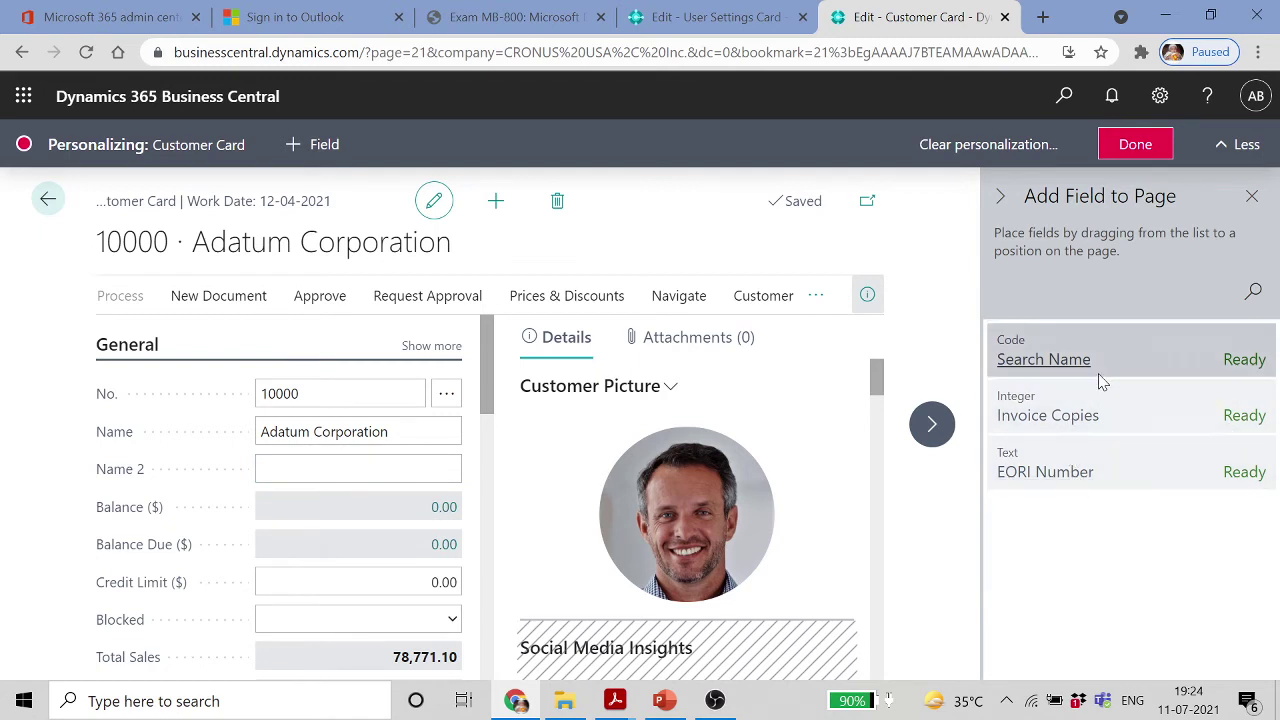
pyautogui.moveTo(1100, 368); pyautogui.dragTo(170, 507)
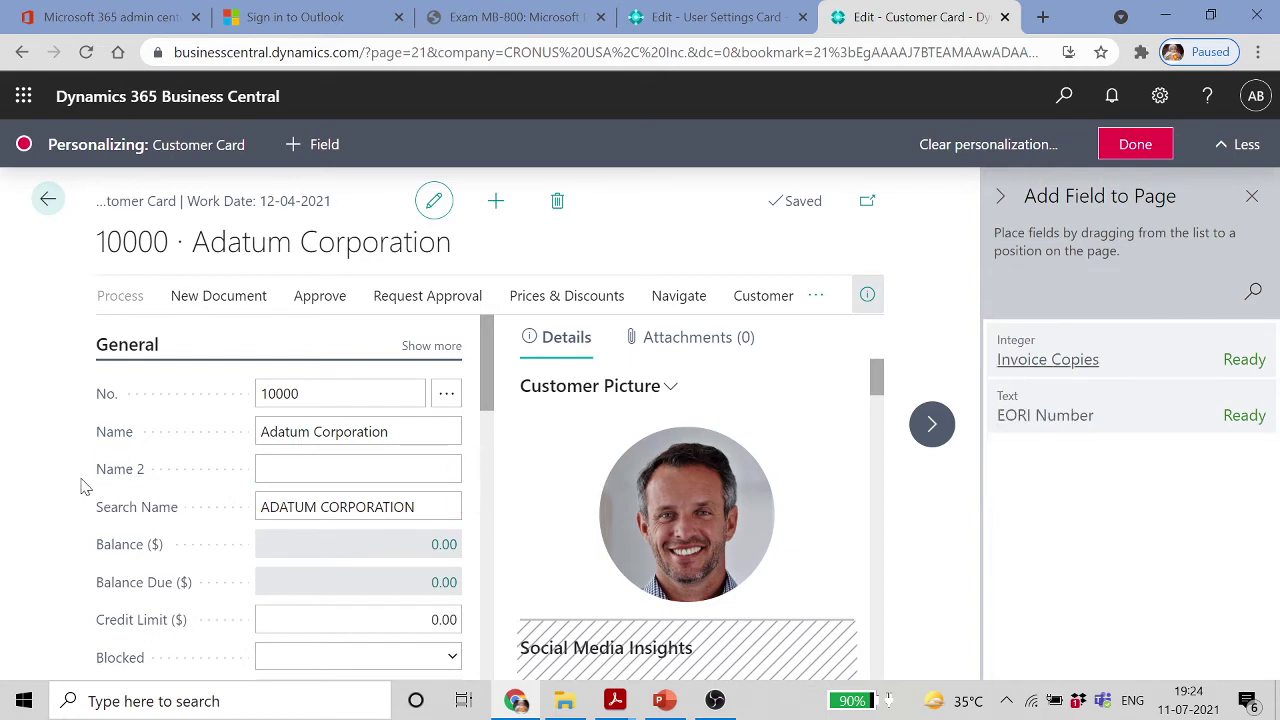
pyautogui.moveTo(104, 470)
pyautogui.moveTo(160, 487)
pyautogui.click(1140, 146)
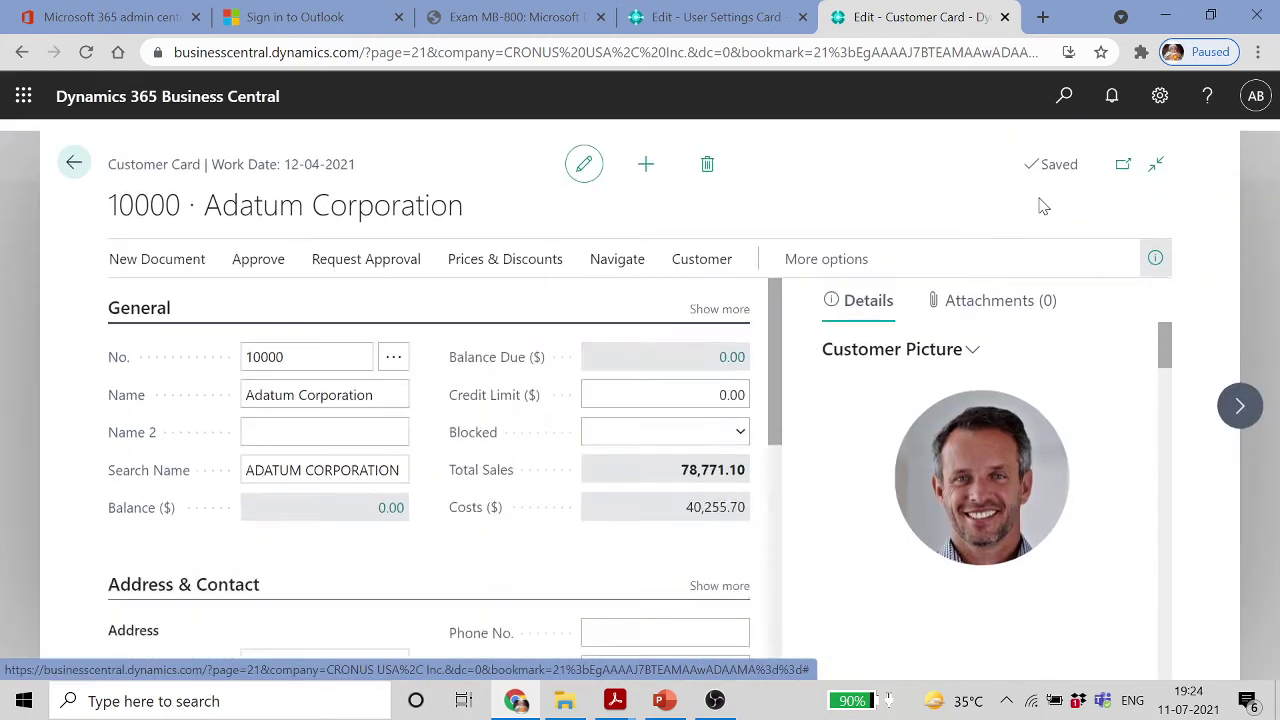
# Test the new Name 2 and Search Name fields on the Adatum Corporation card
pyautogui.click(232, 421)
pyautogui.press('Tab')
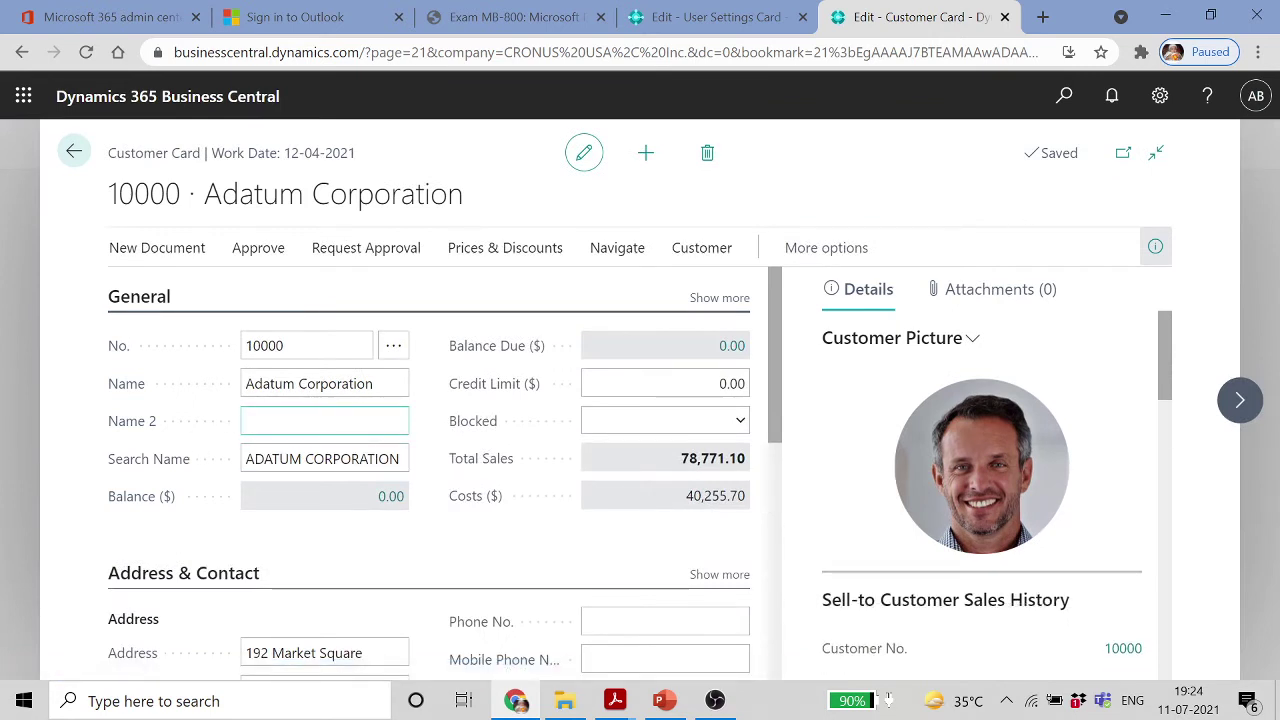
pyautogui.click(290, 422)
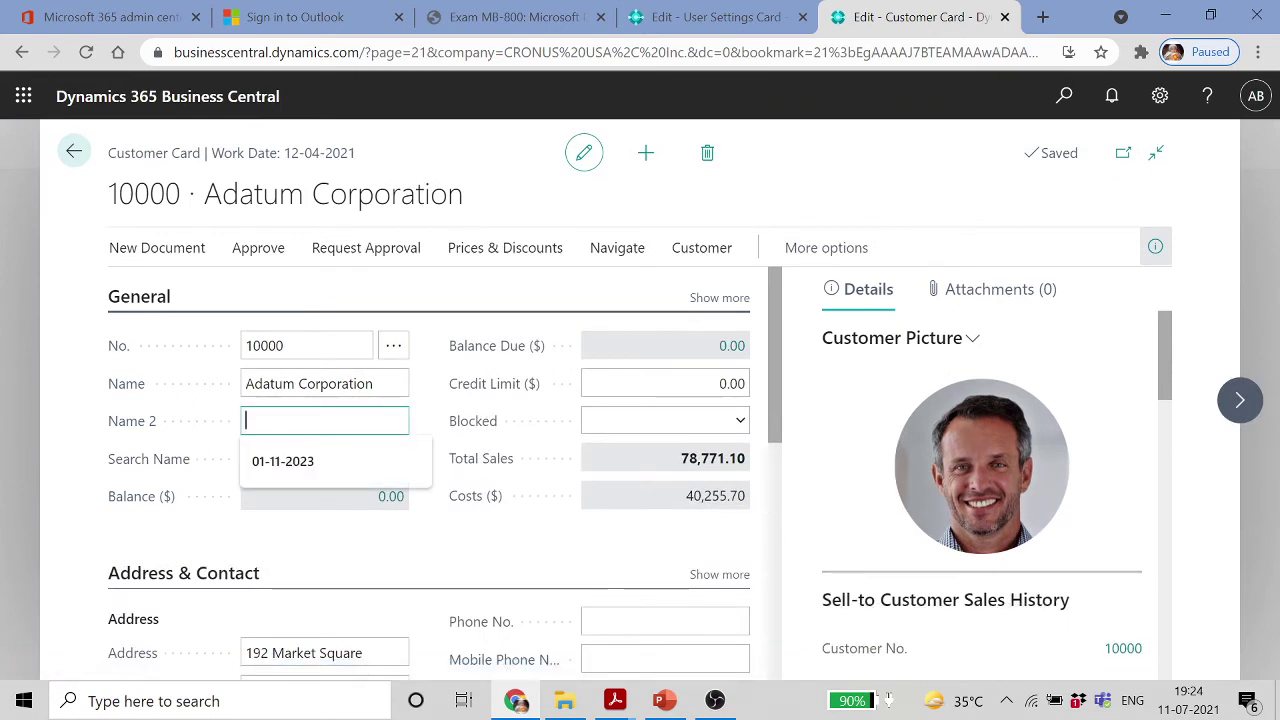
pyautogui.click(78, 398)
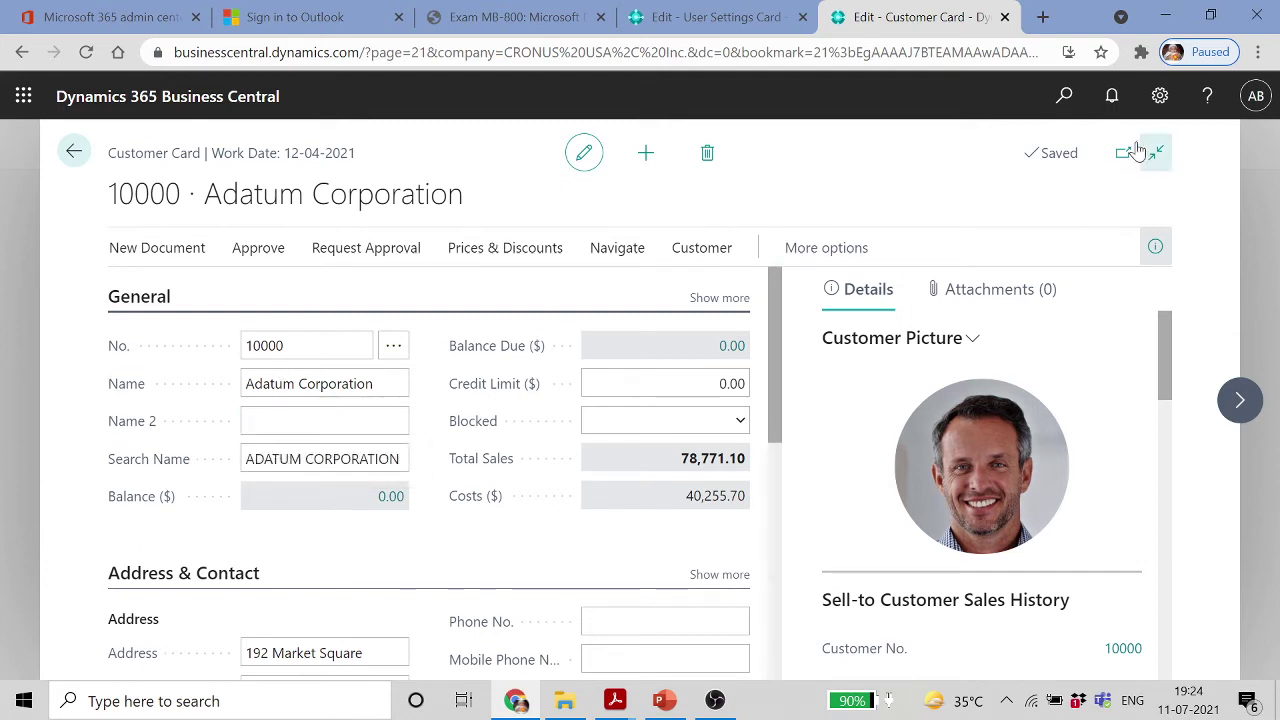
# Check the settings pane, then switch back to the Edit - User Settings Card tab
pyautogui.click(1160, 97)
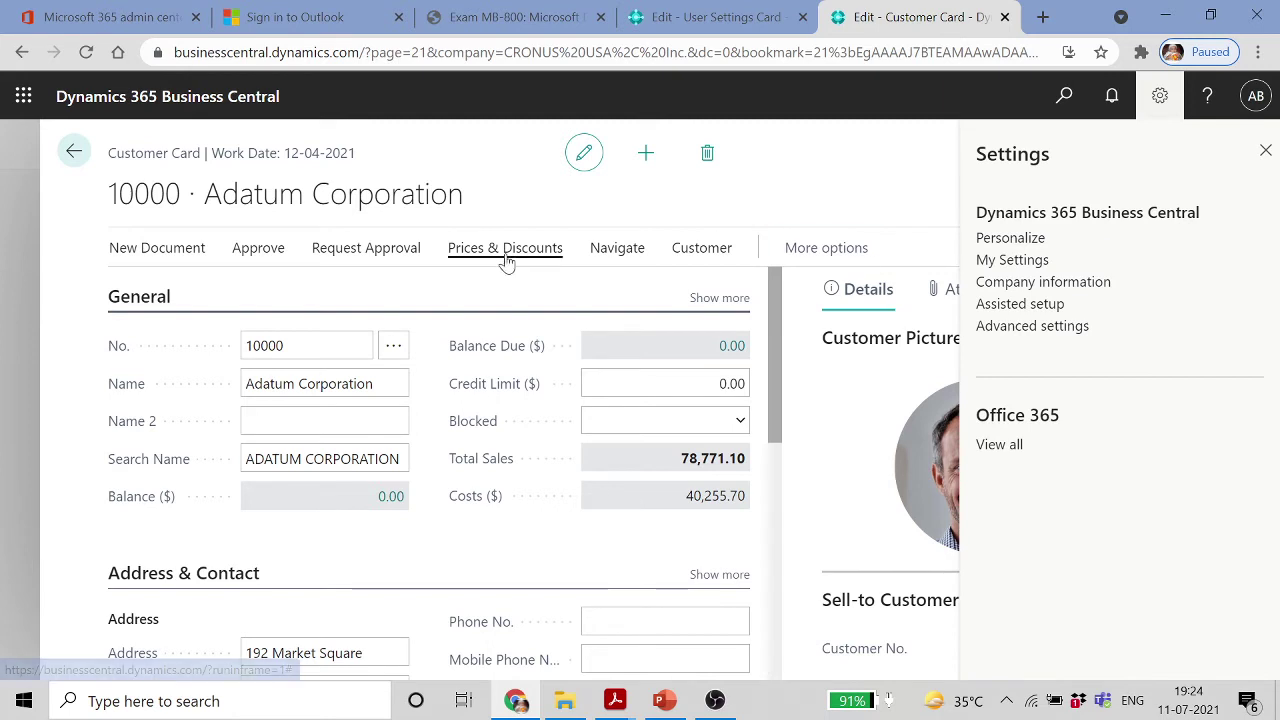
pyautogui.moveTo(565, 700)
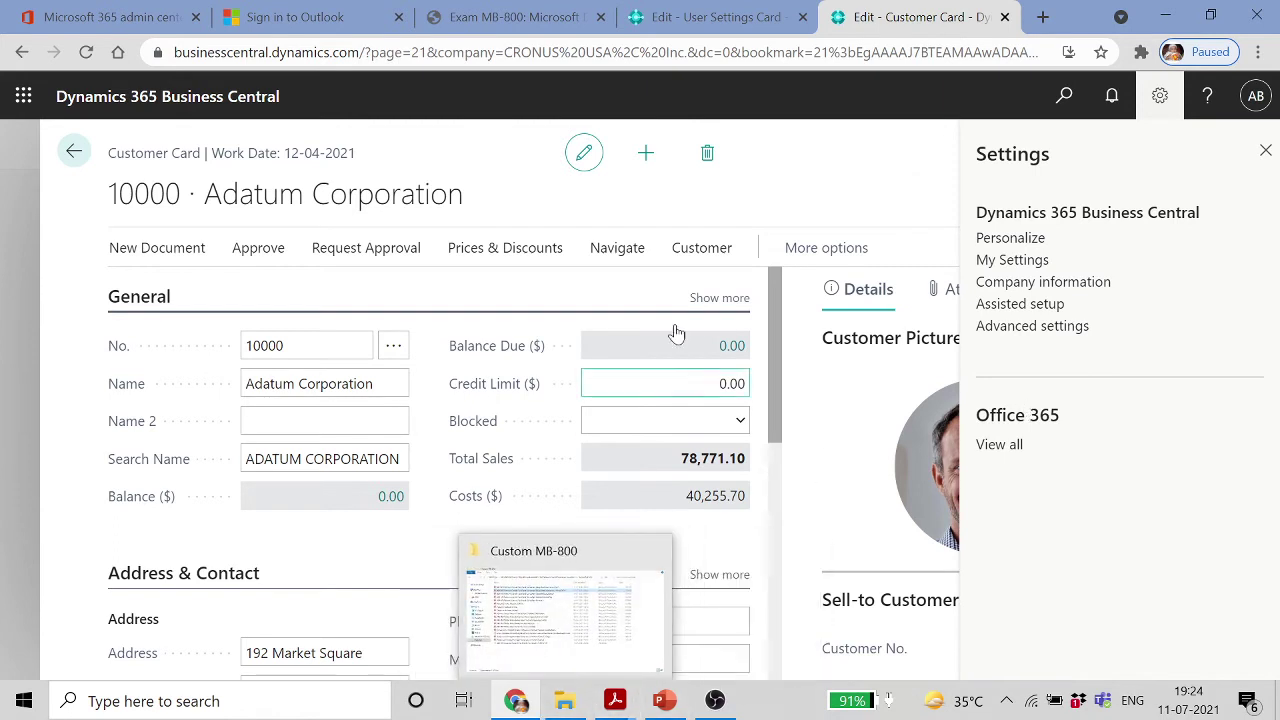
pyautogui.click(717, 17)
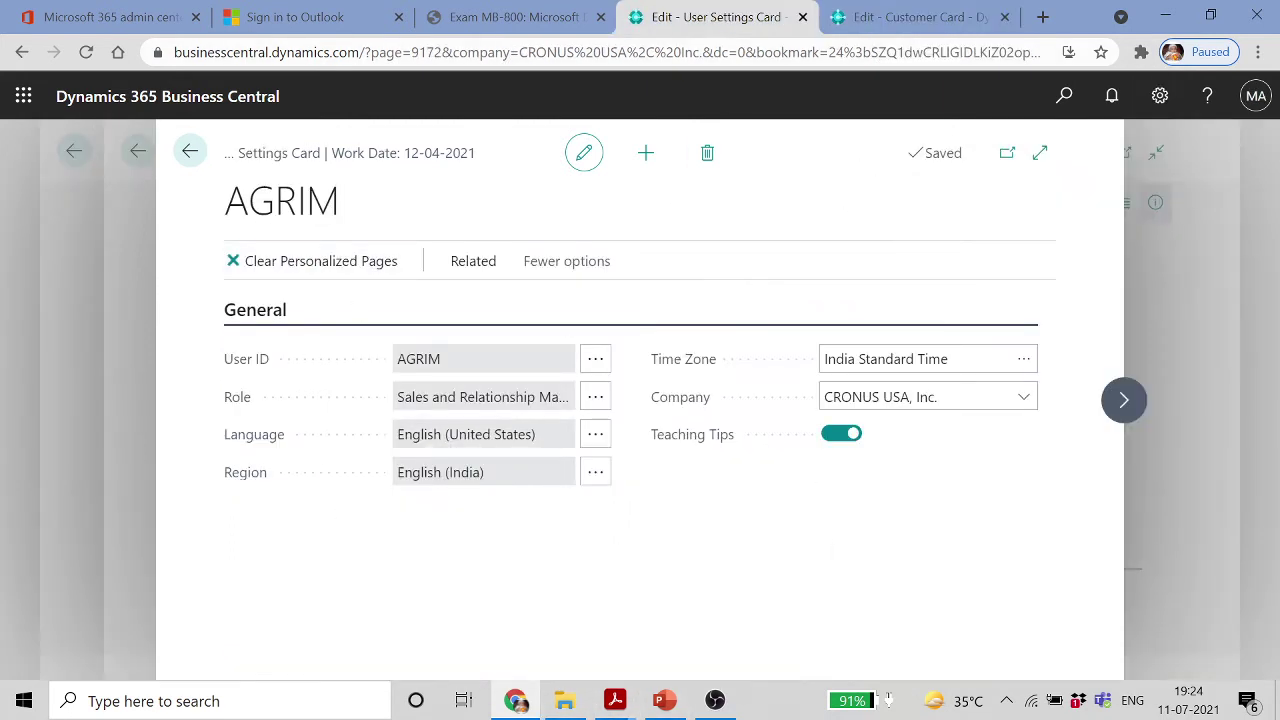
# Reopen the user's settings card and review its Personalized Pages list
pyautogui.click(191, 150)
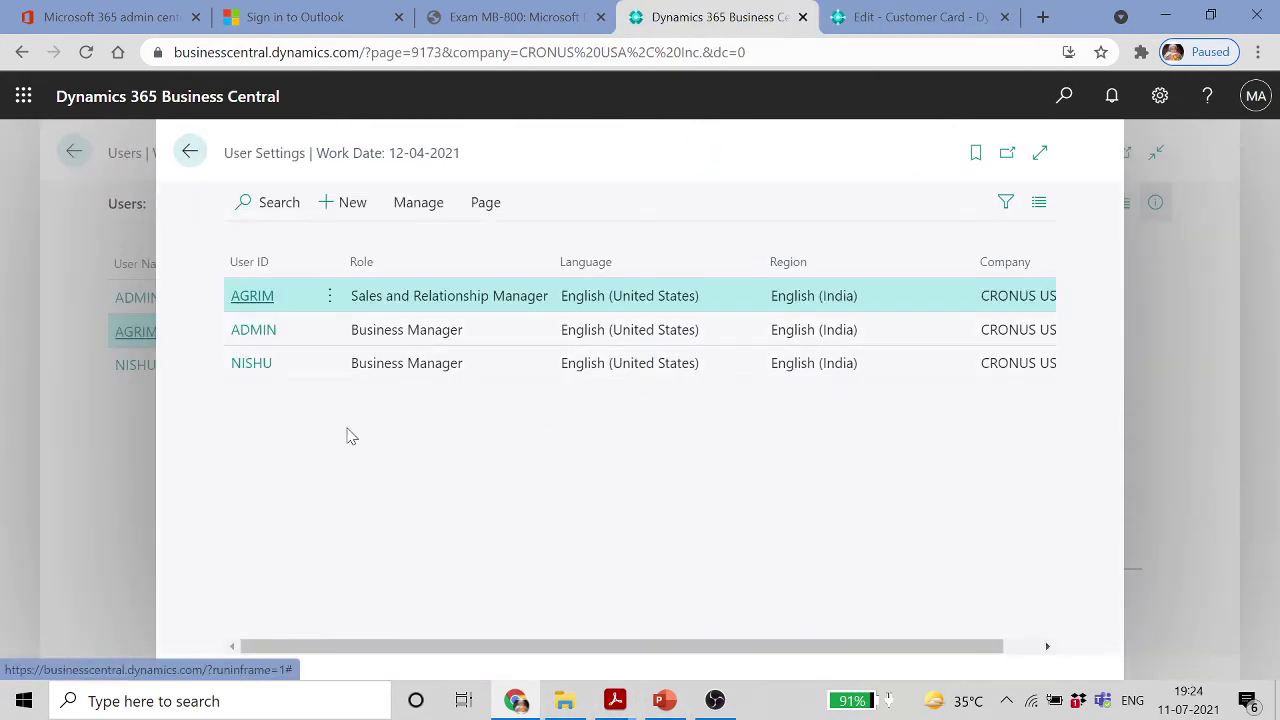
pyautogui.click(331, 297)
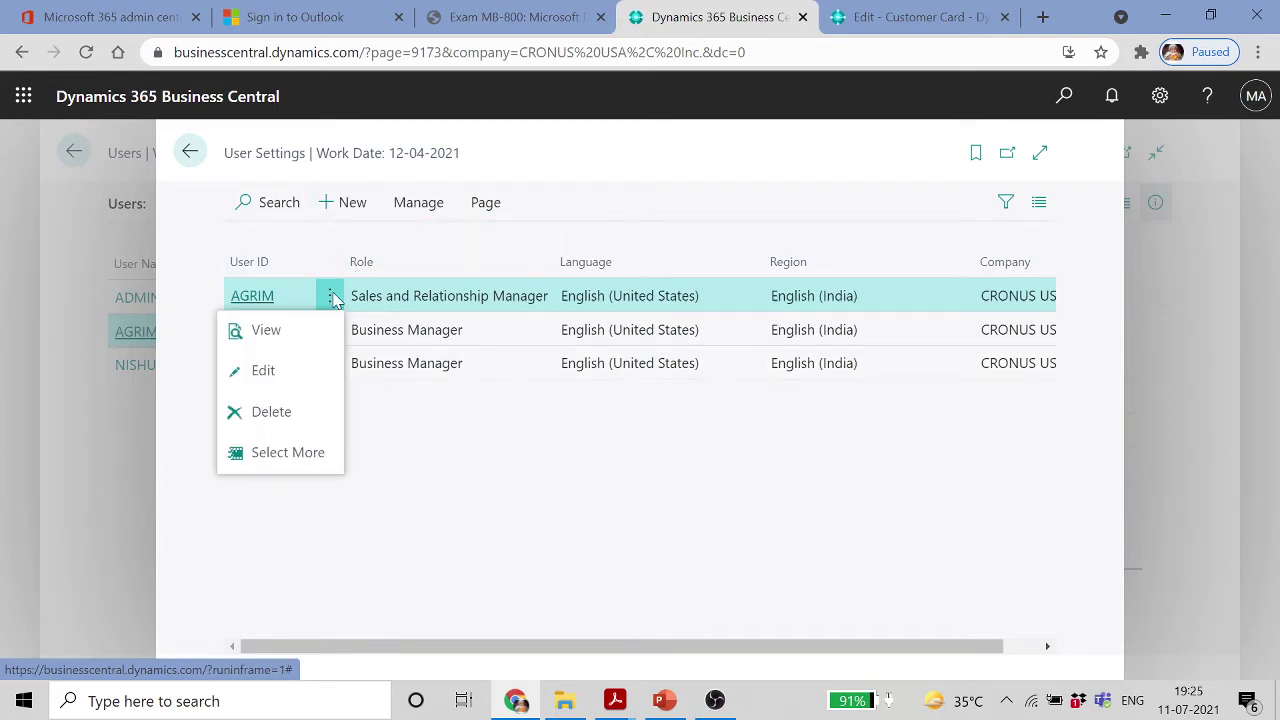
pyautogui.click(271, 380)
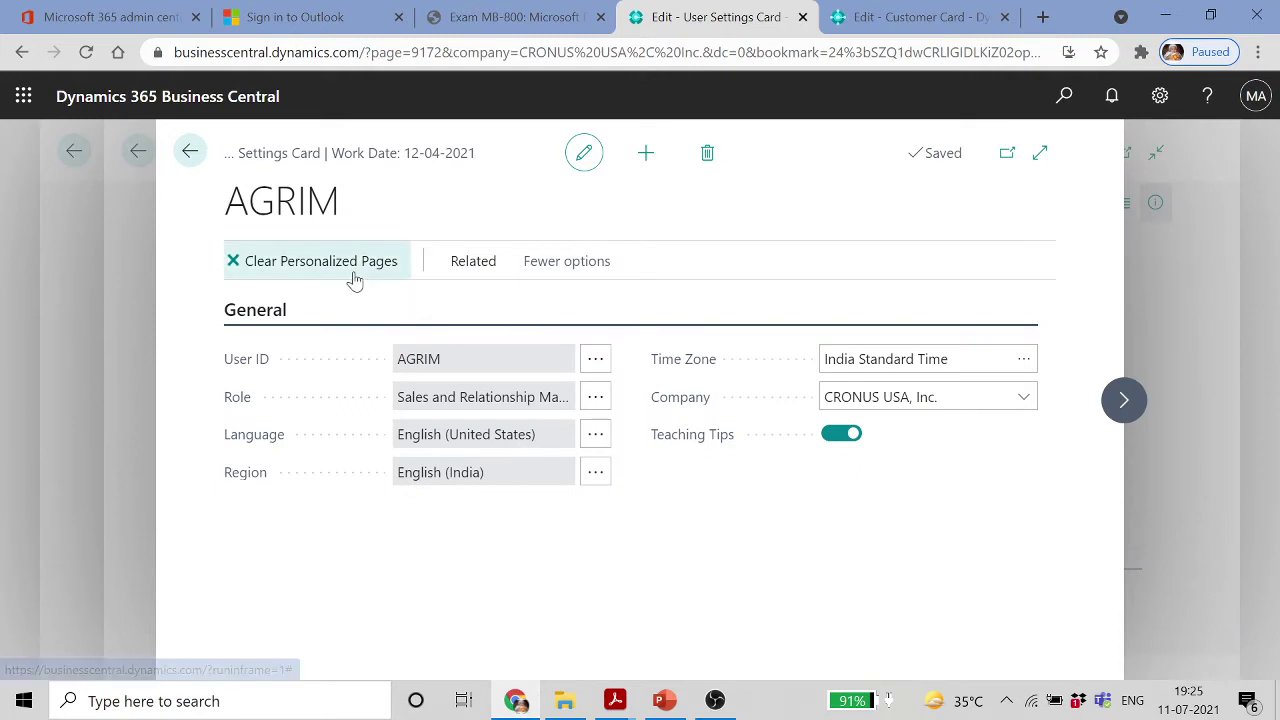
pyautogui.click(471, 259)
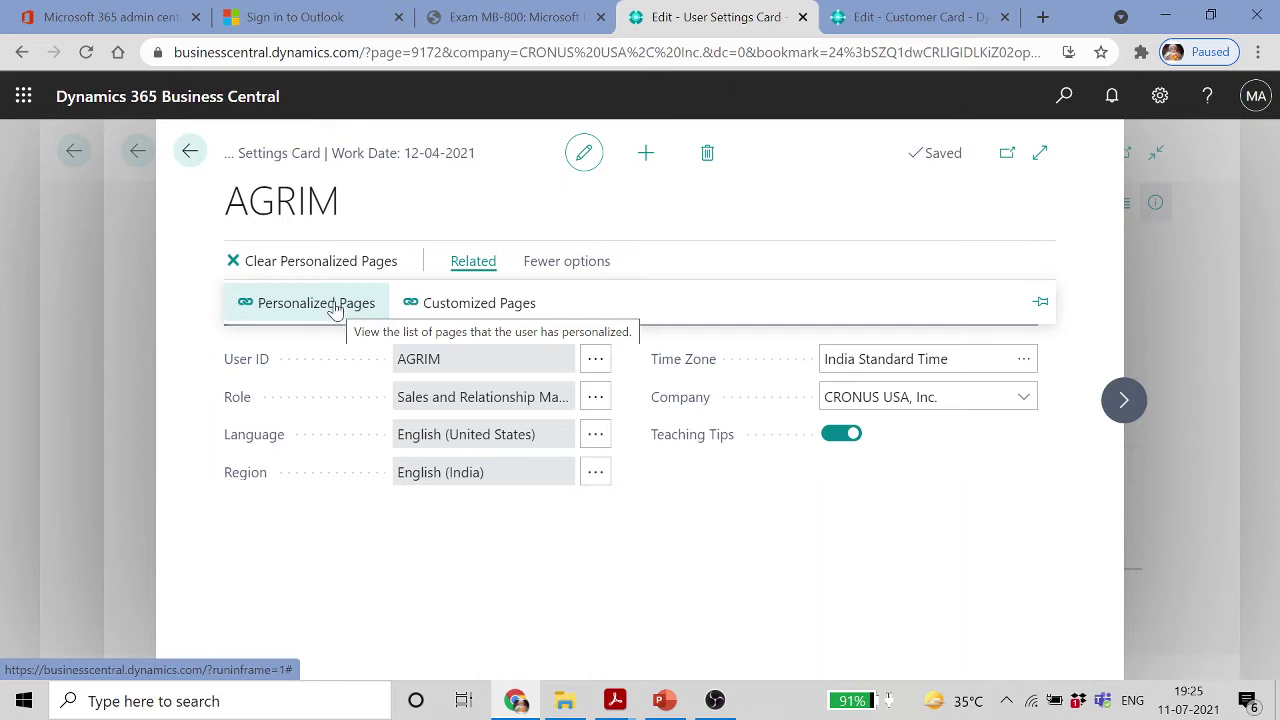
pyautogui.click(336, 312)
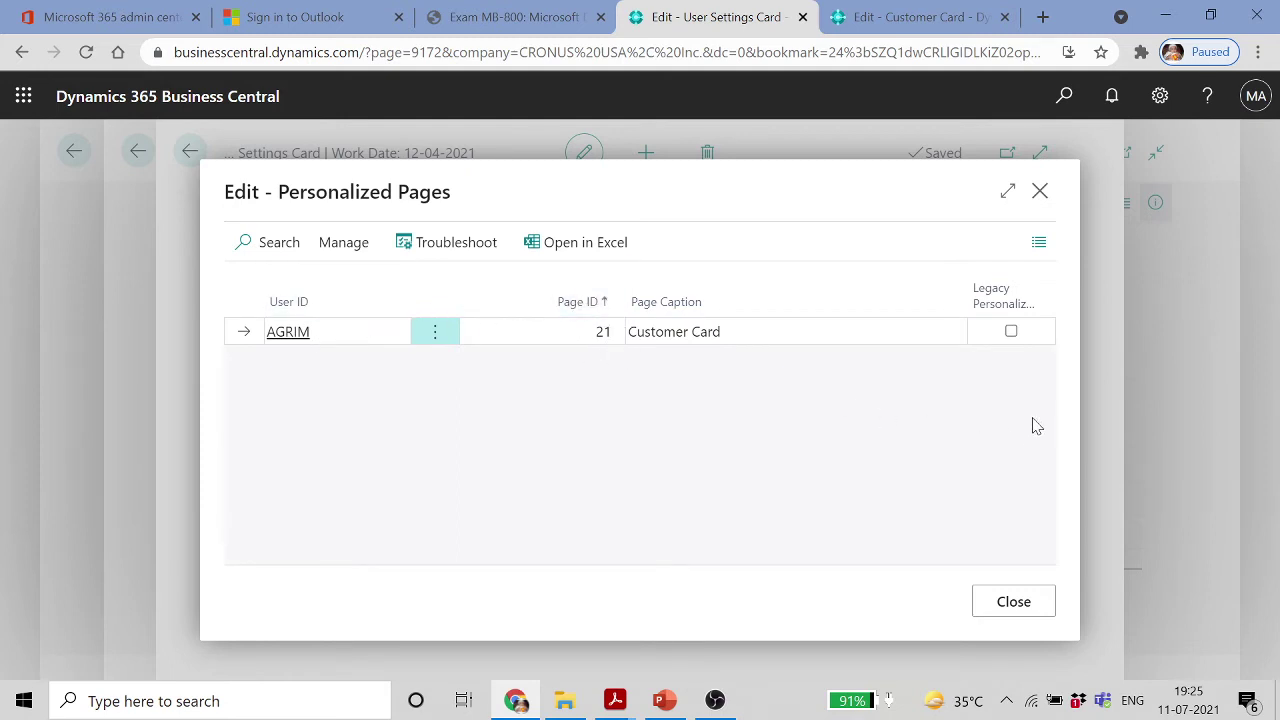
pyautogui.moveTo(1013, 318)
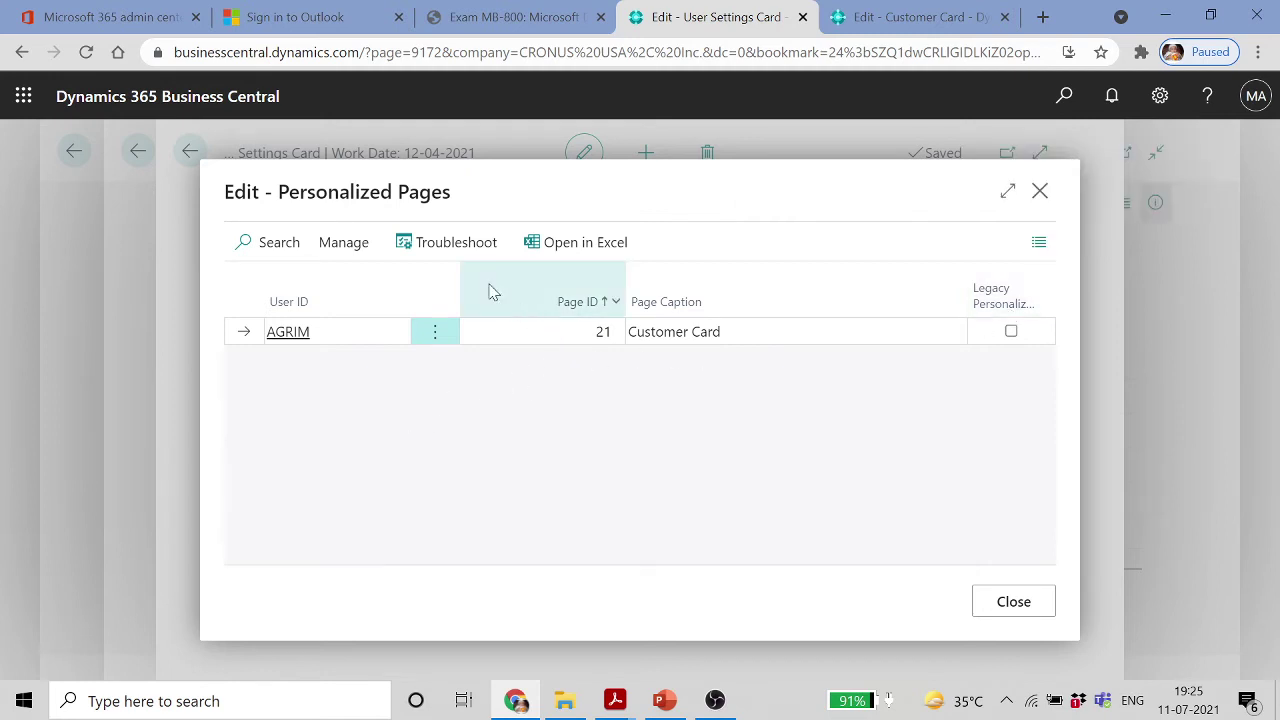
pyautogui.click(361, 243)
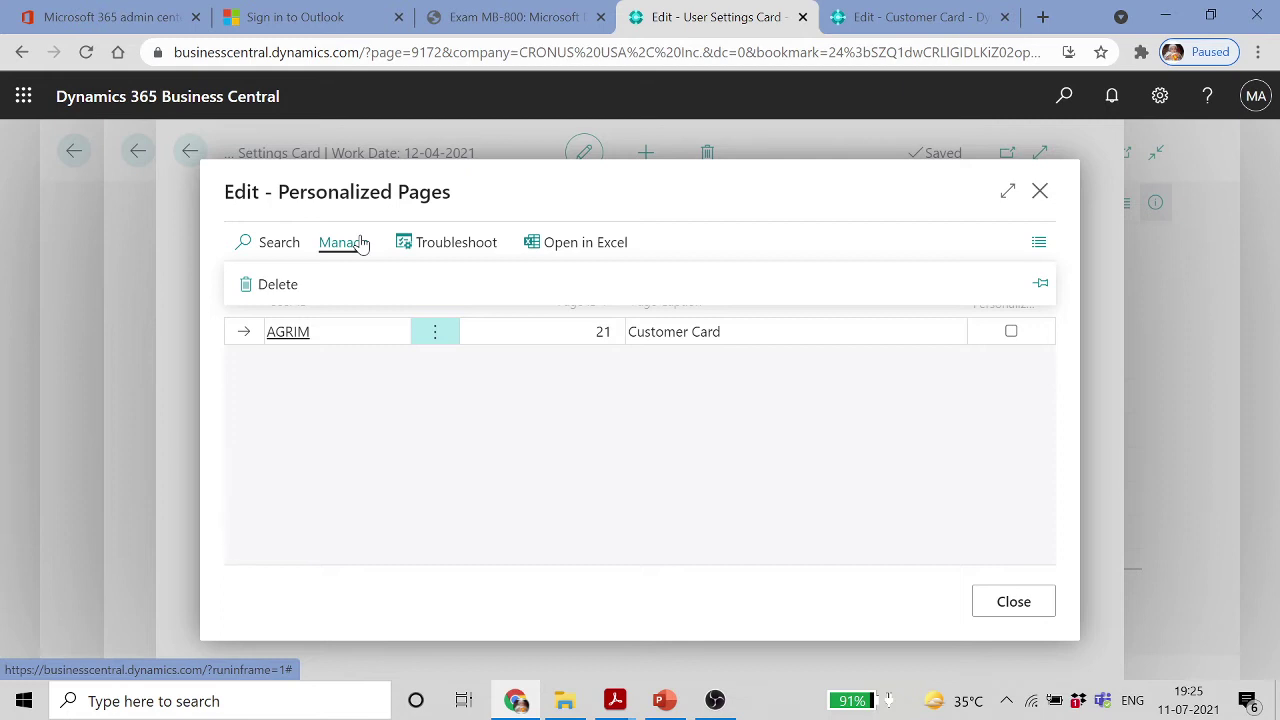
pyautogui.click(1031, 605)
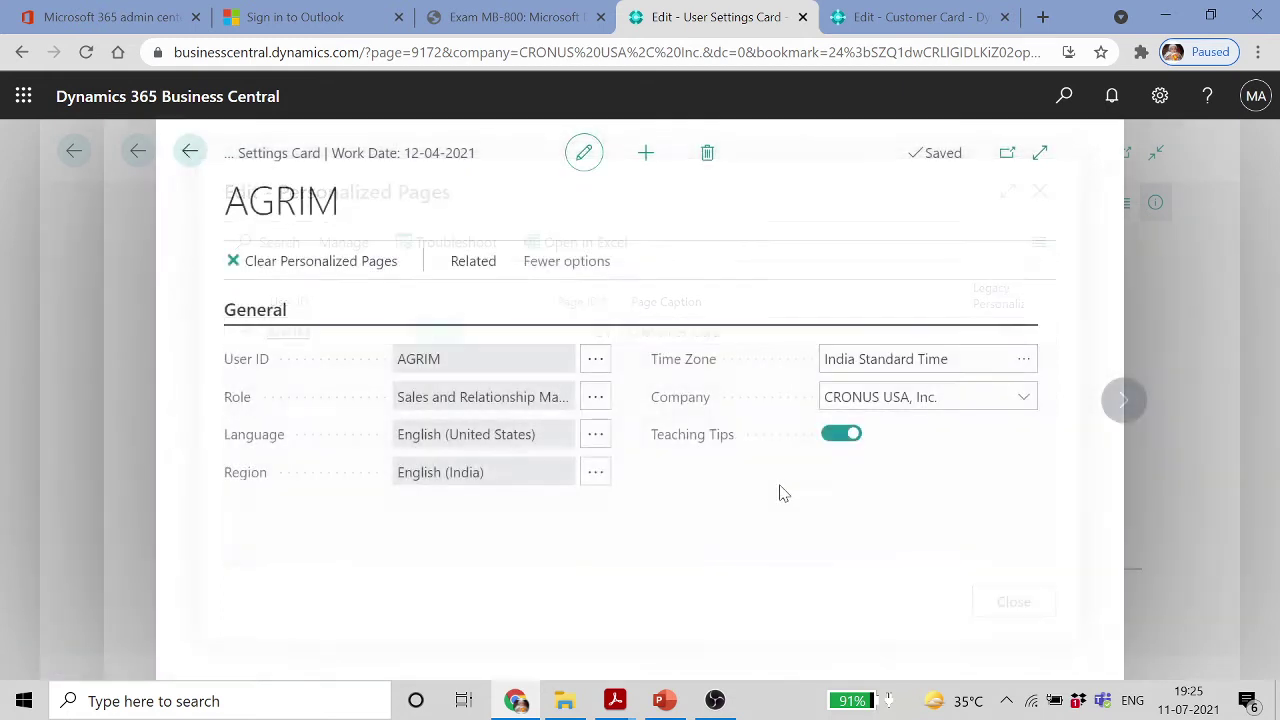
# Clear Personalized Pages, confirm Yes, verify the list is empty, and return to the Customer Card
pyautogui.click(371, 260)
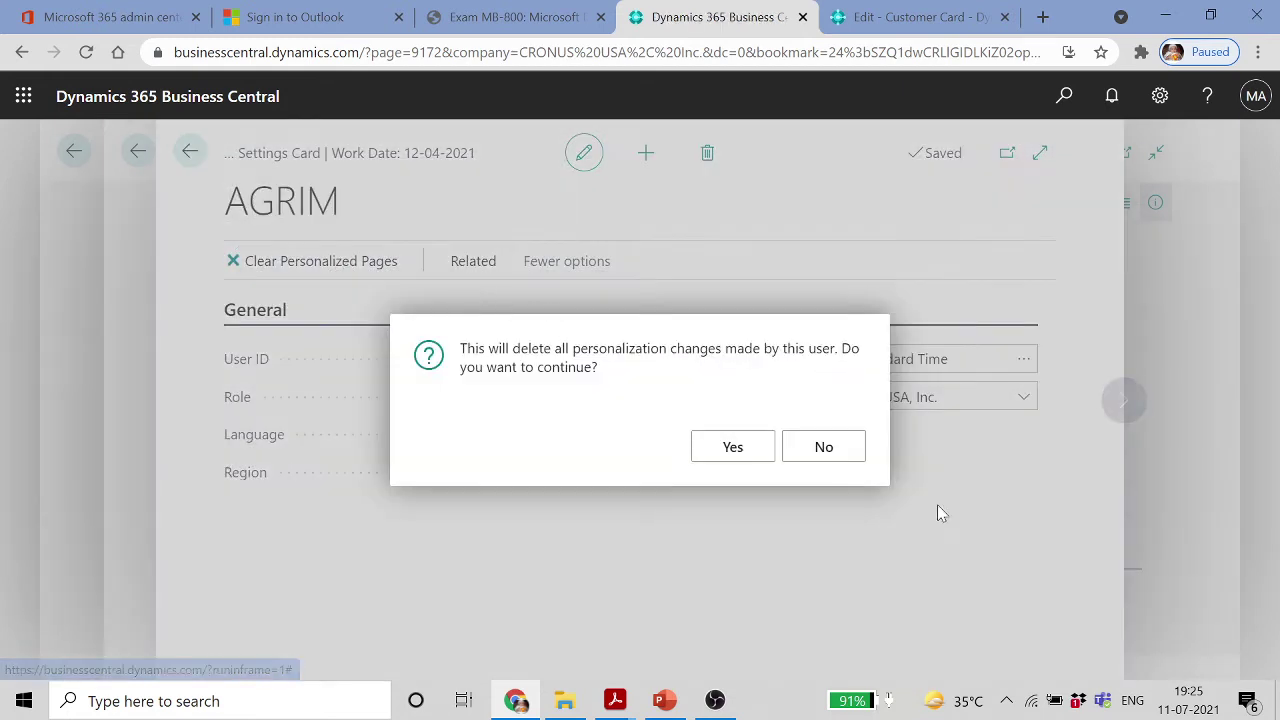
pyautogui.click(732, 447)
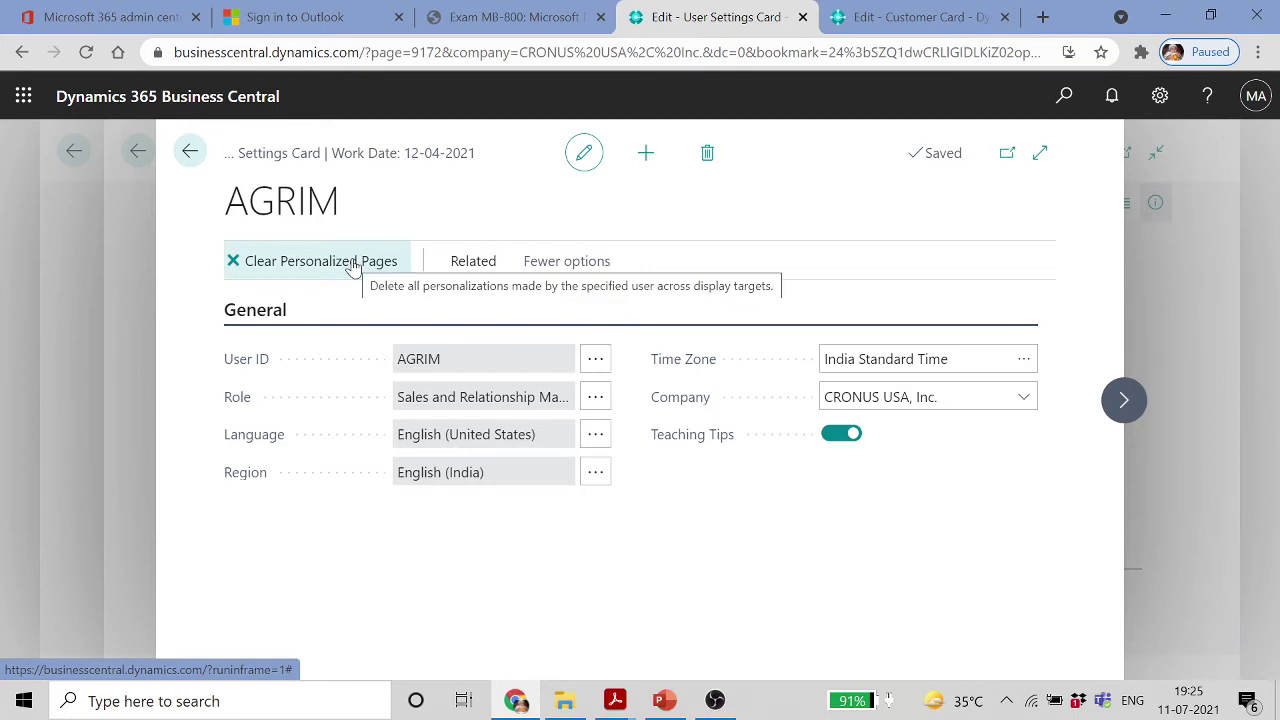
pyautogui.click(473, 262)
pyautogui.click(340, 307)
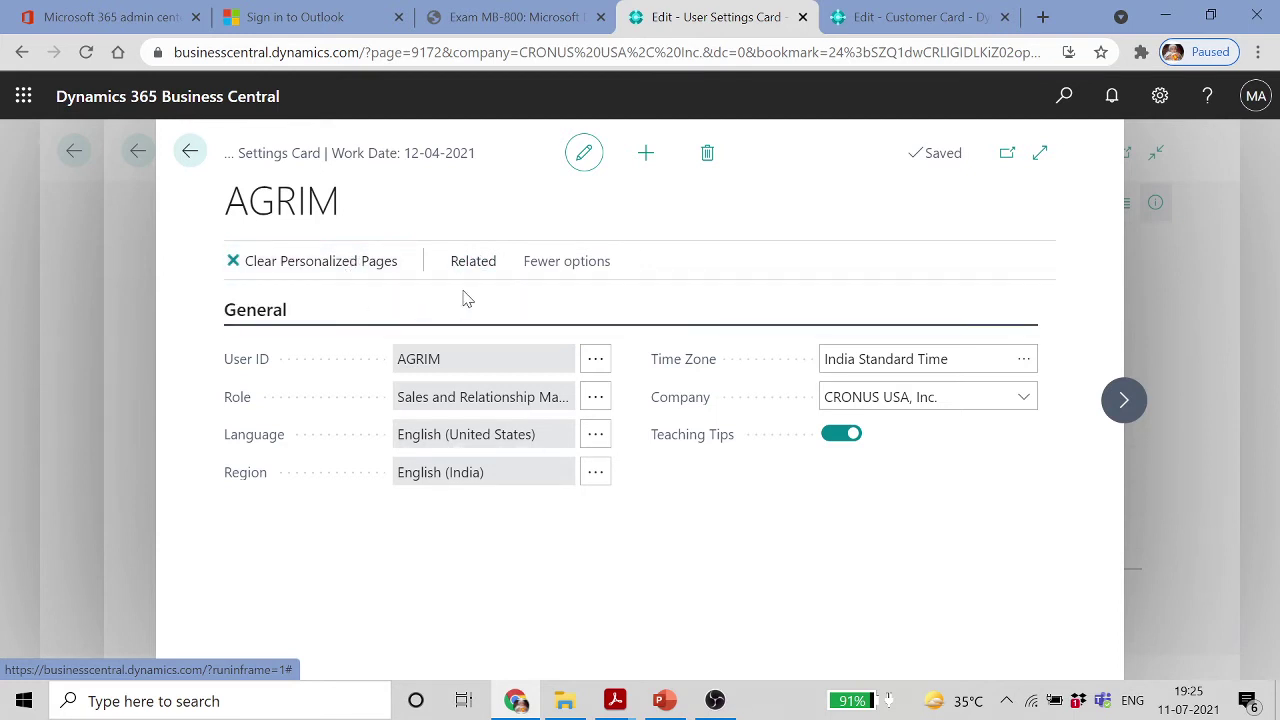
pyautogui.click(1021, 601)
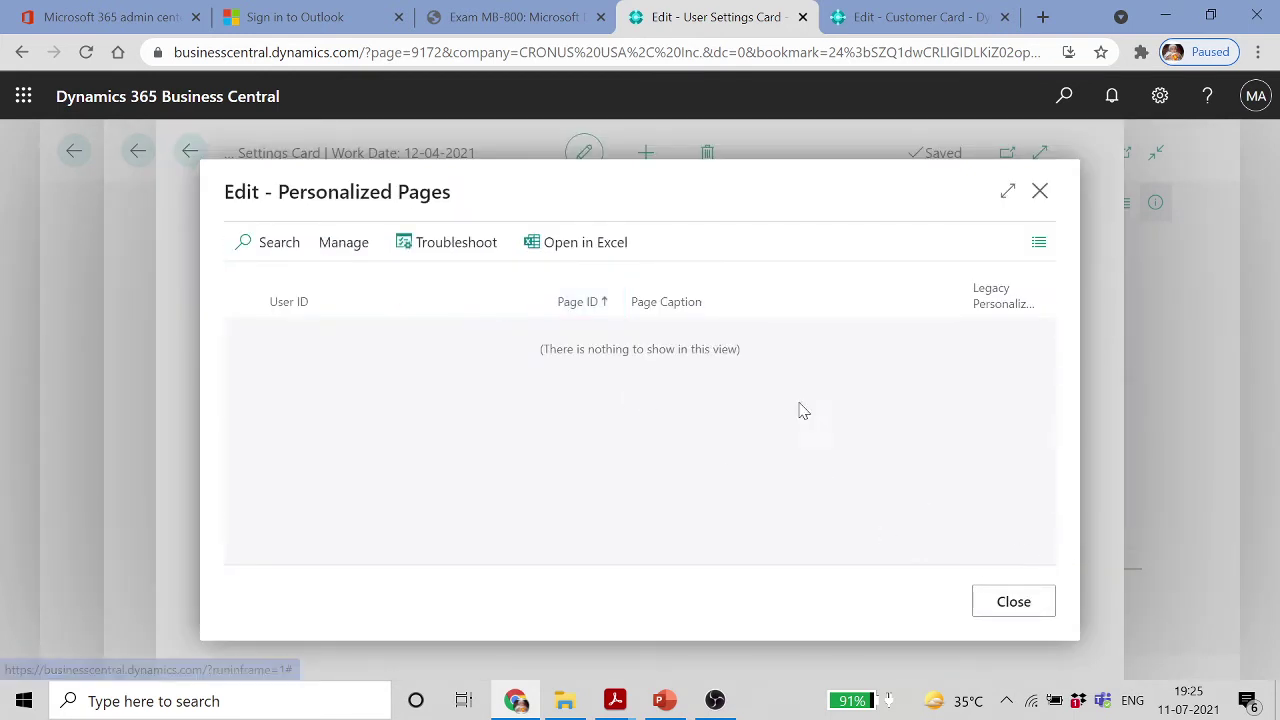
pyautogui.click(903, 17)
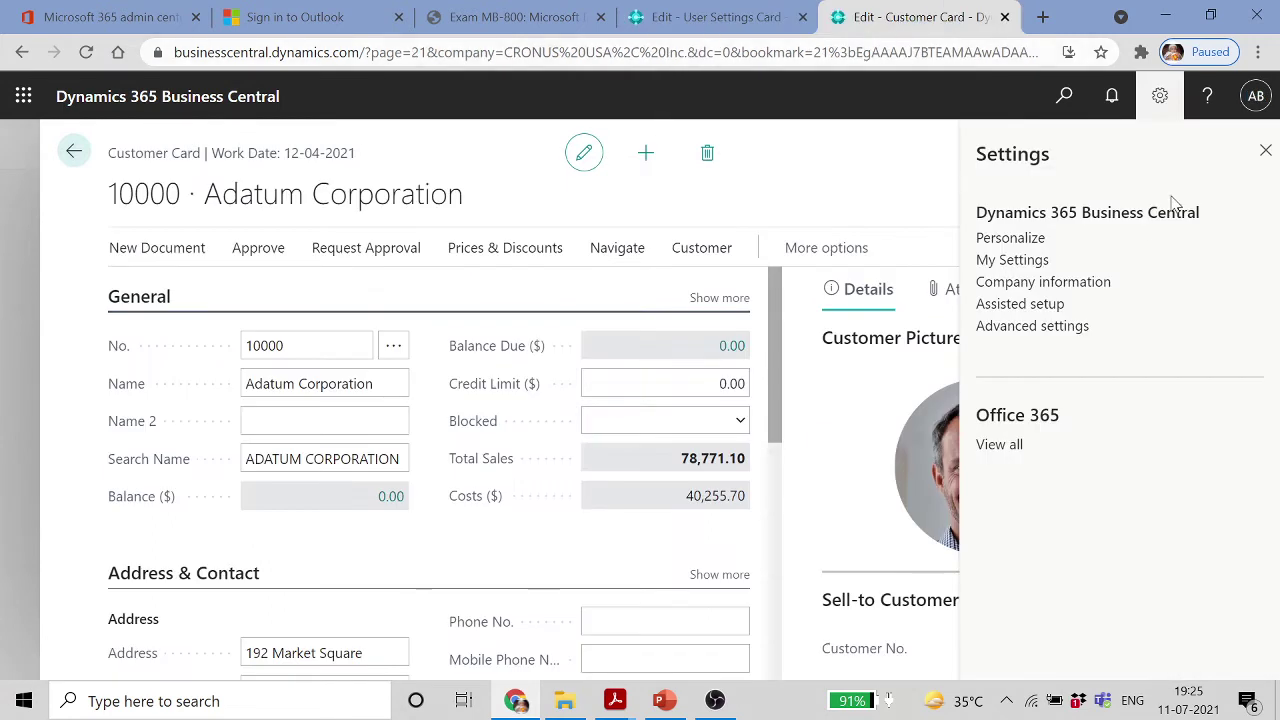
# Reload the Adatum Corporation card, expand General to show its default layout, then return home
pyautogui.click(1267, 150)
pyautogui.click(643, 60)
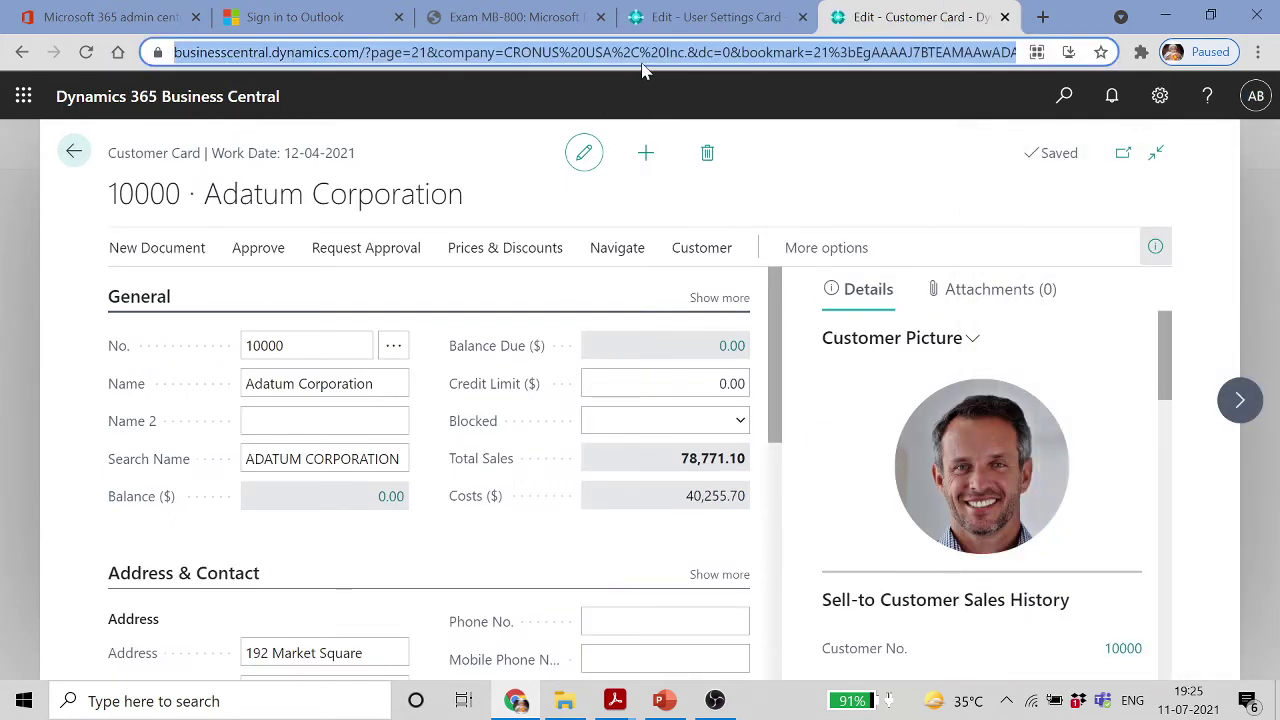
pyautogui.press('Return')
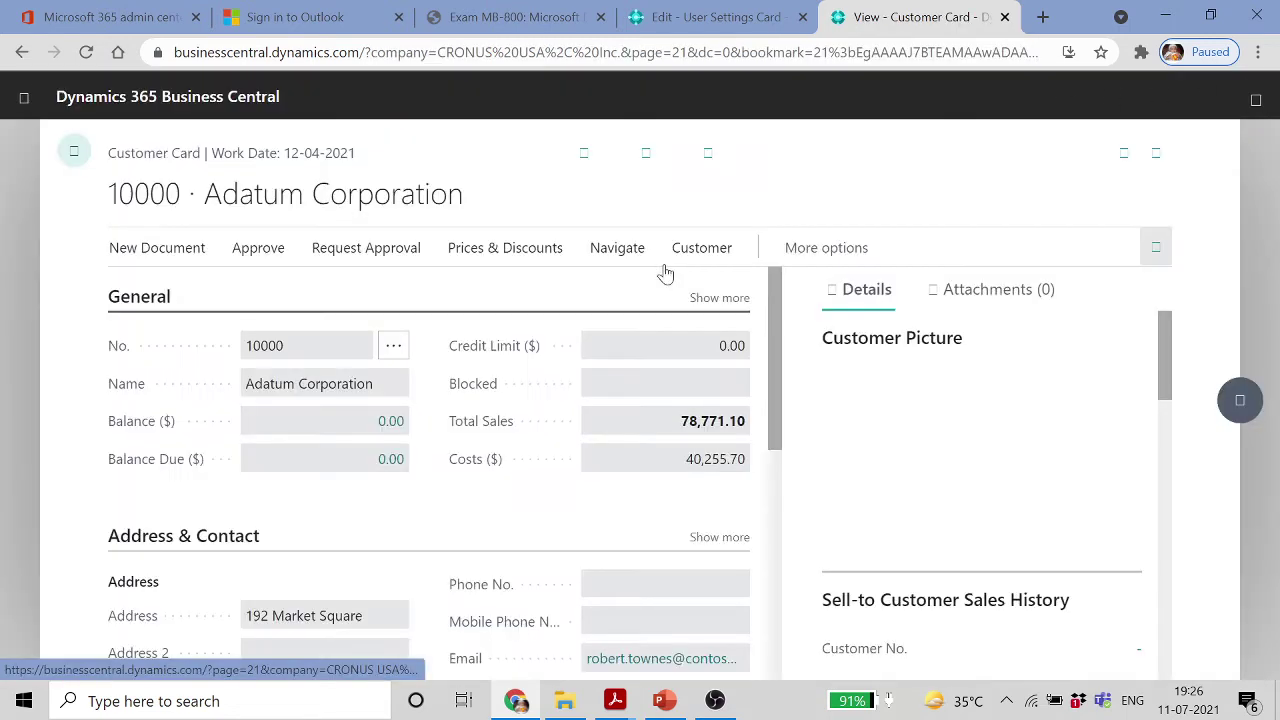
pyautogui.click(719, 297)
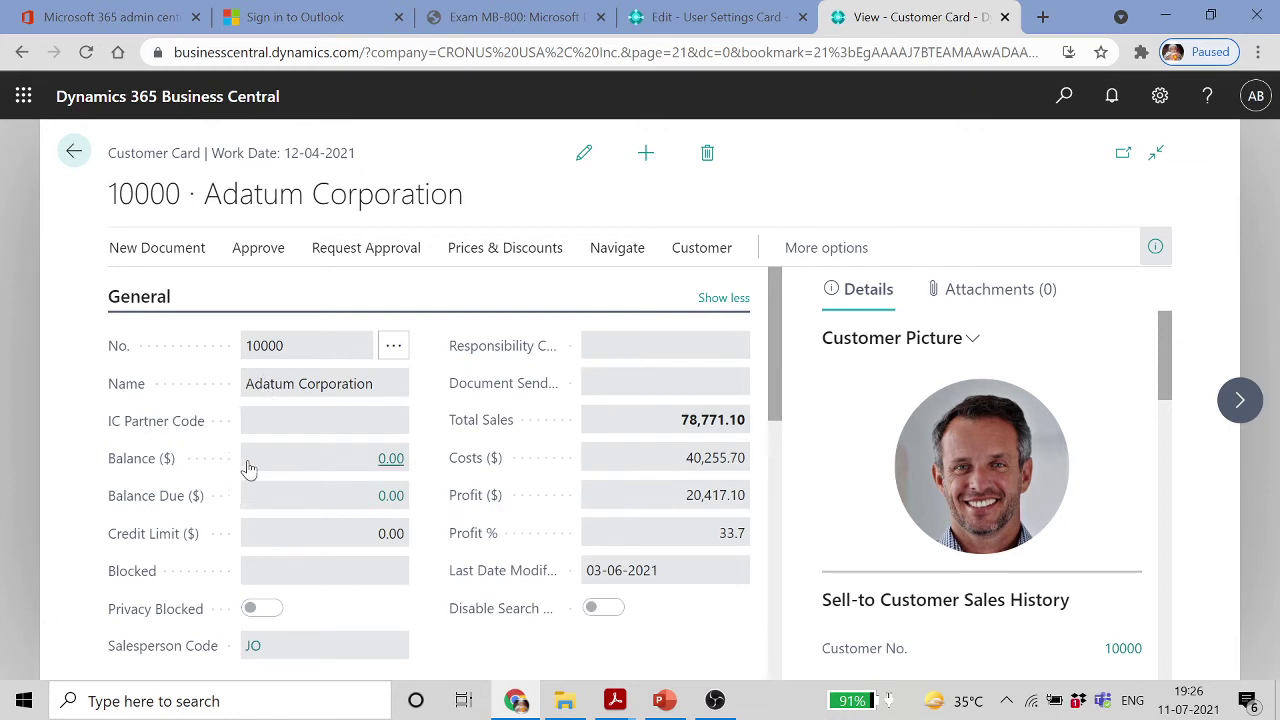
pyautogui.click(73, 151)
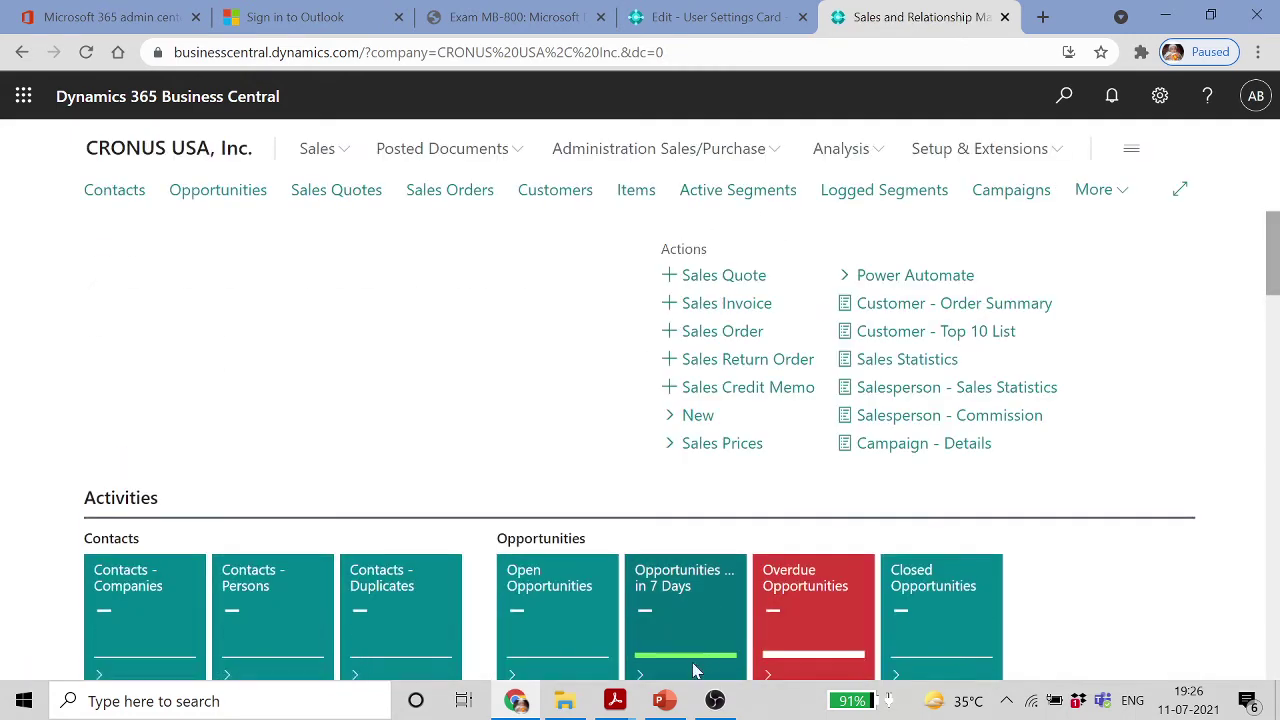
pyautogui.click(670, 703)
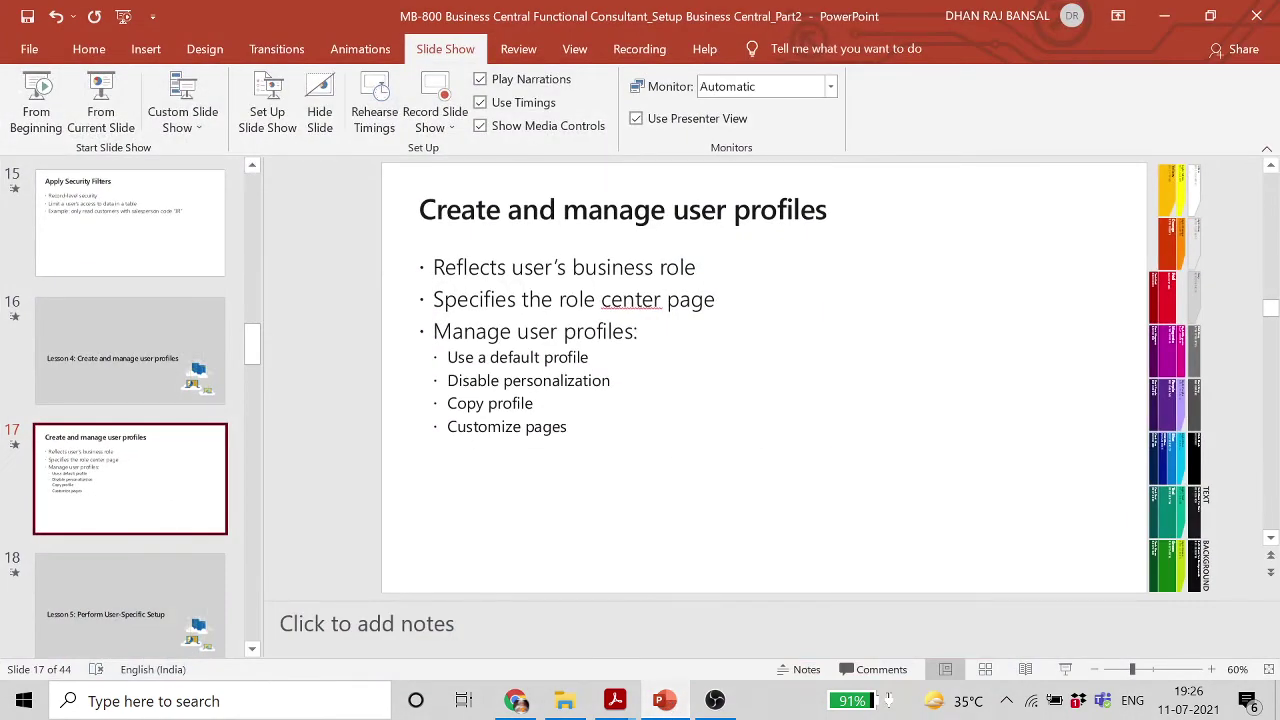
# Switch back to the User Settings Card and look over its Related pages
pyautogui.click(664, 700)
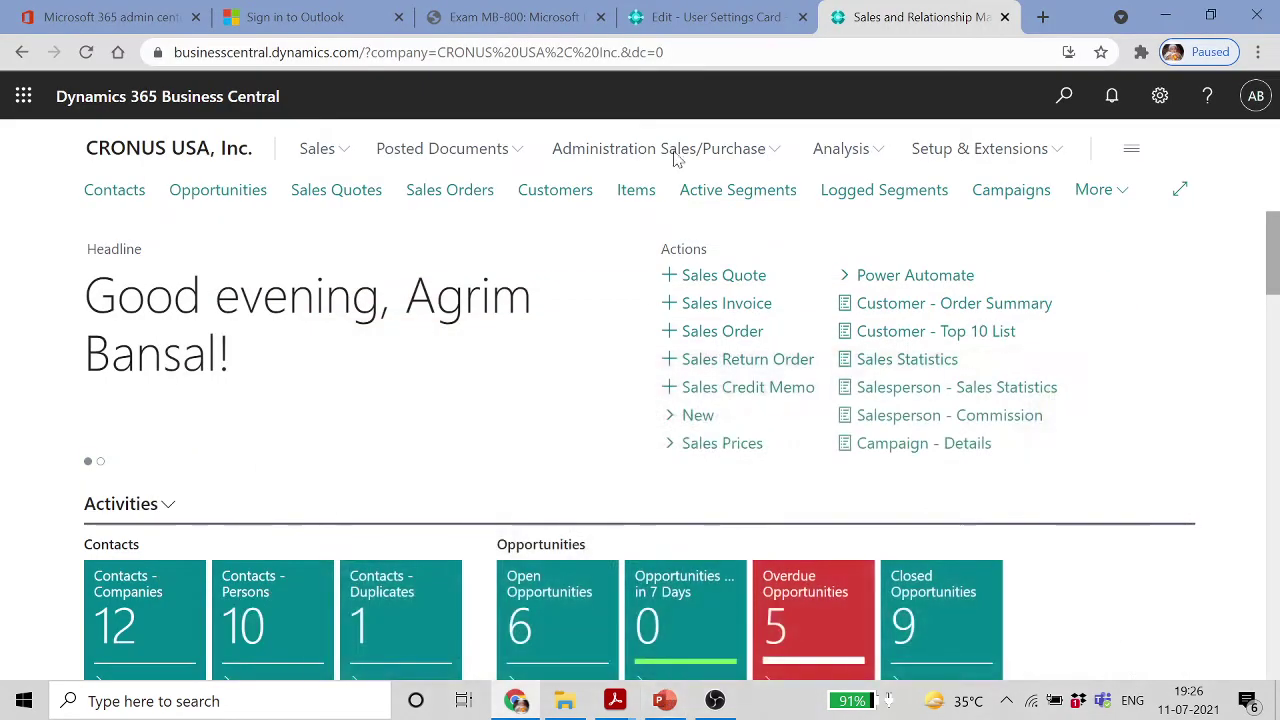
pyautogui.click(718, 17)
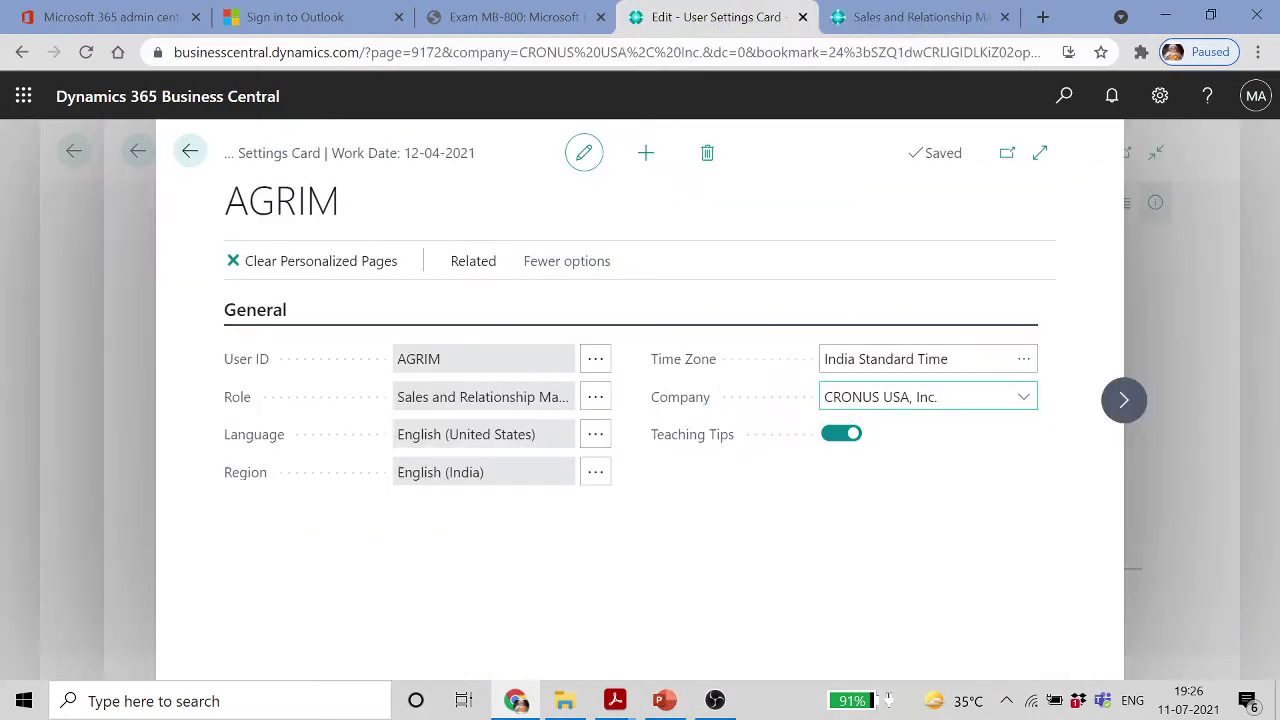
pyautogui.click(475, 265)
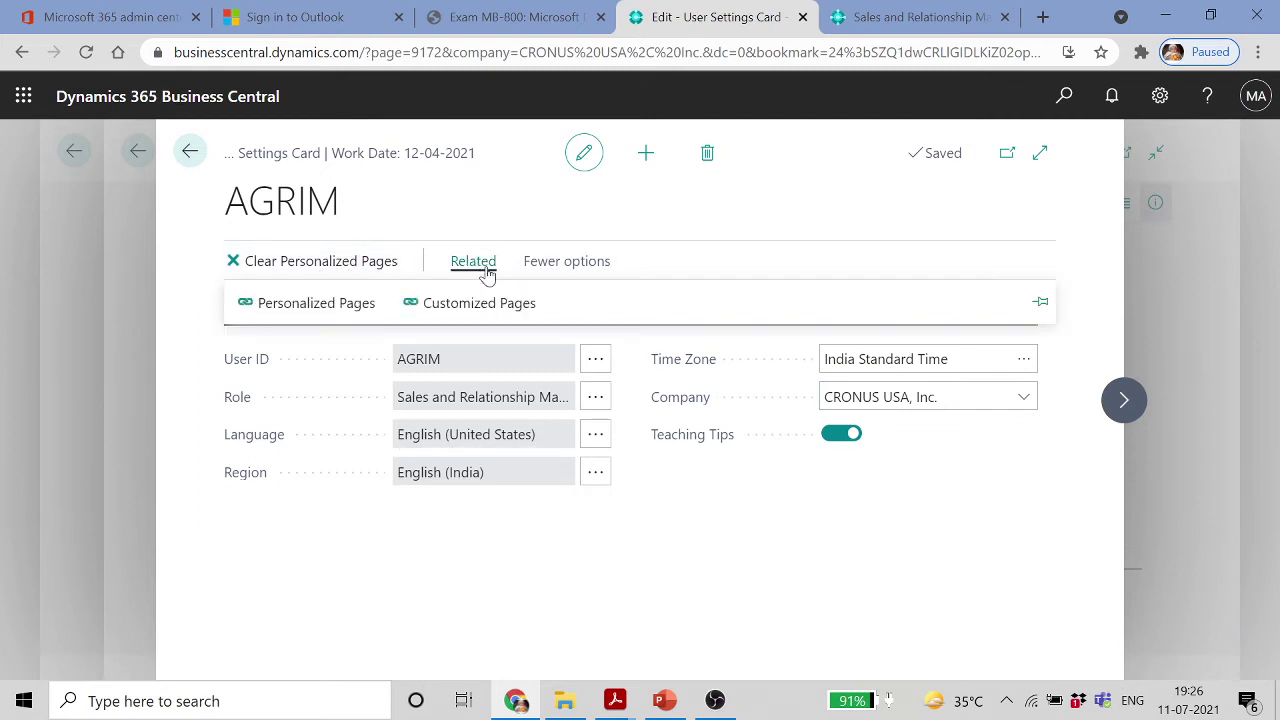
pyautogui.click(586, 270)
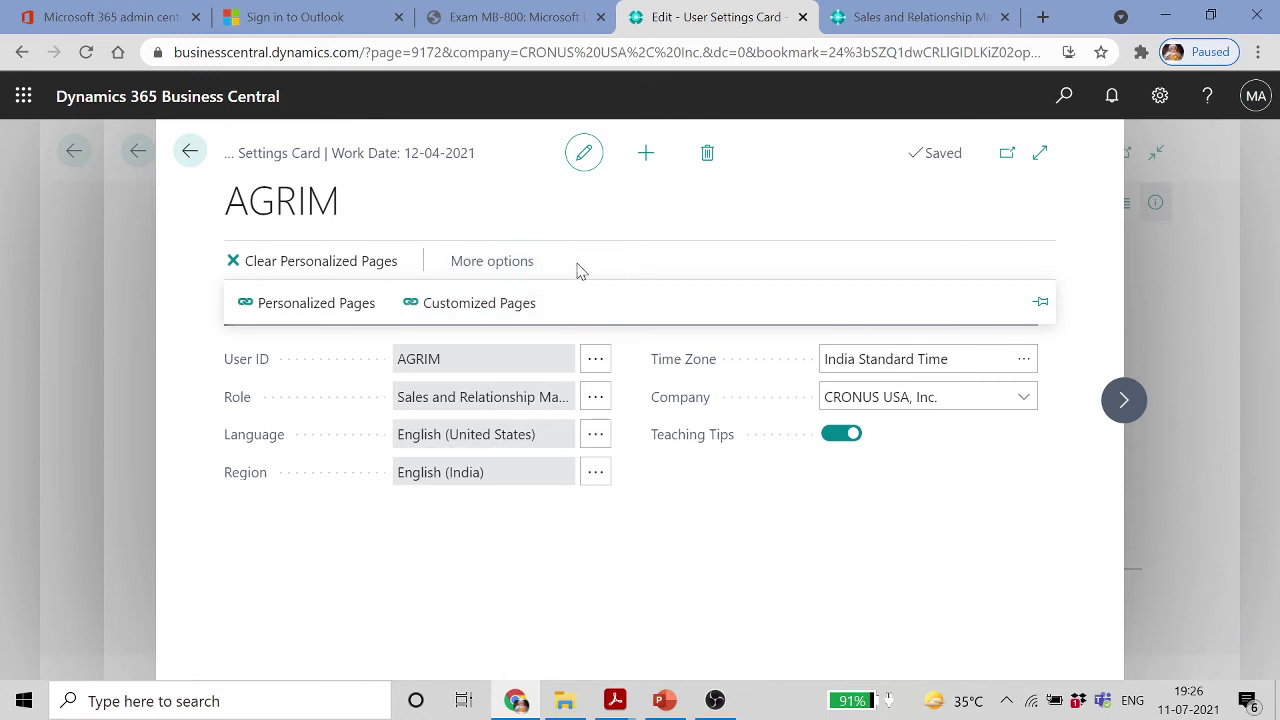
pyautogui.click(192, 153)
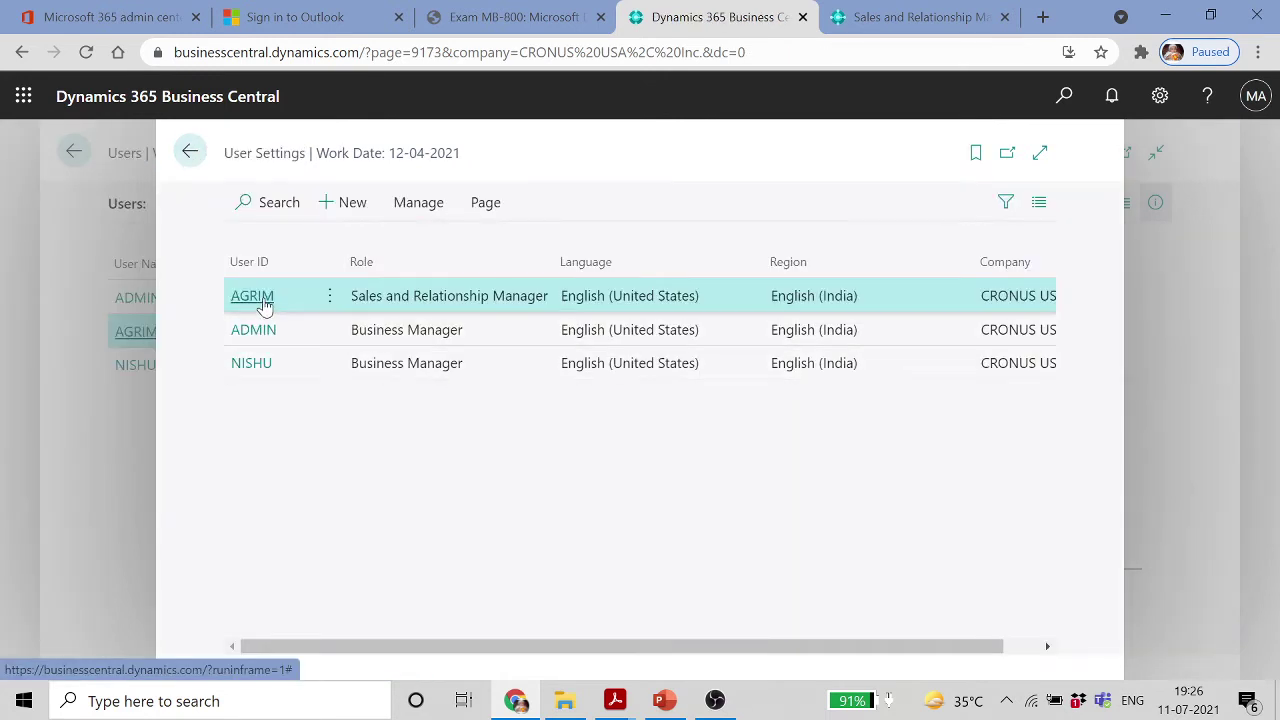
# Reopen the user's settings card, check its Related personalization links, then bring PowerPoint back
pyautogui.click(256, 298)
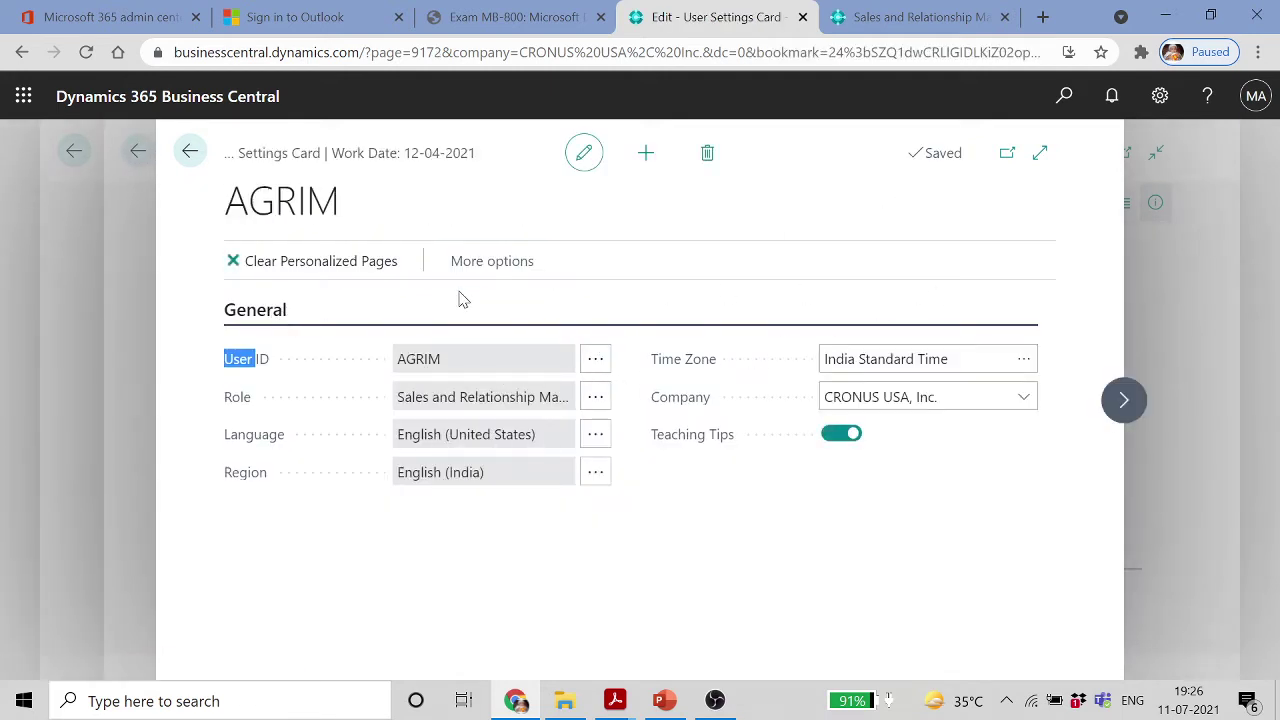
pyautogui.click(490, 263)
pyautogui.click(487, 268)
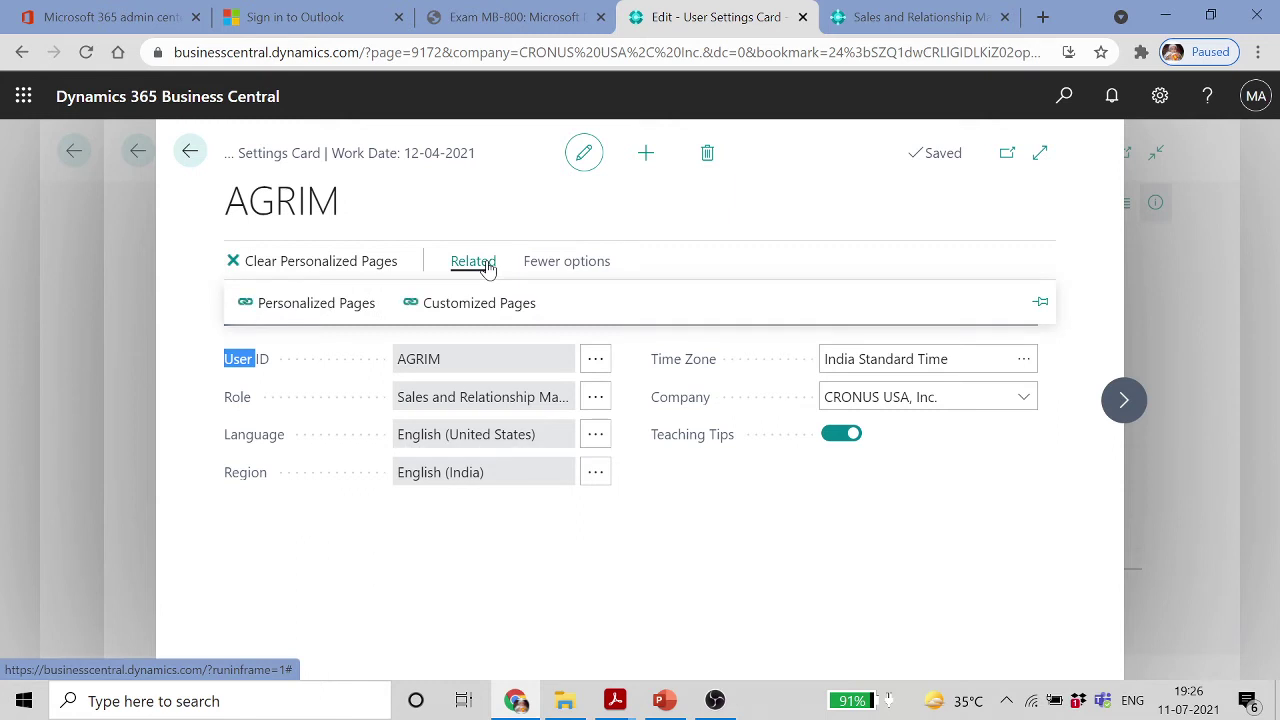
pyautogui.click(829, 543)
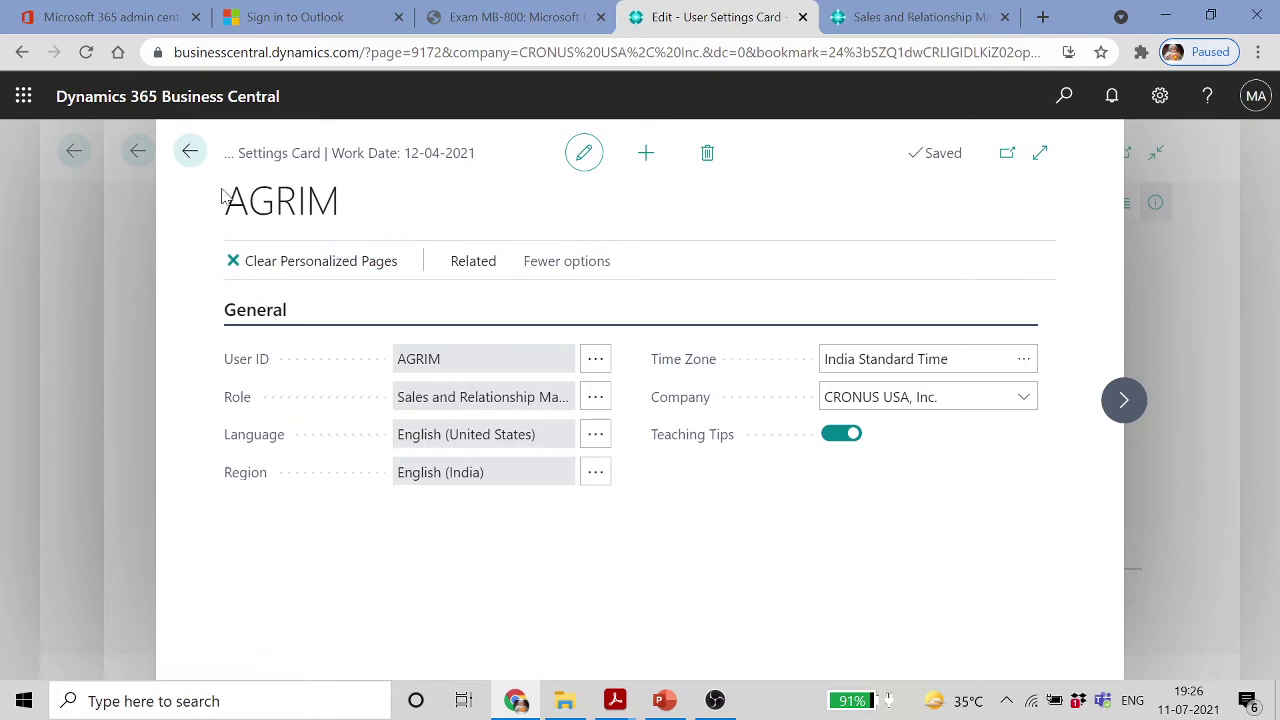
pyautogui.click(189, 151)
pyautogui.click(664, 699)
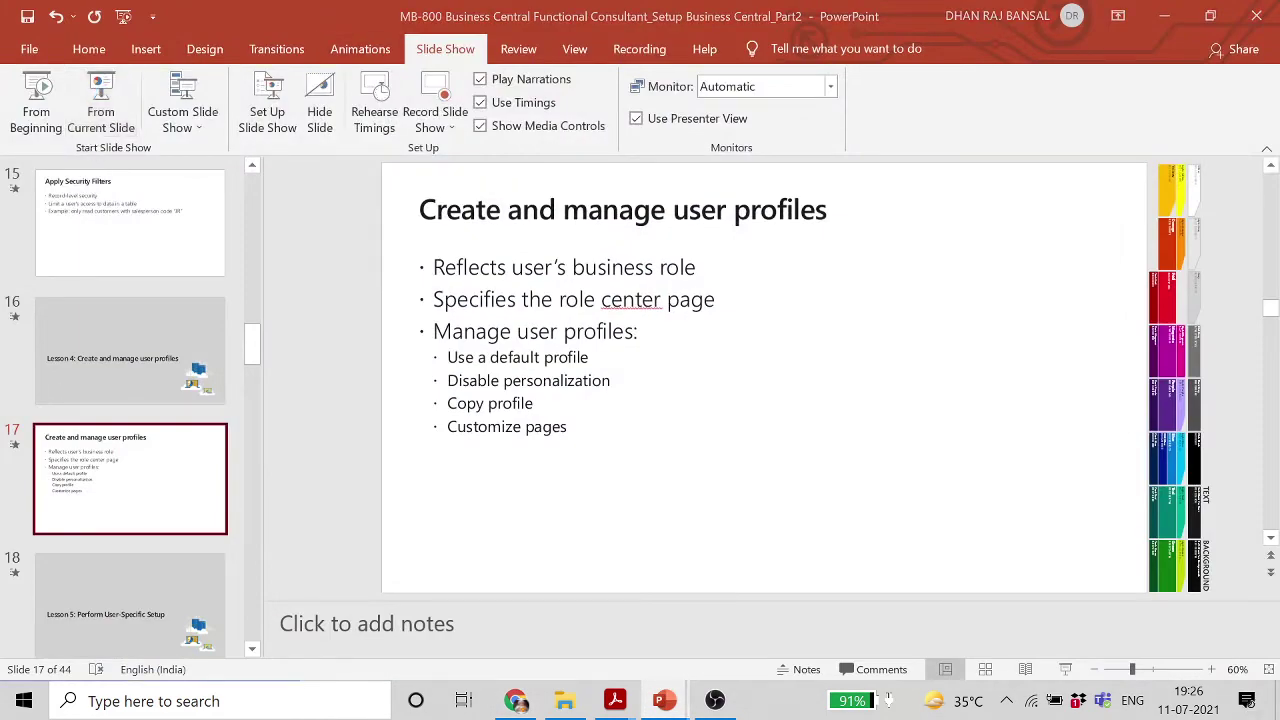
# Present from the user-profiles slide through slide 21, Module Agenda, then return to Business Central
pyautogui.hotkey('shift', 'F5')
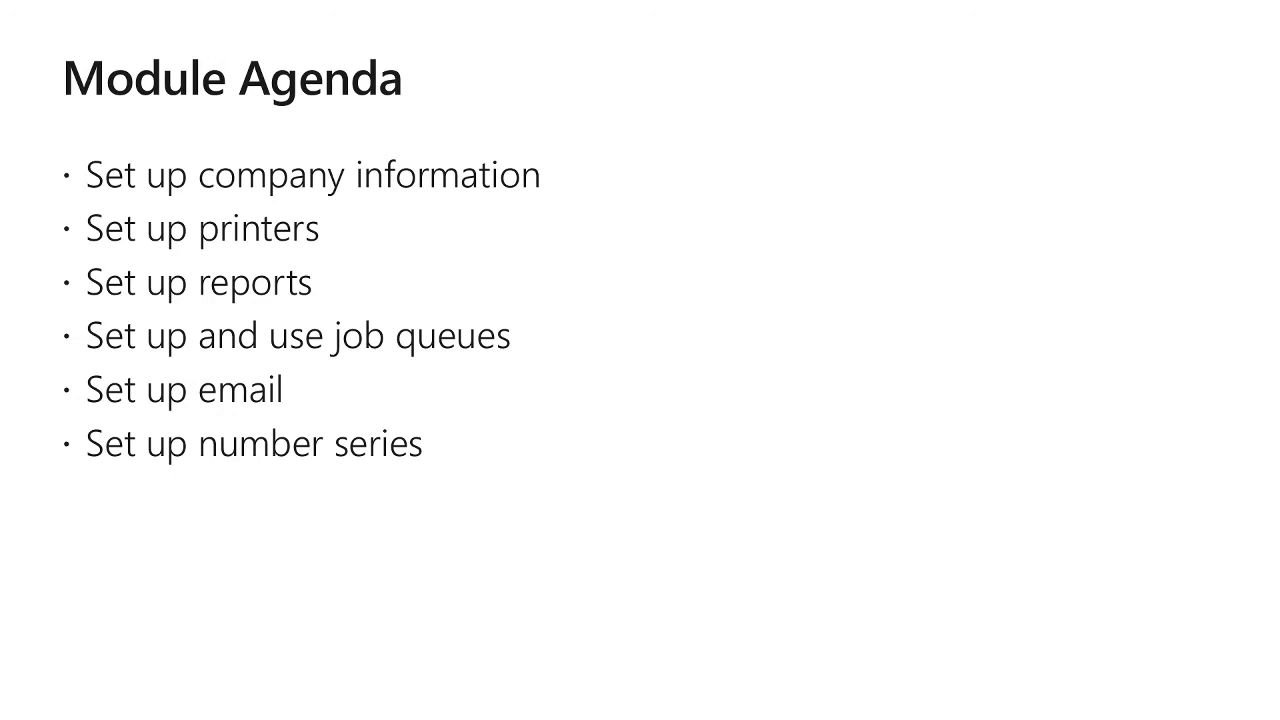
pyautogui.press('Escape')
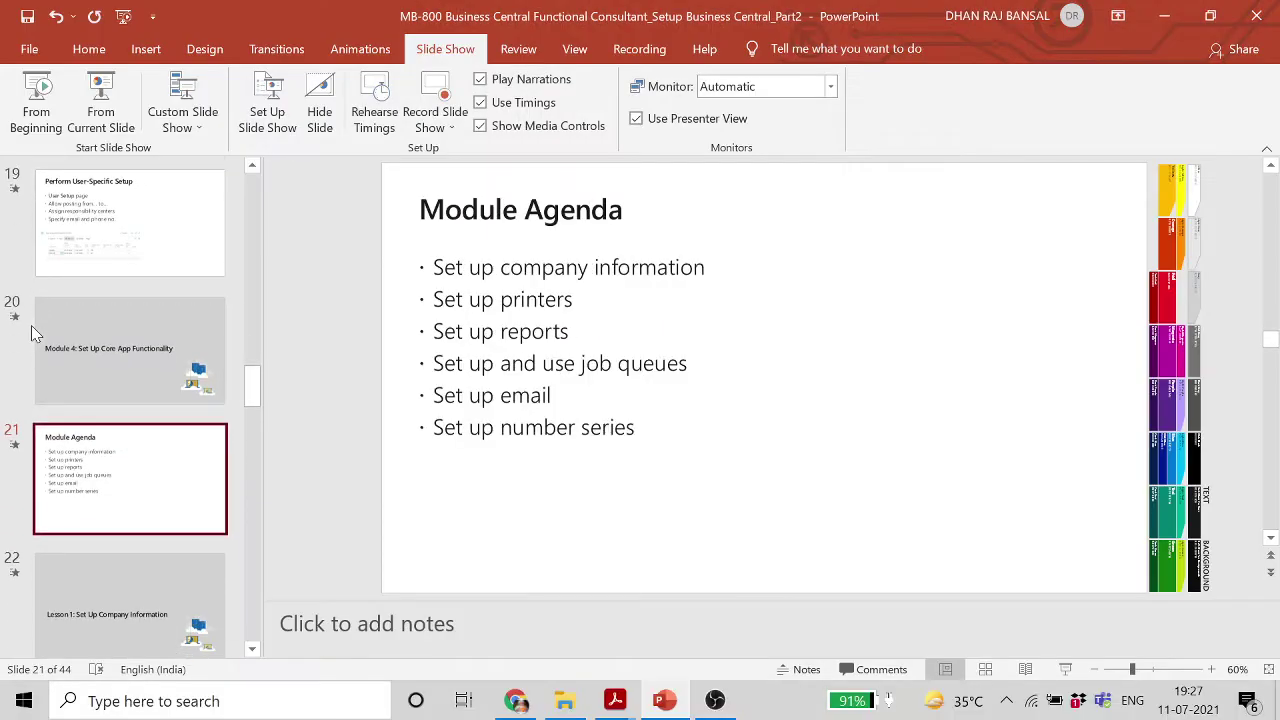
pyautogui.click(516, 700)
# Open Company Information and expand General and Communication to view phone, fax and IC Partner Code
pyautogui.click(189, 152)
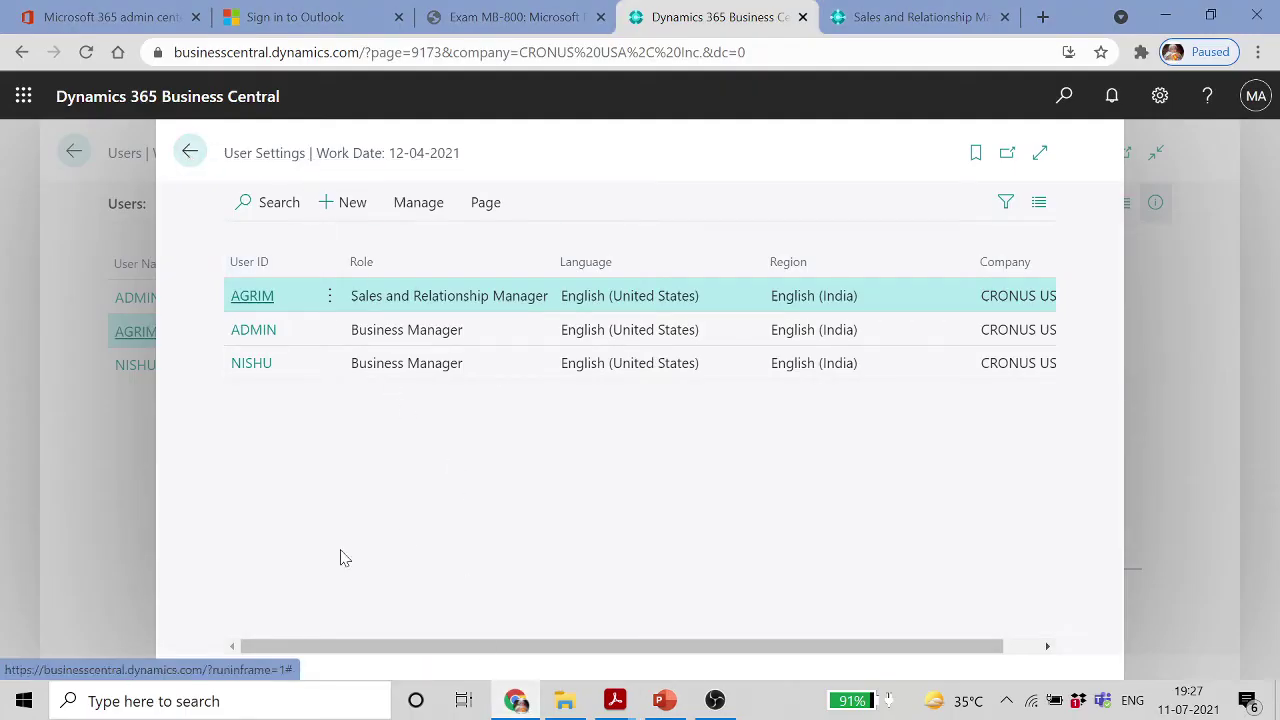
pyautogui.click(1064, 95)
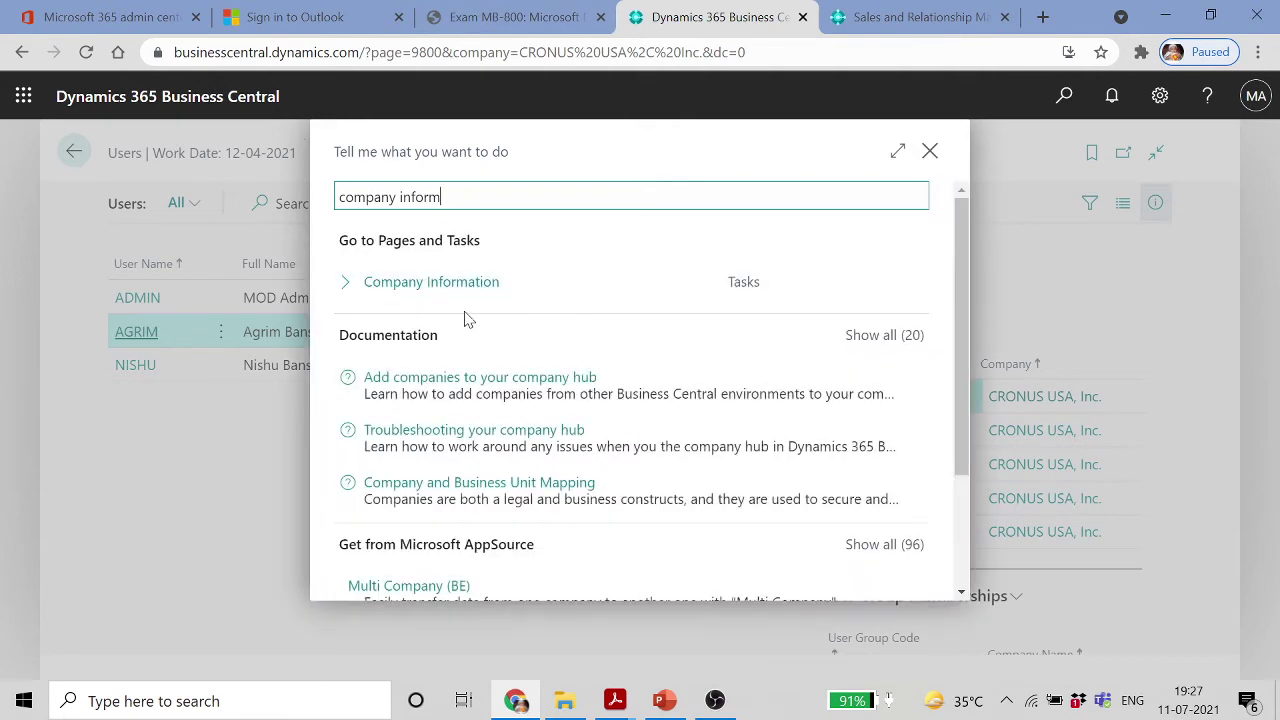
pyautogui.press('Return')
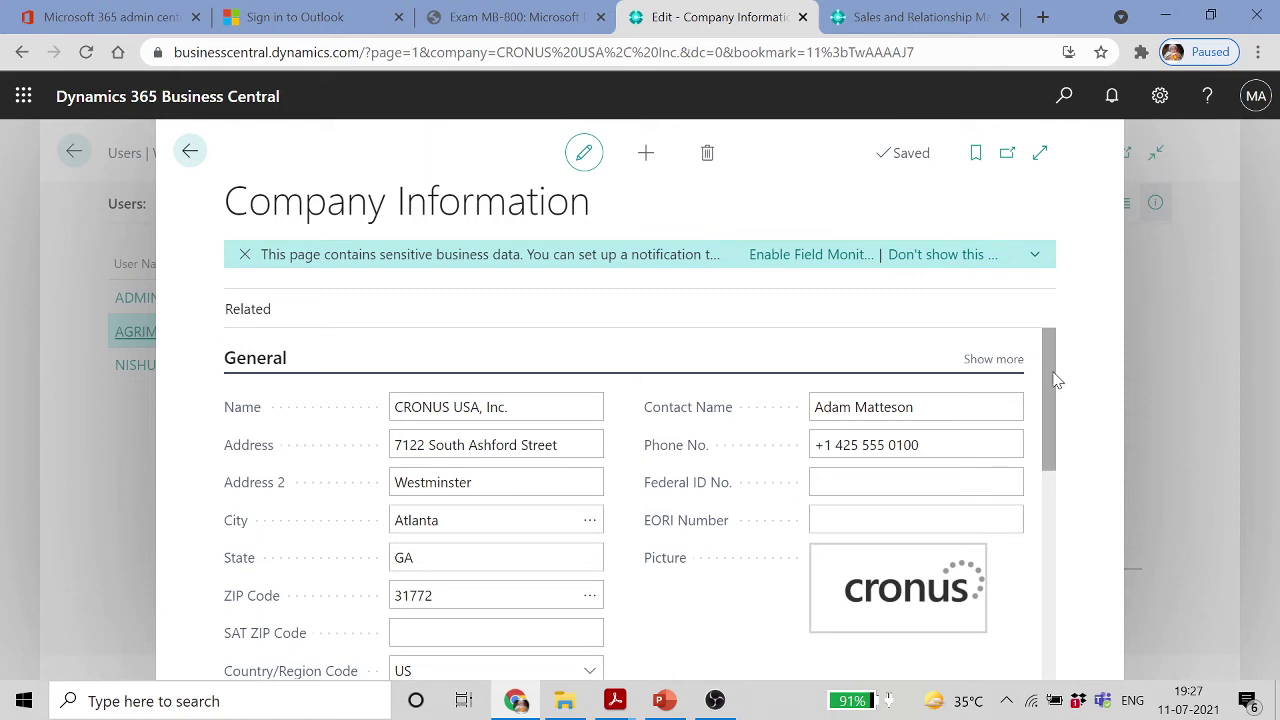
pyautogui.moveTo(1057, 379)
pyautogui.mouseDown()
pyautogui.moveTo(1049, 417)
pyautogui.moveTo(1040, 360)
pyautogui.mouseUp()
pyautogui.click(990, 359)
pyautogui.scroll(-2, 1034, 419)
pyautogui.click(916, 457)
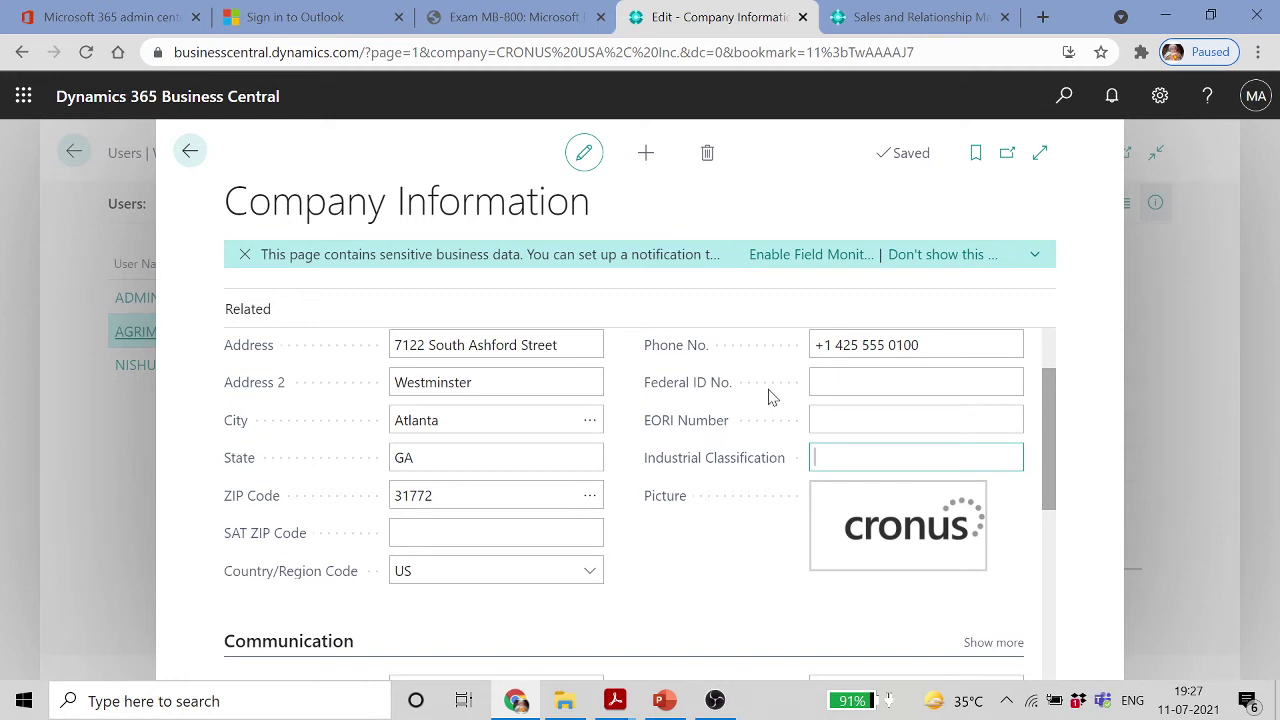
pyautogui.scroll(-5, 770, 392)
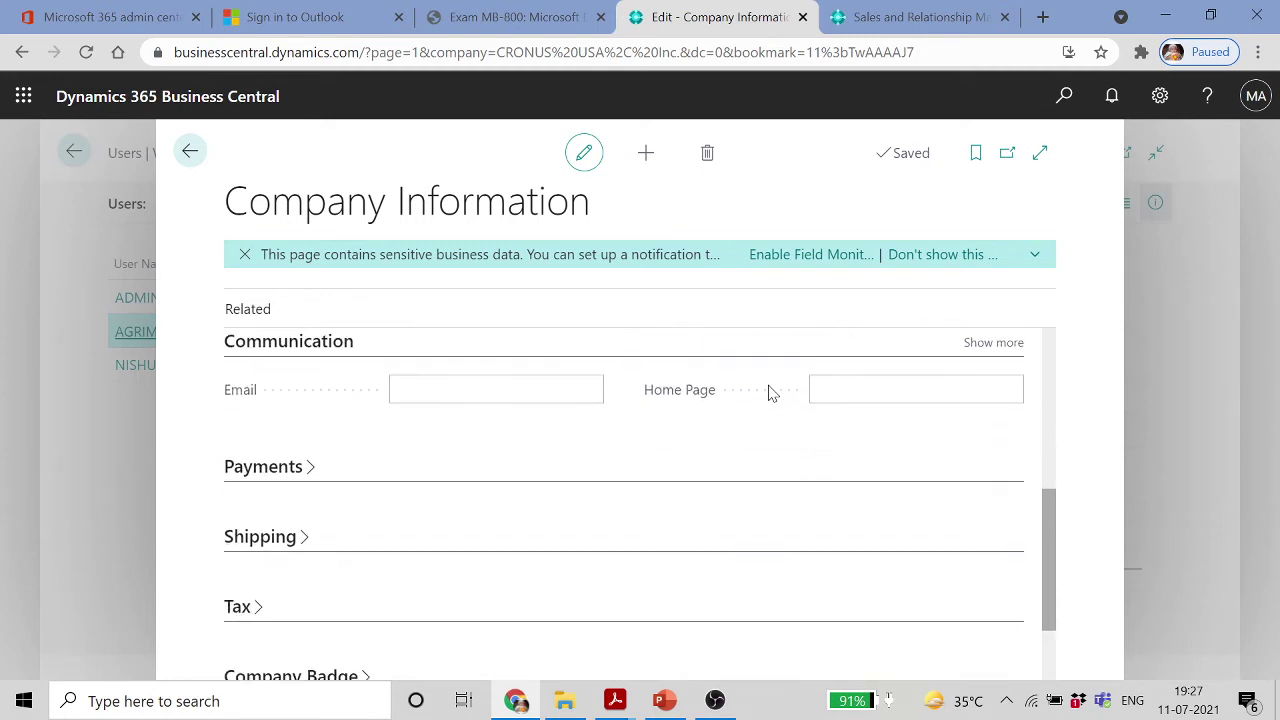
pyautogui.click(994, 345)
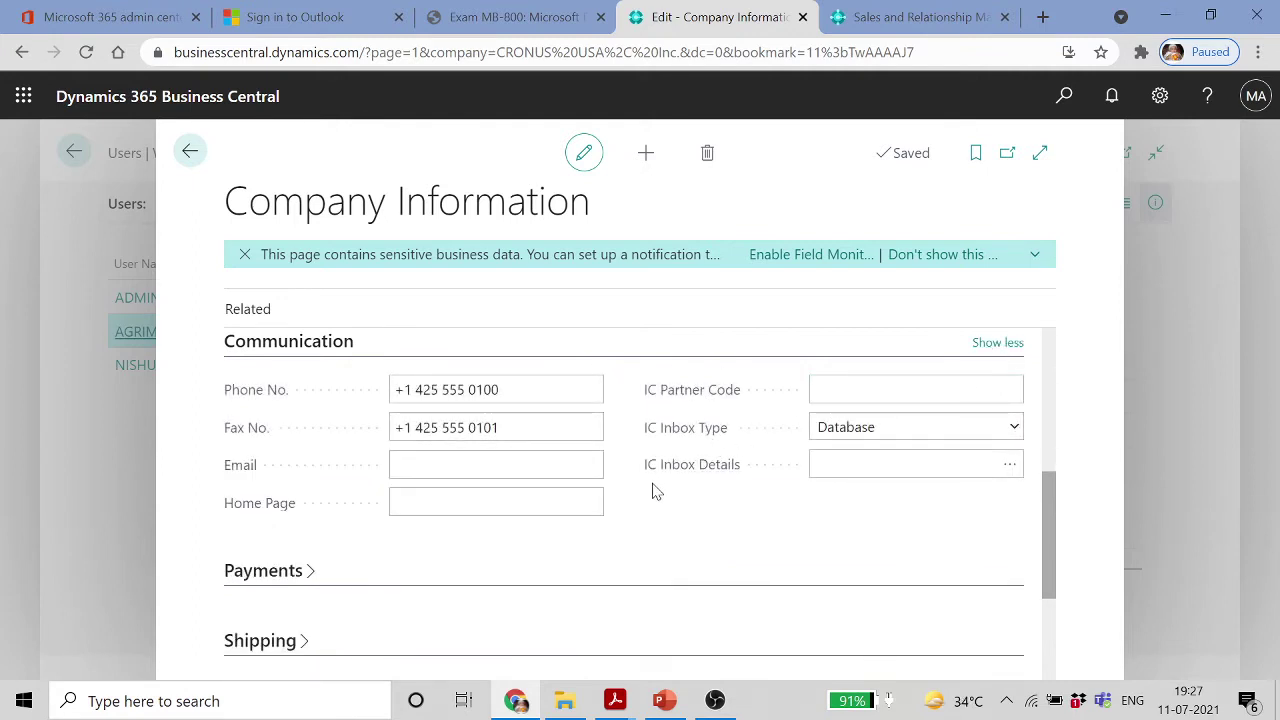
pyautogui.click(890, 390)
pyautogui.scroll(-2, 566, 460)
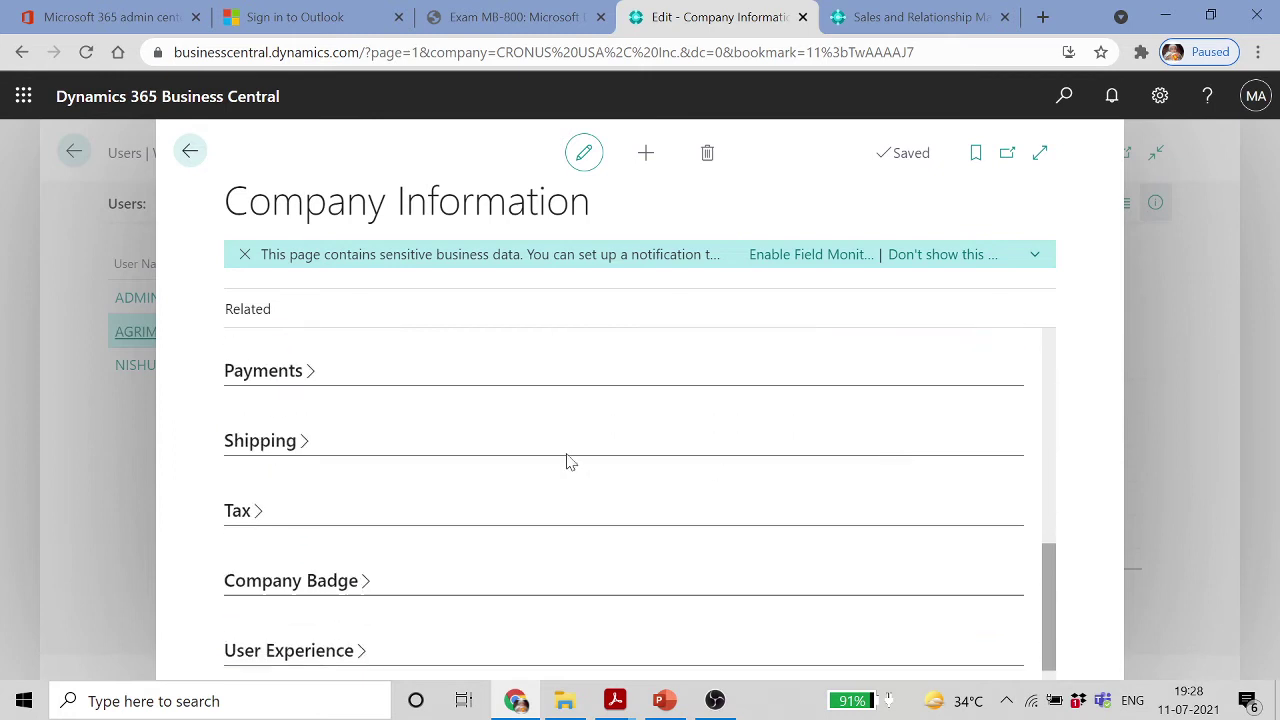
# Expand Payments (including SWIFT Code and IBAN), Shipping, Tax and Company Badge details
pyautogui.click(309, 371)
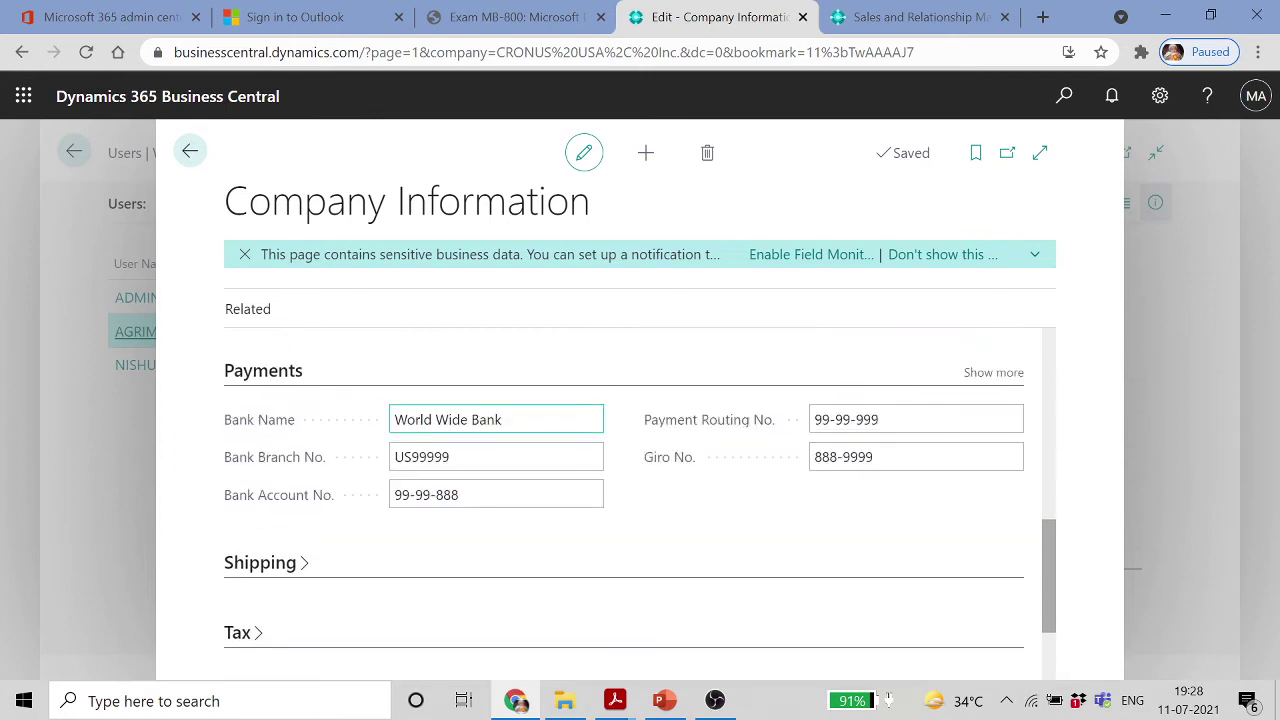
pyautogui.click(991, 373)
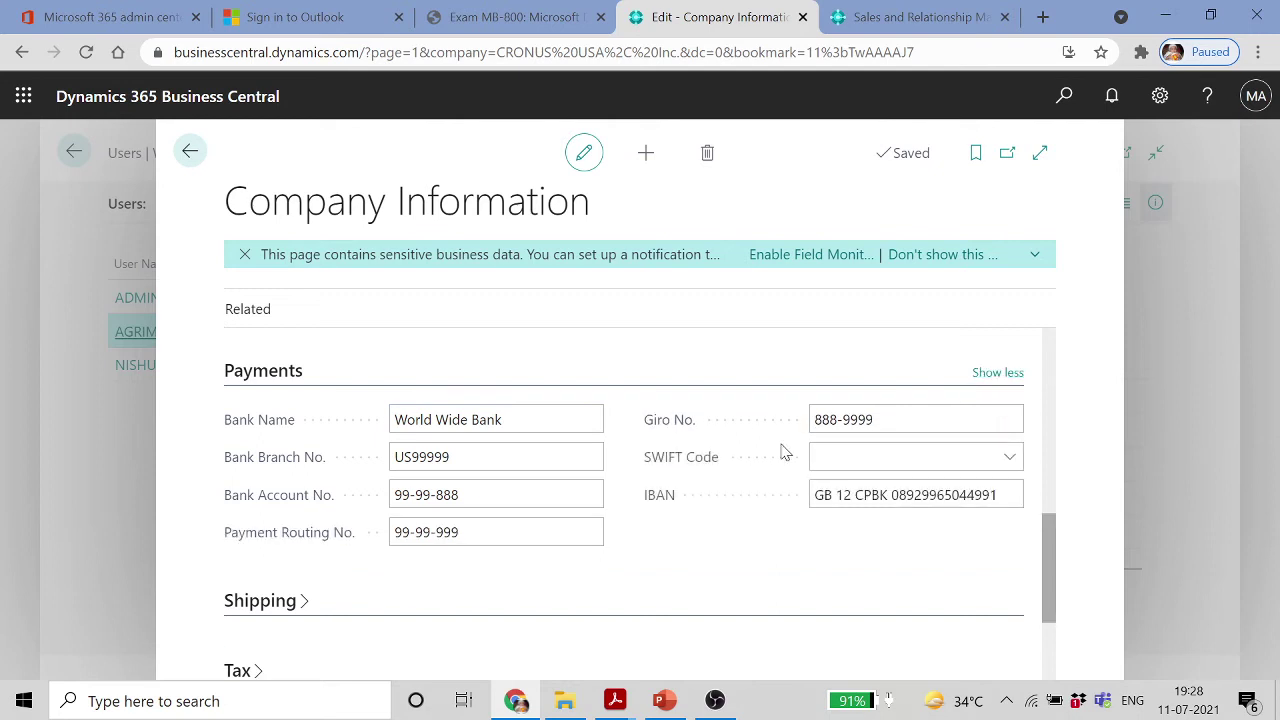
pyautogui.scroll(-1, 785, 452)
pyautogui.click(312, 502)
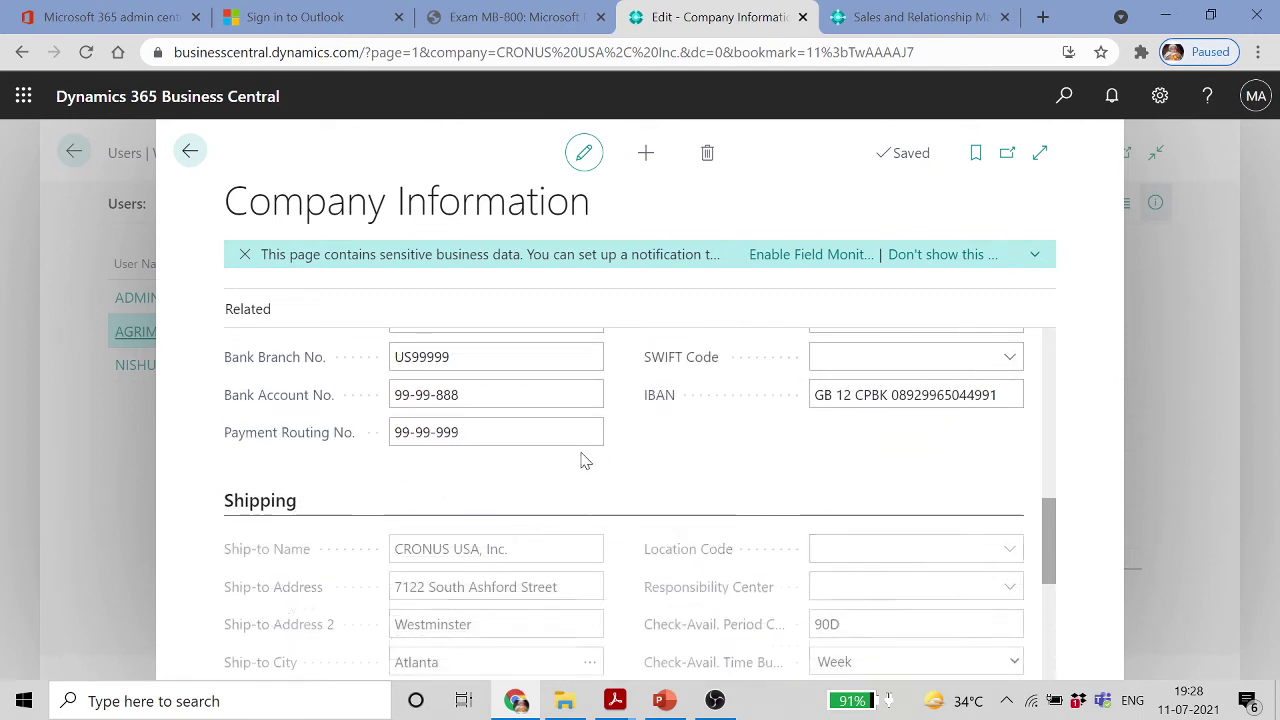
pyautogui.scroll(-2, 587, 459)
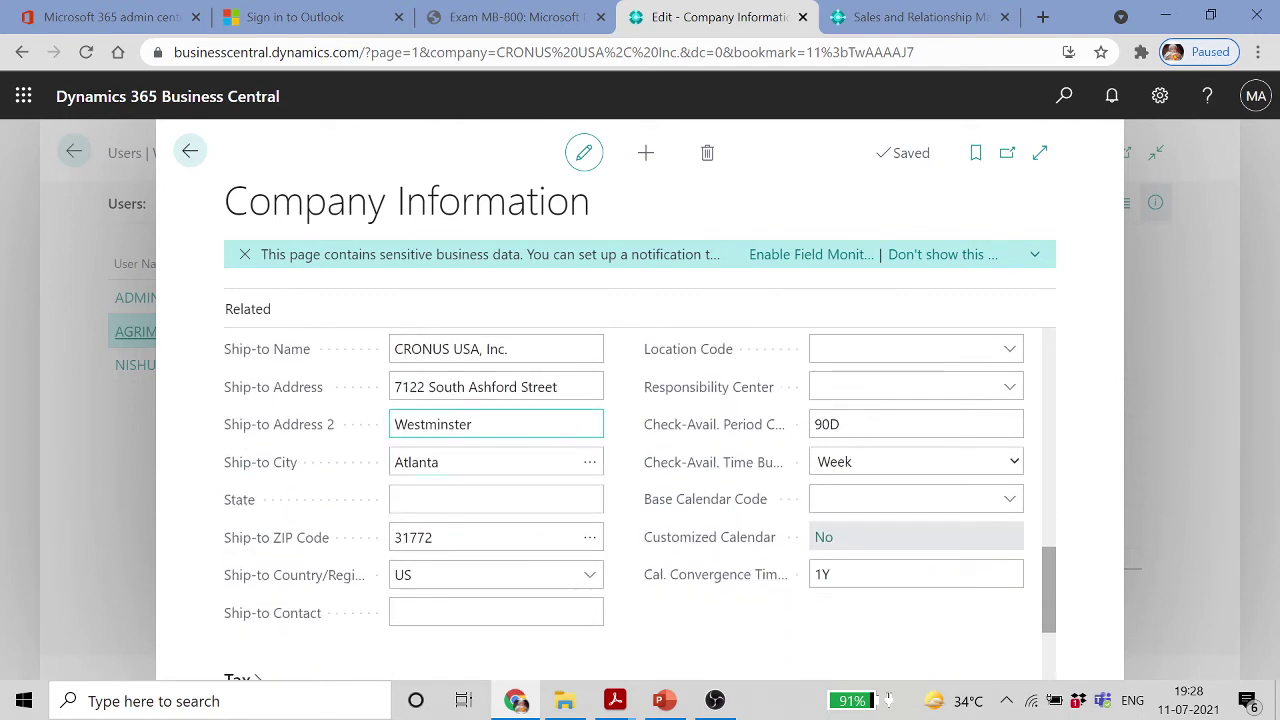
pyautogui.scroll(-2, 340, 475)
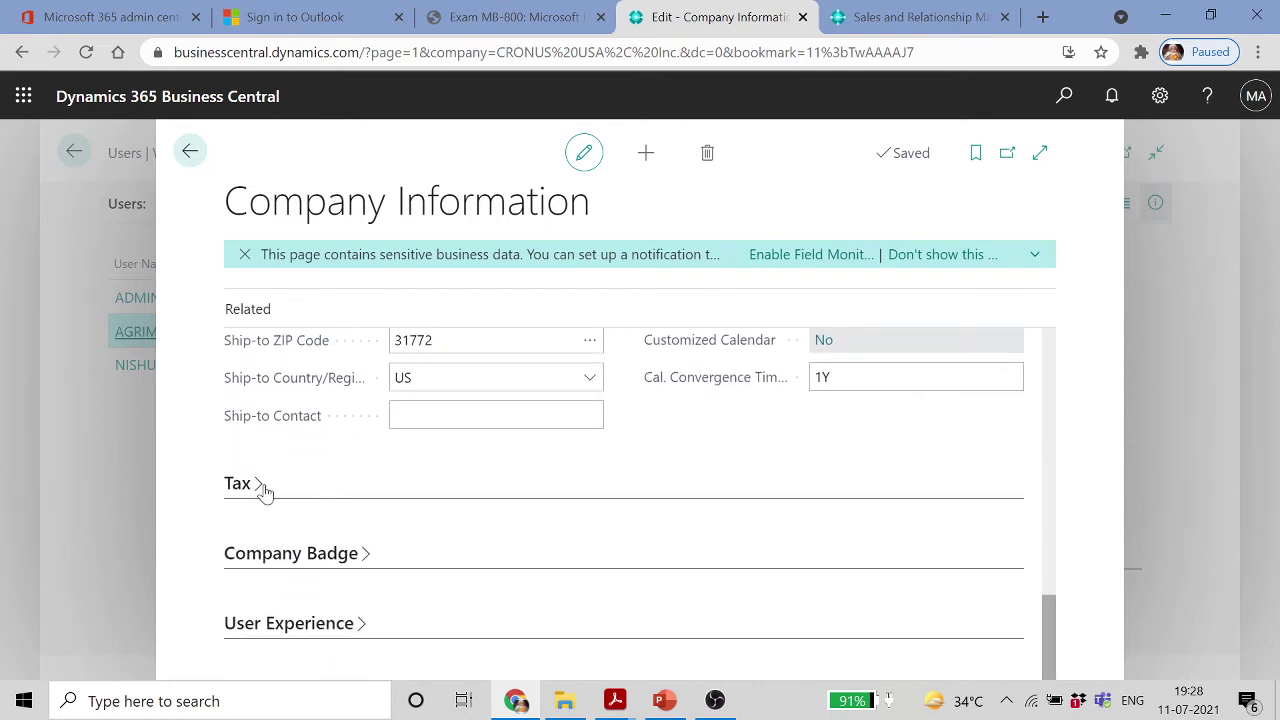
pyautogui.click(263, 488)
pyautogui.scroll(-1, 509, 466)
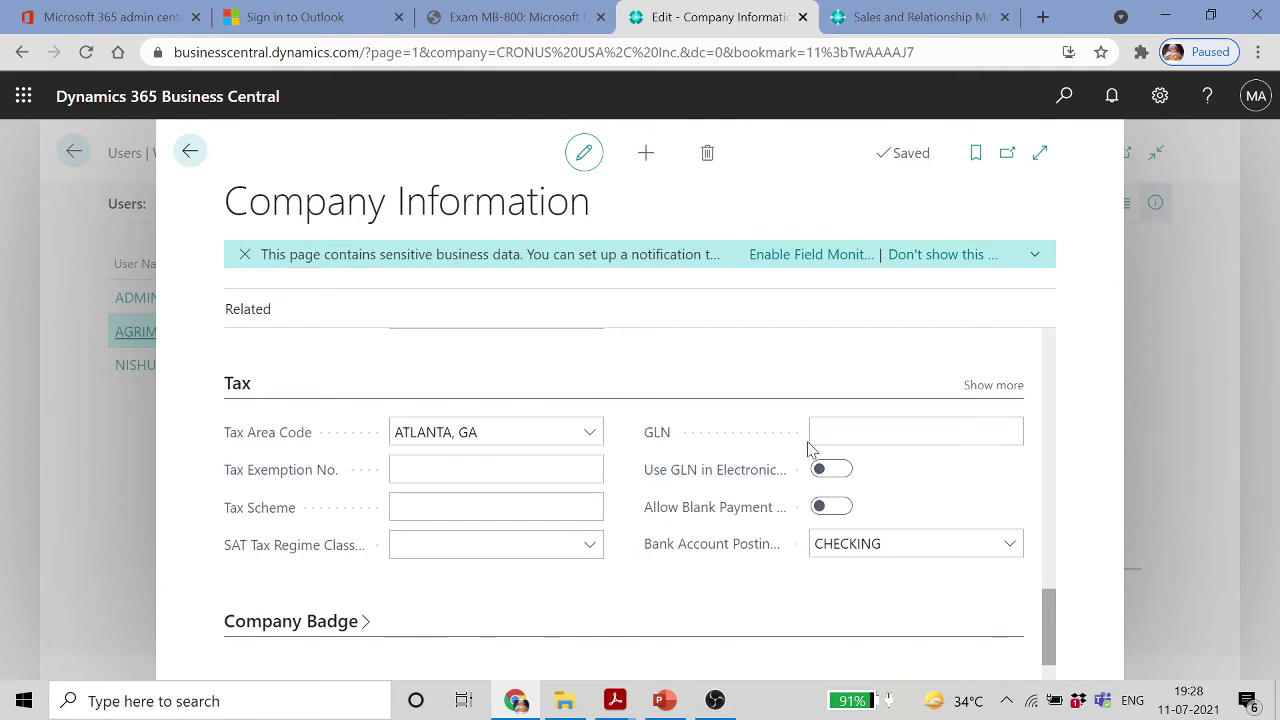
pyautogui.scroll(-1, 809, 449)
pyautogui.click(362, 556)
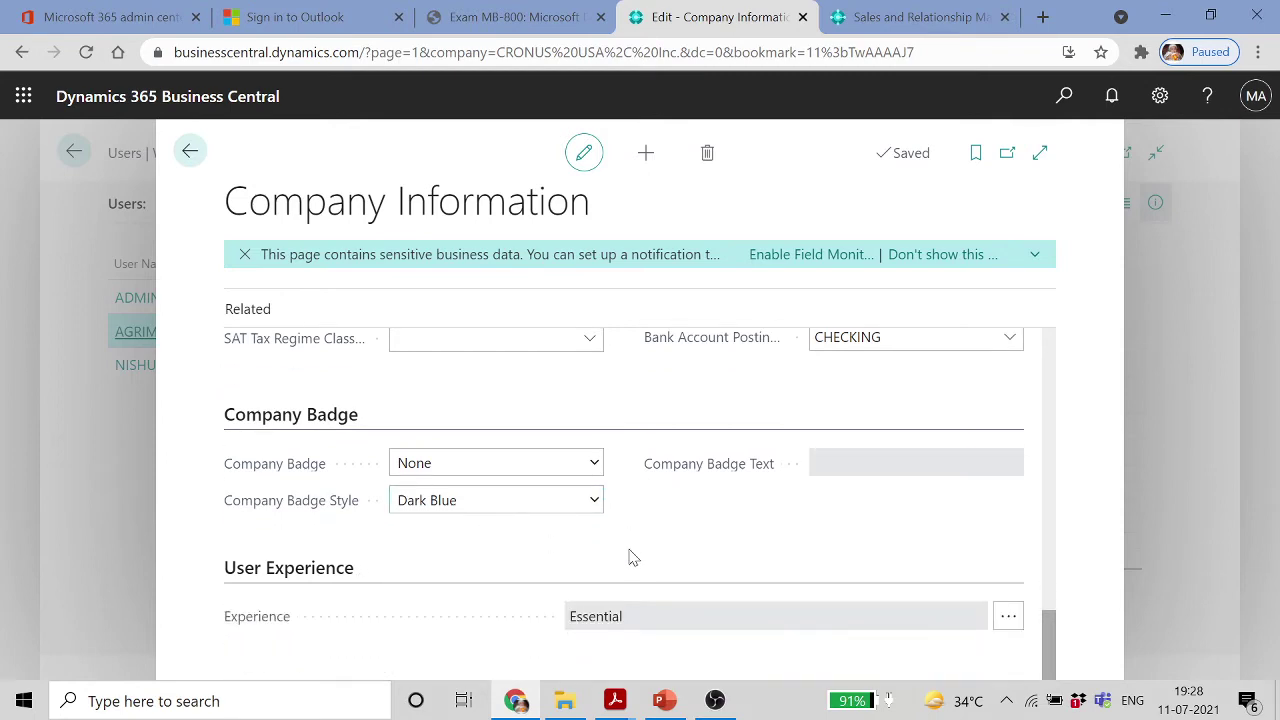
# Open Select Picture and cancel it, keeping the Cronus logo as company picture
pyautogui.scroll(5, 630, 555)
pyautogui.scroll(8, 630, 555)
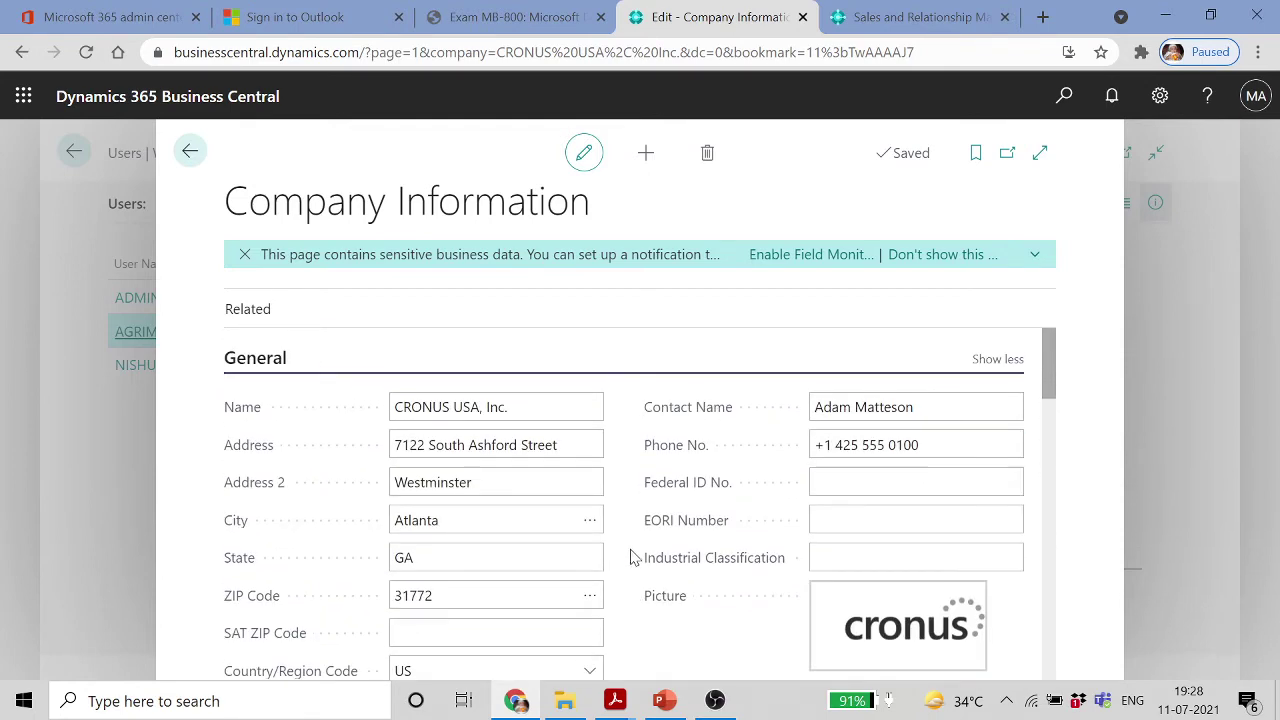
pyautogui.click(889, 619)
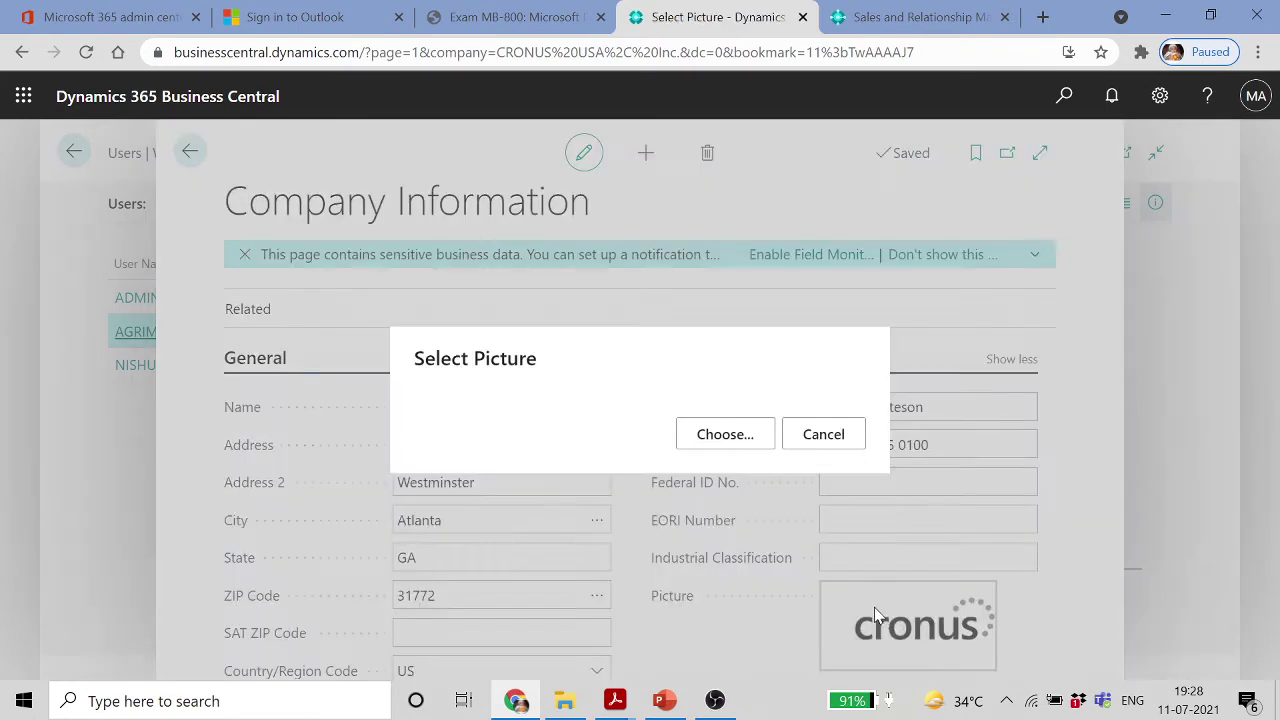
pyautogui.click(840, 440)
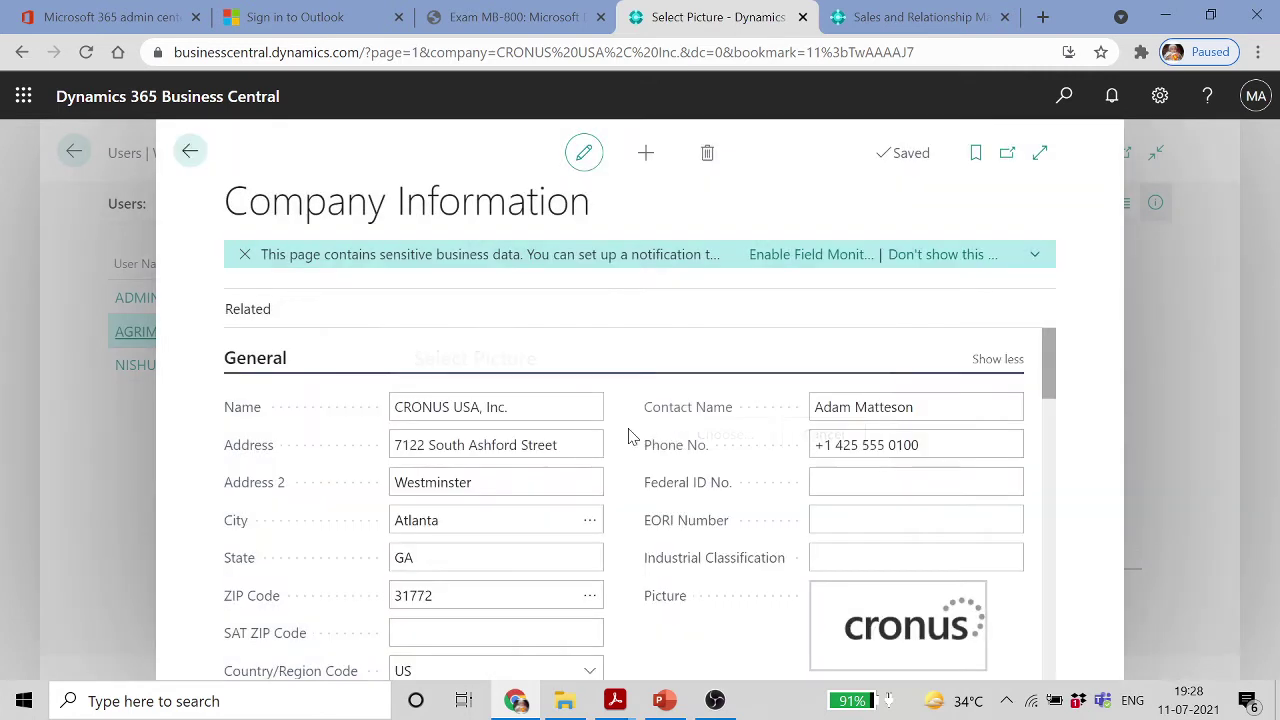
pyautogui.click(276, 312)
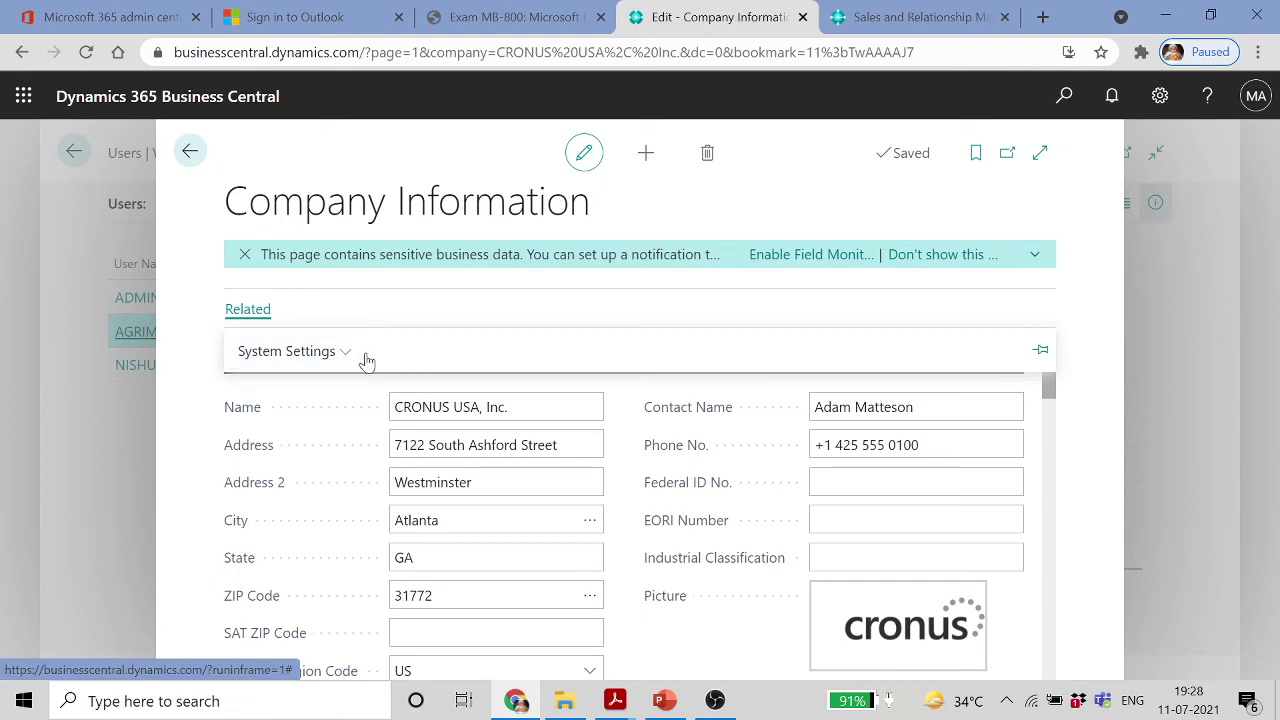
# From System Settings open Email Account Setup and start Add an email account past the welcome page
pyautogui.click(345, 354)
pyautogui.click(318, 391)
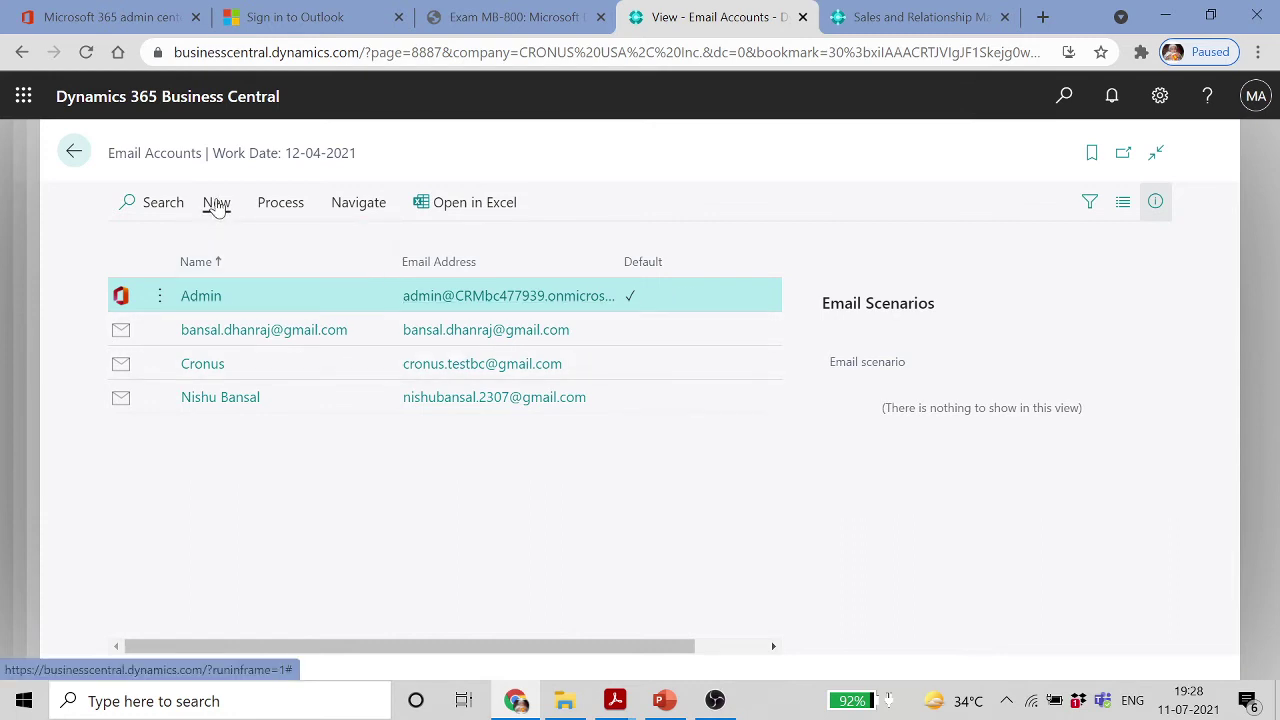
pyautogui.click(217, 204)
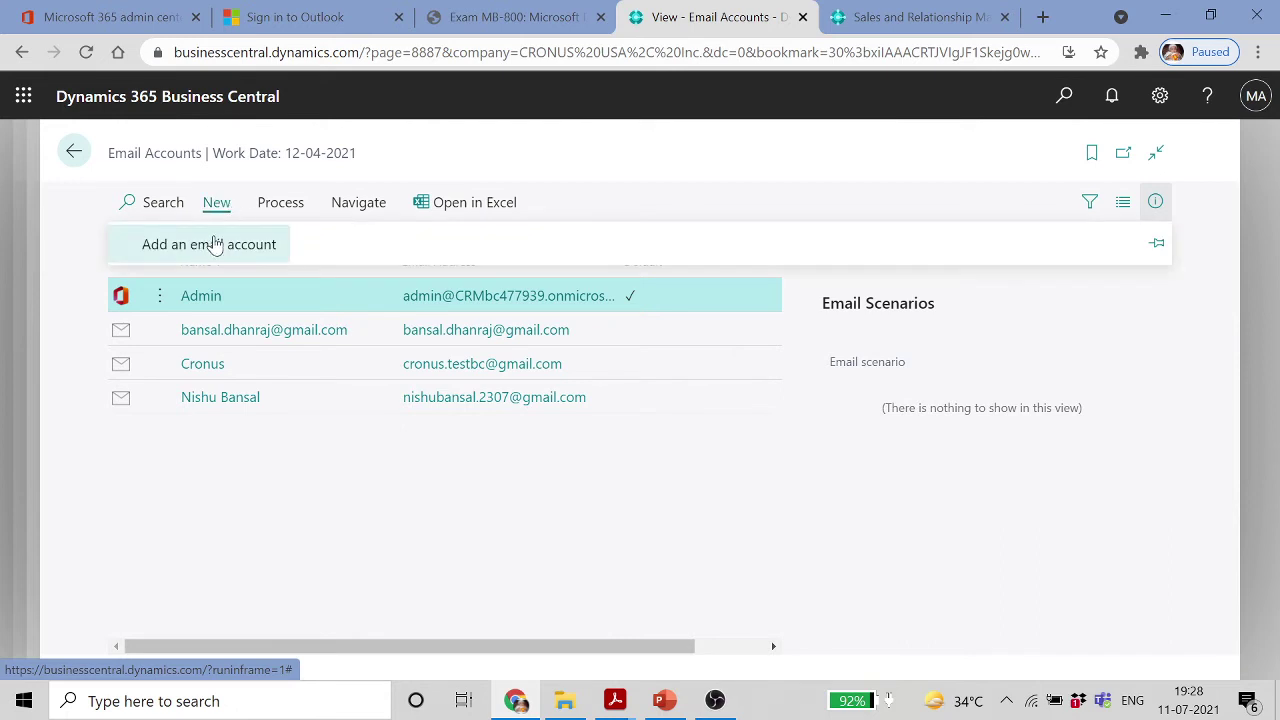
pyautogui.click(212, 246)
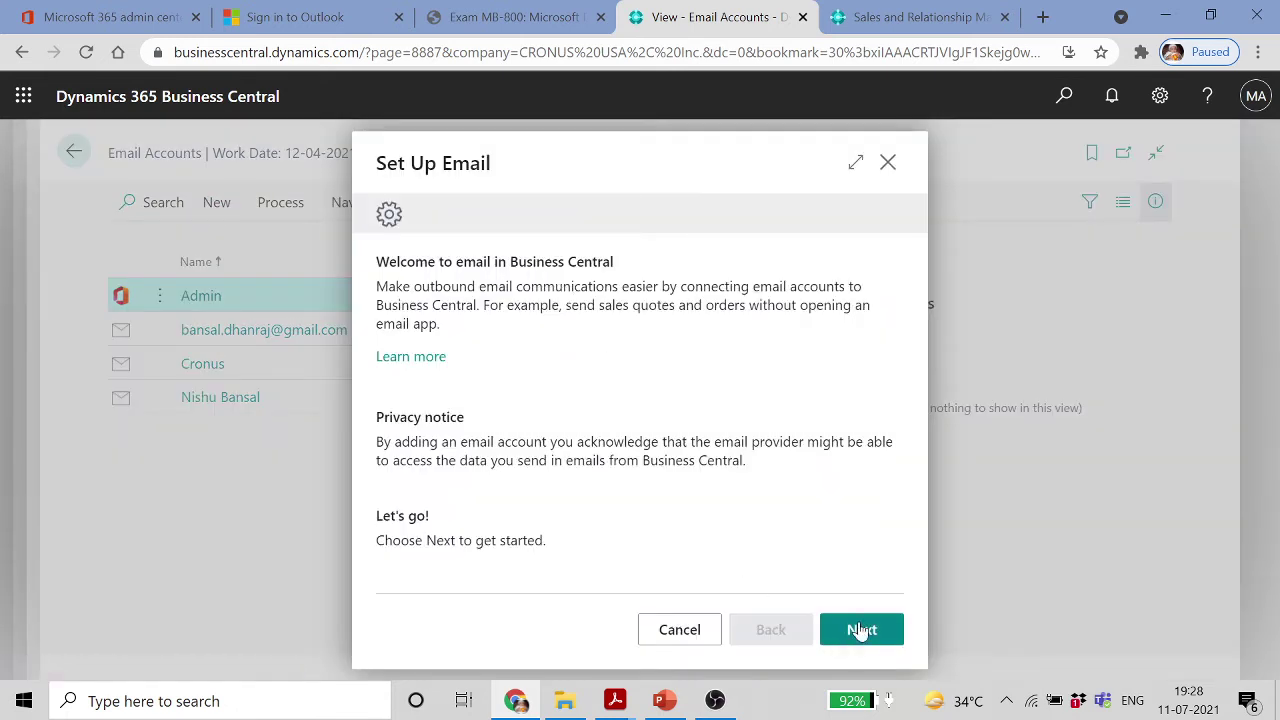
pyautogui.click(861, 629)
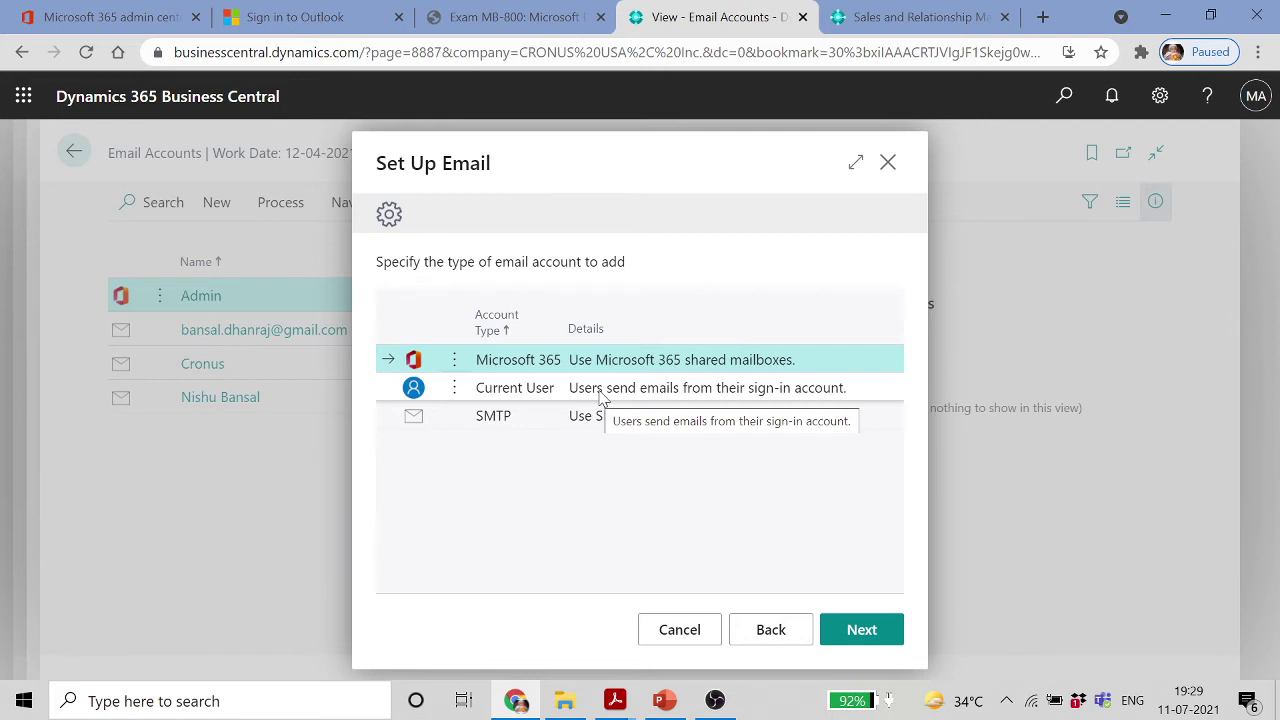
# Choose Microsoft 365, enter an account name, and check the admin account's email domain
pyautogui.click(857, 626)
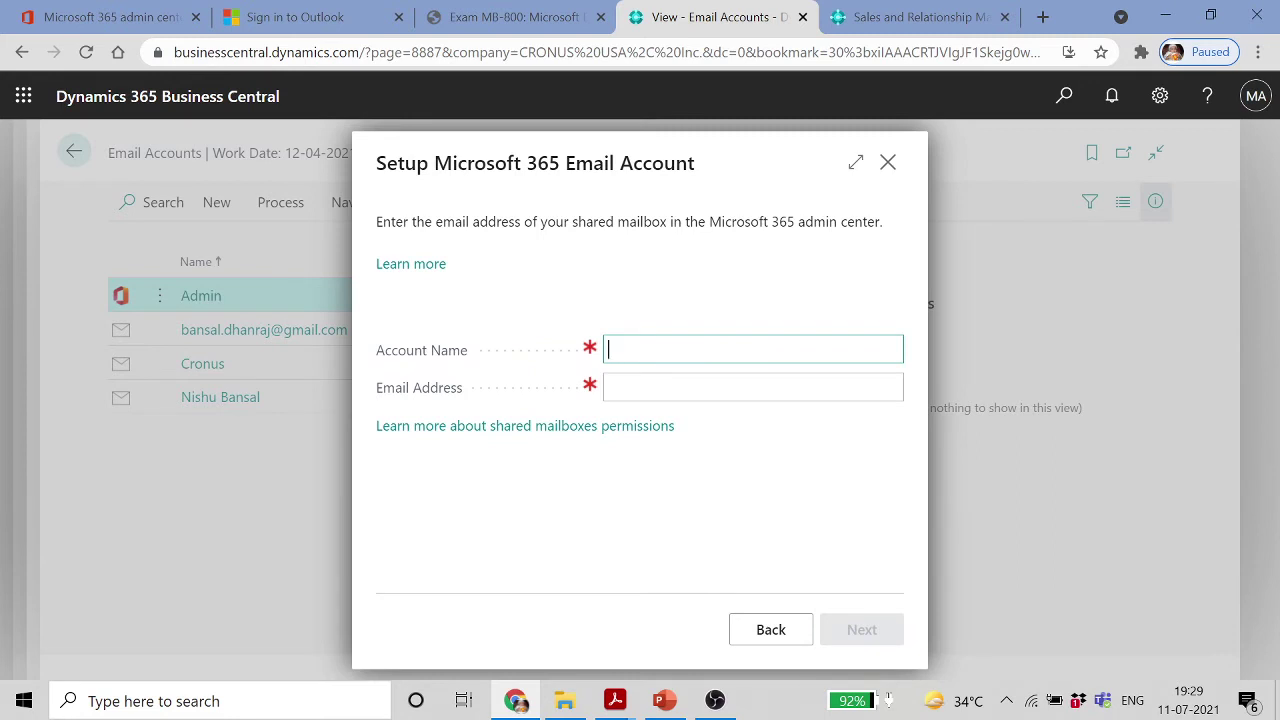
pyautogui.press('capslock')
pyautogui.write('Agri')
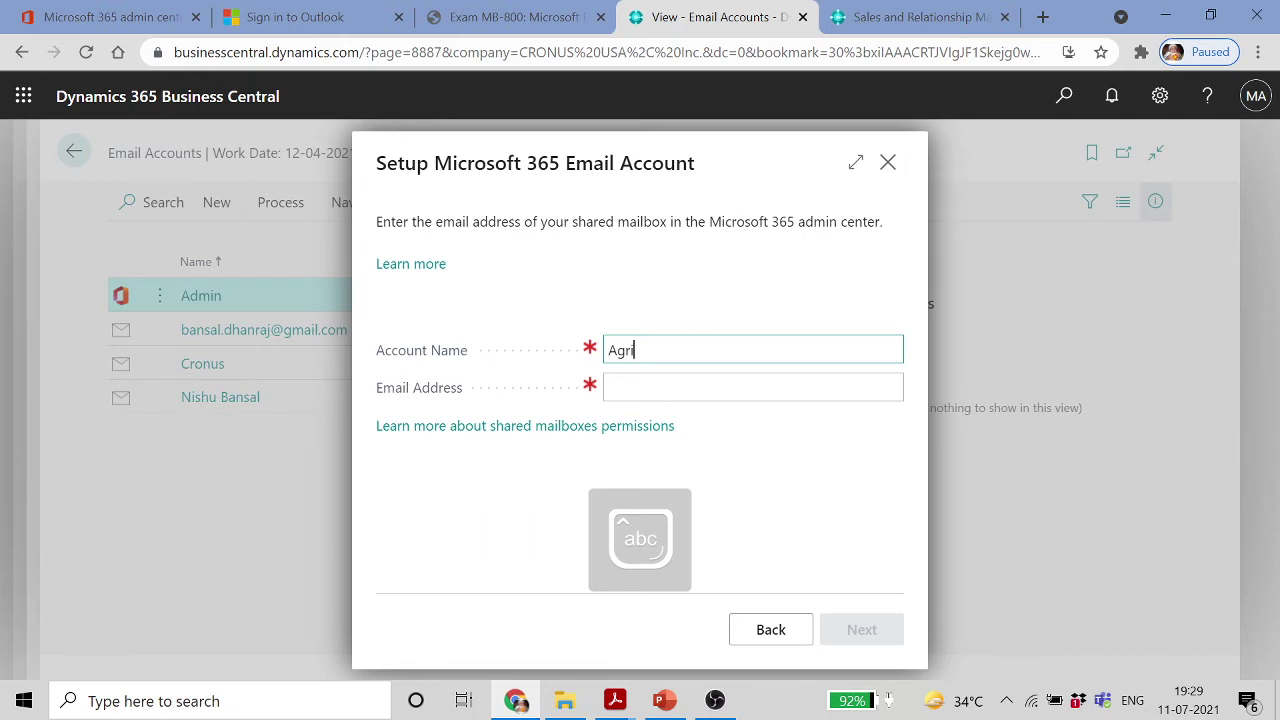
pyautogui.write('m')
pyautogui.press('Tab')
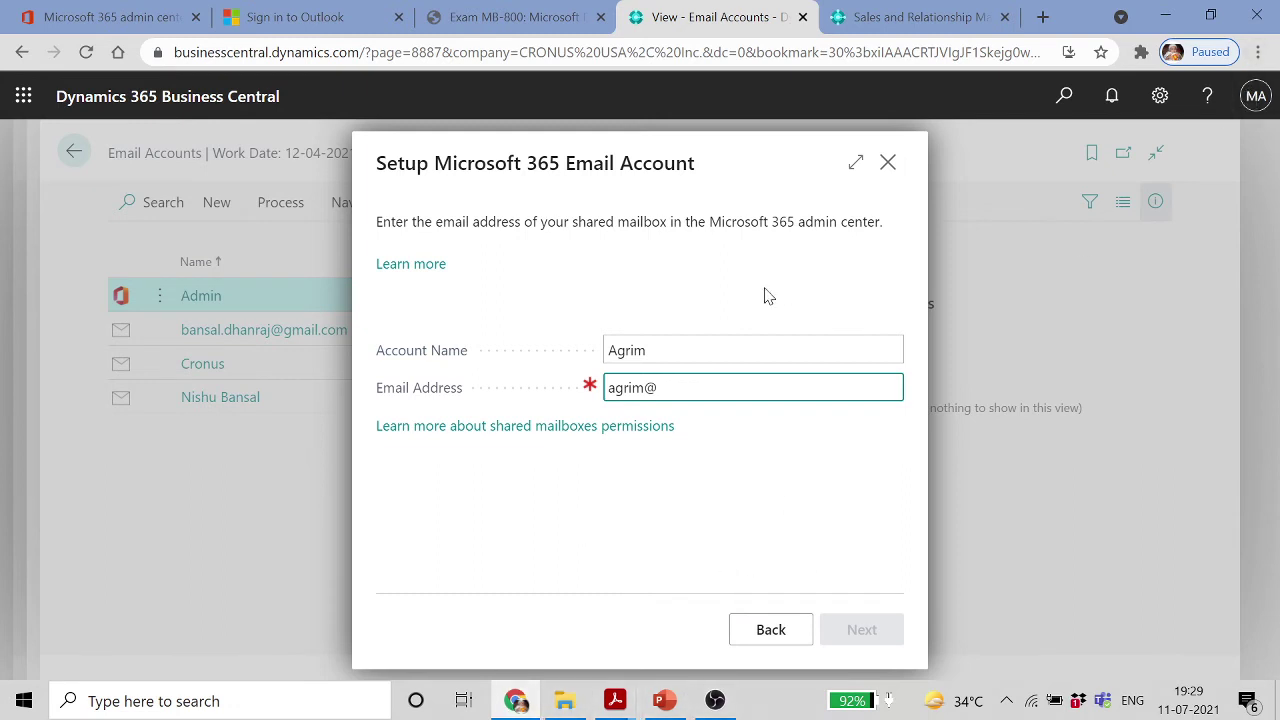
pyautogui.click(1256, 96)
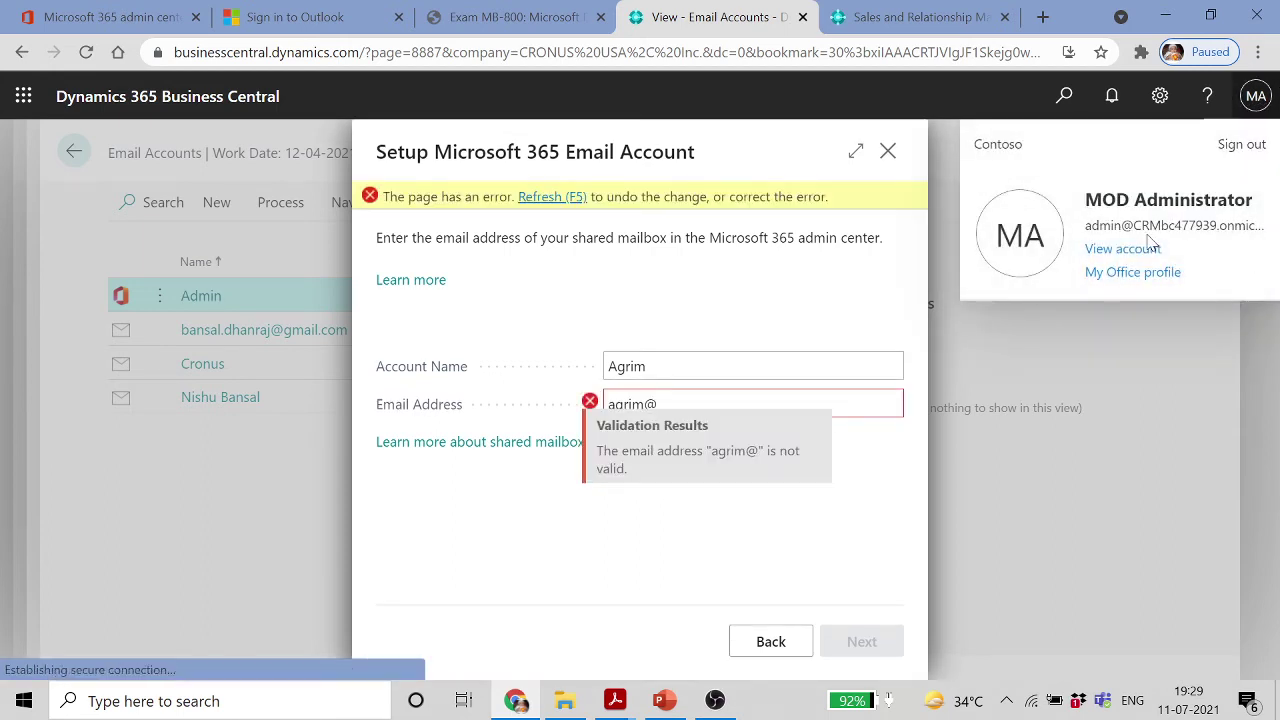
pyautogui.moveTo(1140, 225); pyautogui.dragTo(1246, 225)
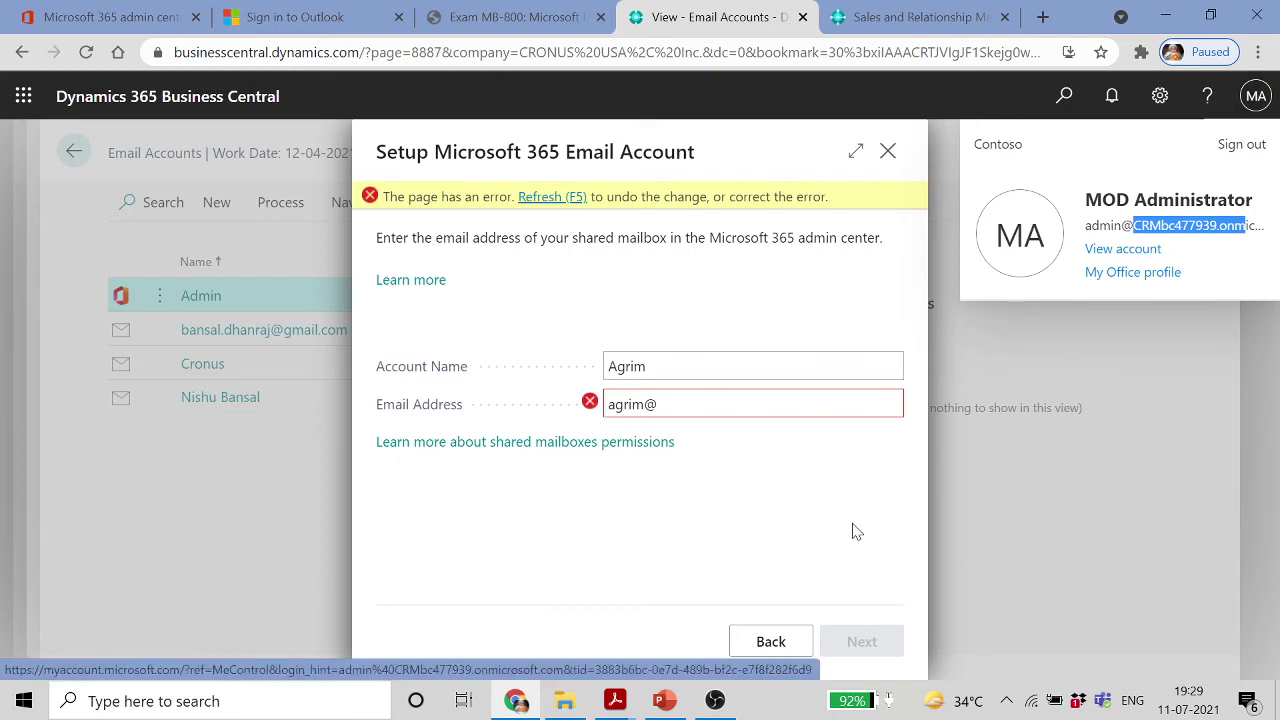
# Undo the incomplete email address, close the Microsoft 365 step, and cancel the wizard
pyautogui.click(745, 404)
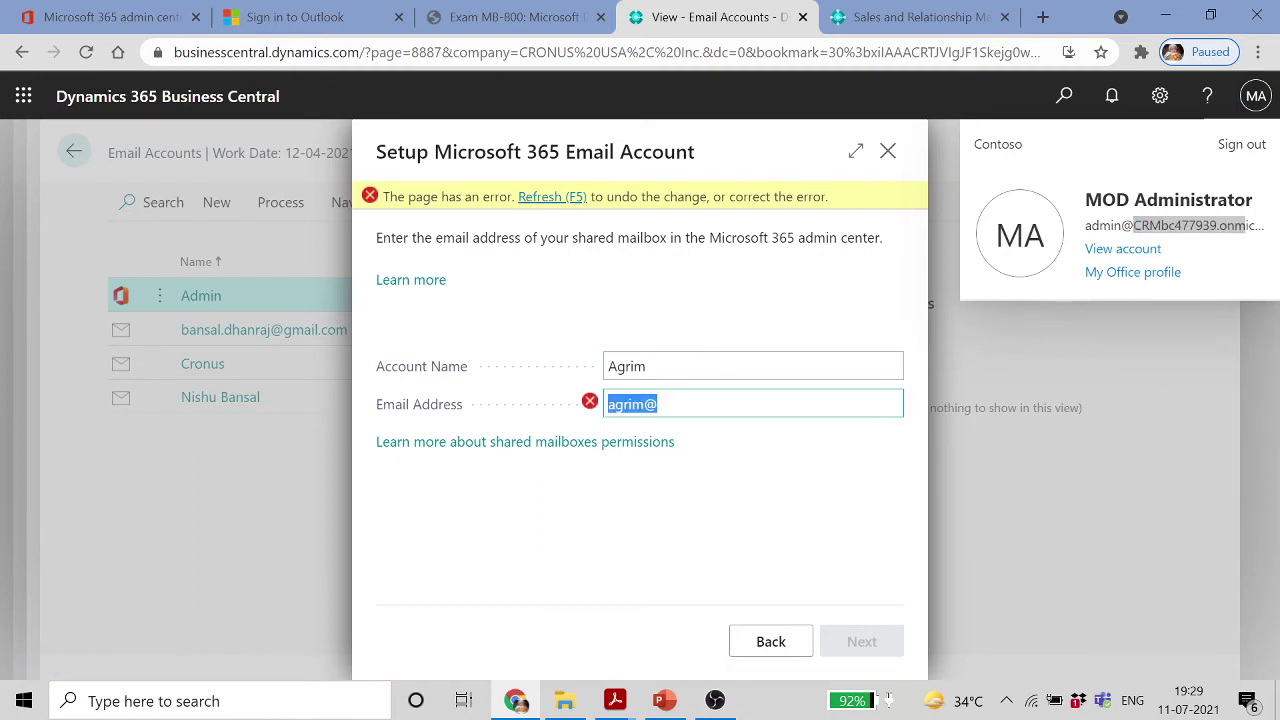
pyautogui.click(762, 650)
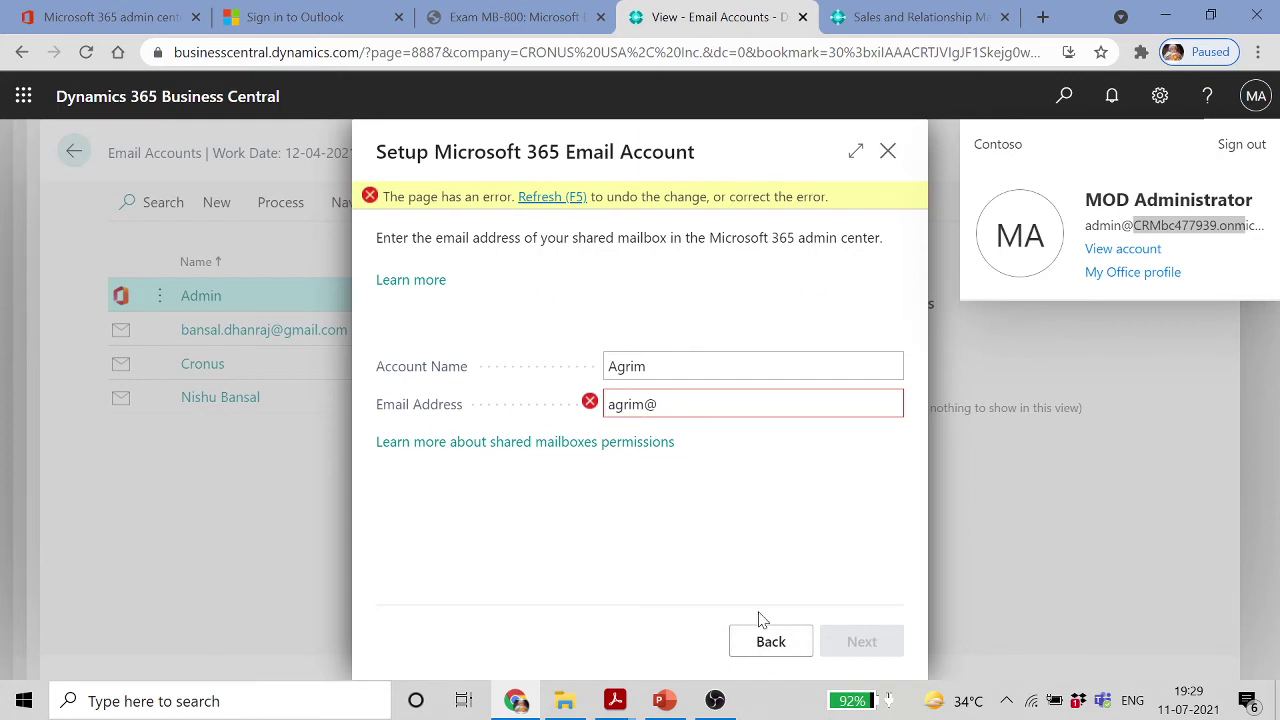
pyautogui.click(530, 200)
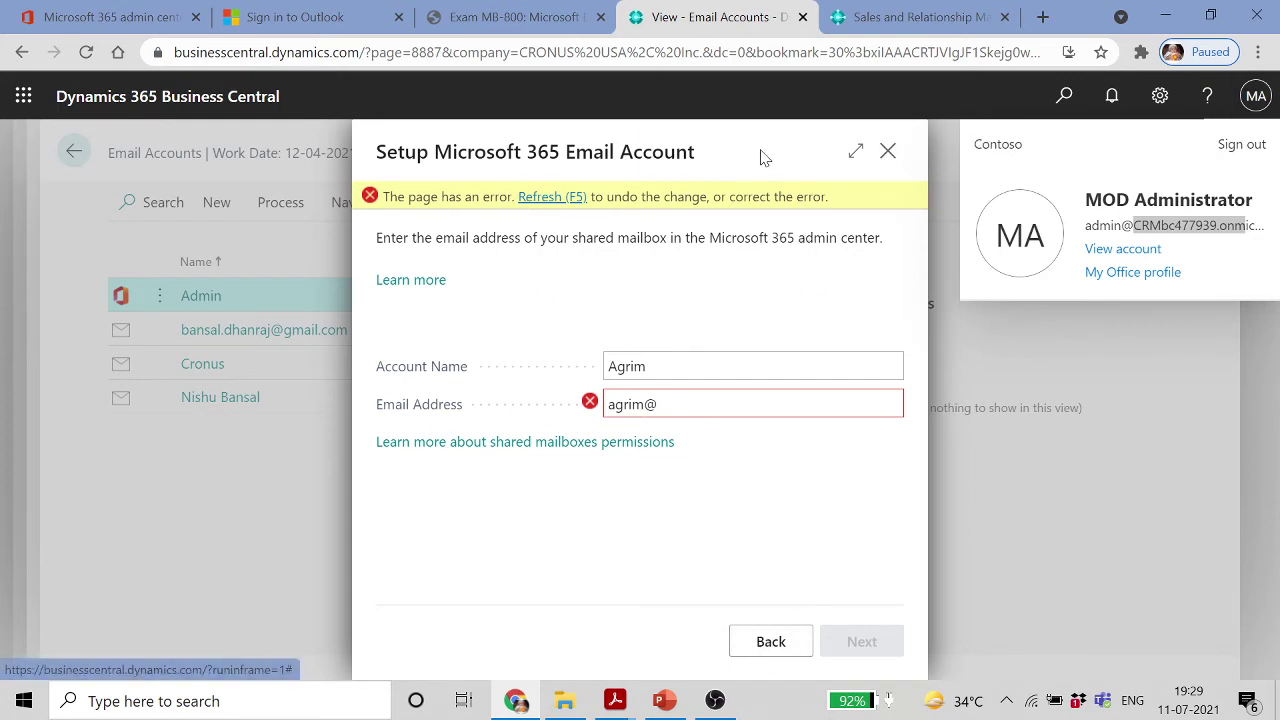
pyautogui.click(888, 155)
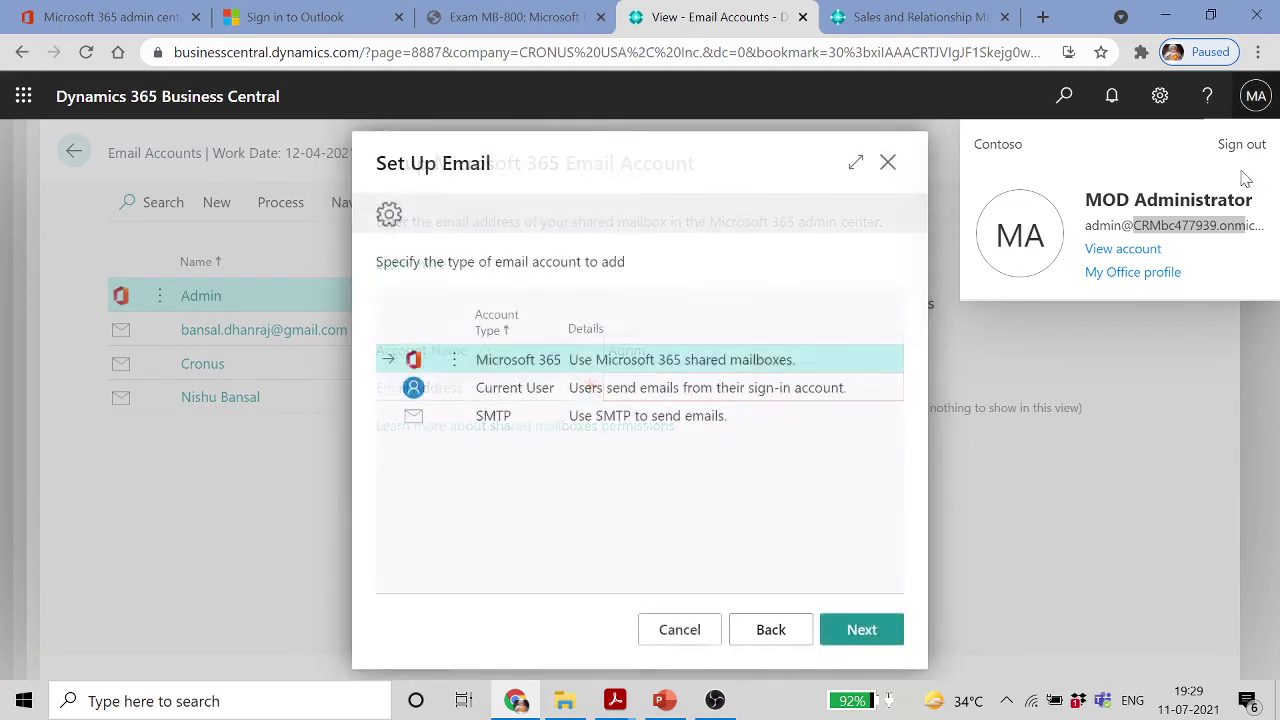
pyautogui.click(688, 632)
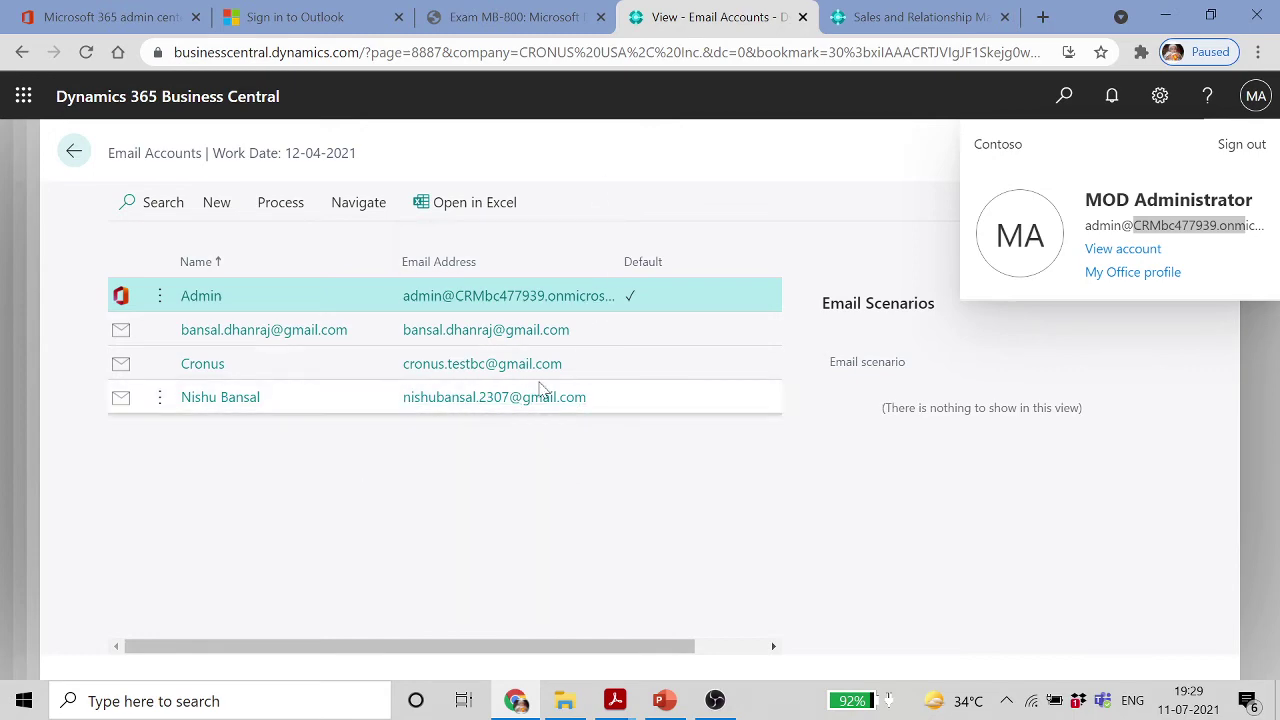
# Return to the Users list and search for 'printer' pages
pyautogui.click(74, 151)
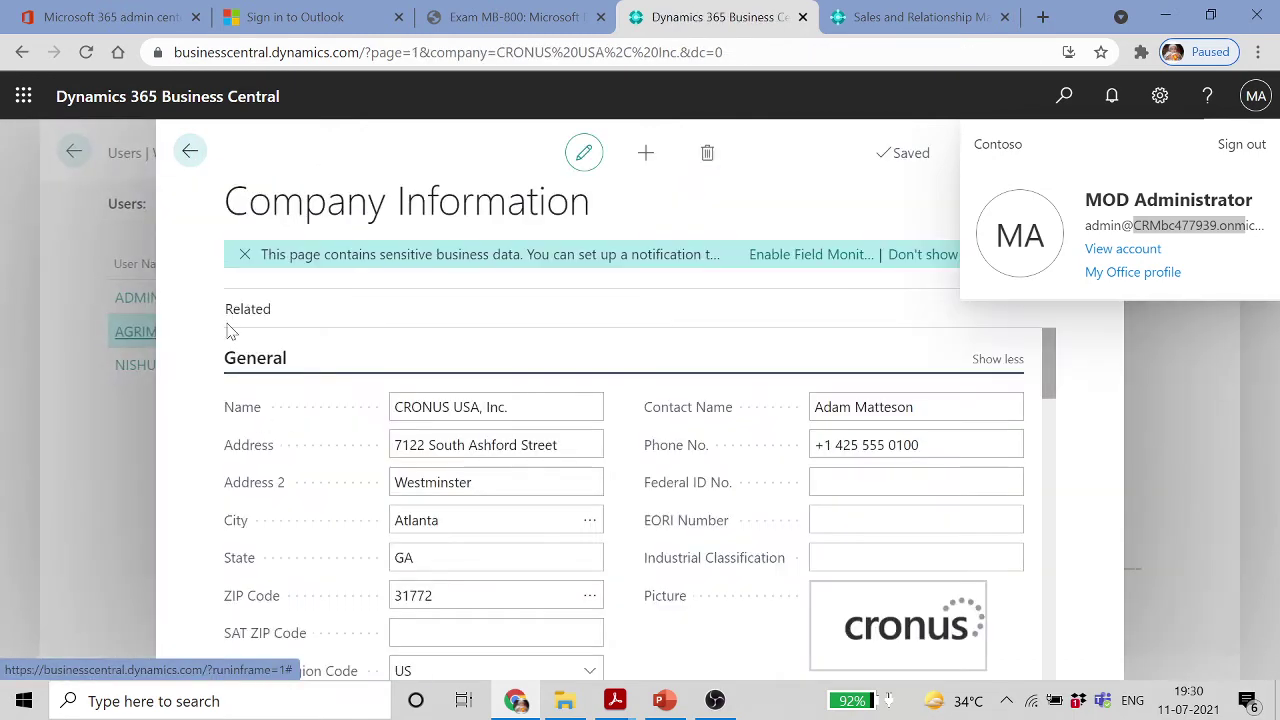
pyautogui.click(190, 151)
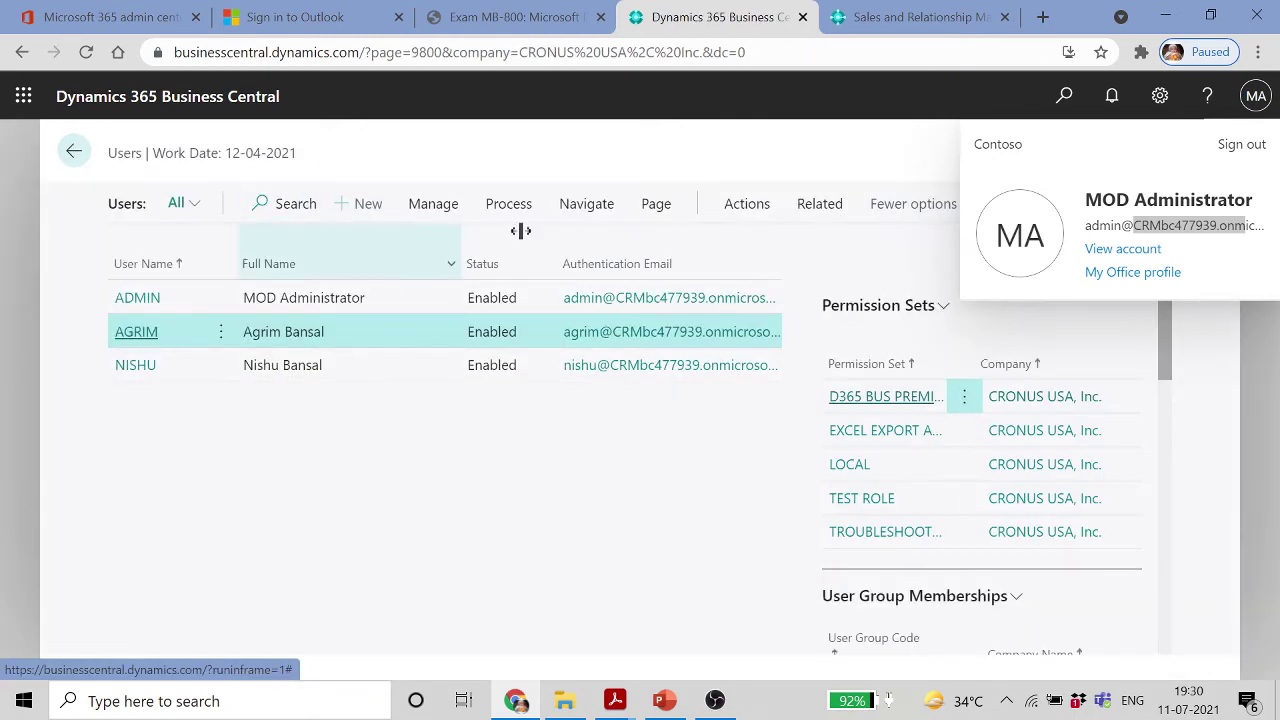
pyautogui.click(1064, 95)
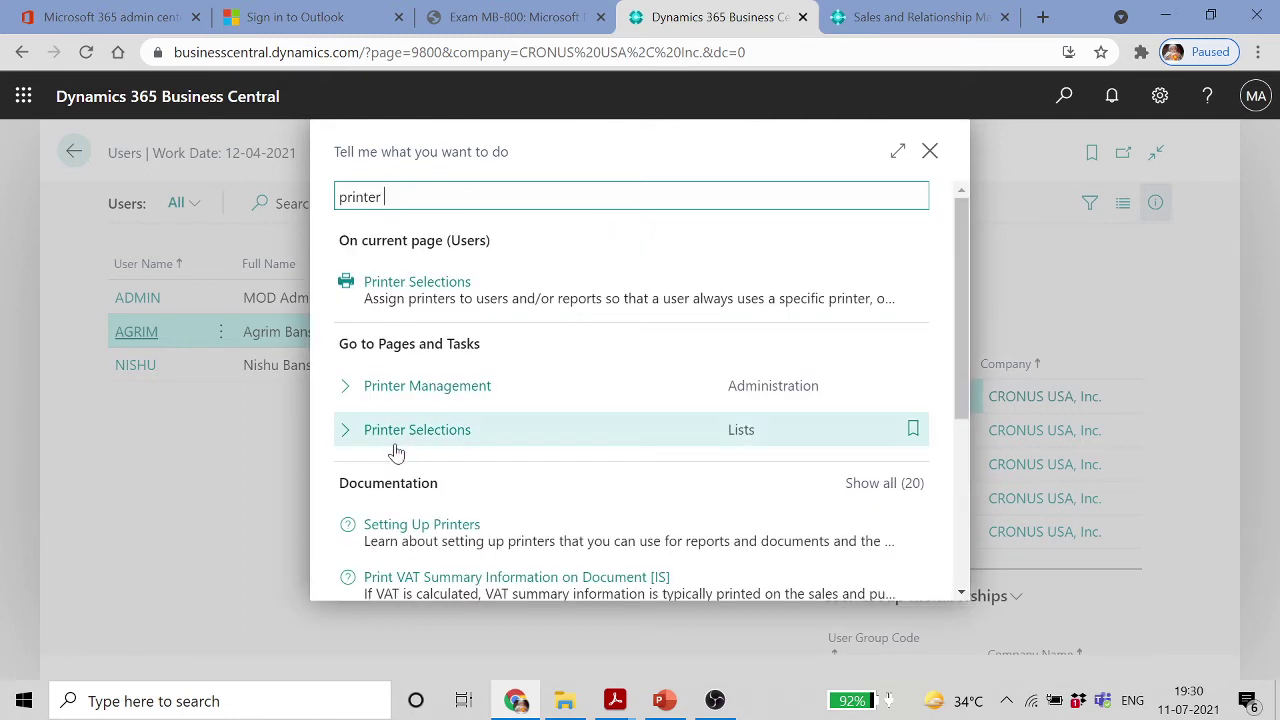
pyautogui.click(431, 395)
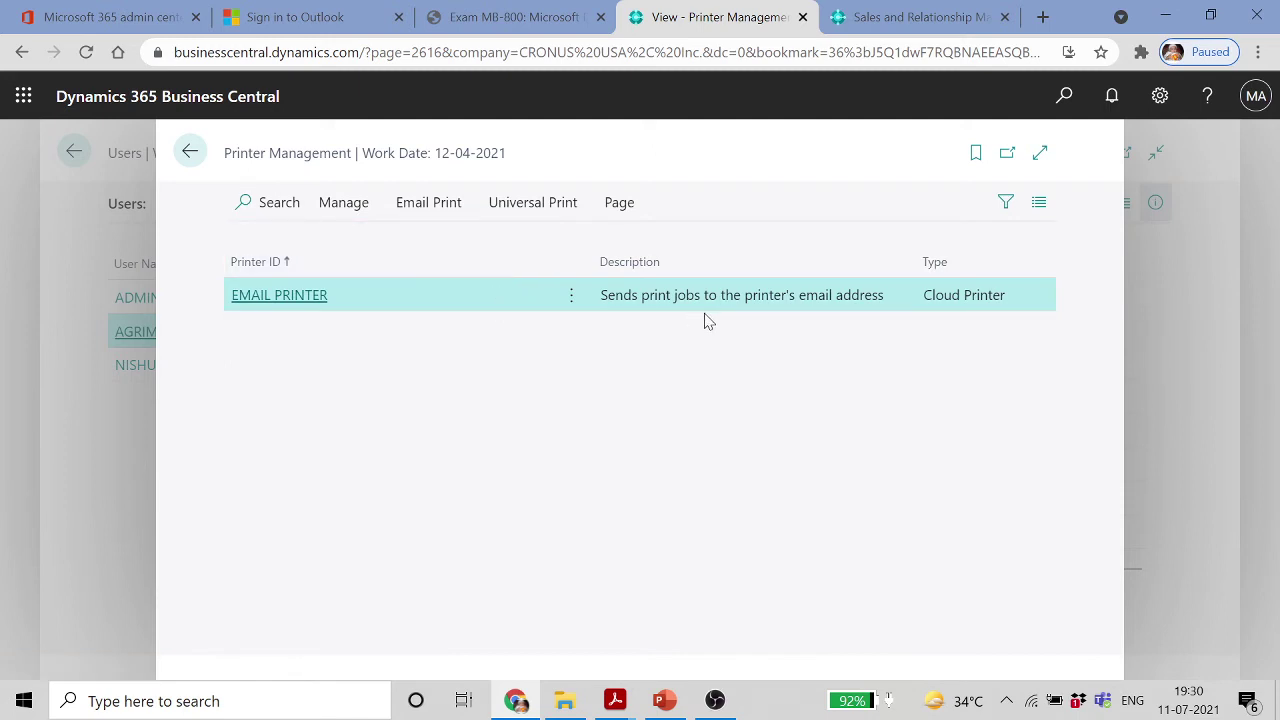
pyautogui.click(356, 207)
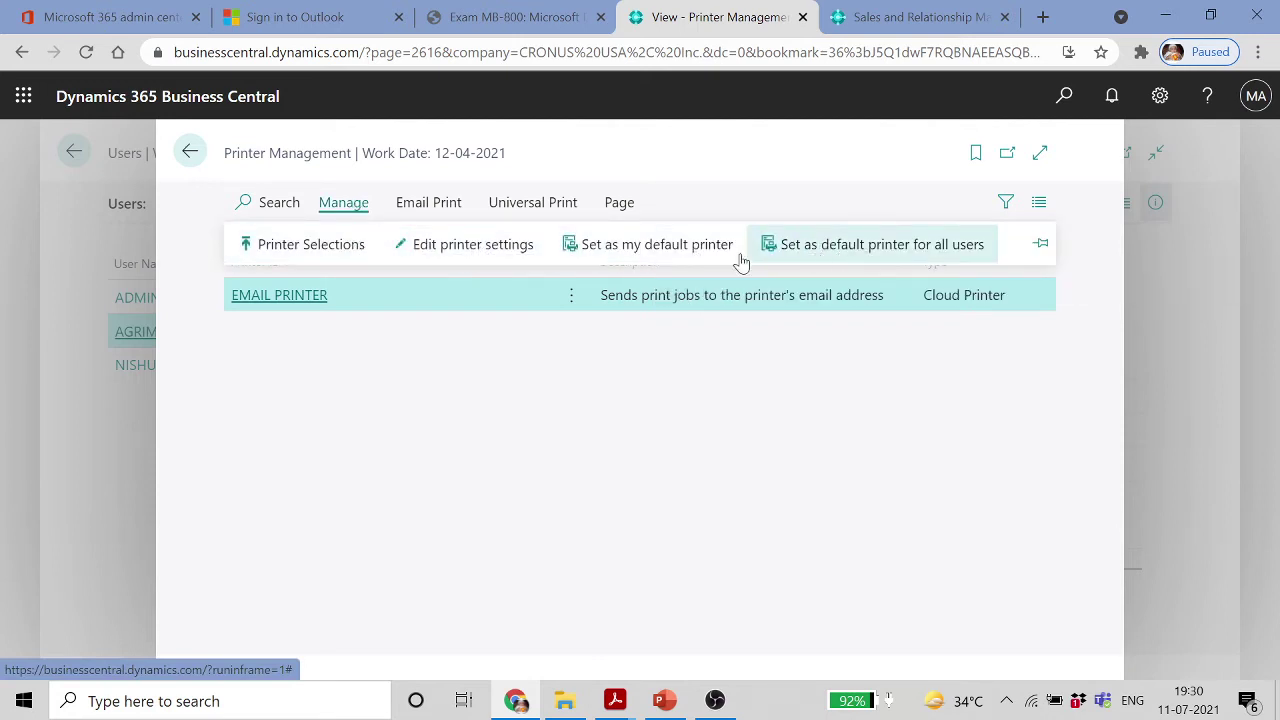
pyautogui.click(443, 215)
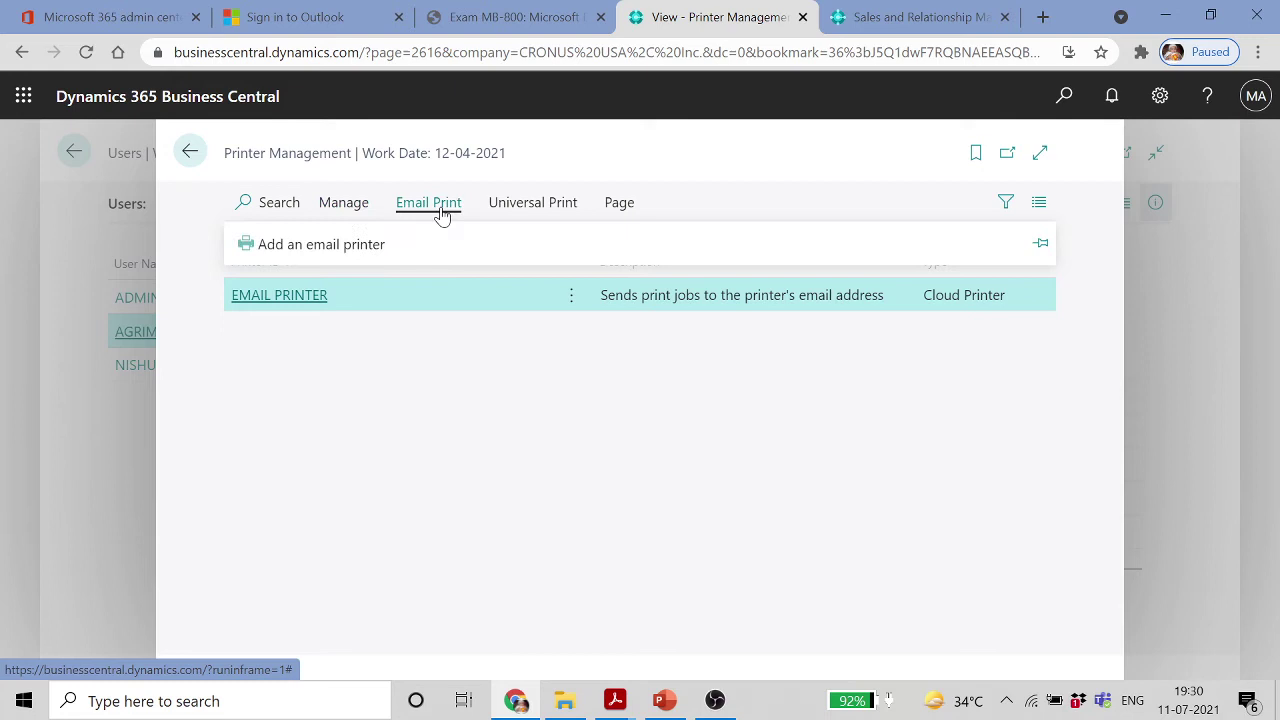
pyautogui.click(350, 253)
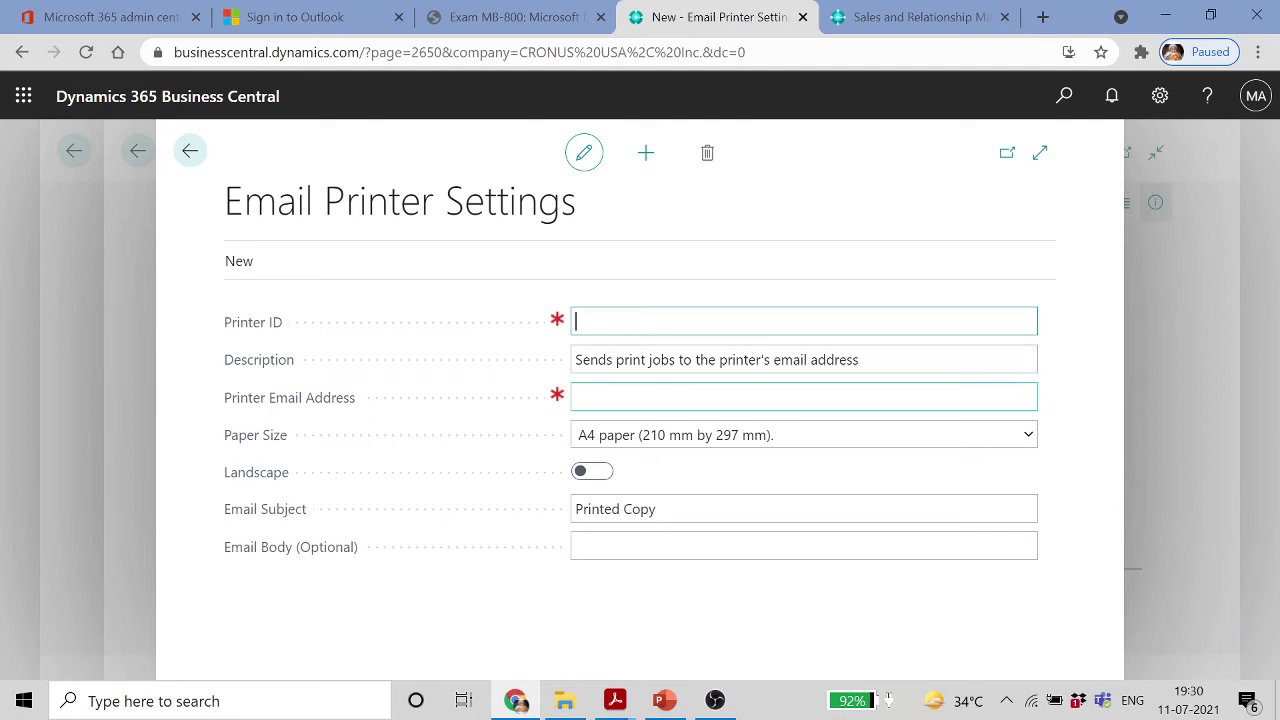
pyautogui.click(859, 403)
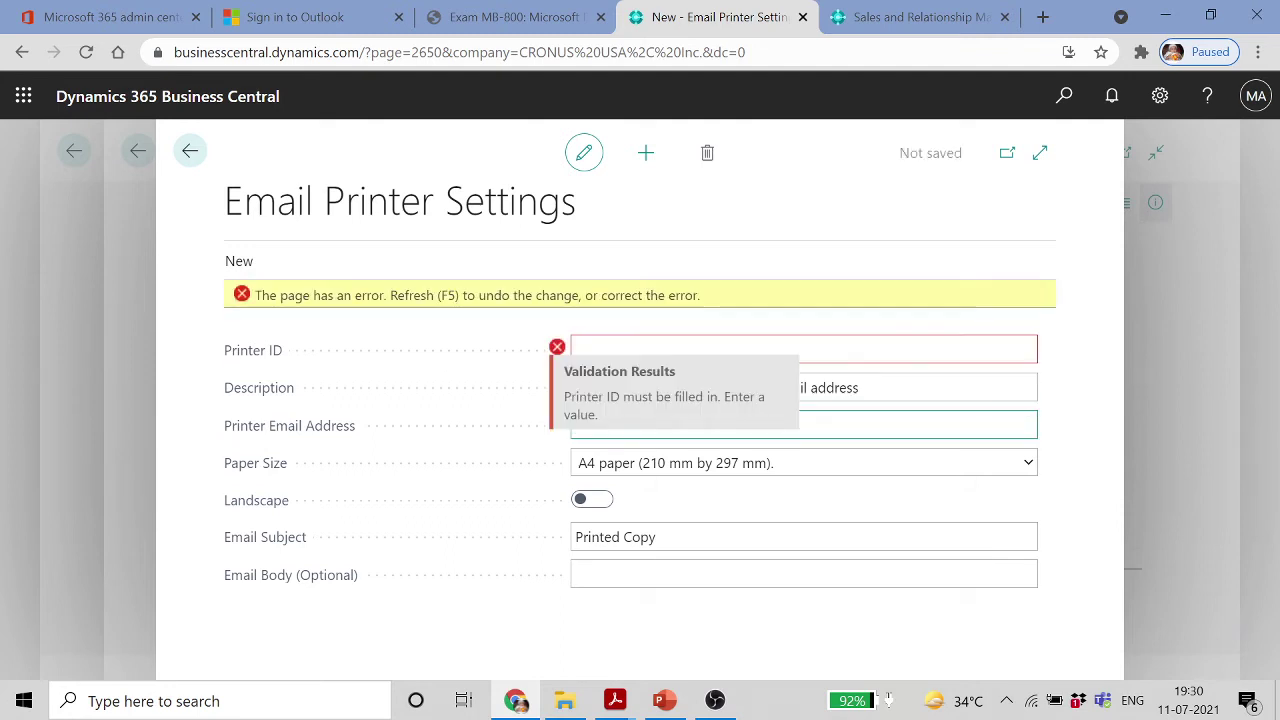
pyautogui.click(190, 151)
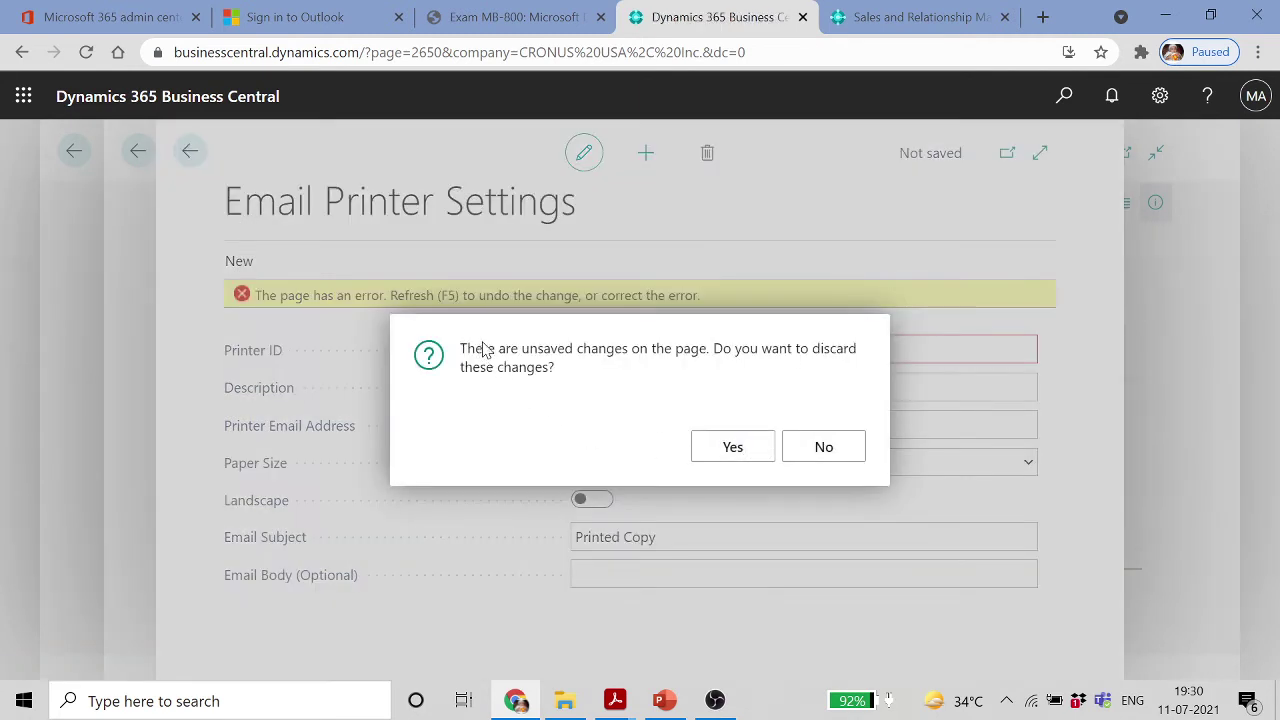
pyautogui.click(731, 446)
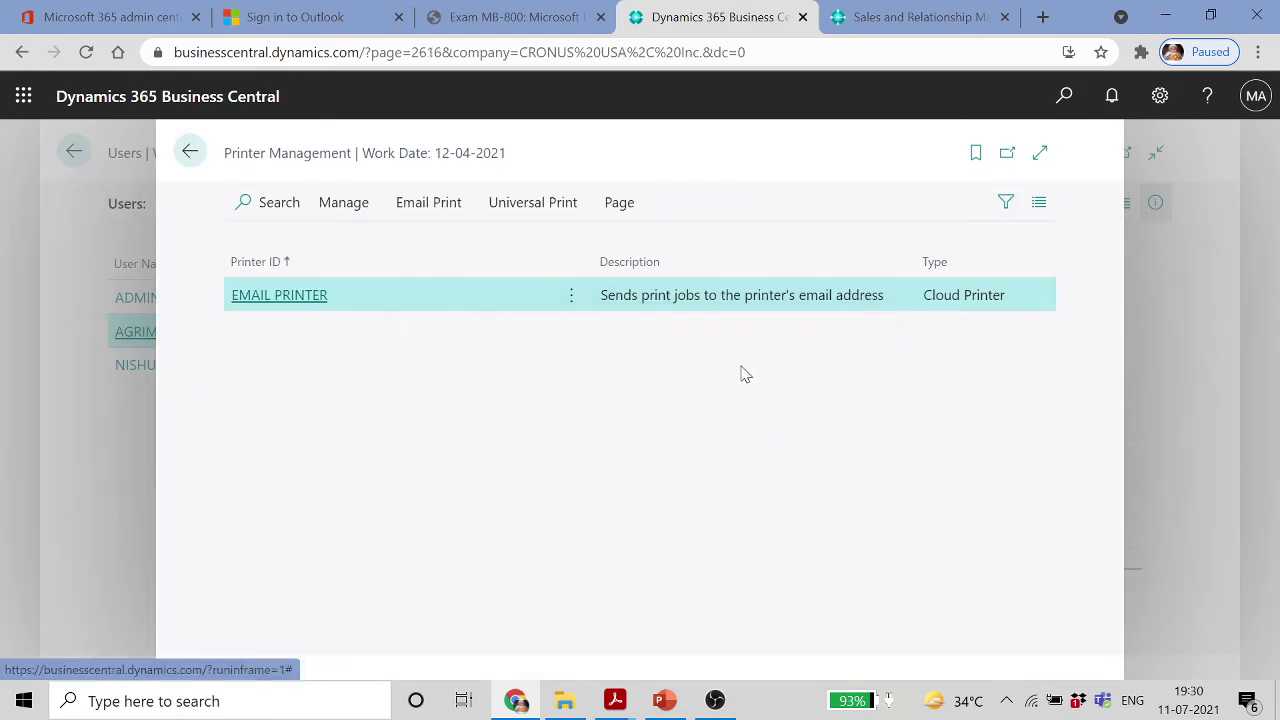
pyautogui.click(309, 295)
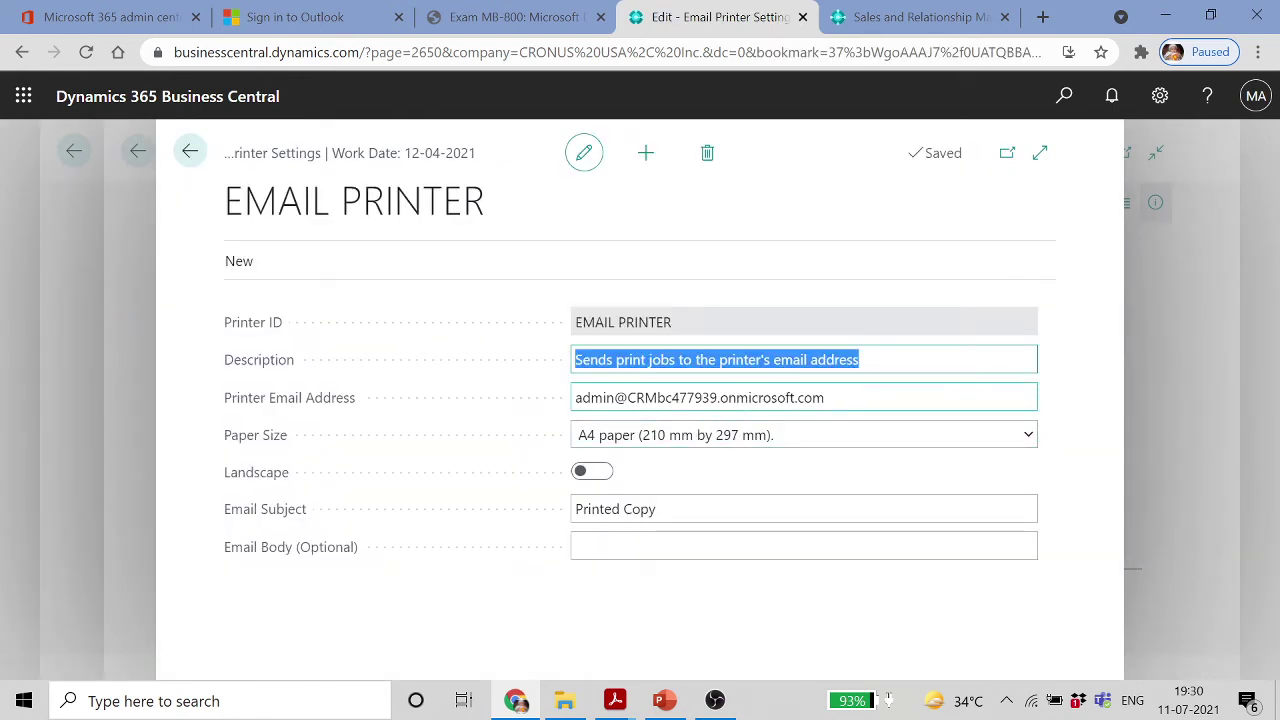
pyautogui.click(700, 397)
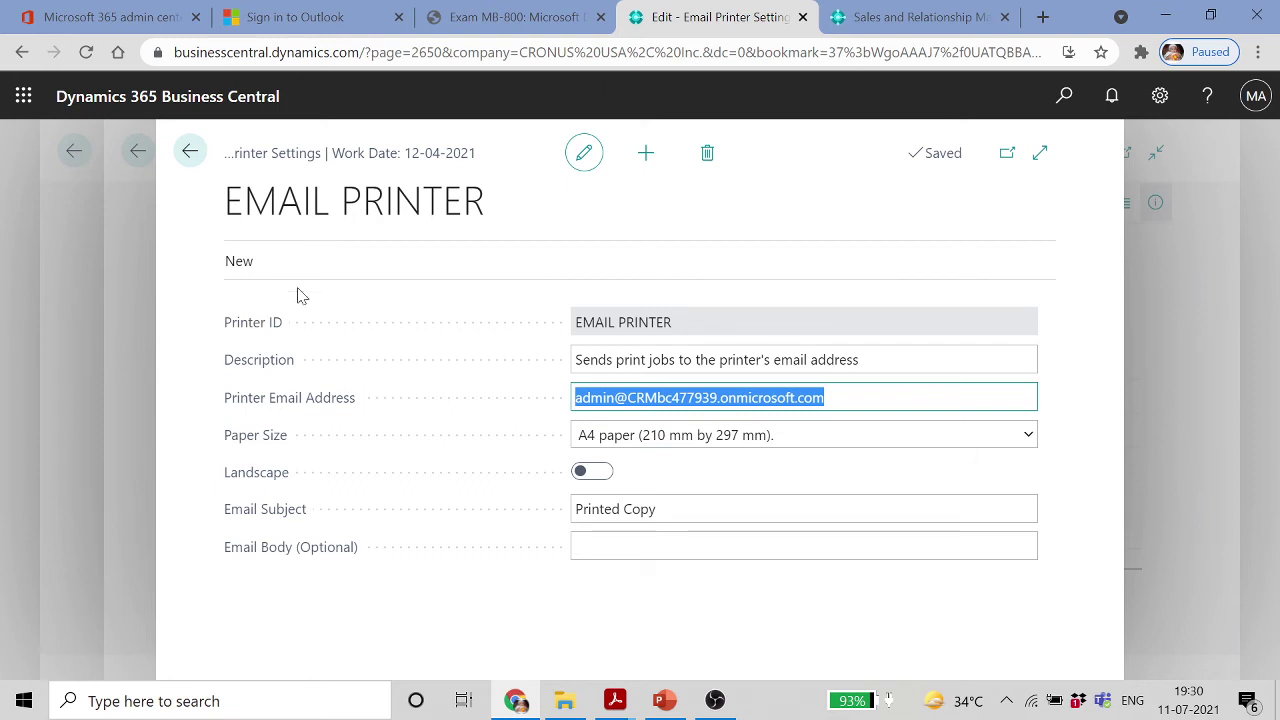
pyautogui.click(190, 151)
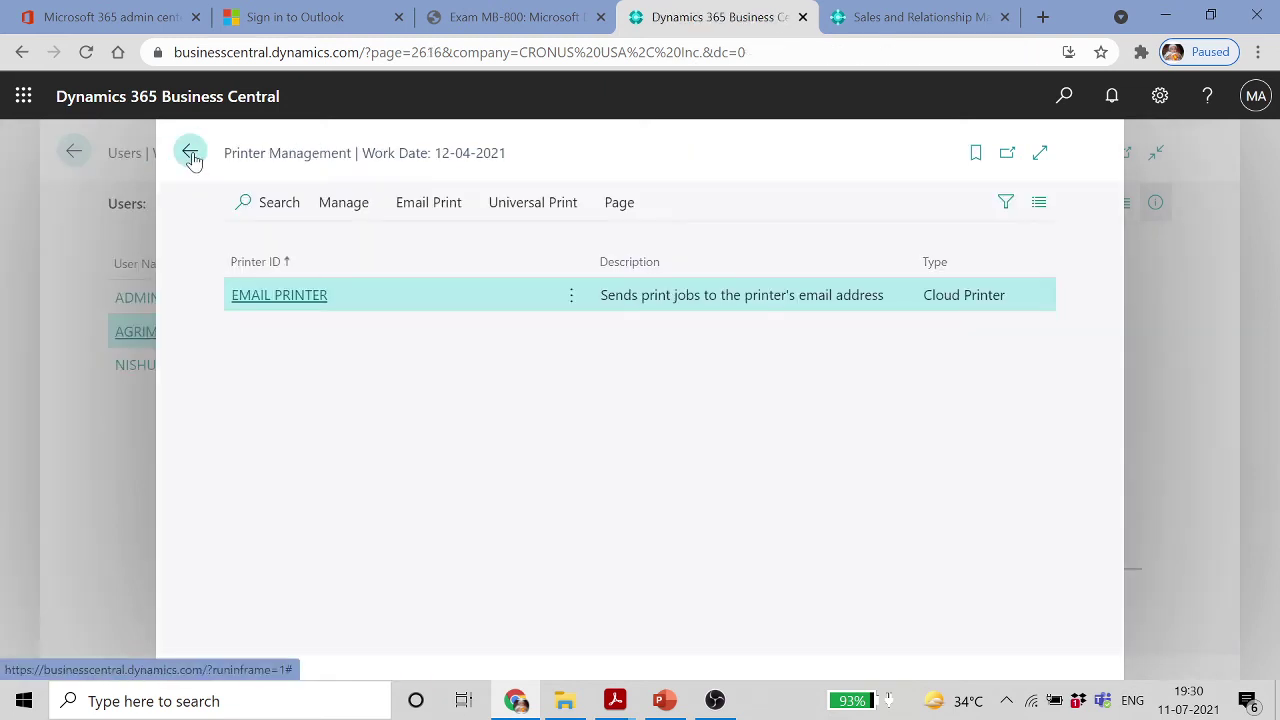
pyautogui.click(190, 155)
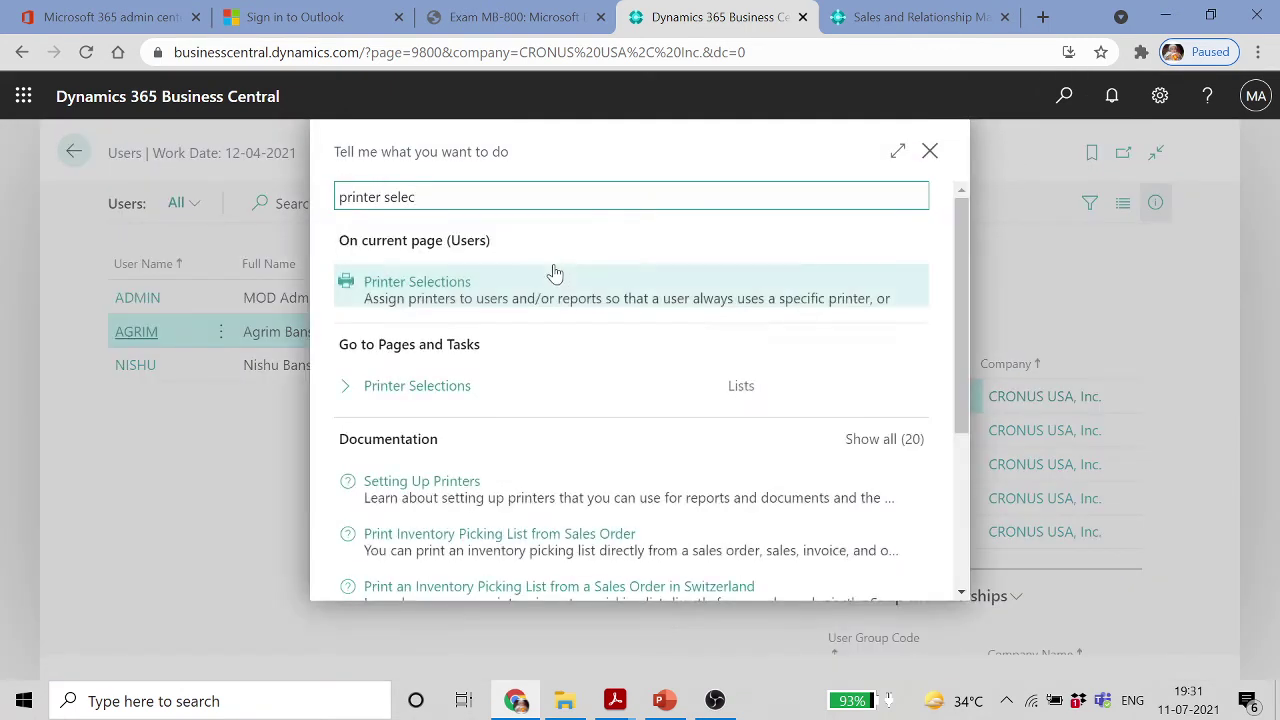
# Add a Printer Selections row for the second listed user with report 13, Tax Register
pyautogui.click(442, 388)
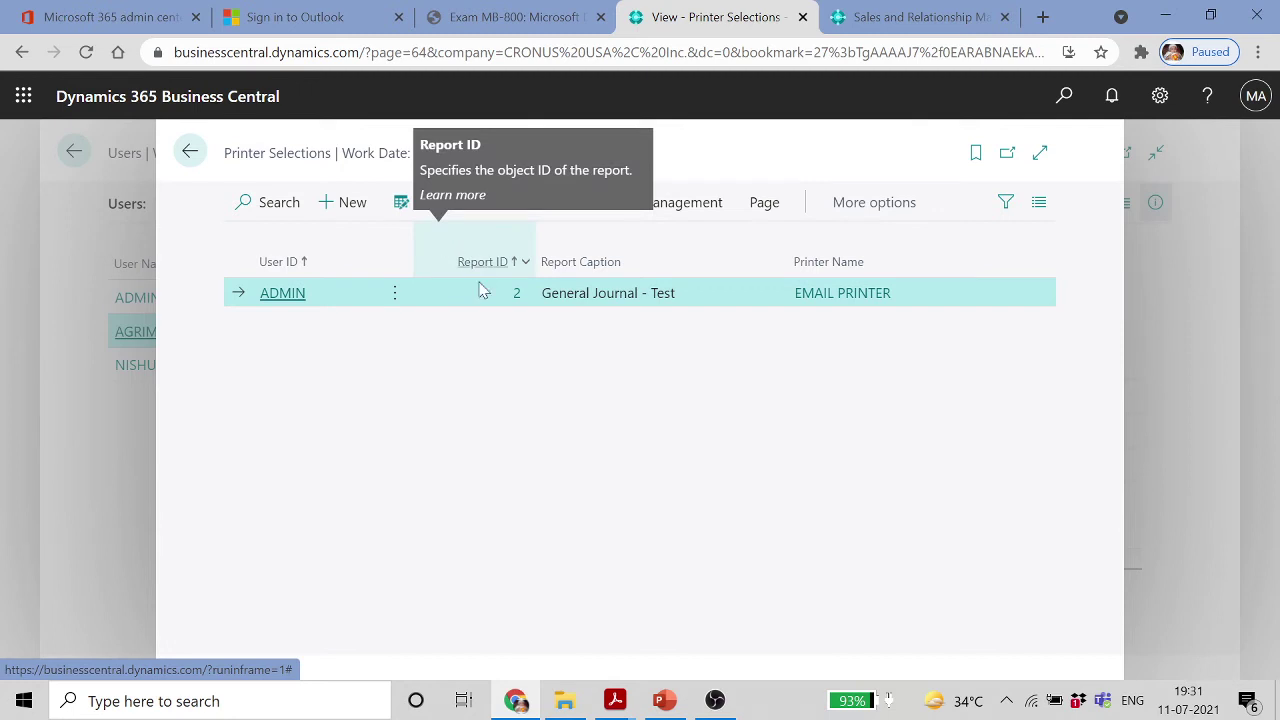
pyautogui.click(352, 208)
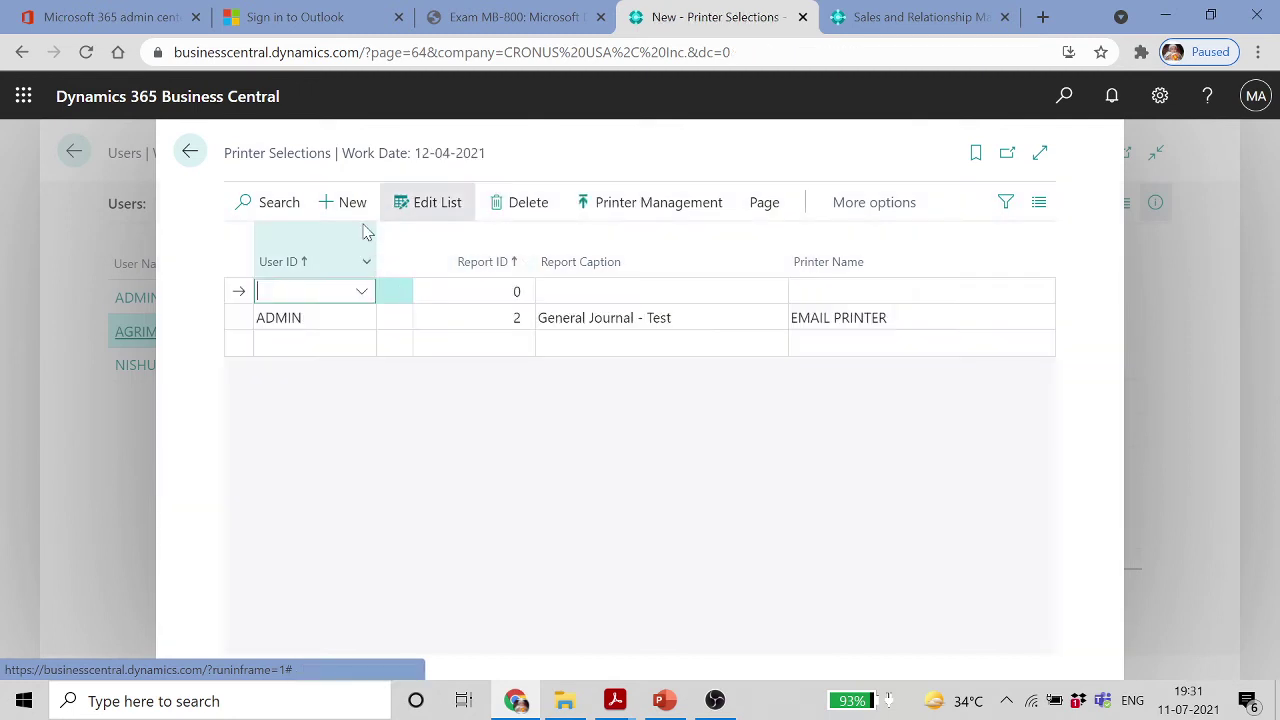
pyautogui.click(362, 292)
pyautogui.click(408, 405)
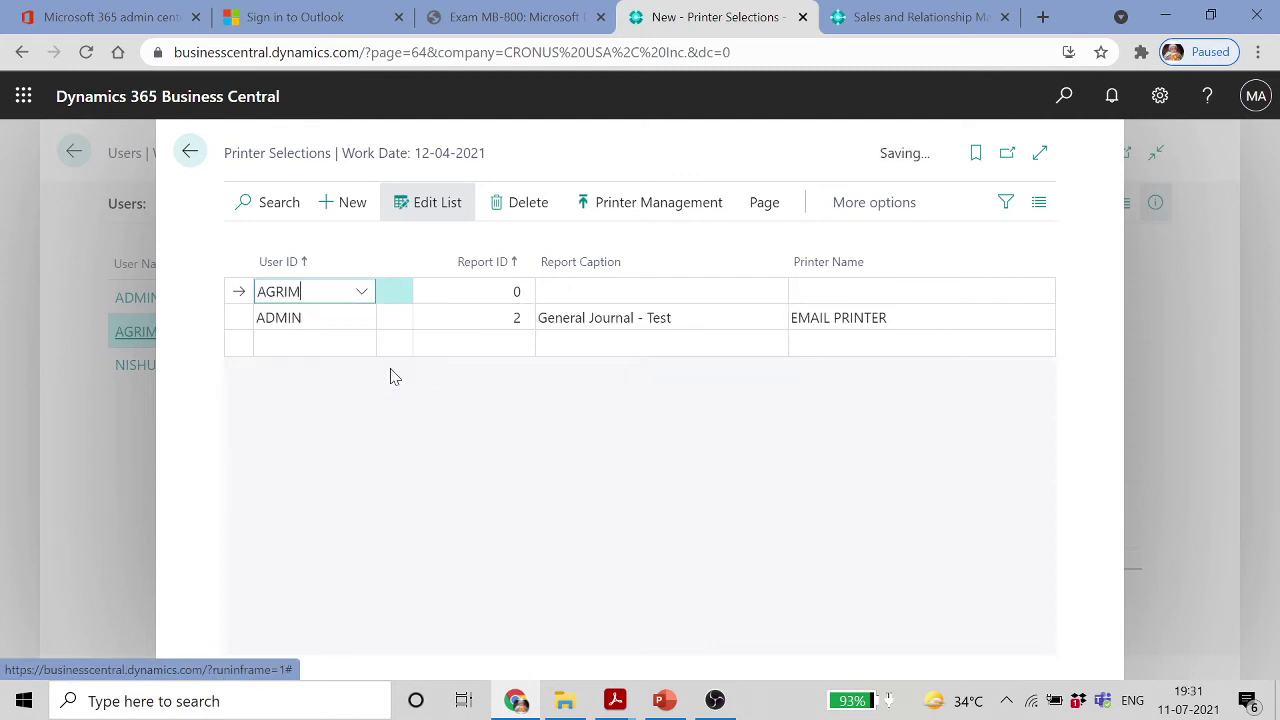
pyautogui.click(497, 291)
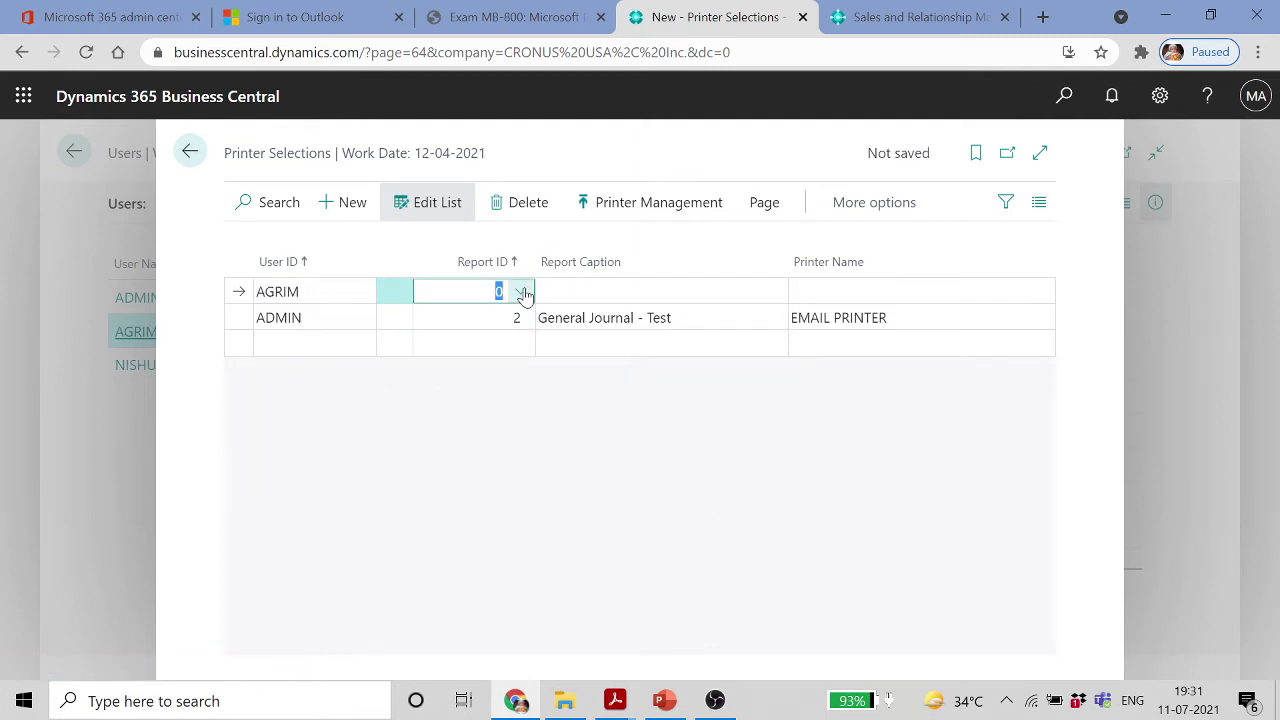
pyautogui.click(518, 293)
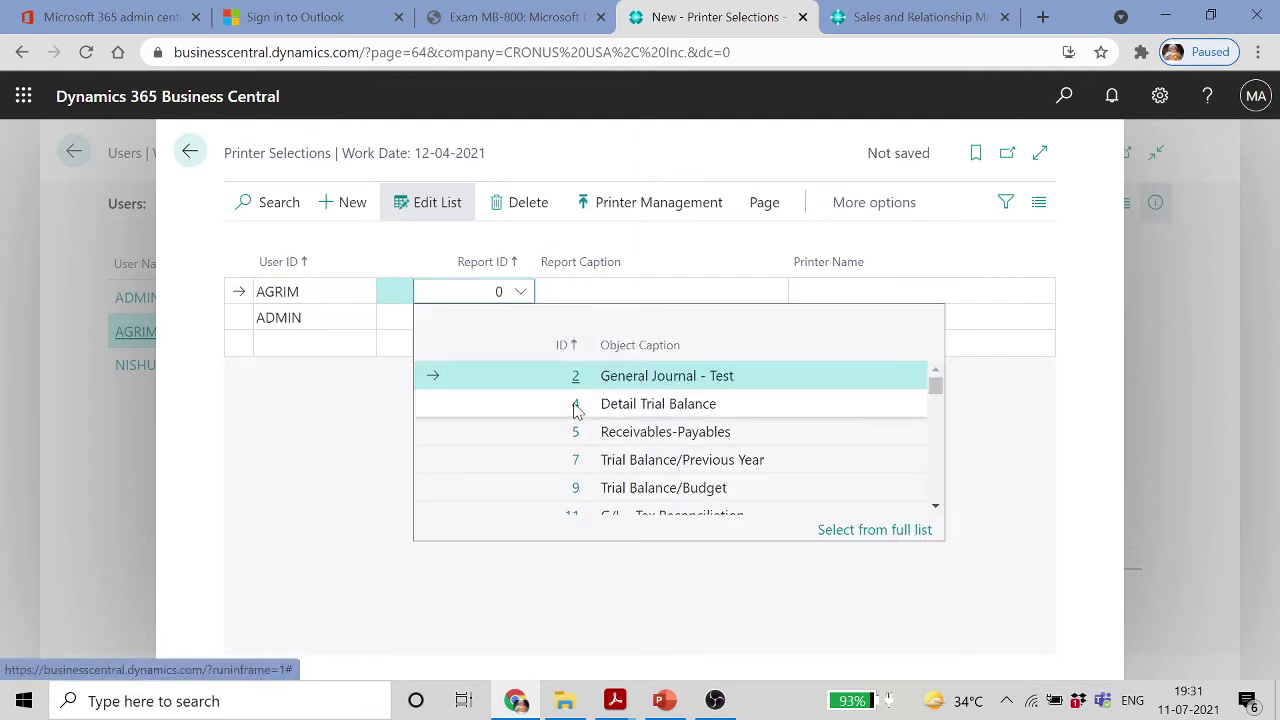
pyautogui.scroll(-5, 578, 450)
pyautogui.scroll(-4, 575, 450)
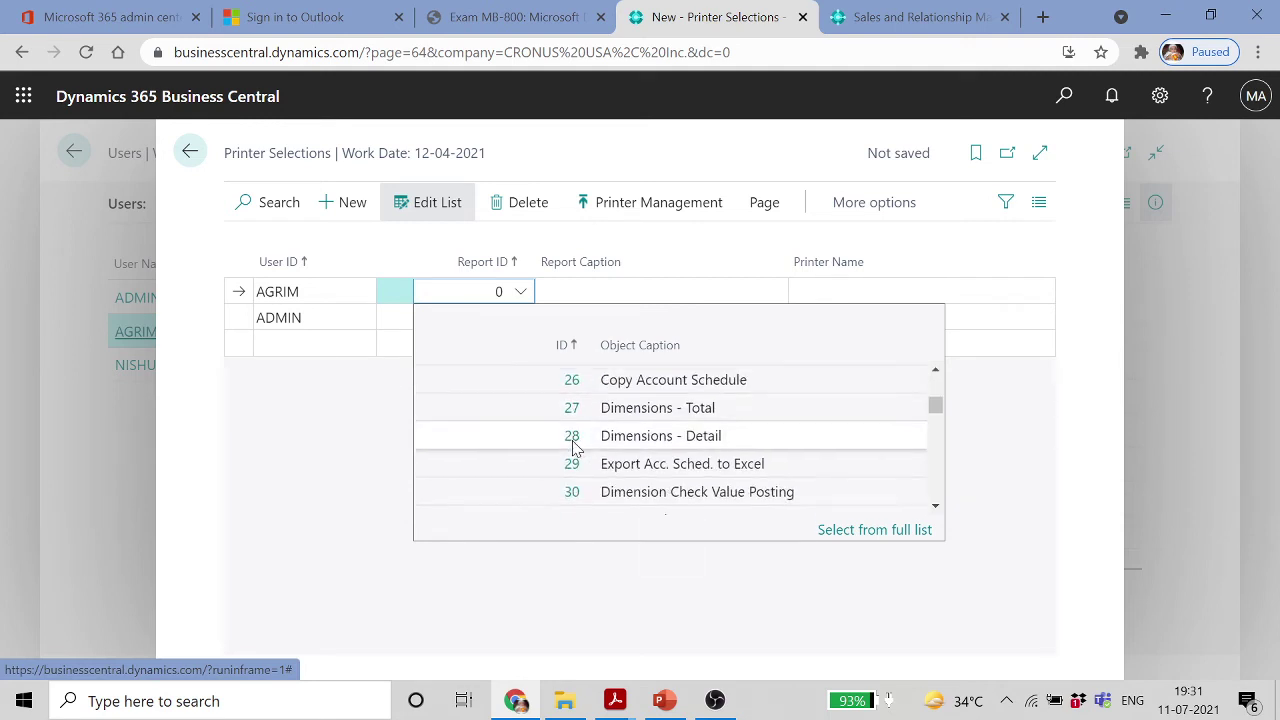
pyautogui.scroll(3, 575, 447)
pyautogui.scroll(5, 575, 447)
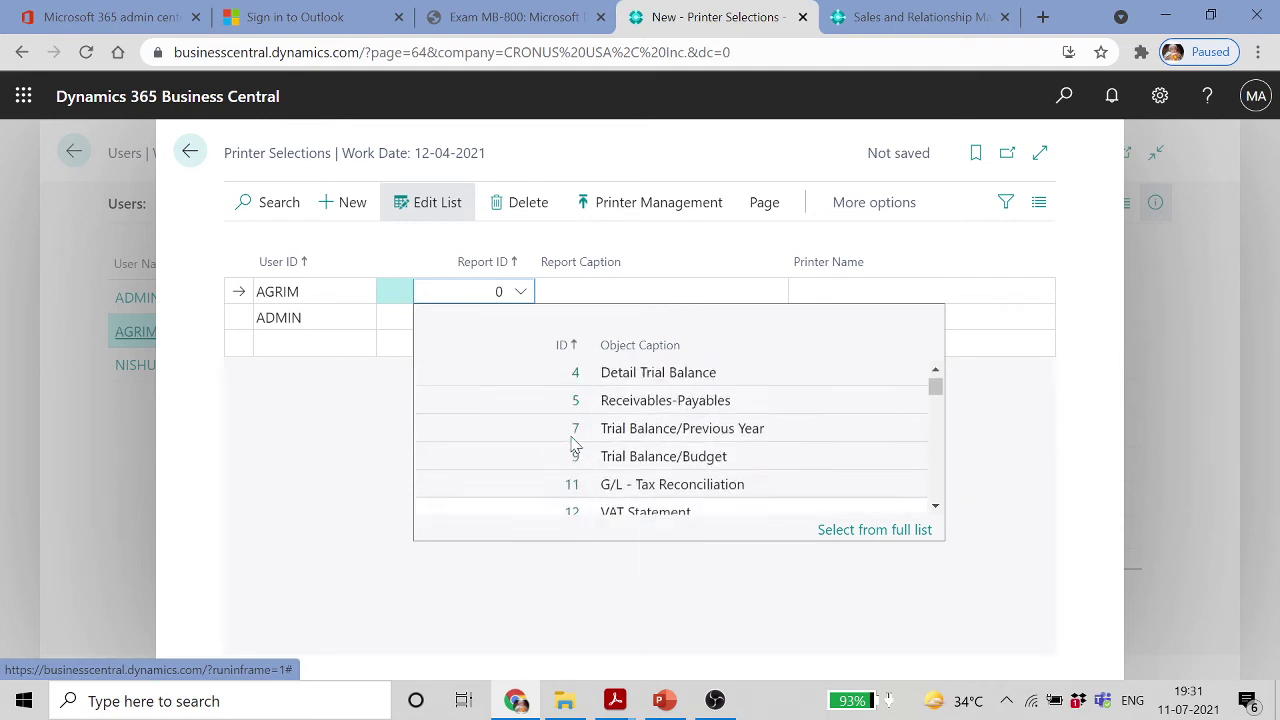
pyautogui.scroll(-2, 580, 450)
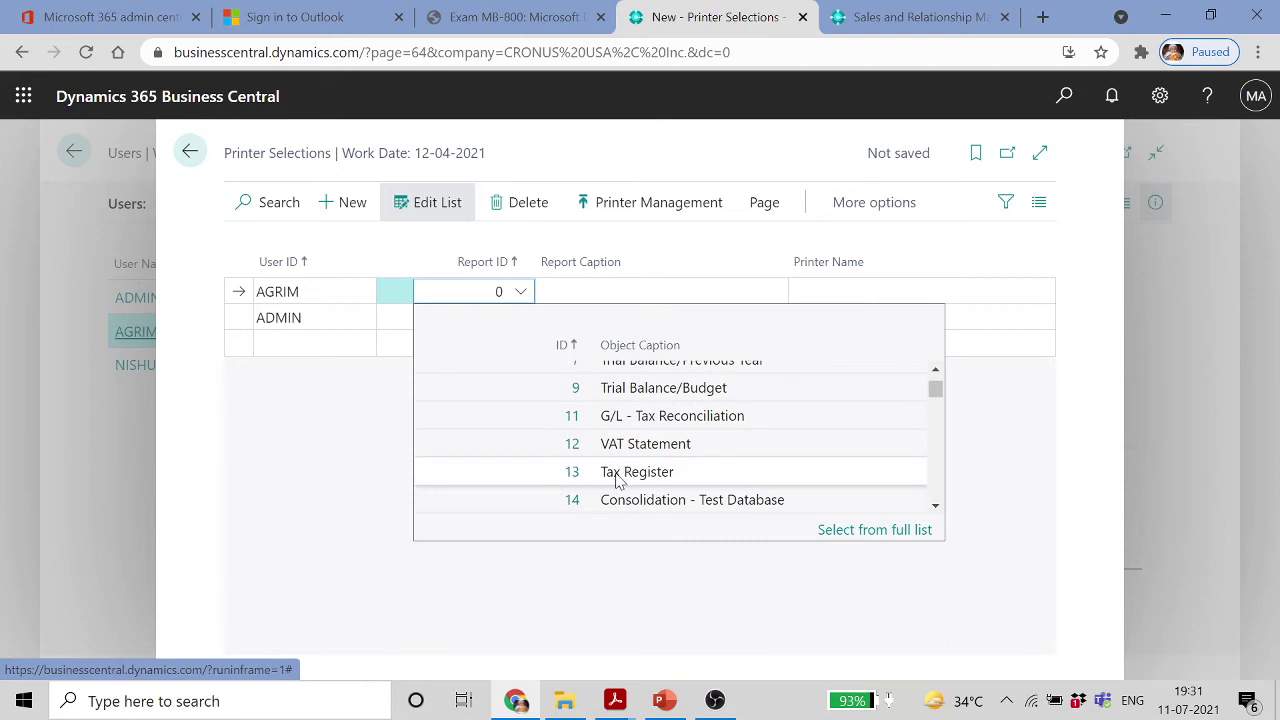
pyautogui.click(616, 471)
# Set the row's printer to EMAIL PRINTER, save it, and return to the Users list
pyautogui.click(910, 292)
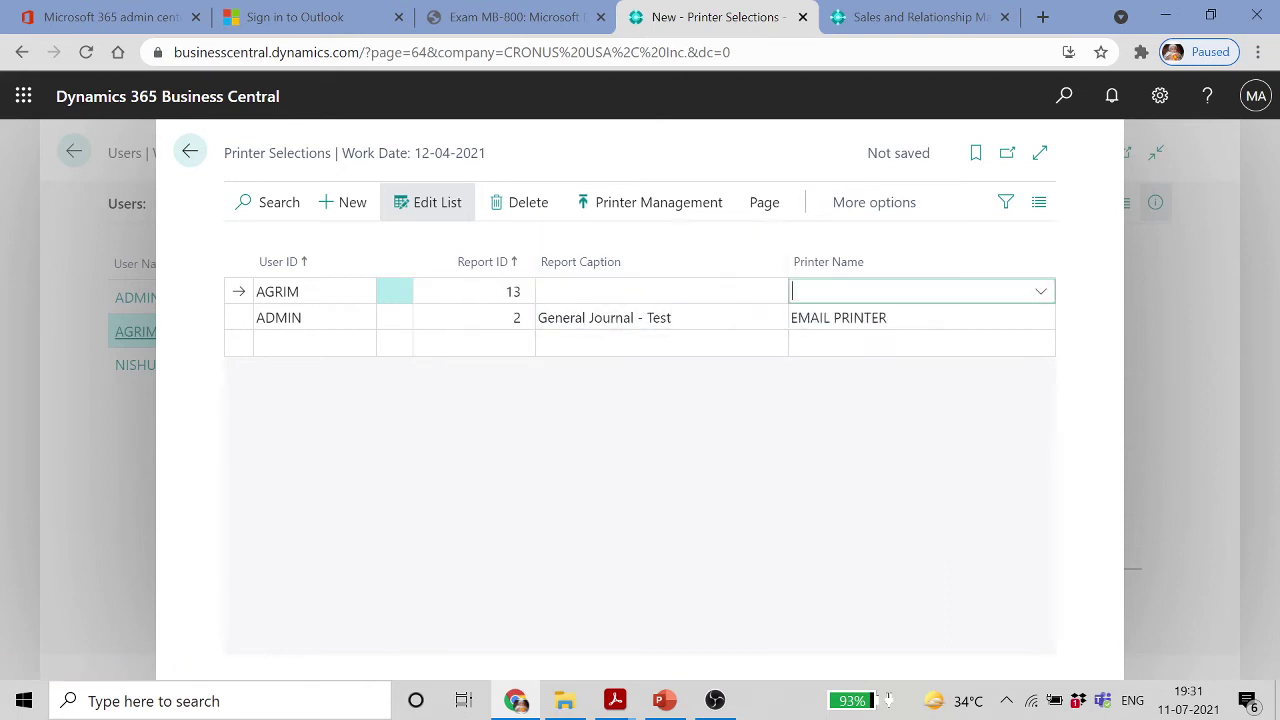
pyautogui.click(1041, 291)
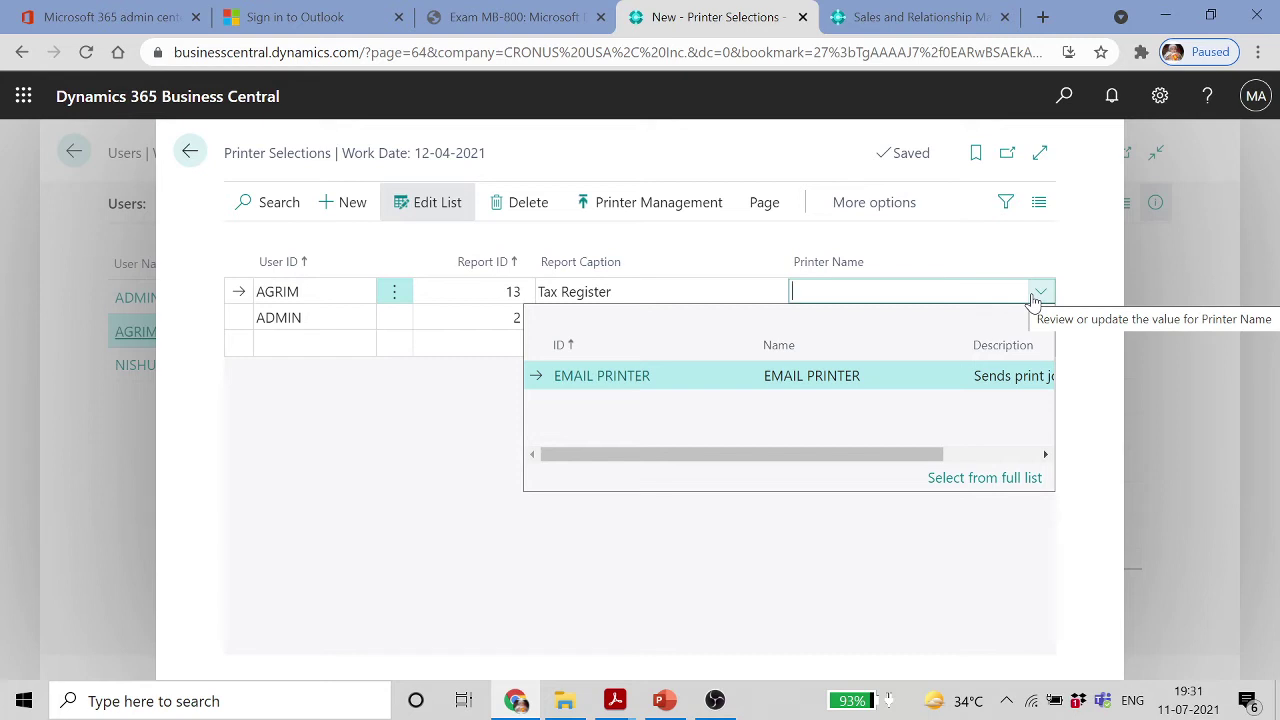
pyautogui.click(649, 383)
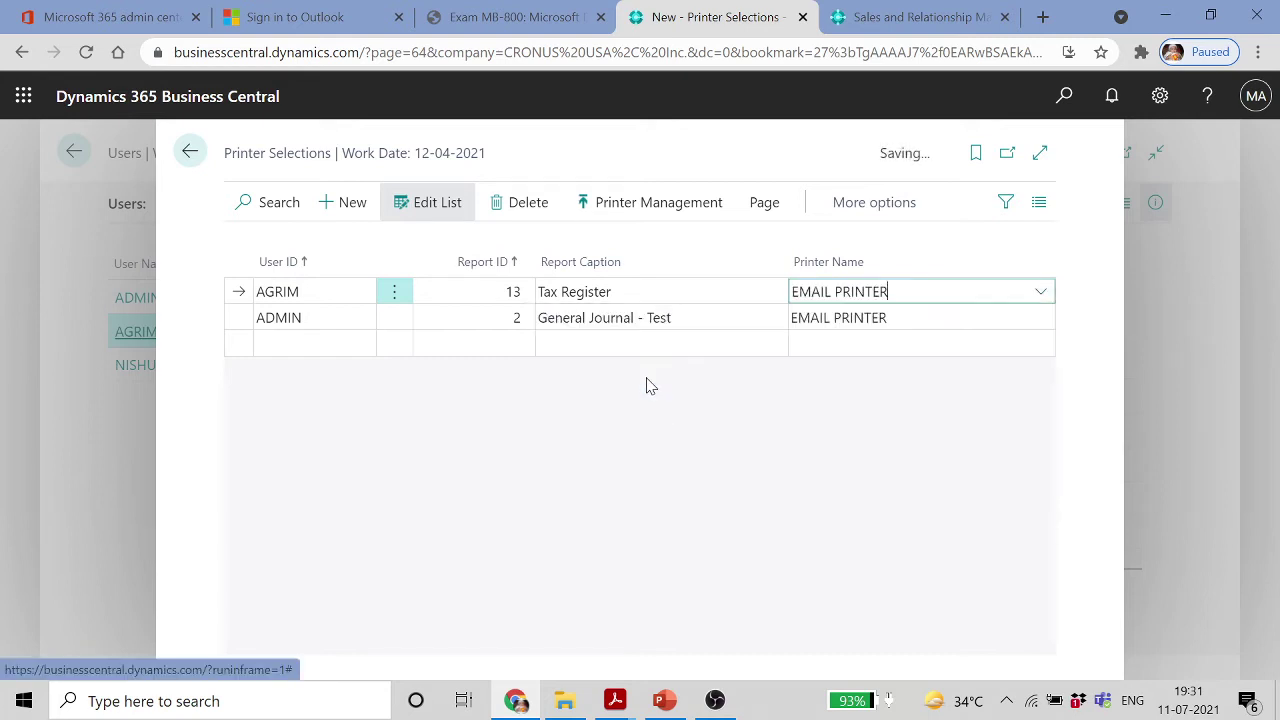
pyautogui.click(677, 347)
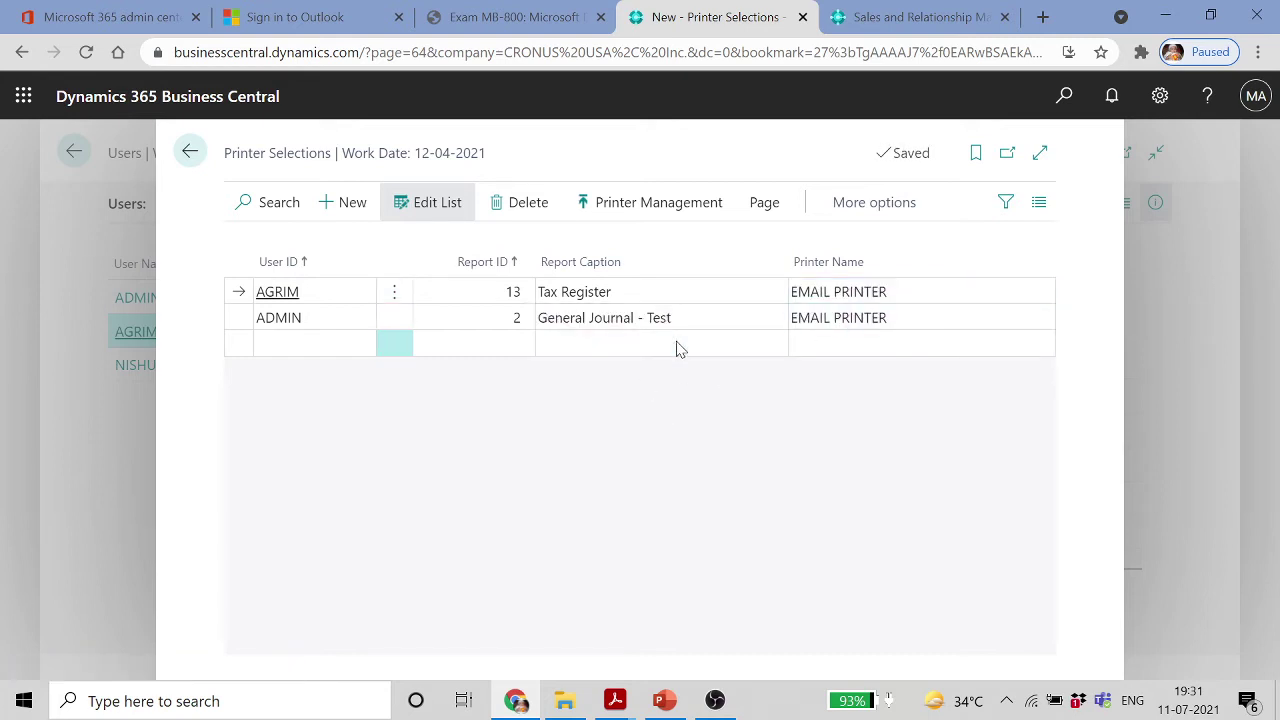
pyautogui.click(343, 294)
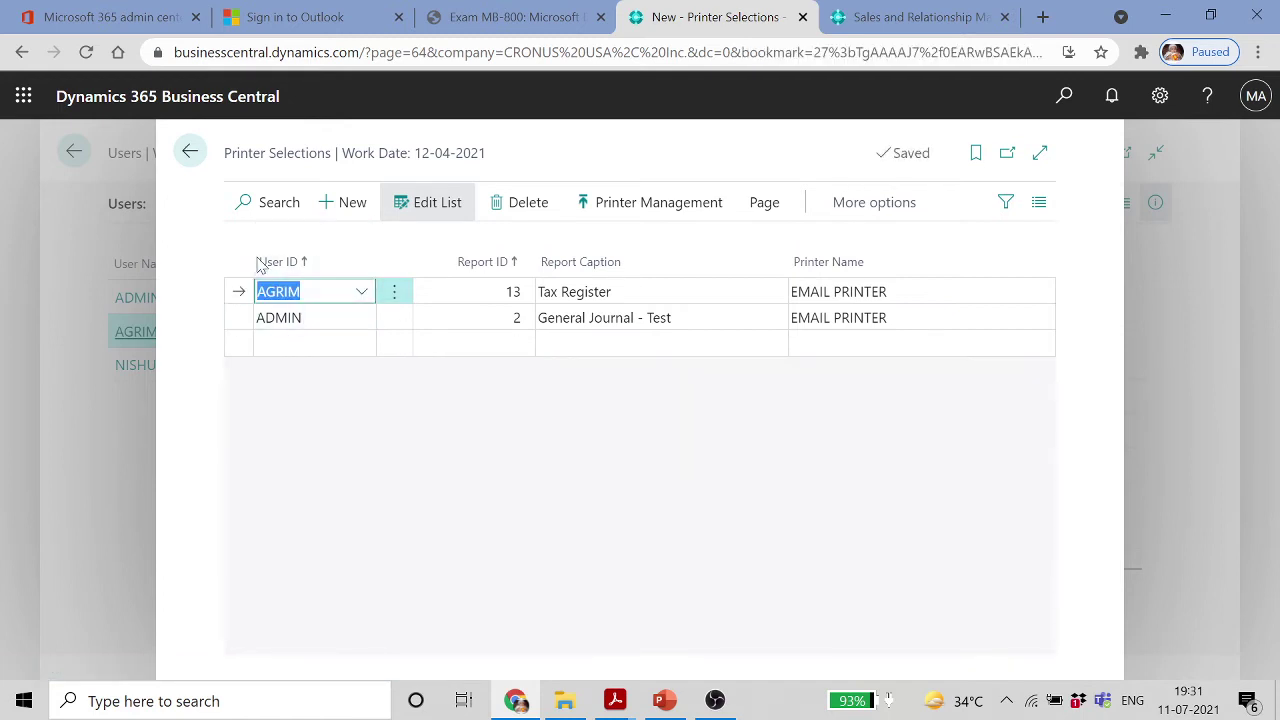
pyautogui.click(188, 155)
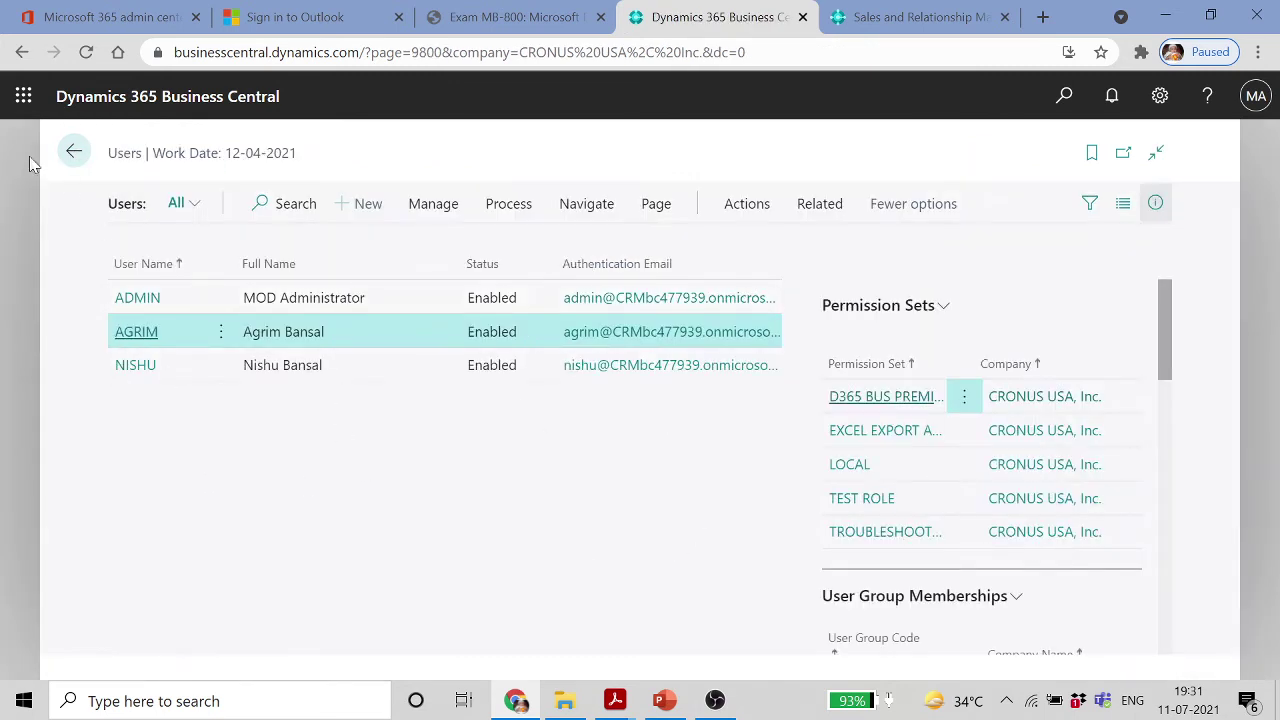
# Open Adatum Corporation's sales order S-ORD101001 and run its Picking List by Order report
pyautogui.click(70, 151)
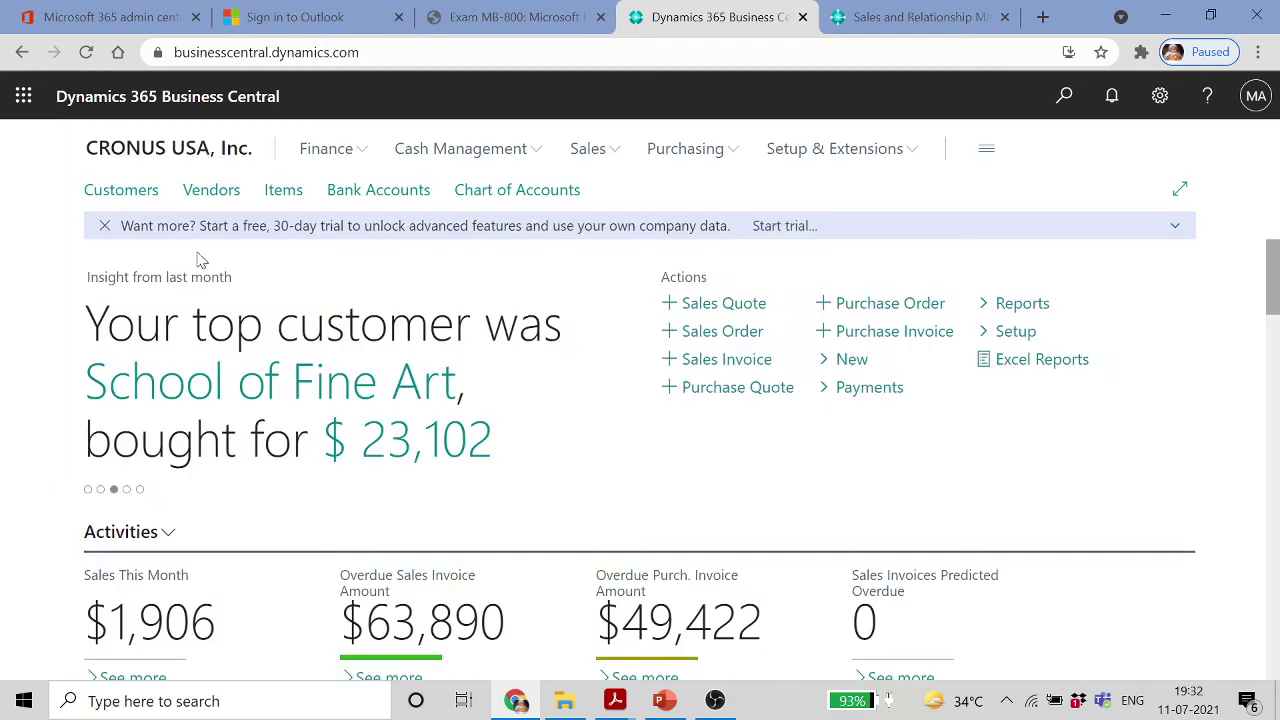
pyautogui.click(600, 150)
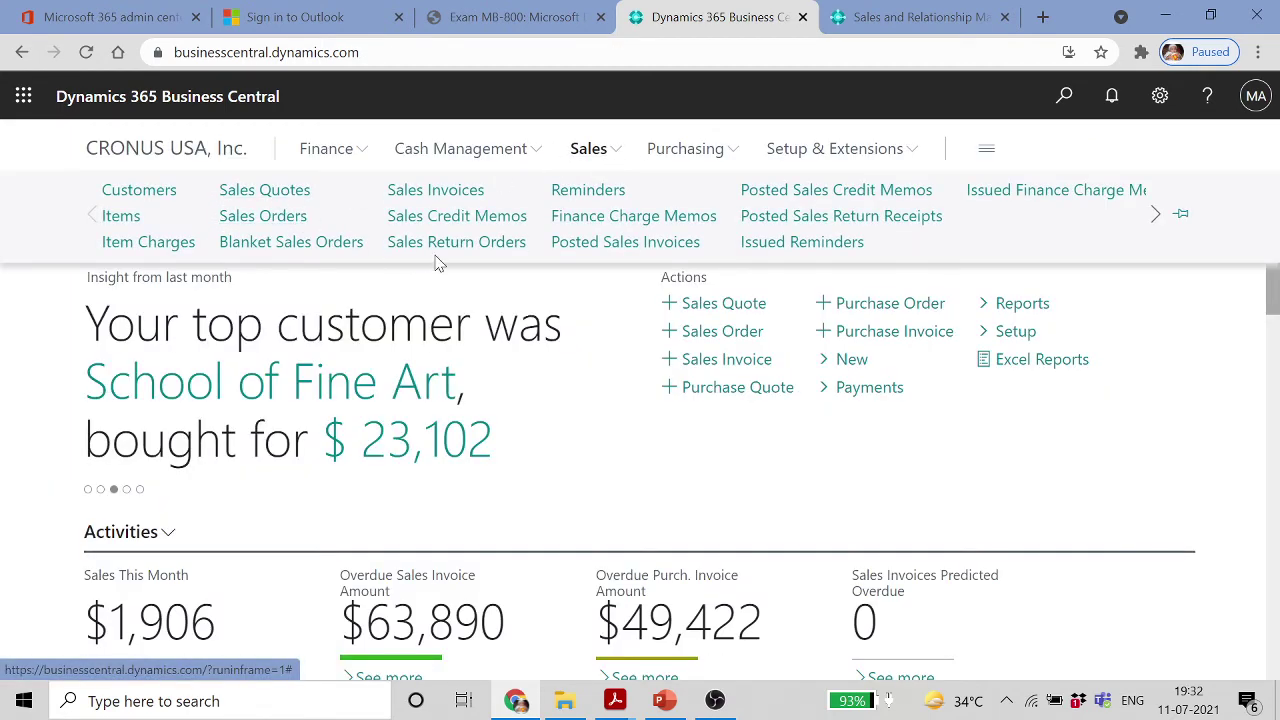
pyautogui.click(263, 215)
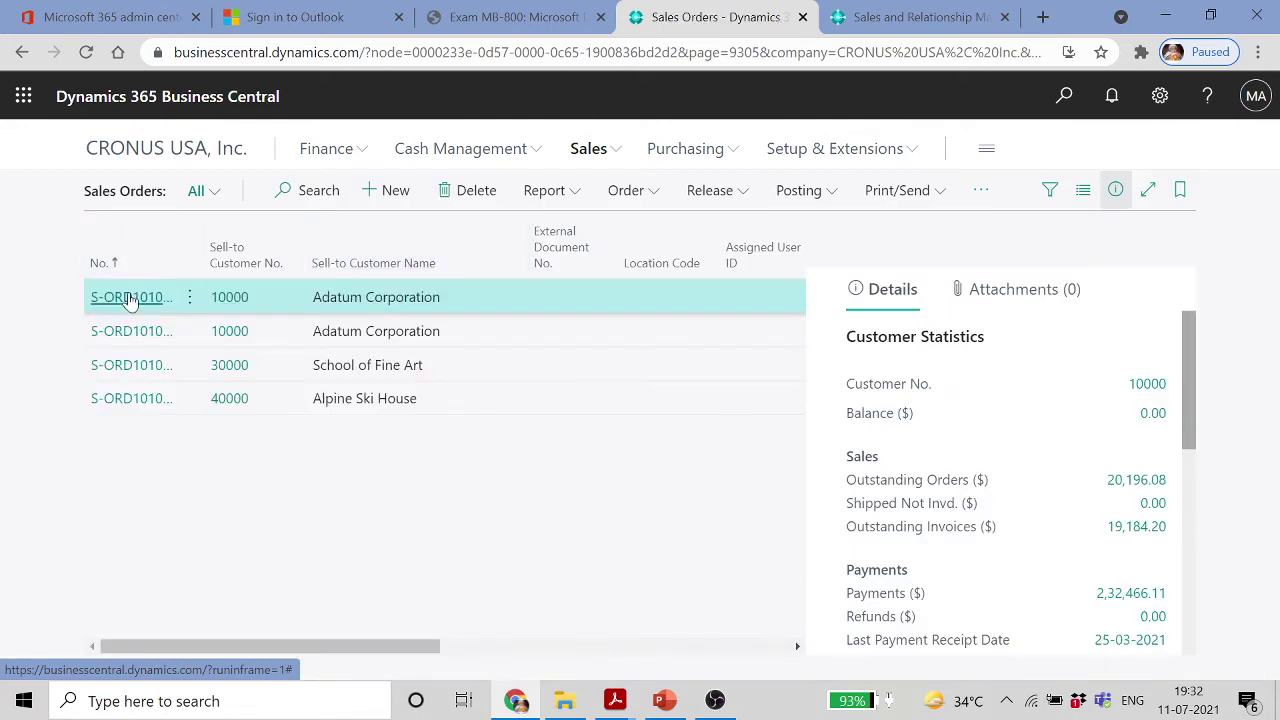
pyautogui.doubleClick(125, 298)
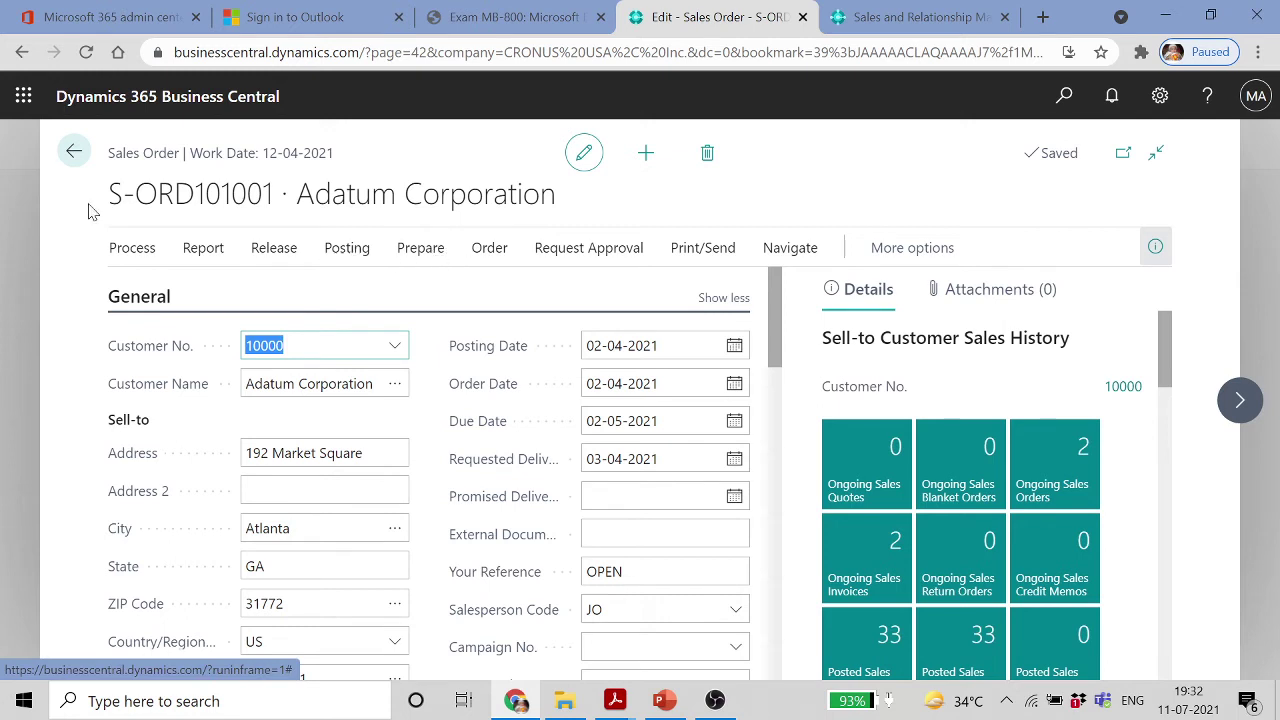
pyautogui.click(203, 250)
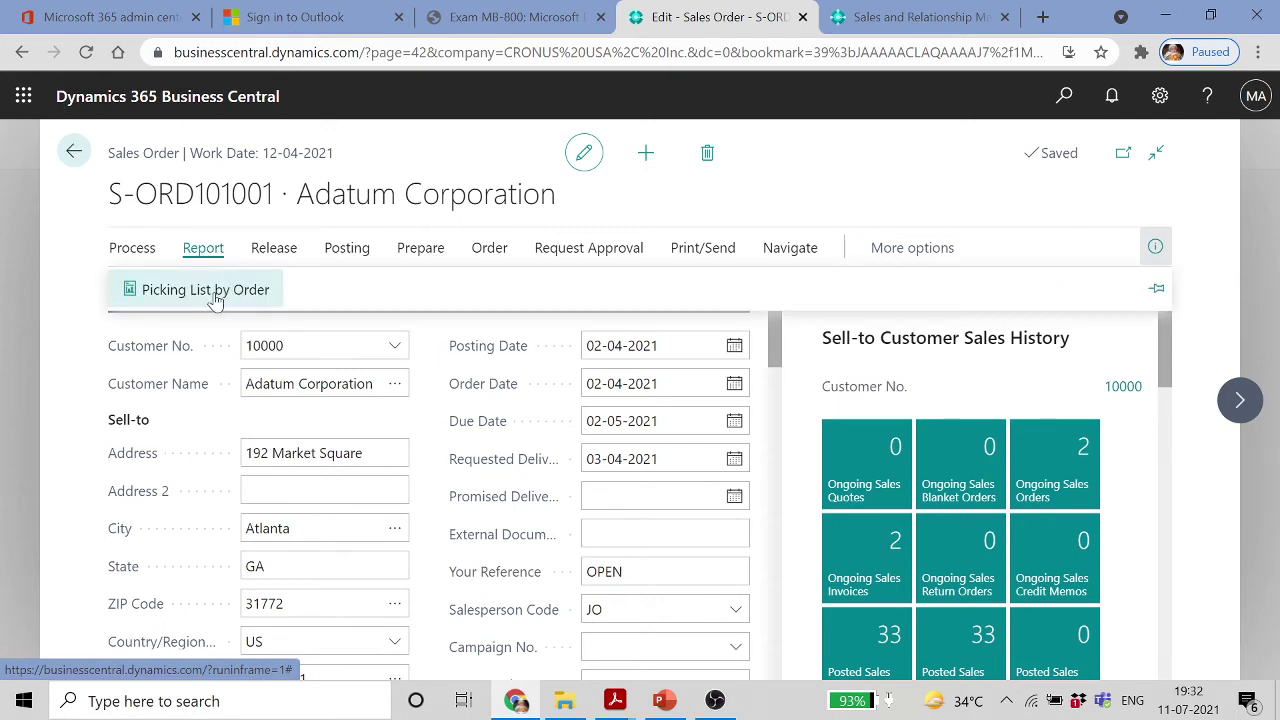
pyautogui.click(225, 298)
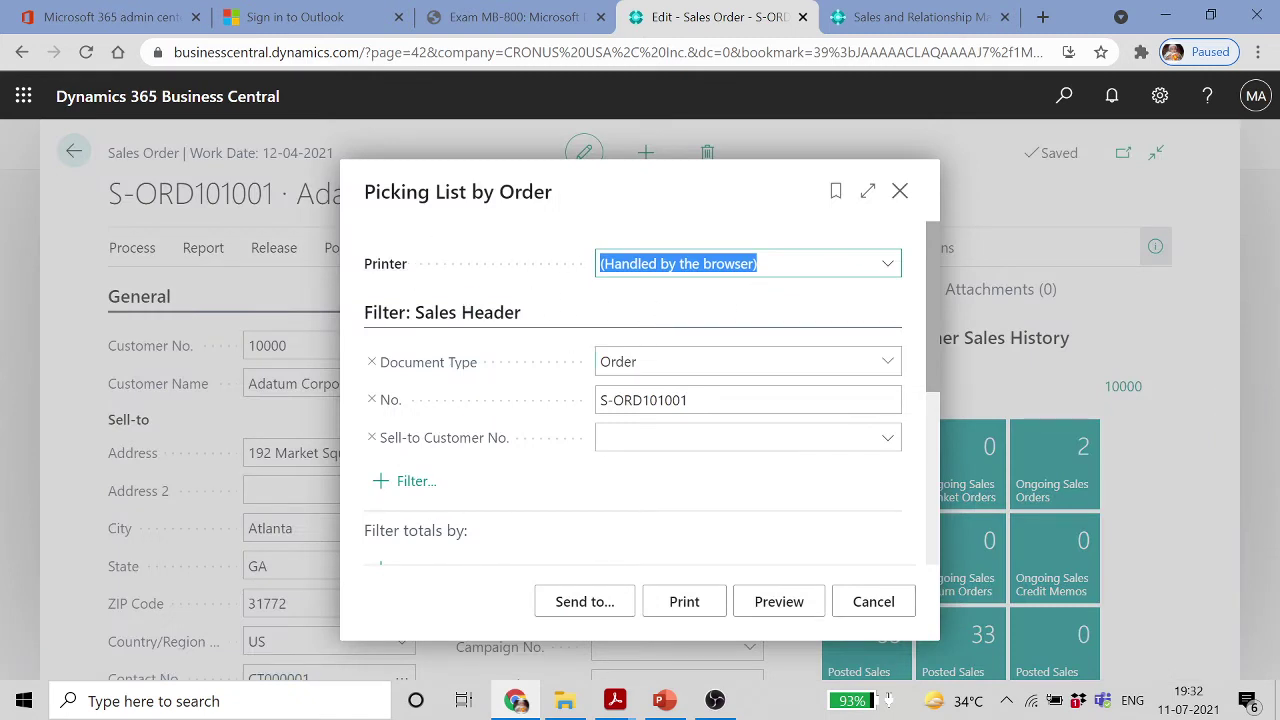
# Print the S-ORD101001 Picking List by Order to EMAIL PRINTER instead of the browser
pyautogui.click(887, 266)
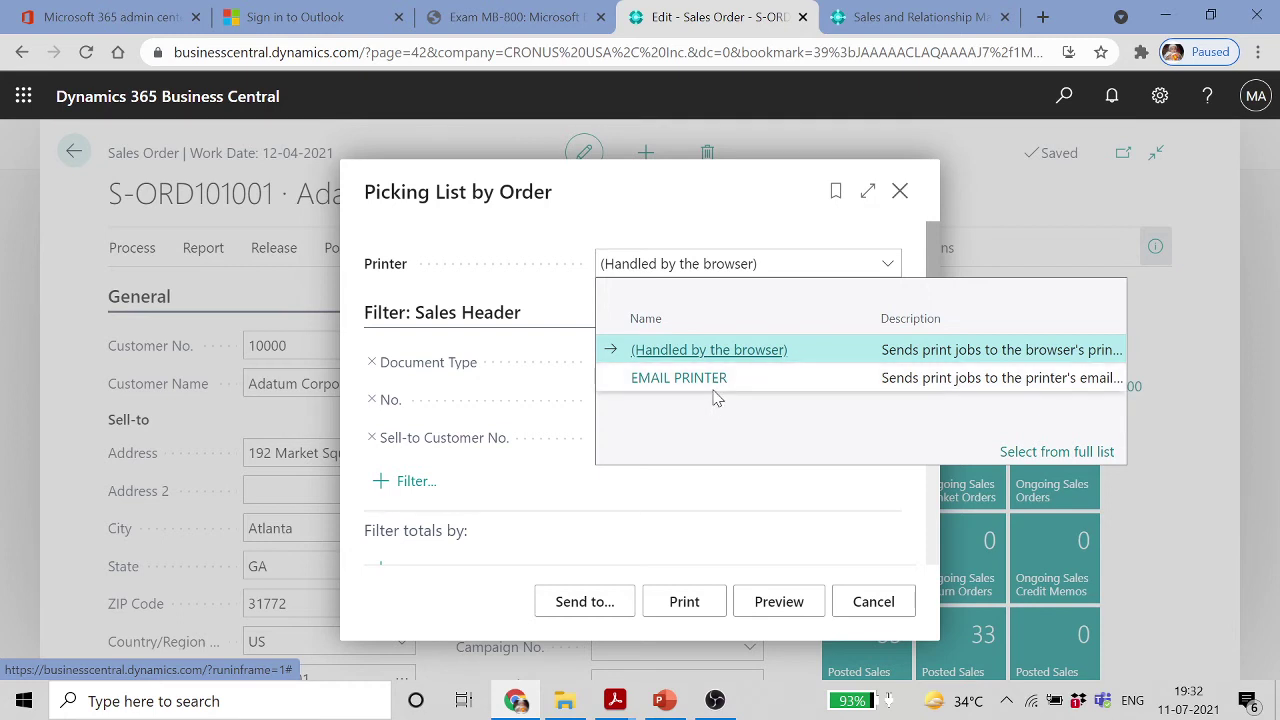
pyautogui.click(676, 224)
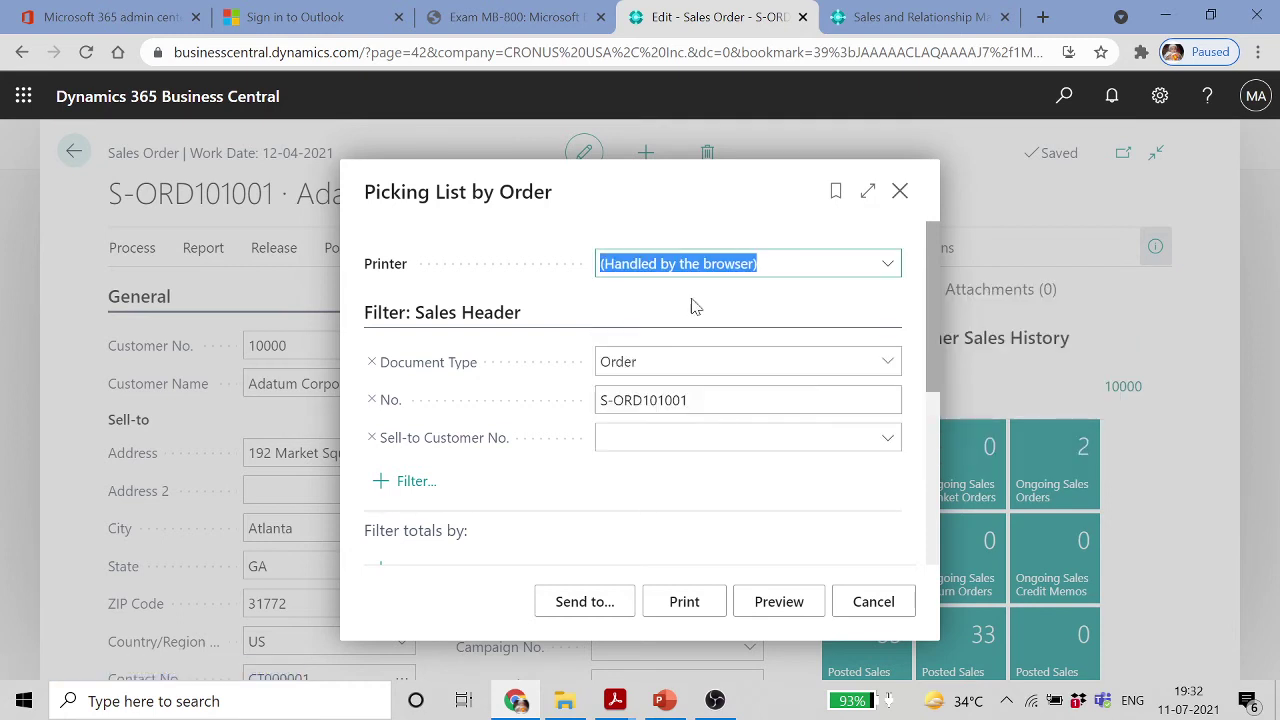
pyautogui.click(888, 263)
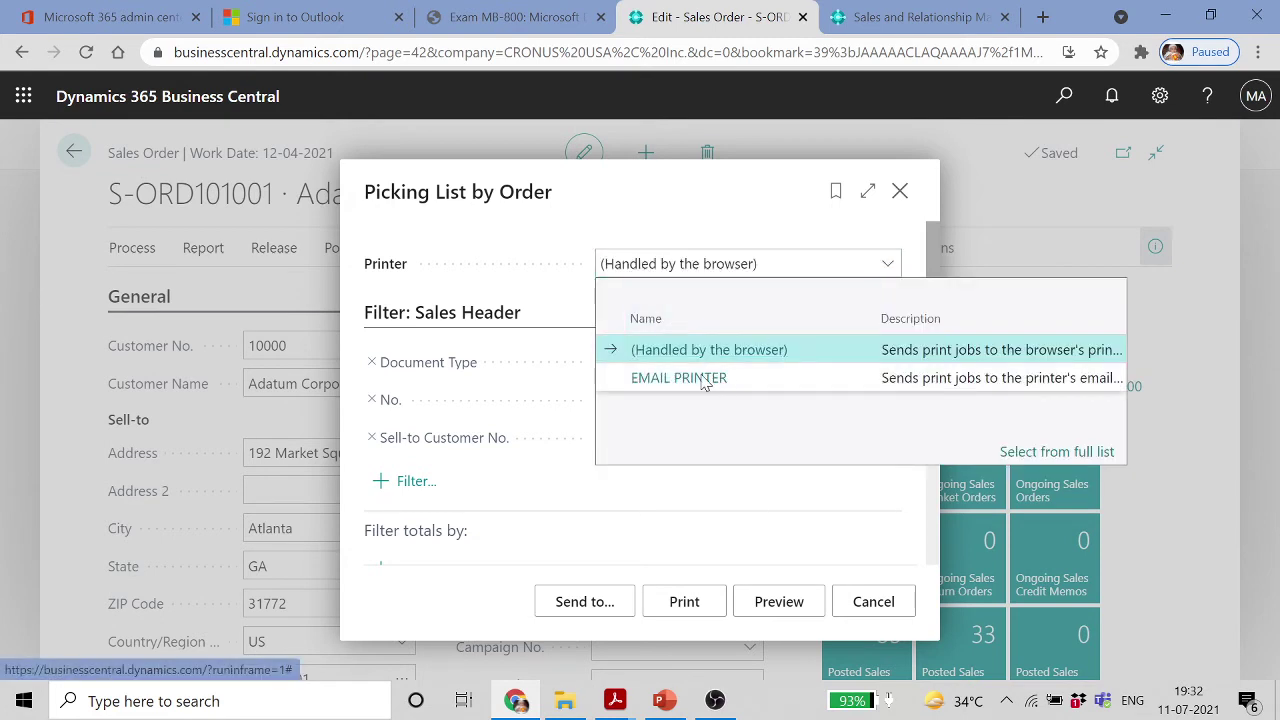
pyautogui.click(704, 378)
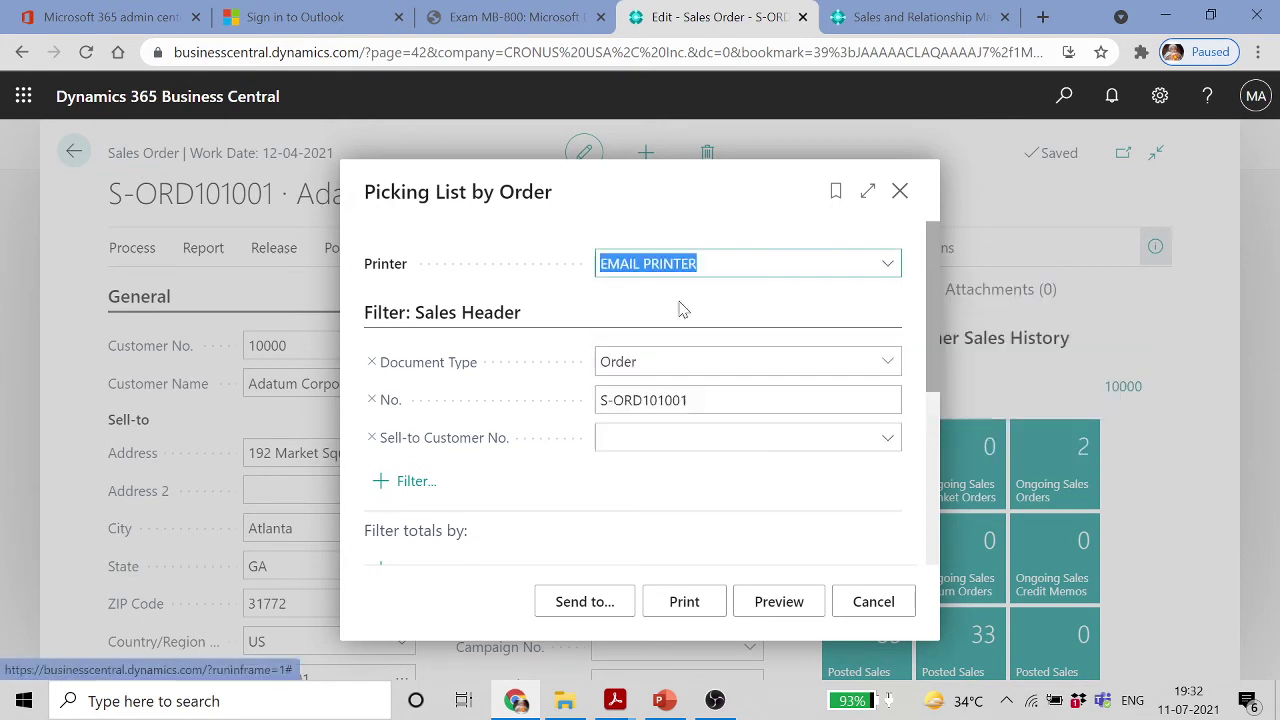
pyautogui.click(685, 603)
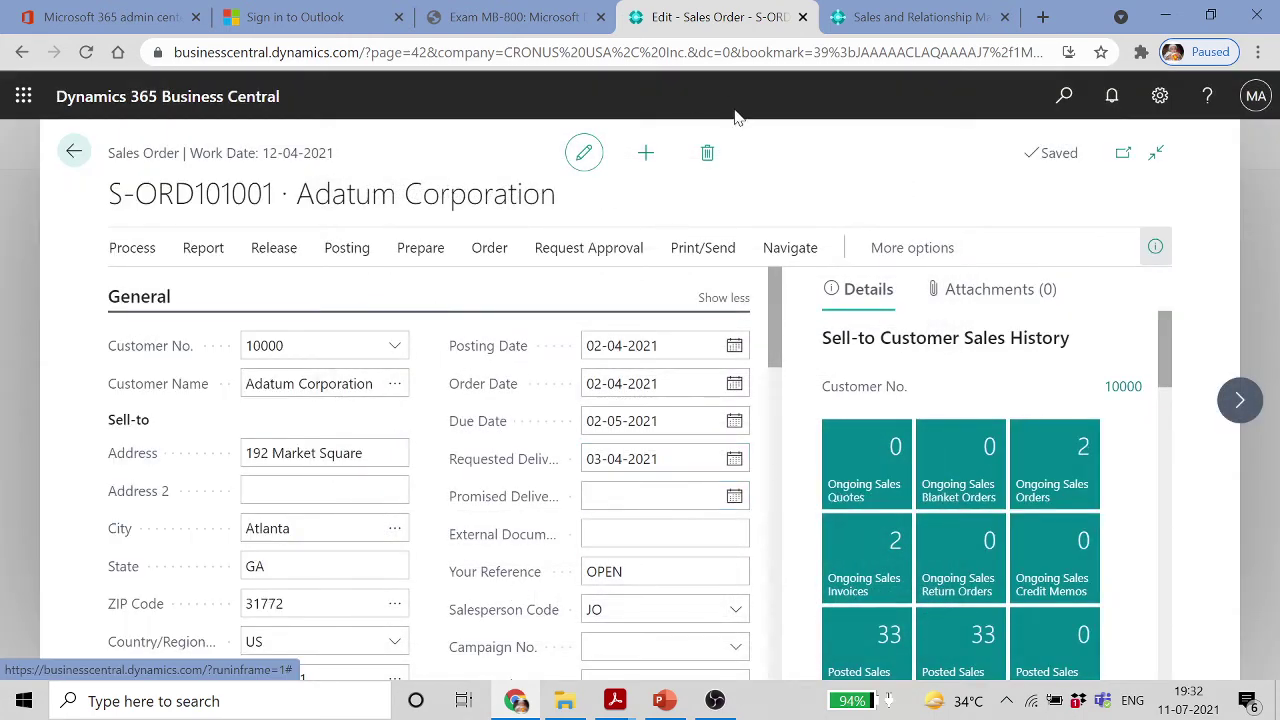
# Sign in to Outlook with the administrator account and its password; the sign-in times out
pyautogui.click(323, 12)
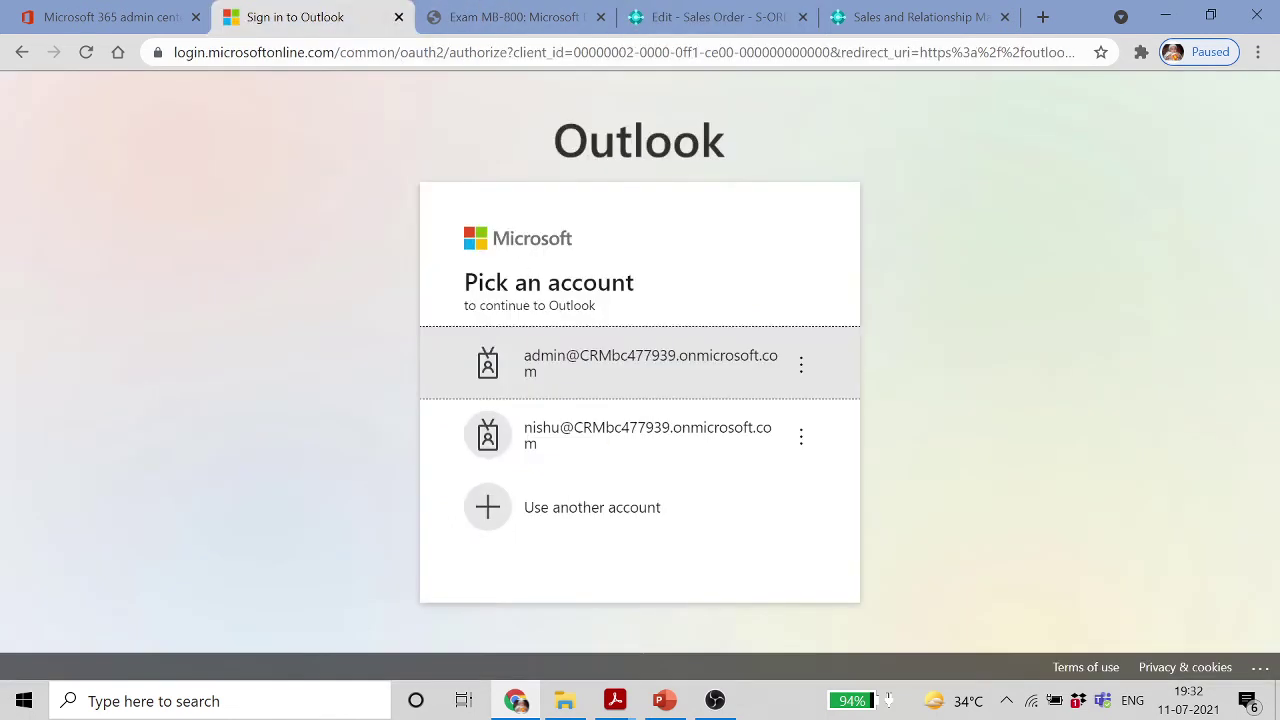
pyautogui.click(642, 366)
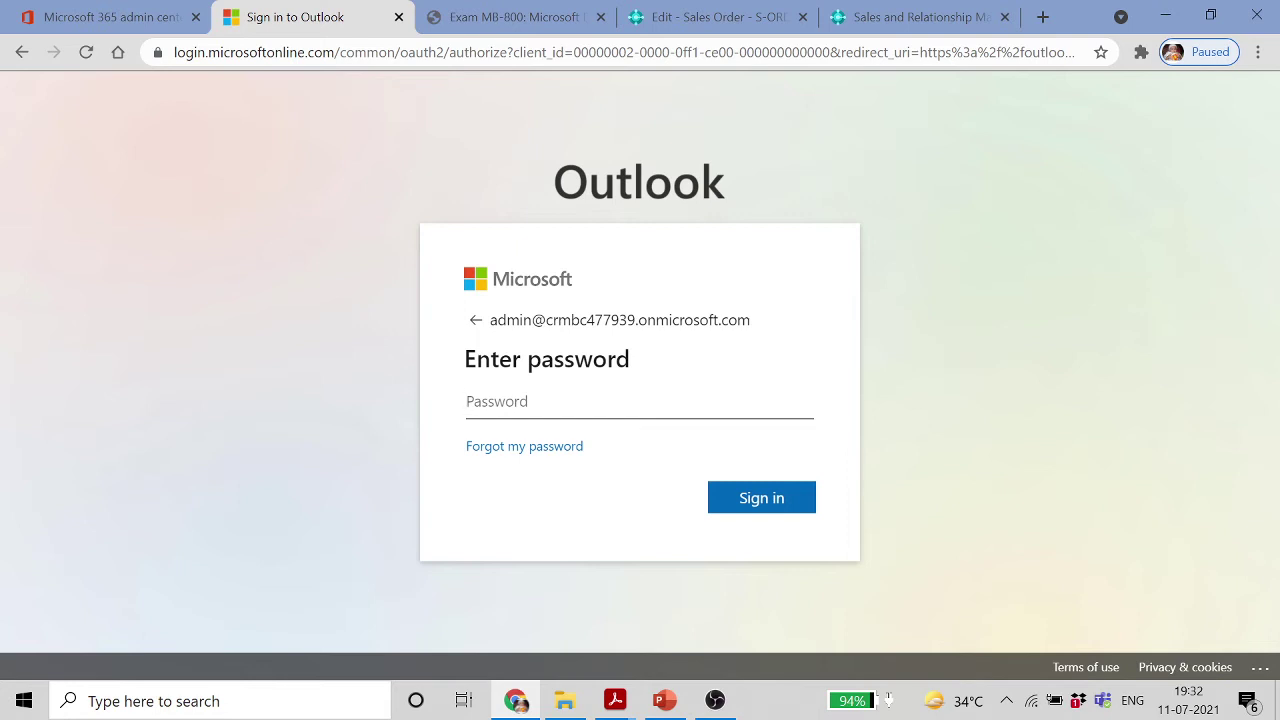
pyautogui.press('capslock')
pyautogui.write('•')
pyautogui.press('capslock')
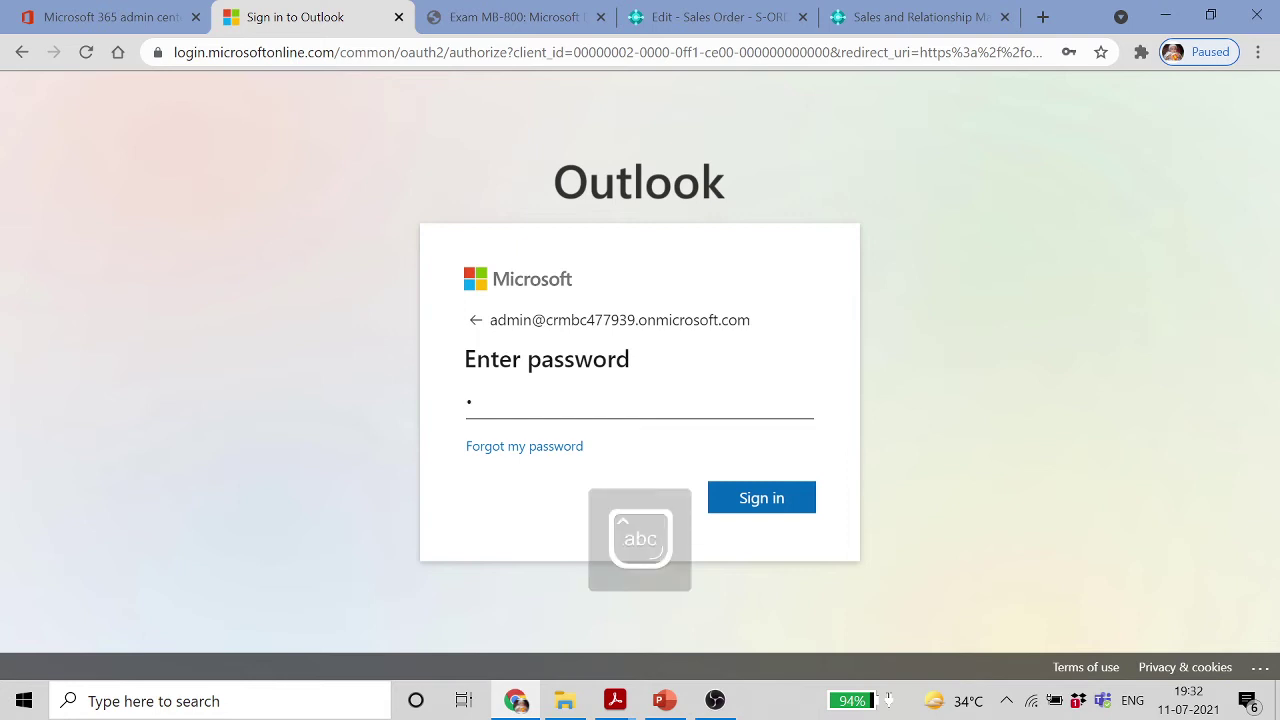
pyautogui.write('•')
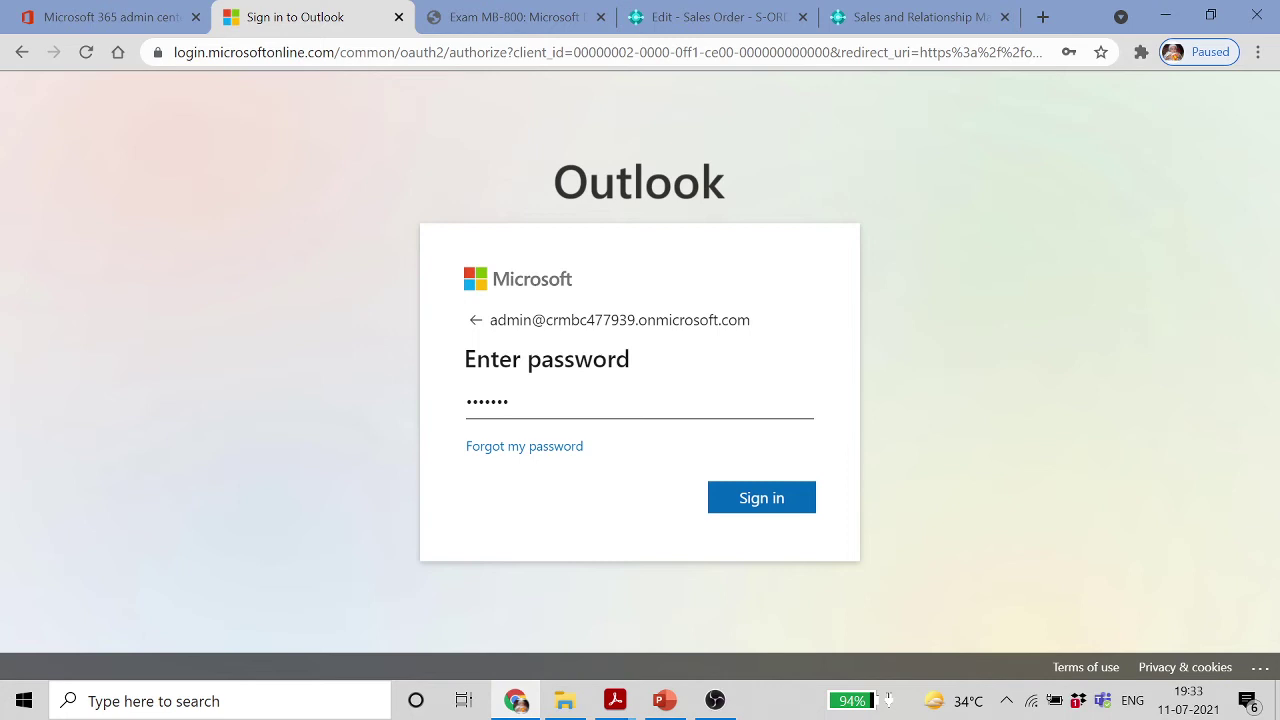
pyautogui.press('capslock')
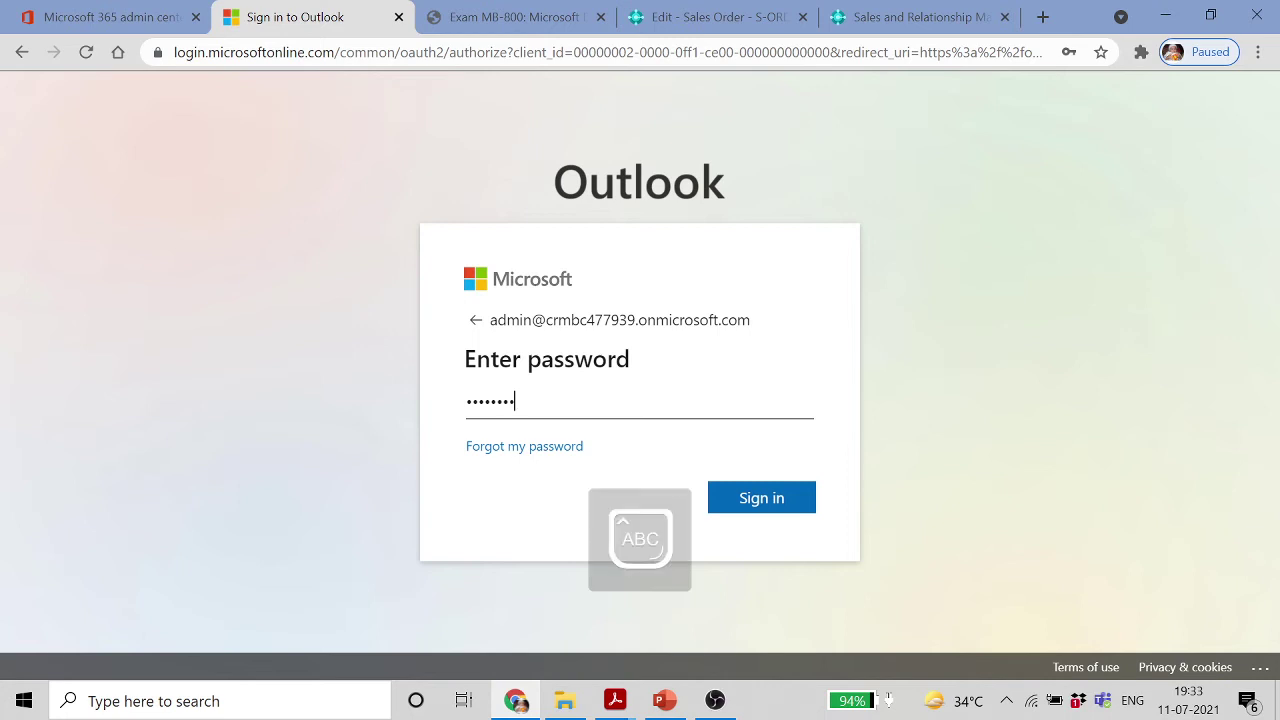
pyautogui.press('capslock')
pyautogui.press('capslock')
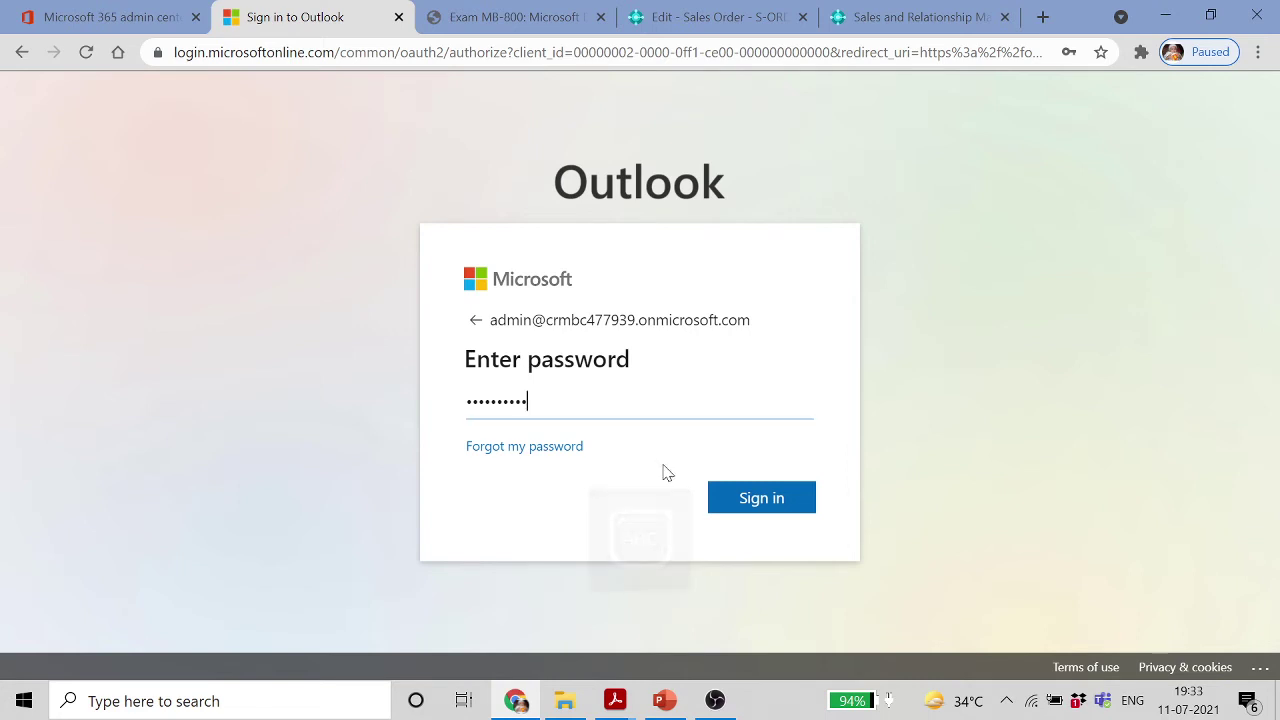
pyautogui.click(731, 497)
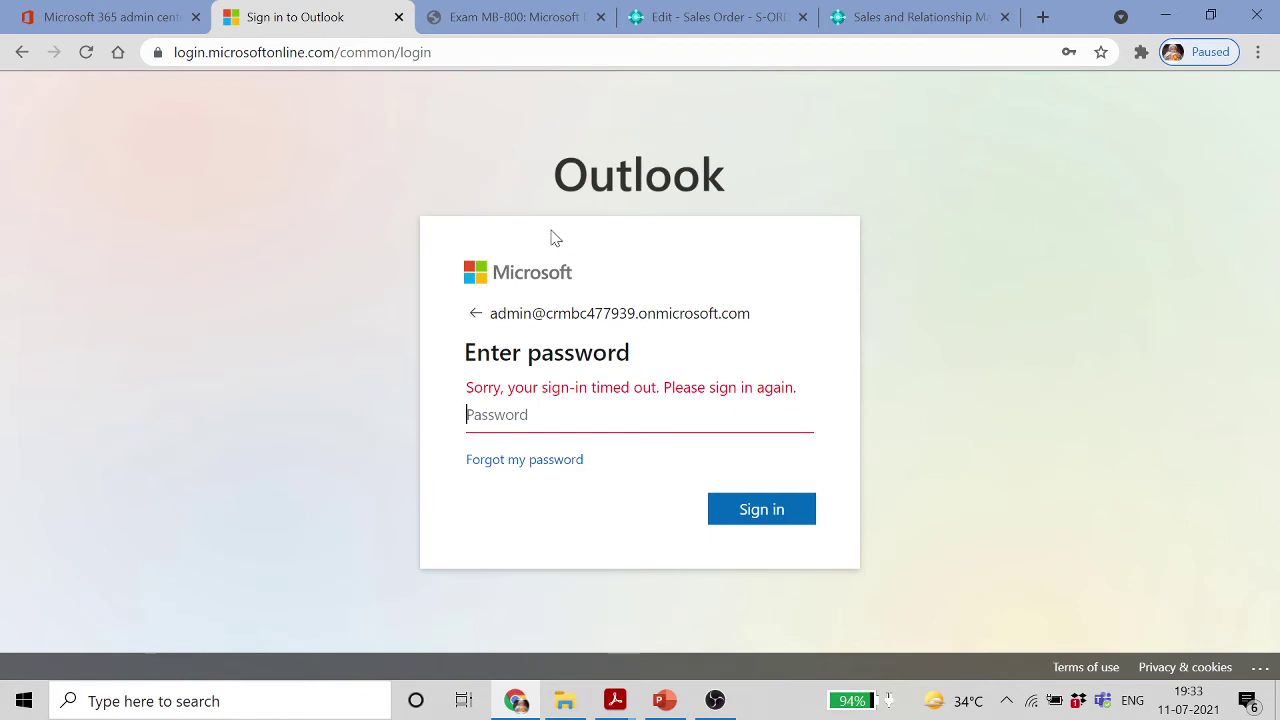
pyautogui.click(365, 52)
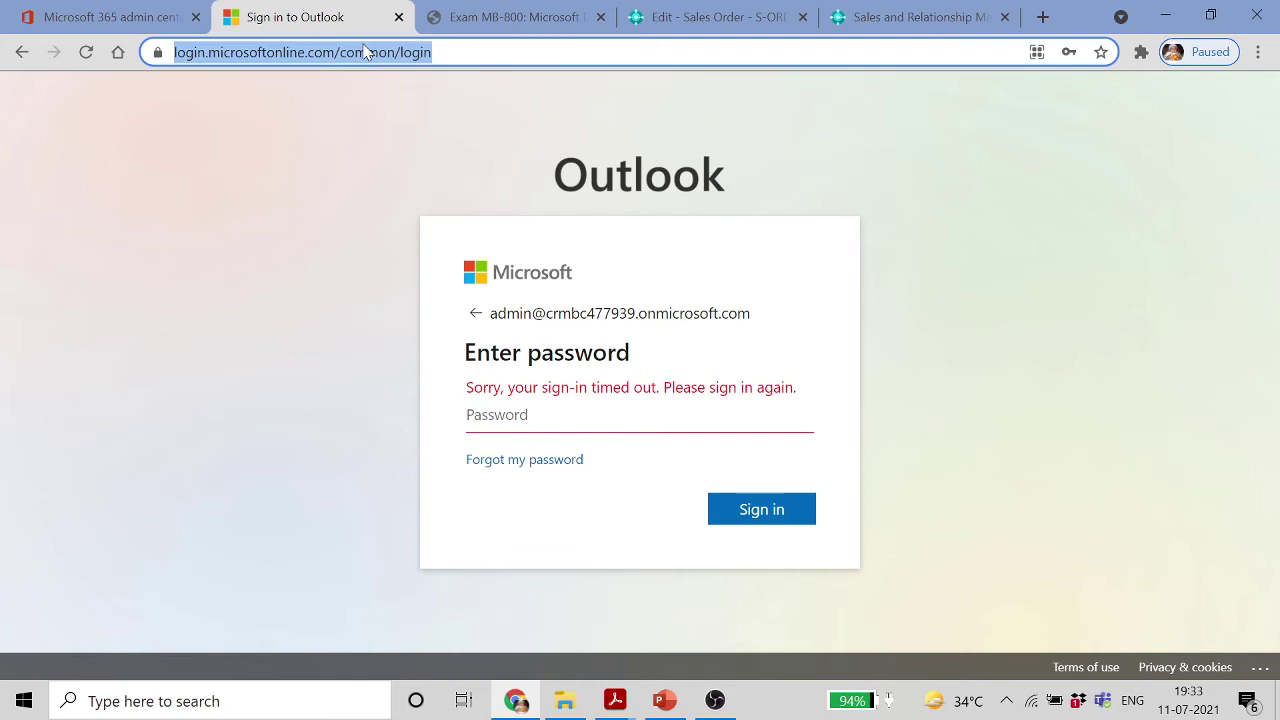
# Go to the Outlook mail address and expand the 500 error's diagnostic details
pyautogui.write('OUT')
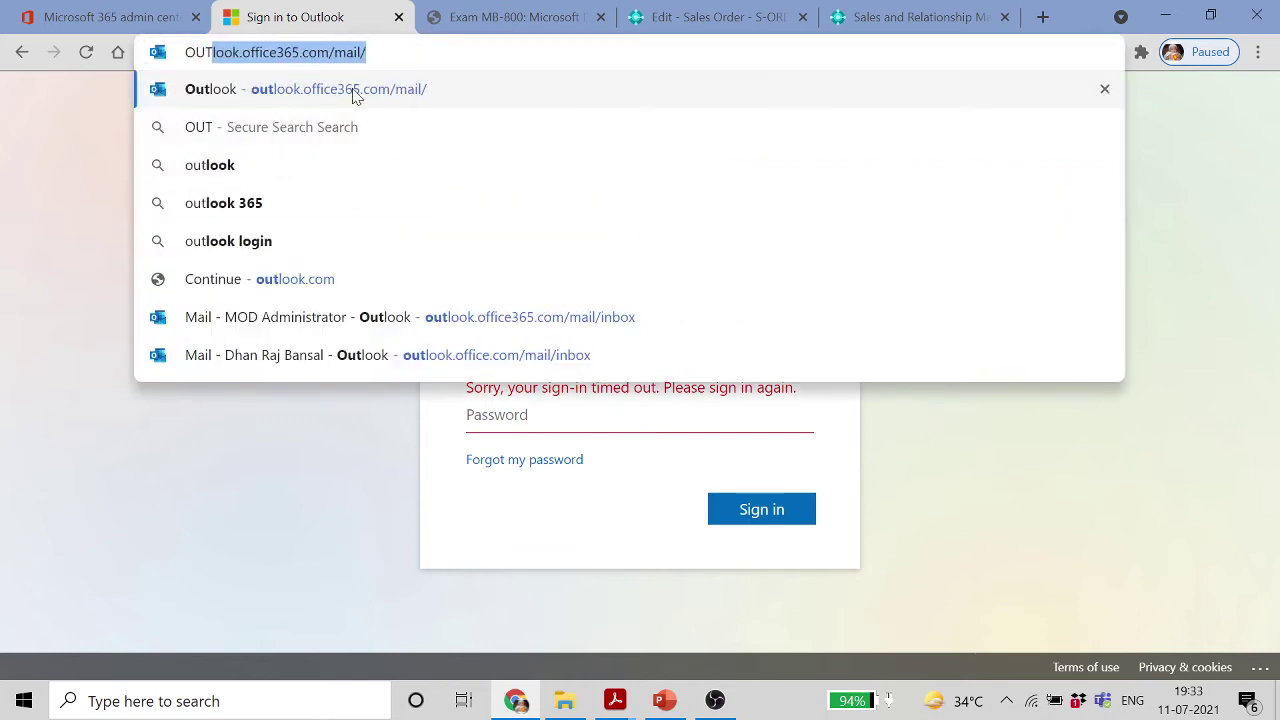
pyautogui.click(352, 92)
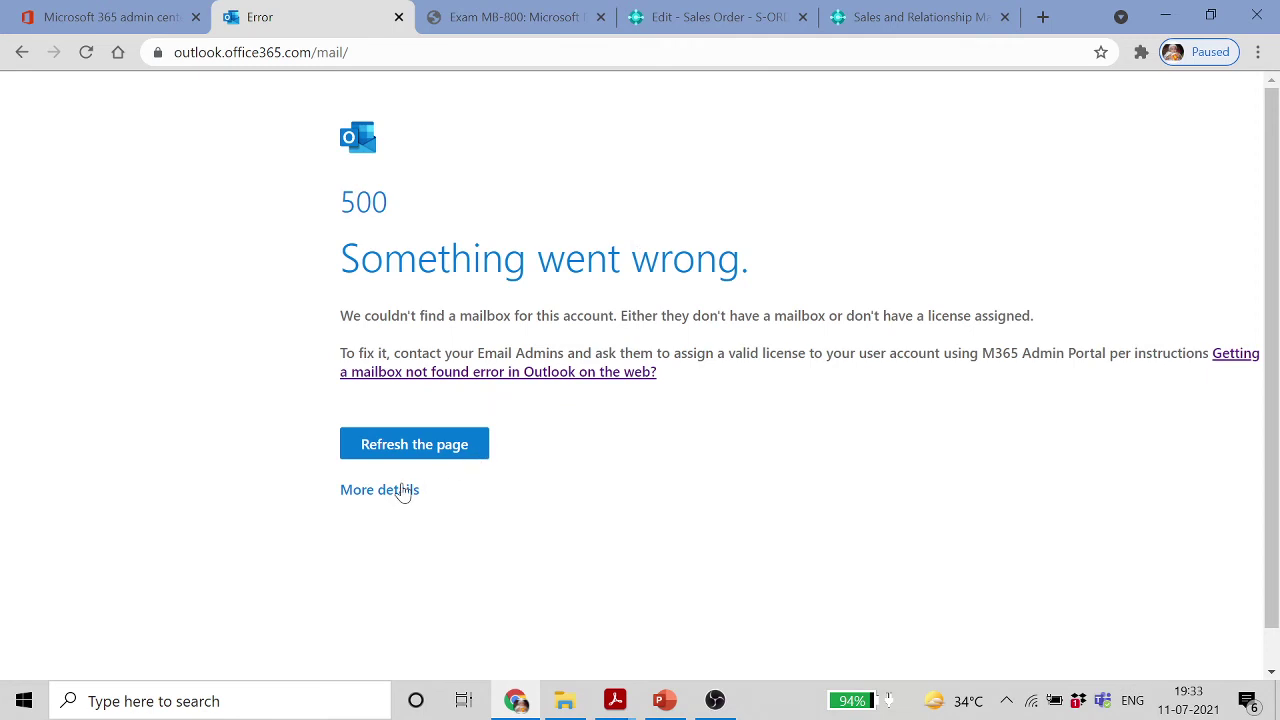
pyautogui.click(404, 492)
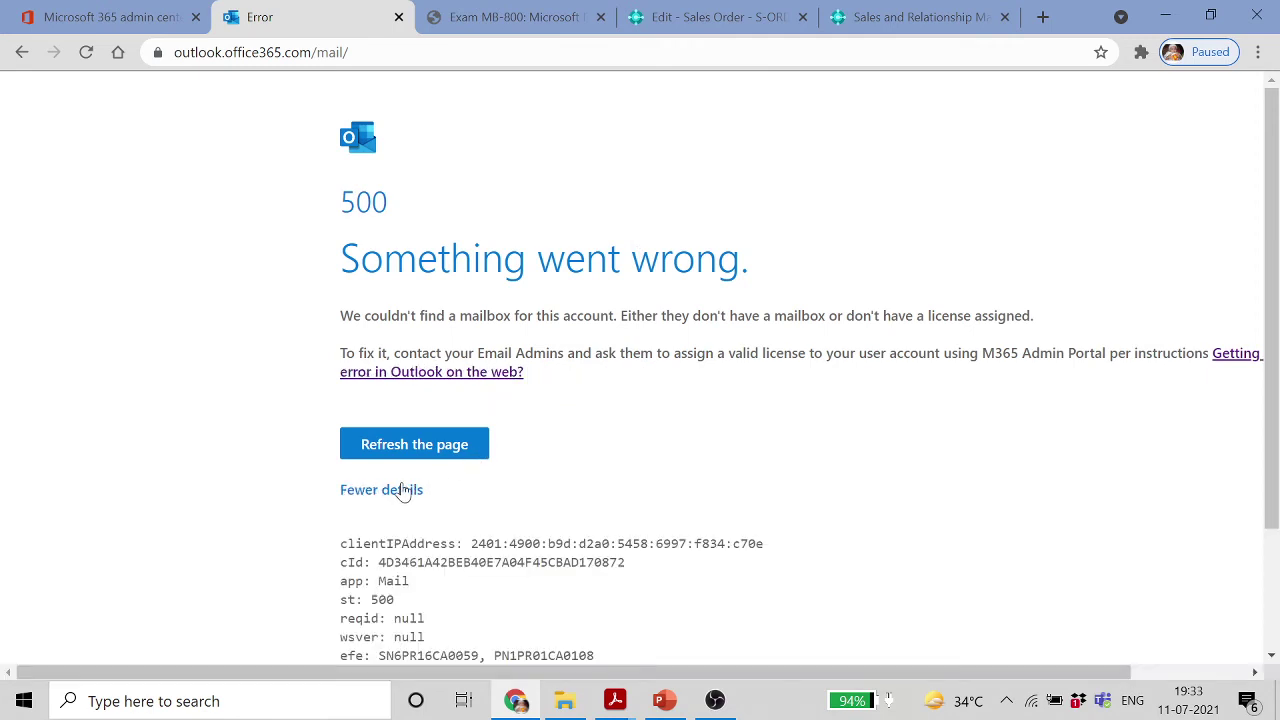
# Retry the Outlook inbox, open the mailbox-not-found help article, then return to the error page
pyautogui.click(400, 52)
pyautogui.write('OUT')
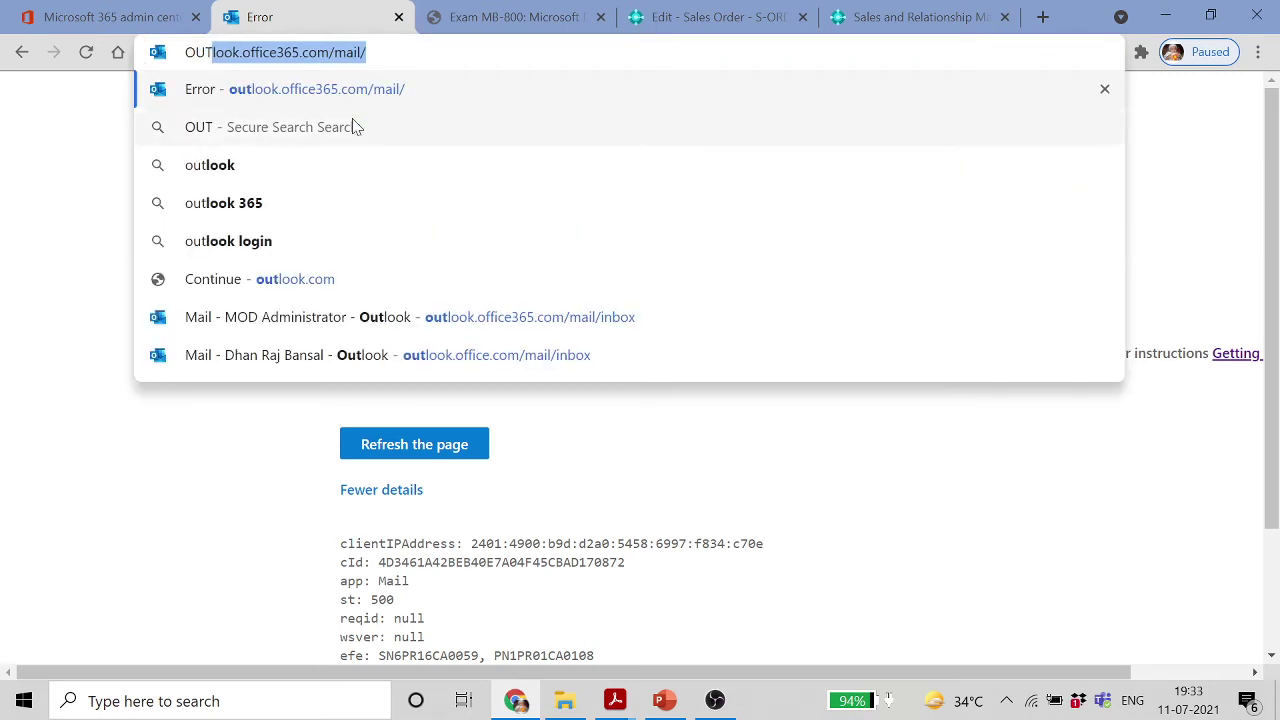
pyautogui.click(450, 320)
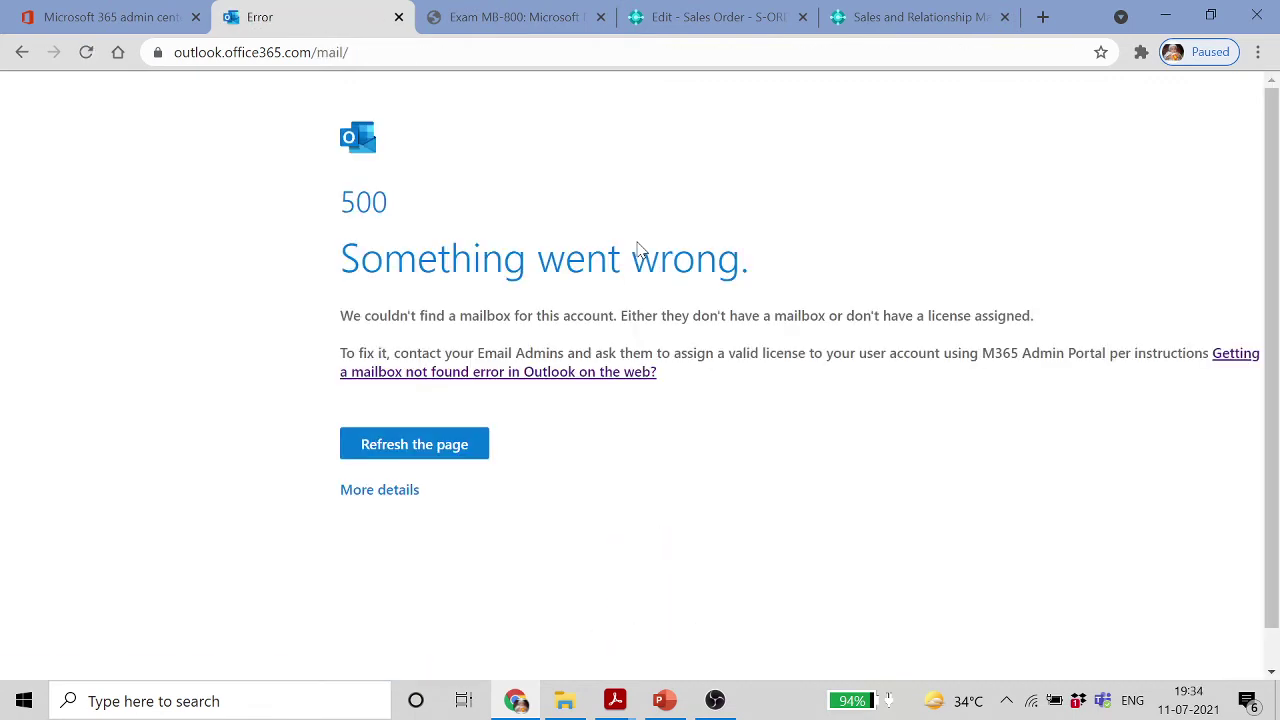
pyautogui.click(380, 490)
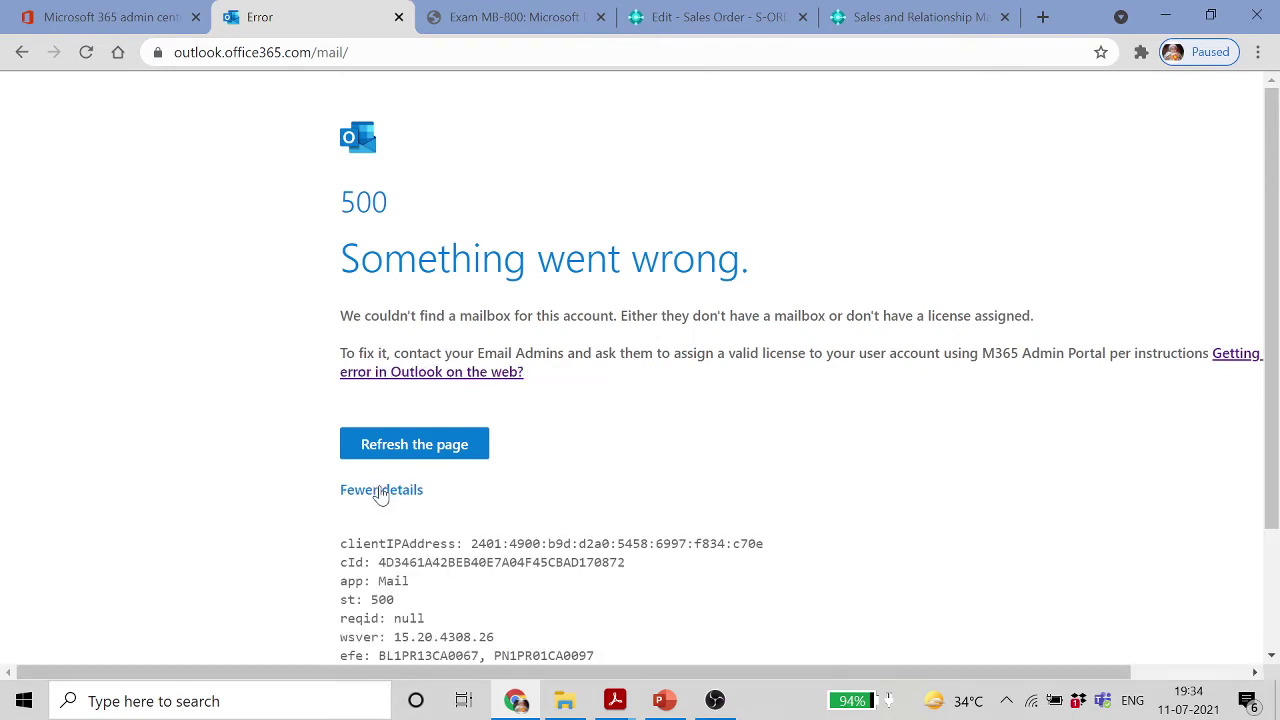
pyautogui.click(467, 372)
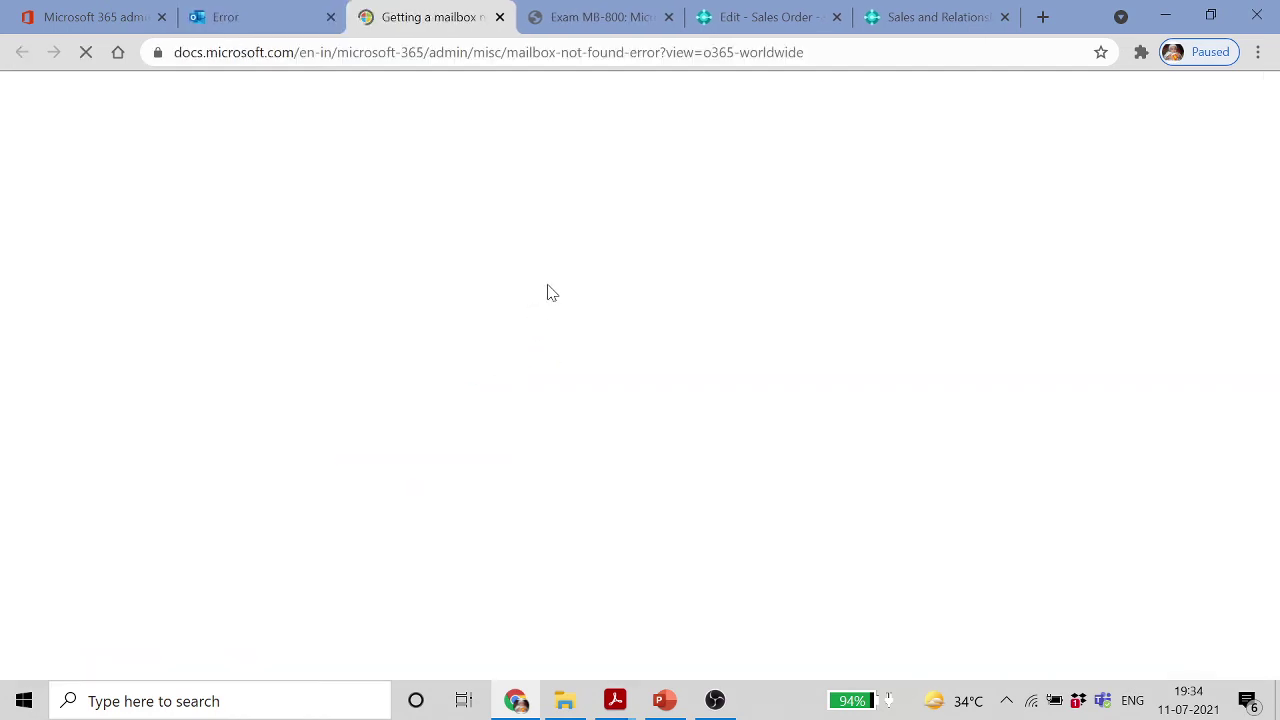
pyautogui.click(258, 18)
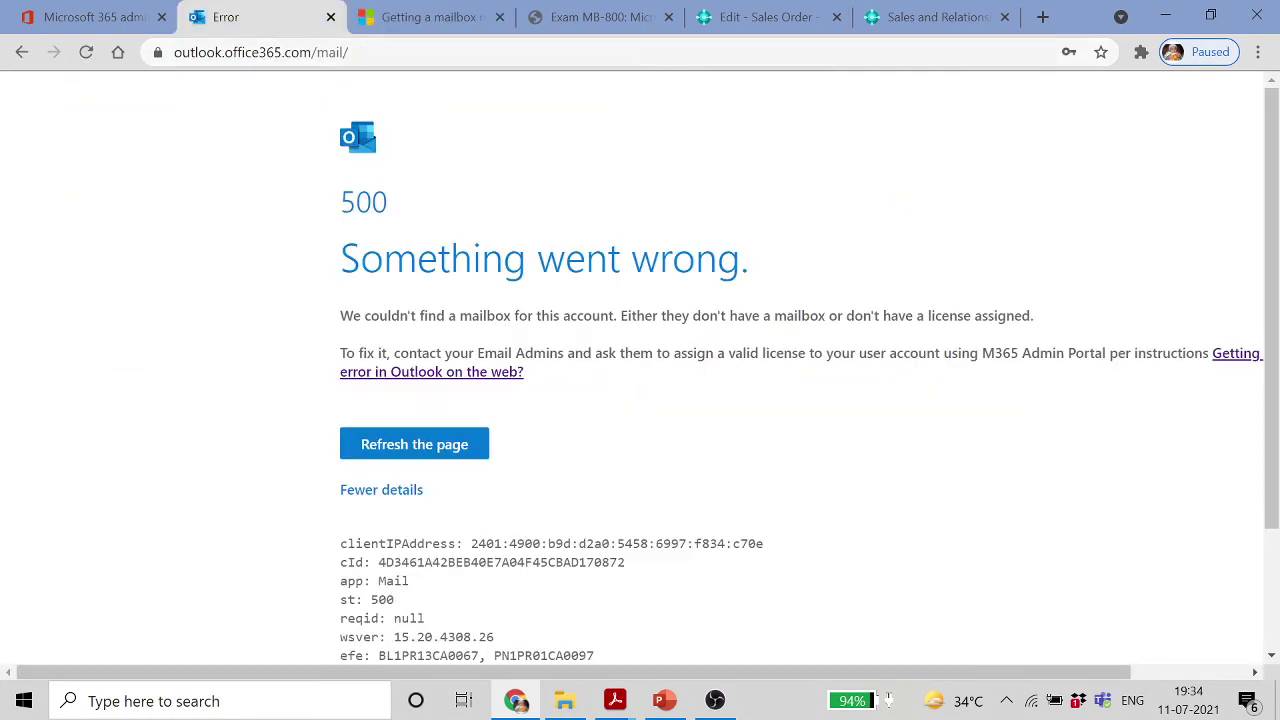
pyautogui.click(296, 52)
pyautogui.write('OUT')
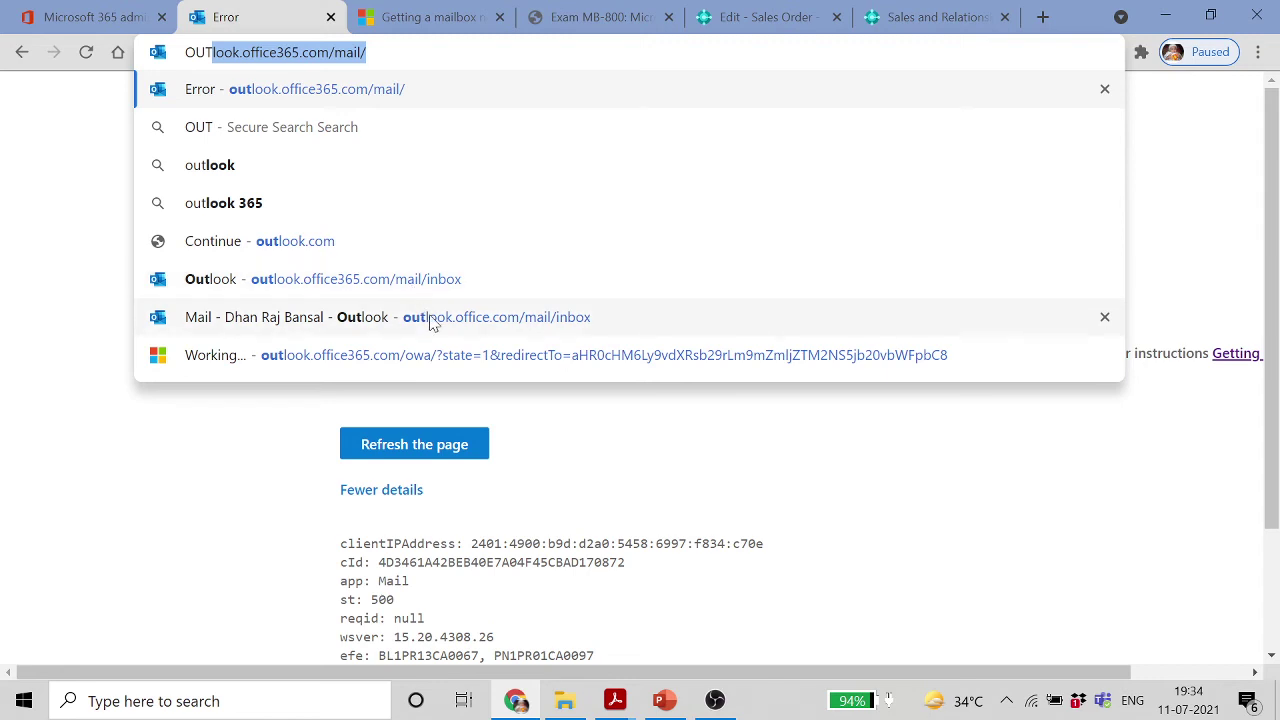
# Open the inbox, read the new-user message and Printed Copy failure notice, then return to Inbox
pyautogui.click(433, 319)
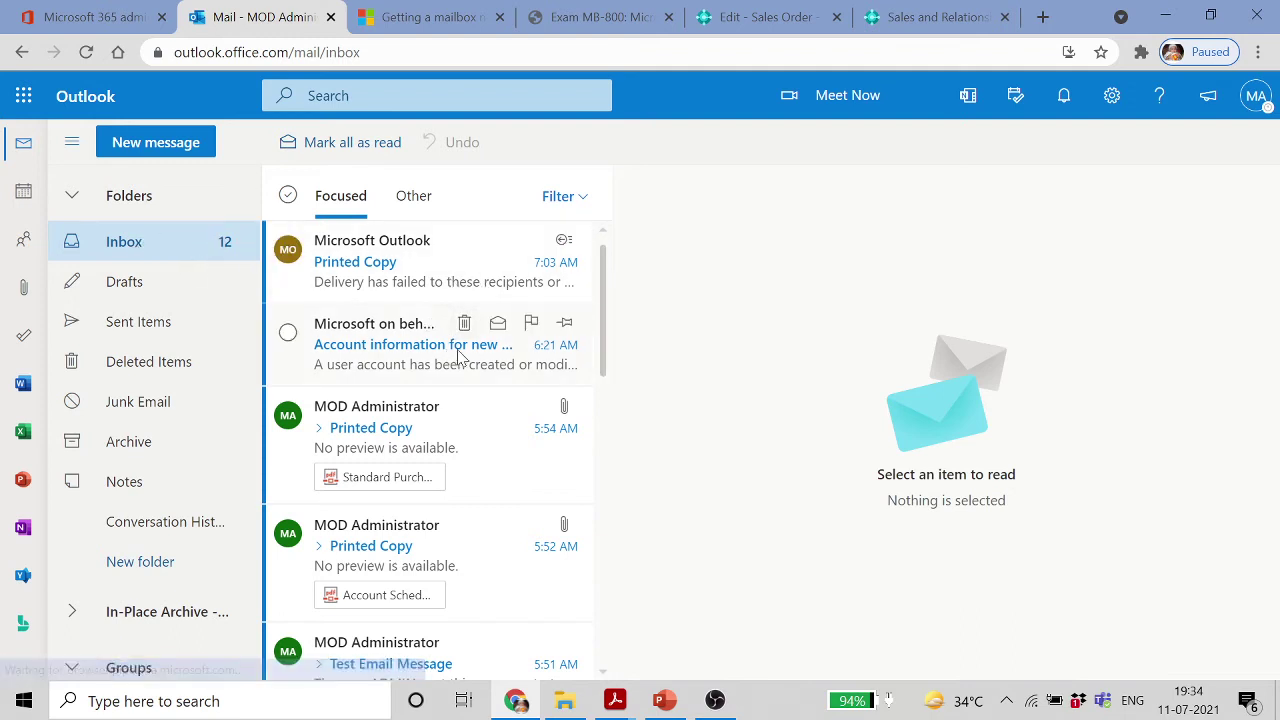
pyautogui.click(418, 368)
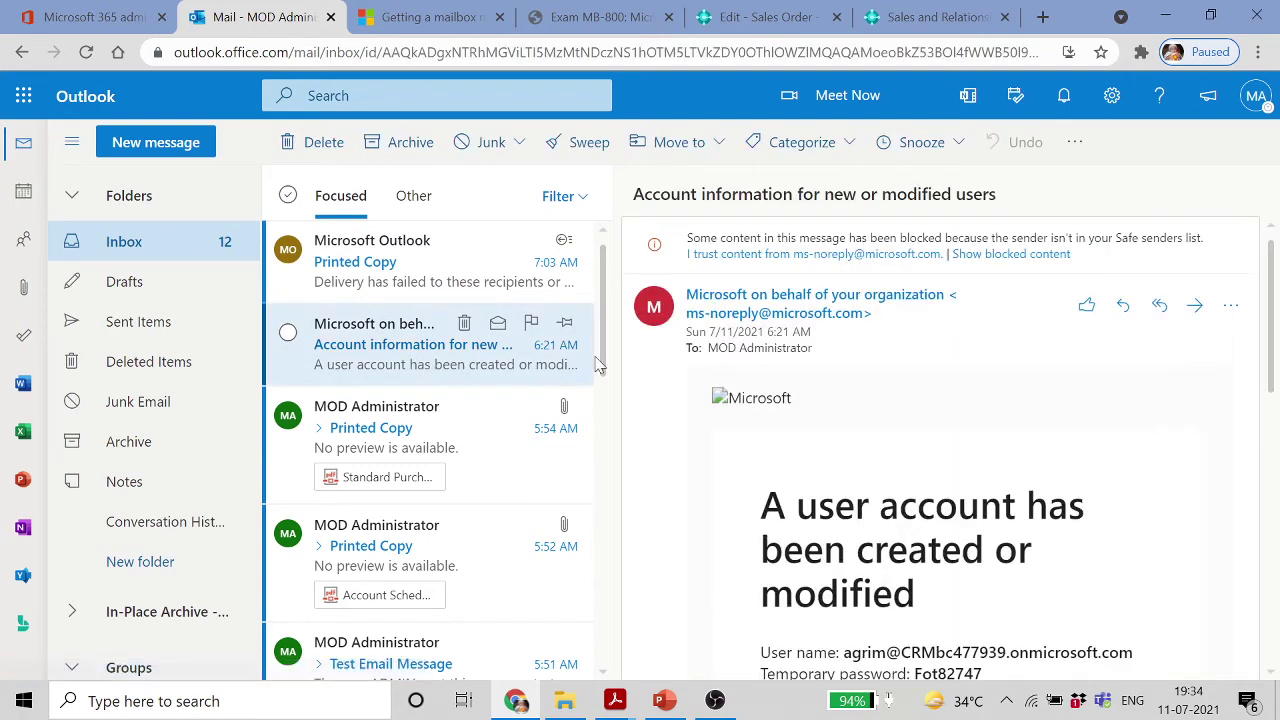
pyautogui.scroll(-2, 993, 420)
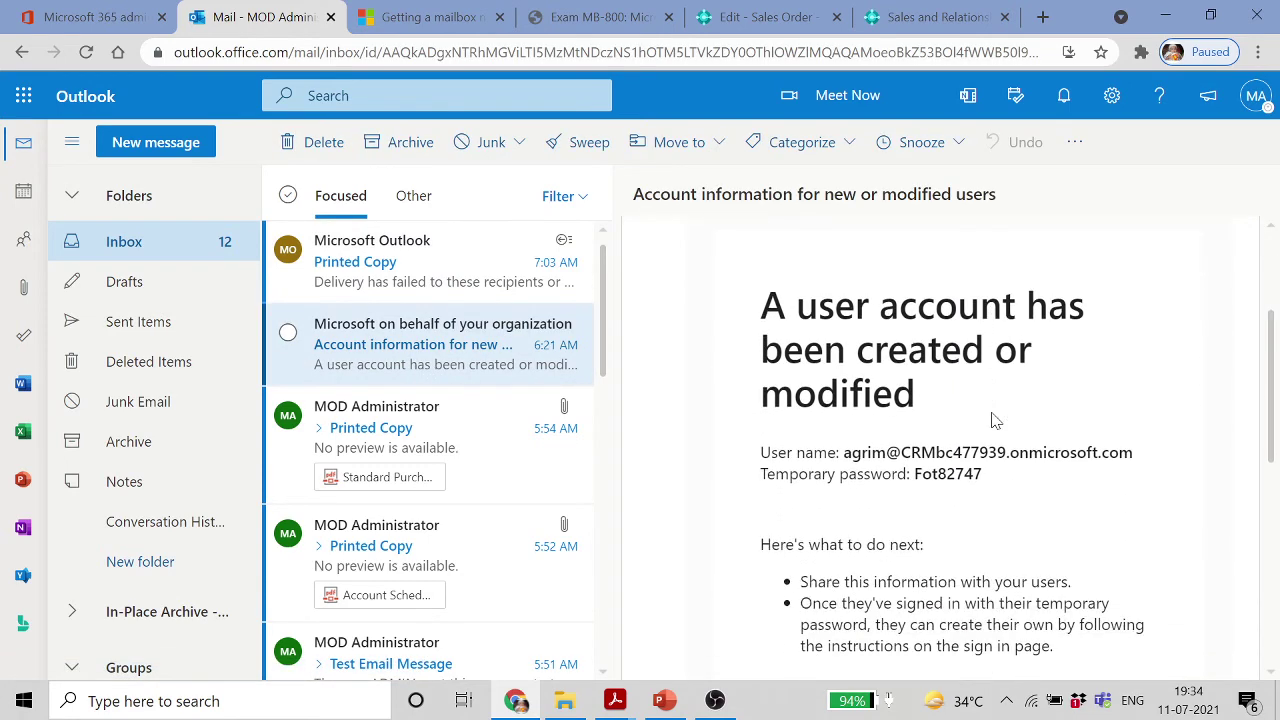
pyautogui.scroll(2, 911, 418)
pyautogui.scroll(-2, 1026, 450)
pyautogui.scroll(2, 1025, 445)
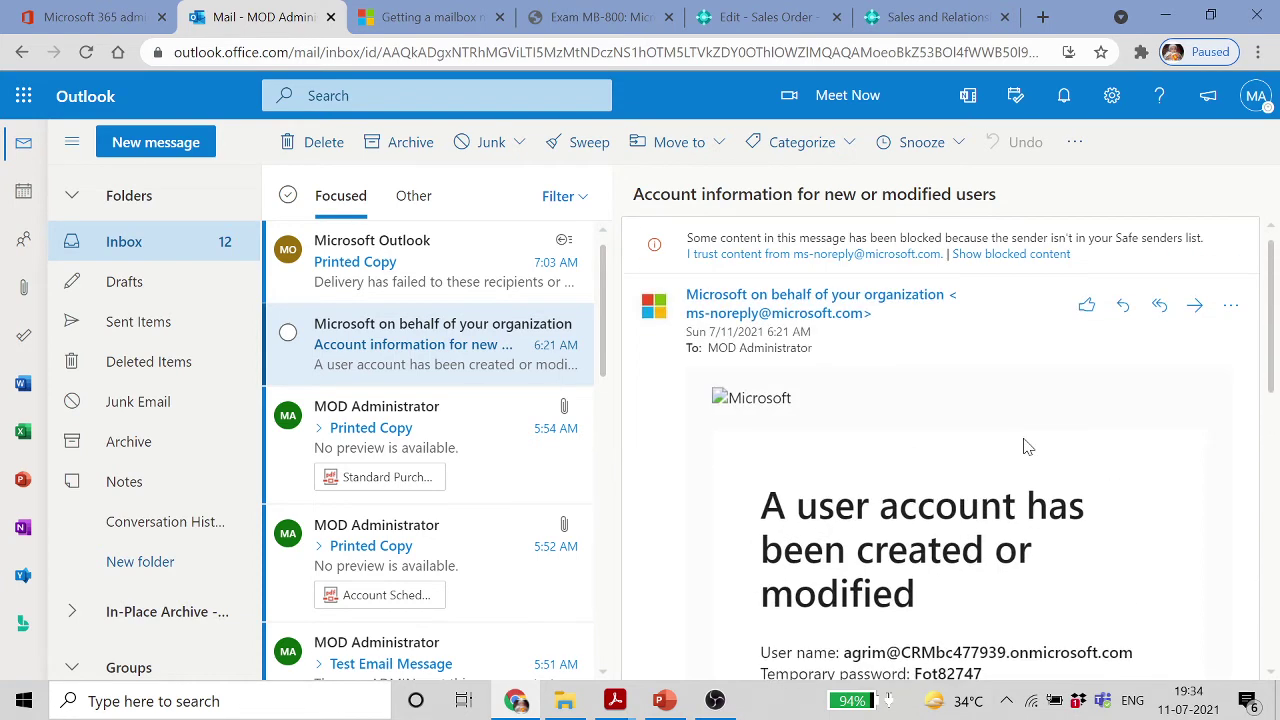
pyautogui.click(436, 279)
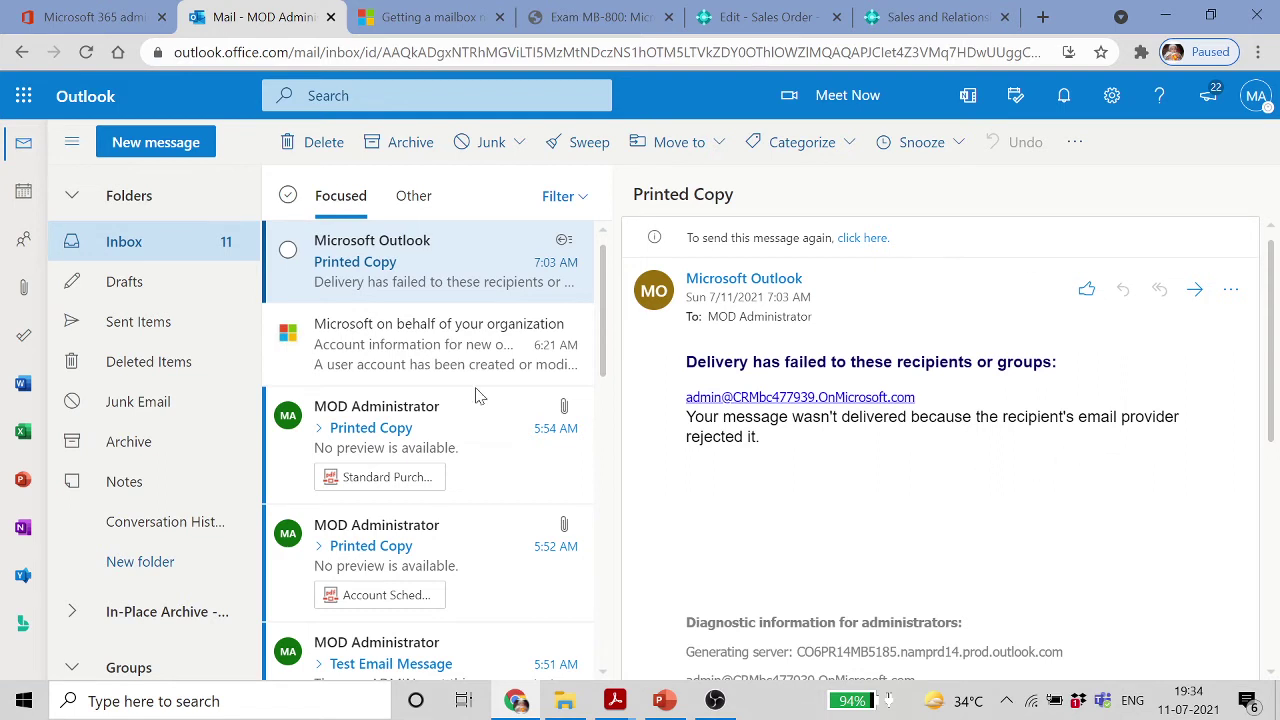
pyautogui.click(117, 243)
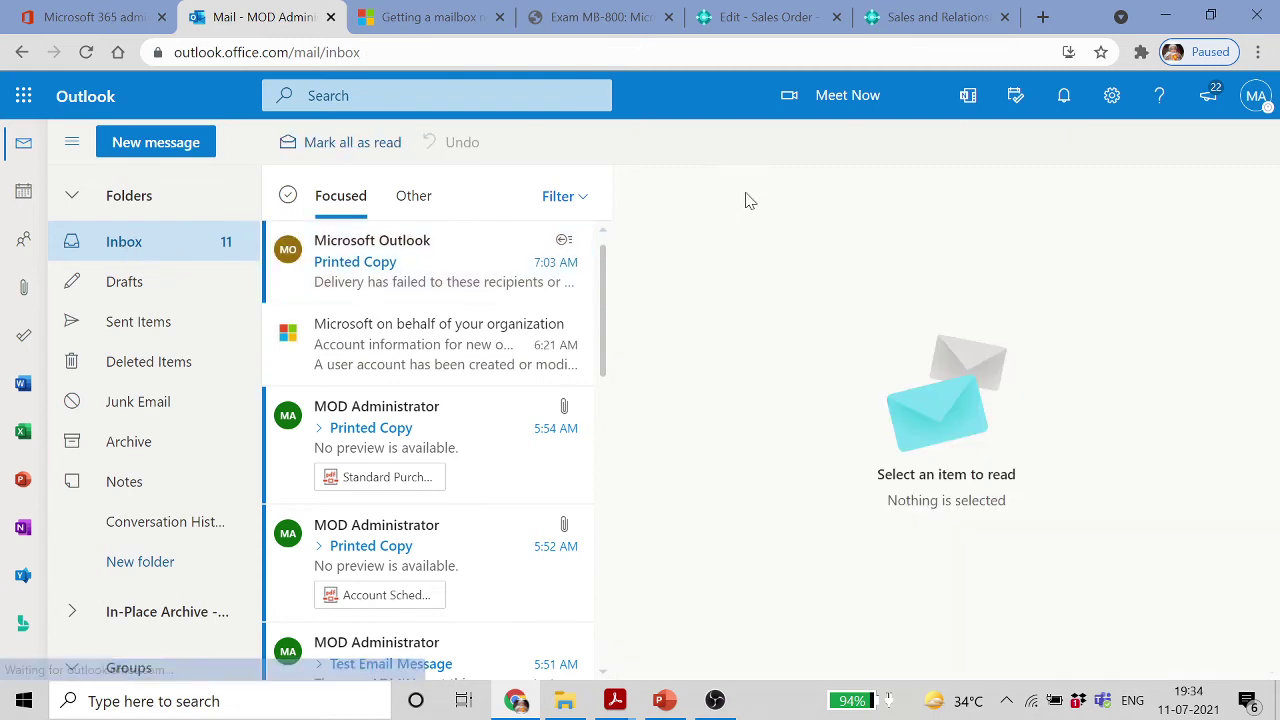
# Return to Business Central, start a new sales quote, then switch to sales order S-ORD101001
pyautogui.click(935, 17)
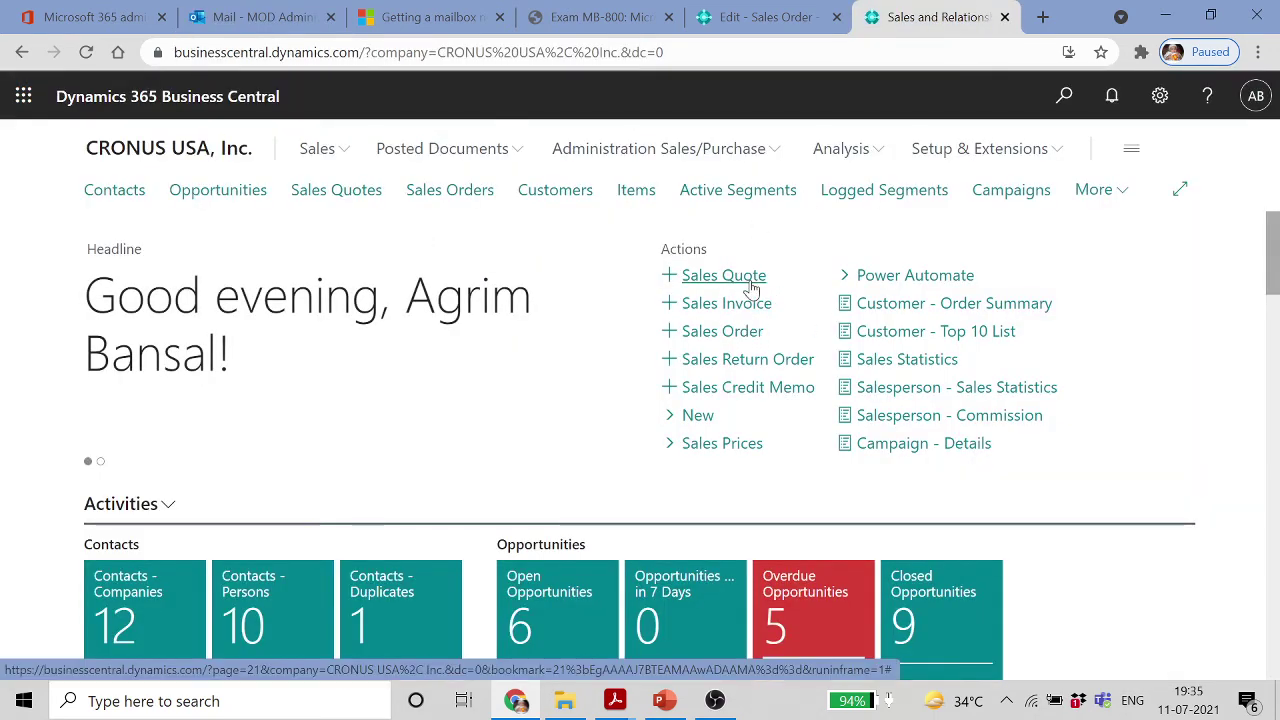
pyautogui.click(750, 282)
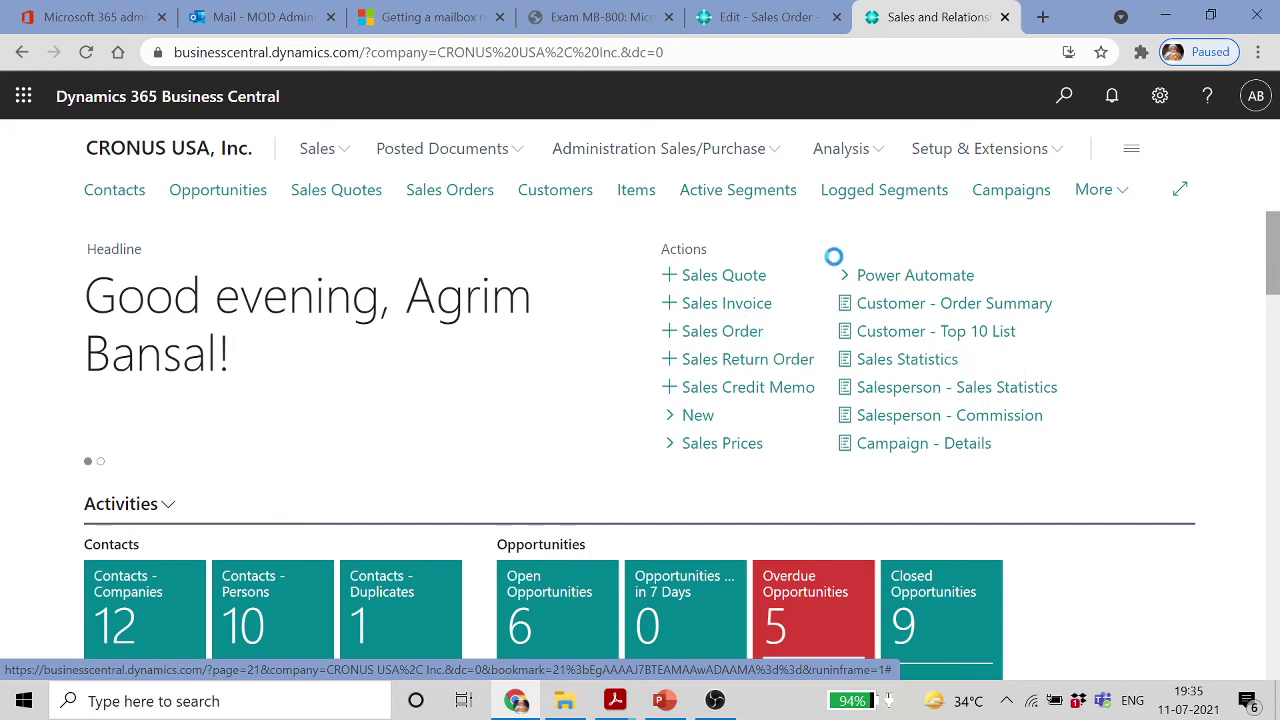
pyautogui.click(768, 12)
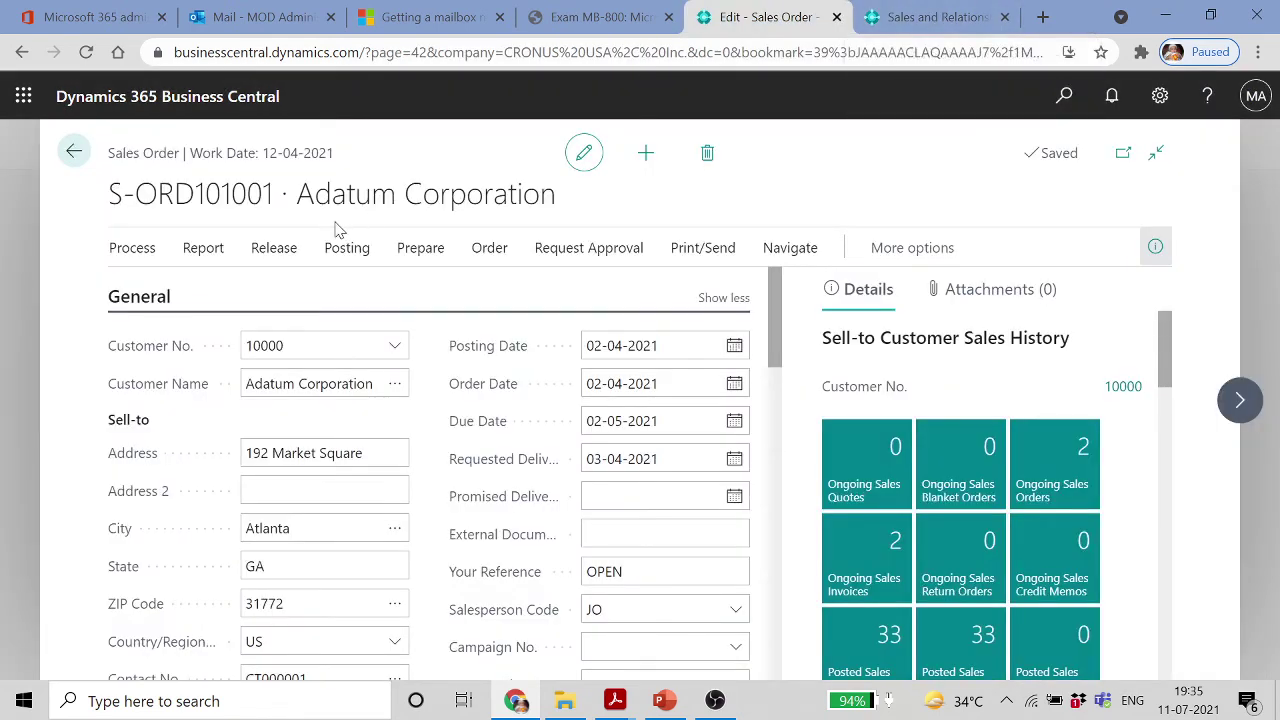
# Run Picking List by Order for S-ORD101001 with printer (Handled by the browser), then go to CRONUS home
pyautogui.click(206, 250)
pyautogui.click(228, 288)
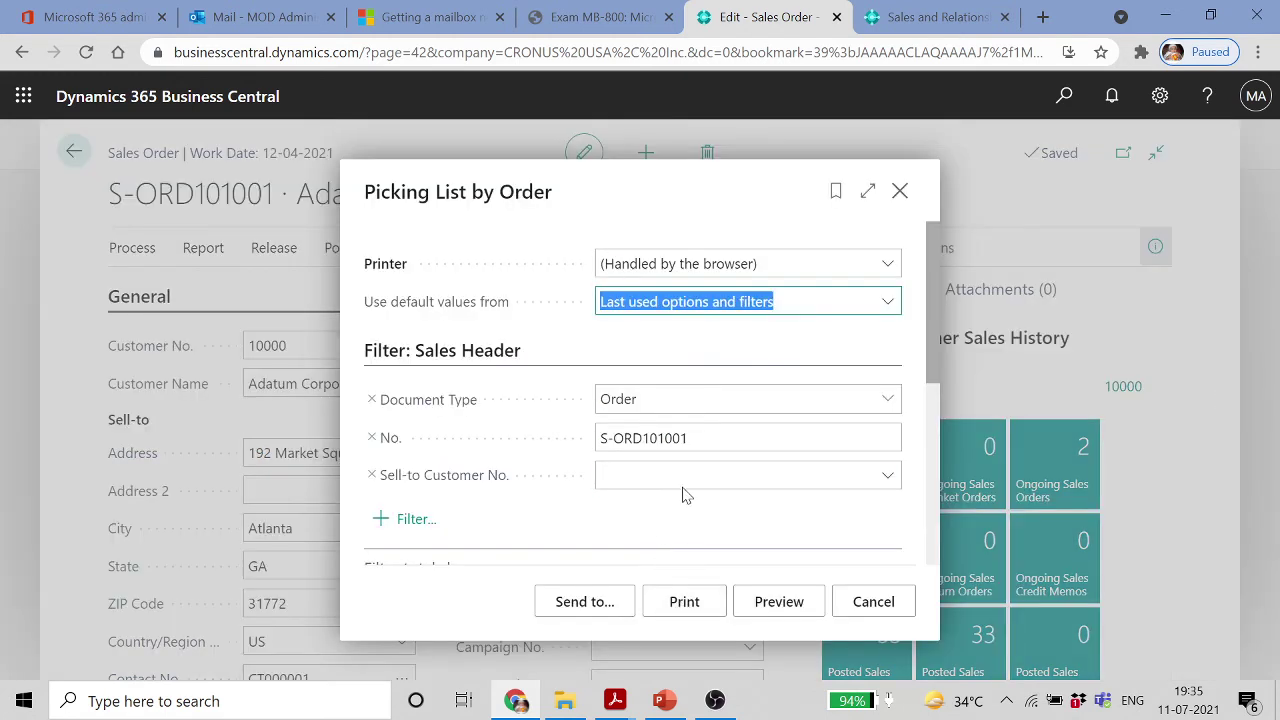
pyautogui.click(890, 267)
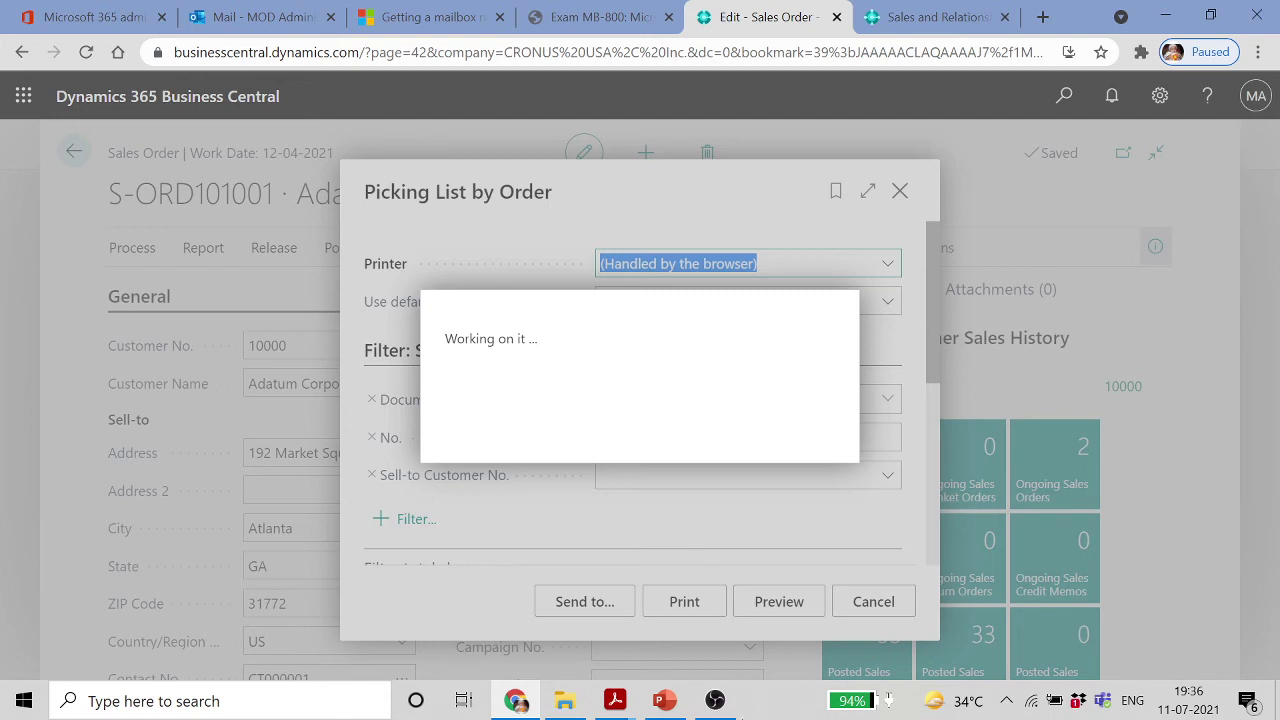
pyautogui.click(714, 700)
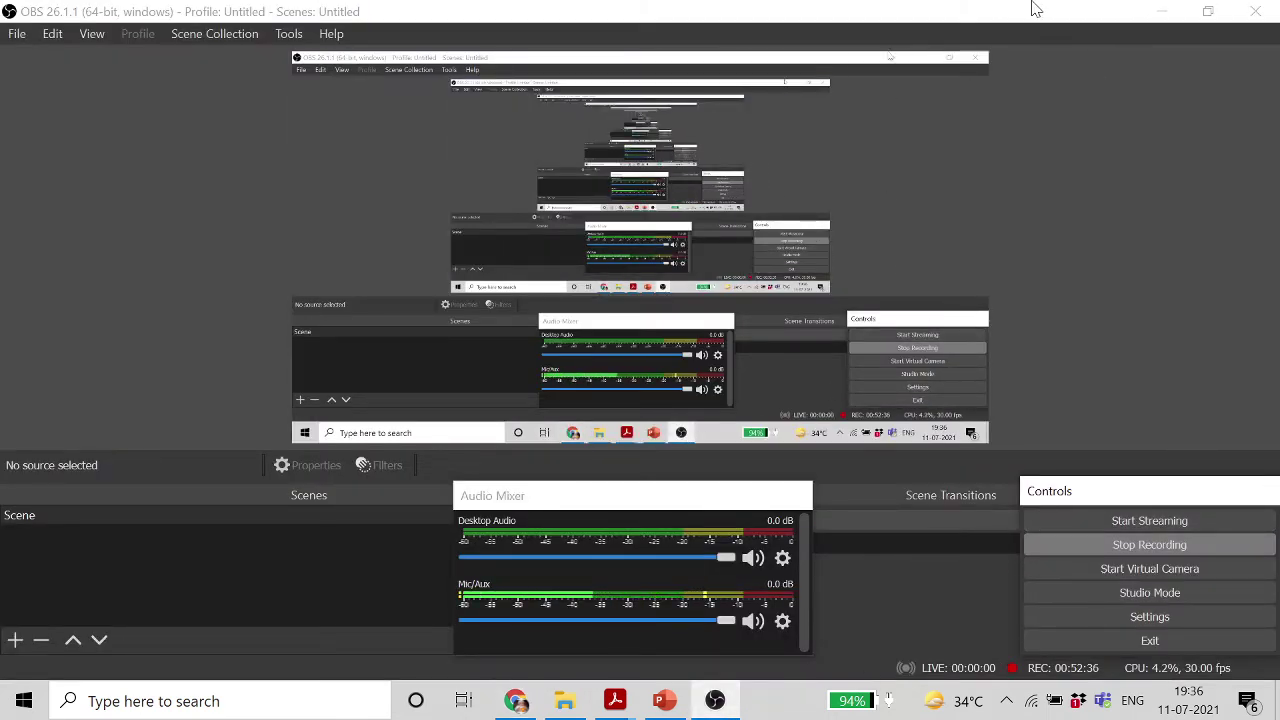
pyautogui.click(1162, 11)
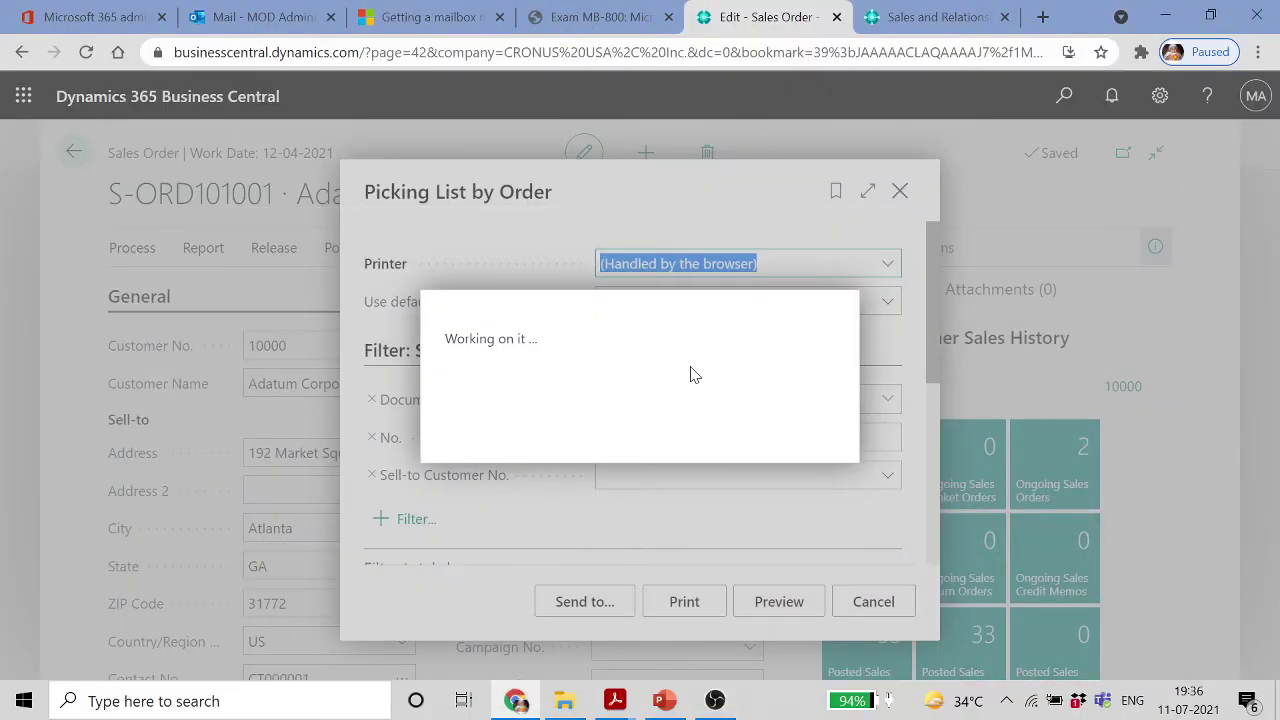
# Reload the stalled Business Central CRONUS home page
pyautogui.click(940, 17)
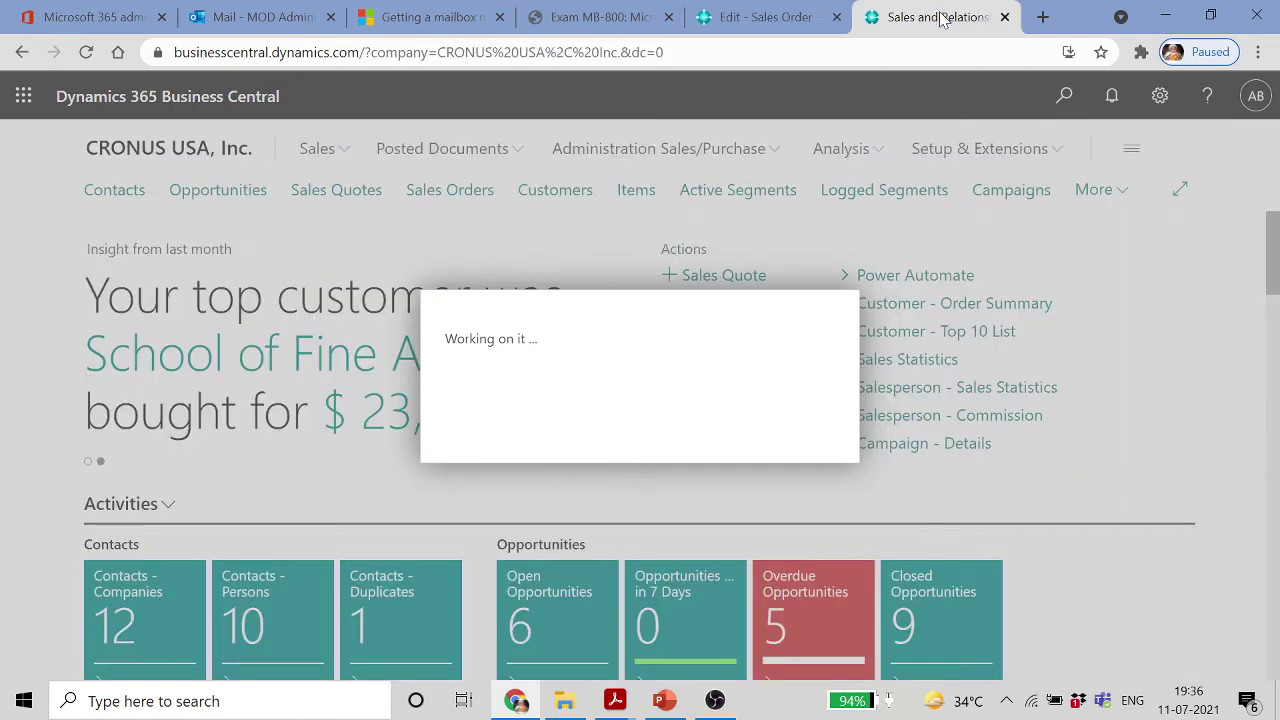
pyautogui.click(604, 52)
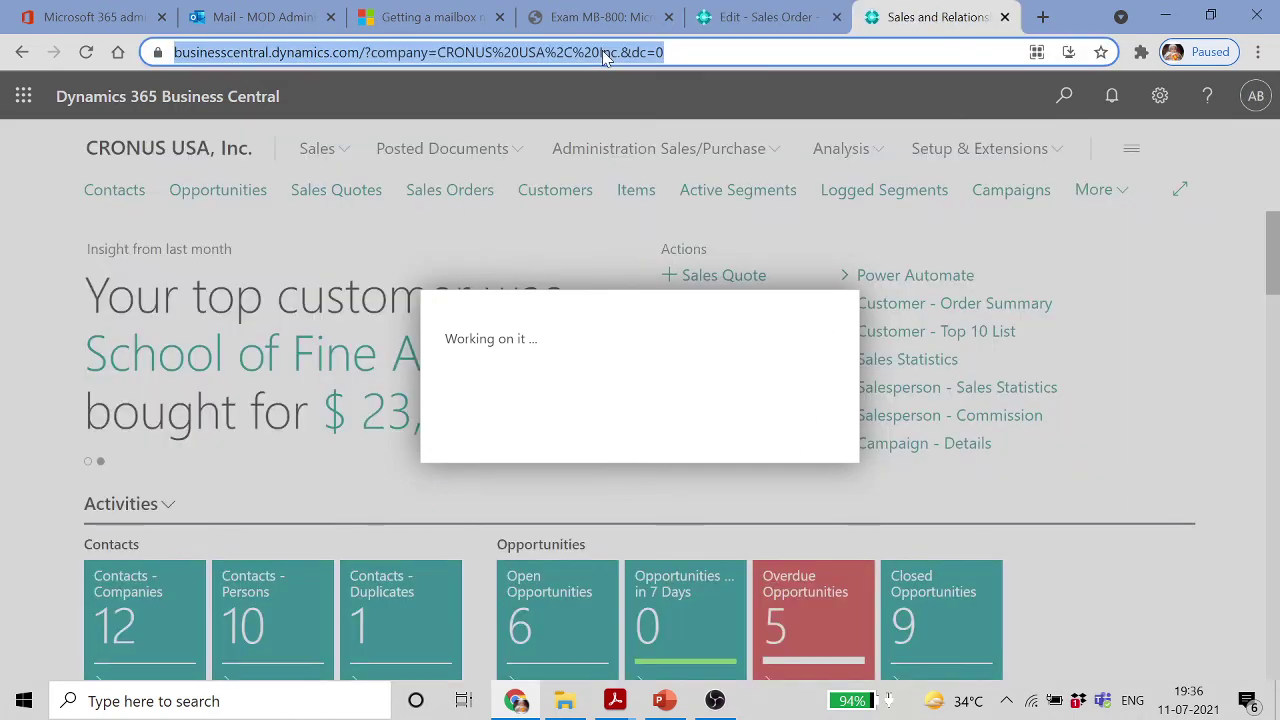
pyautogui.press('Return')
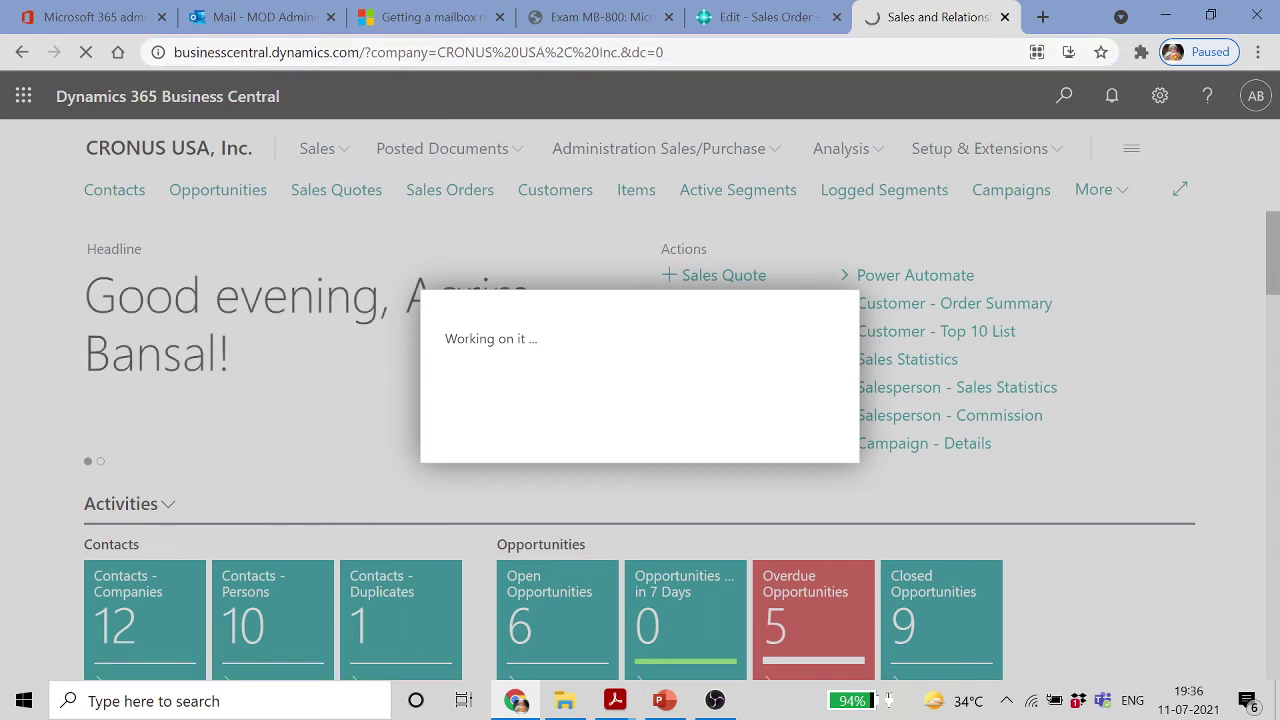
# Reset Wi-Fi, join another network, reload the page, and return to the Picking List request
pyautogui.click(1030, 704)
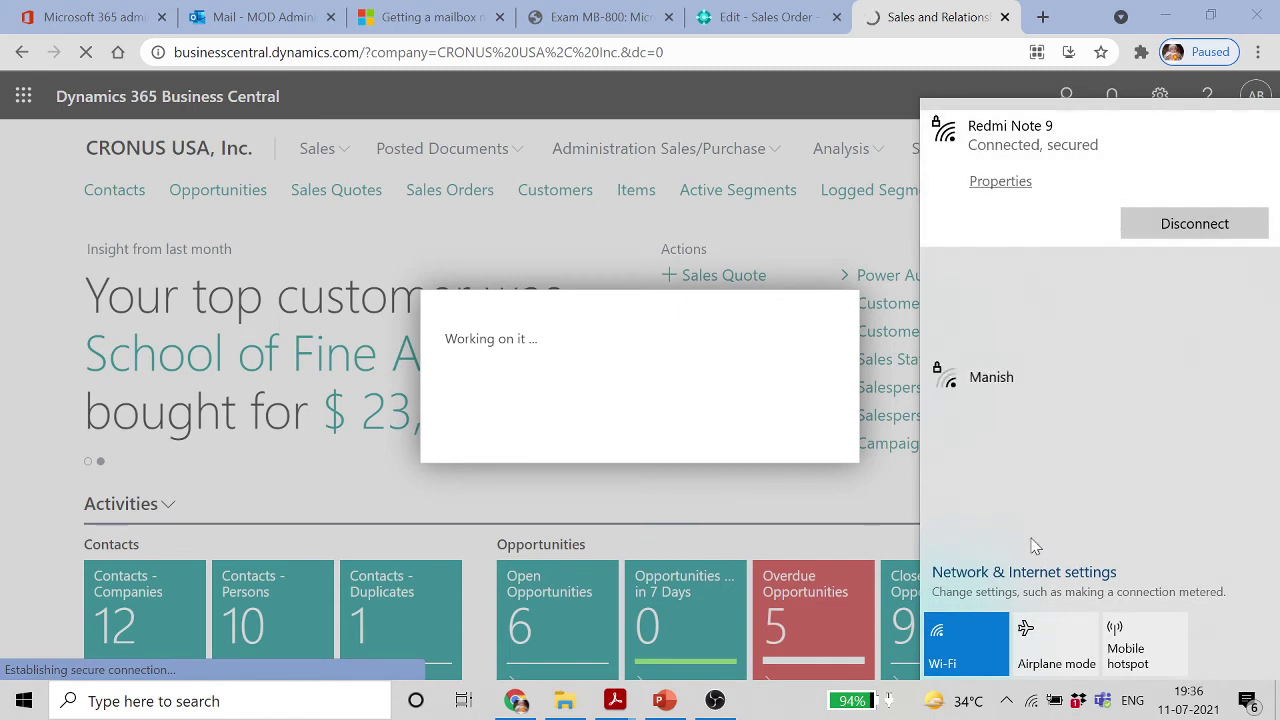
pyautogui.click(966, 643)
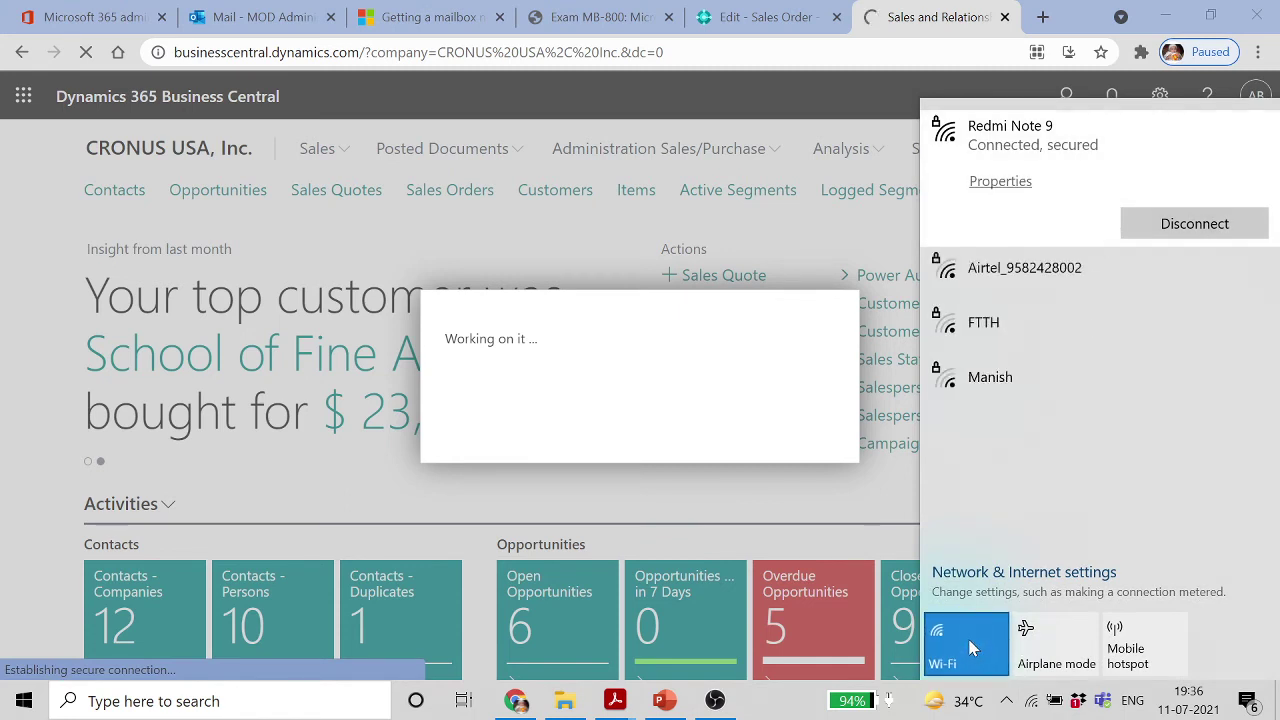
pyautogui.click(968, 650)
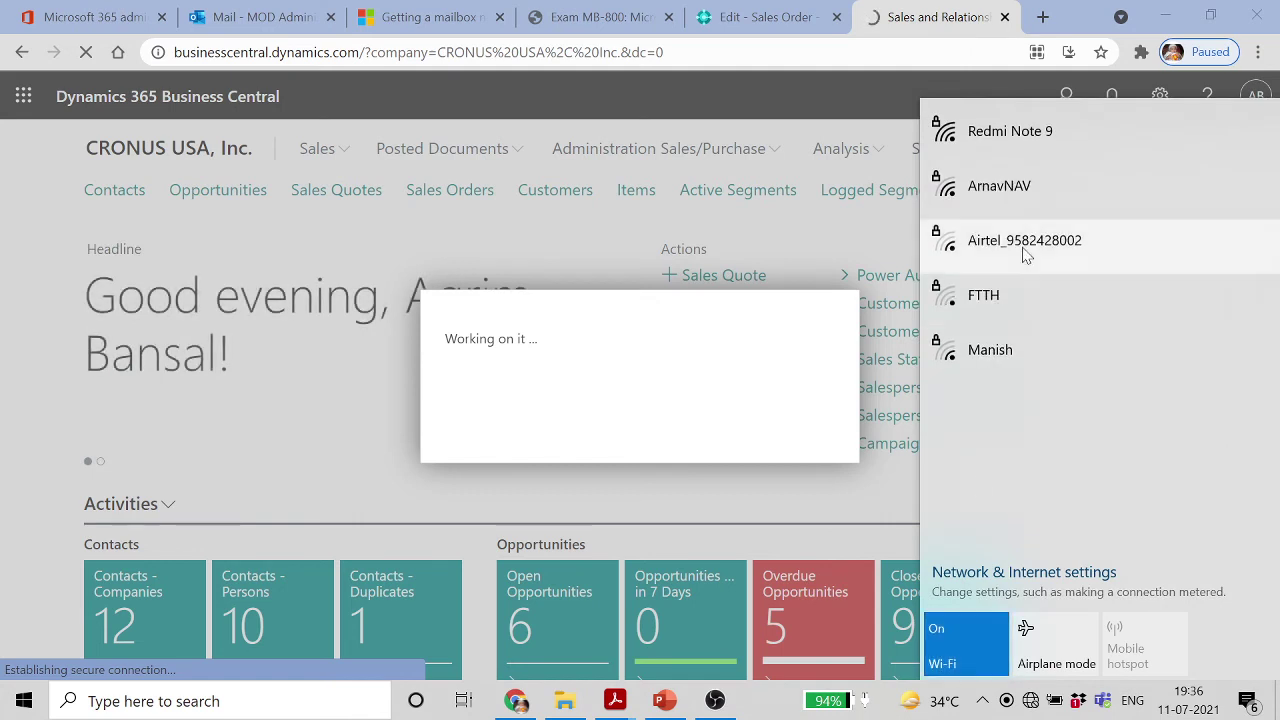
pyautogui.click(1057, 185)
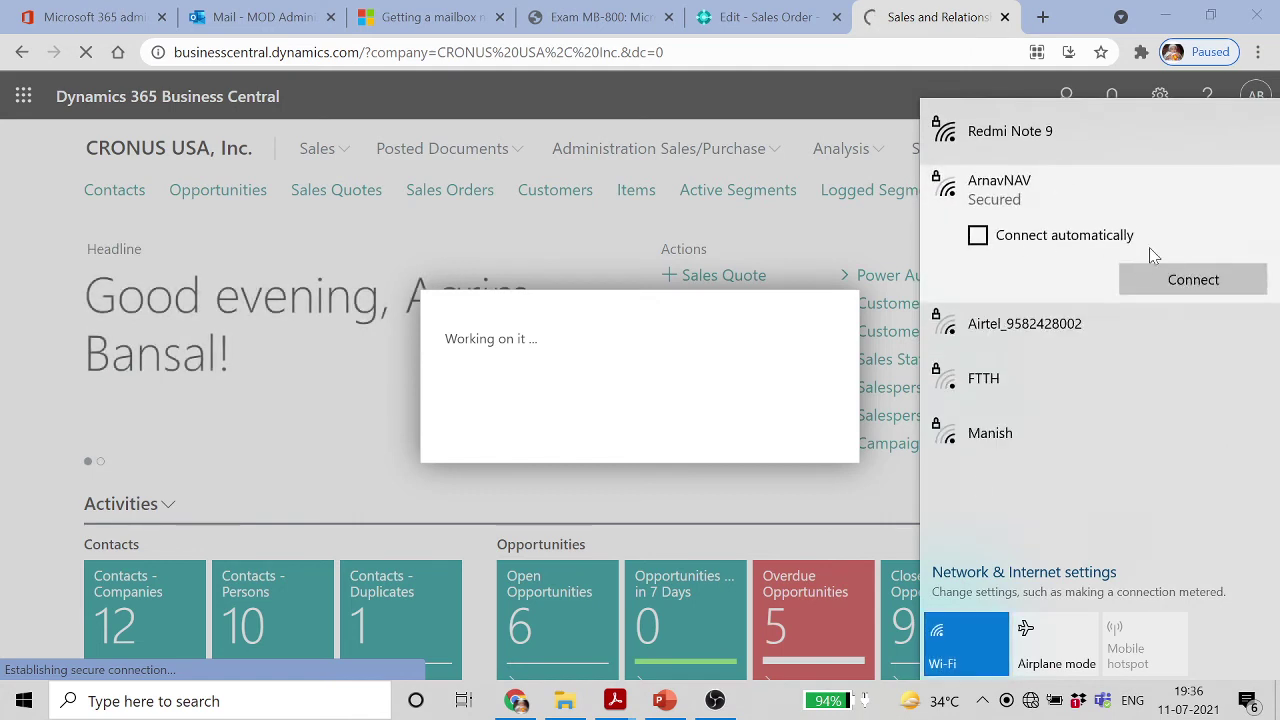
pyautogui.click(1160, 279)
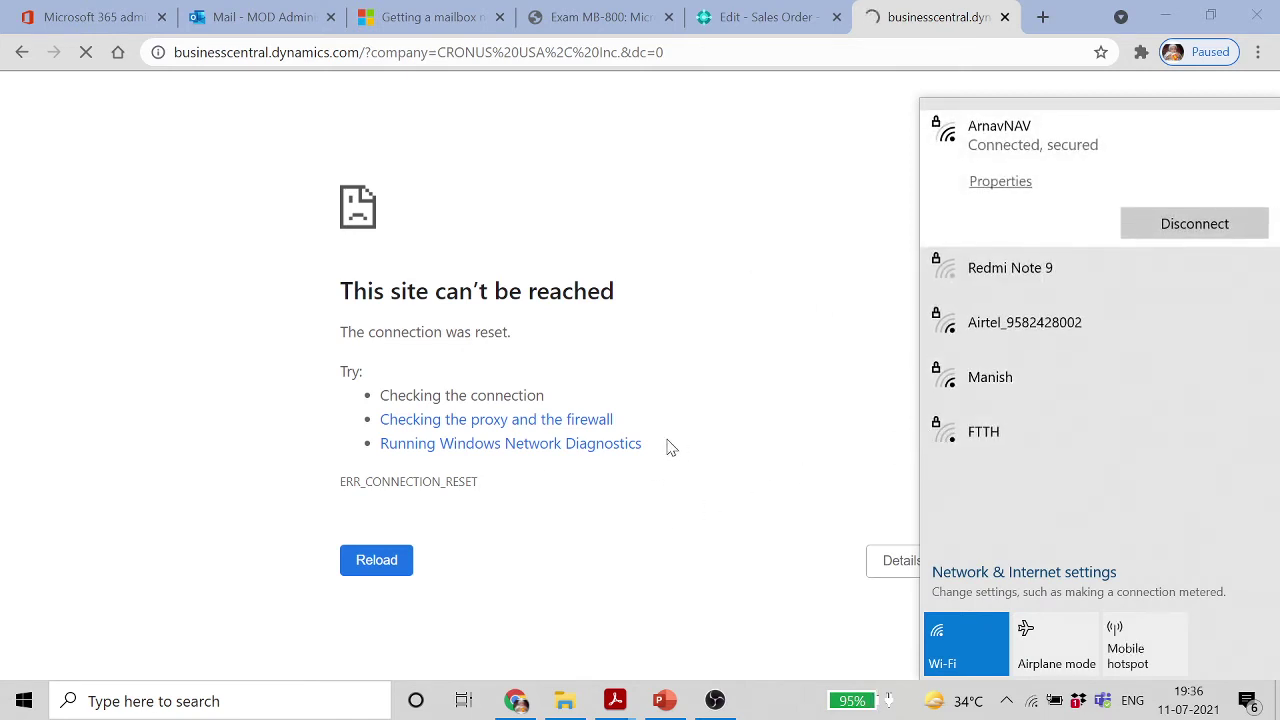
pyautogui.click(375, 560)
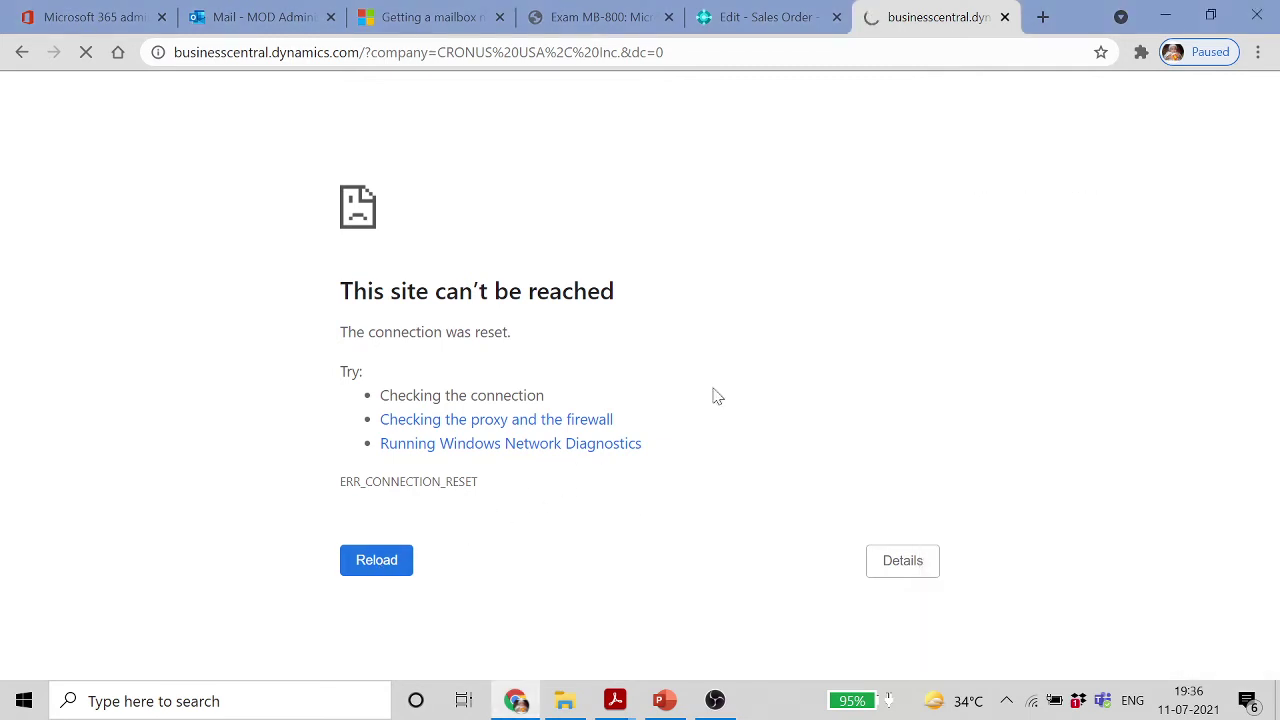
pyautogui.click(1032, 700)
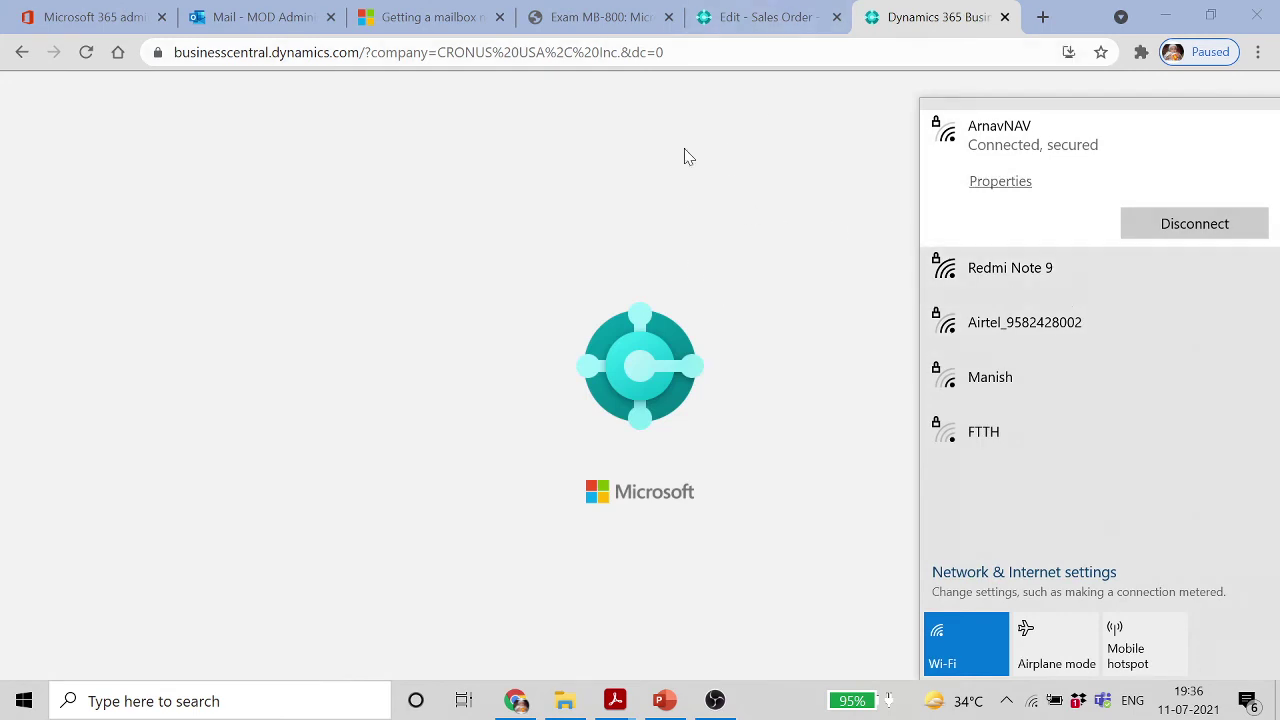
pyautogui.click(770, 22)
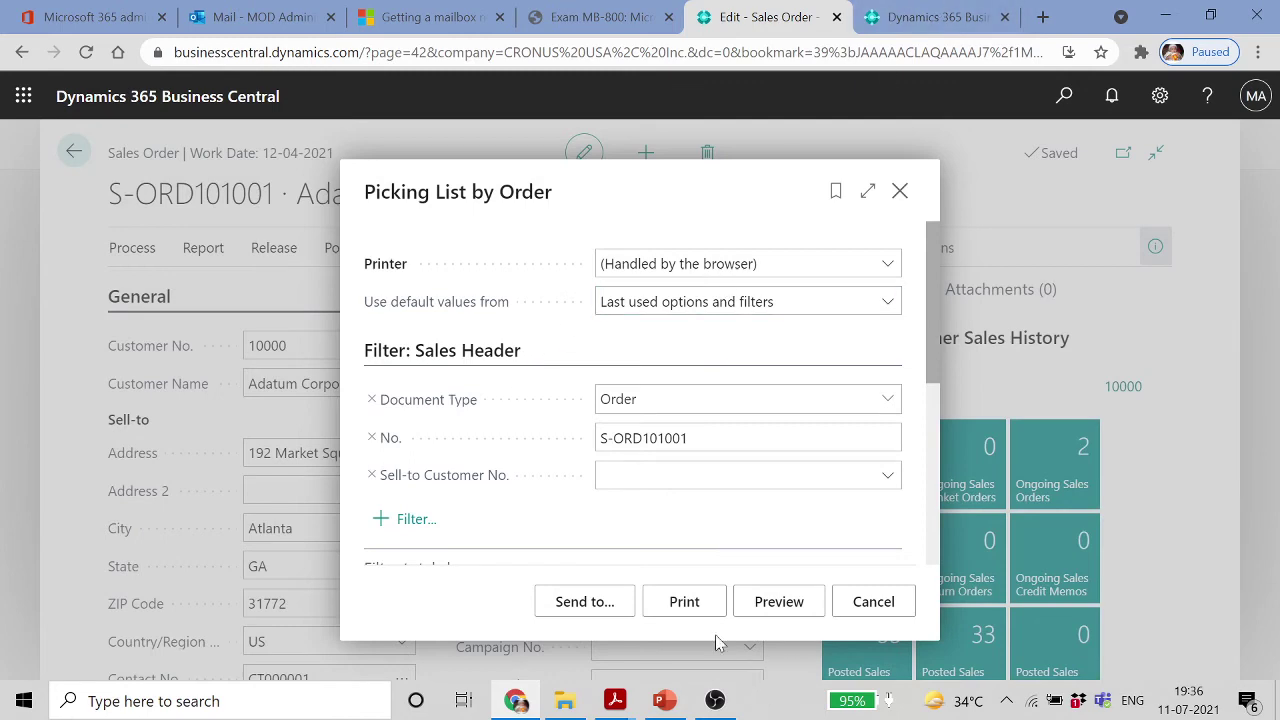
# Print the Picking List by Order to Save as PDF, saving 'PDF Report' on the Desktop
pyautogui.click(686, 604)
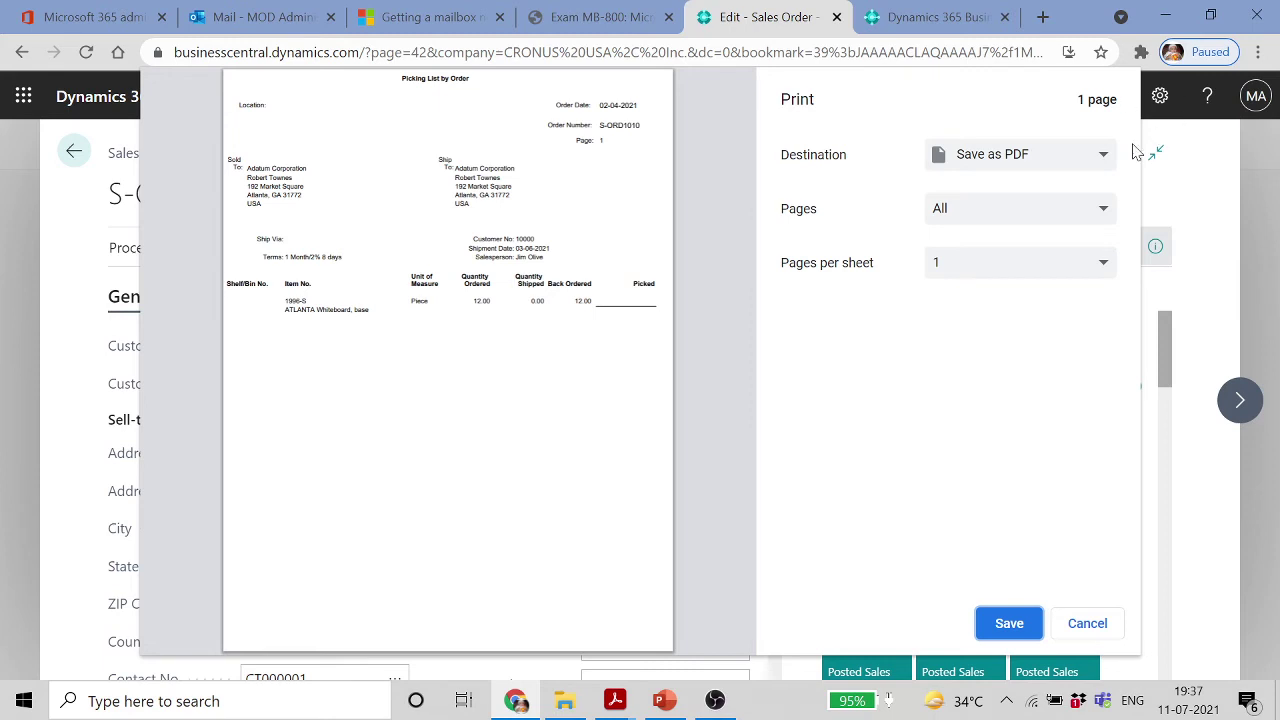
pyautogui.click(1104, 162)
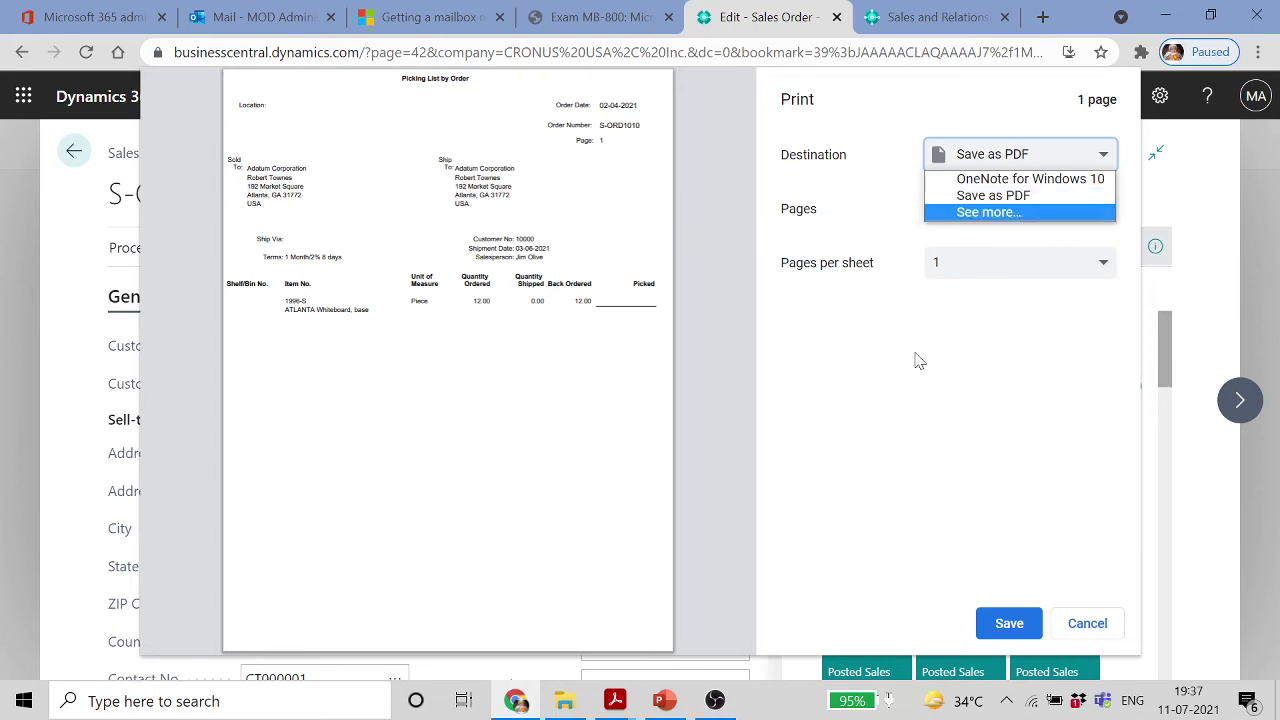
pyautogui.click(603, 288)
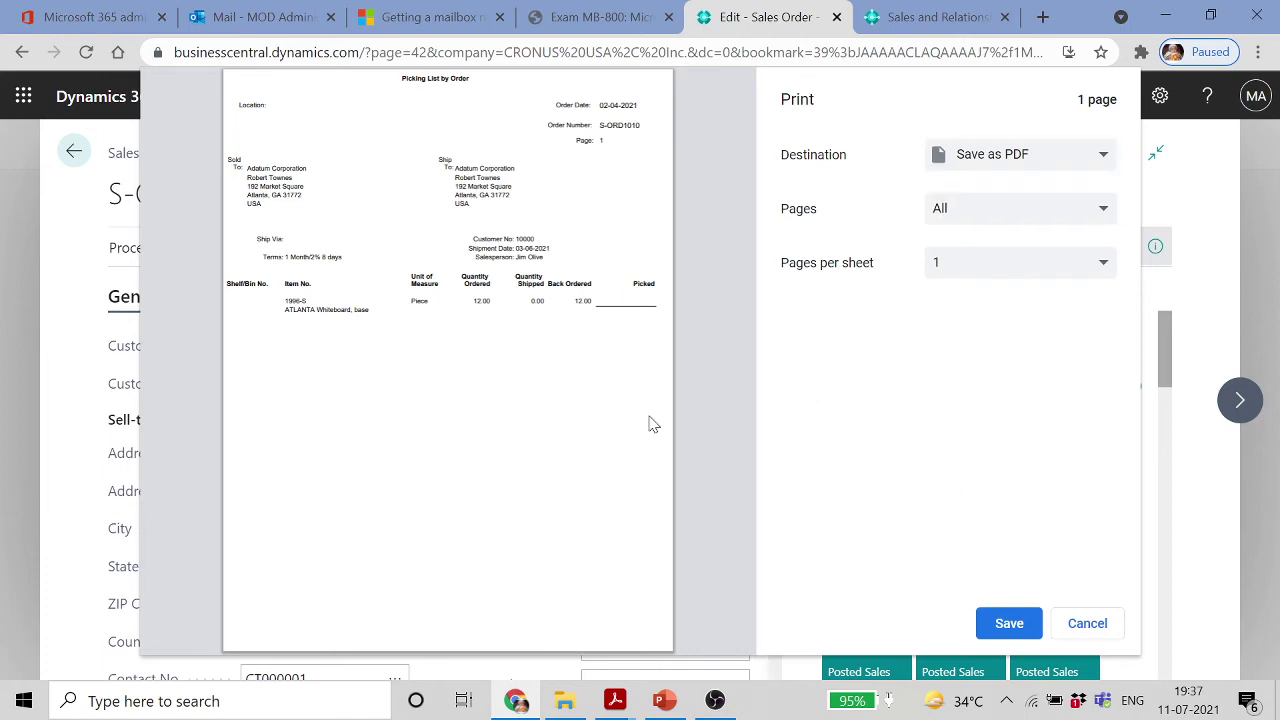
pyautogui.click(1008, 623)
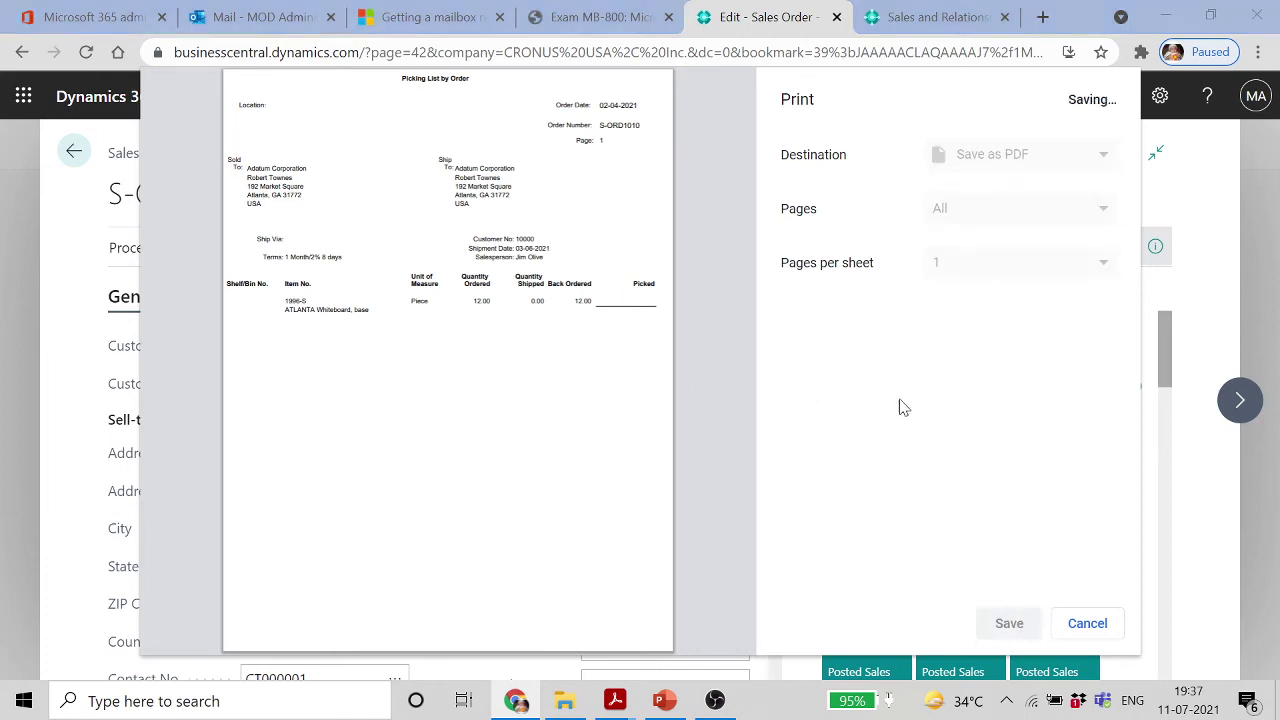
pyautogui.click(62, 175)
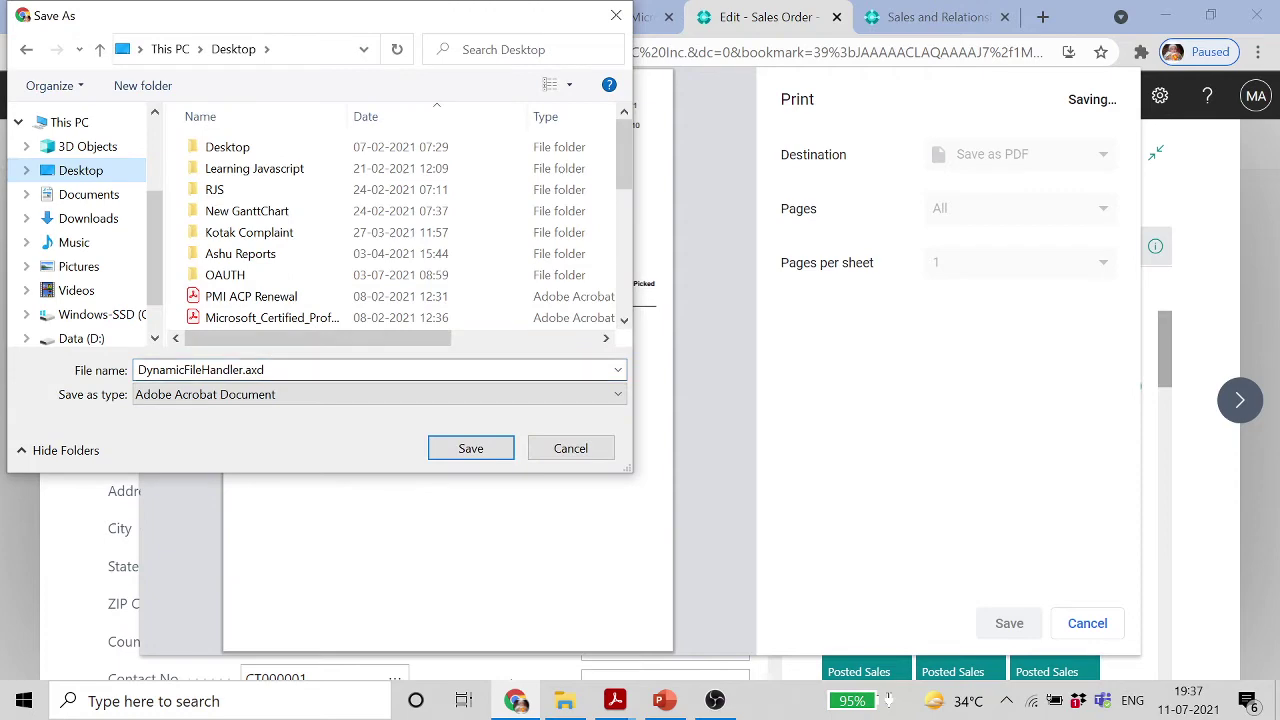
pyautogui.write('PDF Report')
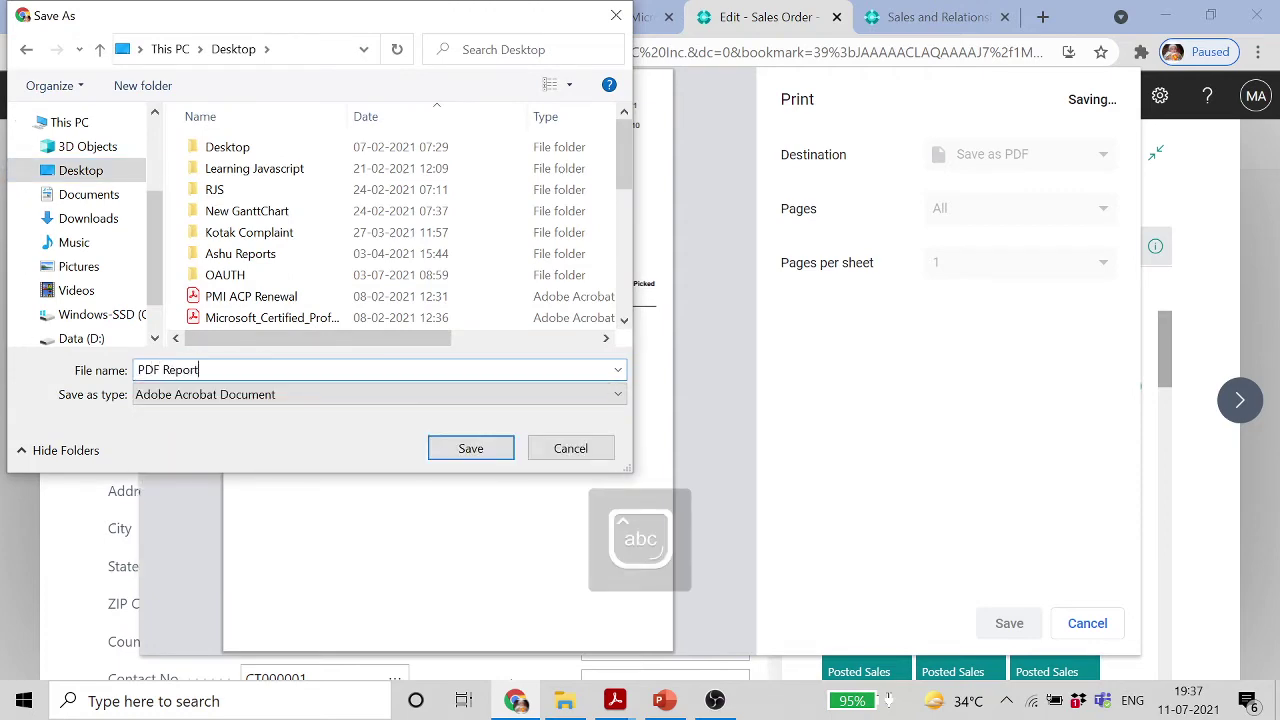
pyautogui.press('Return')
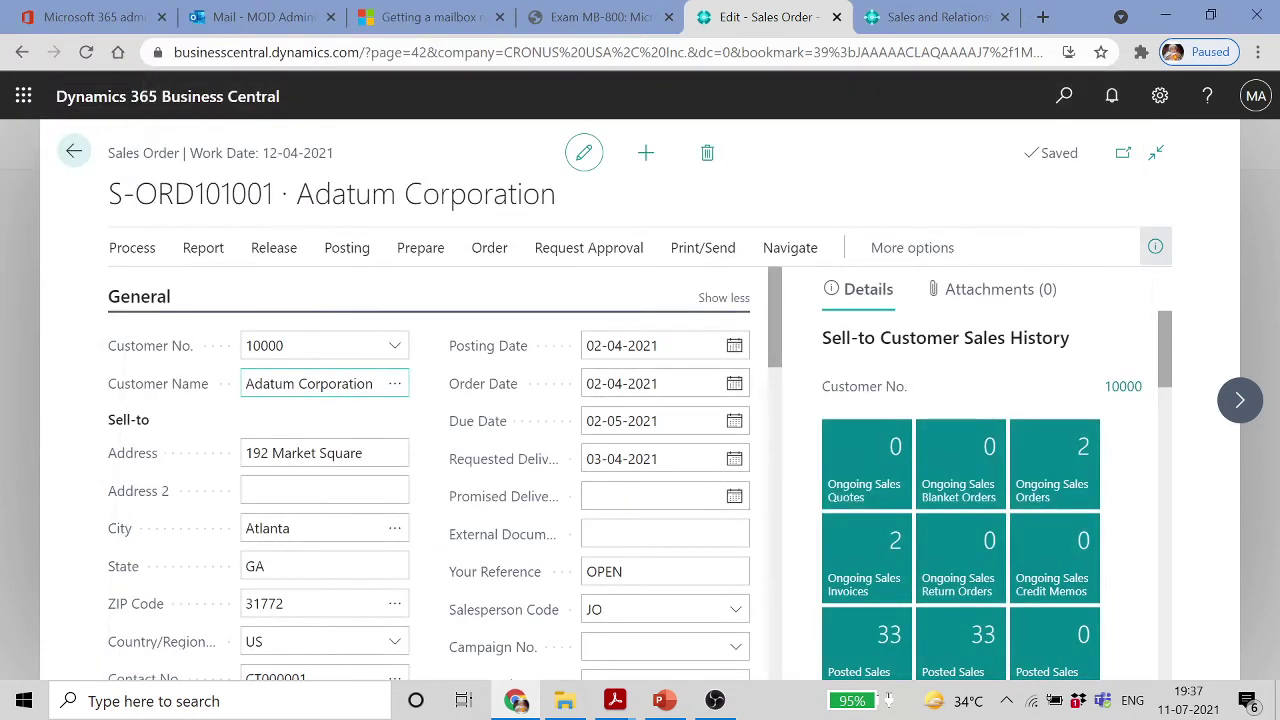
# Open Printer Selections and add a row sending the chosen user's reports to EMAIL PRINTER
pyautogui.click(74, 151)
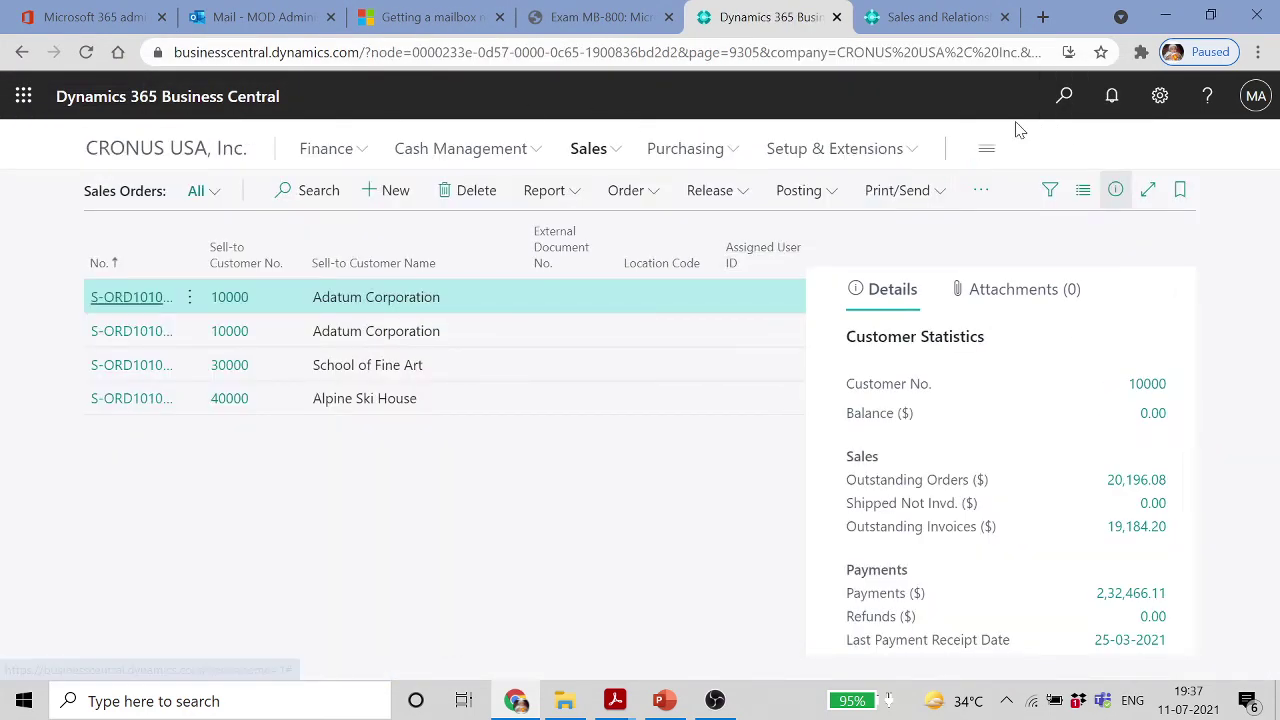
pyautogui.hotkey('alt', 'q')
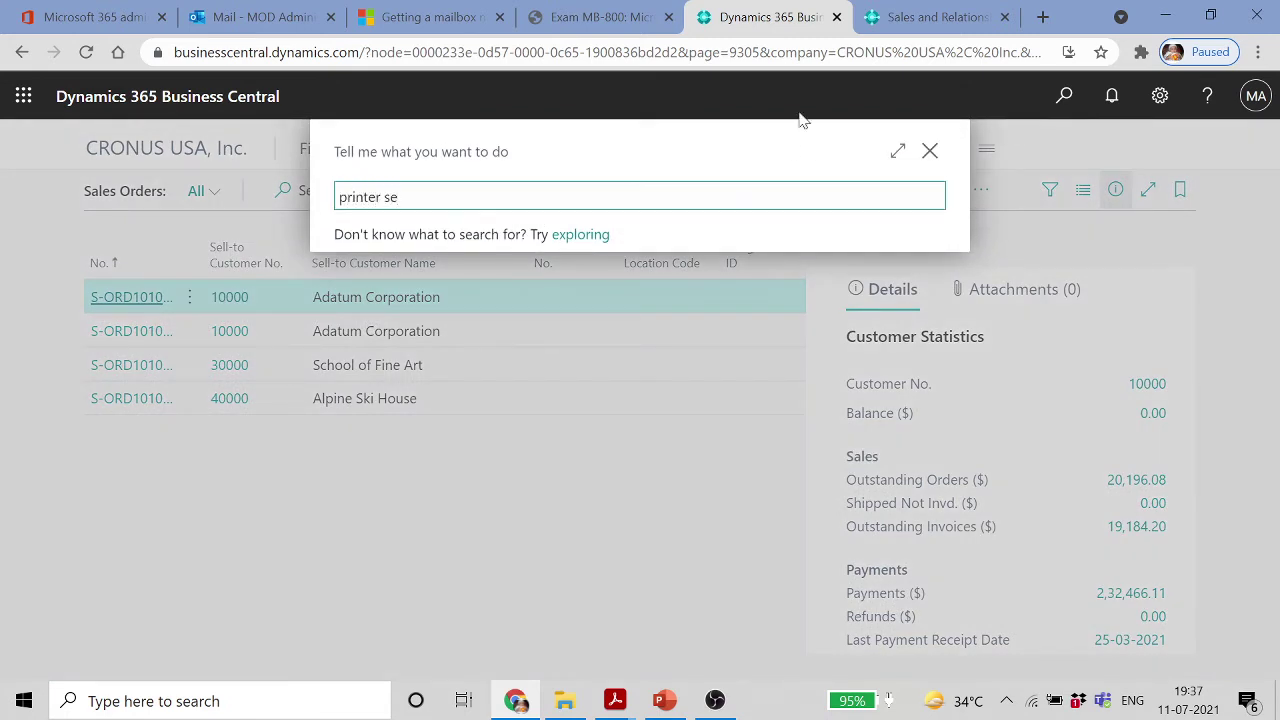
pyautogui.click(428, 290)
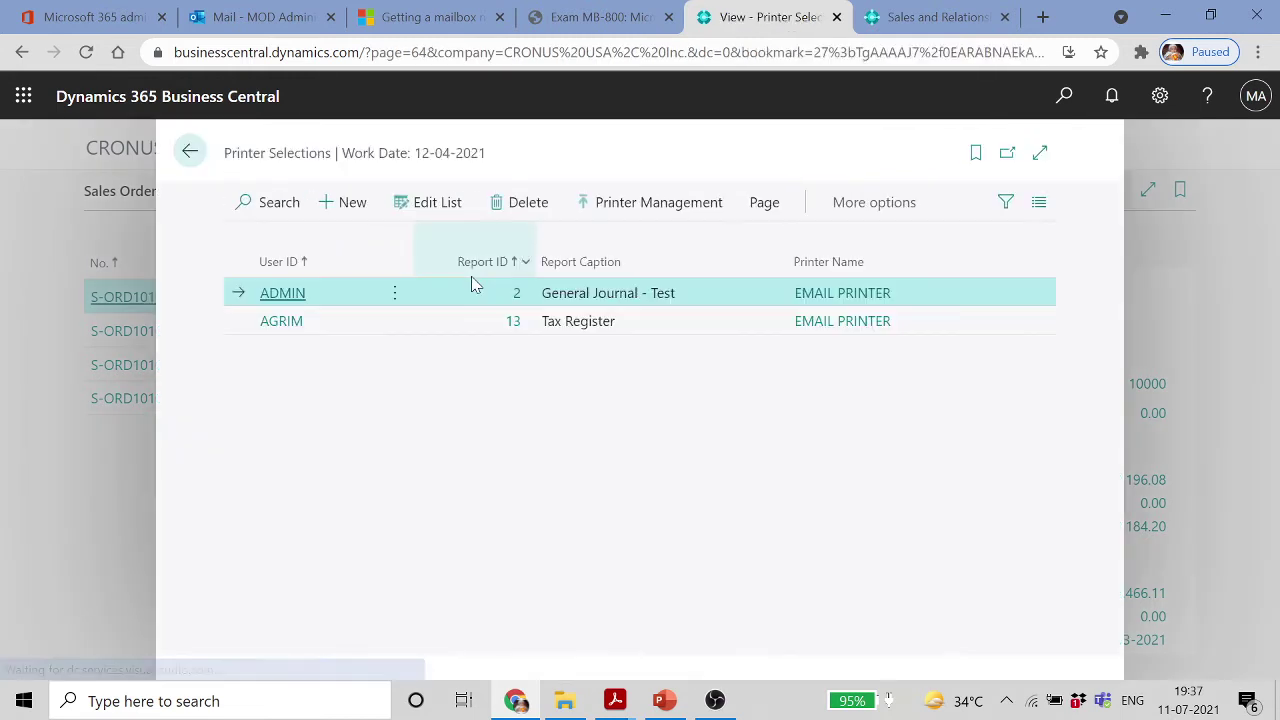
pyautogui.click(343, 203)
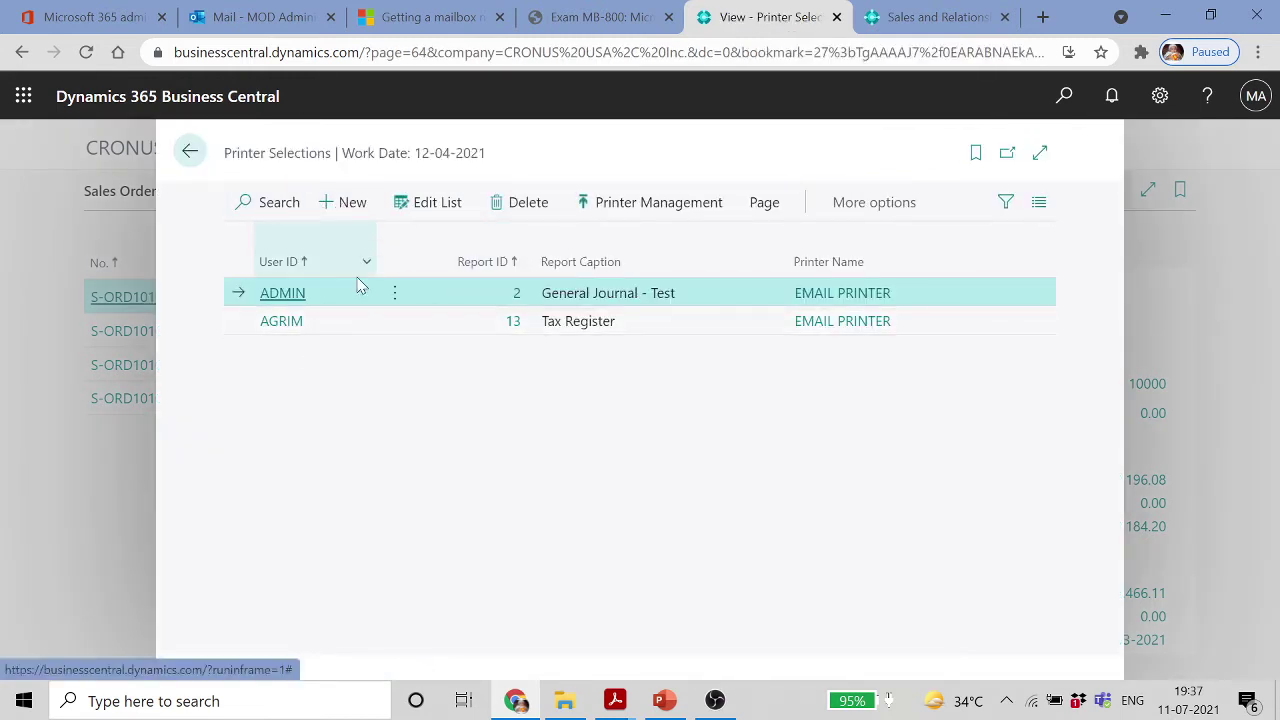
pyautogui.click(361, 292)
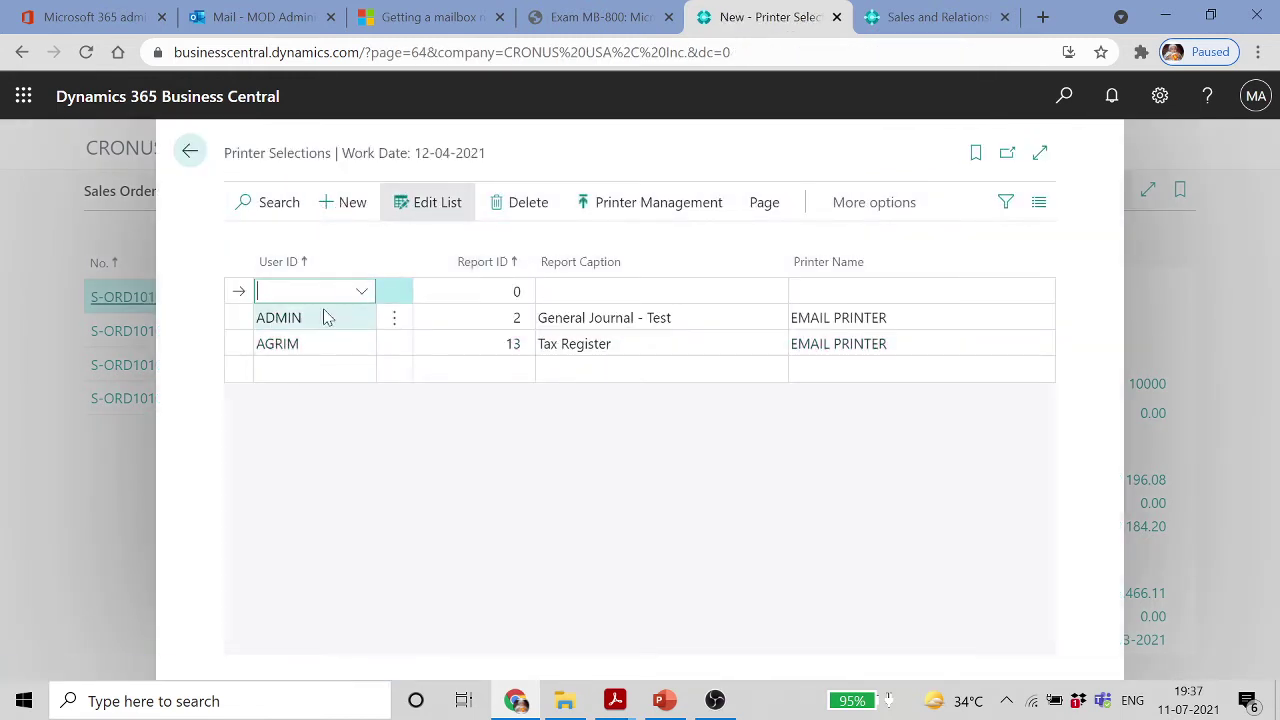
pyautogui.click(371, 403)
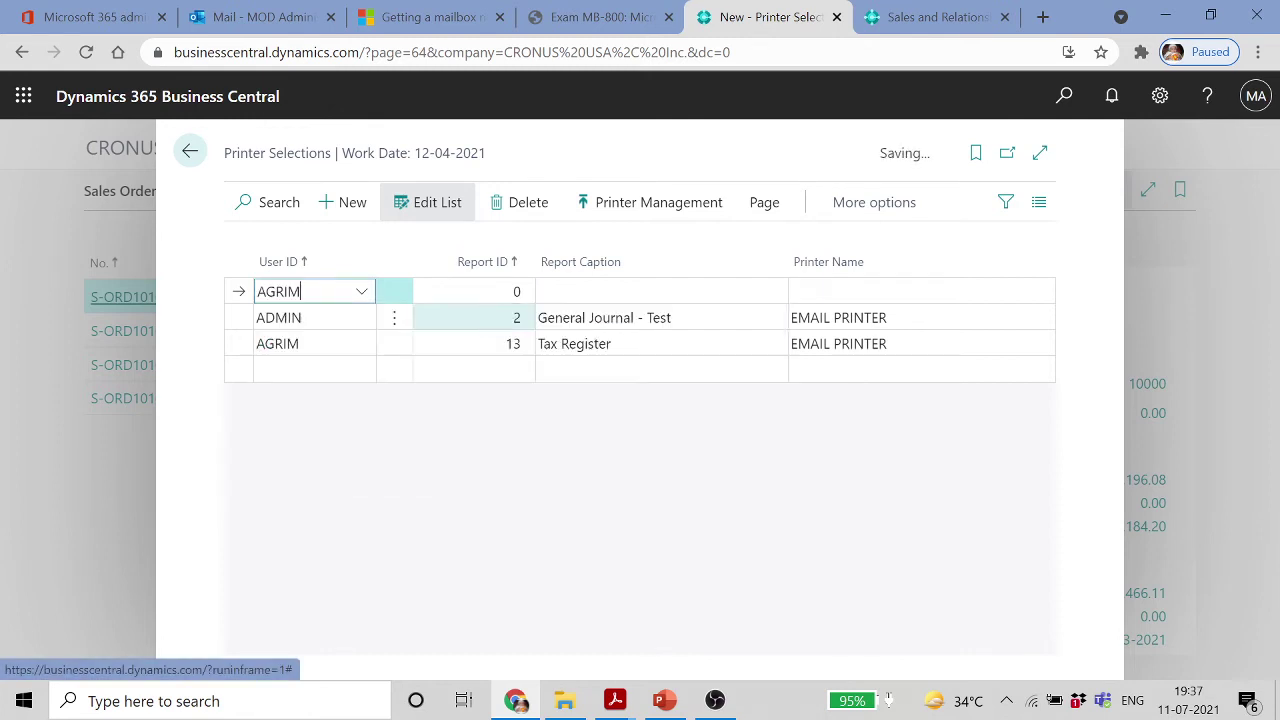
pyautogui.click(578, 292)
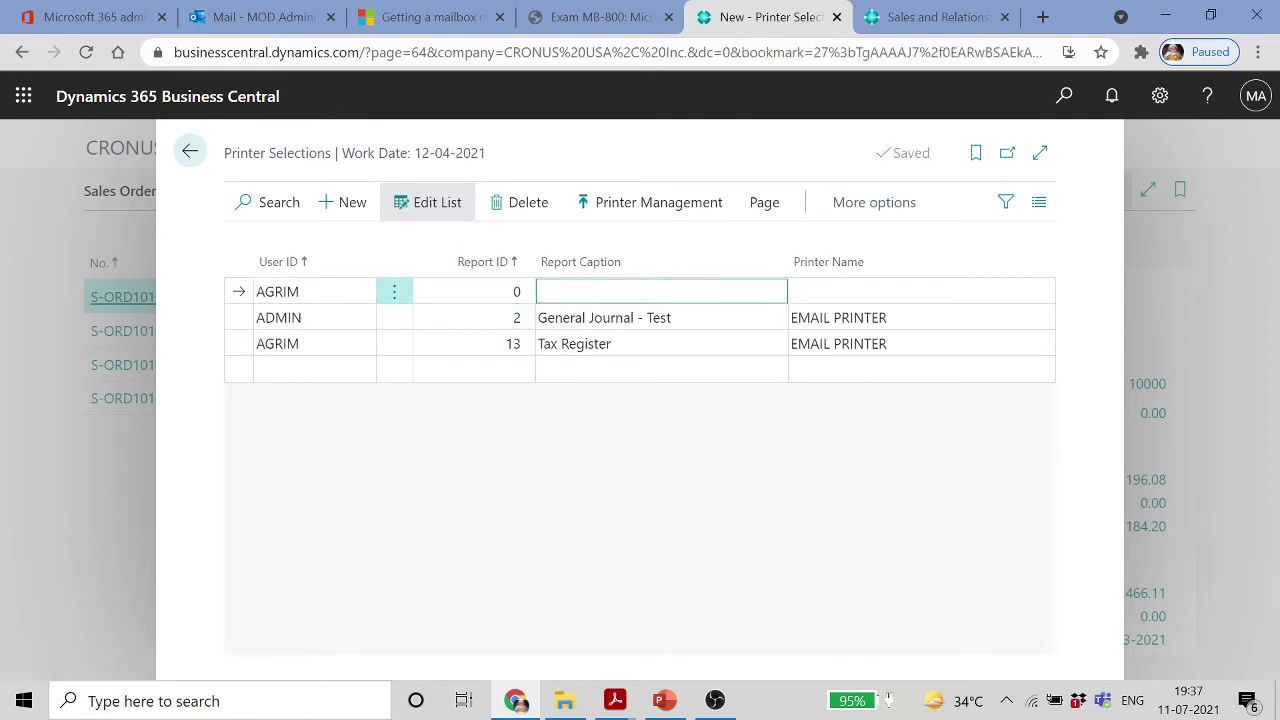
pyautogui.click(1041, 293)
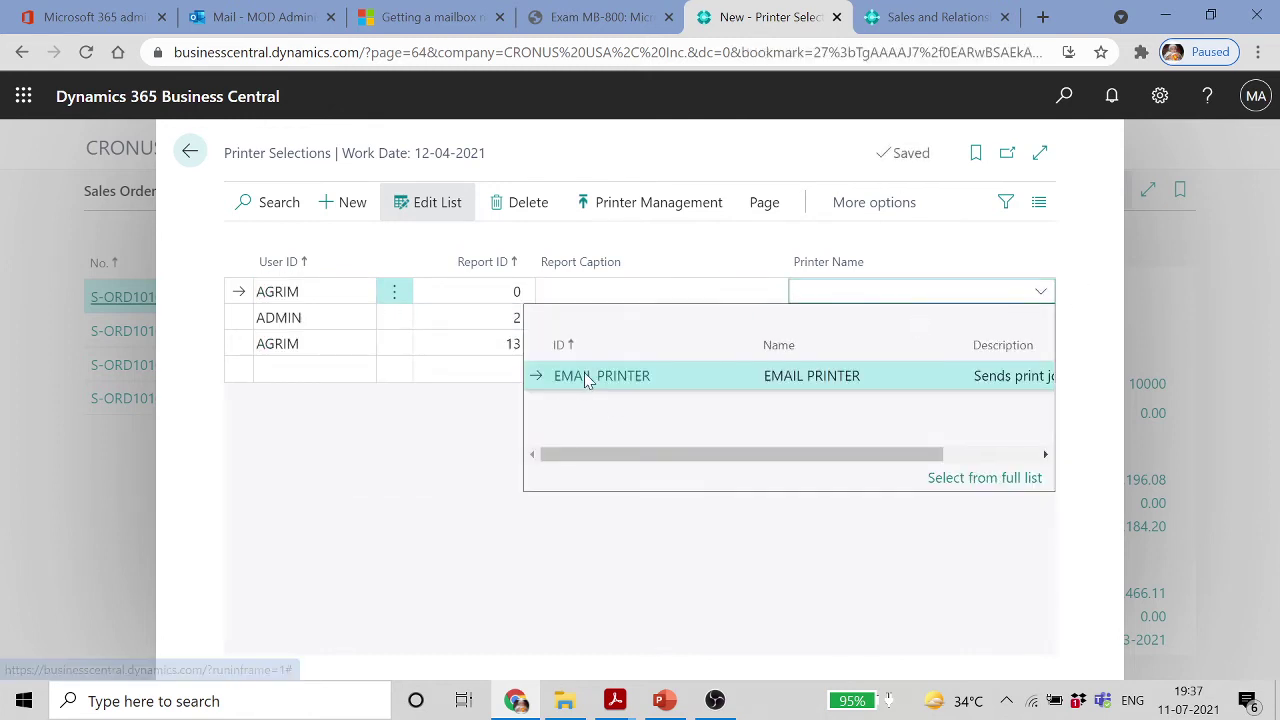
pyautogui.click(588, 375)
# Add an ADMIN row with printer EMAIL PRINTER, then return to the Sales Orders list
pyautogui.click(295, 378)
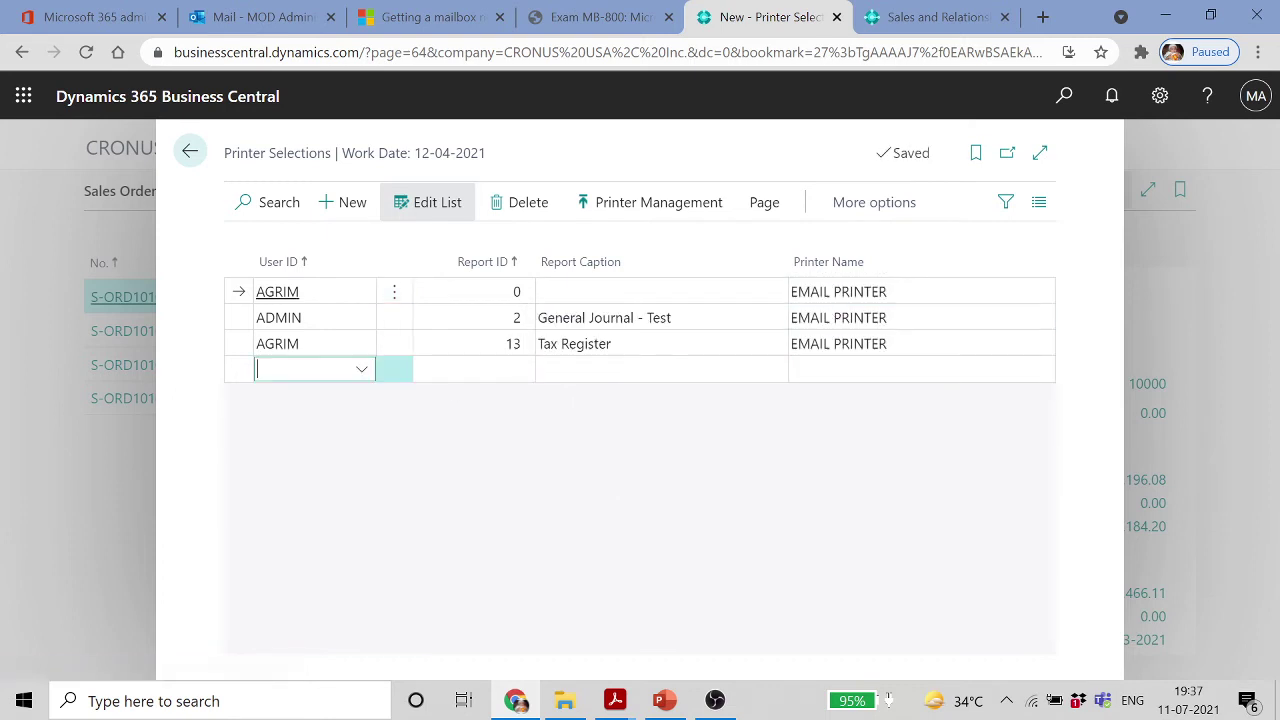
pyautogui.click(362, 369)
pyautogui.click(395, 453)
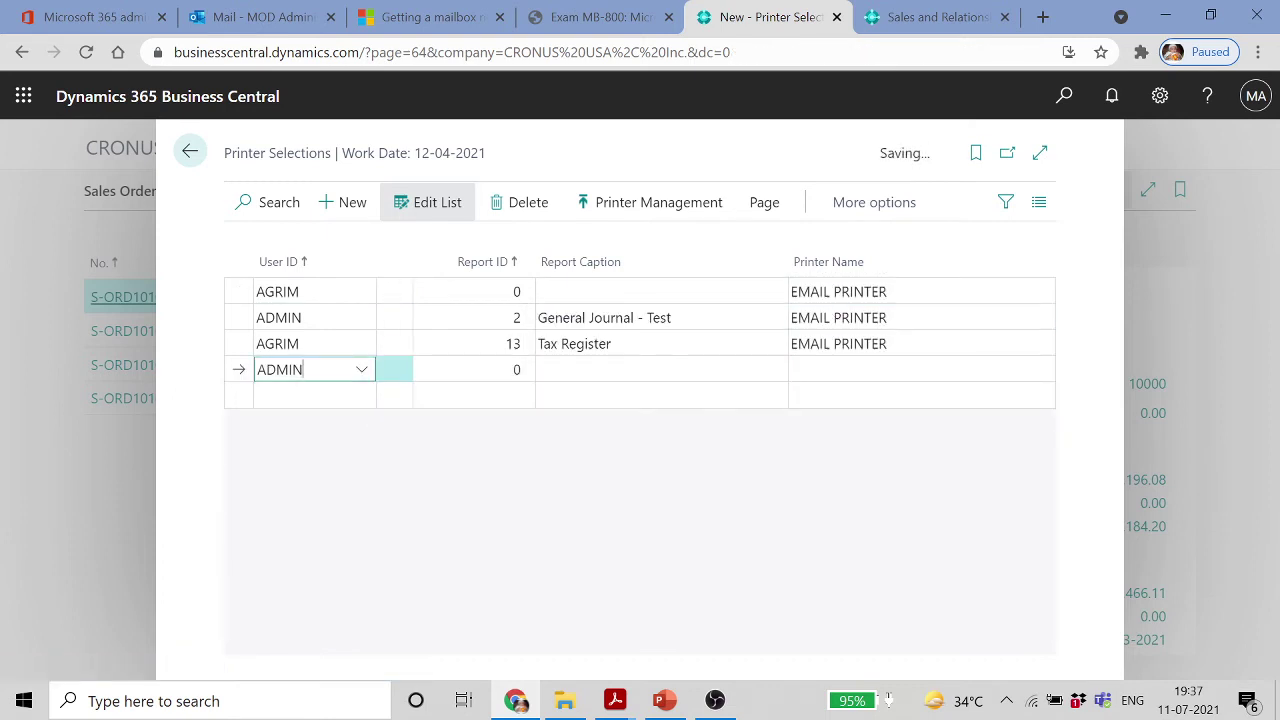
pyautogui.click(646, 372)
pyautogui.click(1040, 369)
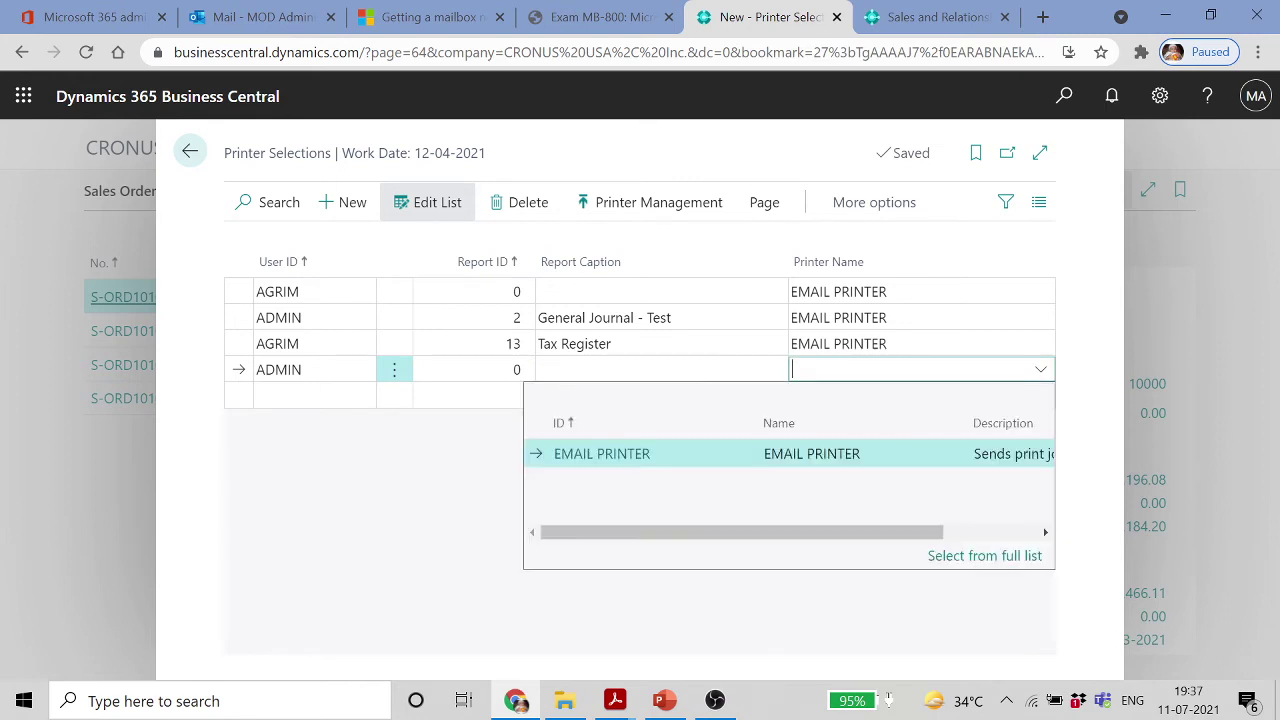
pyautogui.click(651, 460)
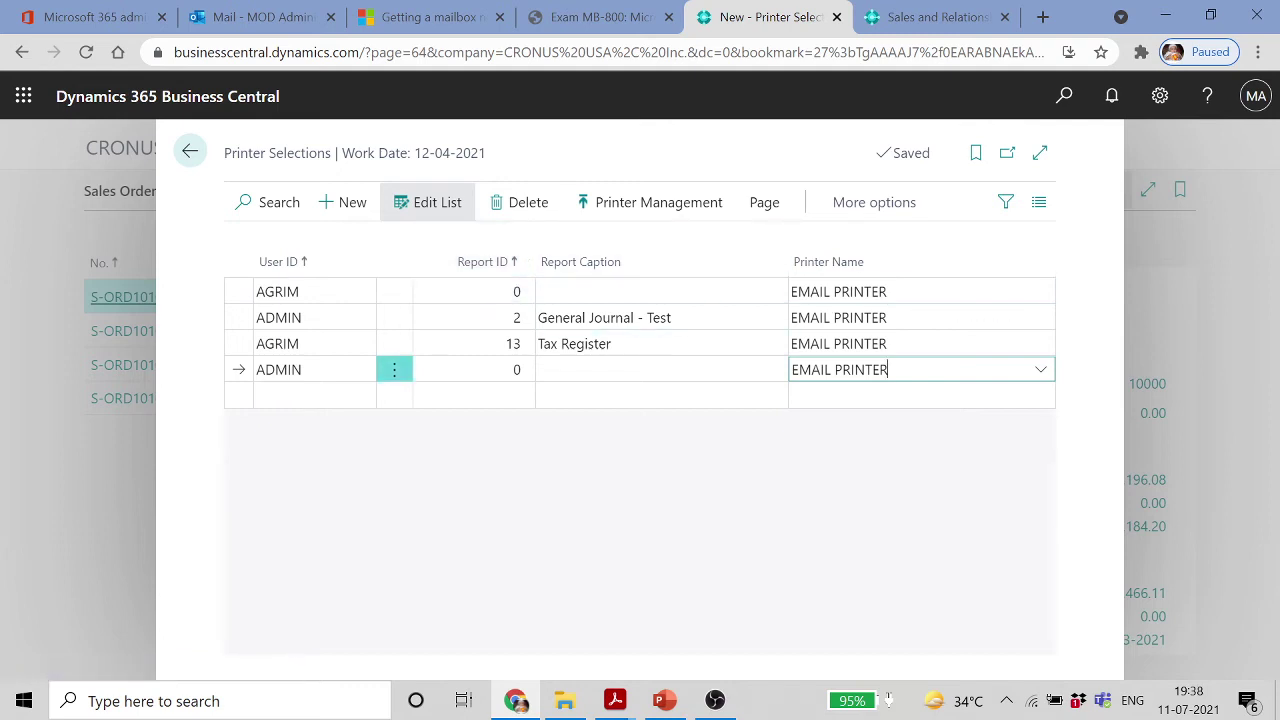
pyautogui.click(455, 297)
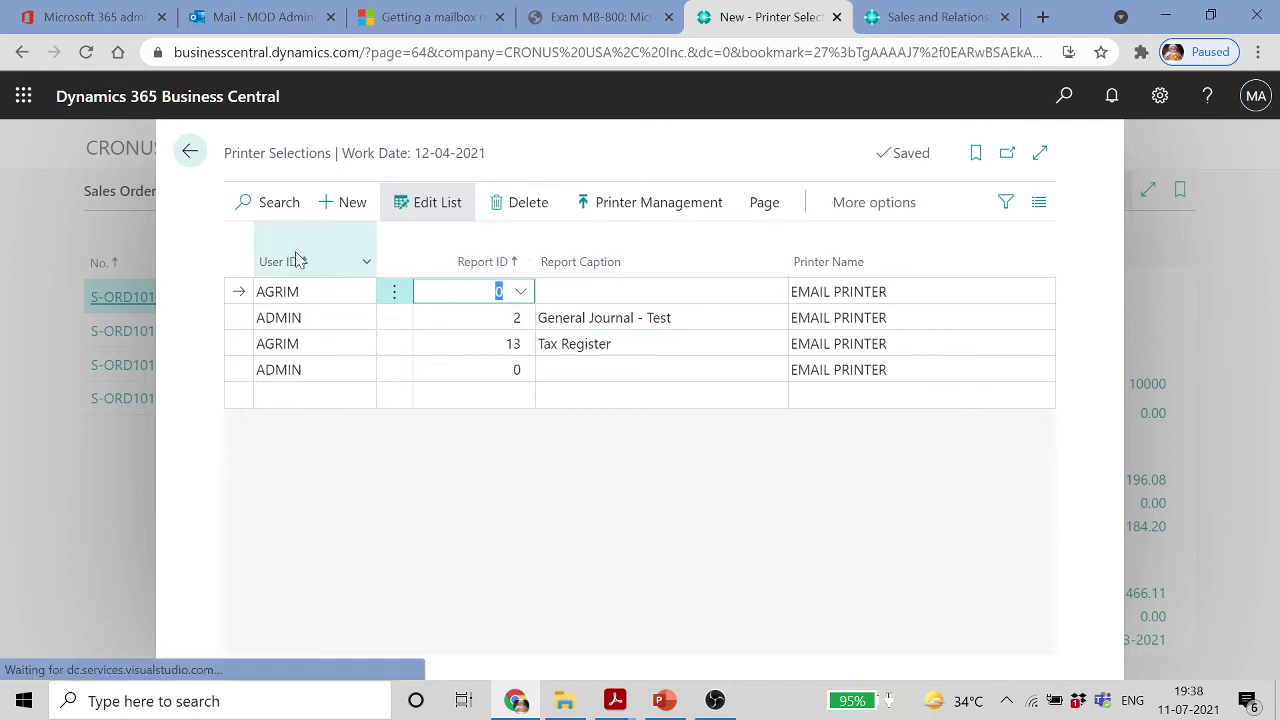
pyautogui.click(191, 150)
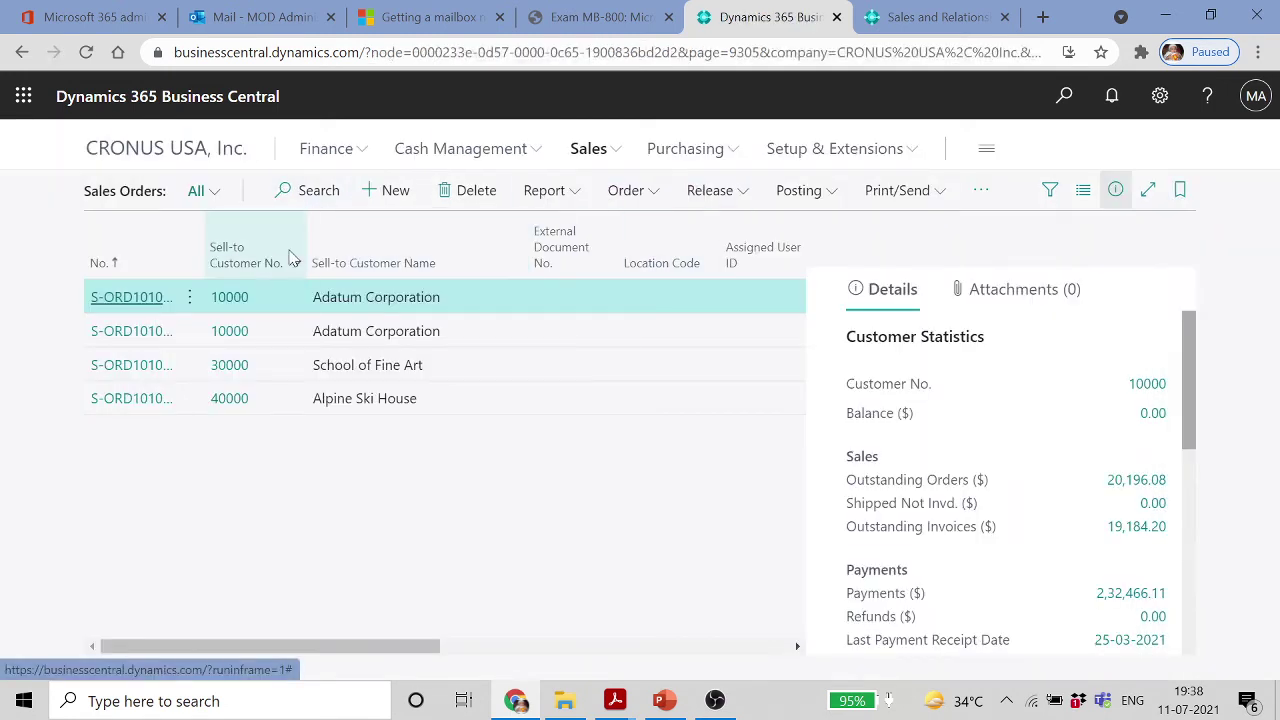
# Run the Sales Reservation Avail. report and print it to EMAIL PRINTER
pyautogui.click(552, 190)
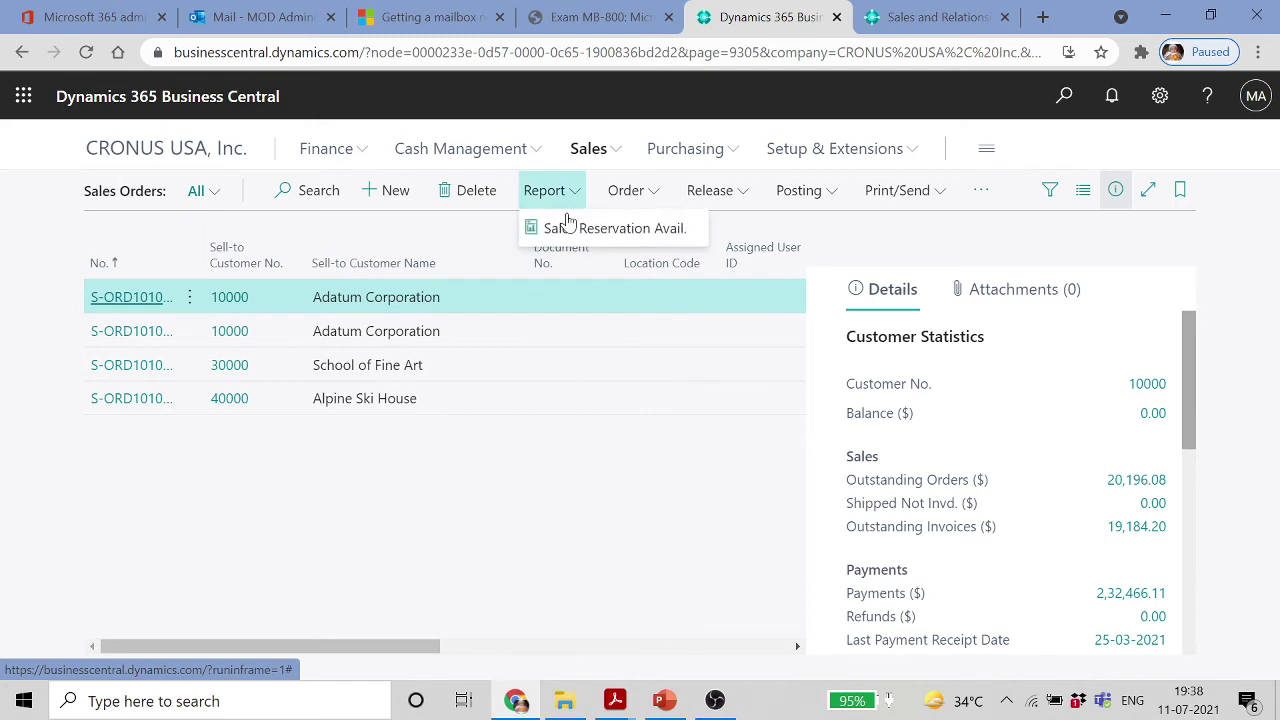
pyautogui.click(608, 230)
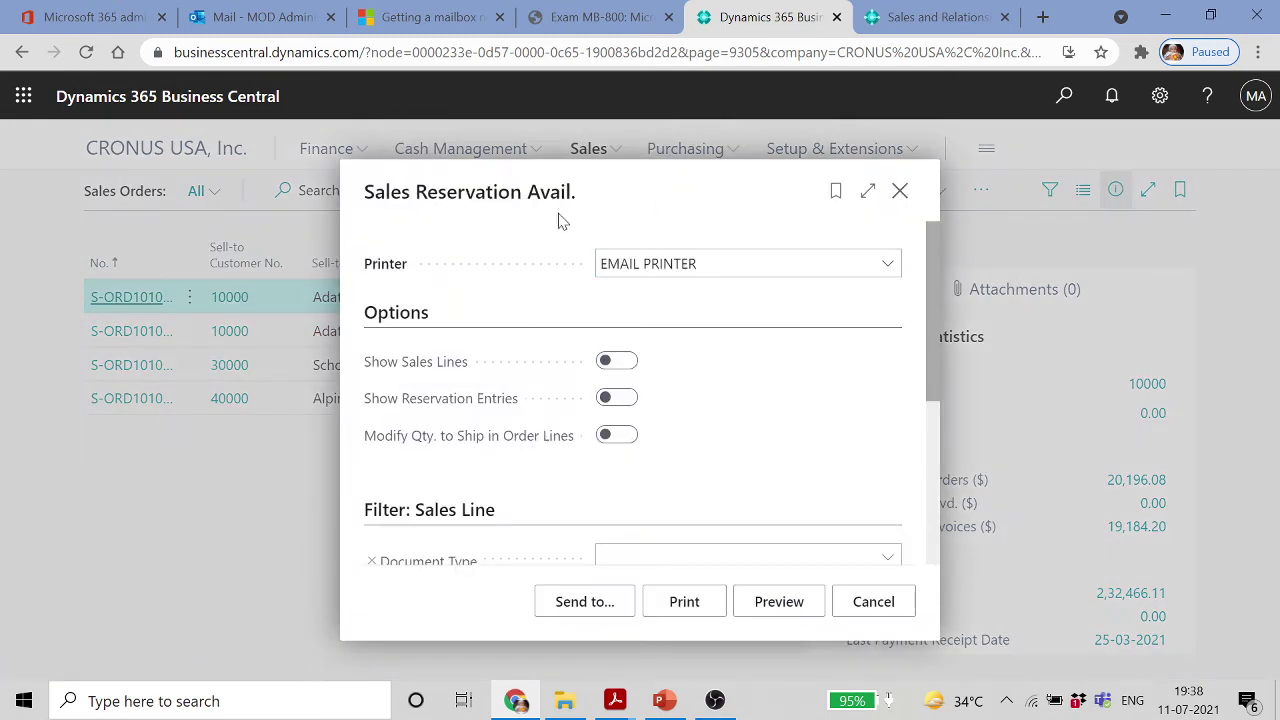
pyautogui.click(887, 265)
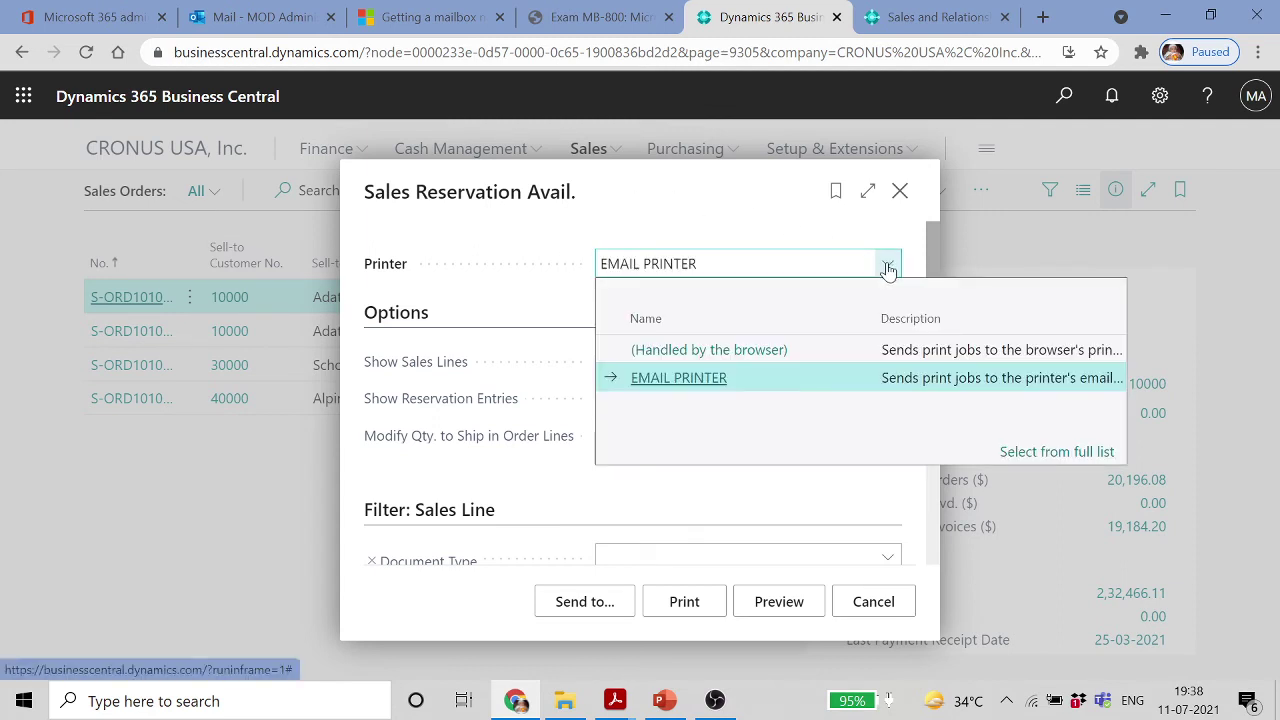
pyautogui.press('Escape')
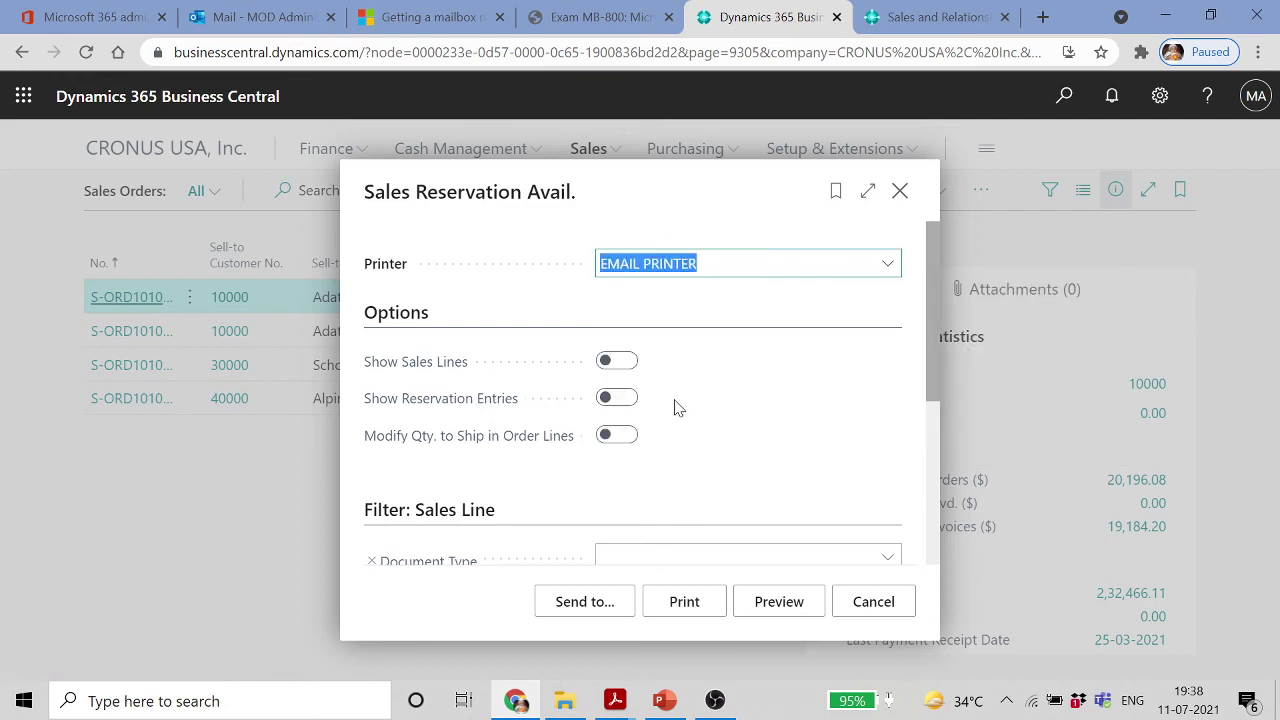
pyautogui.click(683, 603)
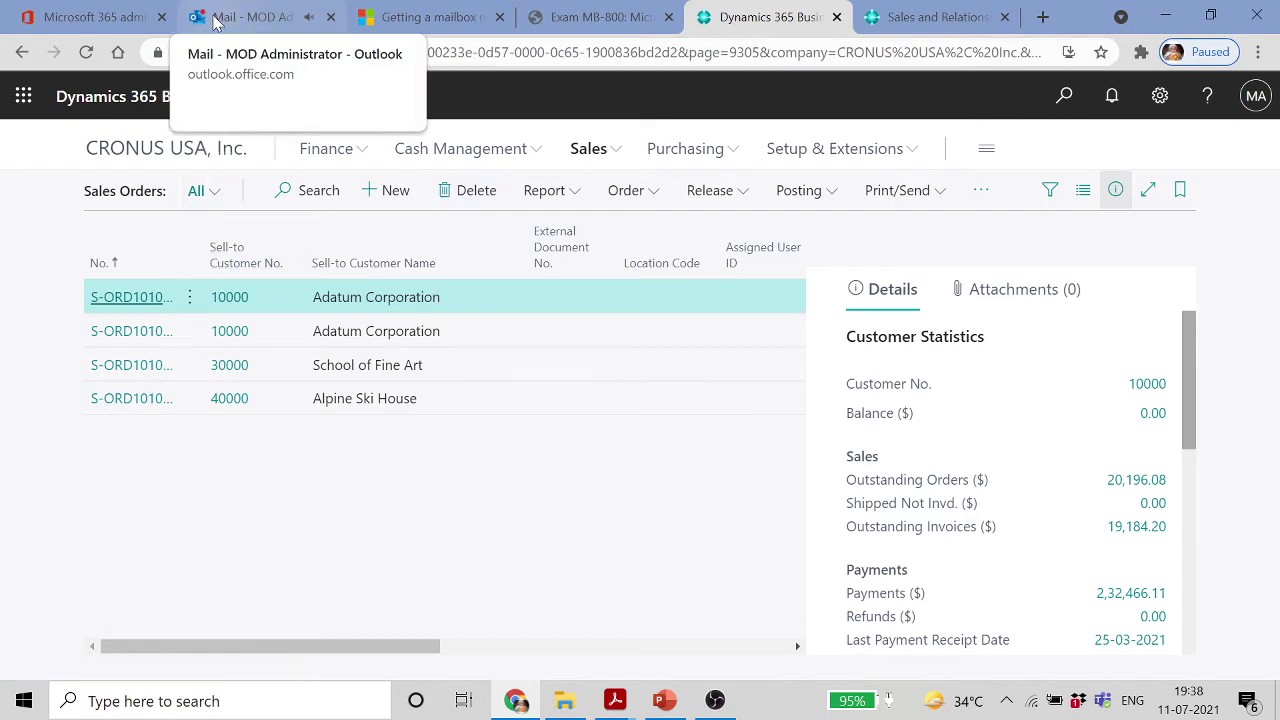
# In Outlook, download the Printed Copy.eml attachment from the latest Printed Copy email, then close Mail
pyautogui.click(215, 19)
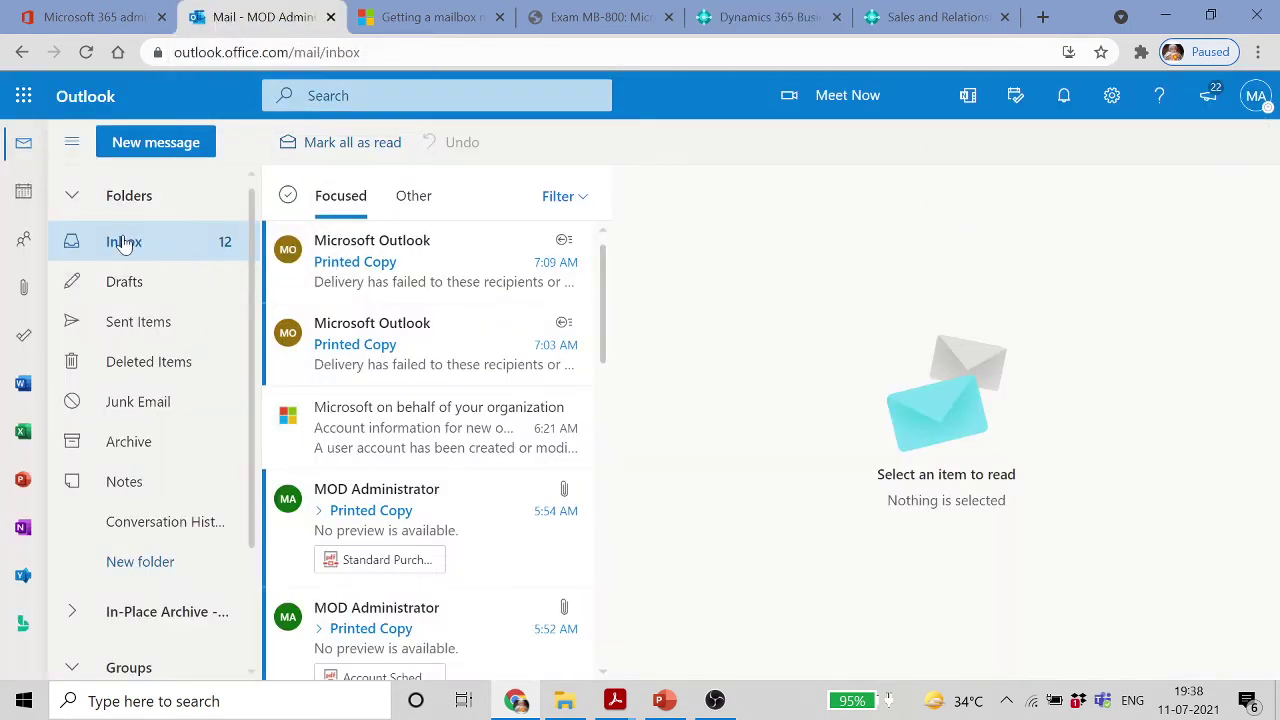
pyautogui.click(412, 282)
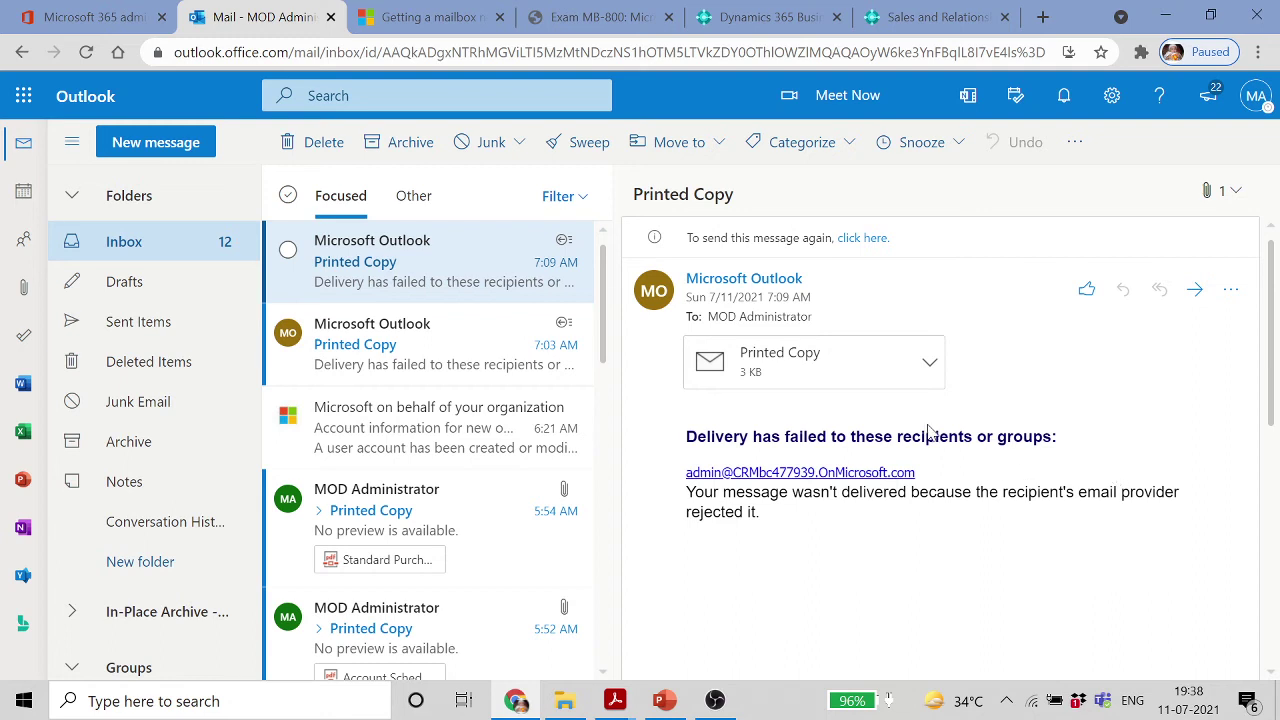
pyautogui.click(856, 380)
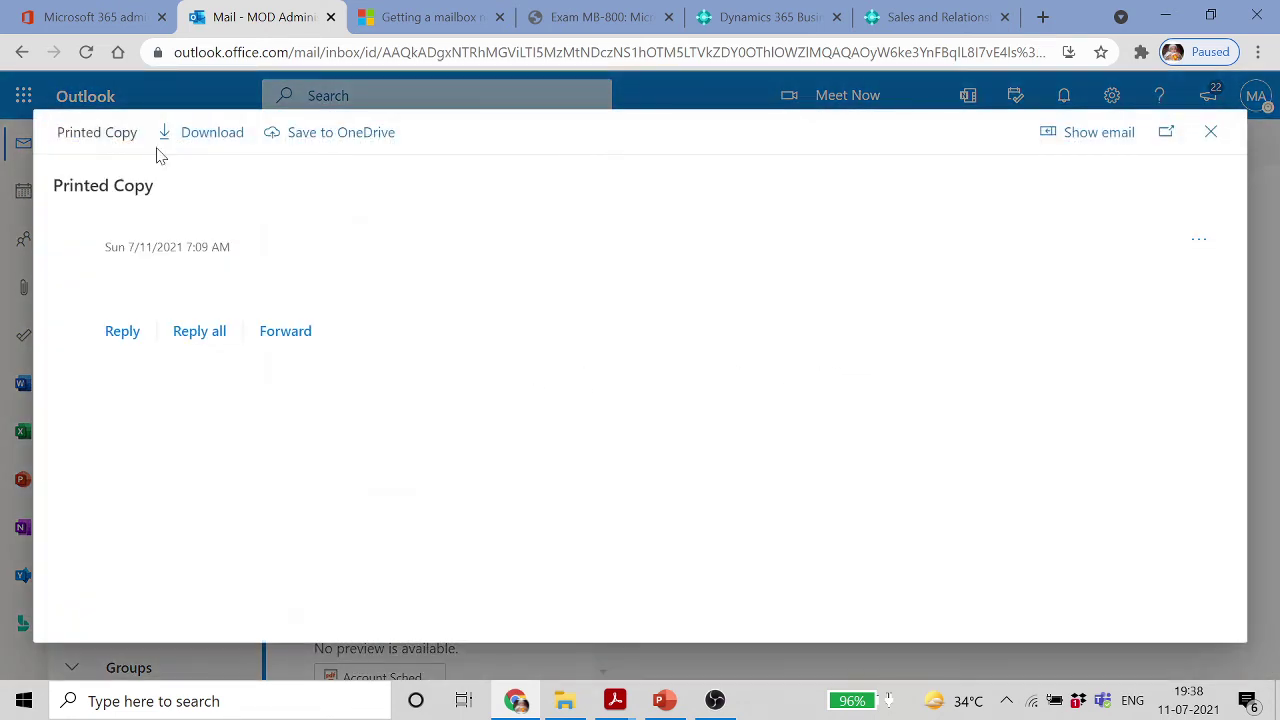
pyautogui.click(194, 134)
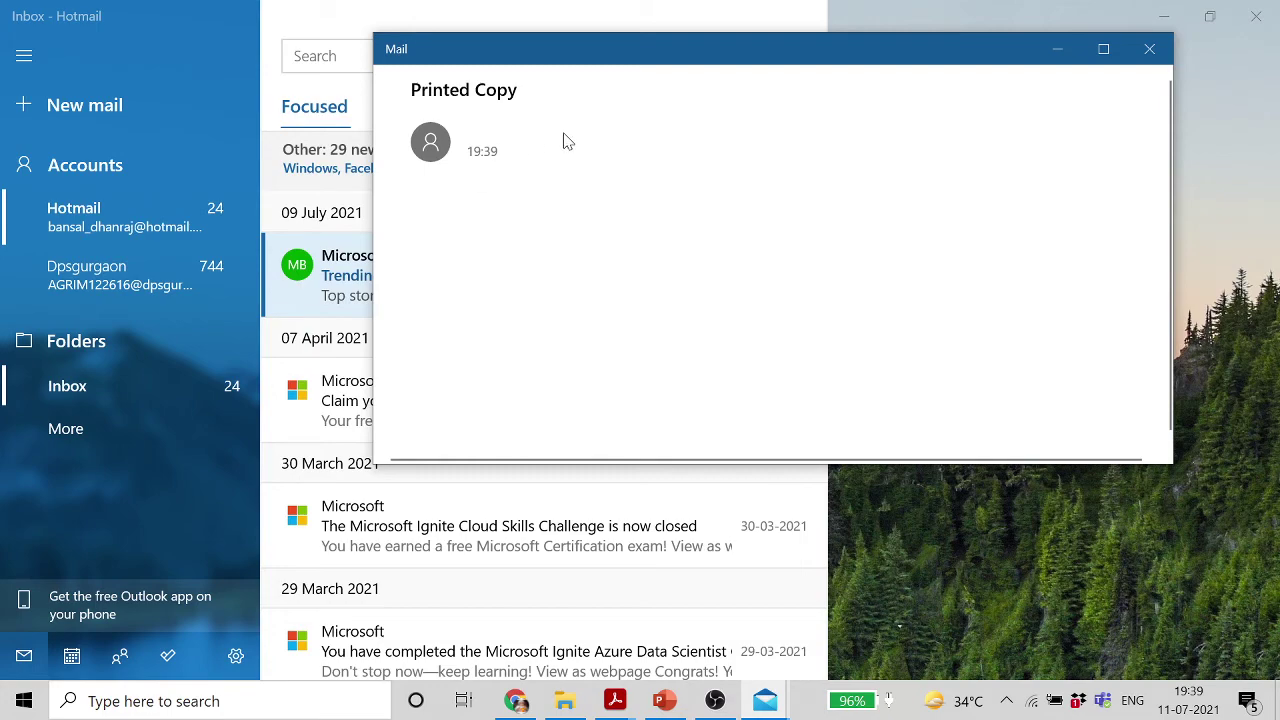
pyautogui.click(1150, 49)
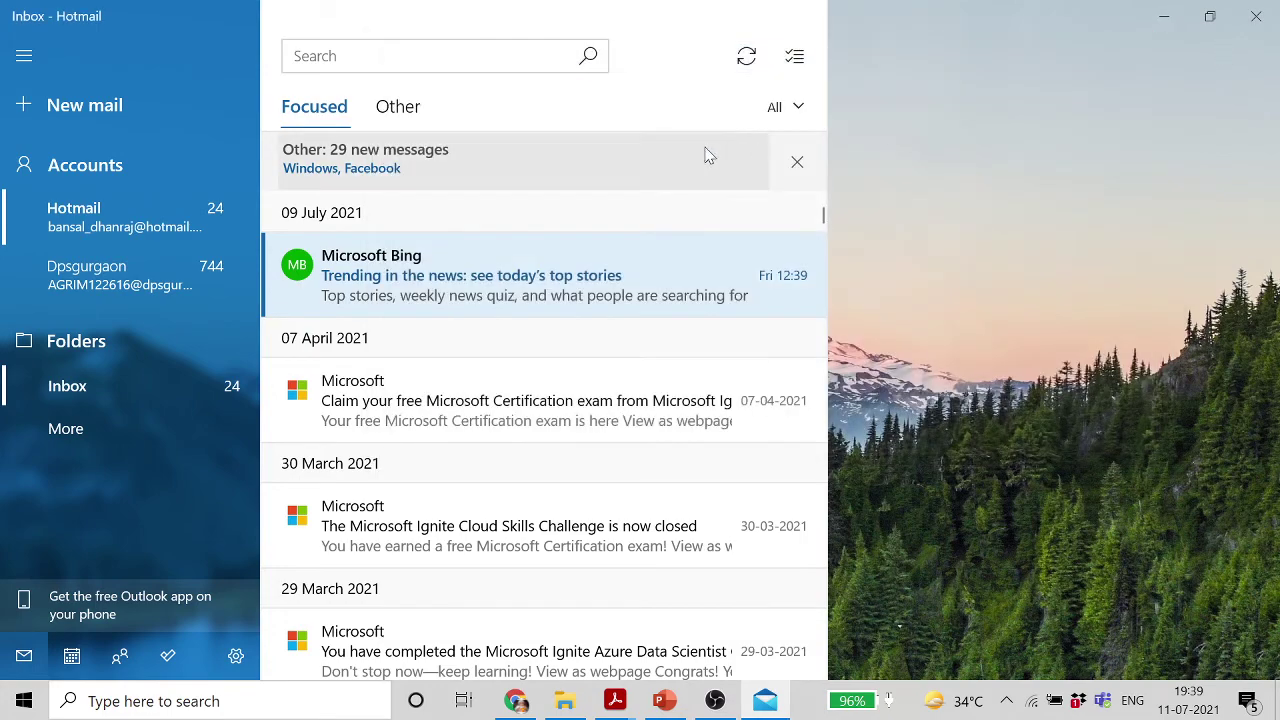
pyautogui.click(1257, 17)
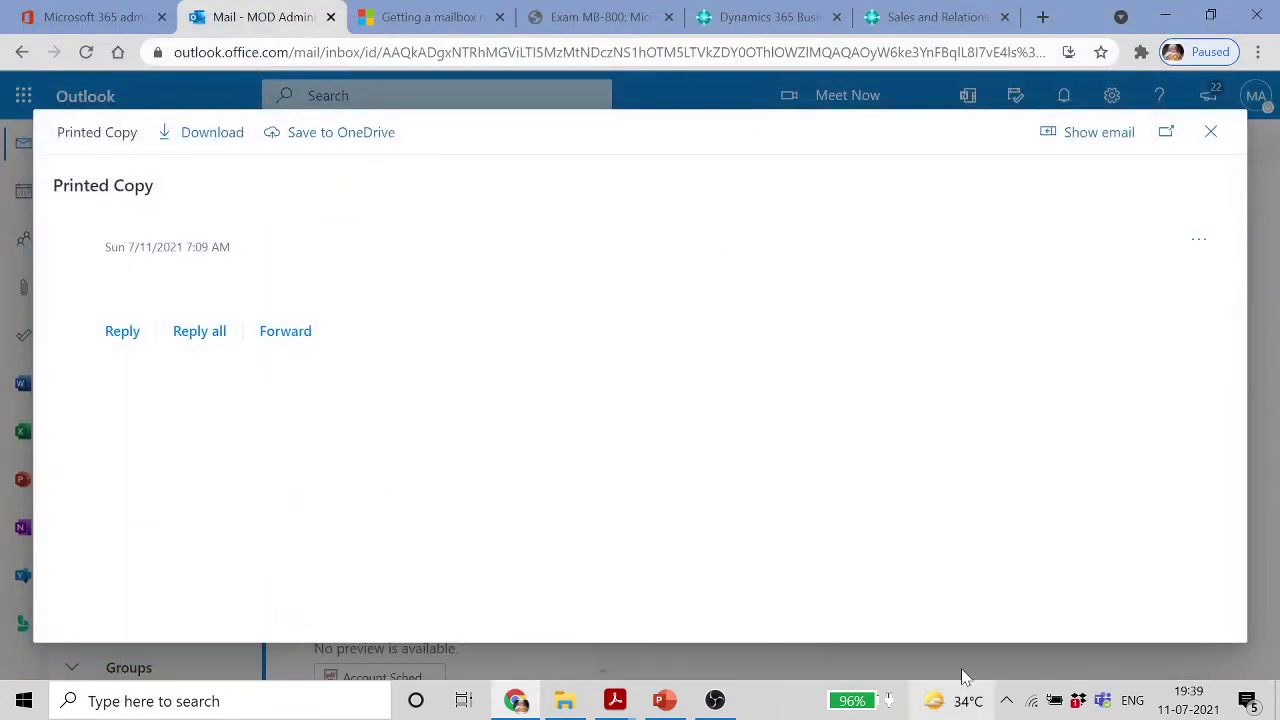
# Start the PowerPoint slide show at slide 22, 'Lesson 1: Set Up Company Information', and advance one slide
pyautogui.click(665, 702)
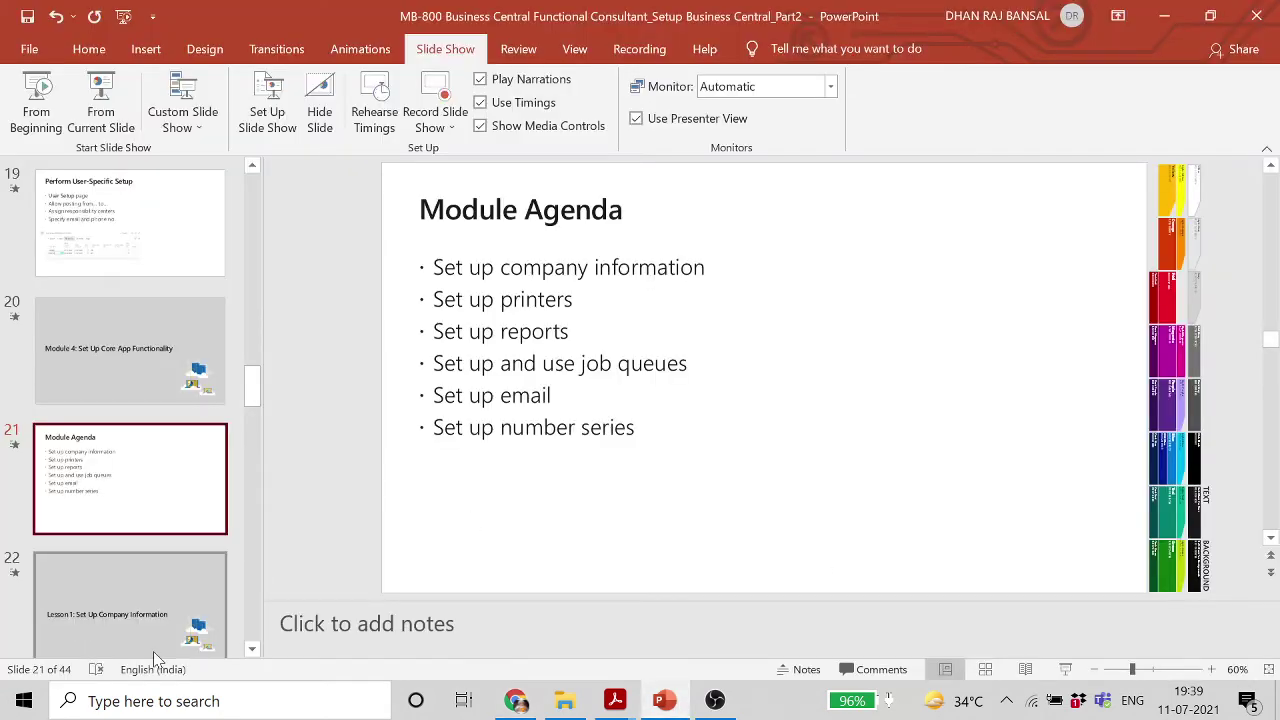
pyautogui.click(140, 622)
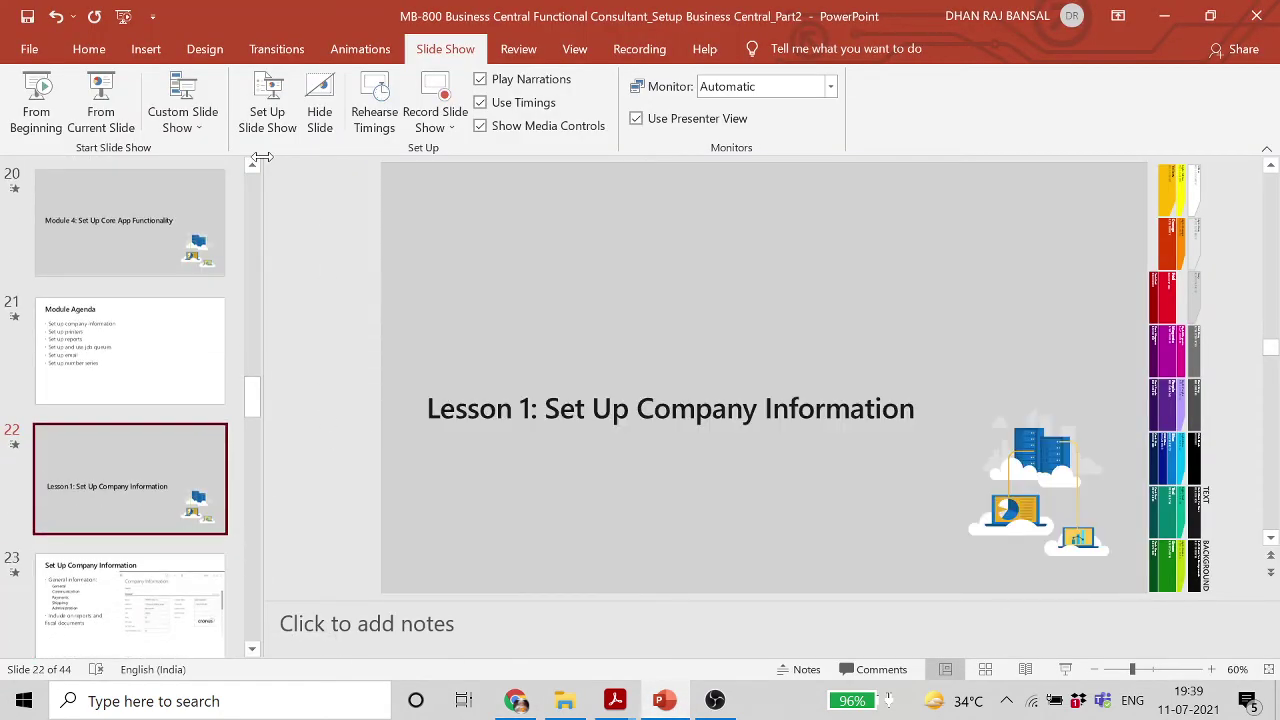
pyautogui.click(101, 108)
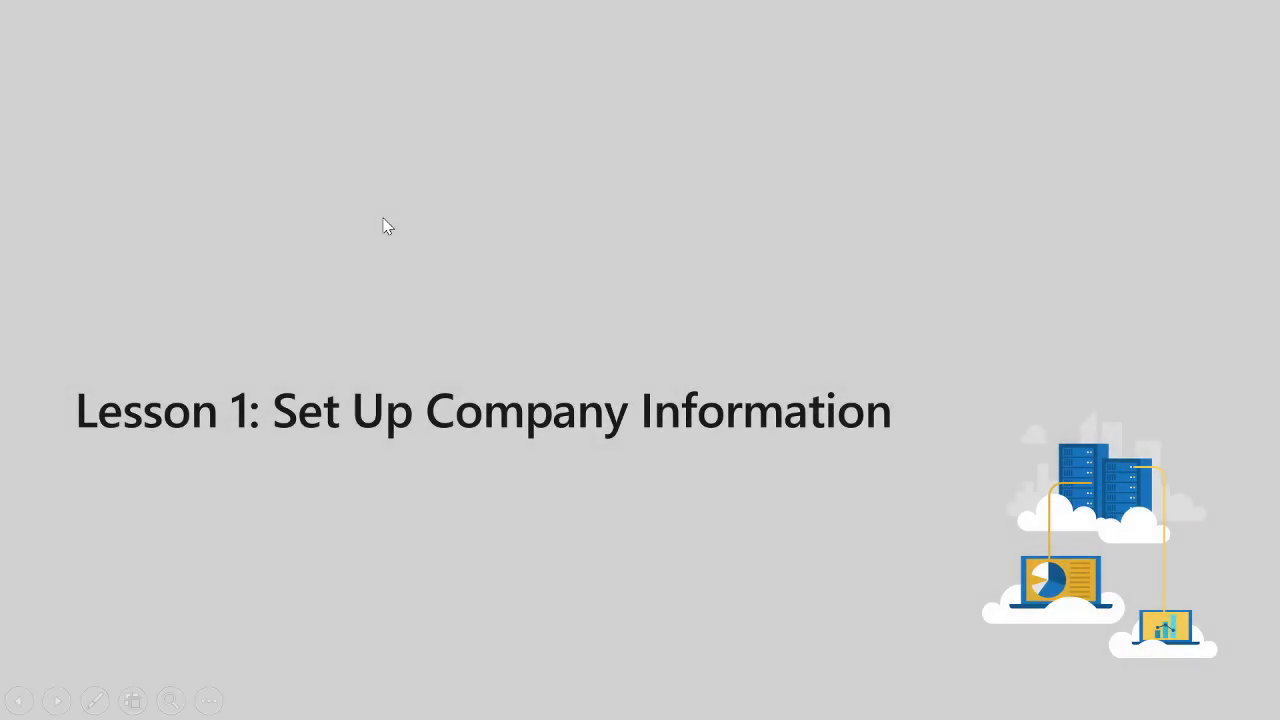
pyautogui.click(384, 219)
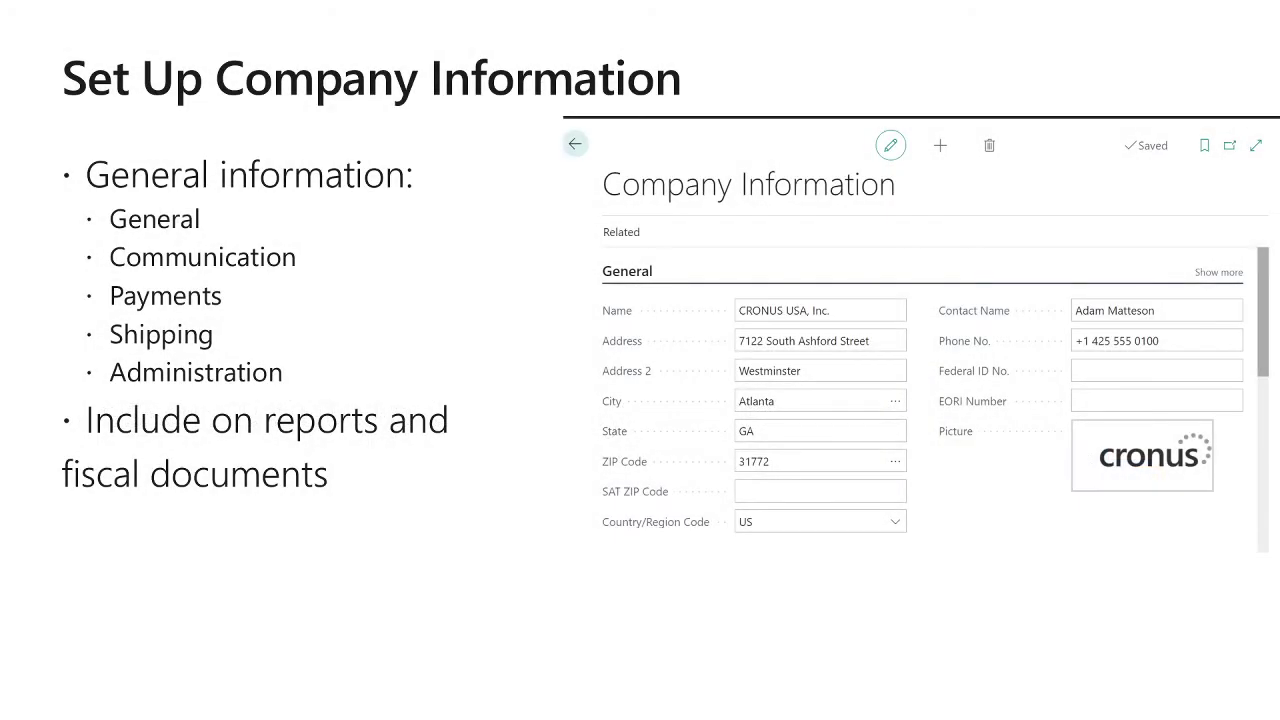
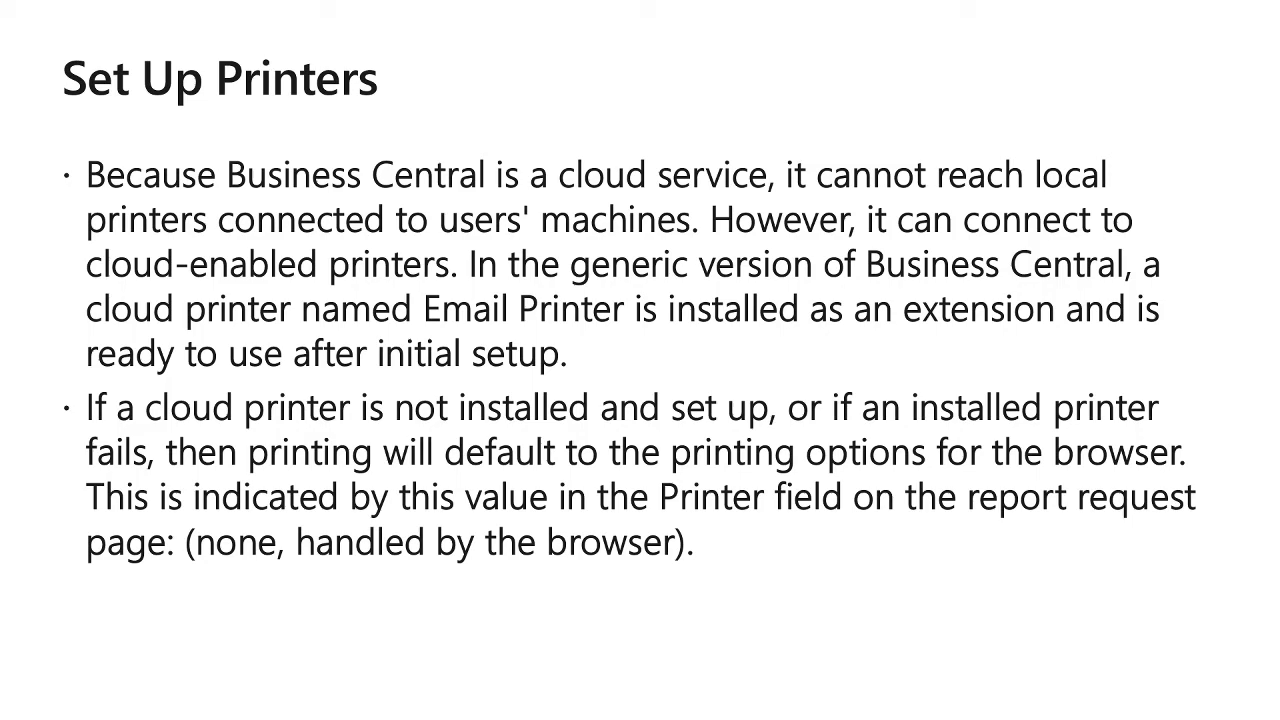
# End the PowerPoint slide show and bring the browser with the Printed Copy attachment forward
pyautogui.press('Escape')
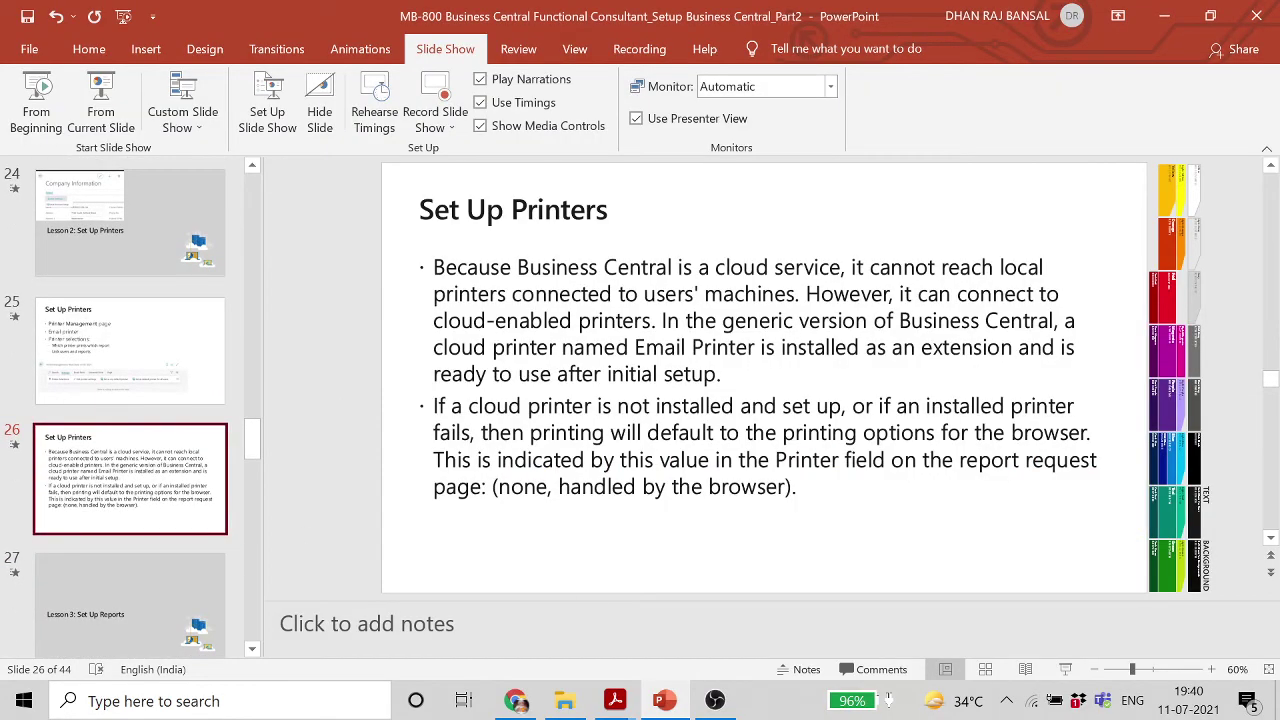
pyautogui.click(520, 702)
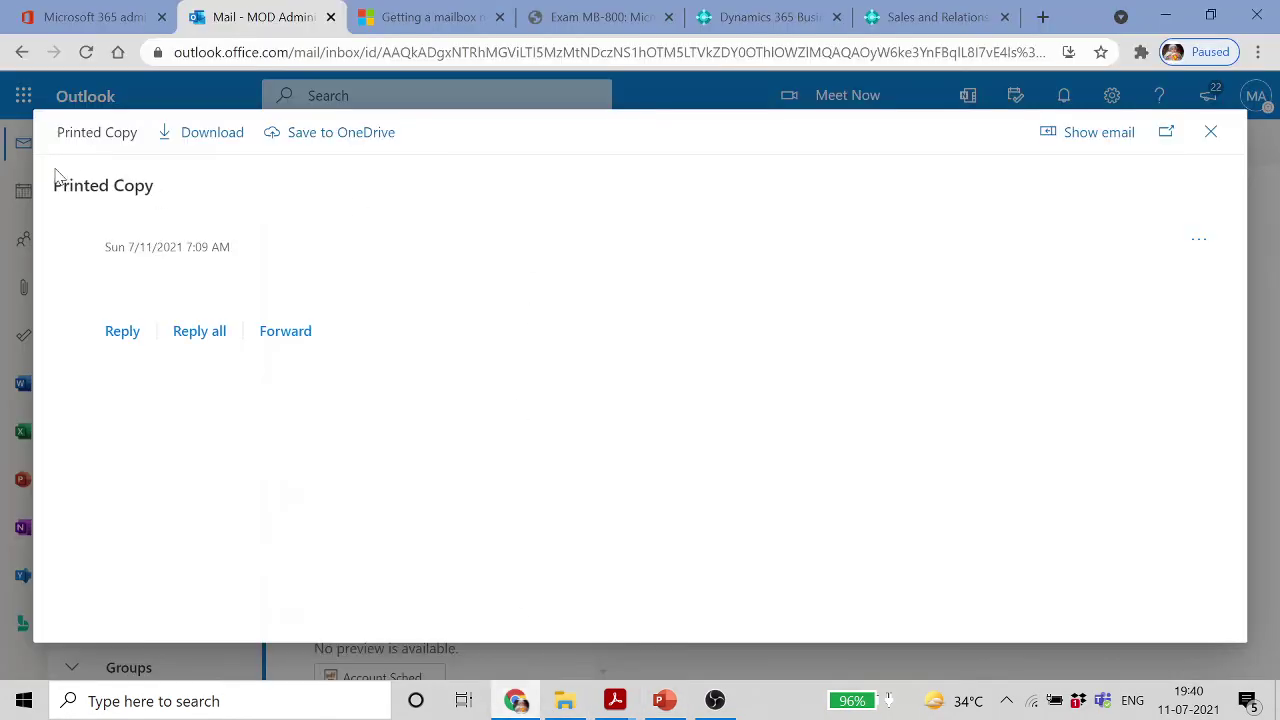
# Close the attachment viewer, then in Business Central open Sales Orders and briefly view order S-ORD101001
pyautogui.click(1210, 131)
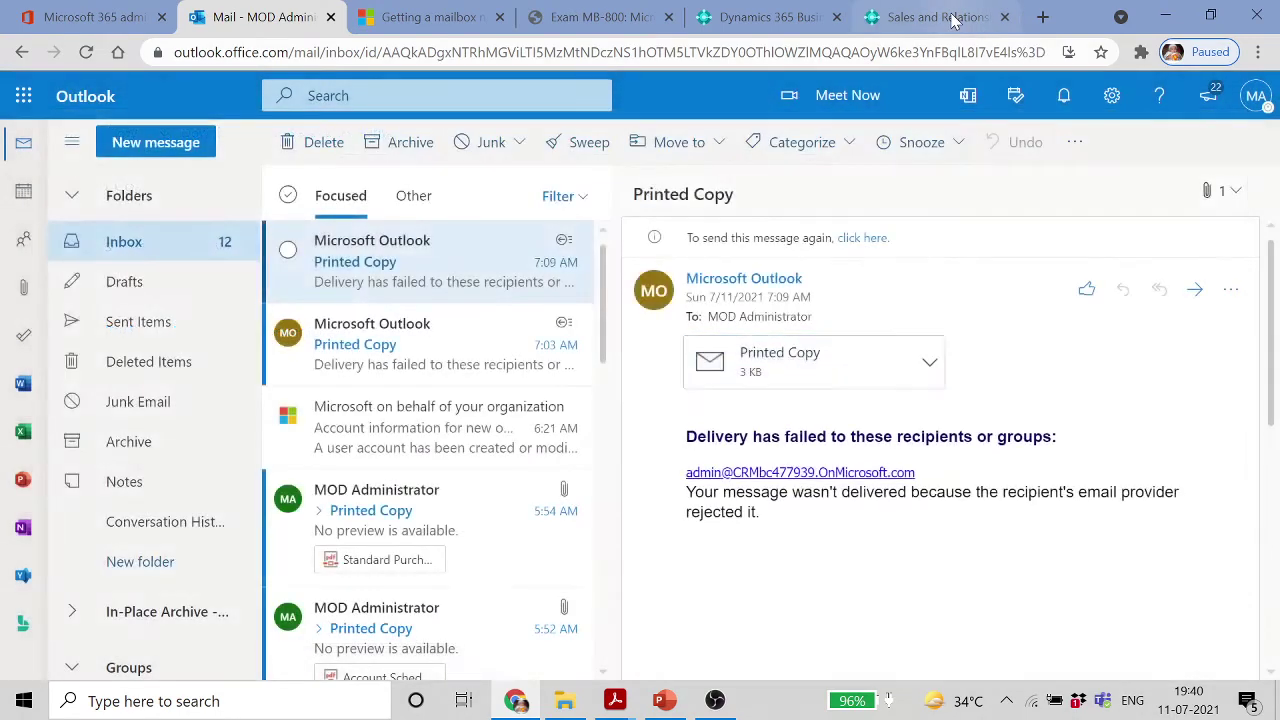
pyautogui.click(940, 17)
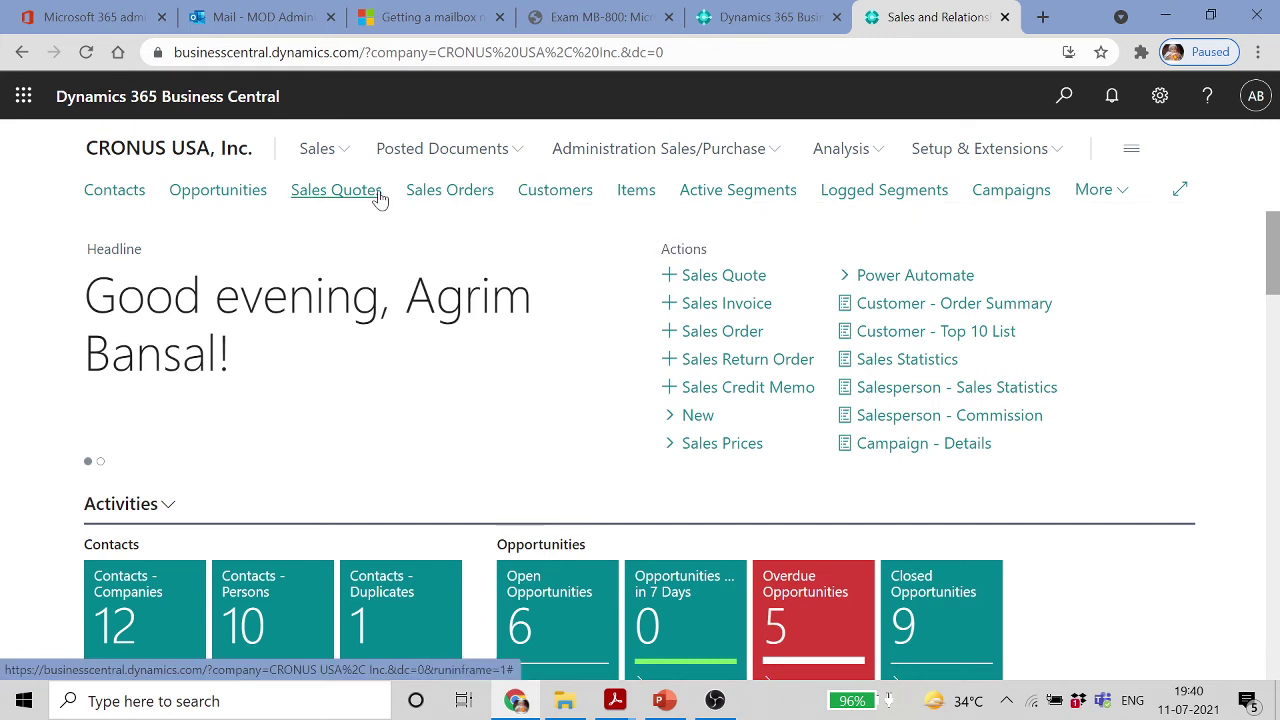
pyautogui.click(422, 192)
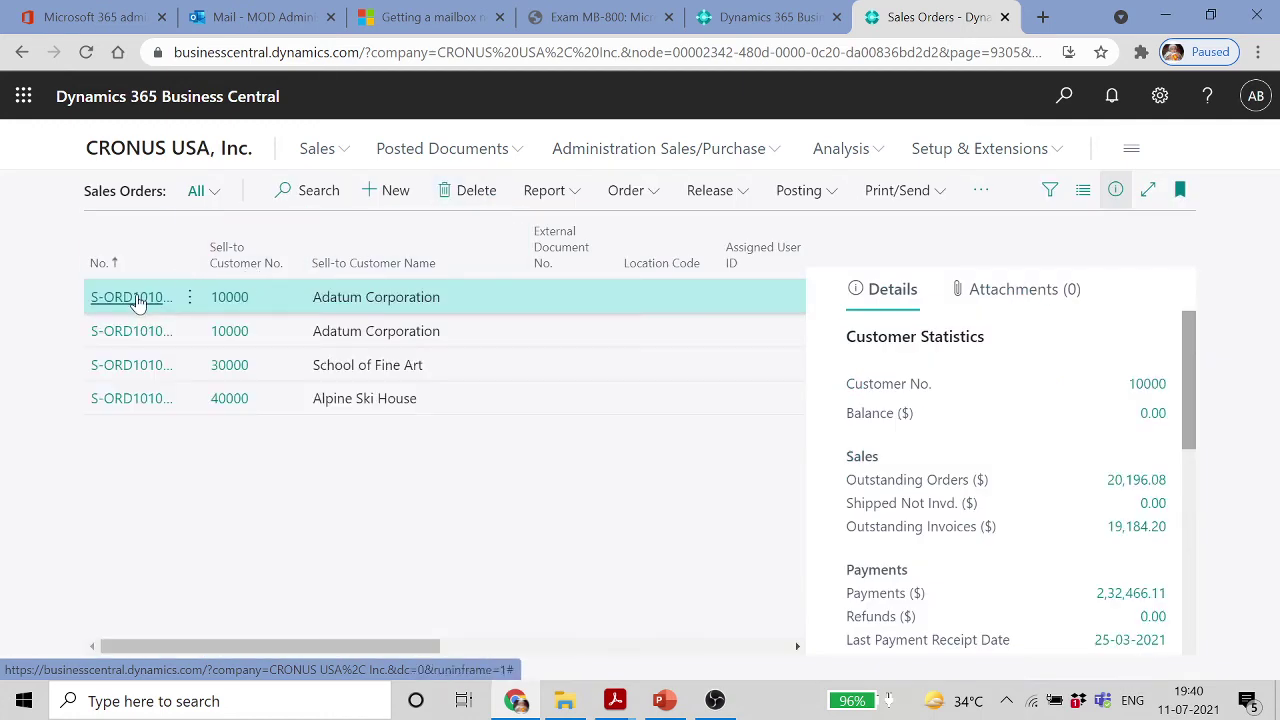
pyautogui.doubleClick(145, 300)
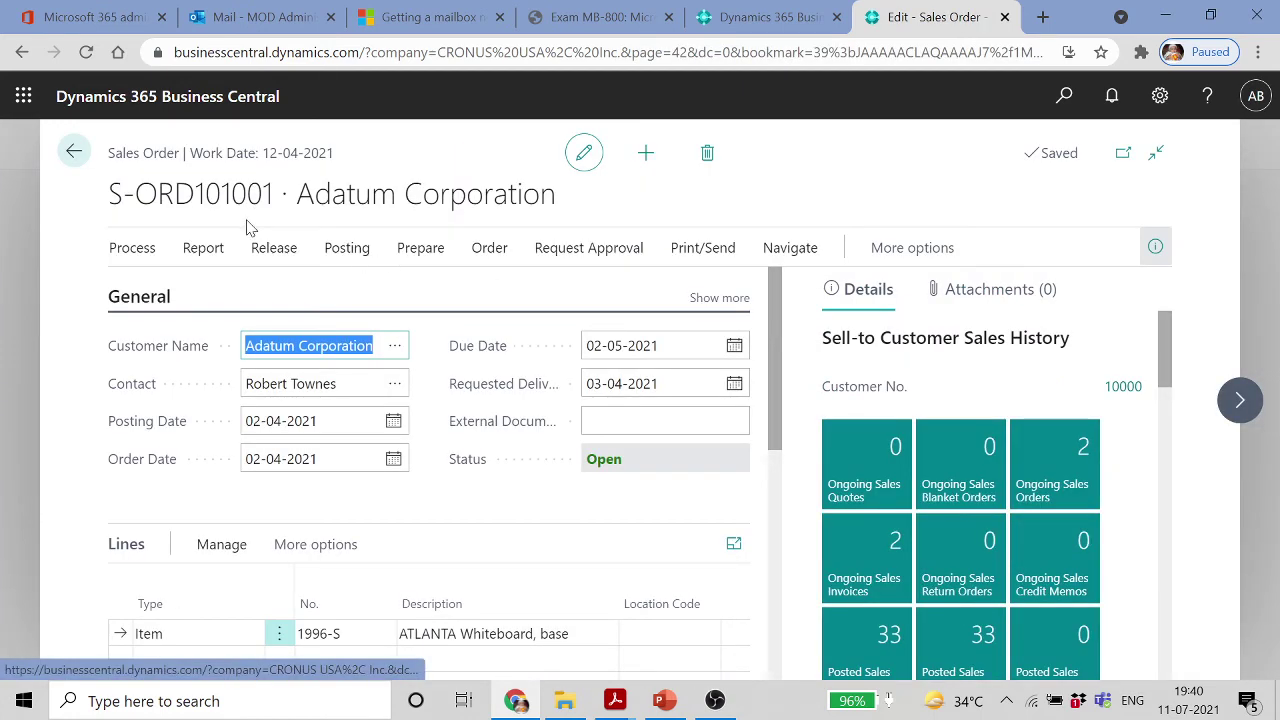
pyautogui.click(78, 158)
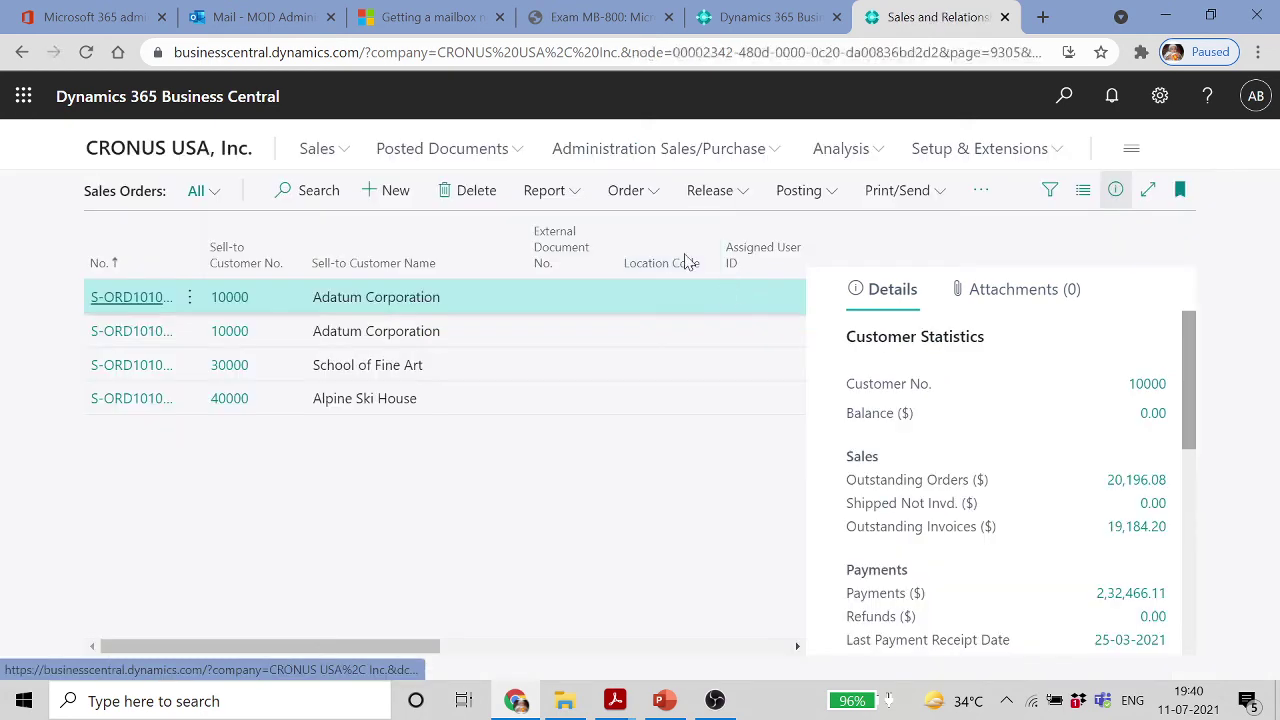
# Run the Sales Reservation Avail. report with Printer set to (Handled by the browser)
pyautogui.click(571, 192)
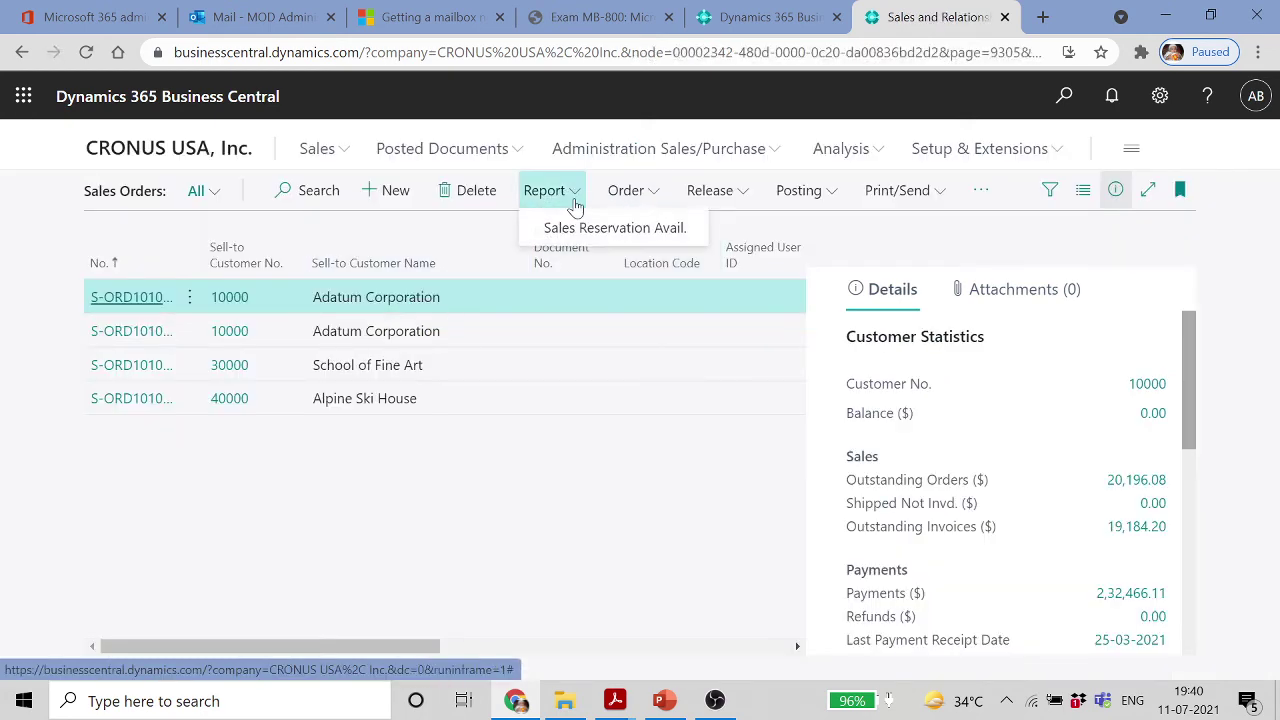
pyautogui.click(586, 230)
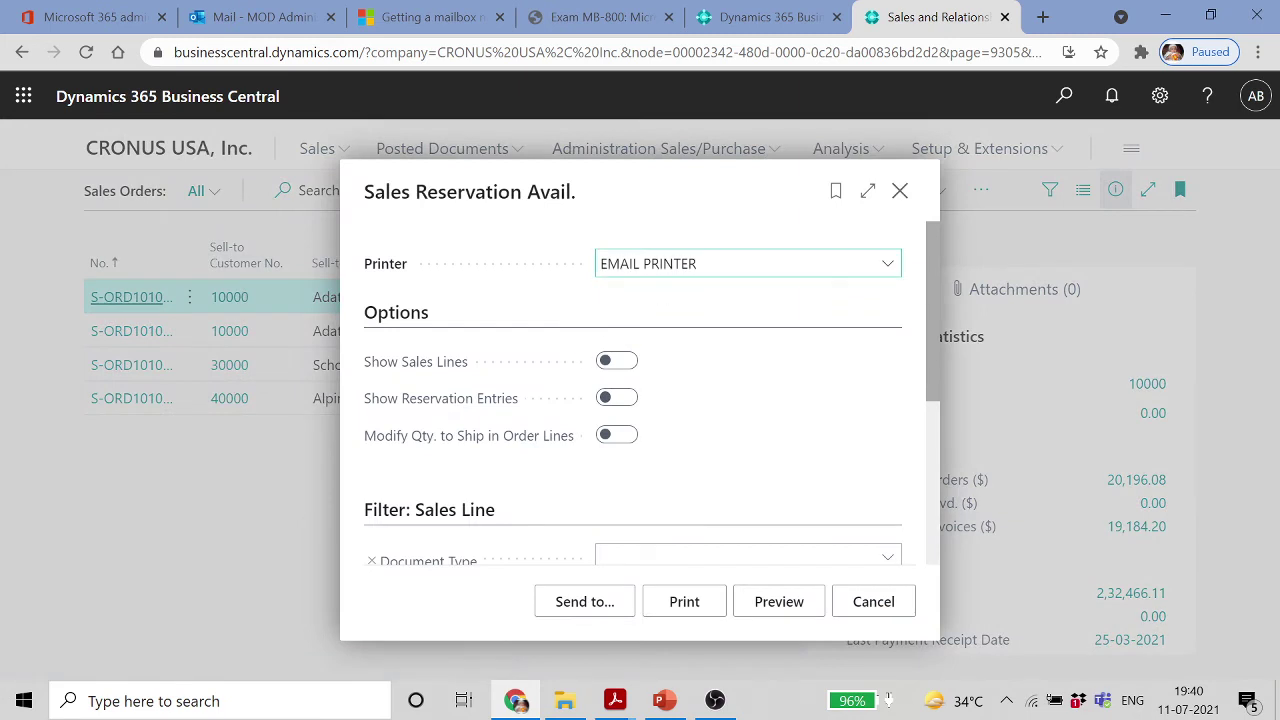
pyautogui.click(893, 266)
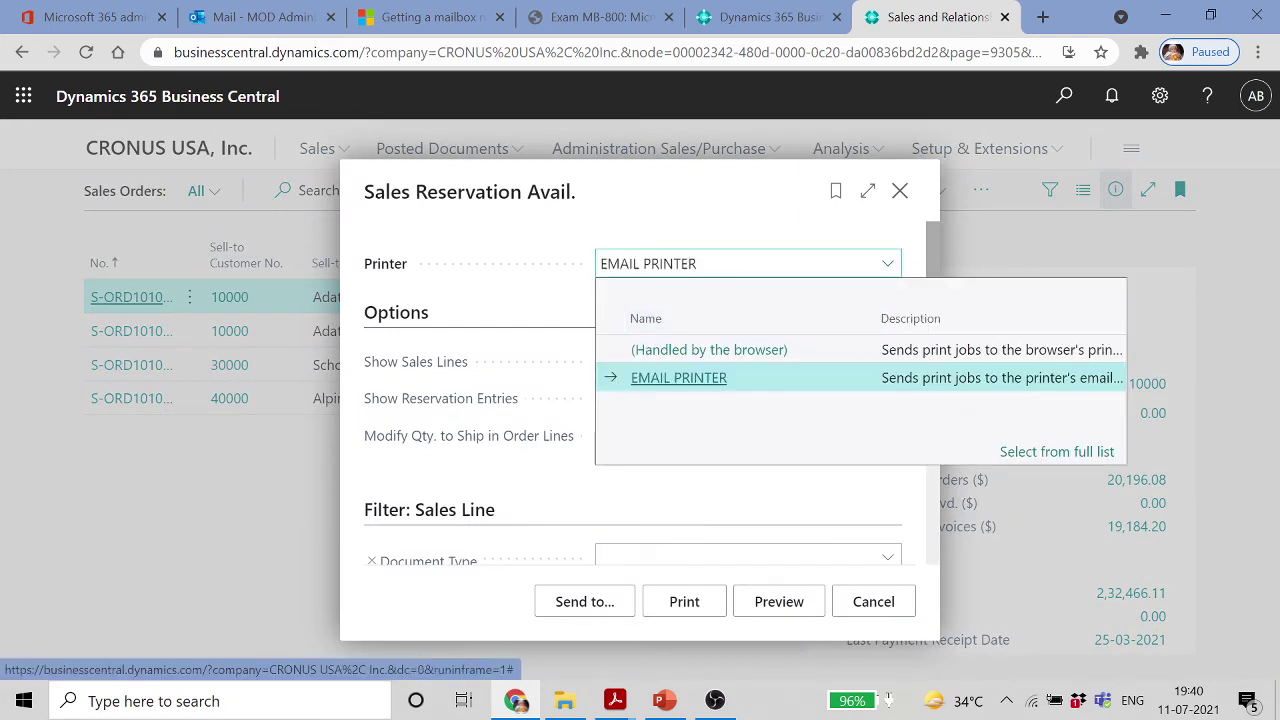
pyautogui.click(707, 350)
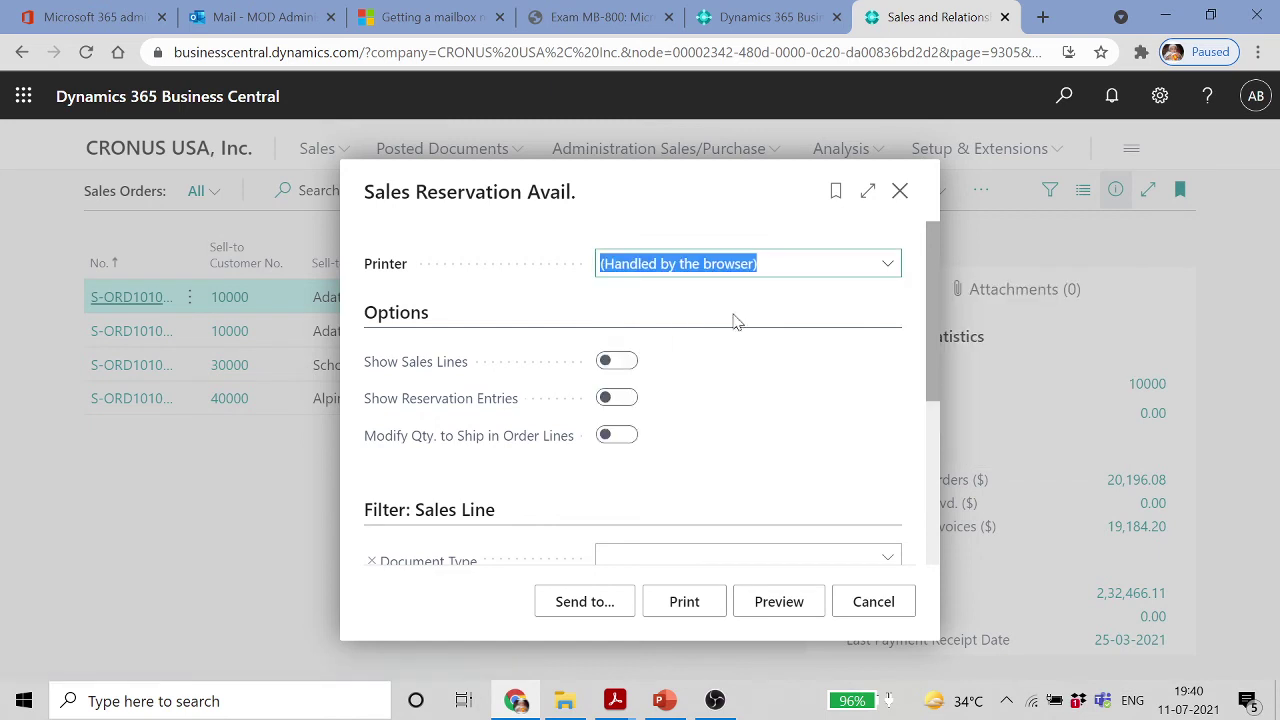
# Return to PowerPoint and select slide 27, 'Lesson 3: Set Up Reports'
pyautogui.scroll(-1, 737, 517)
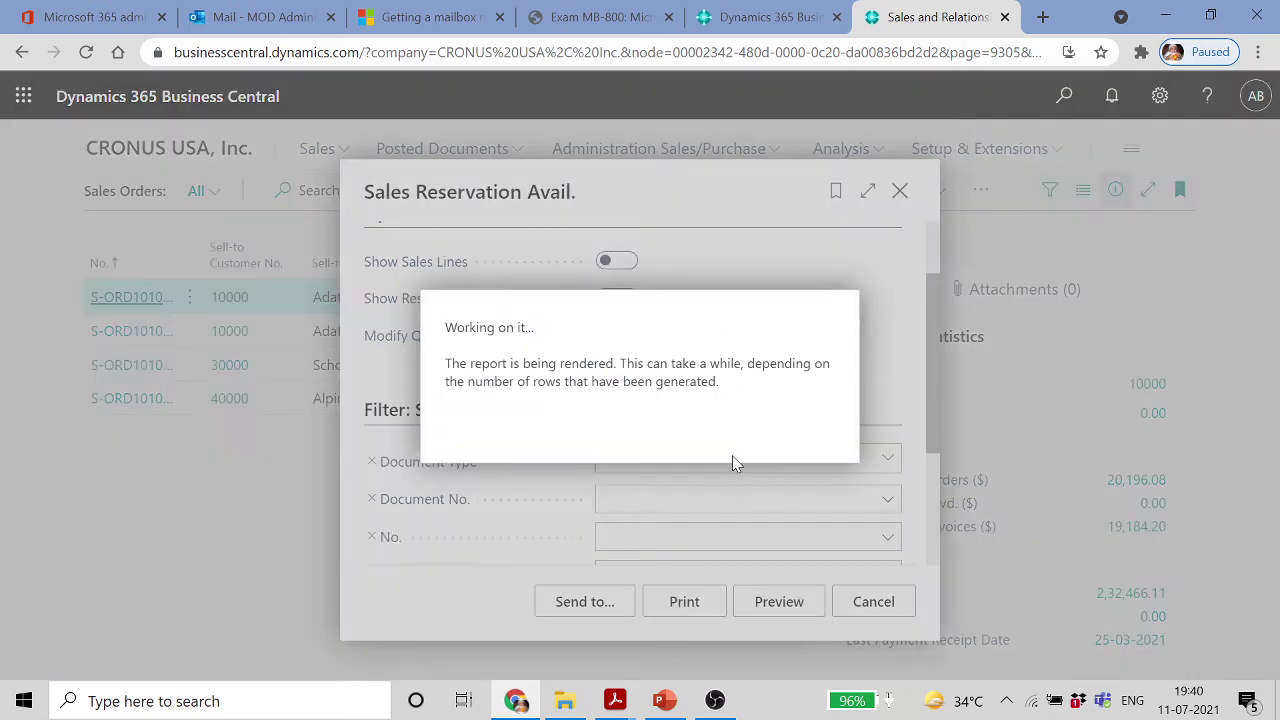
pyautogui.click(664, 700)
pyautogui.click(172, 622)
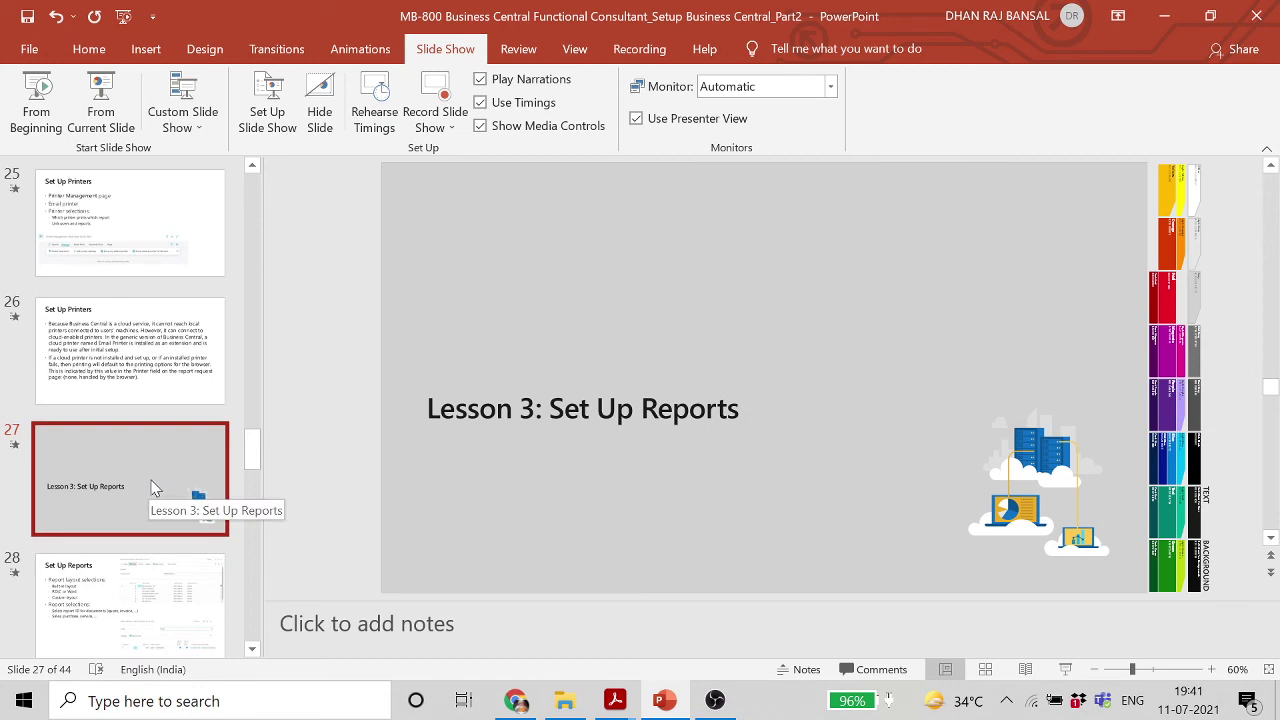
# Present slide 28, Set Up Reports, from the current slide, then minimize PowerPoint
pyautogui.click(143, 606)
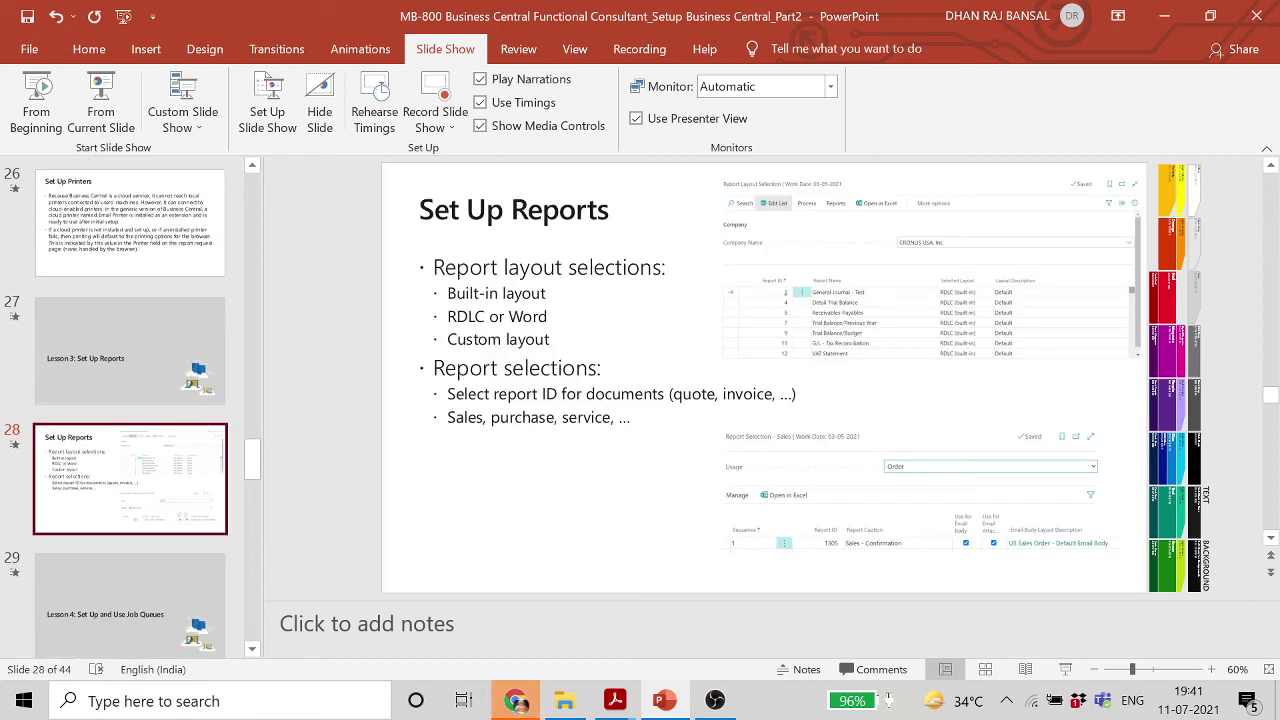
pyautogui.click(100, 112)
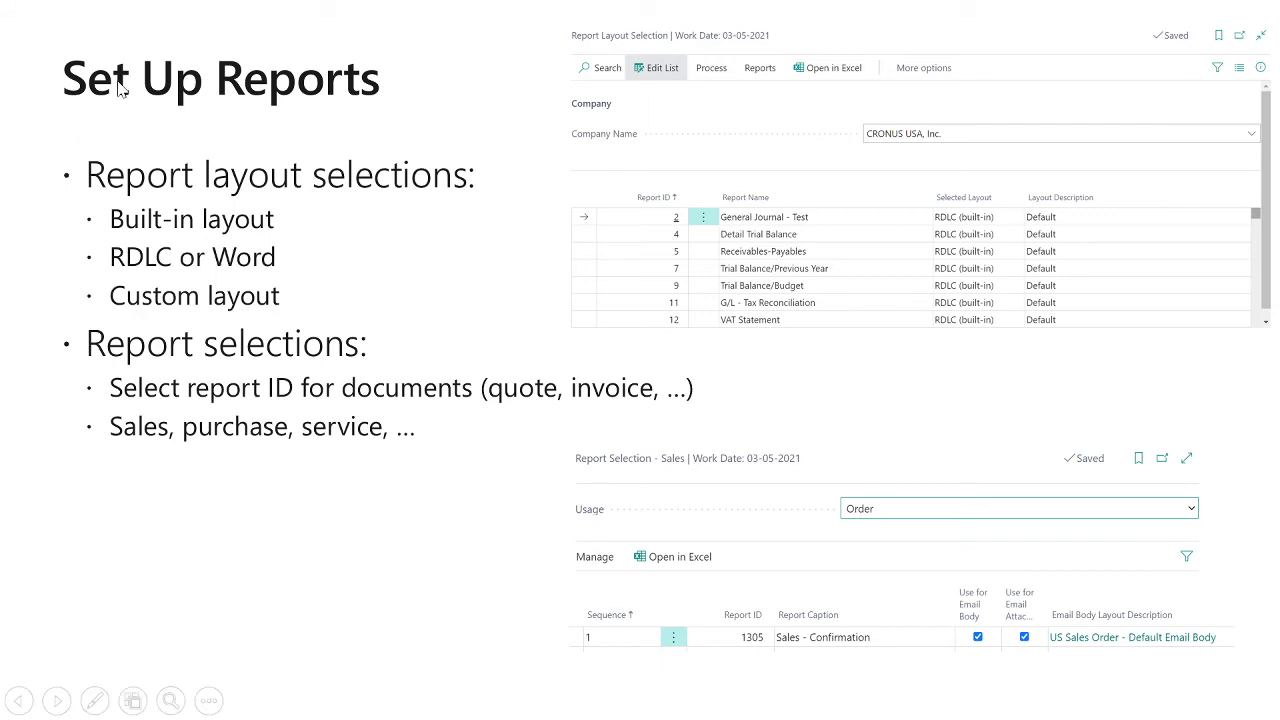
pyautogui.press('Escape')
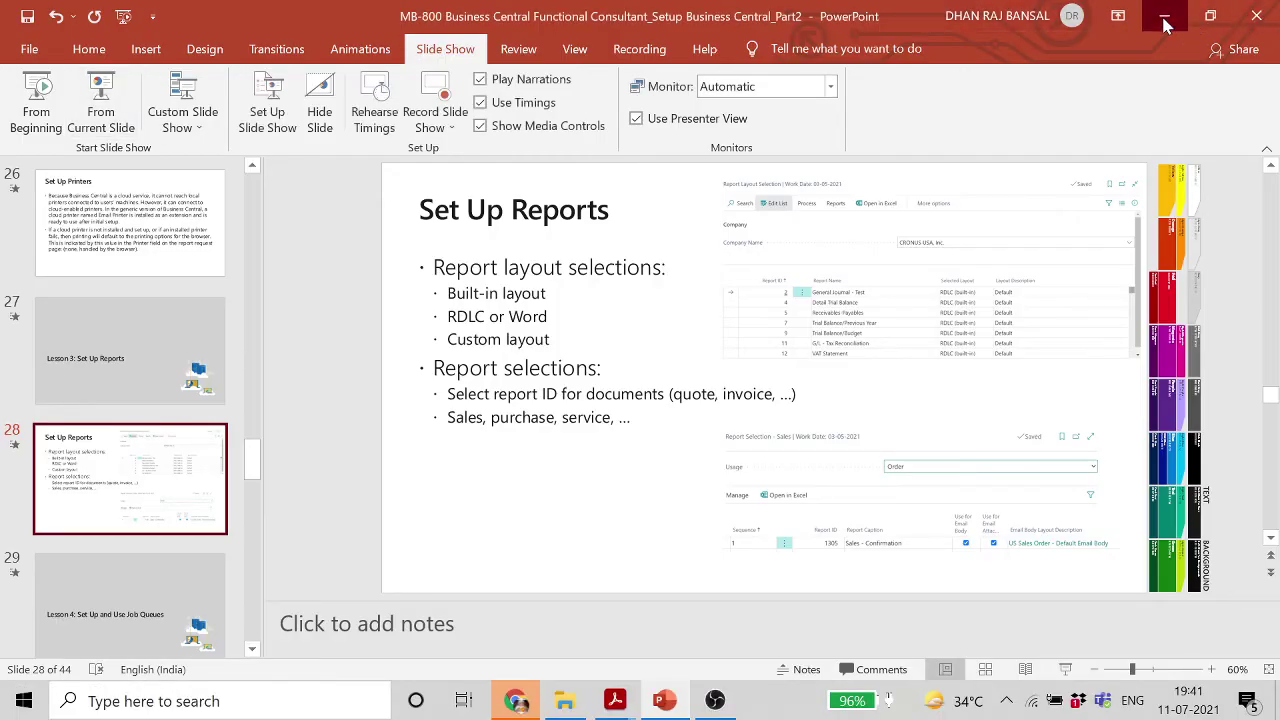
pyautogui.click(1165, 20)
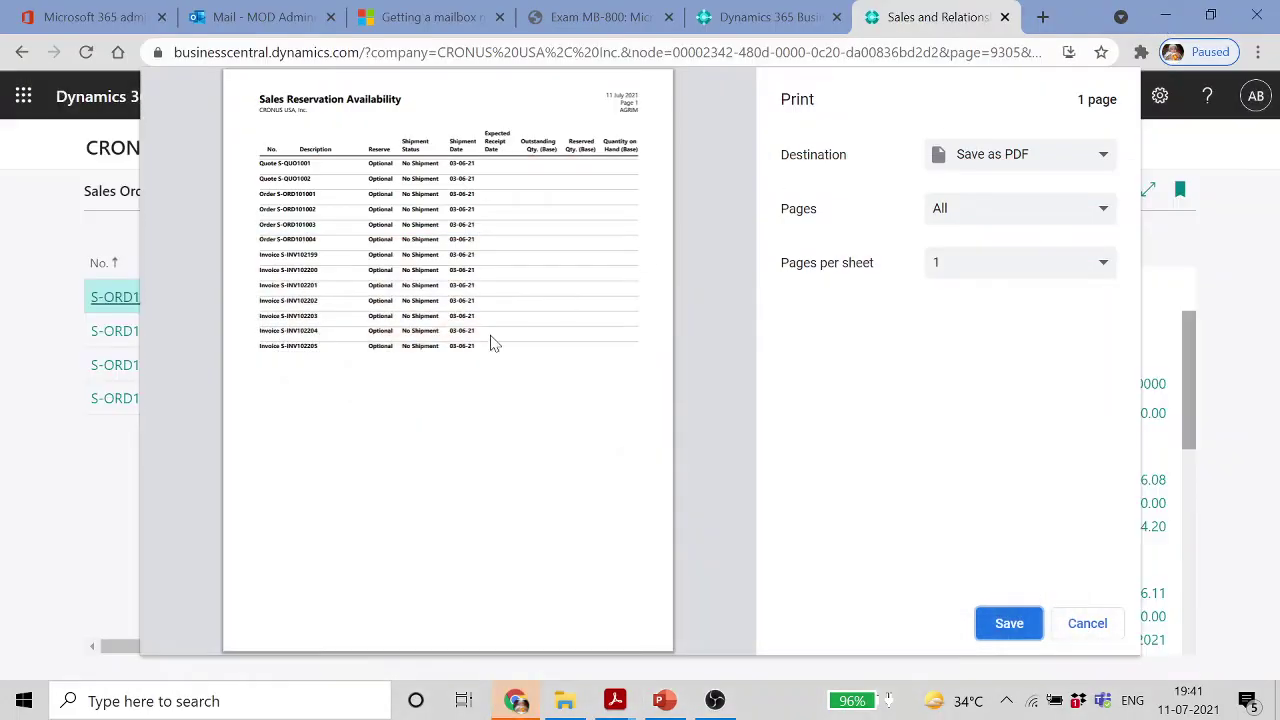
# Cancel the report's print preview and open Report Layout Selection from Tell Me
pyautogui.click(1019, 630)
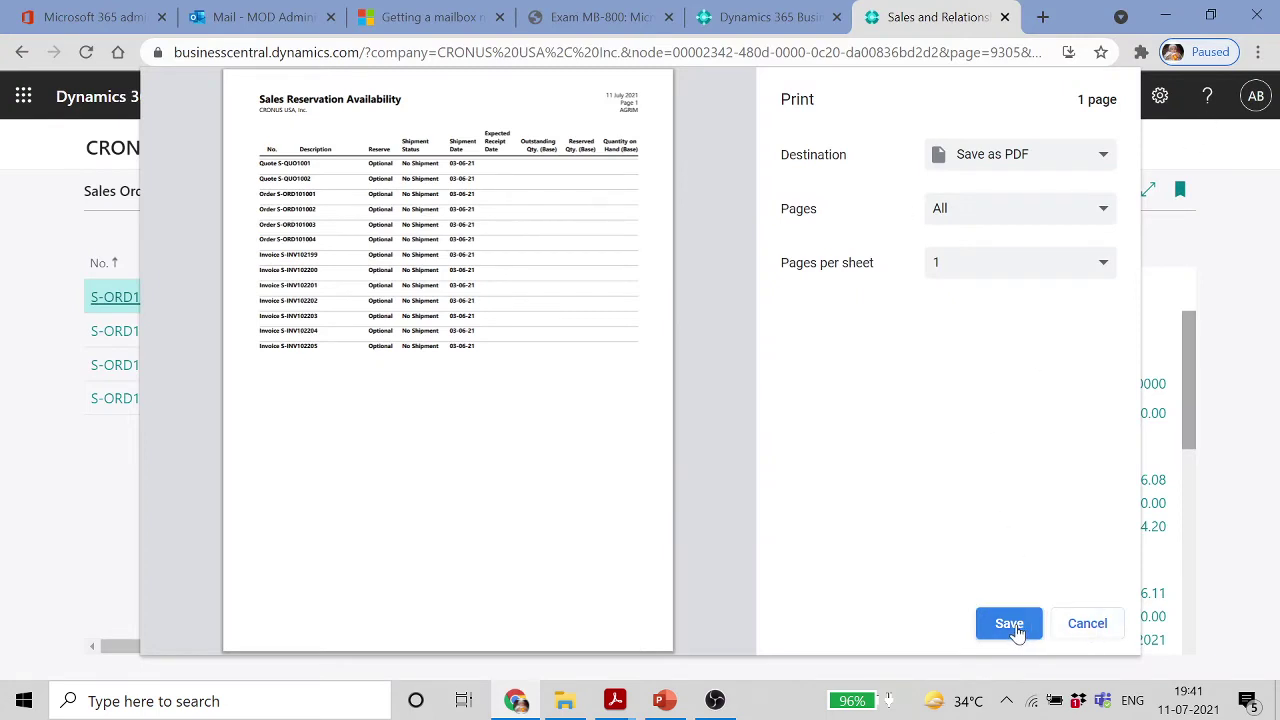
pyautogui.click(1089, 625)
pyautogui.click(1063, 97)
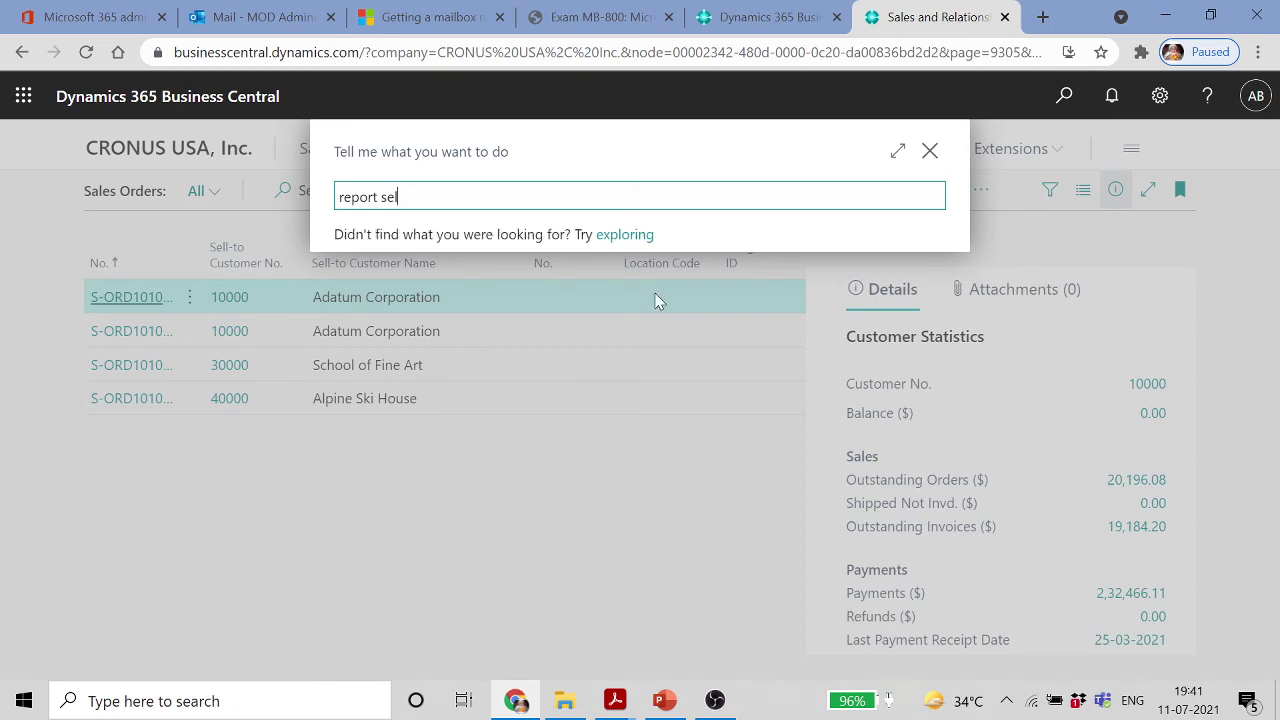
pyautogui.click(495, 388)
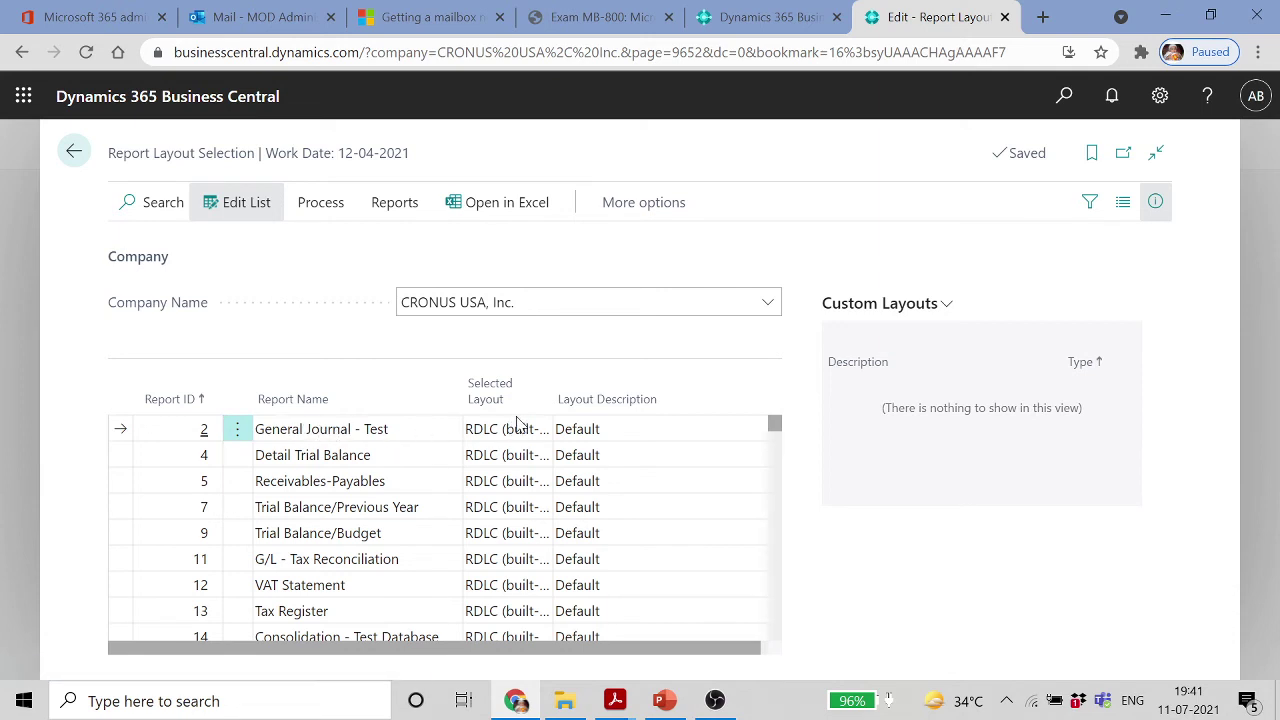
# Try Word (built-in) for General Journal - Test, then revert it to RDLC (built-in)
pyautogui.click(263, 208)
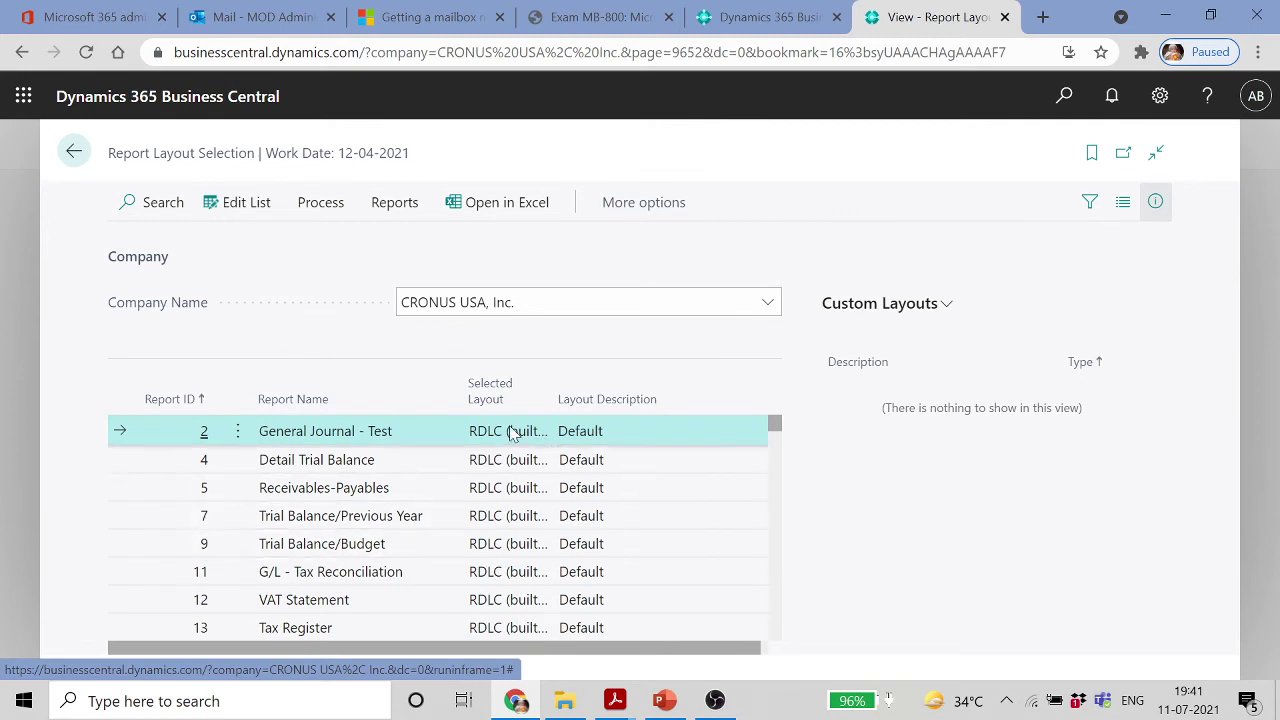
pyautogui.moveTo(692, 640); pyautogui.dragTo(723, 658)
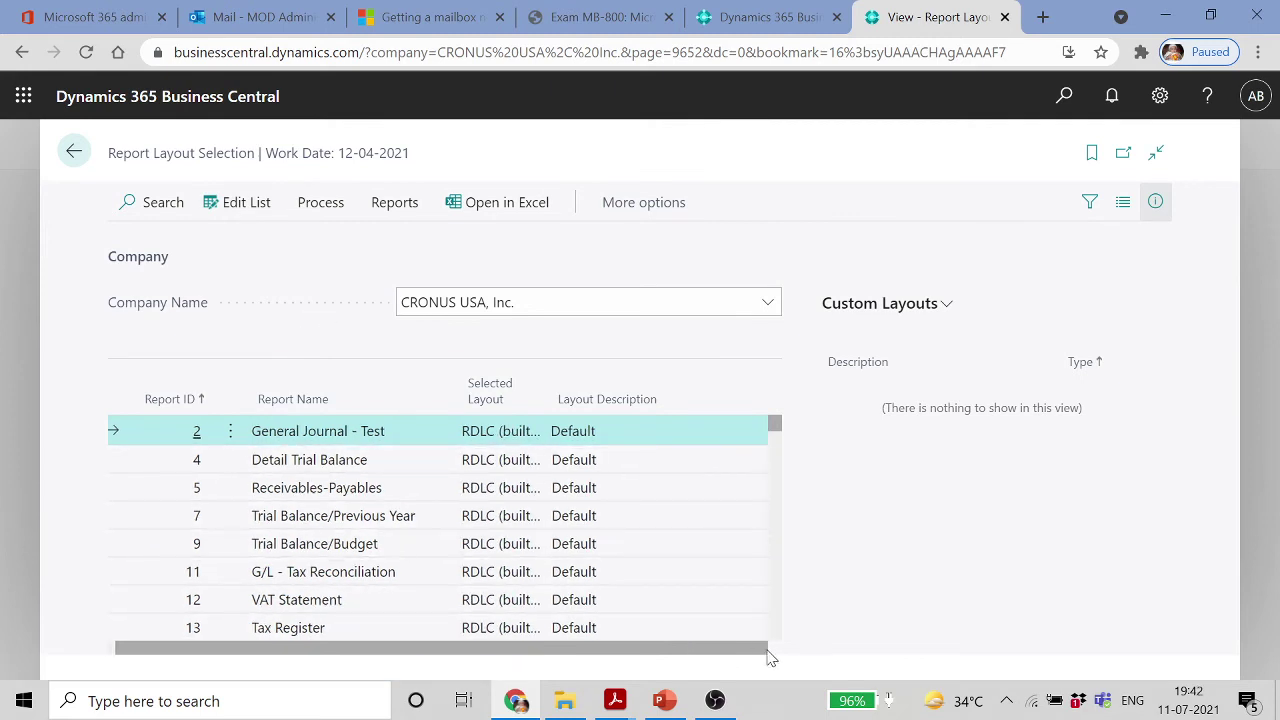
pyautogui.click(245, 209)
pyautogui.click(508, 437)
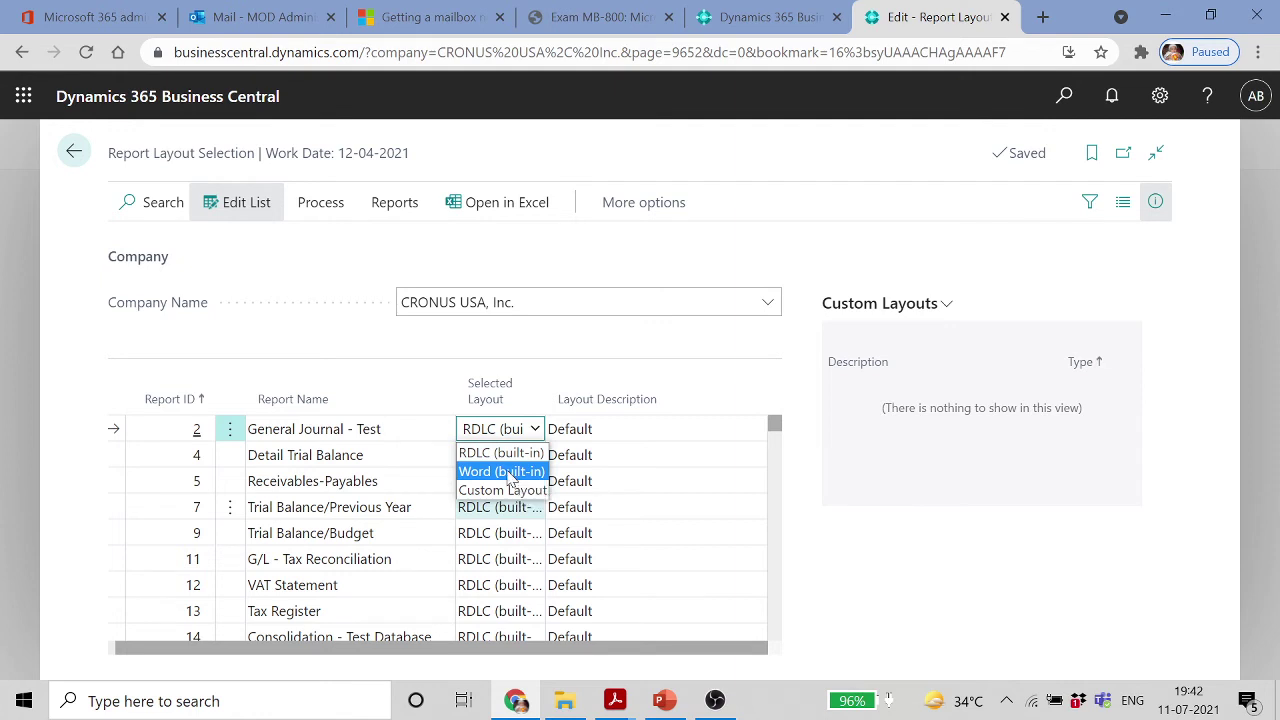
pyautogui.click(510, 474)
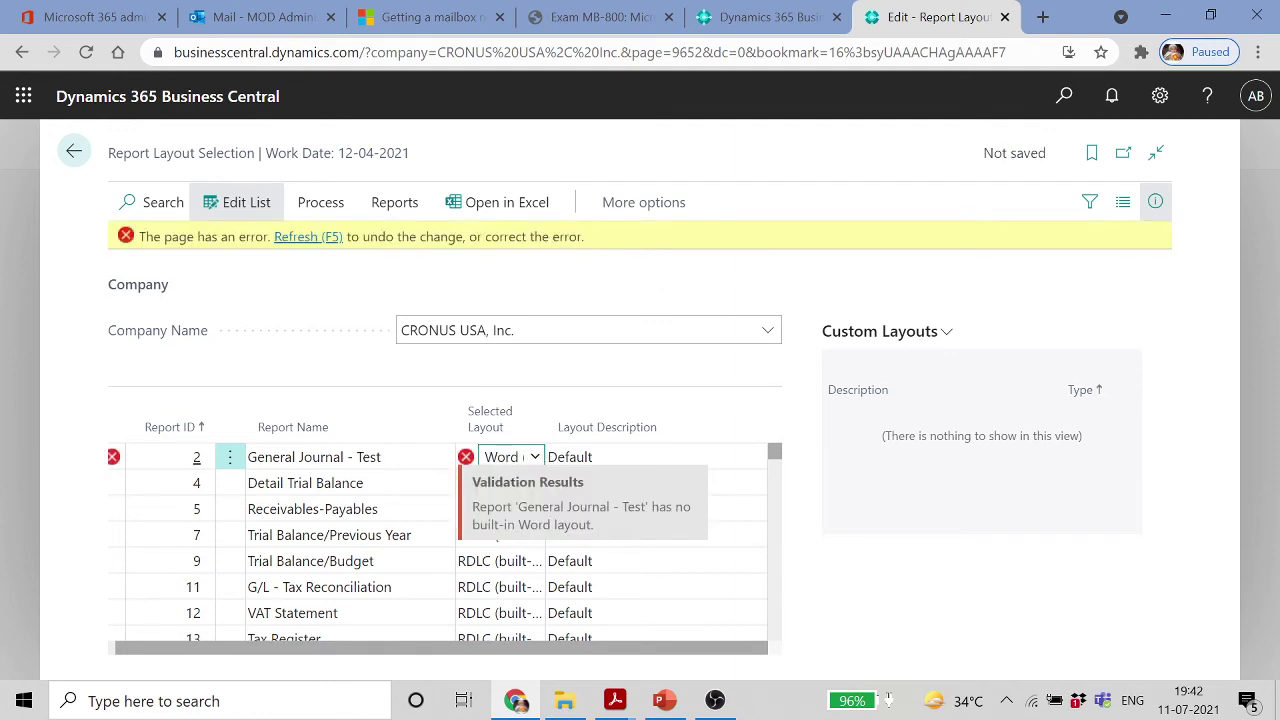
pyautogui.click(535, 457)
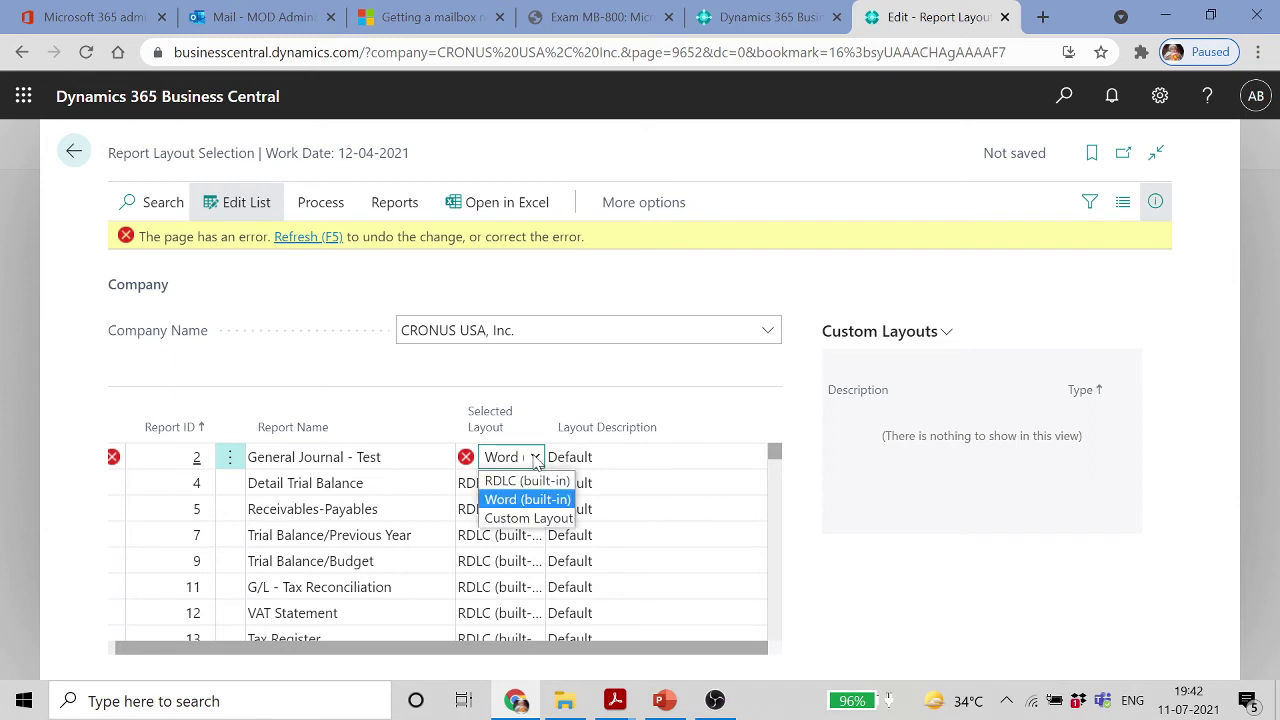
pyautogui.click(518, 479)
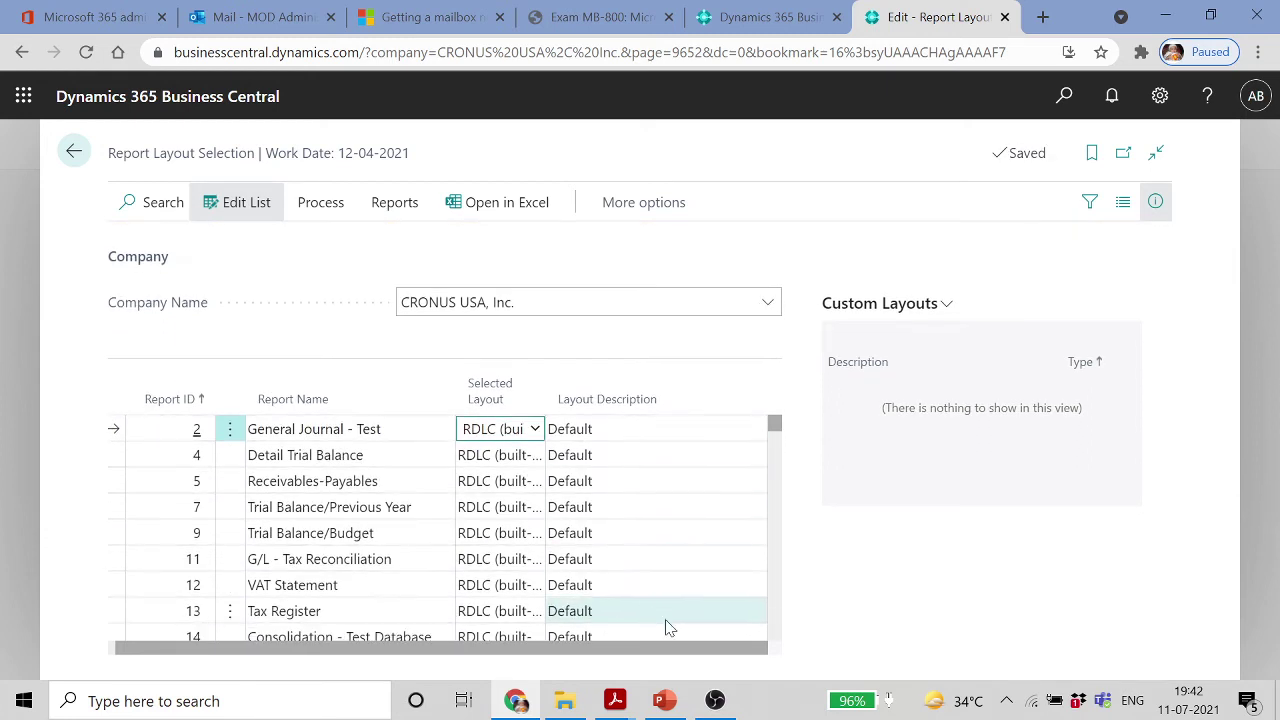
# Set Tax Register to Word (built-in), discard the invalid layout, and leave the page
pyautogui.click(1155, 201)
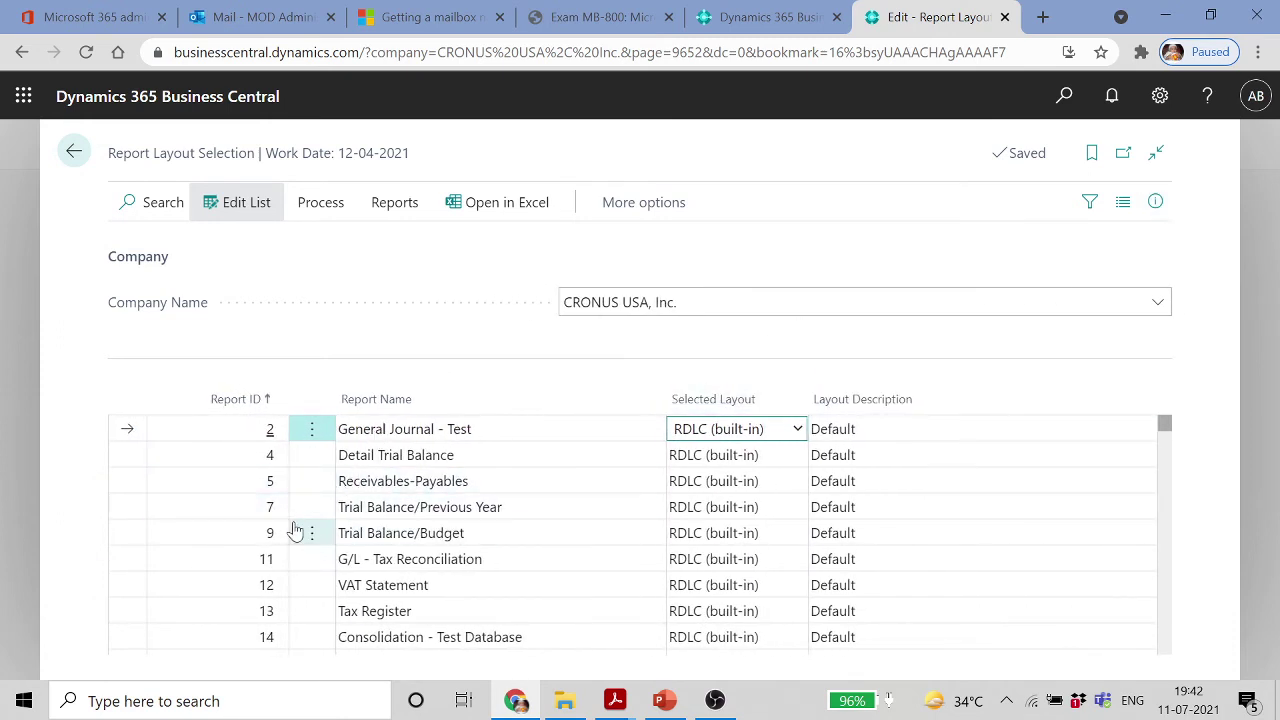
pyautogui.click(404, 612)
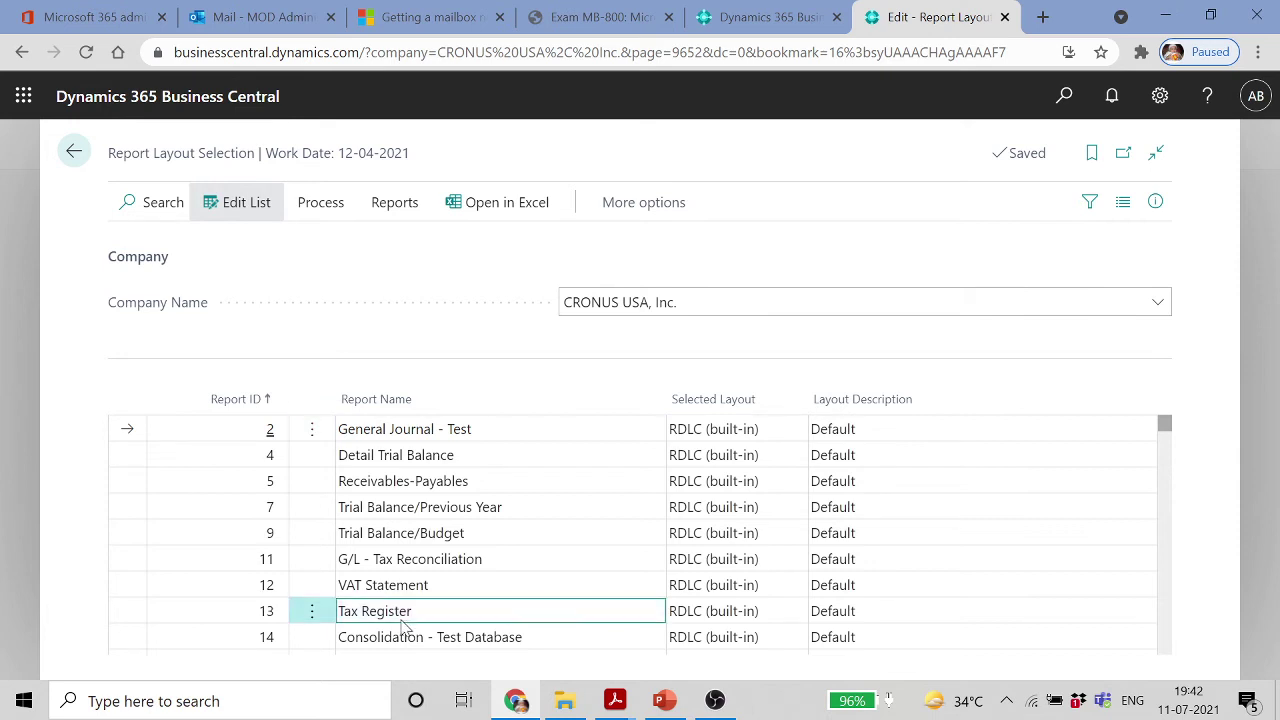
pyautogui.click(729, 611)
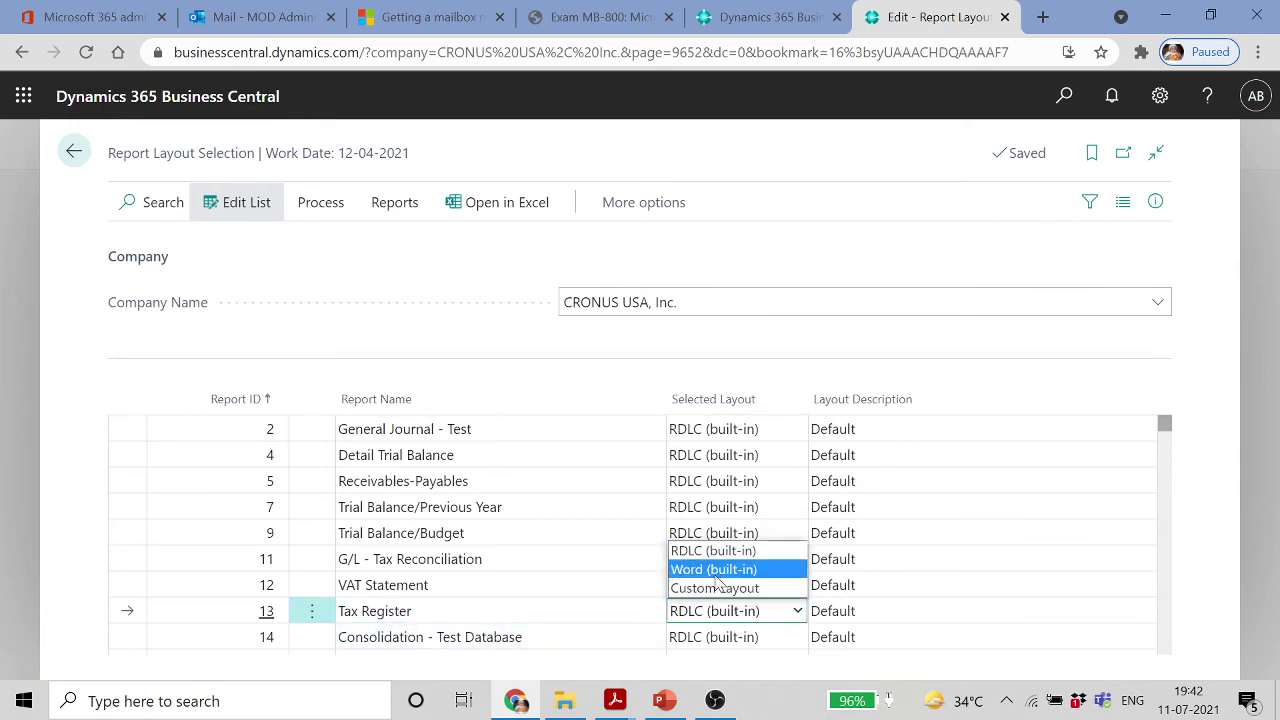
pyautogui.click(713, 569)
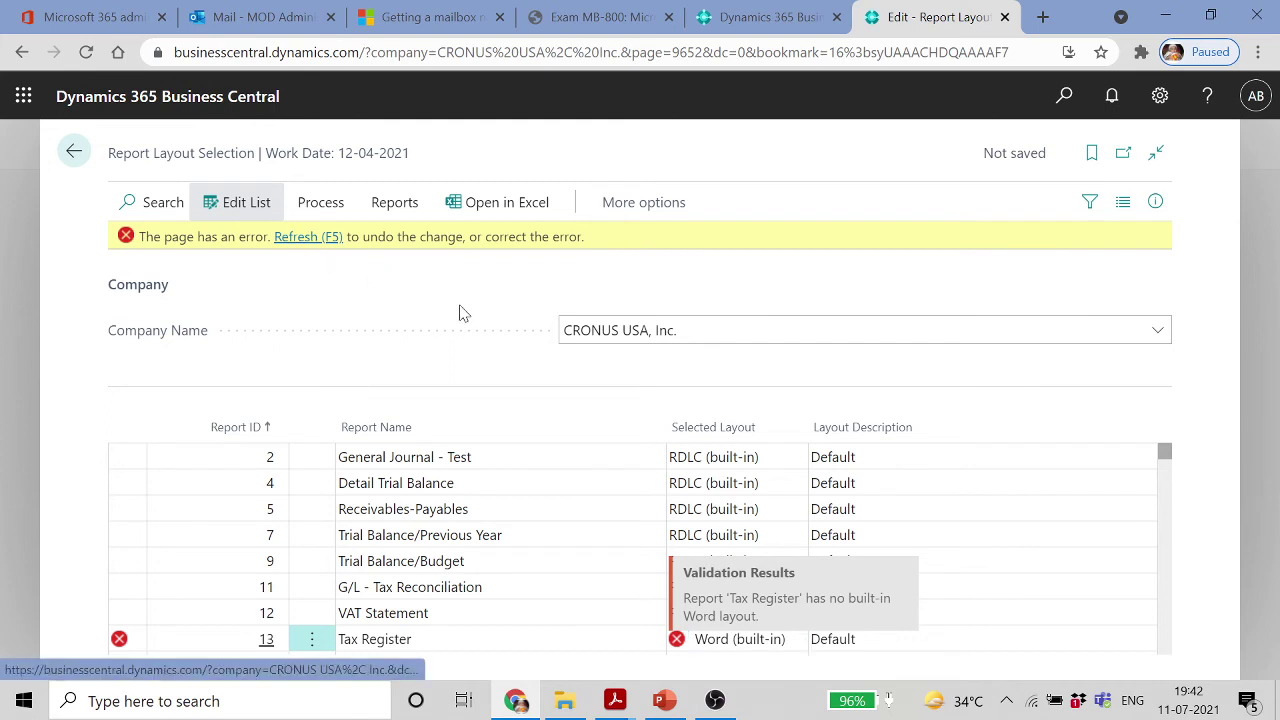
pyautogui.click(312, 250)
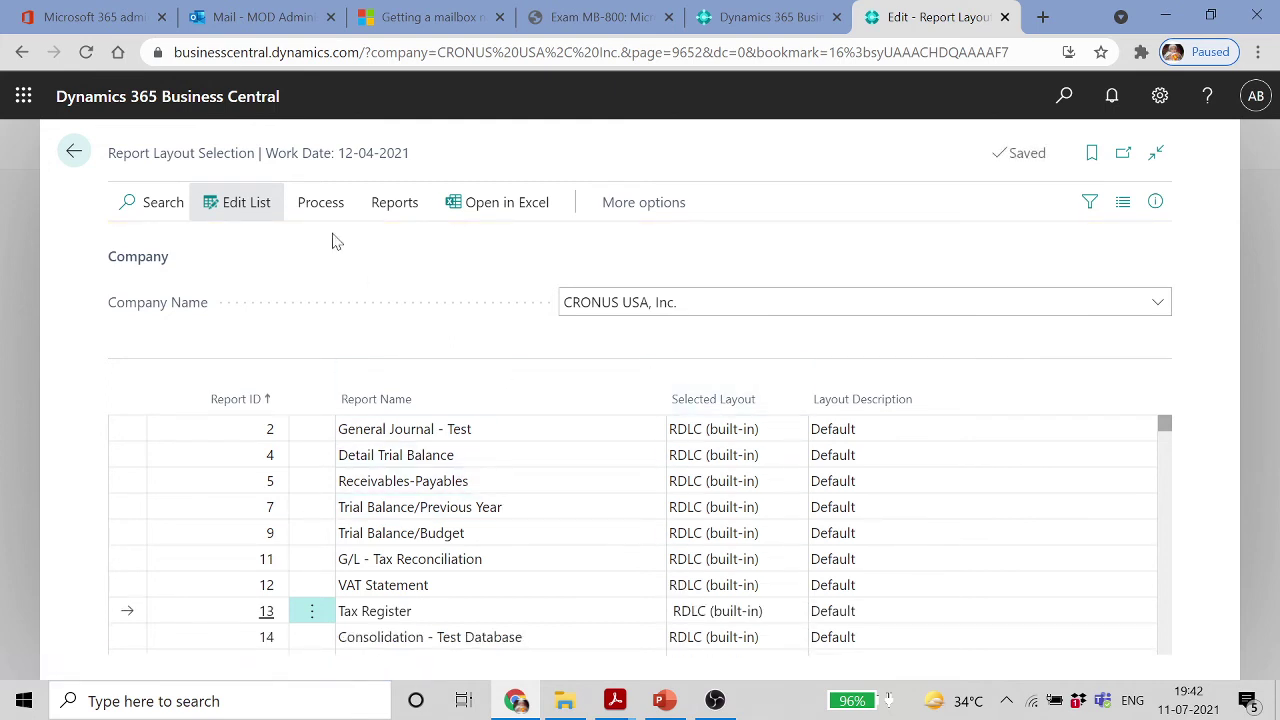
pyautogui.click(66, 152)
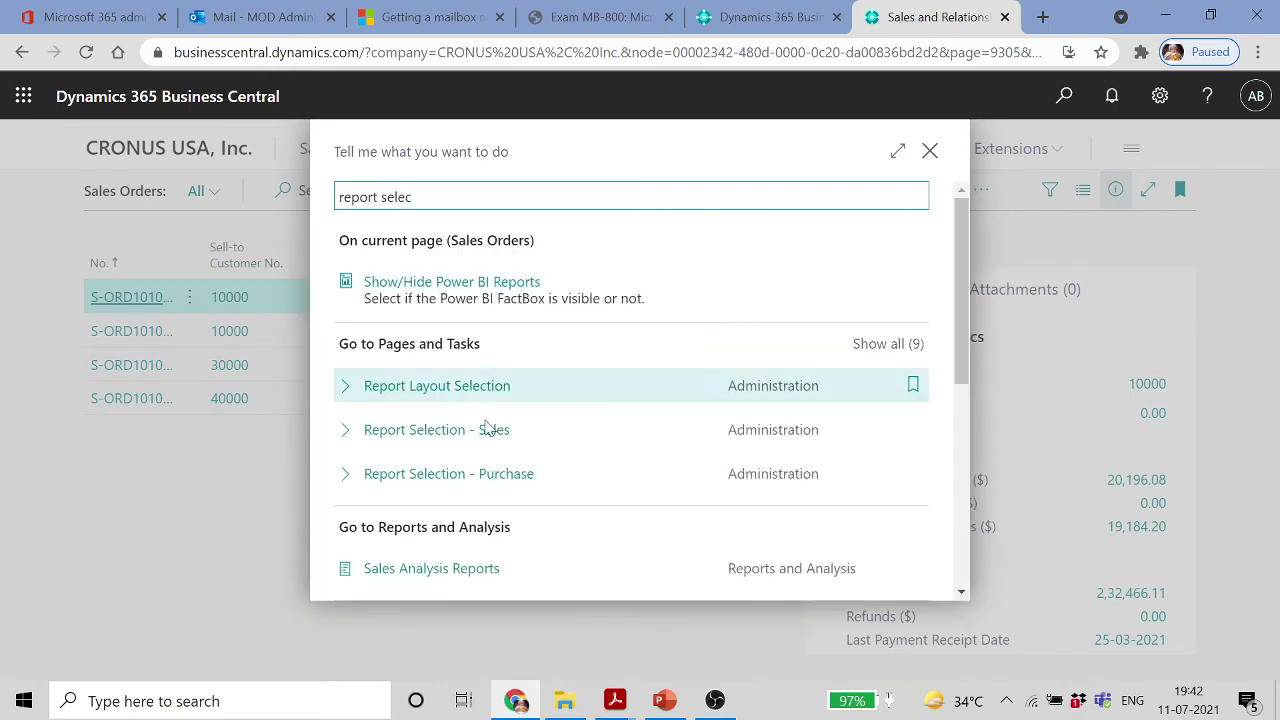
# In Report Selection - Sales, review the Quote row using report 1304 and the Usage options
pyautogui.click(521, 428)
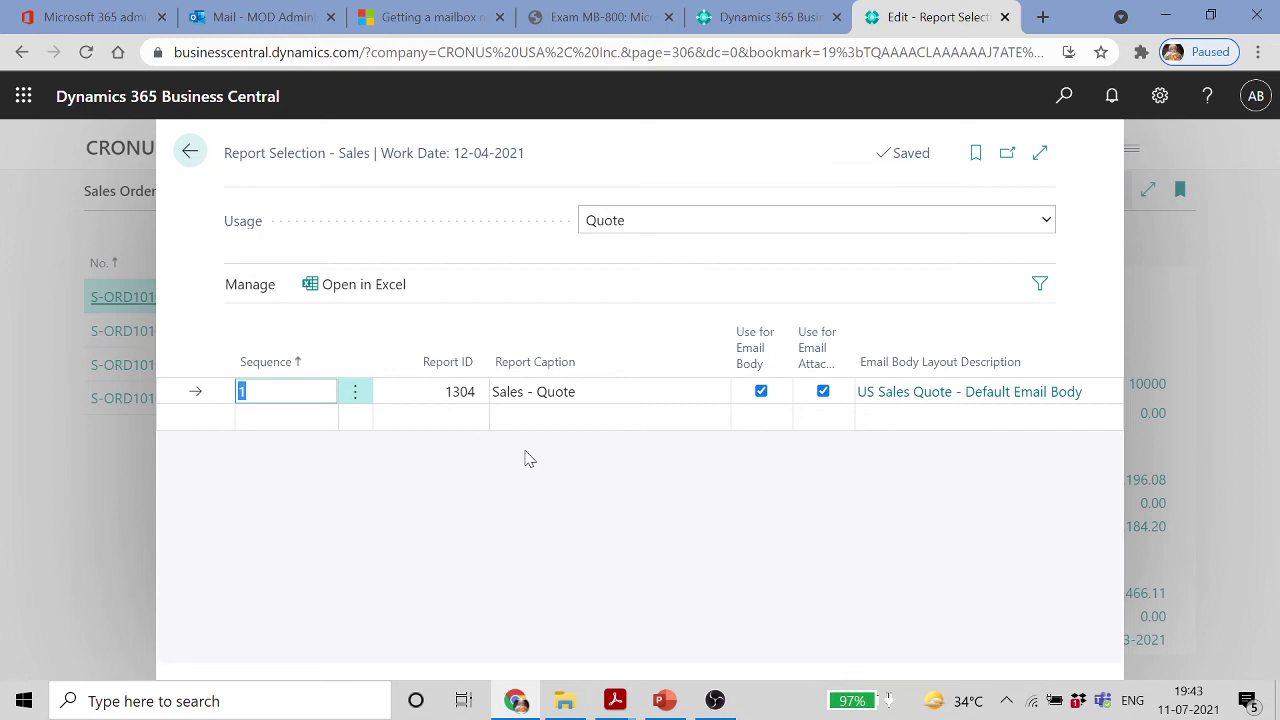
pyautogui.press('Tab')
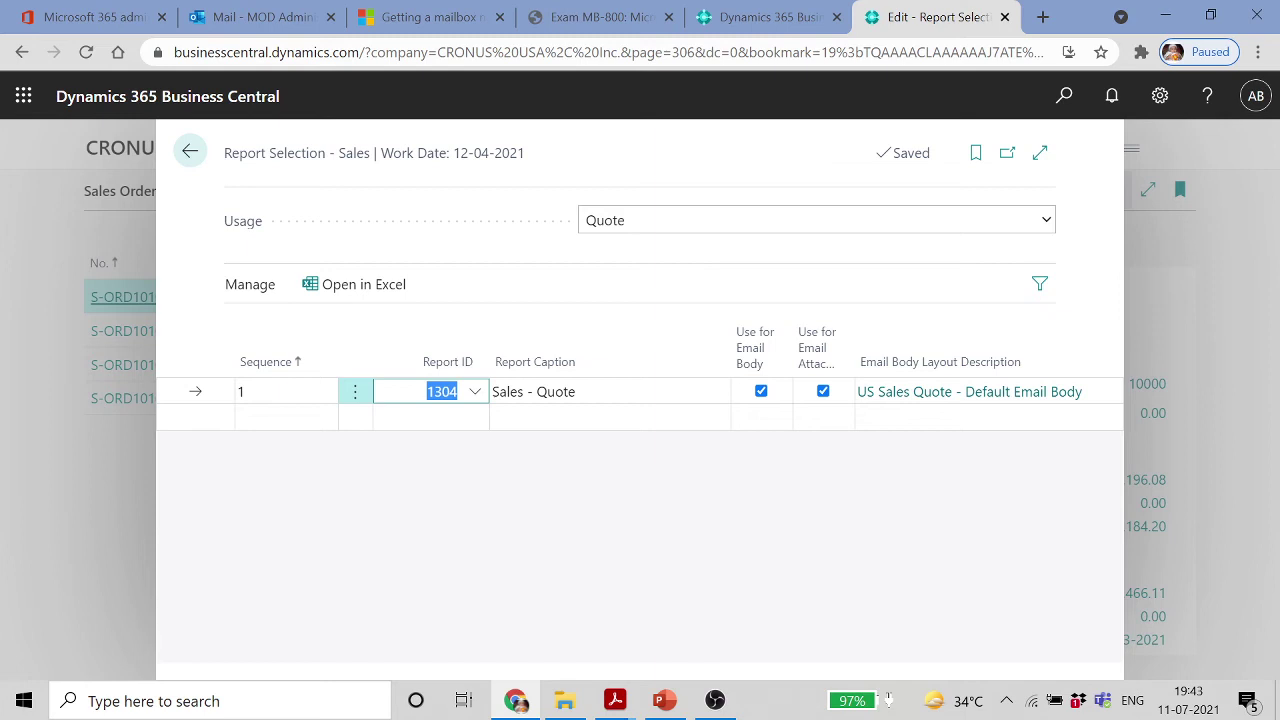
pyautogui.click(691, 240)
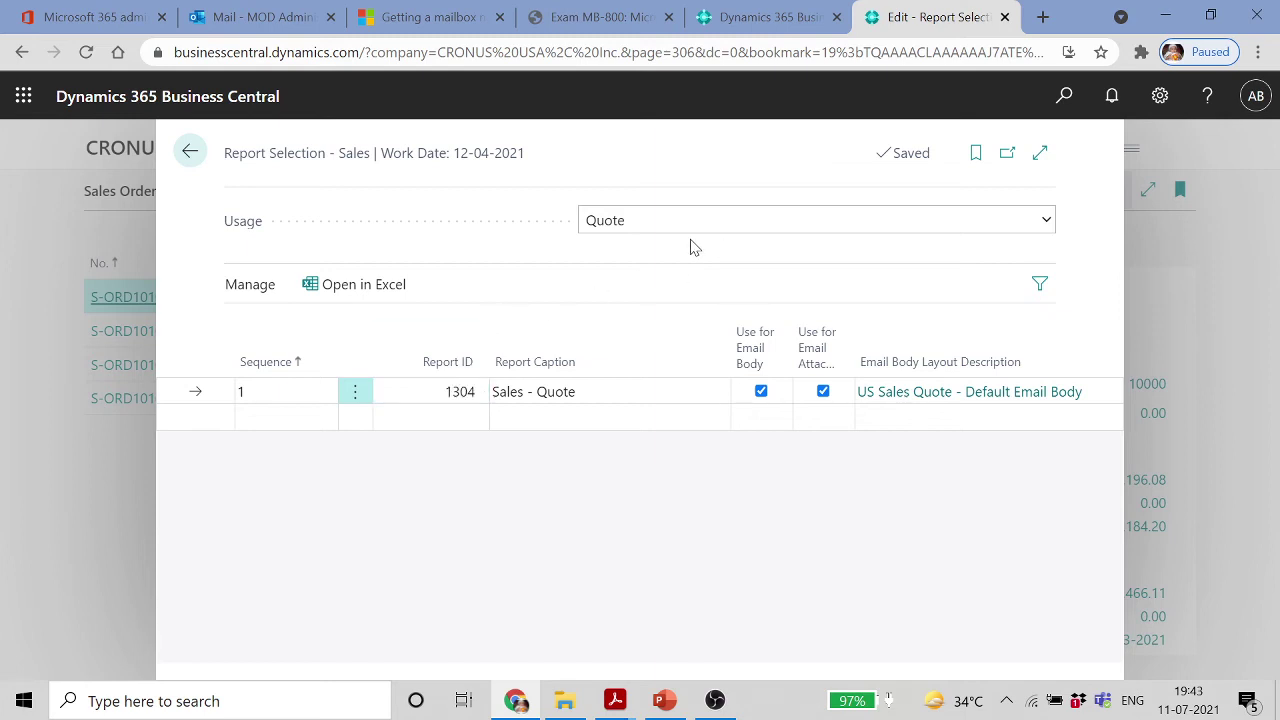
pyautogui.click(1048, 222)
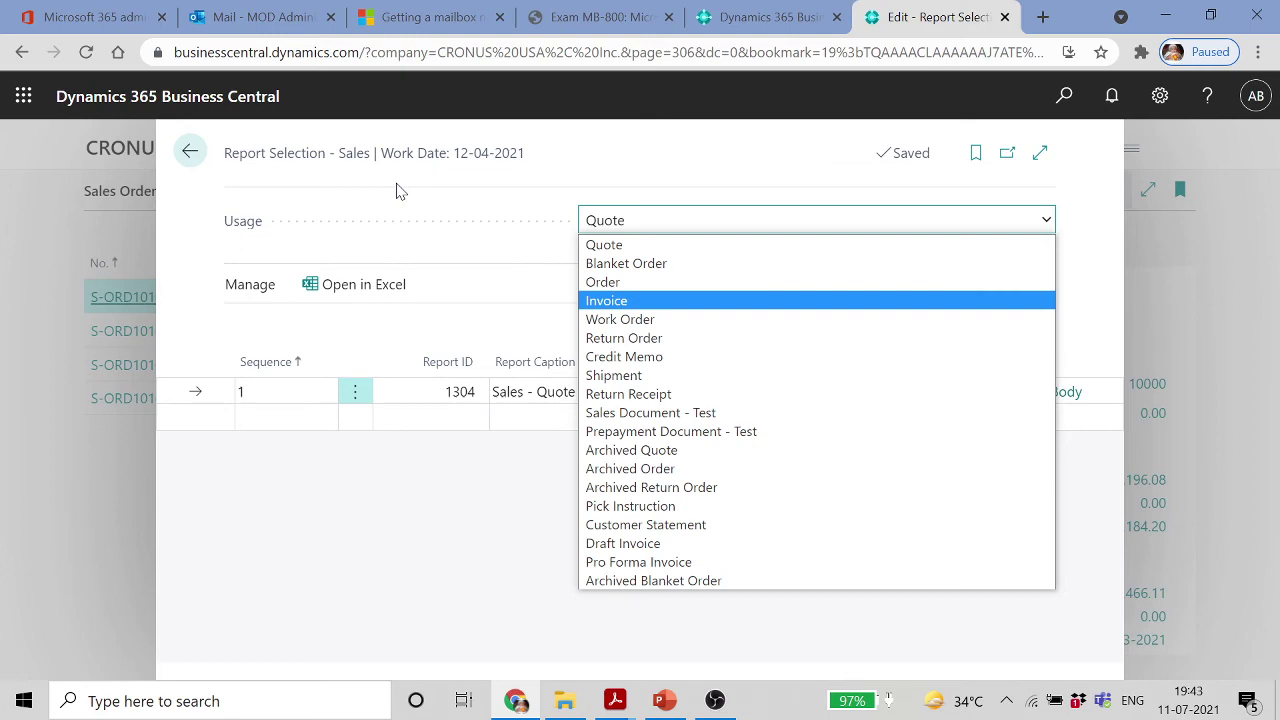
pyautogui.click(189, 151)
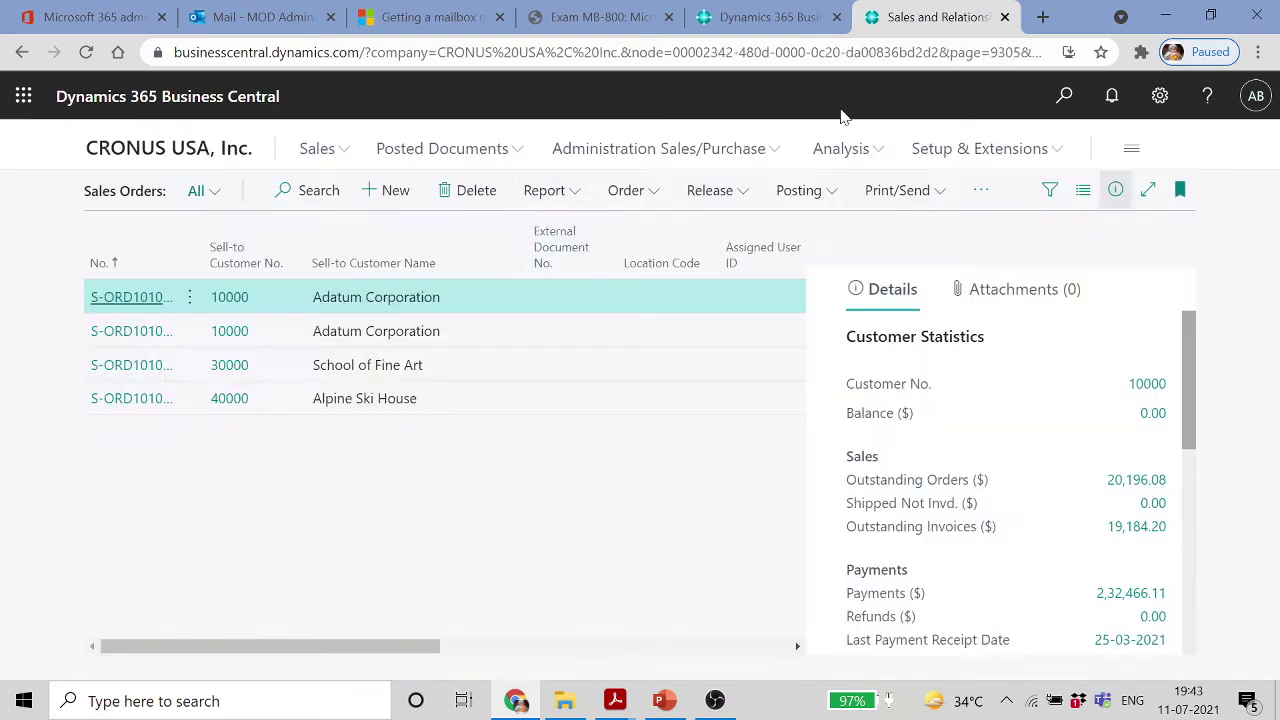
# Open Report Selection - Purchase with Usage set to Order, showing report 1322, then switch to PowerPoint
pyautogui.click(1064, 96)
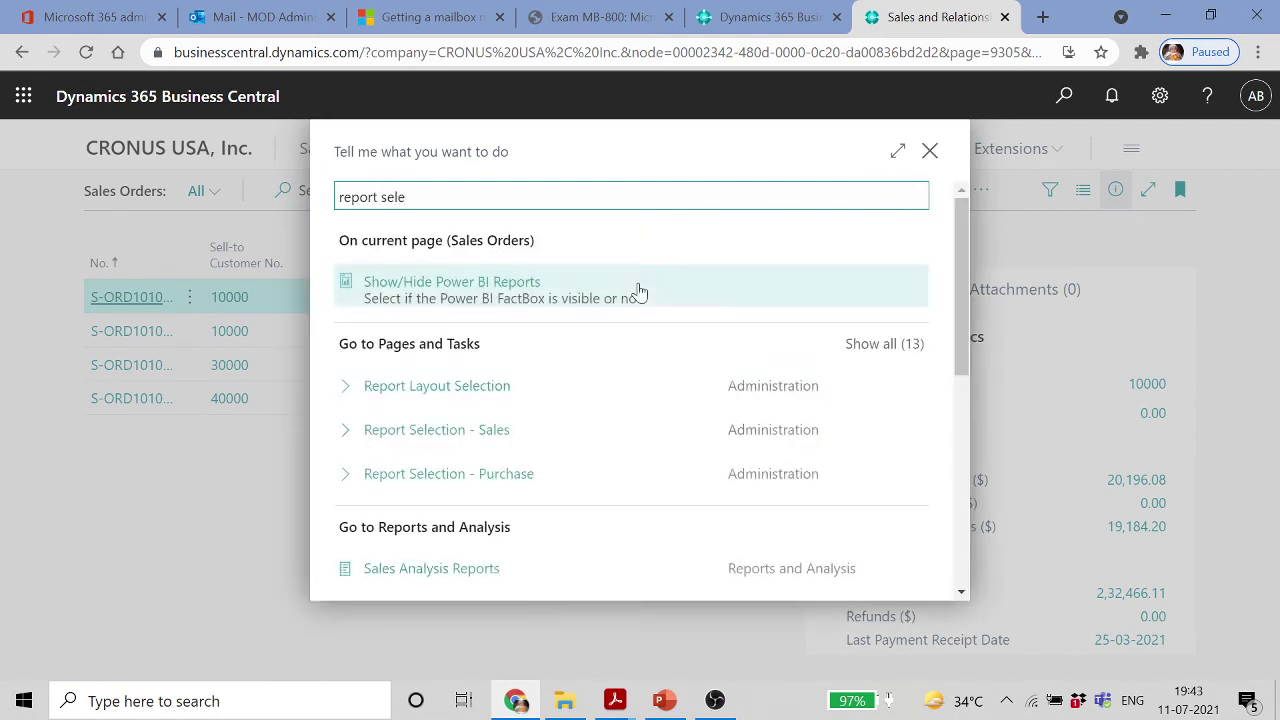
pyautogui.click(505, 474)
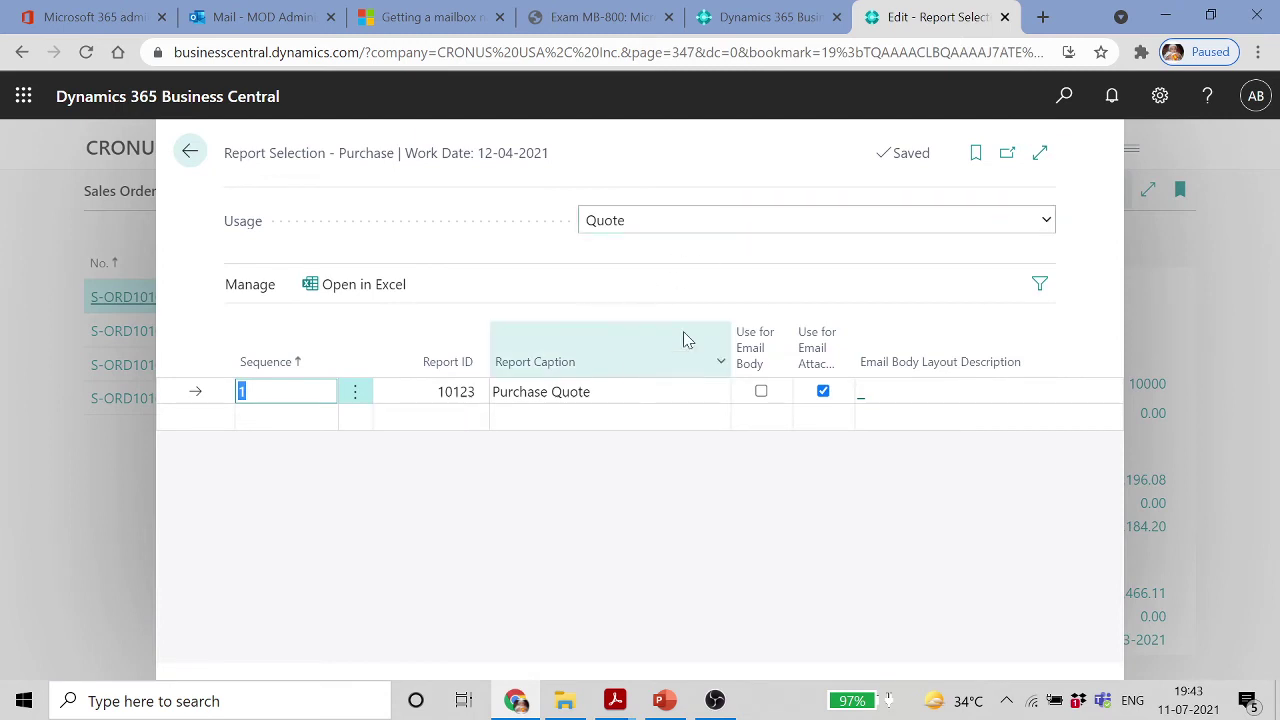
pyautogui.click(1045, 224)
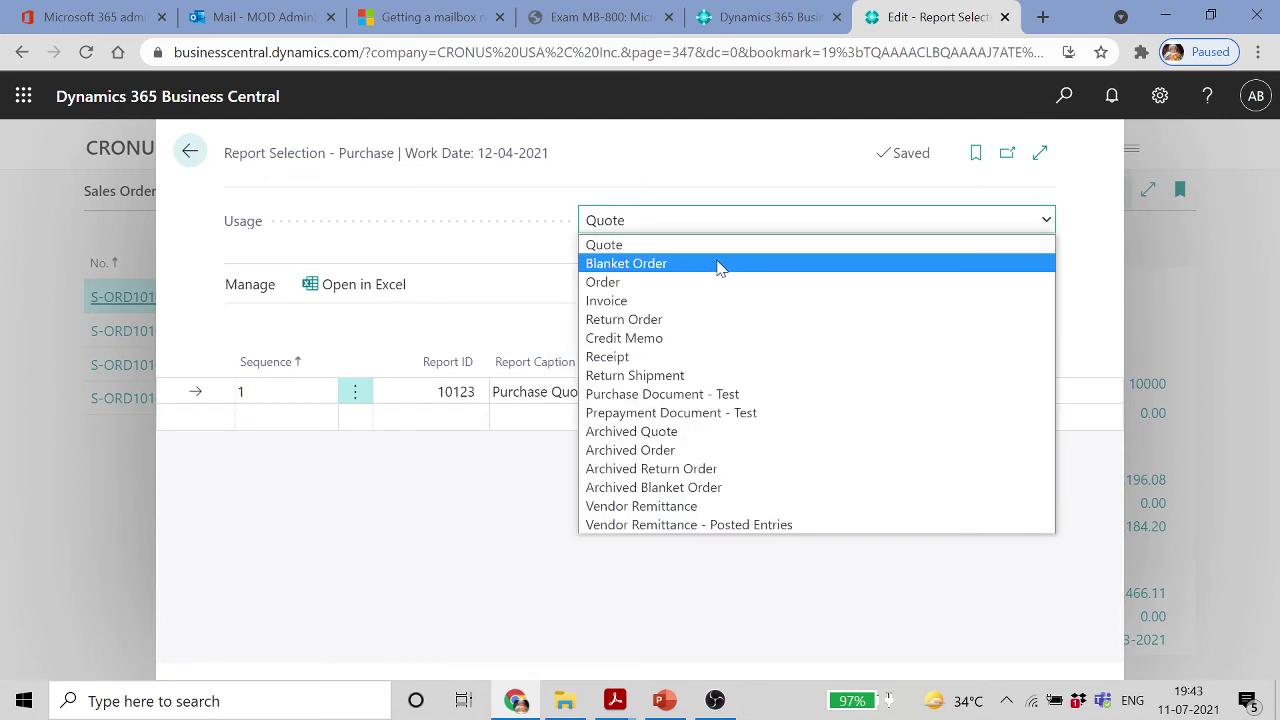
pyautogui.click(650, 284)
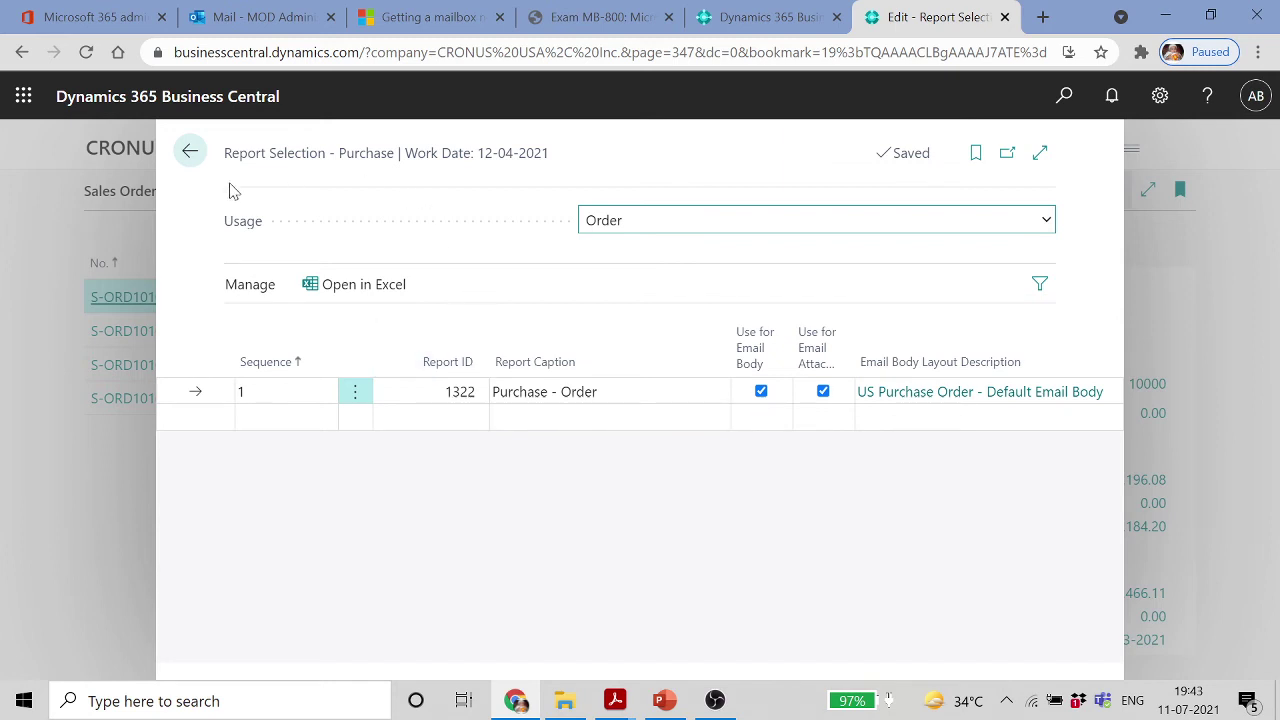
pyautogui.click(190, 152)
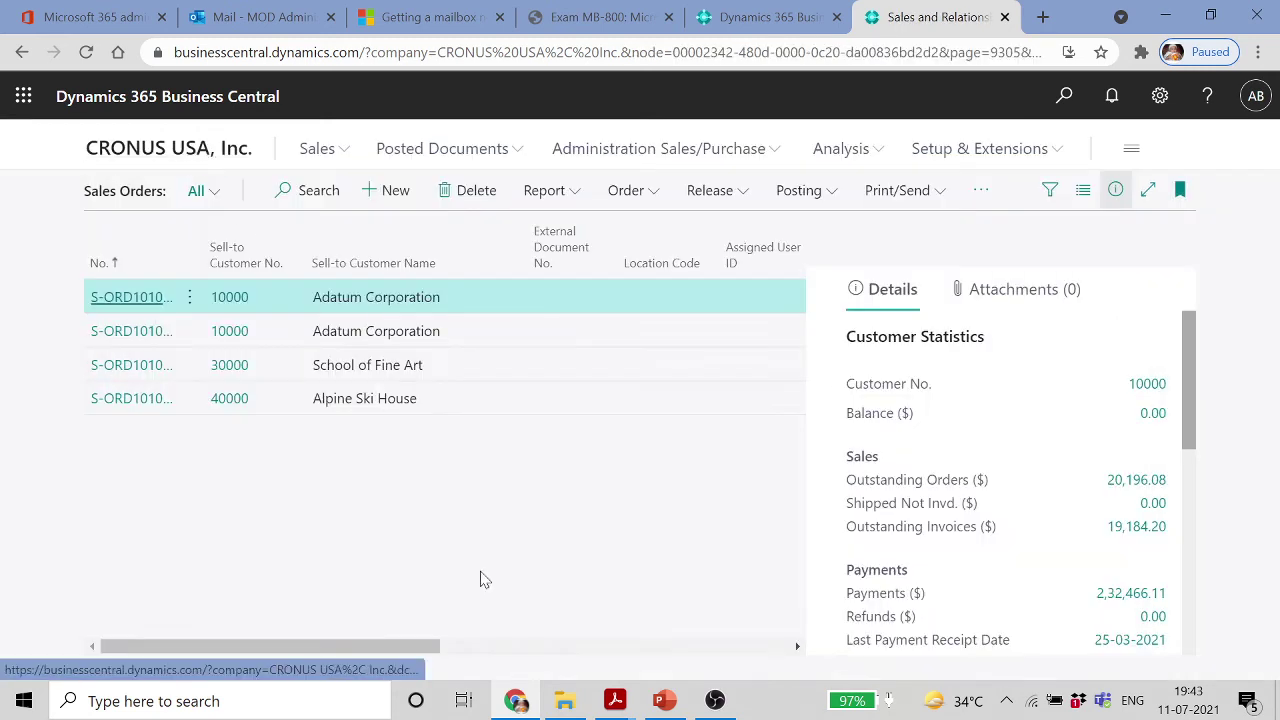
pyautogui.moveTo(663, 705)
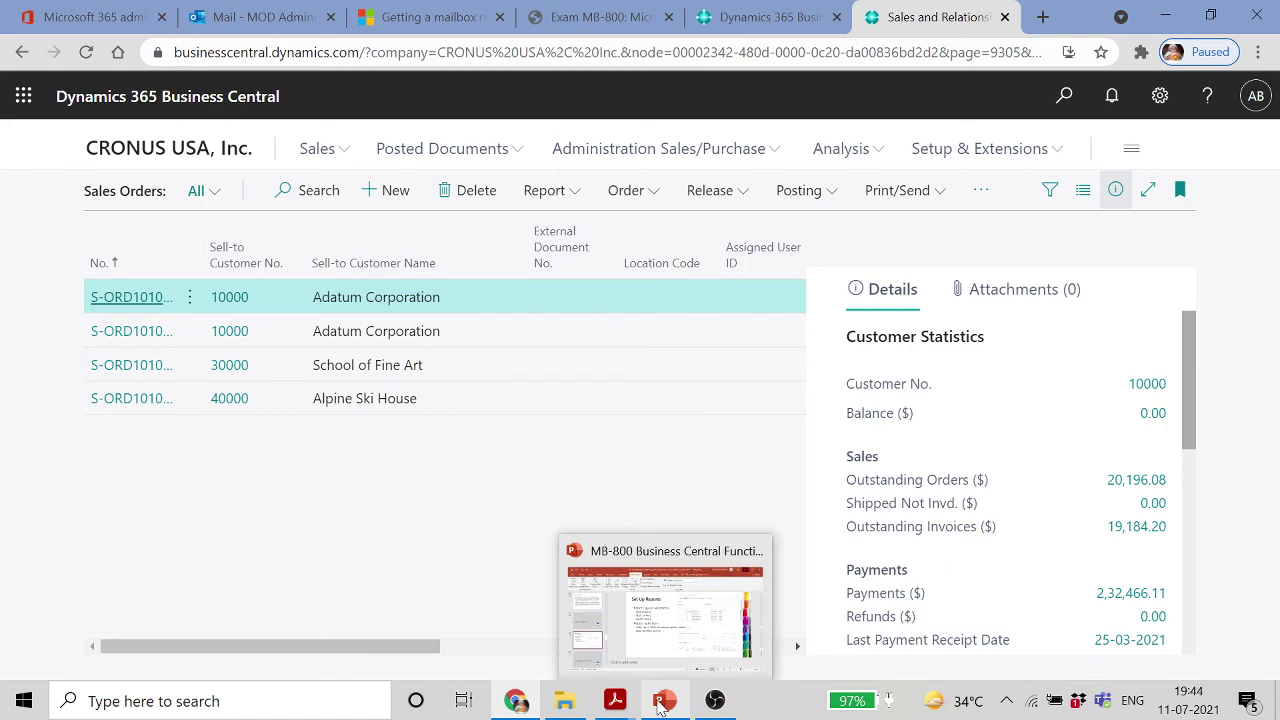
pyautogui.click(660, 705)
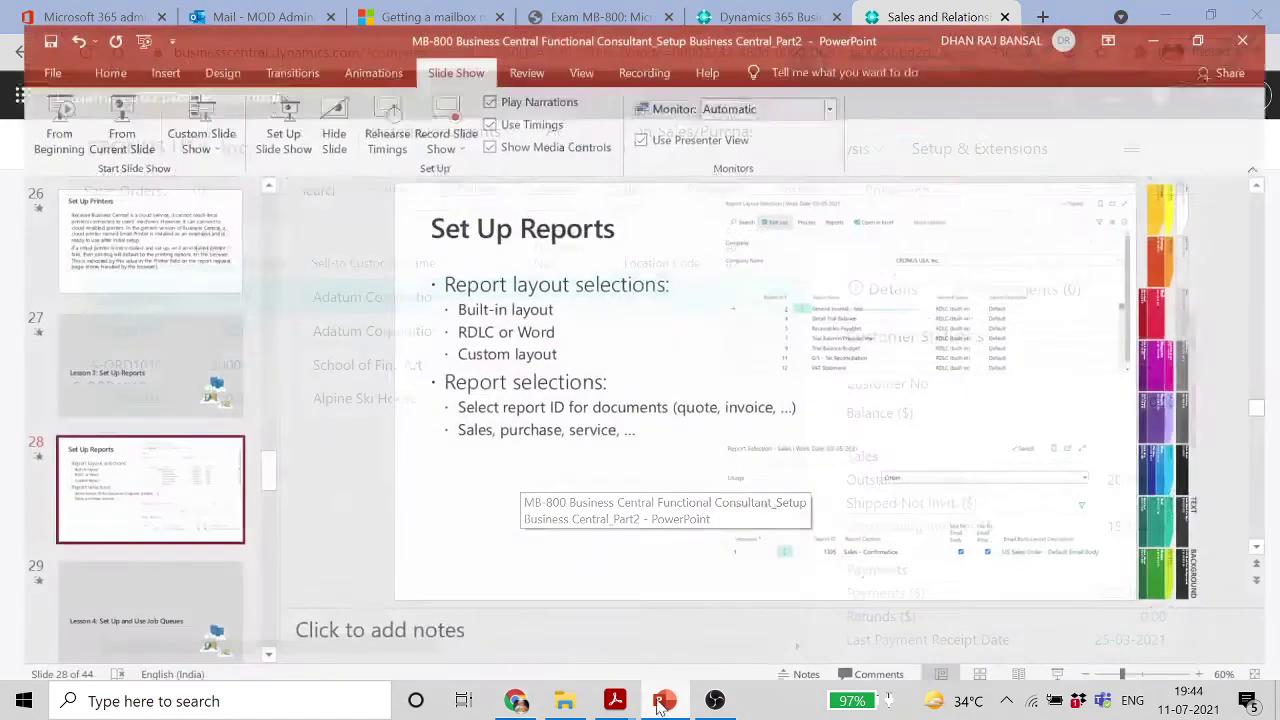
# Step through slides 29–32 to 'Set Up Email', present it, then minimize PowerPoint
pyautogui.click(140, 615)
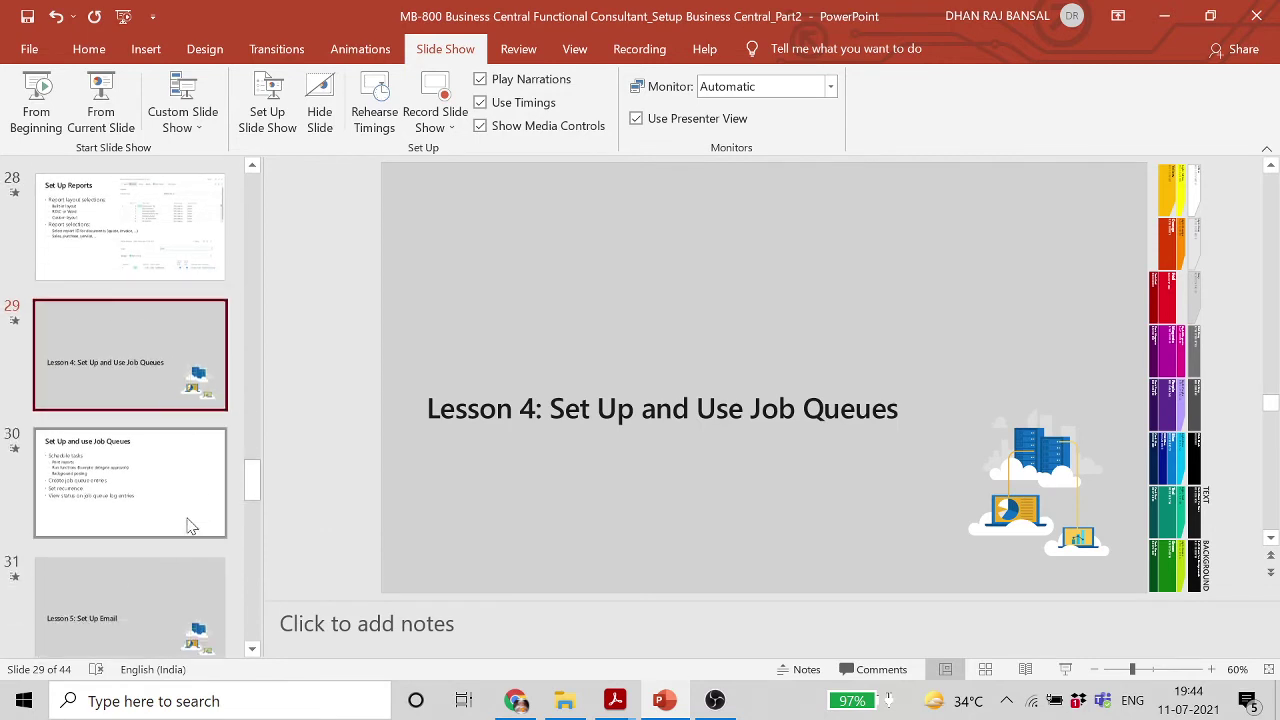
pyautogui.click(178, 462)
pyautogui.click(133, 474)
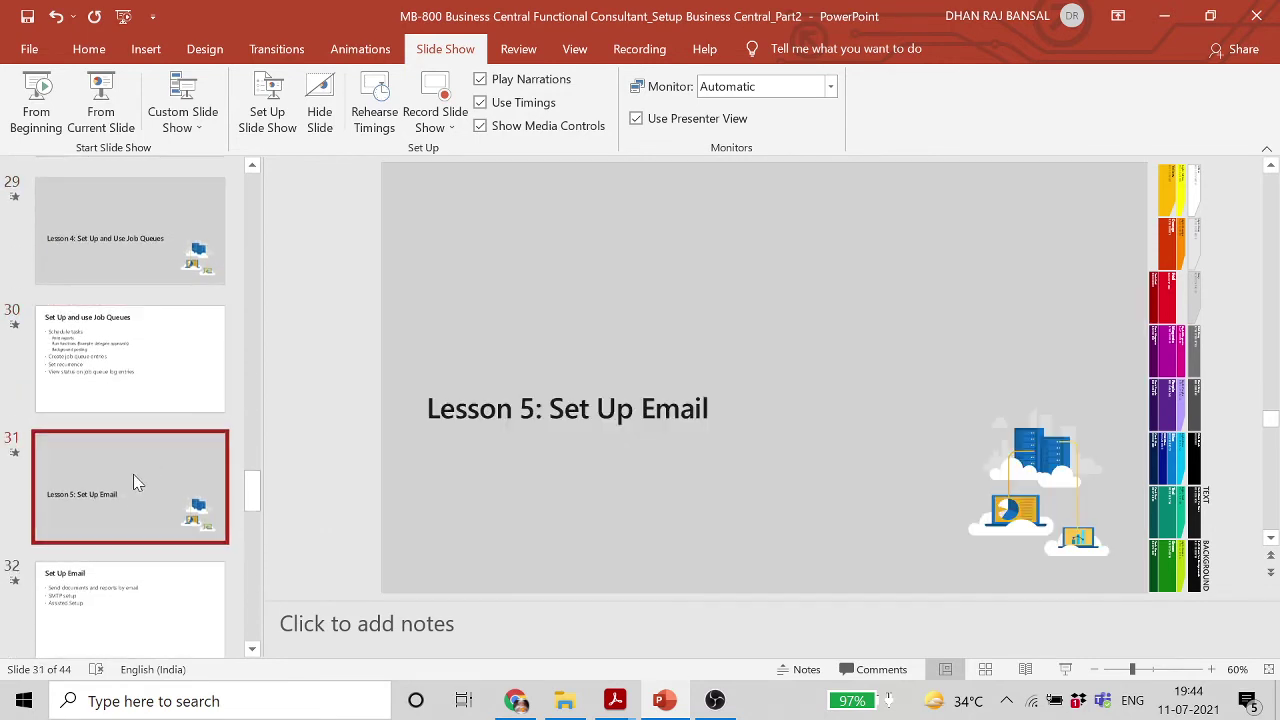
pyautogui.scroll(-2, 131, 480)
pyautogui.click(127, 486)
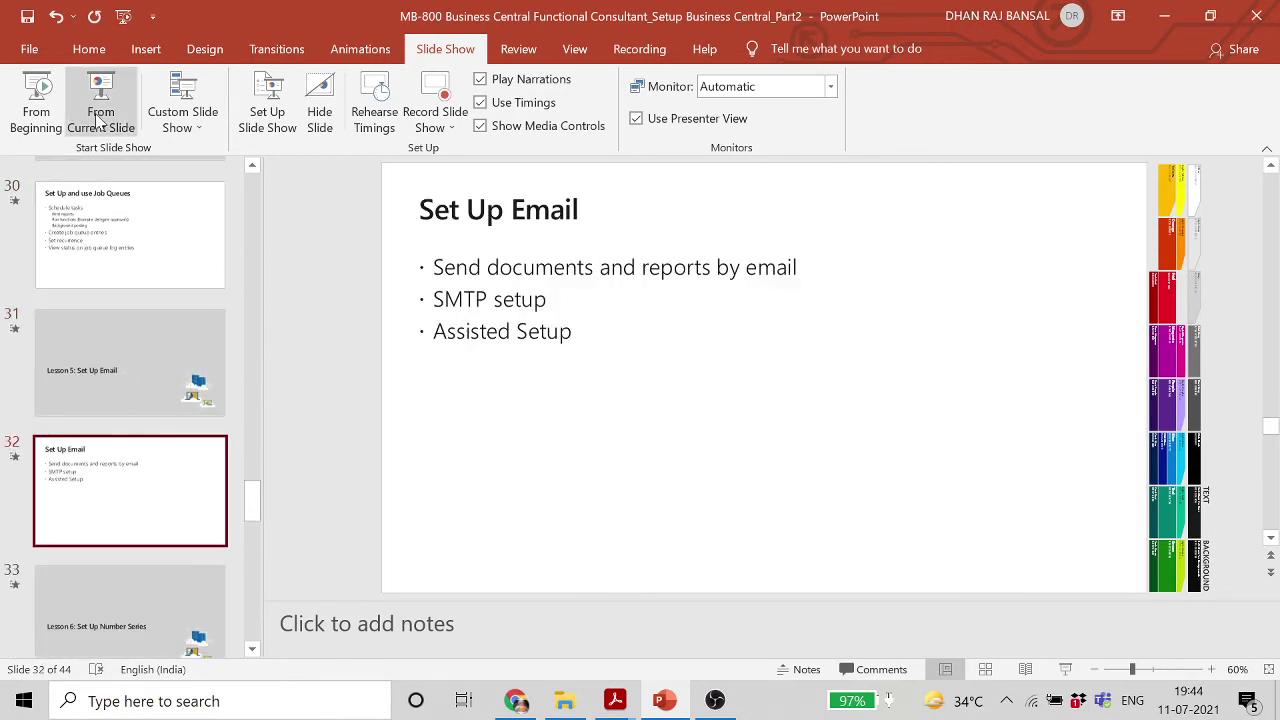
pyautogui.click(100, 105)
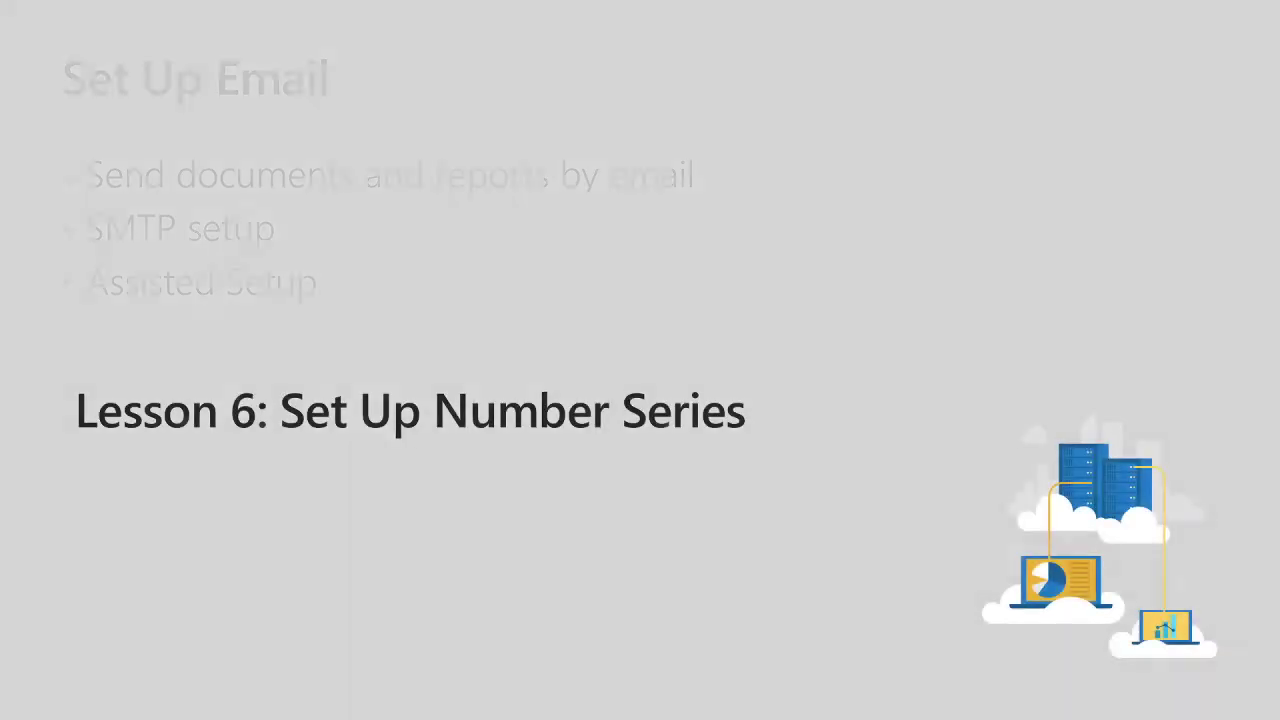
pyautogui.press('Escape')
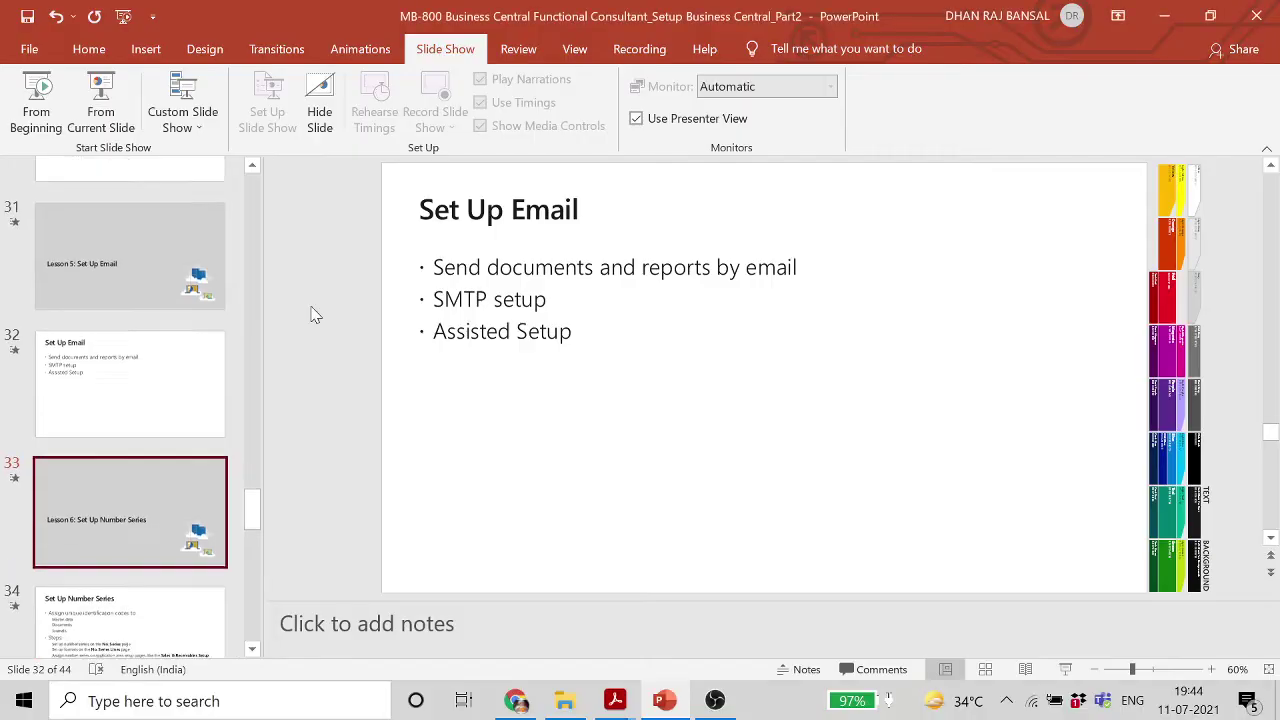
pyautogui.click(1164, 16)
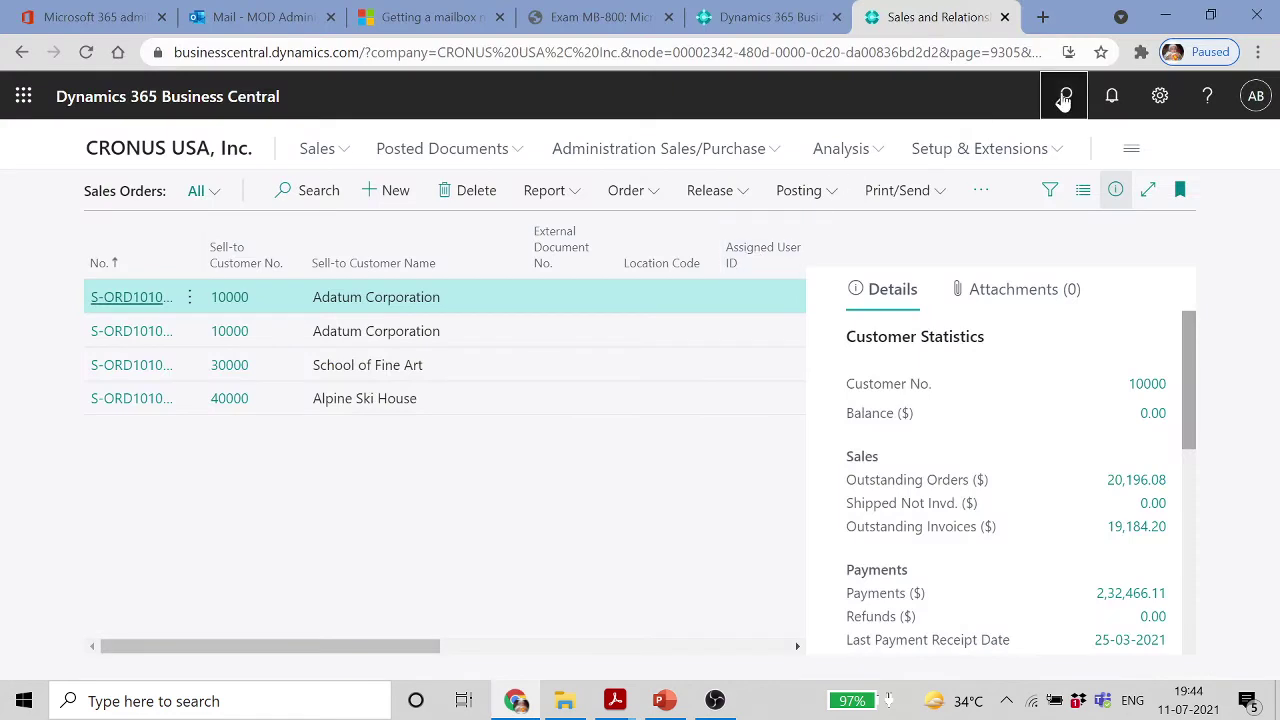
# Open Purchases & Payables Setup and show all its Number Series fields
pyautogui.click(1064, 96)
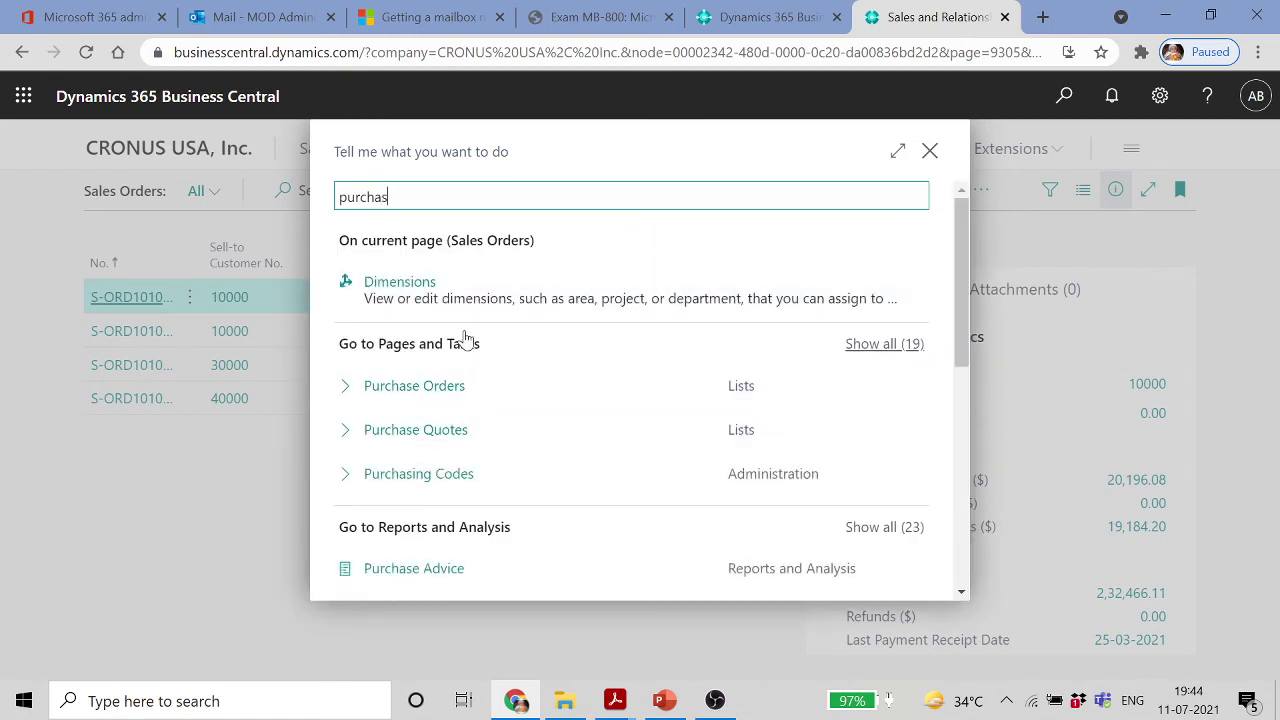
pyautogui.press('BackSpace')
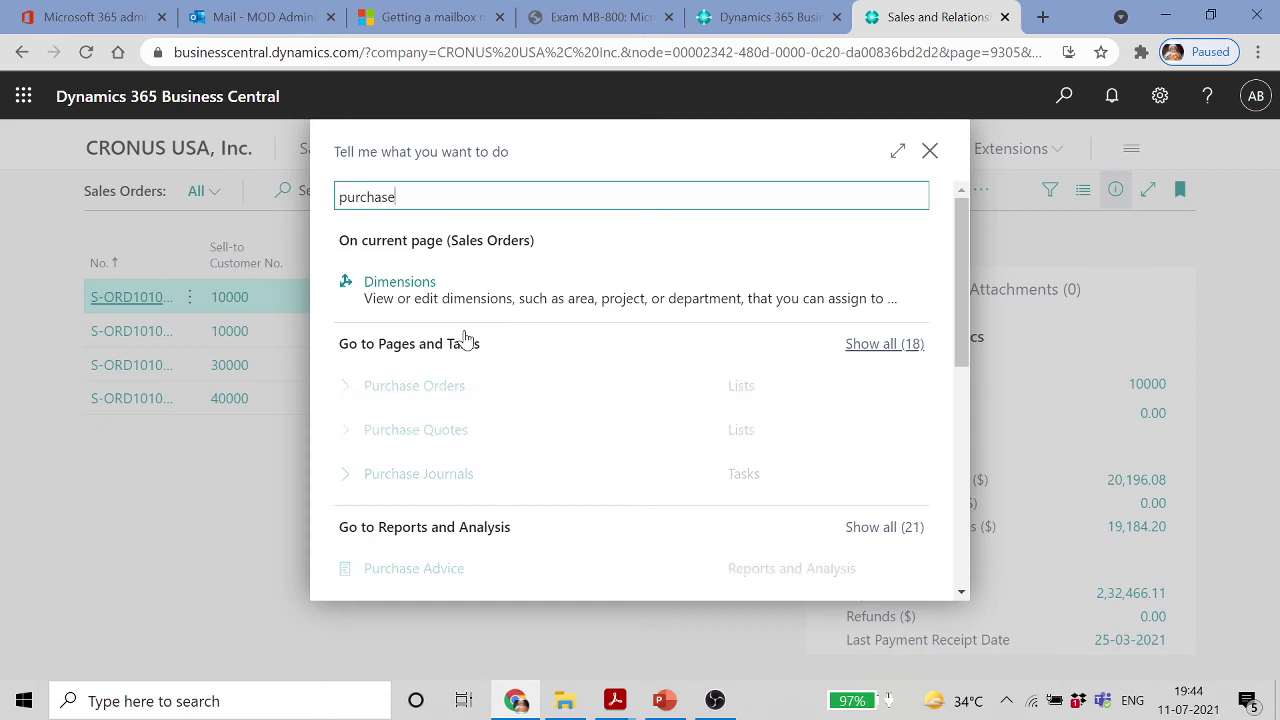
pyautogui.write('e ')
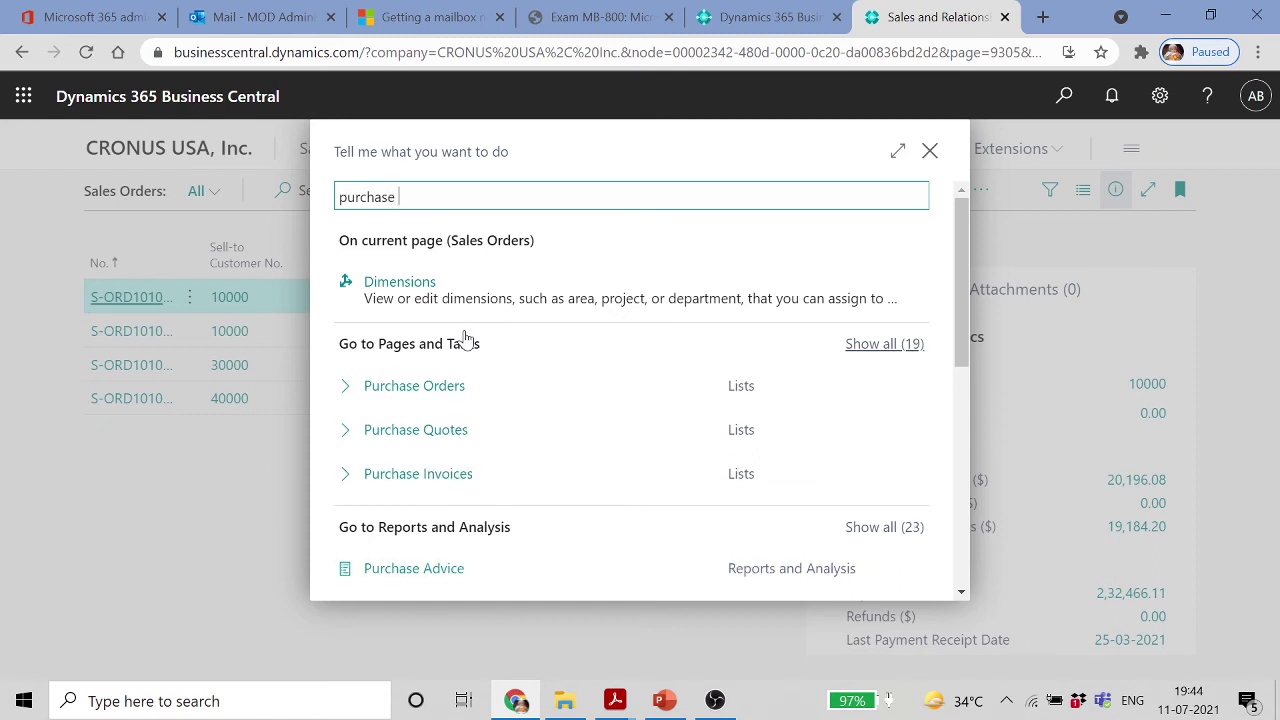
pyautogui.write('&')
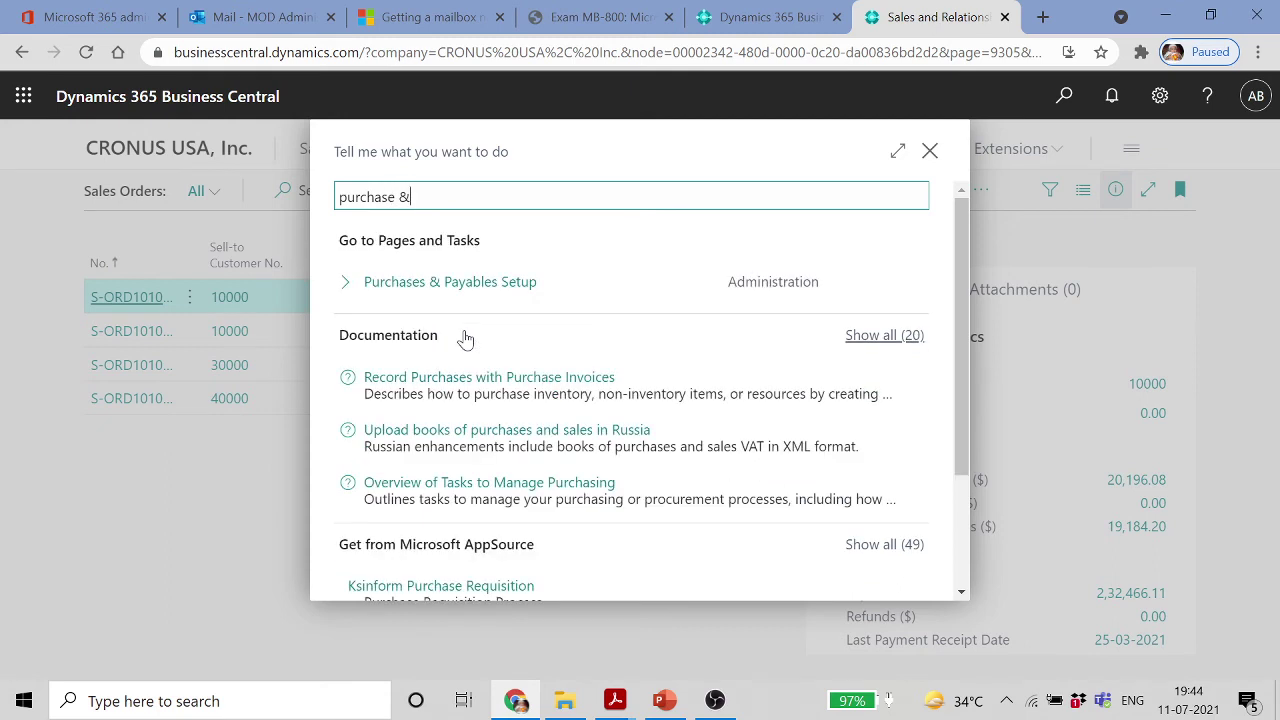
pyautogui.click(491, 281)
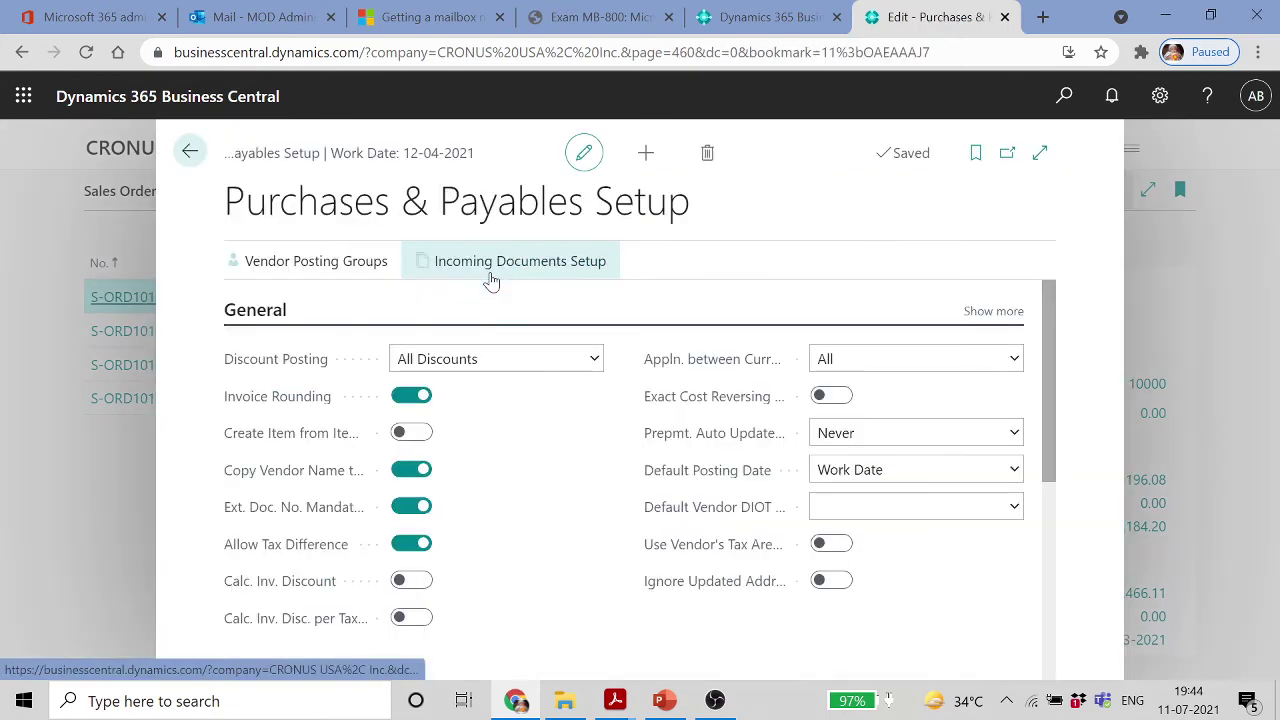
pyautogui.scroll(-3, 557, 486)
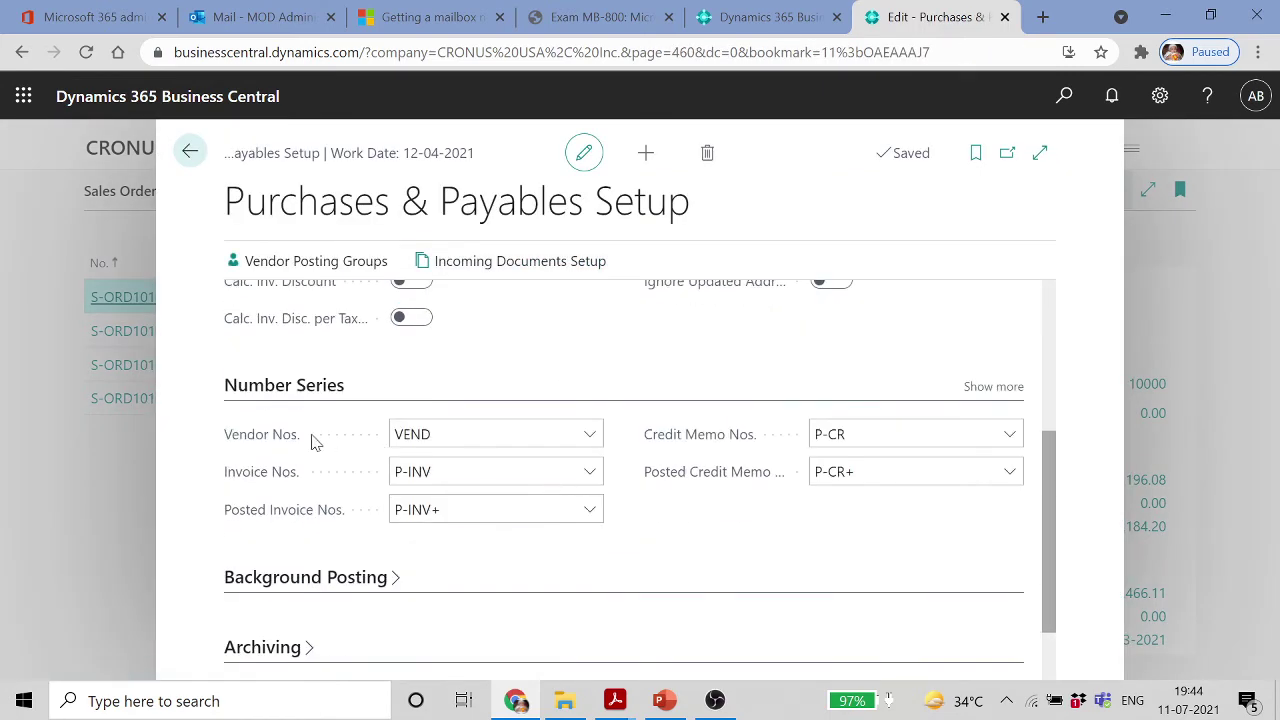
pyautogui.click(998, 387)
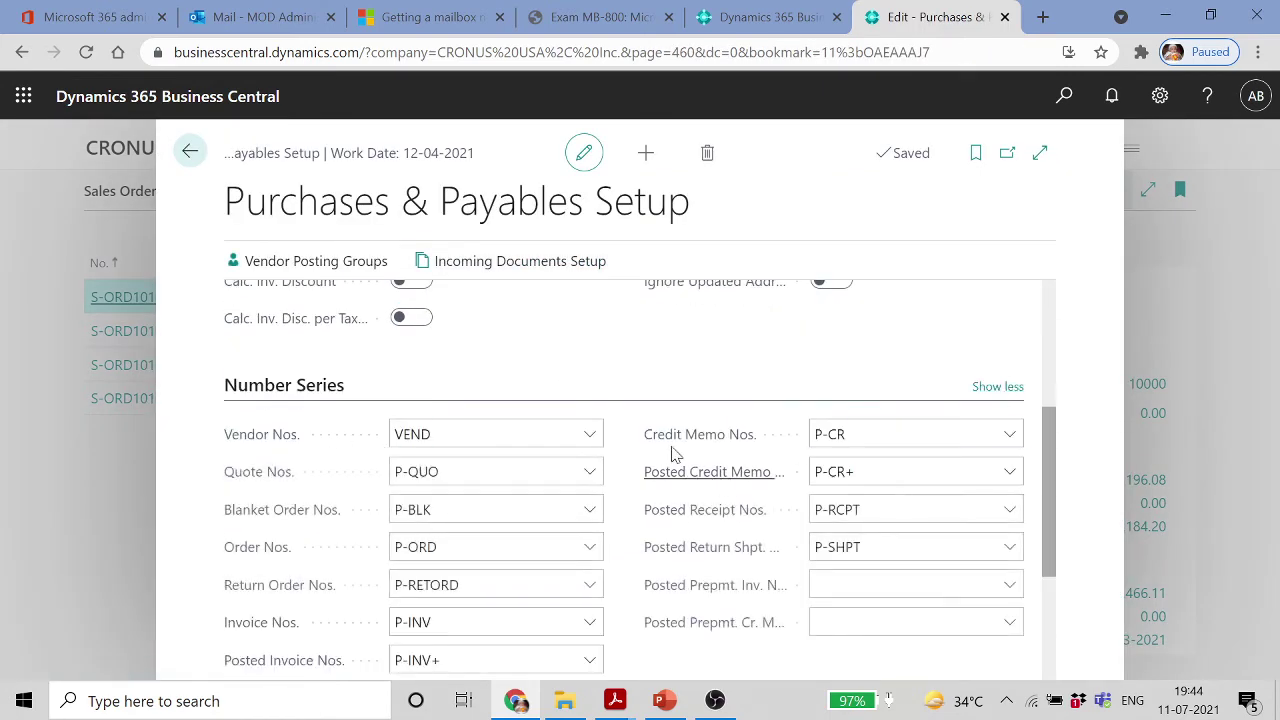
# Browse the full number series list for Vendor Nos., then cancel, keeping VEND
pyautogui.click(589, 433)
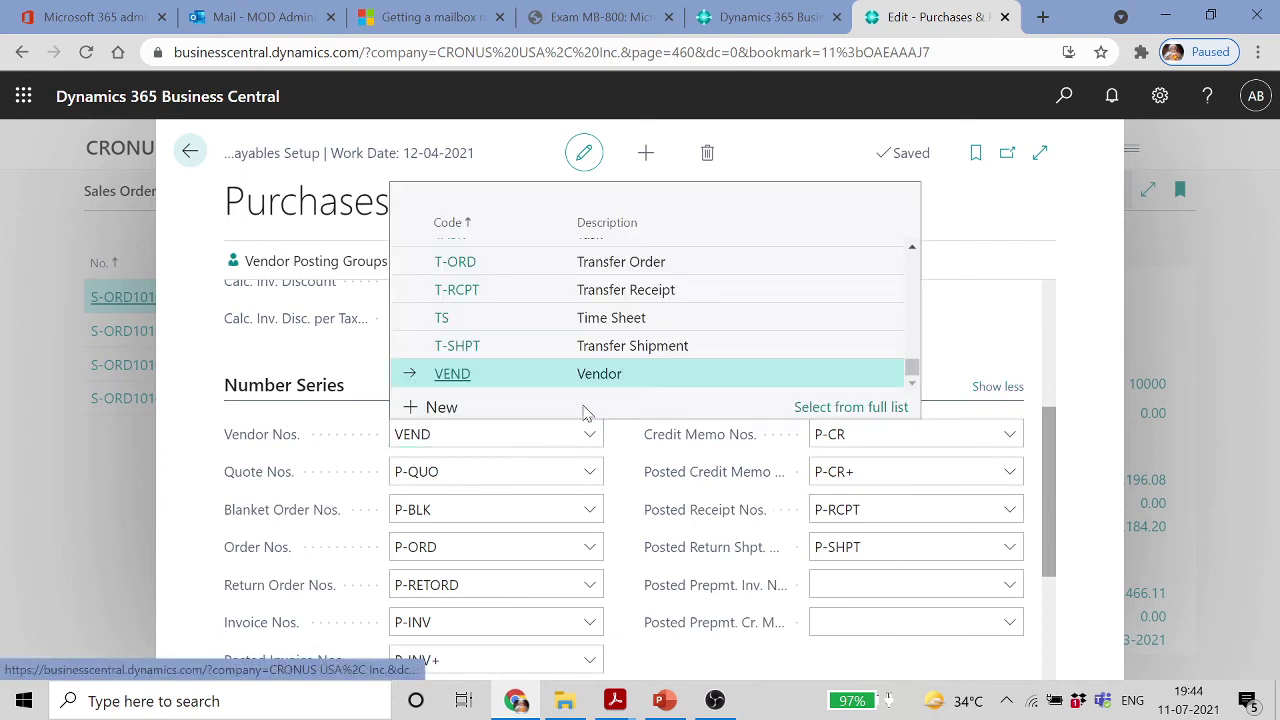
pyautogui.click(848, 407)
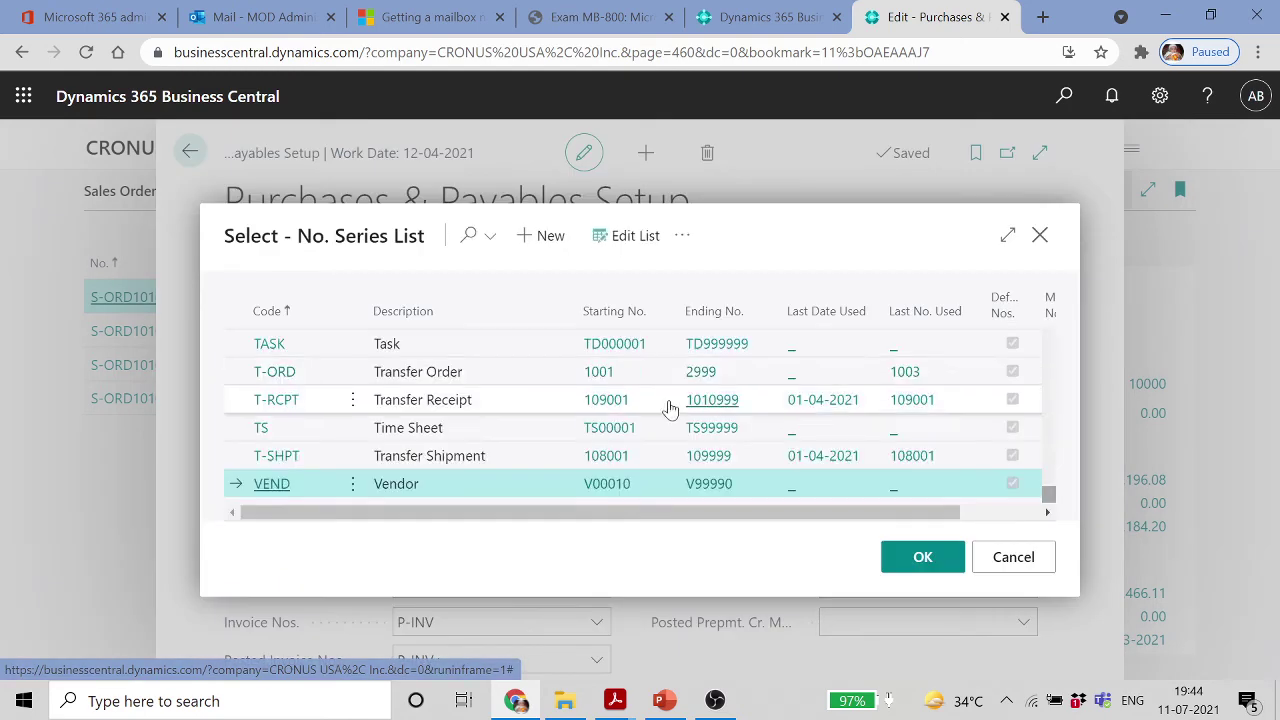
pyautogui.click(1010, 237)
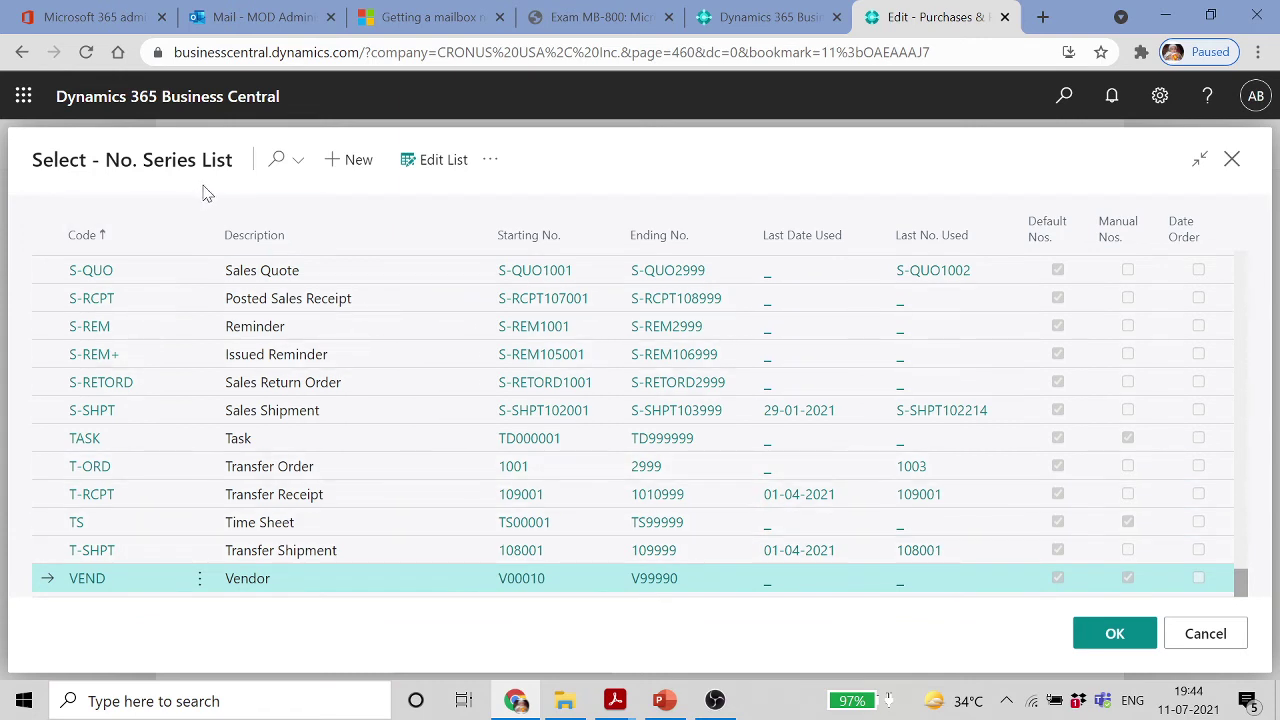
pyautogui.click(490, 159)
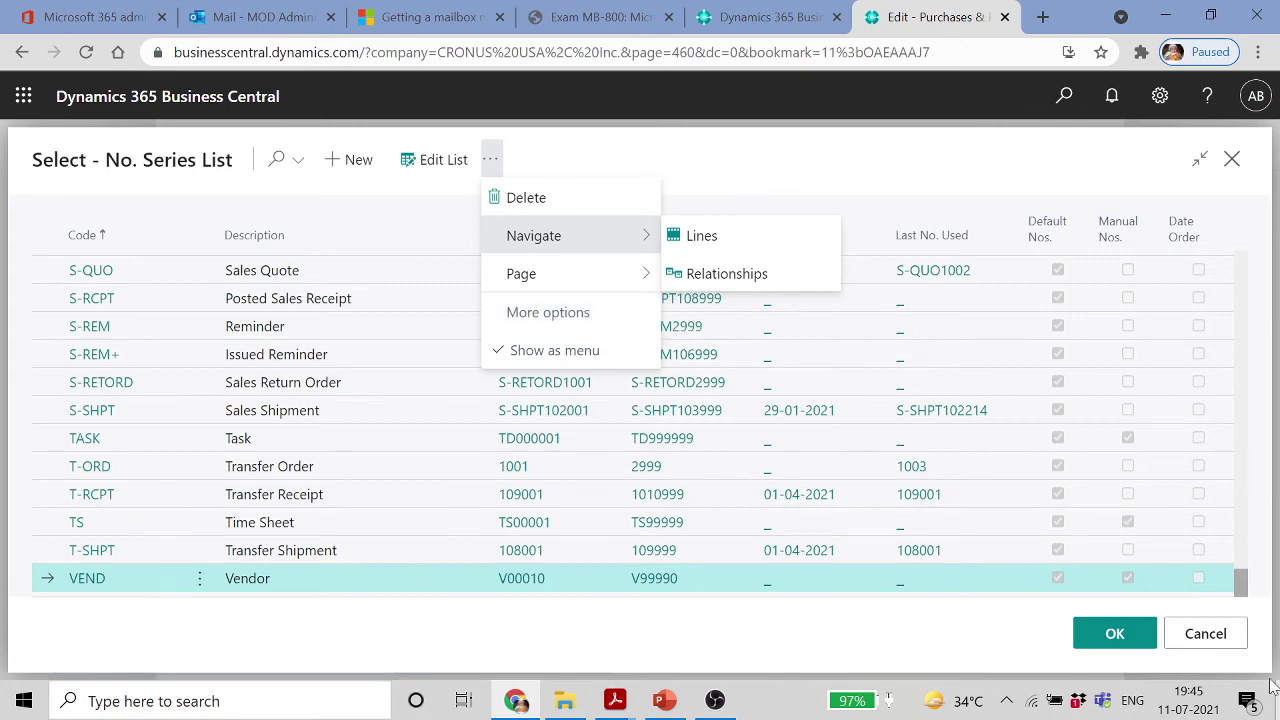
pyautogui.click(1196, 641)
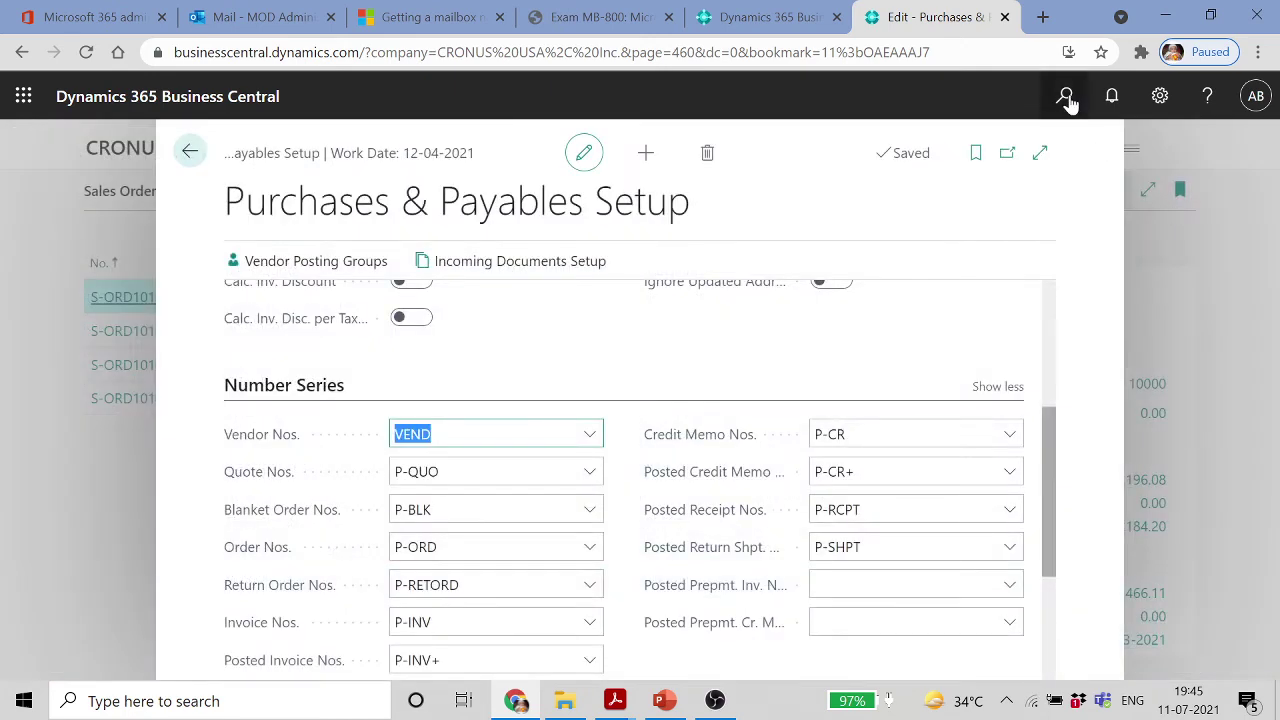
# Open No. Series via Tell Me and show the VEND series lines (V00010–V99990)
pyautogui.click(1064, 96)
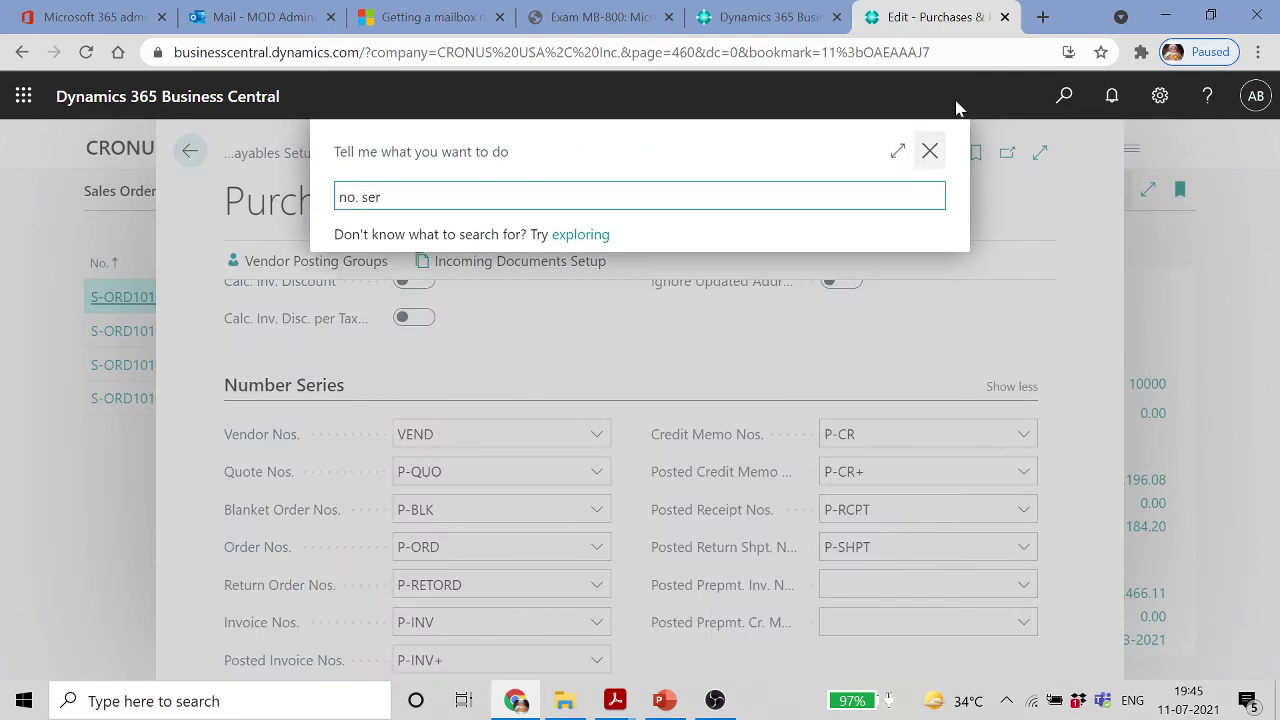
pyautogui.press('Return')
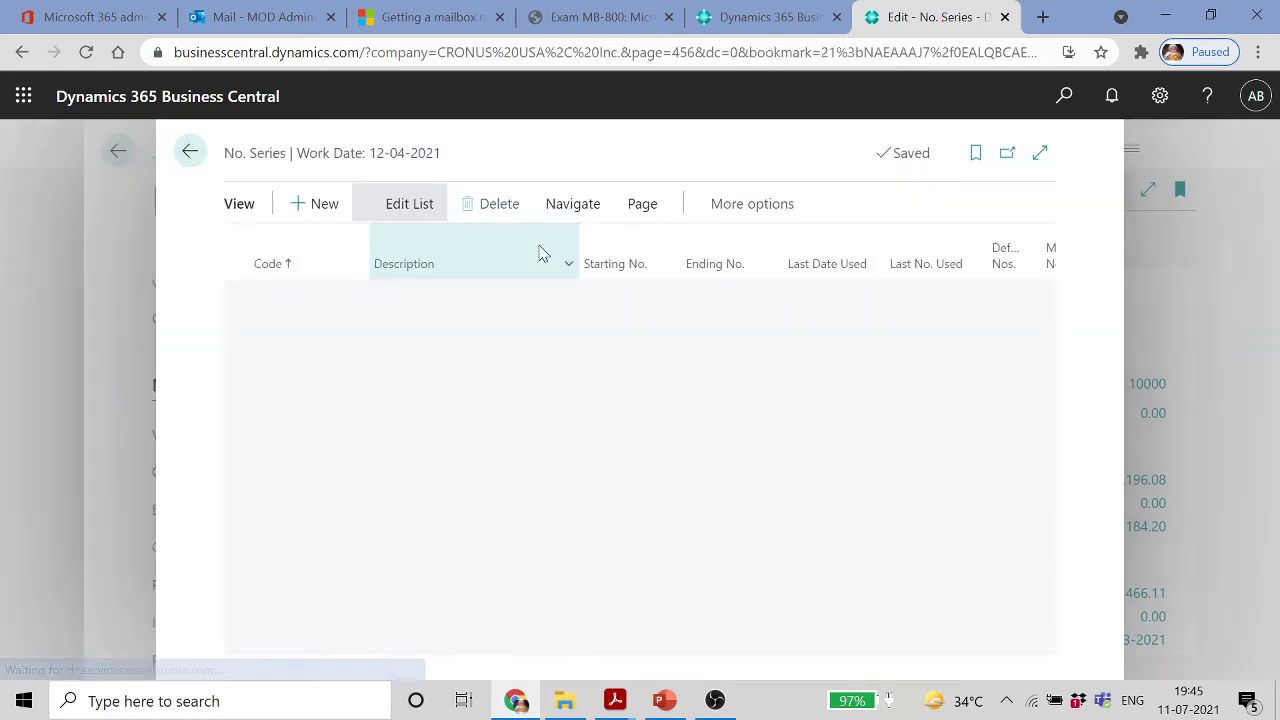
pyautogui.scroll(-10, 420, 490)
pyautogui.scroll(-10, 415, 490)
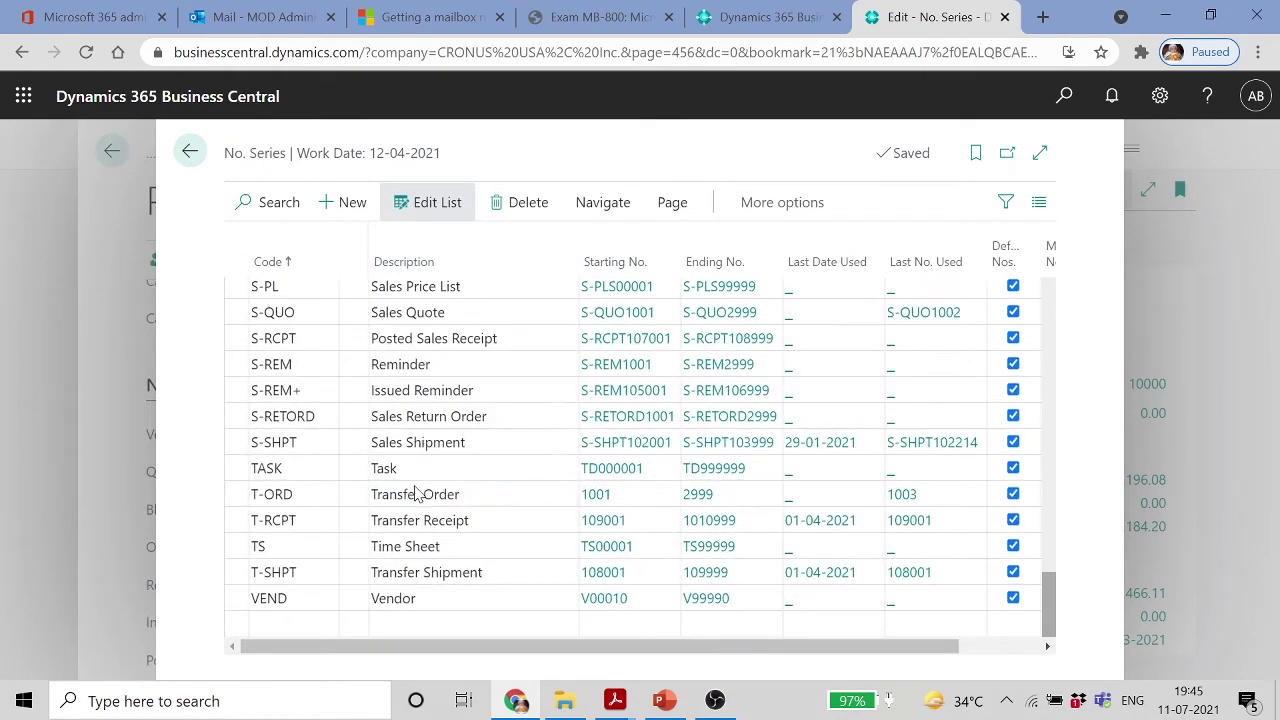
pyautogui.click(295, 600)
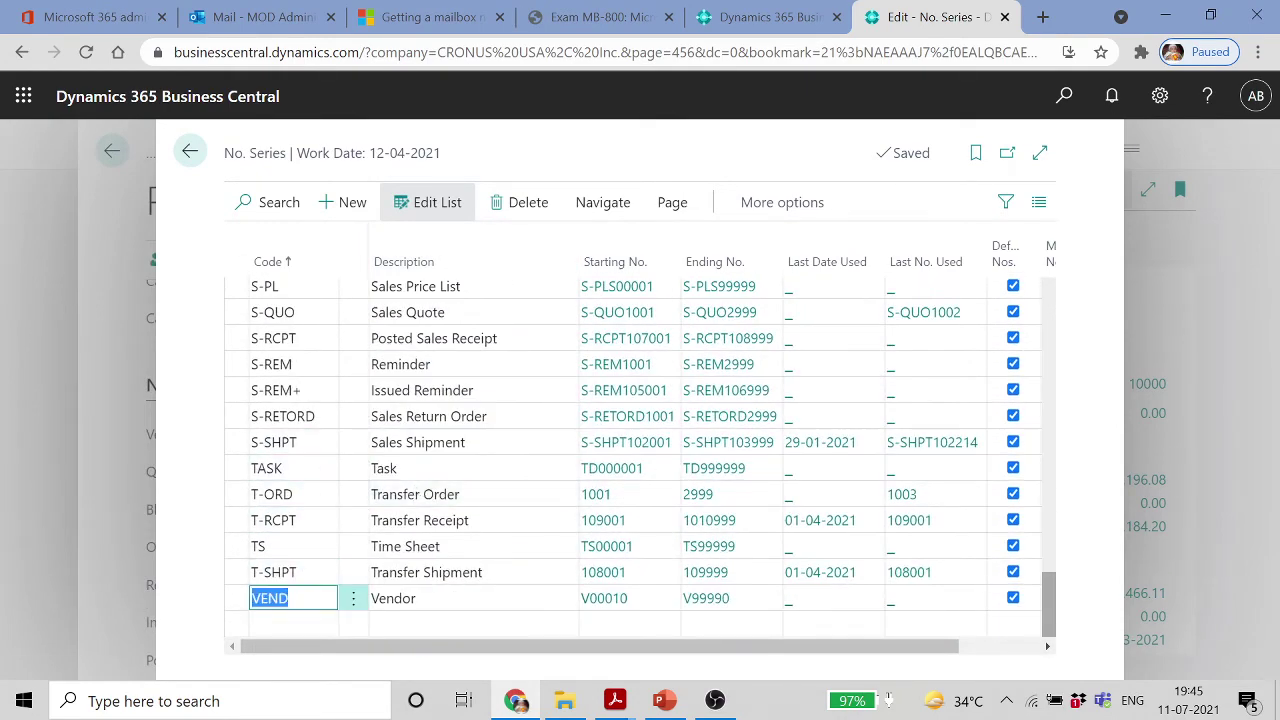
pyautogui.click(605, 202)
pyautogui.click(270, 246)
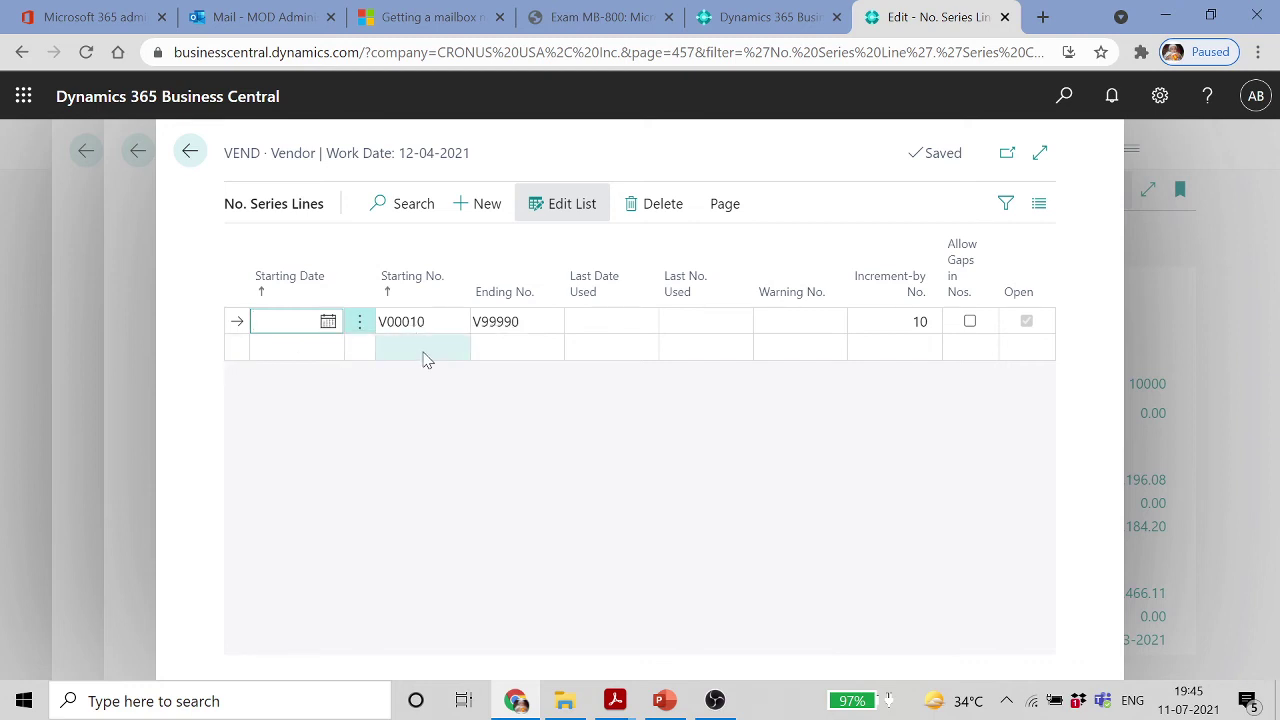
# Add a VEND line from 01-01-2021: V021/00001 to V021/99999, warning V021/99900, increment 1
pyautogui.click(279, 356)
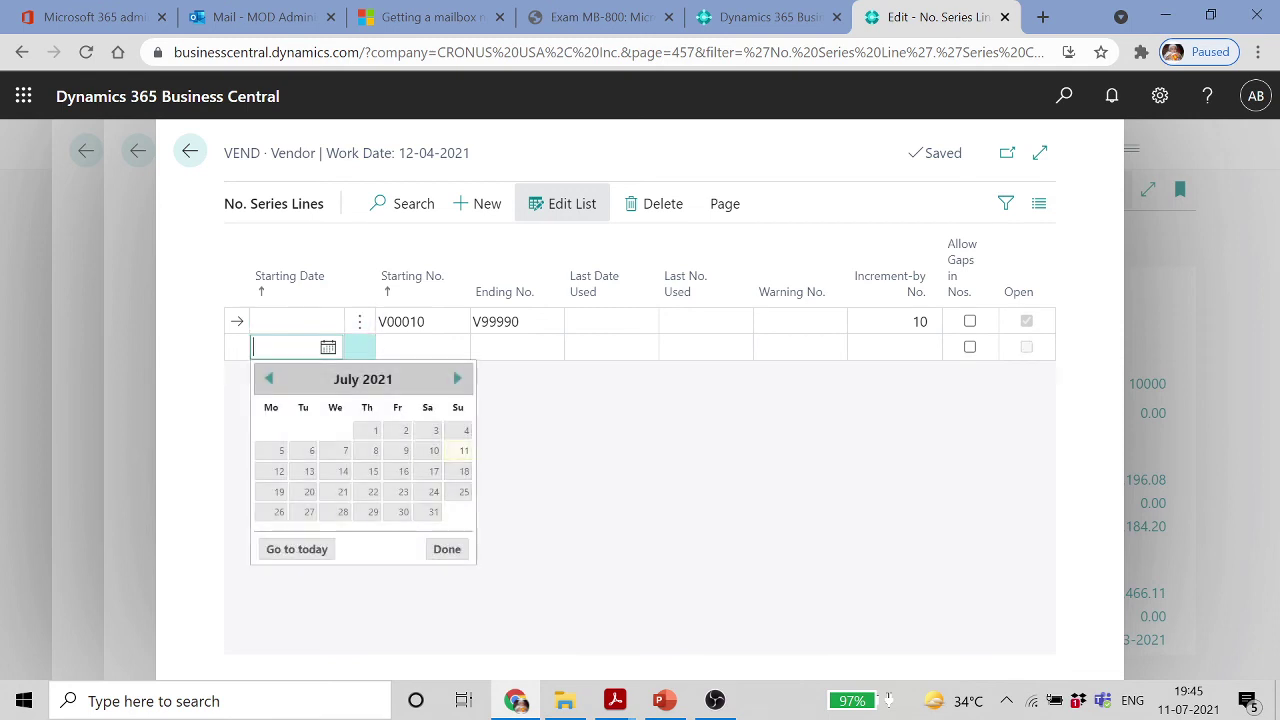
pyautogui.write('010')
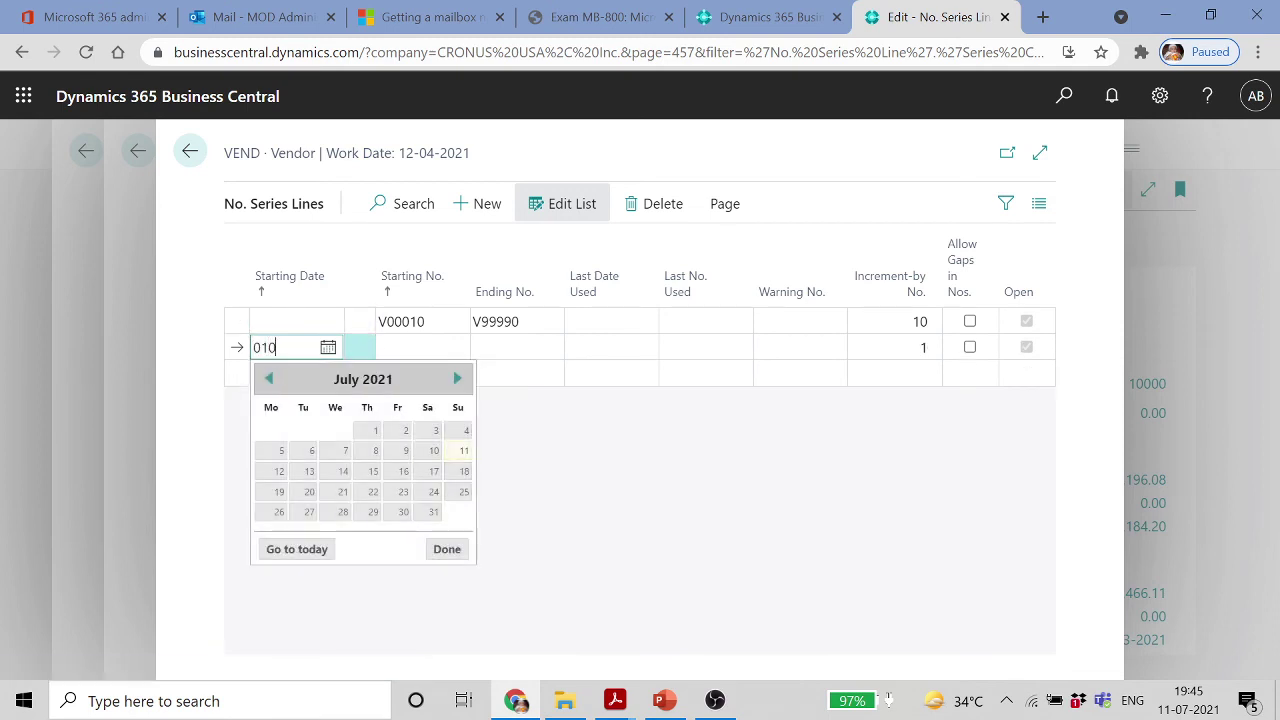
pyautogui.write('12021')
pyautogui.press('Tab')
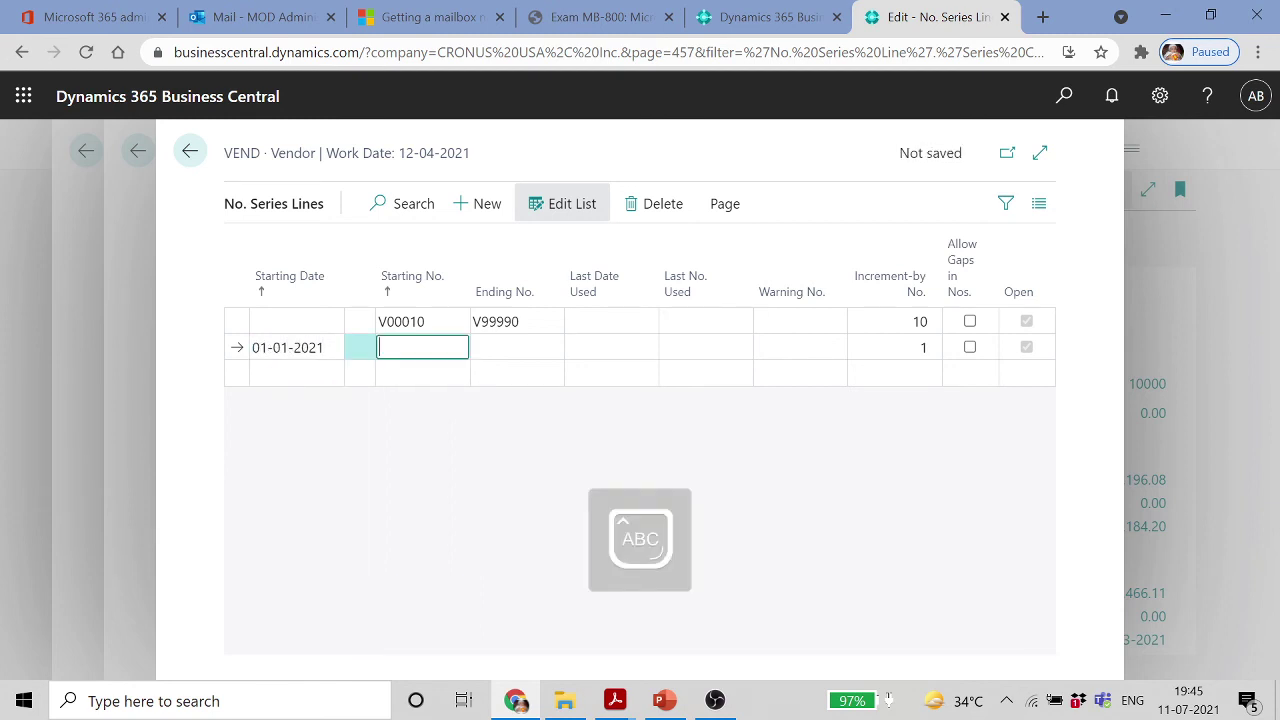
pyautogui.write('V021/')
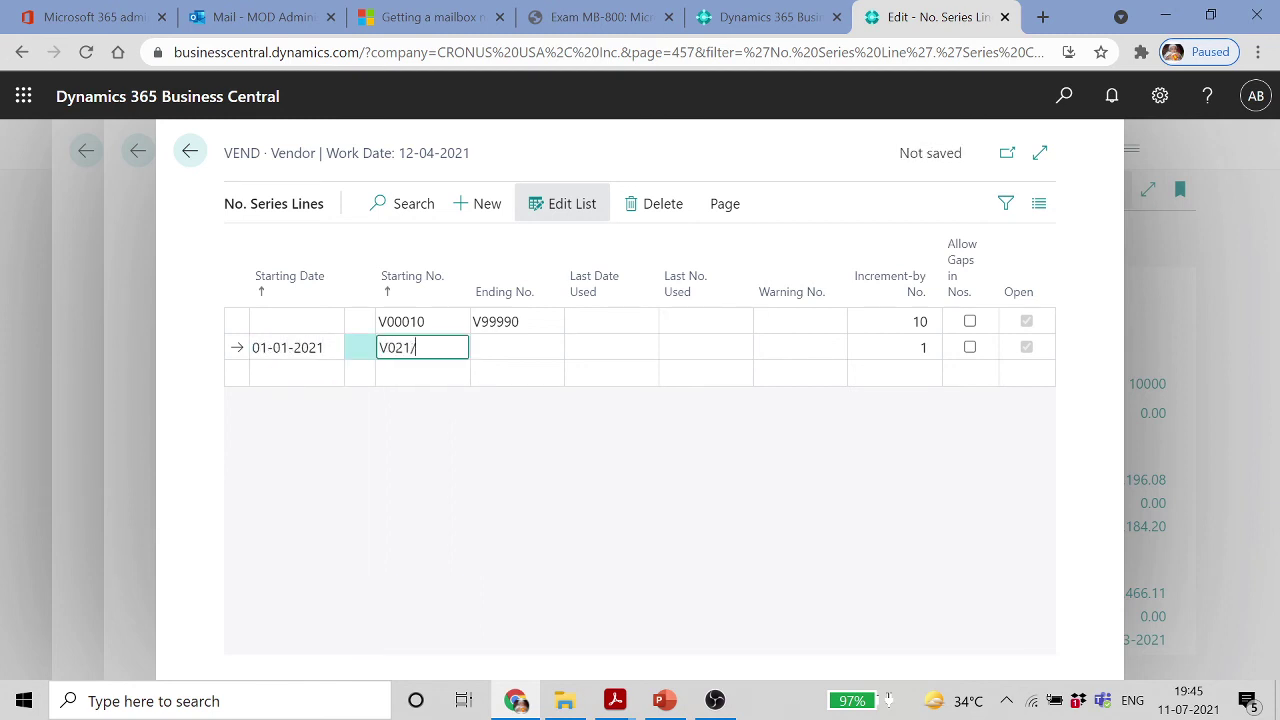
pyautogui.write('00001')
pyautogui.press('Tab')
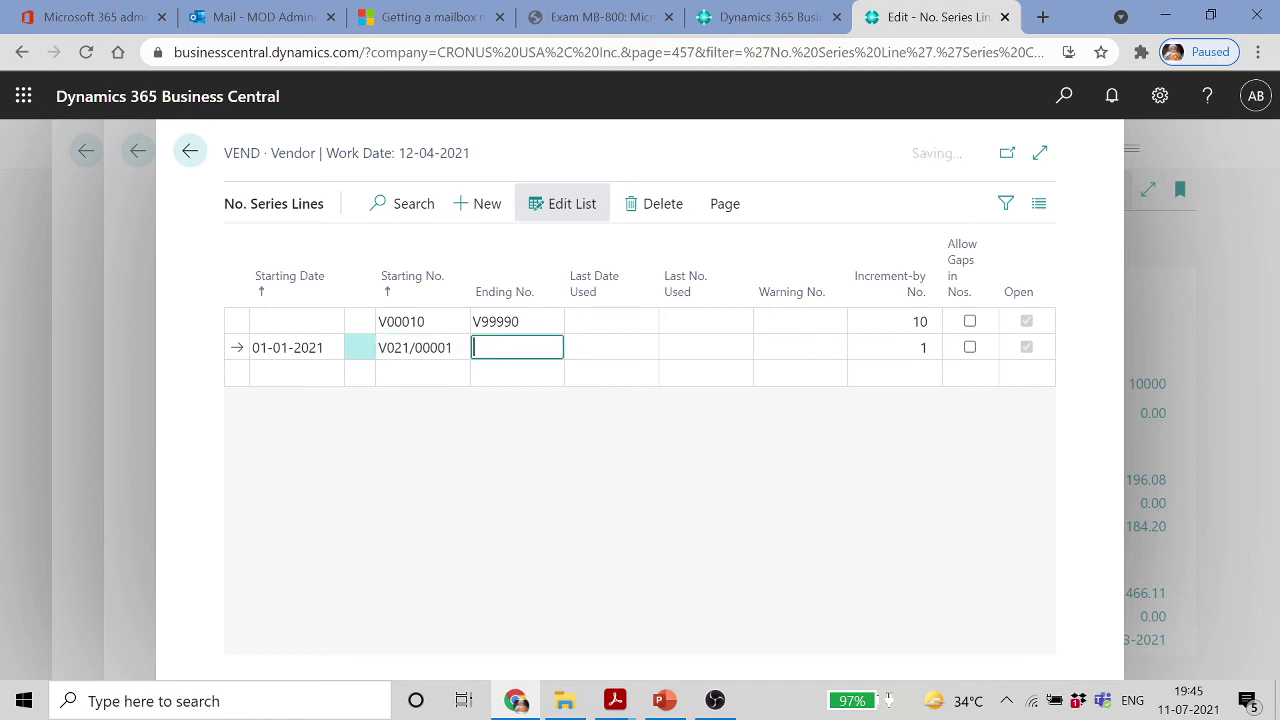
pyautogui.write('V021/99999')
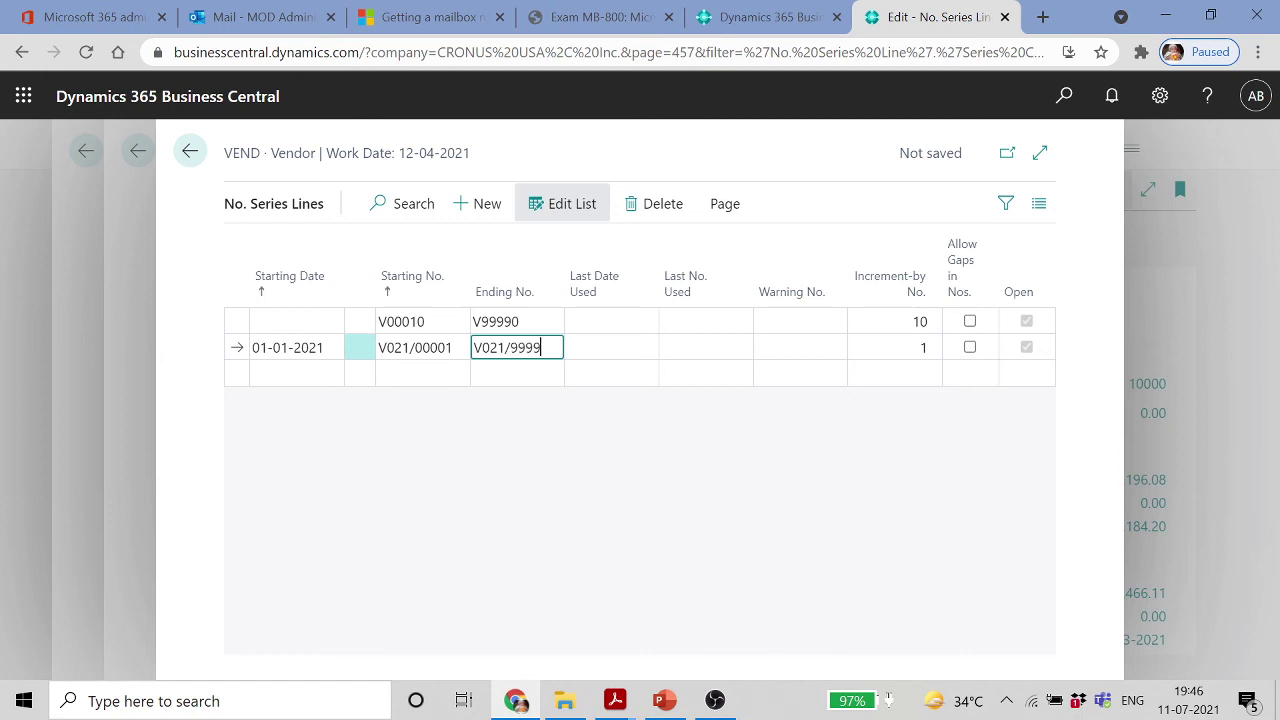
pyautogui.press('Tab')
pyautogui.press('Tab')
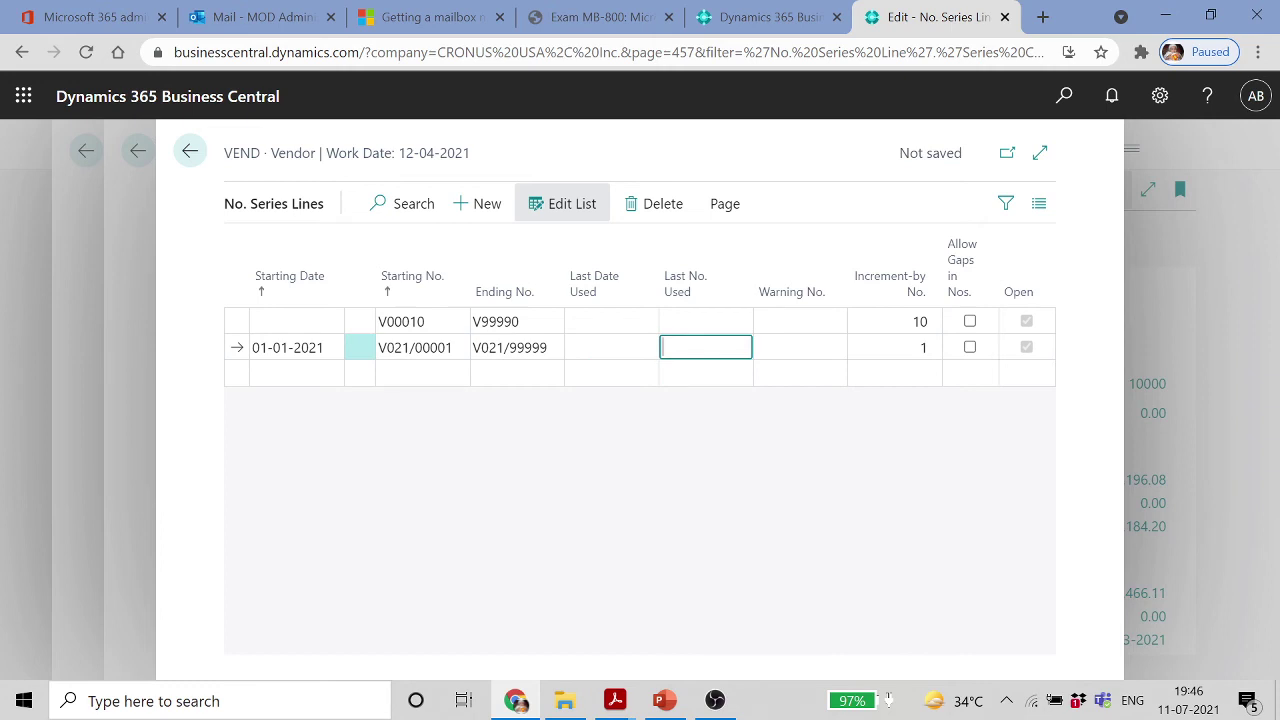
pyautogui.press('Tab')
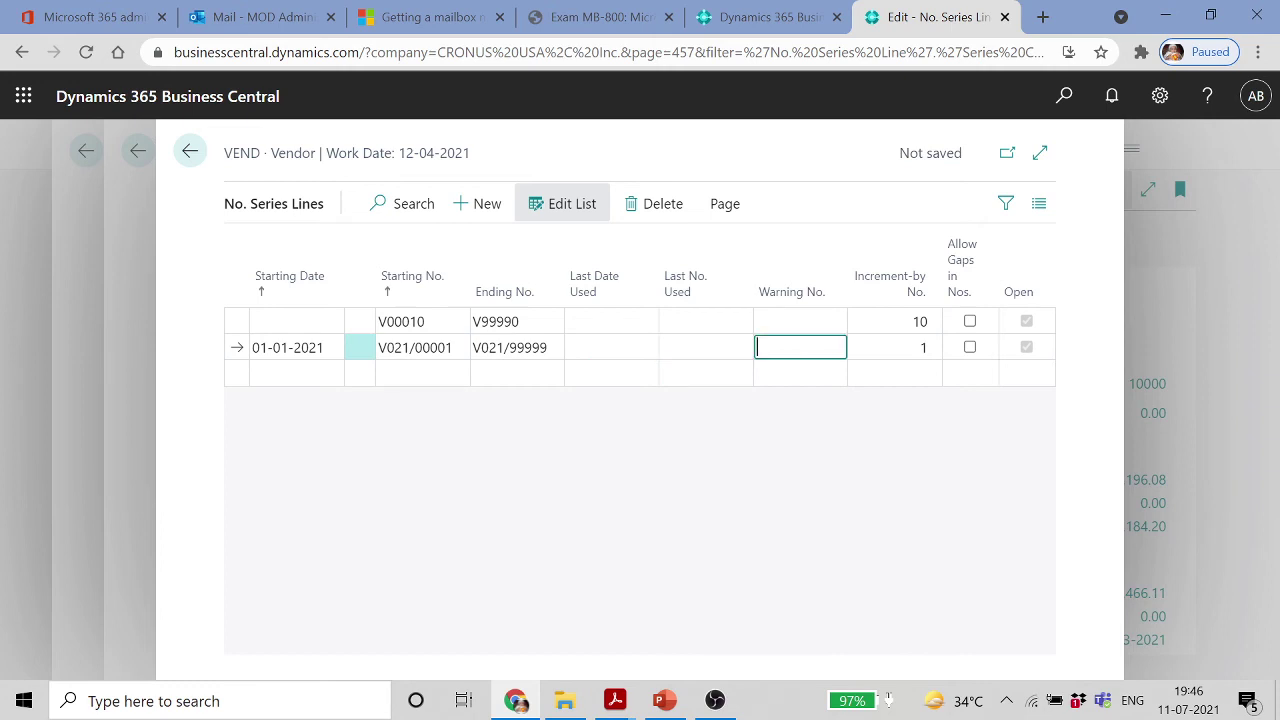
pyautogui.write('V021/99900')
pyautogui.press('Tab')
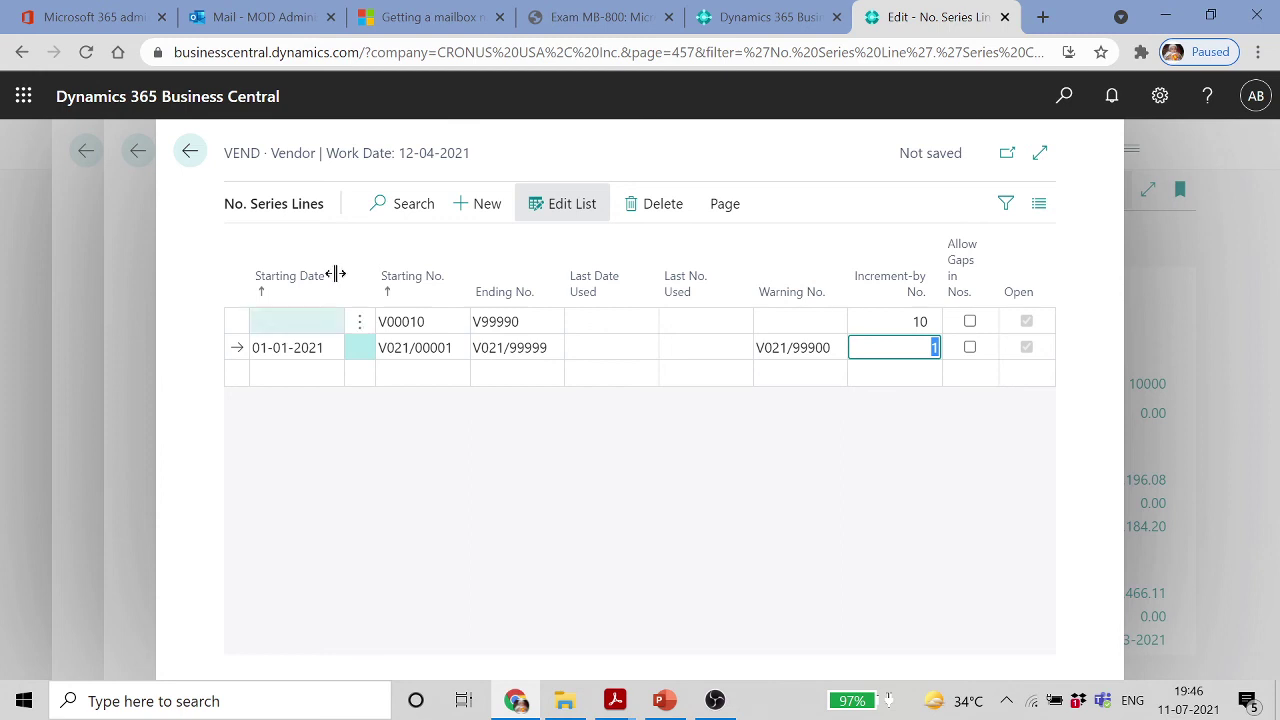
pyautogui.click(432, 321)
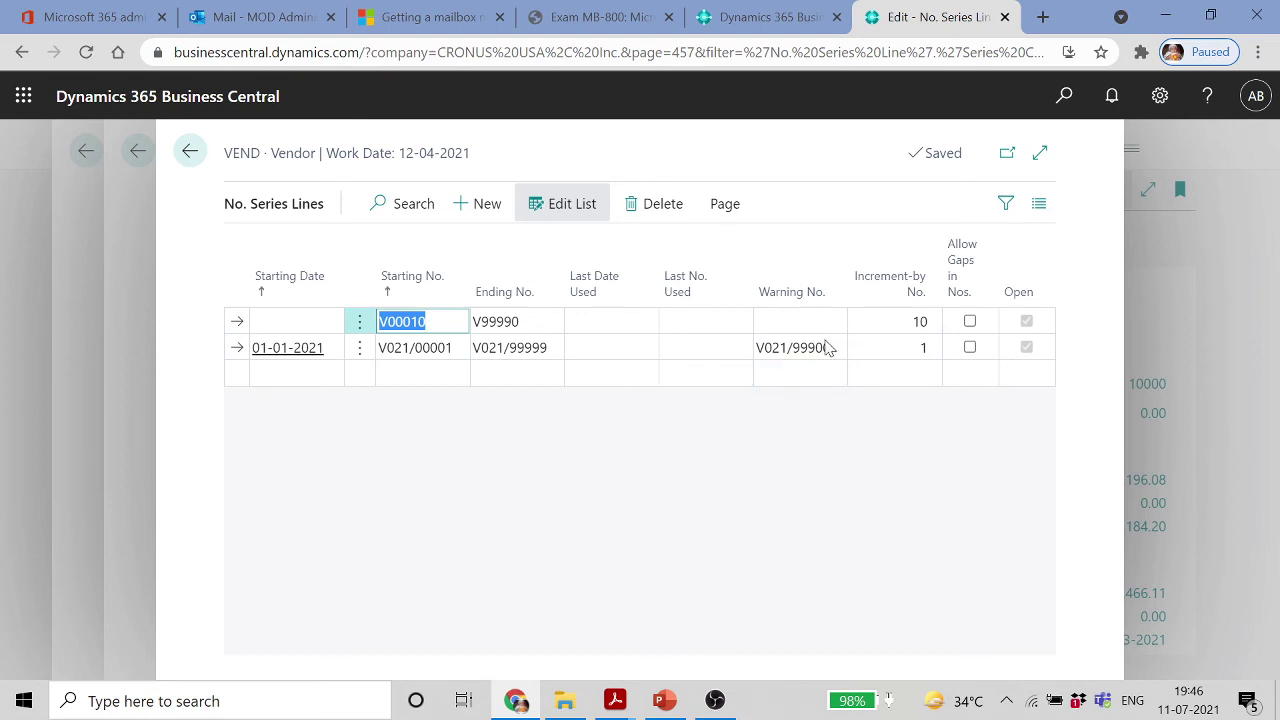
pyautogui.click(700, 350)
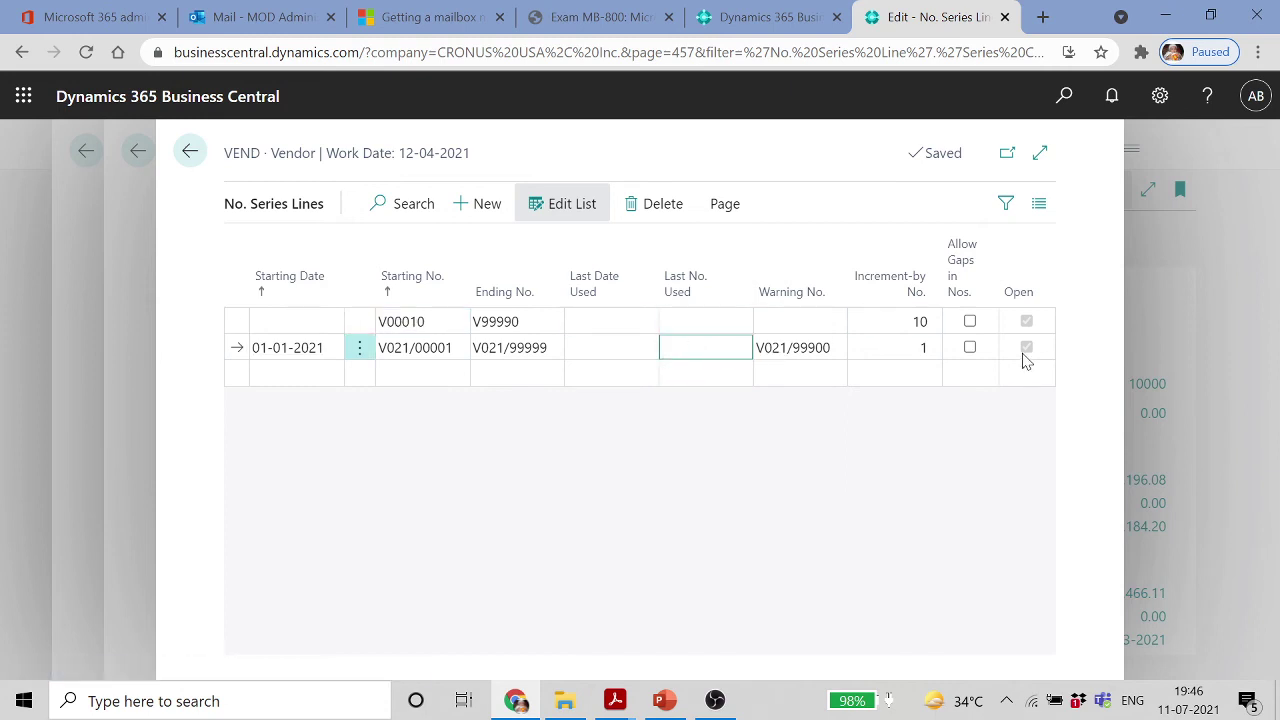
pyautogui.click(724, 212)
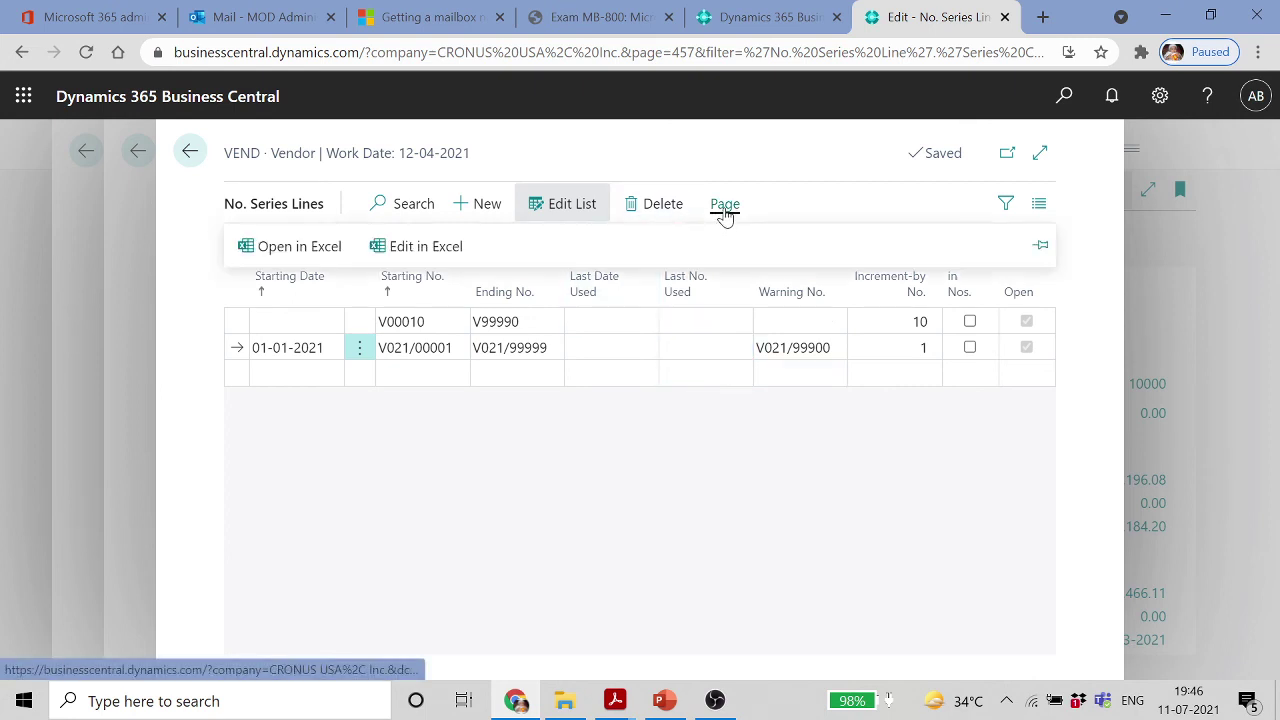
# Add a 2022 line numbering V022/00001 to V022/99999, adapted from the line above
pyautogui.click(265, 373)
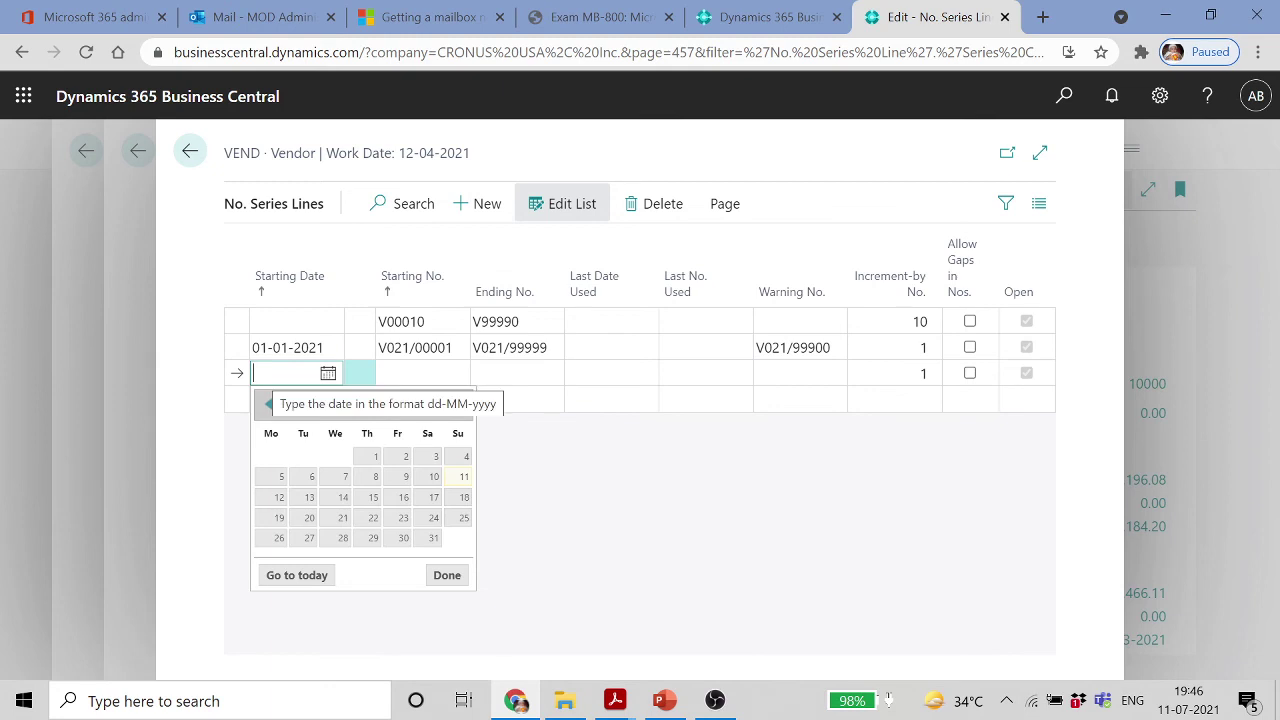
pyautogui.write('010')
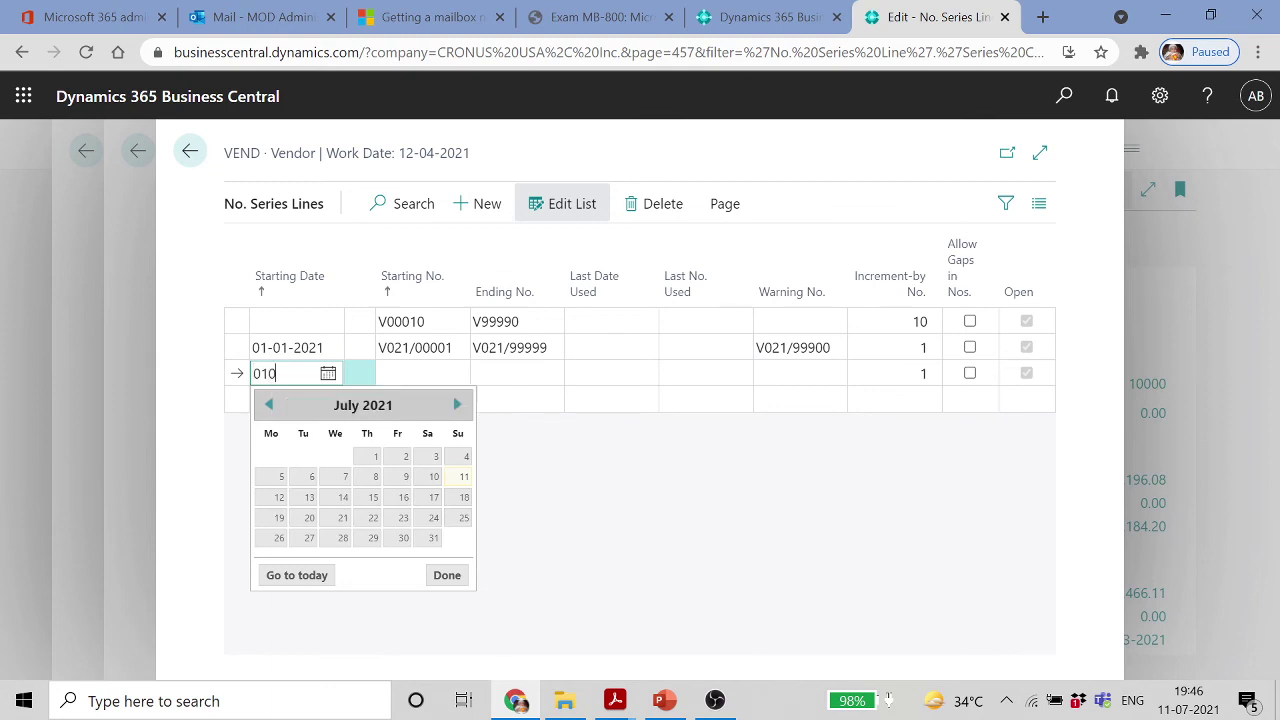
pyautogui.write('2')
pyautogui.write('2022')
pyautogui.press('Tab')
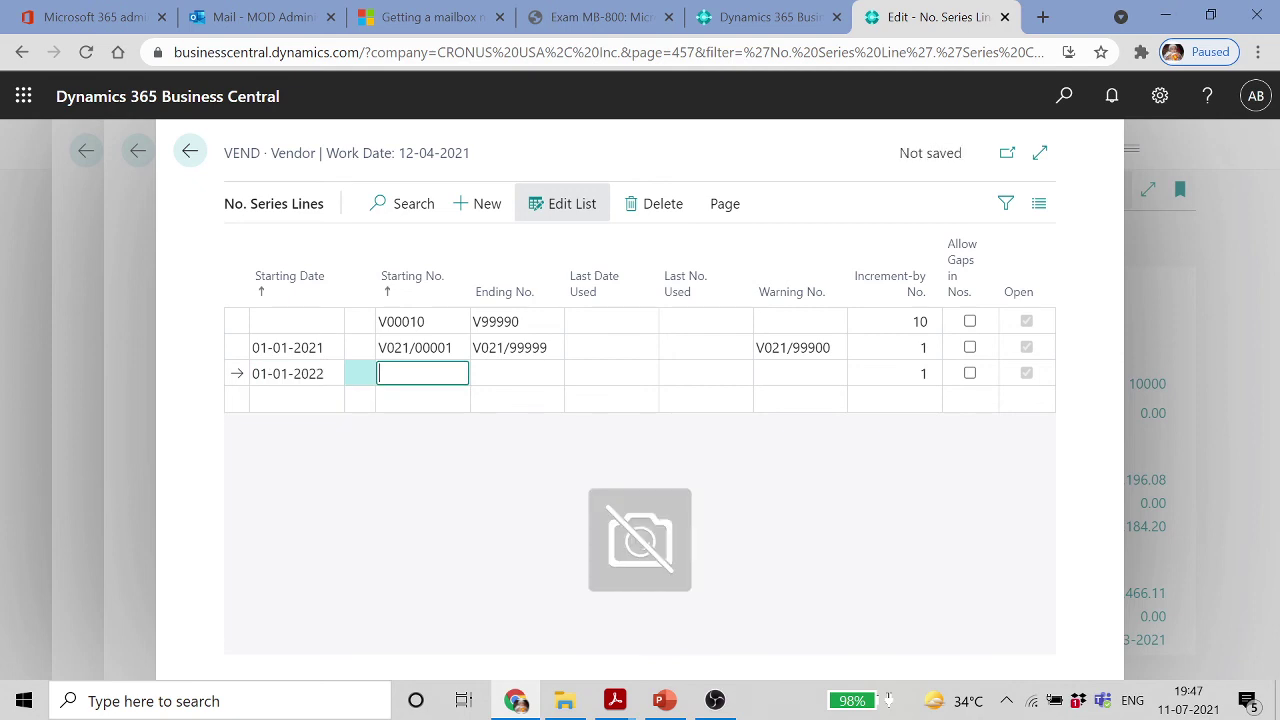
pyautogui.write('V021/00001')
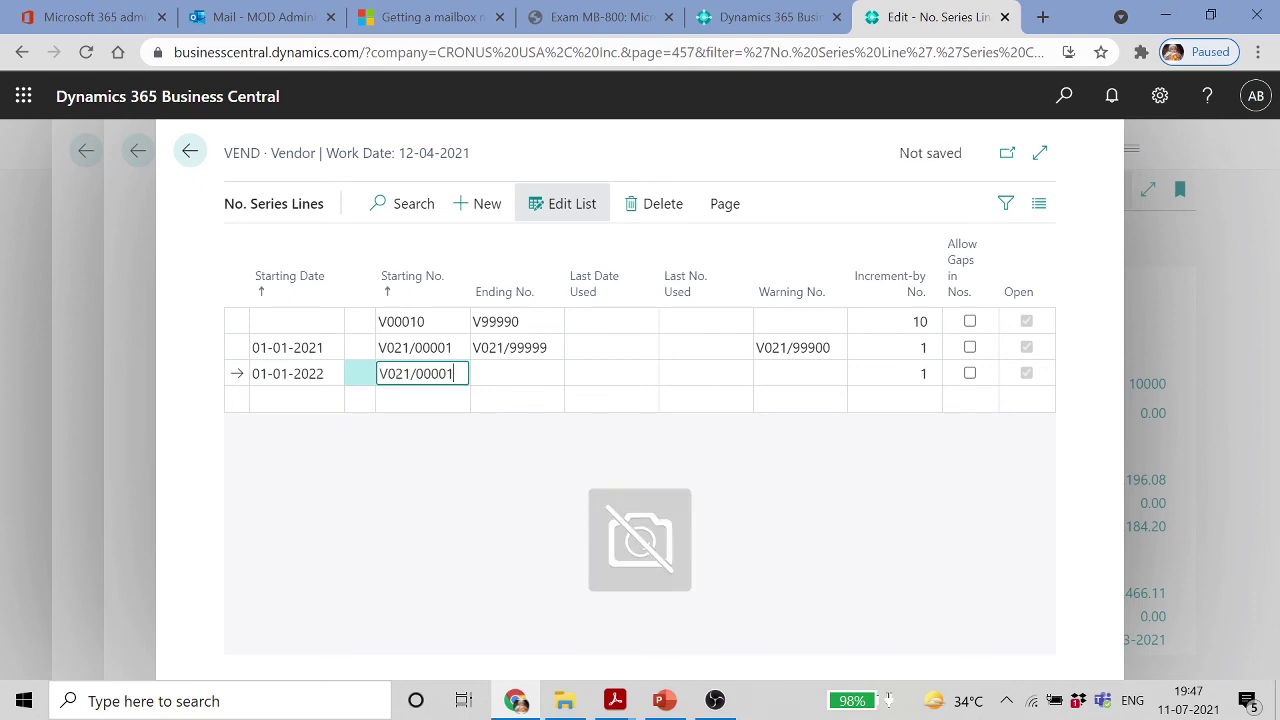
pyautogui.click(390, 373)
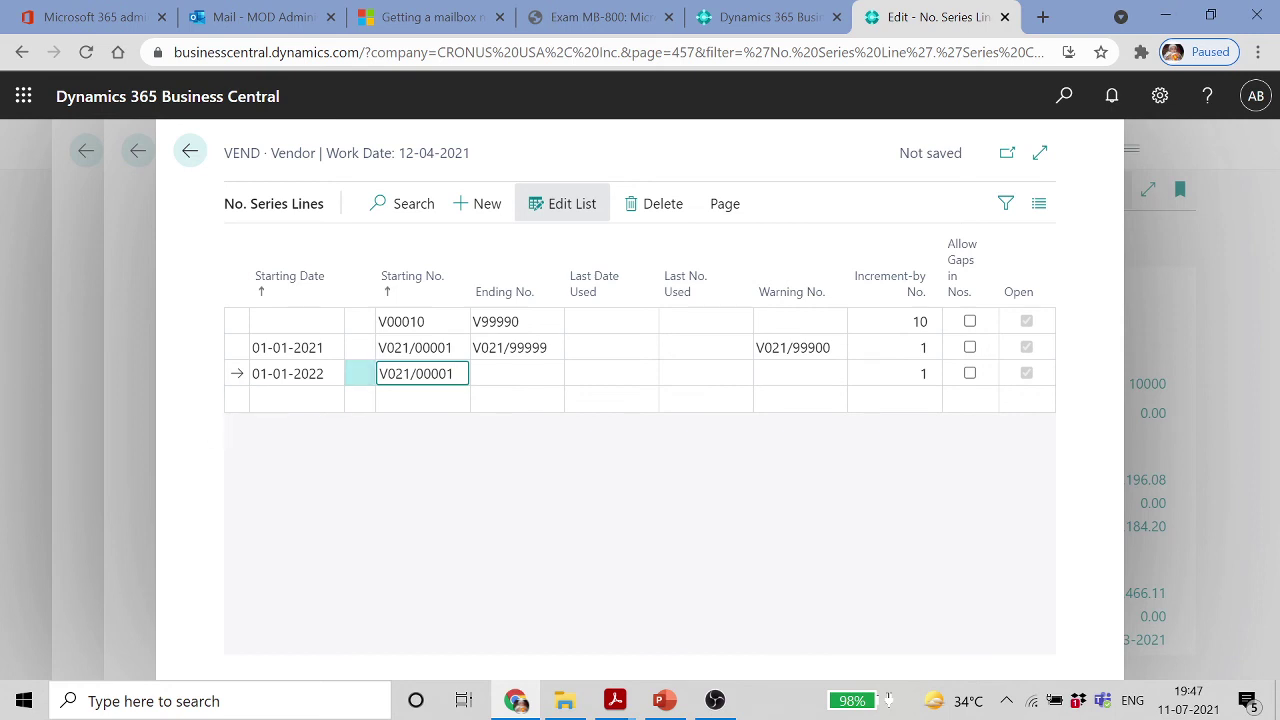
pyautogui.press('Delete')
pyautogui.write('2')
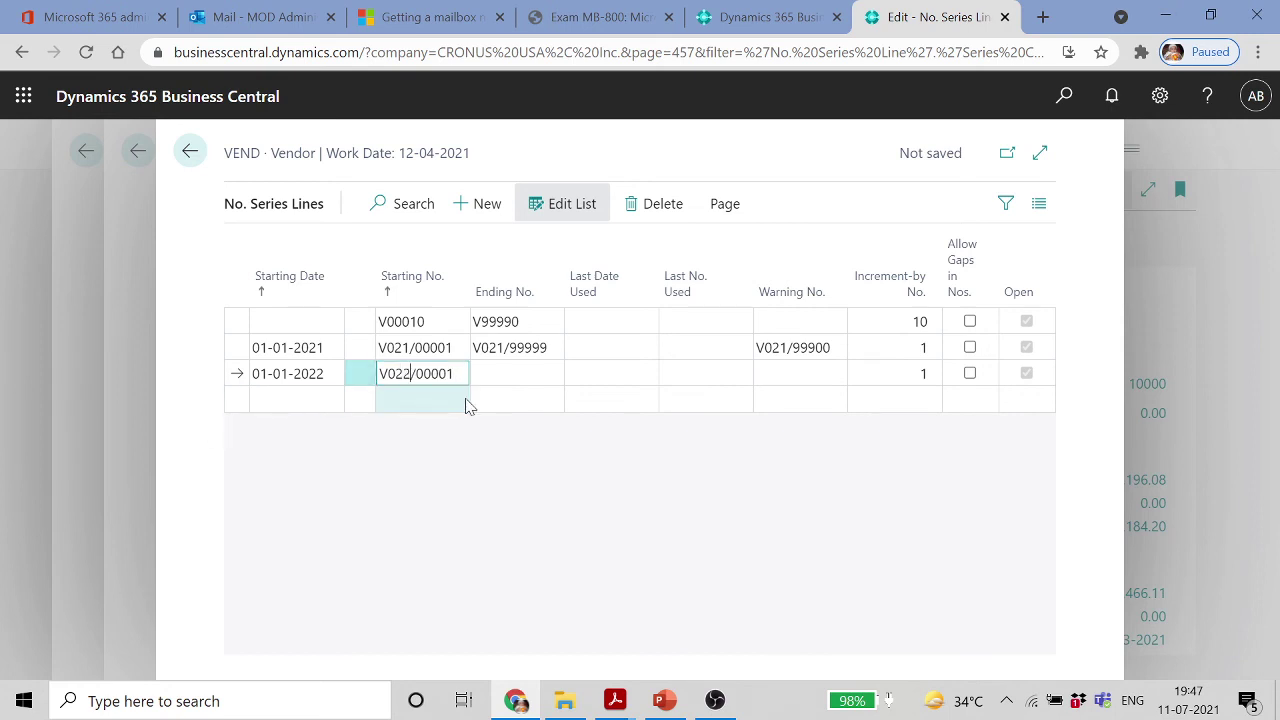
pyautogui.press('Tab')
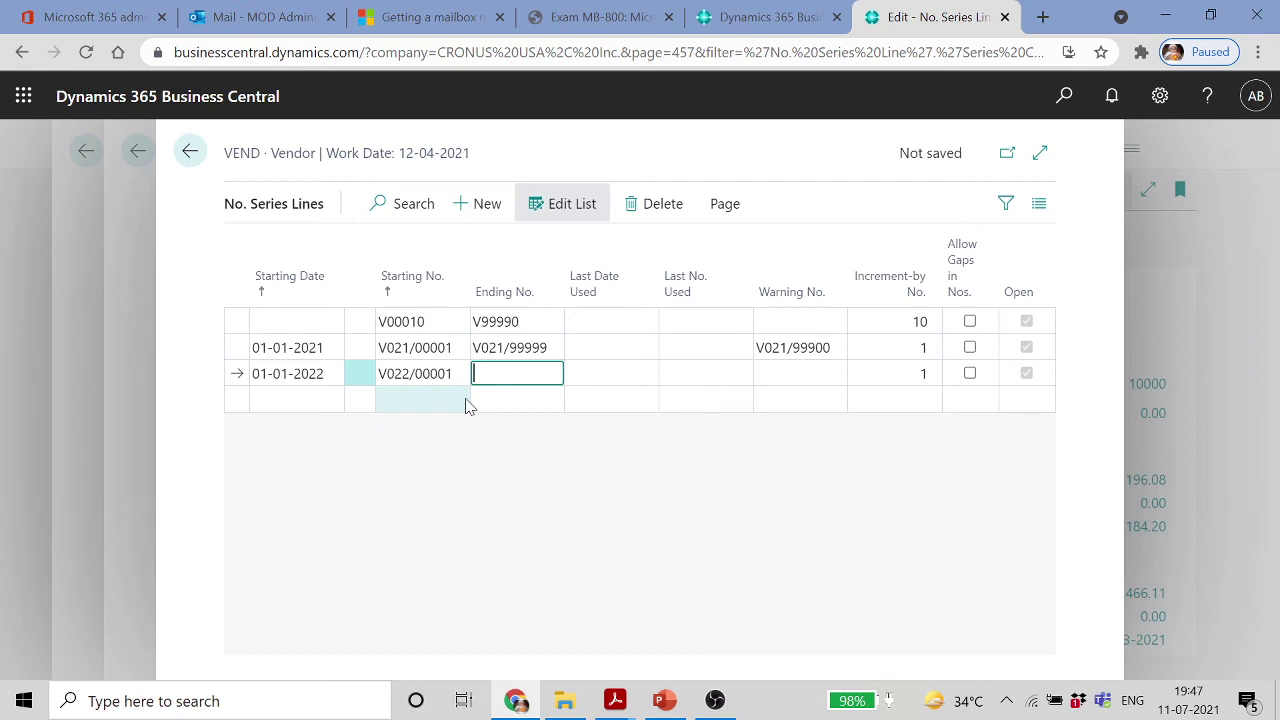
pyautogui.write('V021/99999')
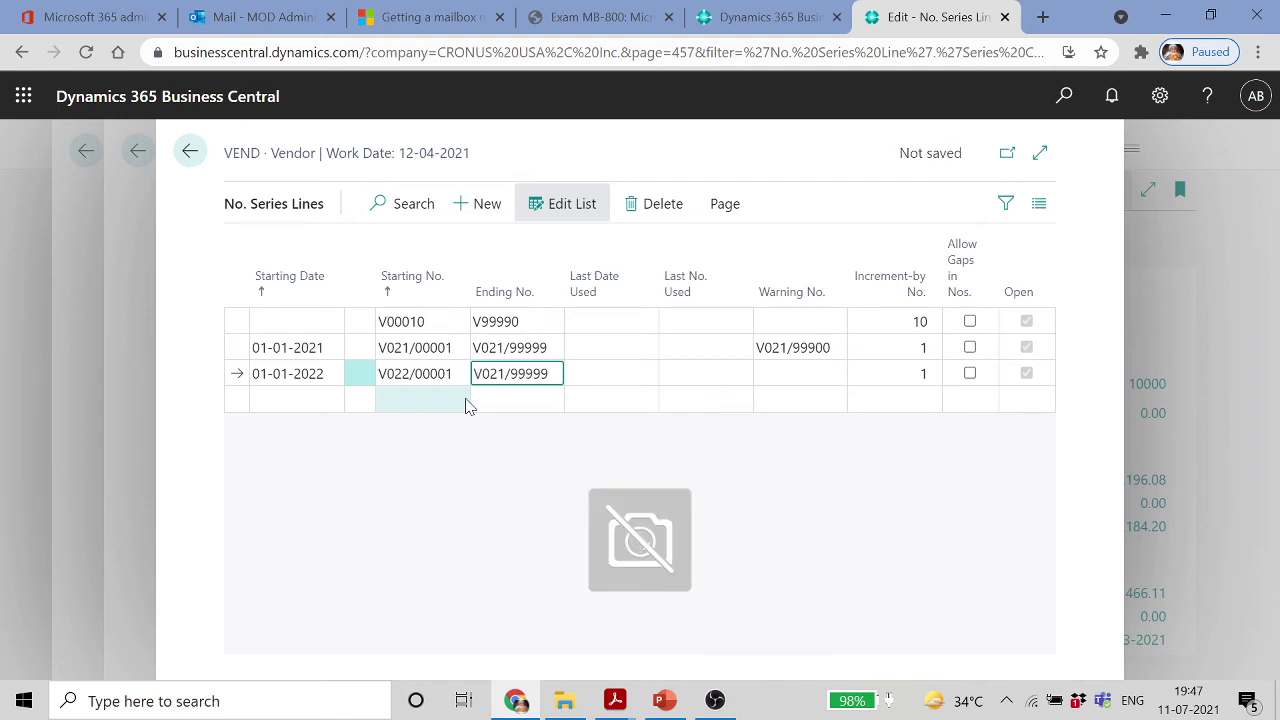
pyautogui.click(487, 373)
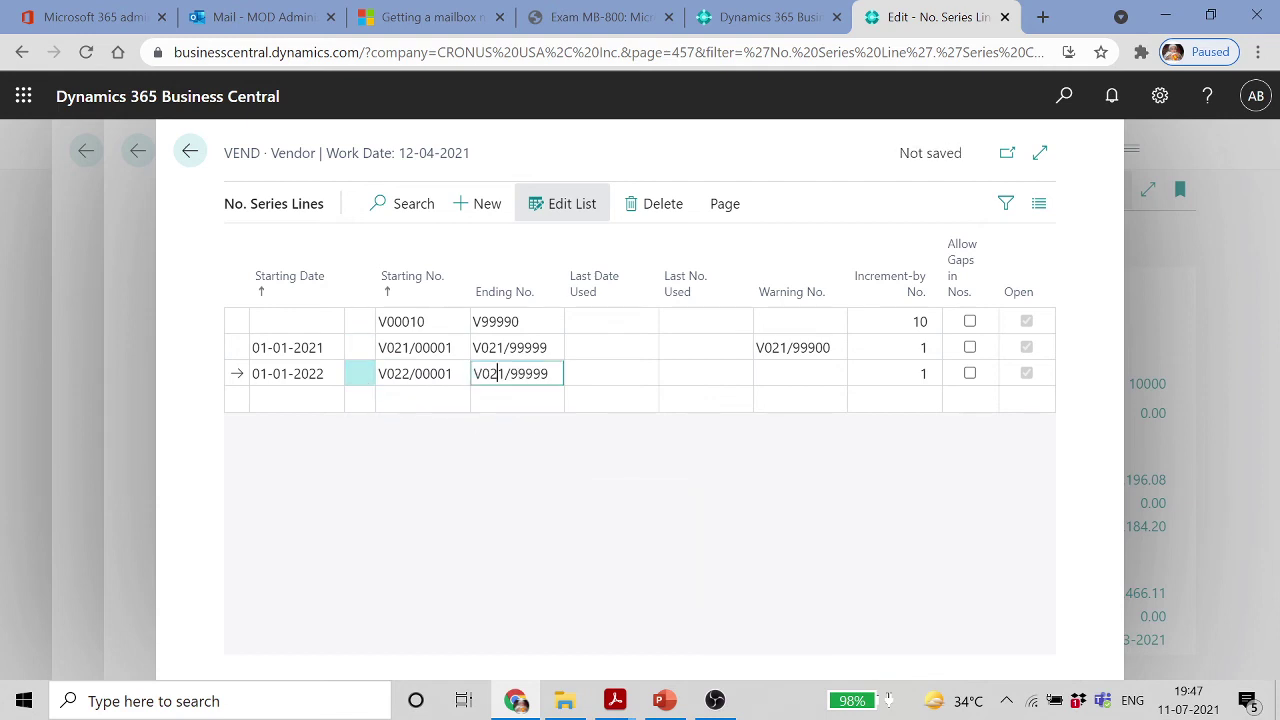
pyautogui.press('Delete')
pyautogui.write('2')
pyautogui.press('Tab')
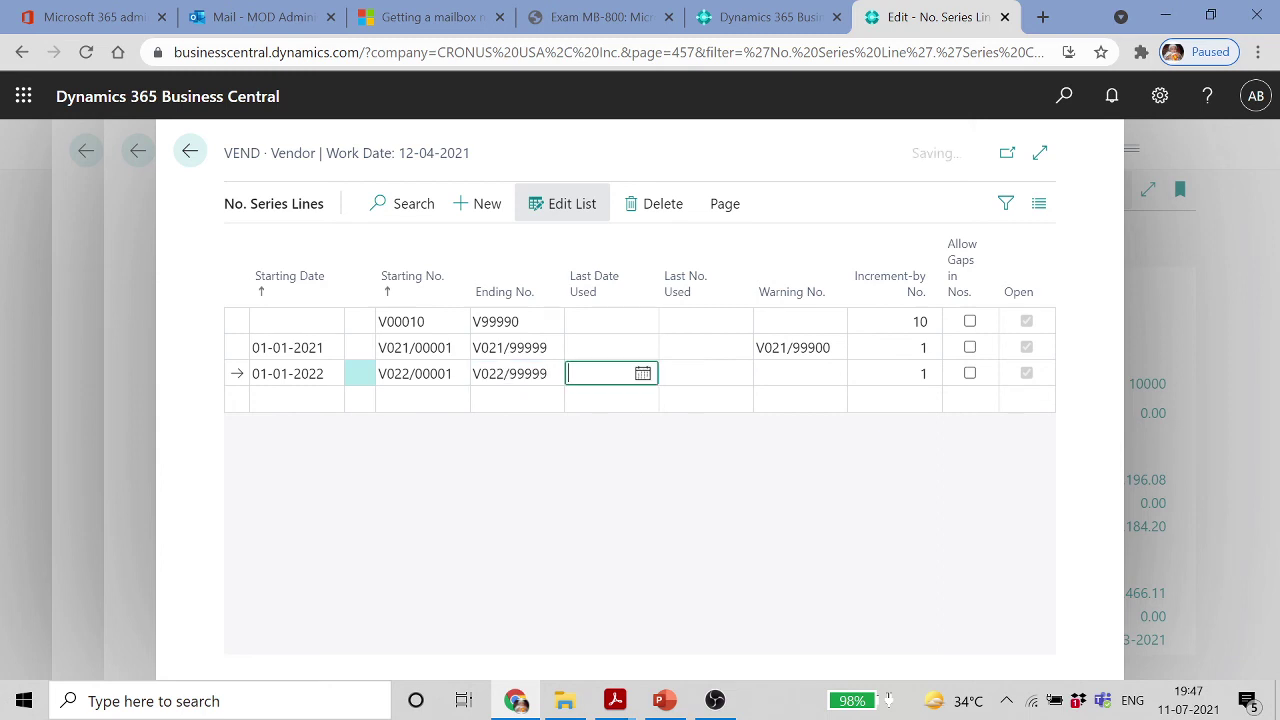
# Set the 2022 line's warning number to V022/99900 and return to the No. Series list
pyautogui.press('Tab')
pyautogui.press('Tab')
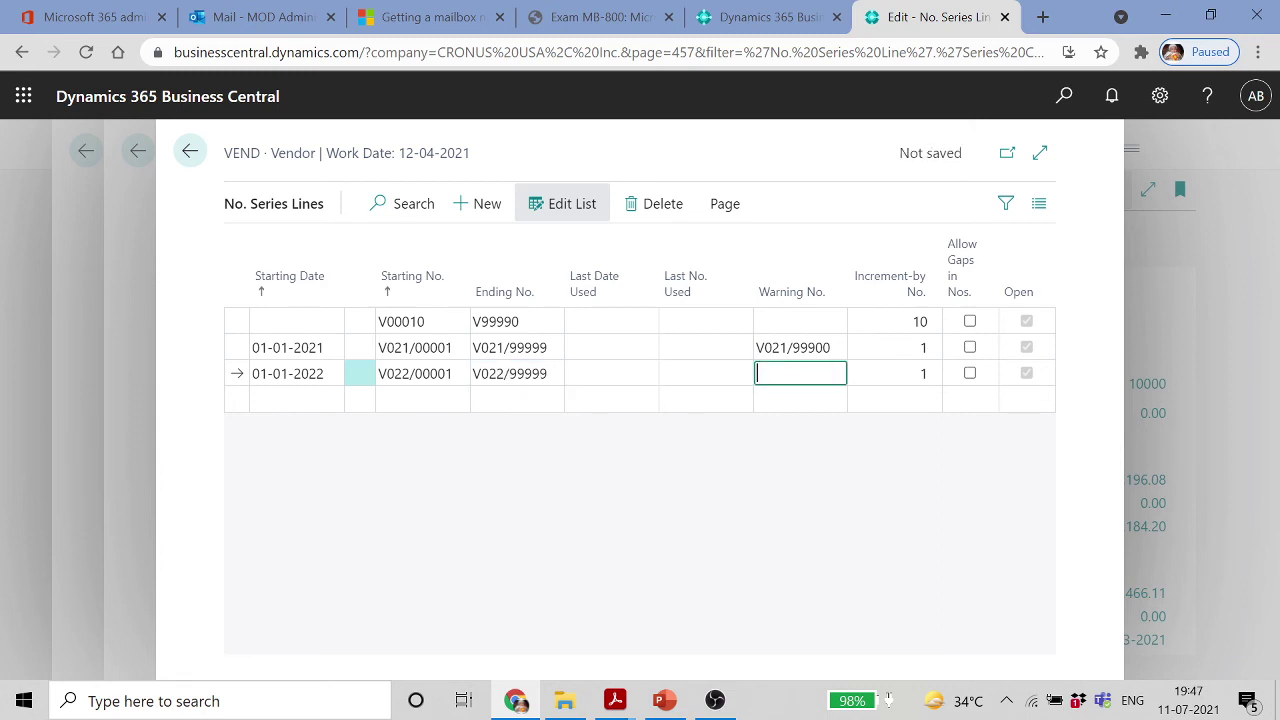
pyautogui.press('F8')
pyautogui.click(781, 374)
pyautogui.press('Delete')
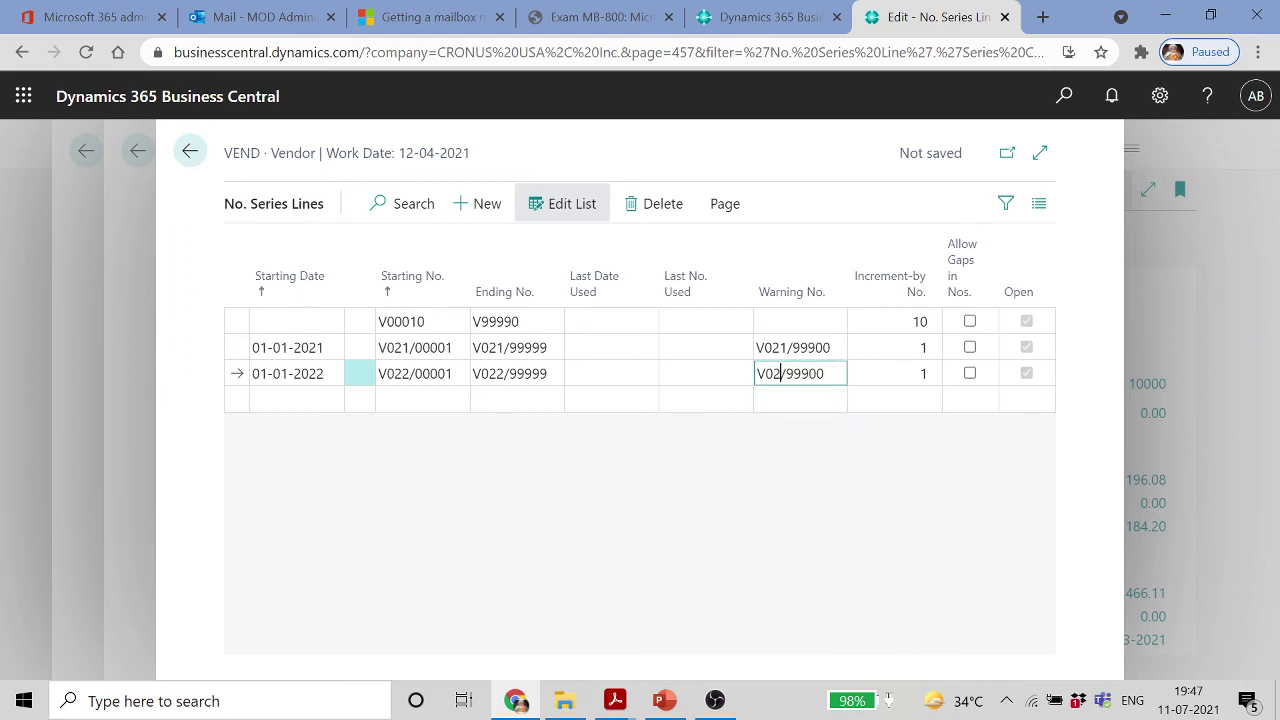
pyautogui.write('2')
pyautogui.press('Tab')
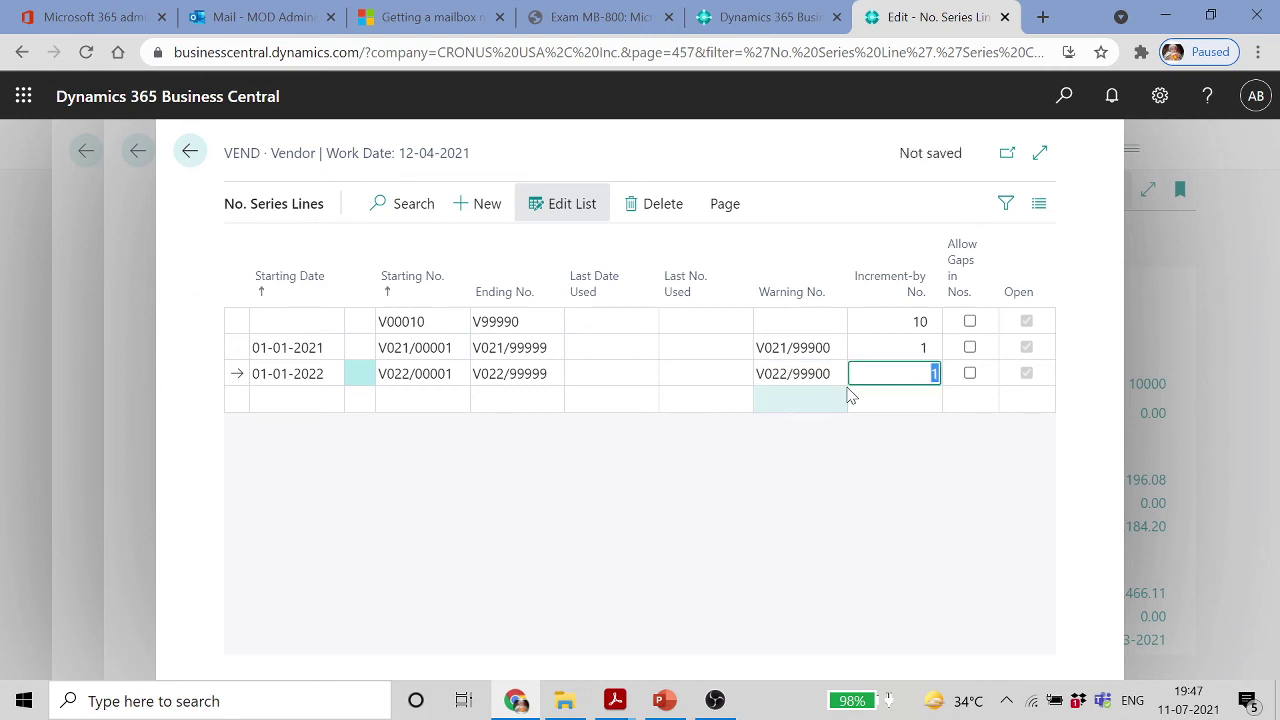
pyautogui.click(190, 151)
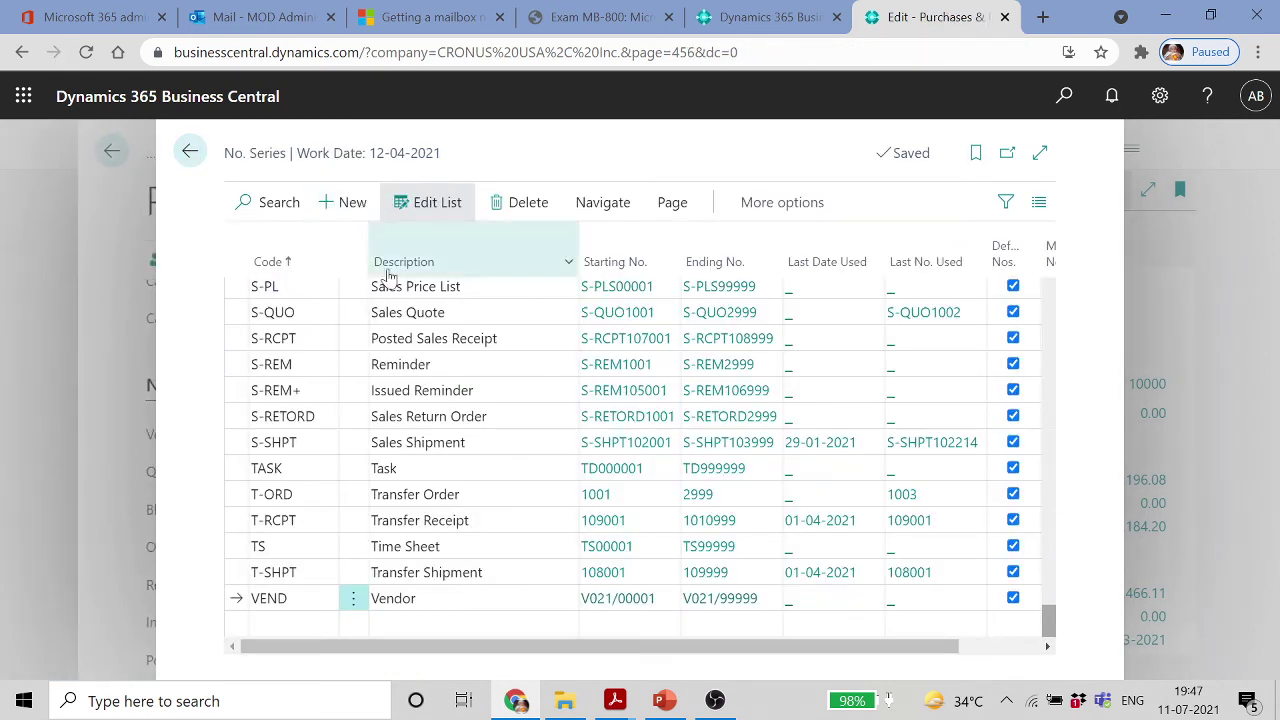
# Open the VEND series relationships and select VEND as the related series code
pyautogui.click(605, 203)
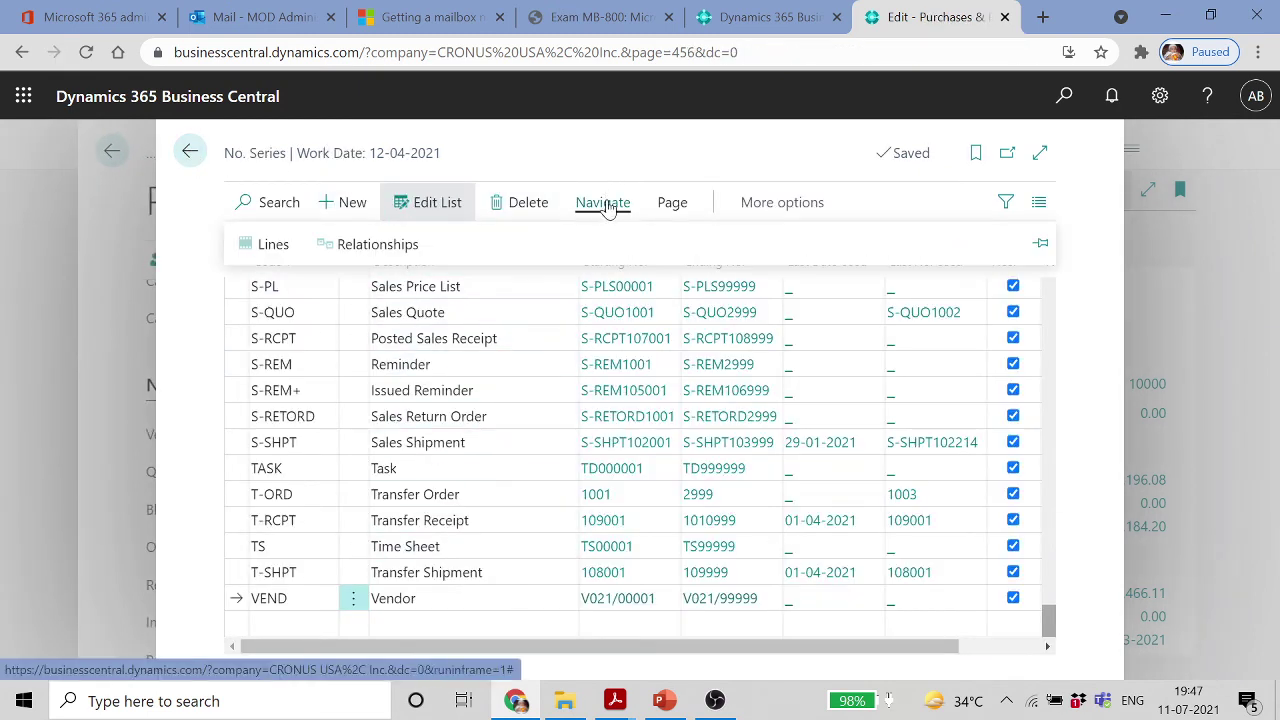
pyautogui.click(400, 250)
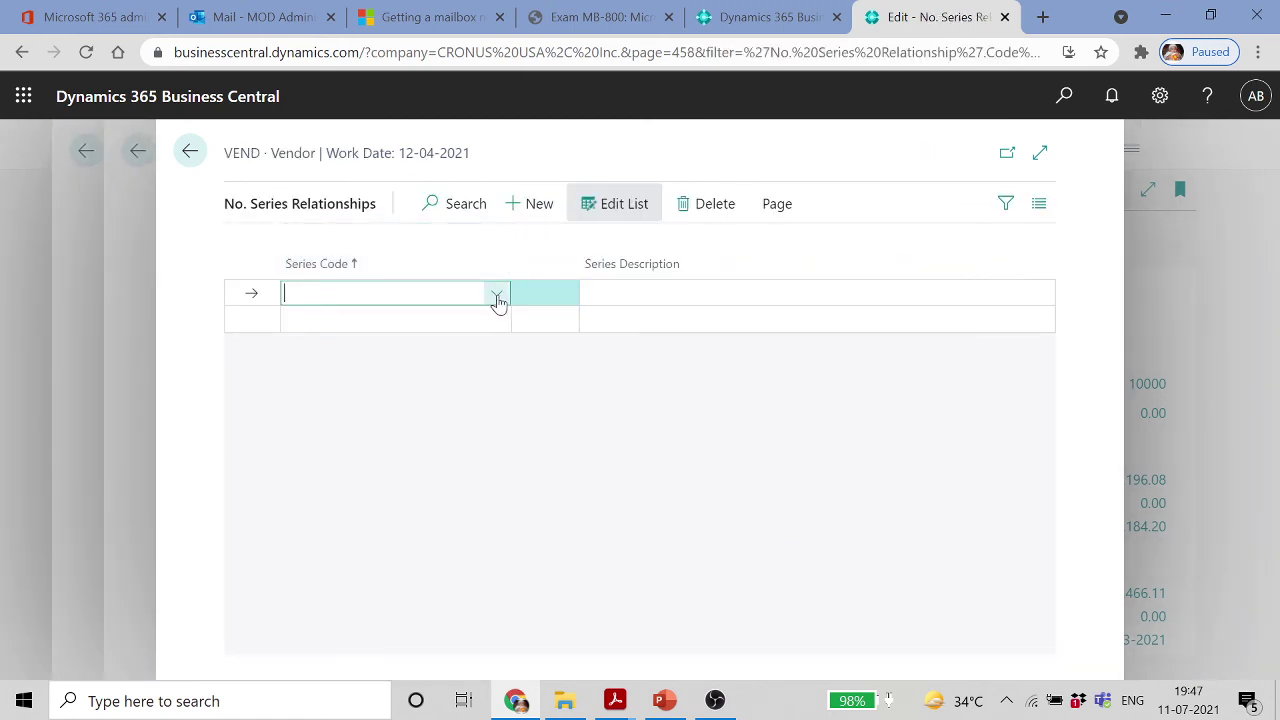
pyautogui.click(497, 296)
pyautogui.scroll(-10, 460, 385)
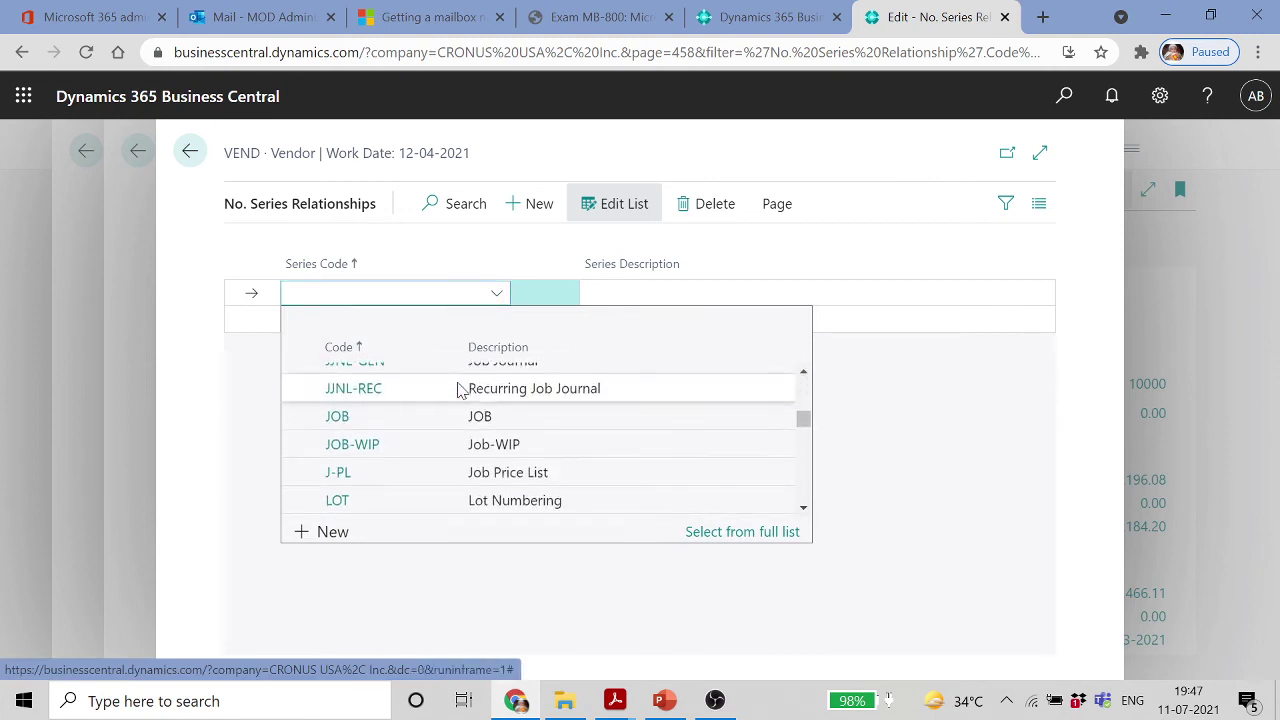
pyautogui.scroll(-10, 460, 390)
pyautogui.scroll(1, 460, 390)
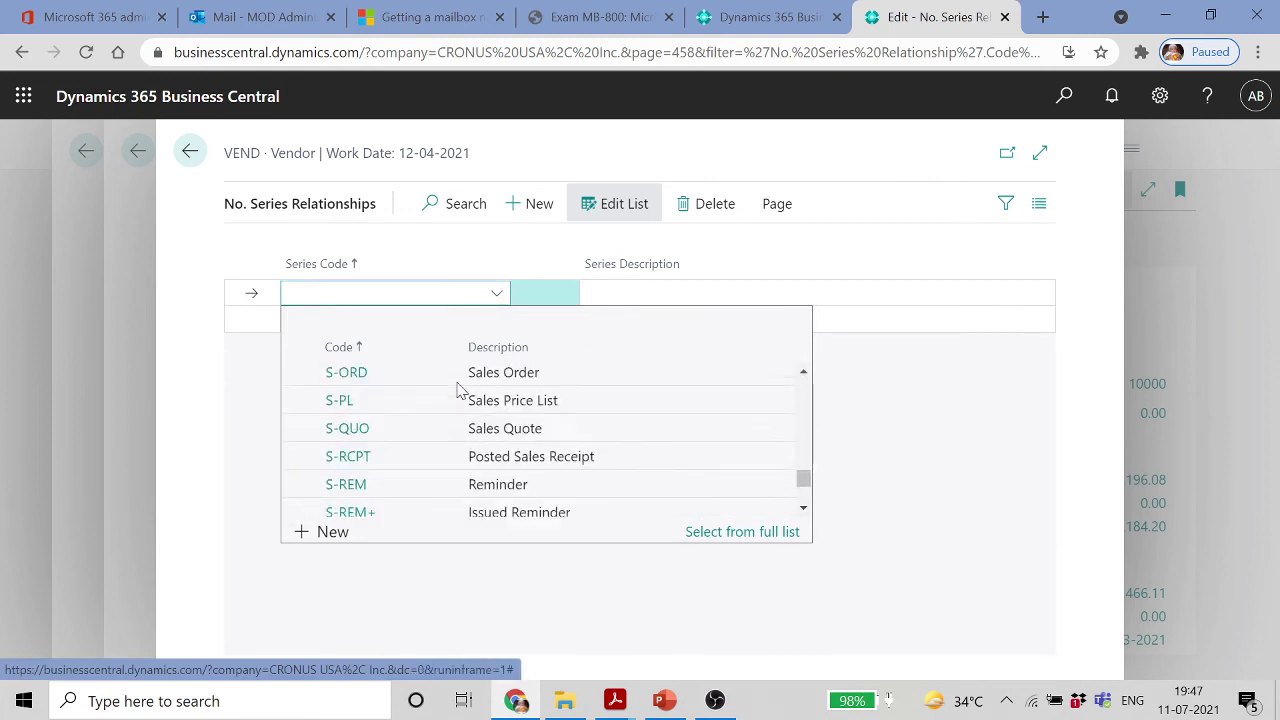
pyautogui.scroll(-5, 459, 390)
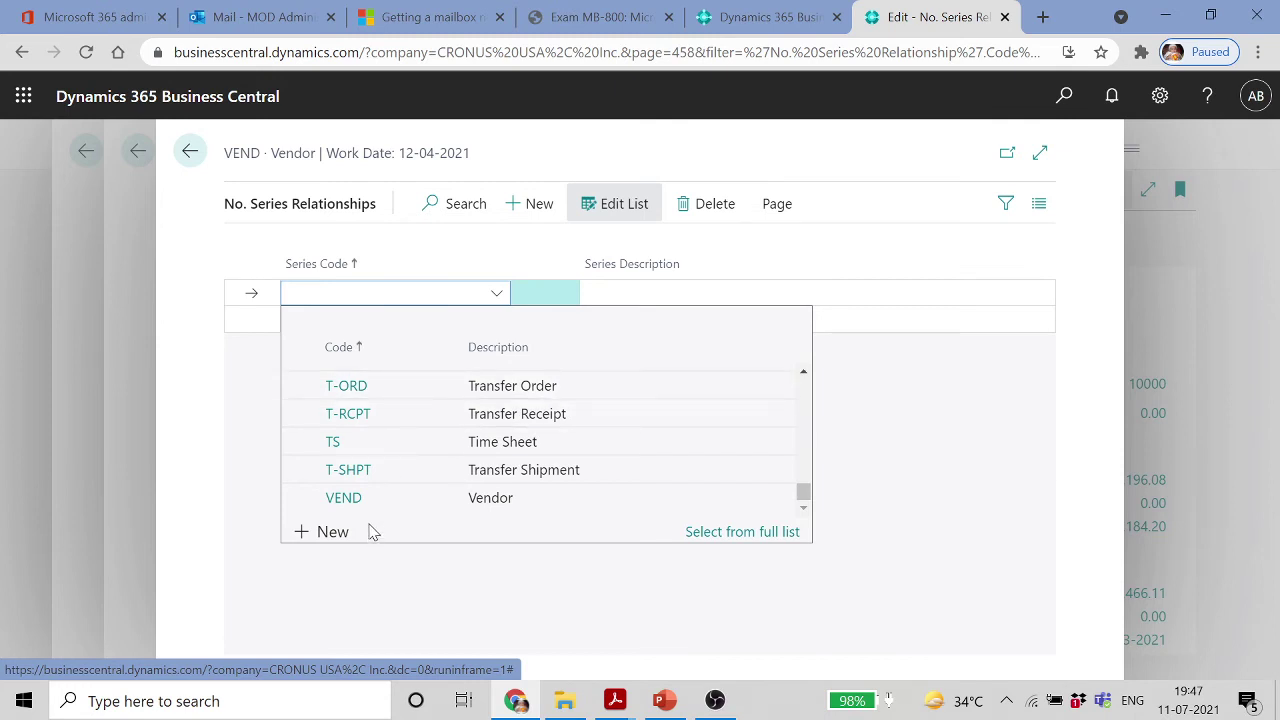
pyautogui.click(371, 498)
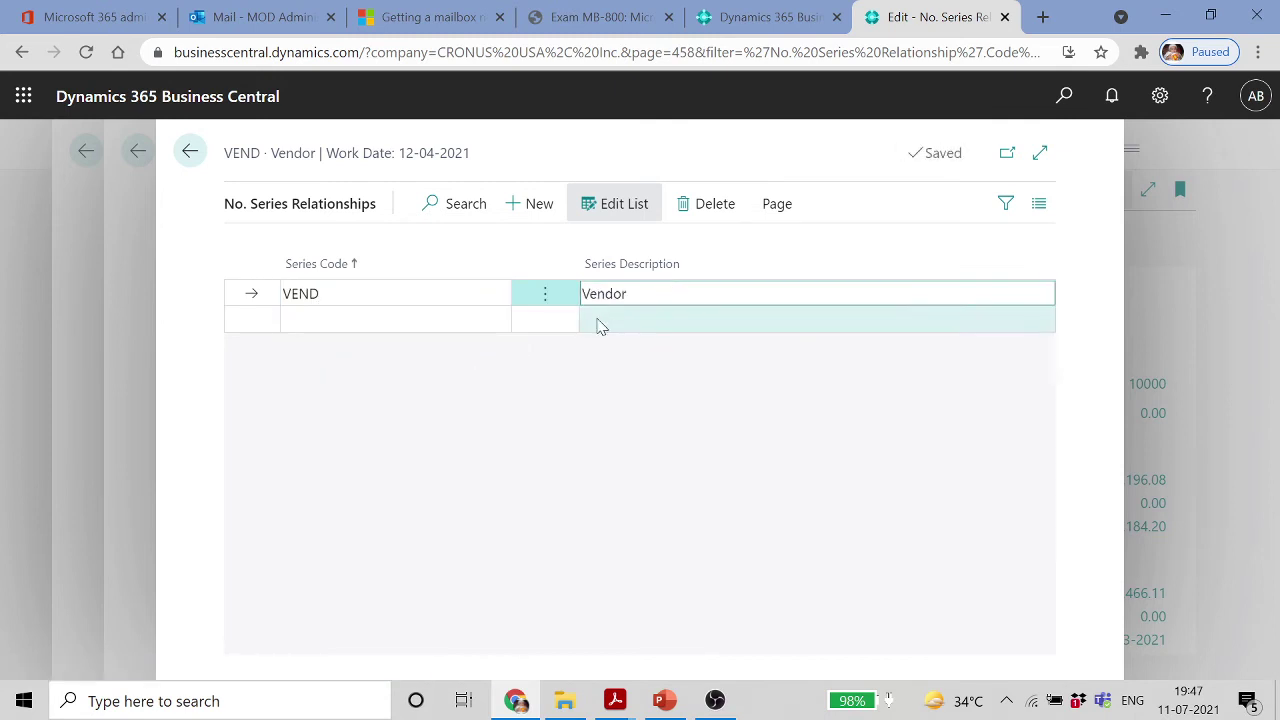
pyautogui.click(420, 293)
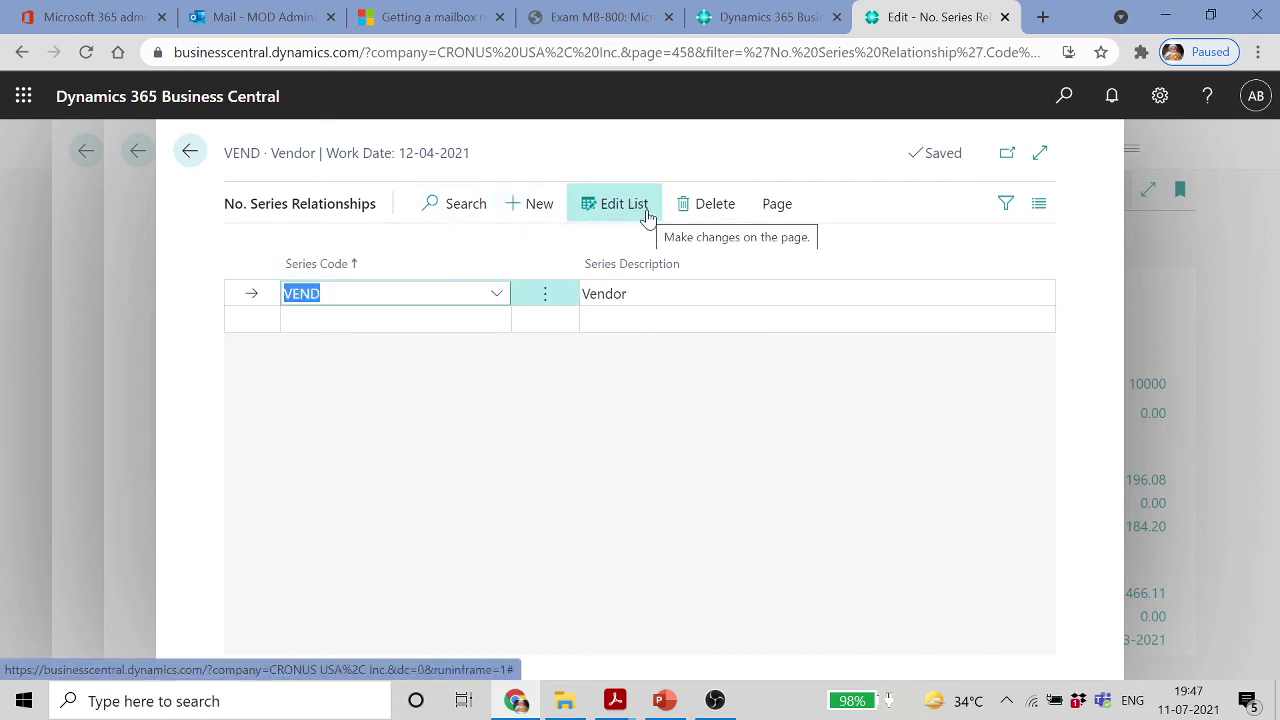
pyautogui.click(772, 203)
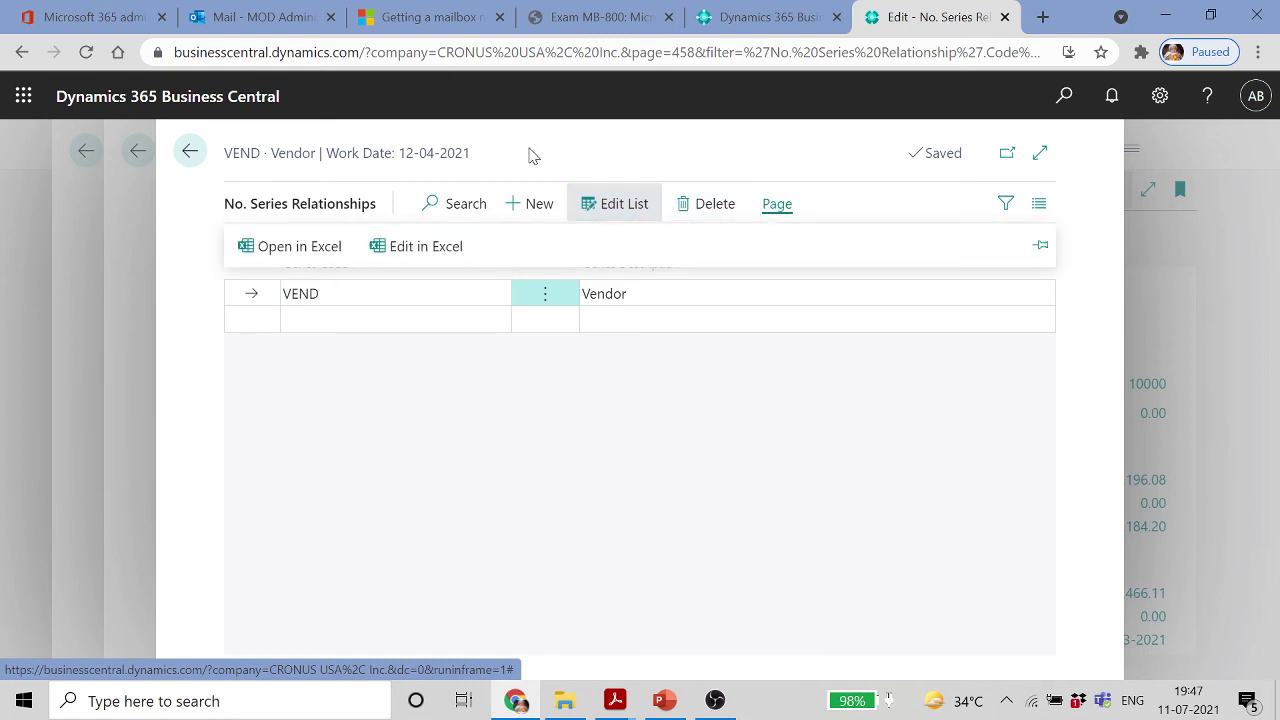
pyautogui.press('Escape')
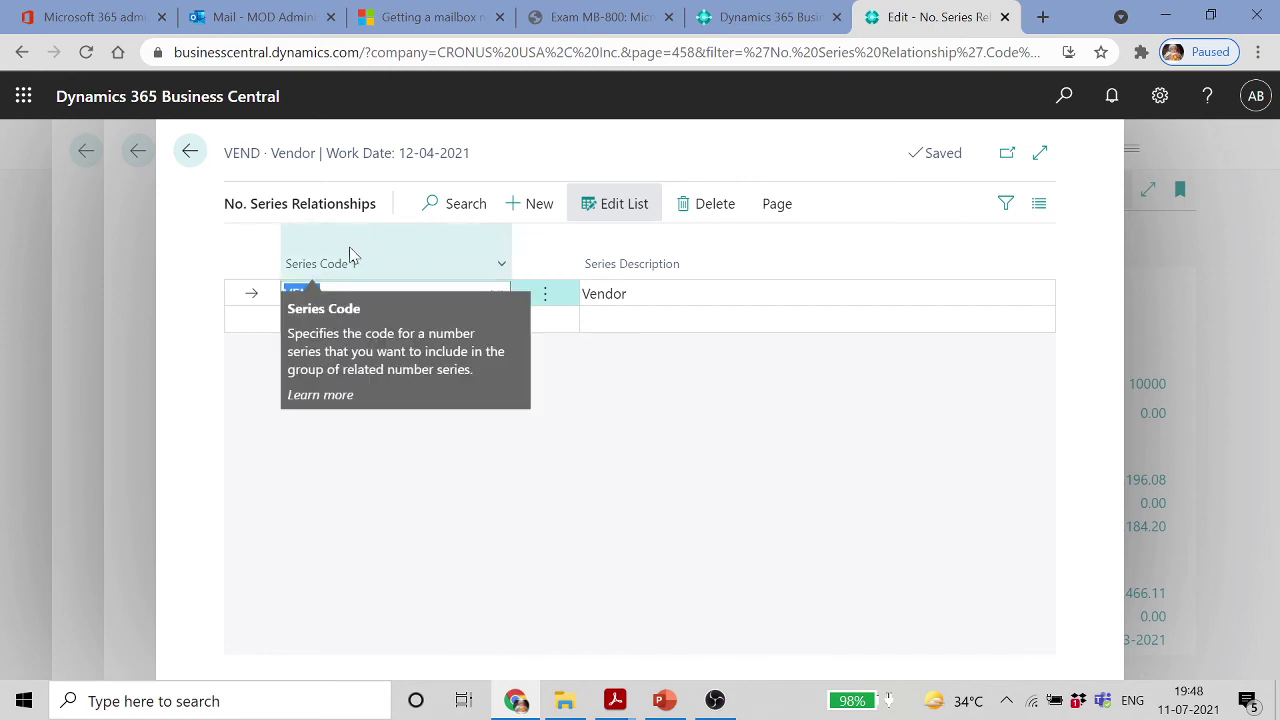
# Review the VEND series lines, including the 2021 line, then go back to the No. Series list
pyautogui.click(188, 156)
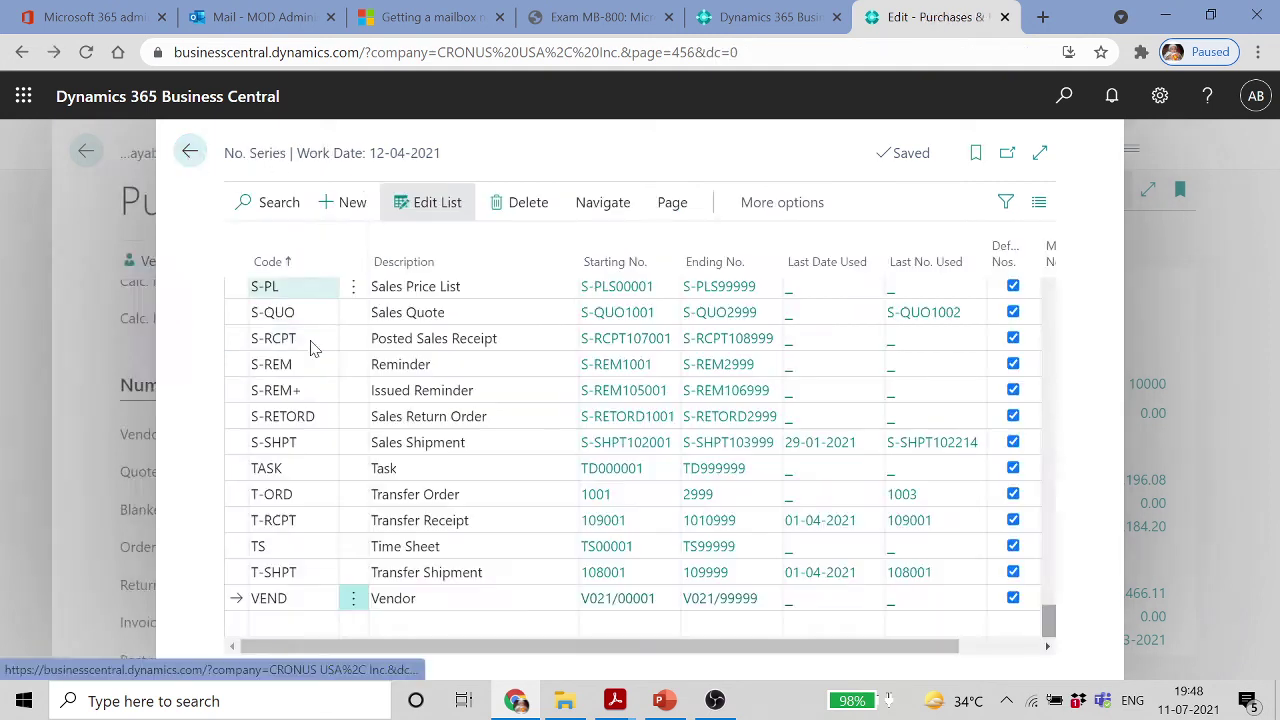
pyautogui.click(491, 590)
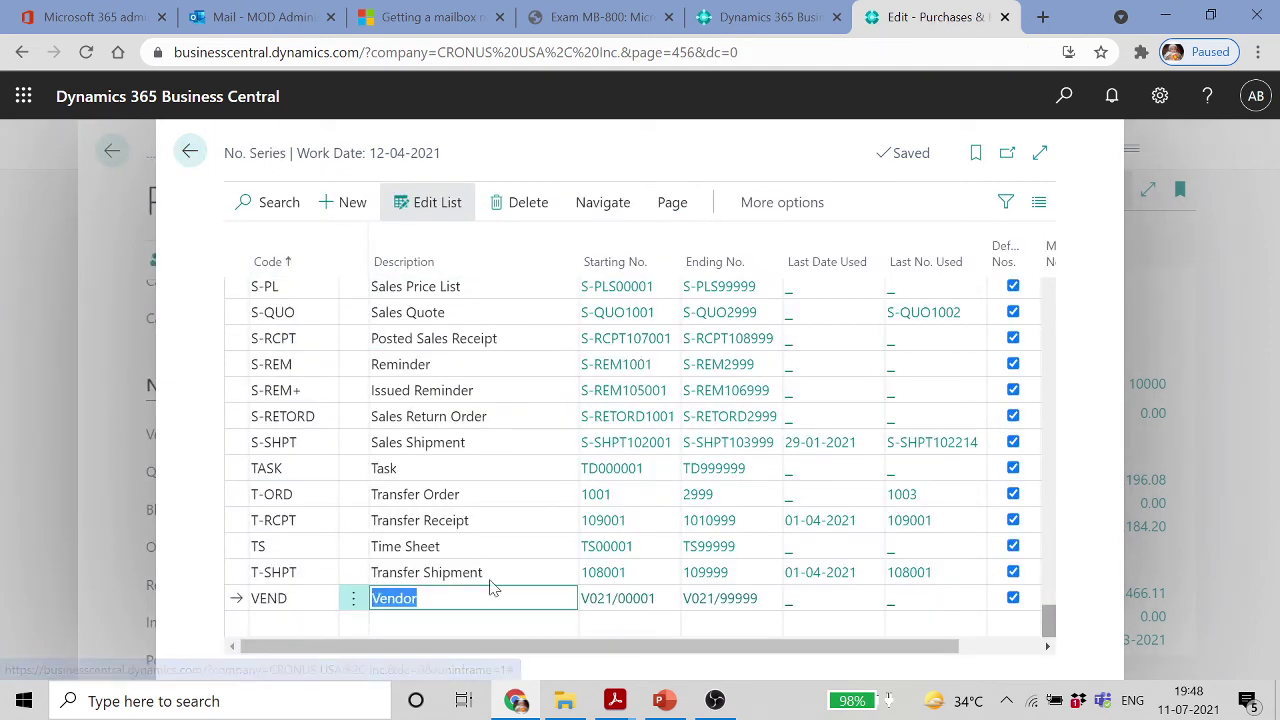
pyautogui.click(672, 208)
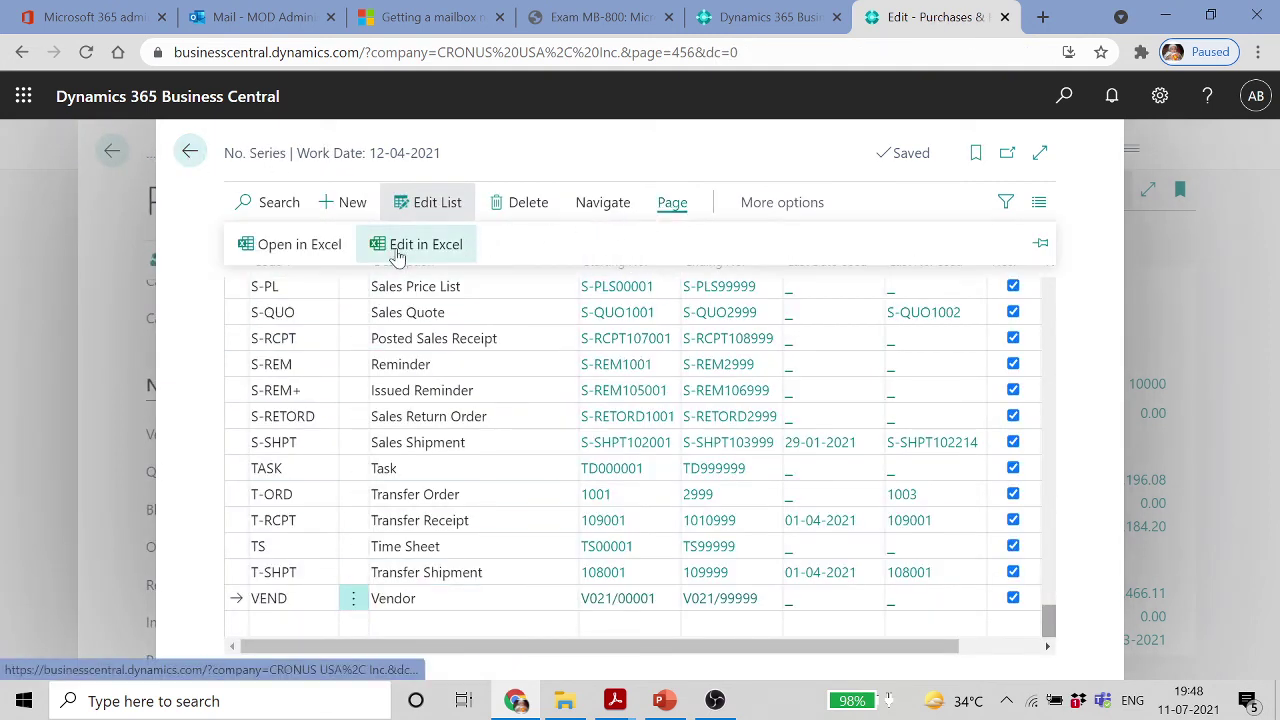
pyautogui.click(590, 207)
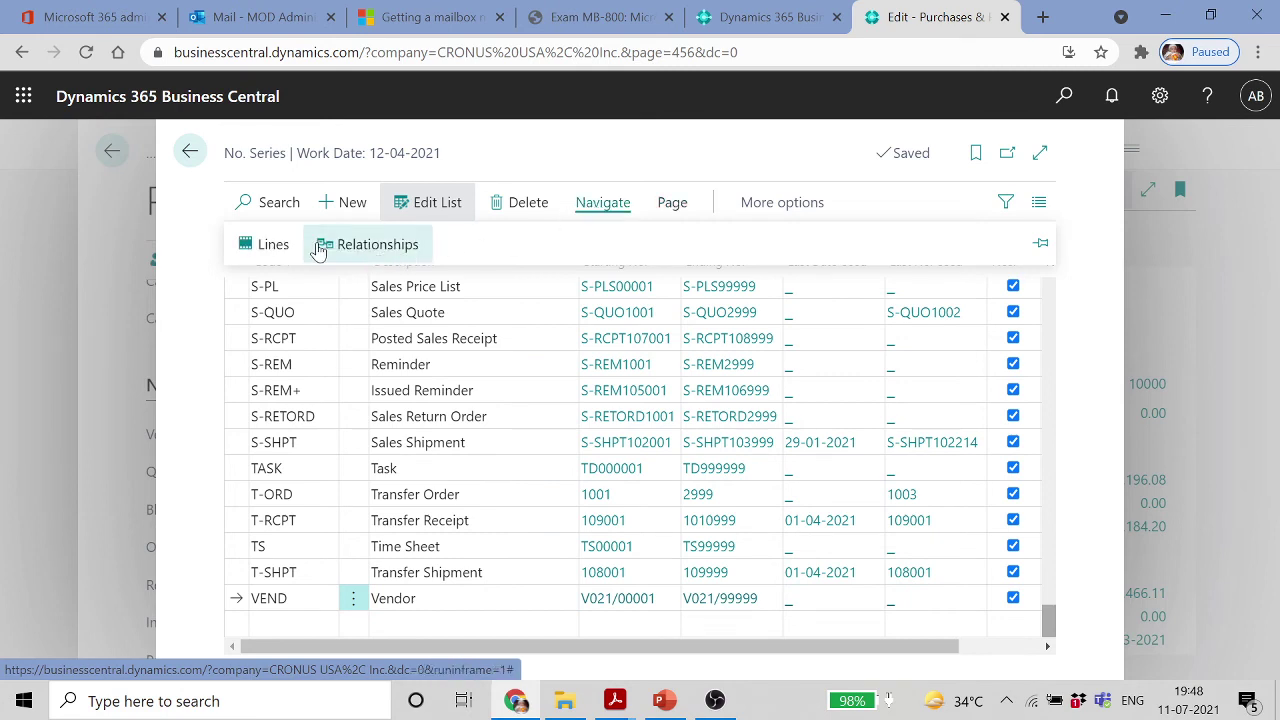
pyautogui.click(275, 246)
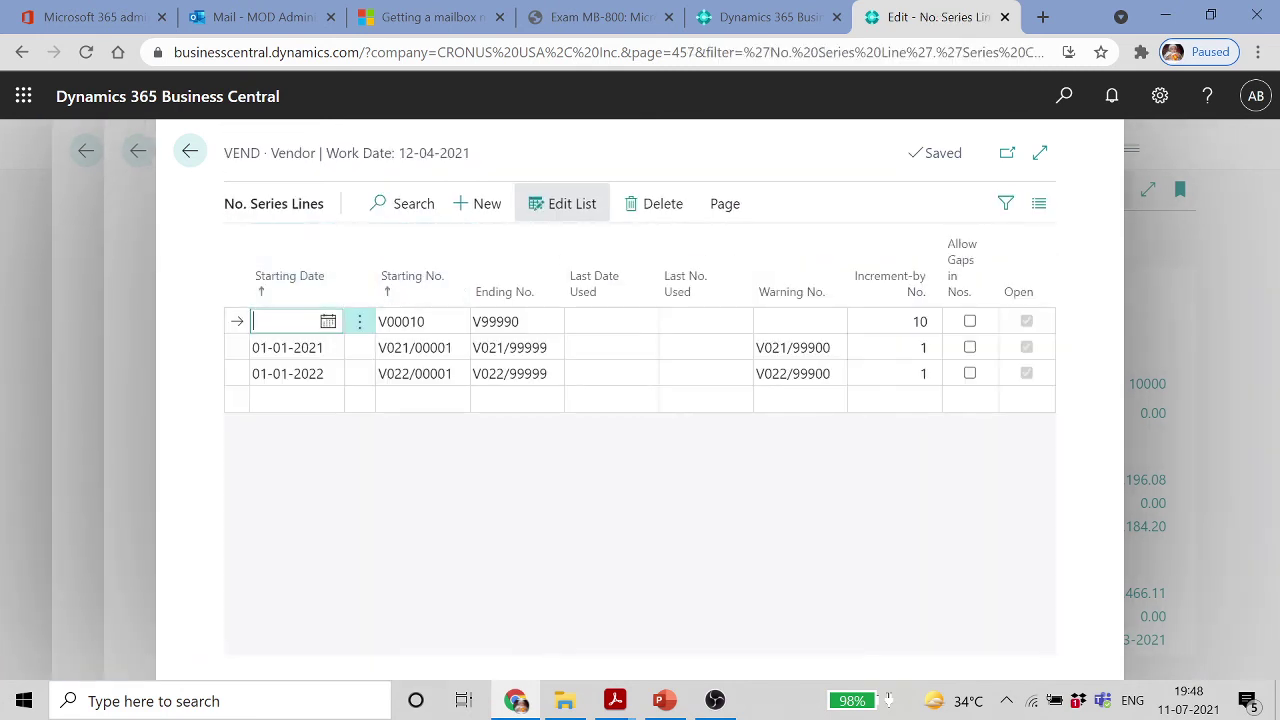
pyautogui.click(440, 350)
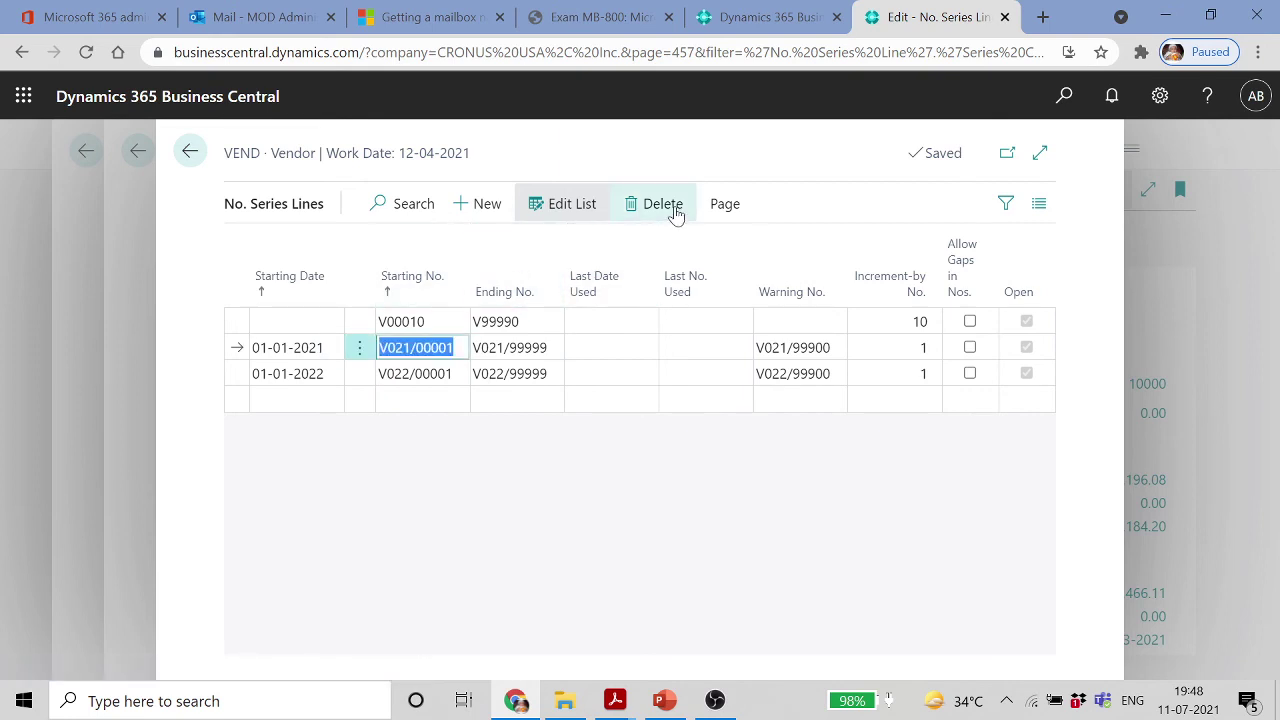
pyautogui.click(726, 204)
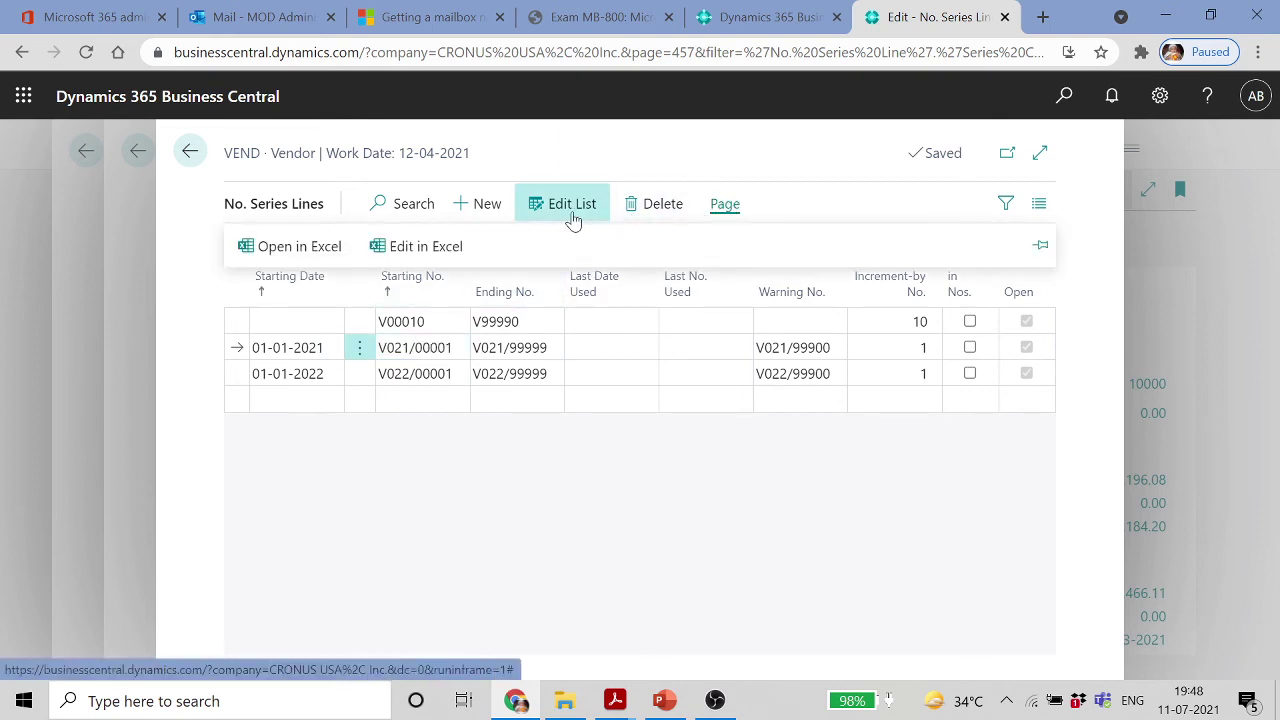
pyautogui.click(190, 151)
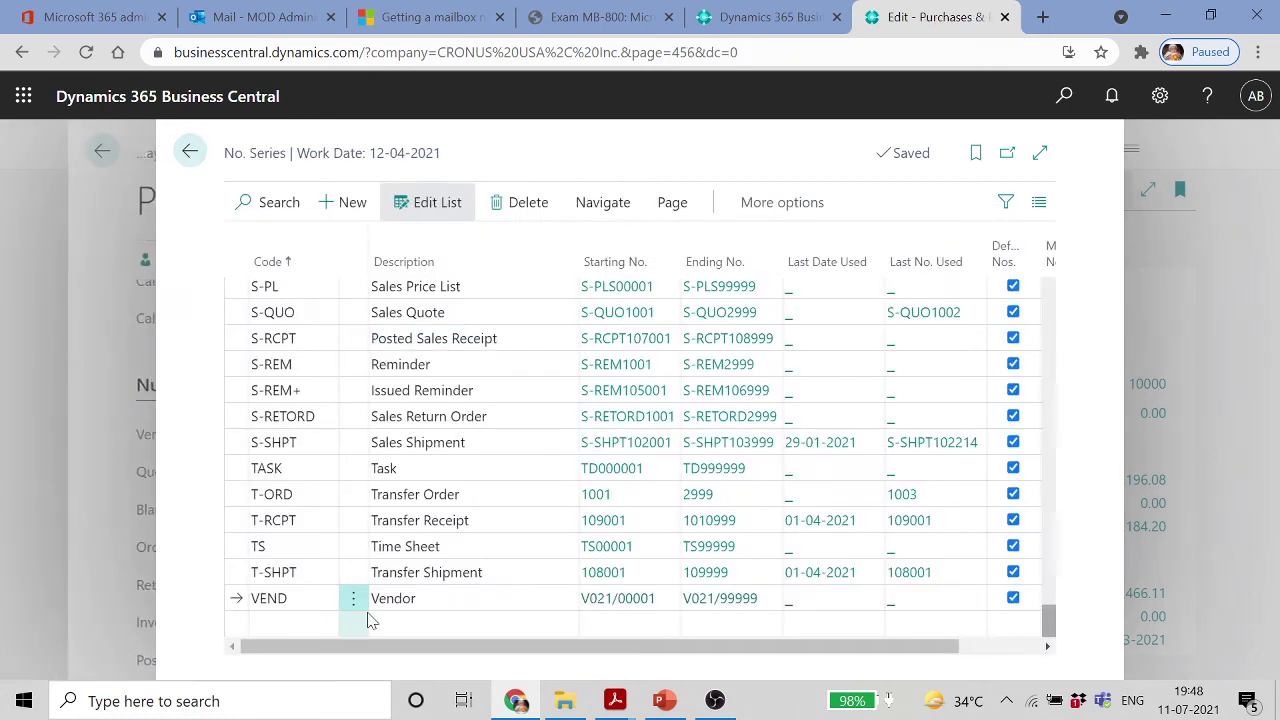
# Check the VEND series relationships, then return to Purchases & Payables Setup
pyautogui.click(603, 203)
pyautogui.click(423, 255)
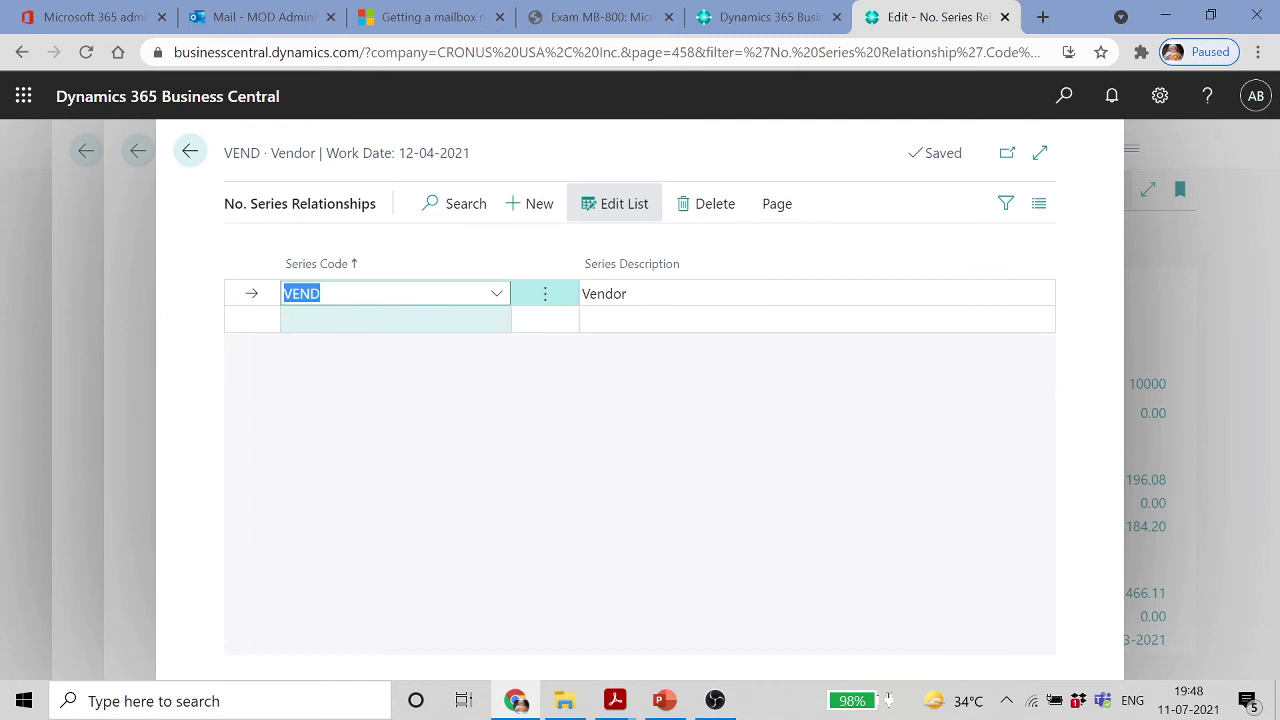
pyautogui.click(352, 322)
pyautogui.click(497, 319)
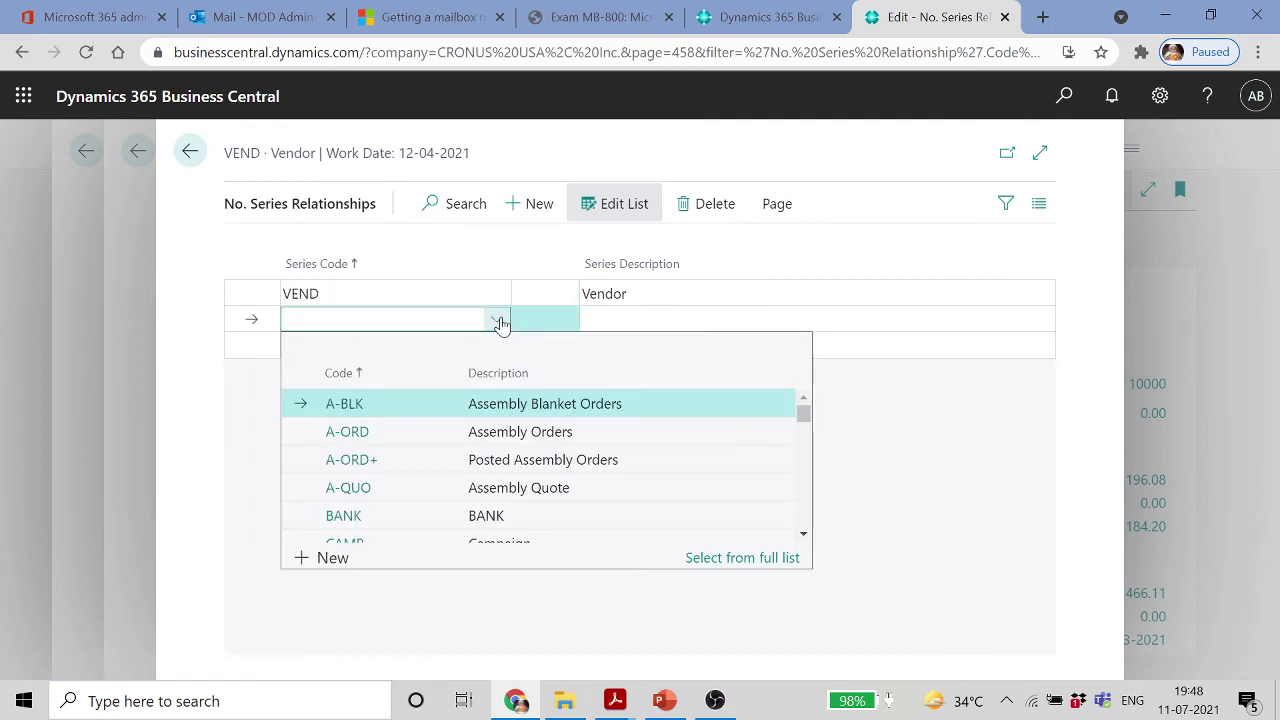
pyautogui.scroll(-10, 474, 432)
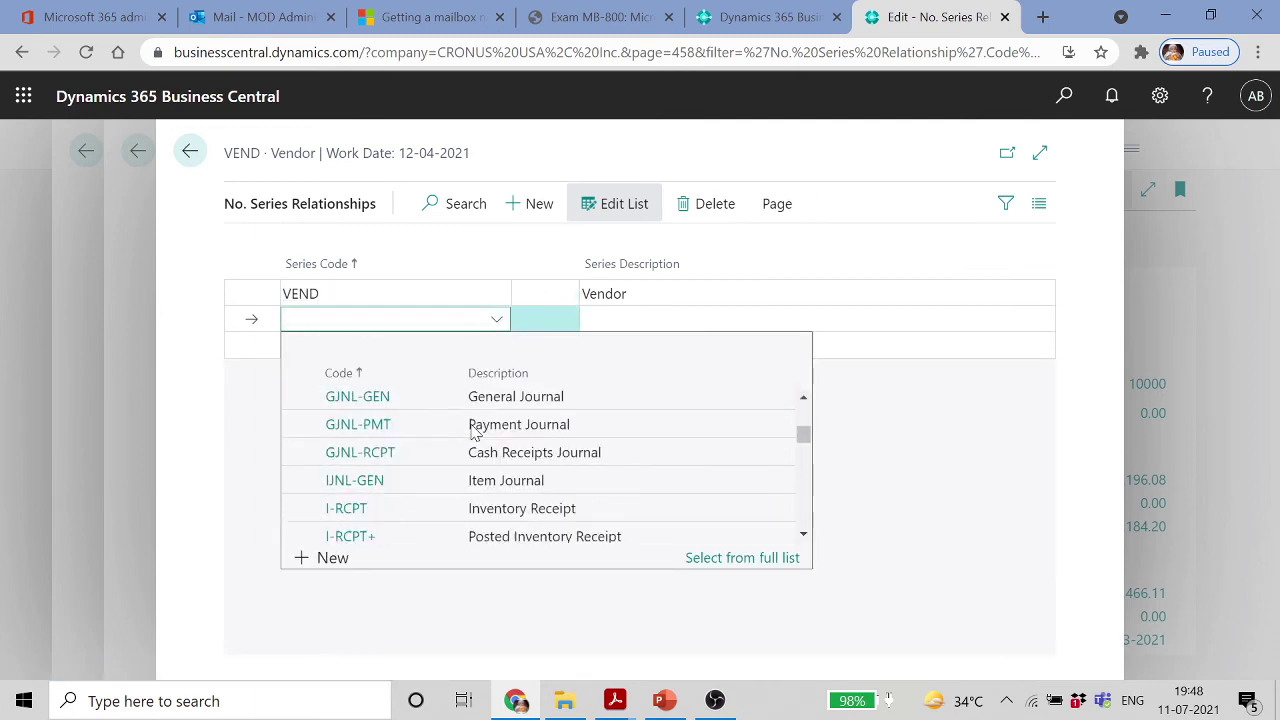
pyautogui.click(777, 250)
pyautogui.click(779, 211)
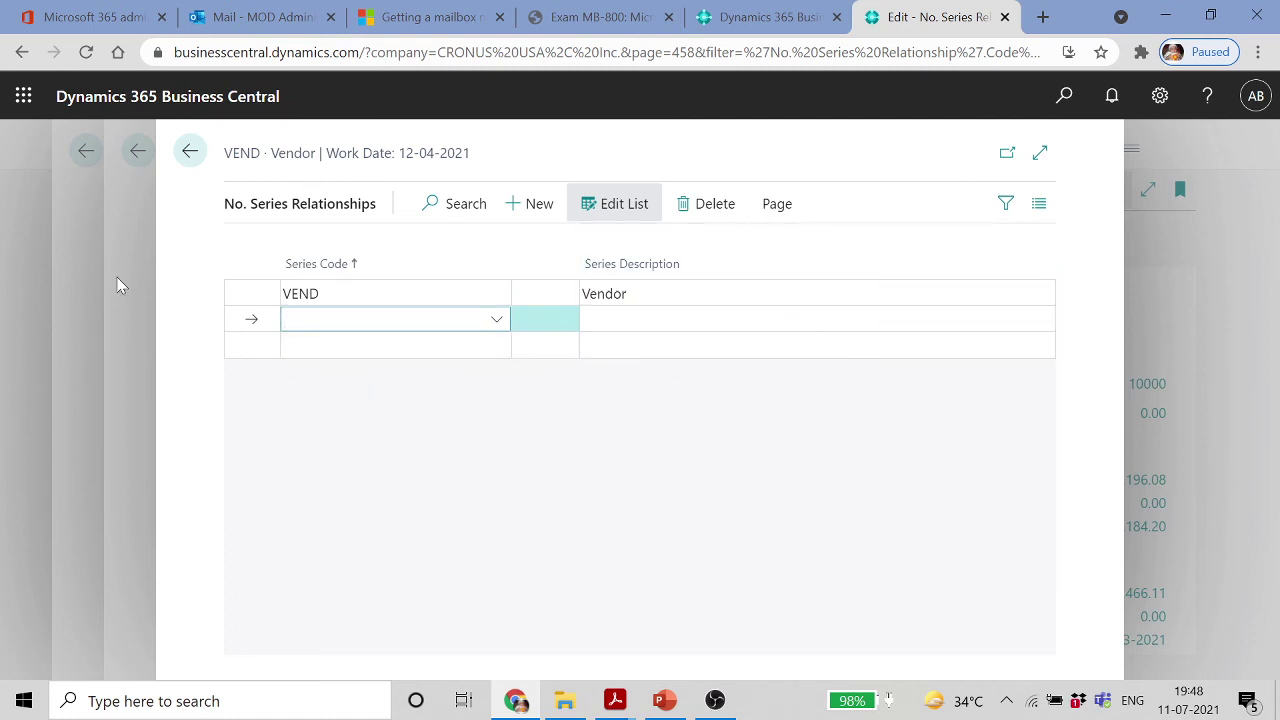
pyautogui.click(189, 151)
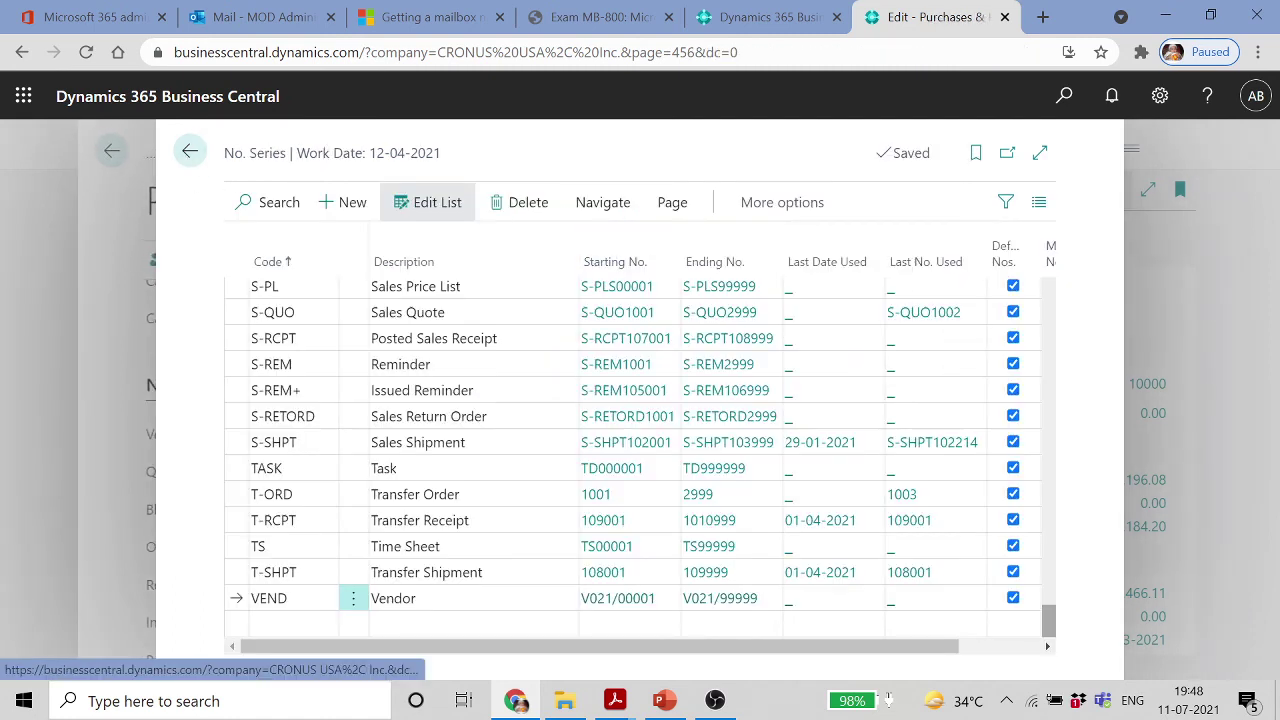
pyautogui.click(189, 151)
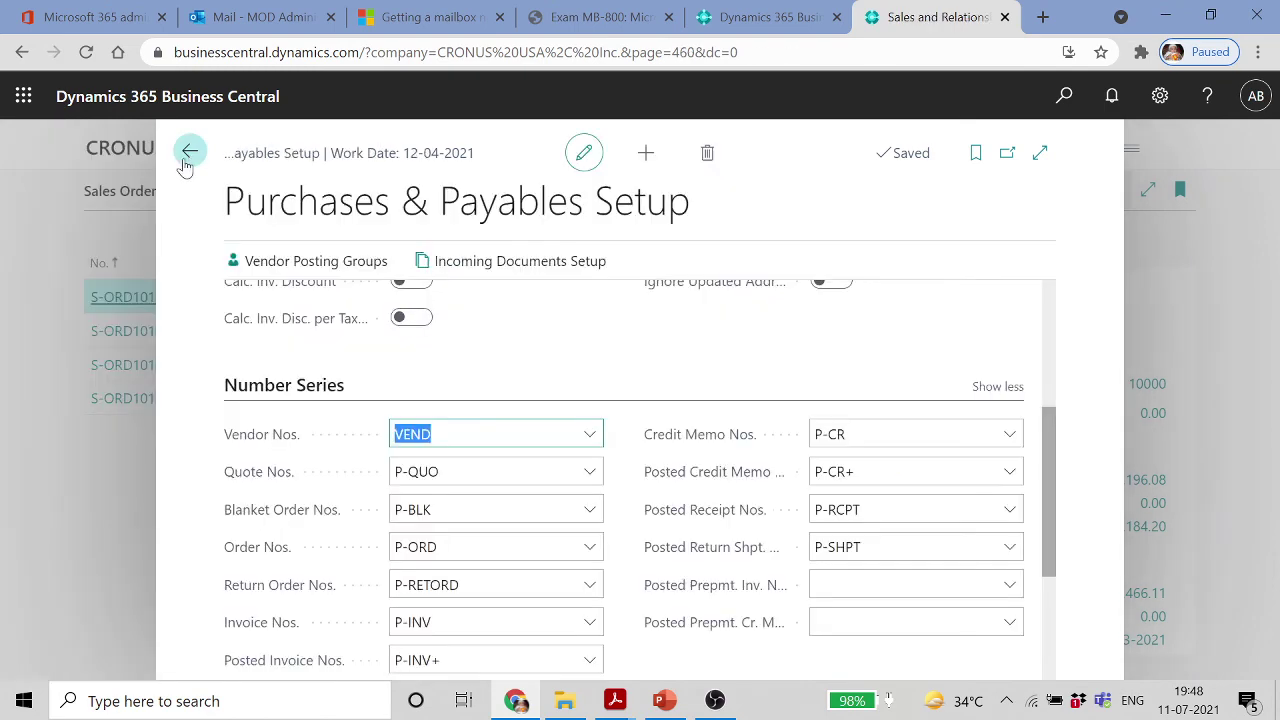
# Open Vendors and create a new vendor from the Cash-Payment Vendor template
pyautogui.click(190, 152)
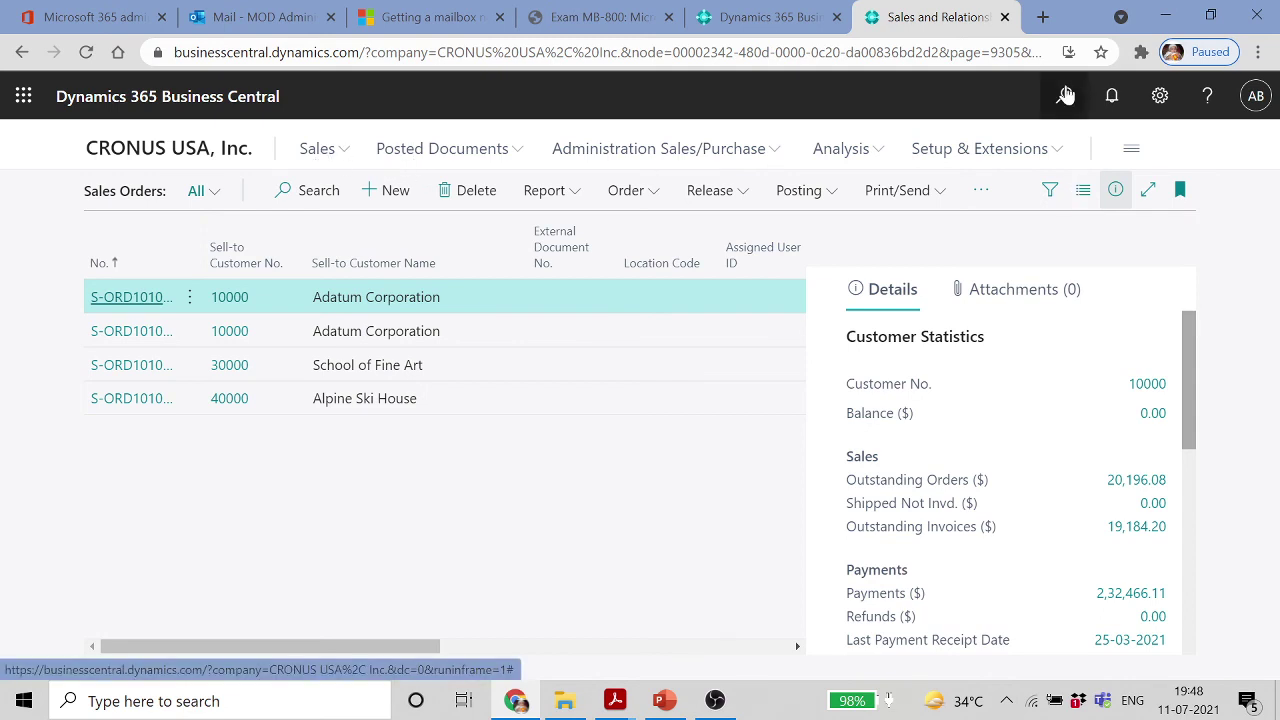
pyautogui.click(1064, 96)
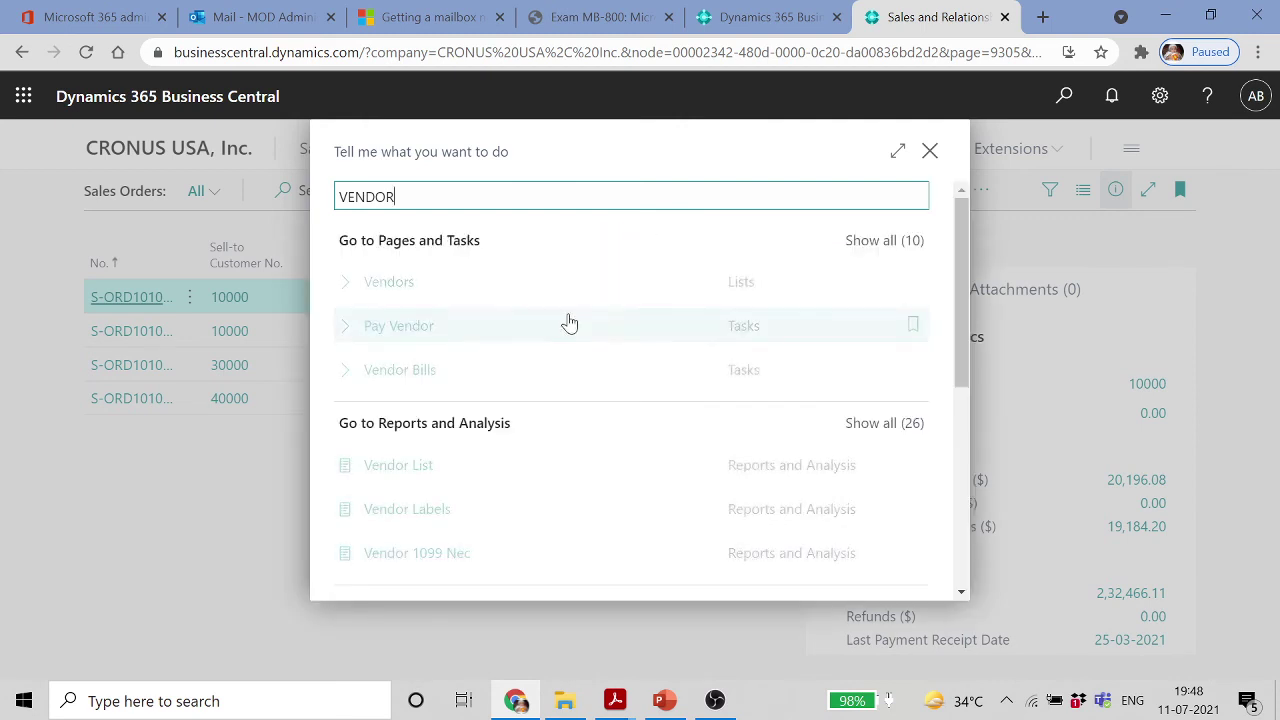
pyautogui.click(380, 283)
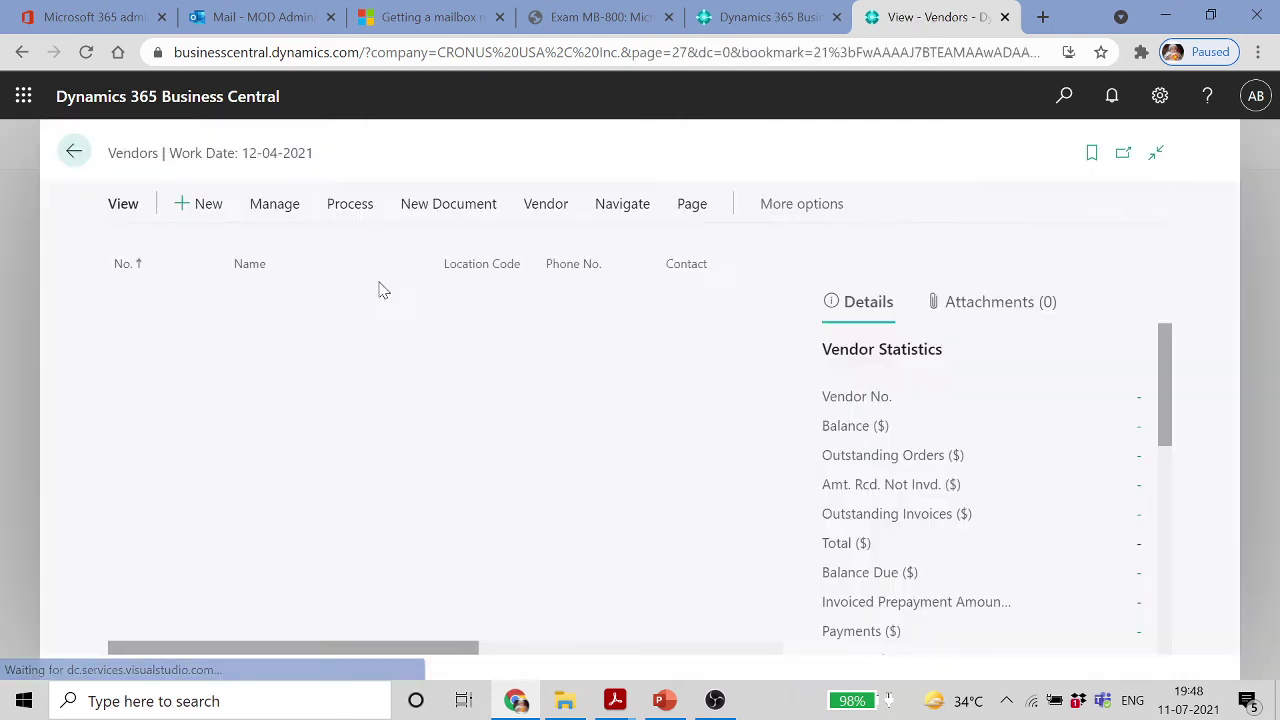
pyautogui.hotkey('alt', 'n')
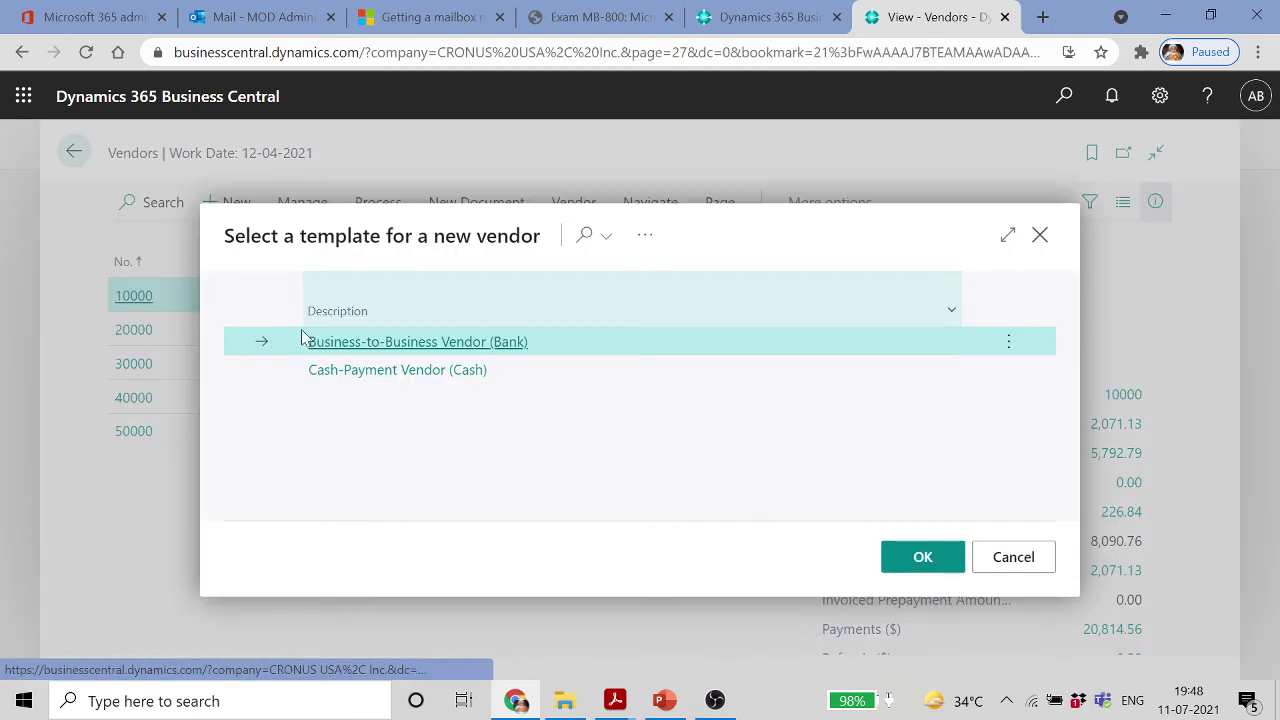
pyautogui.click(428, 376)
pyautogui.doubleClick(428, 375)
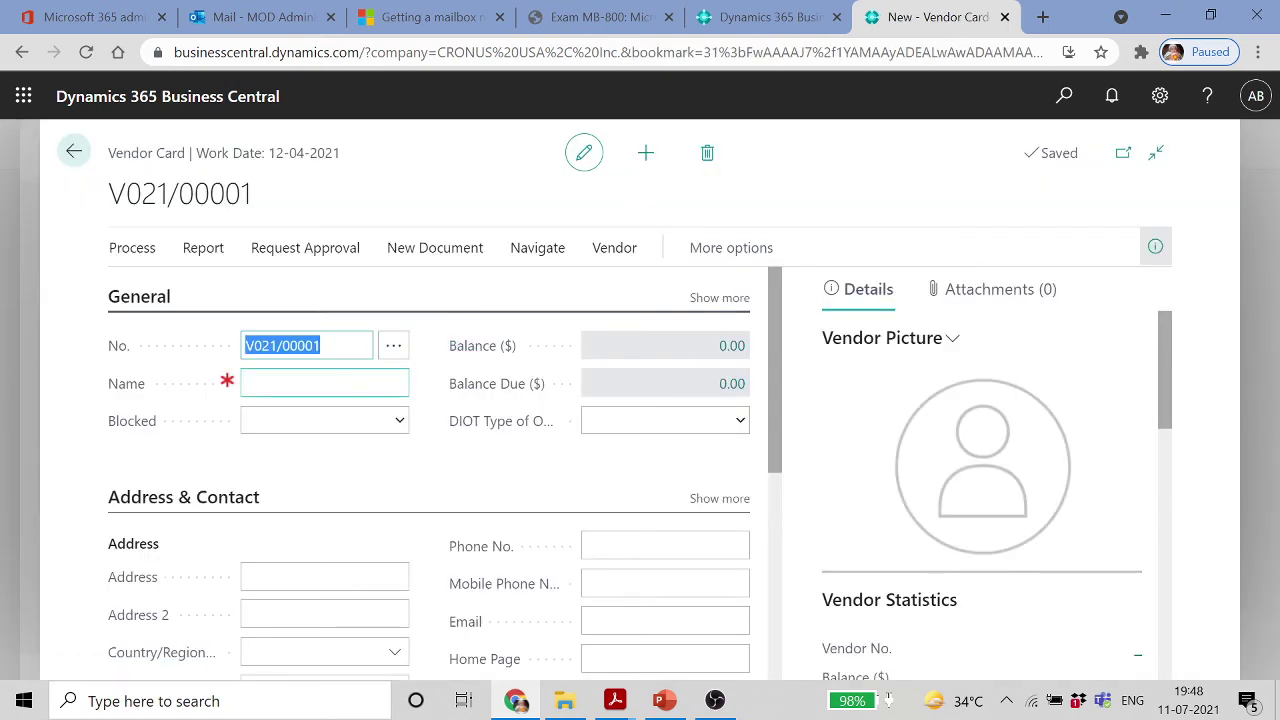
# Check the vendor No. series lookup, name the vendor AA, leave it unblocked, and return home
pyautogui.click(335, 383)
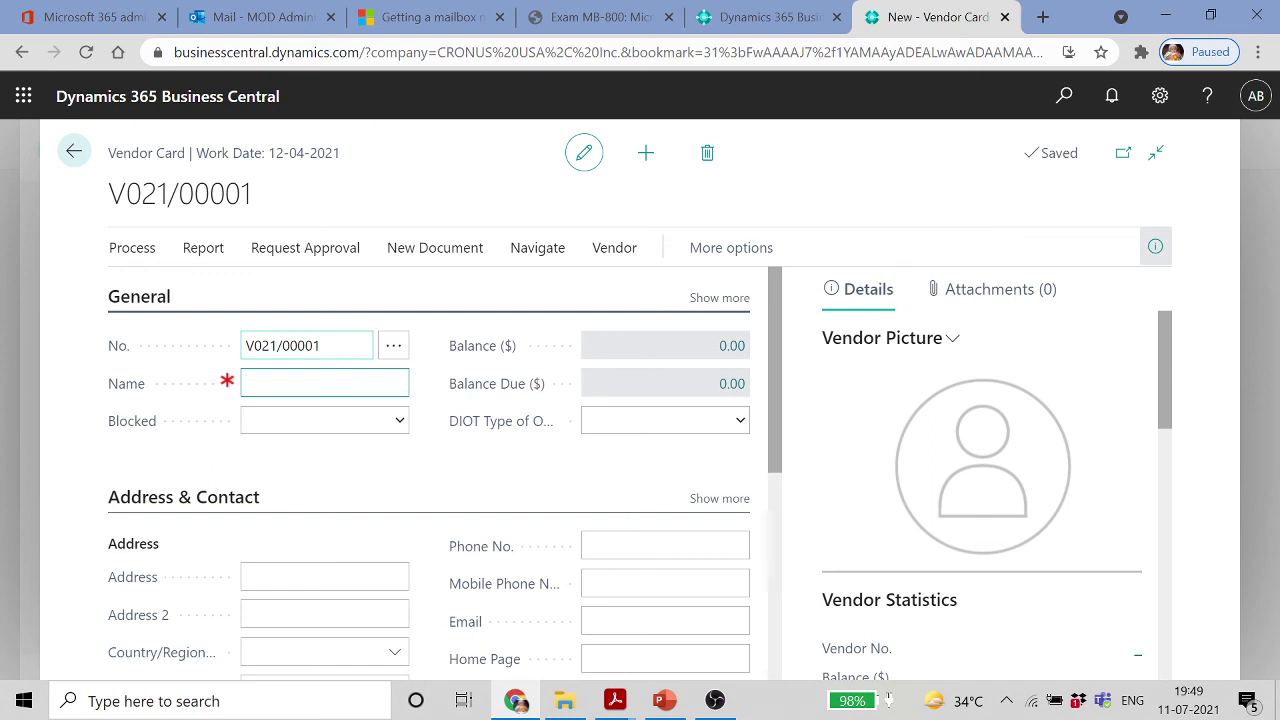
pyautogui.click(393, 346)
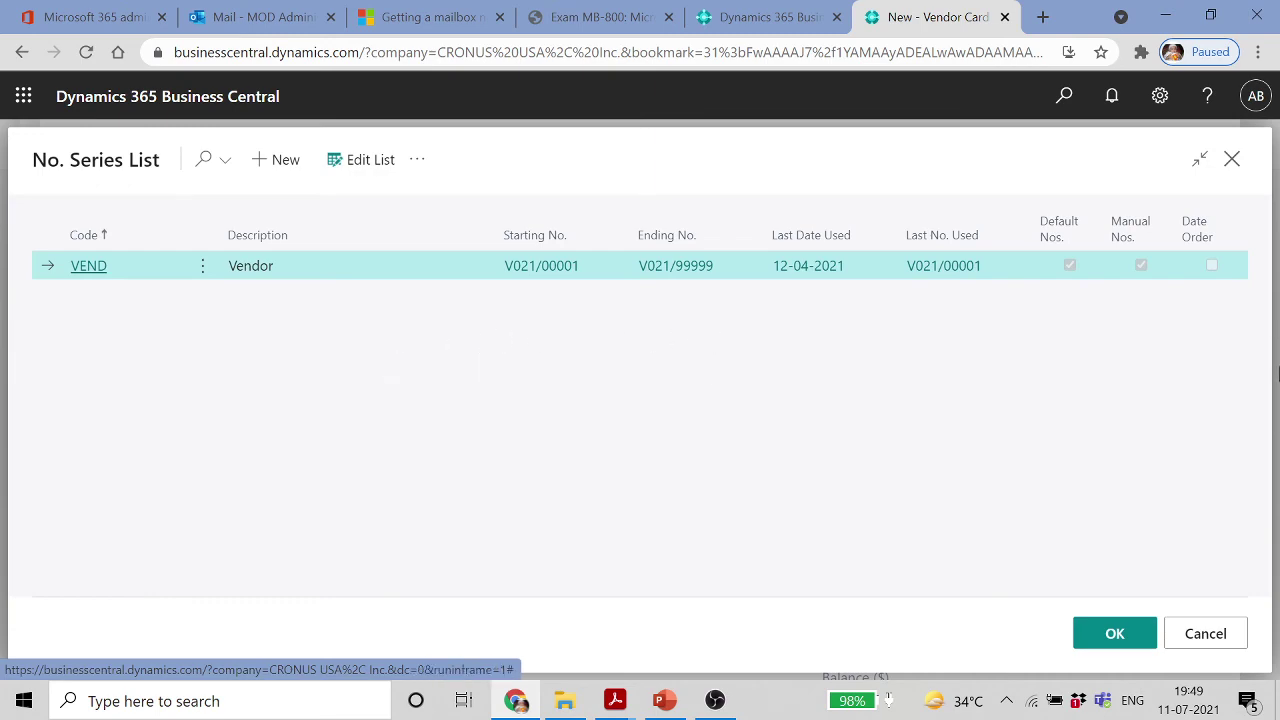
pyautogui.click(1220, 633)
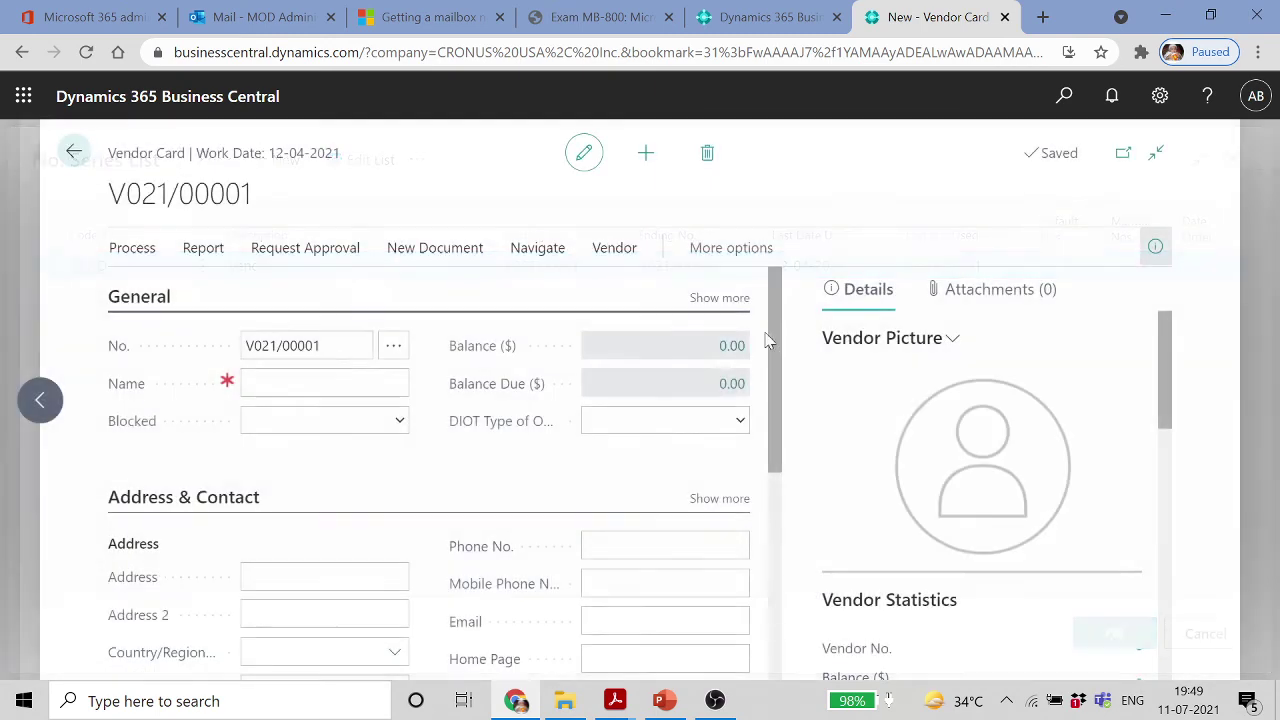
pyautogui.click(310, 384)
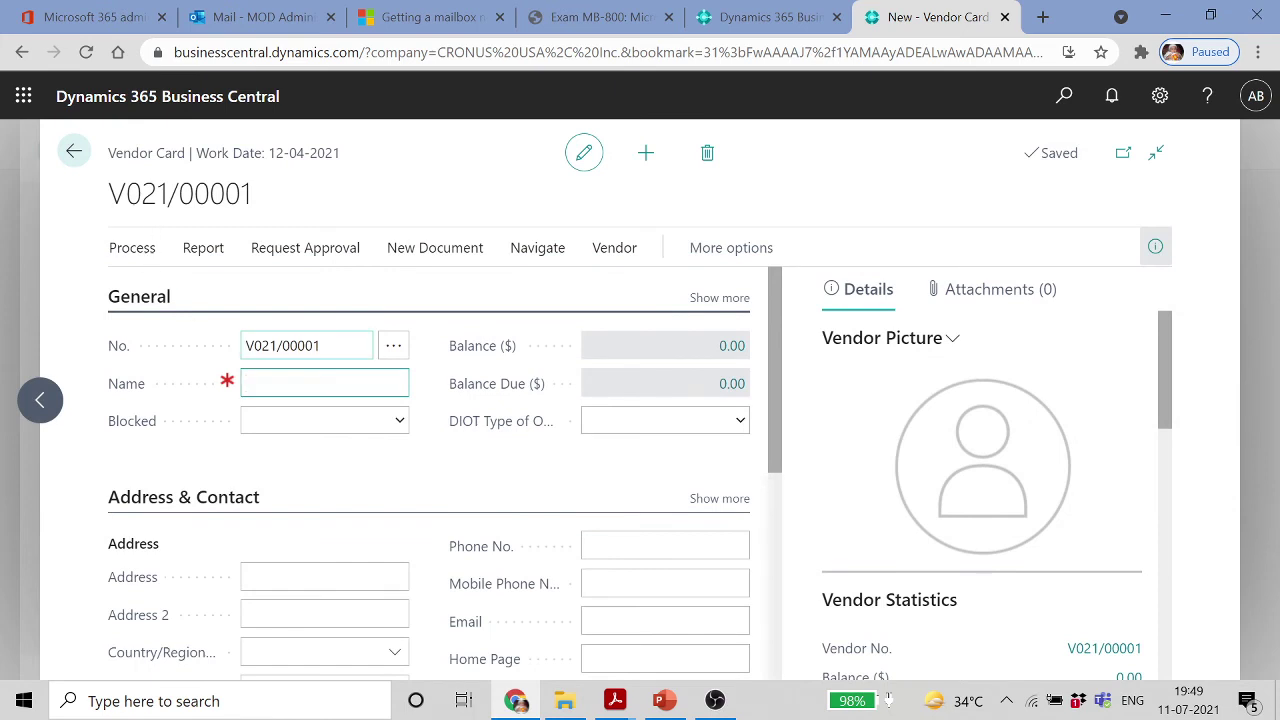
pyautogui.click(280, 423)
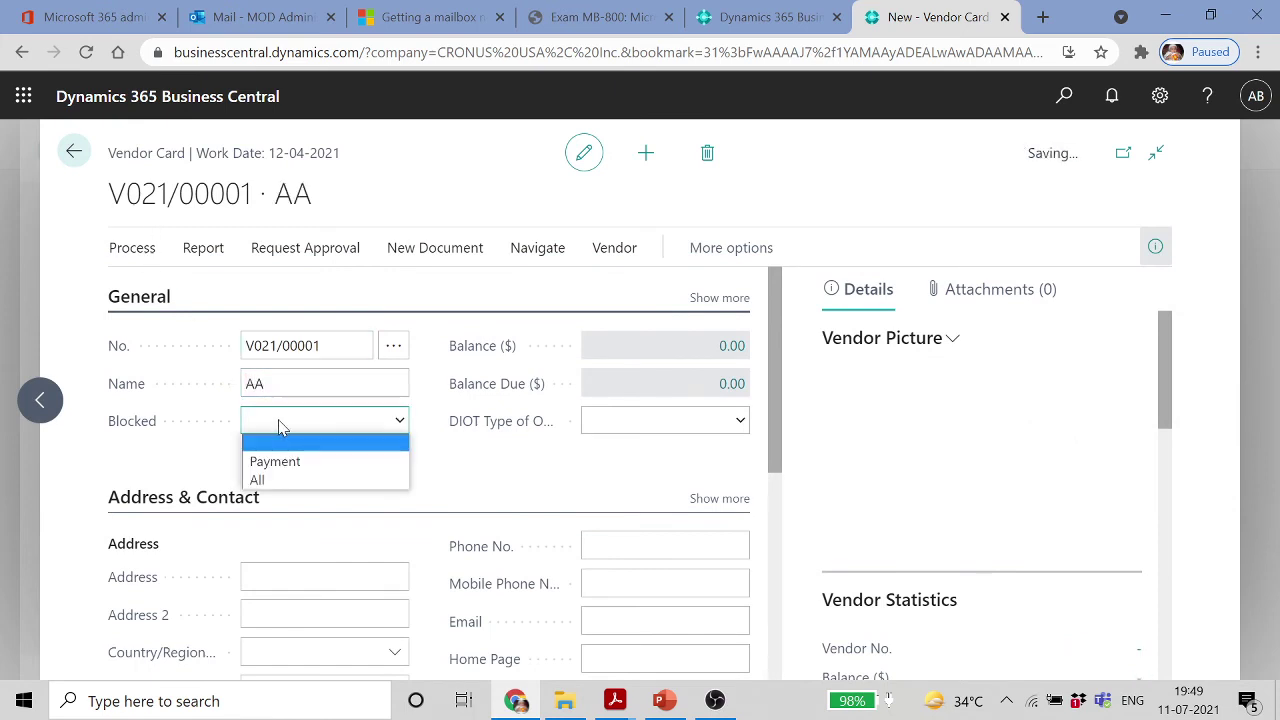
pyautogui.click(280, 425)
pyautogui.click(76, 155)
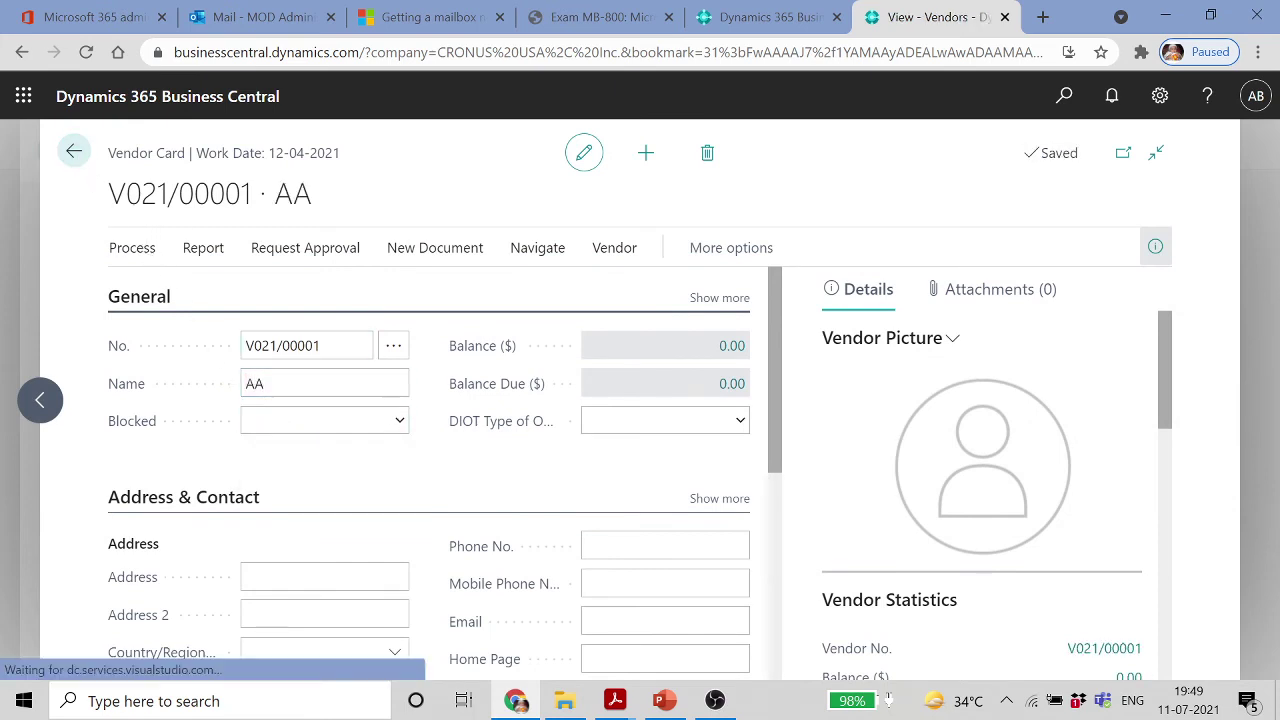
pyautogui.click(88, 159)
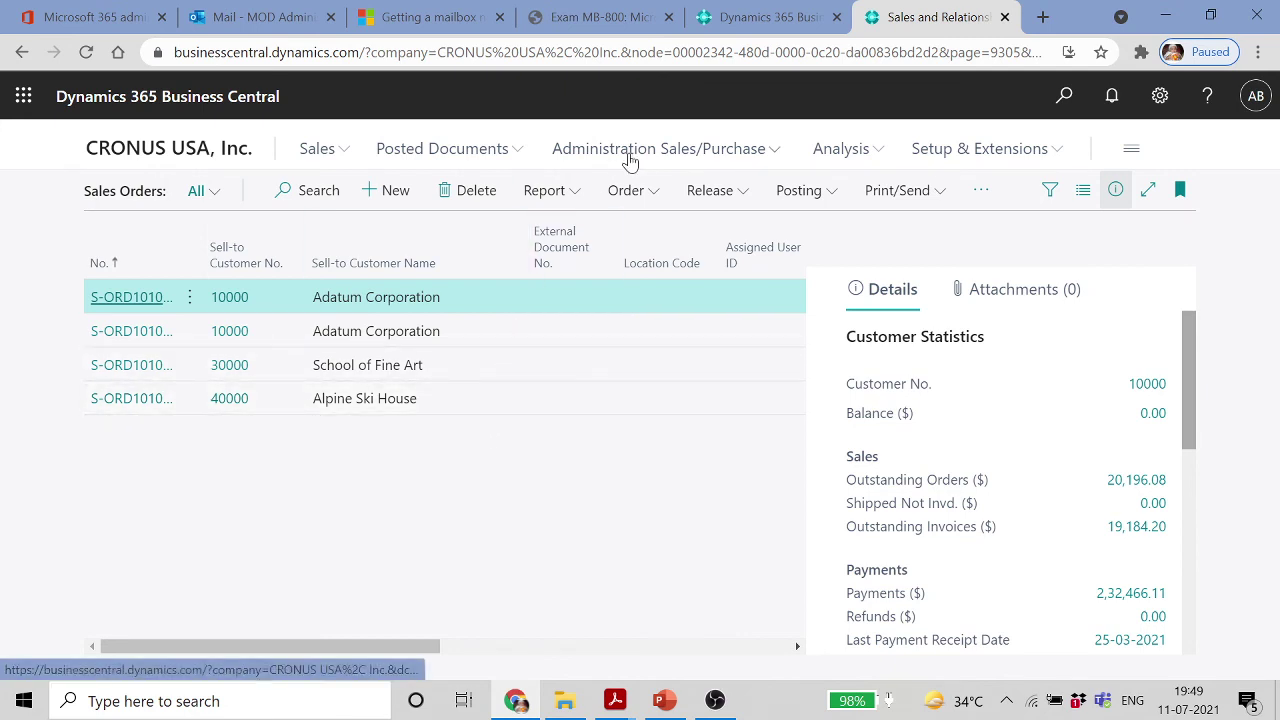
# Create sales order S-ORD101005 for customer 40000 Alpine Ski House
pyautogui.click(640, 195)
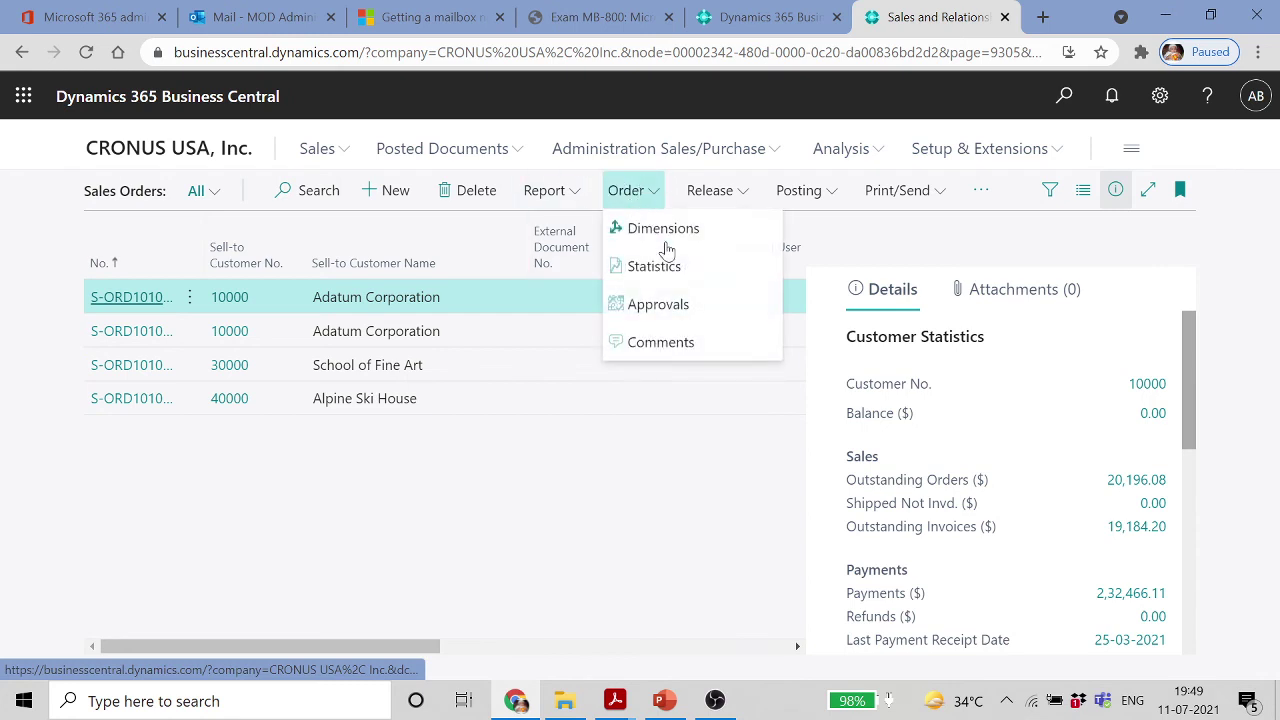
pyautogui.click(316, 152)
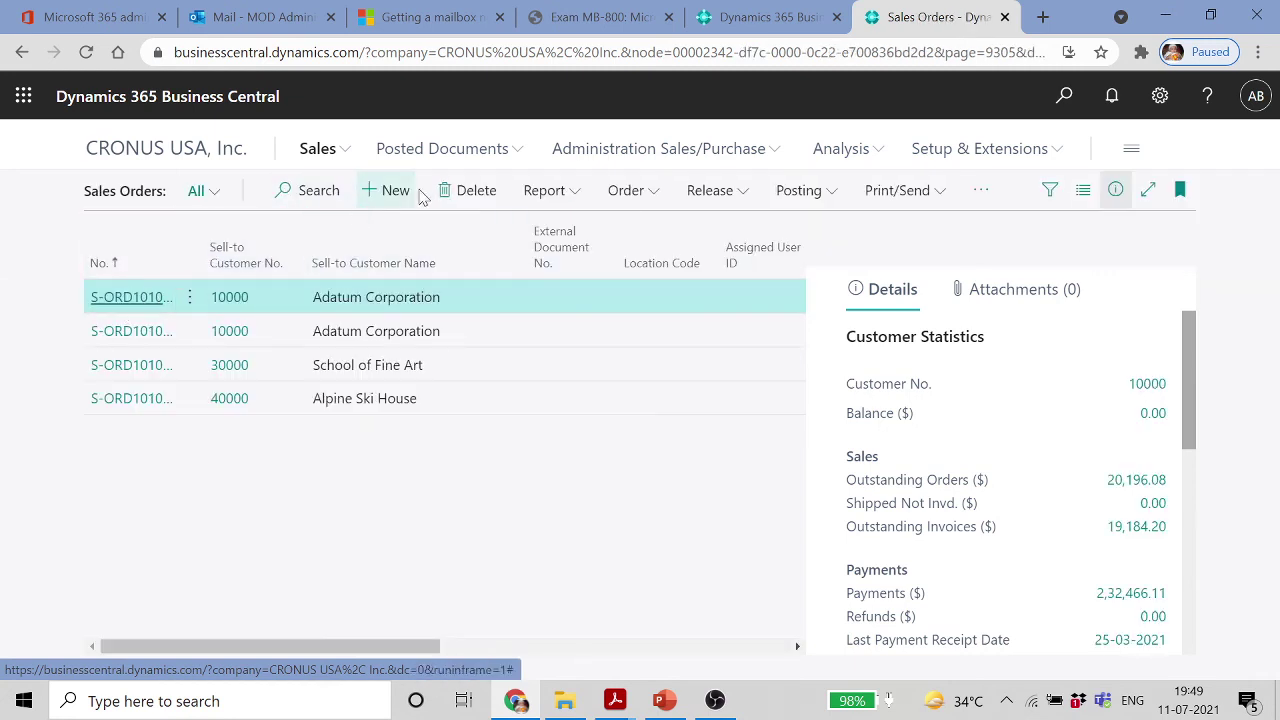
pyautogui.click(396, 190)
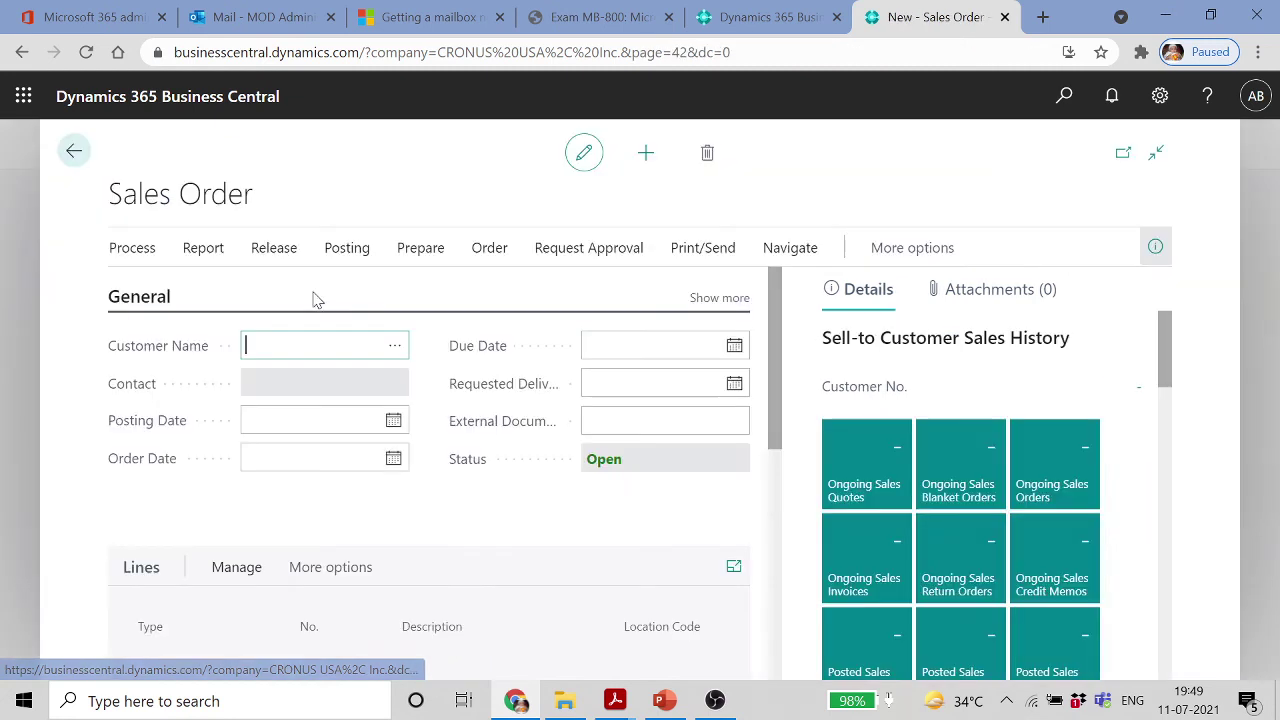
pyautogui.click(395, 346)
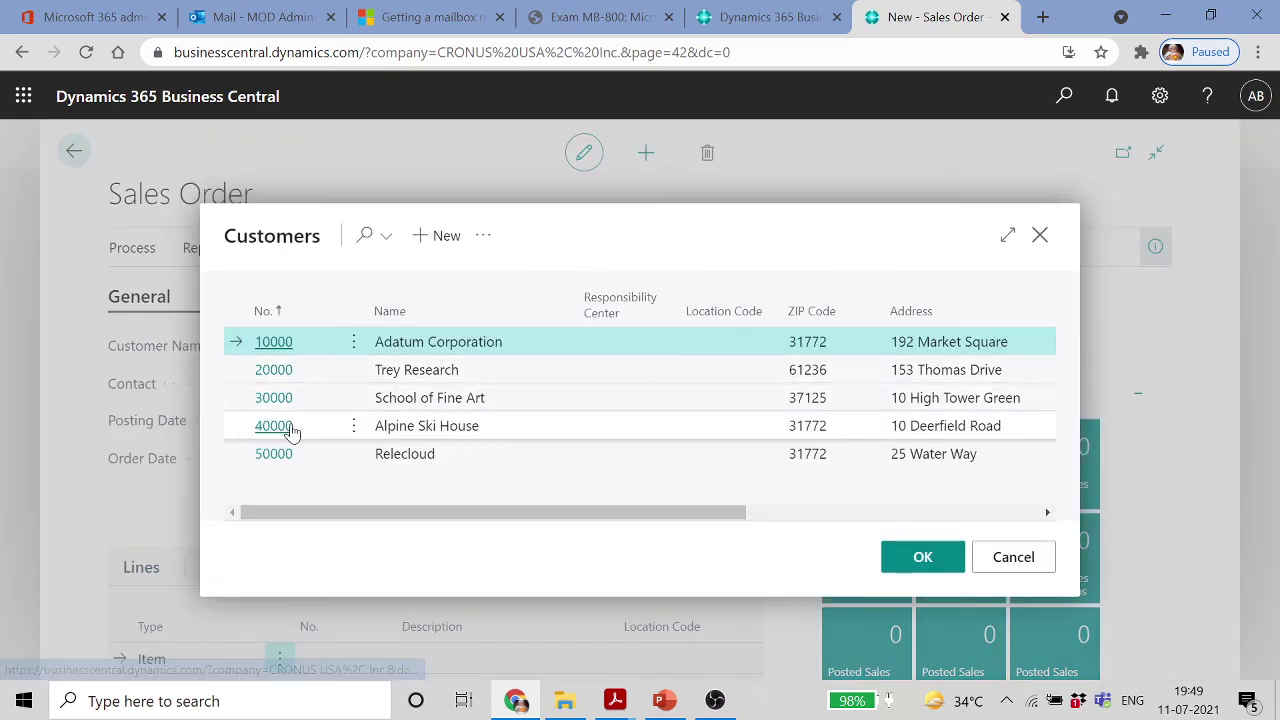
pyautogui.click(273, 426)
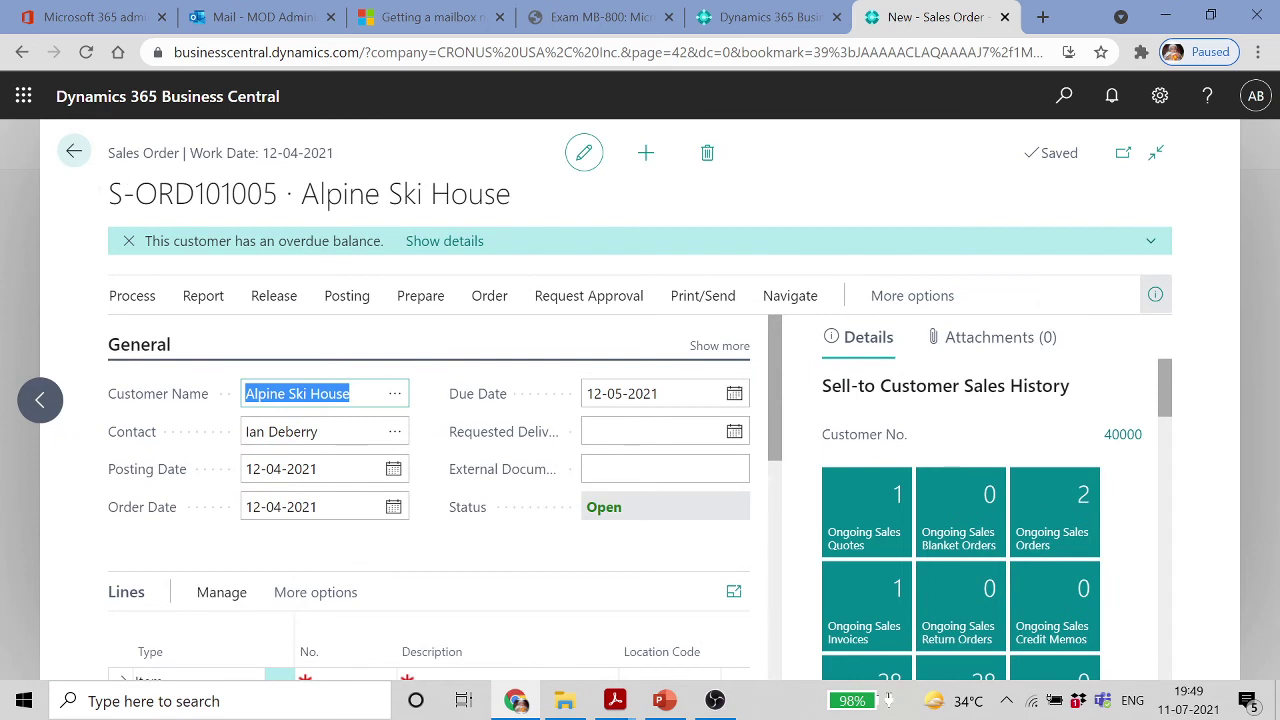
pyautogui.moveTo(279, 195); pyautogui.dragTo(110, 198)
pyautogui.click(110, 198)
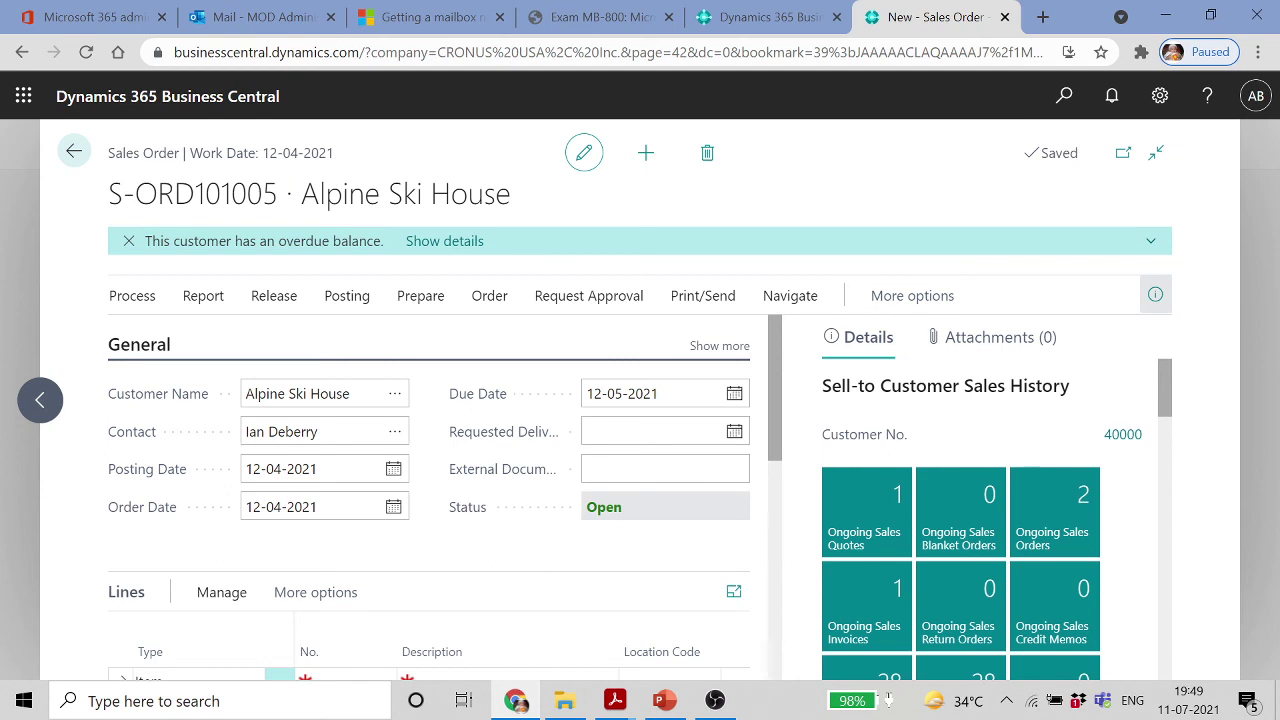
# Open Sales & Receivables Setup and inspect the full number series list for Order Nos. (S-ORD)
pyautogui.click(1064, 96)
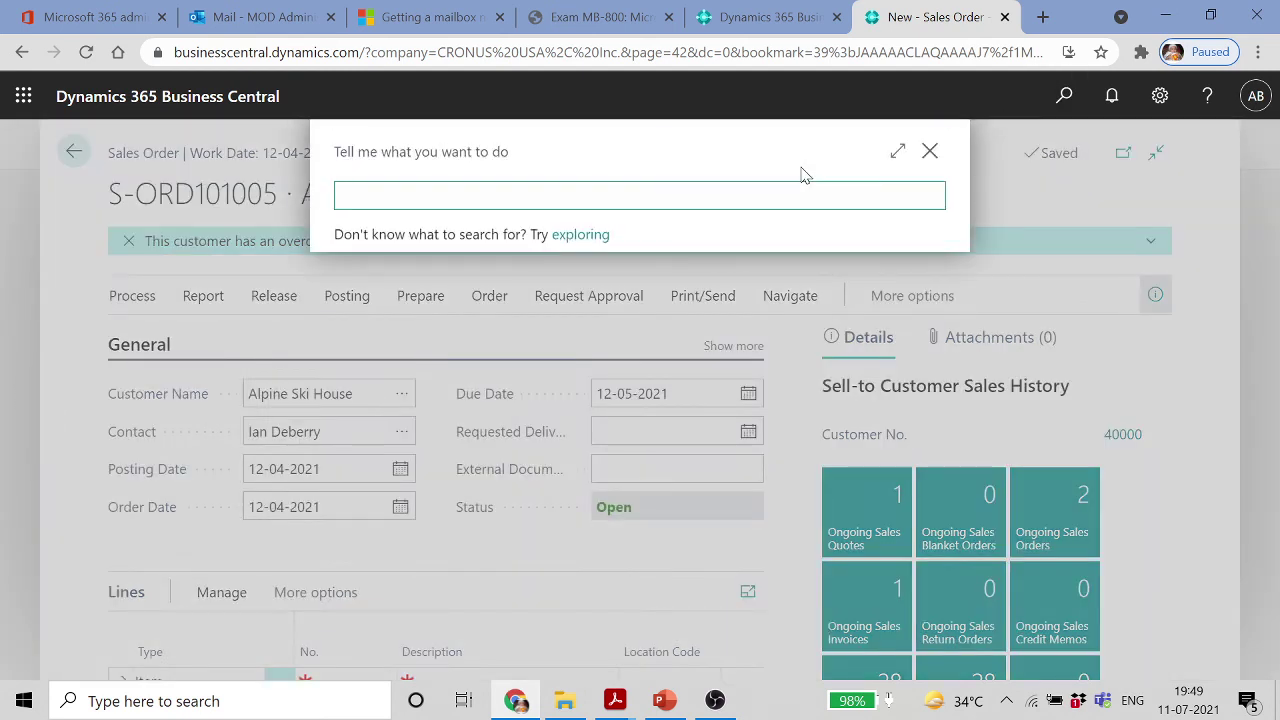
pyautogui.click(440, 196)
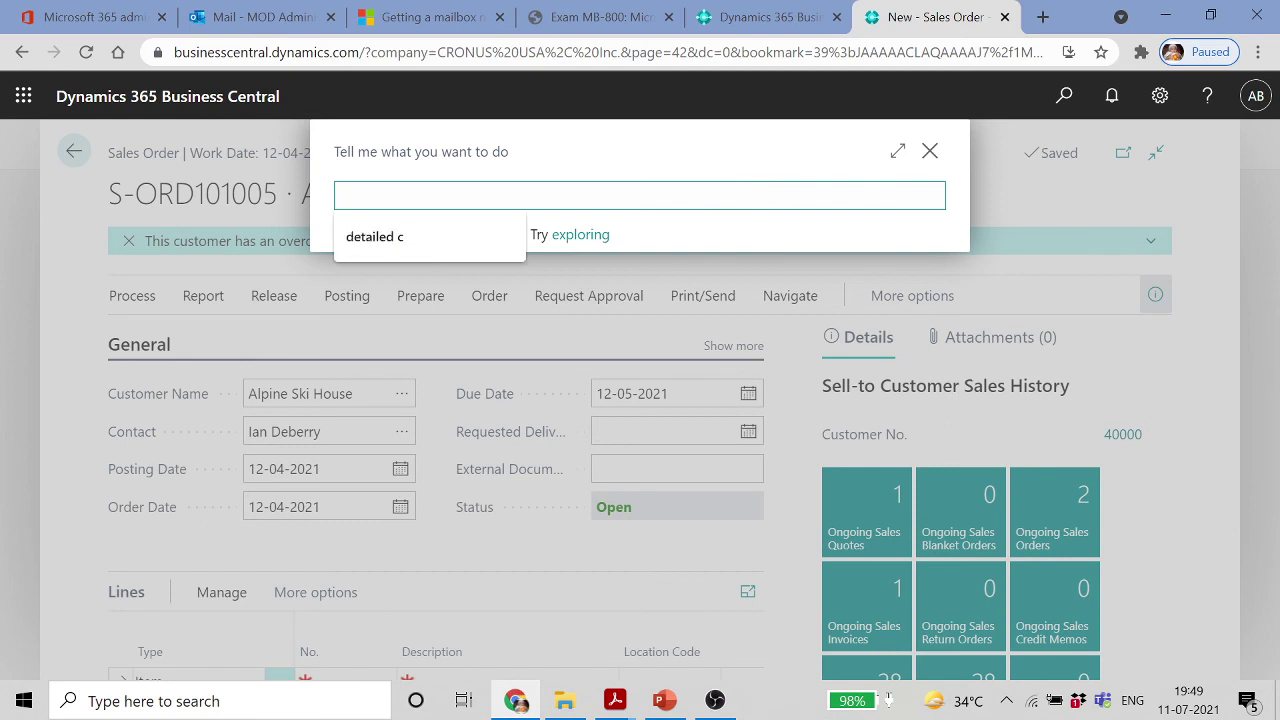
pyautogui.write('SALE')
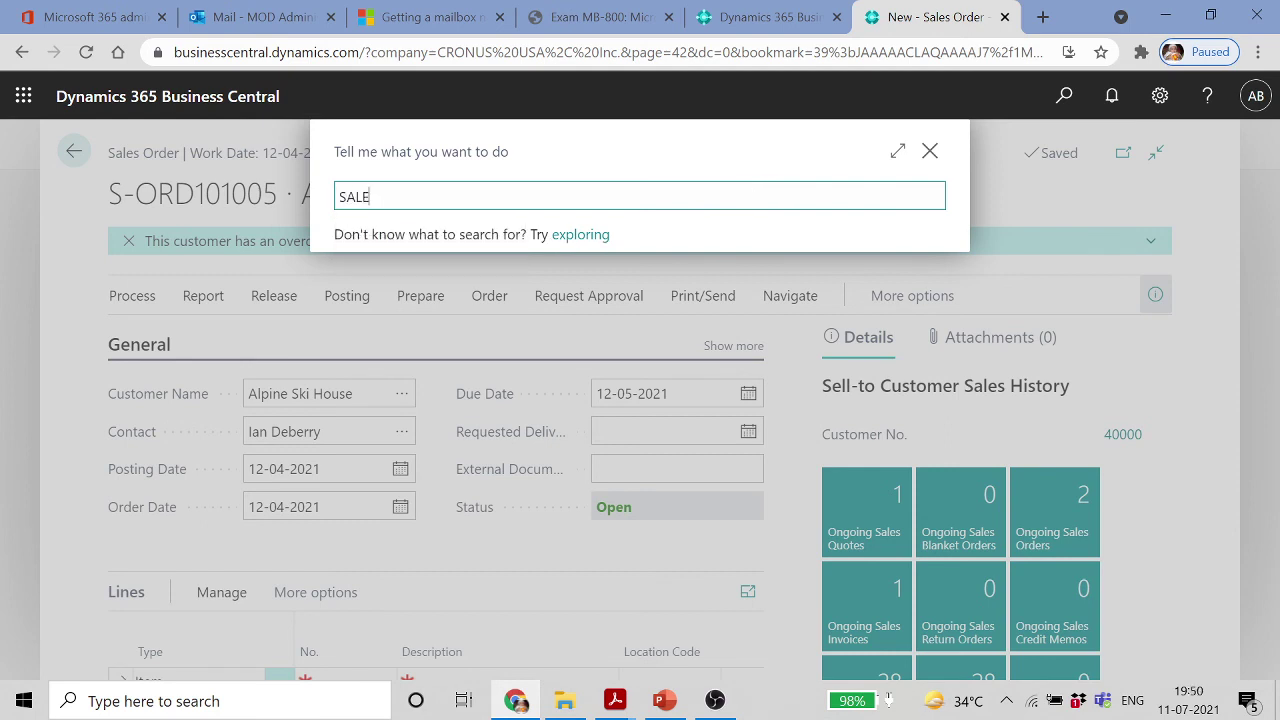
pyautogui.write('S &')
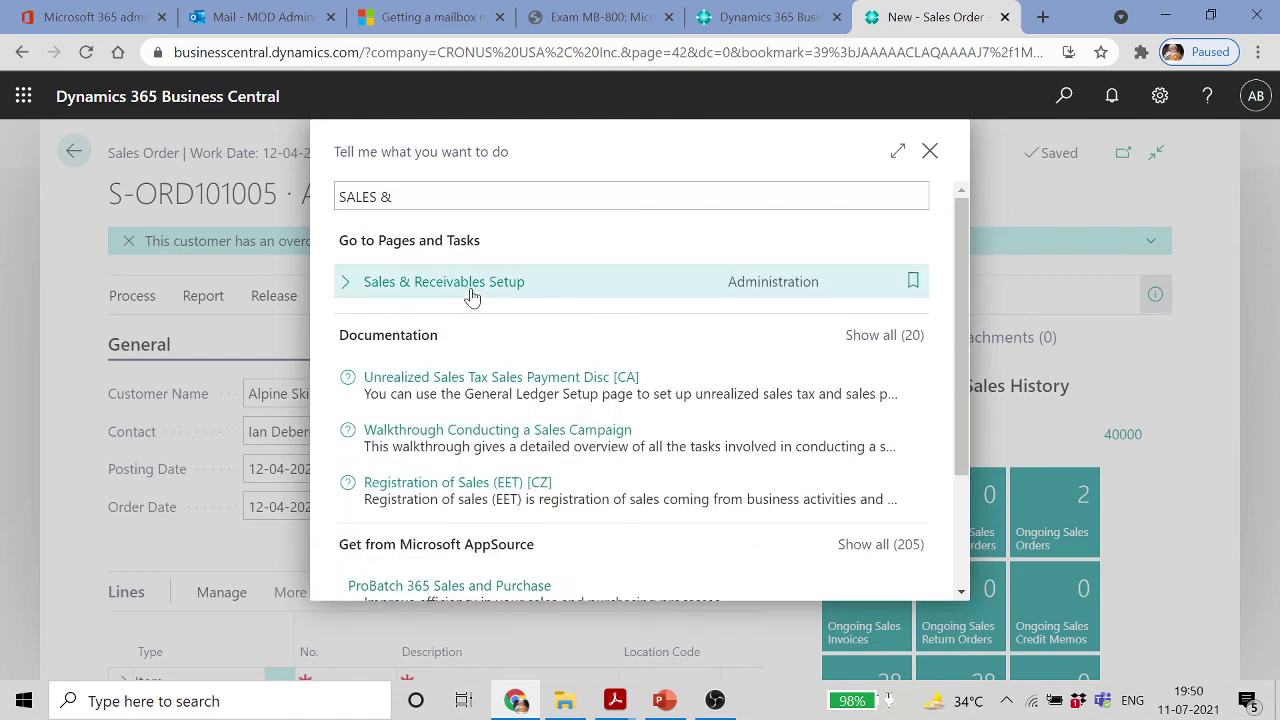
pyautogui.click(489, 283)
pyautogui.scroll(-10, 530, 481)
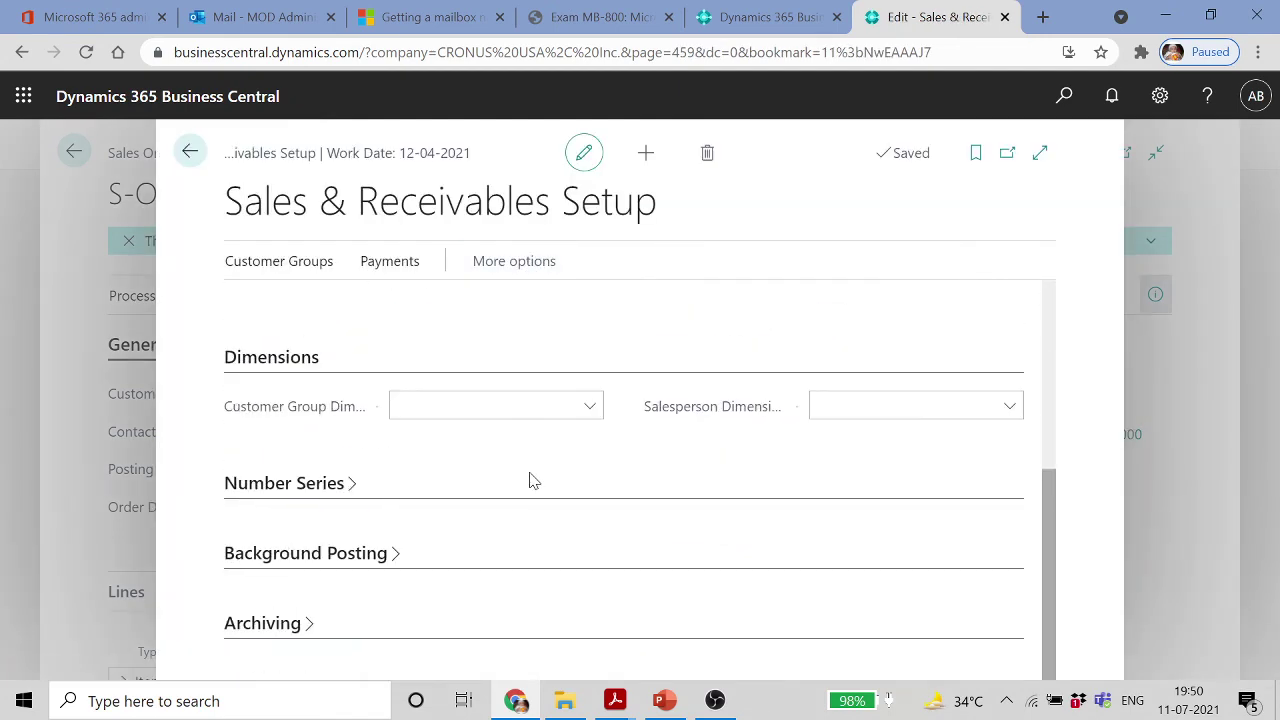
pyautogui.click(347, 485)
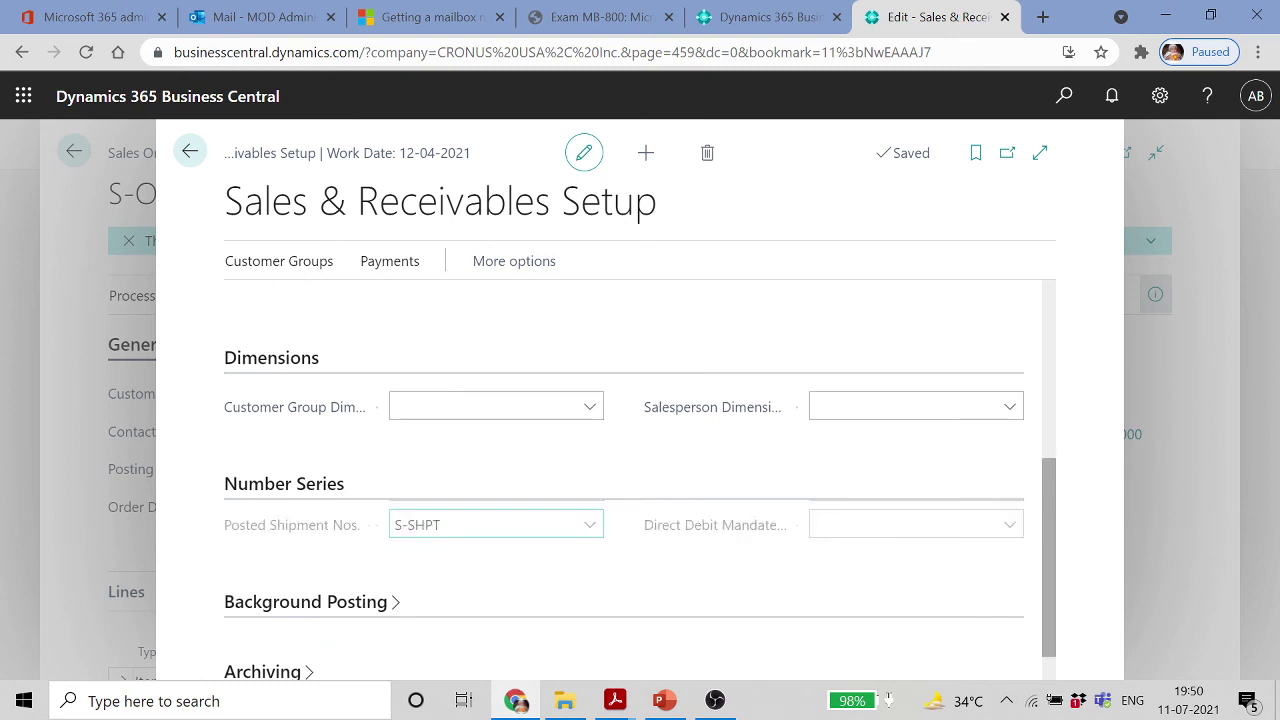
pyautogui.scroll(-1, 620, 480)
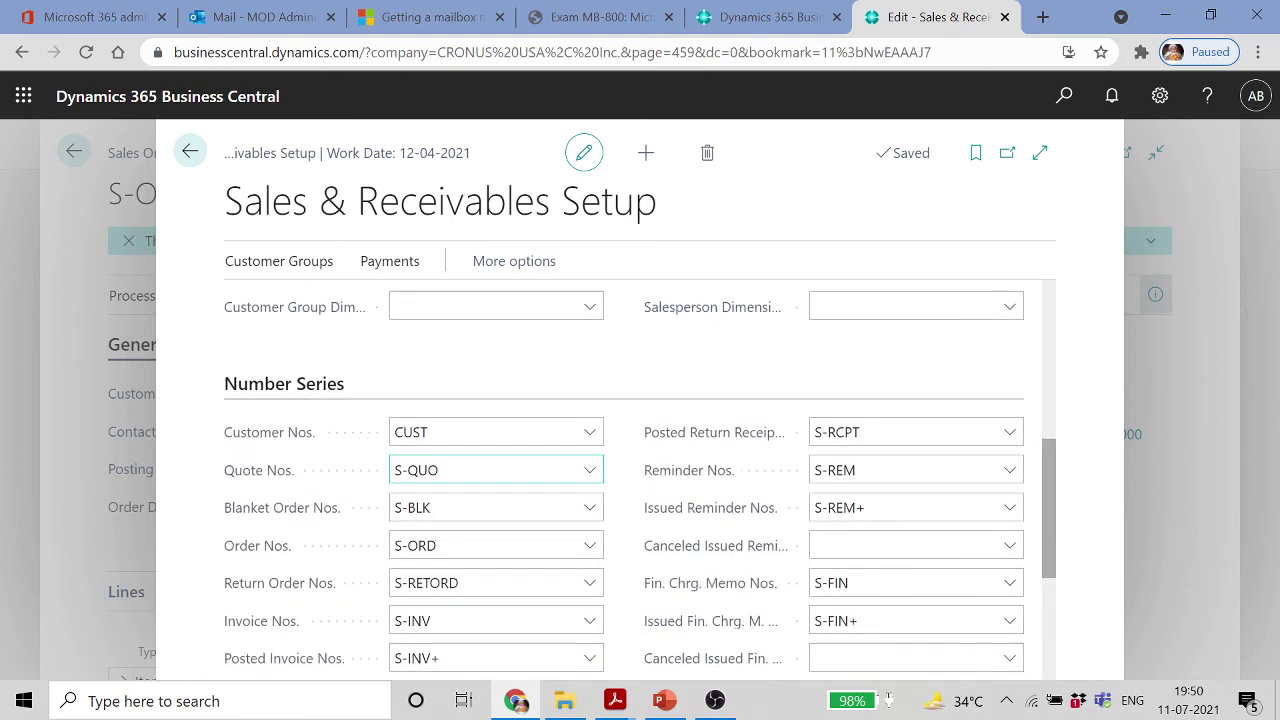
pyautogui.click(420, 545)
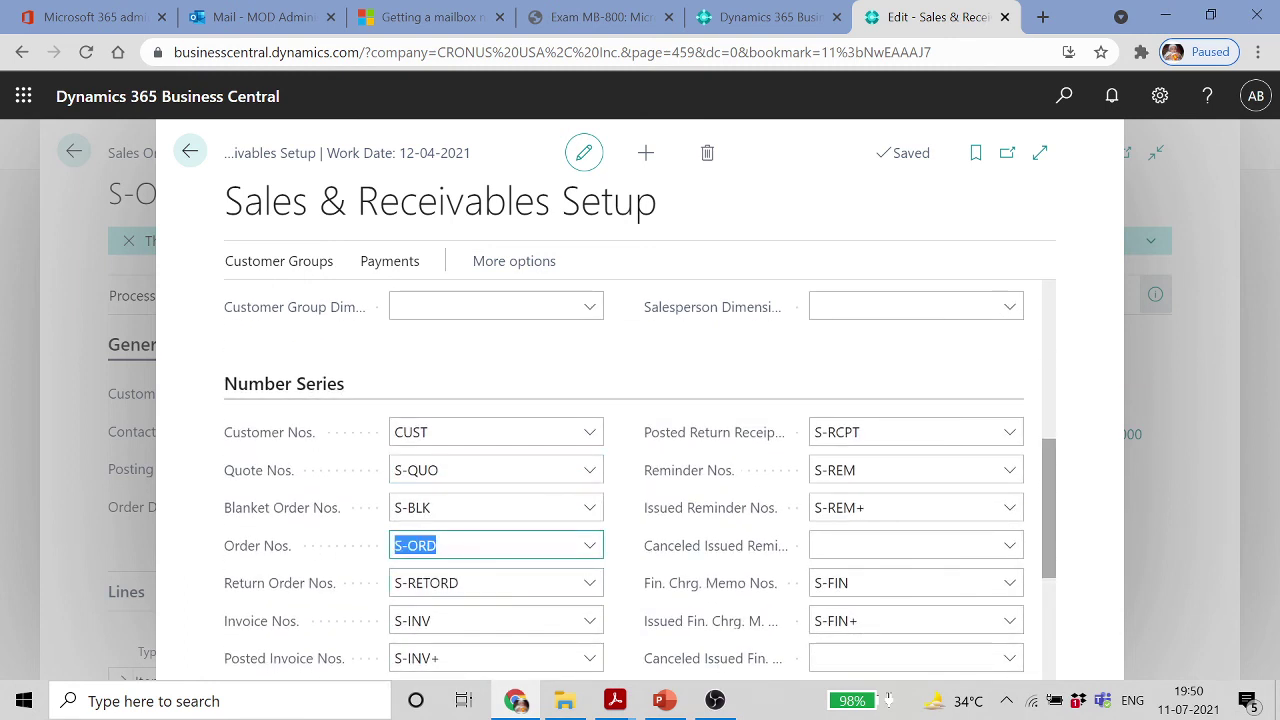
pyautogui.click(590, 546)
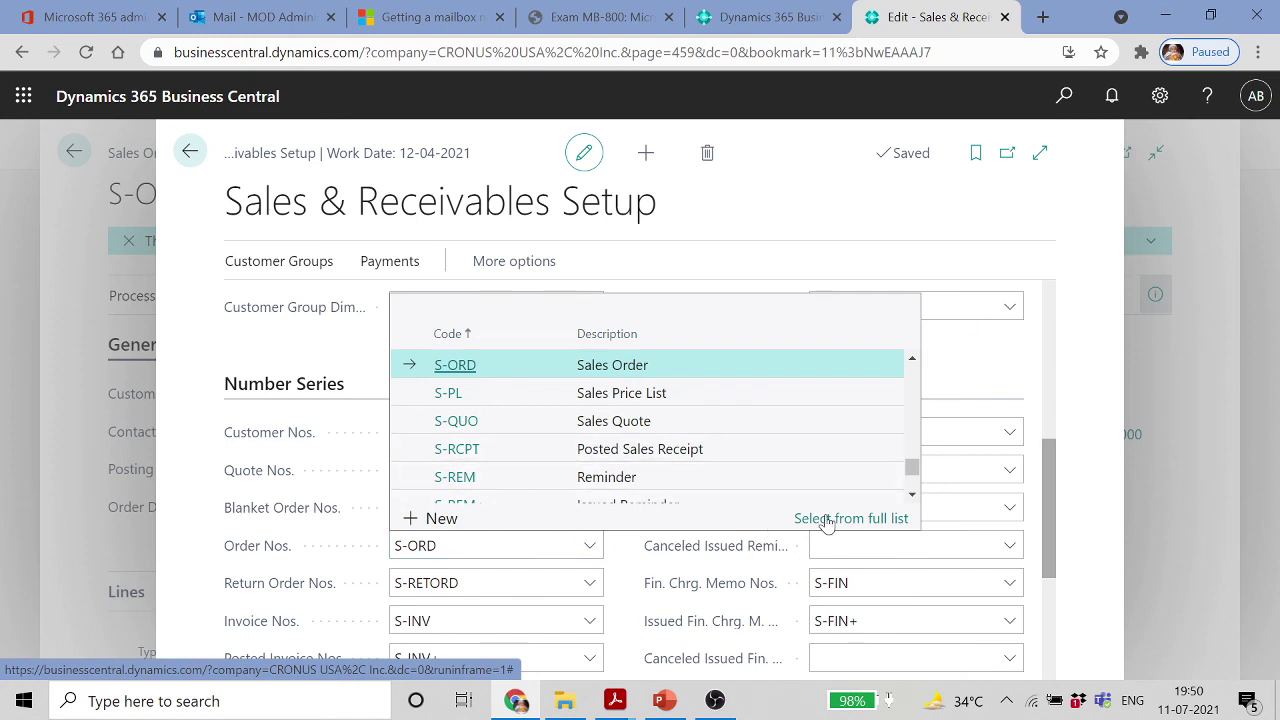
pyautogui.click(783, 519)
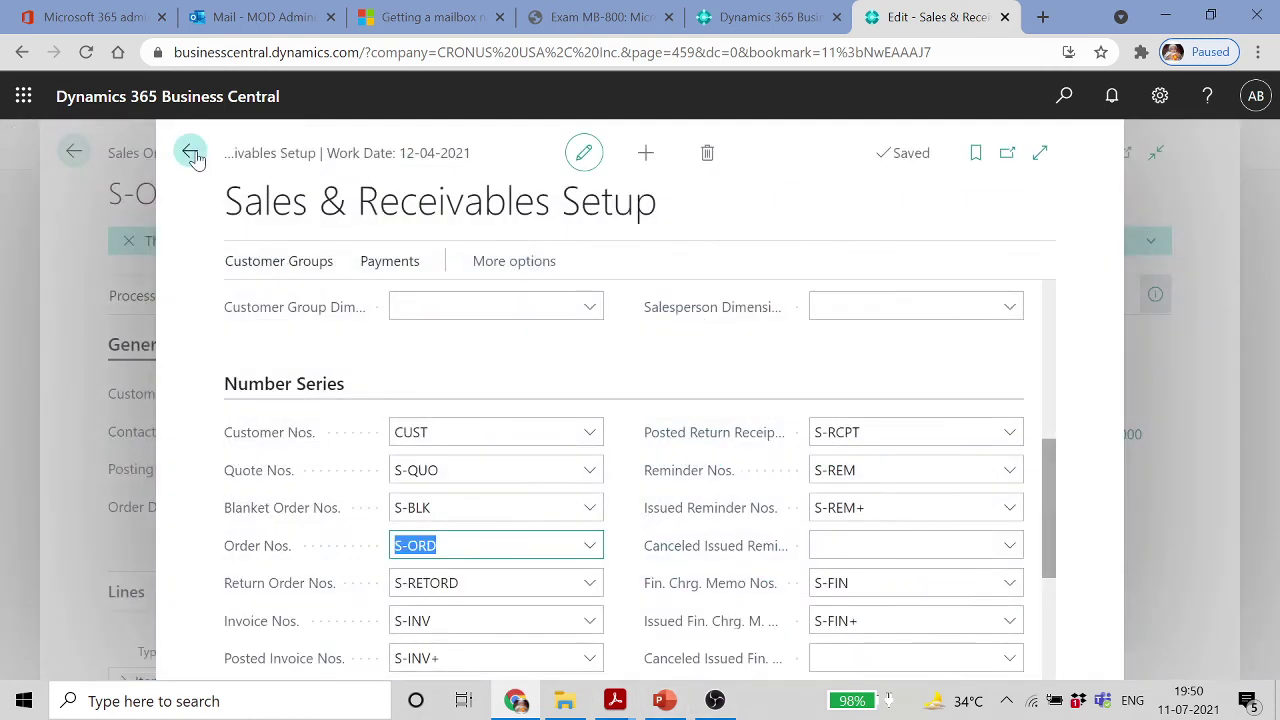
pyautogui.click(189, 151)
# Step through PowerPoint slides 34, 35 and 36 (Module Agenda), then return to Business Central
pyautogui.click(665, 700)
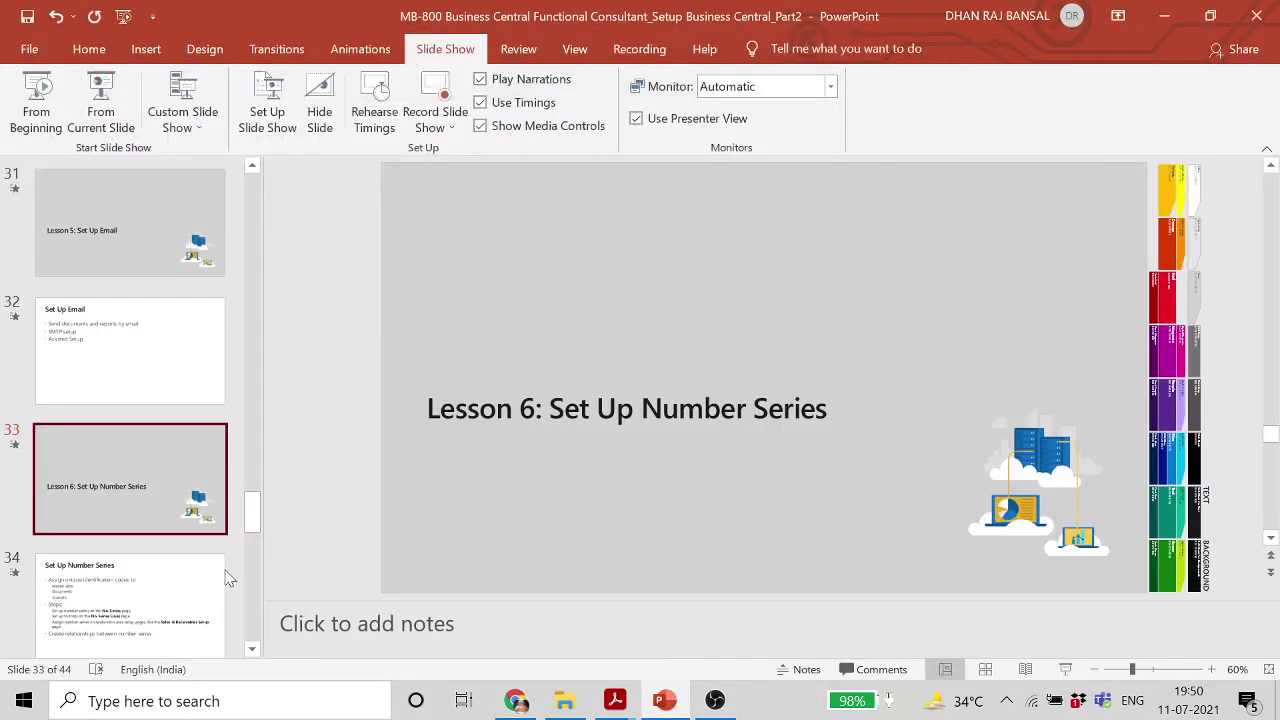
pyautogui.click(110, 590)
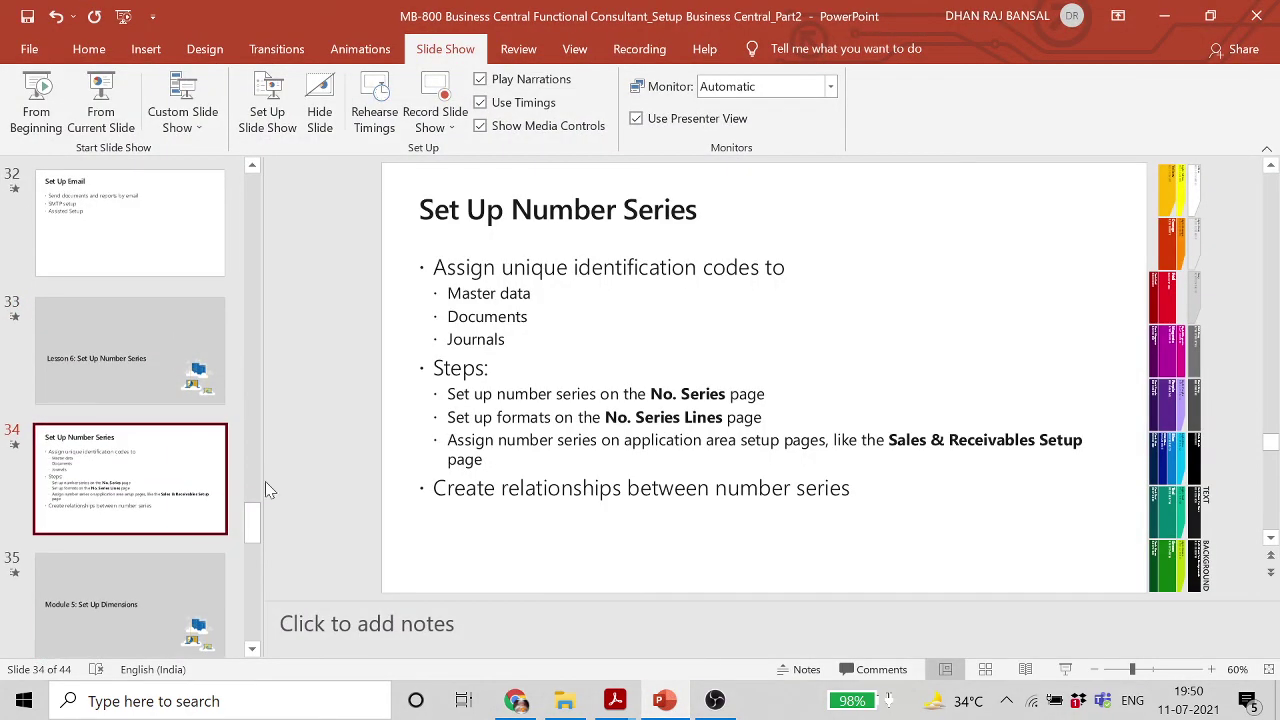
pyautogui.click(131, 607)
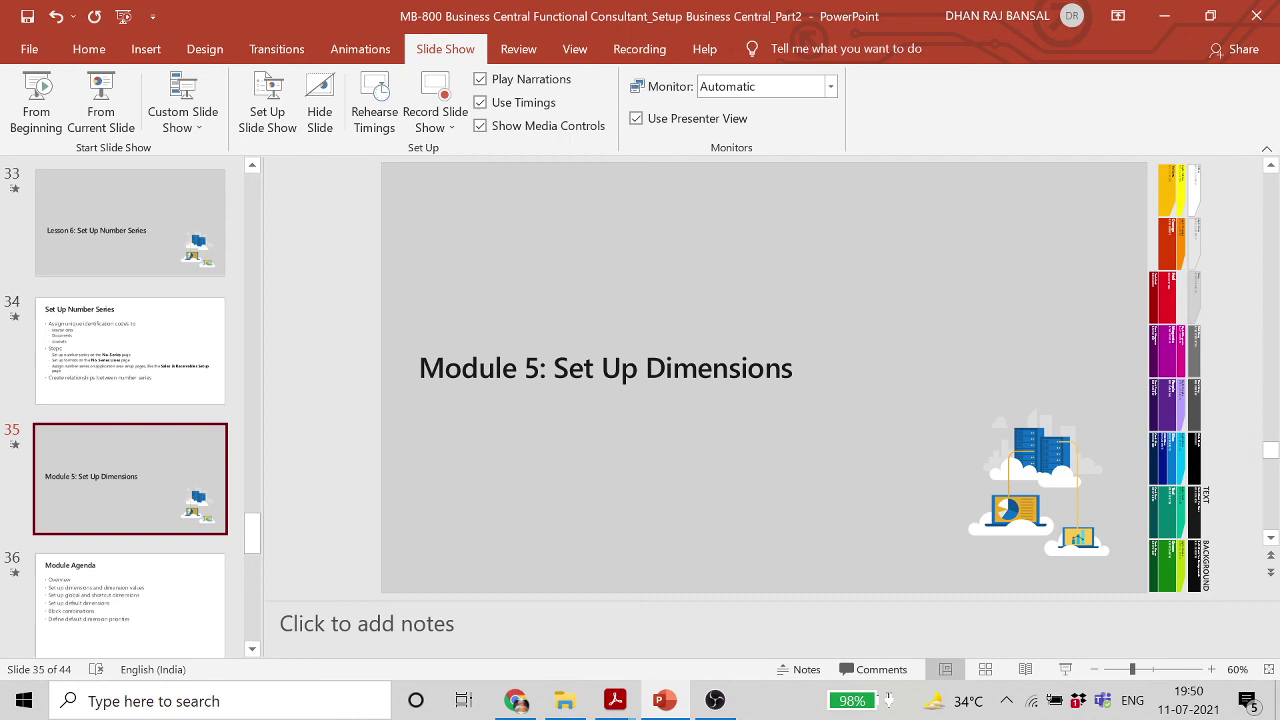
pyautogui.moveTo(255, 533); pyautogui.dragTo(258, 566)
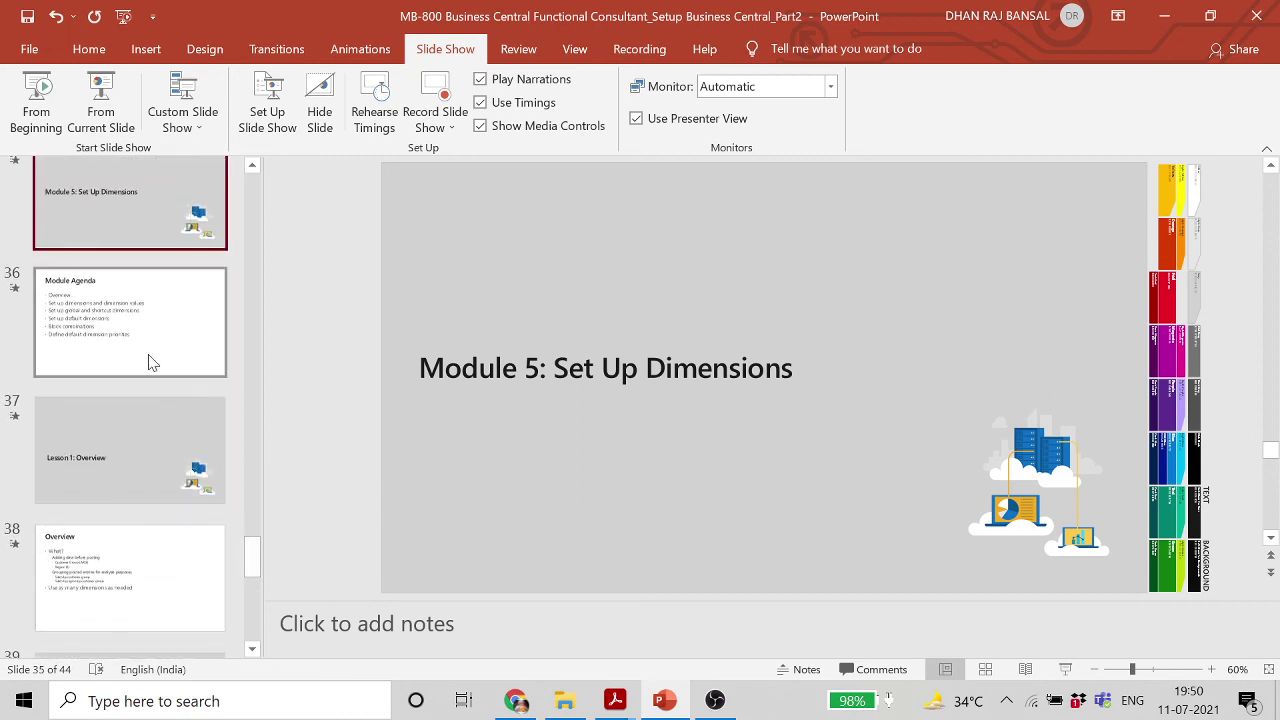
pyautogui.click(141, 346)
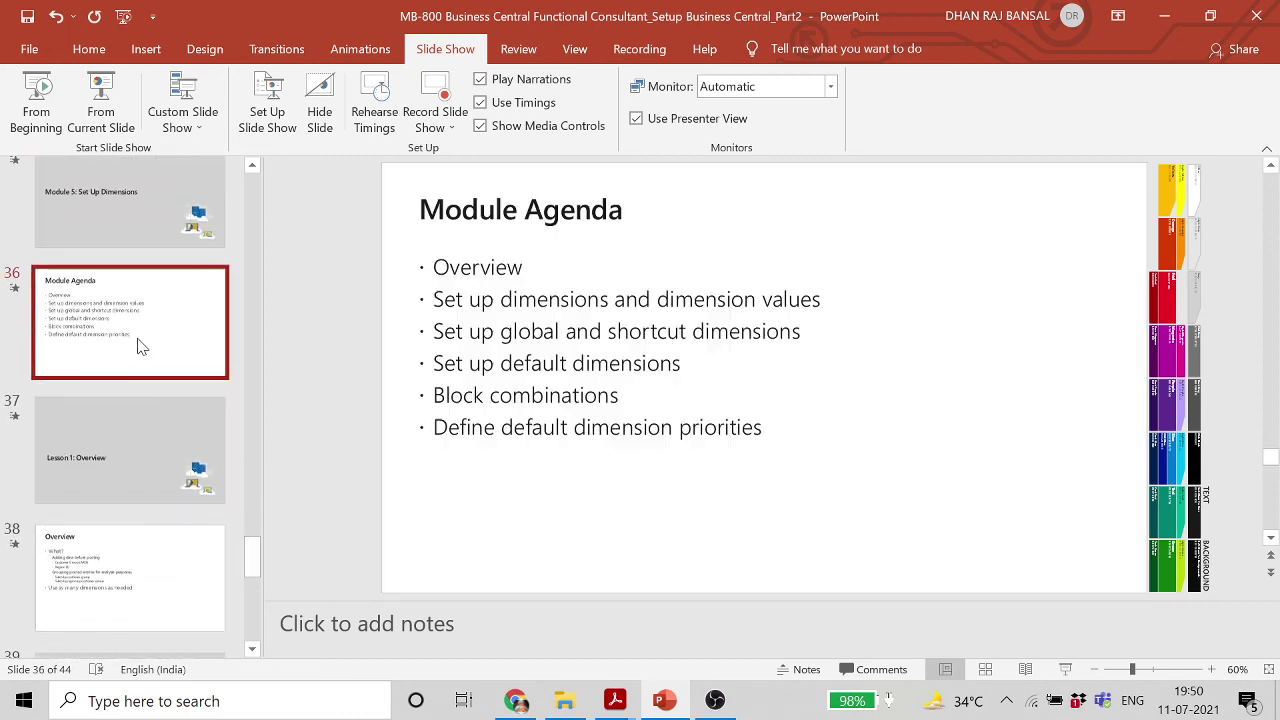
pyautogui.click(515, 701)
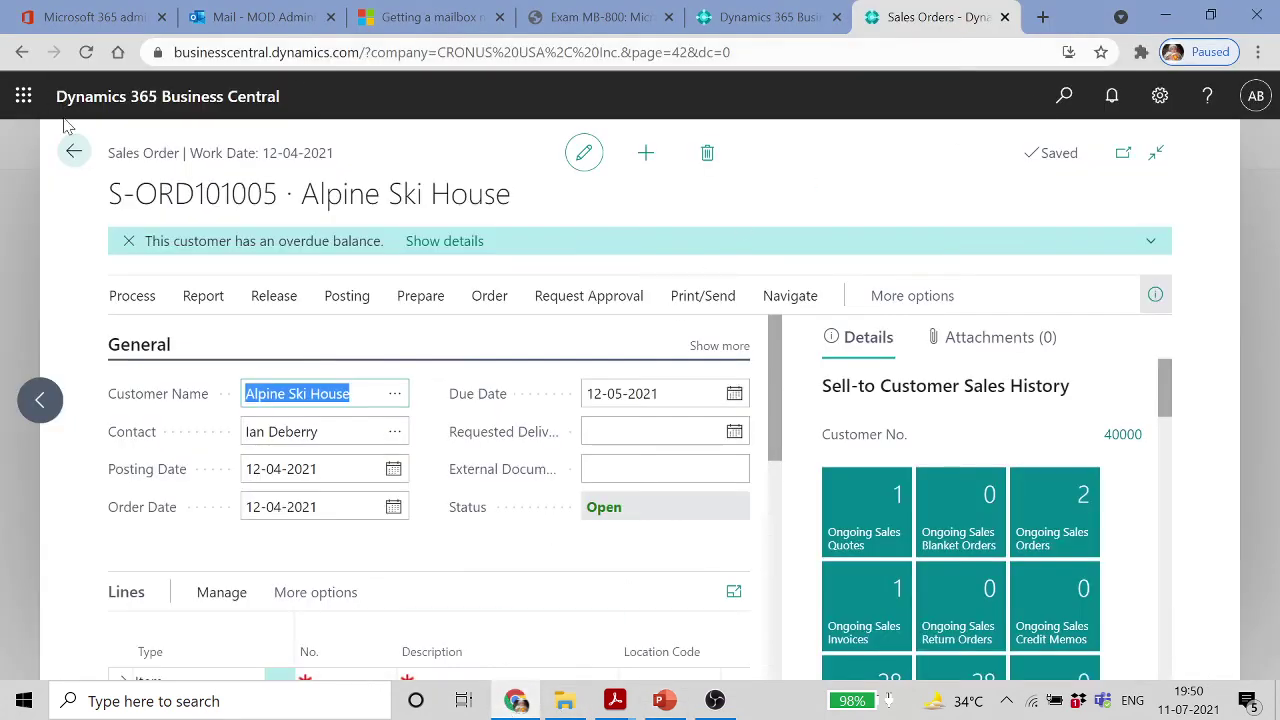
# Open General Ledger Setup and reveal all shortcut dimension fields under Dimensions
pyautogui.click(73, 151)
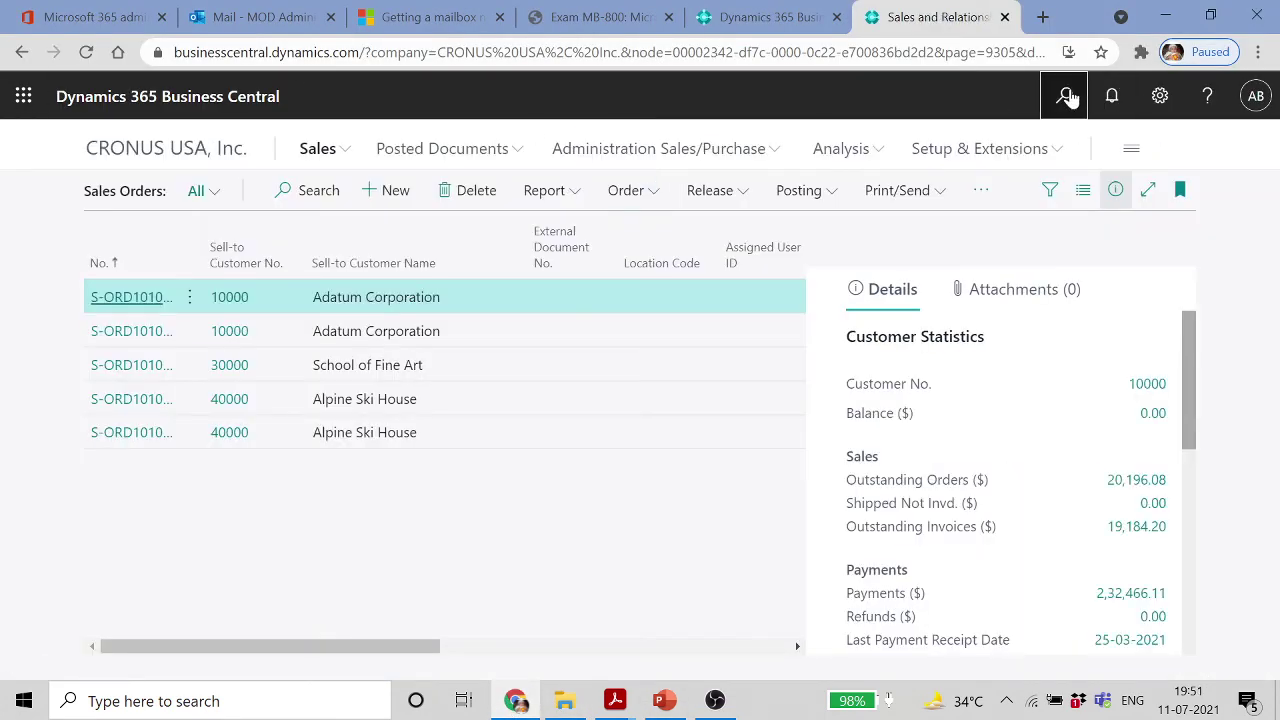
pyautogui.click(1066, 96)
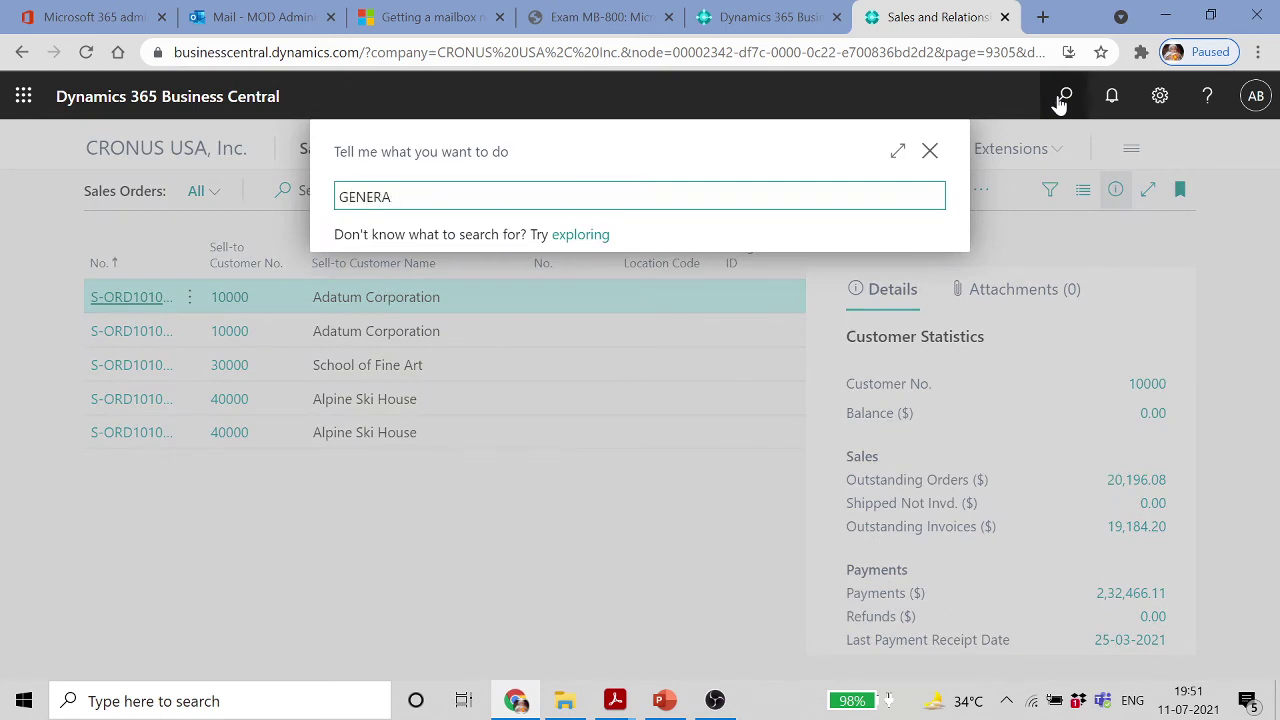
pyautogui.write('GENERAL')
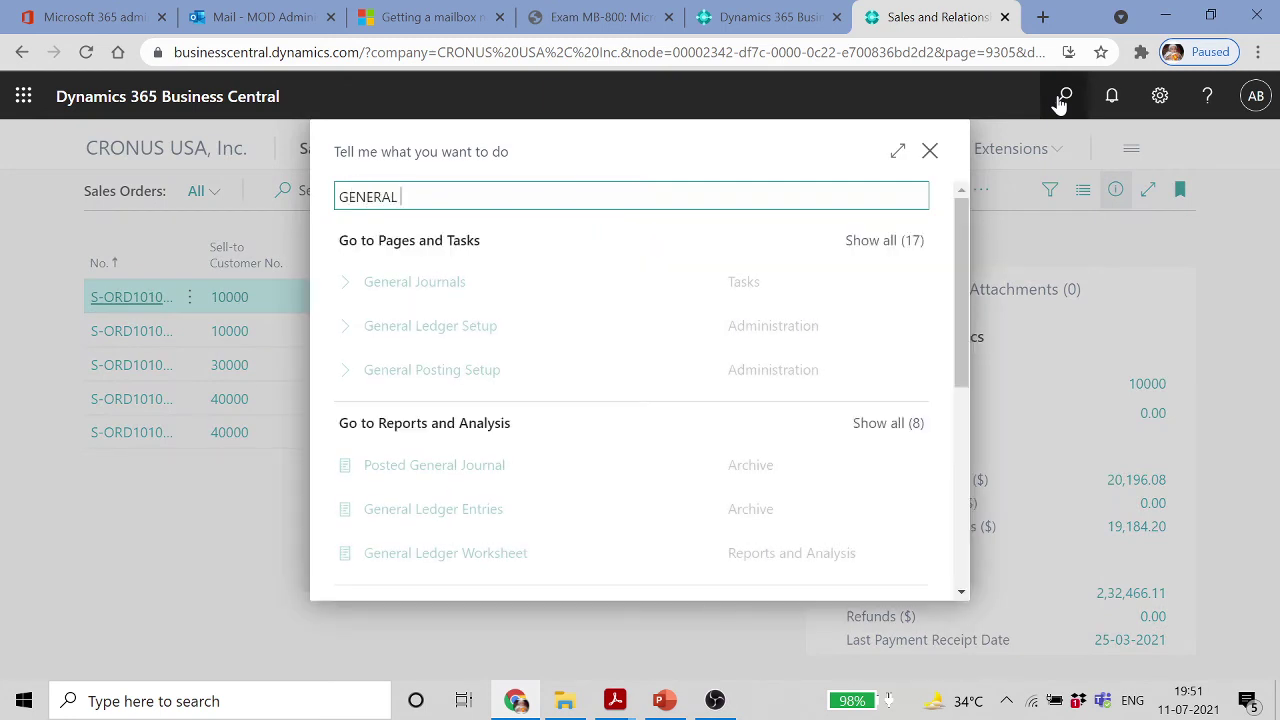
pyautogui.click(491, 338)
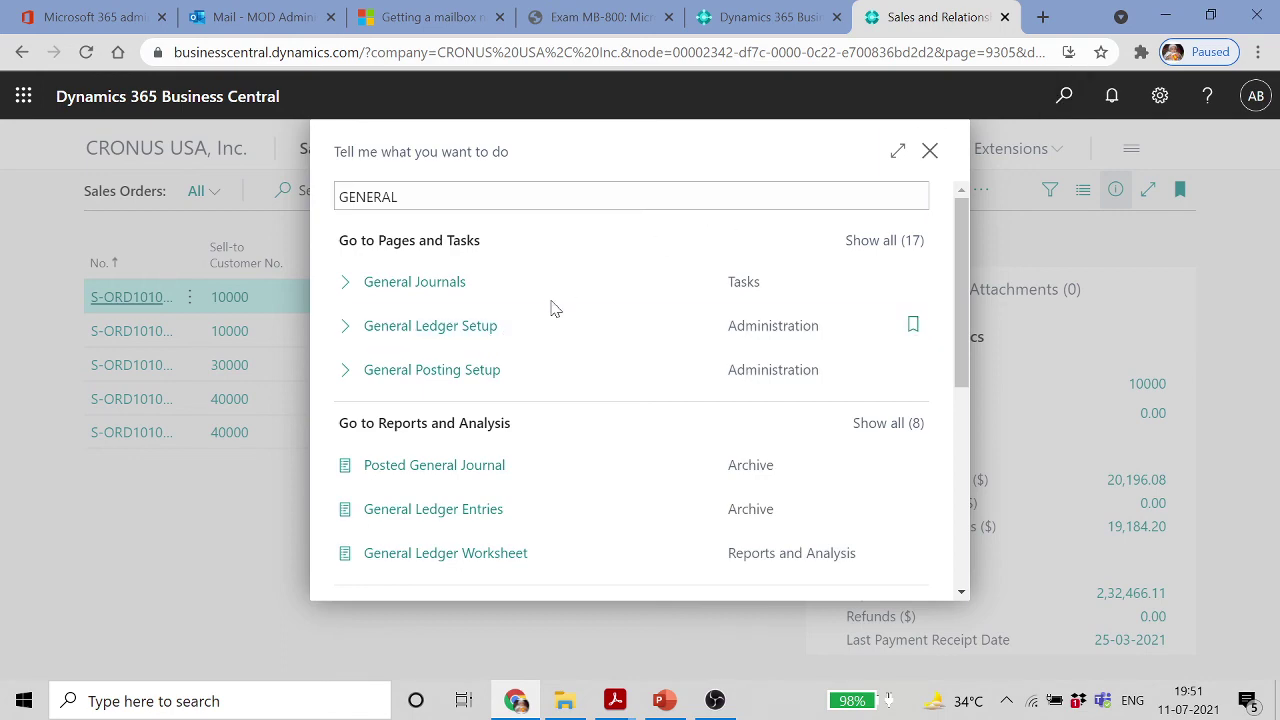
pyautogui.scroll(-1, 591, 437)
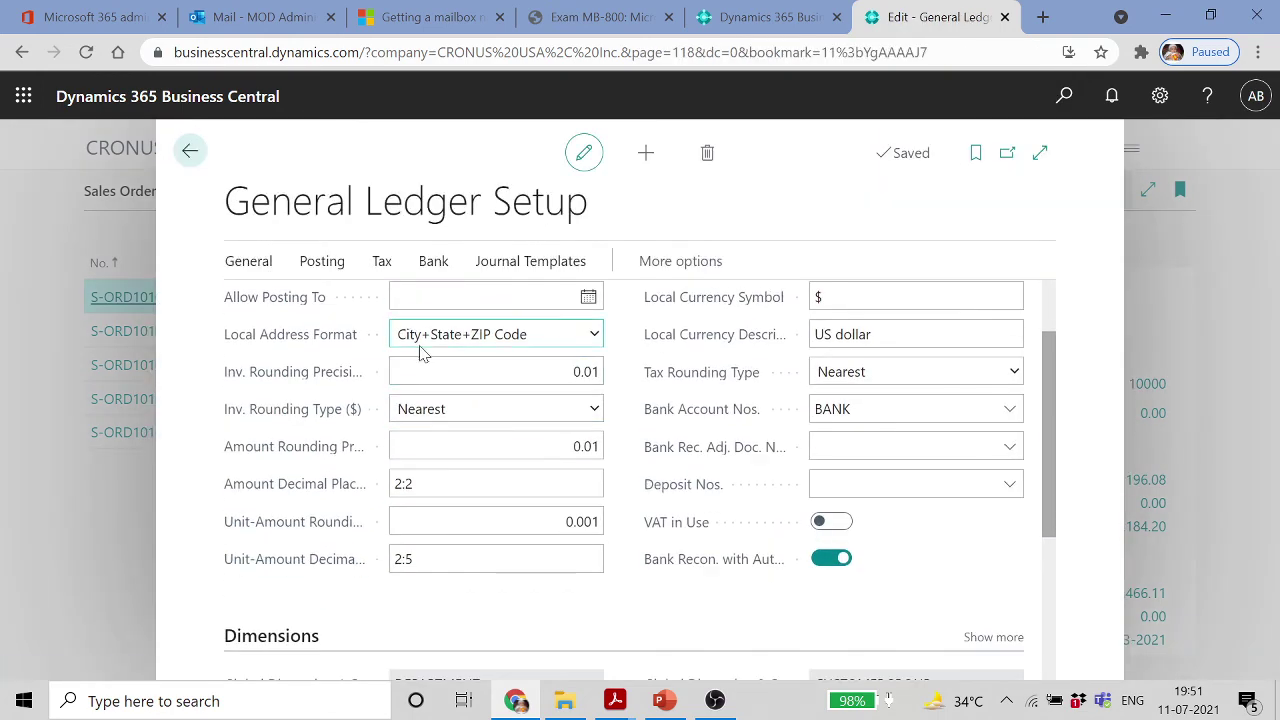
pyautogui.scroll(1, 422, 352)
pyautogui.click(310, 326)
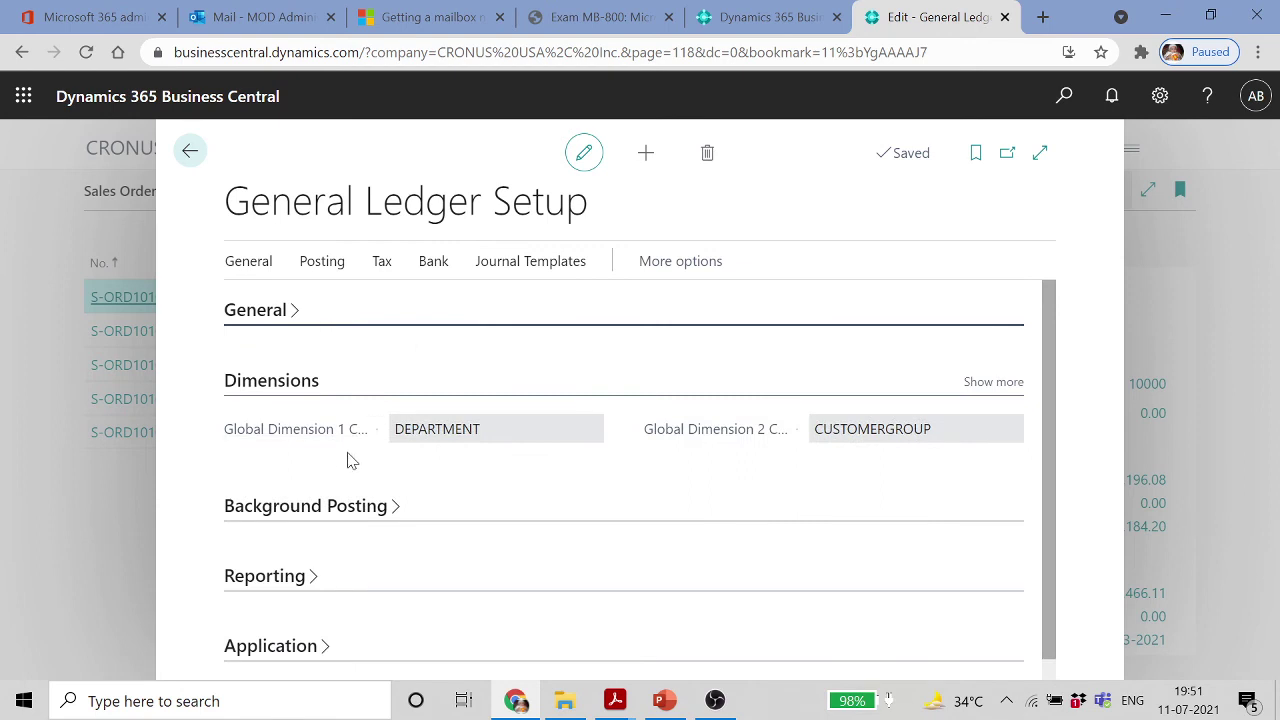
pyautogui.click(1012, 384)
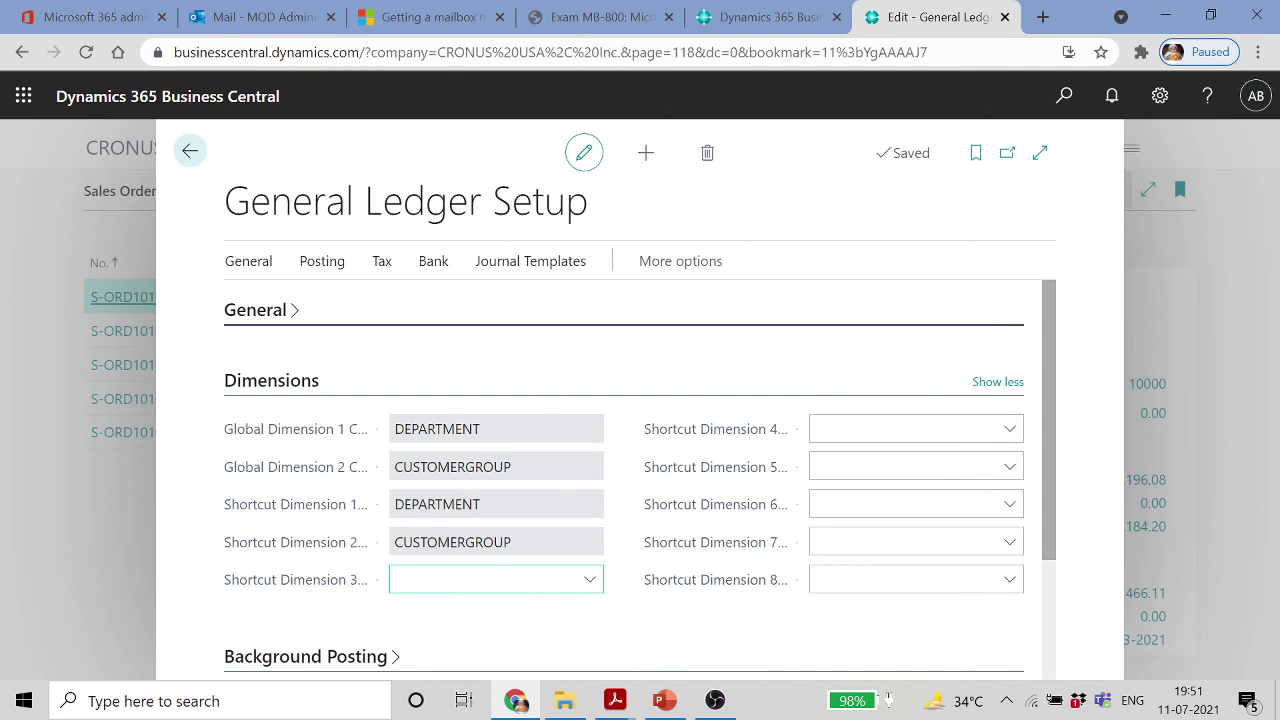
# Set Shortcut Dimensions 3, 4 and 5 to SALESPERSON, PURCHASER and SALESCAMPAIGN
pyautogui.click(591, 581)
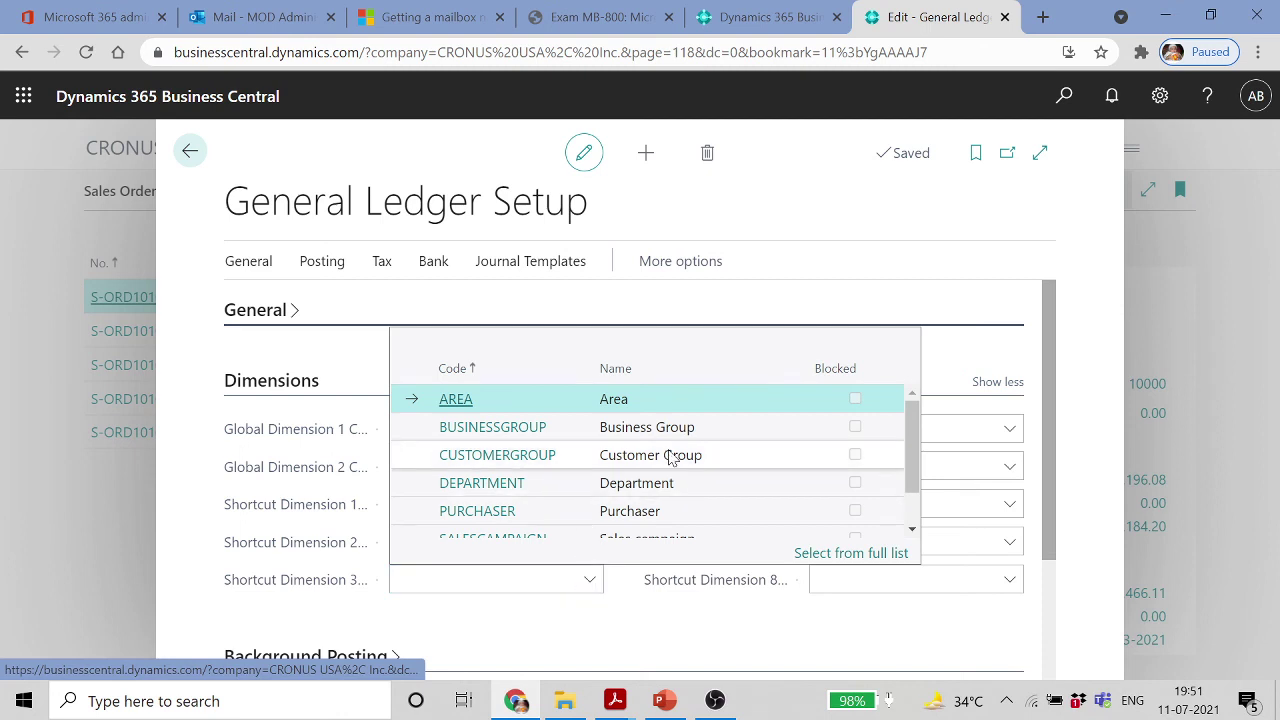
pyautogui.scroll(-2, 668, 451)
pyautogui.click(530, 522)
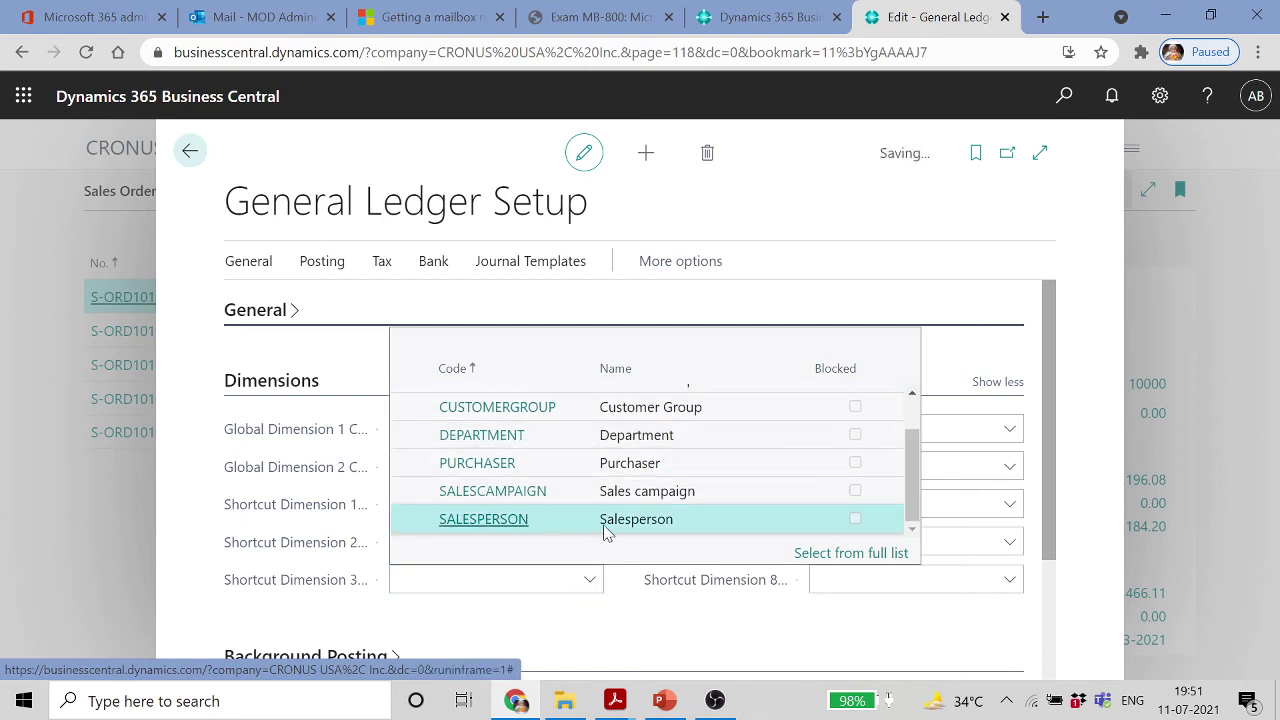
pyautogui.click(1009, 428)
pyautogui.scroll(-2, 665, 587)
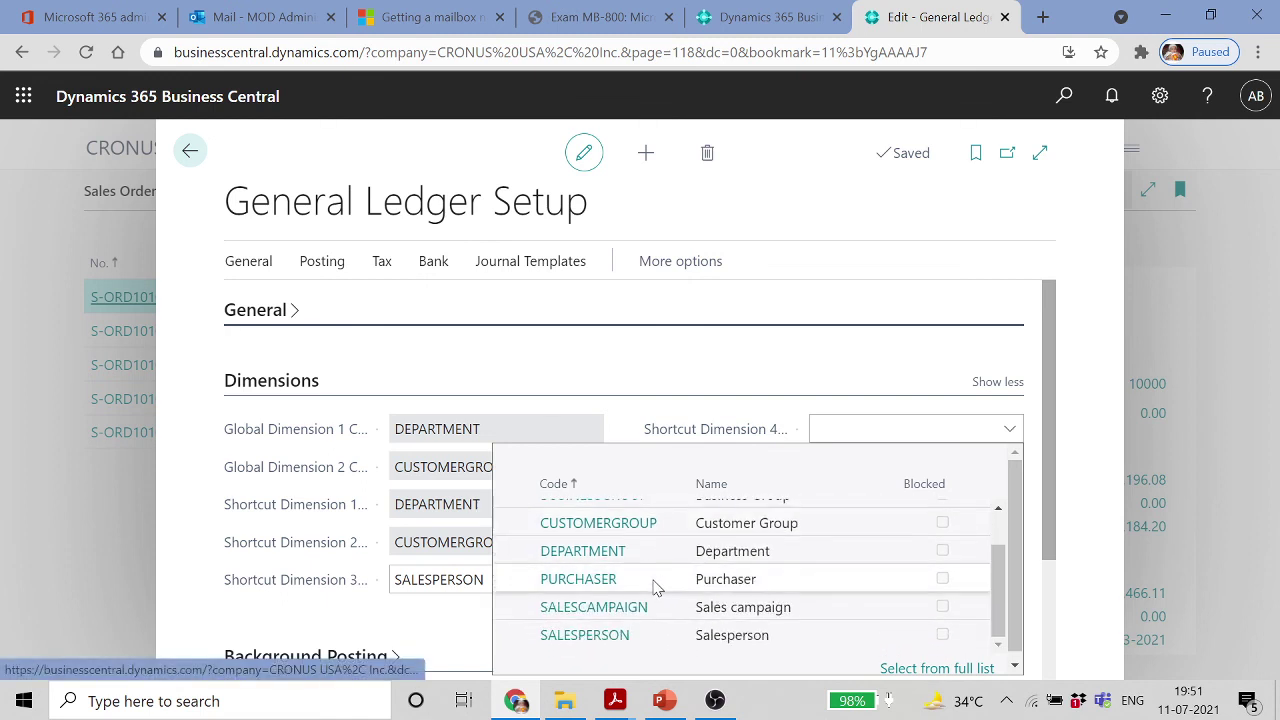
pyautogui.click(610, 588)
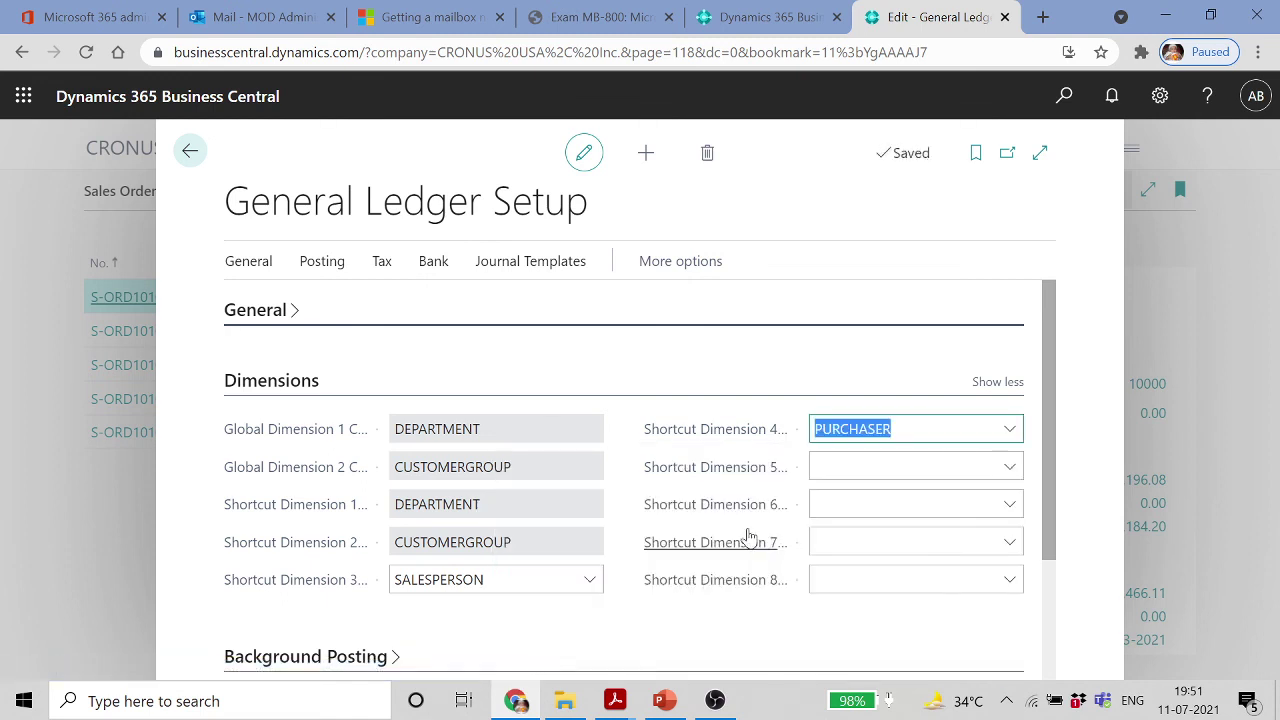
pyautogui.click(1009, 466)
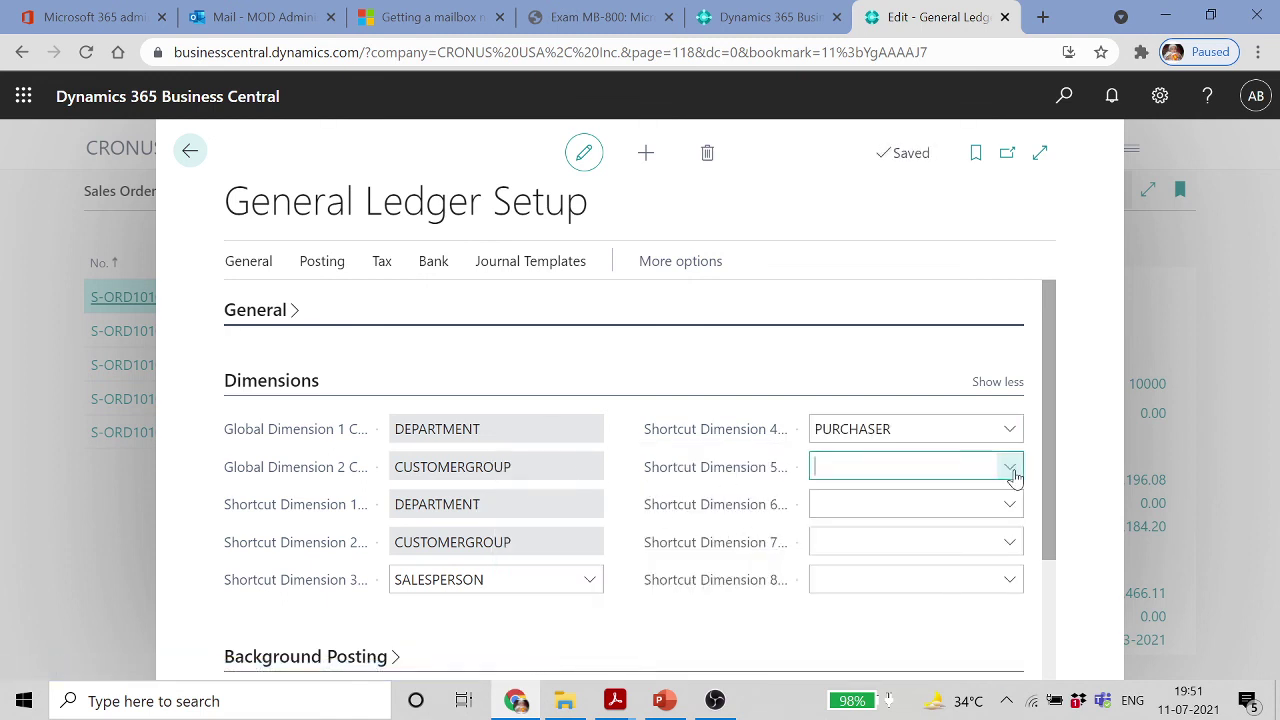
pyautogui.scroll(-1, 608, 397)
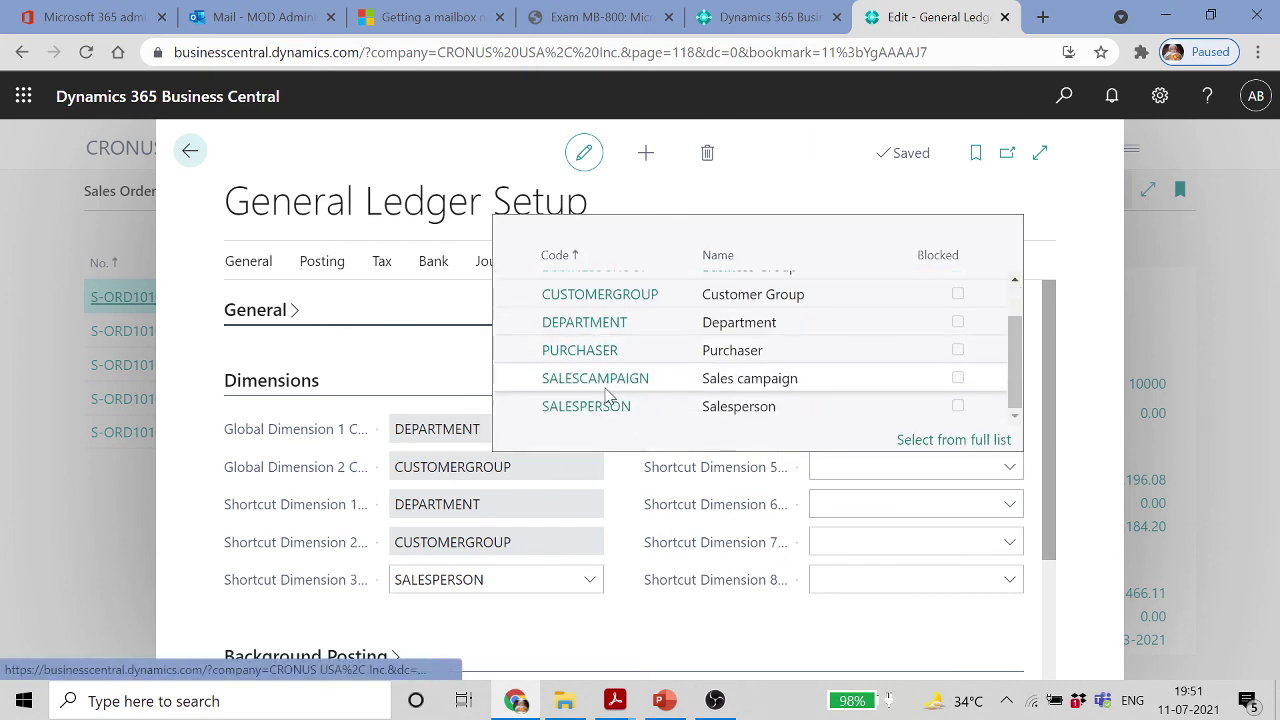
pyautogui.click(608, 382)
pyautogui.click(897, 578)
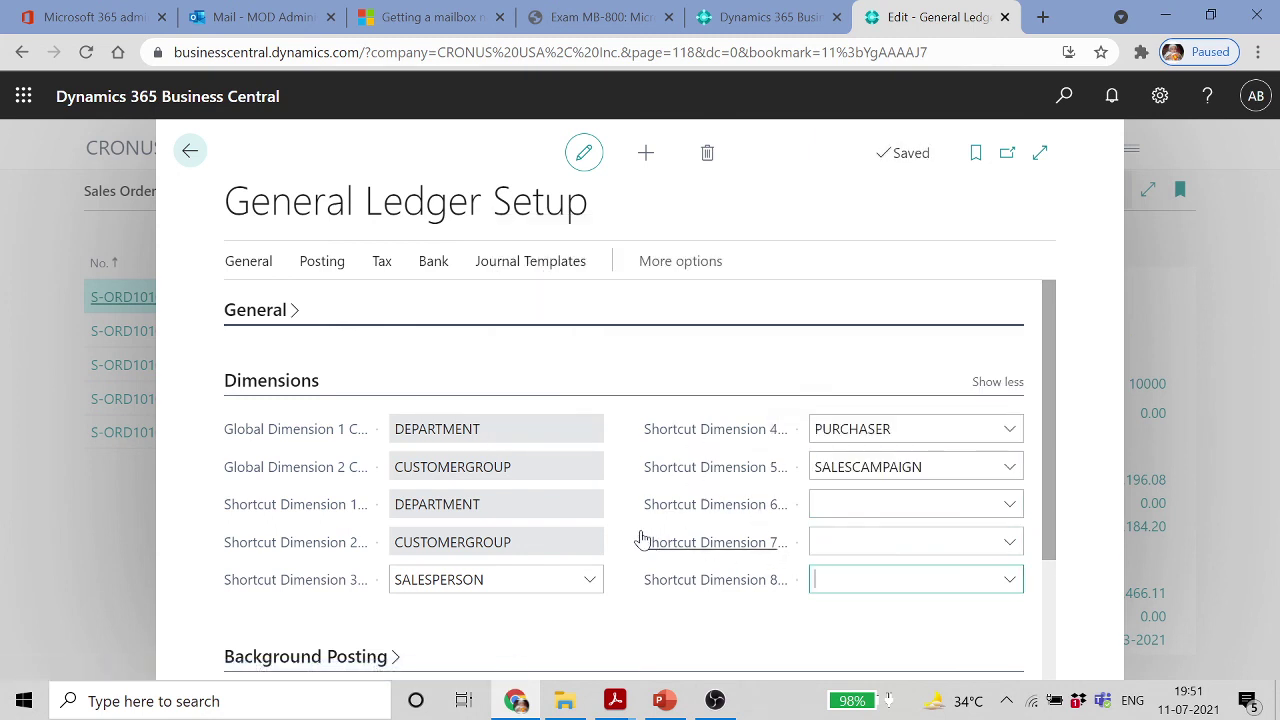
pyautogui.click(408, 366)
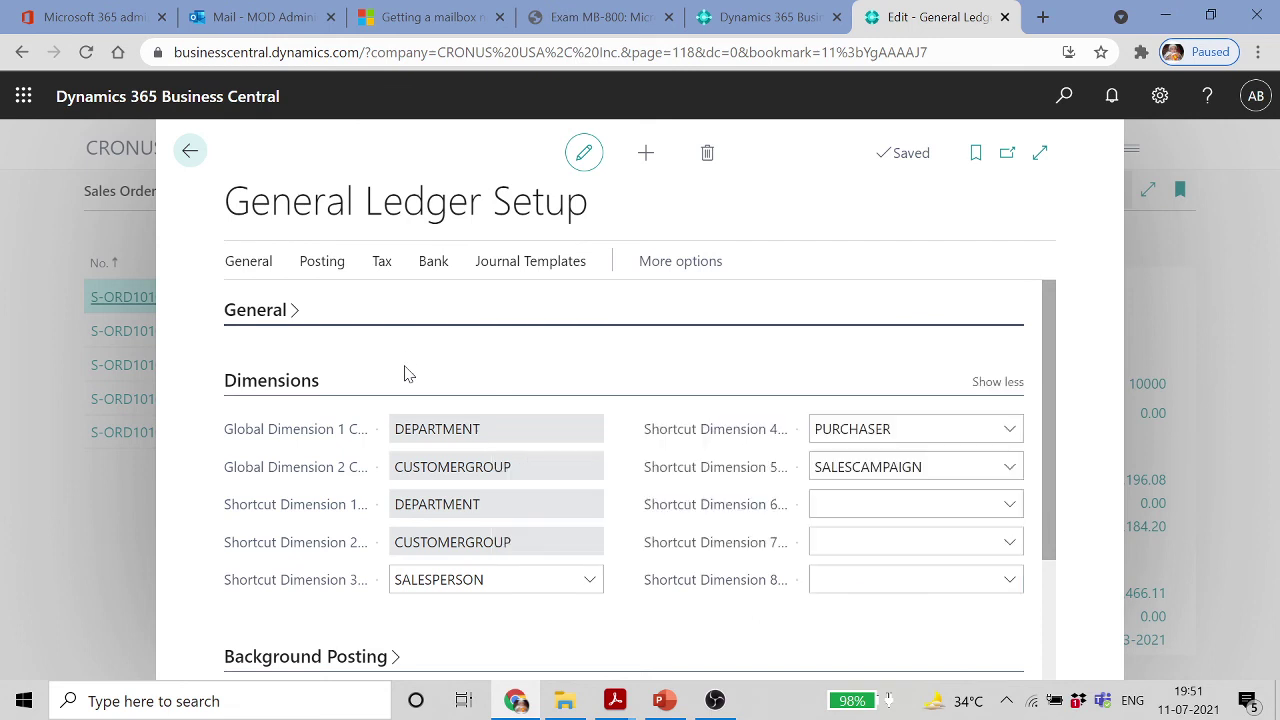
pyautogui.click(262, 268)
# On the Change Global Dimensions page, set Global Dimension 1 to BUSINESSGROUP
pyautogui.click(340, 313)
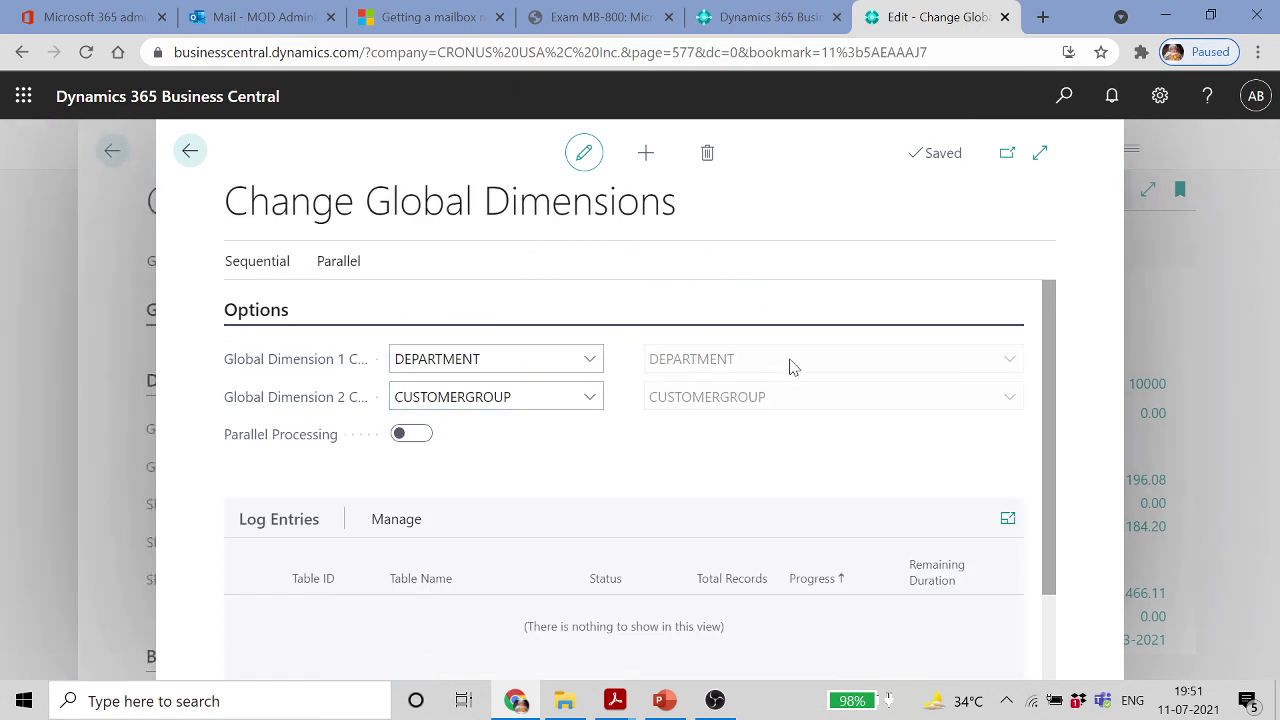
pyautogui.click(590, 360)
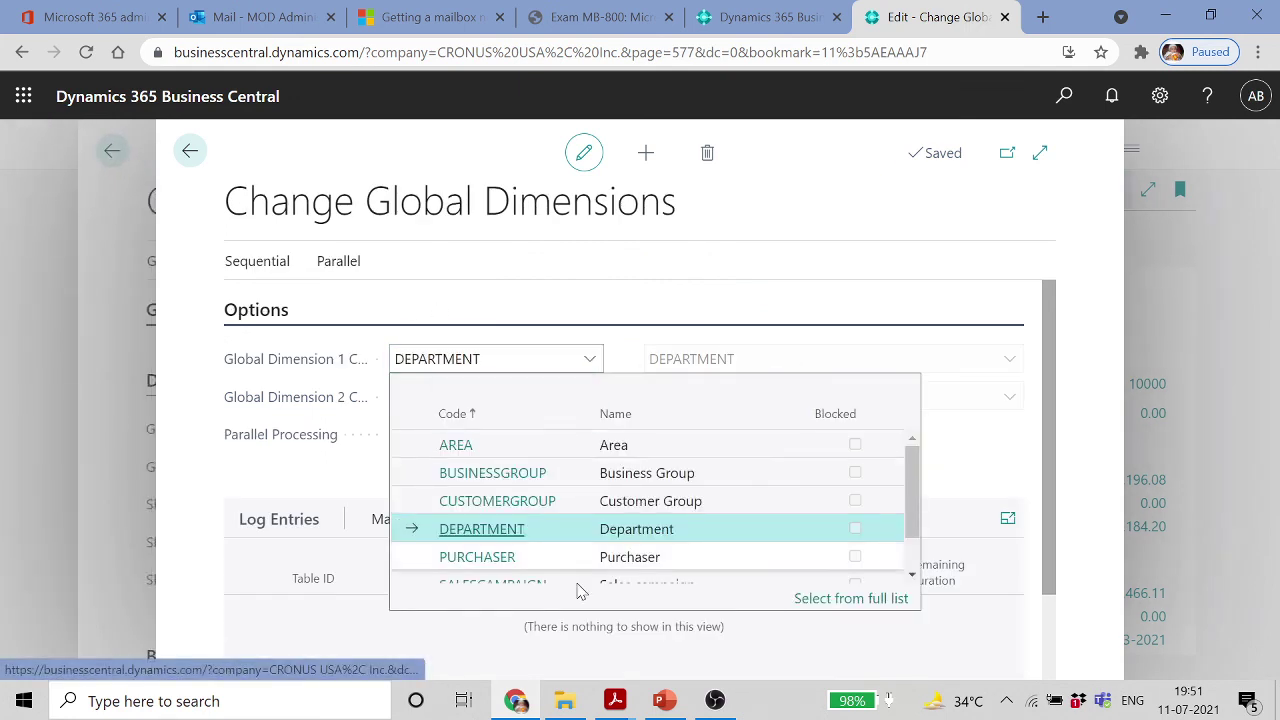
pyautogui.scroll(-2, 550, 510)
pyautogui.scroll(2, 615, 497)
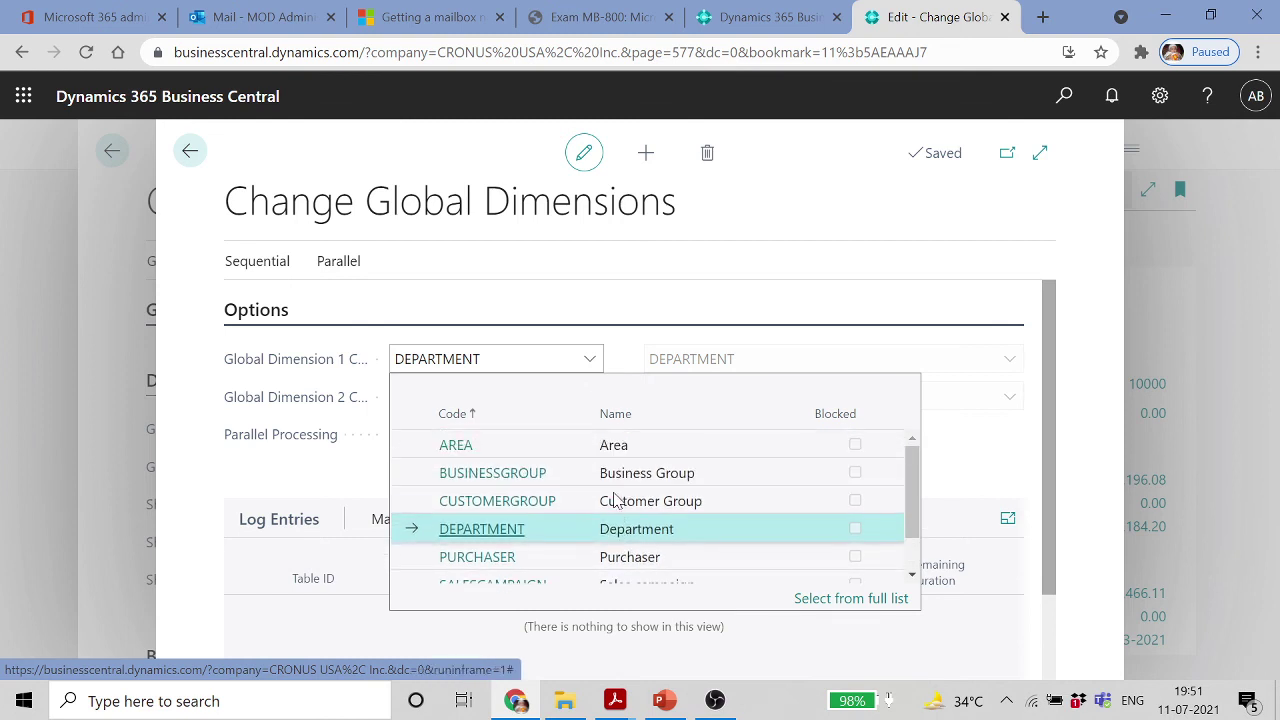
pyautogui.click(505, 474)
# Try PURCHASER as Global Dimension 2, then undo the rejected change to restore CUSTOMERGROUP
pyautogui.click(592, 402)
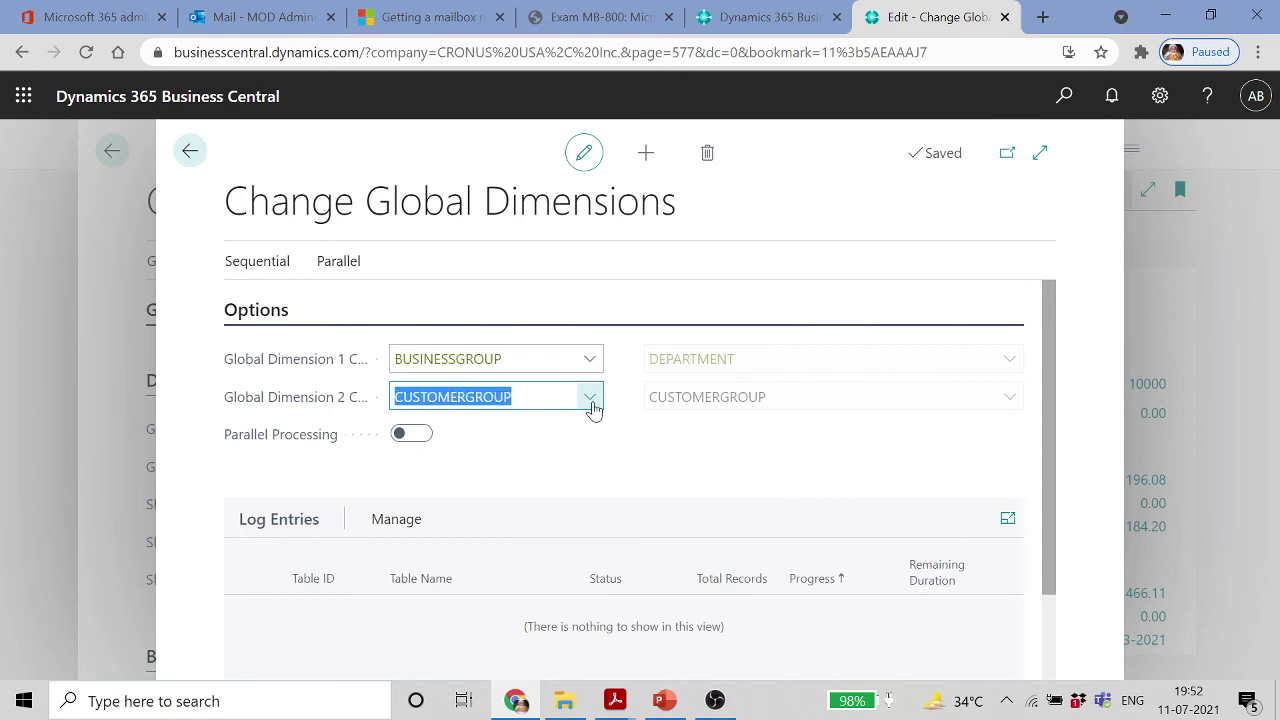
pyautogui.scroll(-2, 586, 595)
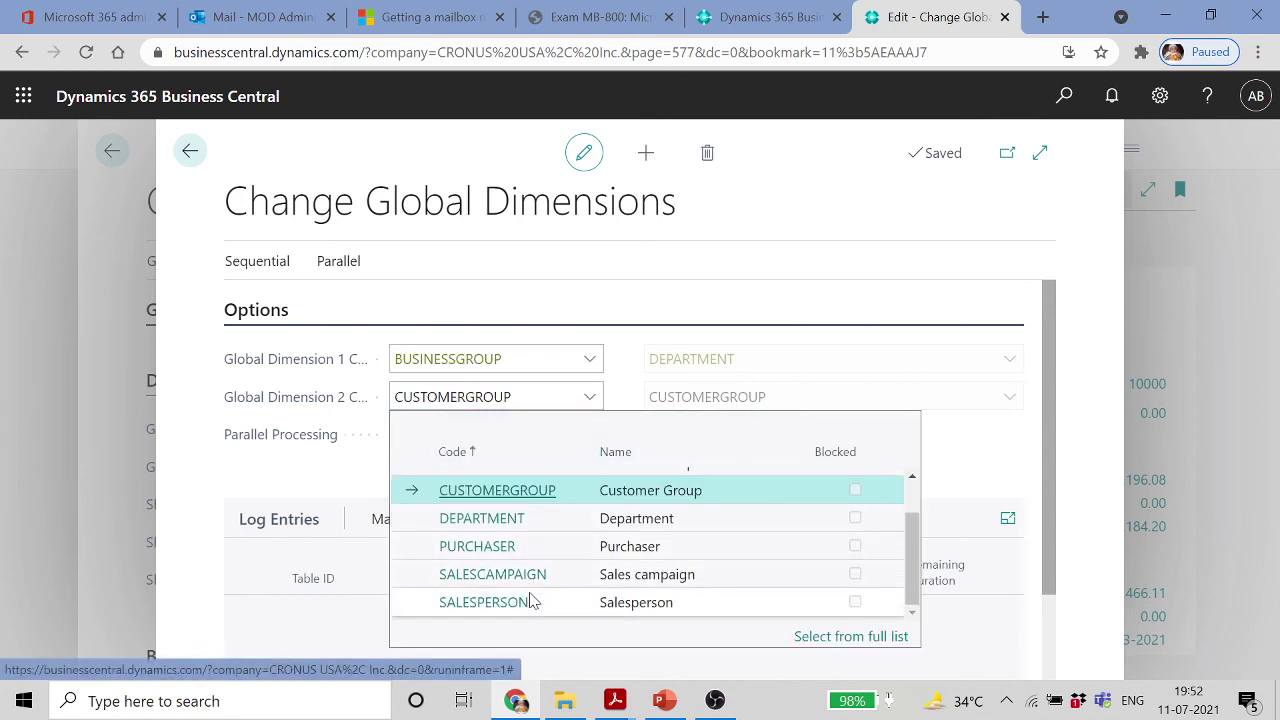
pyautogui.click(497, 549)
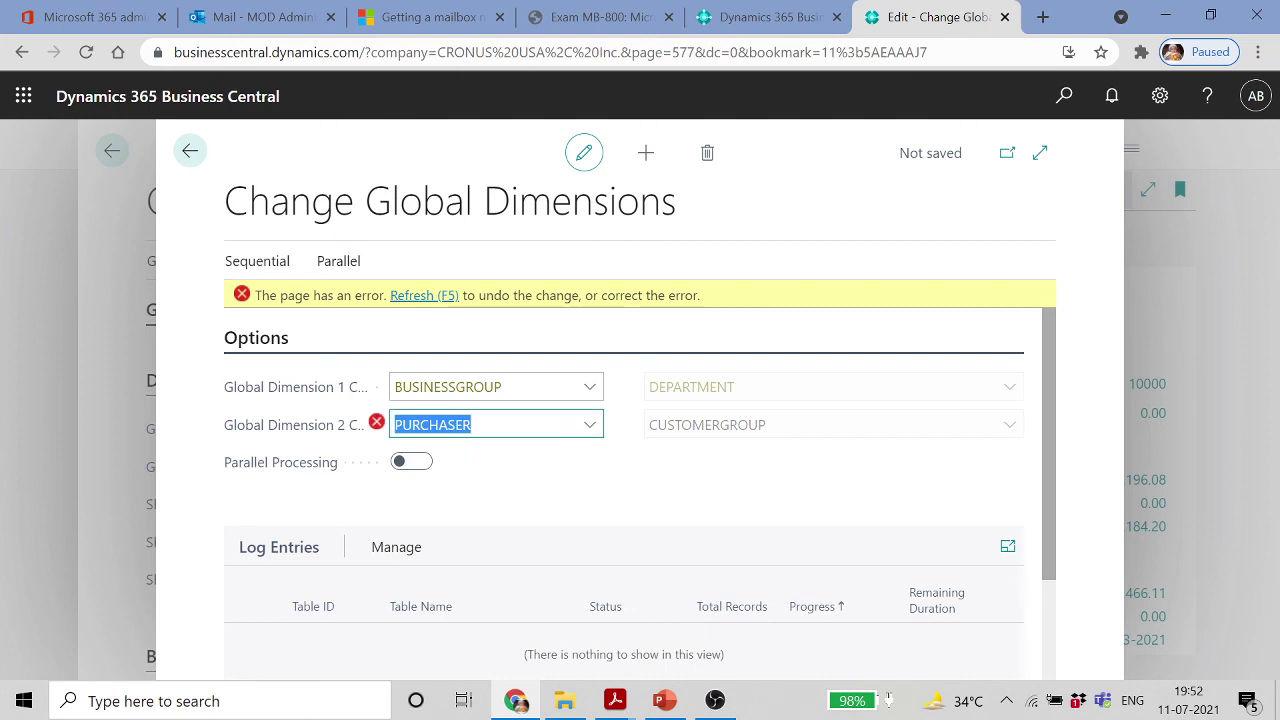
pyautogui.click(496, 425)
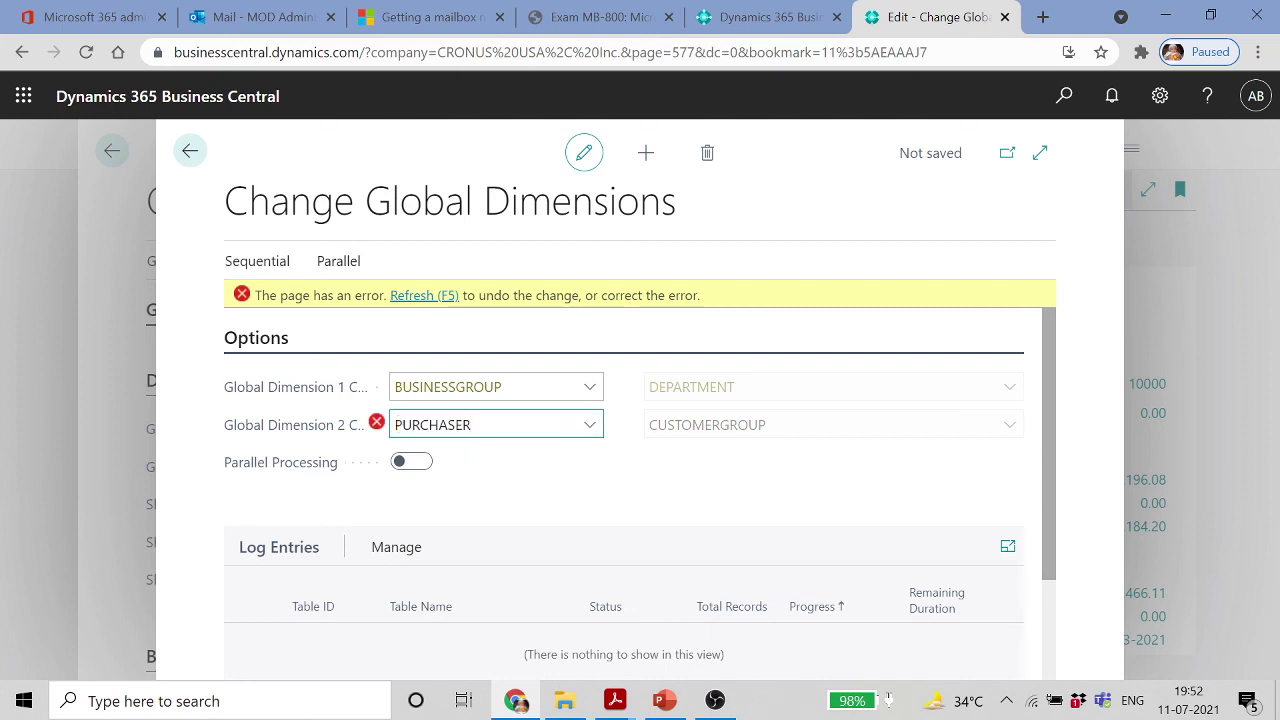
pyautogui.click(589, 425)
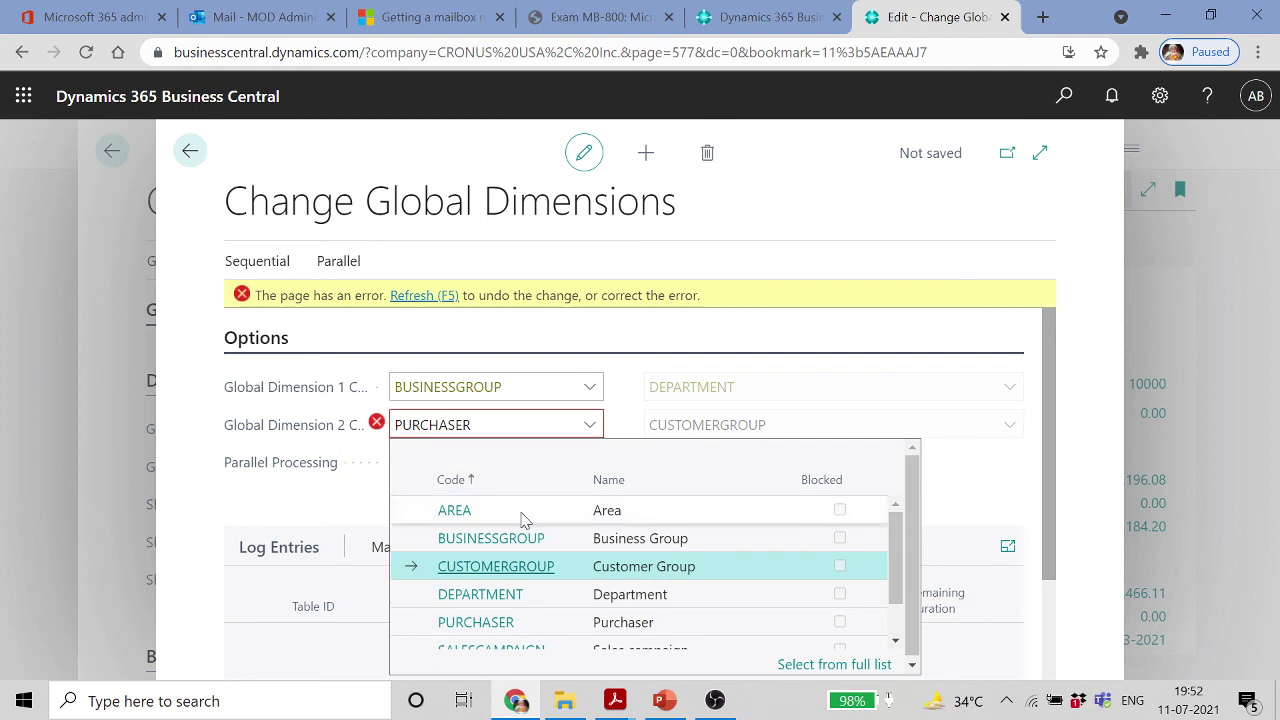
pyautogui.press('Escape')
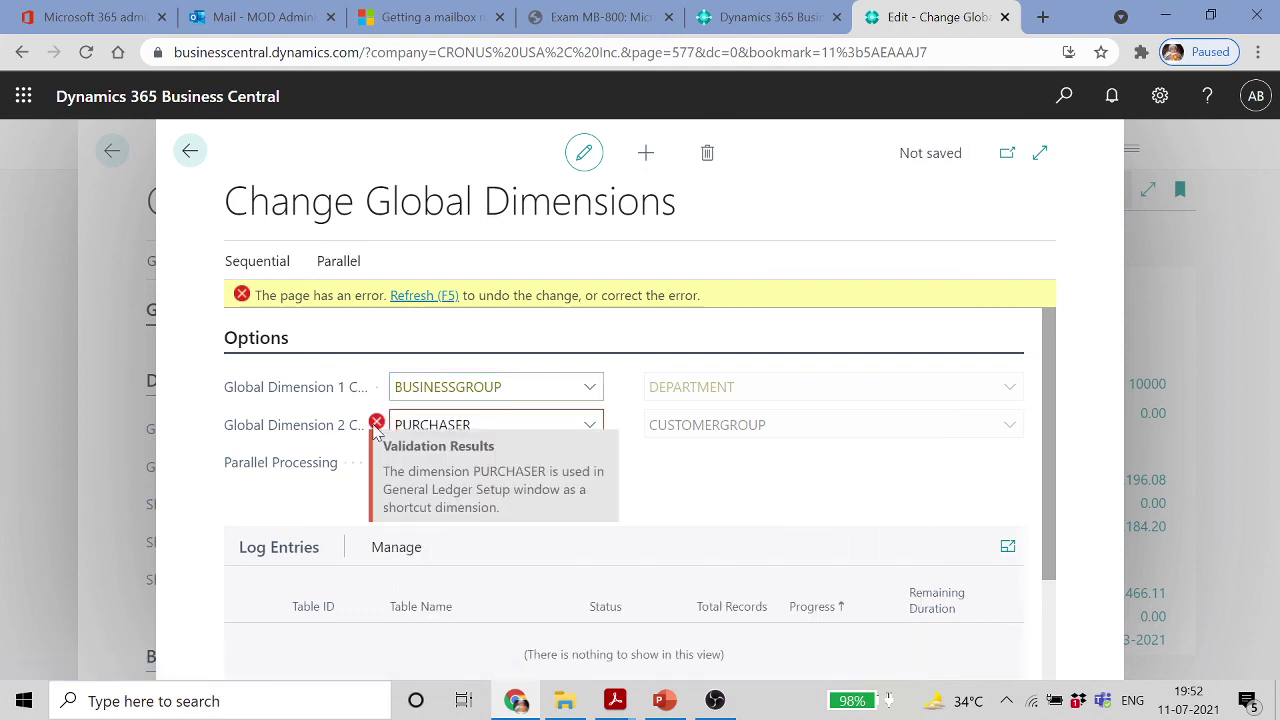
pyautogui.click(589, 425)
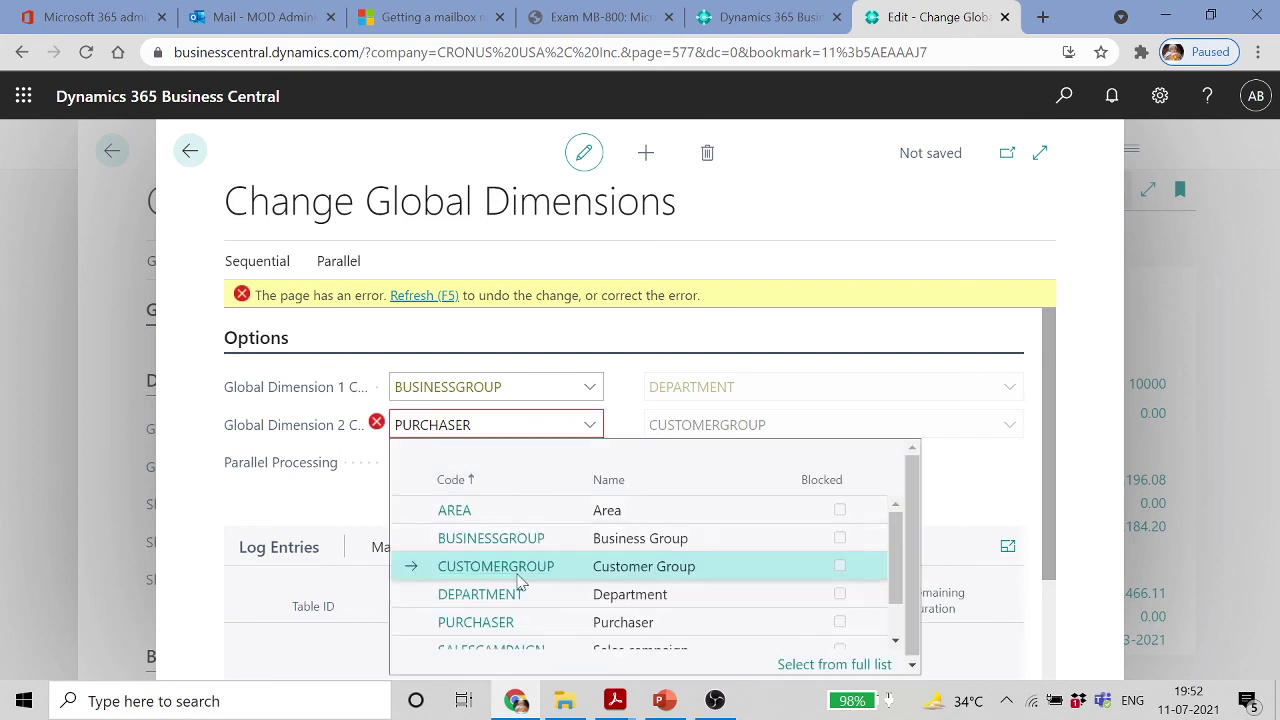
pyautogui.press('Escape')
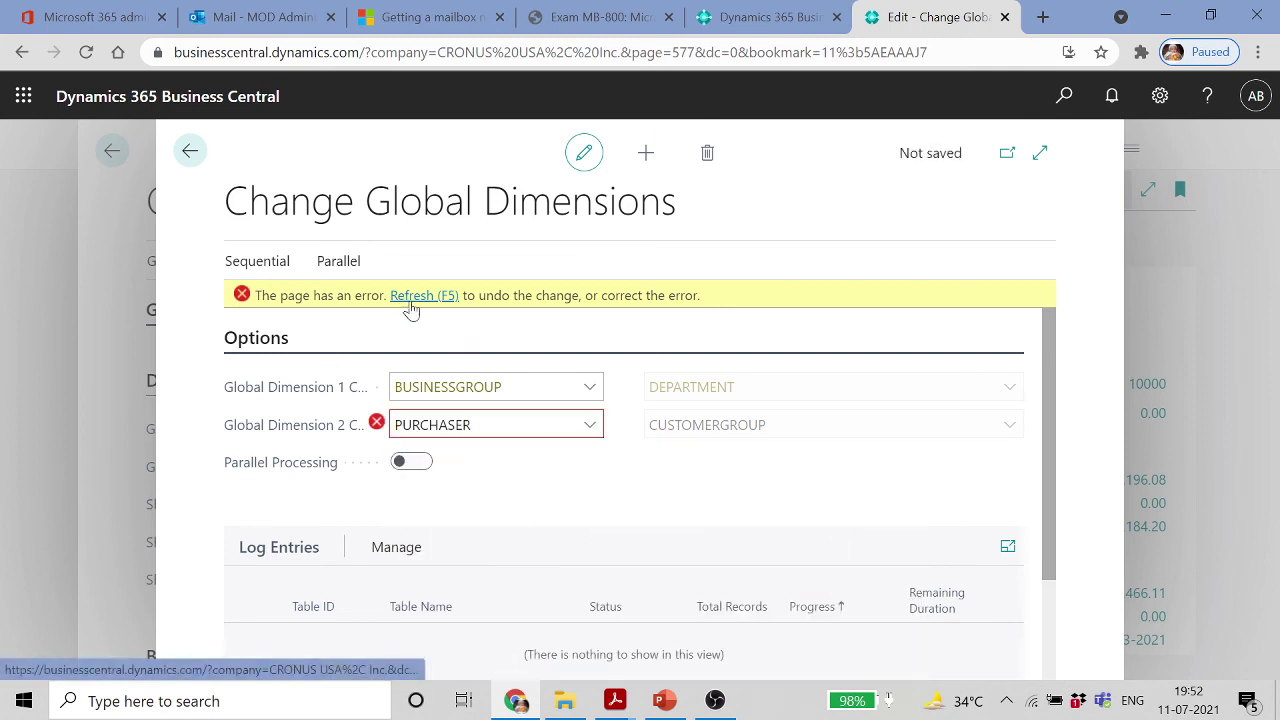
pyautogui.click(424, 297)
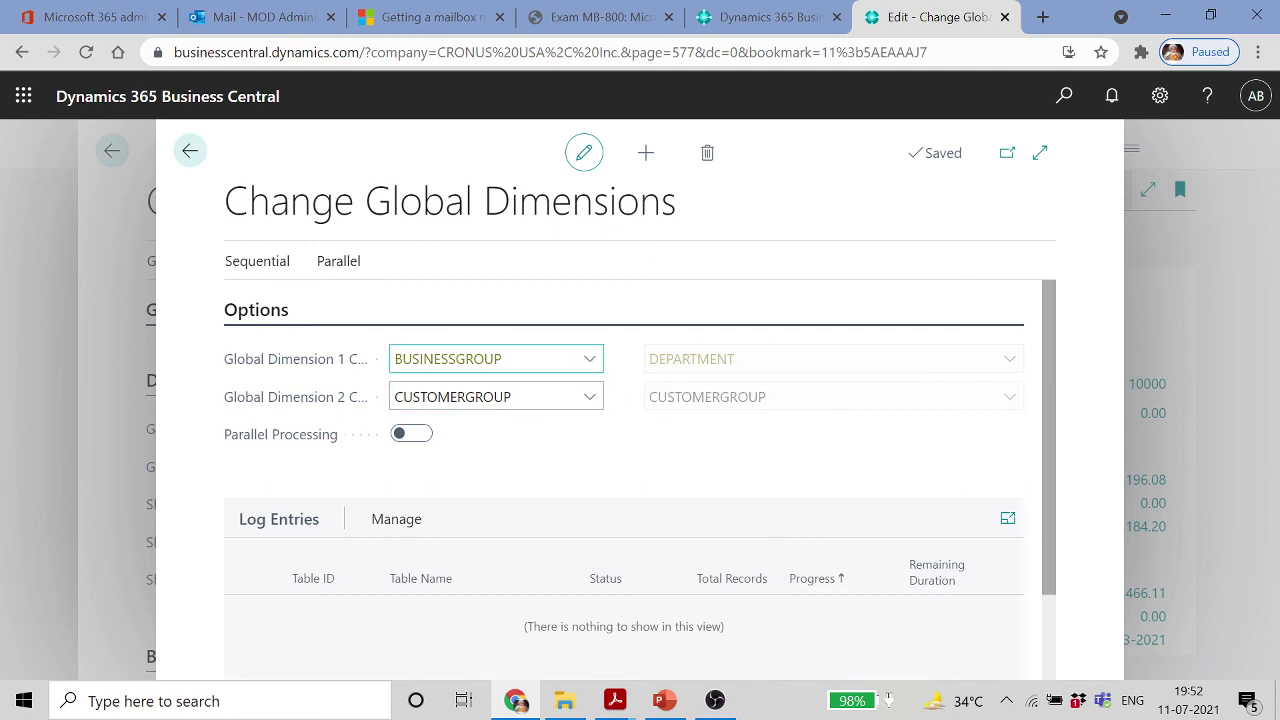
# Turn on Parallel Processing and close the page, back to General Ledger Setup
pyautogui.scroll(-1, 495, 452)
pyautogui.scroll(1, 495, 452)
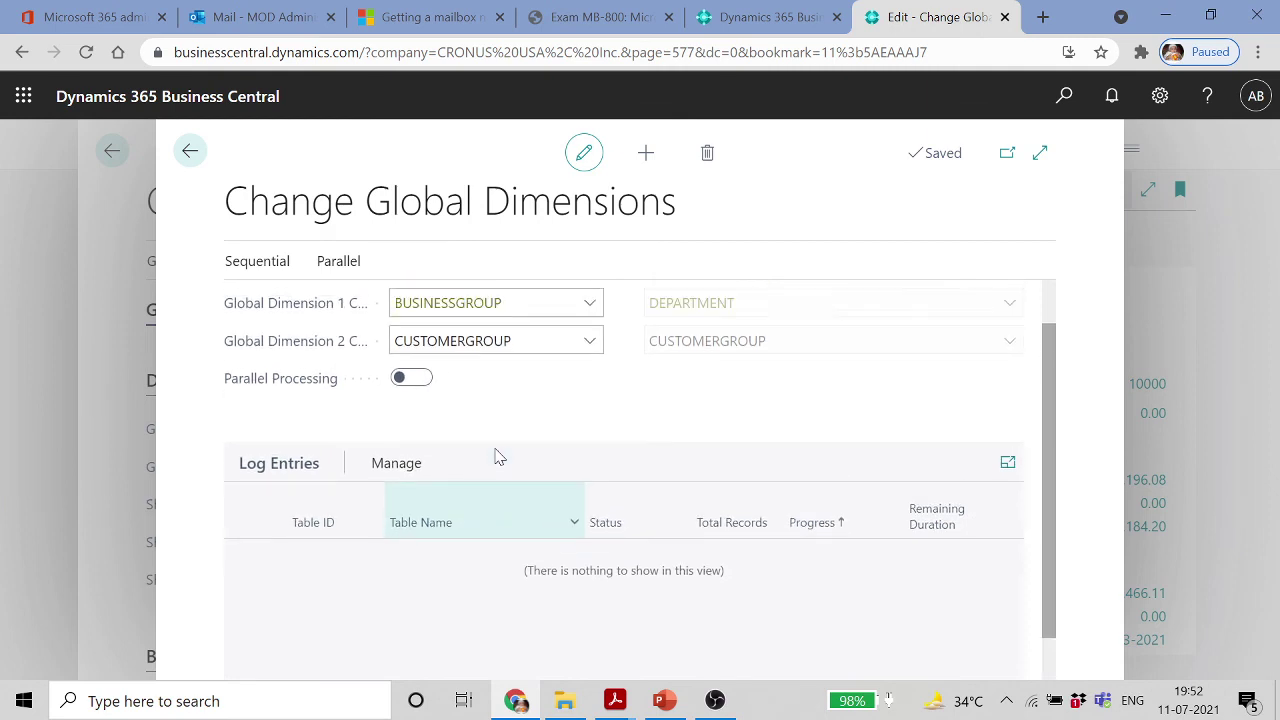
pyautogui.click(340, 262)
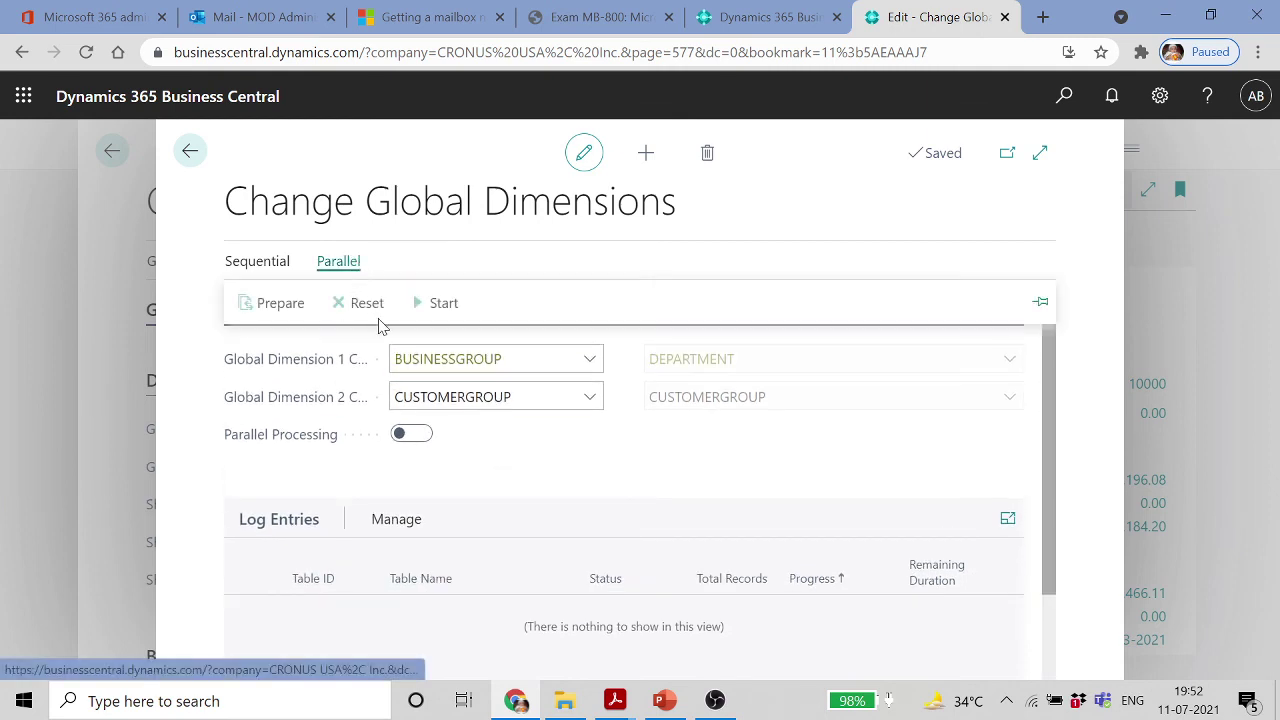
pyautogui.scroll(-2, 553, 468)
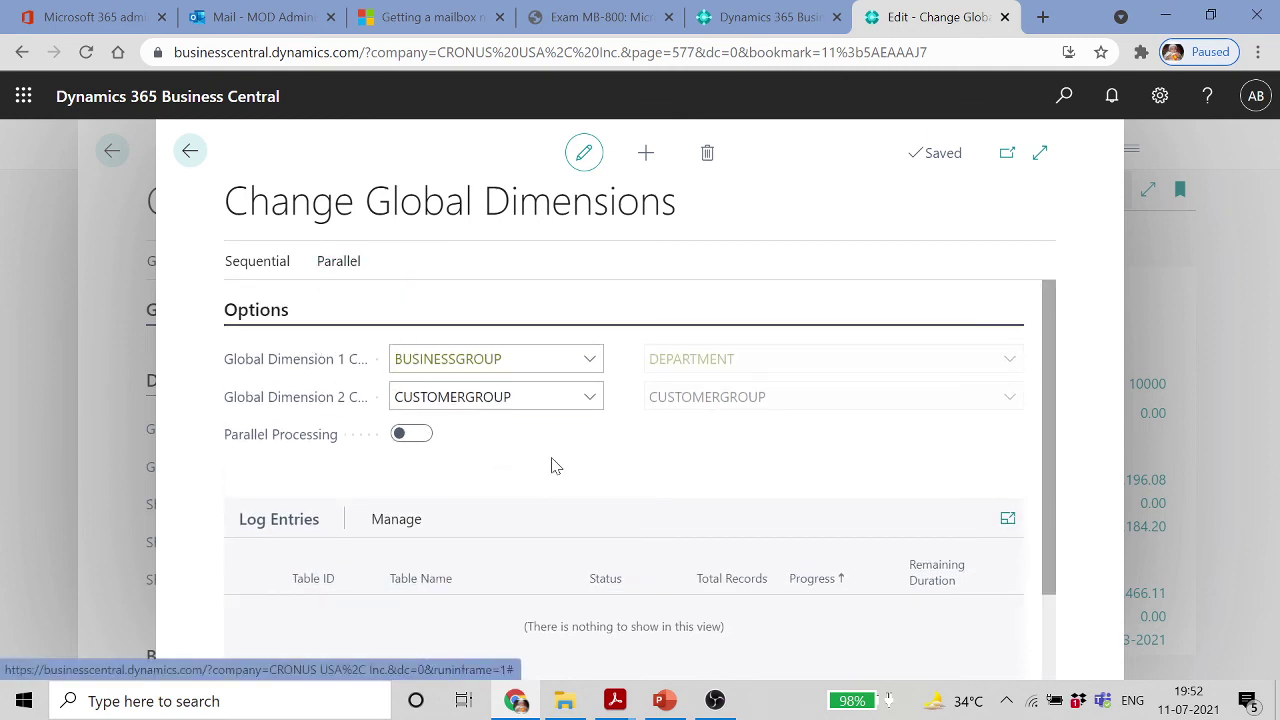
pyautogui.scroll(2, 560, 466)
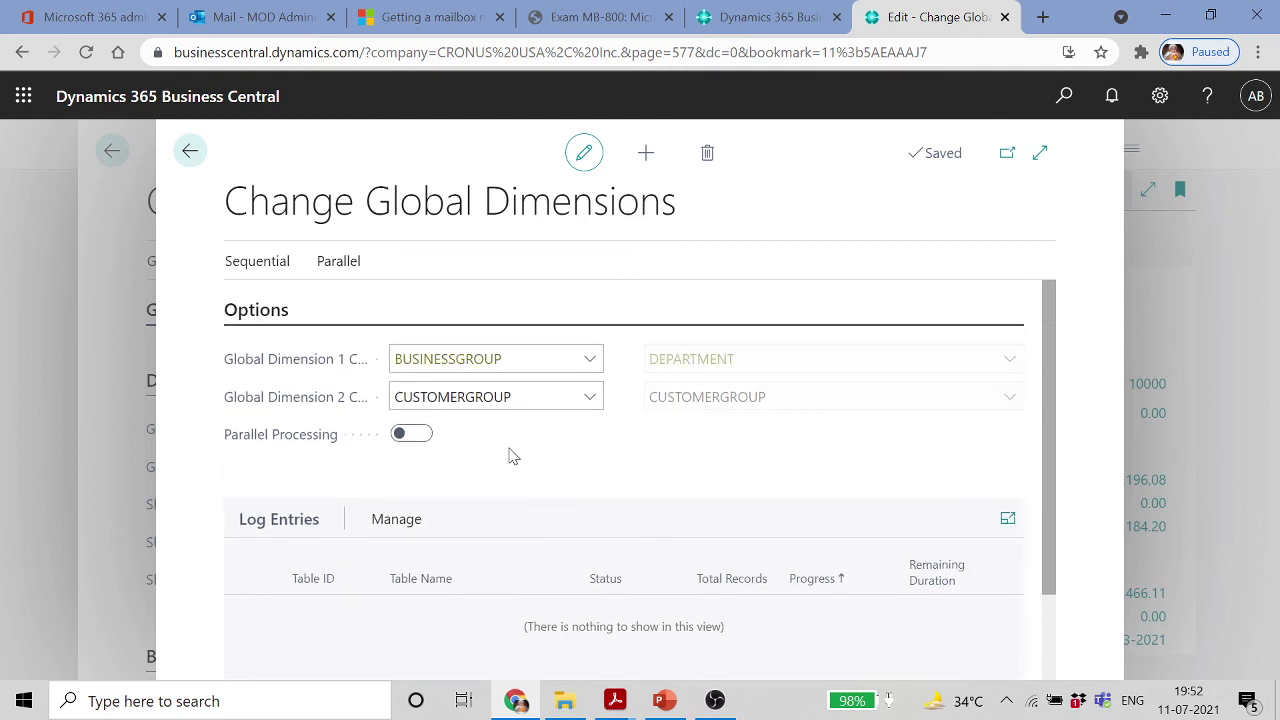
pyautogui.click(412, 436)
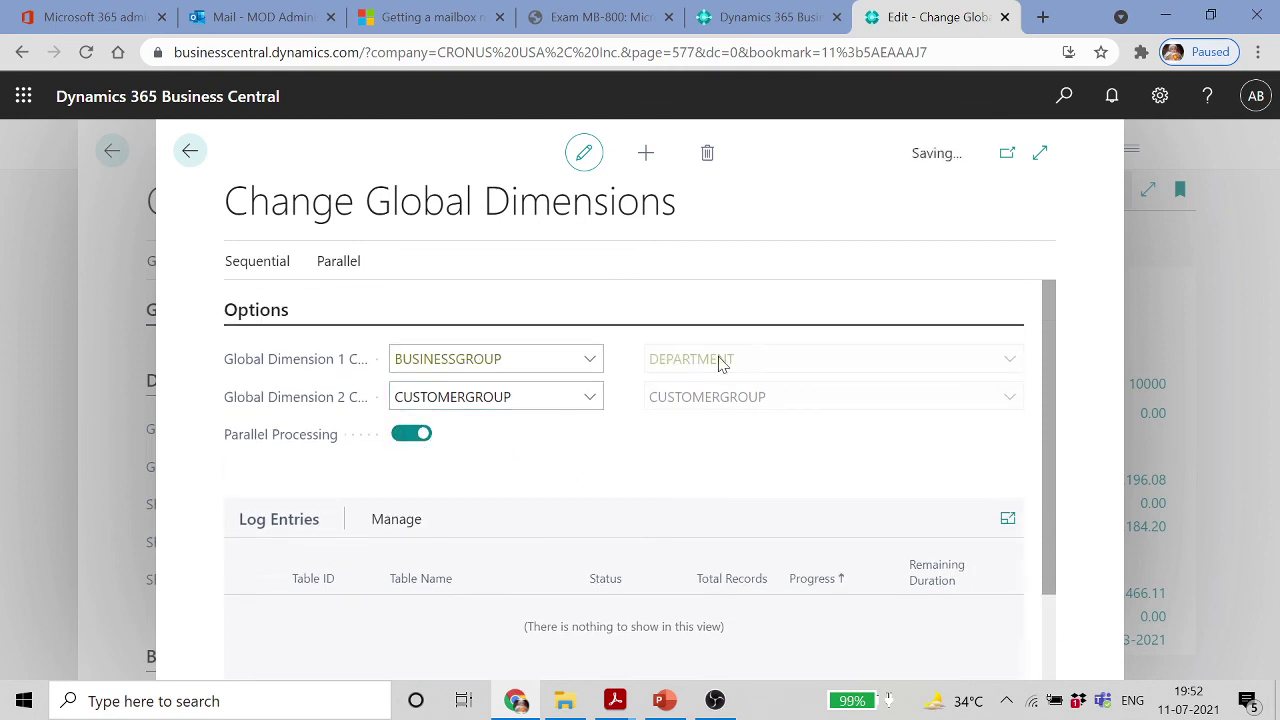
pyautogui.click(190, 151)
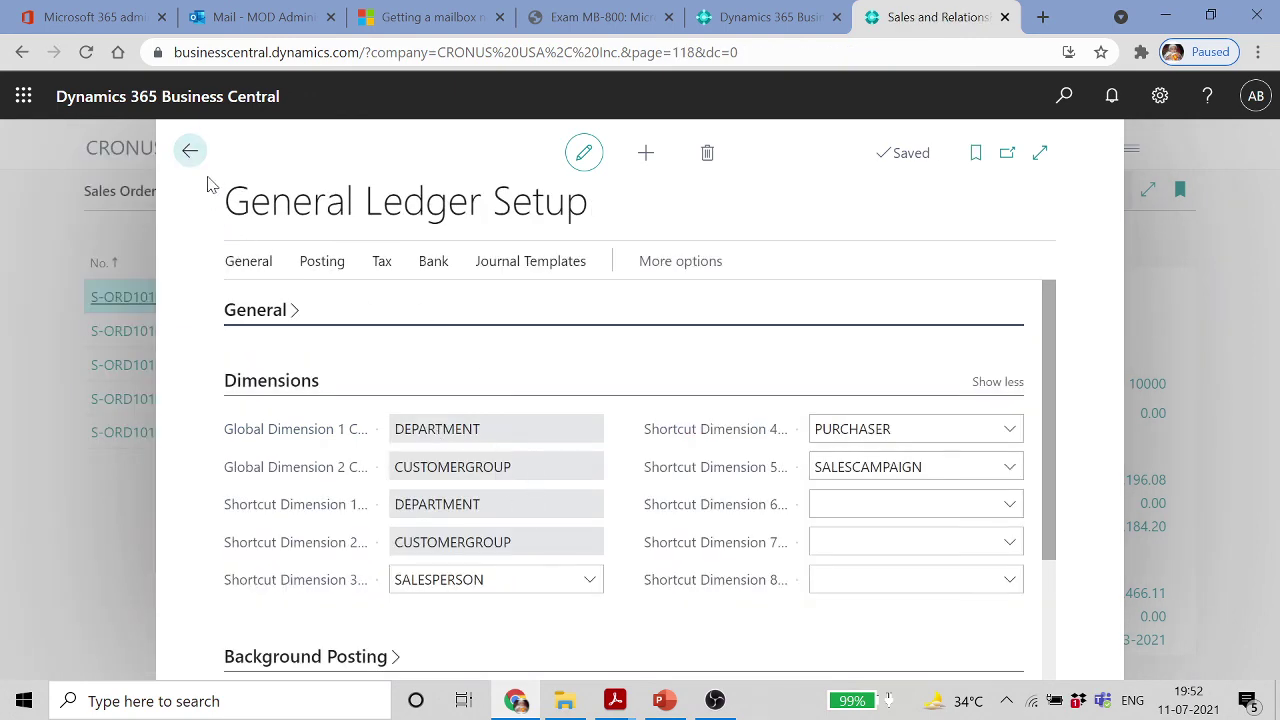
# Reopen General Ledger Setup through search and go to Change Global Dimensions
pyautogui.click(190, 151)
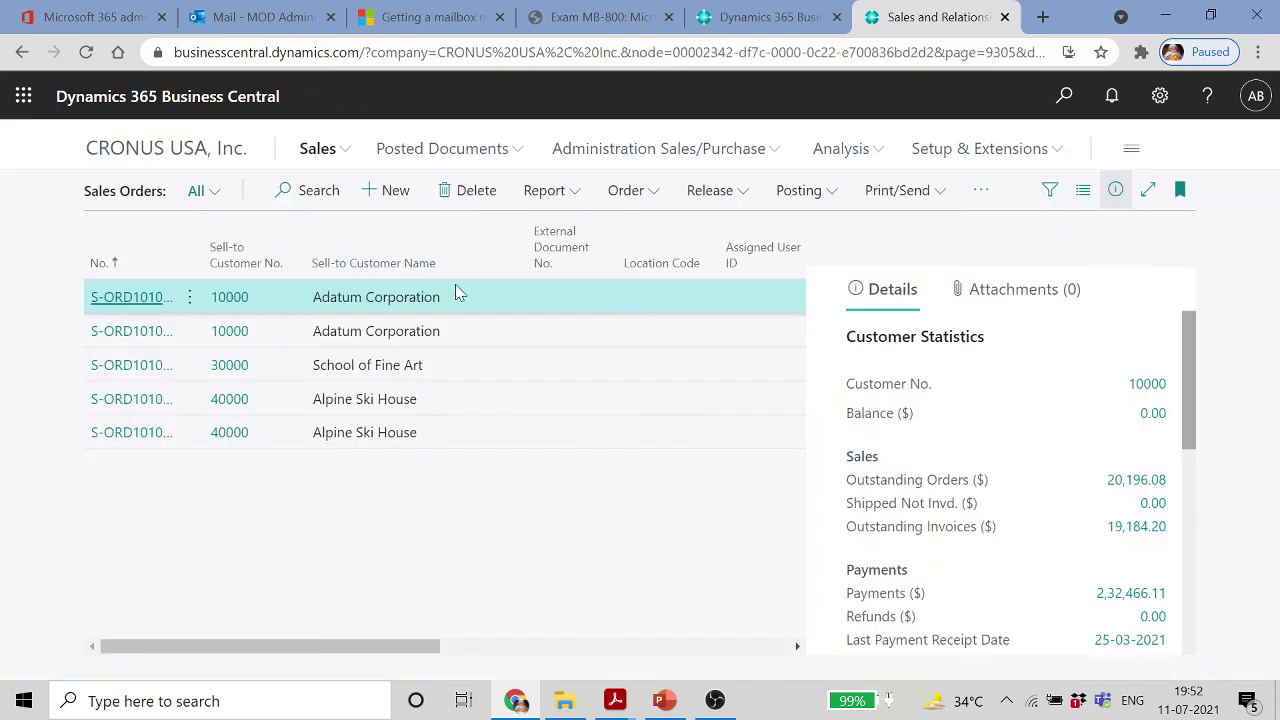
pyautogui.click(1064, 96)
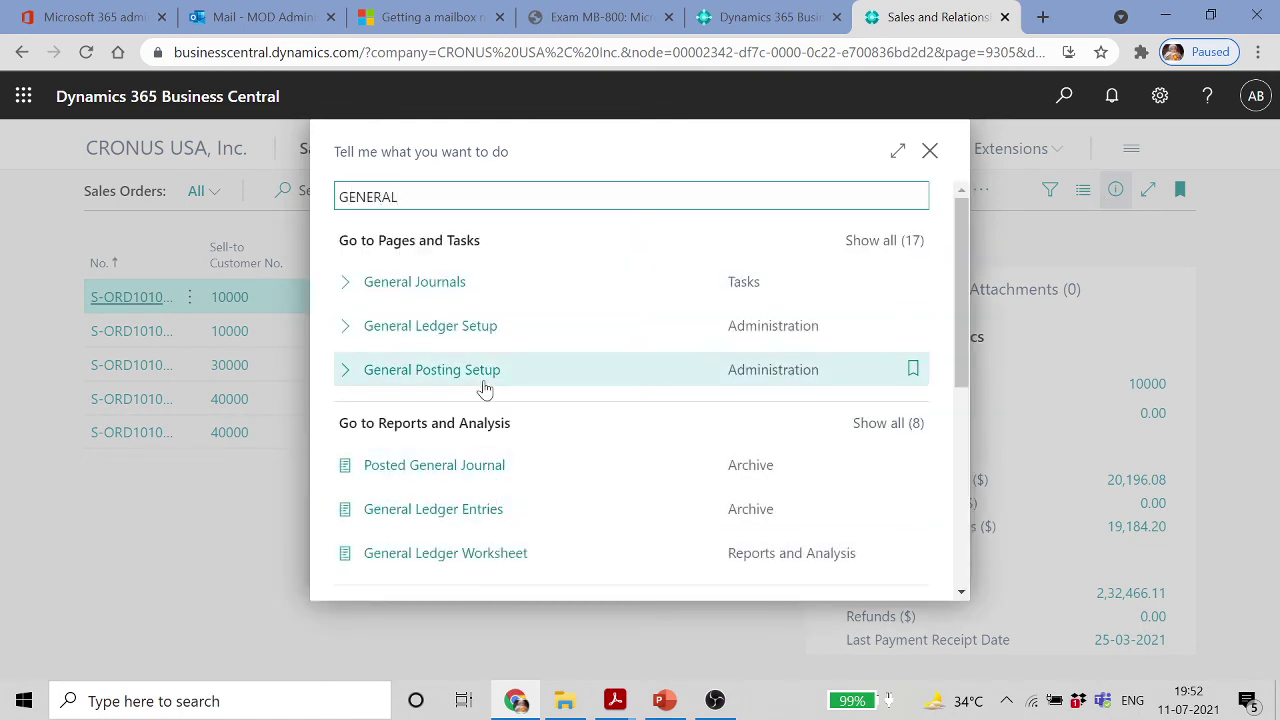
pyautogui.click(489, 338)
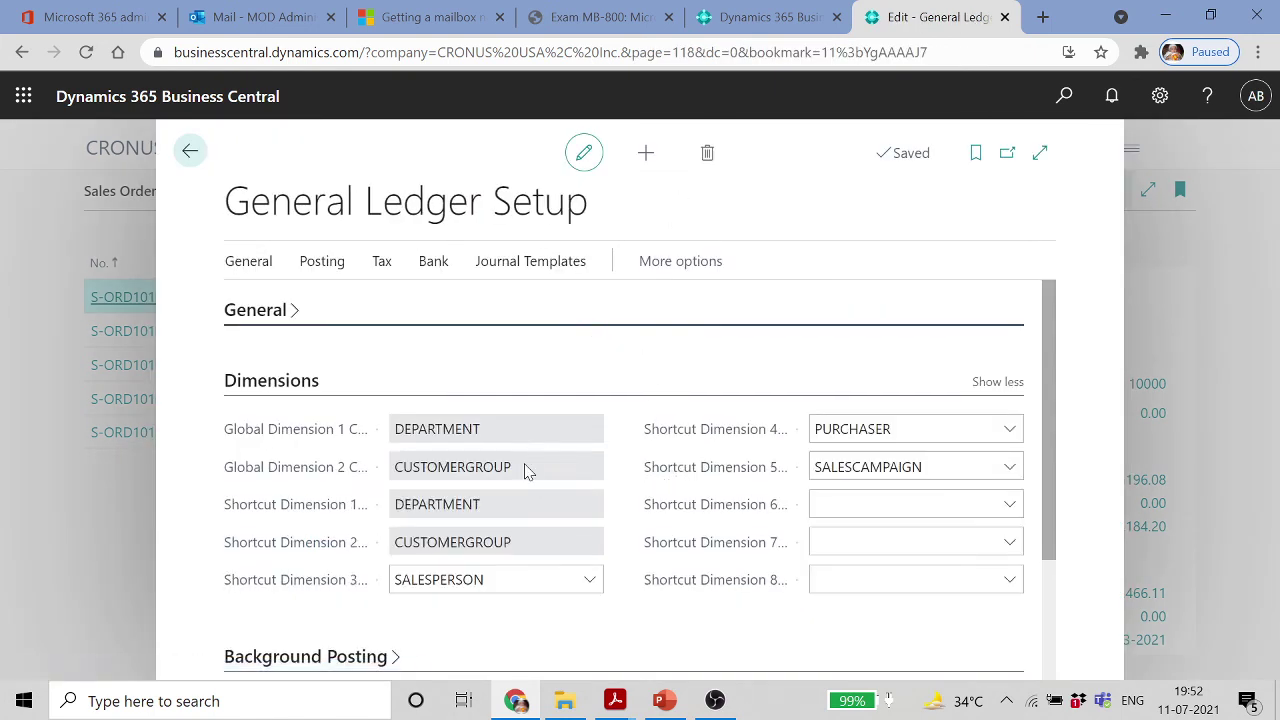
pyautogui.click(252, 266)
pyautogui.click(318, 316)
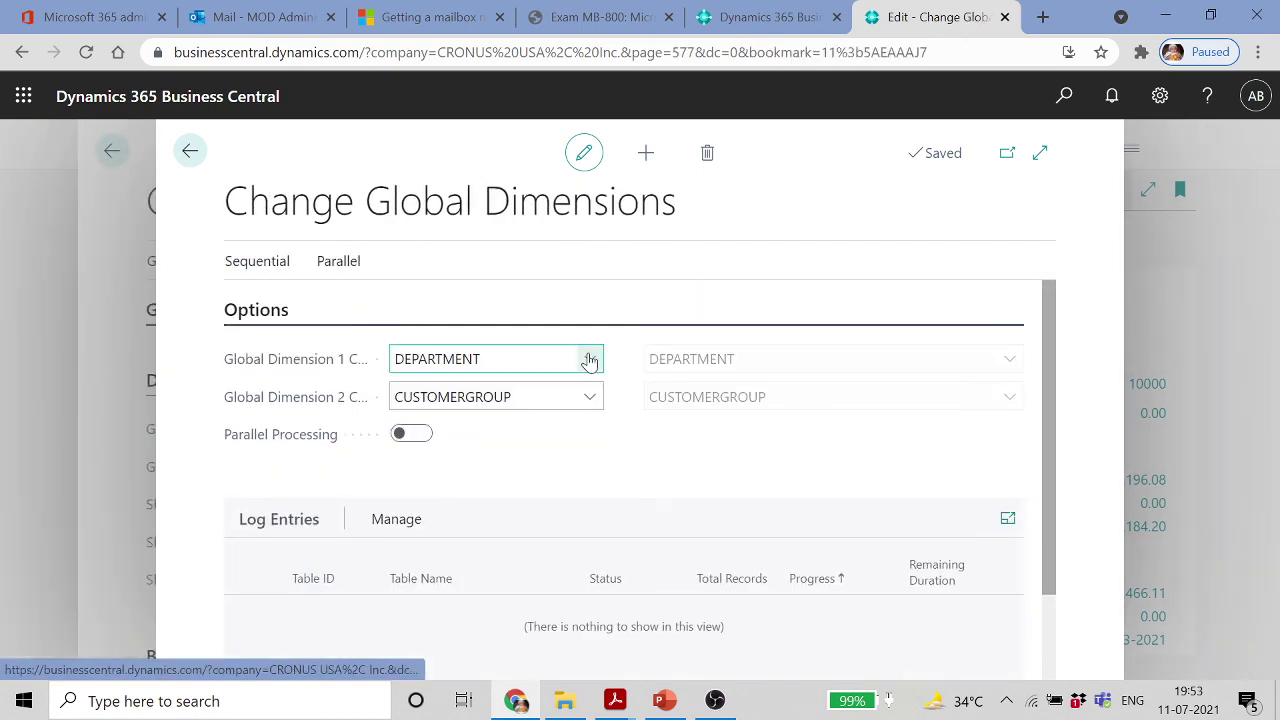
# Choose AREA as Global Dimension 1 and switch on parallel processing
pyautogui.click(594, 361)
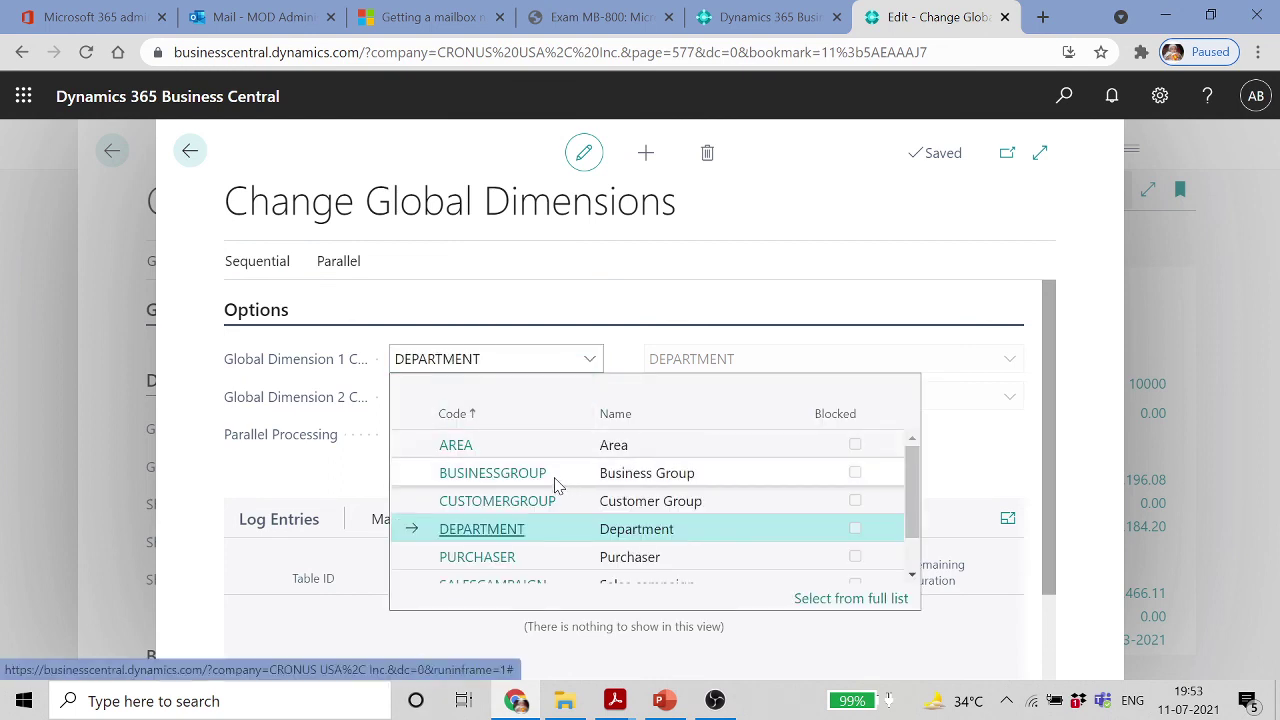
pyautogui.click(492, 450)
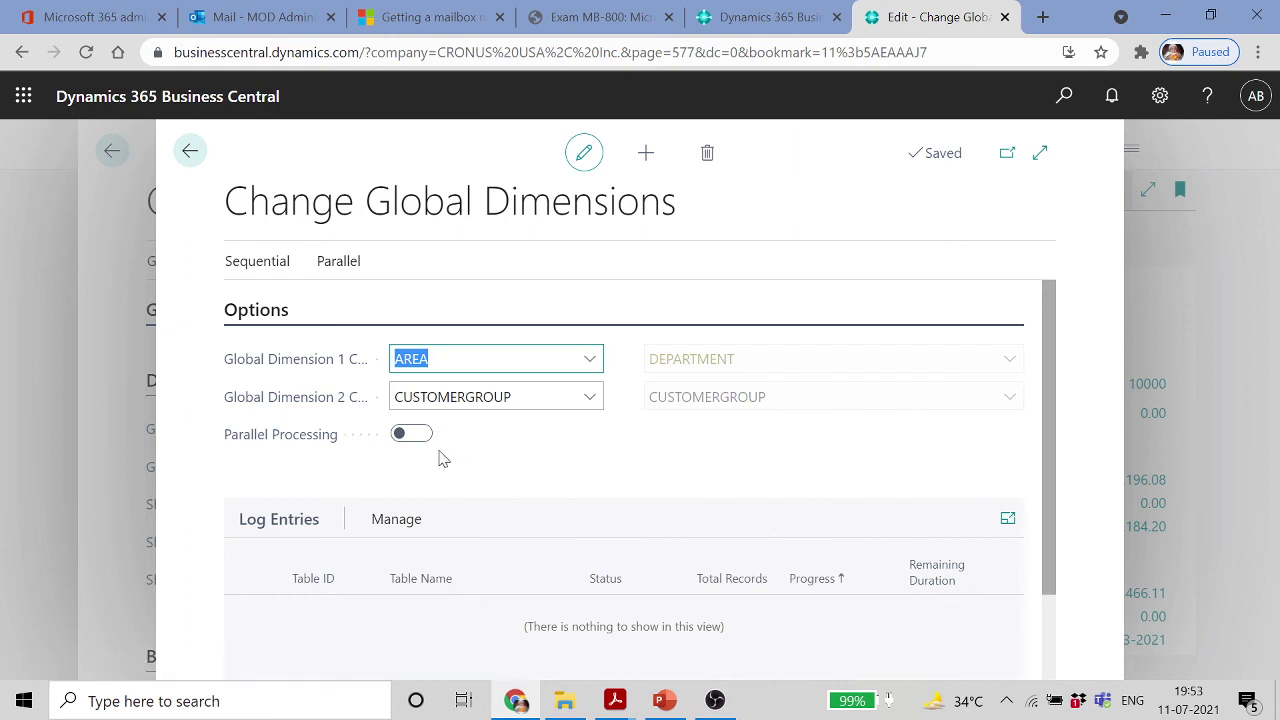
pyautogui.click(828, 362)
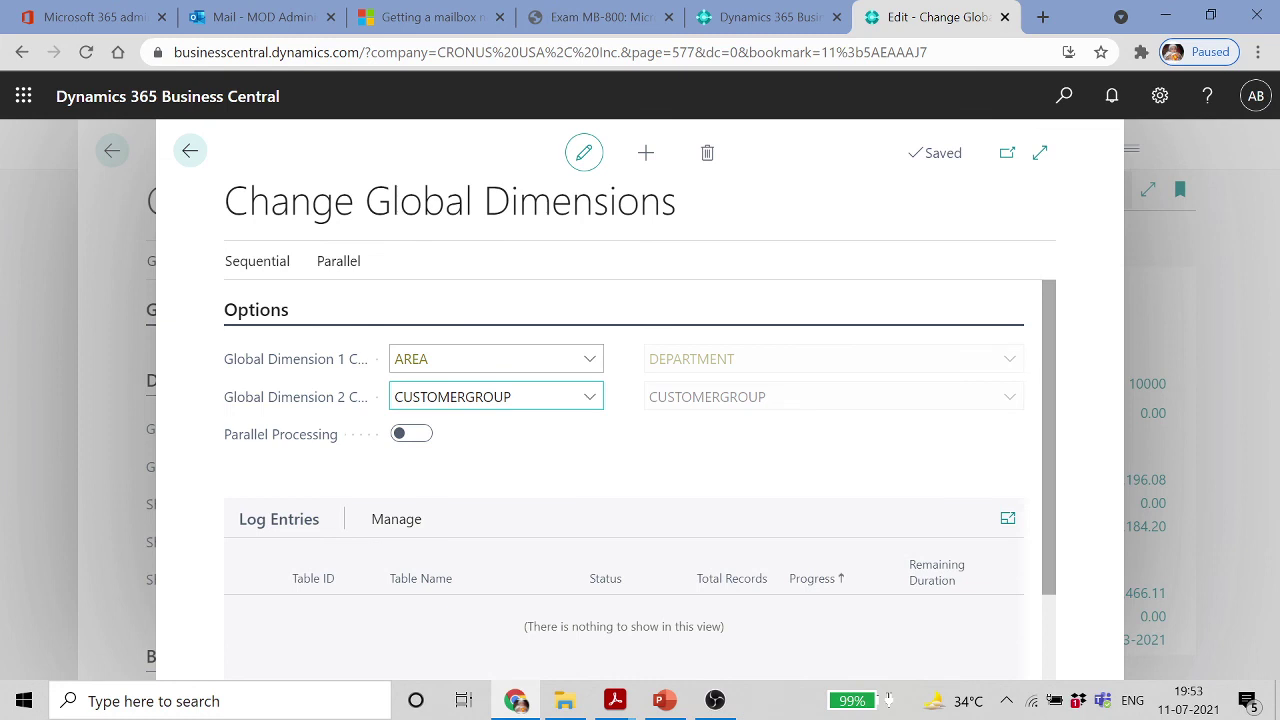
pyautogui.click(420, 436)
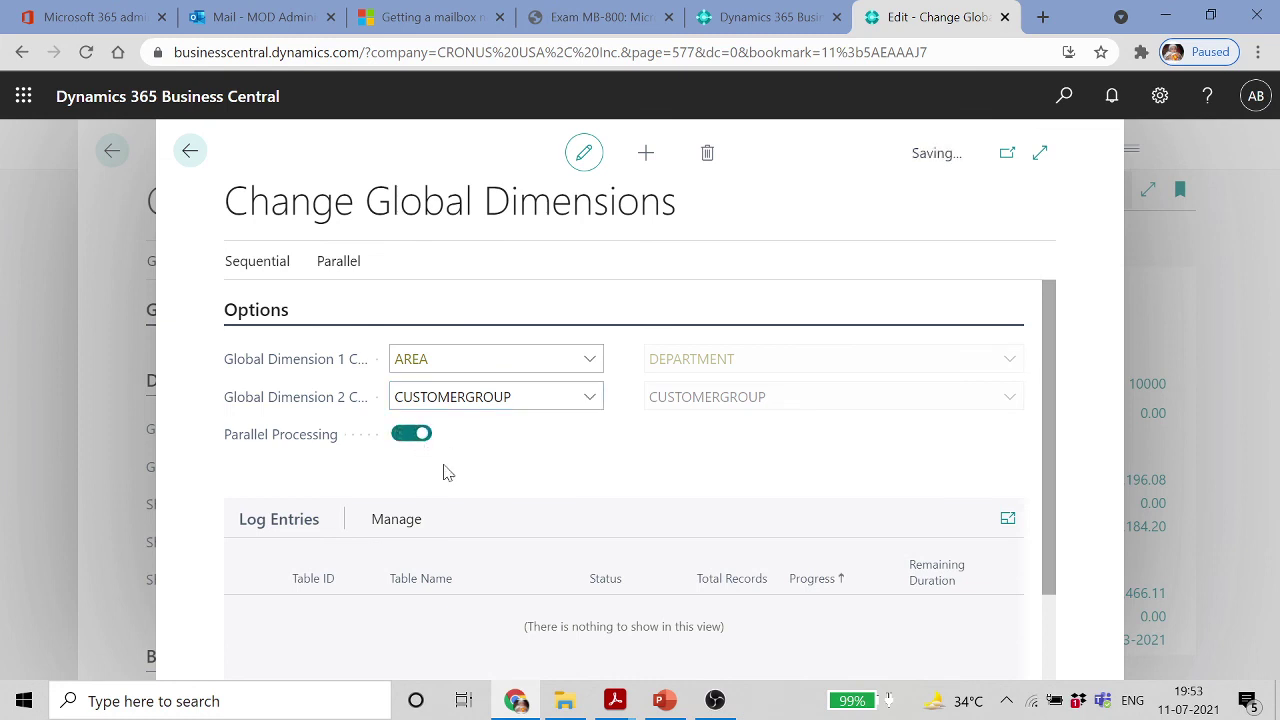
pyautogui.scroll(-1, 491, 569)
# Run Parallel > Prepare for the global dimension change
pyautogui.click(398, 411)
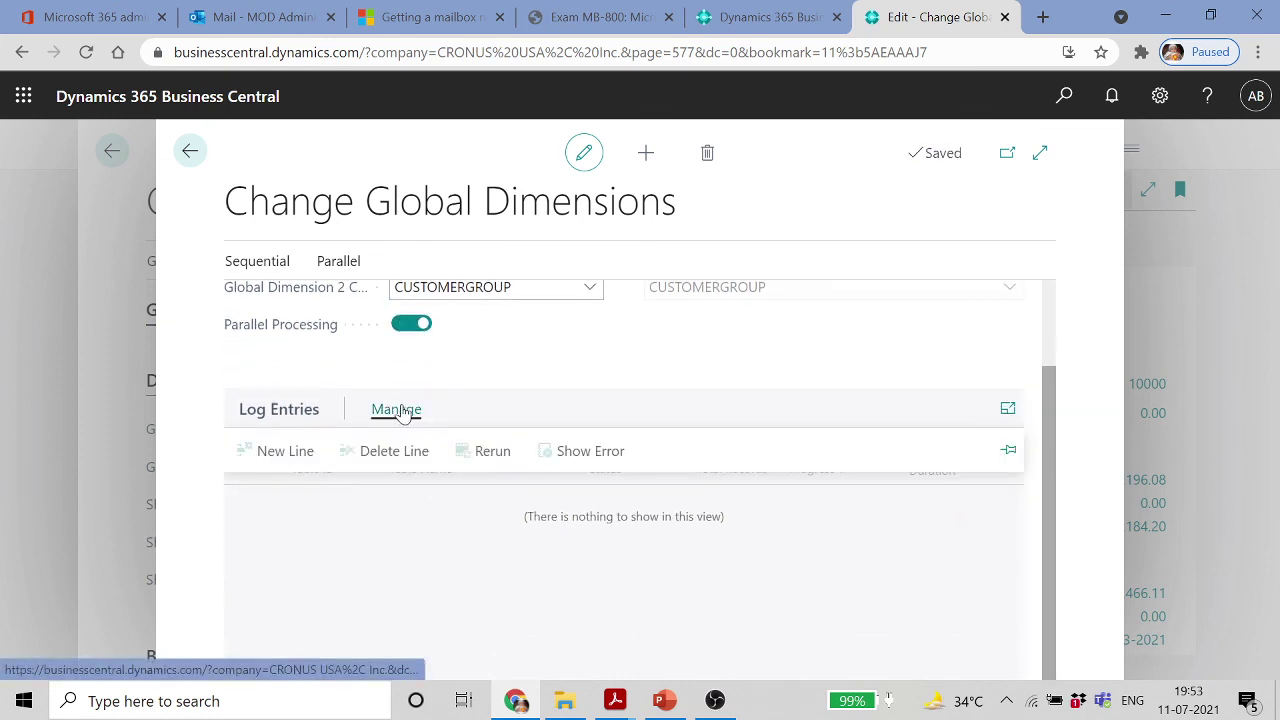
pyautogui.click(253, 412)
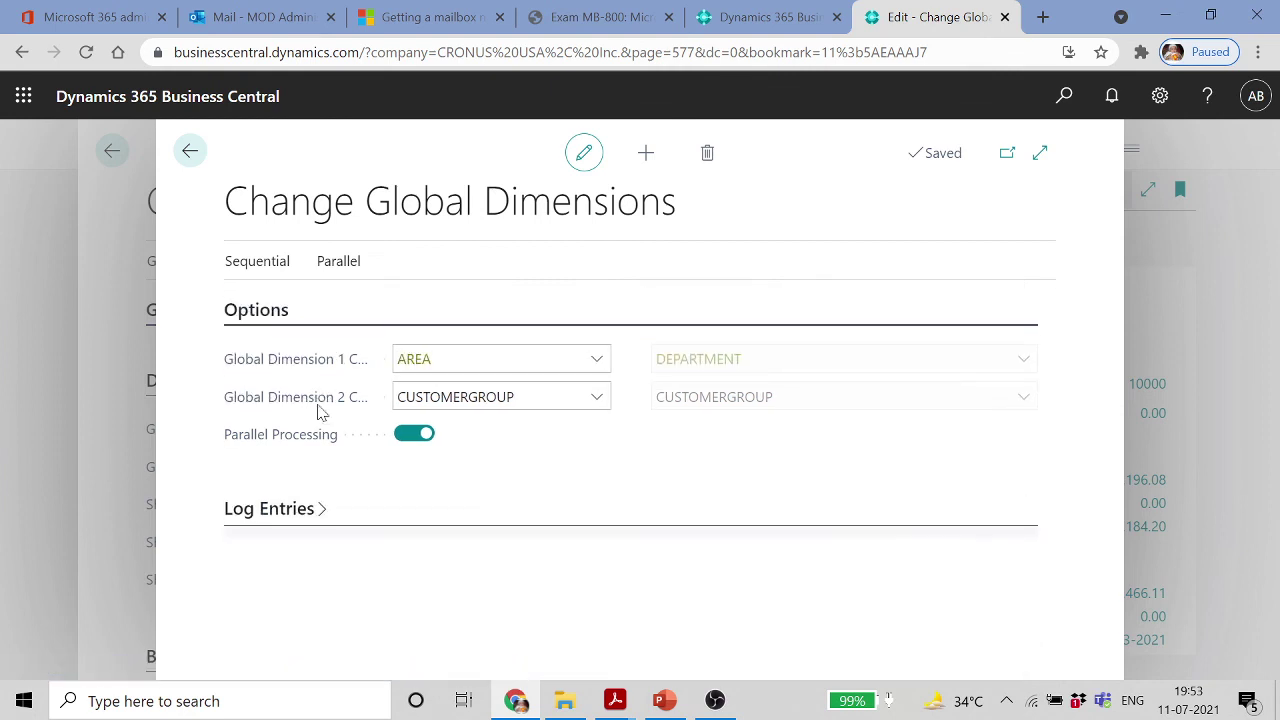
pyautogui.click(275, 260)
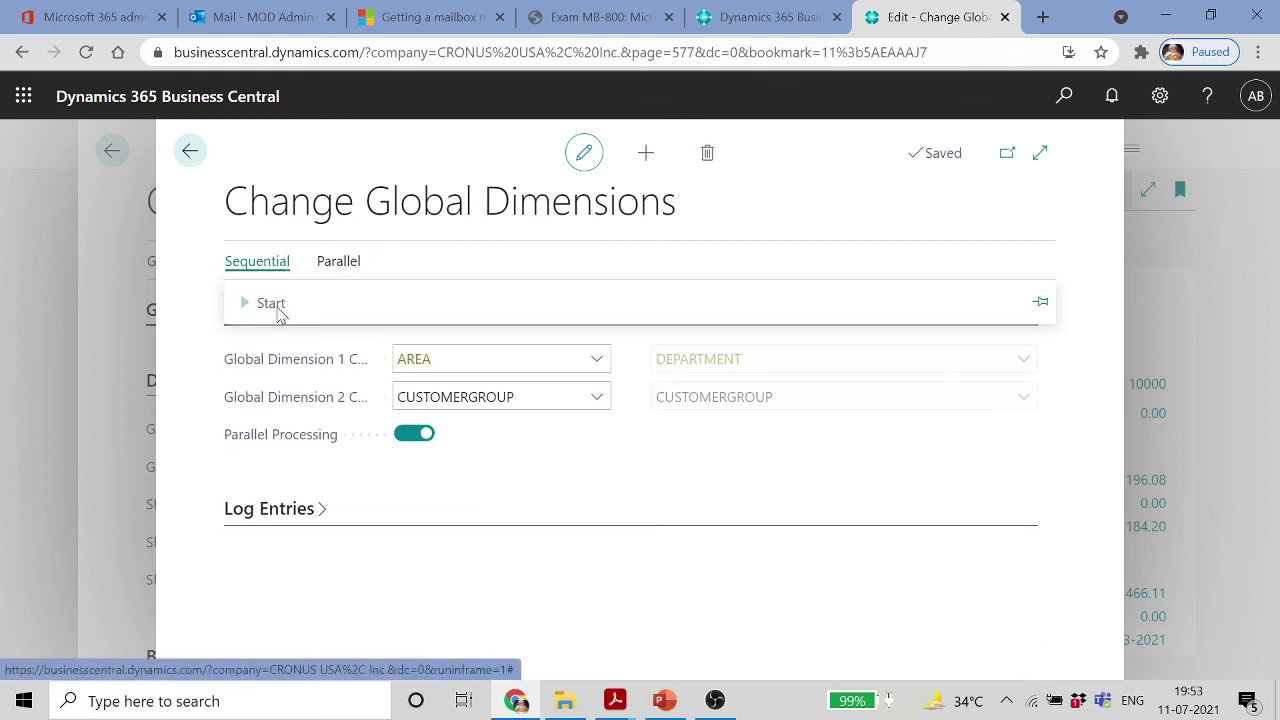
pyautogui.click(357, 262)
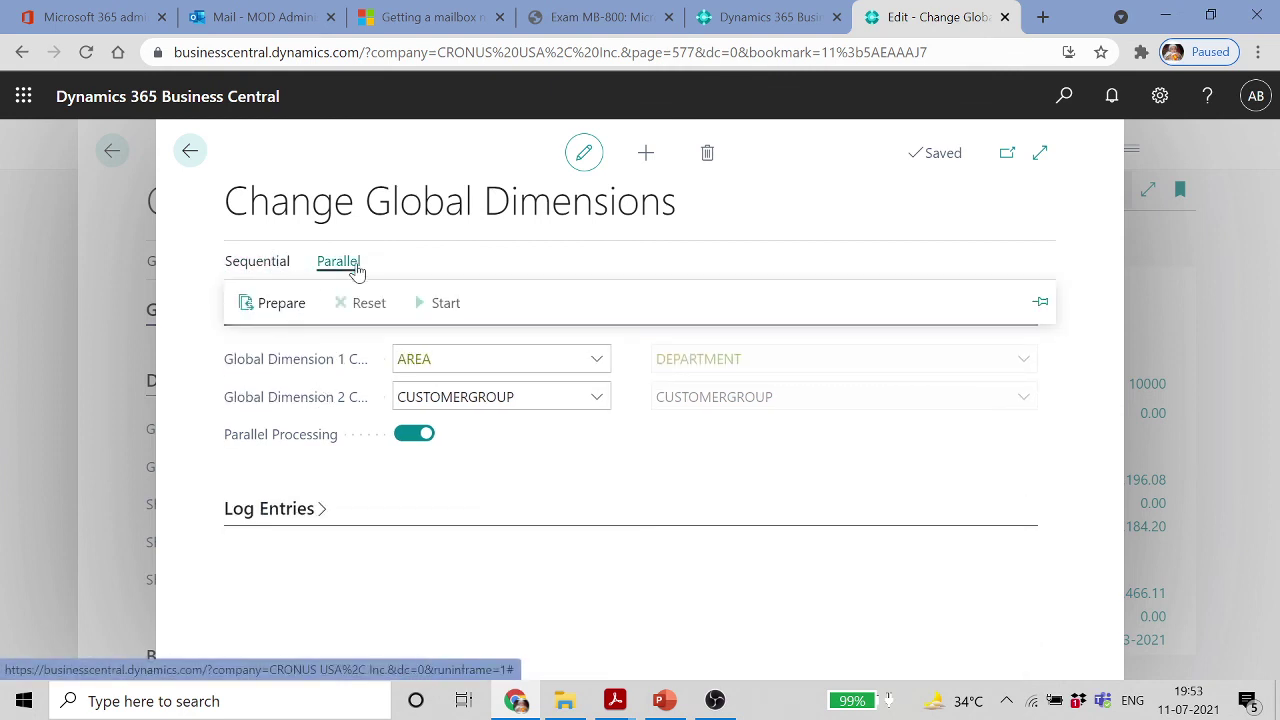
pyautogui.click(297, 307)
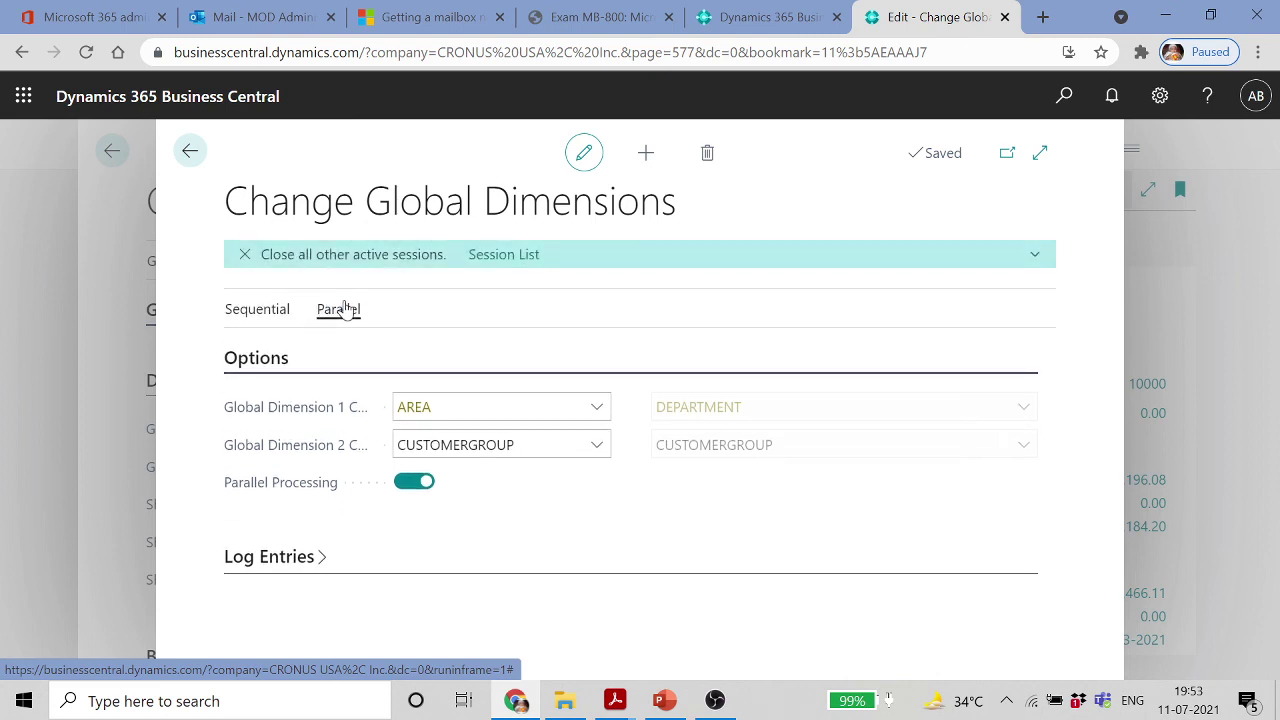
# Review the active Session List, back out to Sales Orders, and switch to PowerPoint
pyautogui.click(515, 257)
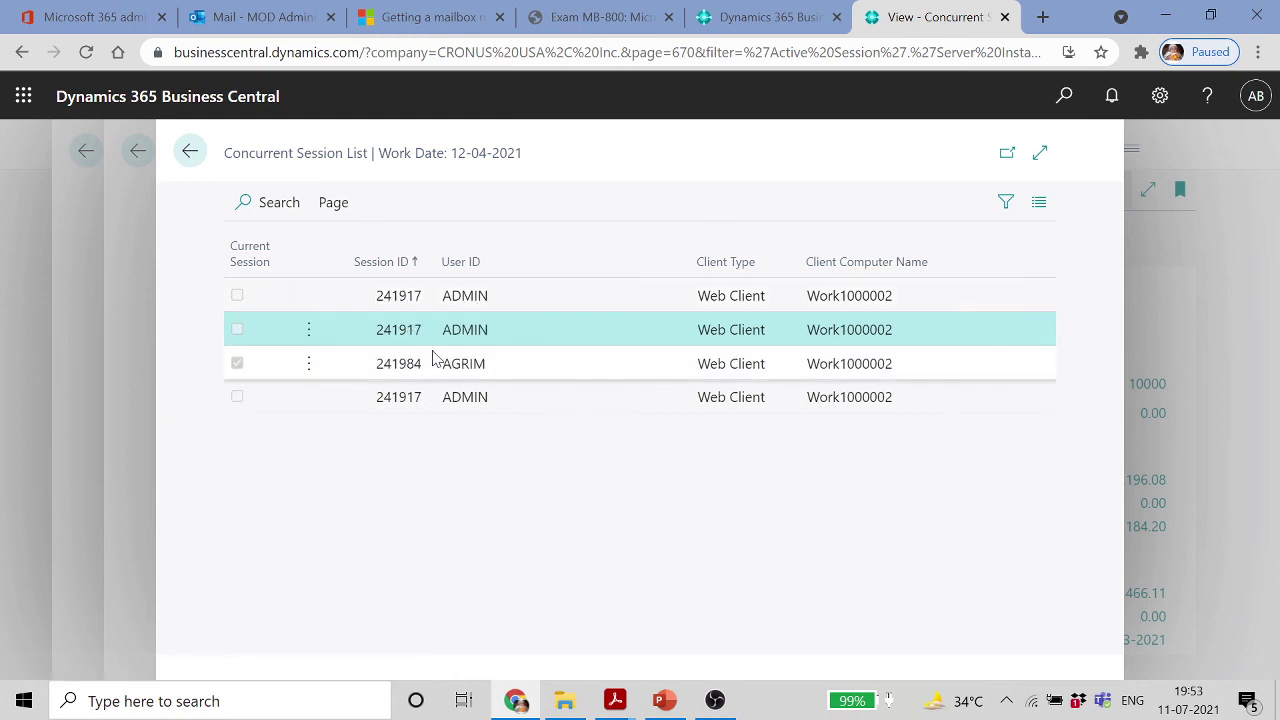
pyautogui.click(190, 152)
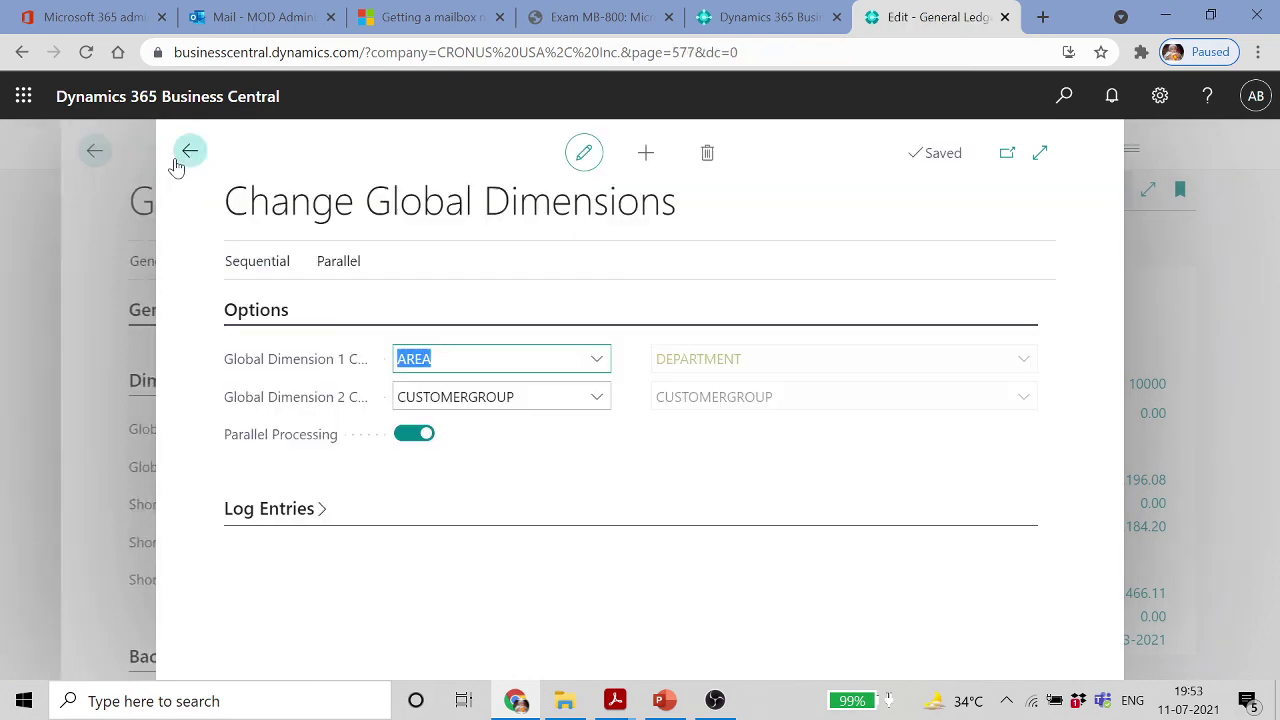
pyautogui.click(190, 152)
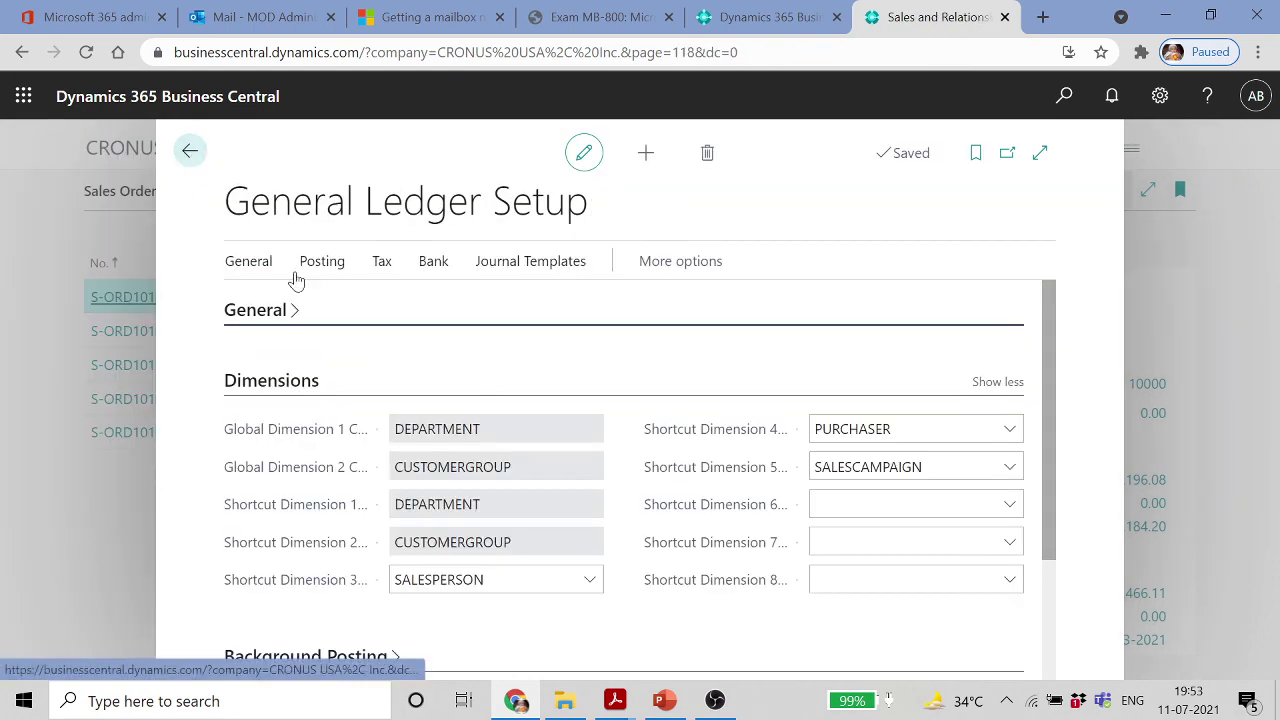
pyautogui.click(190, 152)
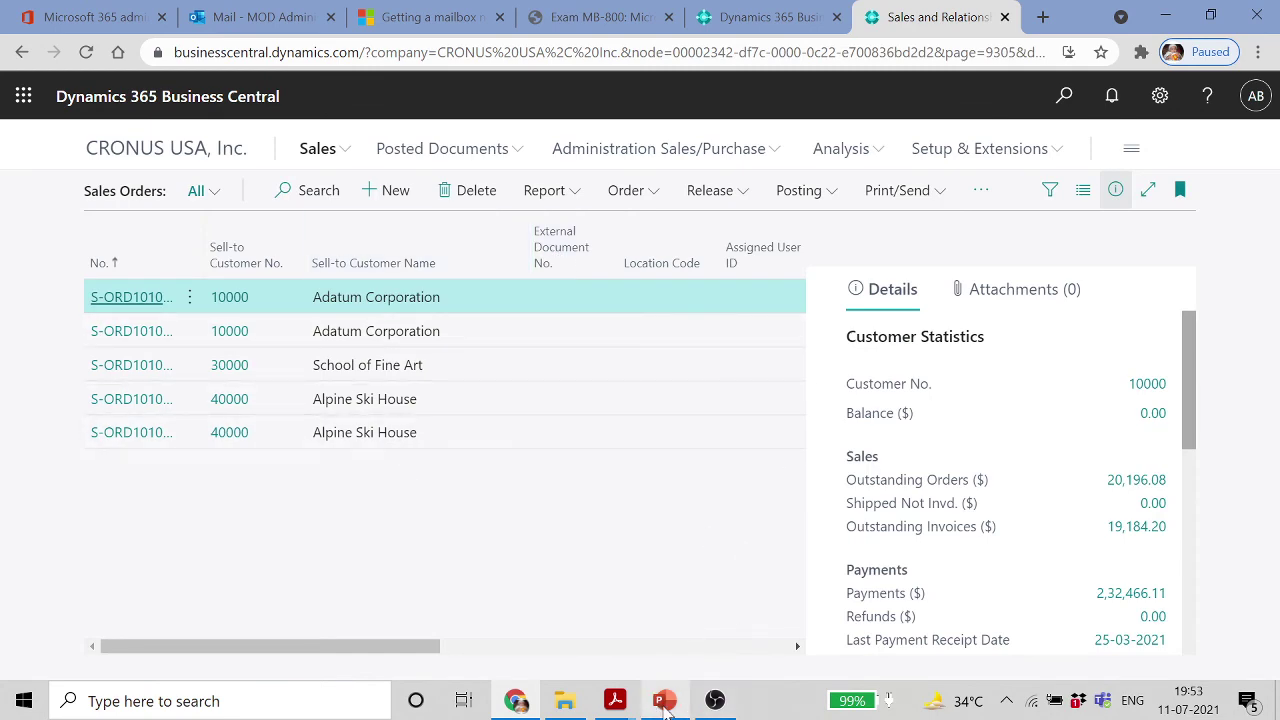
pyautogui.click(647, 697)
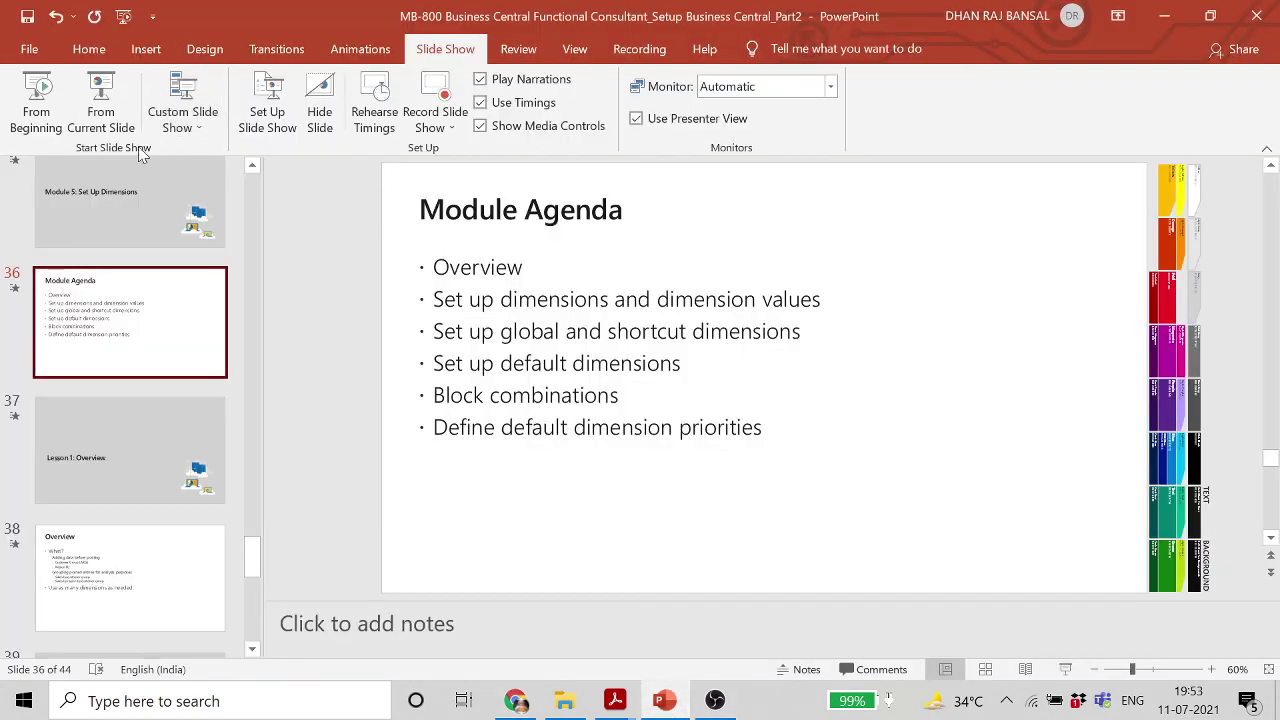
# Show the Module Agenda slide full-screen, end the show, and return to Business Central
pyautogui.click(104, 120)
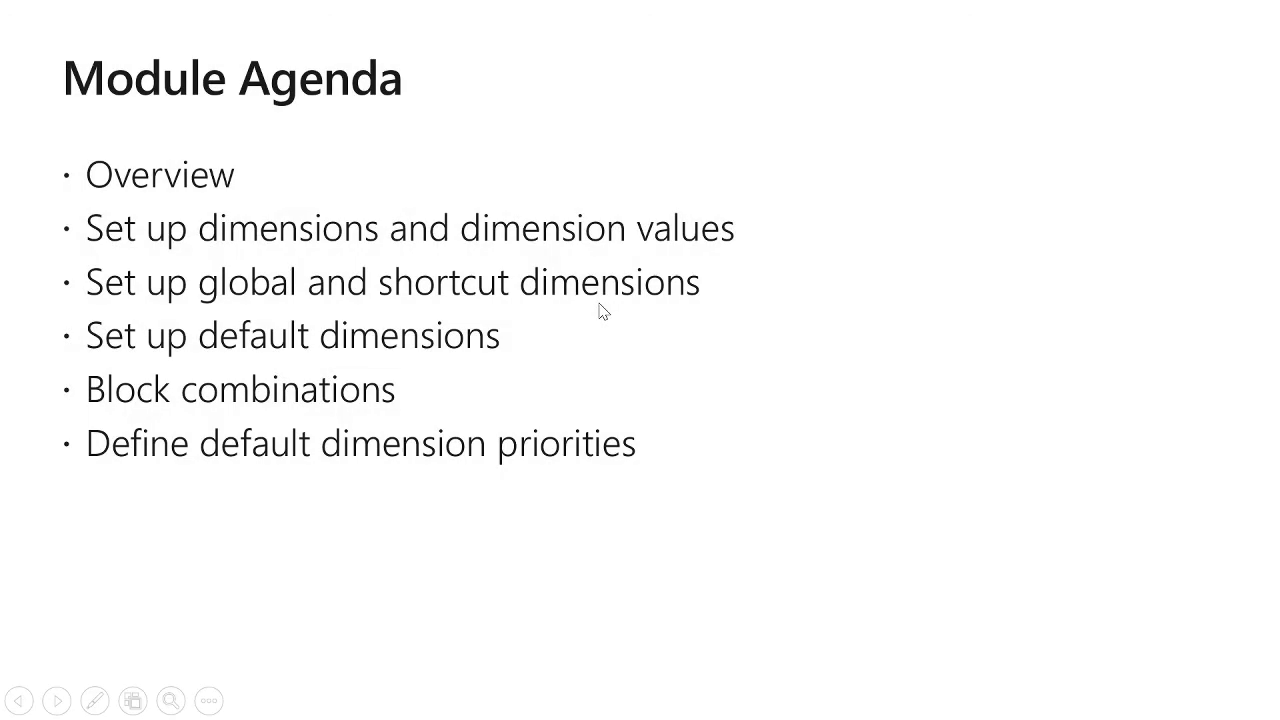
pyautogui.press('Escape')
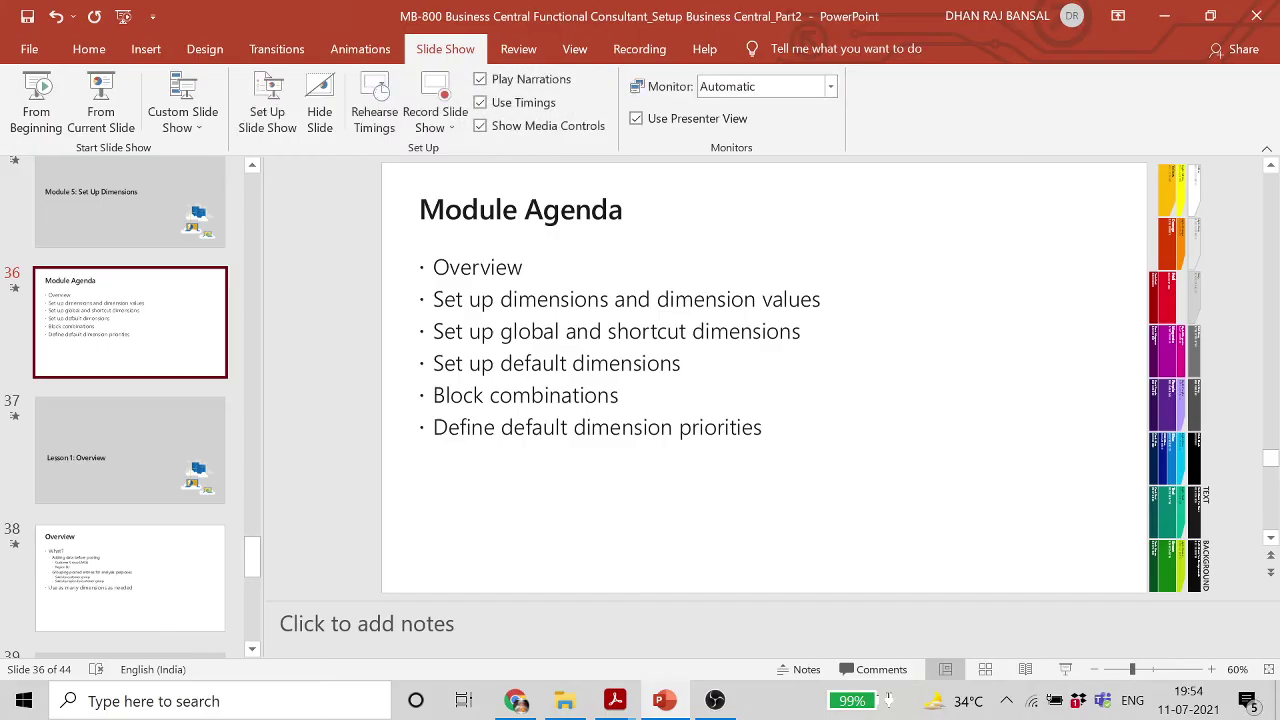
pyautogui.click(510, 698)
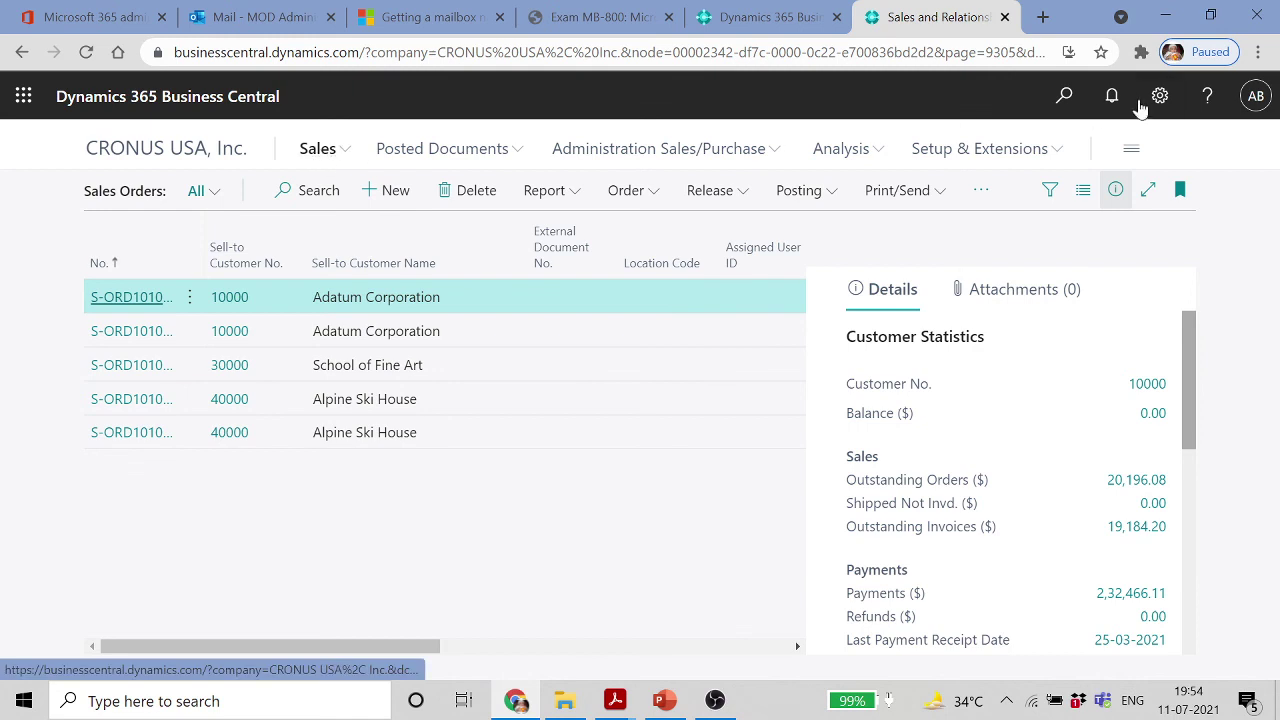
# Open the default dimensions of G/L account 10100 Checking and dismiss the teaching tips
pyautogui.click(1062, 110)
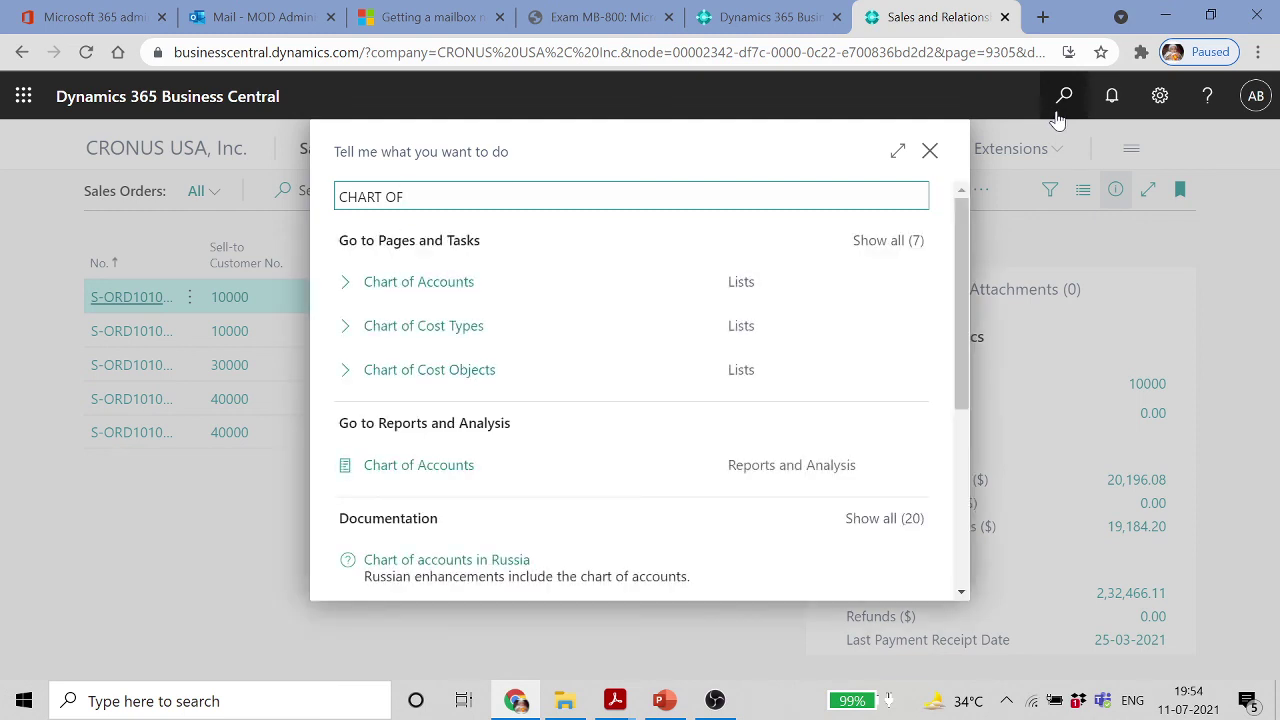
pyautogui.click(455, 282)
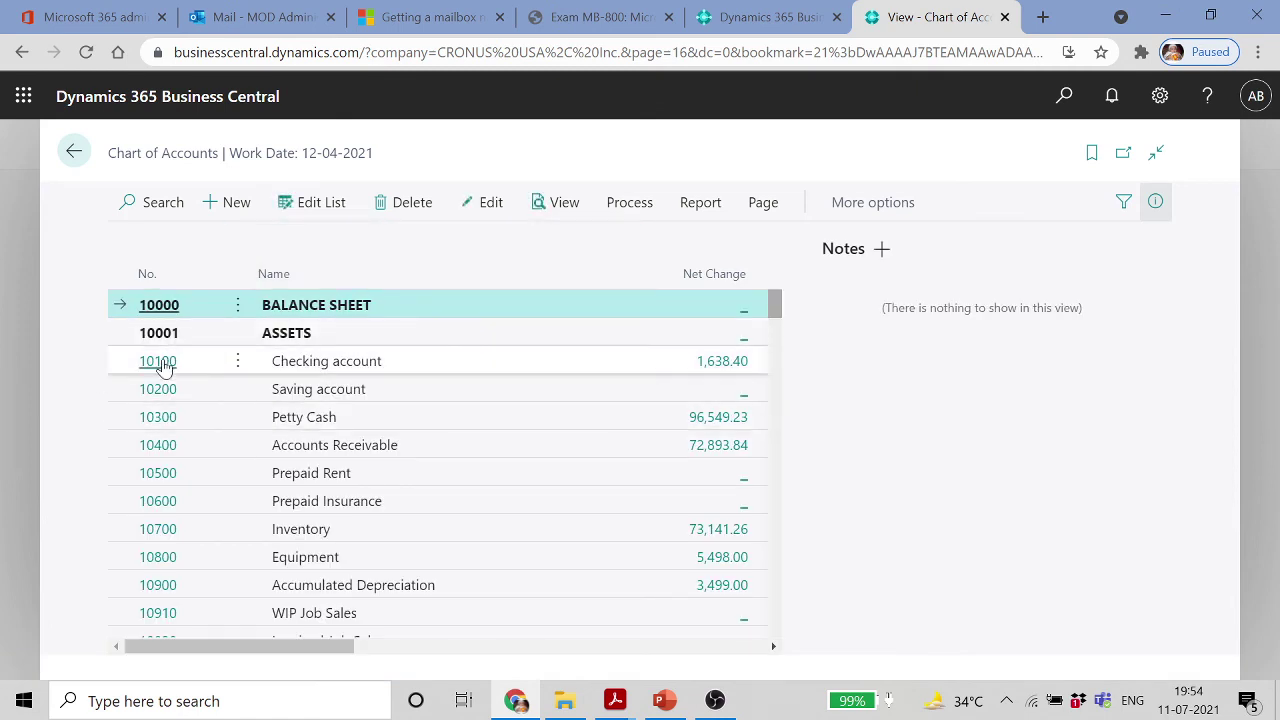
pyautogui.click(163, 366)
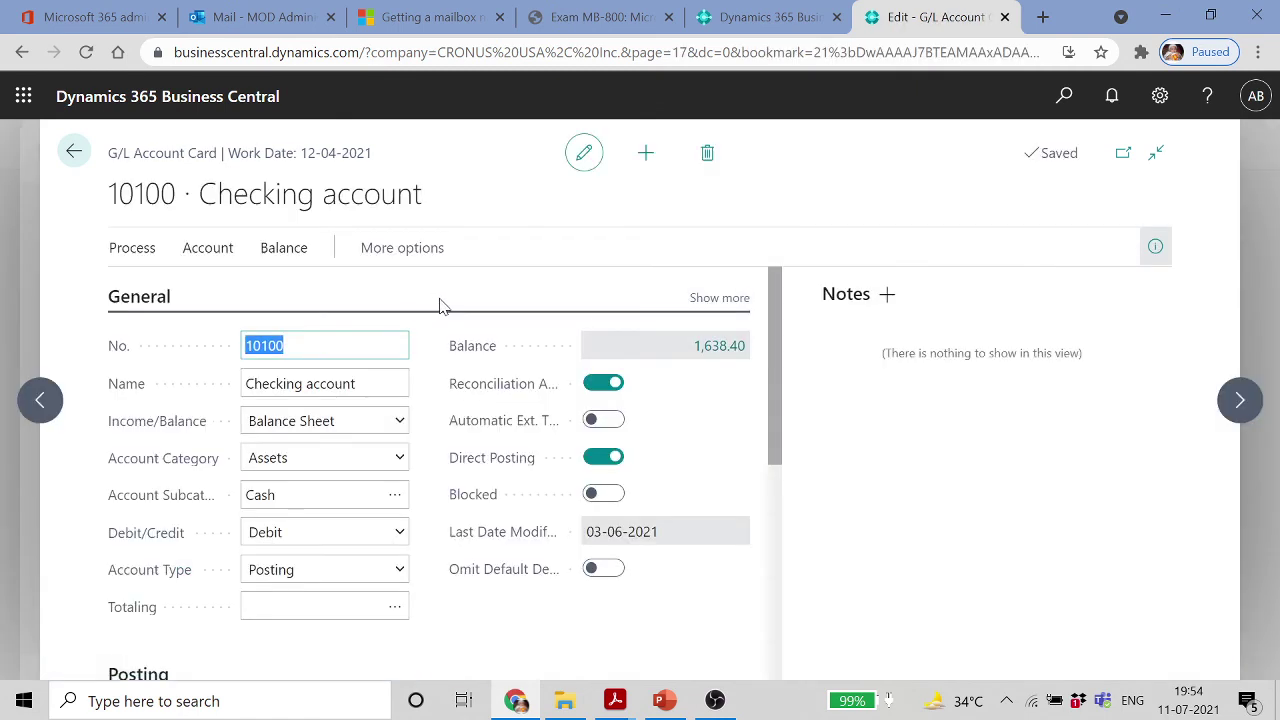
pyautogui.click(132, 250)
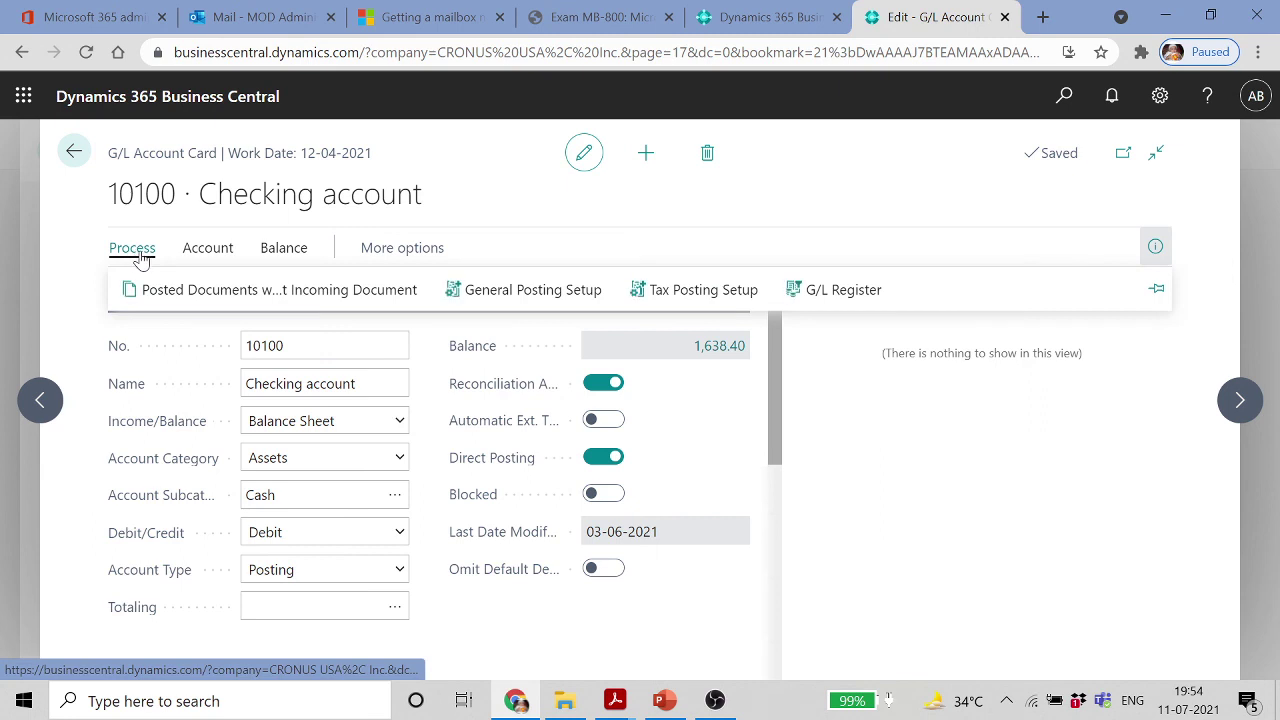
pyautogui.click(207, 248)
pyautogui.click(415, 290)
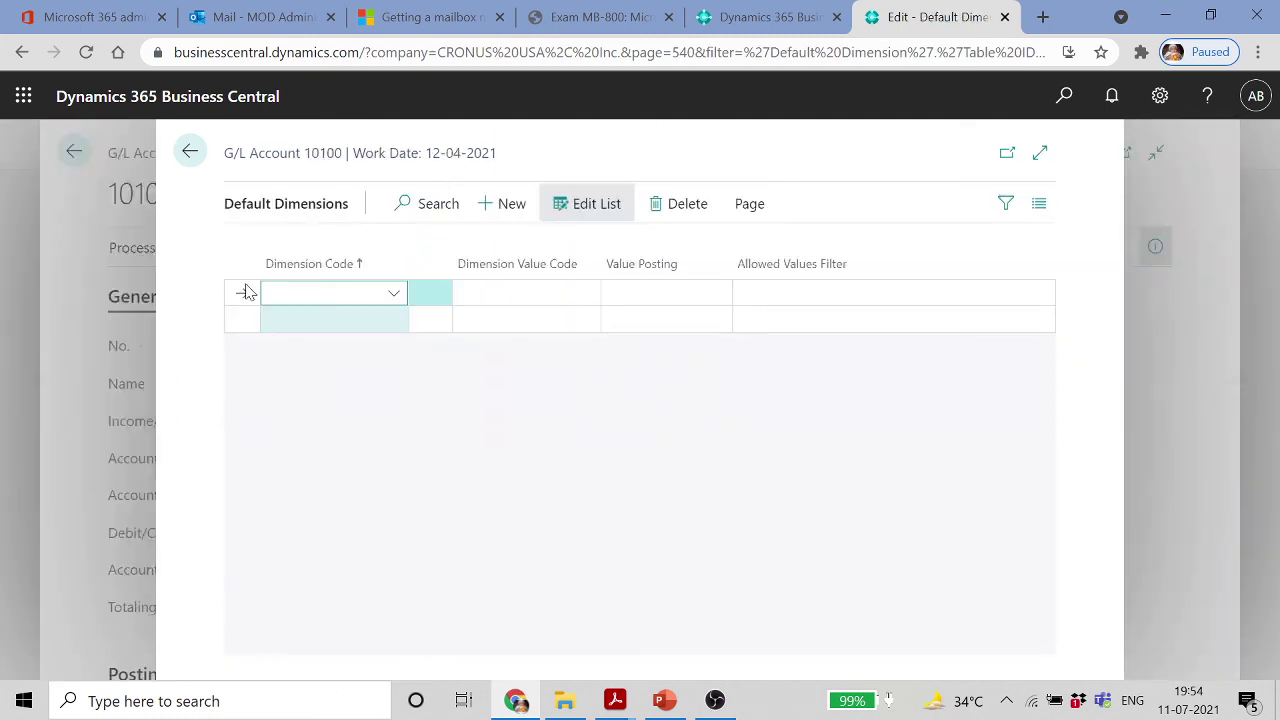
pyautogui.click(357, 491)
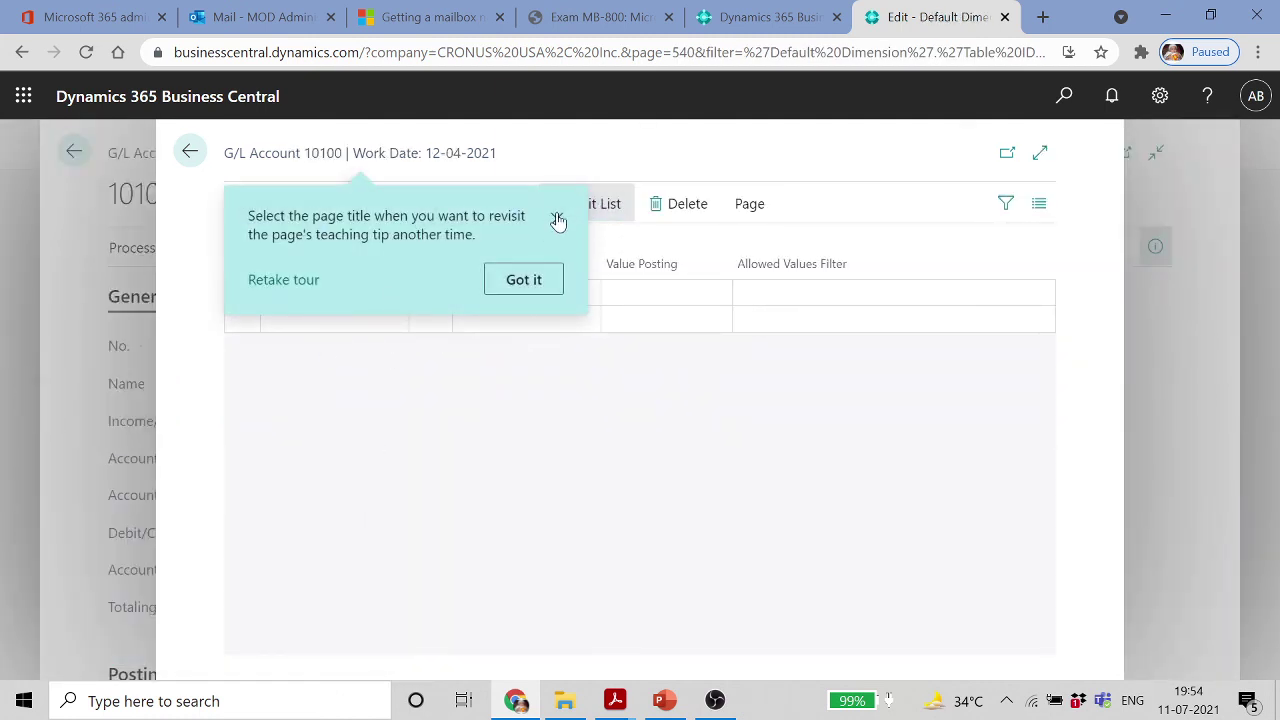
pyautogui.click(556, 219)
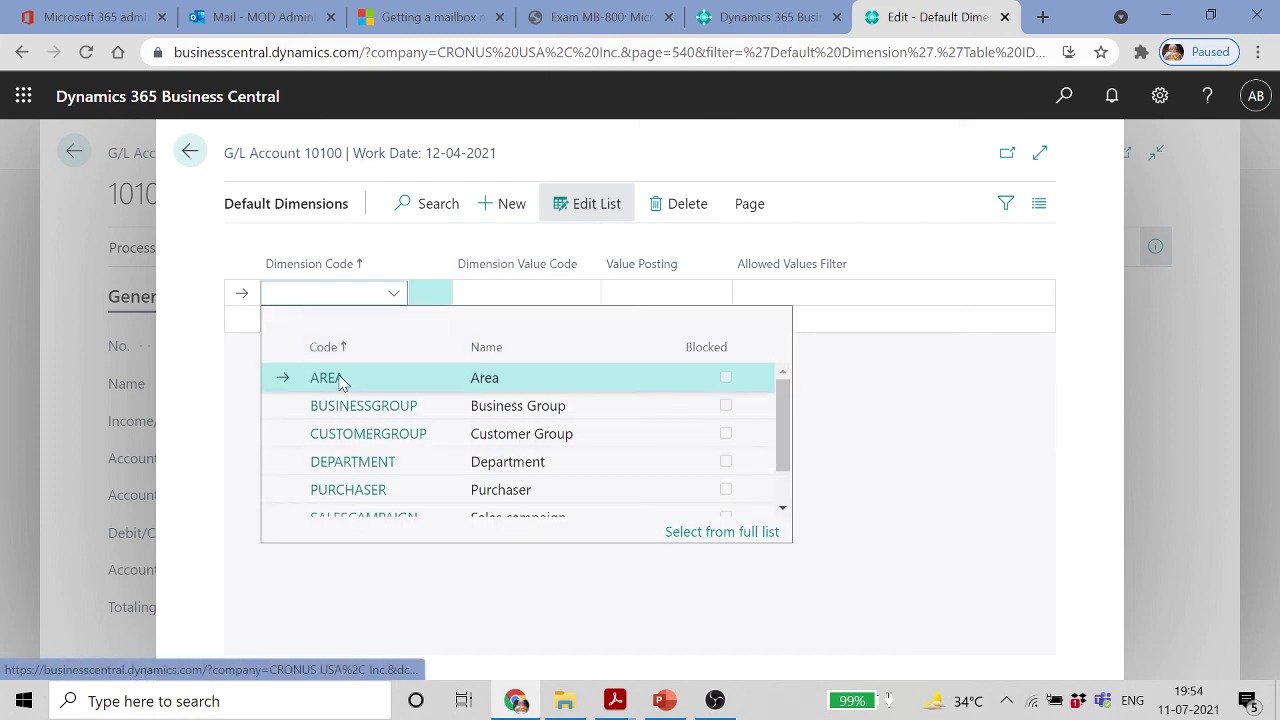
# Add default dimension DEPARTMENT, value ADM, with Code Mandatory value posting, then close
pyautogui.click(390, 465)
pyautogui.click(586, 294)
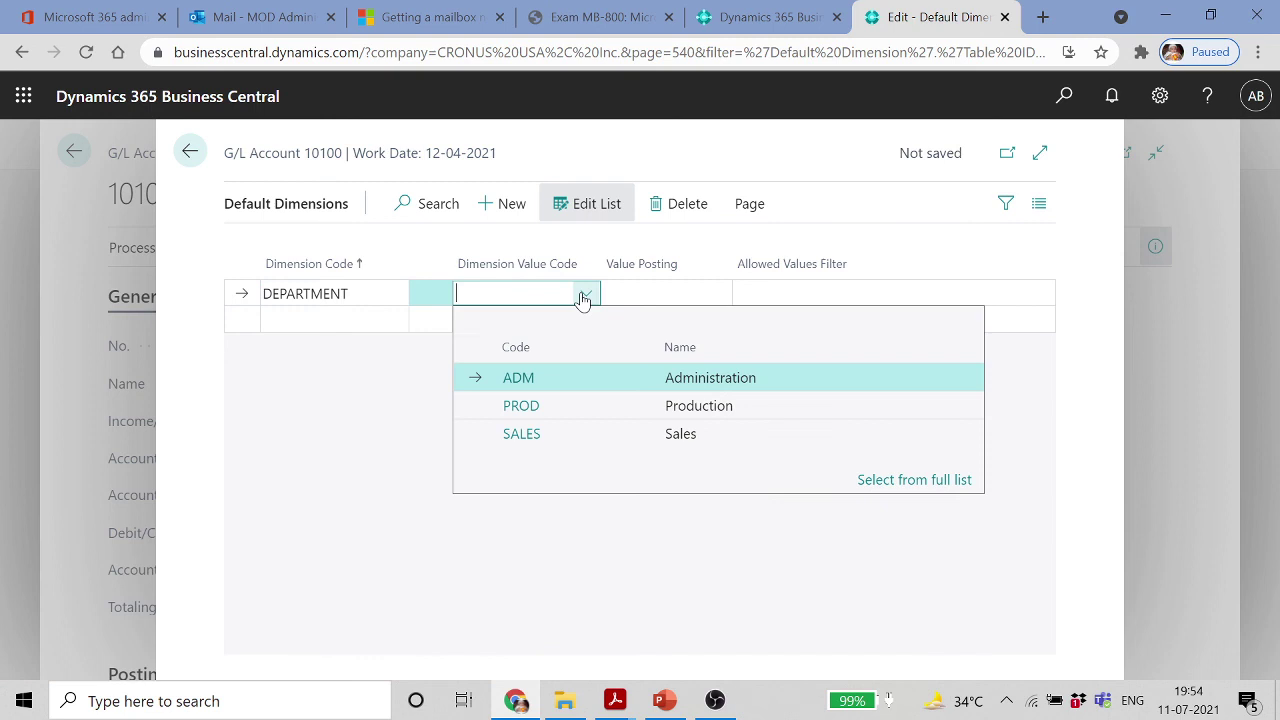
pyautogui.click(531, 380)
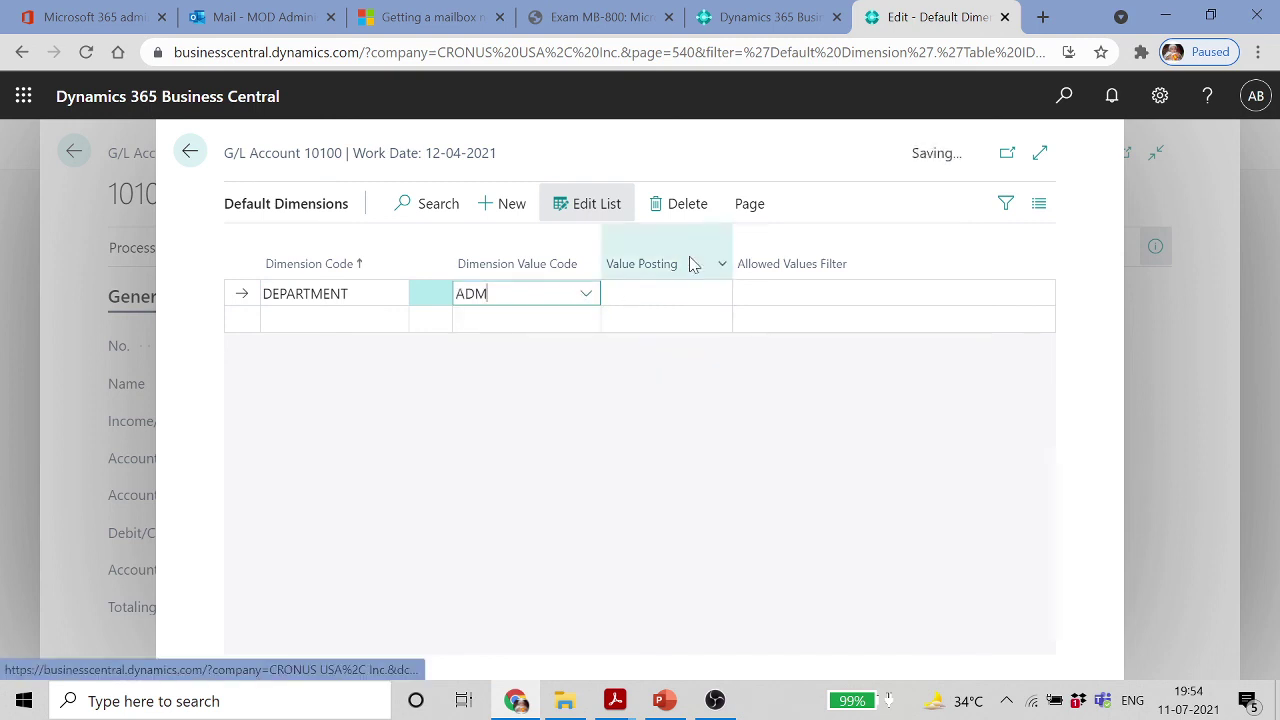
pyautogui.click(654, 303)
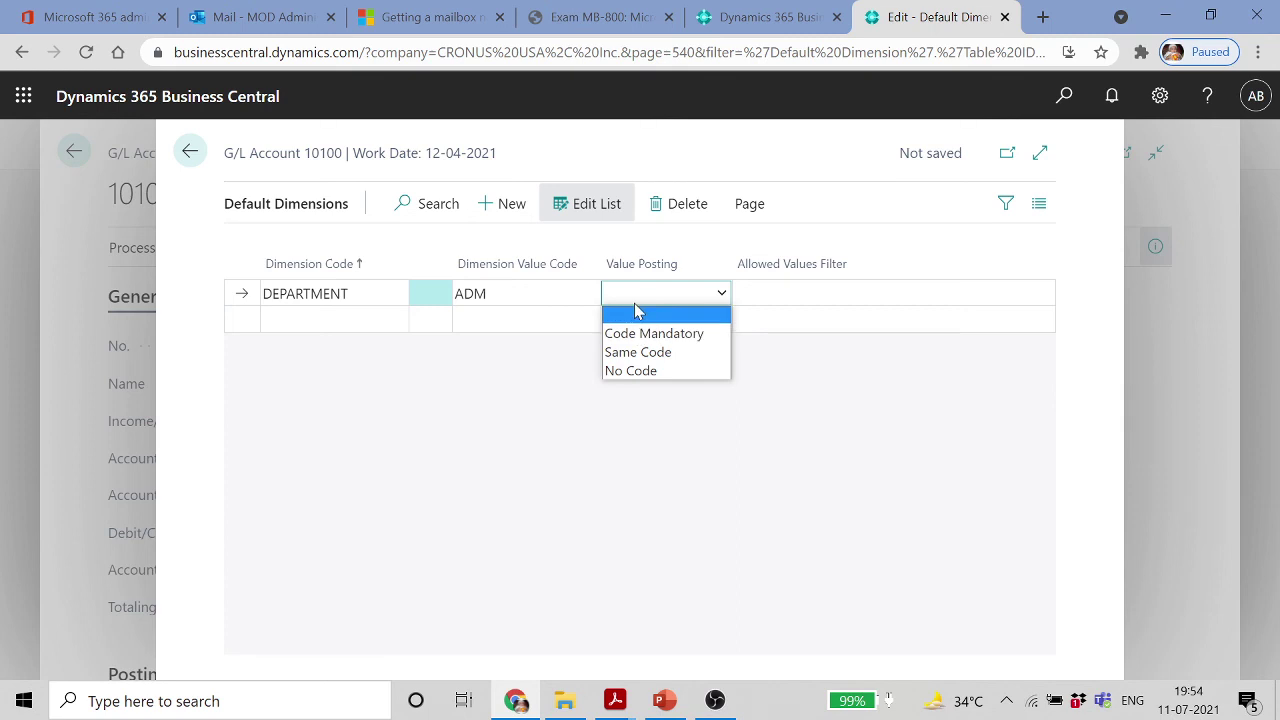
pyautogui.click(781, 303)
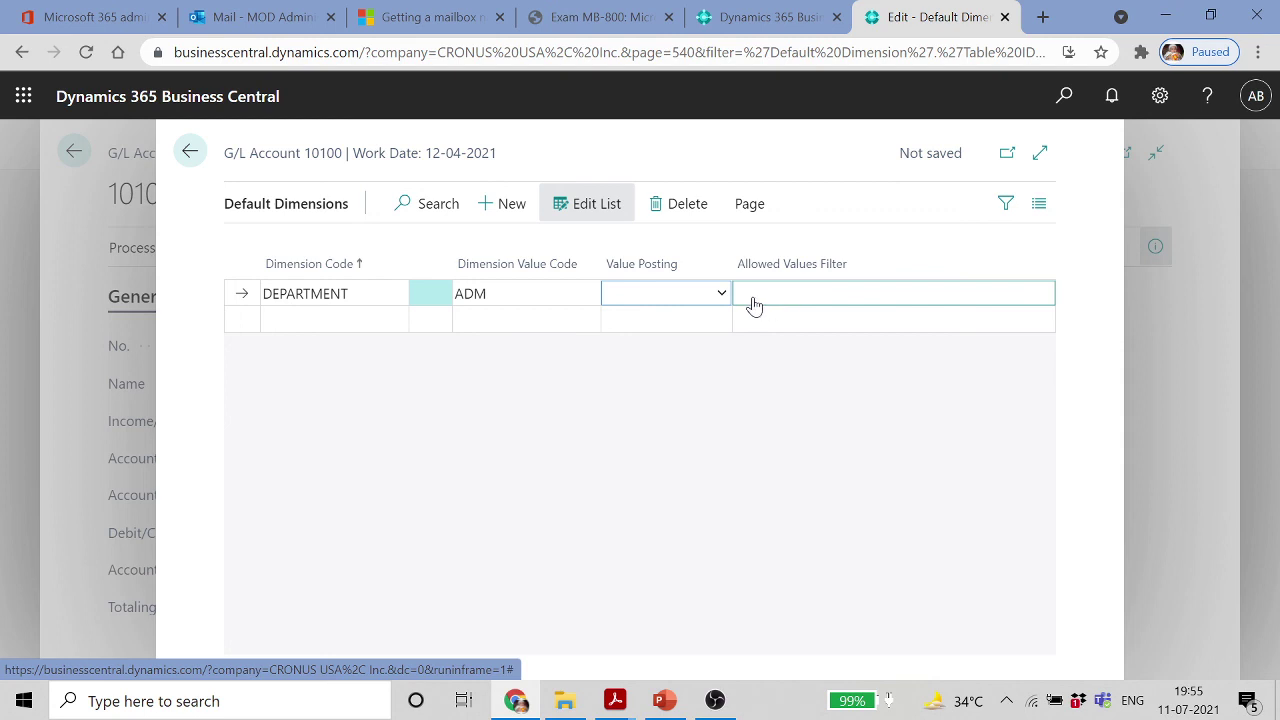
pyautogui.click(720, 293)
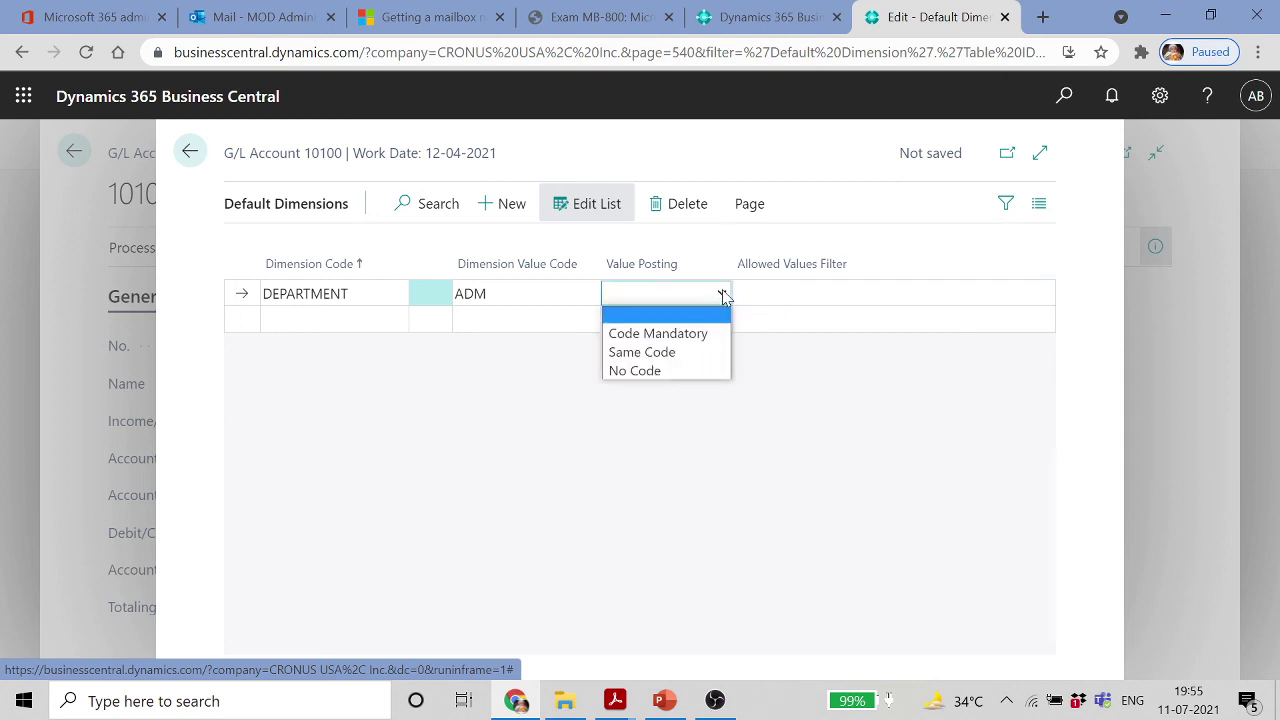
pyautogui.click(680, 339)
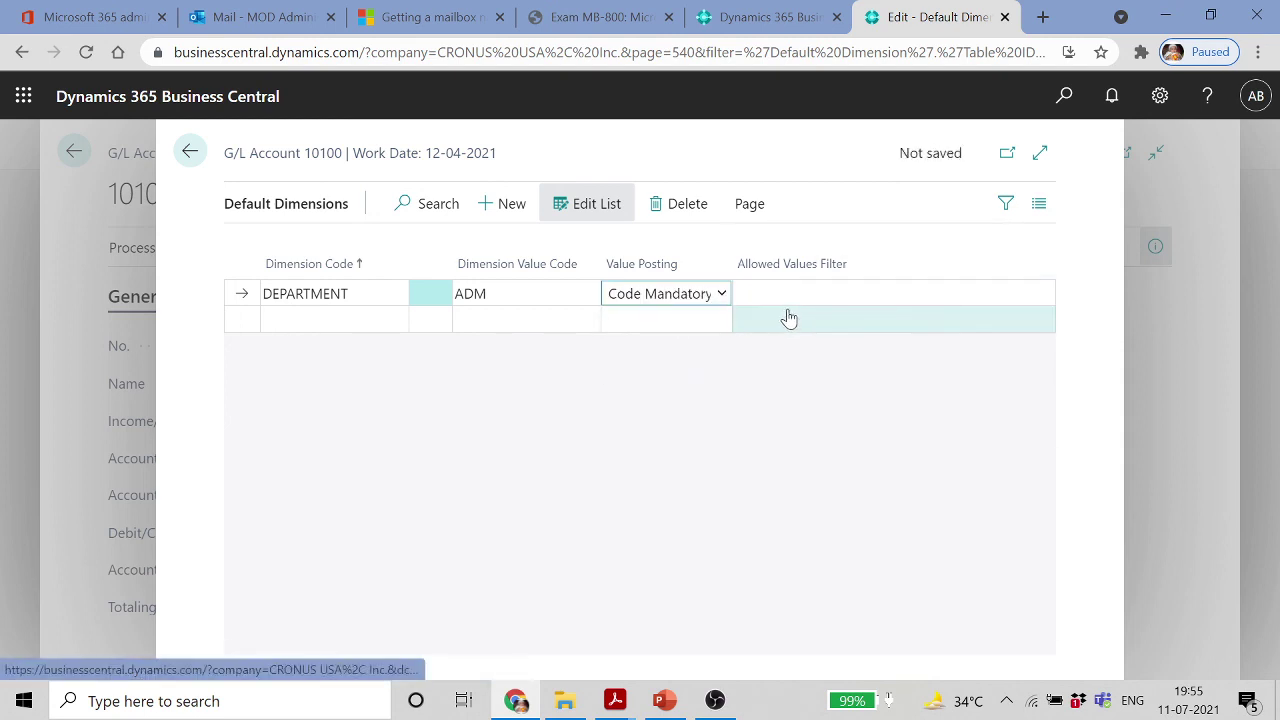
pyautogui.click(190, 152)
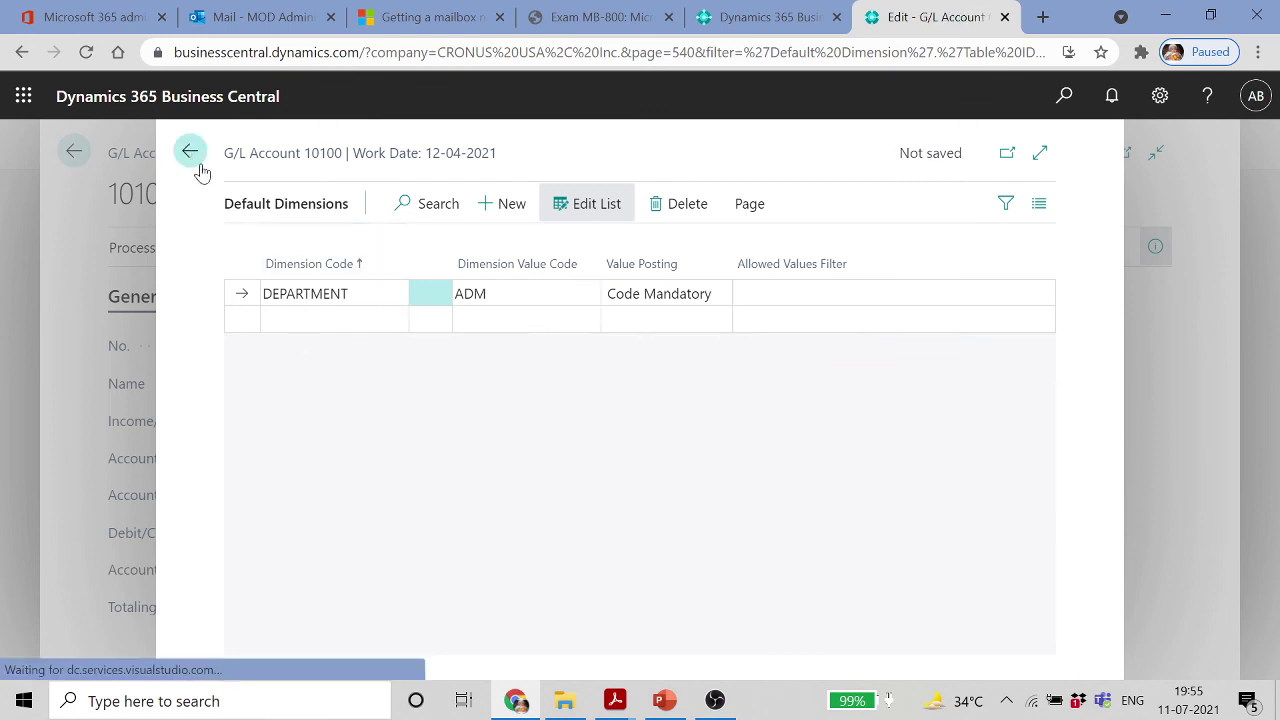
# Open the default dimensions of G/L account 10300 Petty Cash
pyautogui.click(74, 152)
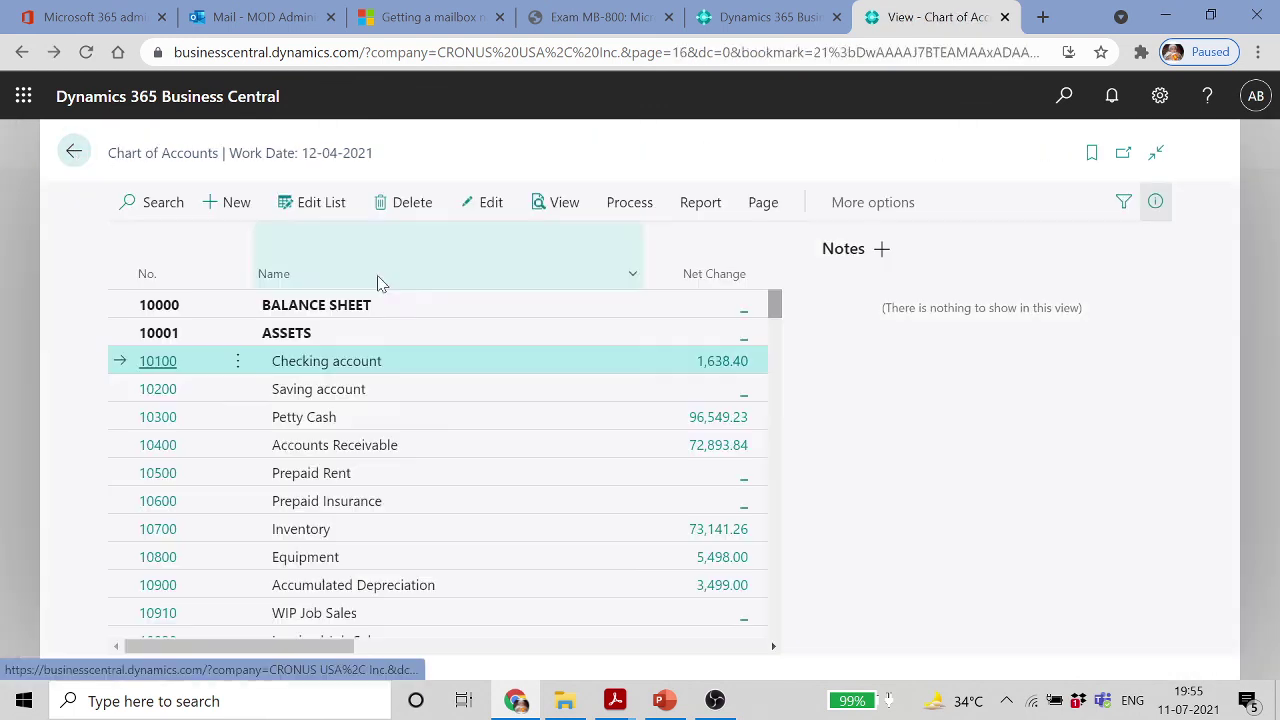
pyautogui.click(160, 417)
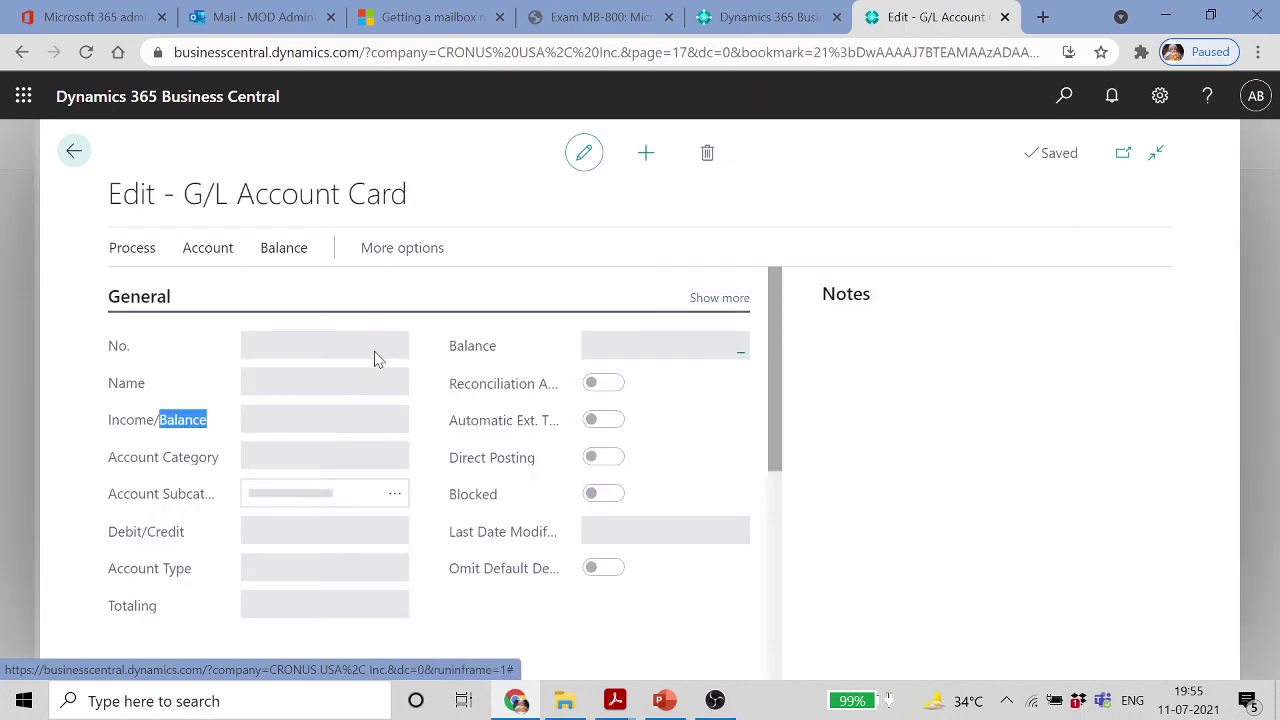
pyautogui.click(210, 250)
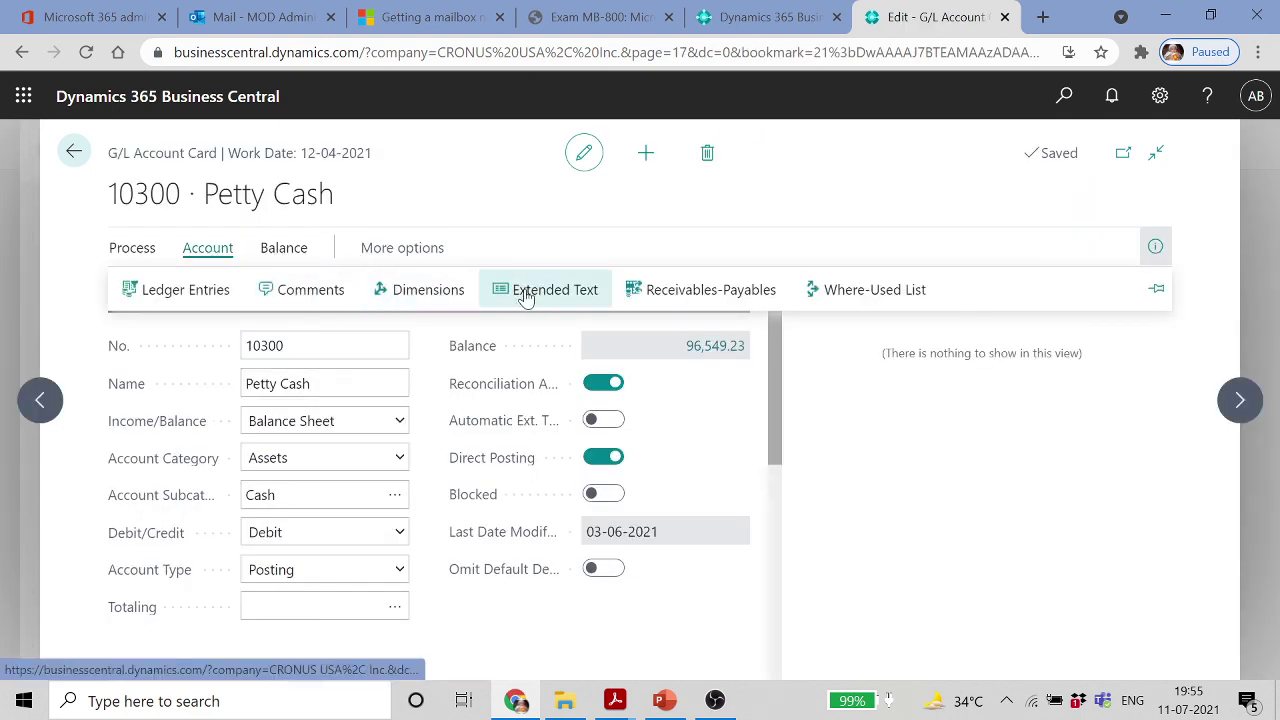
pyautogui.click(420, 289)
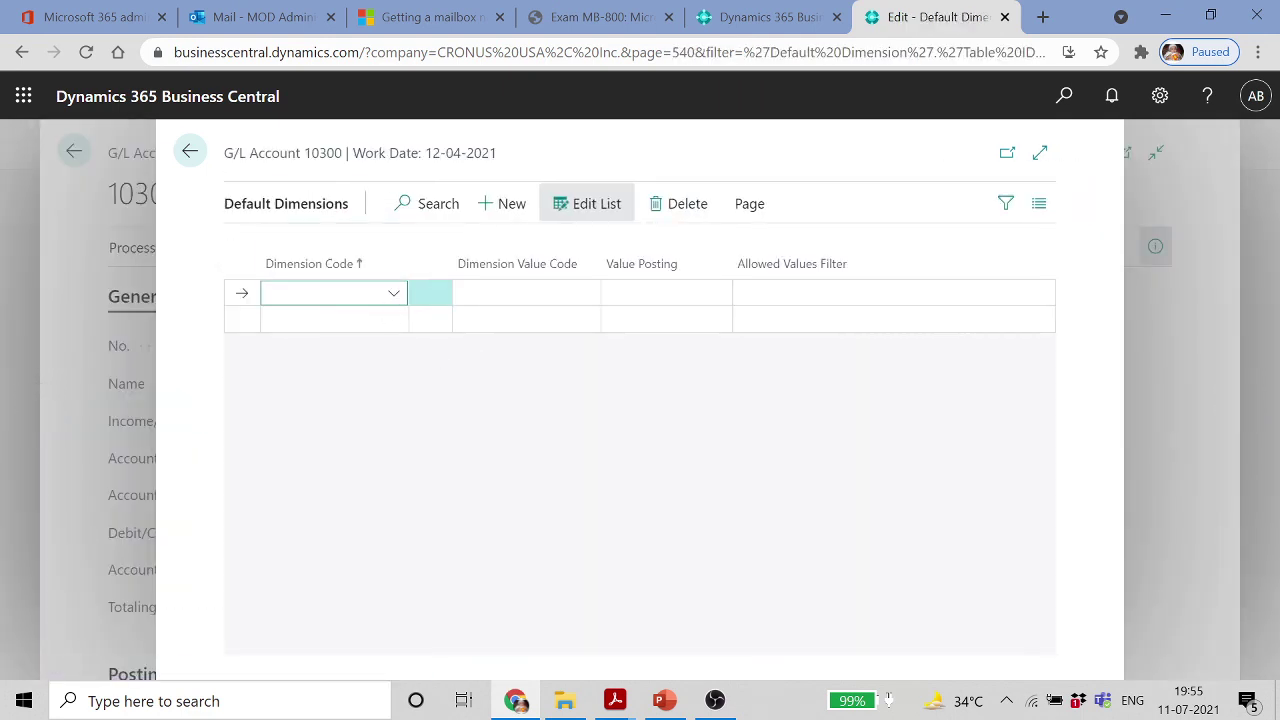
# Add default dimension DEPARTMENT, value SALES, with Same Code value posting
pyautogui.click(392, 293)
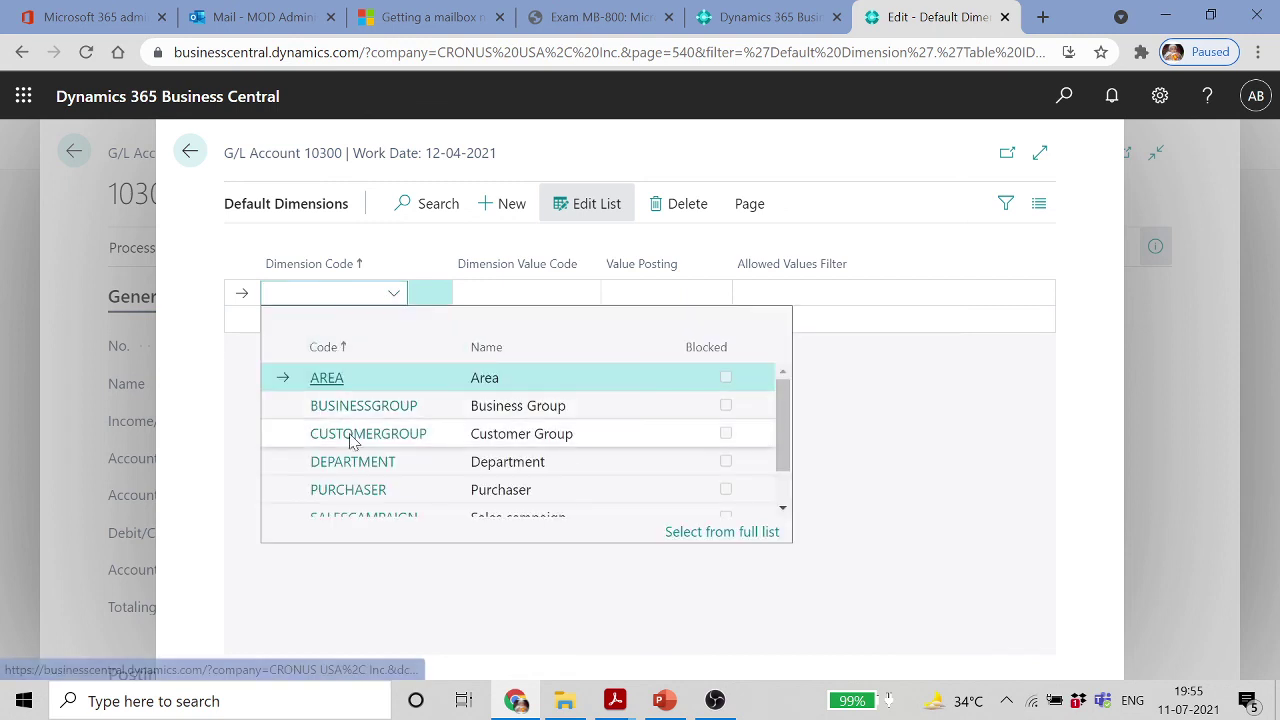
pyautogui.click(356, 471)
pyautogui.click(585, 295)
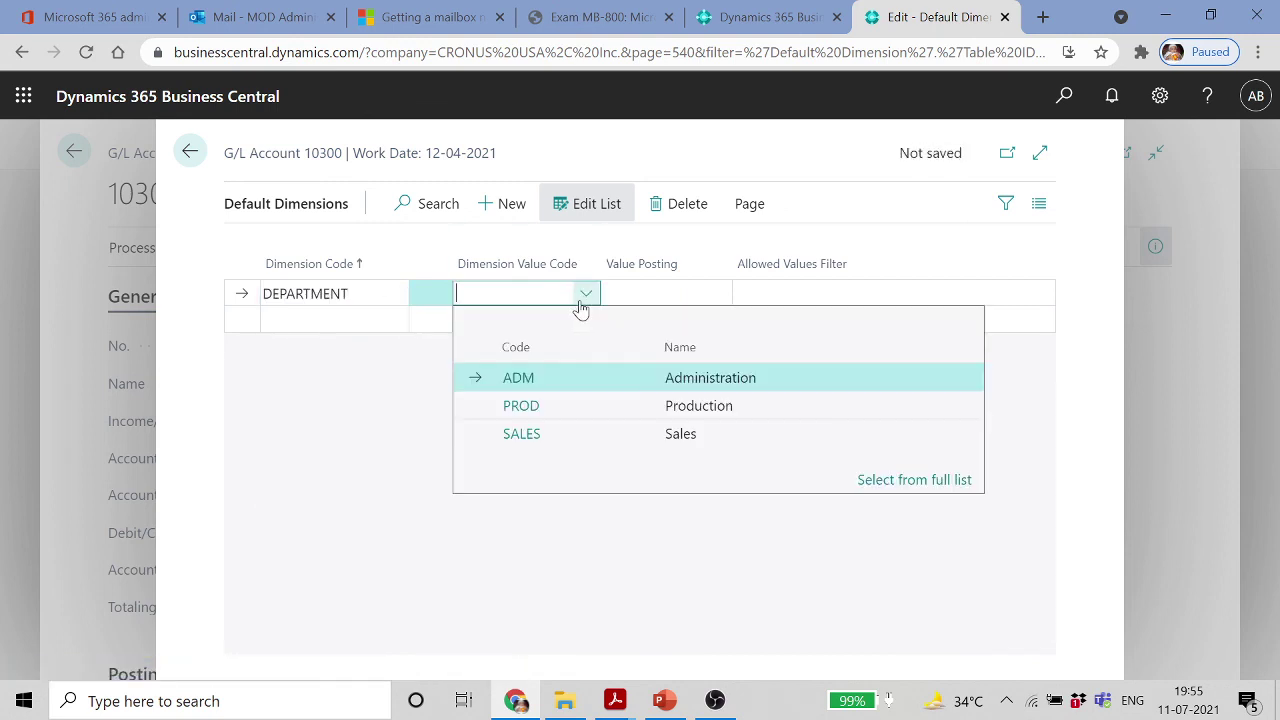
pyautogui.click(529, 434)
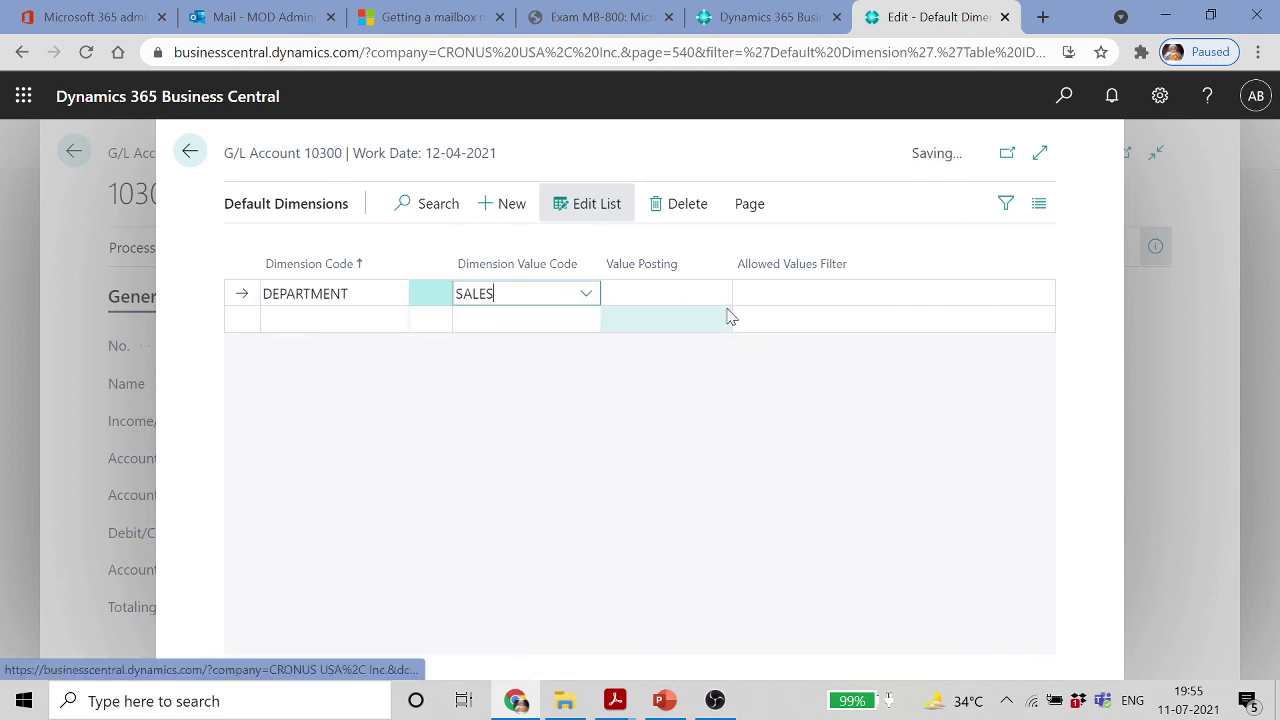
pyautogui.click(673, 293)
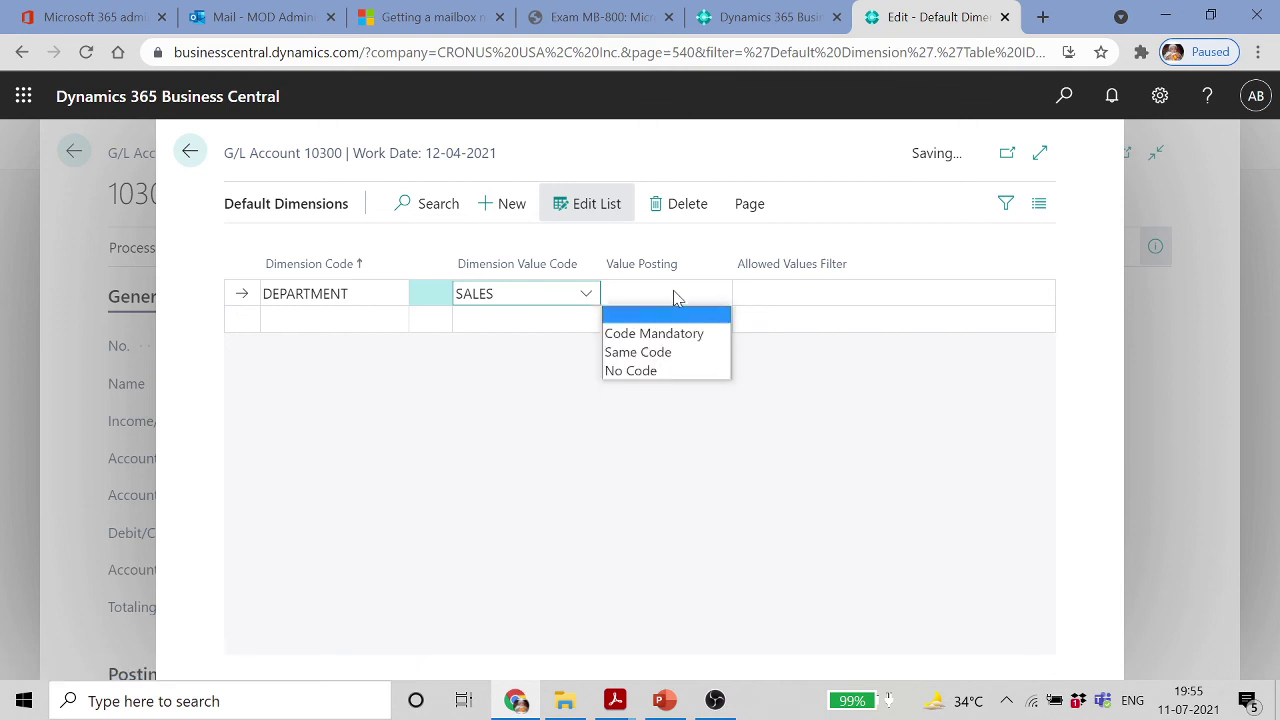
pyautogui.click(660, 353)
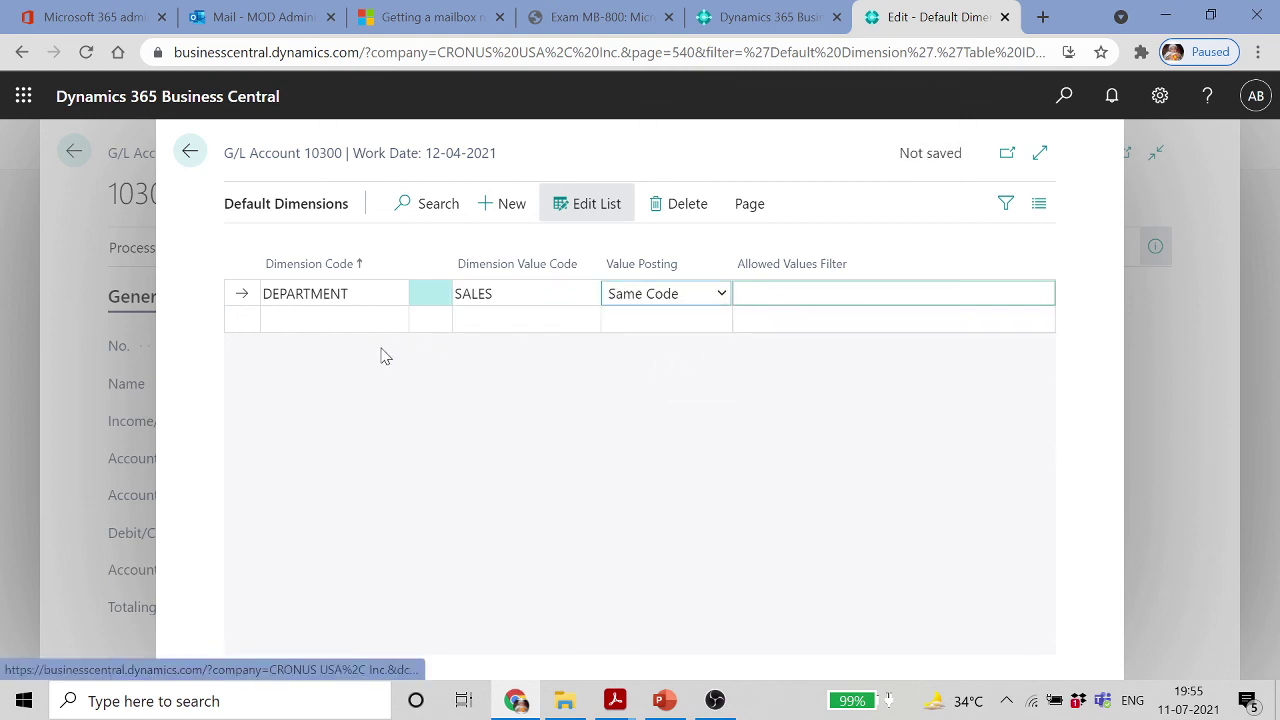
# Discard the empty second line, return to the Chart of Accounts, and switch to the slides
pyautogui.click(337, 320)
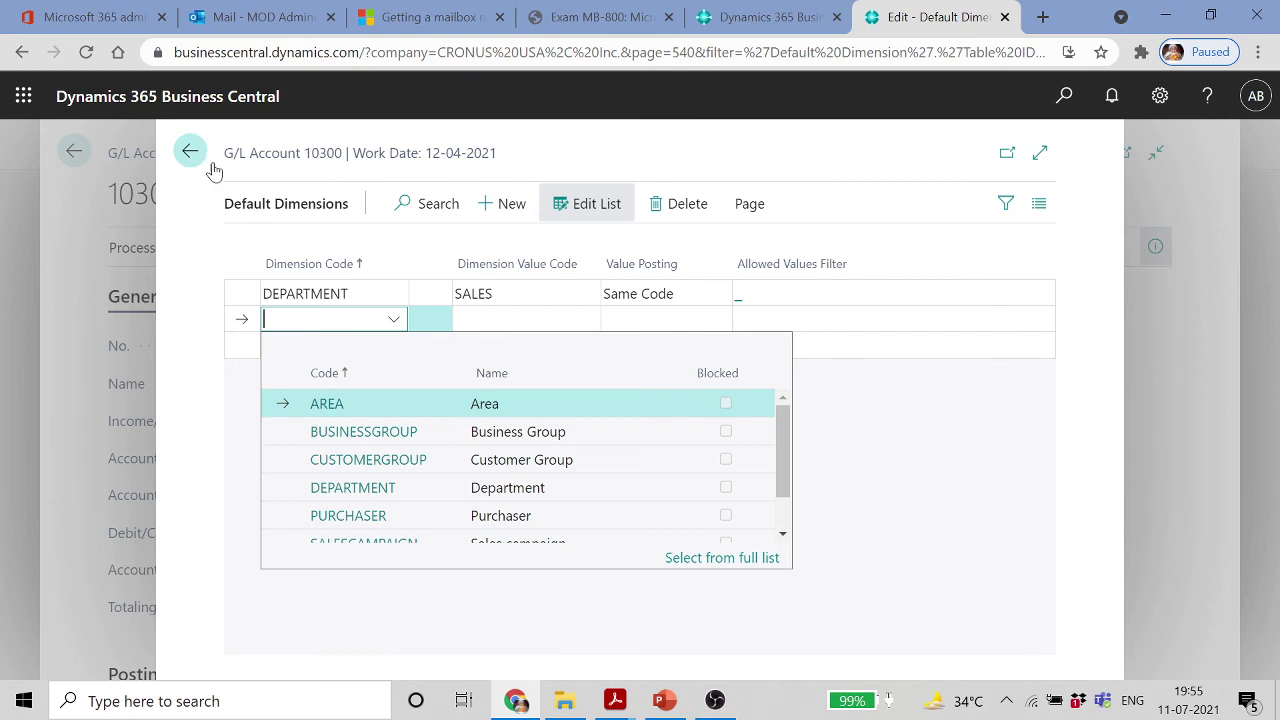
pyautogui.click(190, 242)
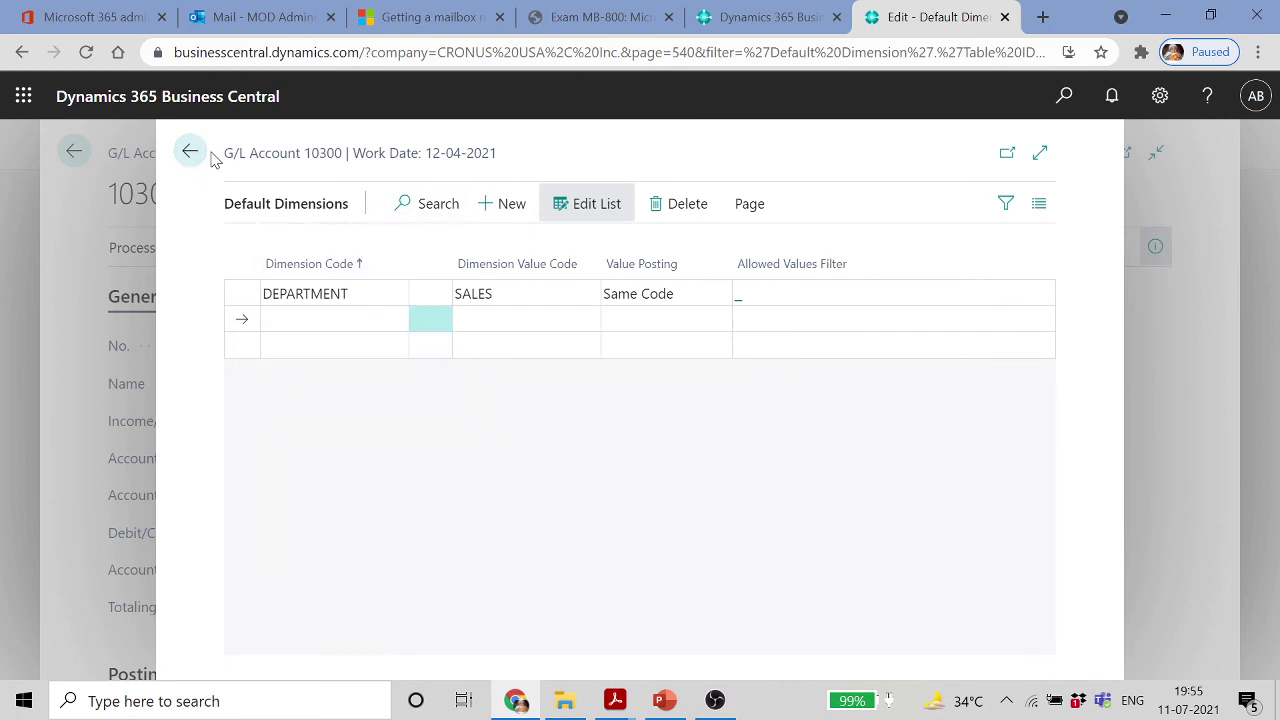
pyautogui.click(190, 153)
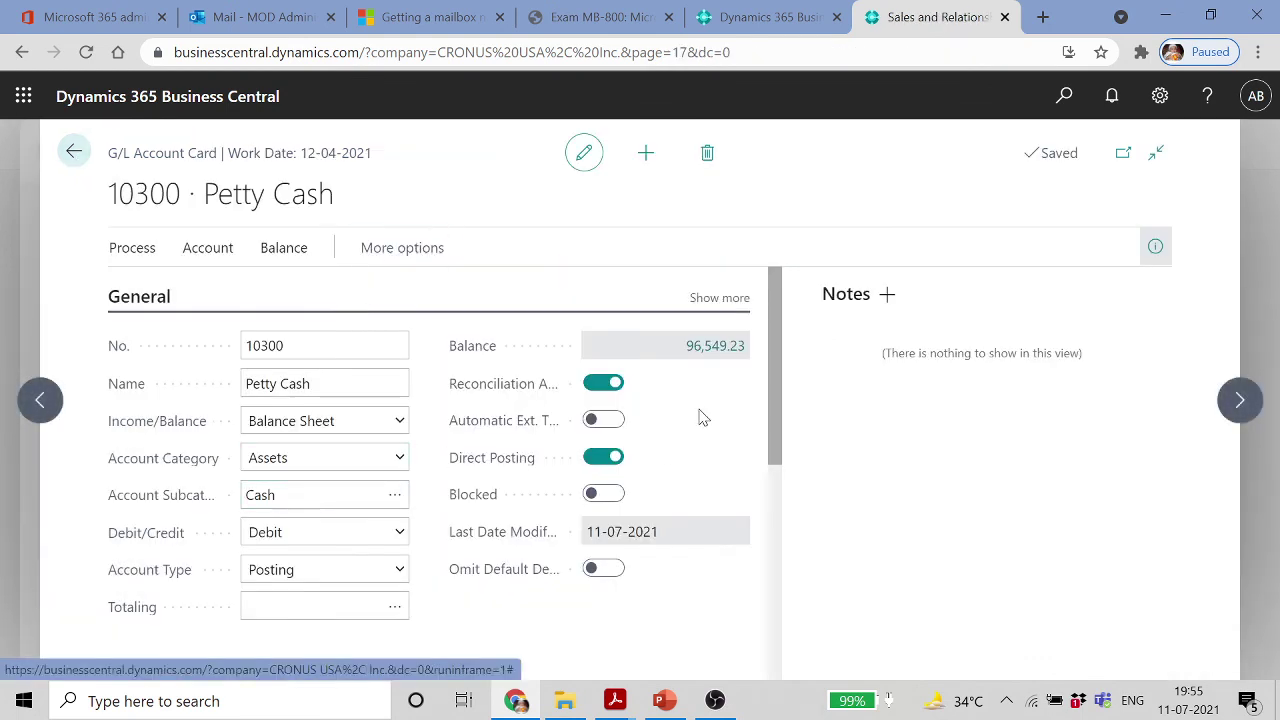
pyautogui.moveTo(781, 342); pyautogui.dragTo(770, 578)
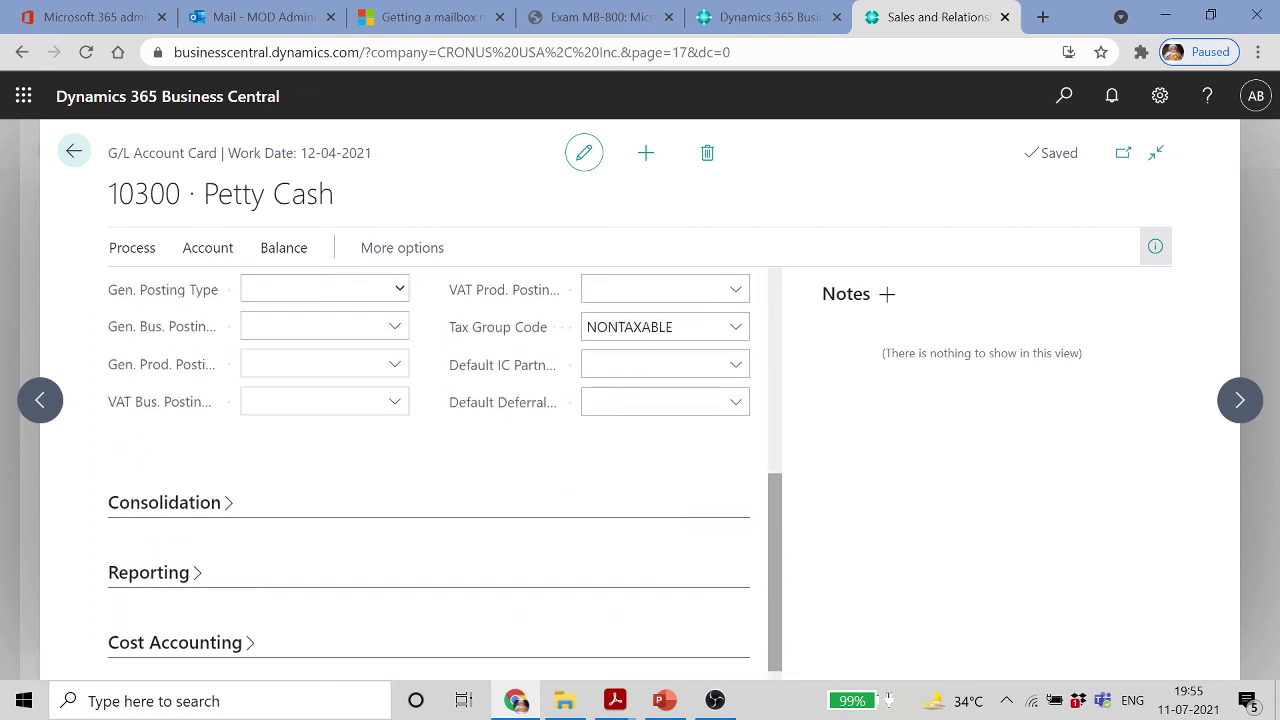
pyautogui.click(74, 152)
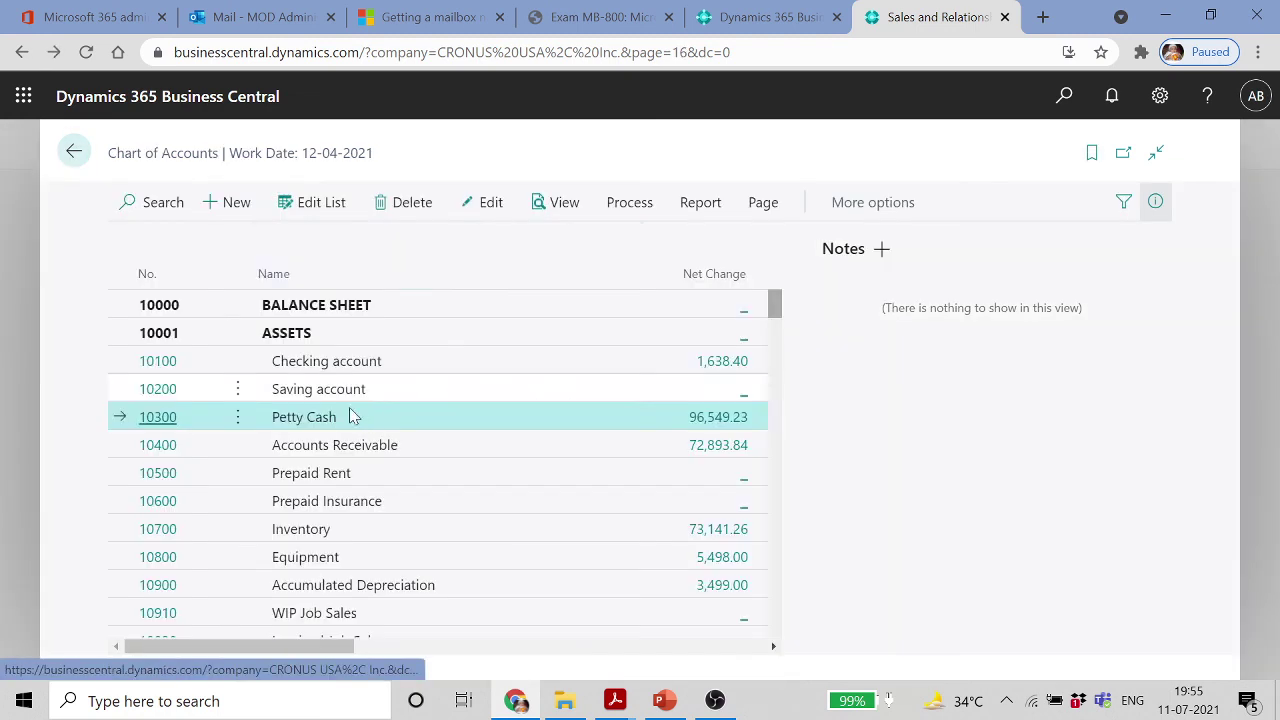
pyautogui.click(664, 700)
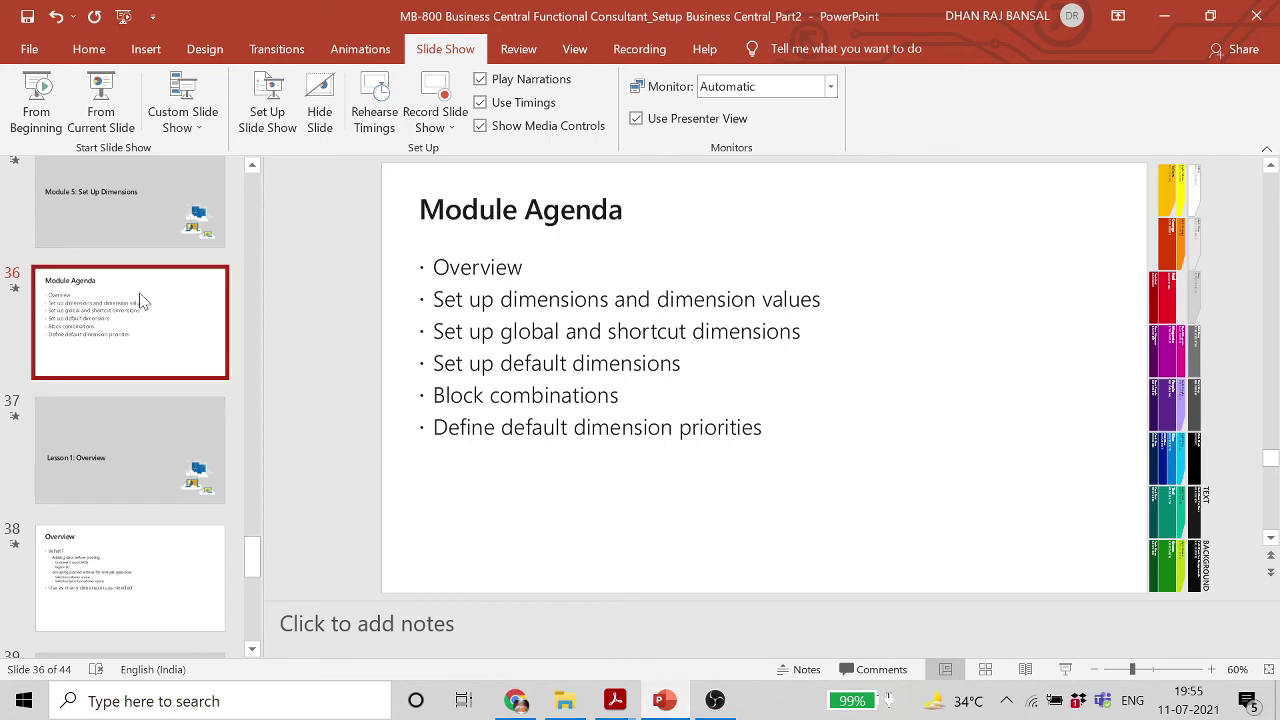
# Present the slides up to the dimensions and dimension values slide, then return to Business Central
pyautogui.click(101, 110)
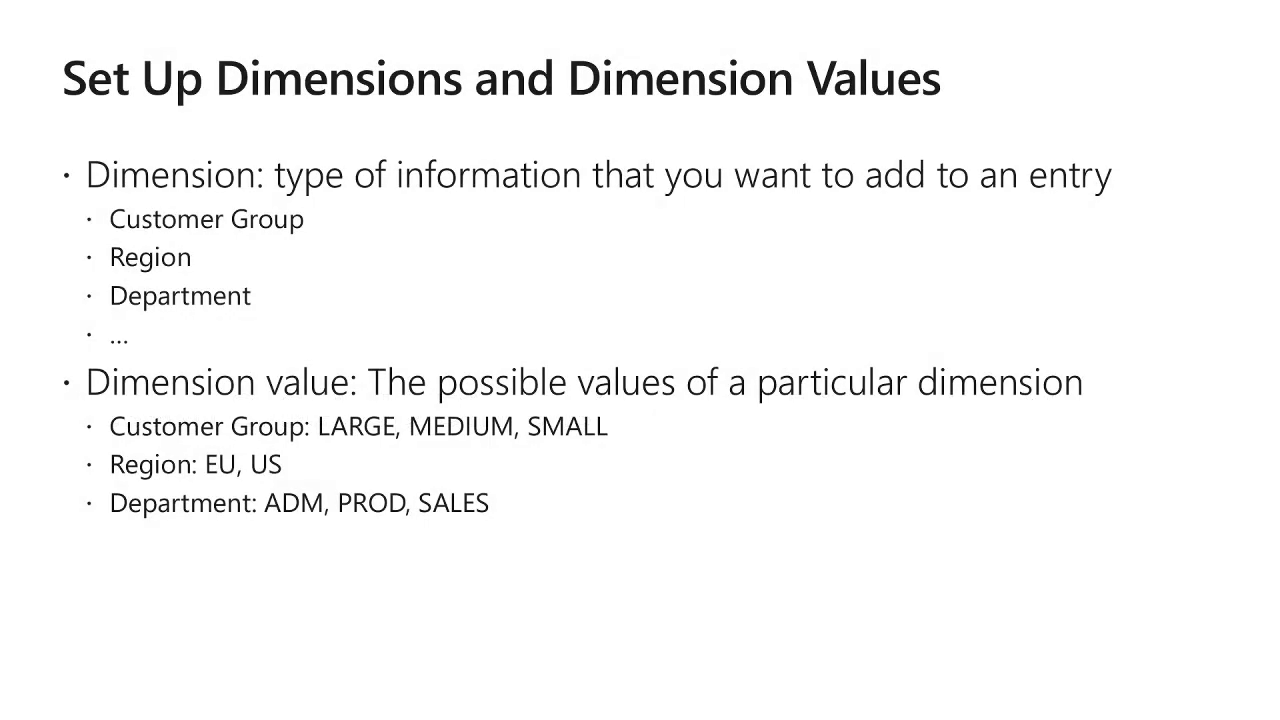
pyautogui.press('Escape')
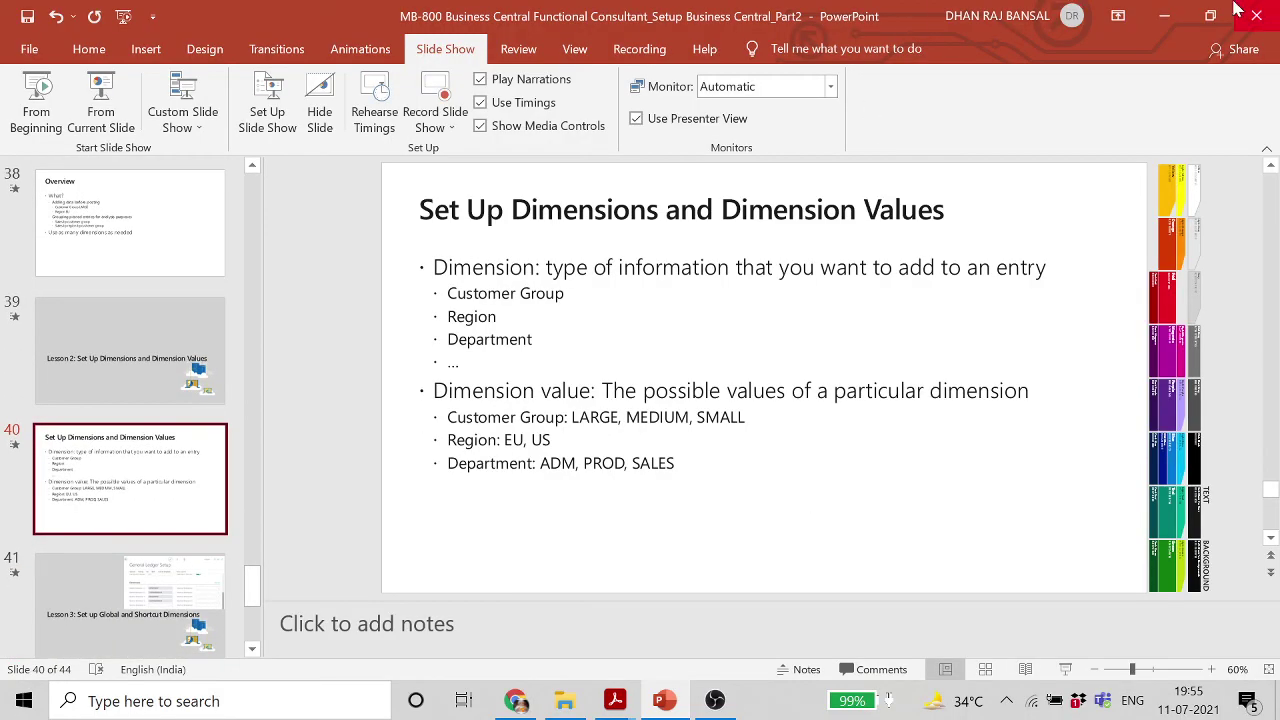
pyautogui.click(1164, 16)
pyautogui.click(1066, 97)
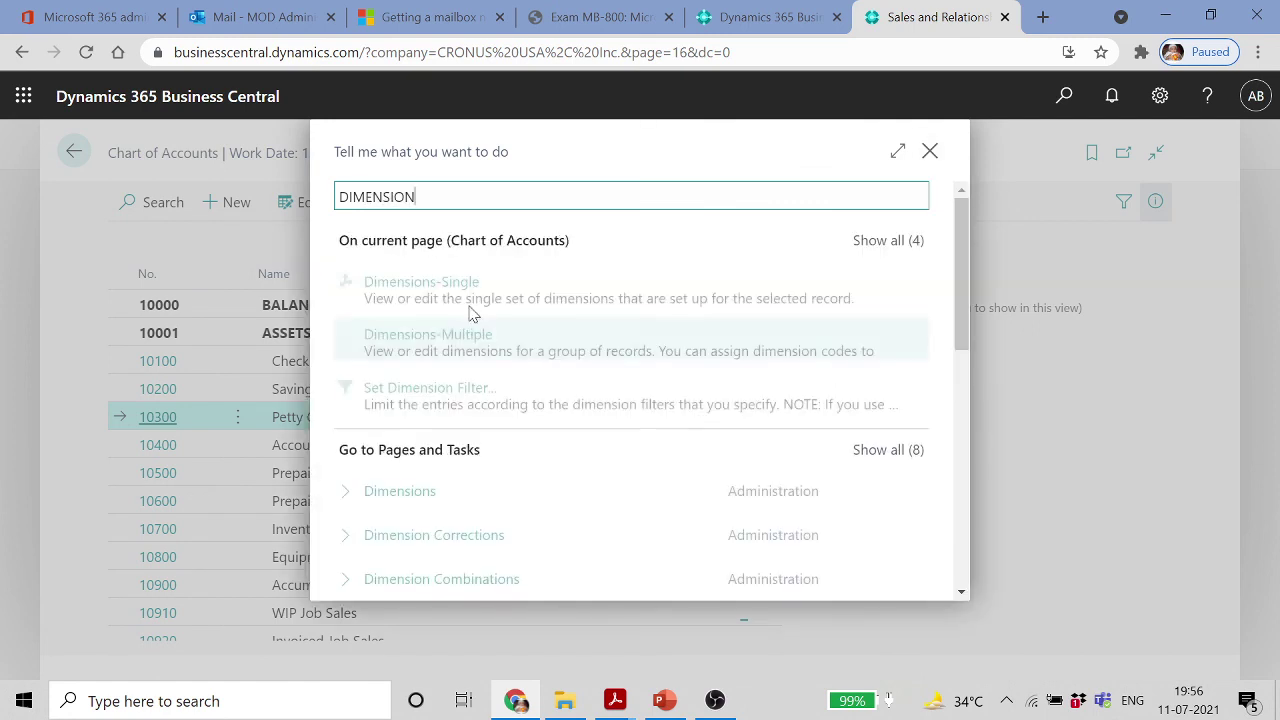
# Create new dimensions EMPLOYEE and CAR in the Dimensions list
pyautogui.click(634, 488)
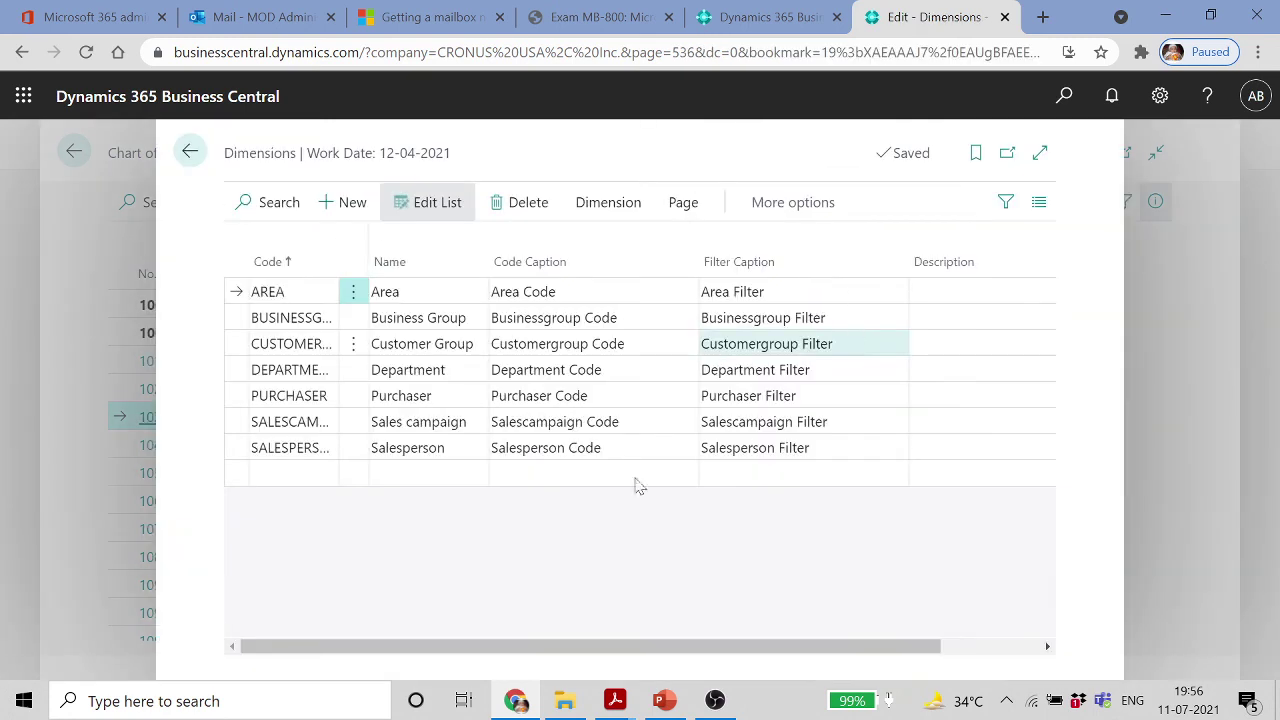
pyautogui.click(277, 473)
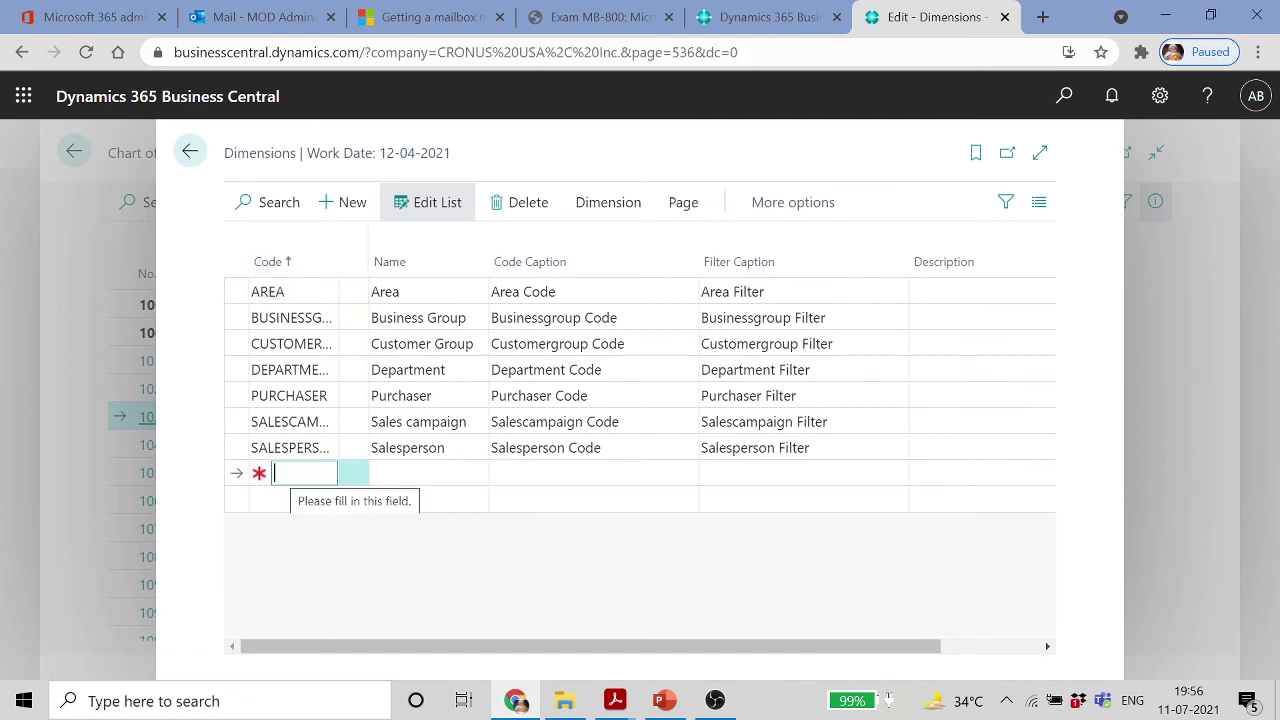
pyautogui.write('EMP')
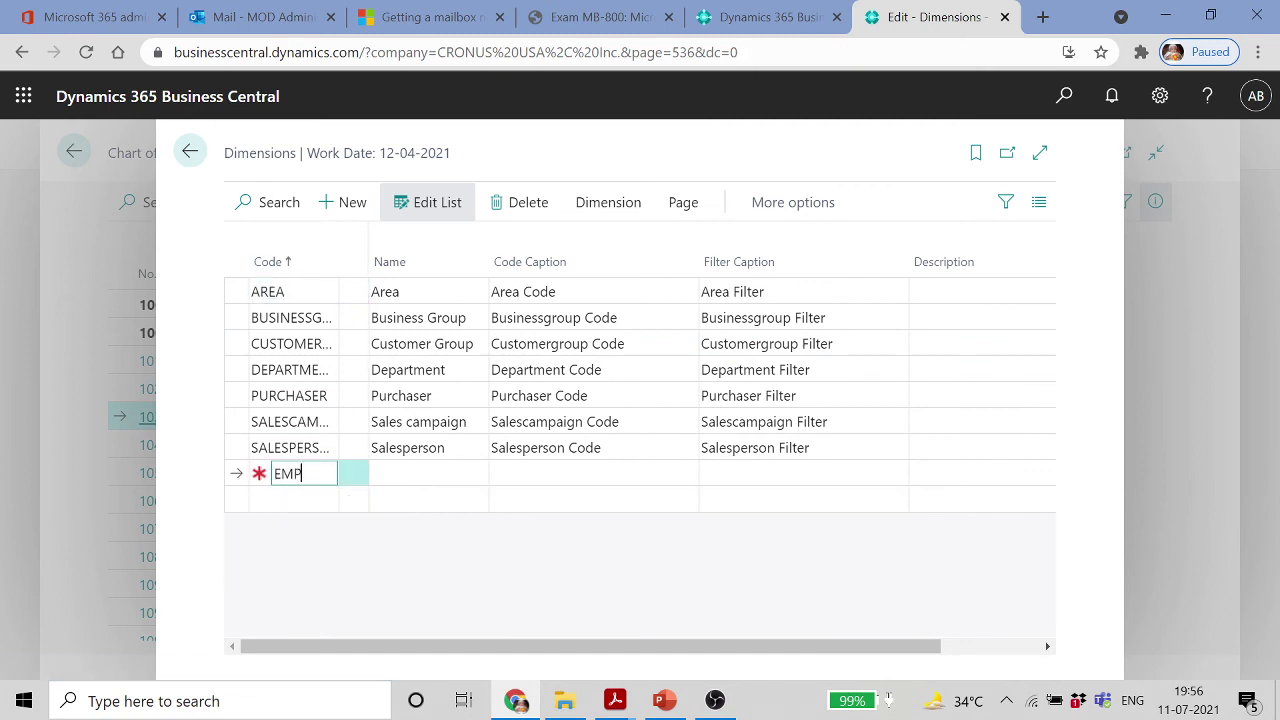
pyautogui.write('LOYEE')
pyautogui.press('Tab')
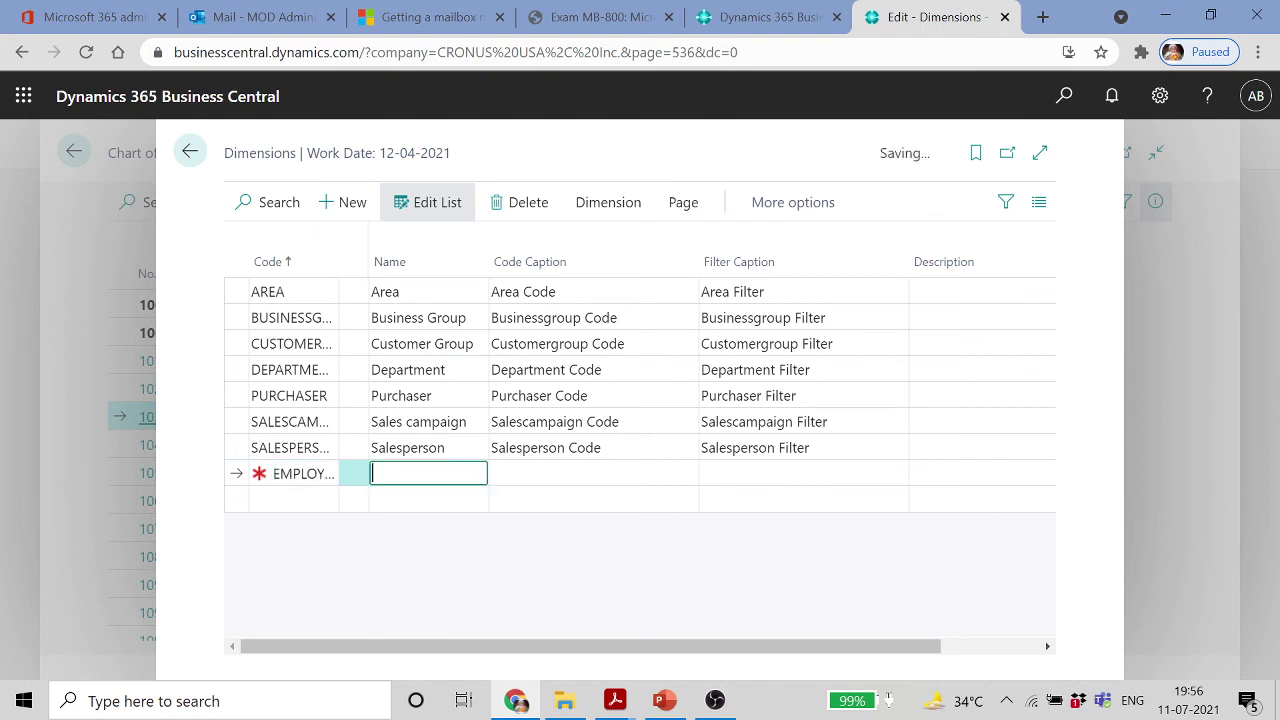
pyautogui.click(305, 499)
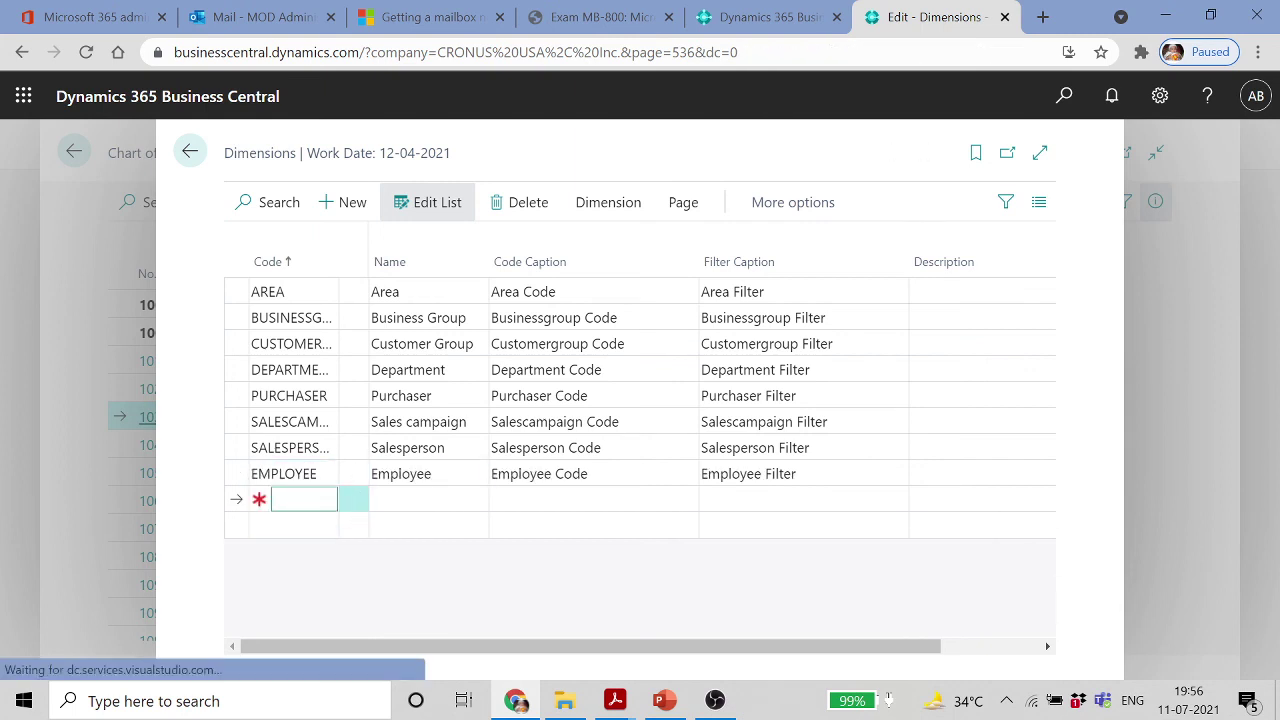
pyautogui.write('CAR')
pyautogui.press('Tab')
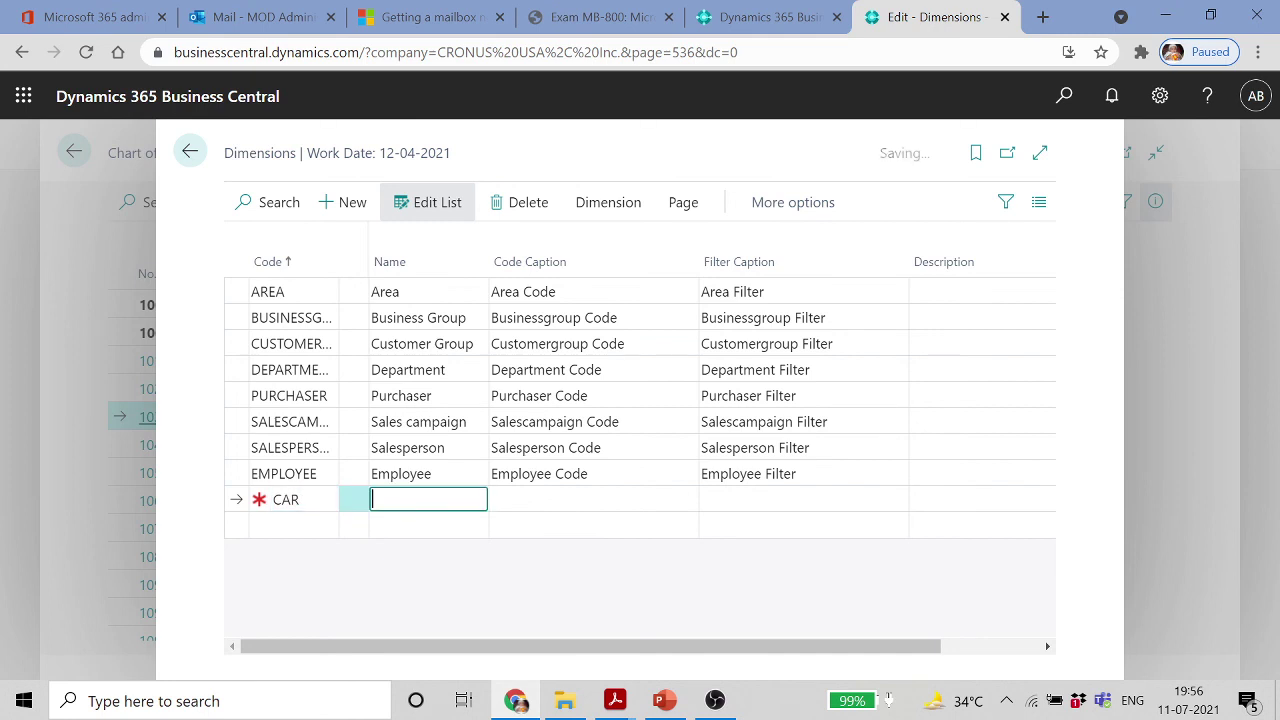
# Open the Dimension Values list for the EMPLOYEE dimension
pyautogui.click(440, 476)
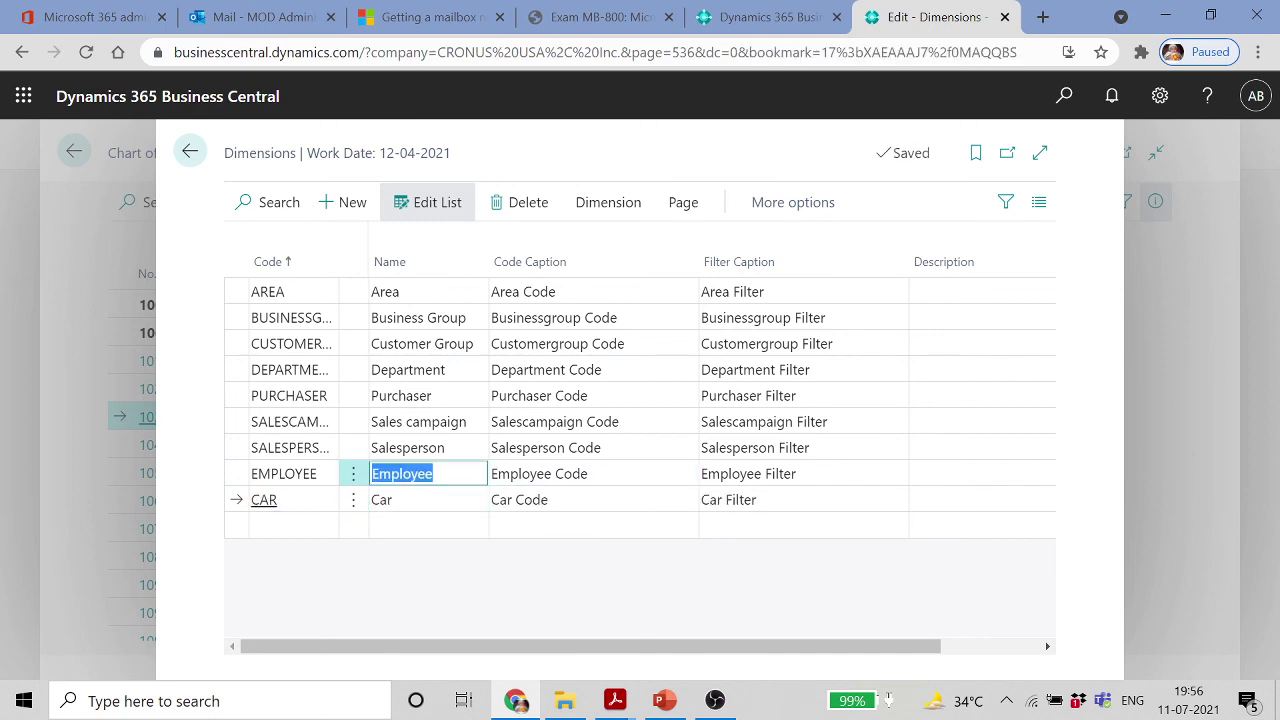
pyautogui.click(610, 203)
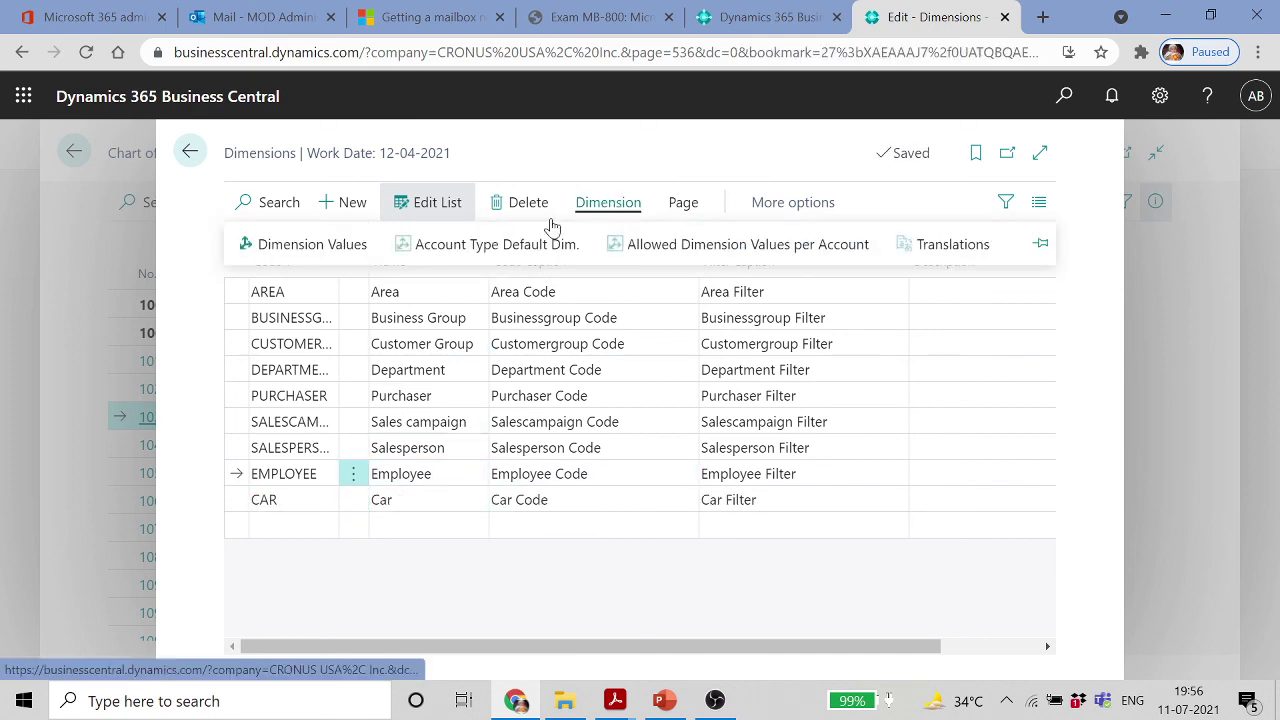
pyautogui.click(355, 246)
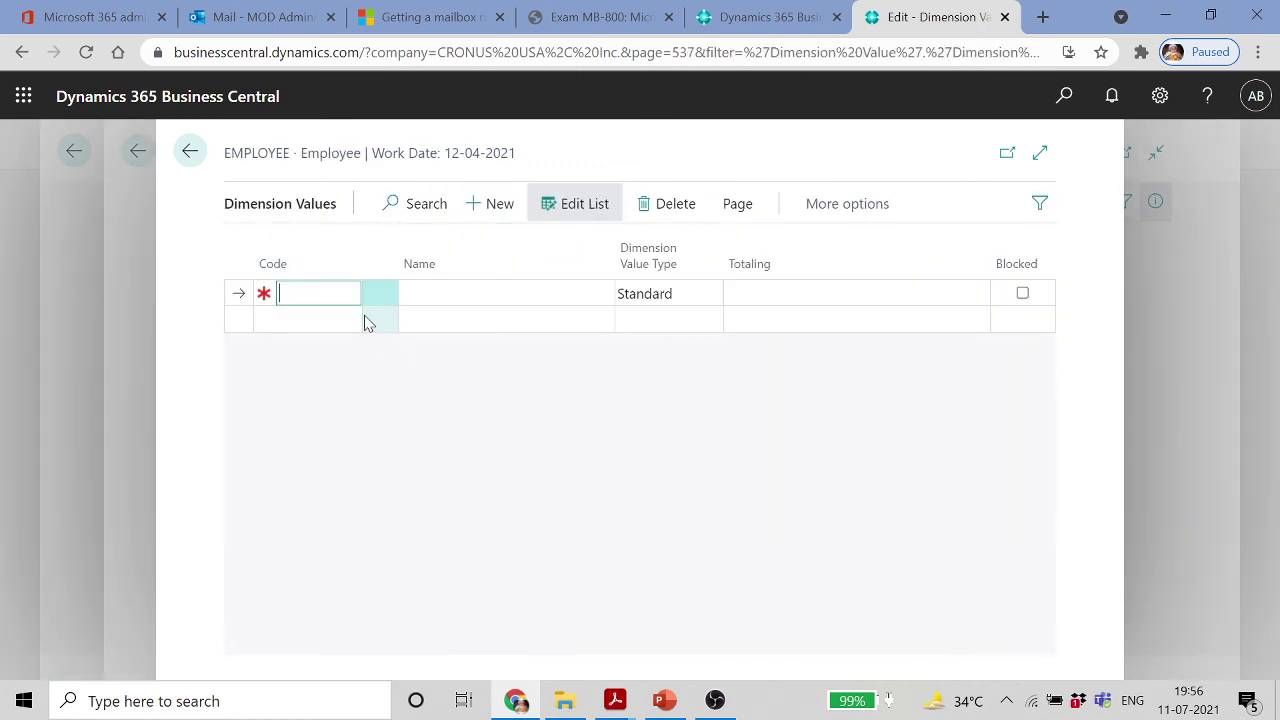
# Enter EMPLOYEE values E0001, E0002 and E0003, then go back to the Dimensions list
pyautogui.press('capslock')
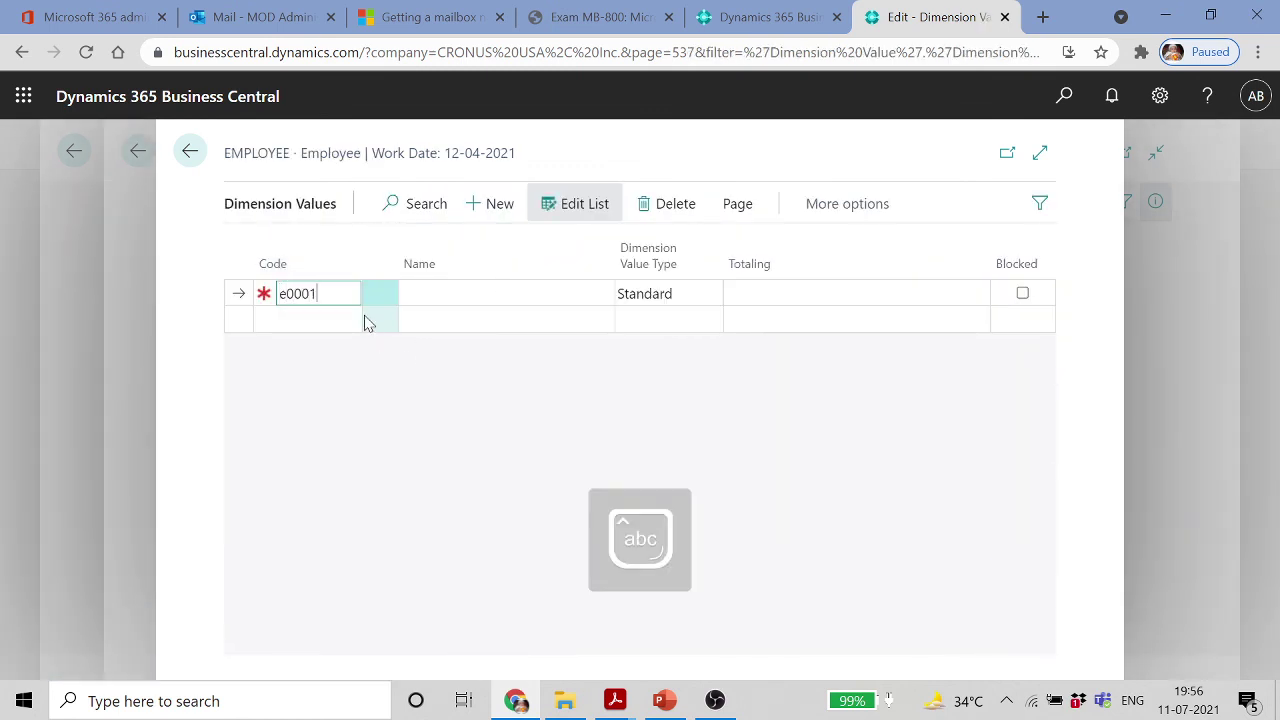
pyautogui.press('Down')
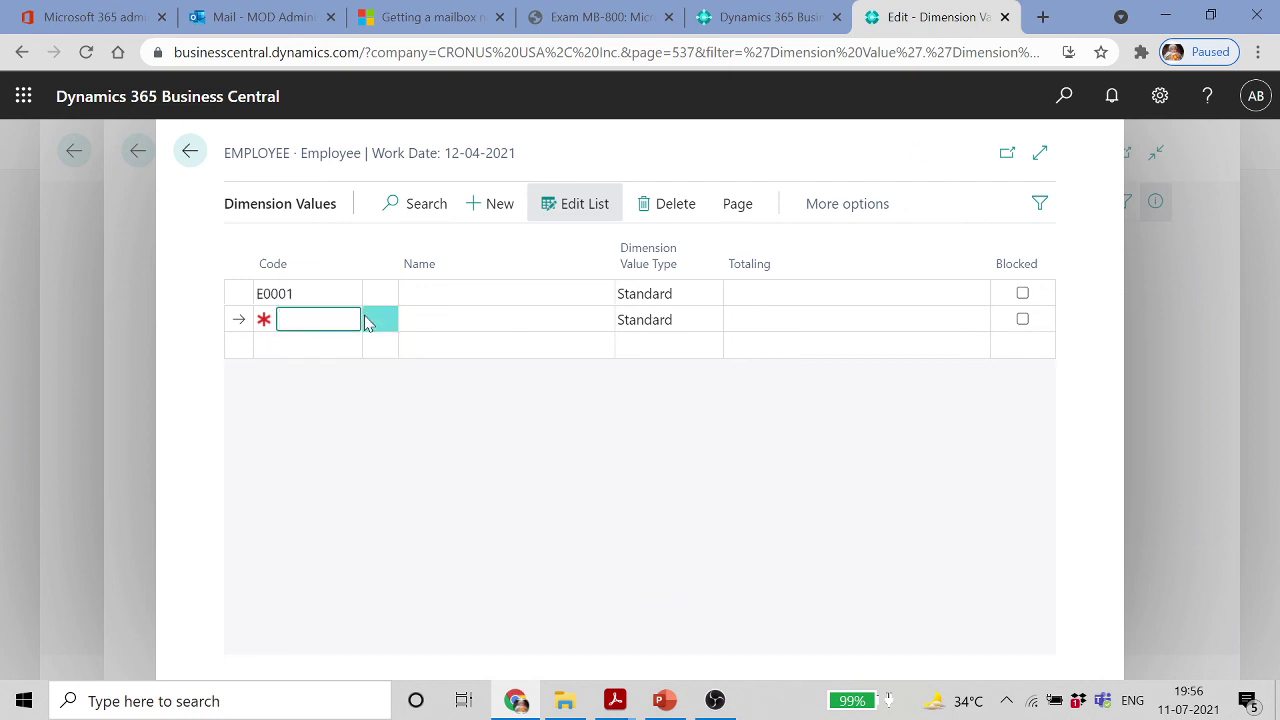
pyautogui.write('e0002')
pyautogui.press('Tab')
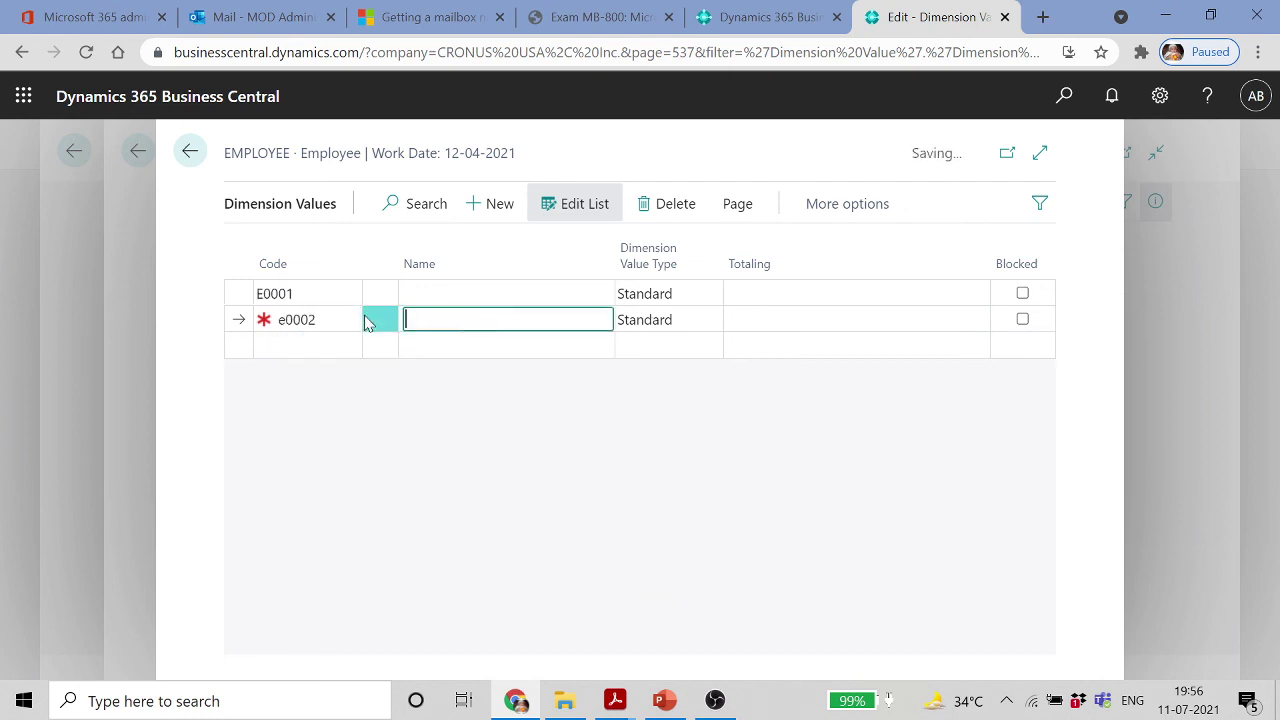
pyautogui.press('Down')
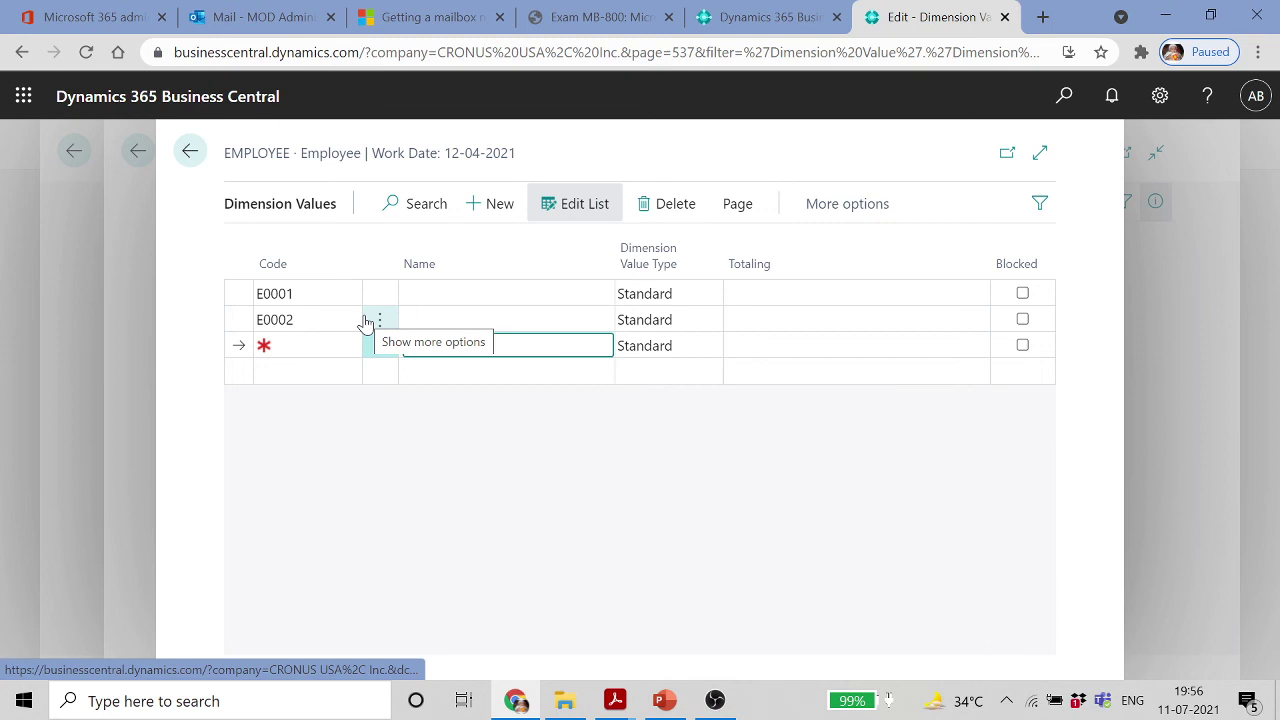
pyautogui.hotkey('shift', 'Tab')
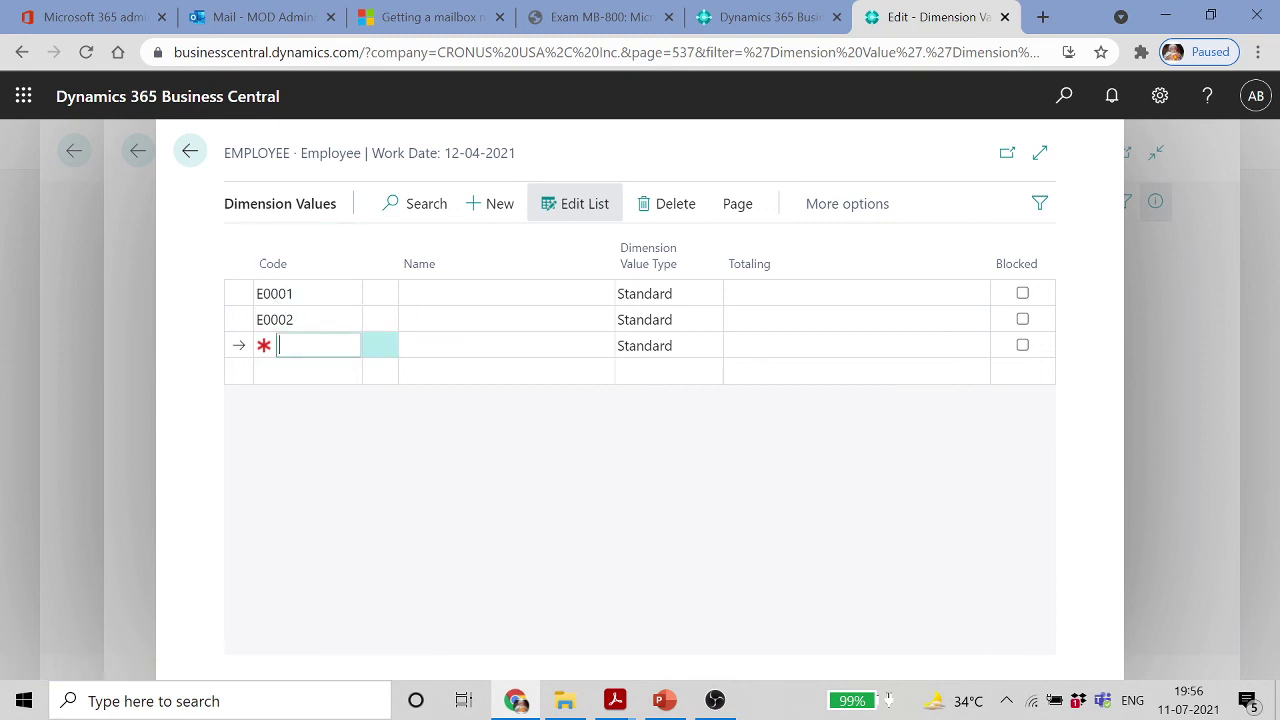
pyautogui.press('Tab')
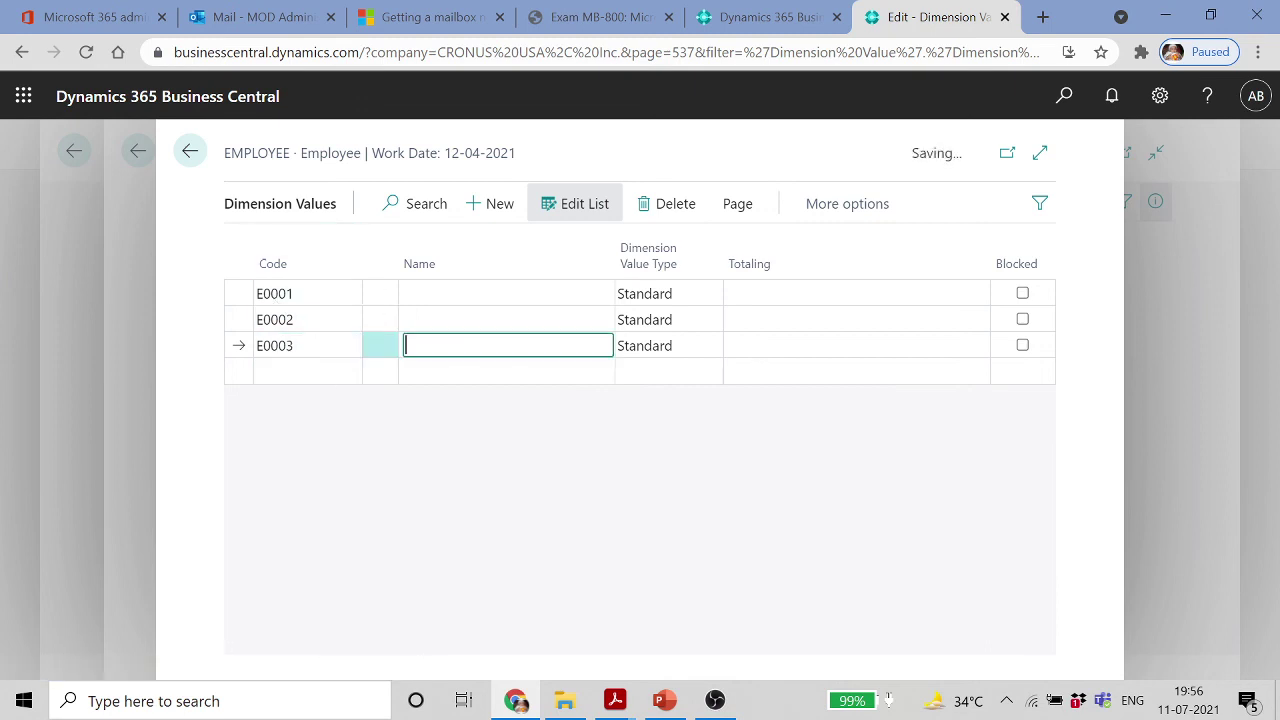
pyautogui.press('Tab')
pyautogui.click(331, 294)
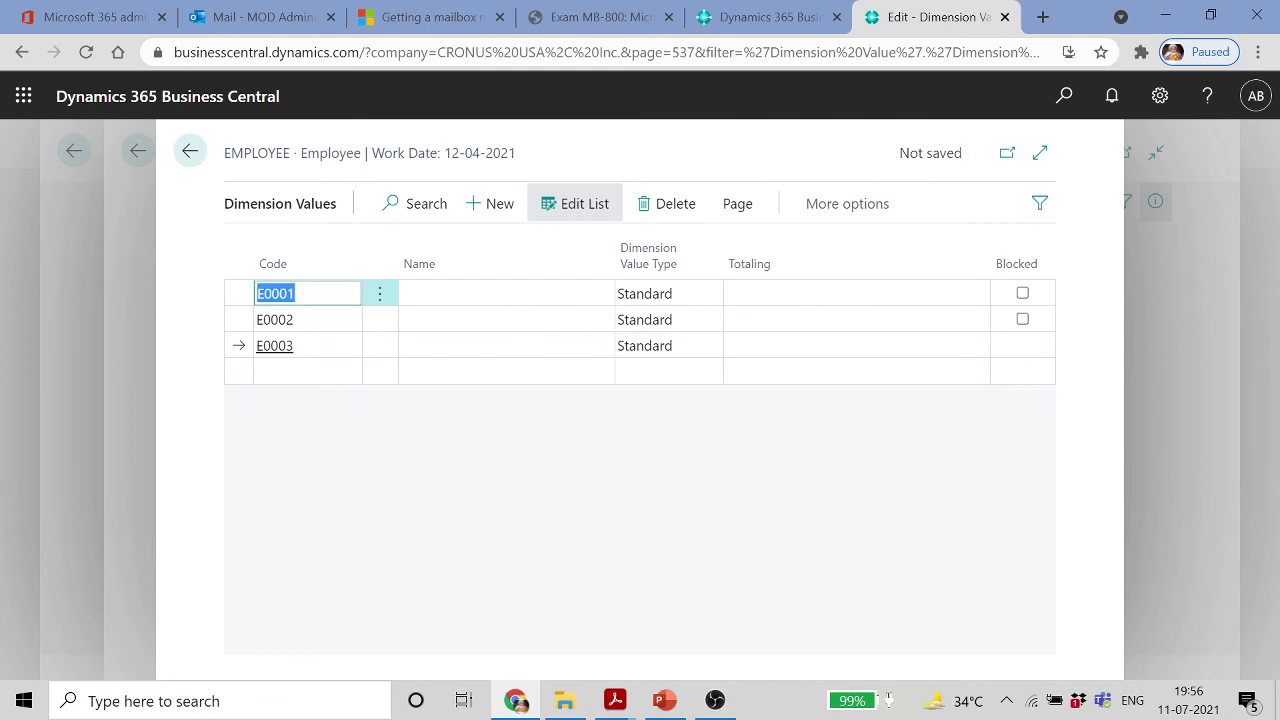
pyautogui.click(190, 152)
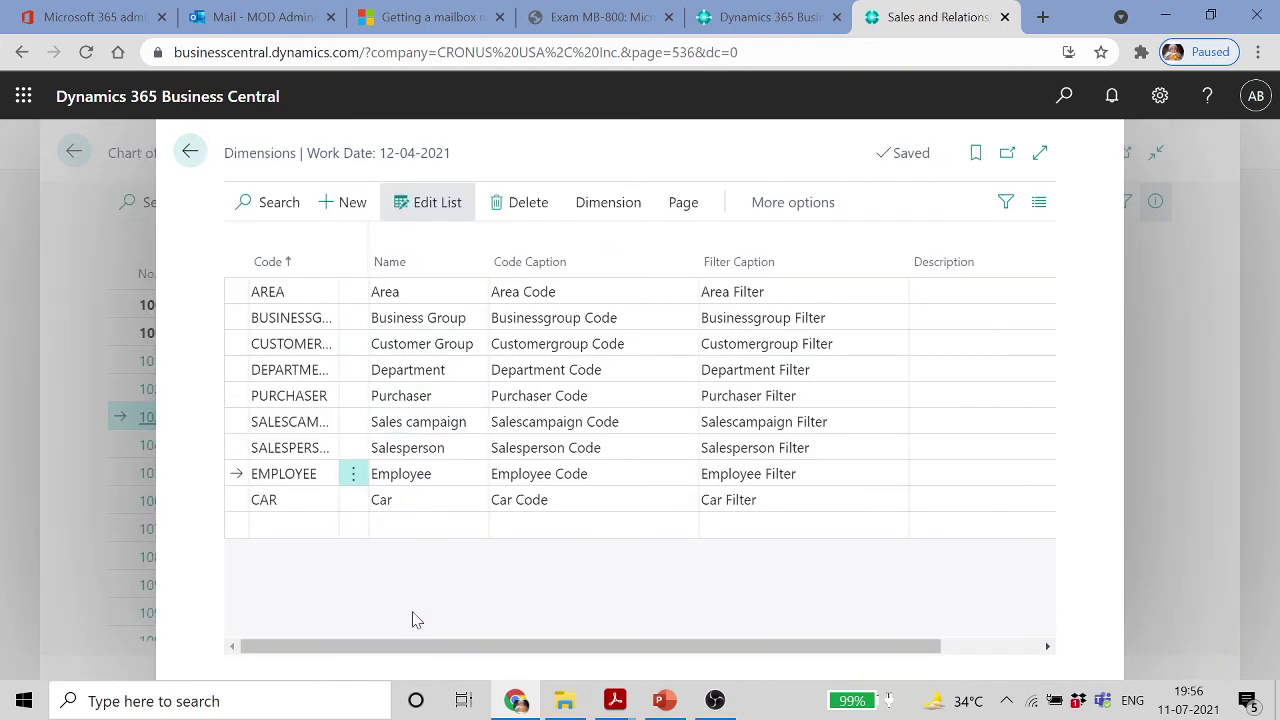
# Open the Dimension Values list for the CAR dimension
pyautogui.click(320, 508)
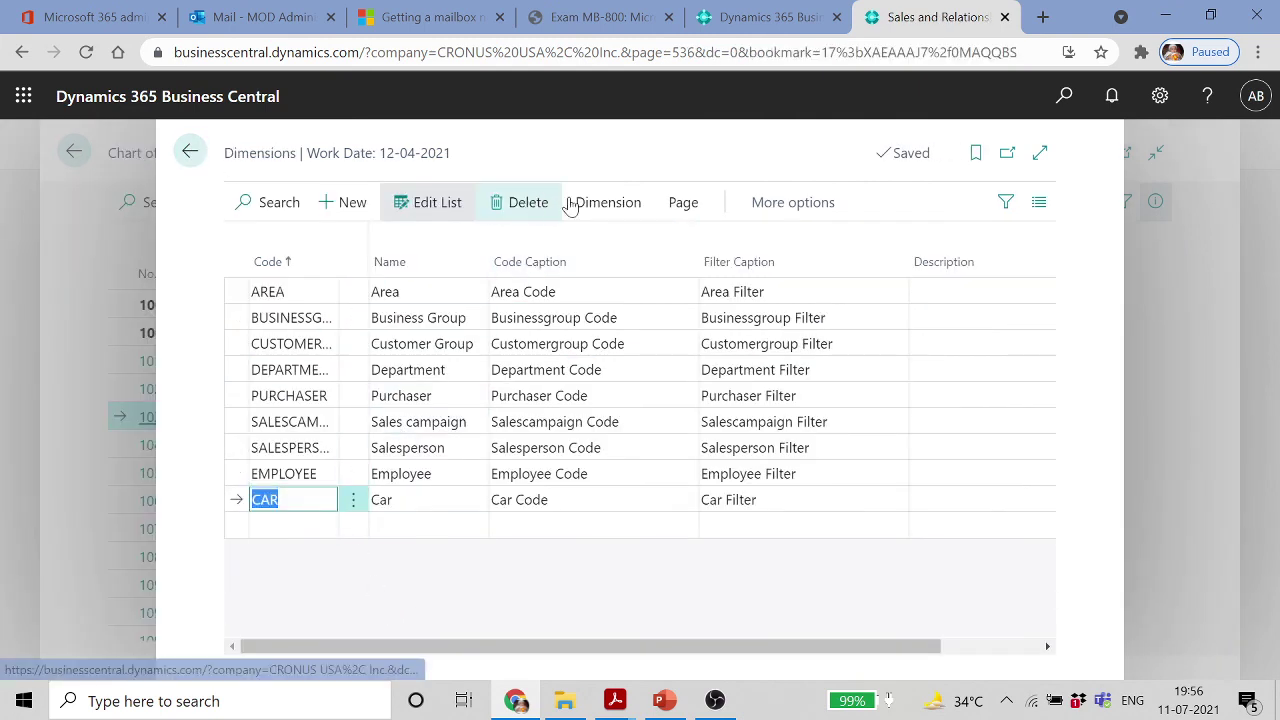
pyautogui.click(606, 205)
pyautogui.click(355, 250)
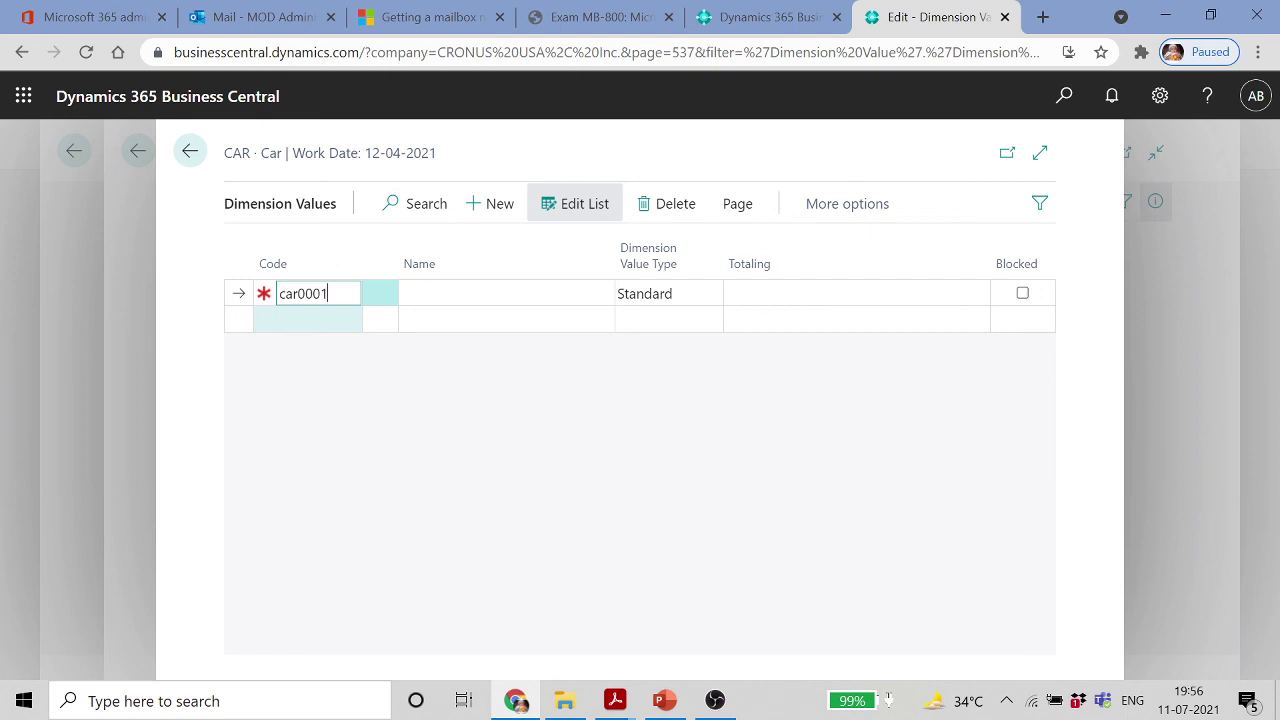
# Enter CAR values CAR0001 and CAR0002, then go back to the Dimensions list
pyautogui.press('Tab')
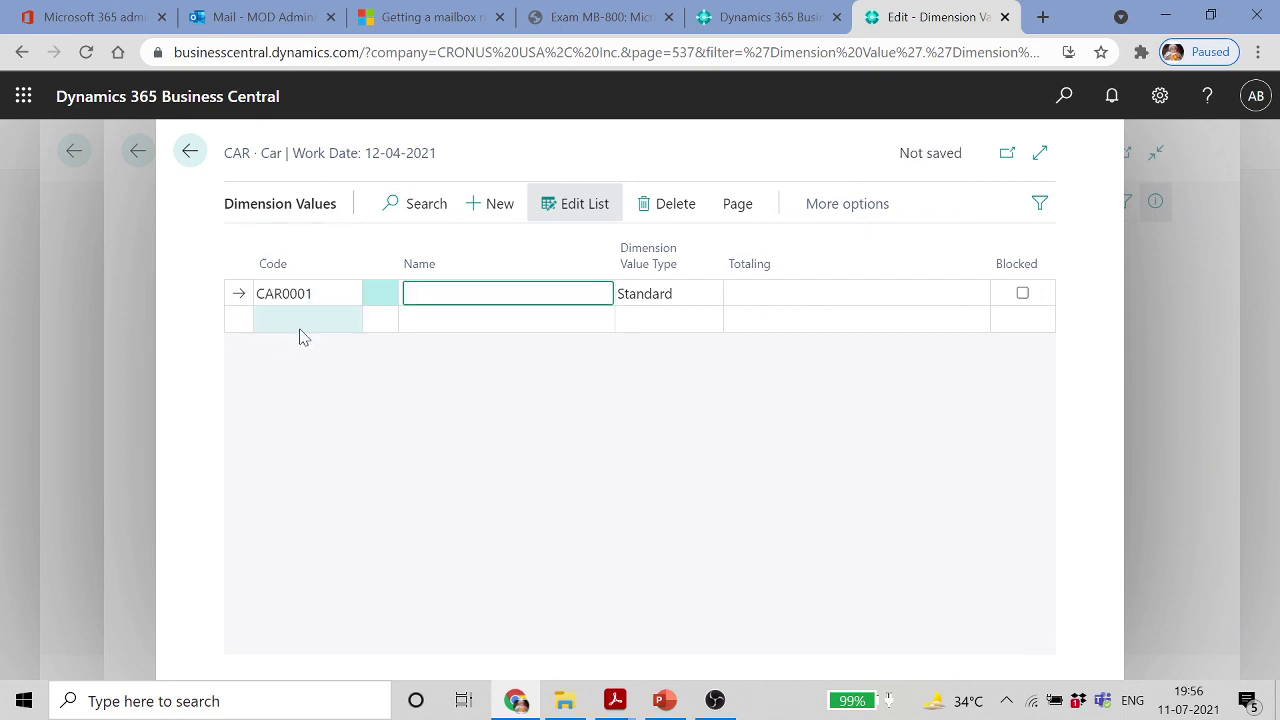
pyautogui.click(300, 322)
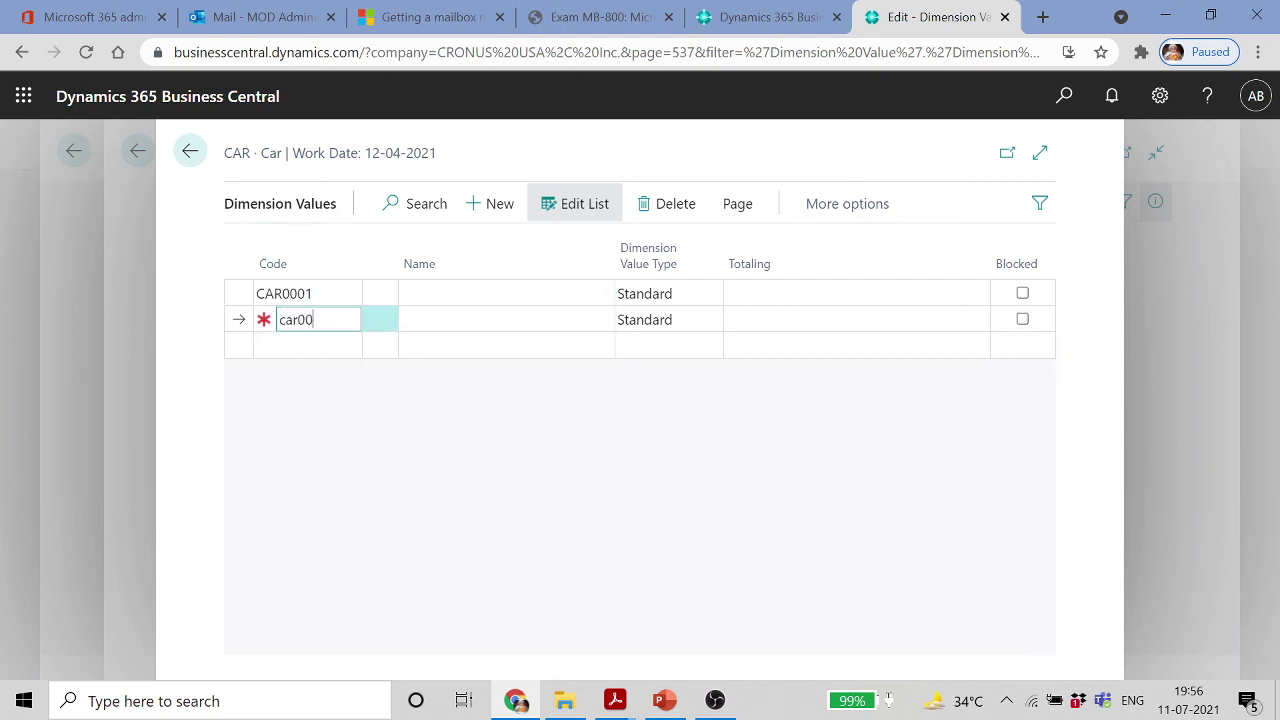
pyautogui.press('Tab')
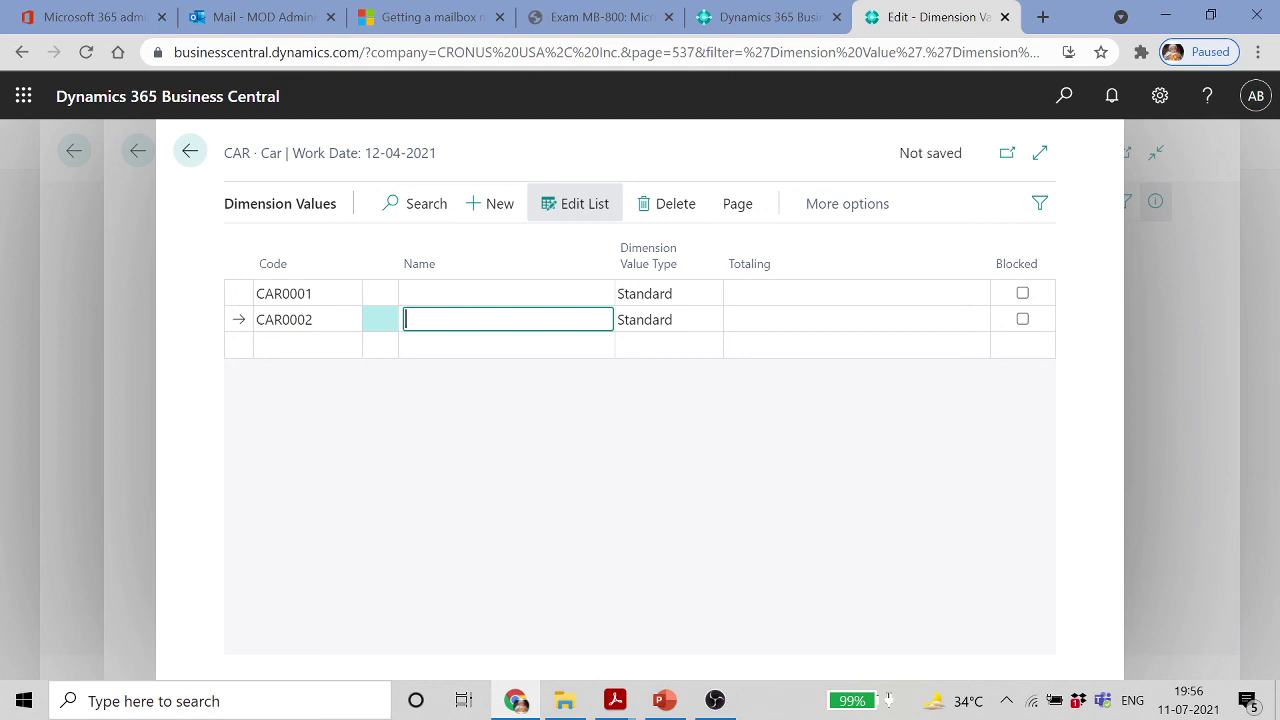
pyautogui.click(457, 297)
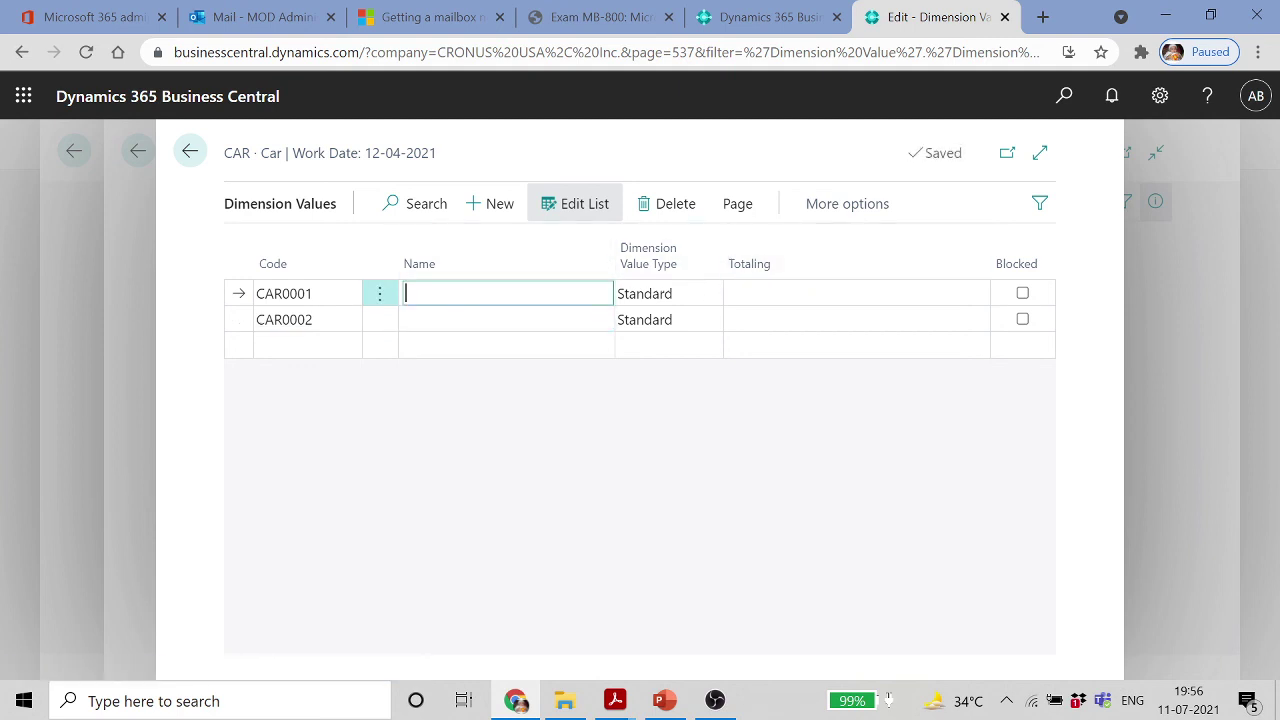
pyautogui.click(790, 294)
pyautogui.click(184, 157)
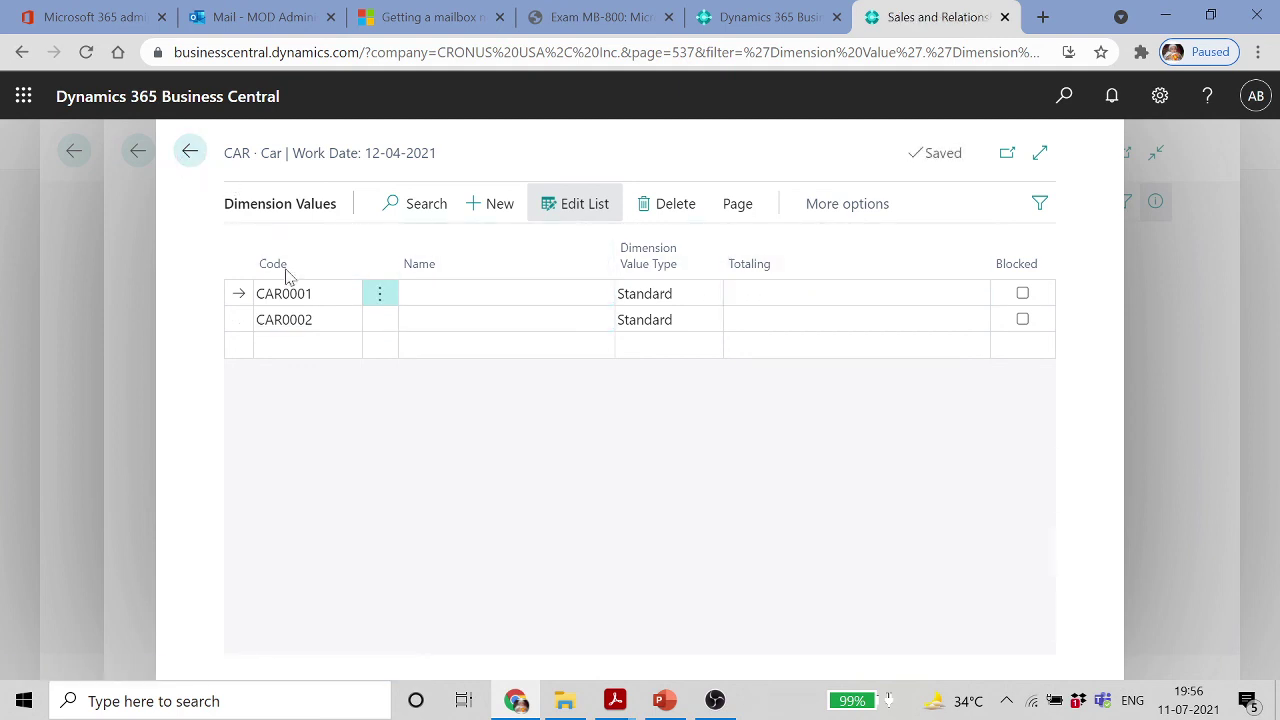
# With the EMPLOYEE dimension row selected, step through the course slides to slide 44, 'Set up Default Dimensions'
pyautogui.click(309, 474)
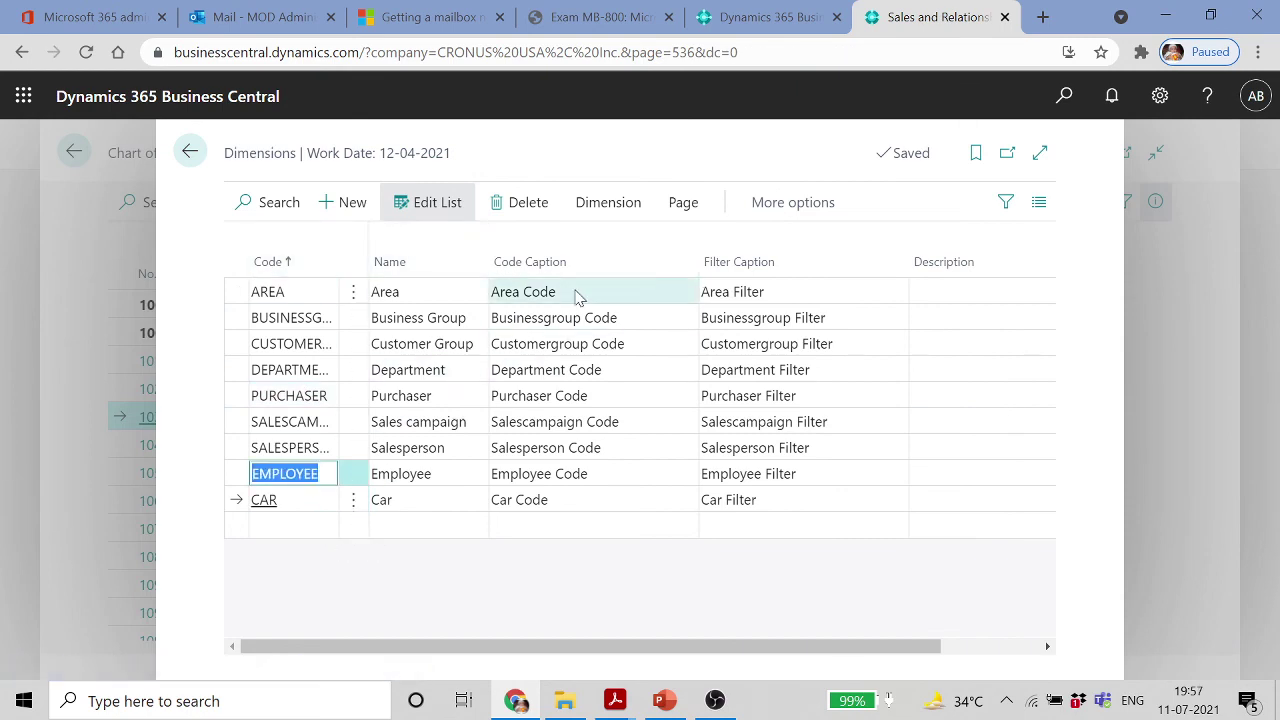
pyautogui.click(665, 700)
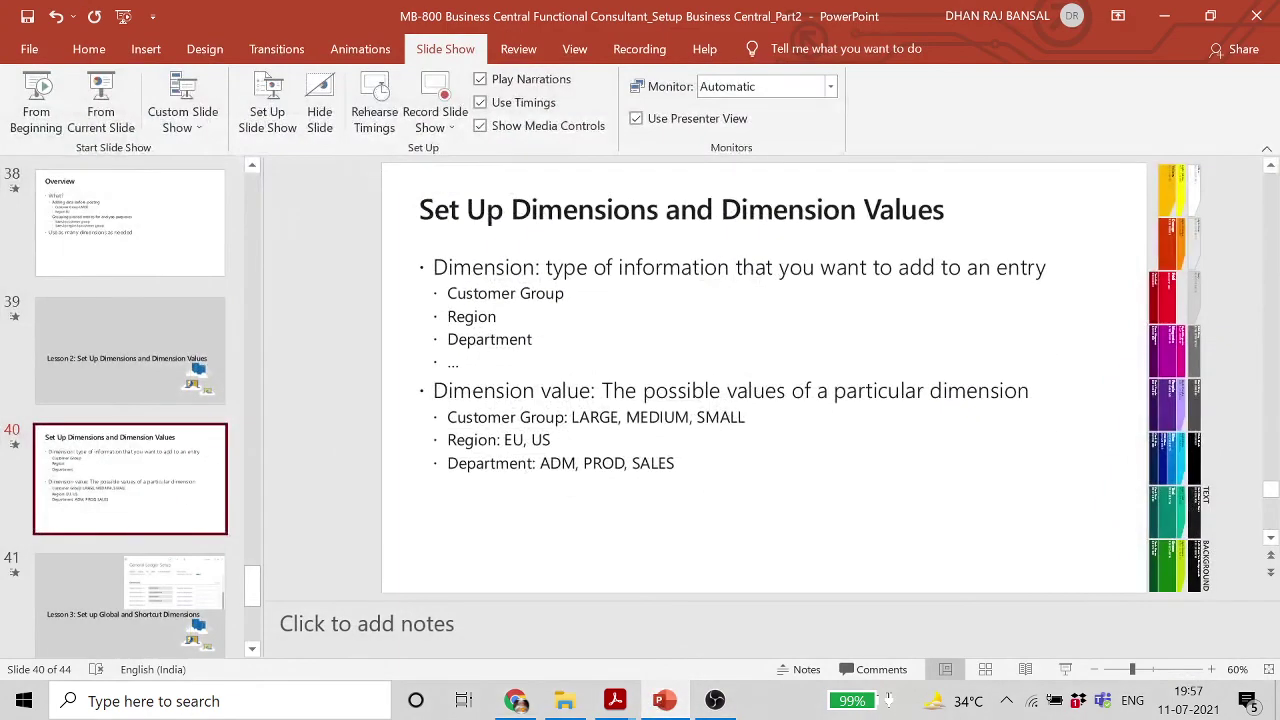
pyautogui.click(143, 604)
pyautogui.click(205, 590)
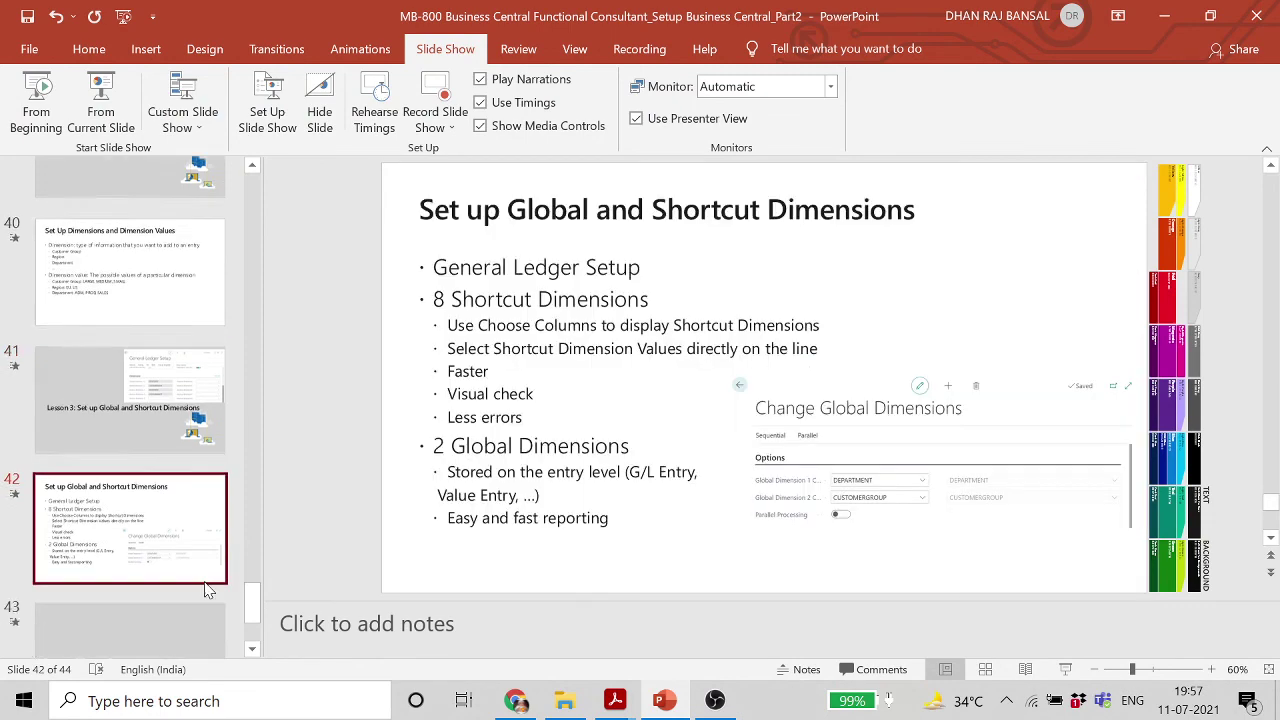
pyautogui.click(161, 573)
pyautogui.click(122, 596)
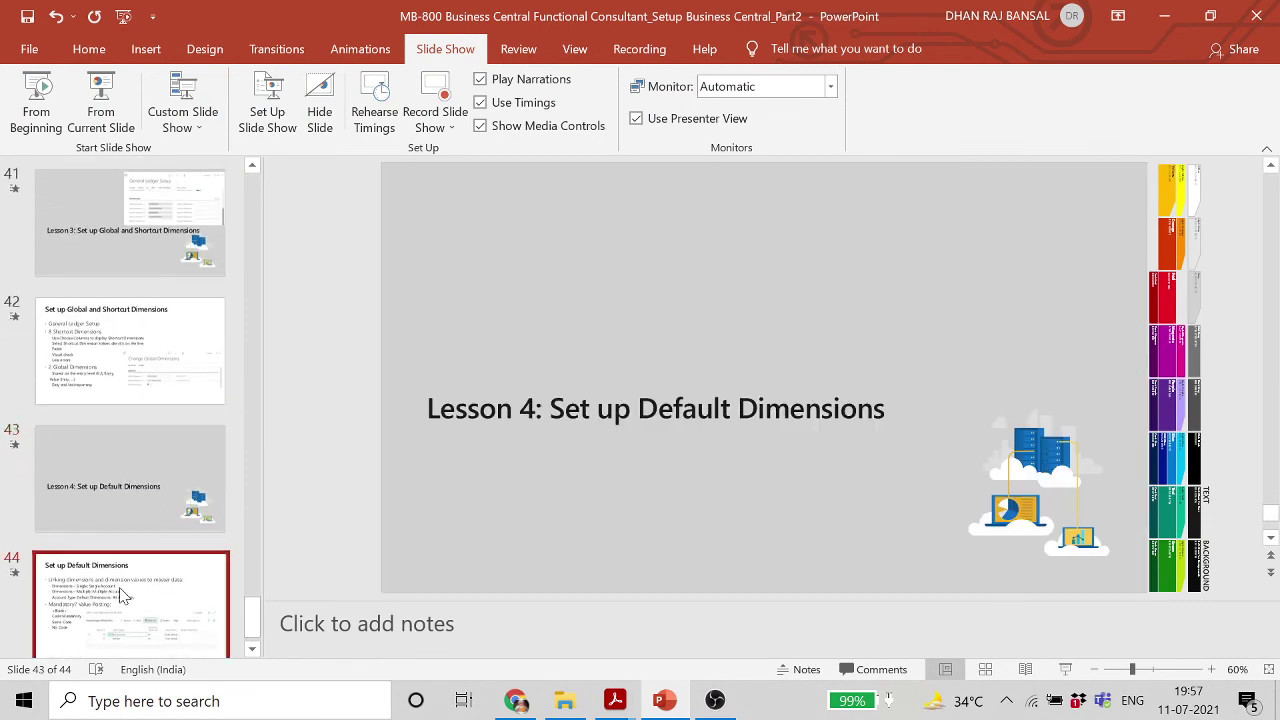
pyautogui.scroll(5, 130, 530)
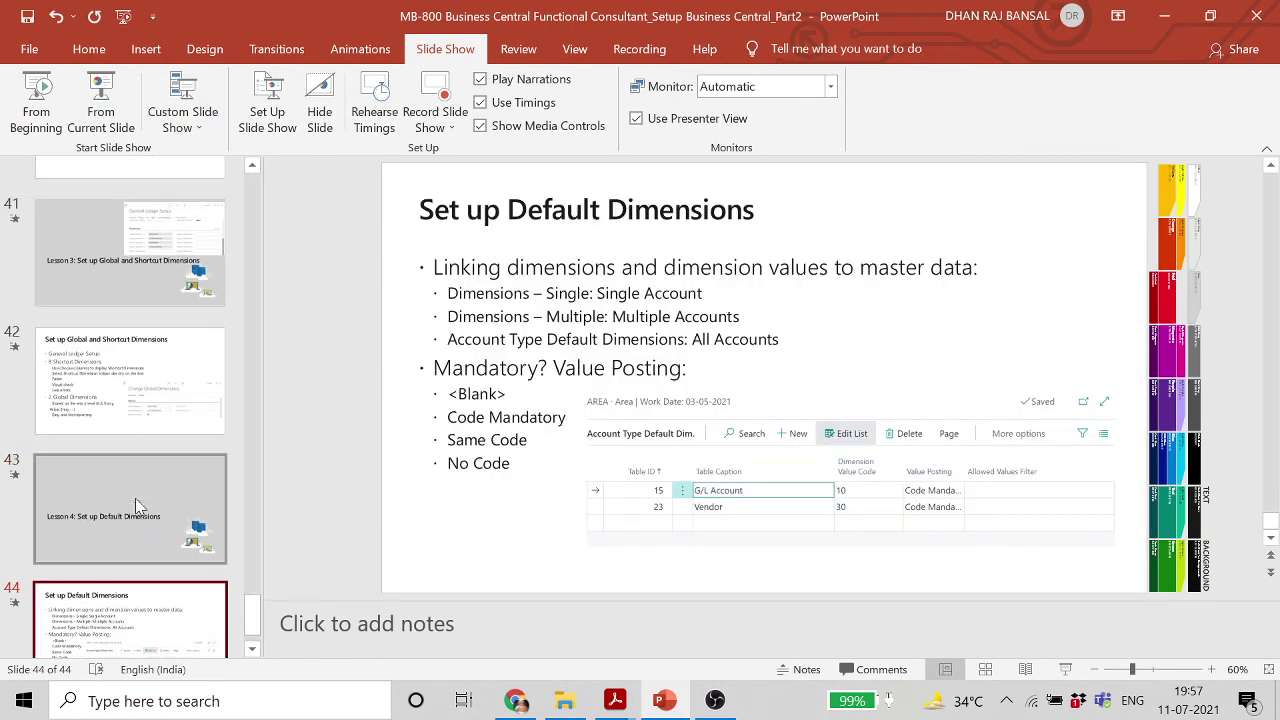
pyautogui.scroll(3, 137, 505)
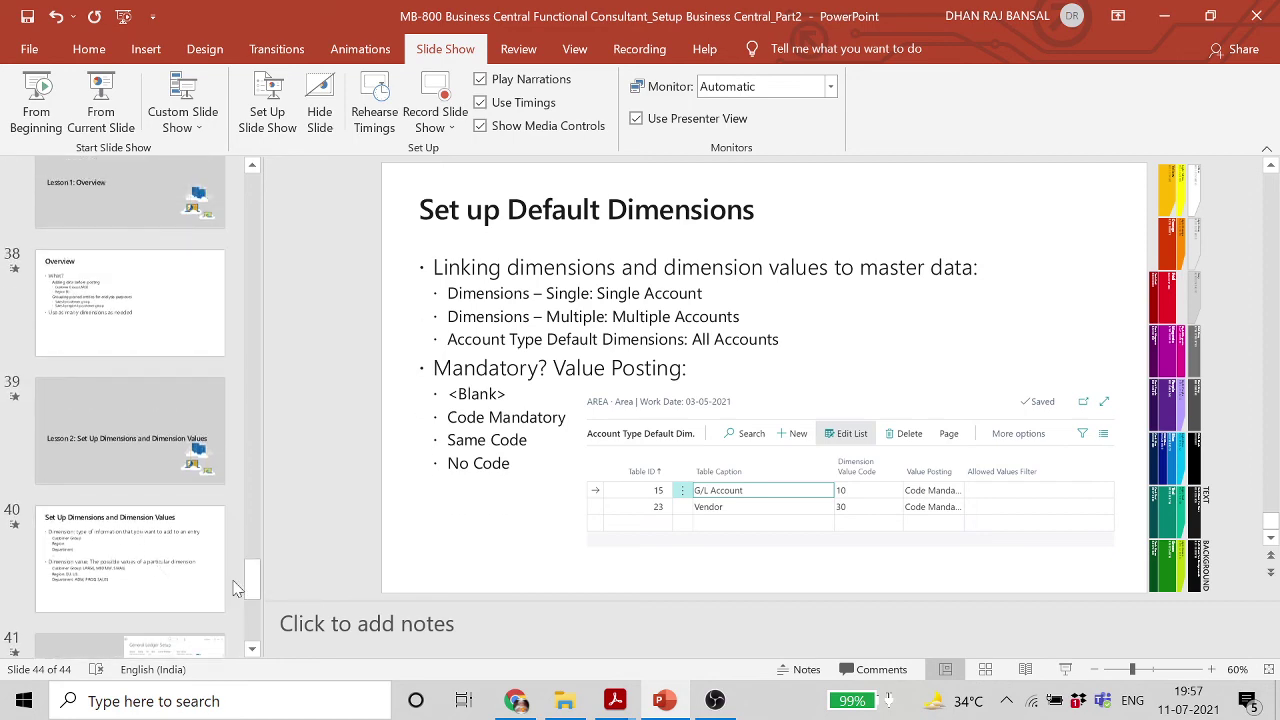